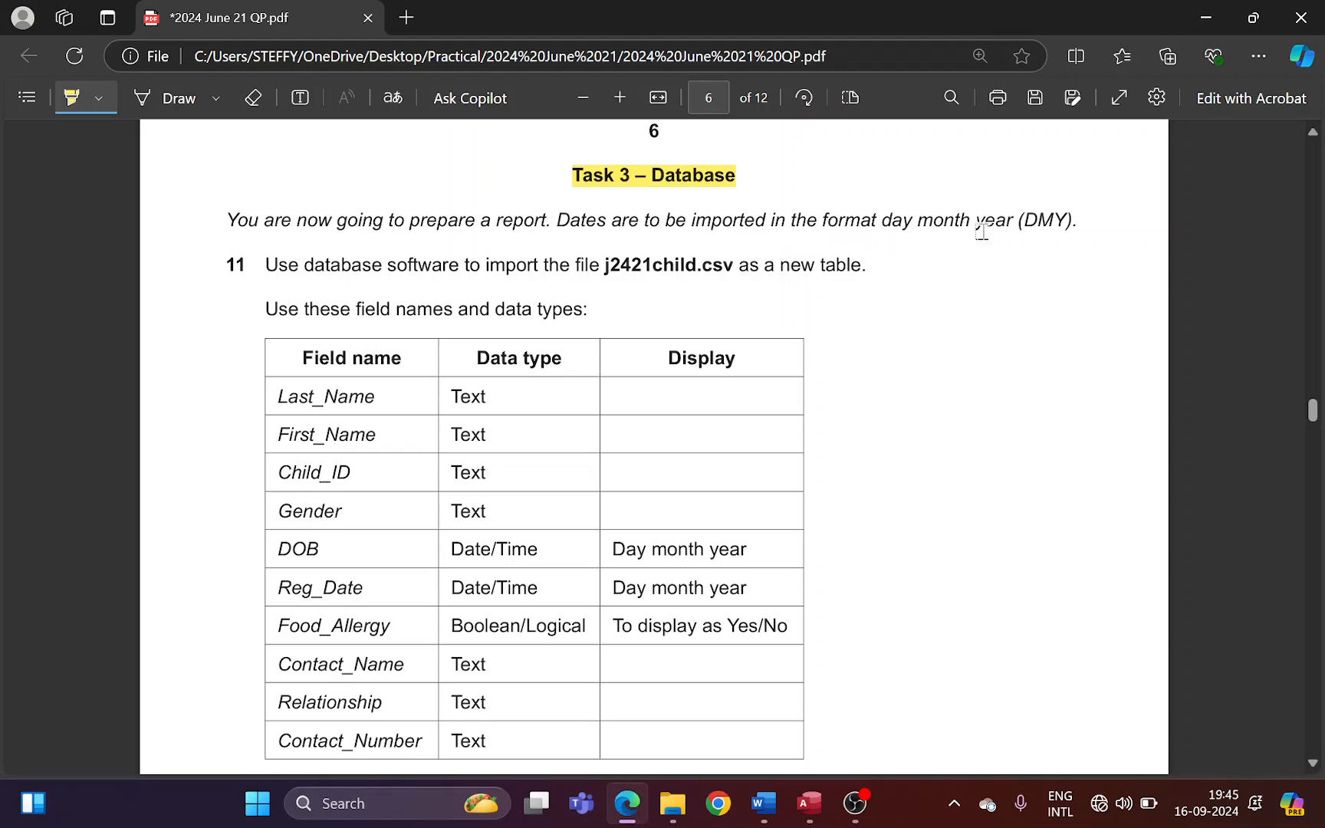
- Highlight "(DMY)." and "database software" in the Task 3 instructions of the question paper
left_click_drag(1018, 223, 1077, 222)
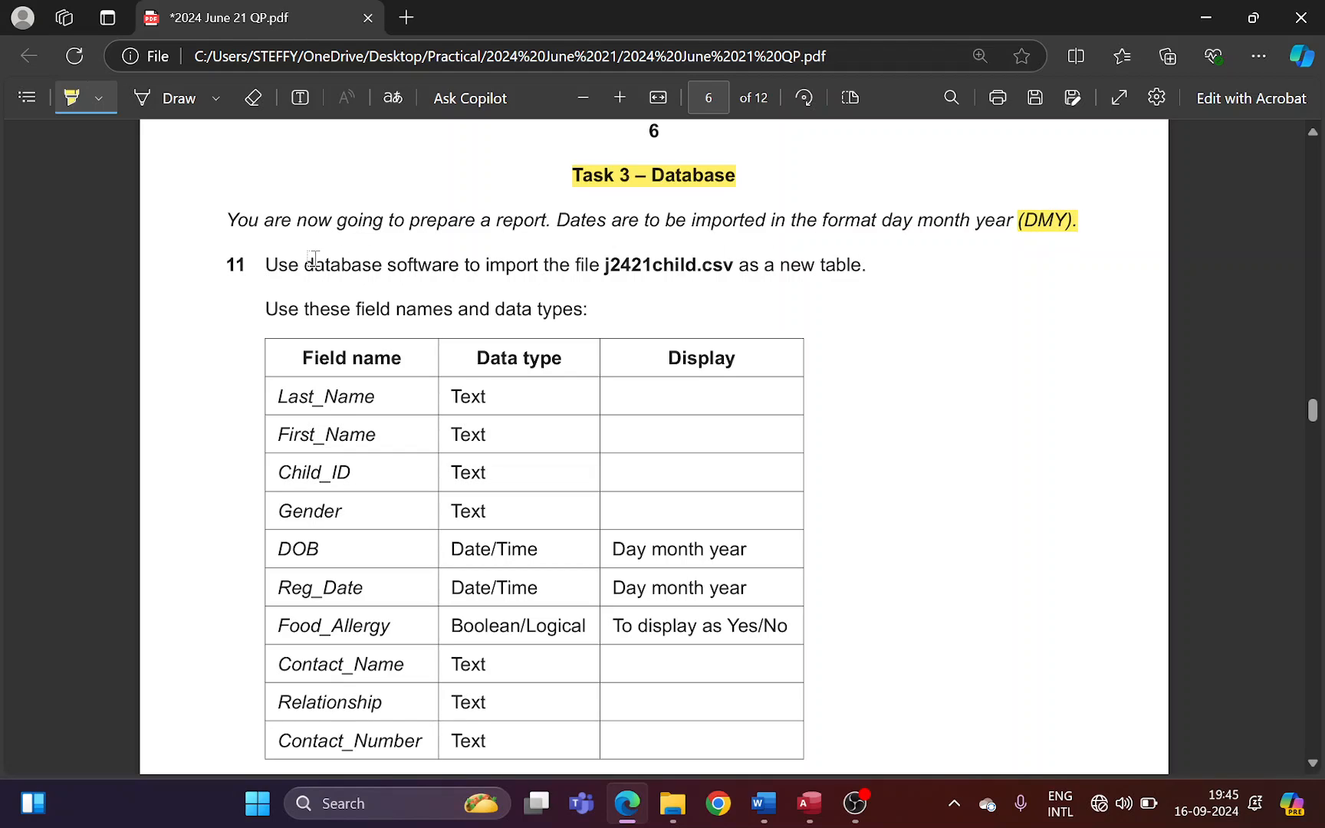
left_click_drag(309, 264, 458, 268)
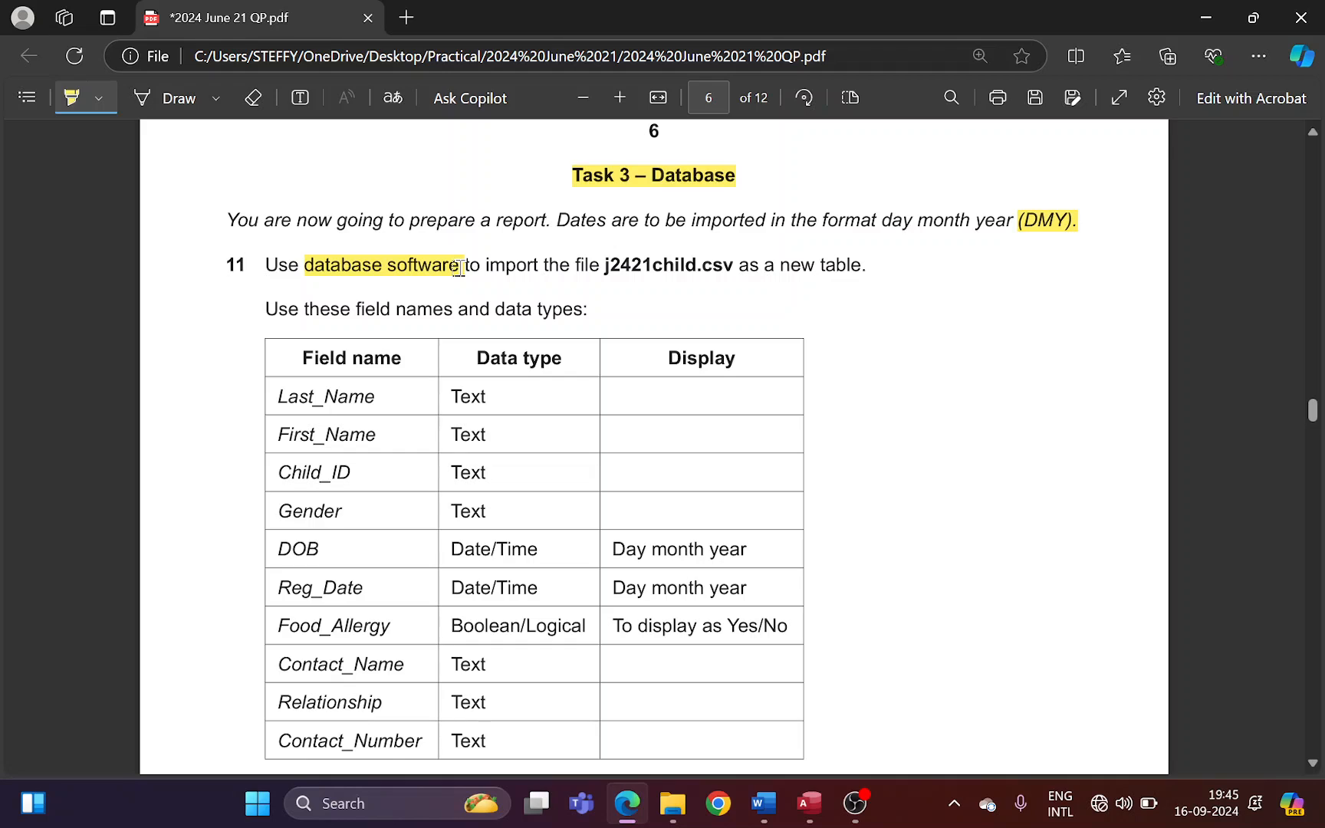
- Switch to Access and start a blank database with the file name CN1514
left_click(809, 803)
left_click(255, 248)
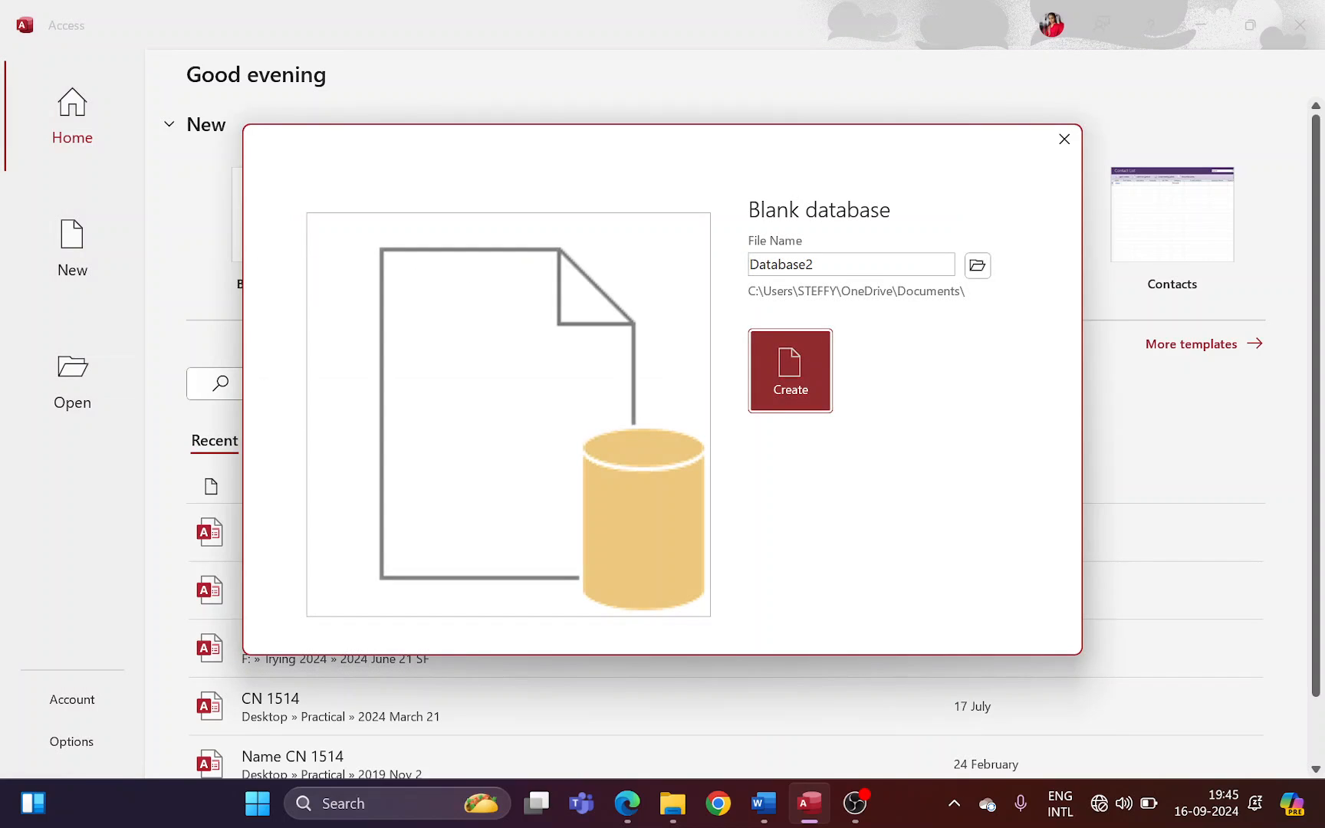
double_click(813, 264)
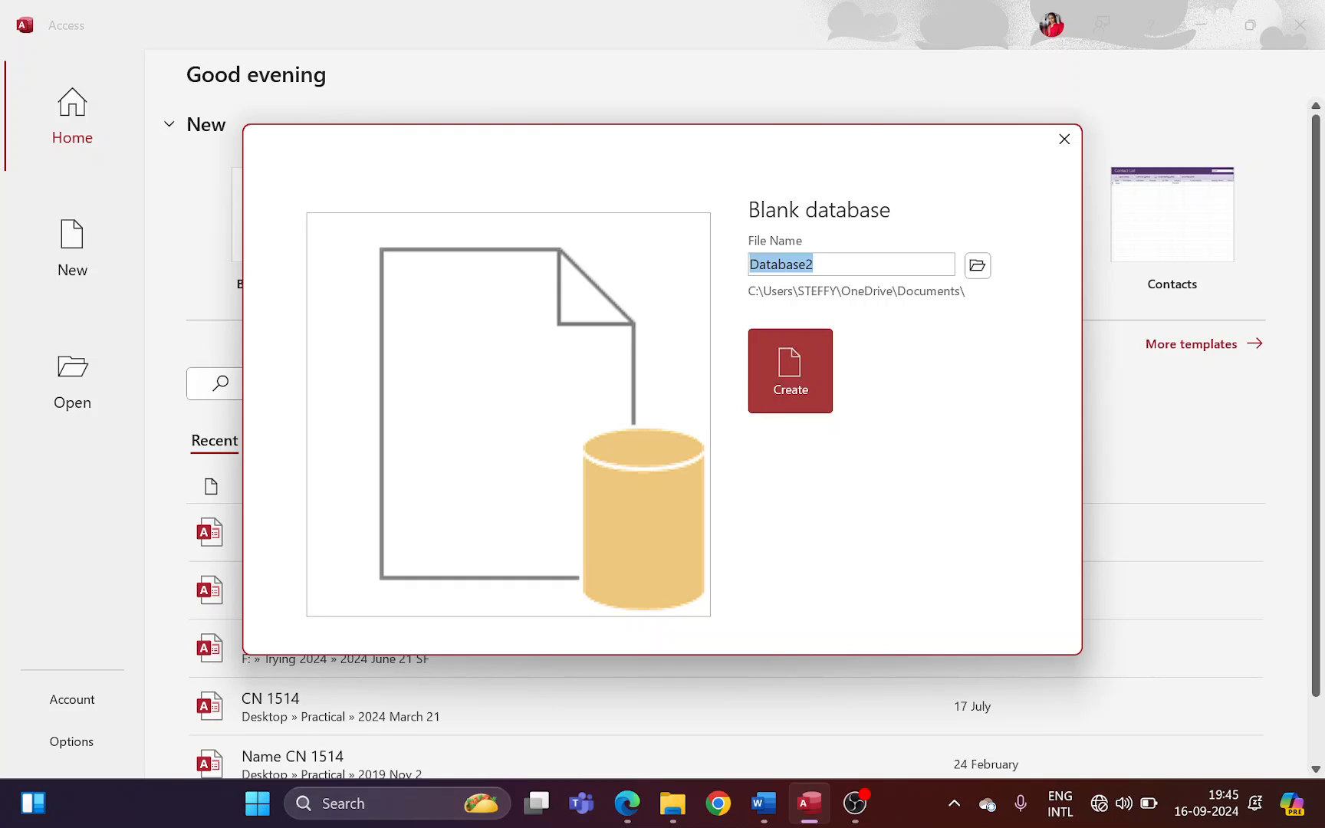
type("CN1514")
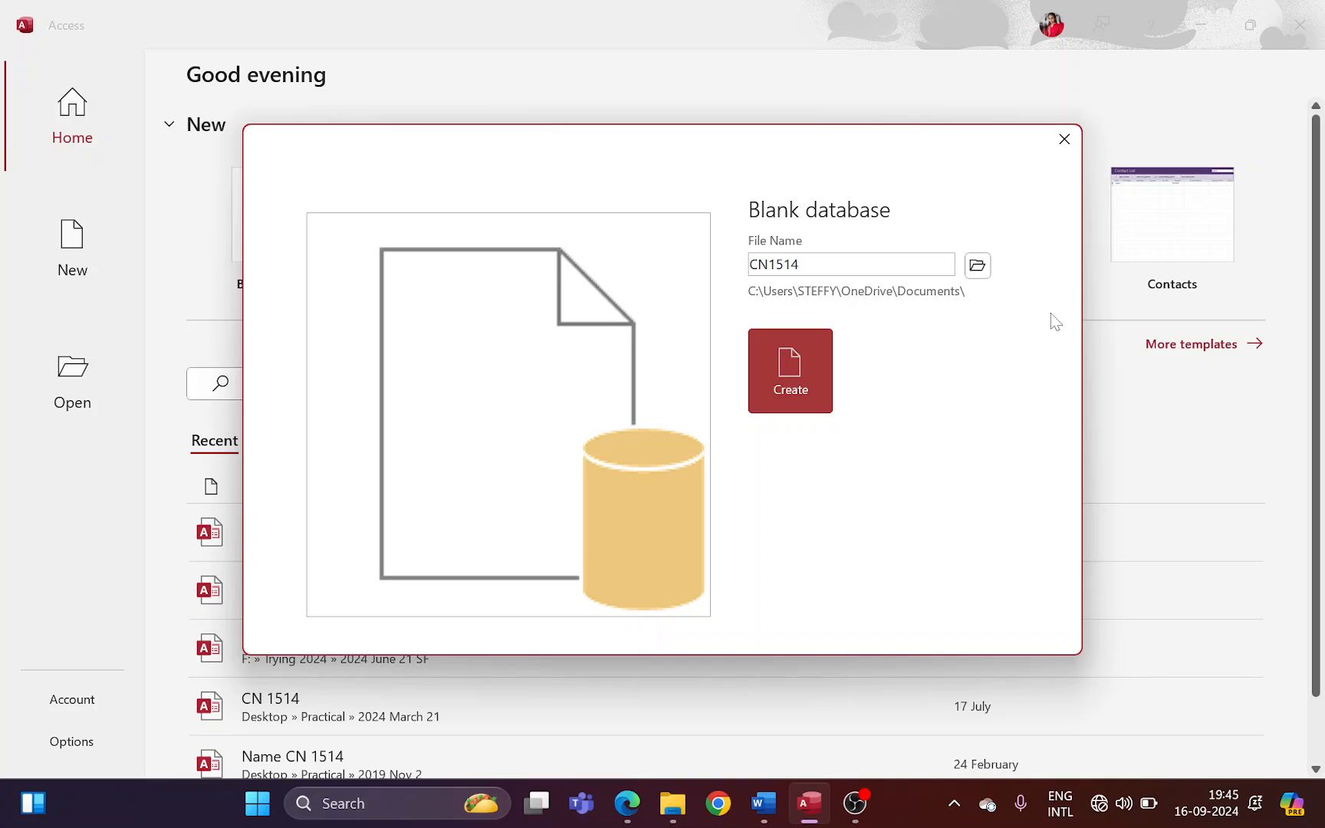
- Choose the Desktop folder Practical\2024 June 21 as the save location and create the database
left_click(976, 265)
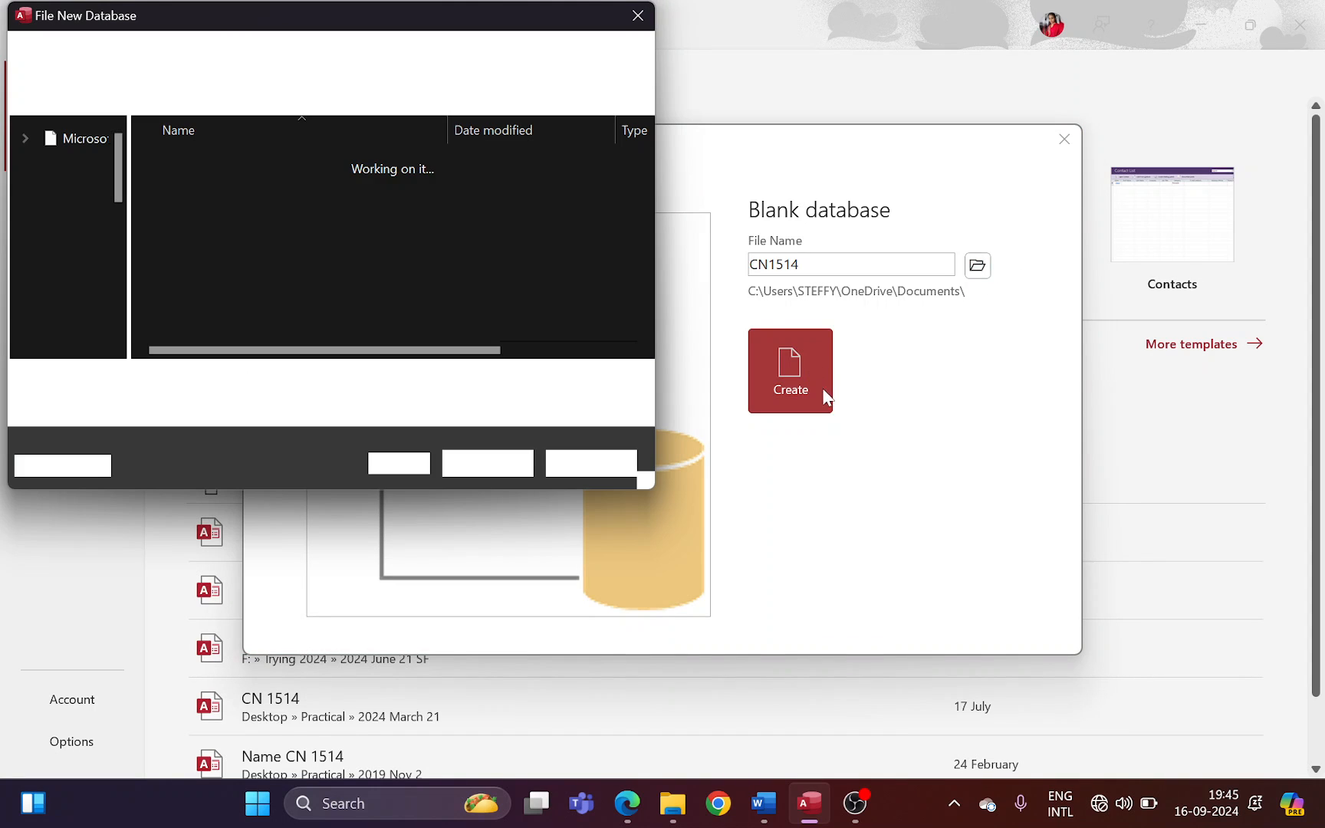
left_click(122, 223)
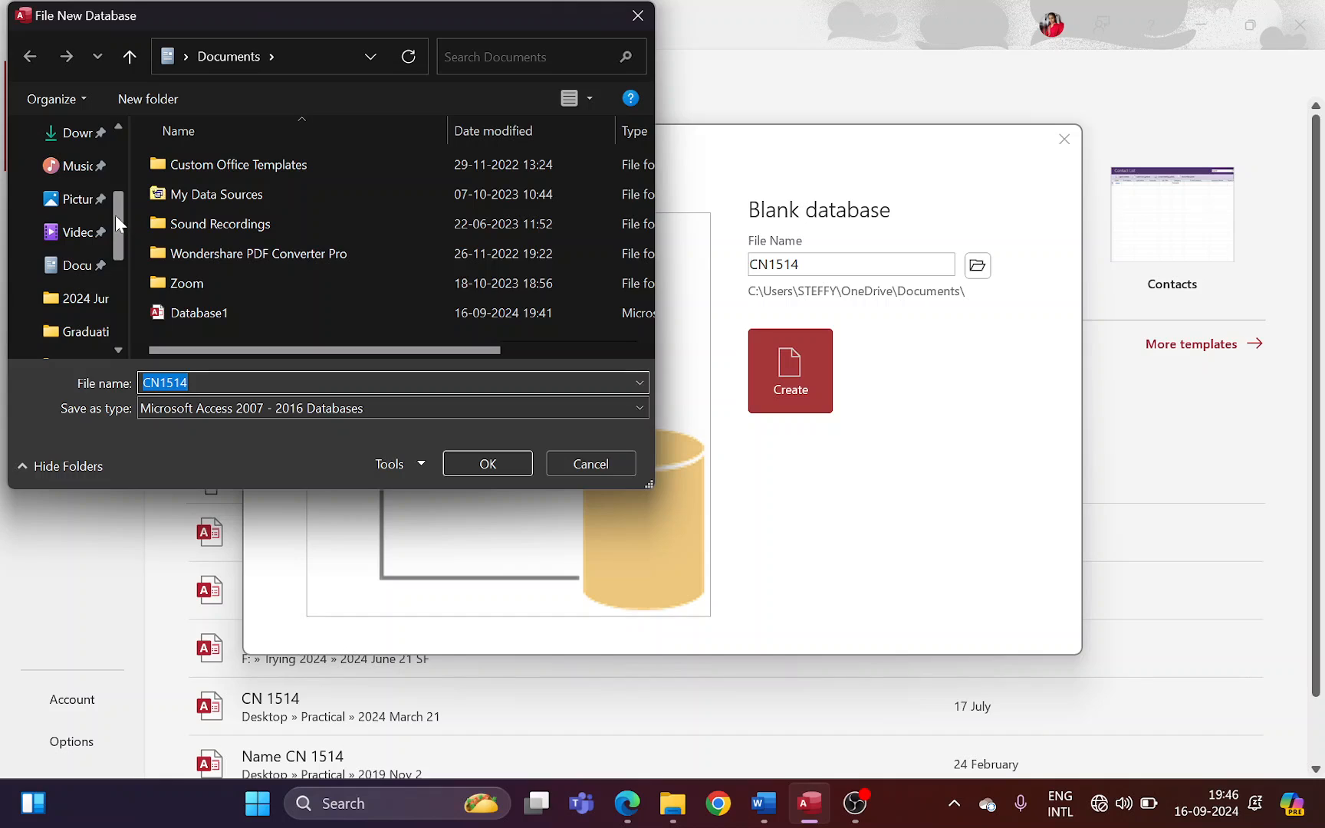
left_click_drag(115, 214, 115, 177)
left_click(92, 200)
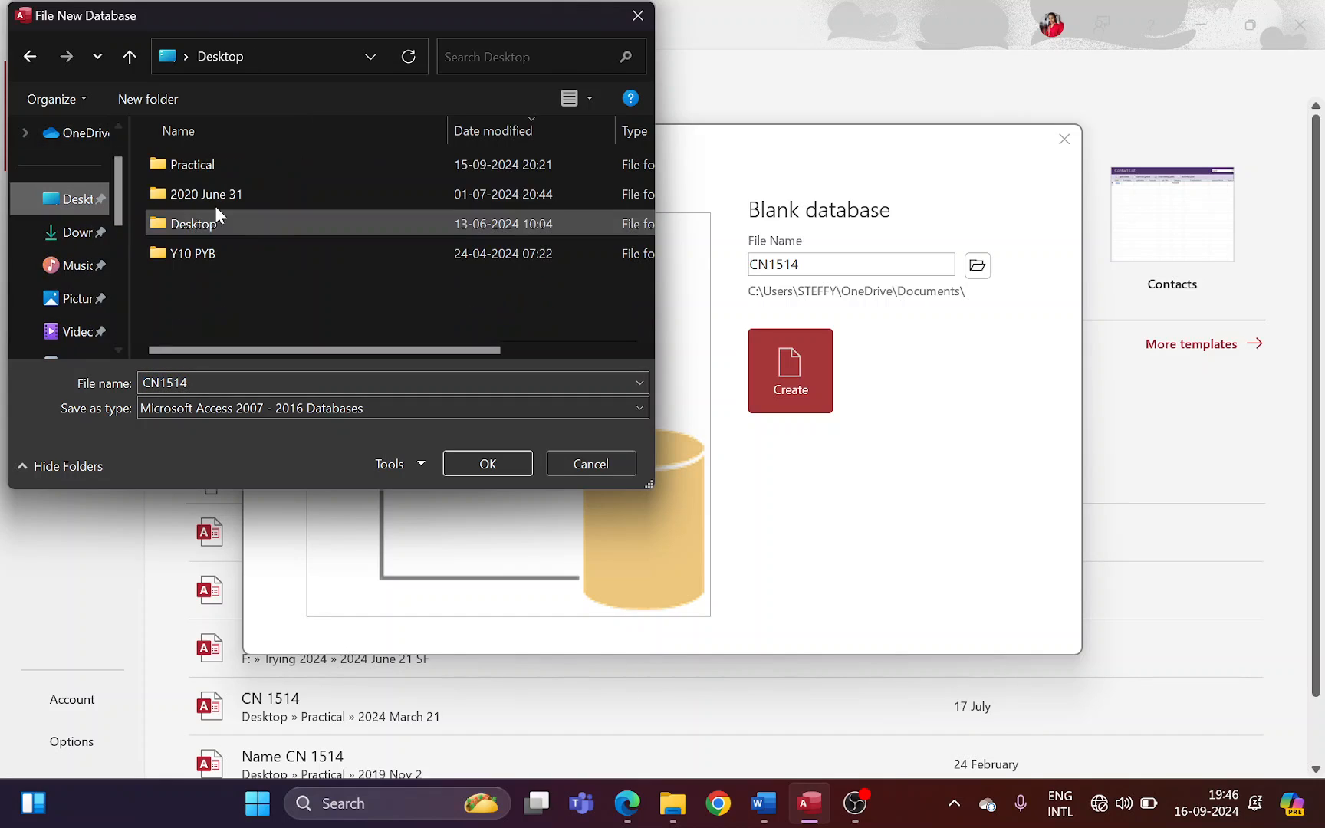
double_click(227, 223)
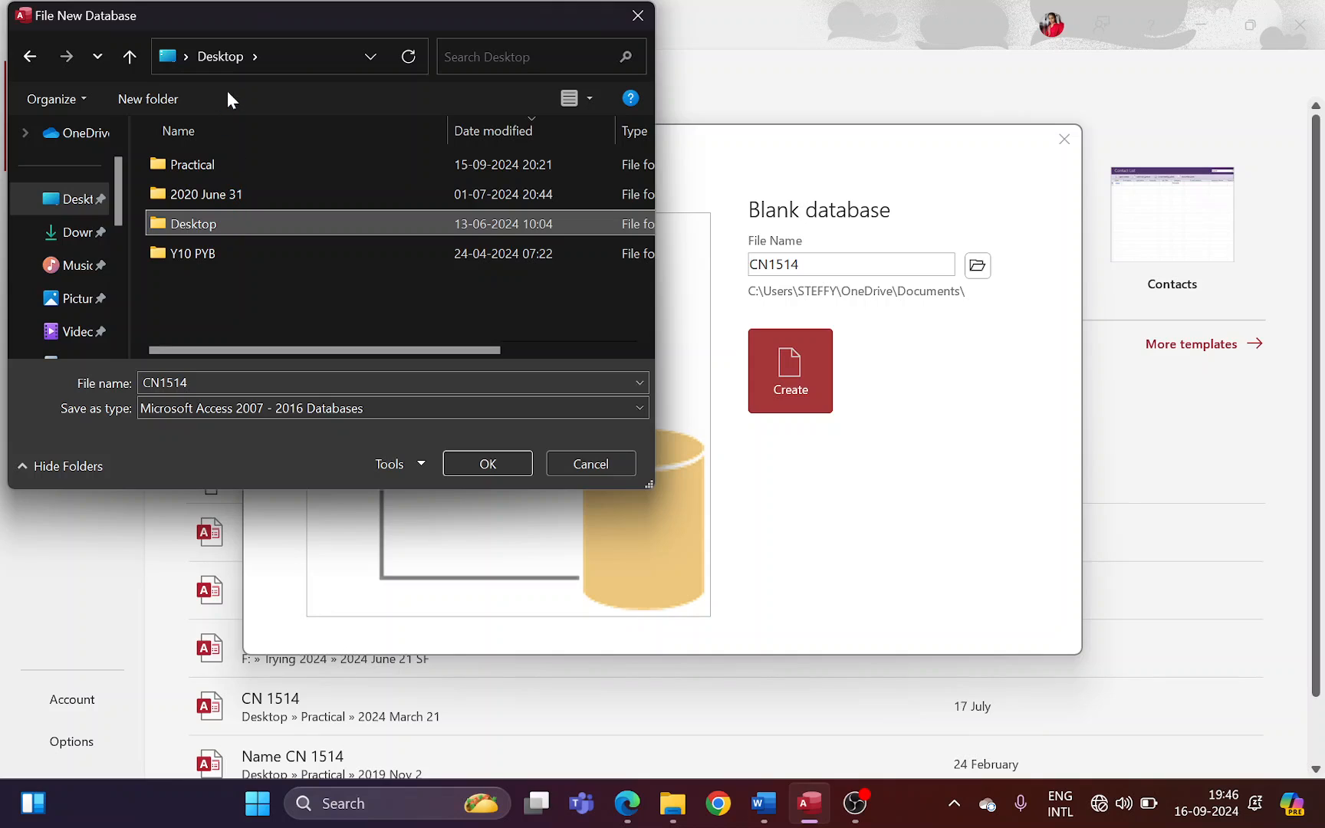
left_click(214, 57)
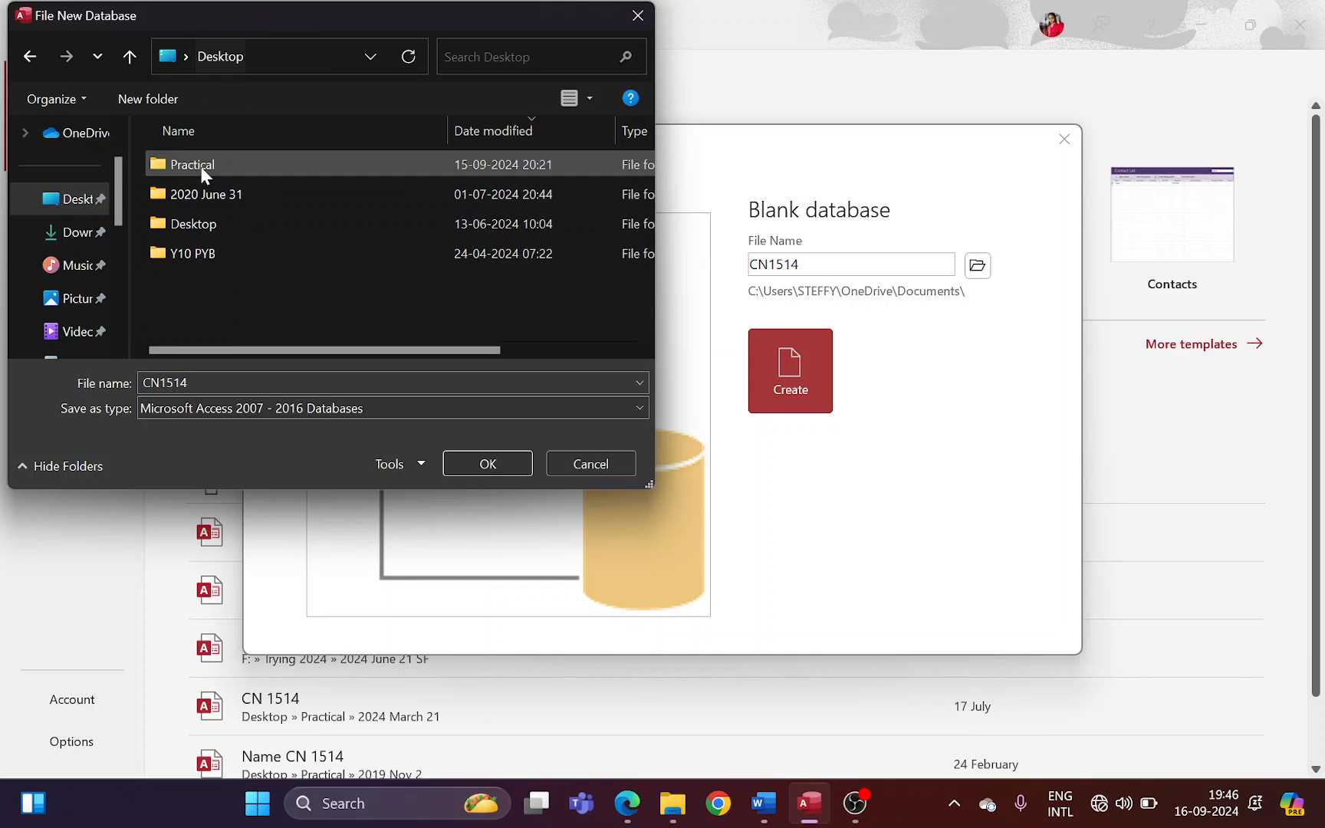
double_click(201, 165)
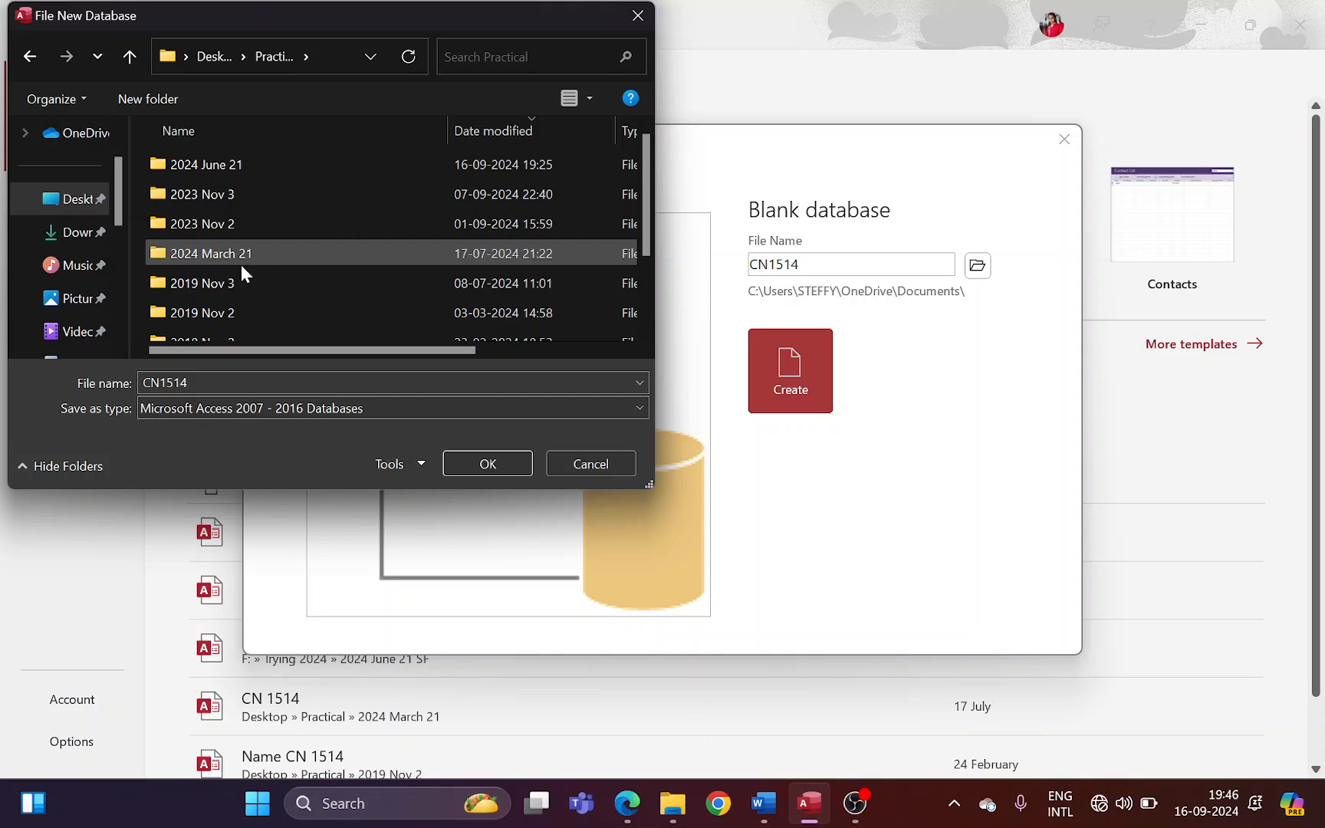
double_click(242, 158)
left_click(488, 464)
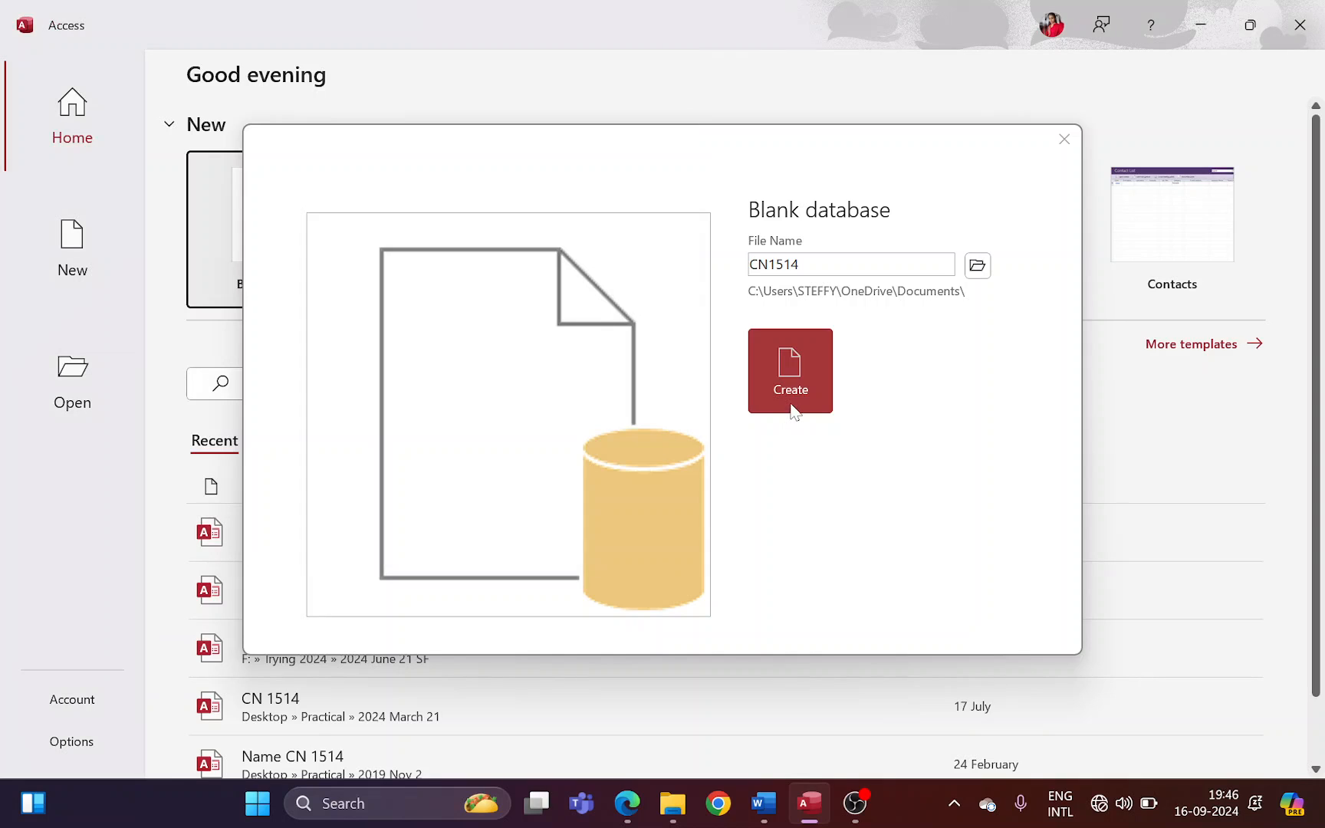
left_click(802, 377)
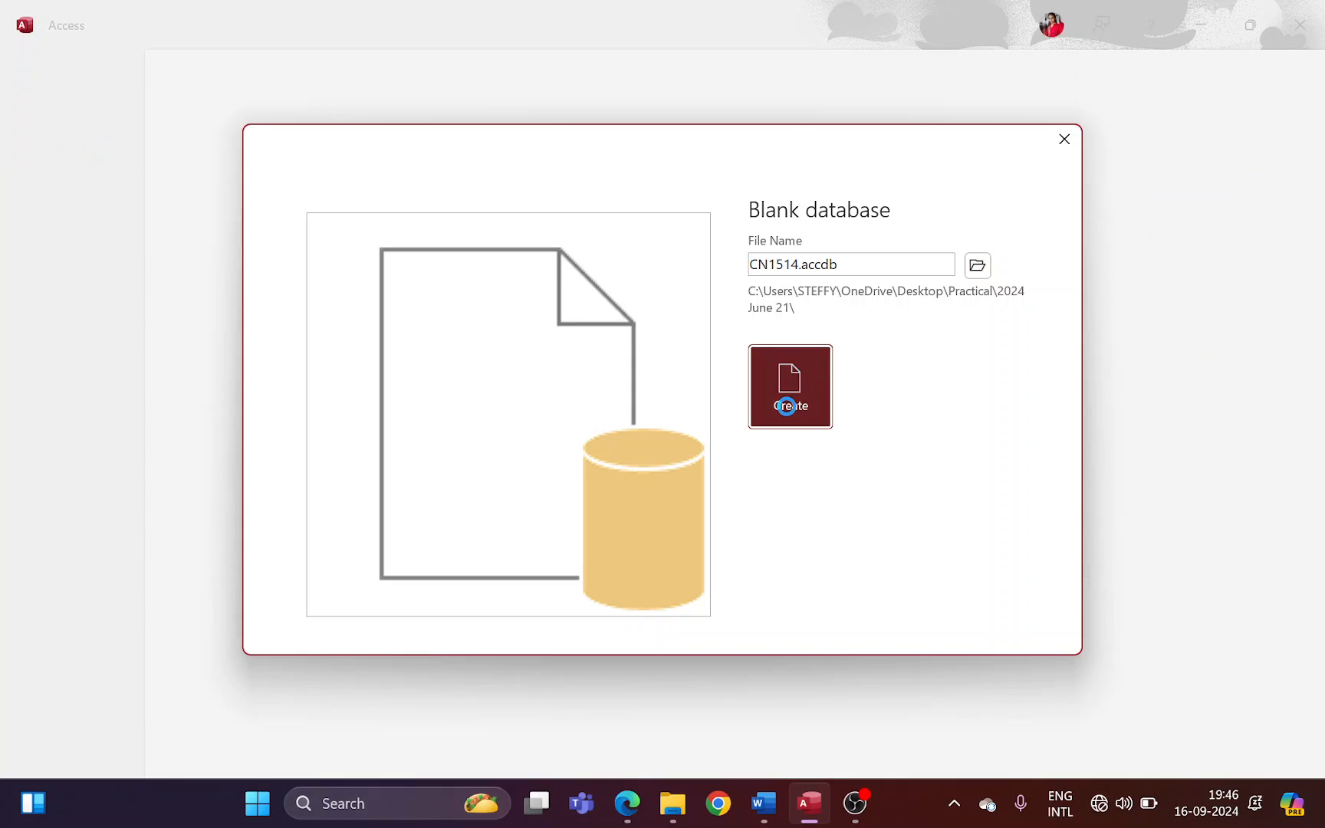
- Switch to the question paper and highlight "import the file j2421child.csv as a new table" in question 11
key("alt+Tab")
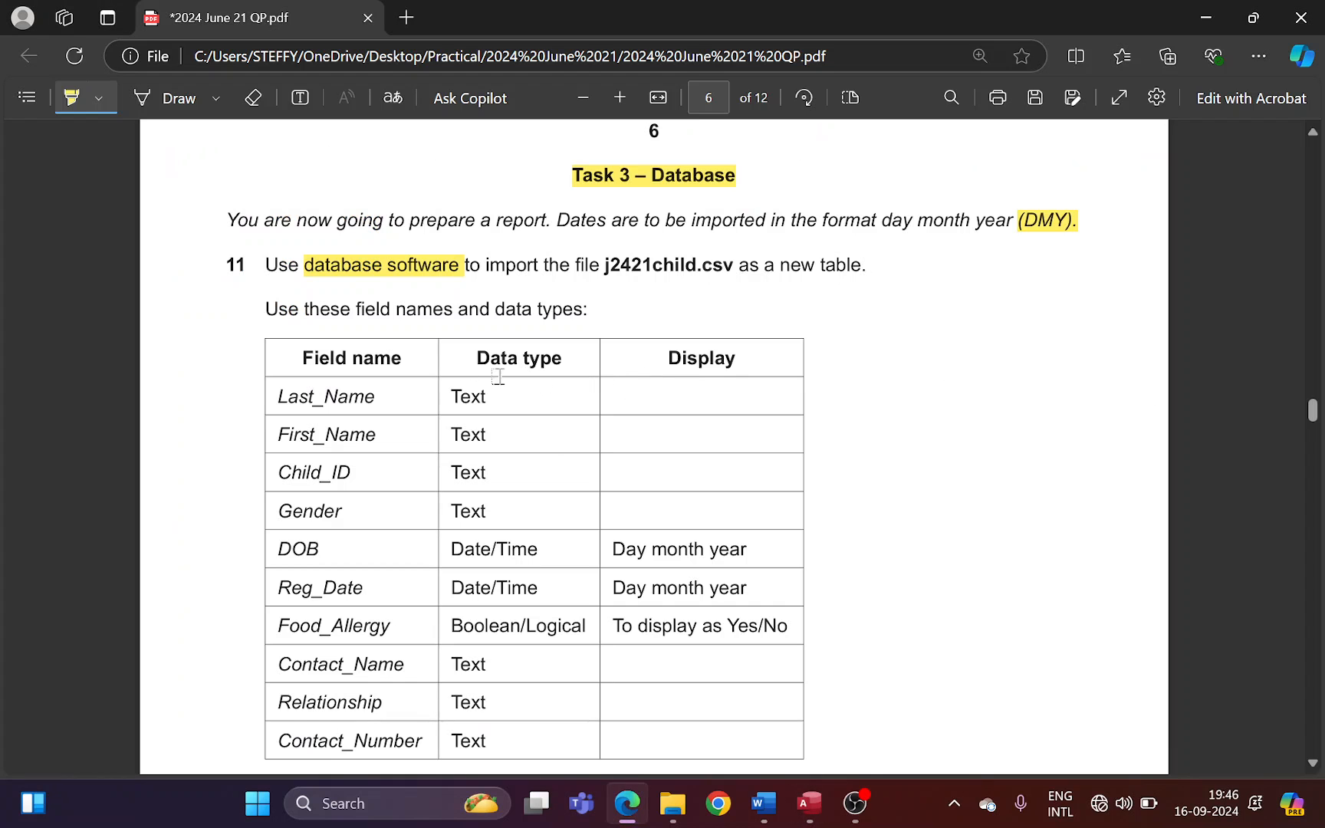
left_click_drag(486, 265, 859, 267)
- Back in Access, start a text file import of j2421child.csv from Desktop\Practical\2024 June 21 into a new table
key("alt+Tab")
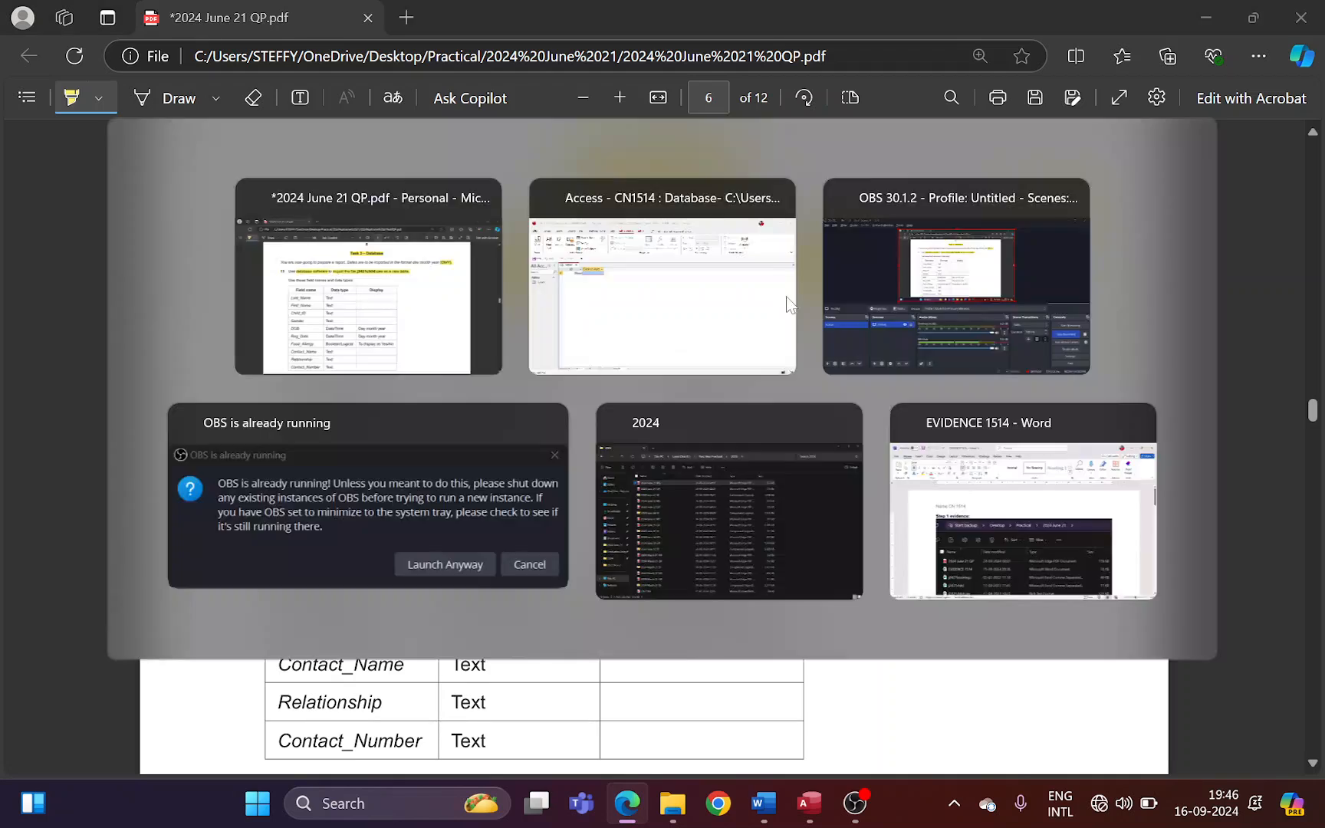
left_click(230, 67)
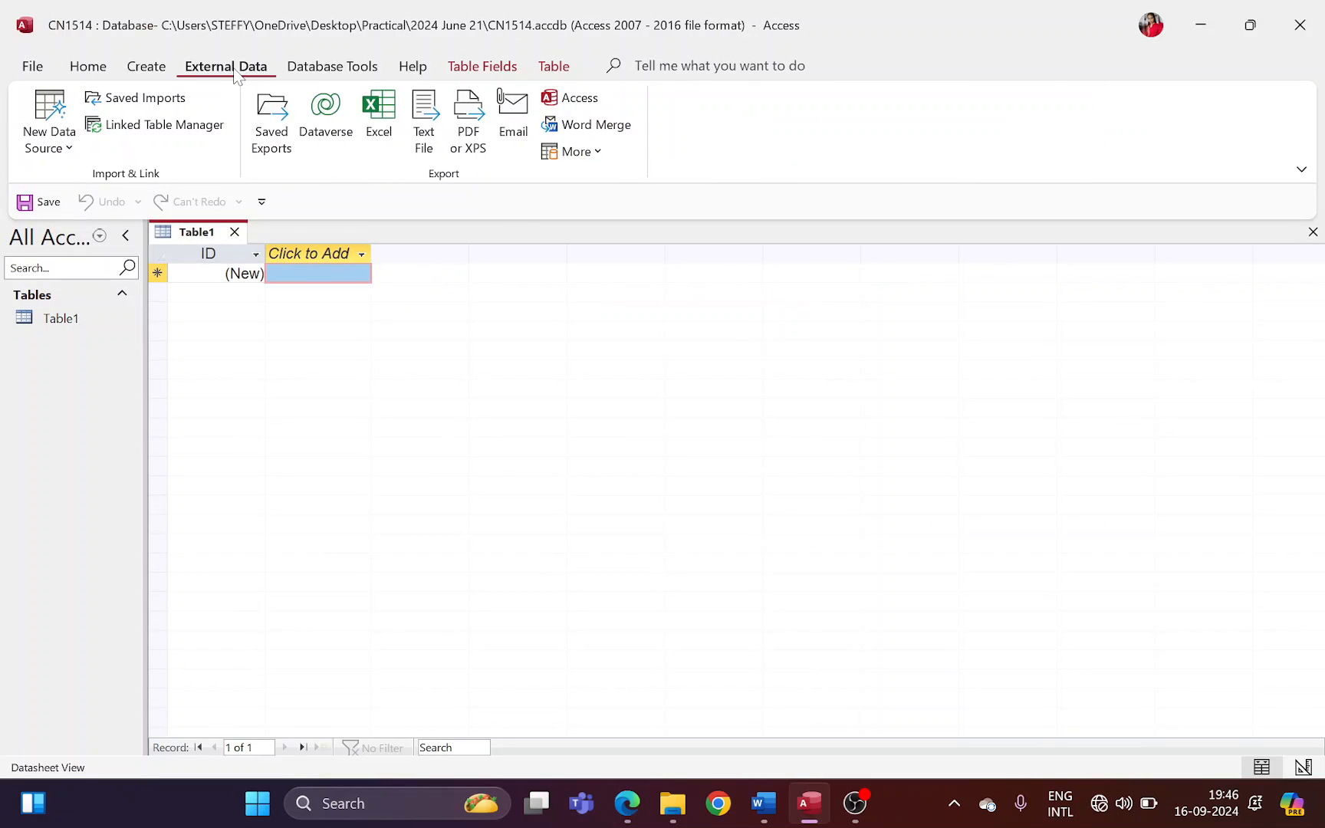
left_click(49, 123)
mouse_move(61, 203)
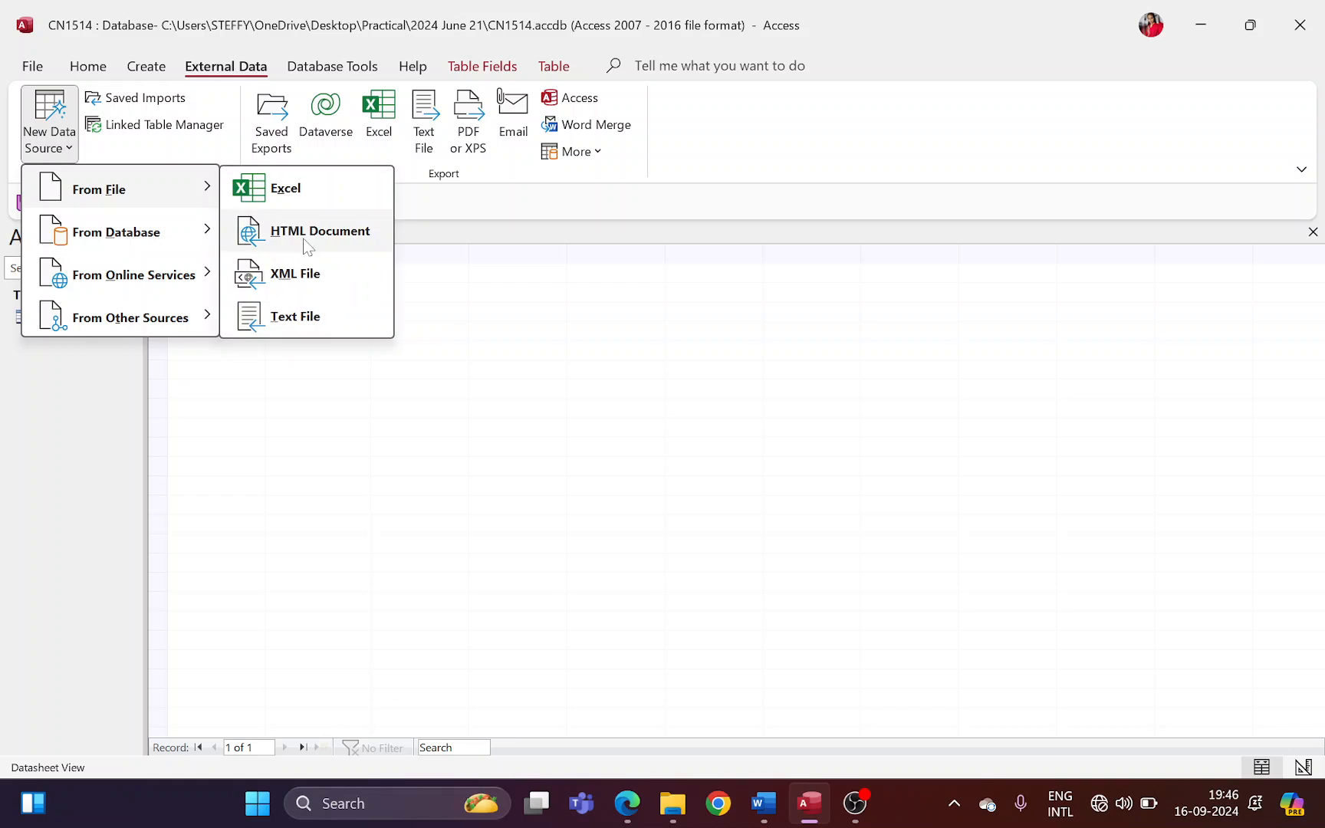
left_click(295, 317)
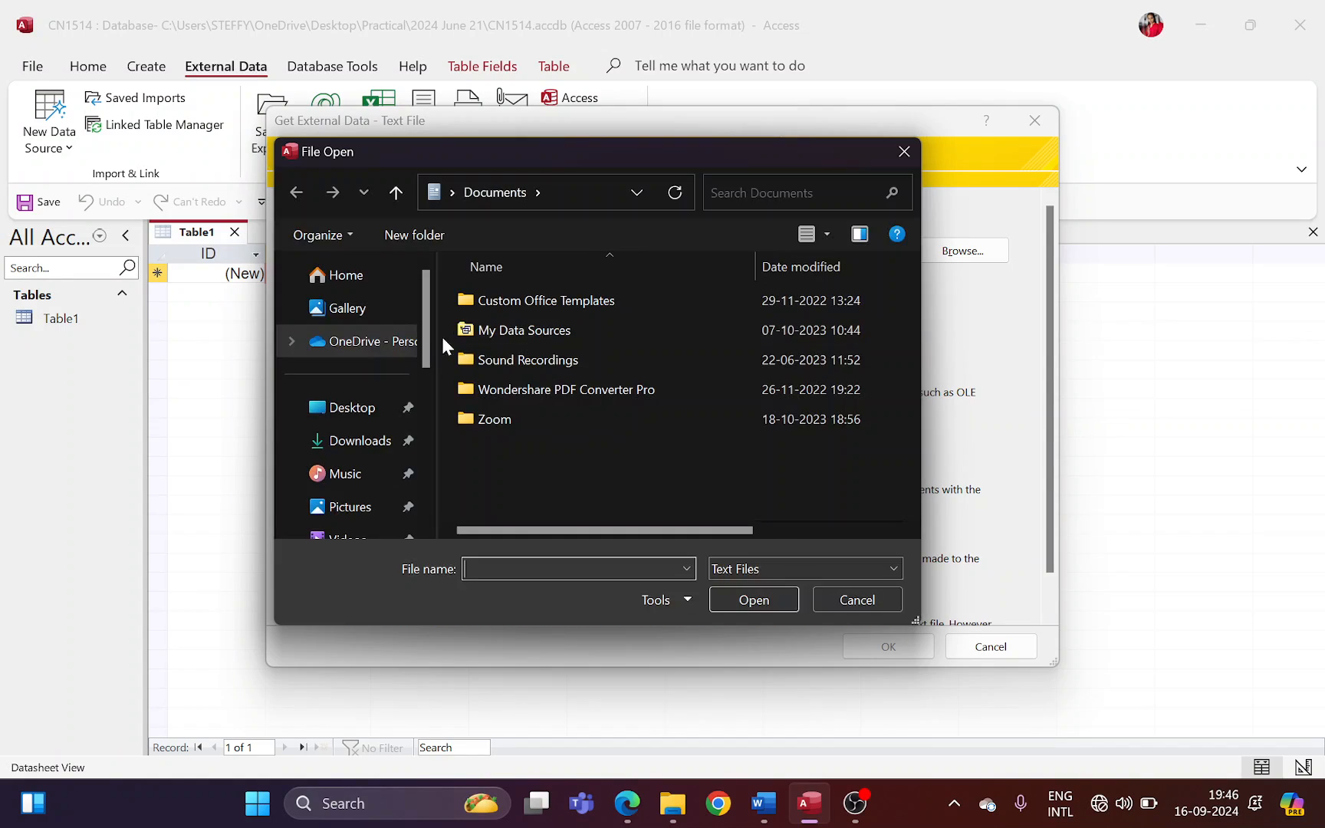
left_click(349, 408)
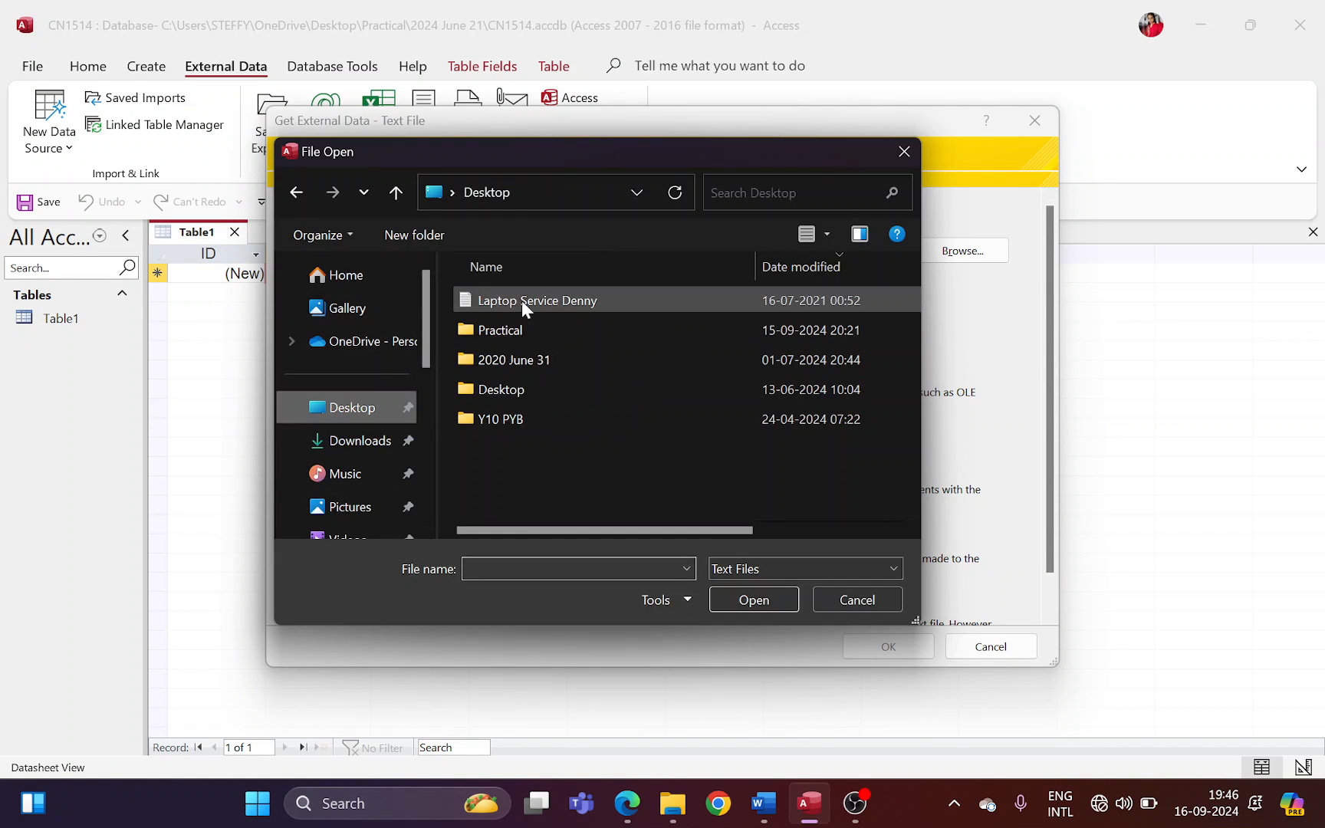
double_click(500, 331)
double_click(512, 300)
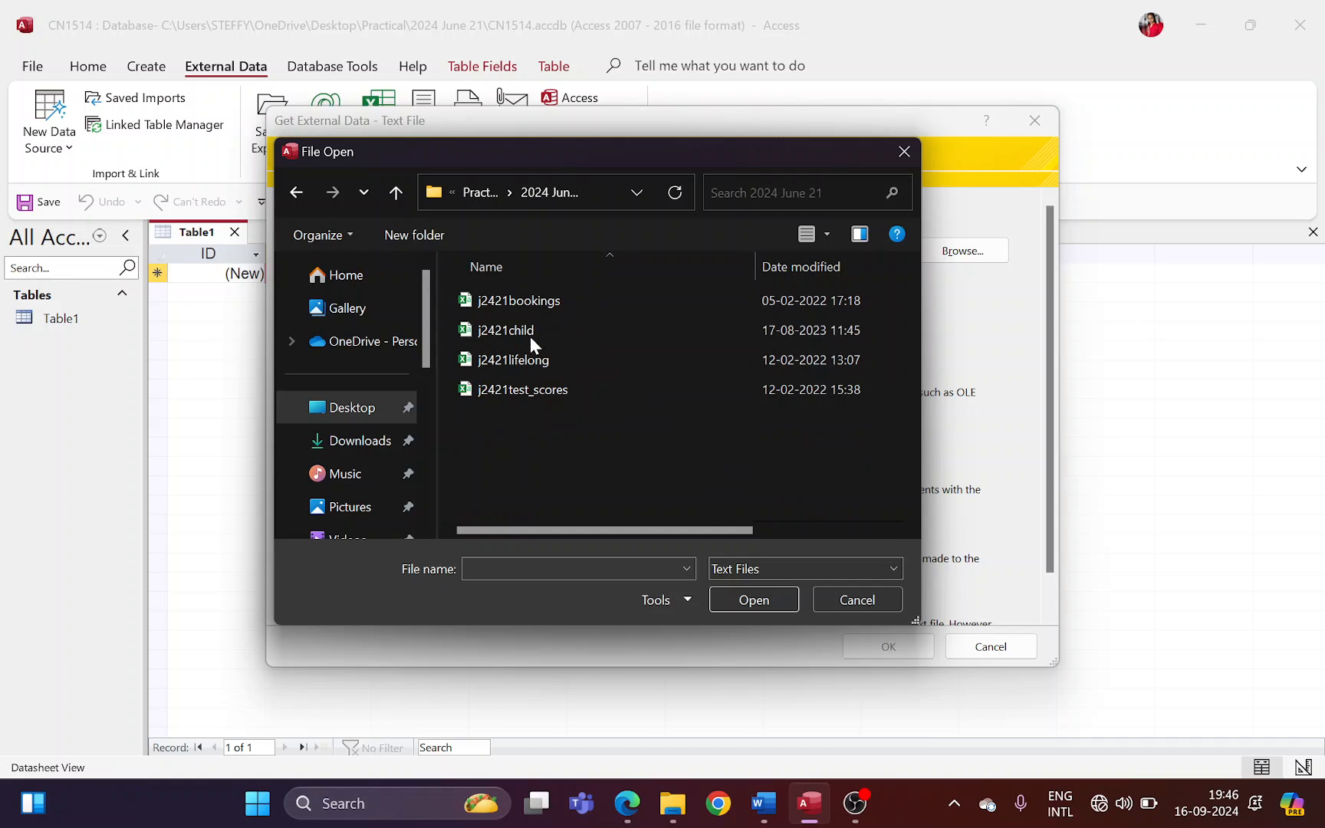
left_click(528, 336)
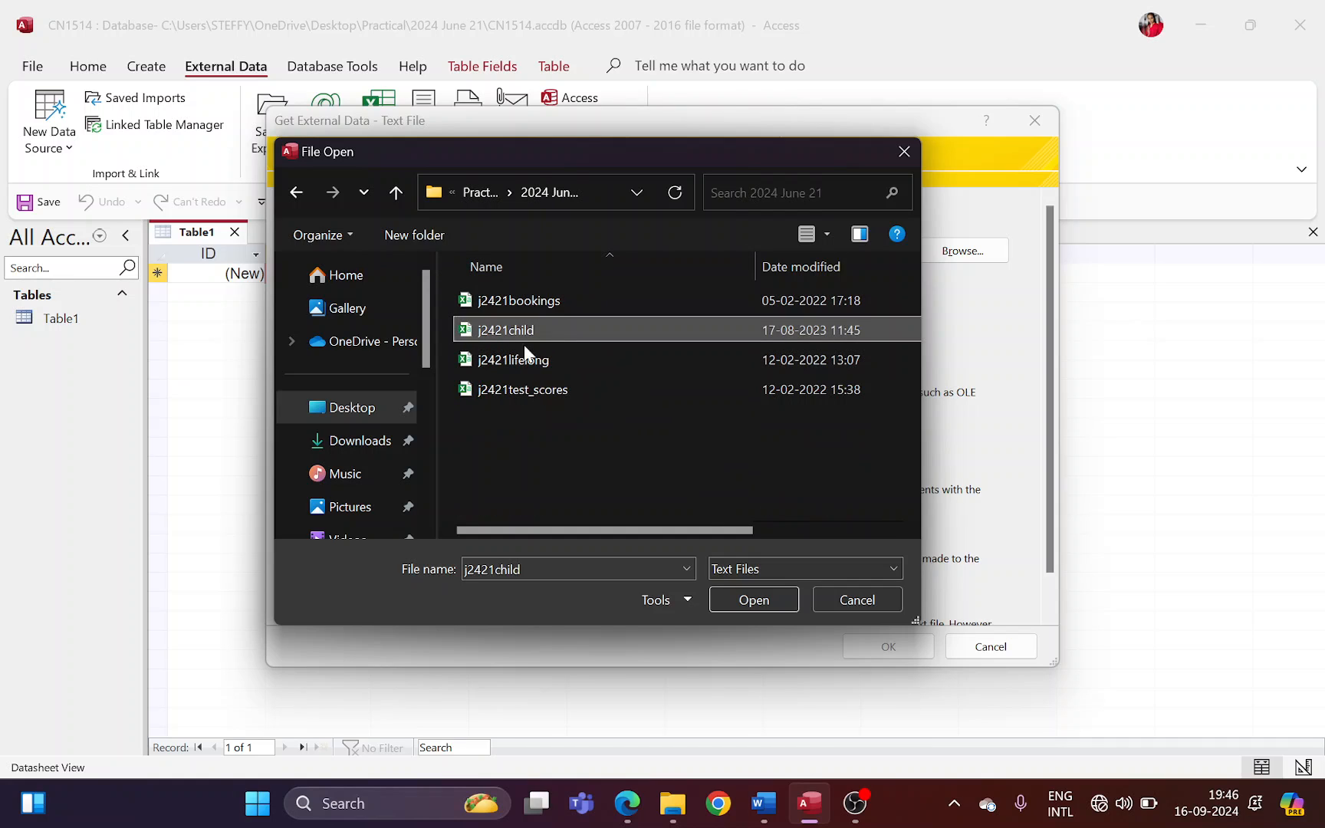
left_click(762, 597)
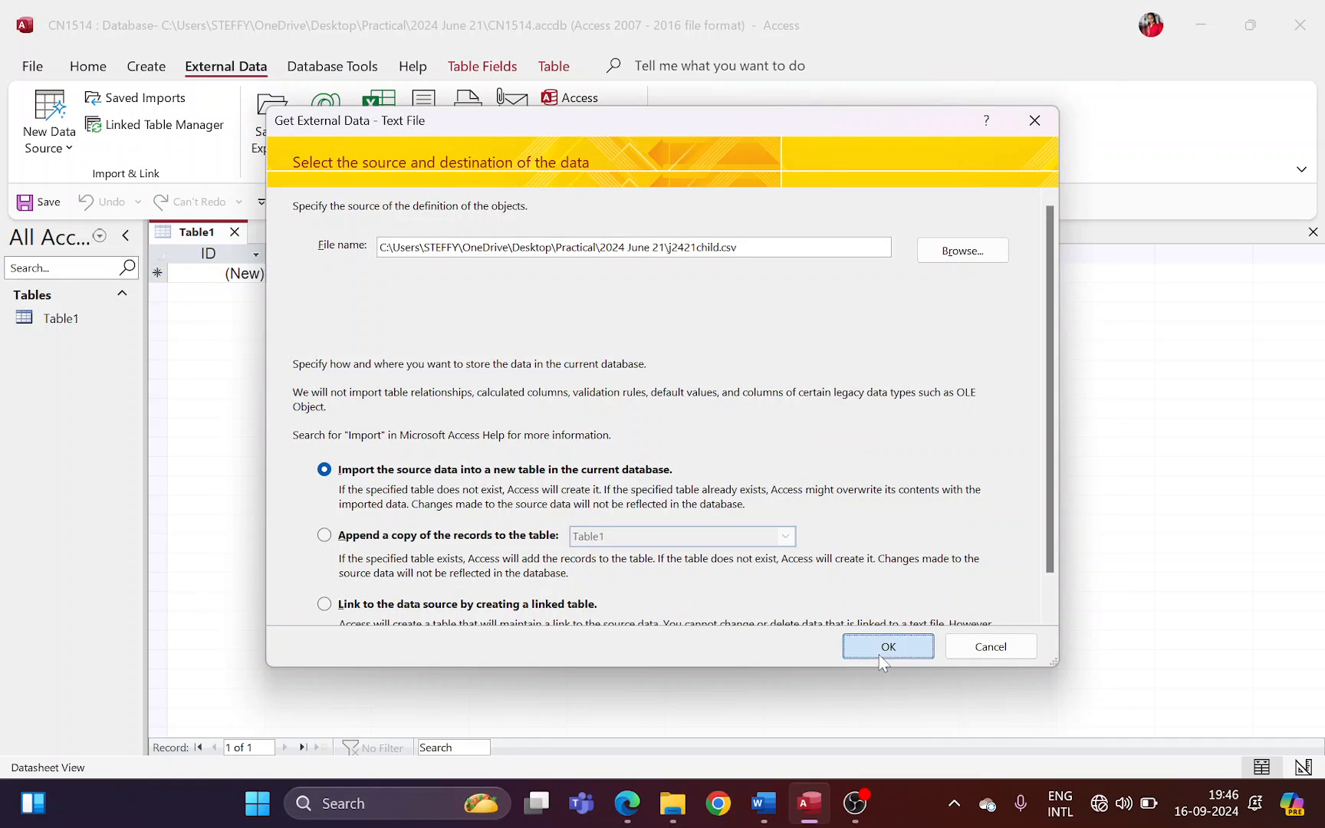
left_click(882, 648)
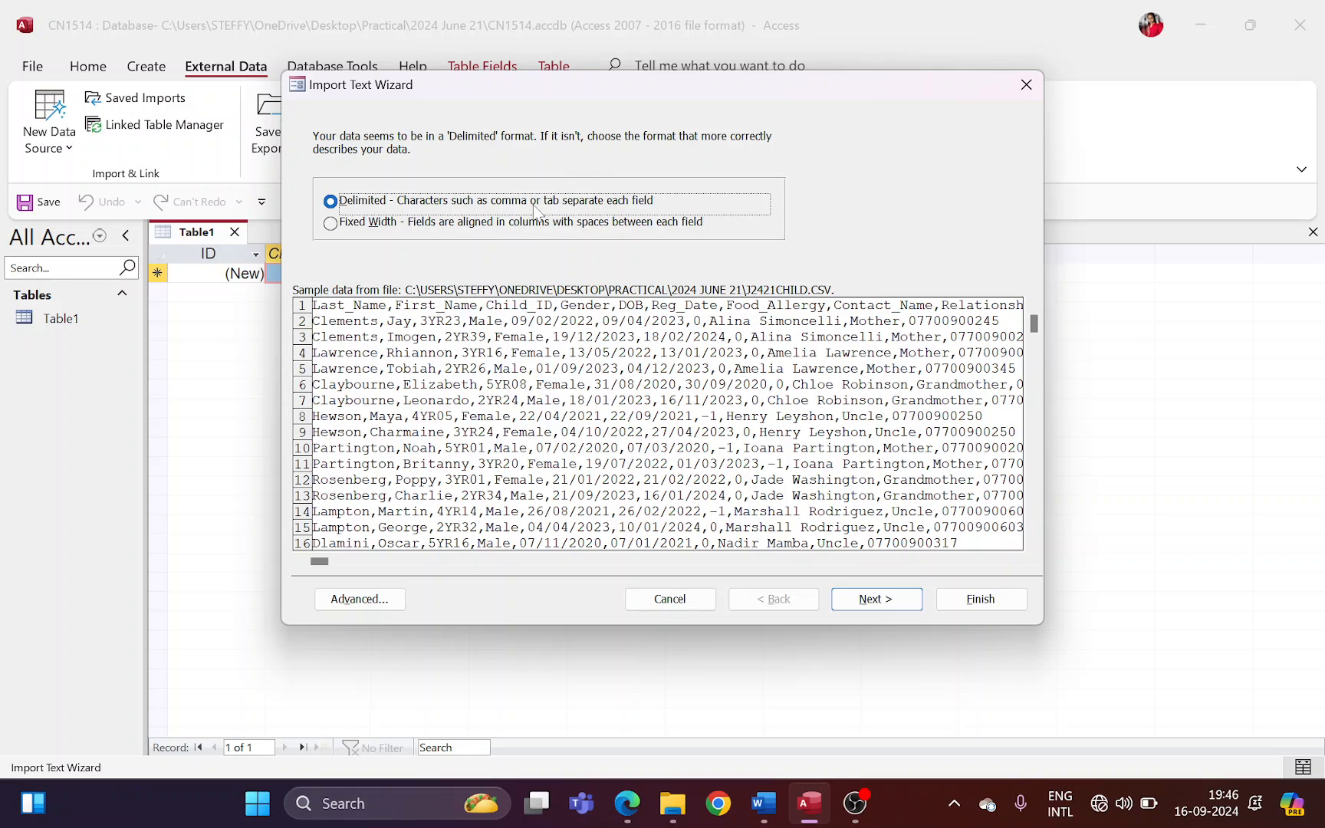
- Accept the comma-delimited format and set the first row as containing field names
left_click(874, 598)
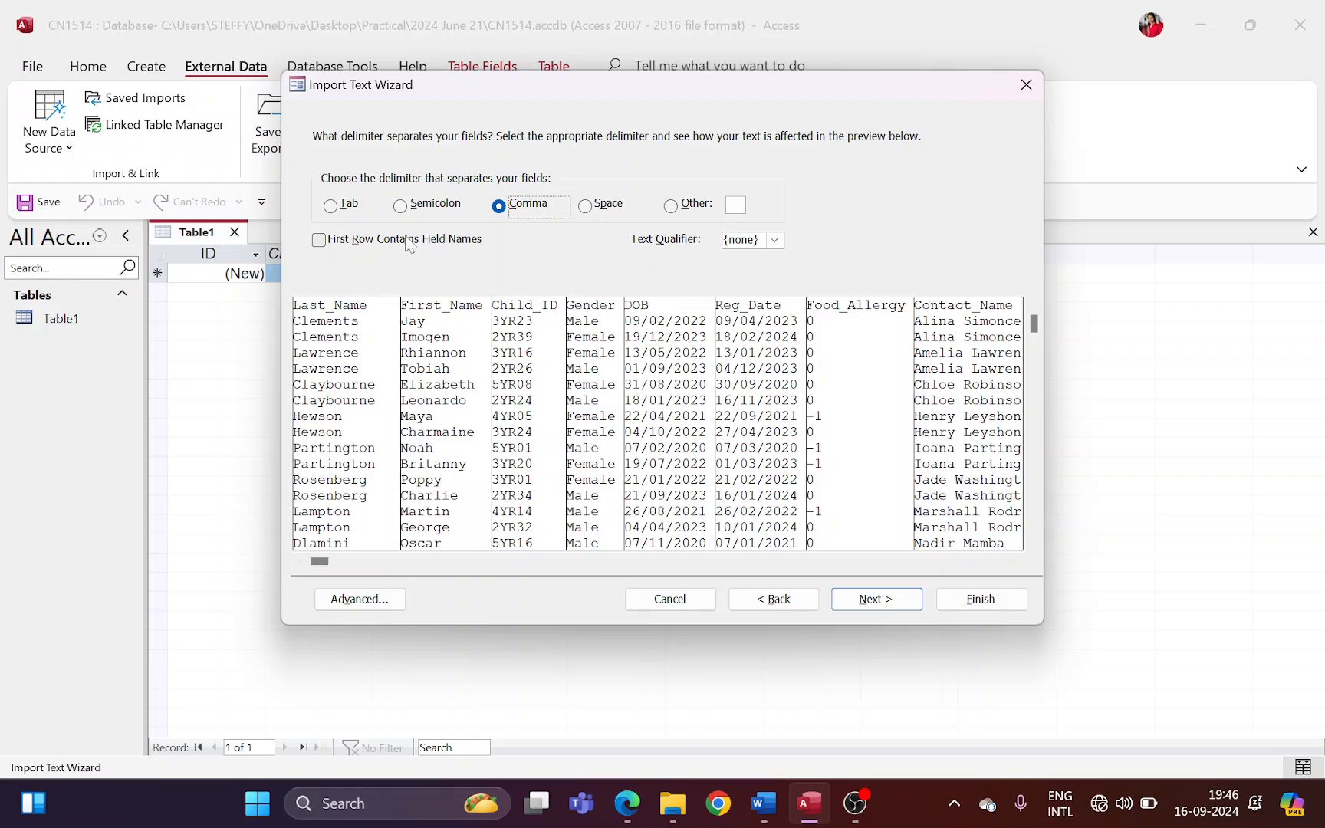
left_click(389, 241)
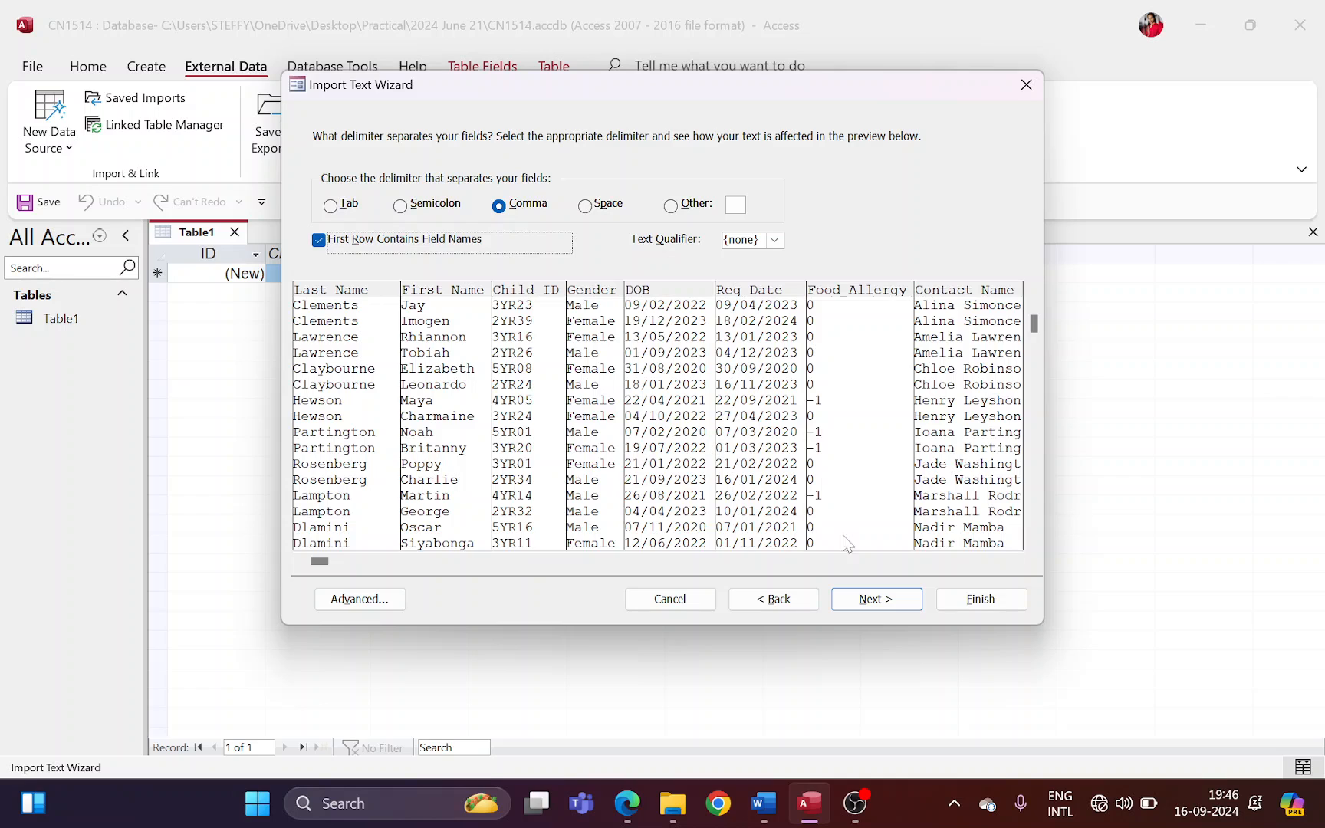
left_click(869, 598)
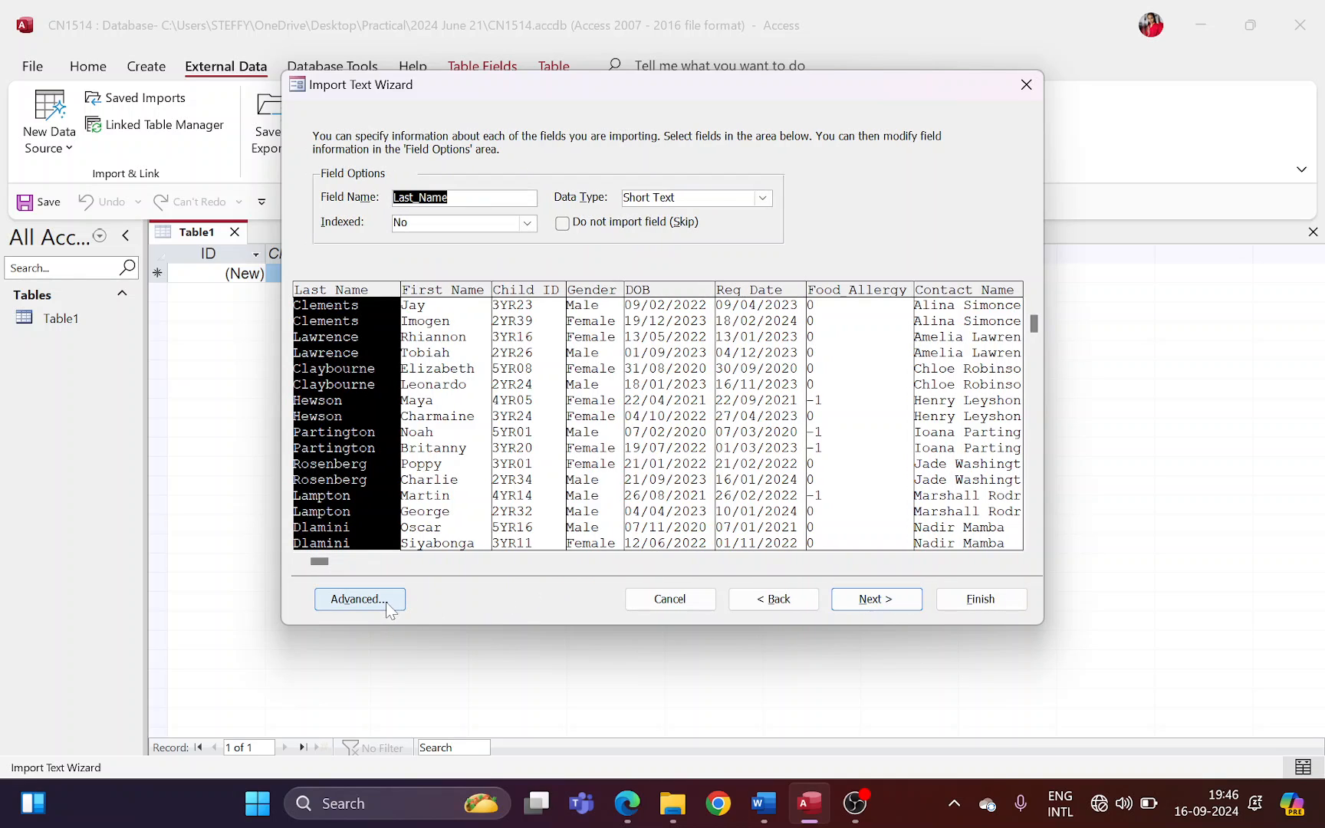
- Review the required field names and data types in the question paper and open the advanced import specification in Access
key("alt+Tab")
key("alt+Tab")
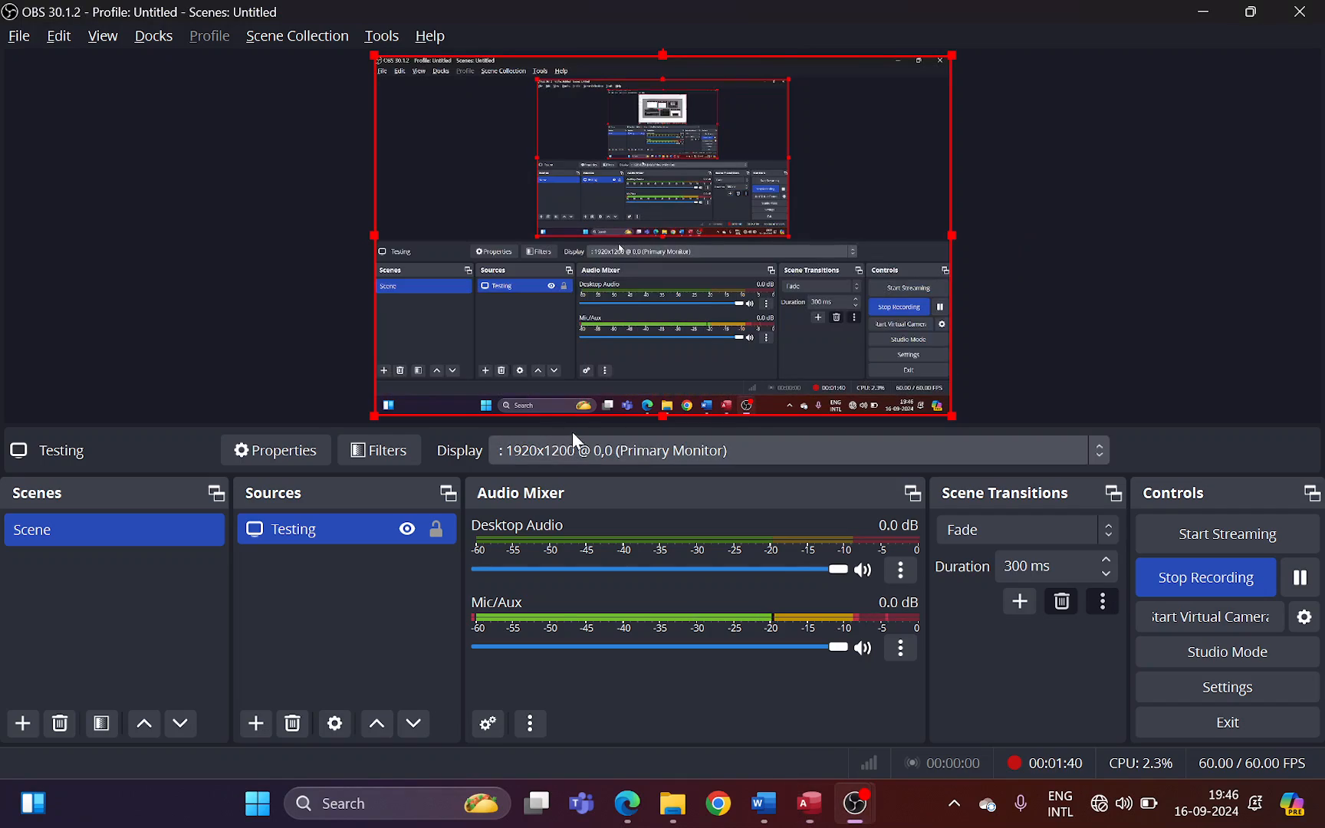
key("alt+Tab")
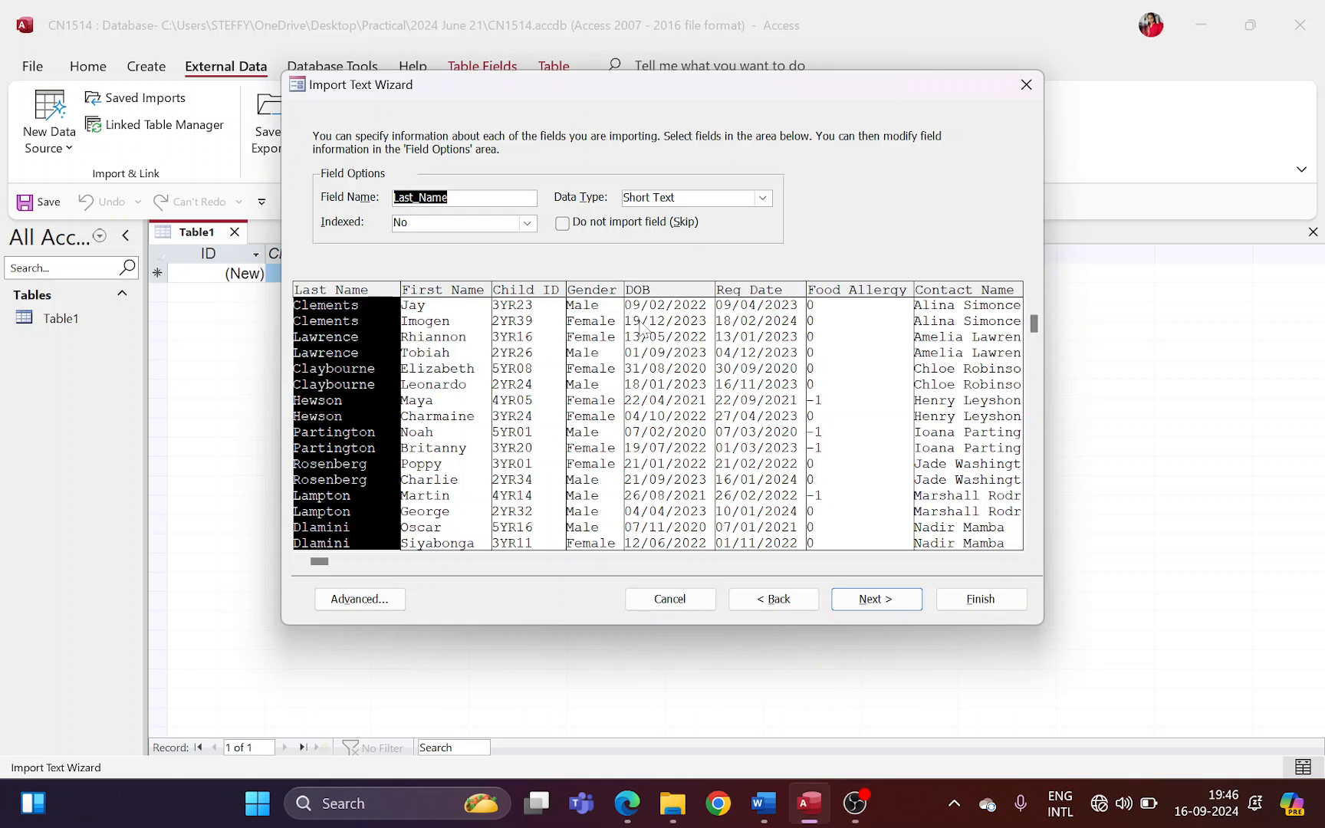
left_click(627, 803)
scroll(725, 441, "down", 1)
scroll(725, 441, "down", 1)
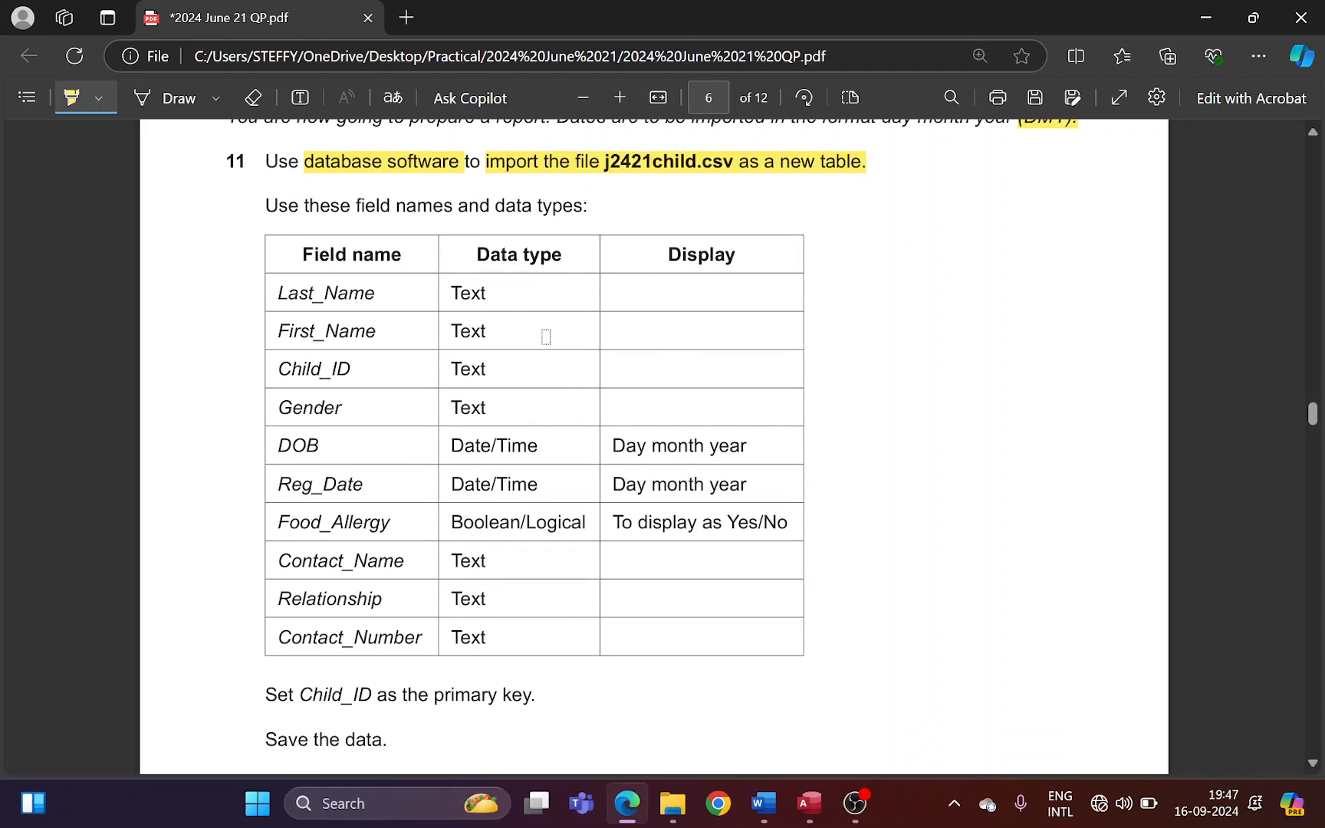
key("alt+Tab")
left_click(393, 599)
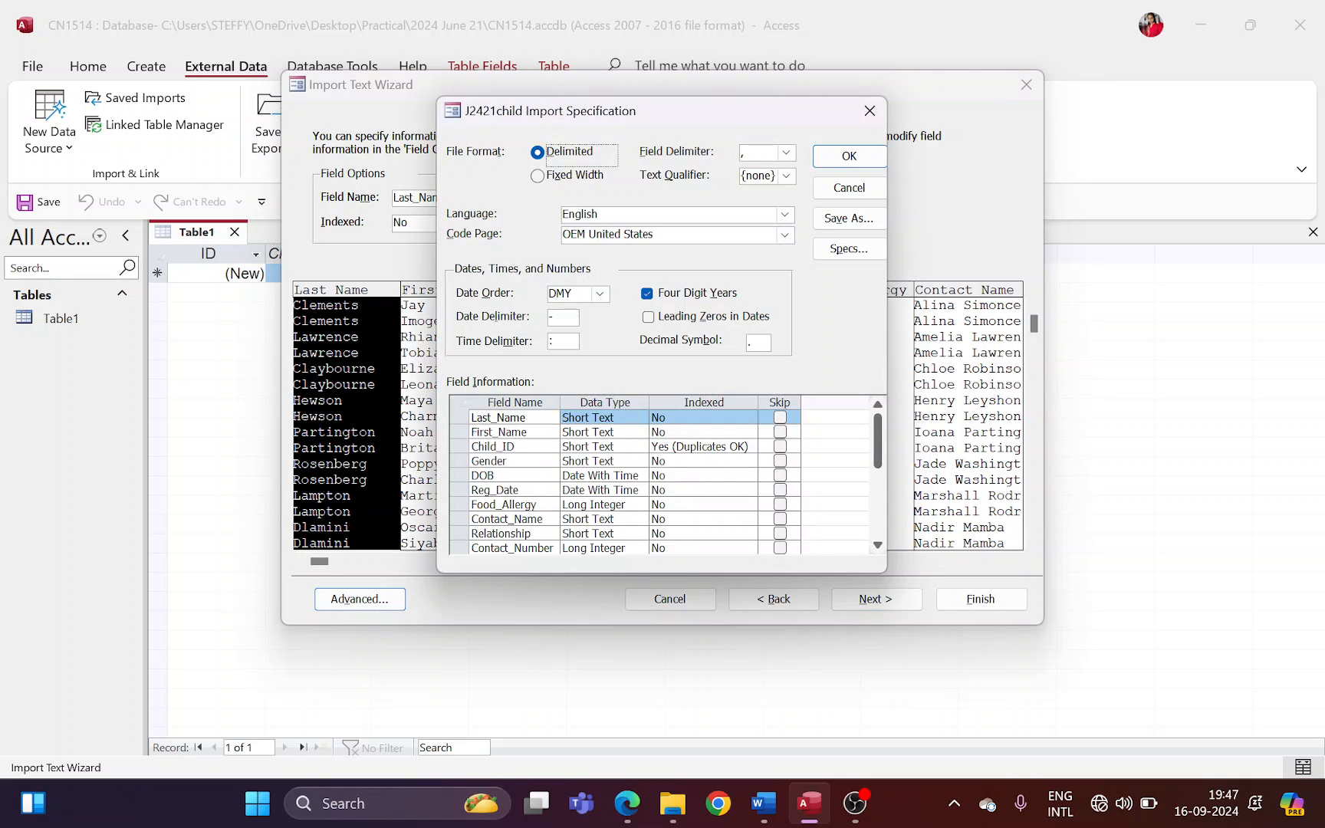
- Highlight the field names Last_Name, First_Name, Child_ID and Gender in the question paper's table
key("alt+Tab")
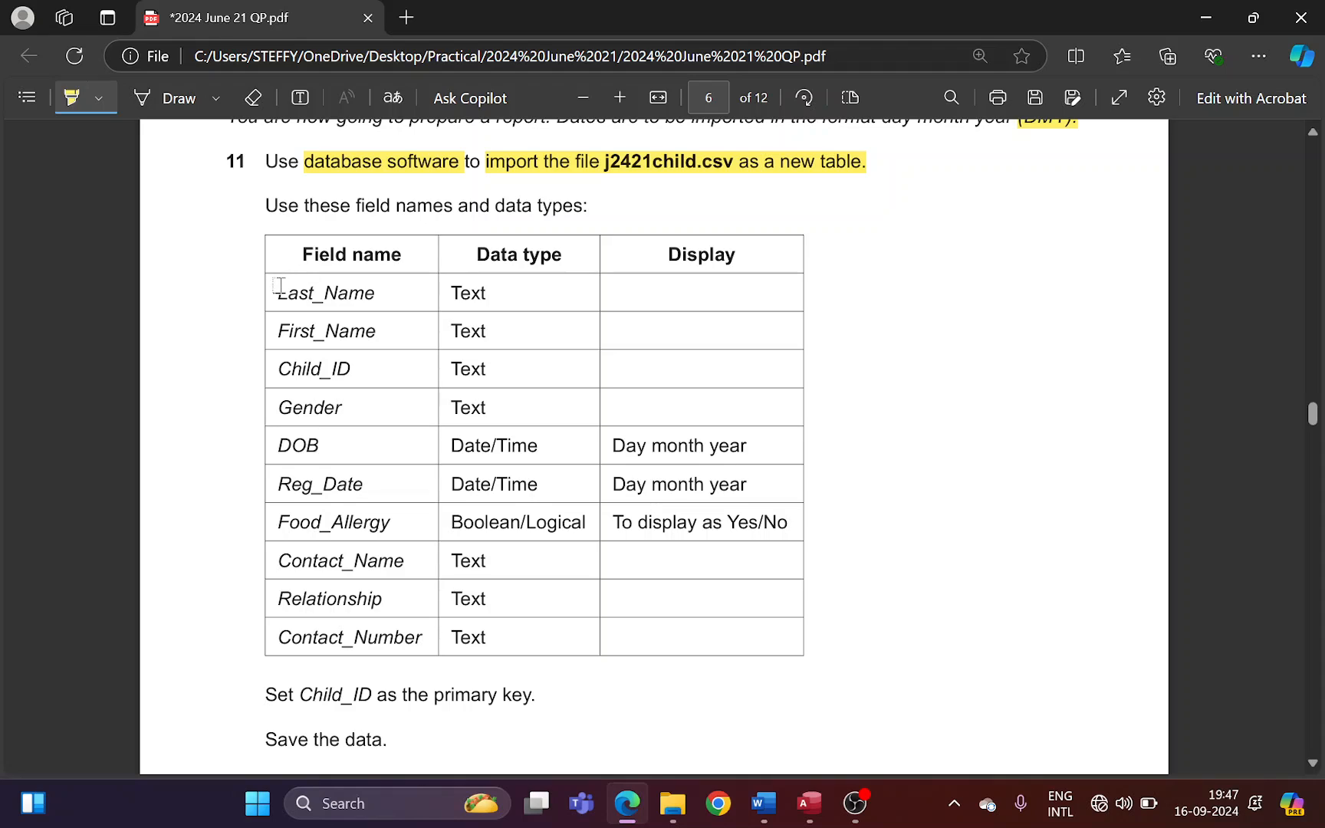
mouse_move(280, 289)
left_mouse_down()
mouse_move(307, 292)
mouse_move(397, 402)
mouse_move(349, 403)
left_mouse_up()
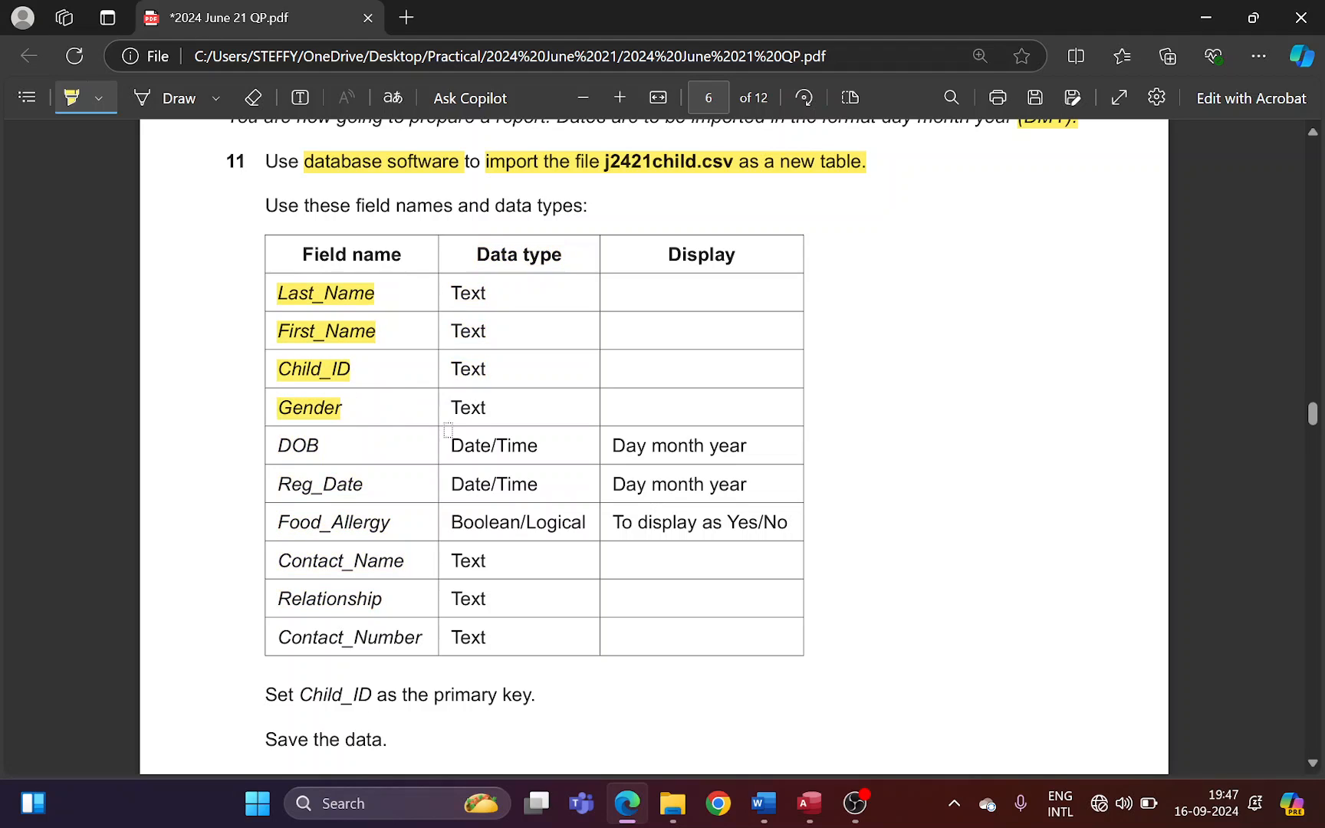
- In Access, check the data types of Last_Name, First_Name, Child_ID and Gender in the import specification
key("alt+Tab")
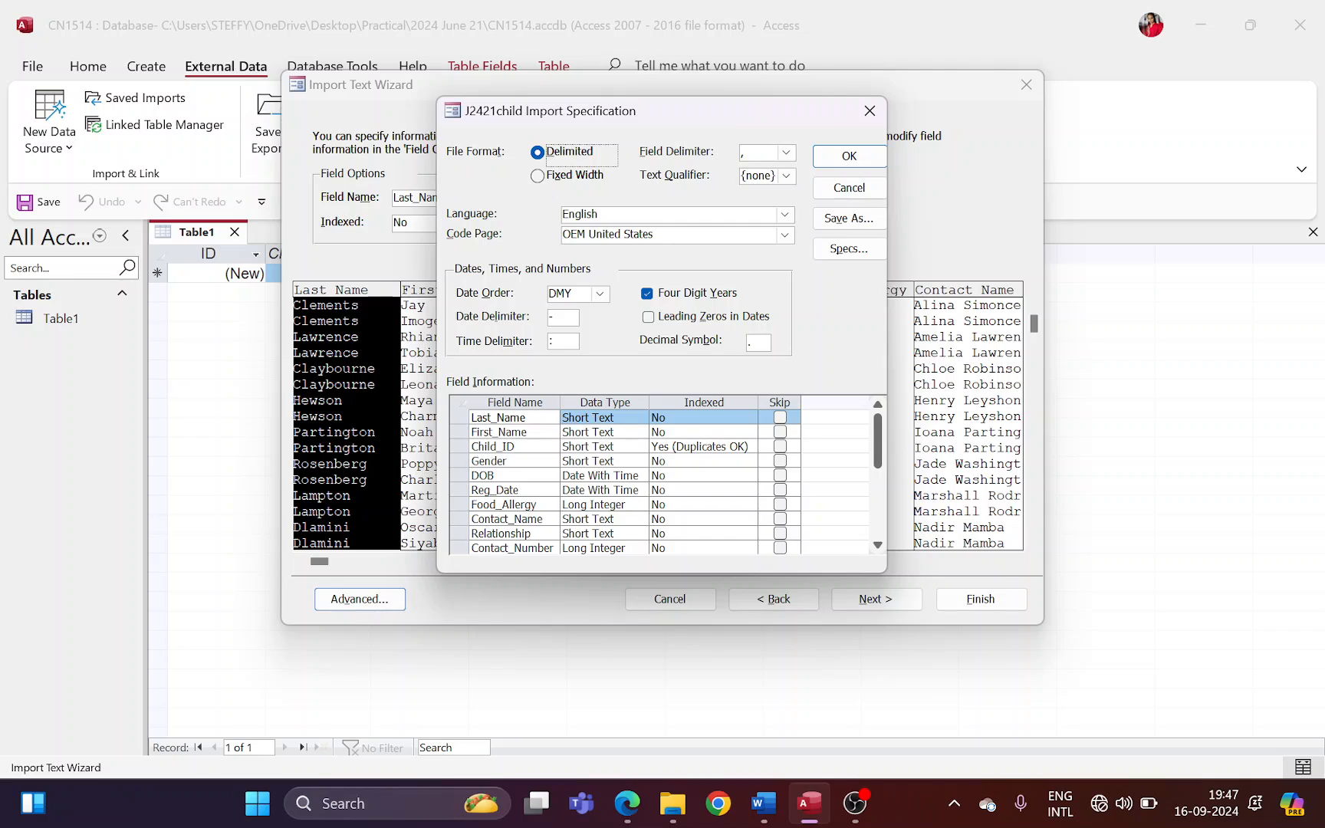
left_click(597, 420)
key("Down")
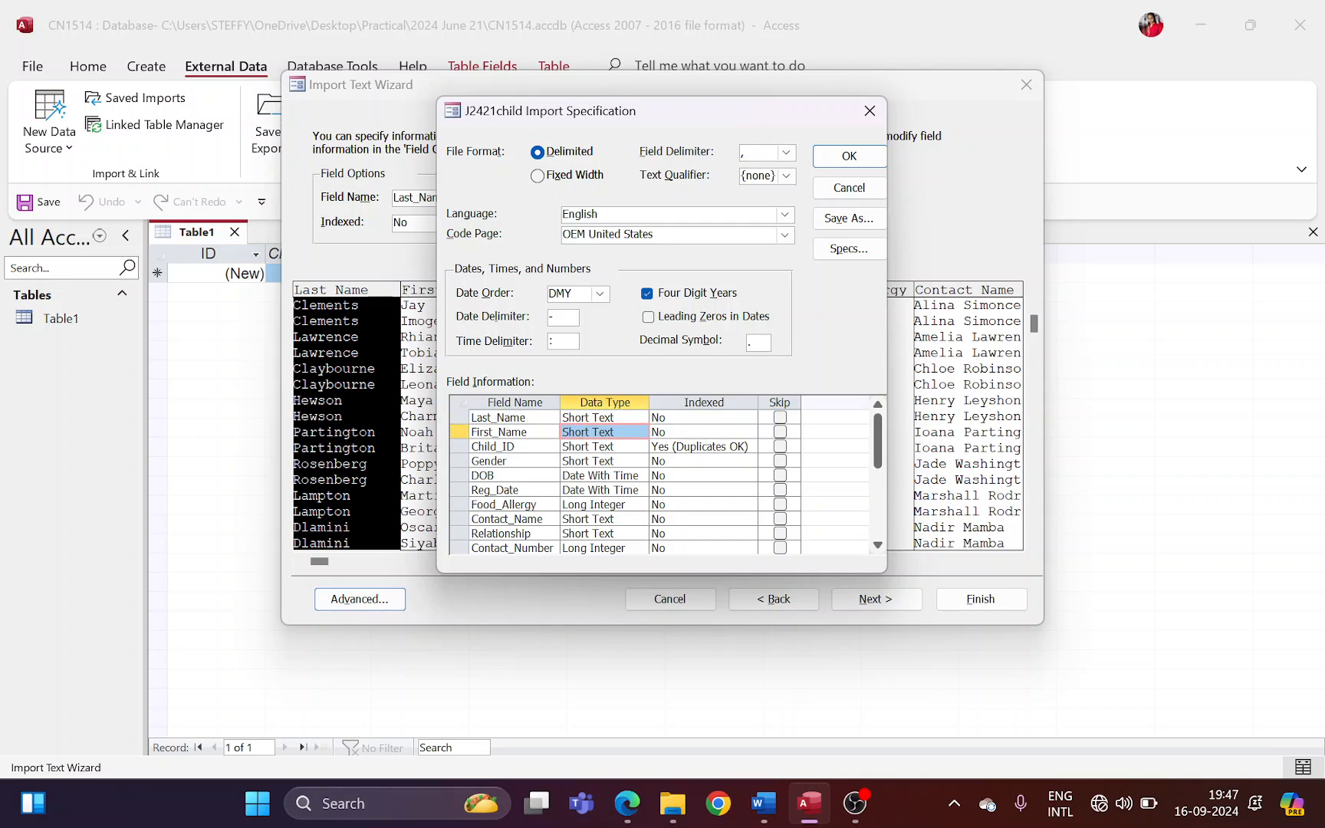
key("Down")
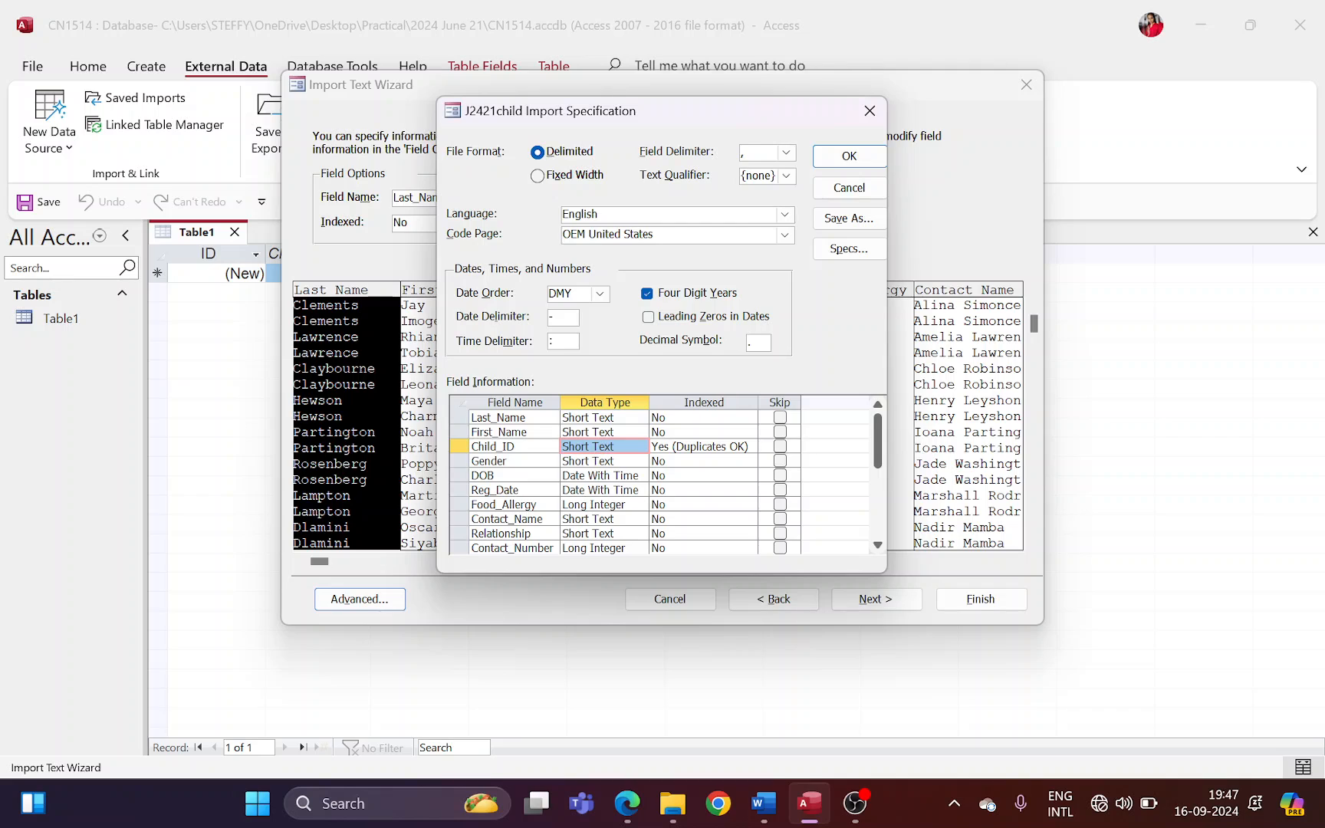
left_click(606, 460)
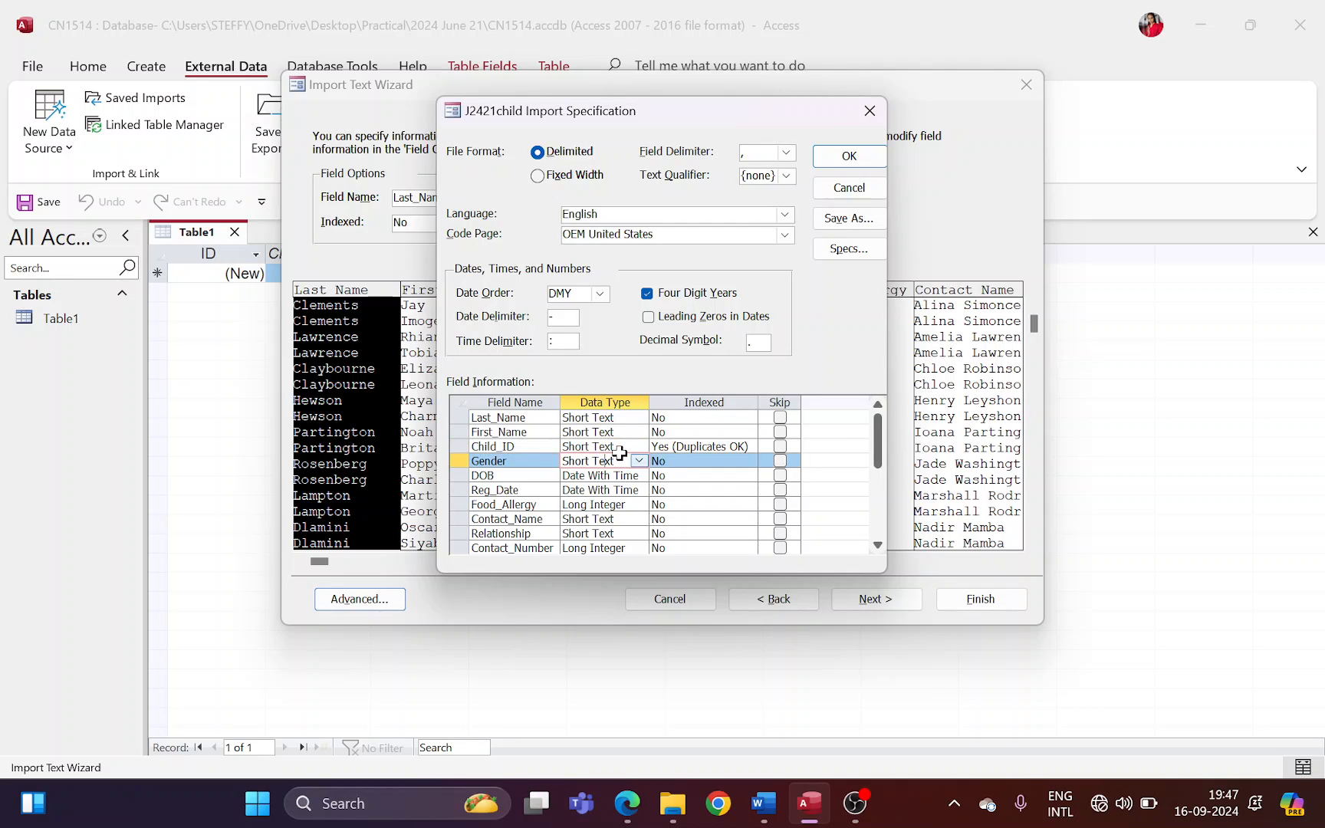
- Highlight DOB and its Date/Time type in the question paper and check DOB's data type in the Access import specification
key("alt+Tab")
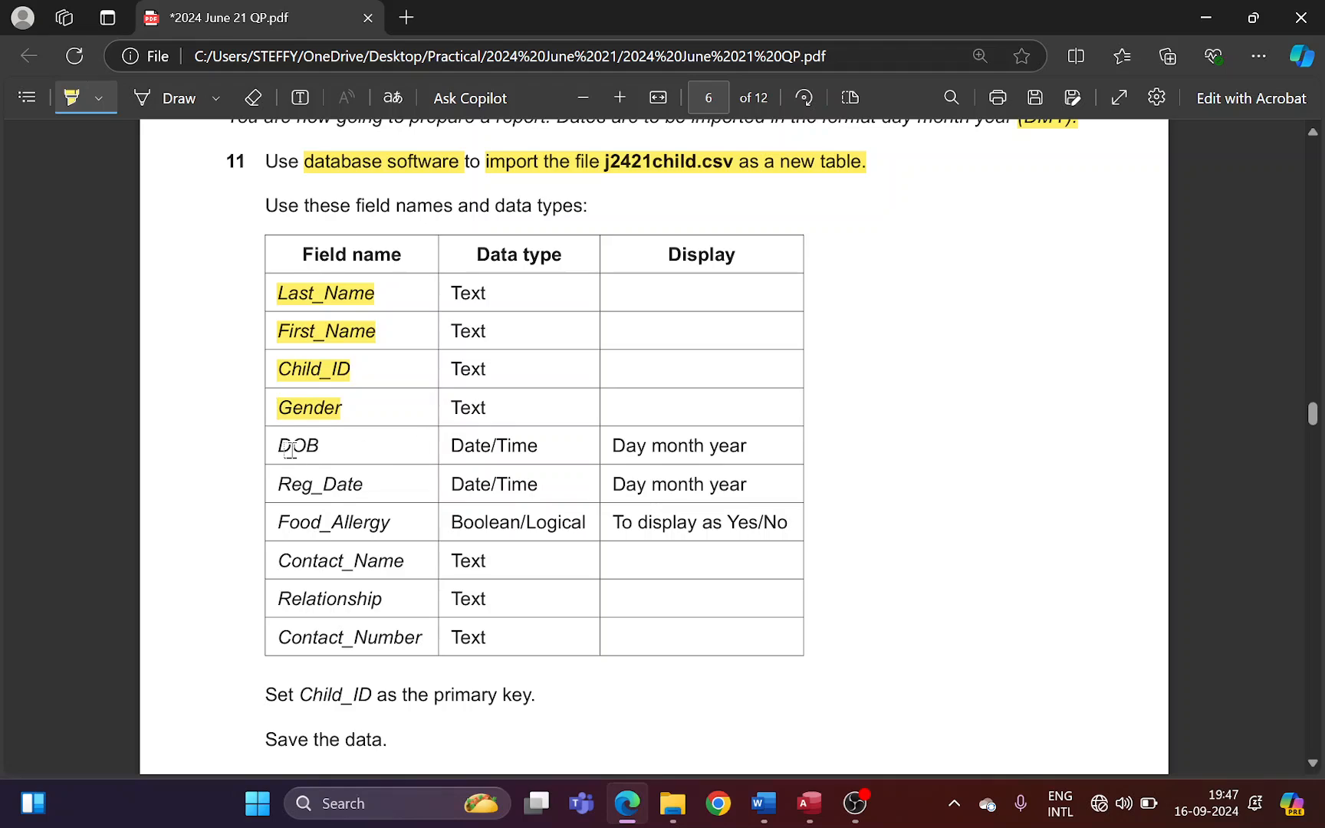
left_click_drag(289, 451, 538, 451)
mouse_move(618, 449)
left_mouse_down()
mouse_move(722, 479)
mouse_move(740, 449)
mouse_move(613, 444)
left_mouse_up()
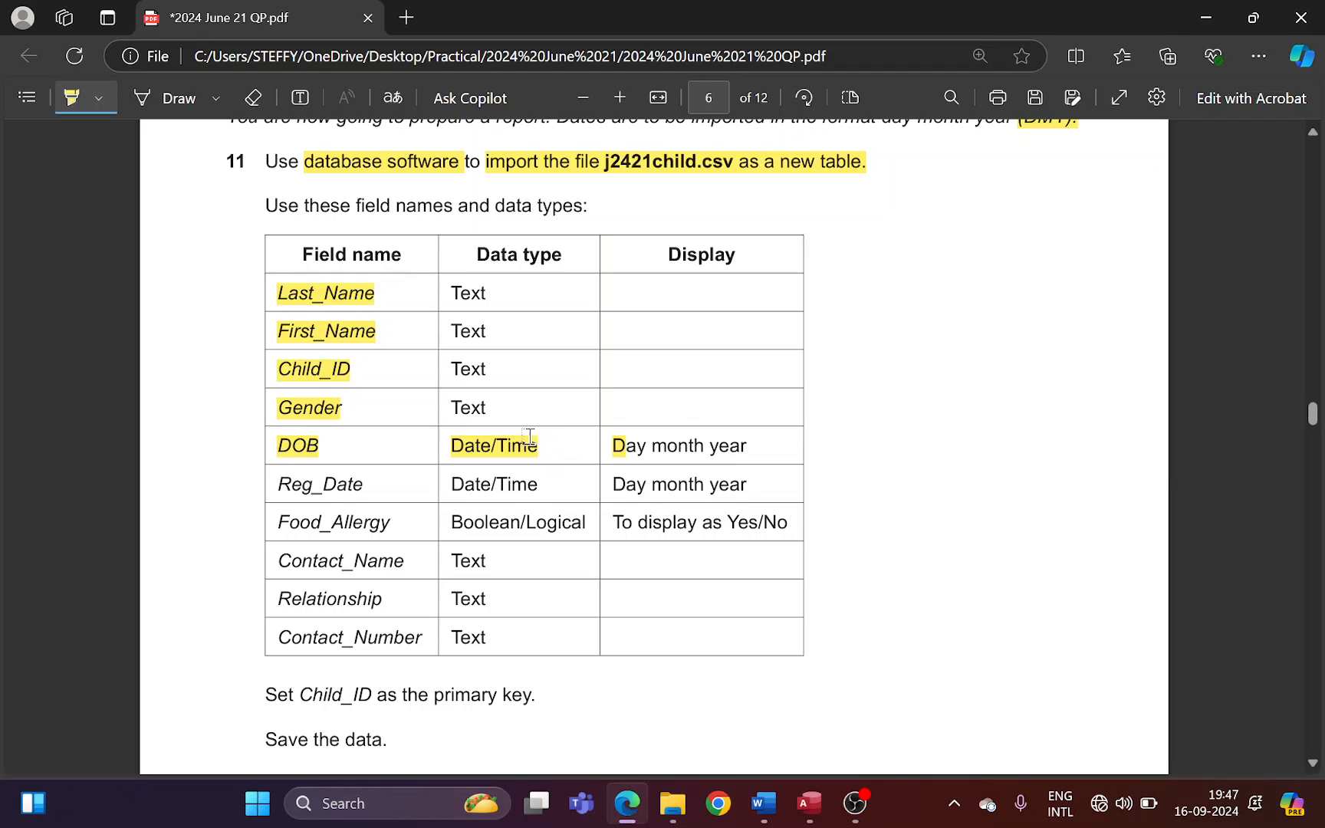
key("alt+Tab")
left_click(600, 475)
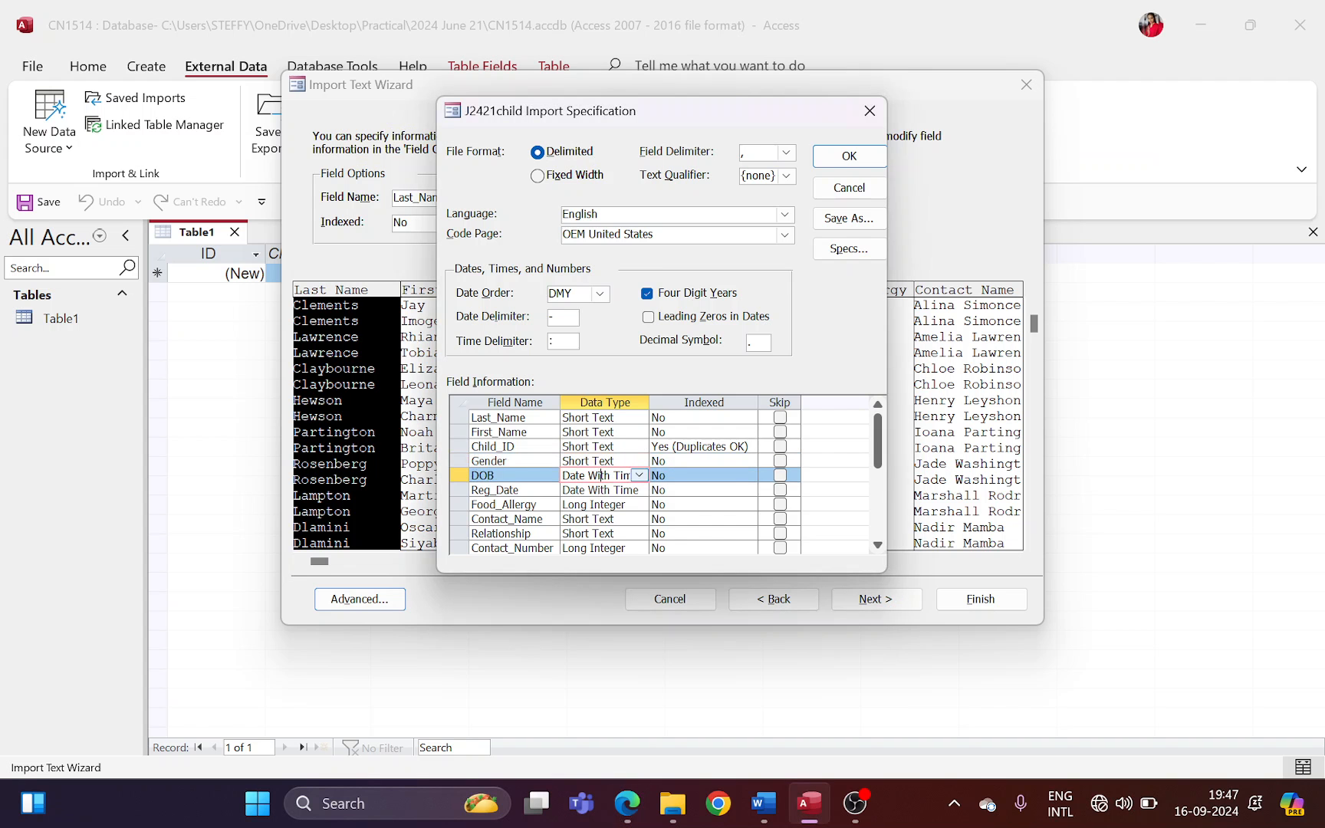
- Highlight Reg_Date and its Date/Time type in the question paper and check that field's data type in the Access import specification
left_click(513, 490)
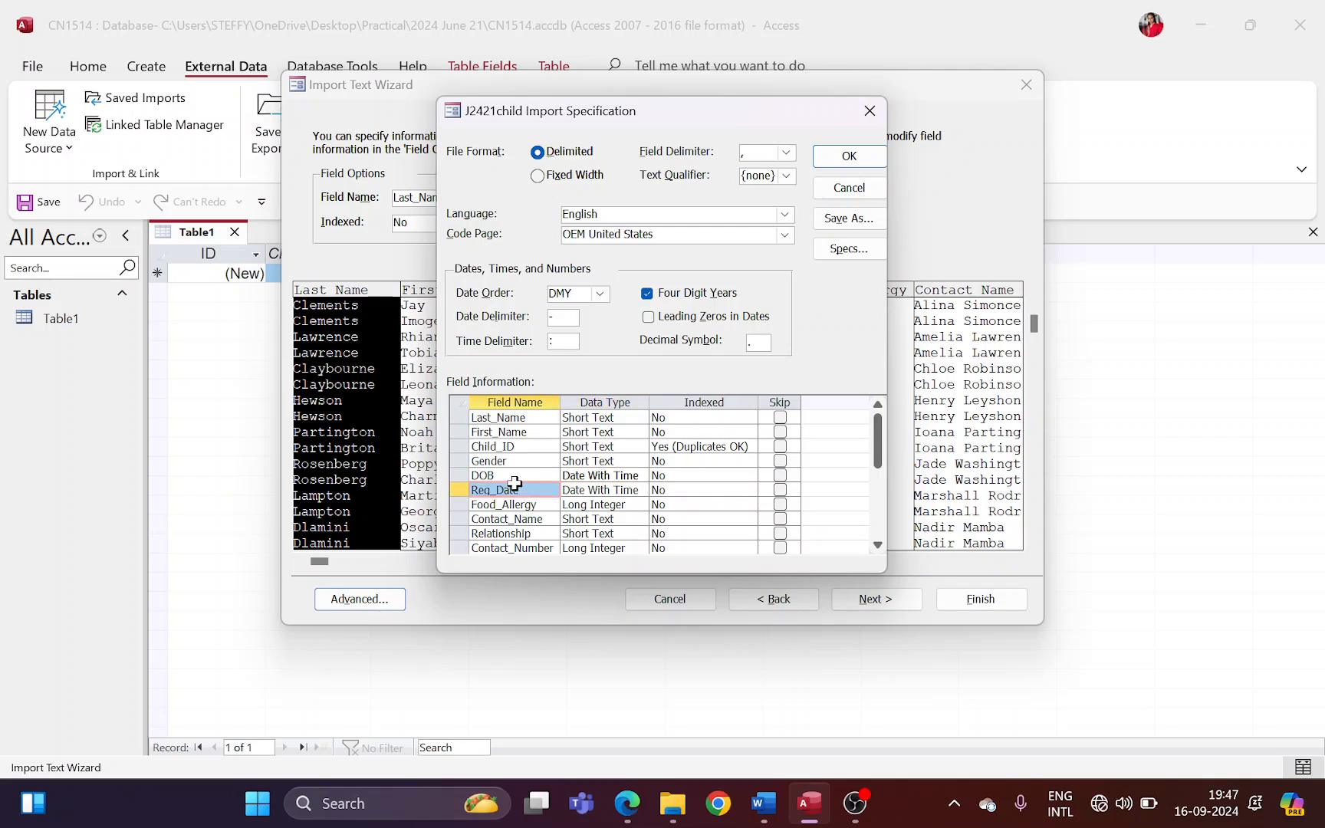
key("alt+Tab")
left_click_drag(290, 487, 365, 488)
left_click_drag(451, 487, 536, 489)
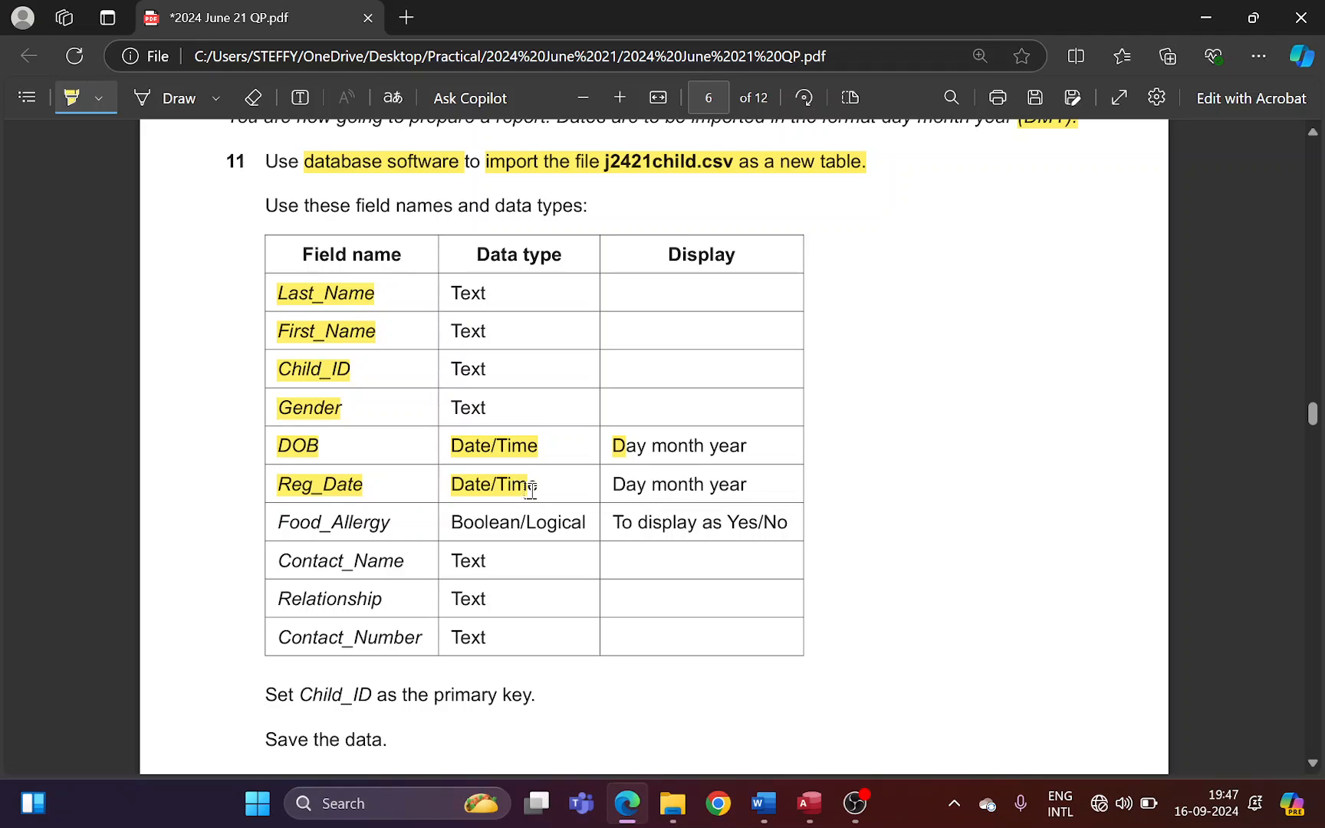
key("alt+Tab")
left_click(604, 494)
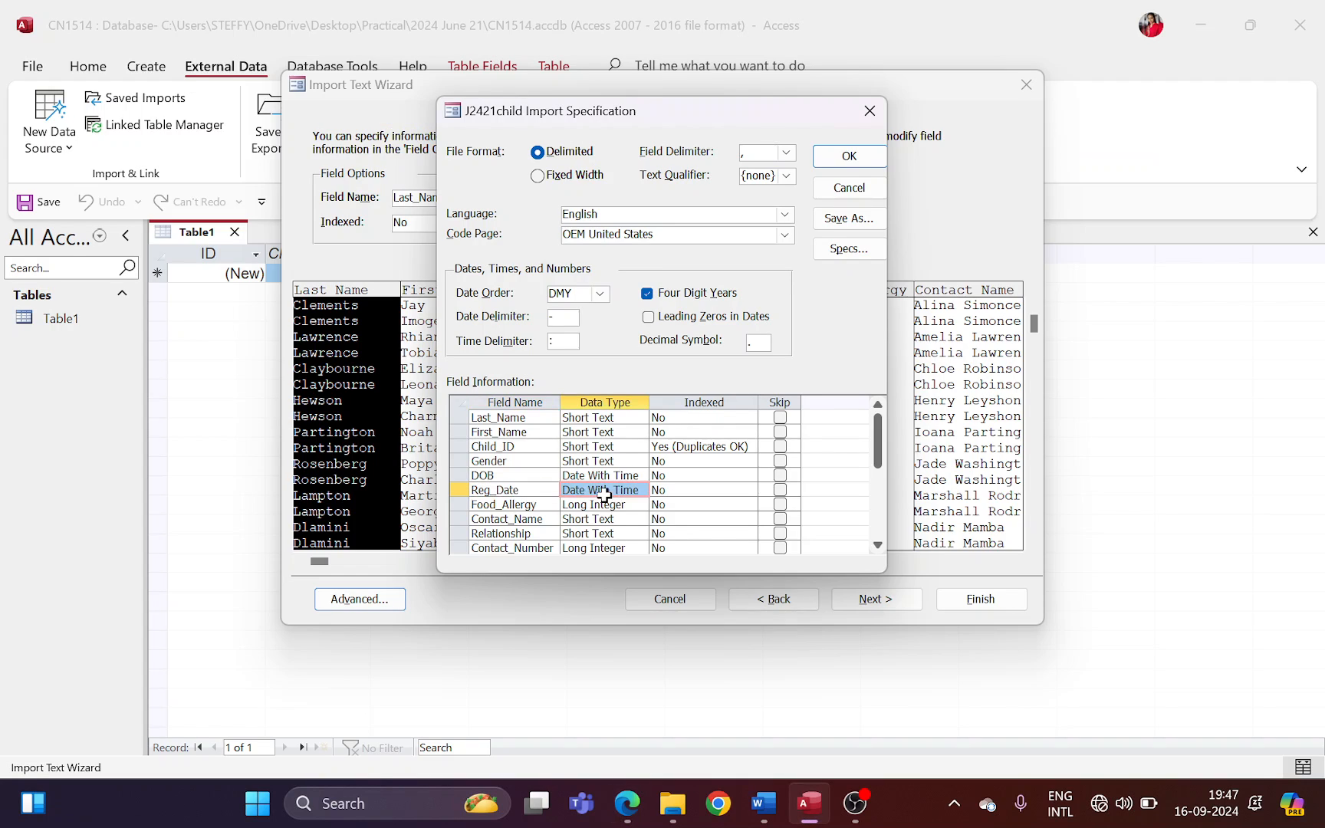
- Highlight Food_Allergy and Boolean/Logical in the question paper, and set the Food_Allergy data type to Yes/No in the Access import specification
key("alt+Tab")
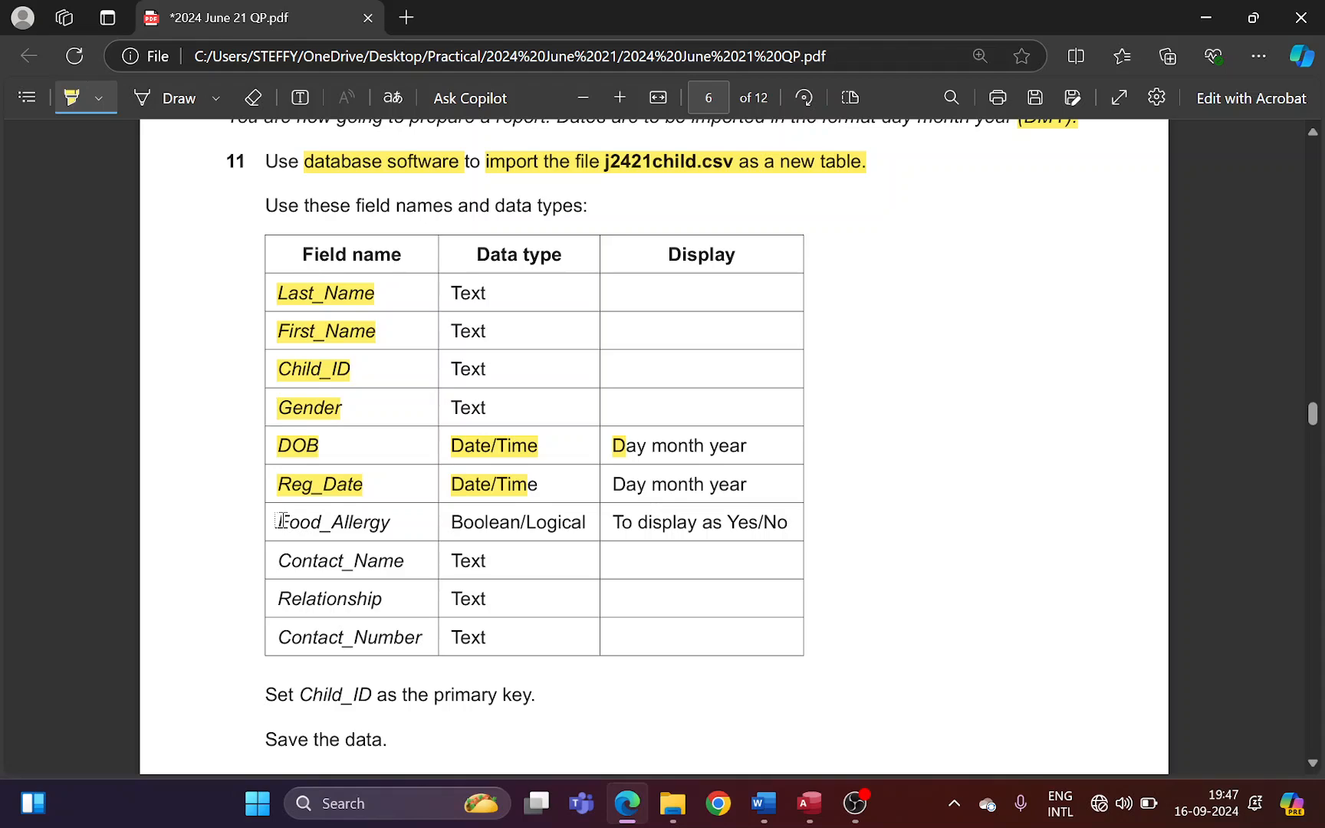
left_click_drag(278, 524, 570, 523)
key("alt+Tab")
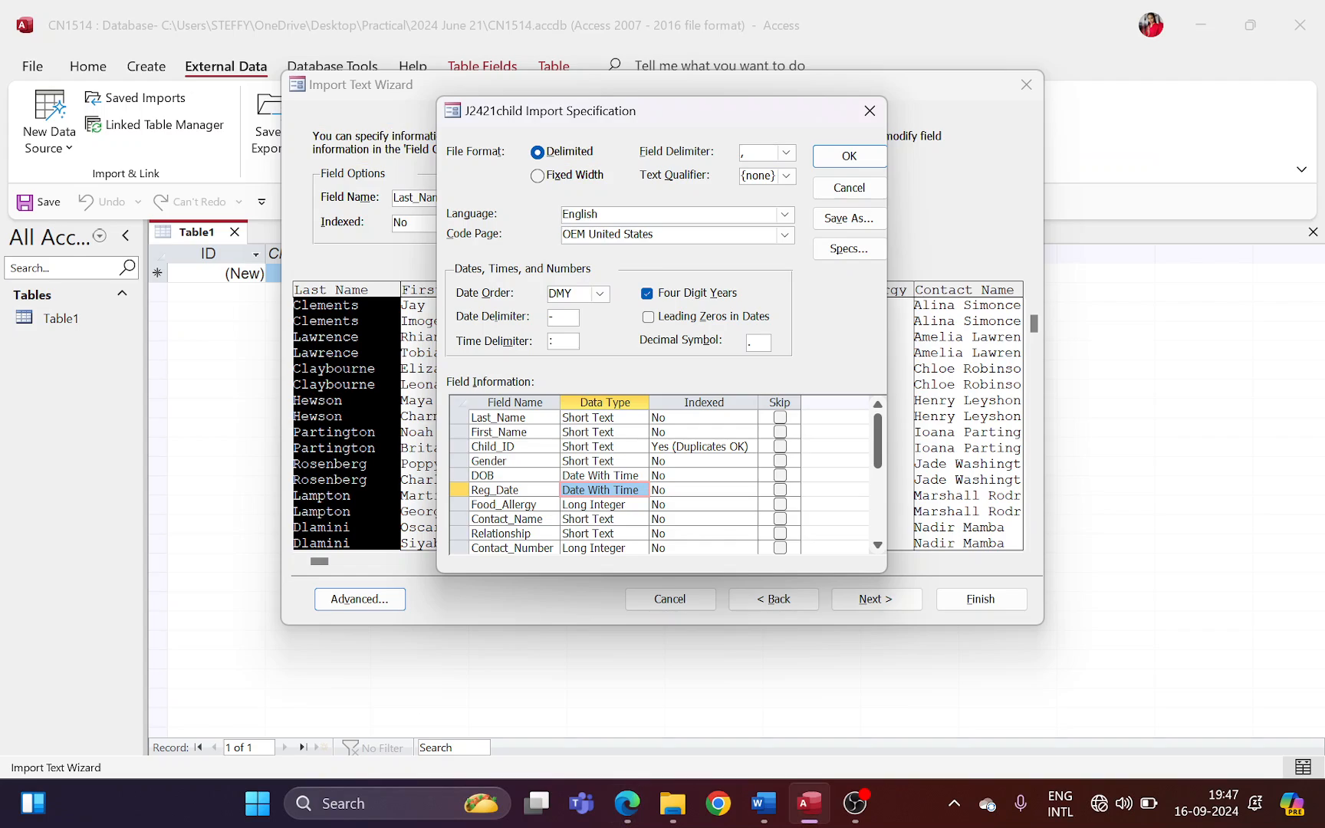
left_click(586, 505)
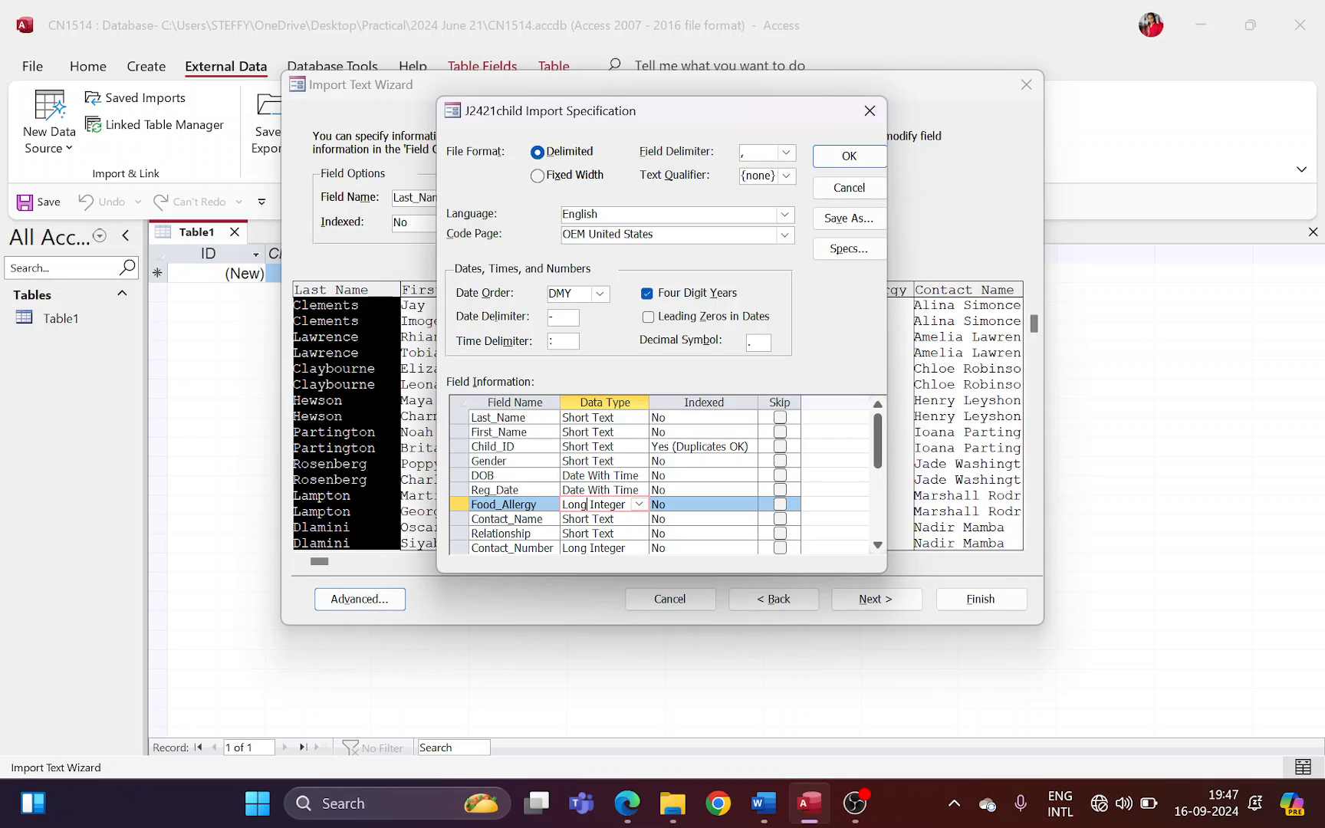
left_click(638, 505)
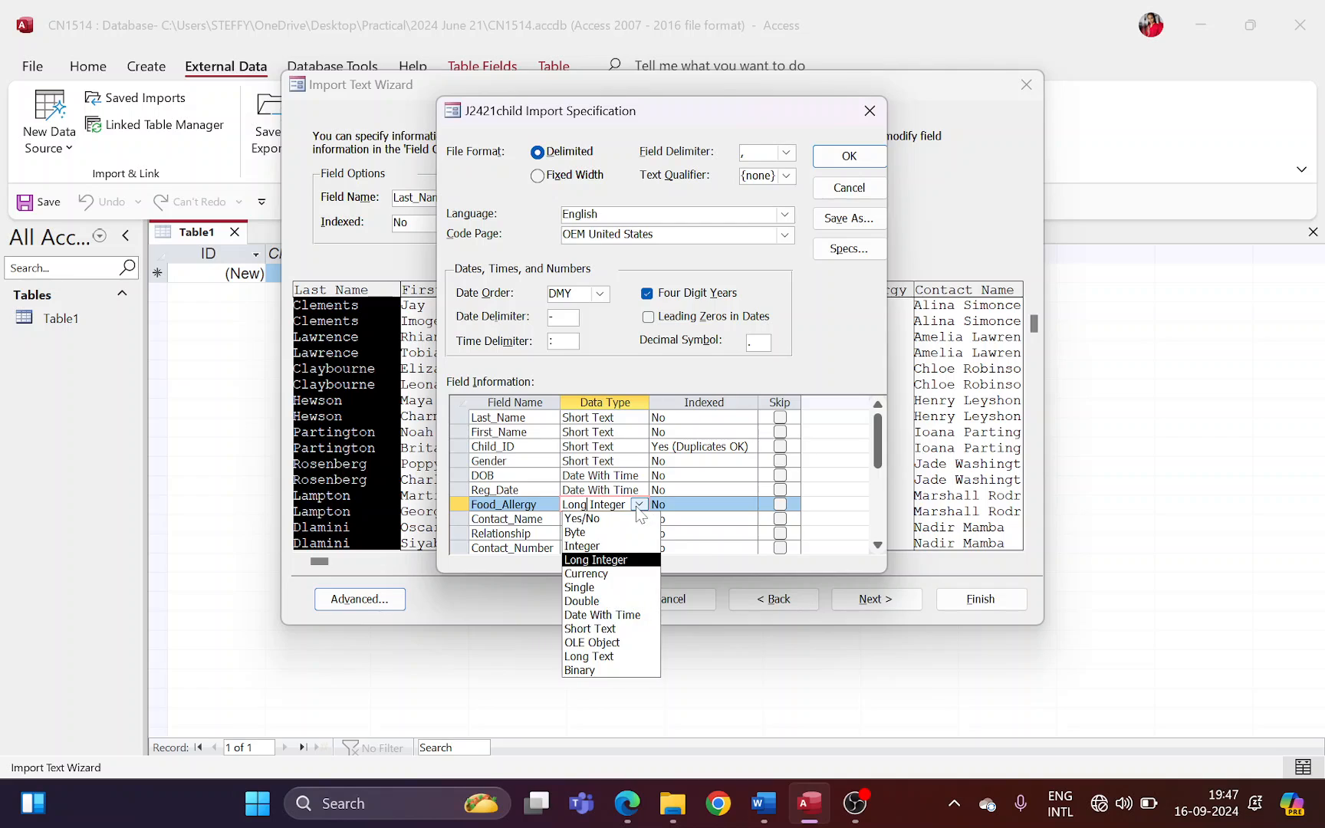
left_click(592, 519)
- Highlight the field names Contact_Name, Relationship and Contact_Number in the question paper's table
key("alt+Tab")
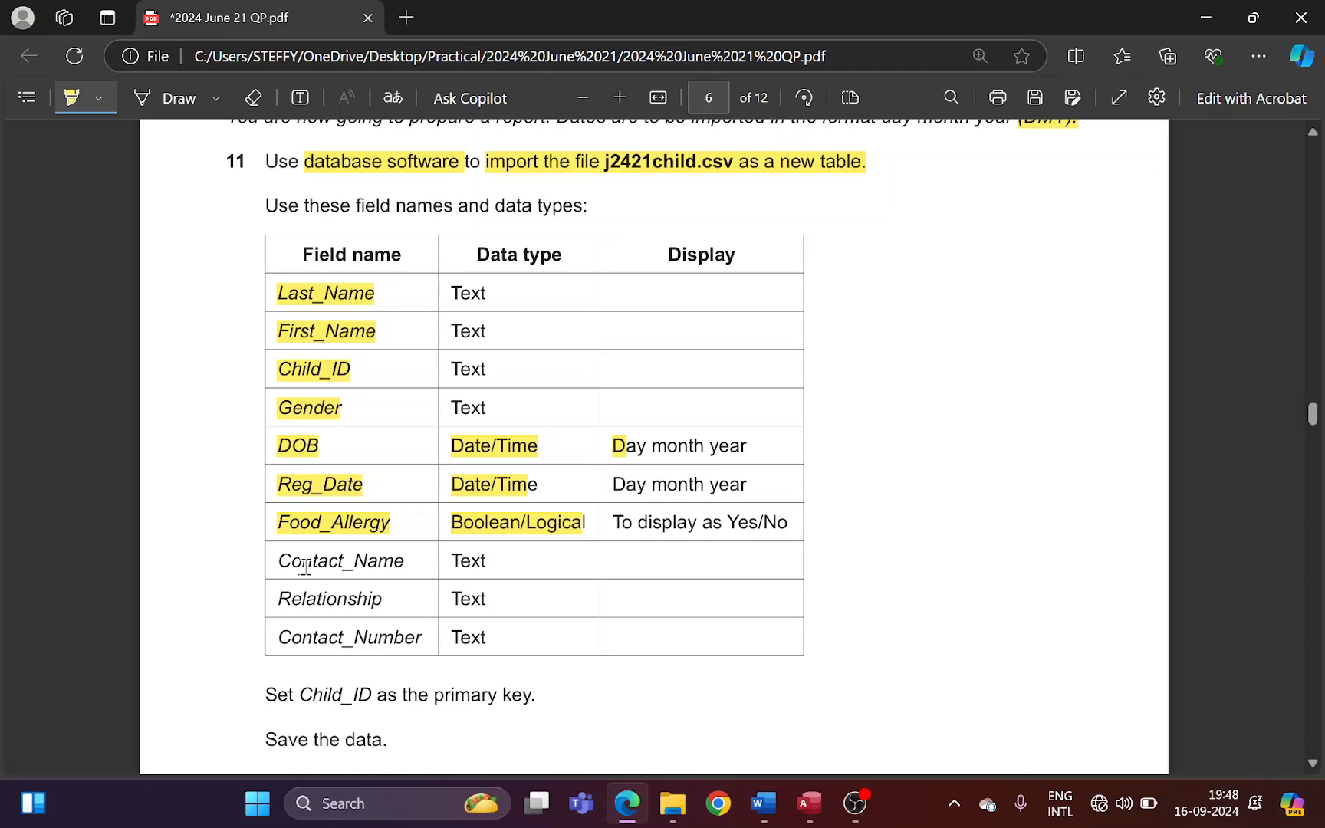
mouse_move(280, 559)
left_mouse_down()
mouse_move(391, 562)
mouse_move(384, 589)
mouse_move(415, 629)
mouse_move(394, 594)
left_mouse_up()
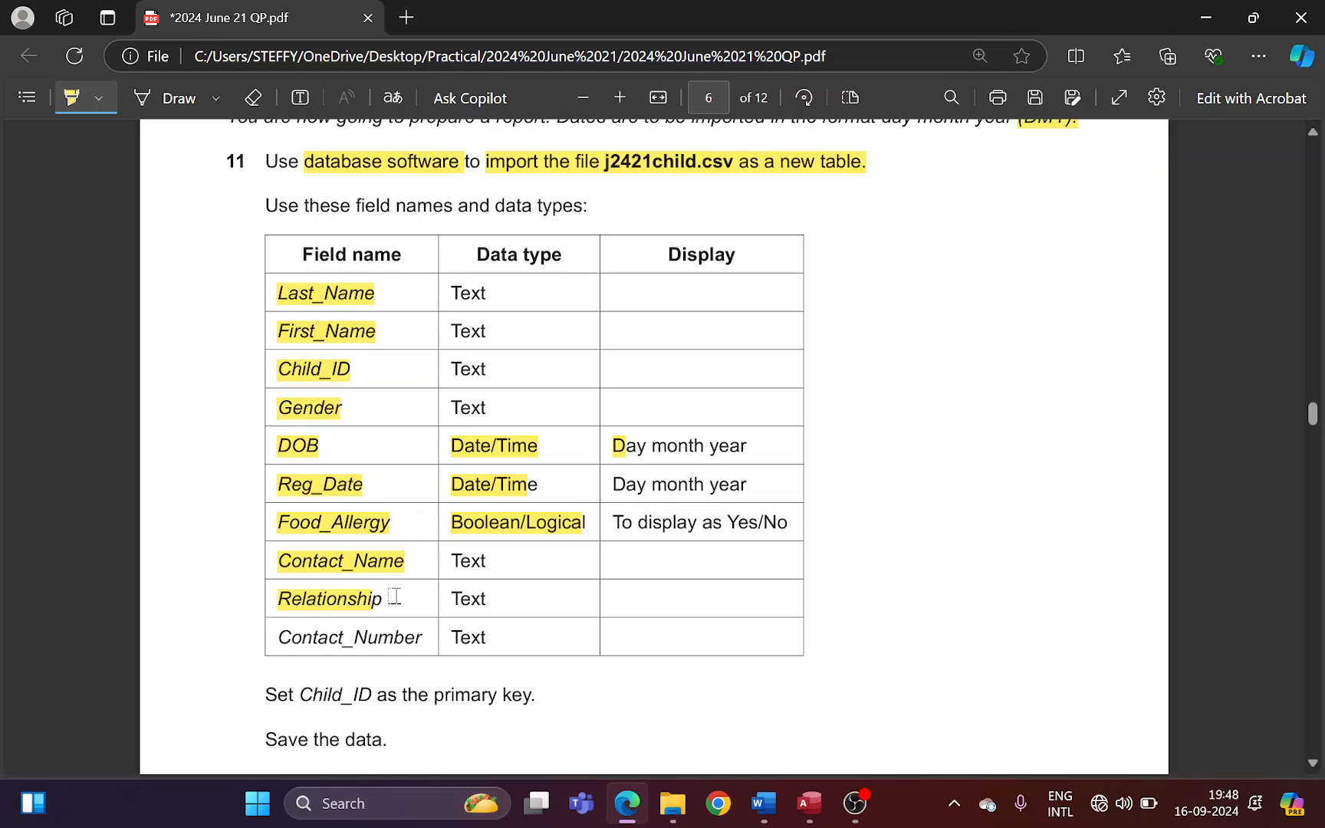
left_click_drag(284, 640, 418, 639)
- In Access, set the Contact_Number data type to Short Text and accept the import specification
key("alt+Tab")
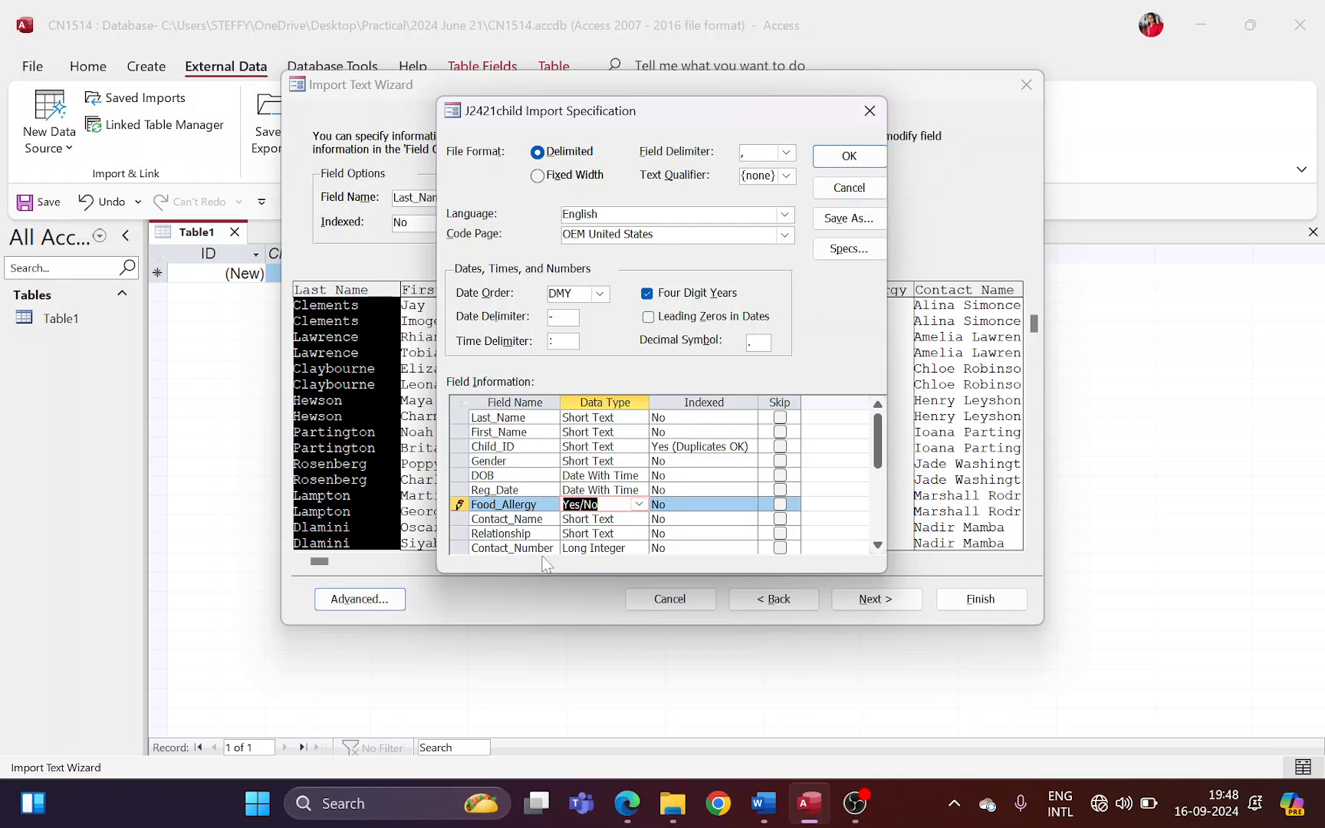
left_click(592, 547)
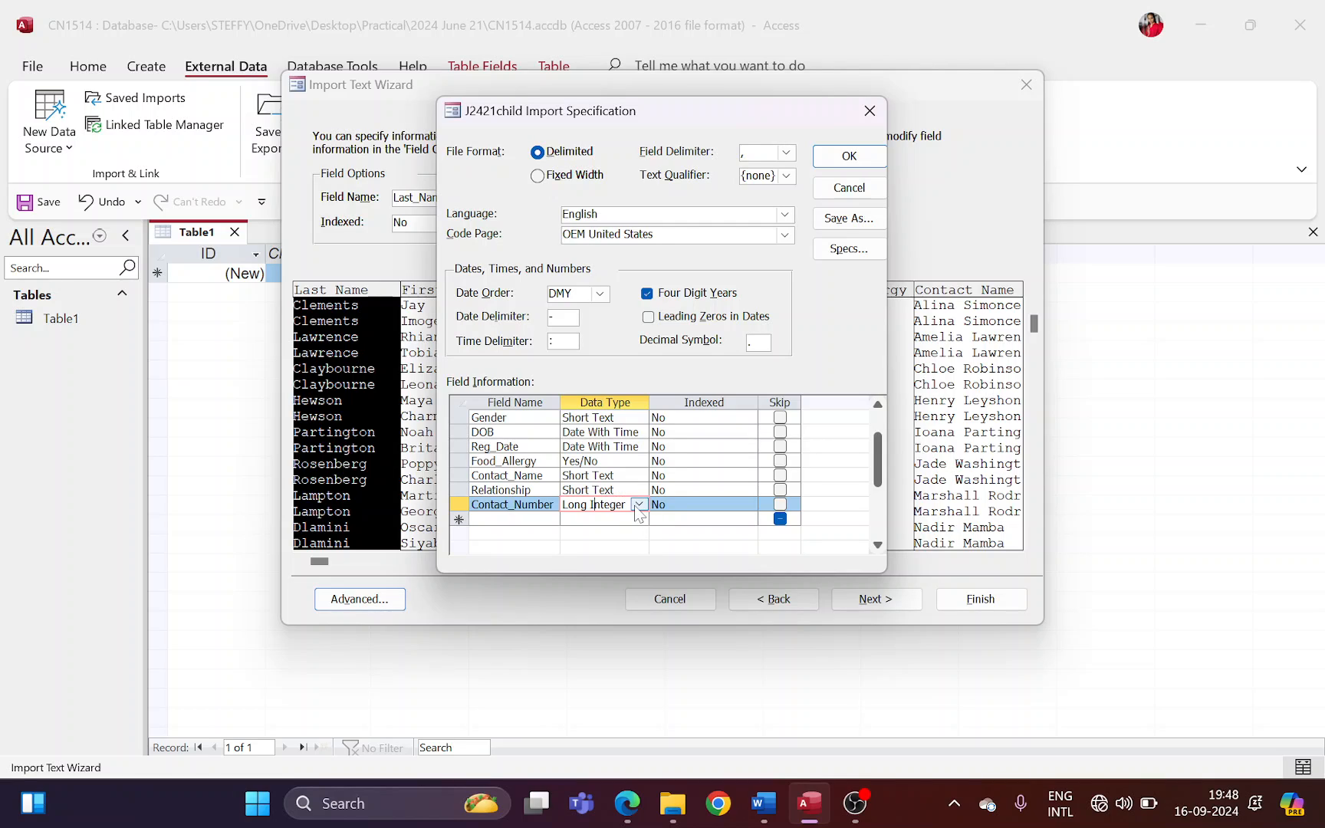
left_click(638, 505)
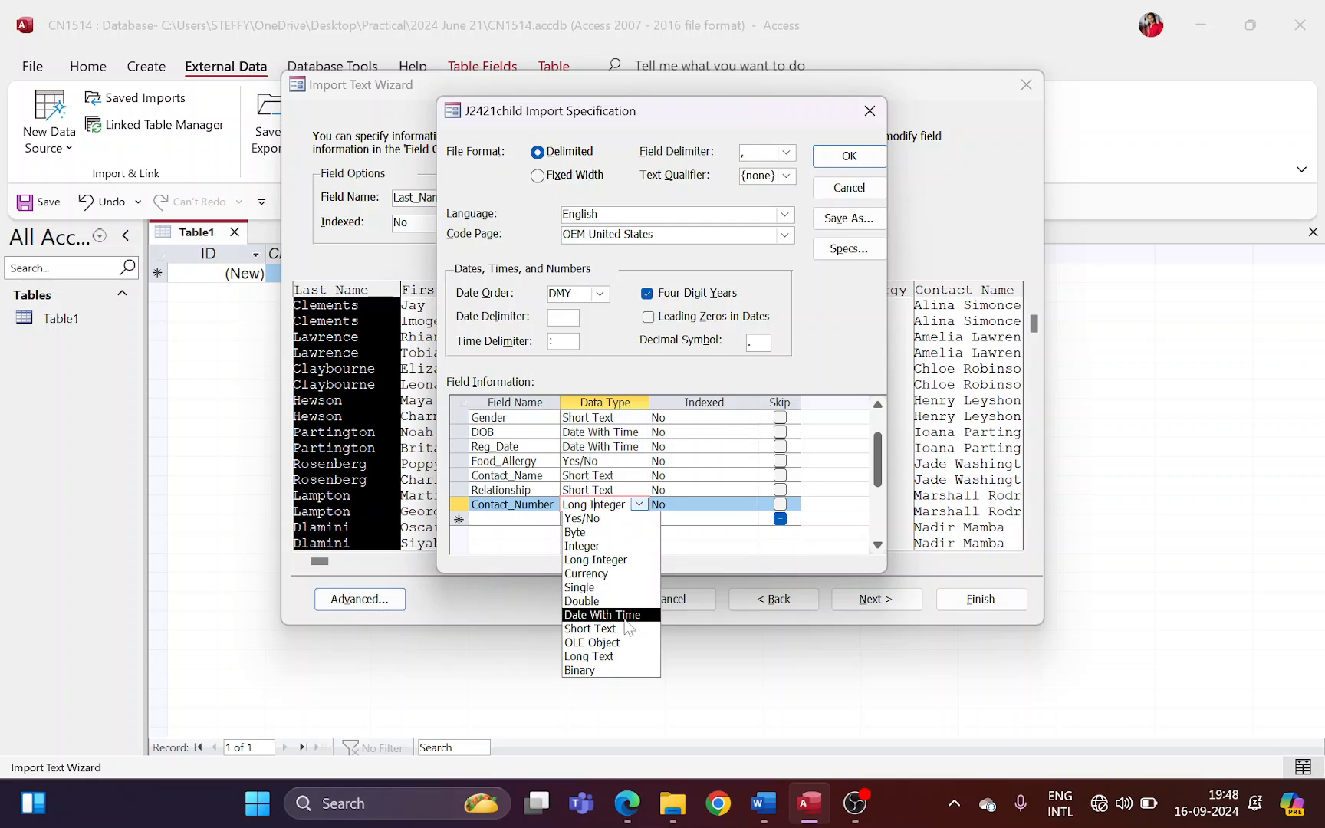
left_click(628, 629)
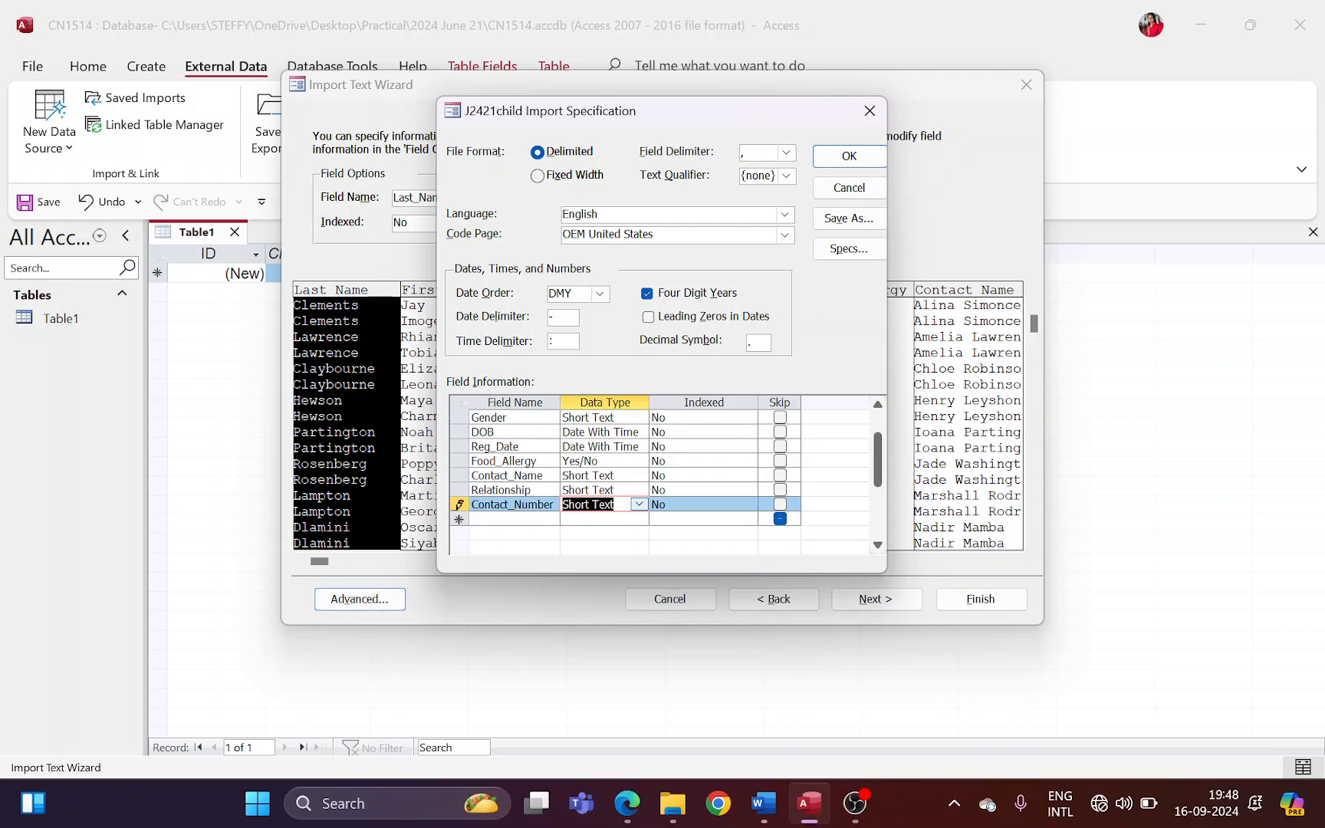
left_click(605, 504)
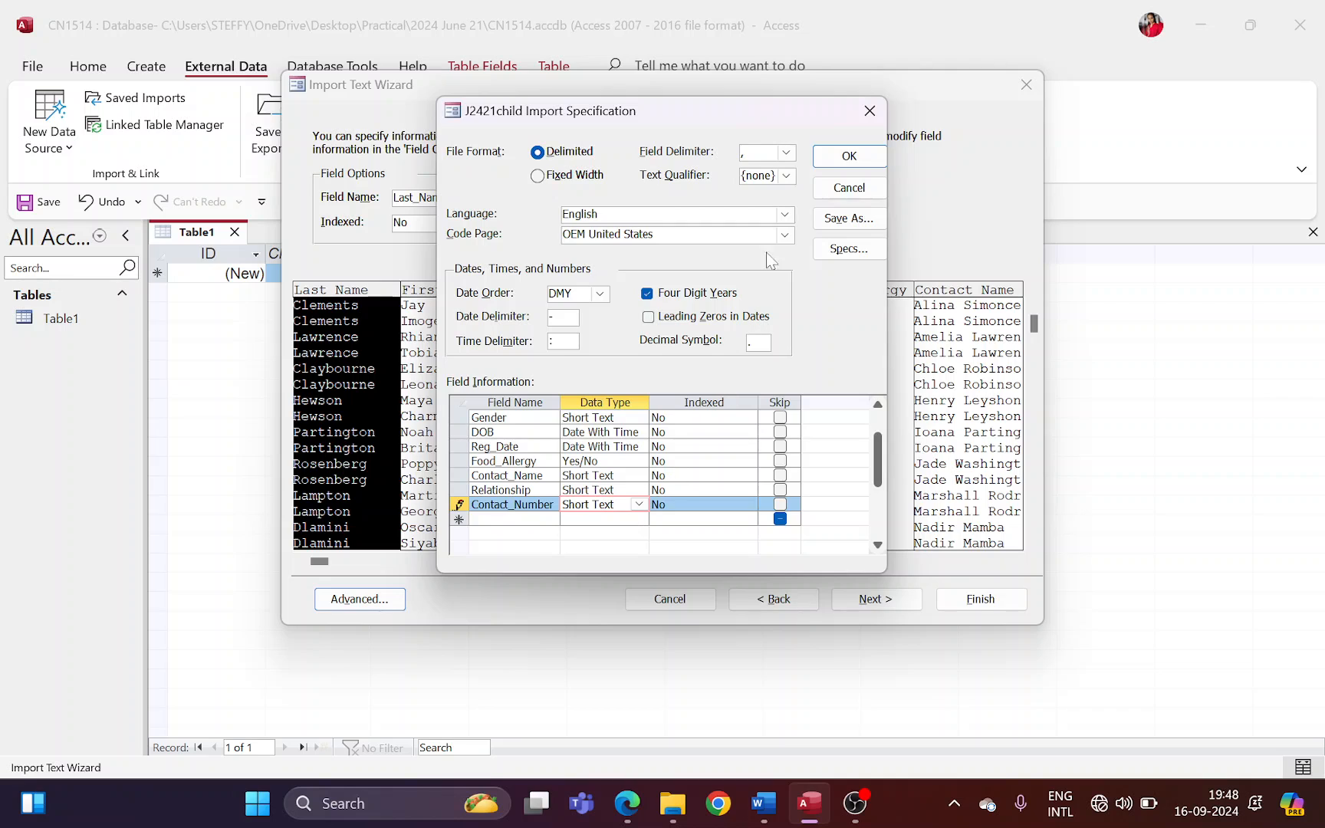
left_click(850, 158)
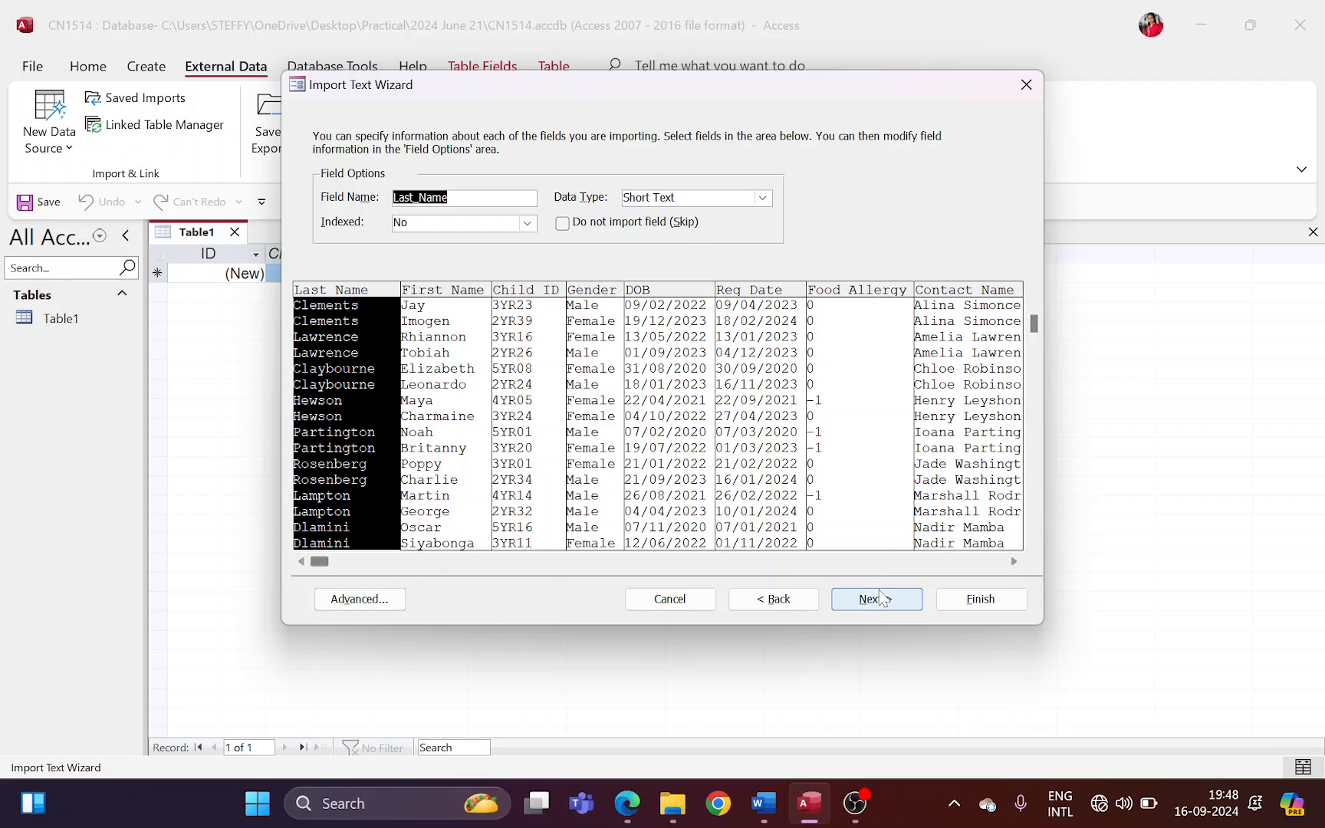
- Advance the import to the primary key choice and highlight "Child_ID as the primary" in the question paper
left_click(880, 598)
key("alt+Tab")
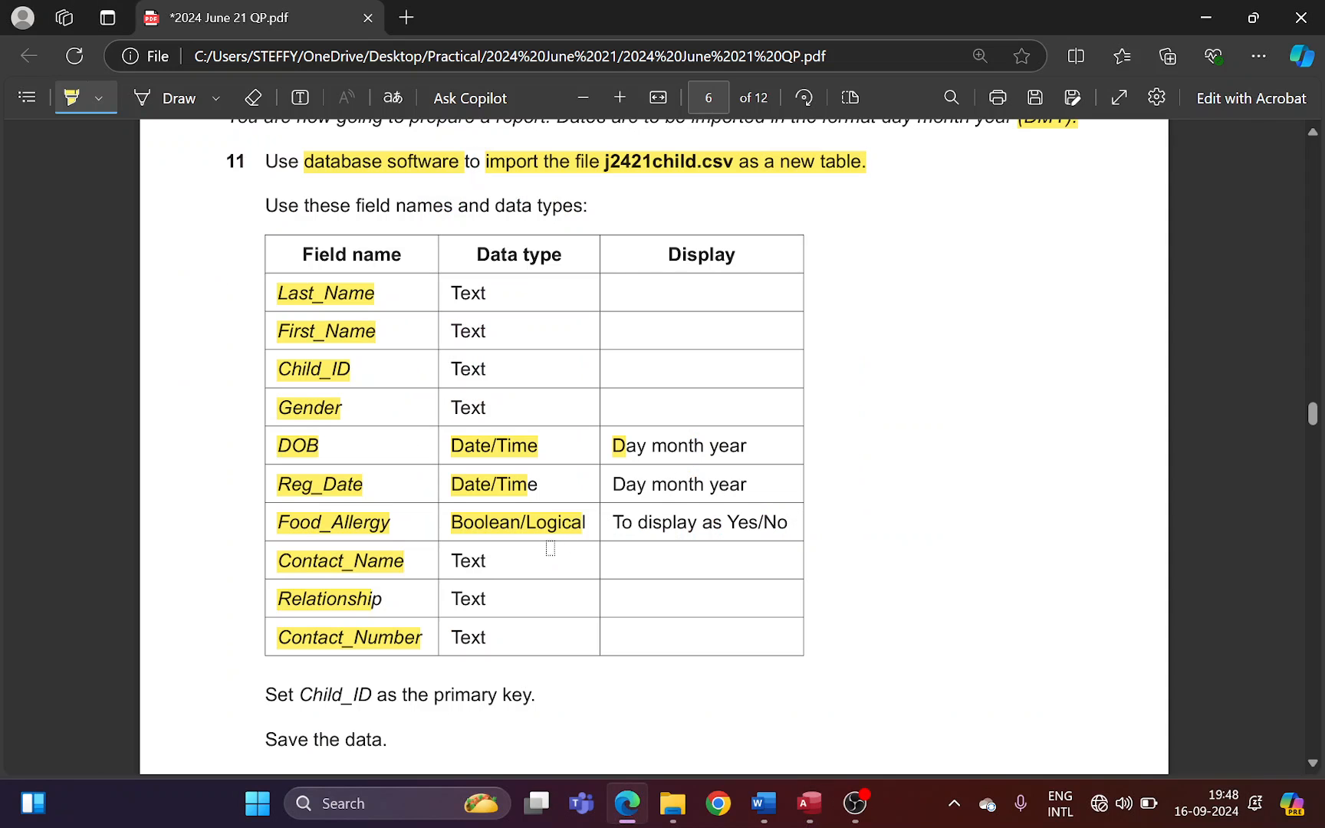
scroll(550, 548, "down", 3)
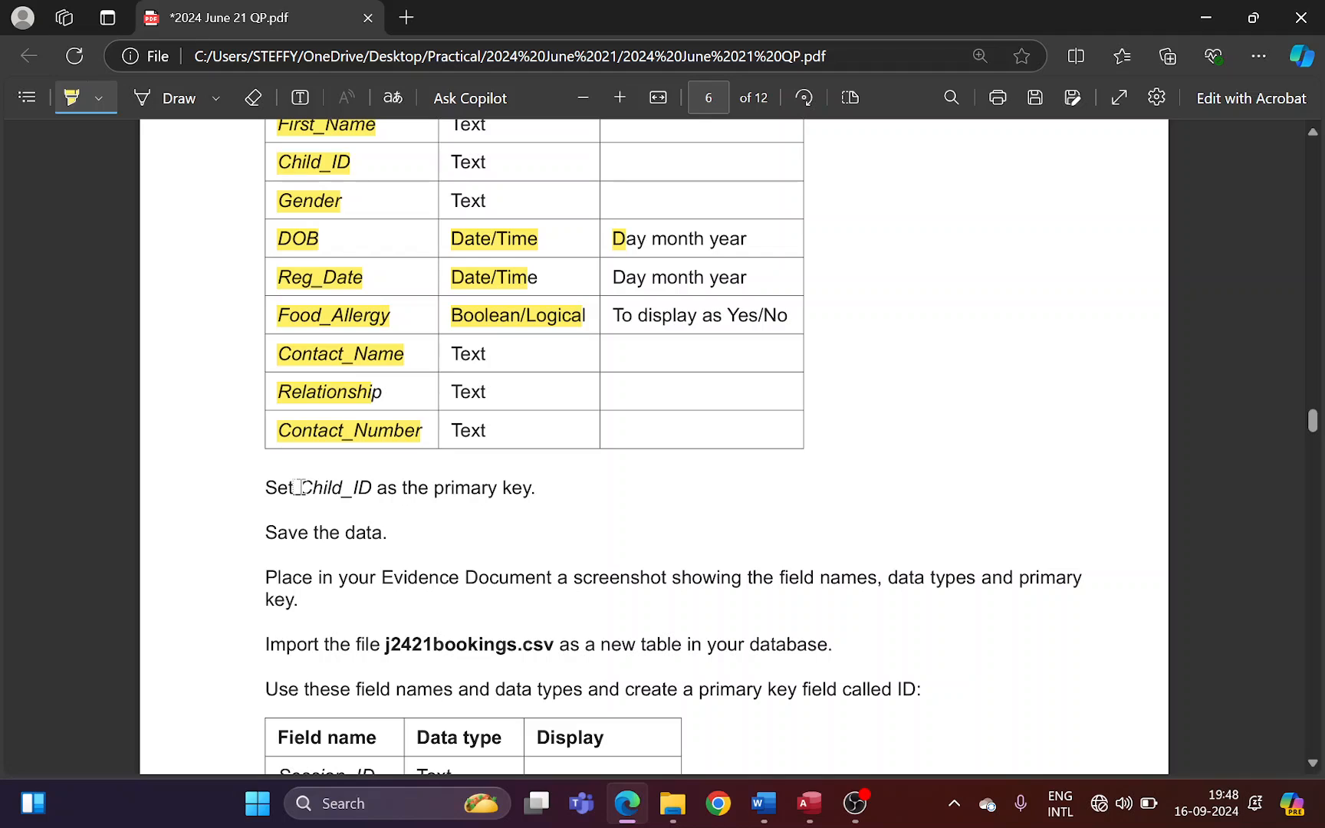
left_click_drag(300, 488, 500, 499)
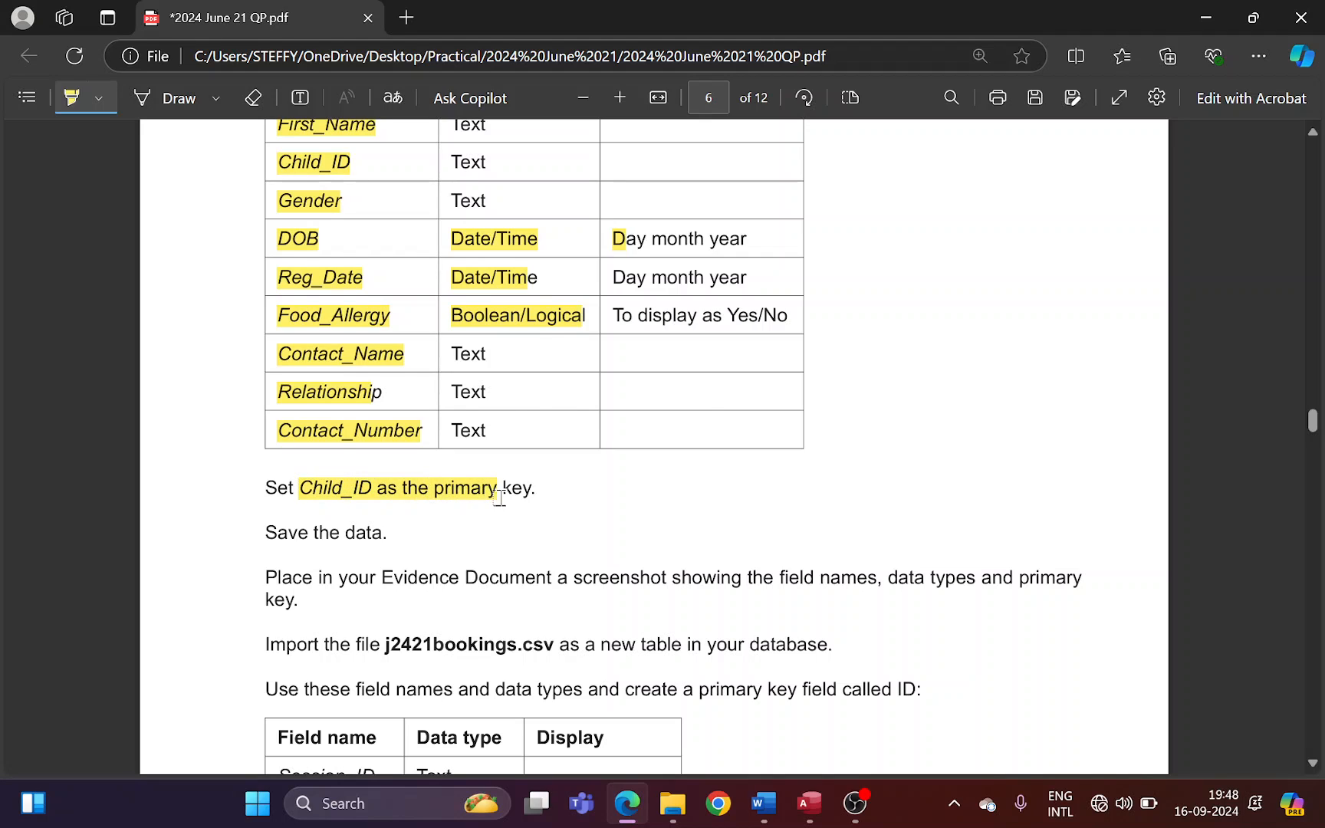
- In Access, choose Child_ID as the primary key and finish the import into table J2421child without saving the import steps
key("alt+Tab")
left_click(521, 211)
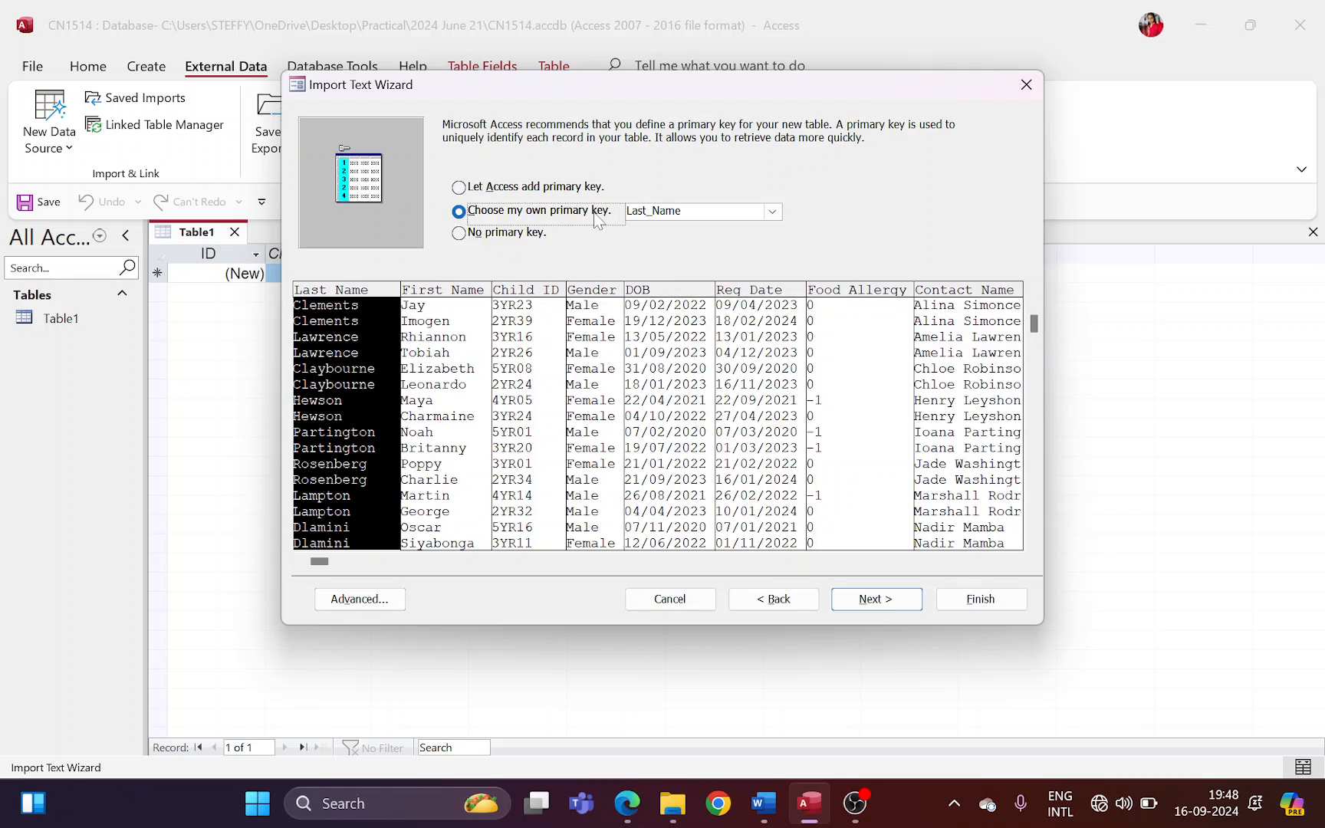
left_click(529, 337)
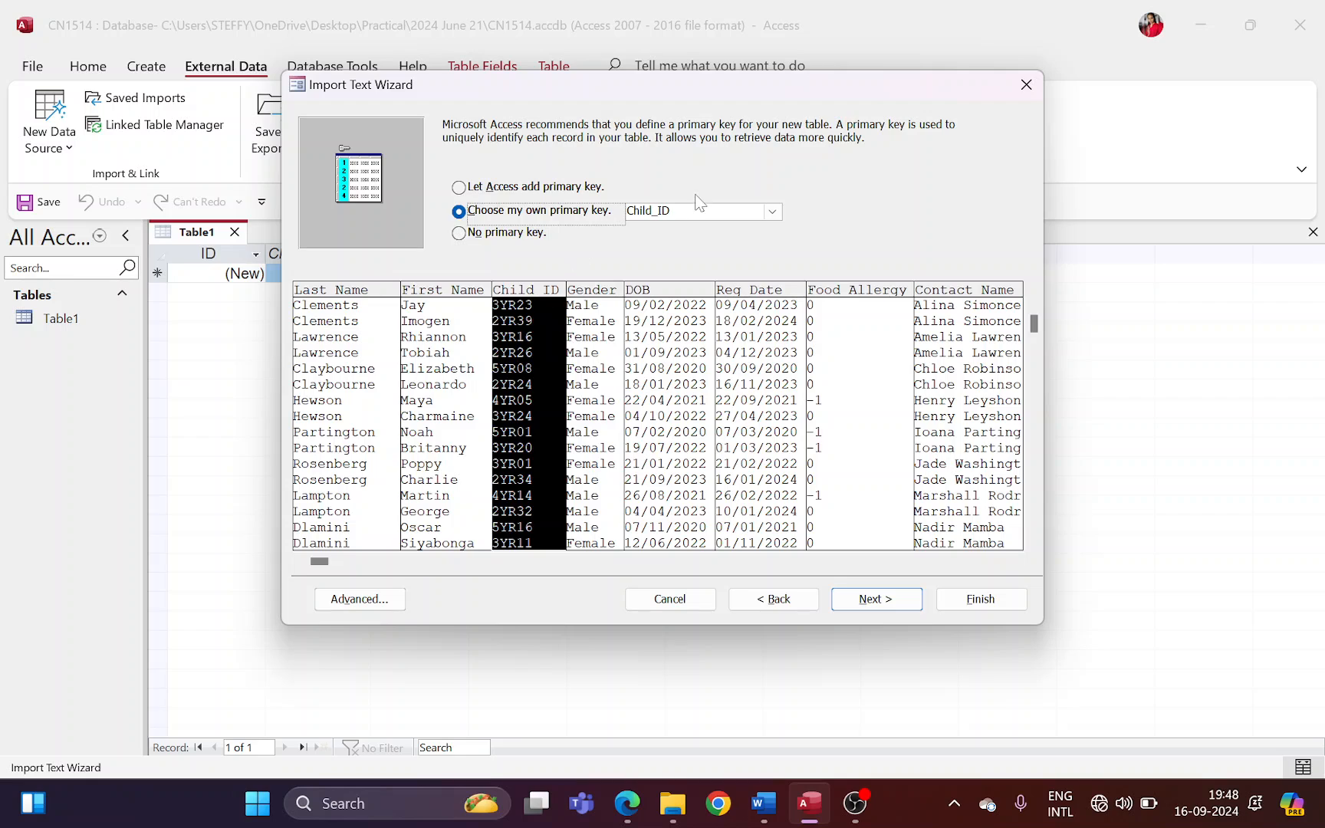
left_click(876, 598)
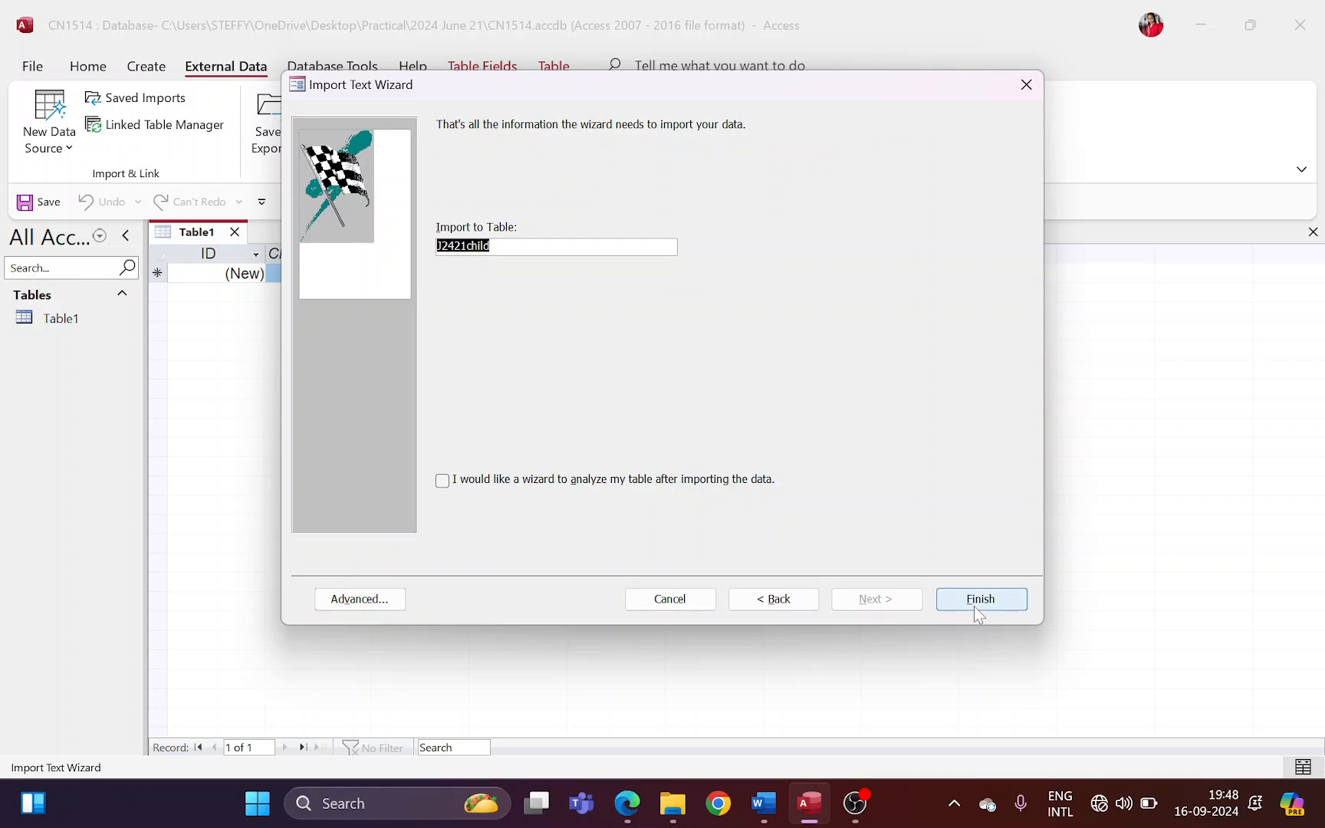
left_click(973, 606)
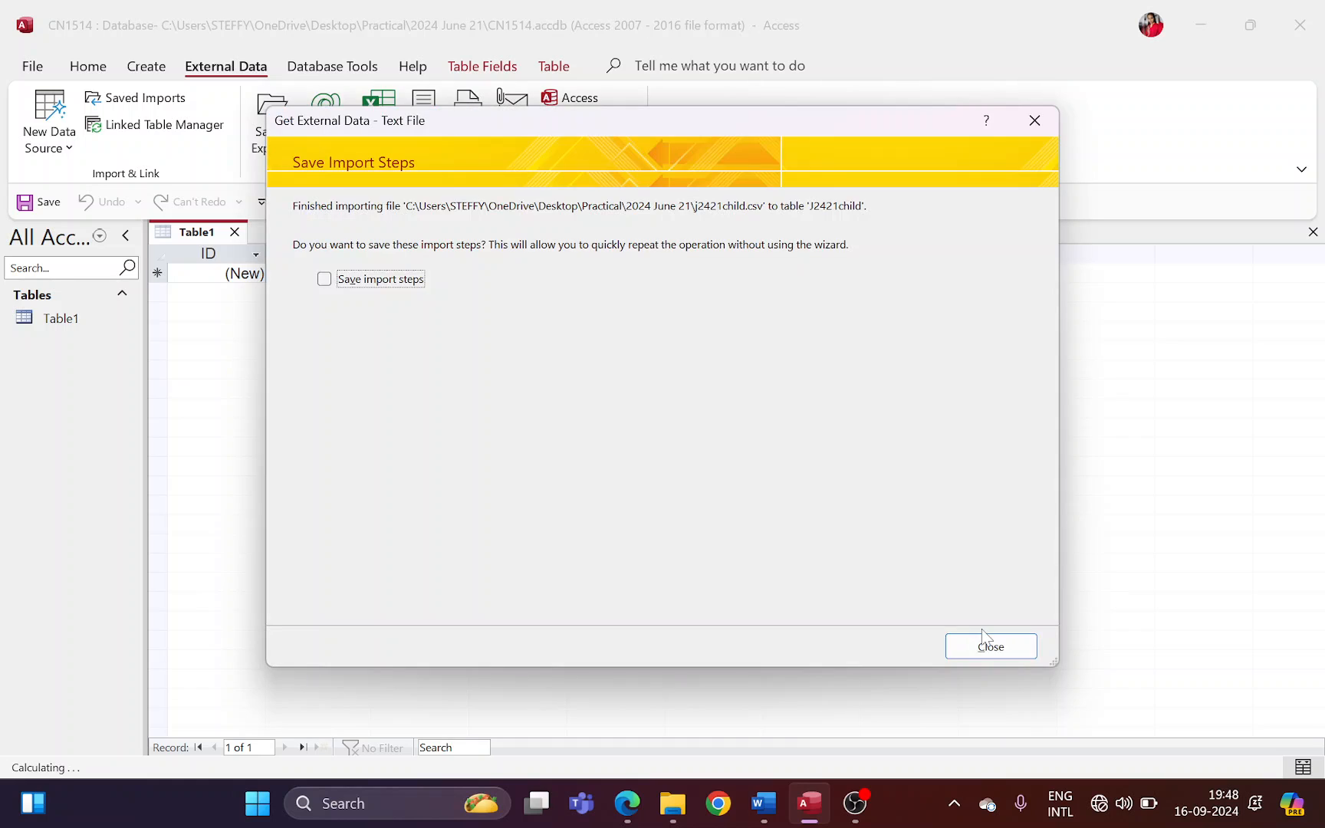
left_click(989, 646)
- Open the imported J2421child table and compare its fields with the question paper's required field table
double_click(79, 322)
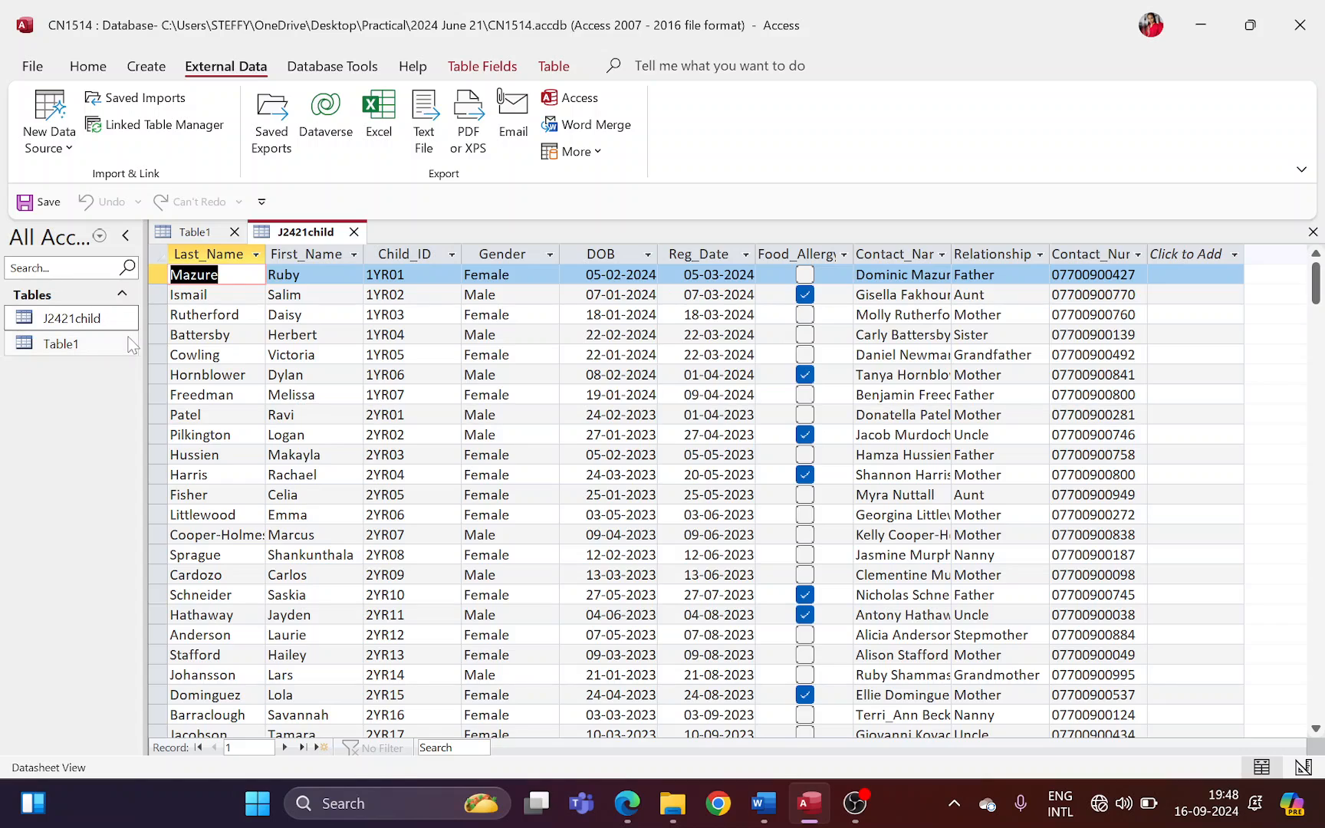
key("alt+Tab")
scroll(742, 351, "up", 3)
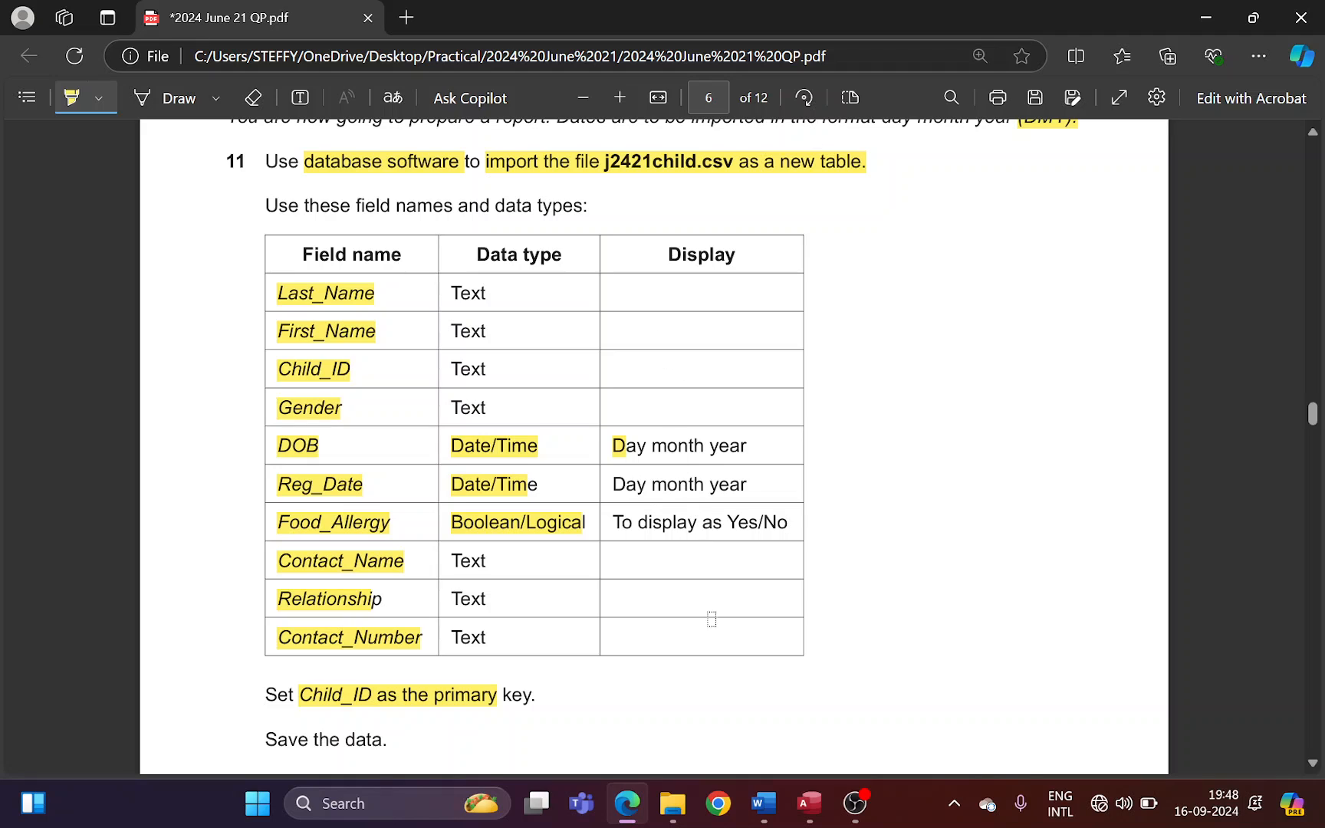
key("alt+Tab")
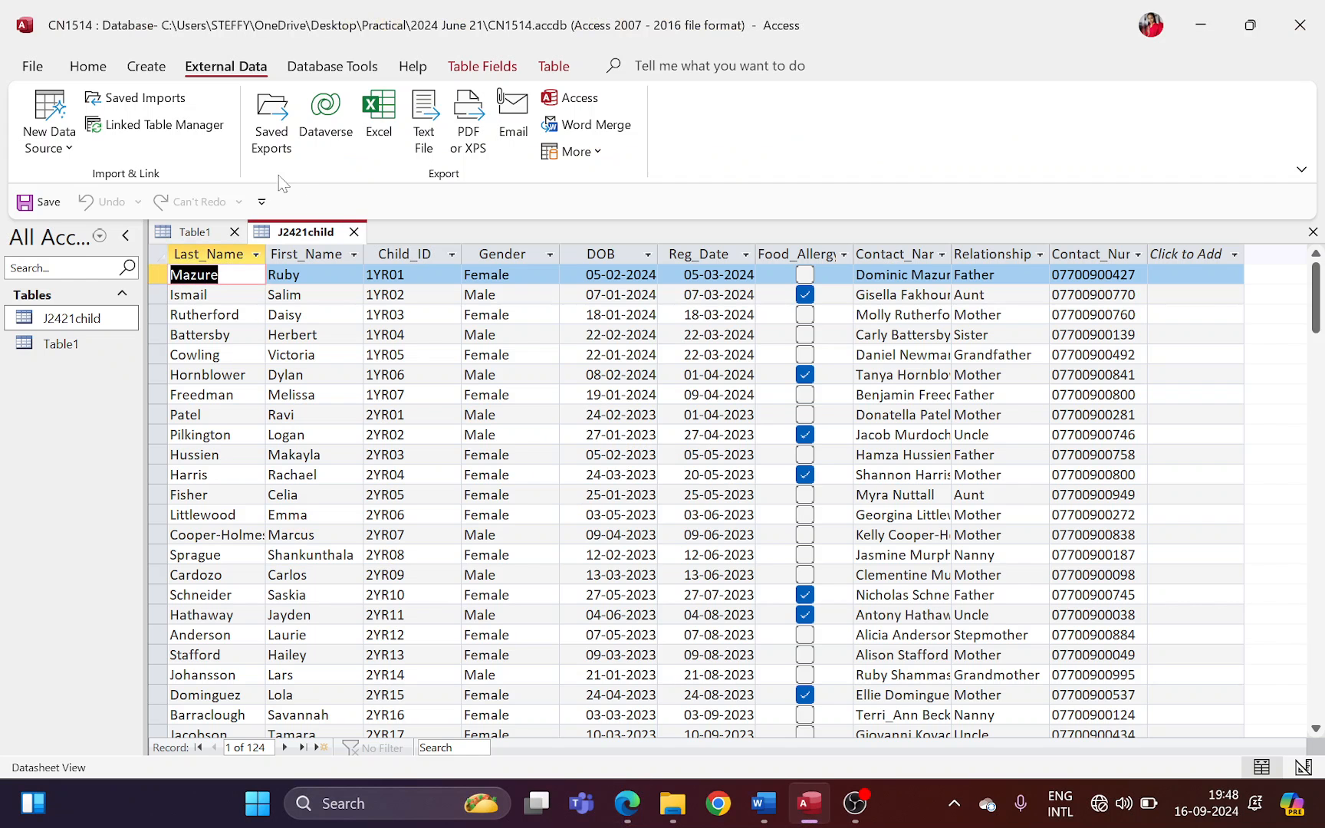
- Switch the J2421child table to Design View and return to the question paper's field requirements
left_click(88, 66)
left_click(34, 158)
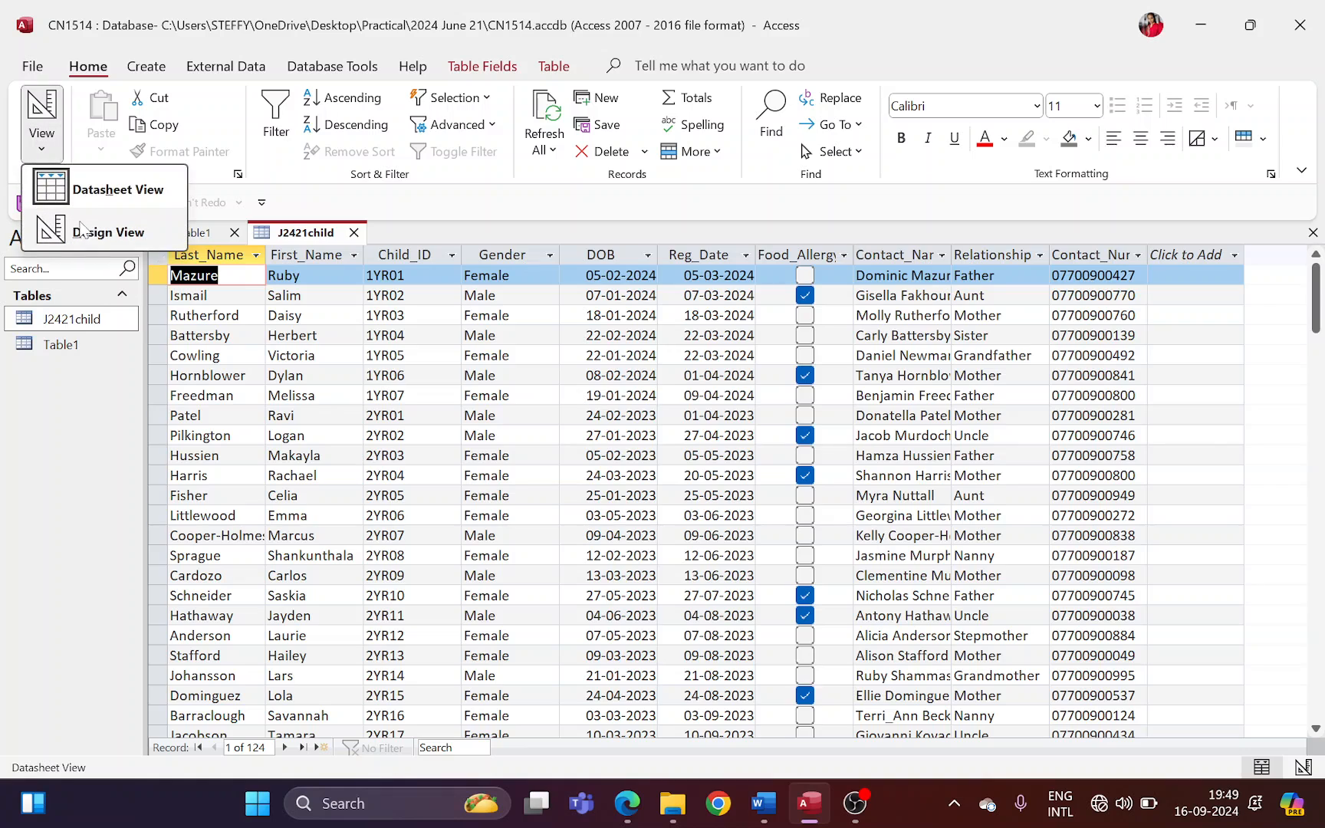
left_click(87, 234)
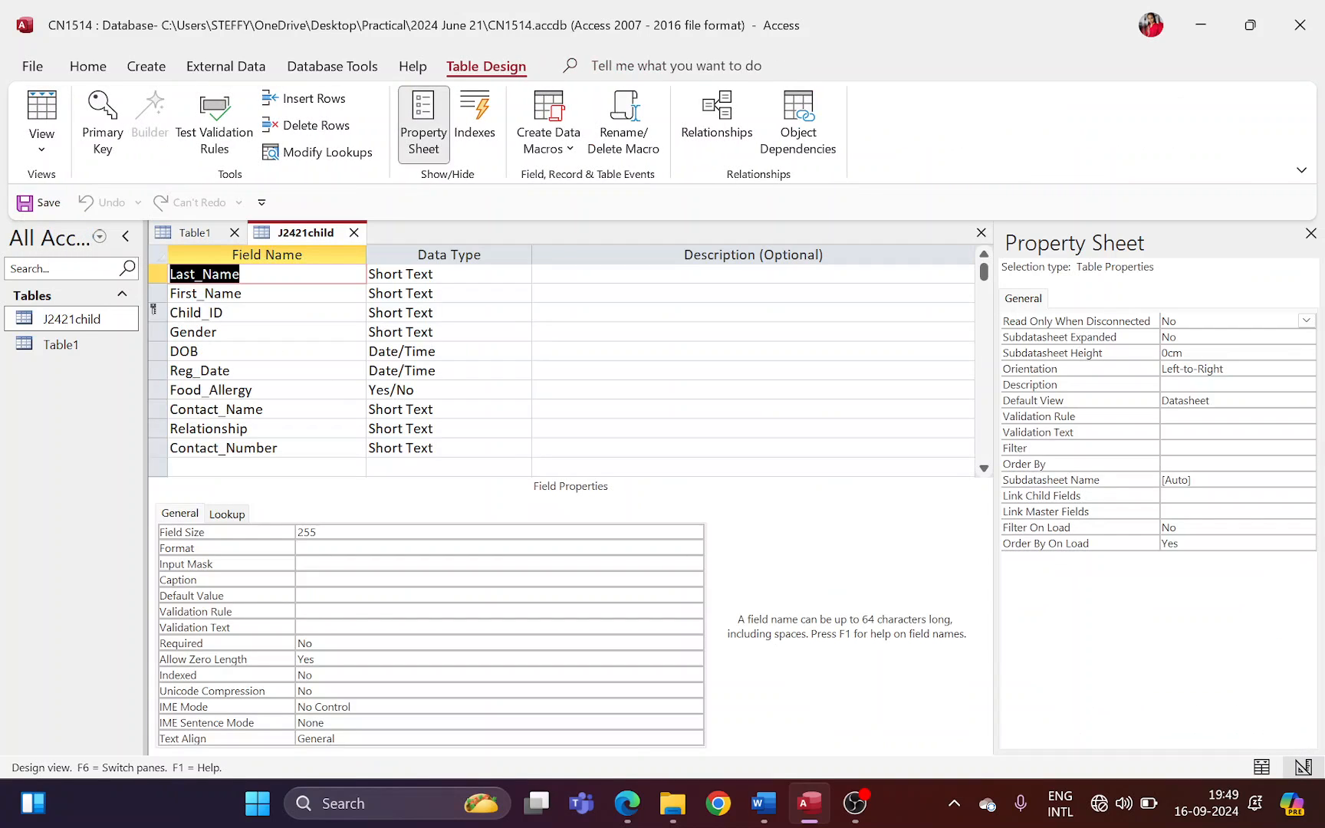
key("alt+Tab")
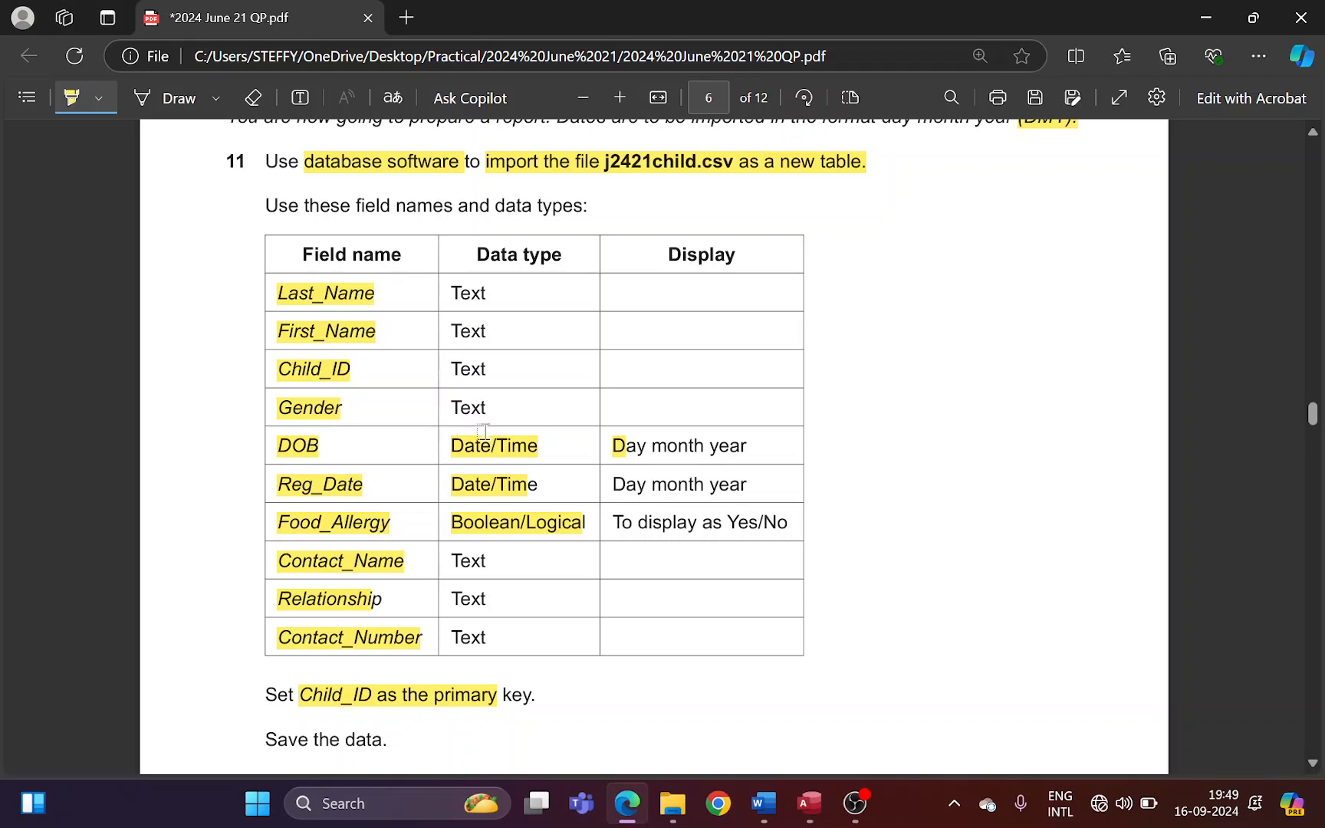
- Highlight DOB's "Day month year" display requirement in the question paper, and open the DOB field's format choices in Access
scroll(535, 449, "down", 2)
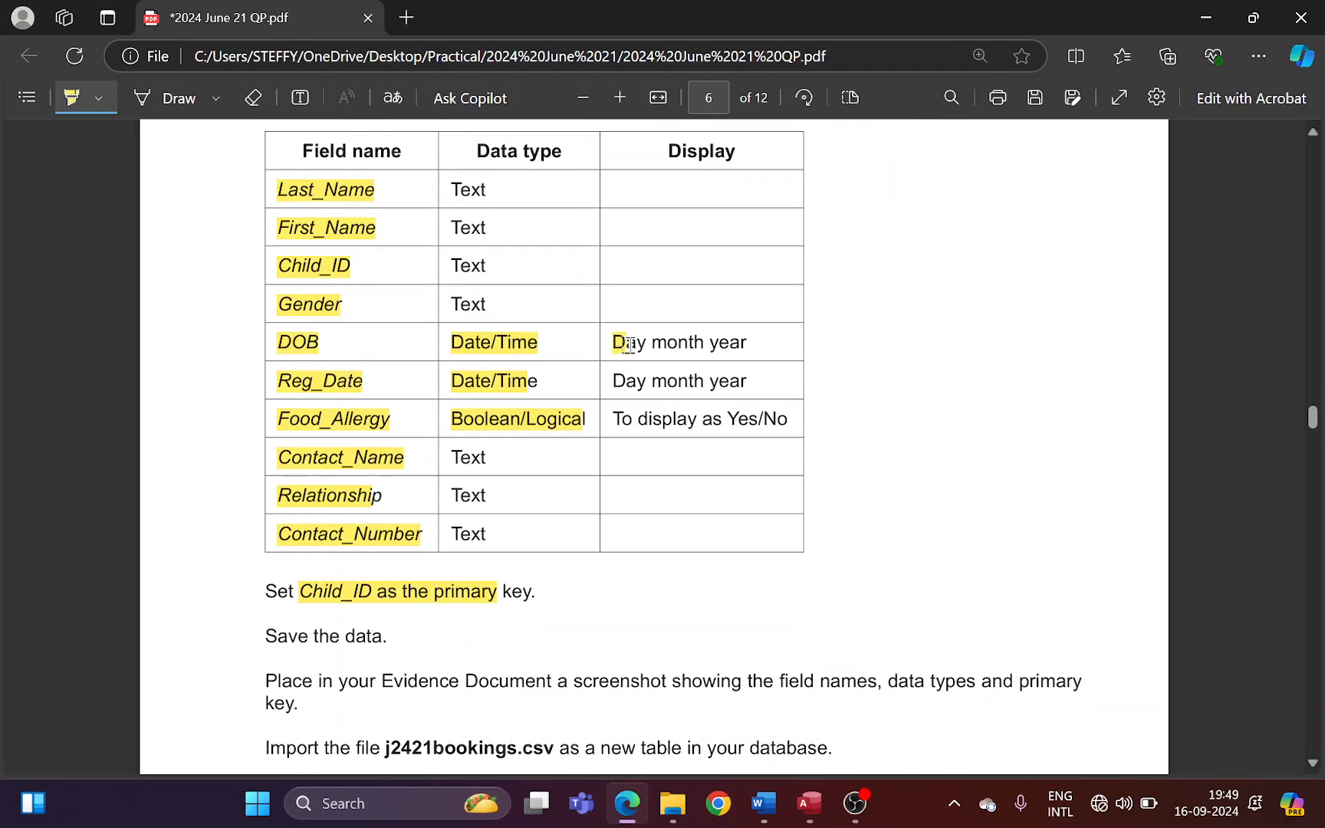
left_click_drag(627, 345, 736, 343)
key("alt+Tab")
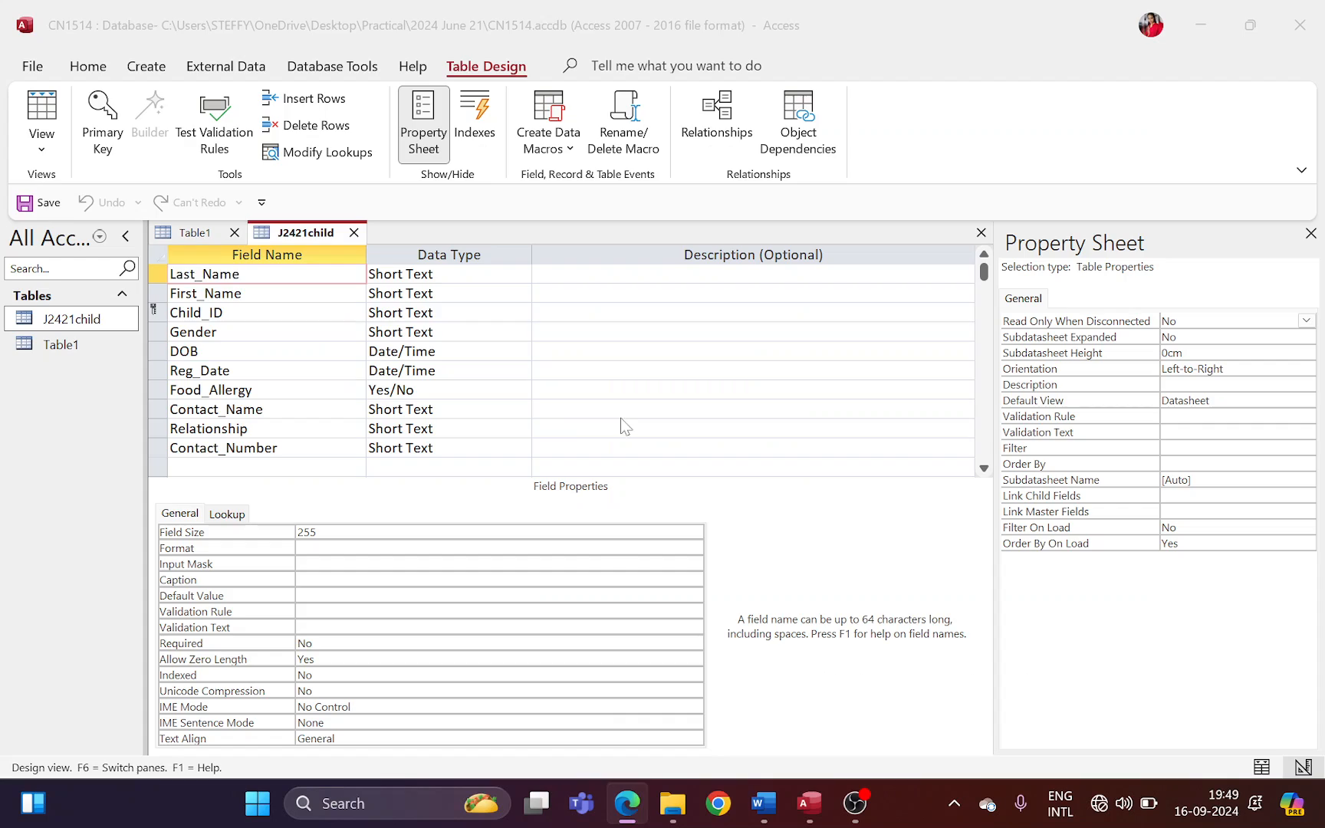
left_click(445, 351)
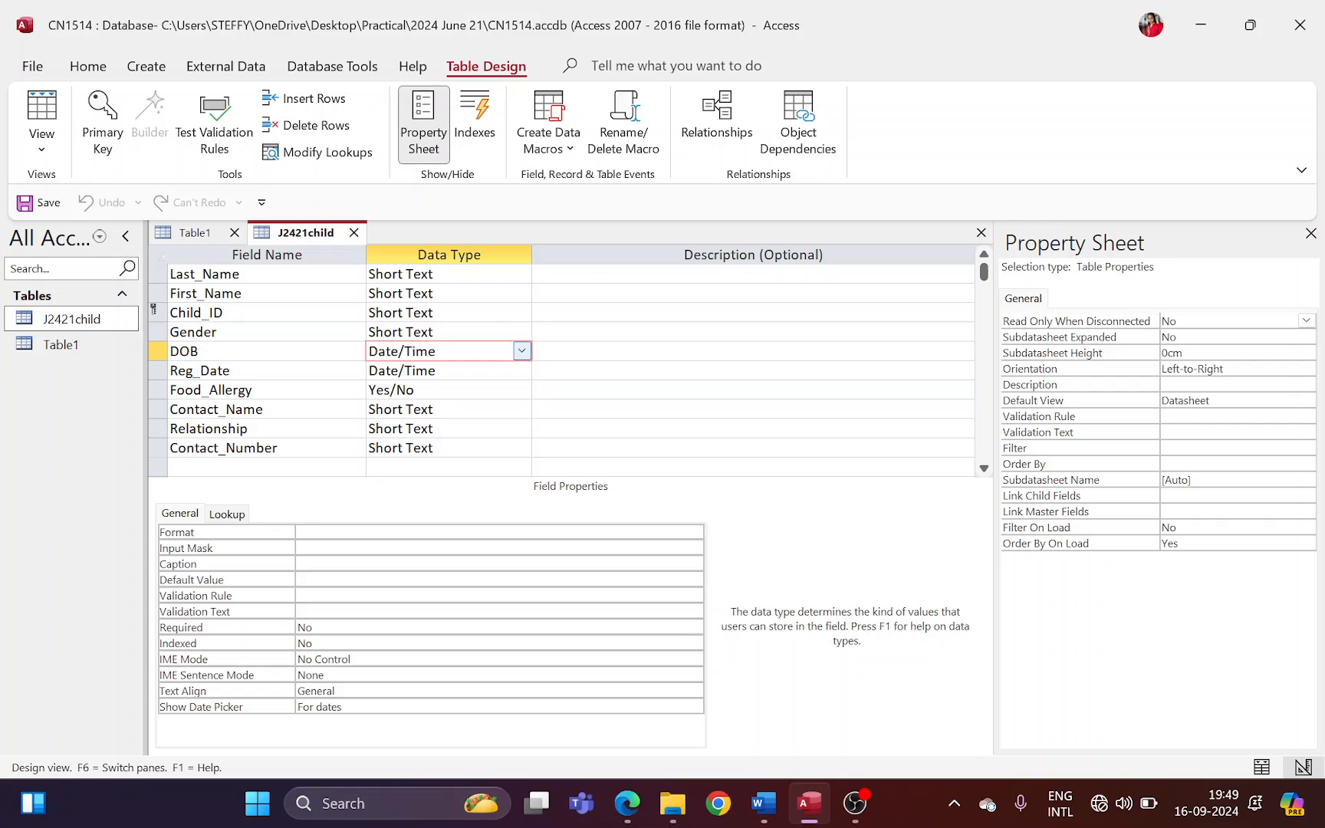
key("F6")
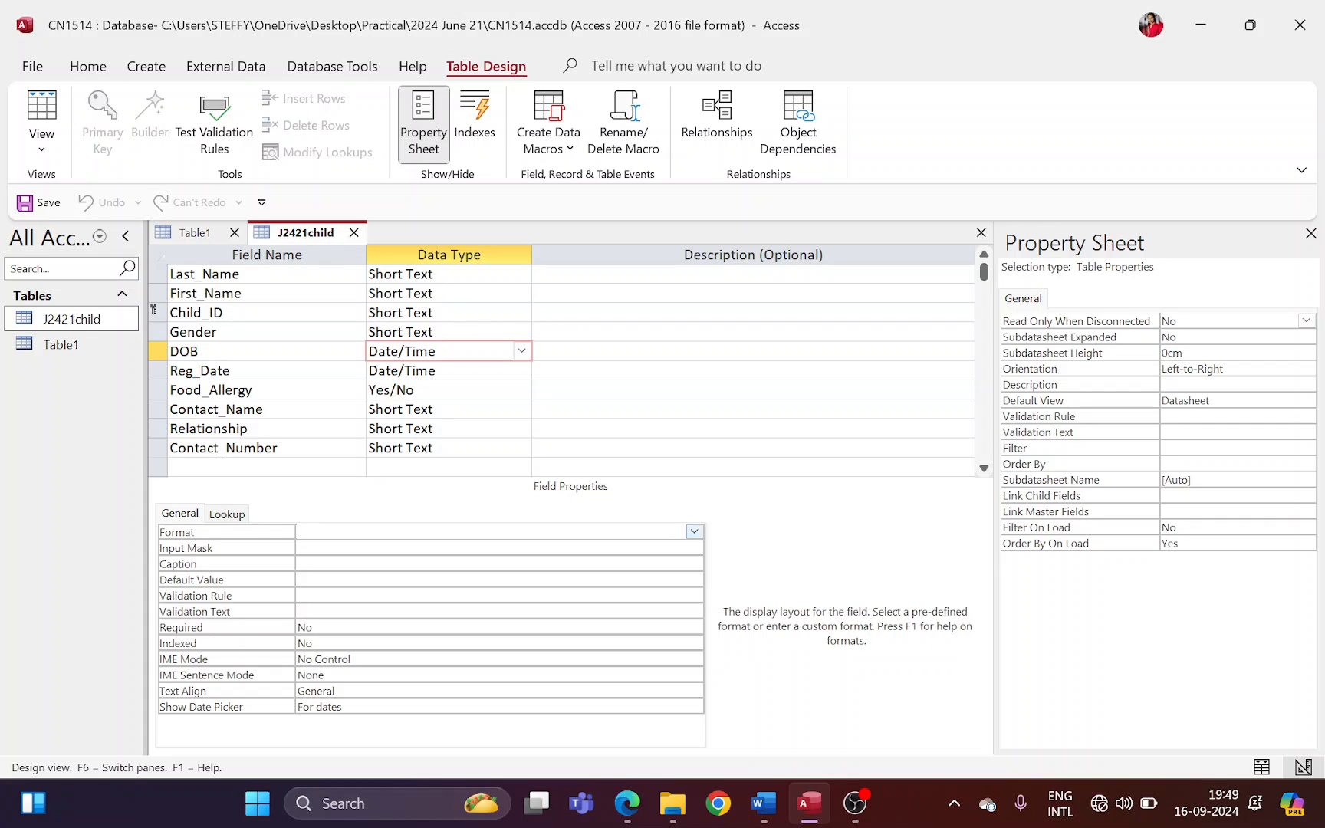
left_click(694, 532)
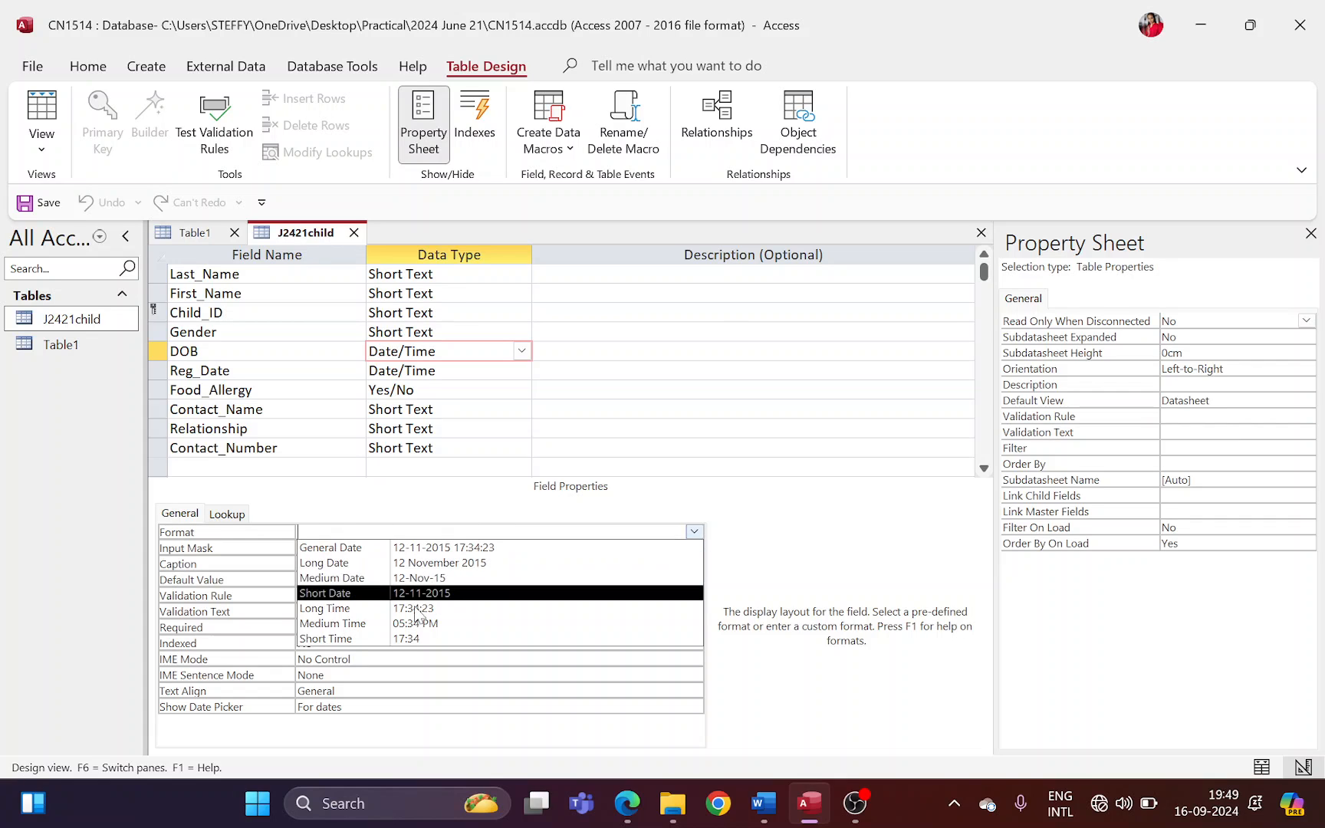
- Return to the question paper and highlight the DOB value in step 17's new-record table as a guide to the date format
key("alt+Tab")
scroll(530, 478, "down", 10)
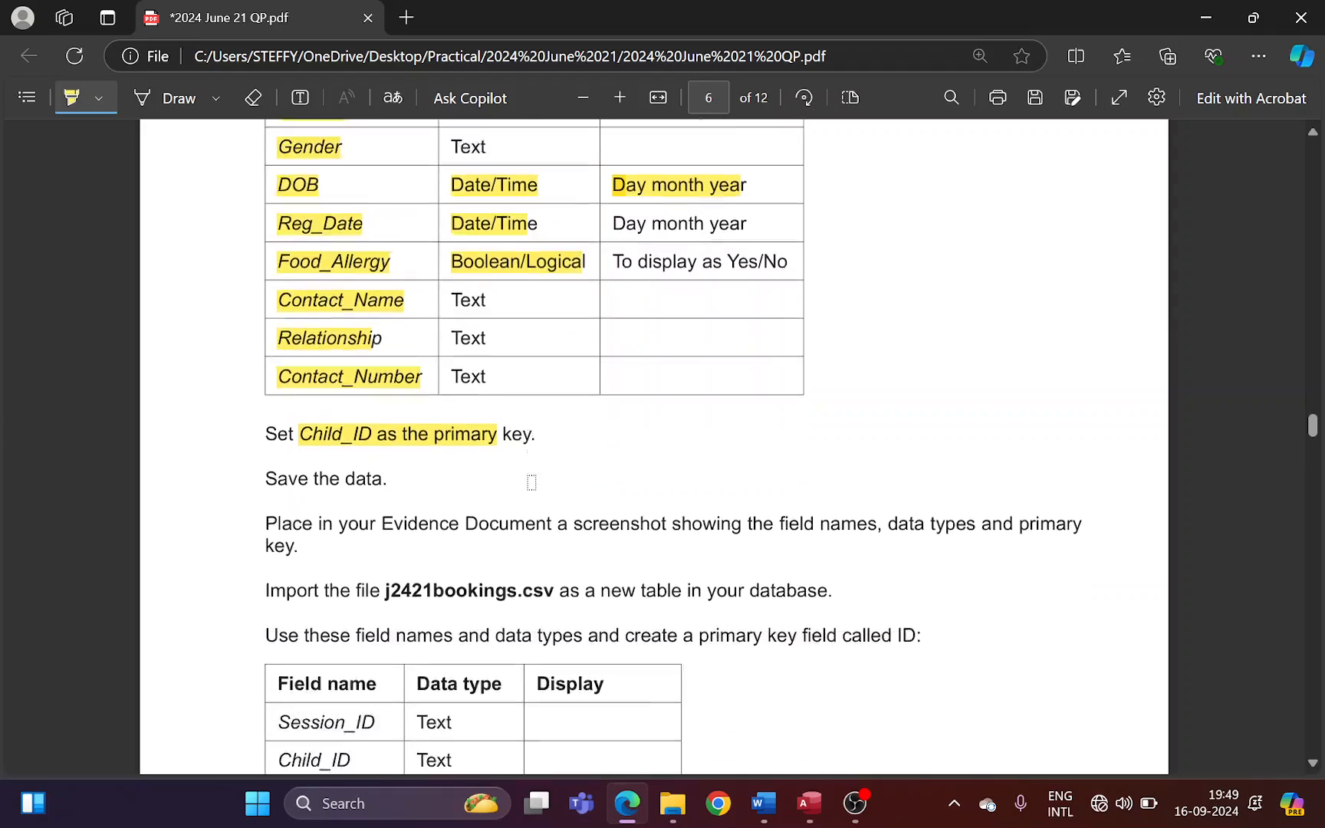
scroll(531, 481, "down", 15)
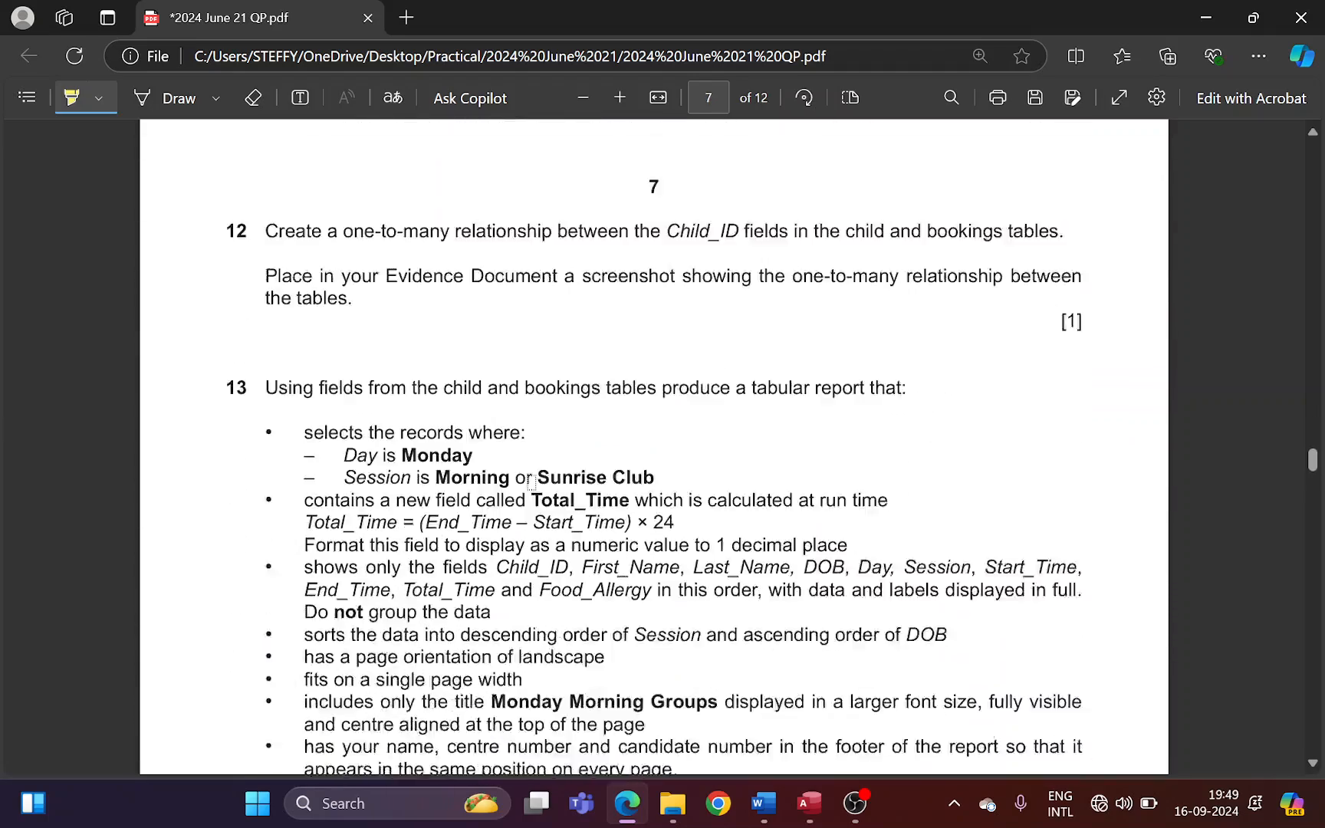
scroll(531, 482, "down", 15)
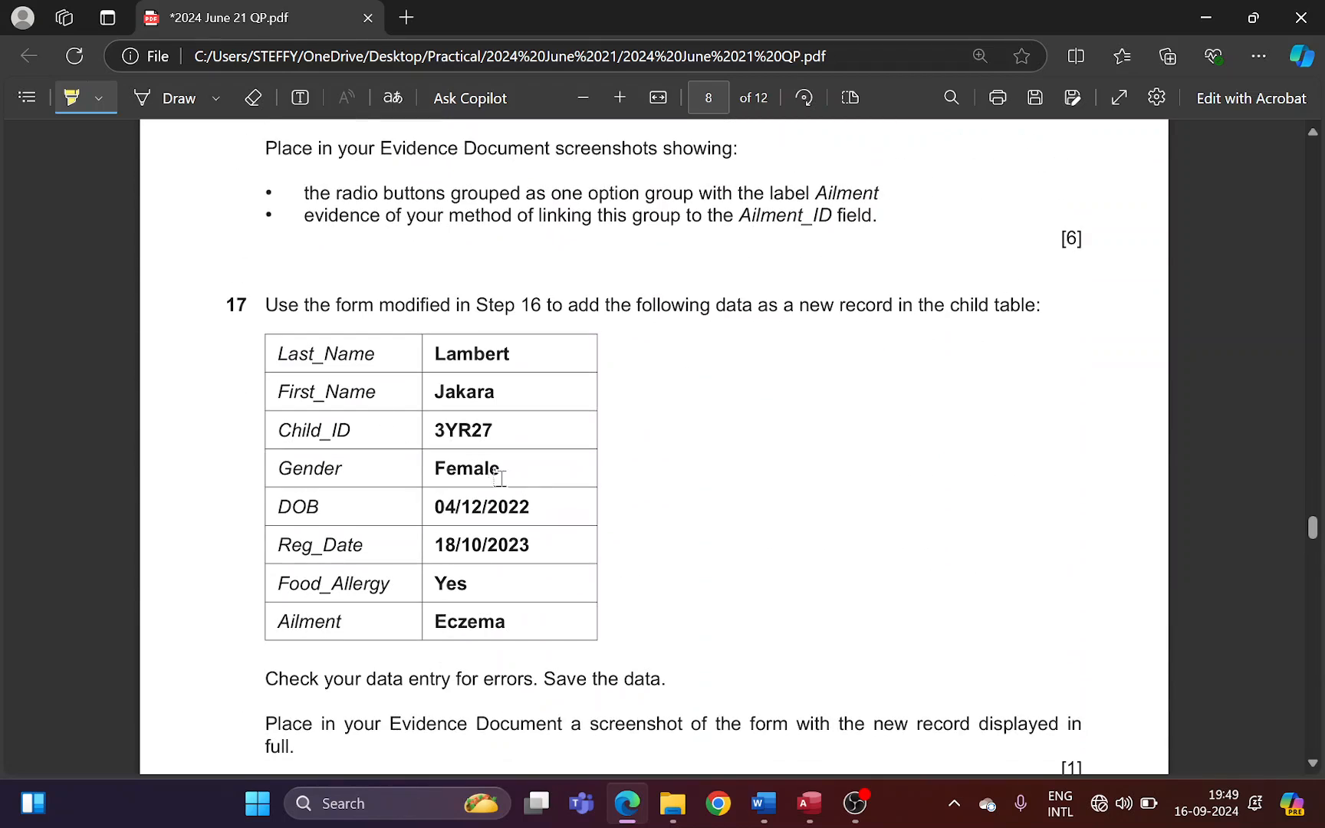
left_click_drag(434, 507, 519, 510)
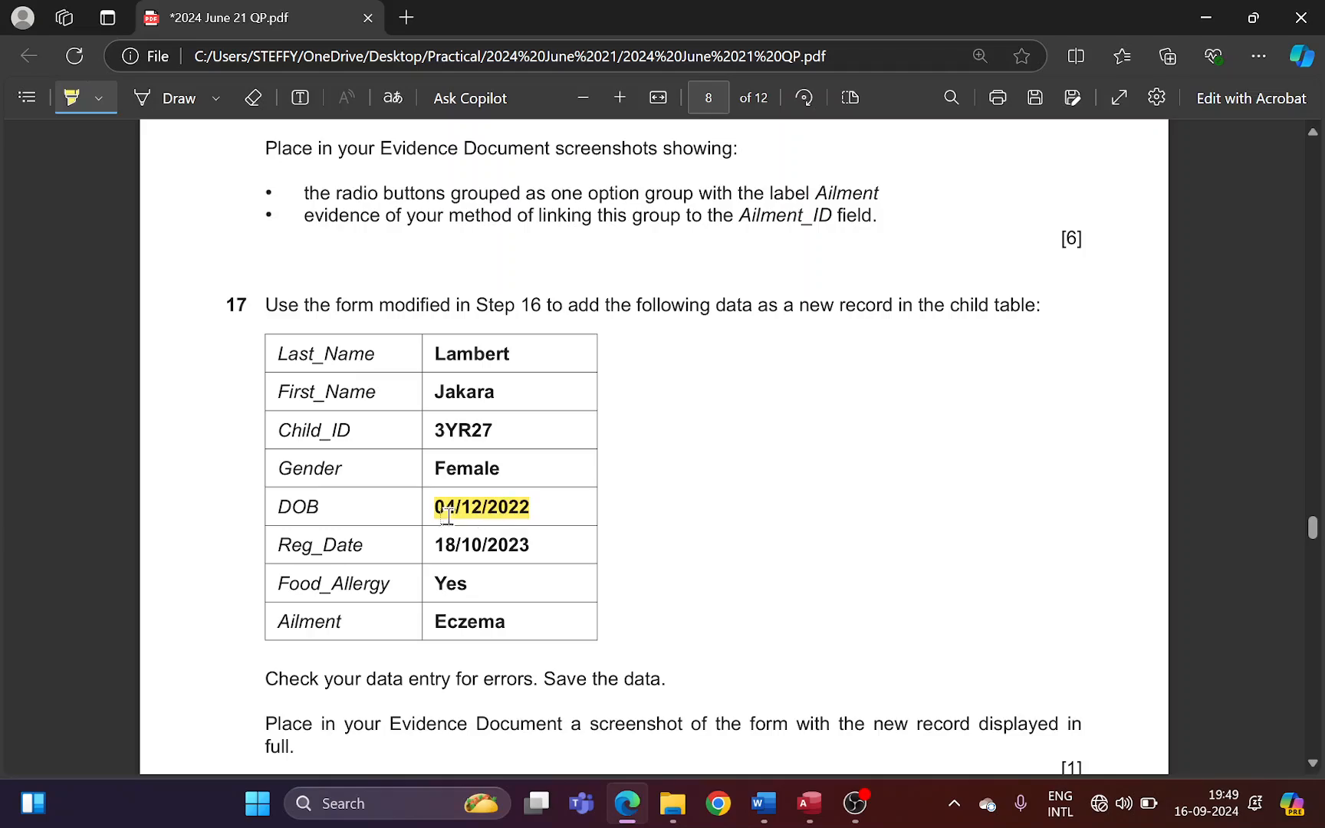
scroll(572, 526, "up", 20)
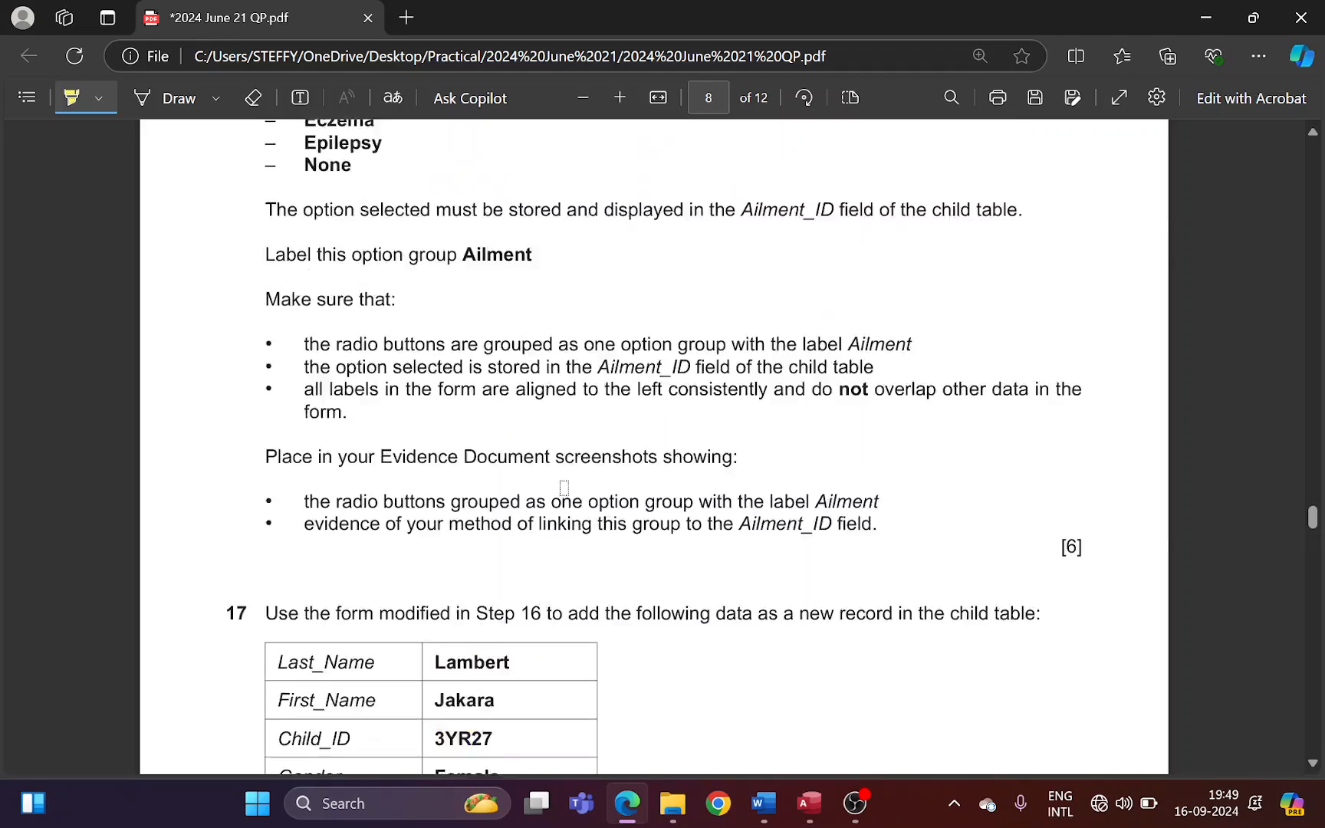
scroll(563, 488, "up", 6)
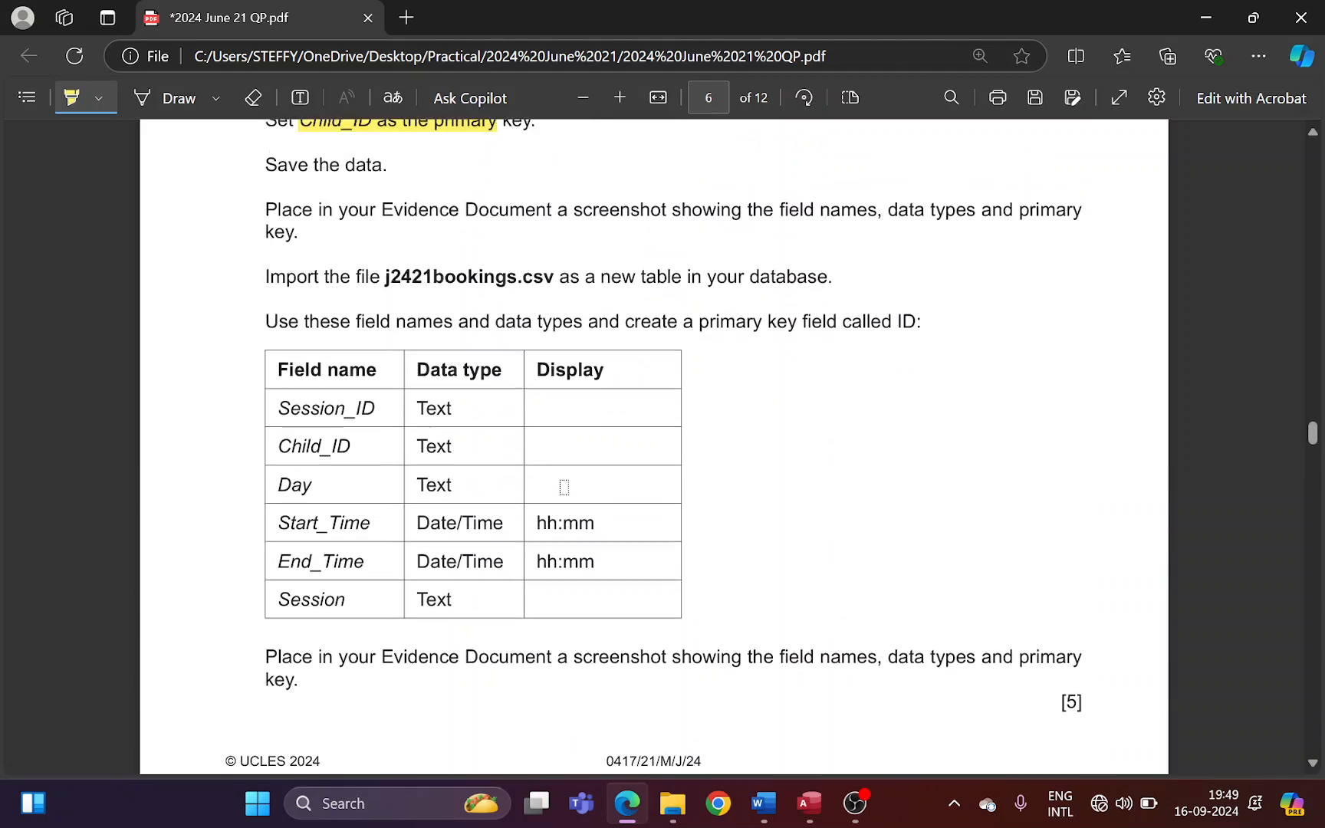
- Switch to Access and set the DOB field's format to Short Date
key("alt+Tab")
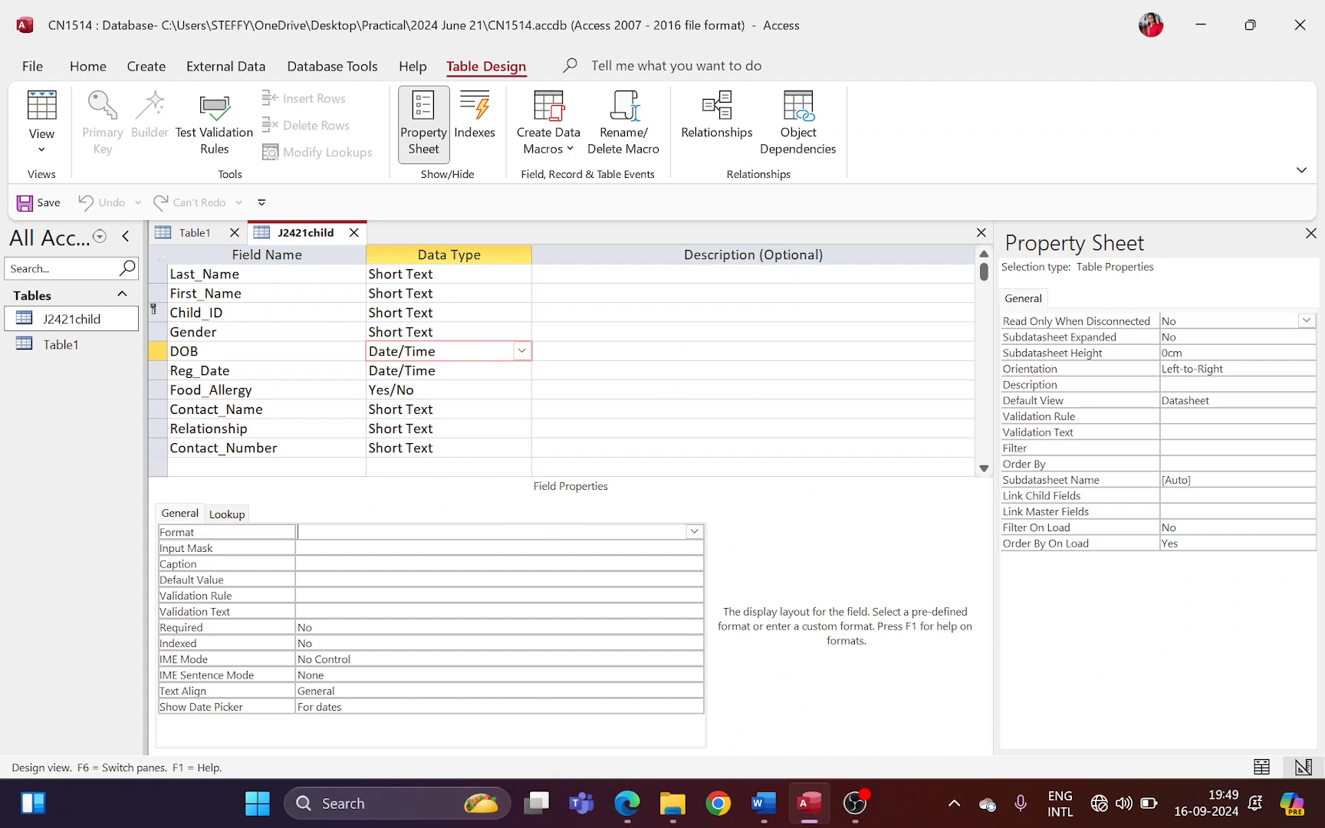
left_click(694, 532)
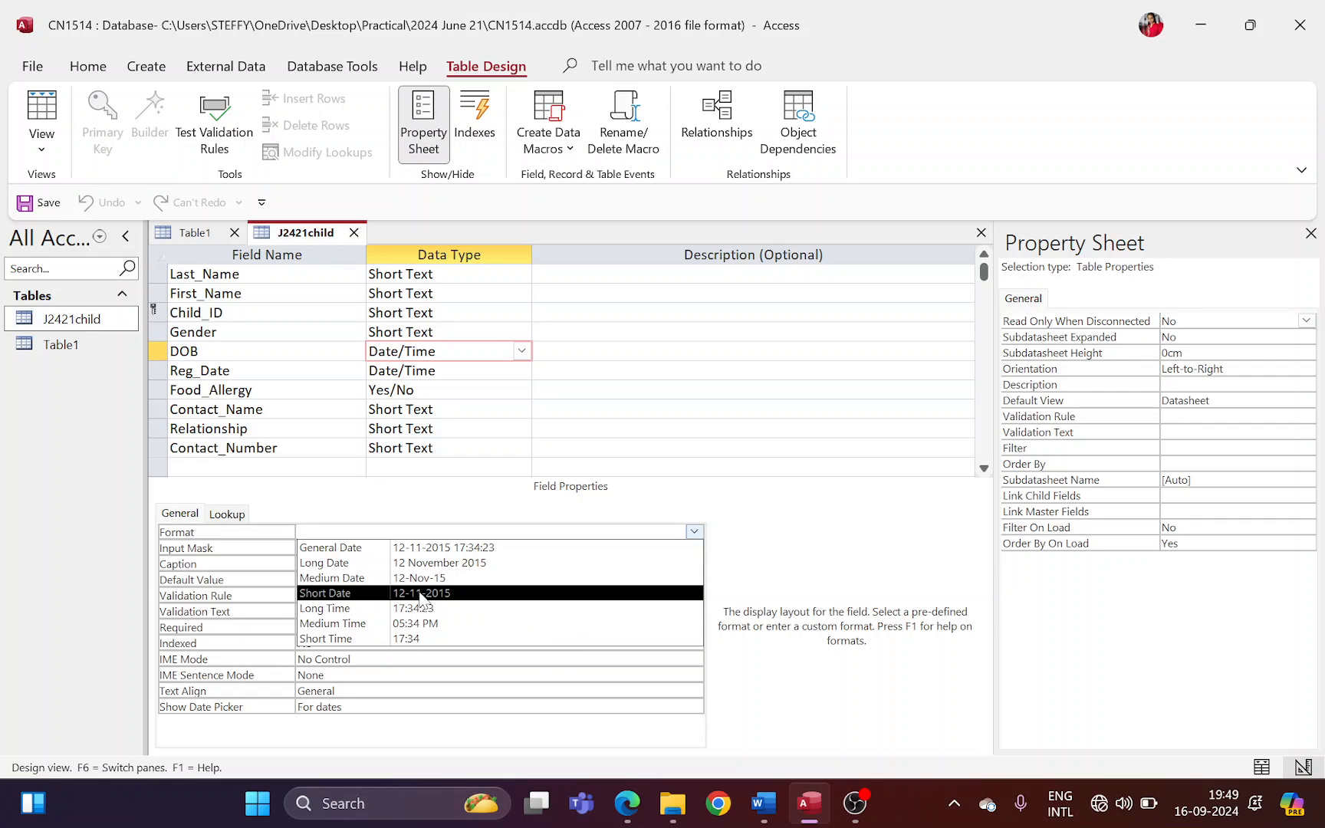
left_click(466, 597)
- Set the Reg_Date field's format to Short Date
key("F6")
key("Down")
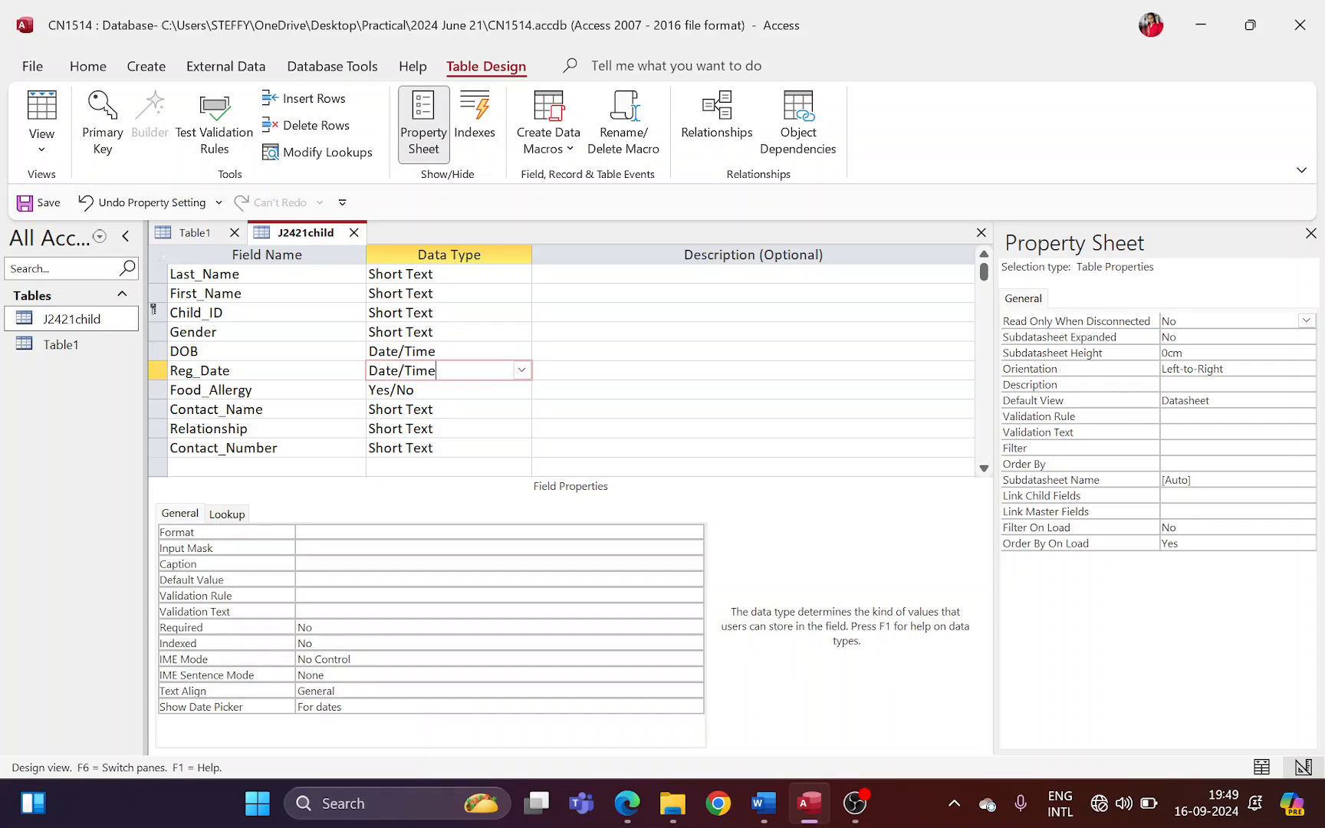
left_click(694, 532)
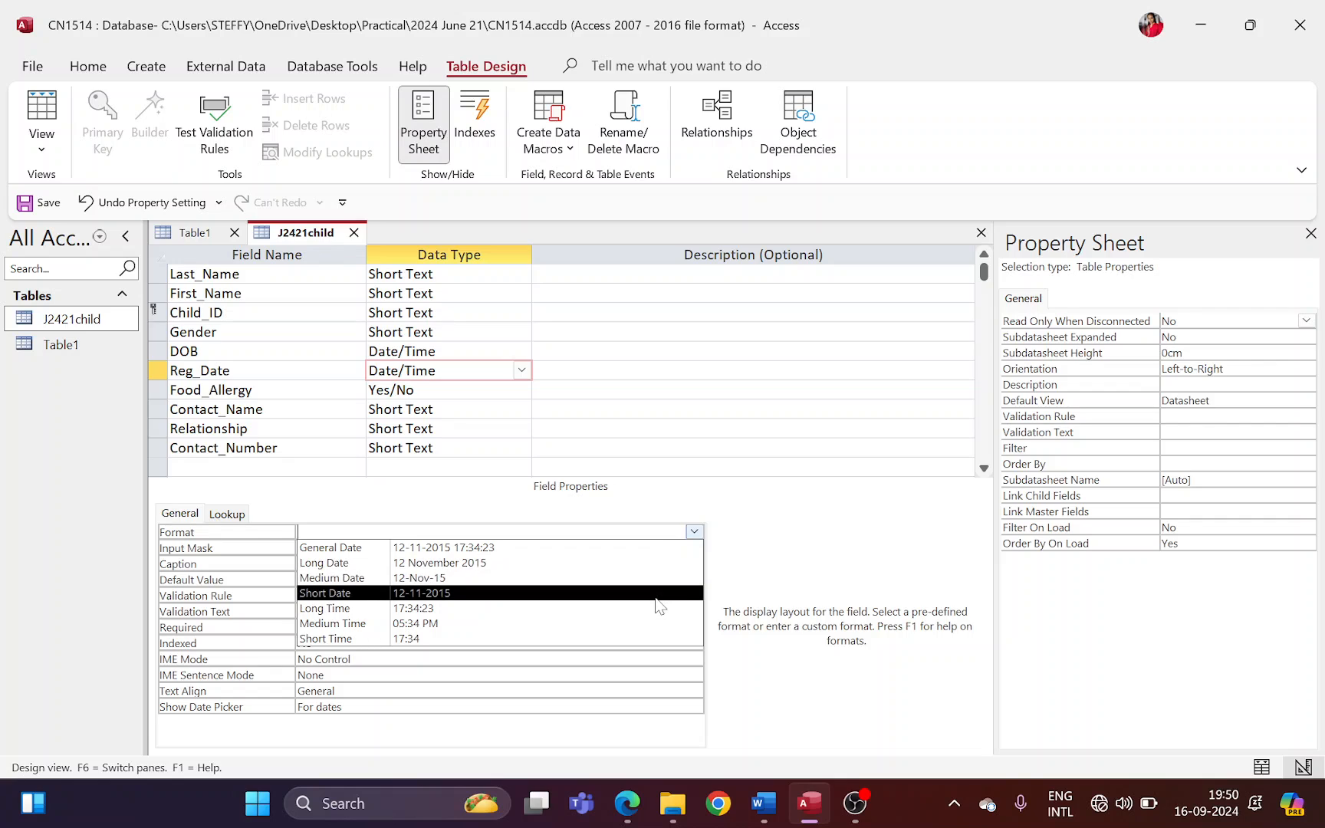
left_click(656, 598)
- In the question paper, highlight Reg_Date's "Day month year" and Food_Allergy's "To display as Yes/No" display requirements
key("alt+Tab")
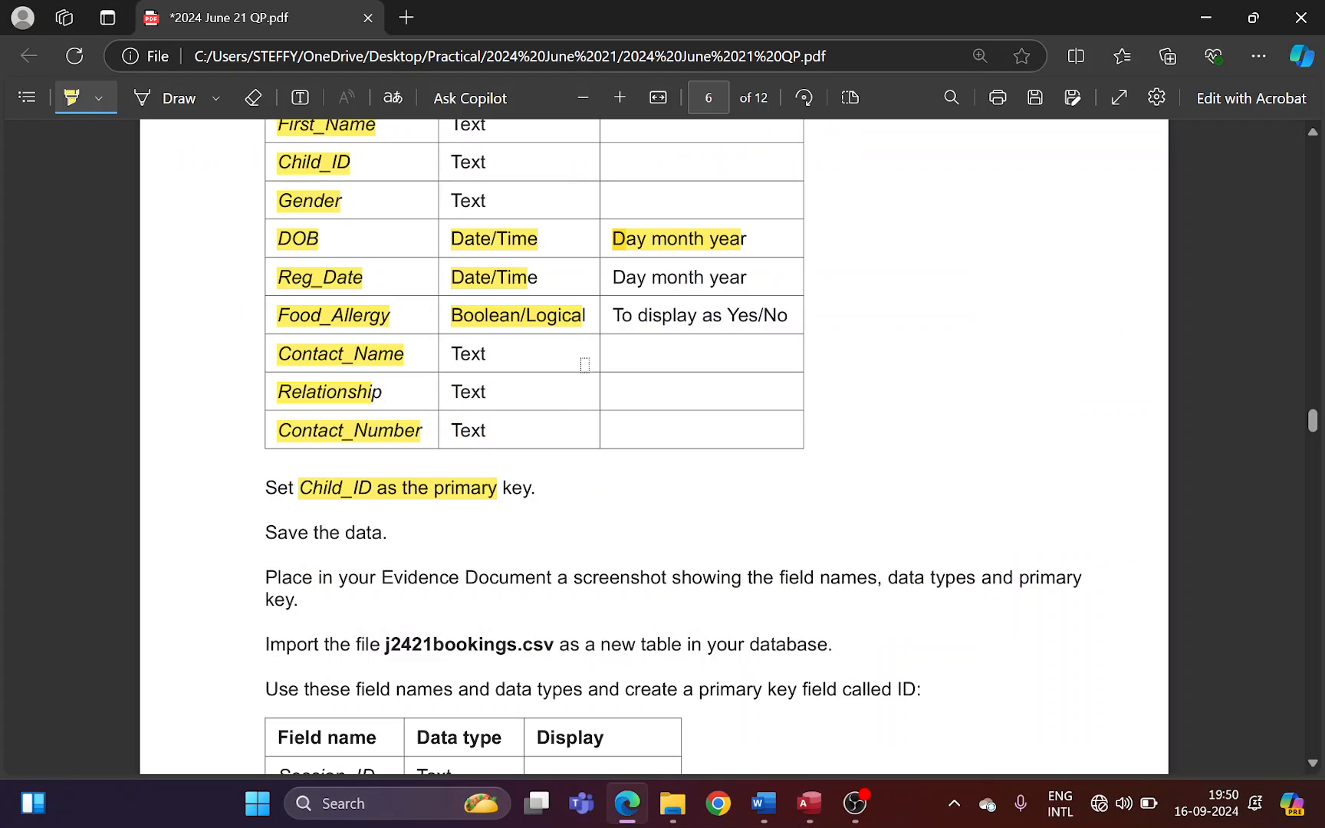
left_click_drag(613, 276, 745, 277)
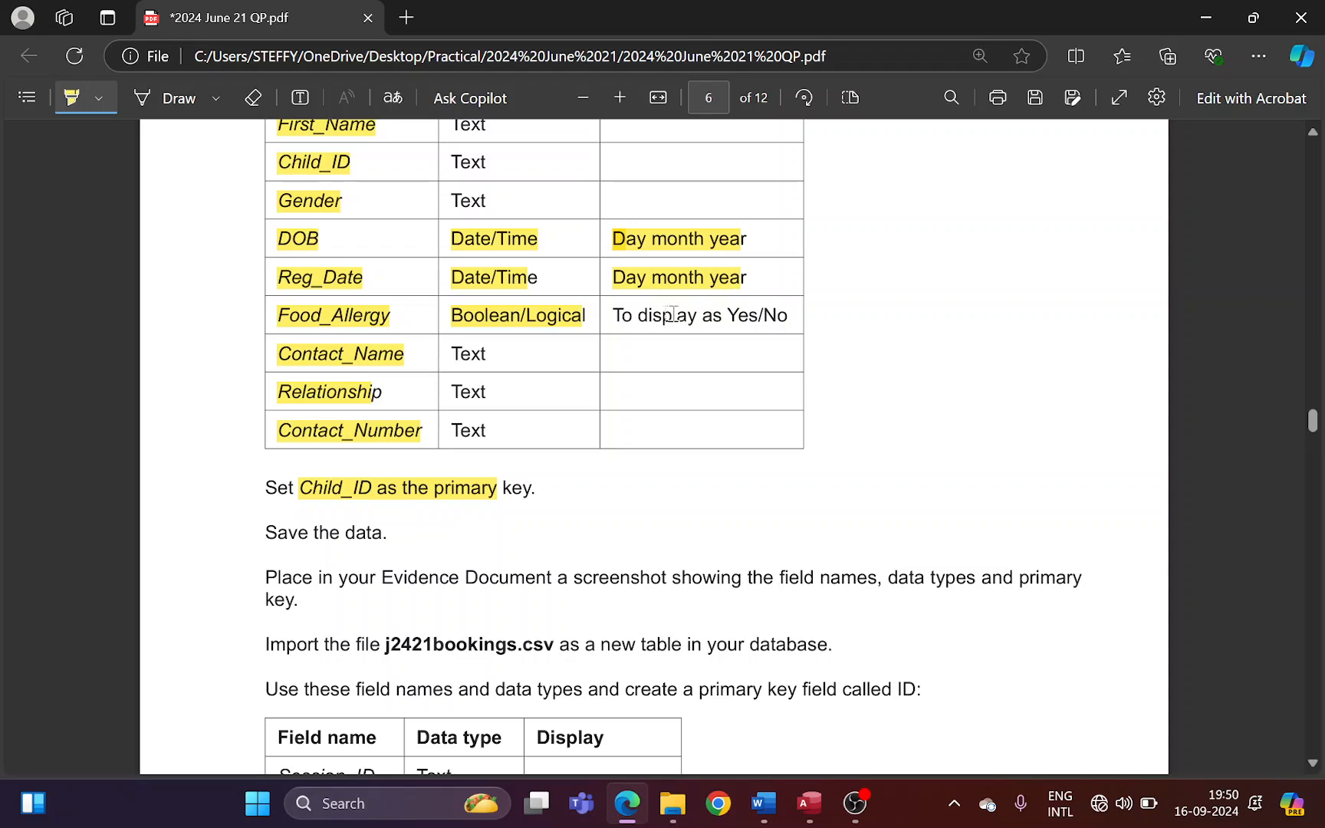
left_click_drag(613, 316, 783, 328)
- Back in Access, set the Food_Allergy field's format to Yes/No
key("alt+Tab")
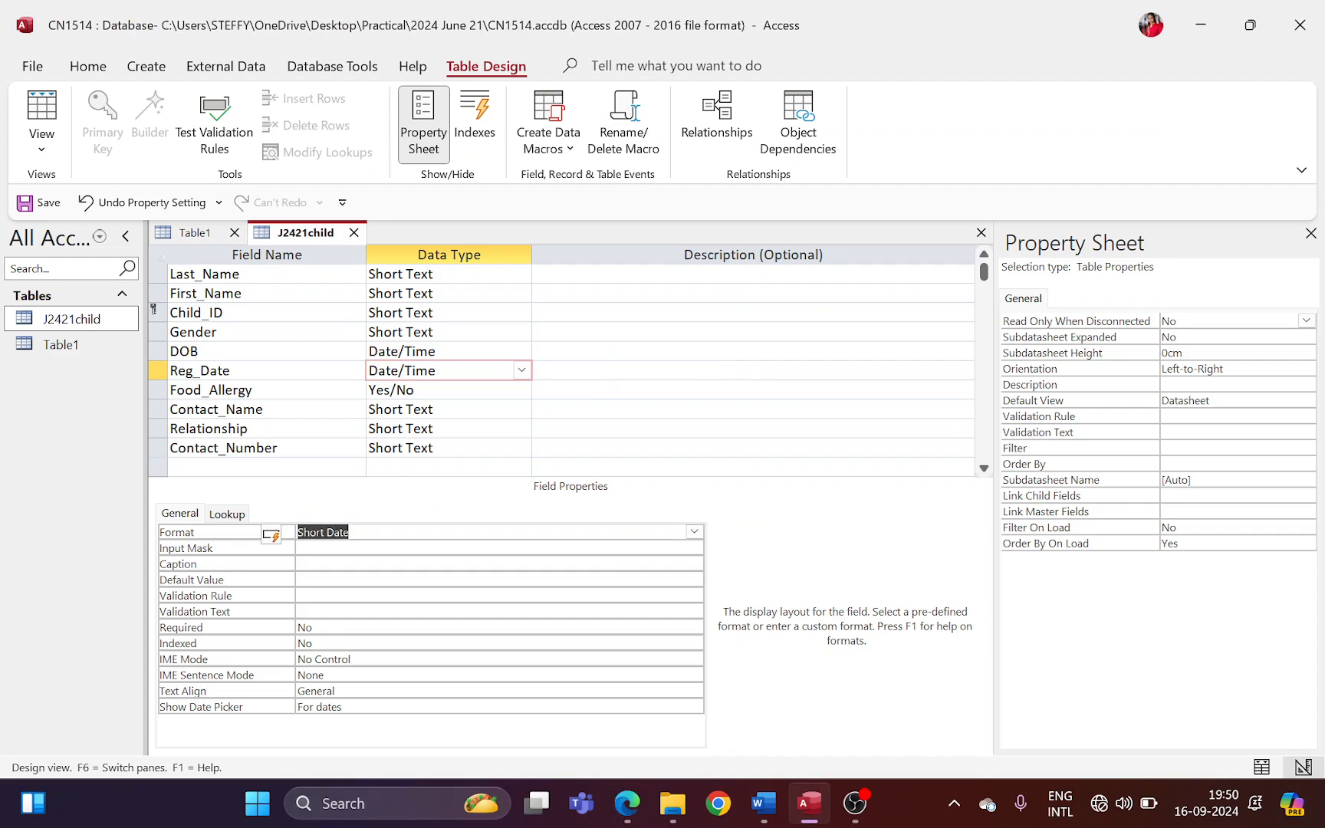
left_click(435, 390)
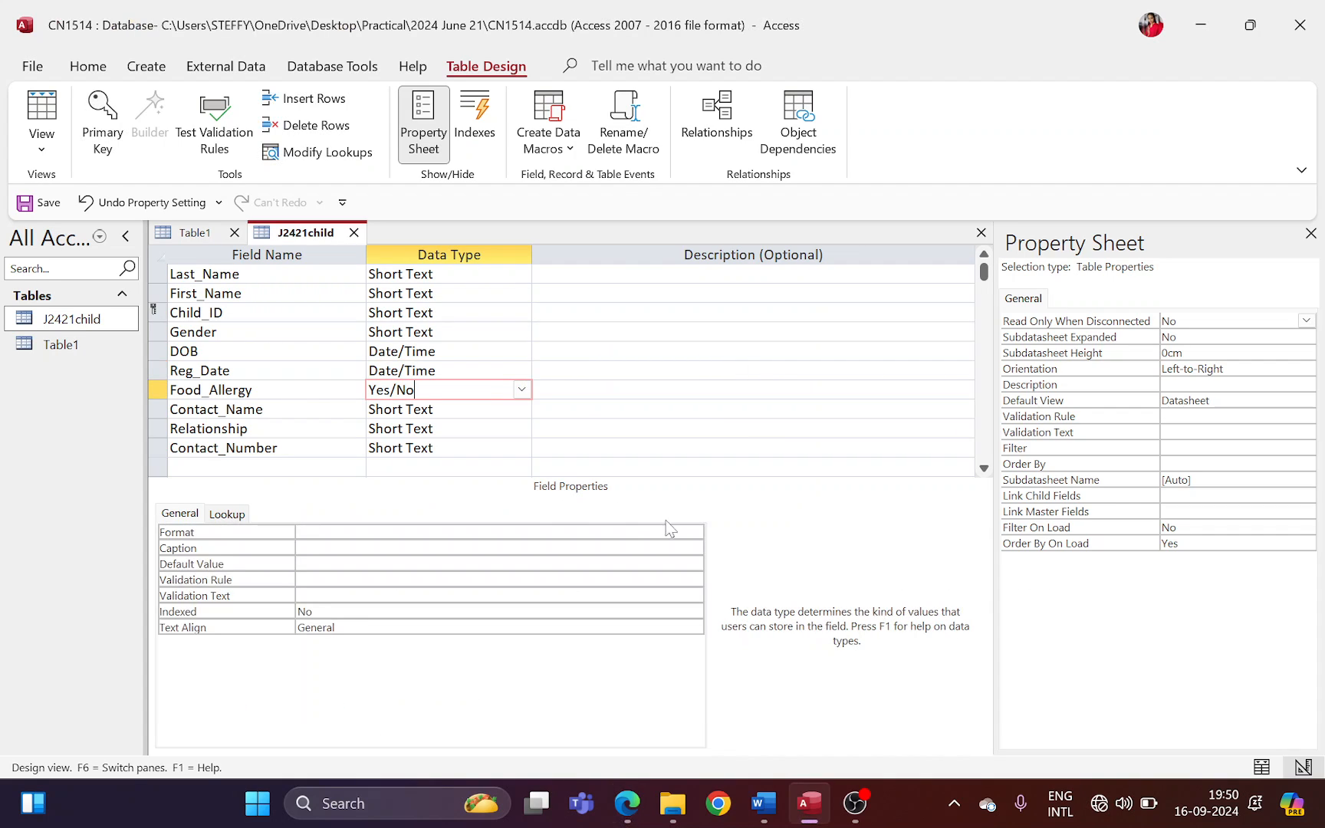
left_click(694, 532)
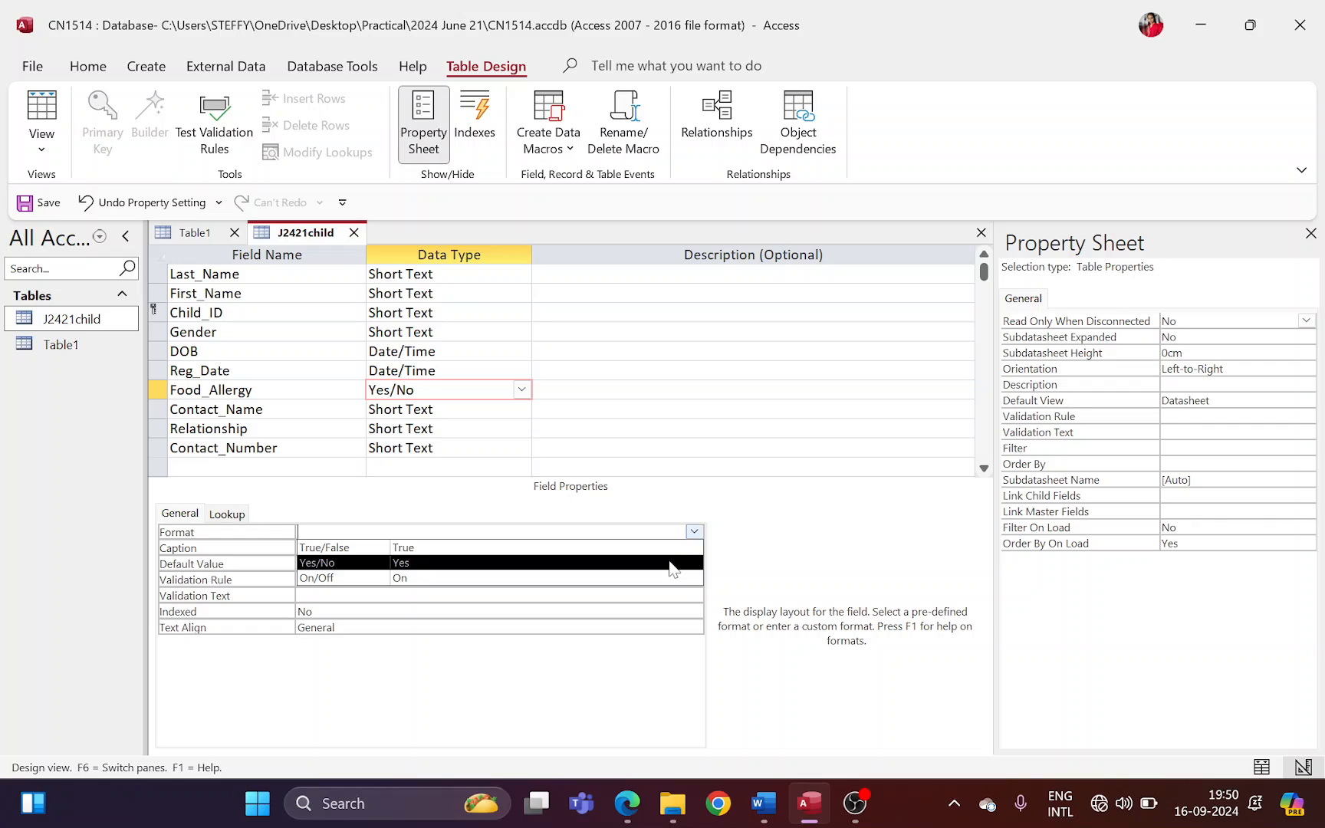
left_click(669, 563)
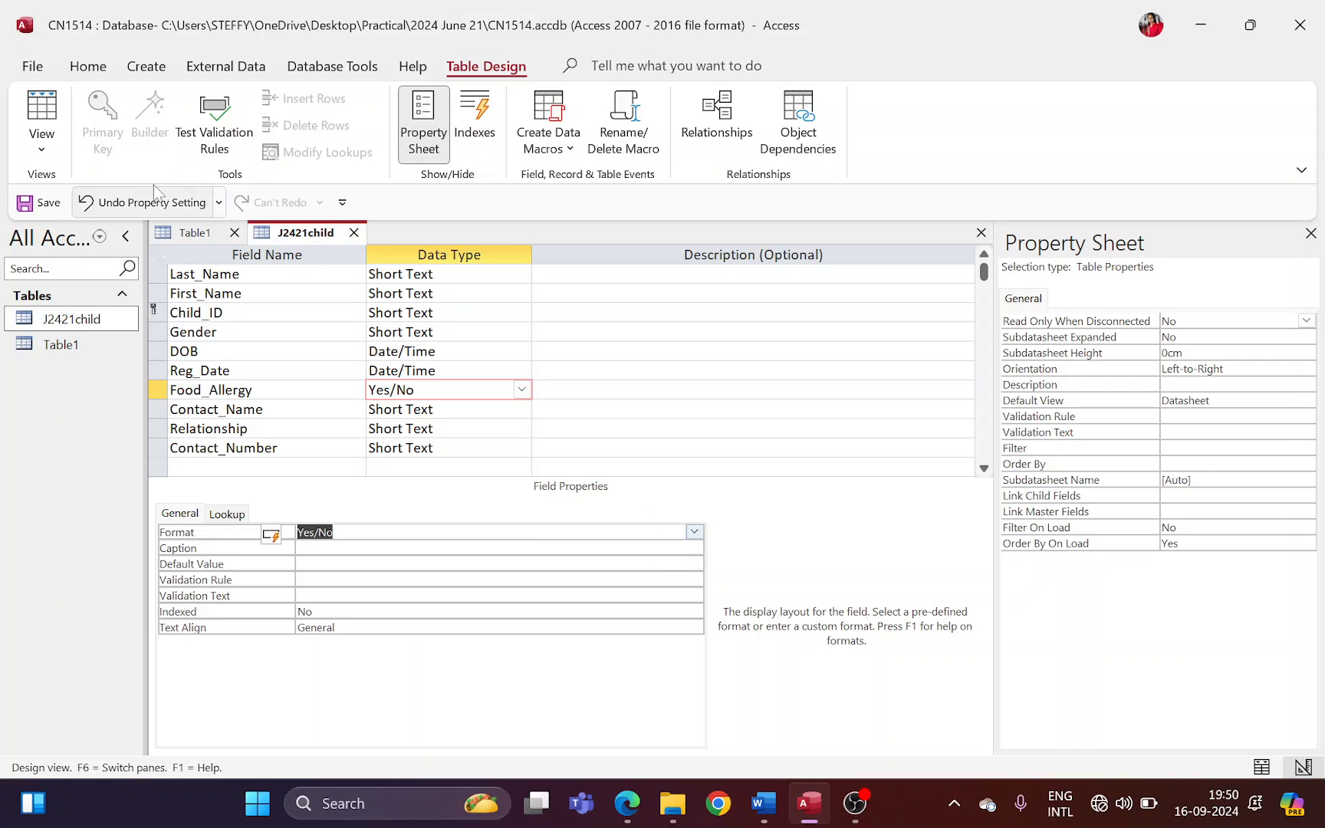
- Check how the Food_Allergy values display in Datasheet View and return the J2421child table to Design View
left_click(43, 150)
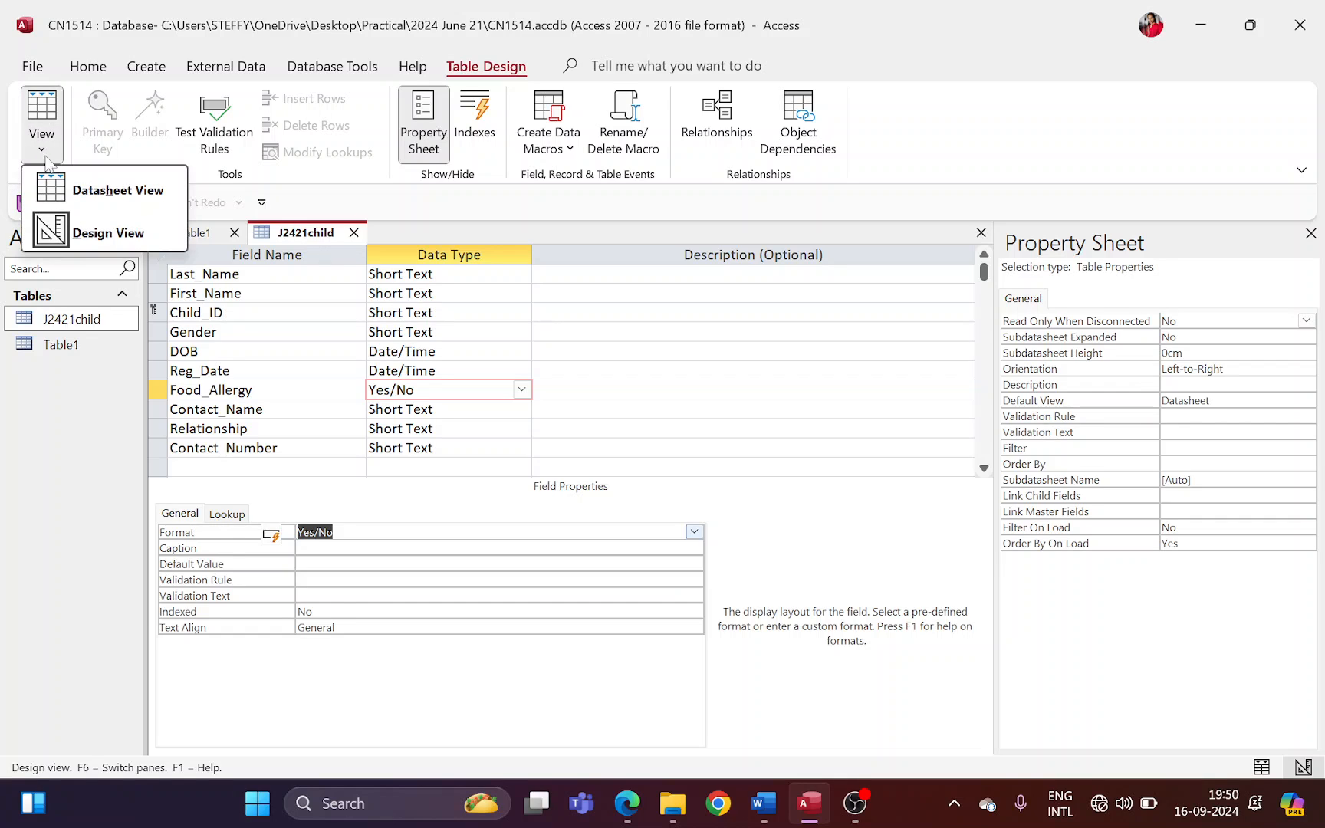
left_click(117, 194)
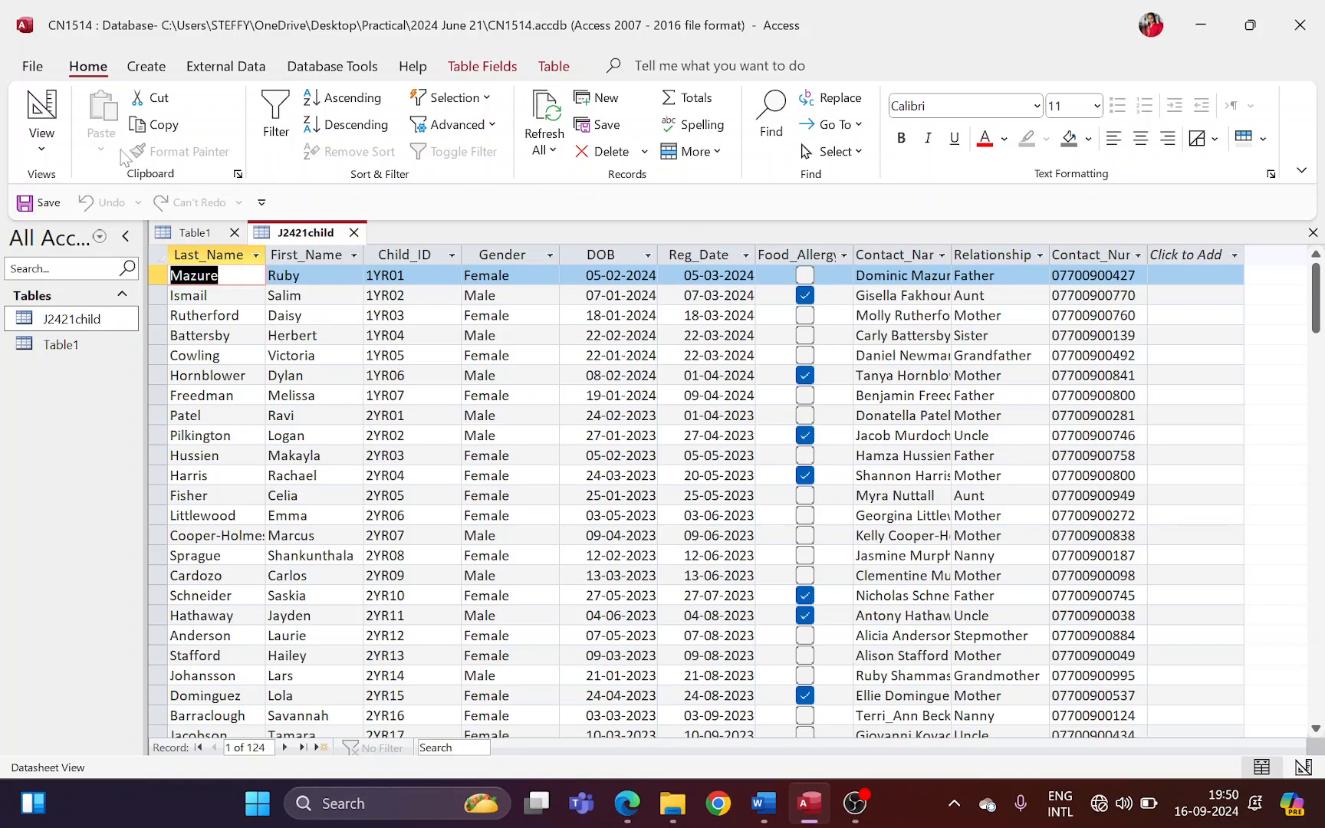
left_click(42, 148)
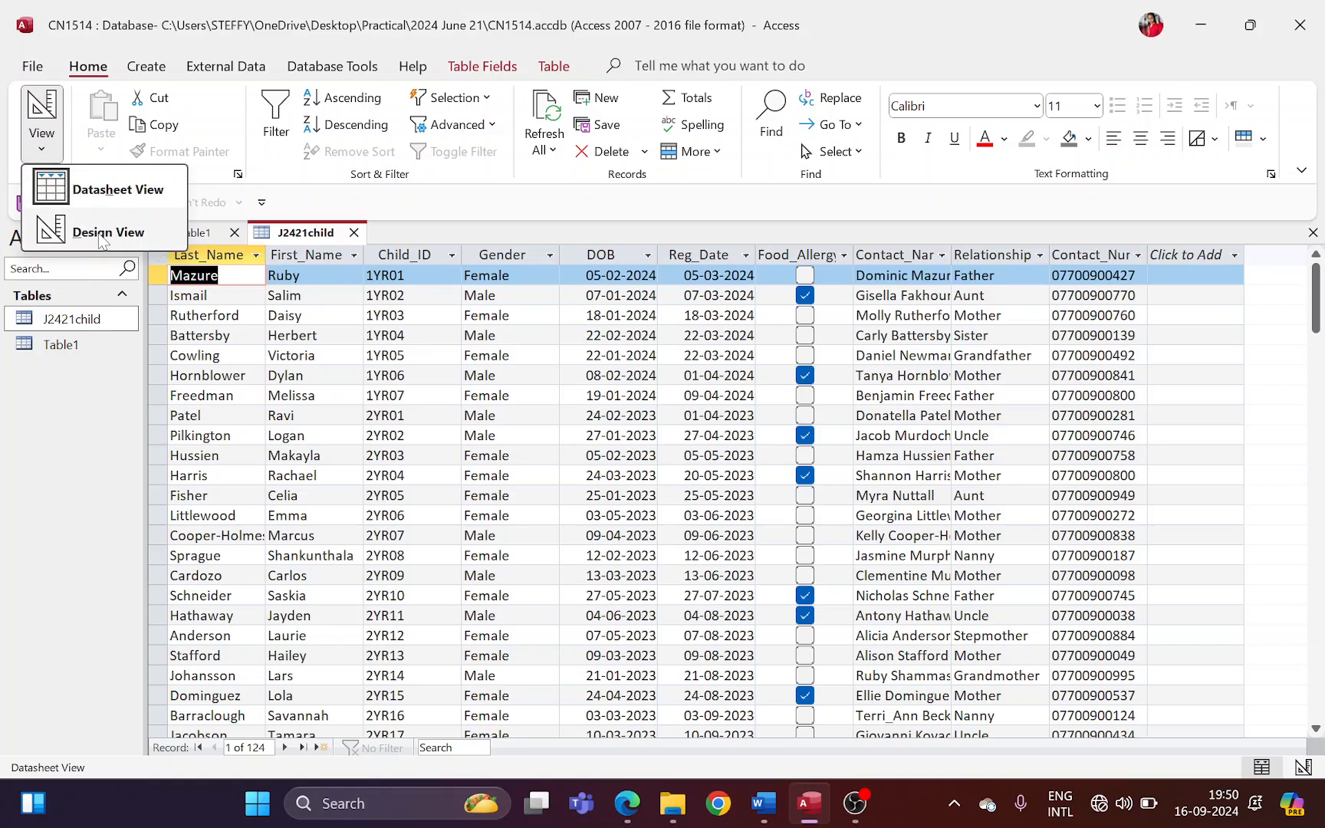
left_click(123, 232)
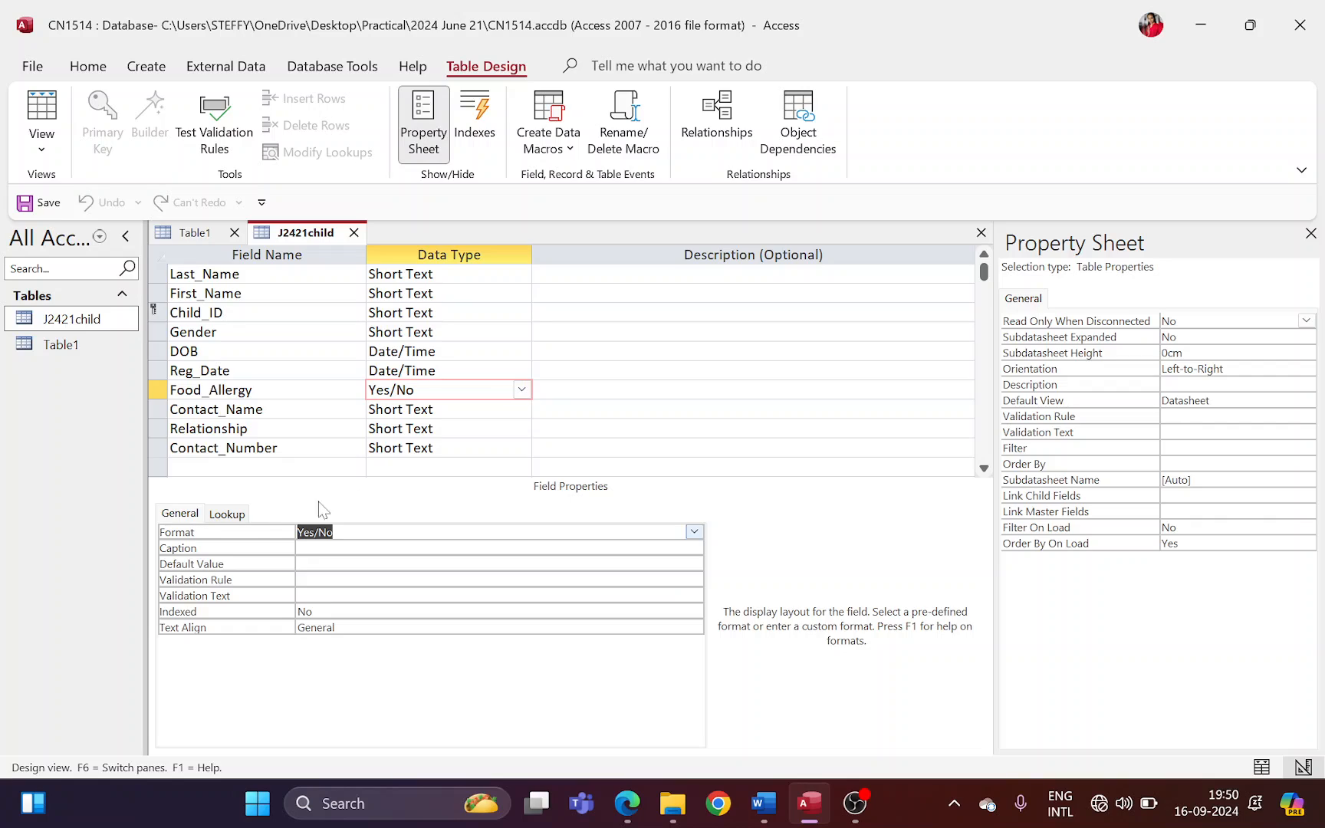
- Change Food_Allergy's lookup display control to Text Box and return to the field's general properties
left_click(230, 515)
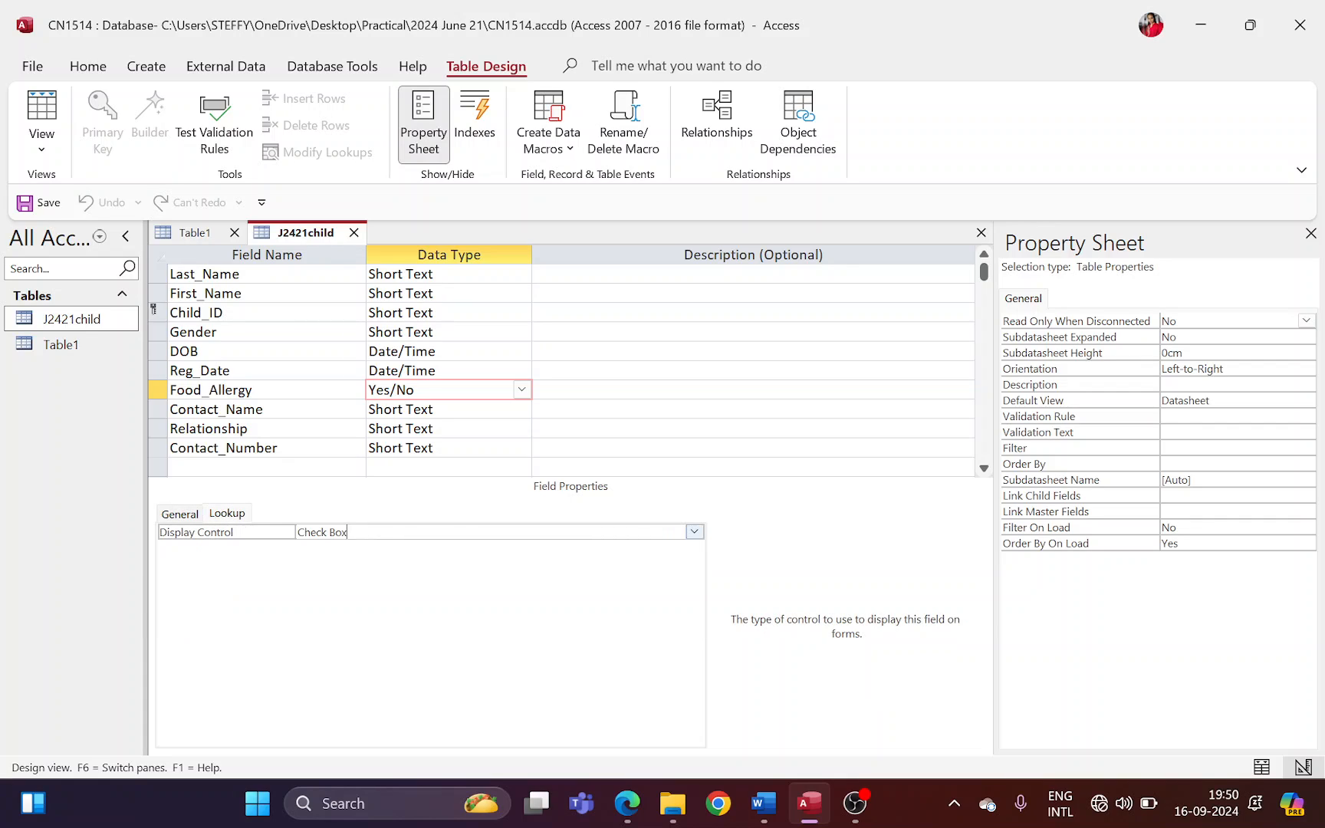
left_click(694, 532)
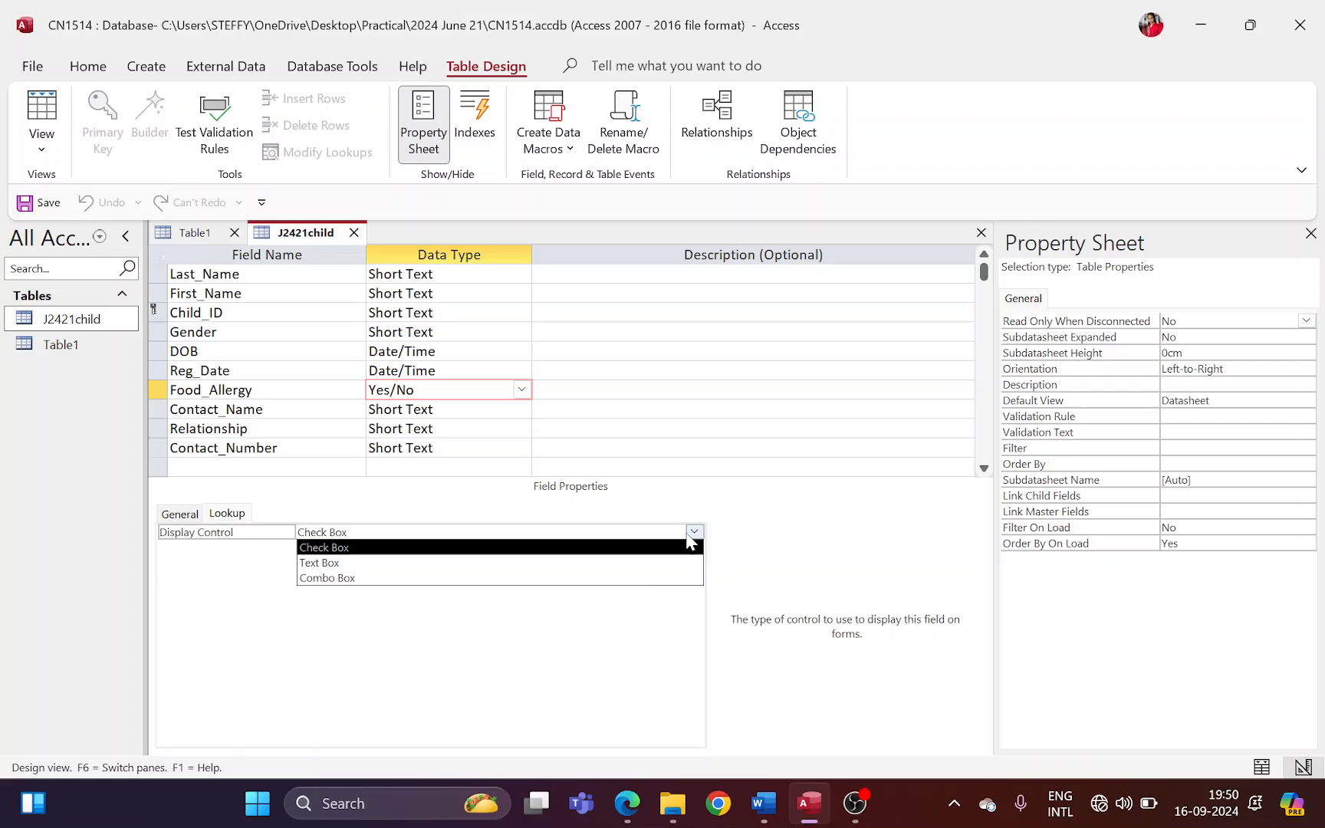
left_click(641, 563)
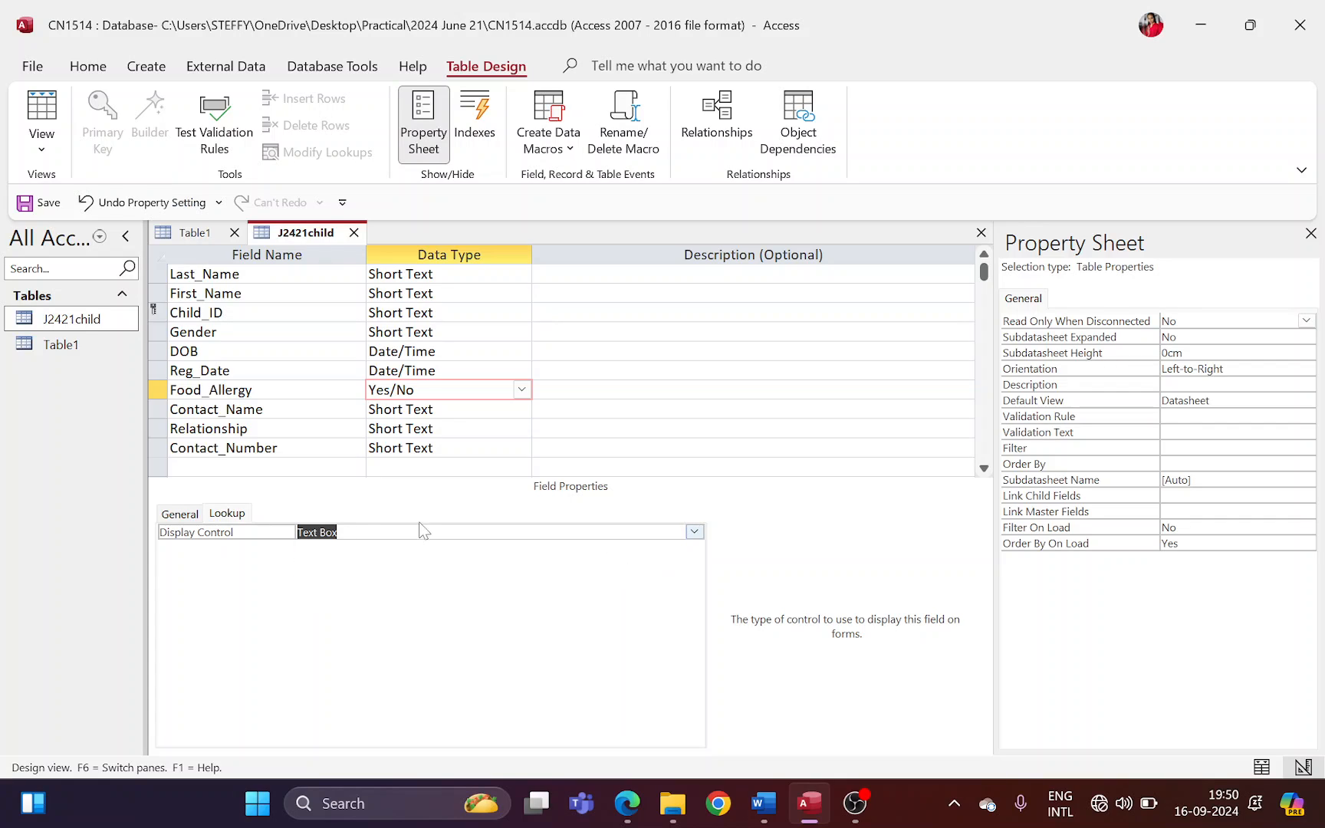
left_click(180, 514)
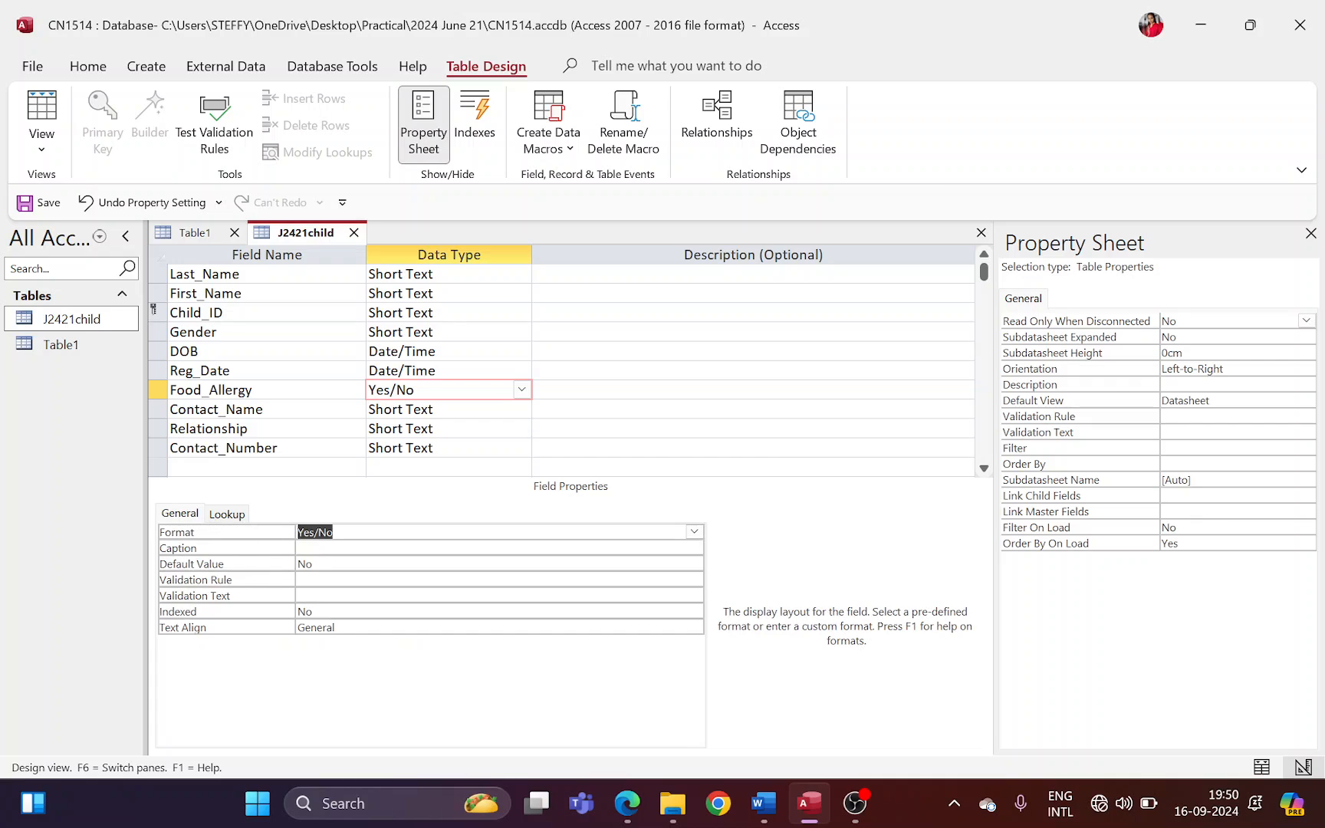
- In the question paper, highlight the instruction to place a screenshot of field names, data types and primary key in the Evidence Document
key("alt+Tab")
scroll(566, 499, "down", 3)
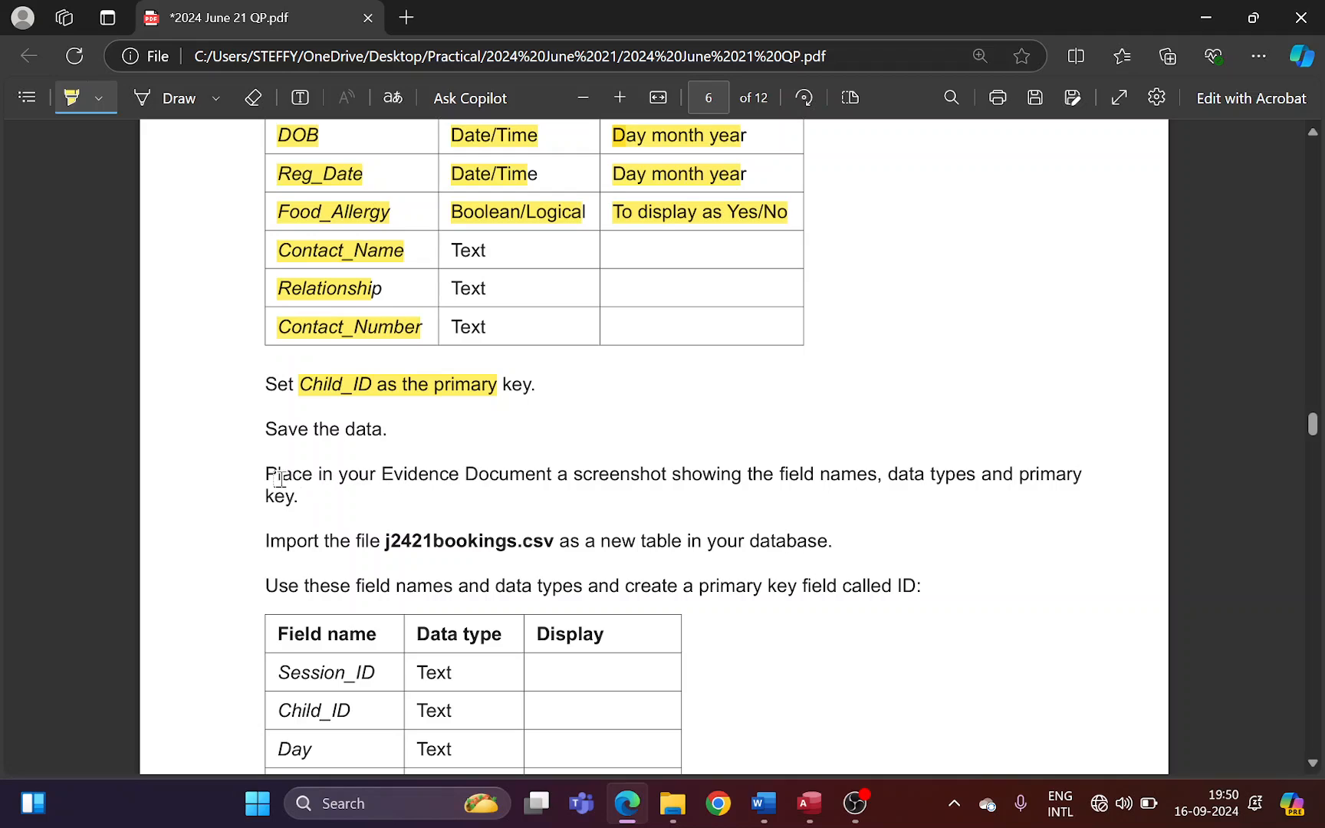
mouse_move(266, 475)
left_mouse_down()
mouse_move(603, 497)
mouse_move(302, 497)
left_mouse_up()
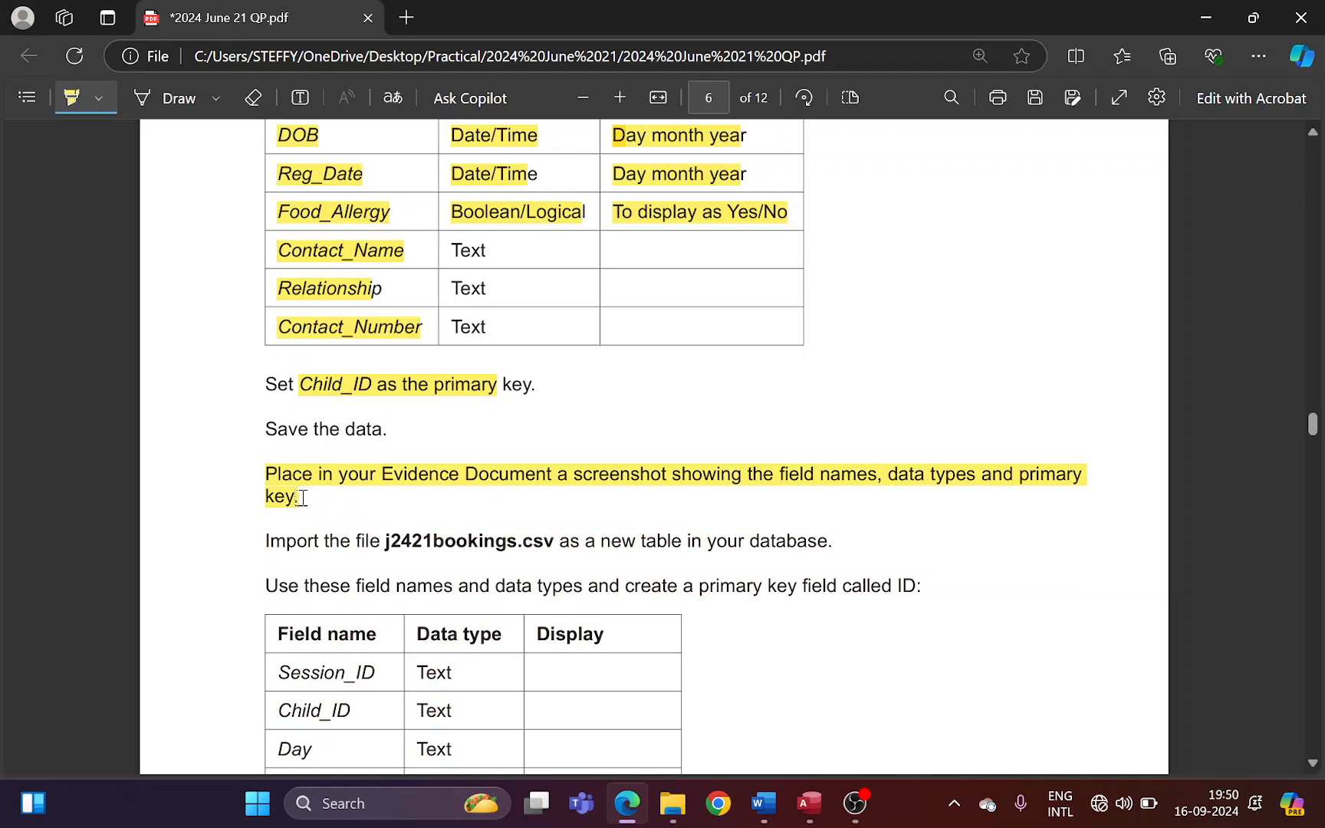
- In Access, capture a screenshot of J2421child's field names, data types and primary key, and show the table in Datasheet View
key("alt+Tab")
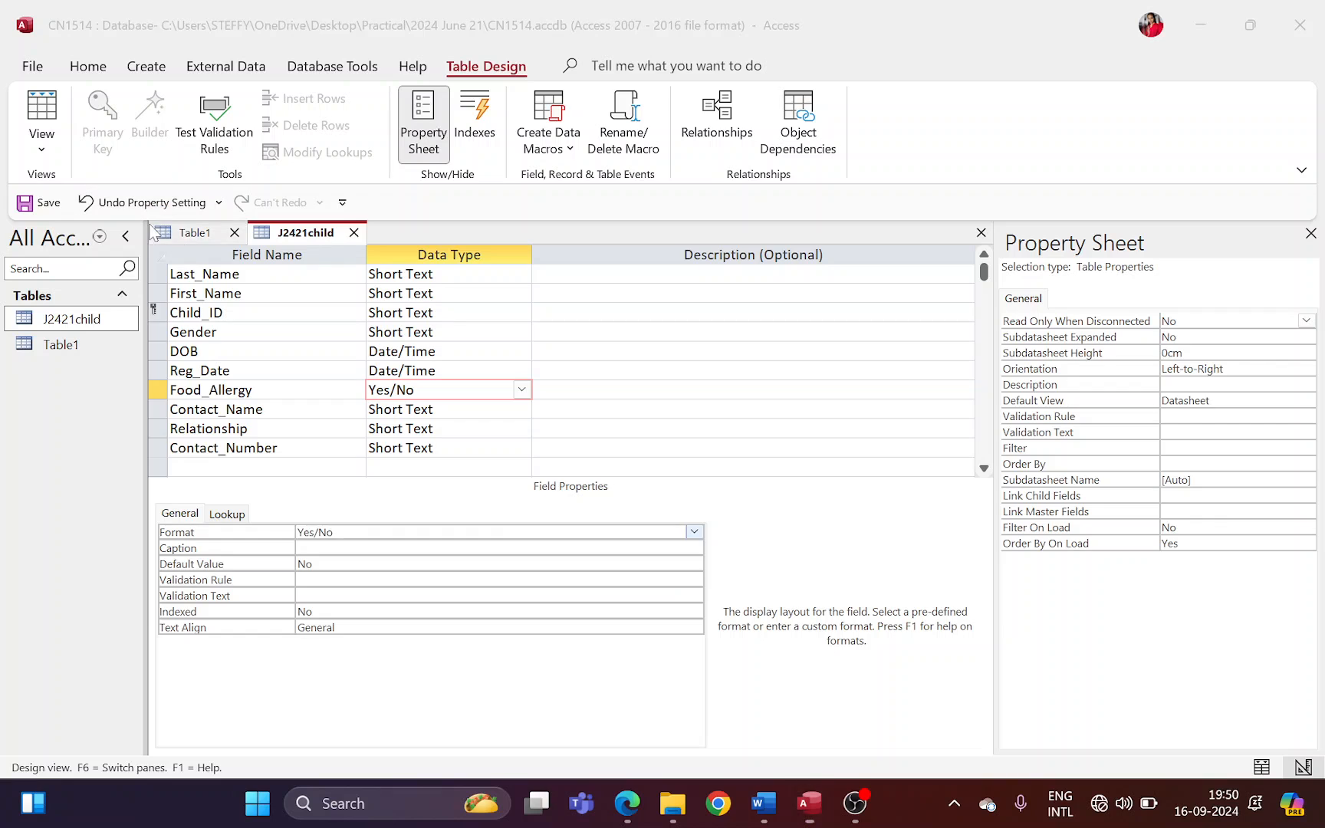
key("super+shift+s")
left_click_drag(139, 221, 538, 544)
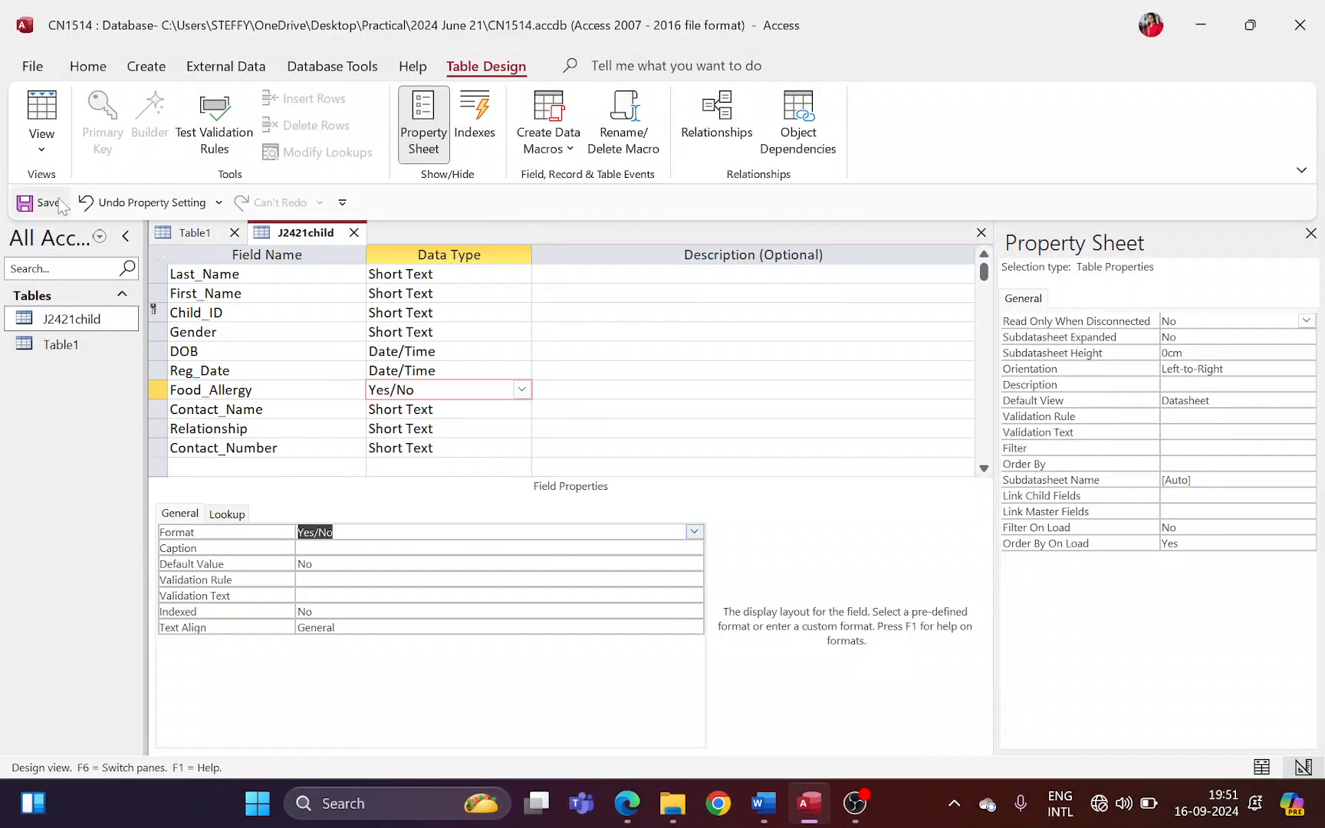
left_click(41, 142)
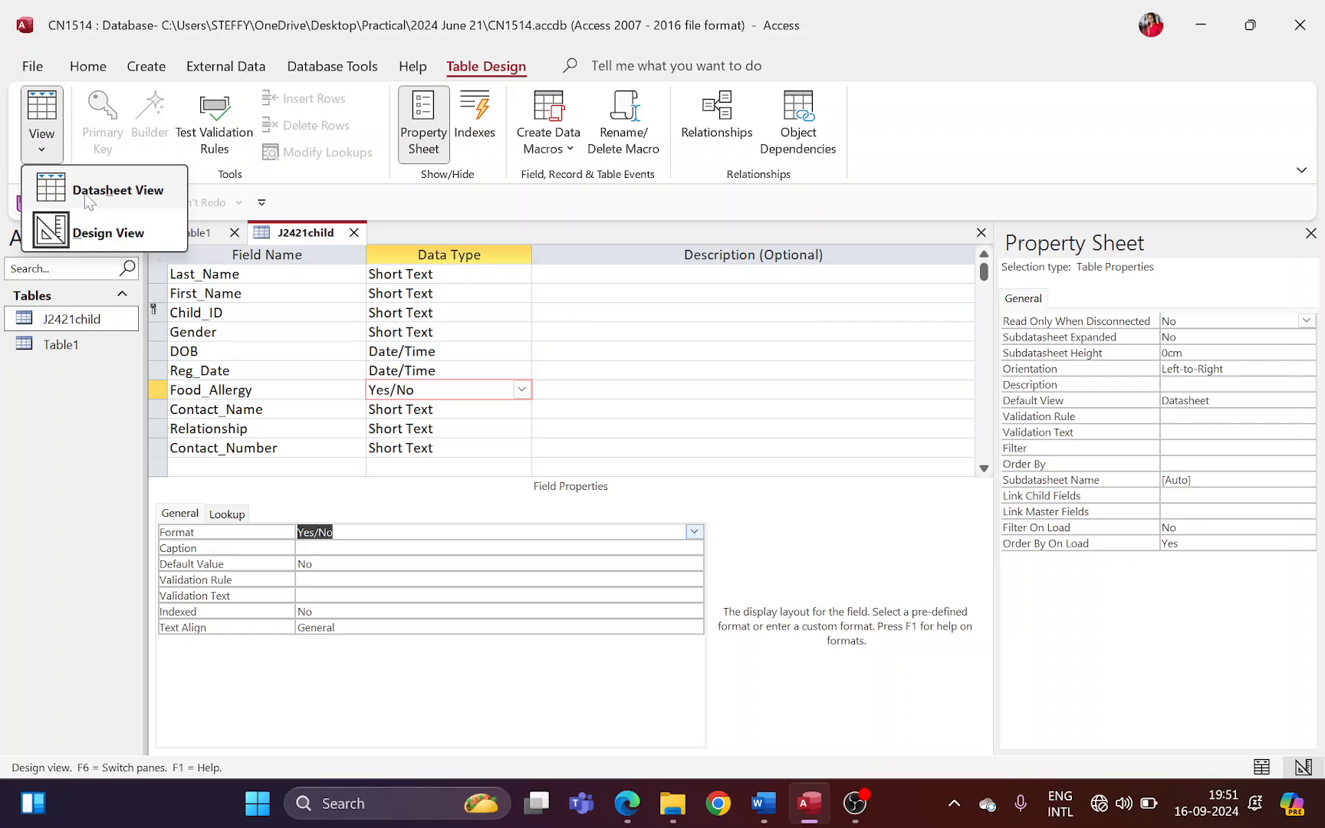
left_click(90, 201)
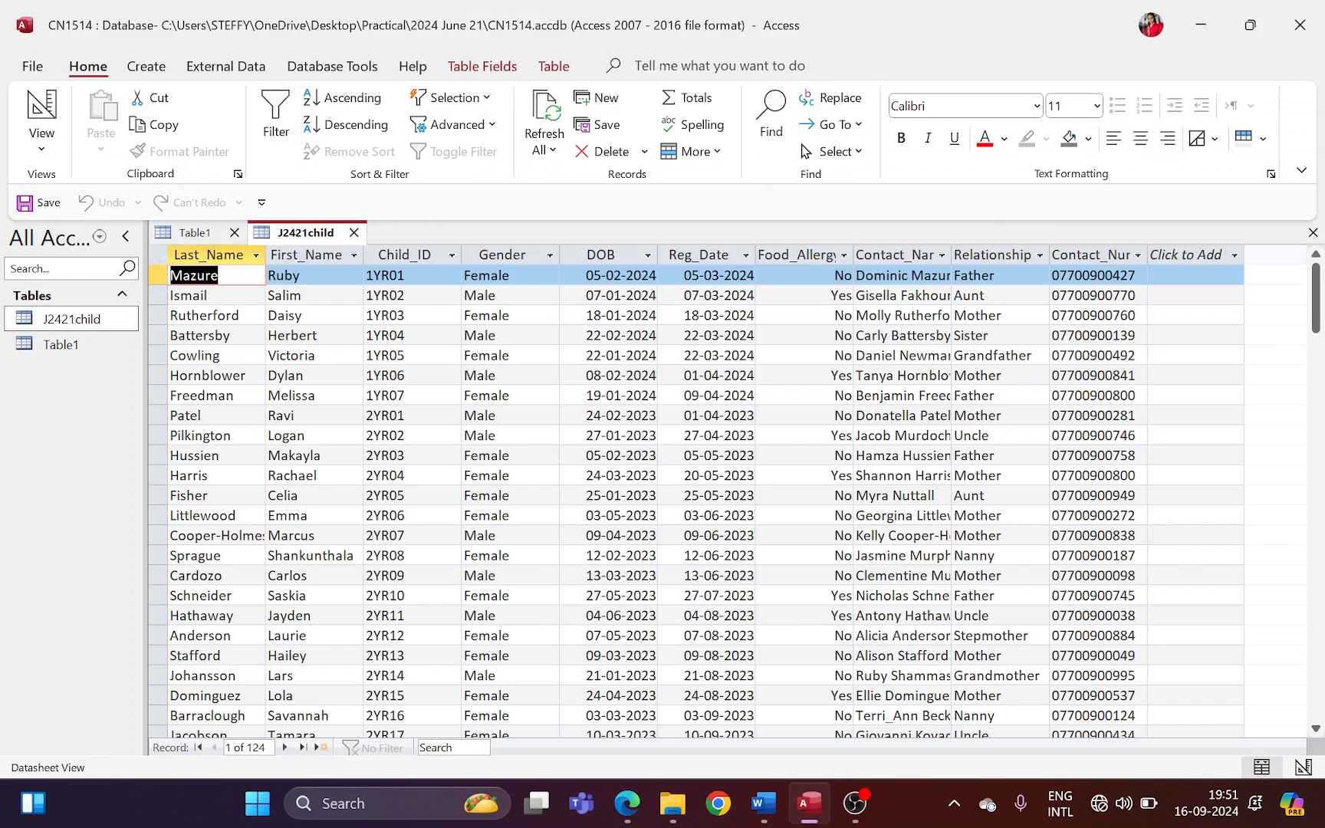
- In the Word evidence document, paste the J2421child table design screenshot under "Step 11 evidence" and save the document
left_click(763, 803)
scroll(571, 571, "down", 20)
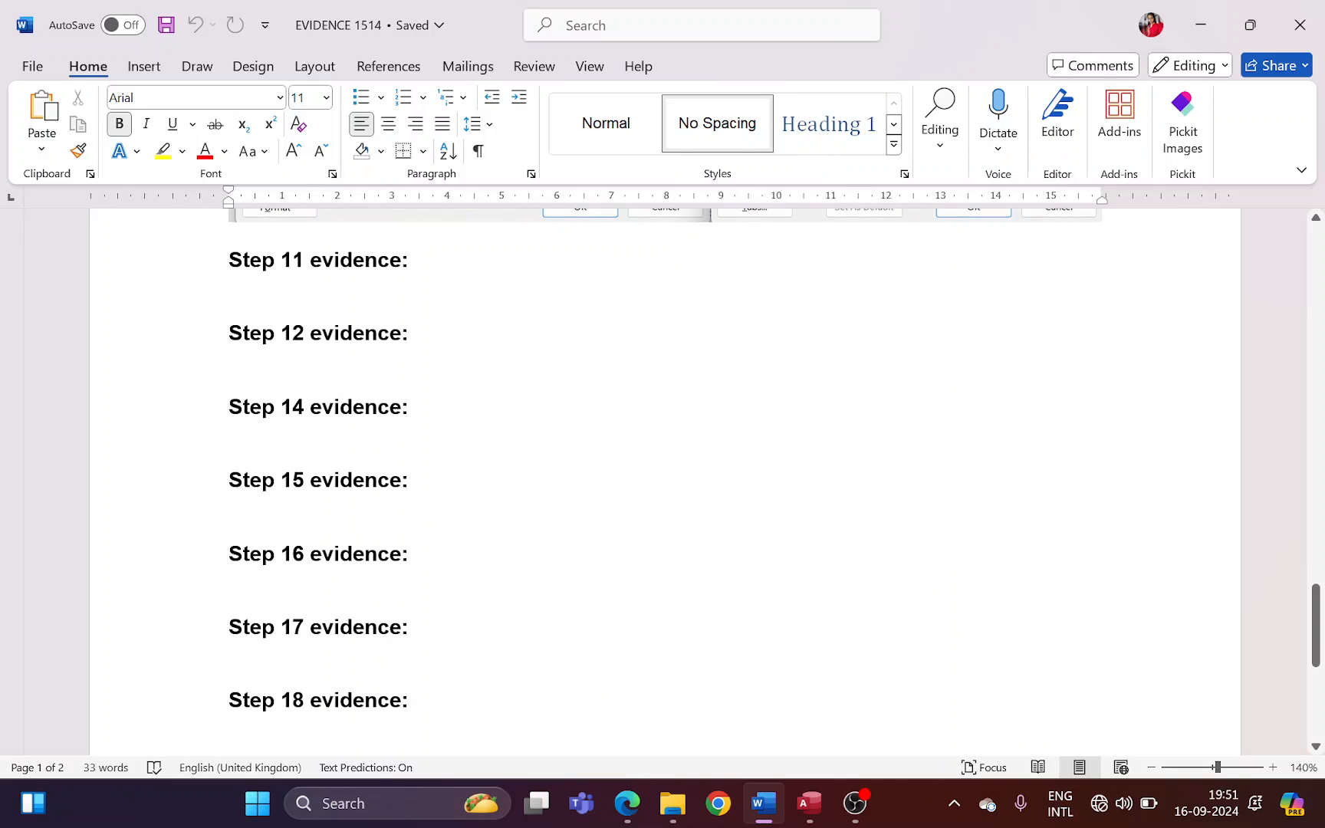
left_click(627, 804)
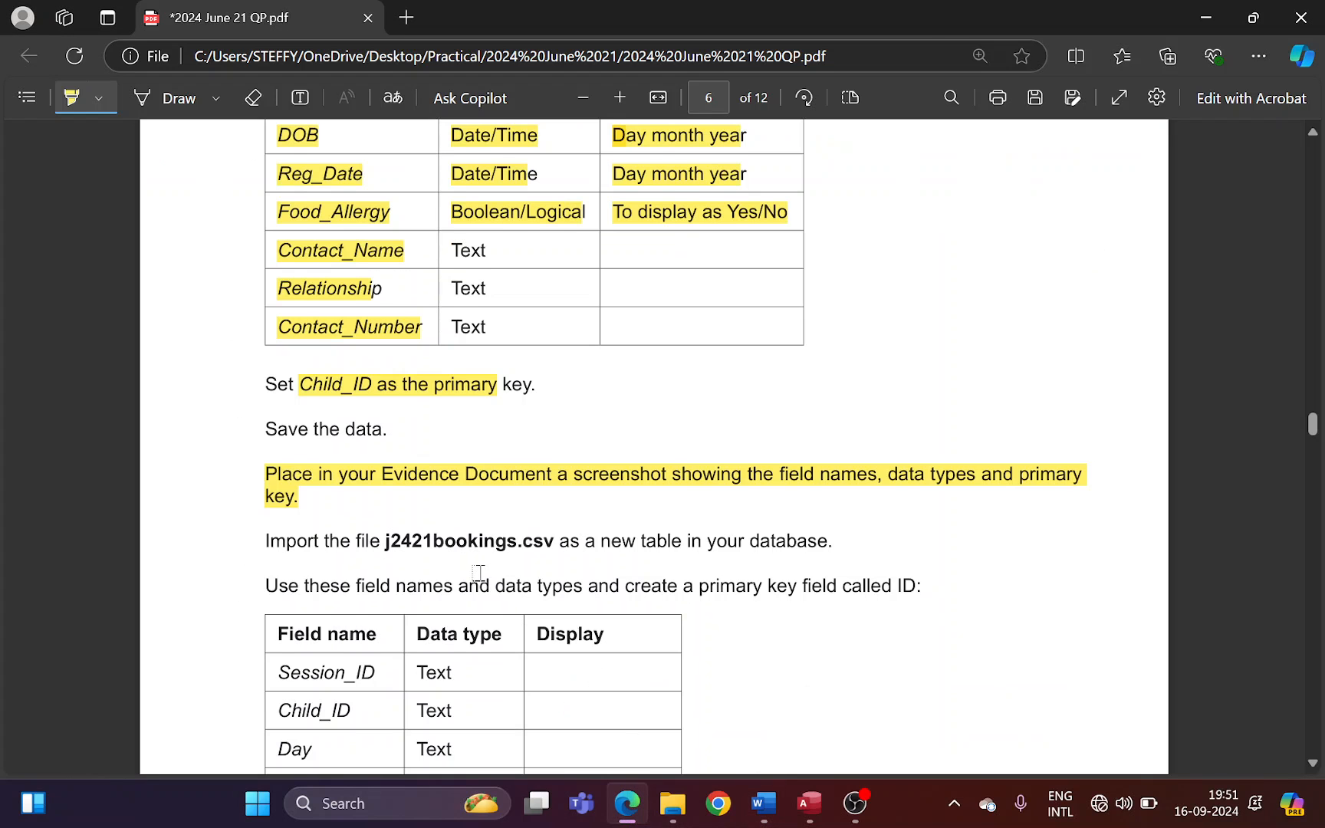
scroll(478, 574, "up", 5)
scroll(476, 562, "down", 3)
key("alt+Tab")
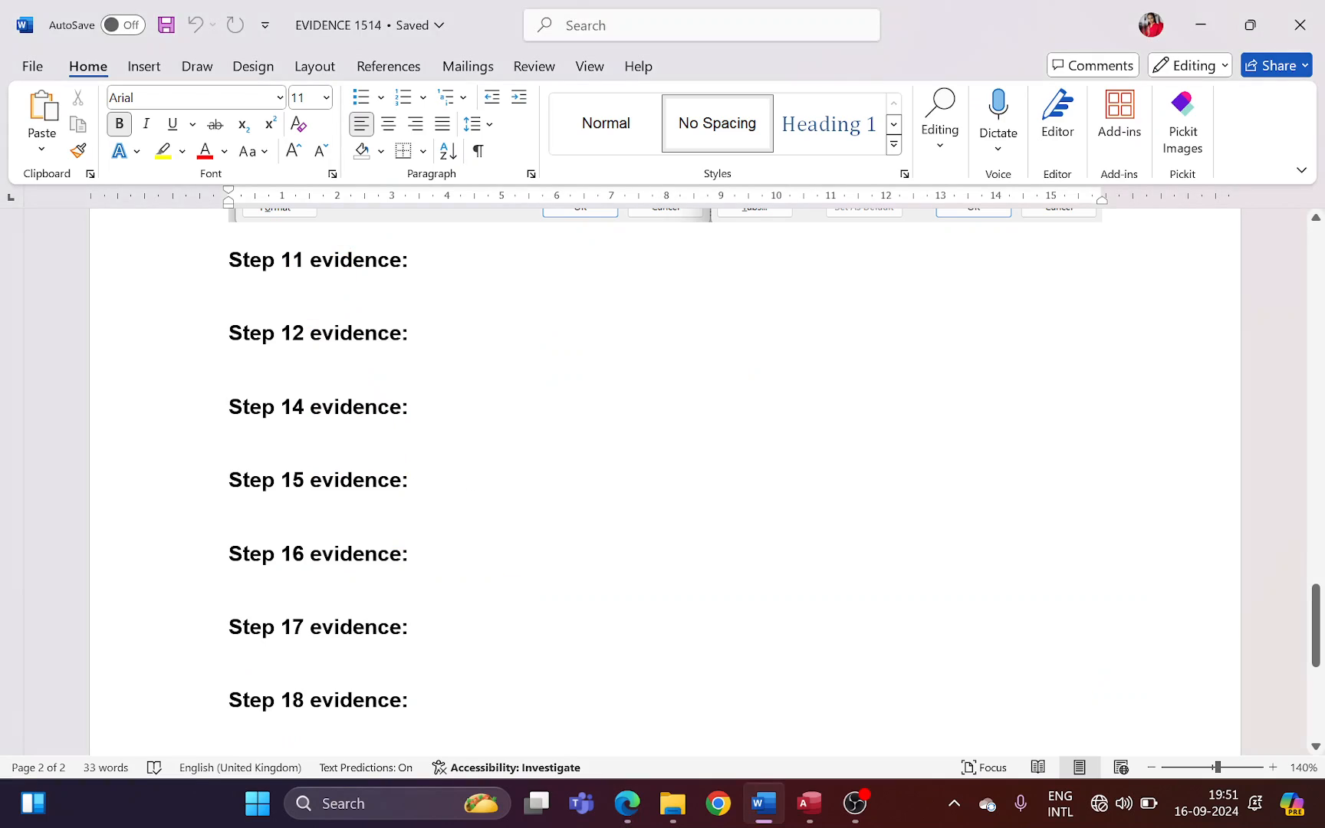
left_click(300, 277)
key("ctrl+v")
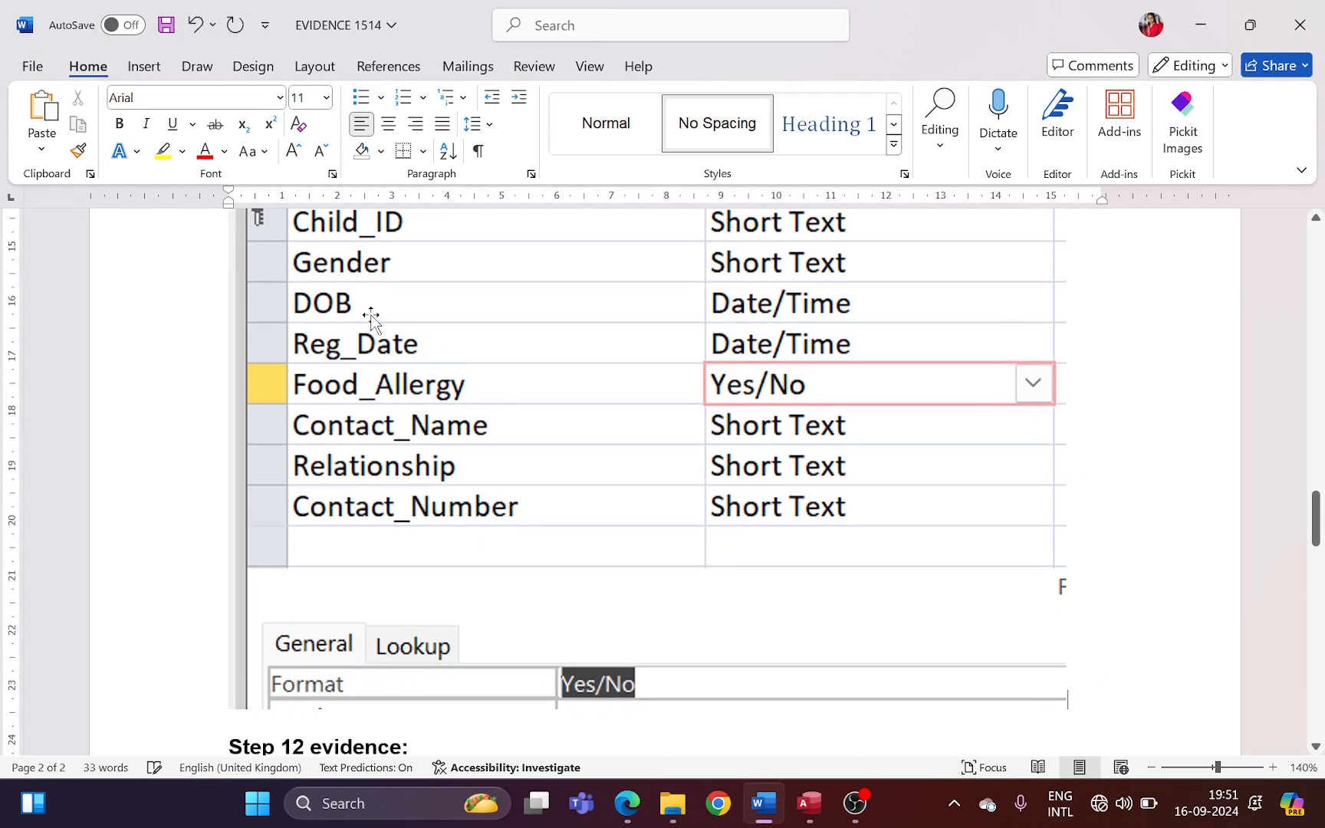
key("ctrl+s")
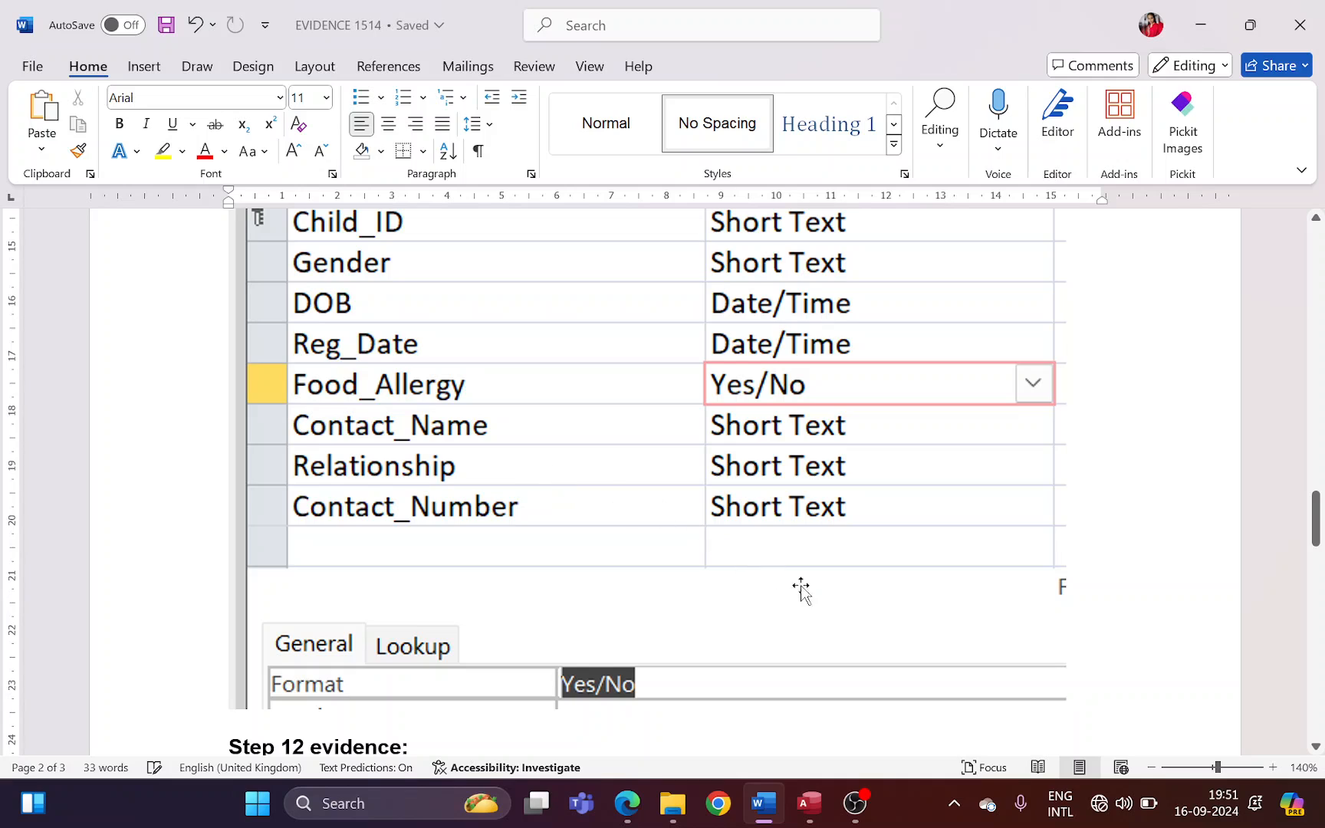
- In the question paper, highlight the instruction to import j2421bookings.csv as a new table in the database
left_click(627, 803)
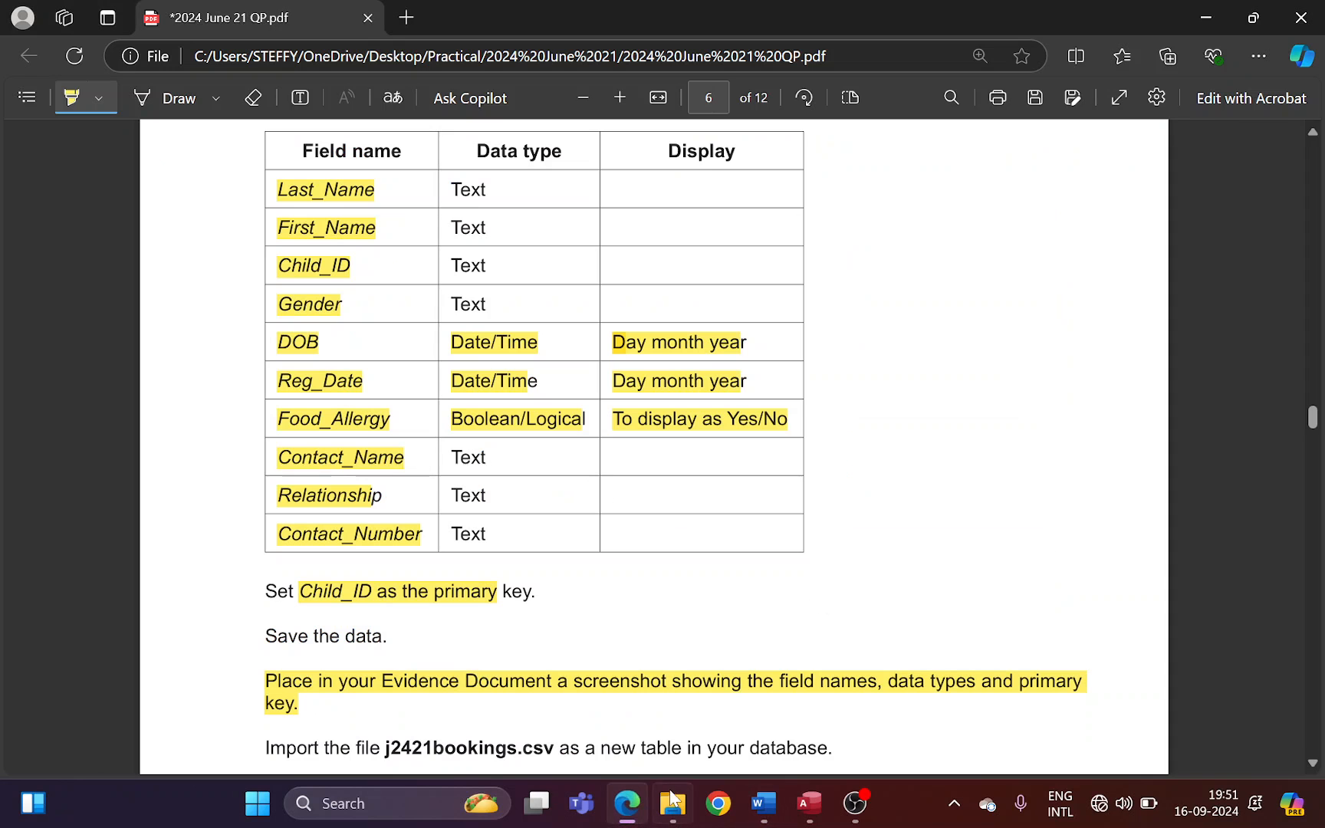
mouse_move(675, 805)
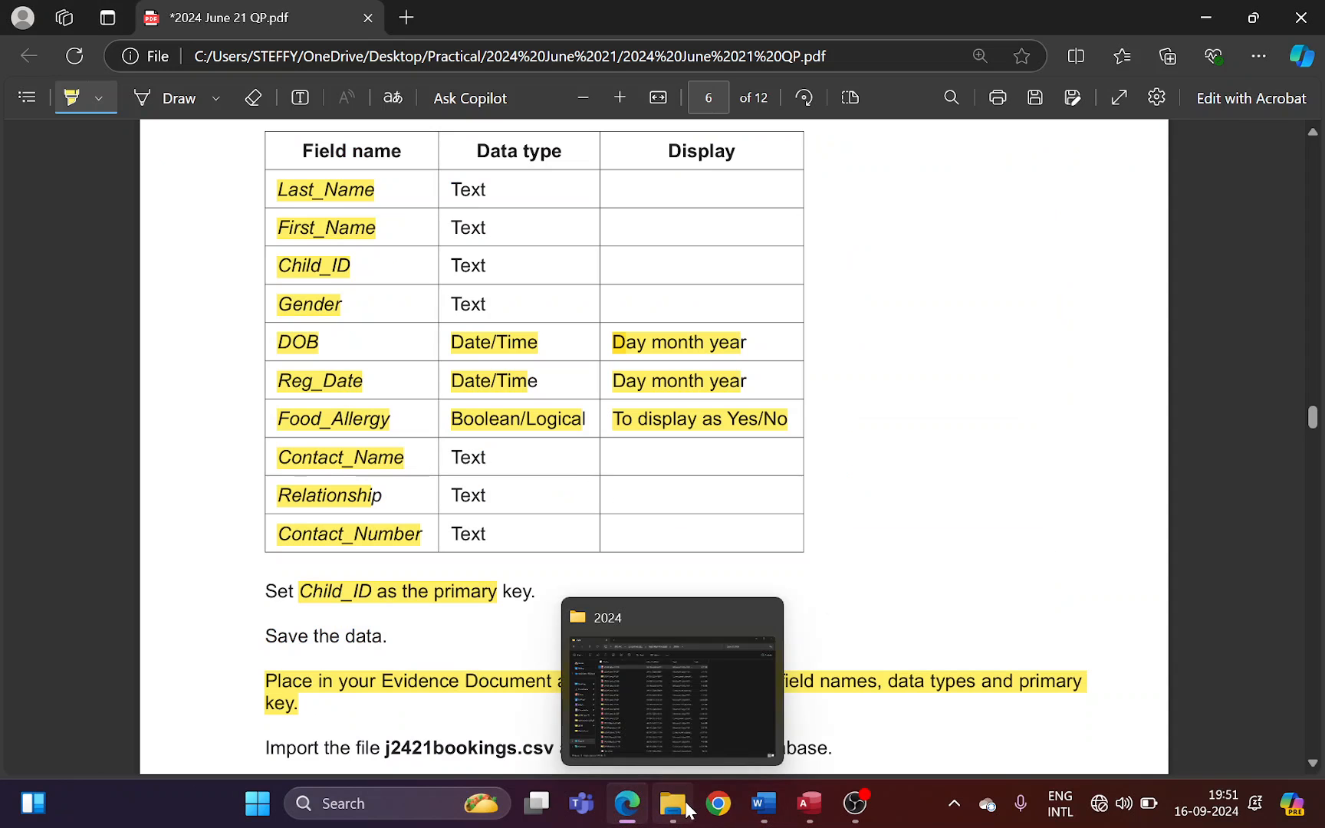
left_click(808, 803)
key("alt+Tab")
scroll(536, 591, "down", 3)
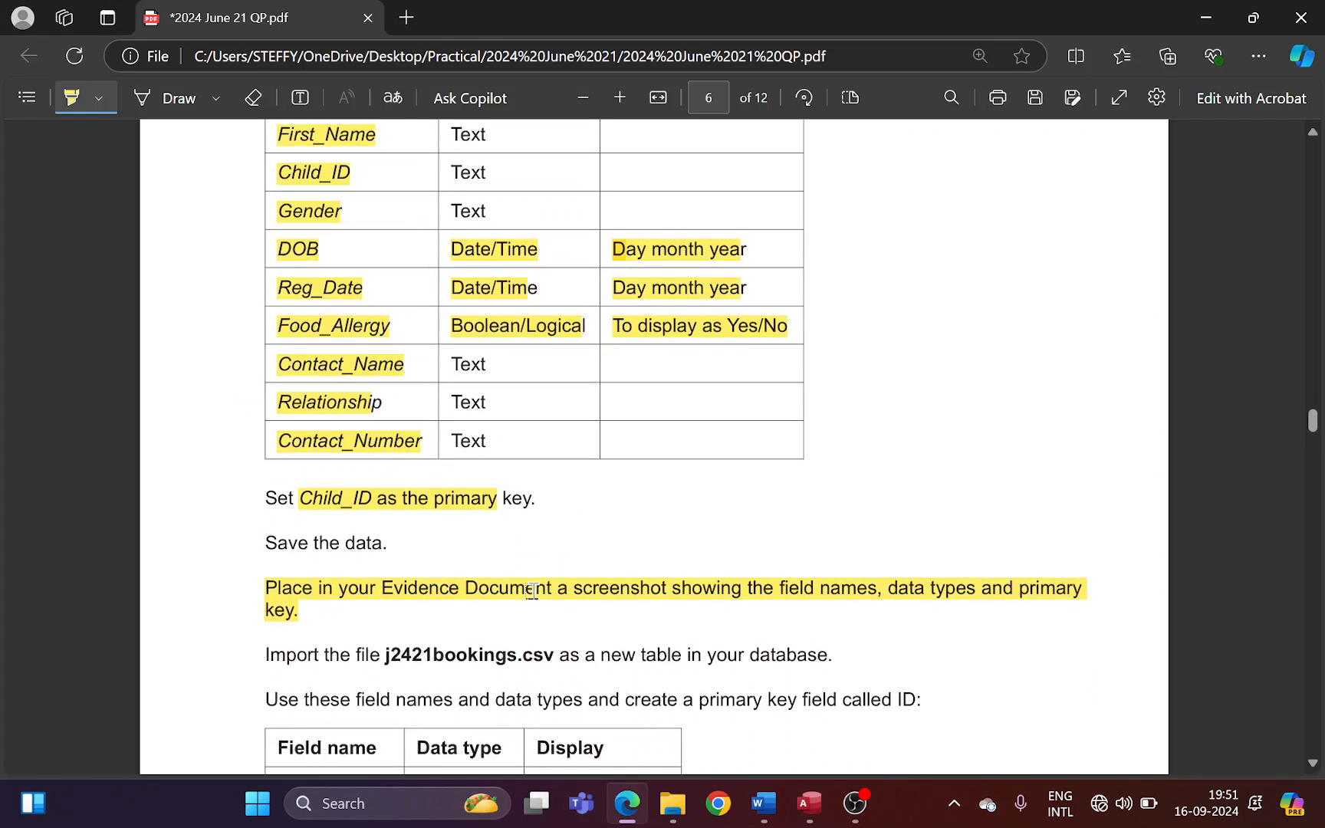
scroll(506, 594, "down", 1)
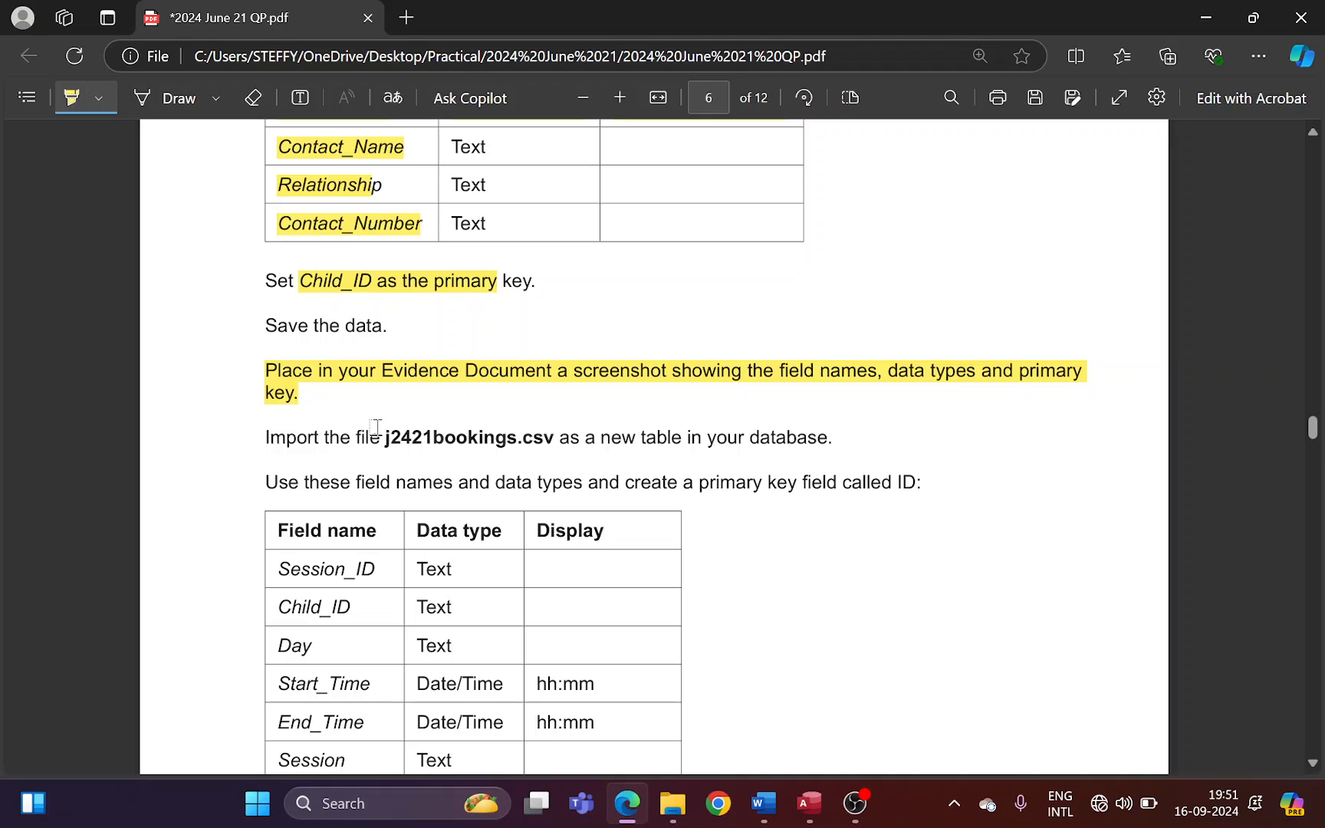
left_click_drag(381, 439, 817, 438)
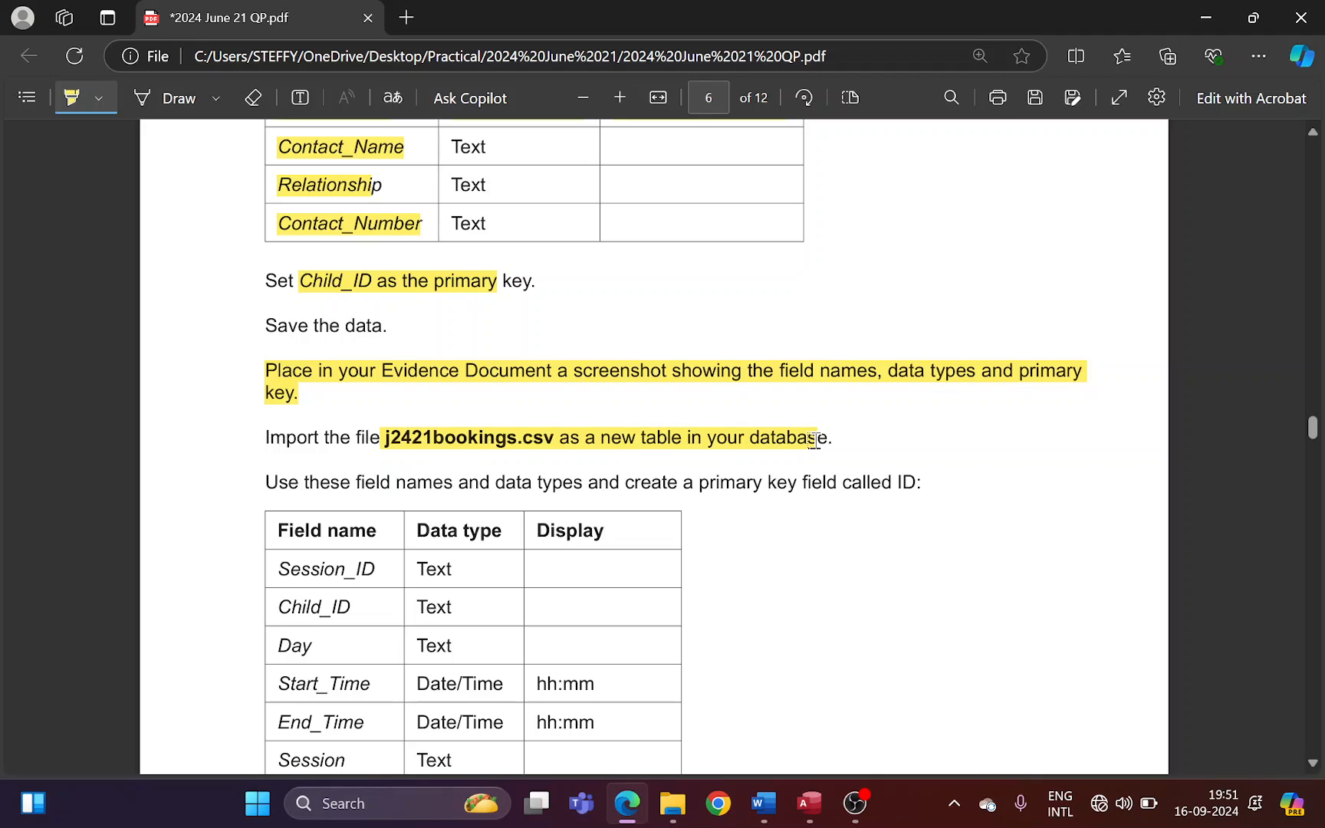
- In Access, start a text file import of j2421bookings.csv into a new table in the current database
key("alt+Tab")
left_click(225, 66)
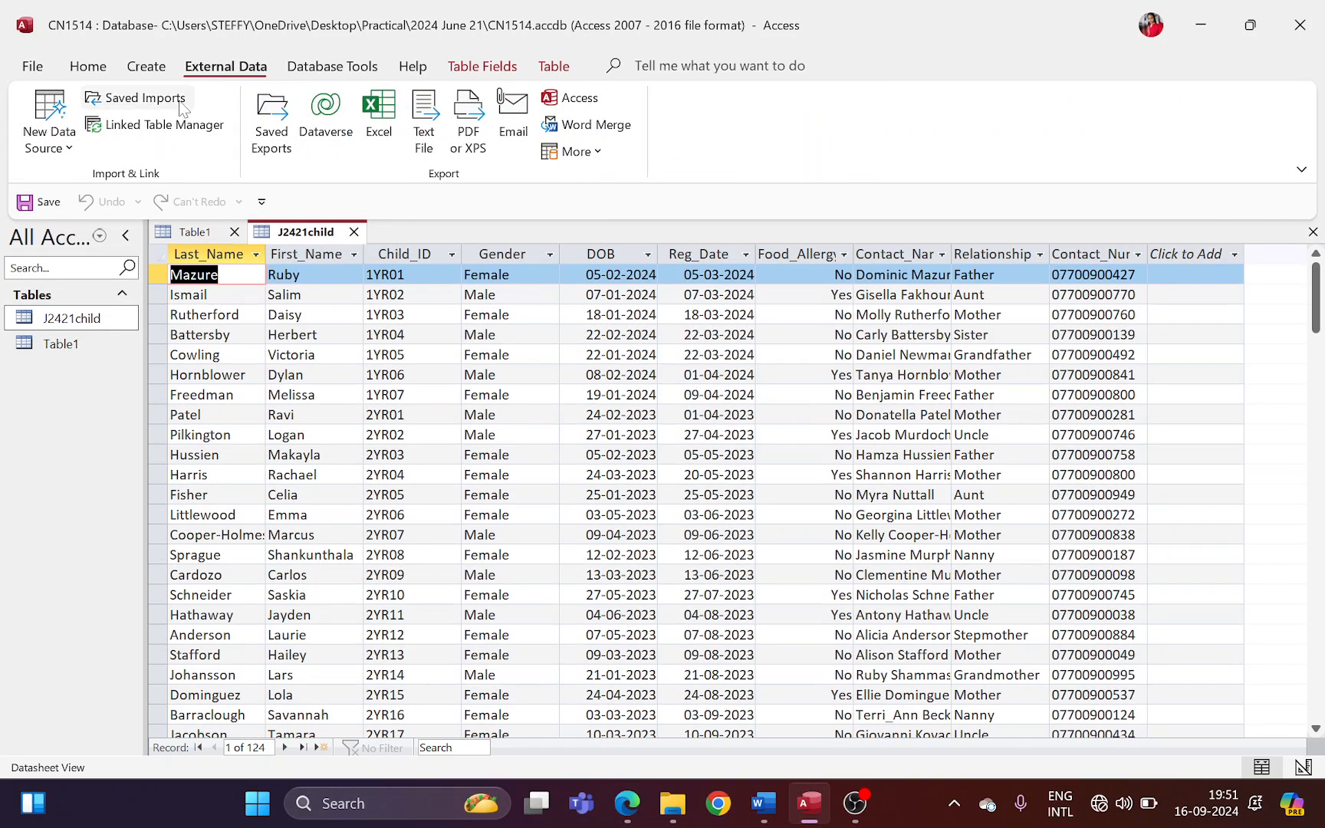
left_click(37, 157)
mouse_move(95, 197)
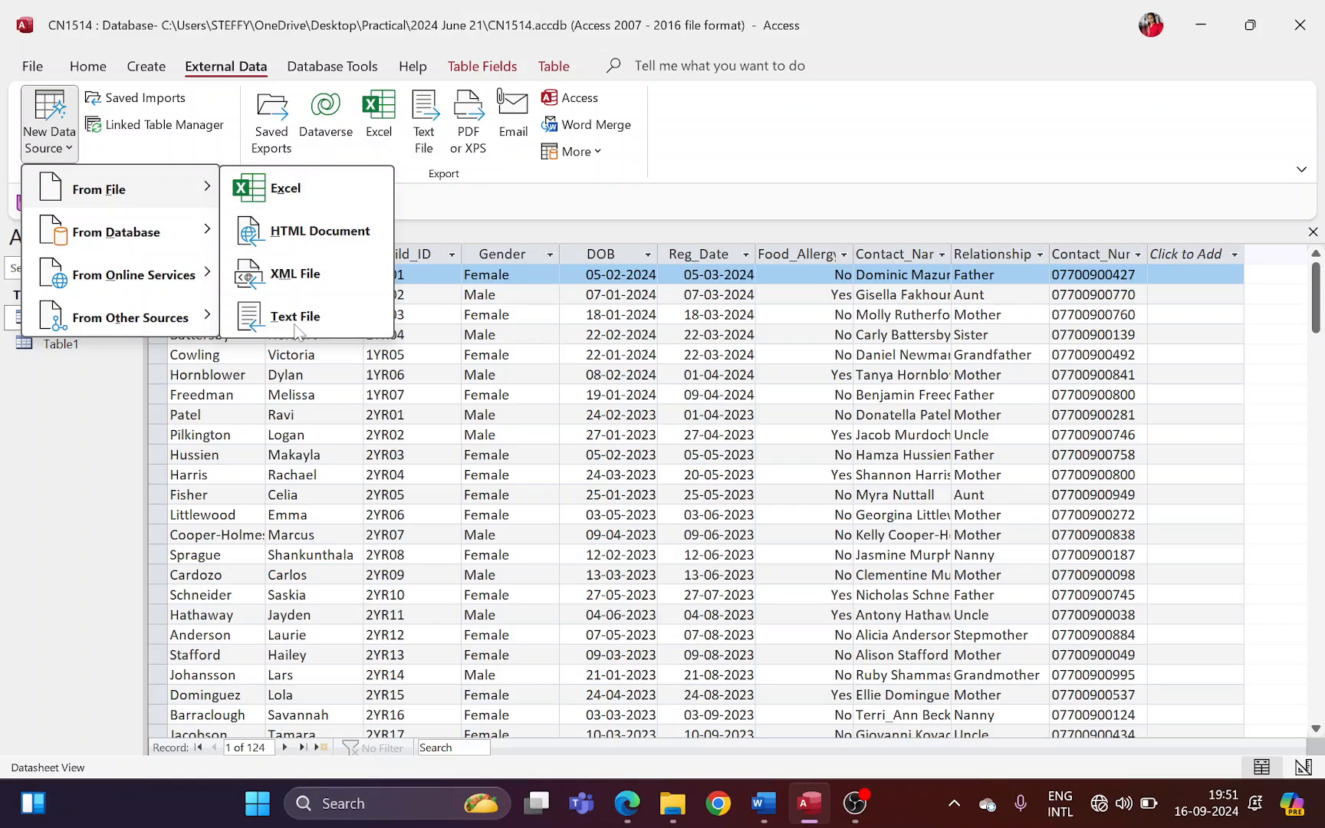
left_click(353, 324)
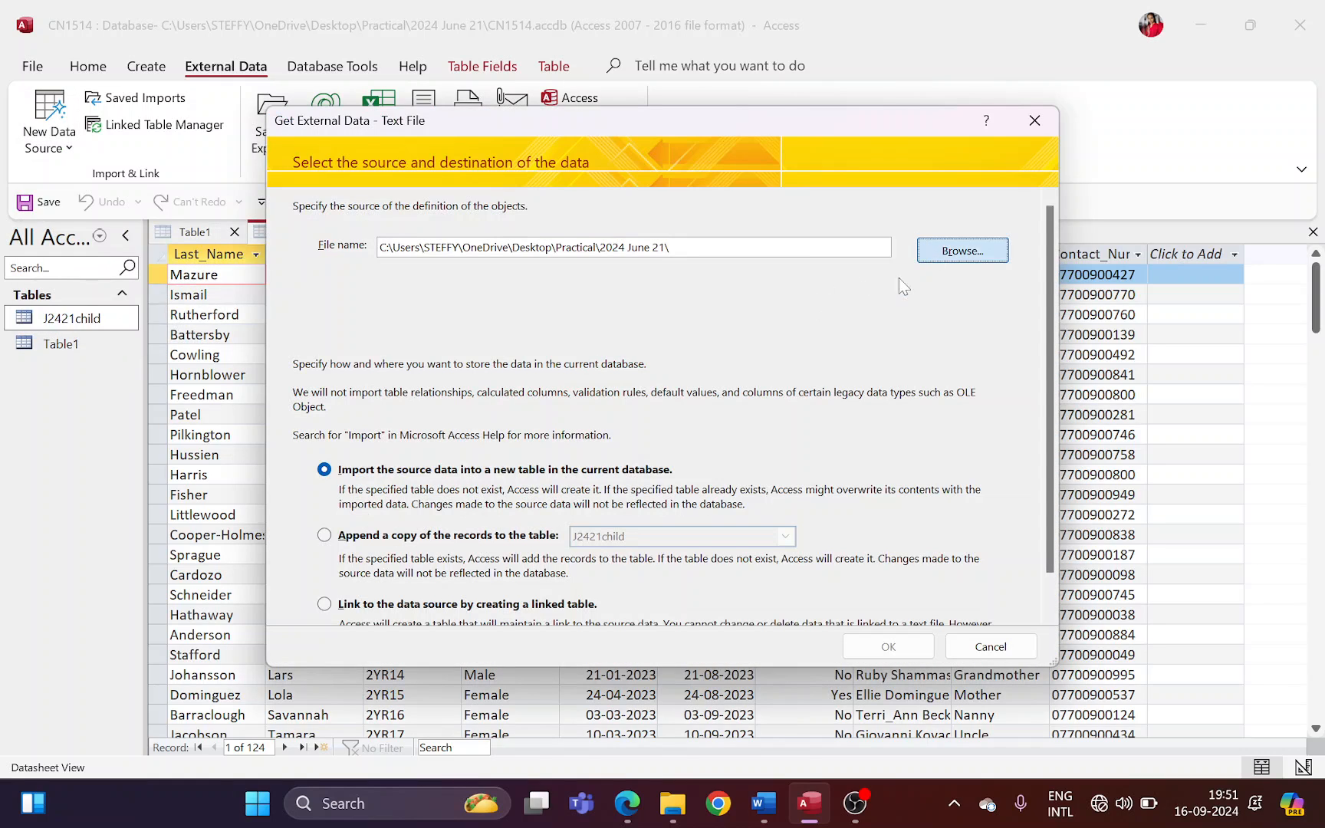
key("Return")
left_click(499, 349)
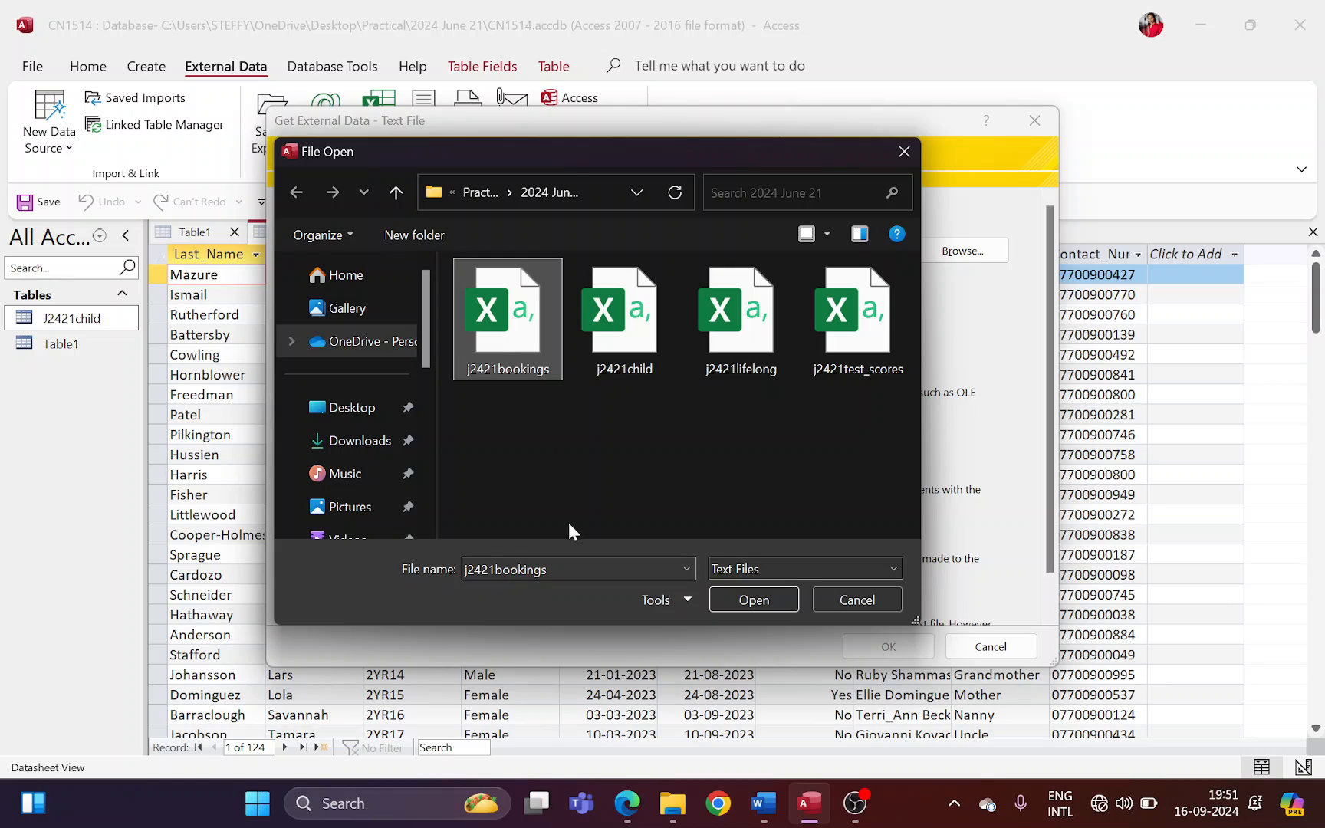
left_click(754, 600)
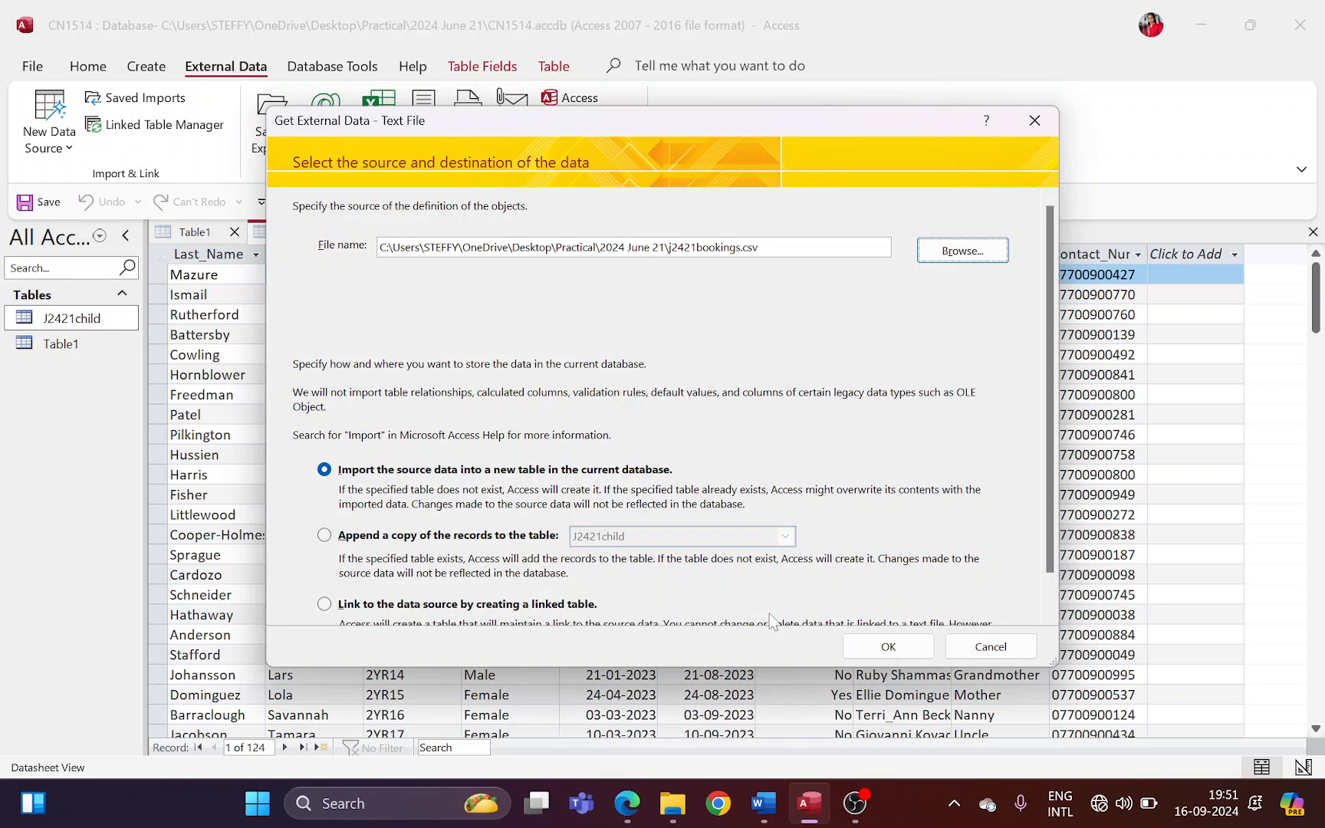
left_click(888, 645)
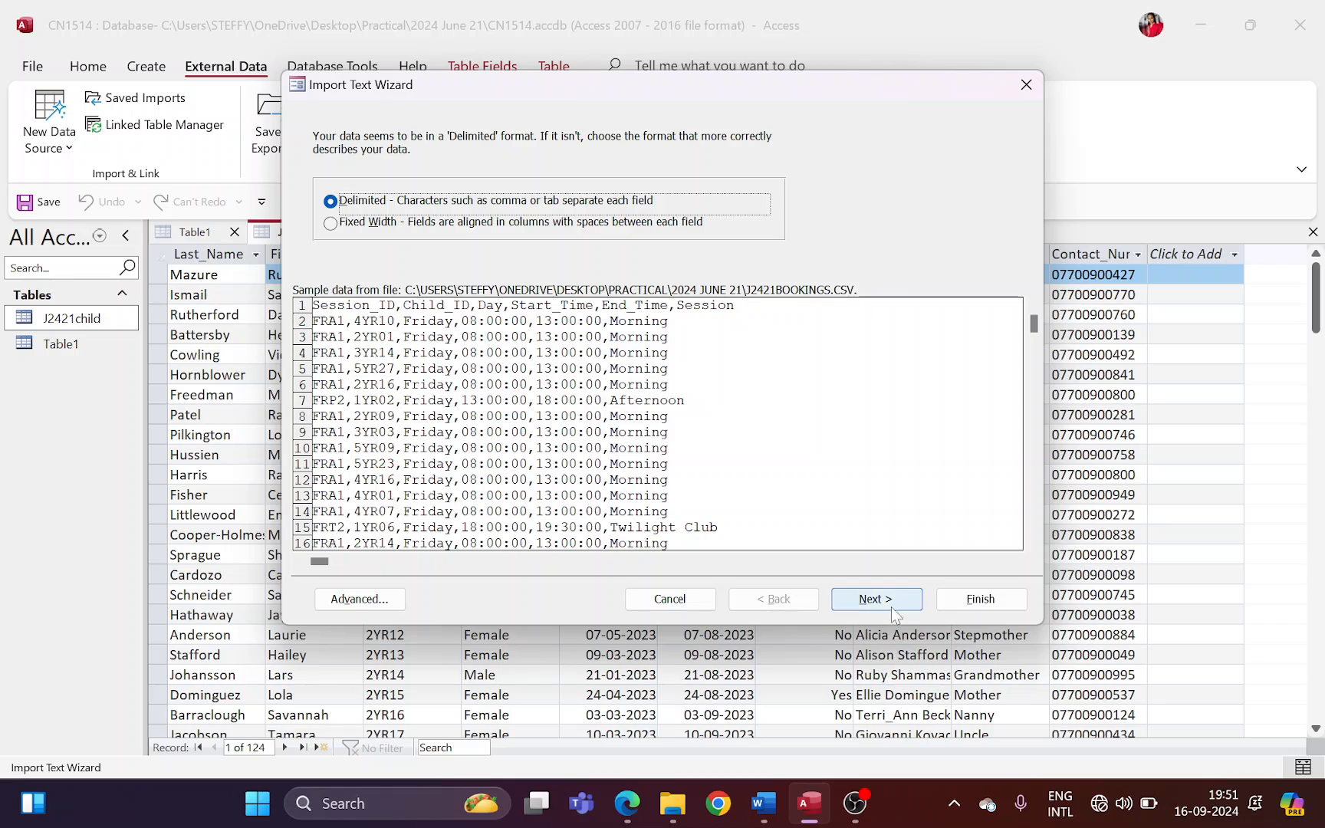
- Keep the bookings import comma-delimited and use its first row as field names
left_click(863, 592)
left_click(376, 245)
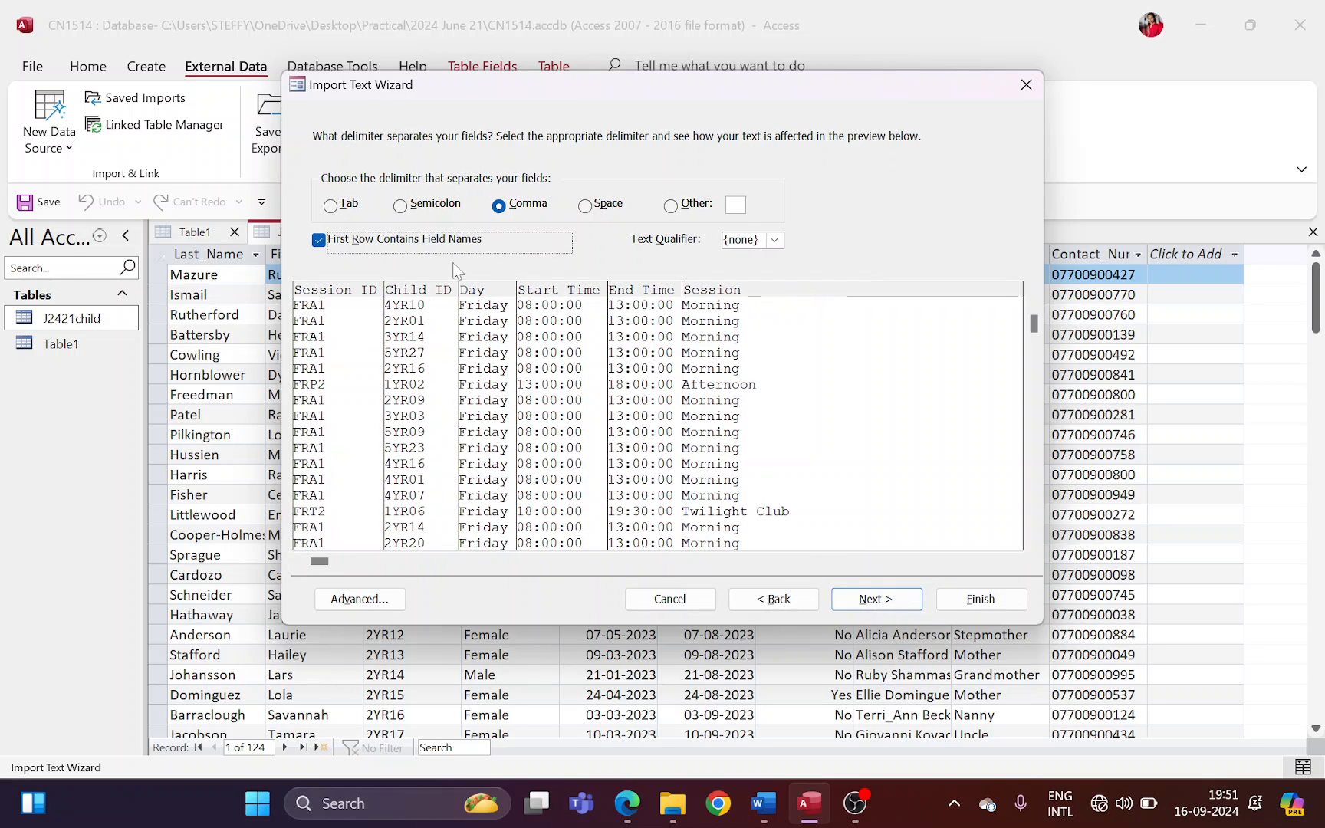
left_click(877, 597)
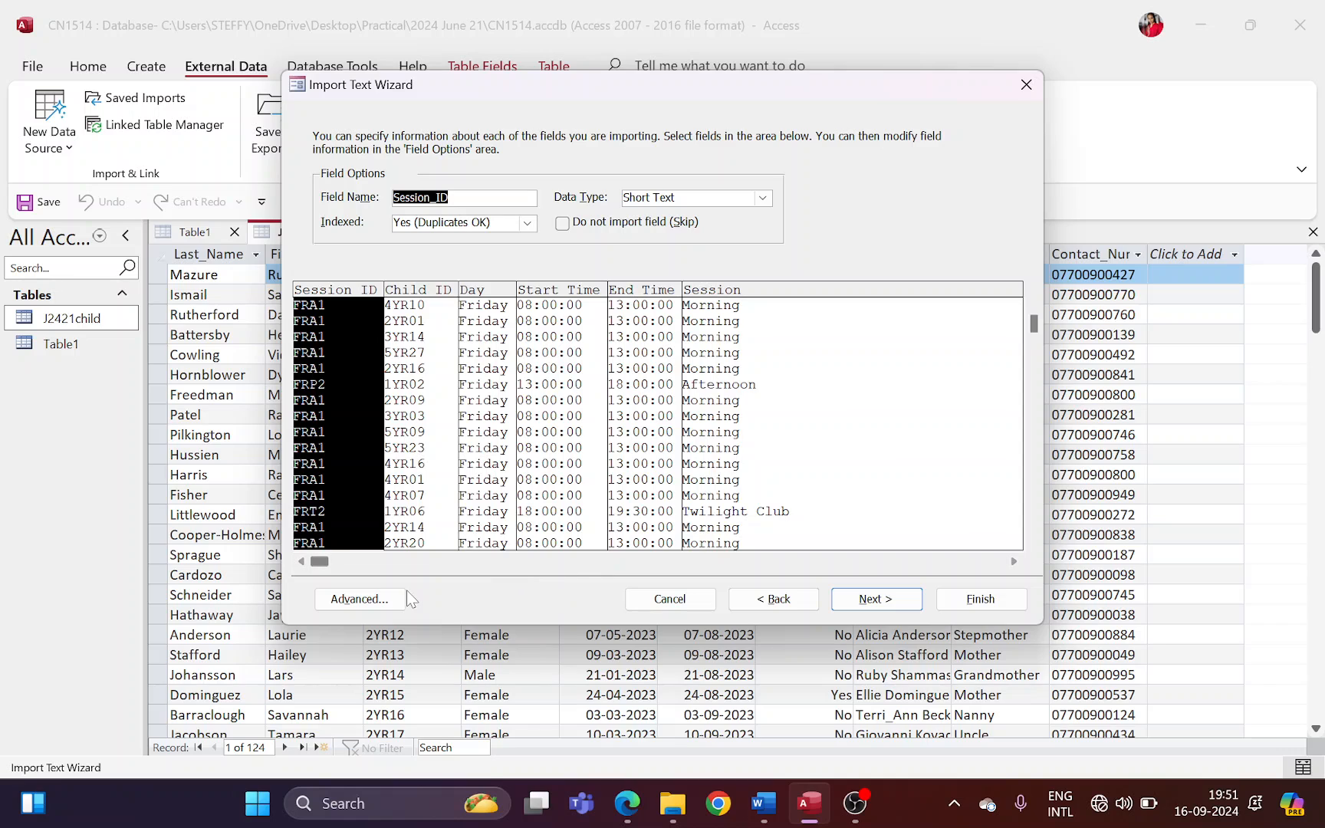
- Compare the field names and data types in the bookings import specification with the question paper's table, and accept the specification
key("alt+Tab")
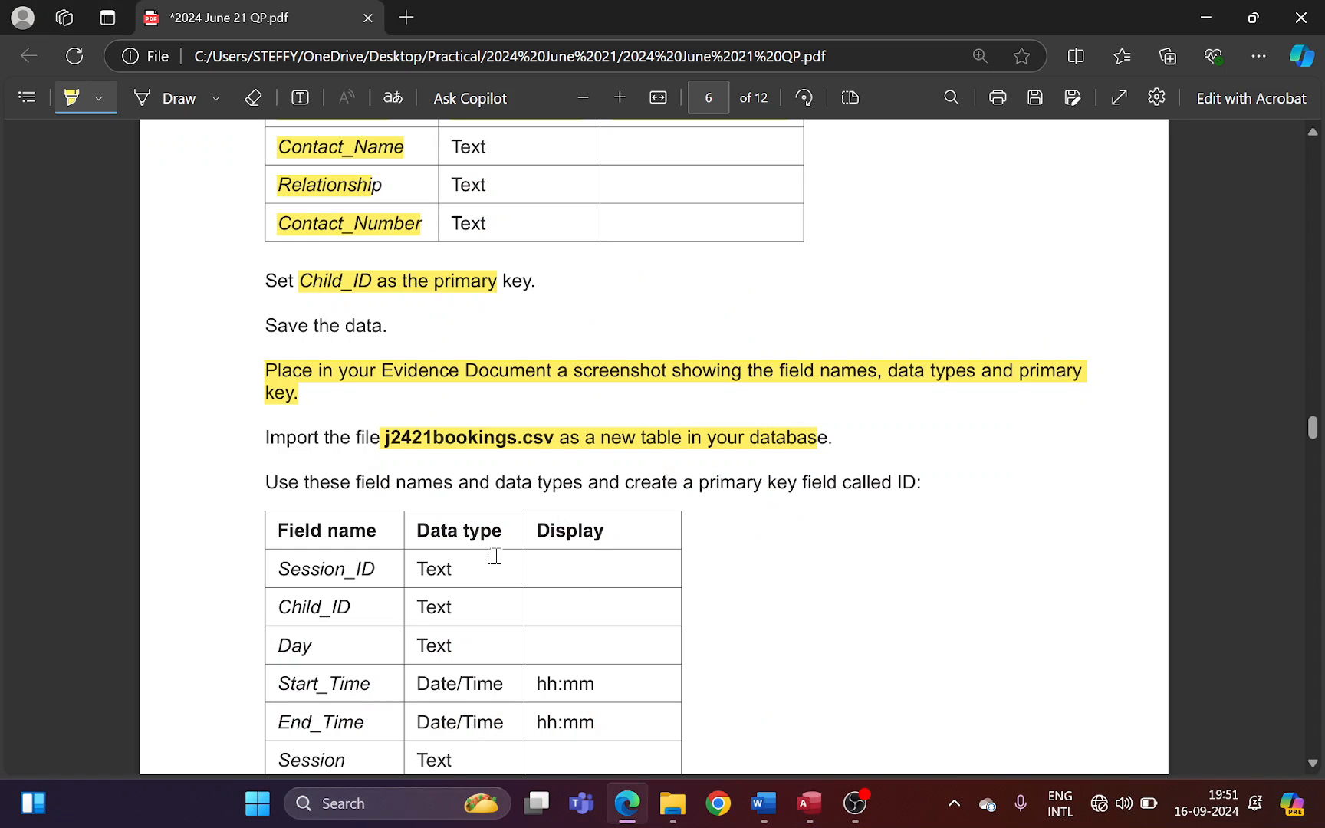
scroll(494, 556, "down", 3)
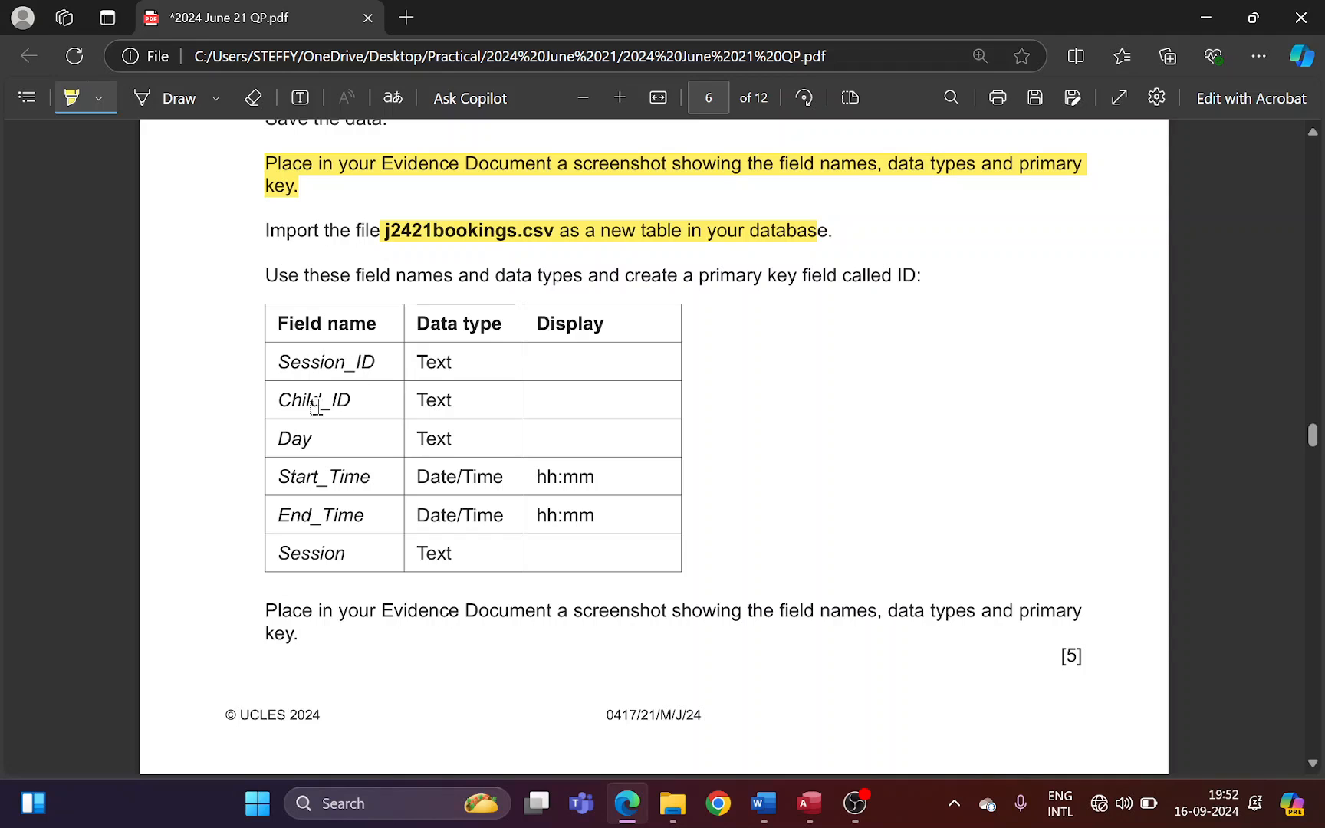
key("alt+Tab")
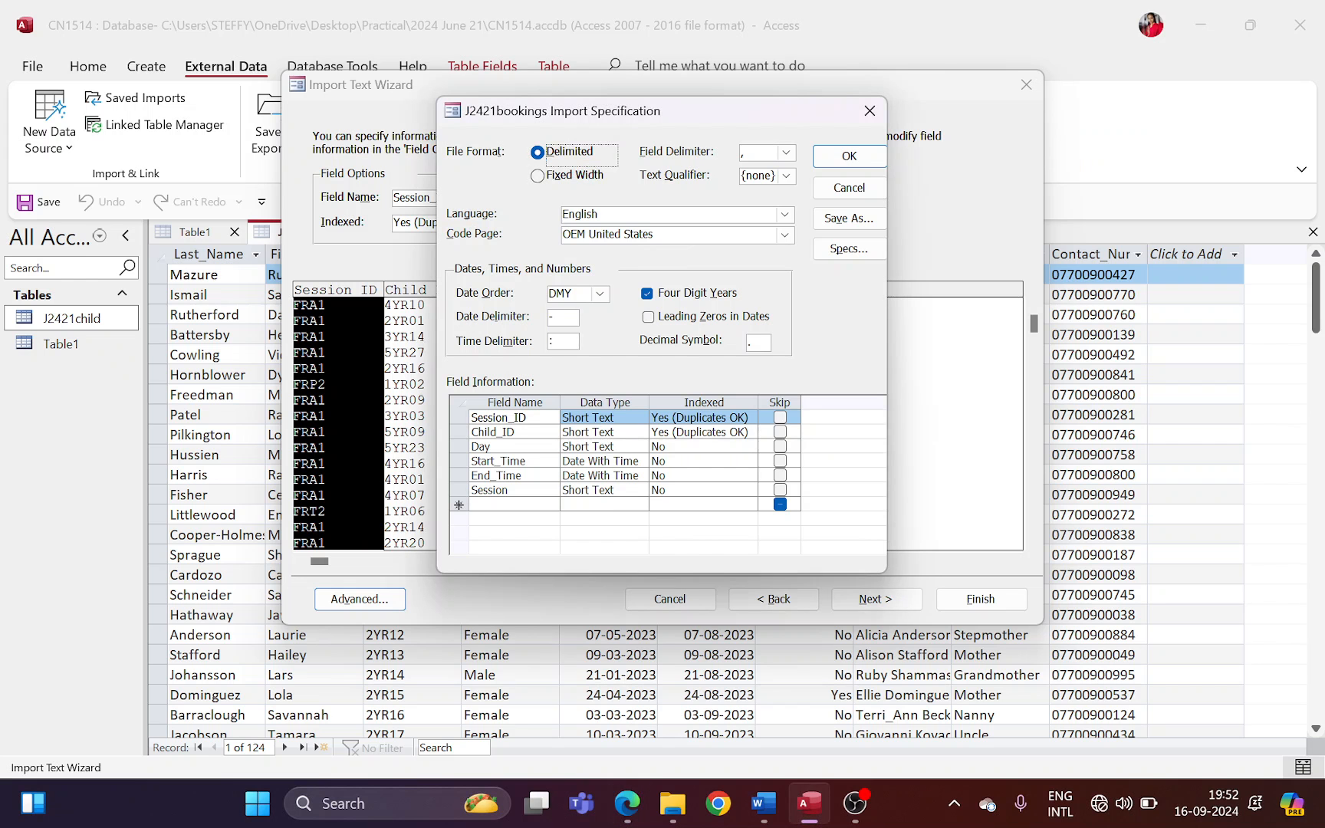
key("alt+Tab")
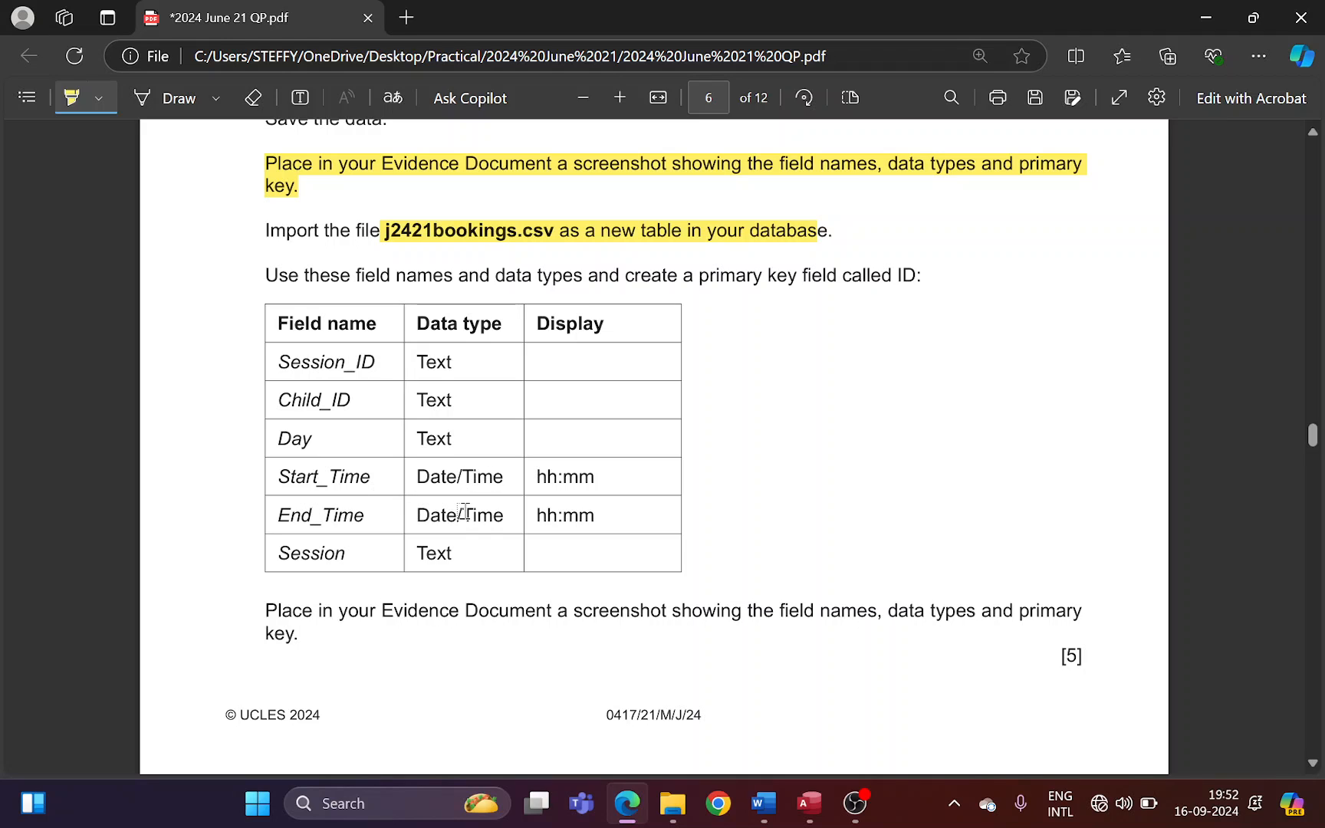
key("alt+Tab")
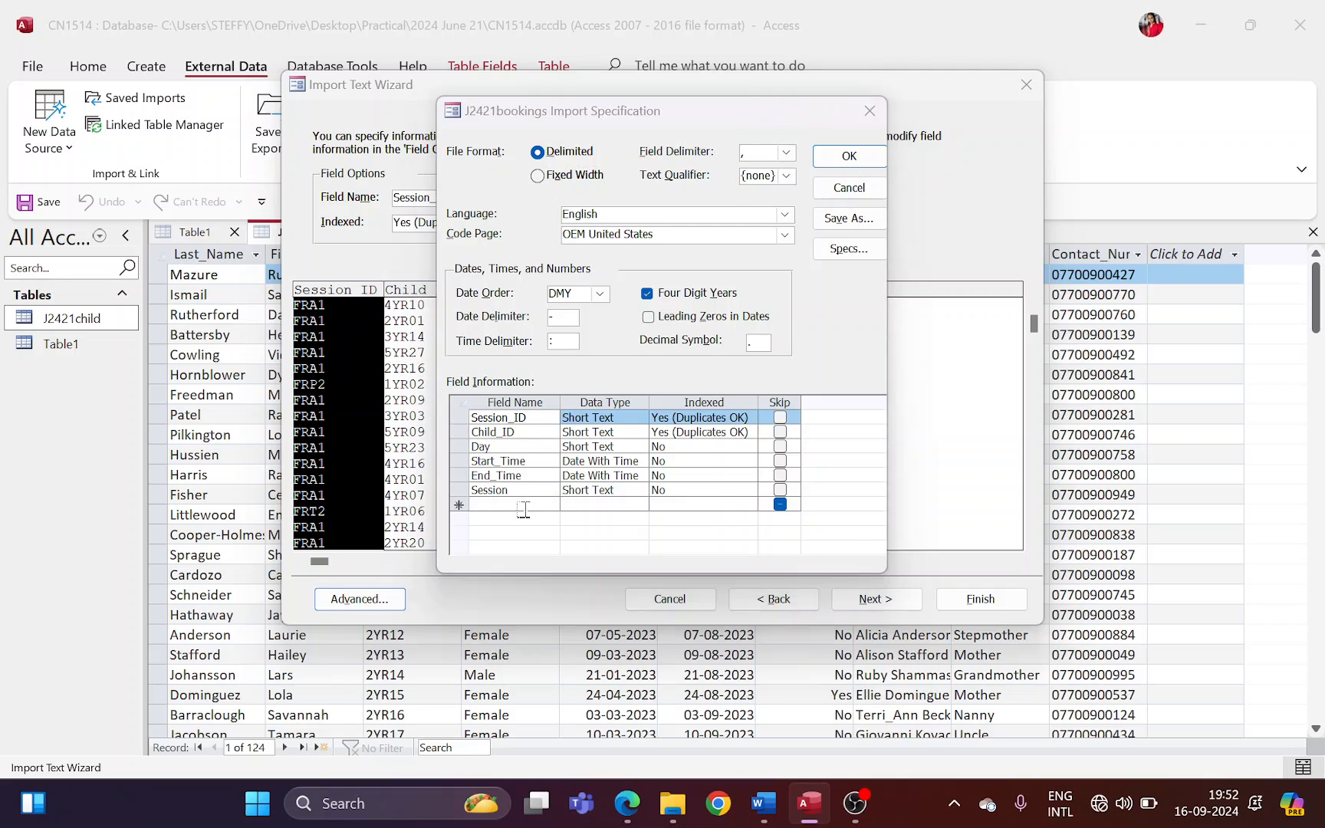
key("alt+Tab")
key("alt+Tab")
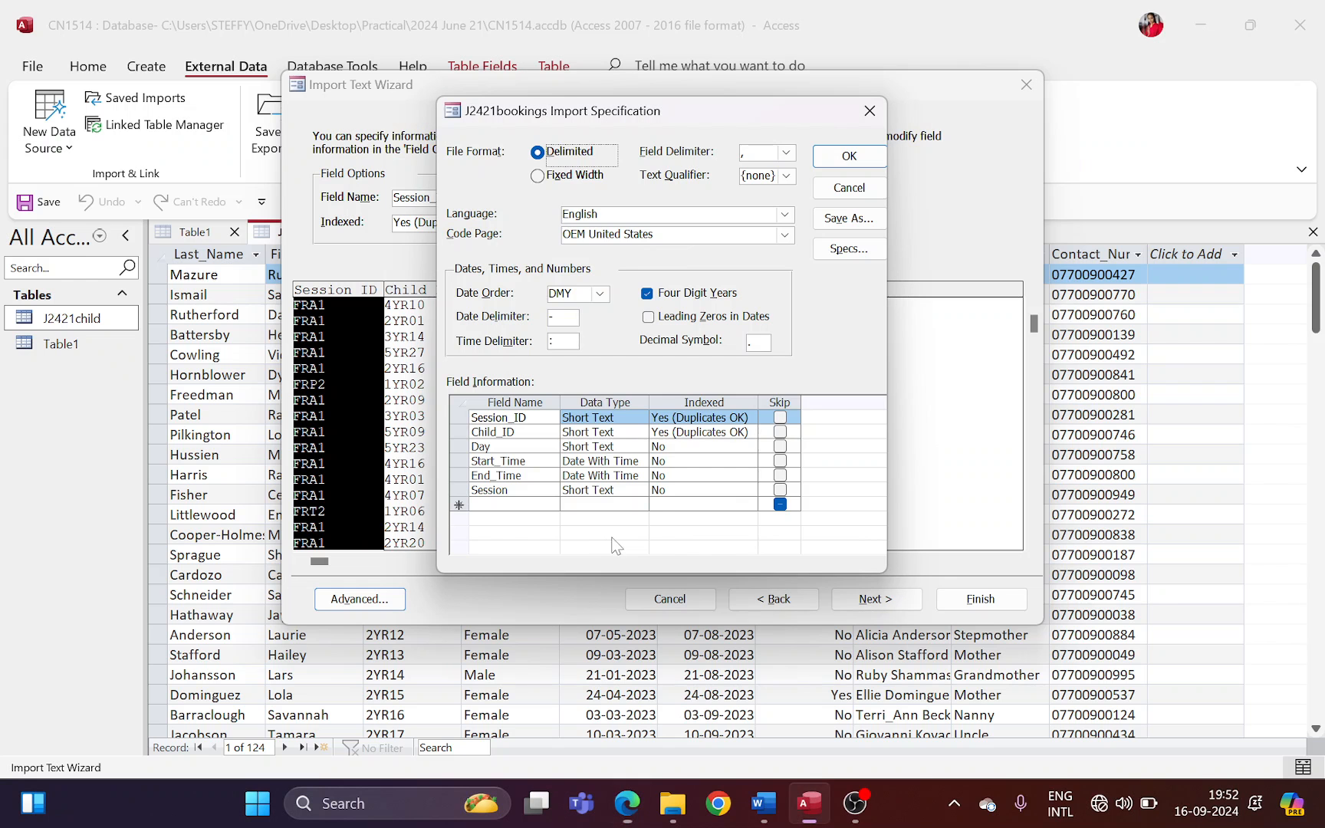
left_click(847, 157)
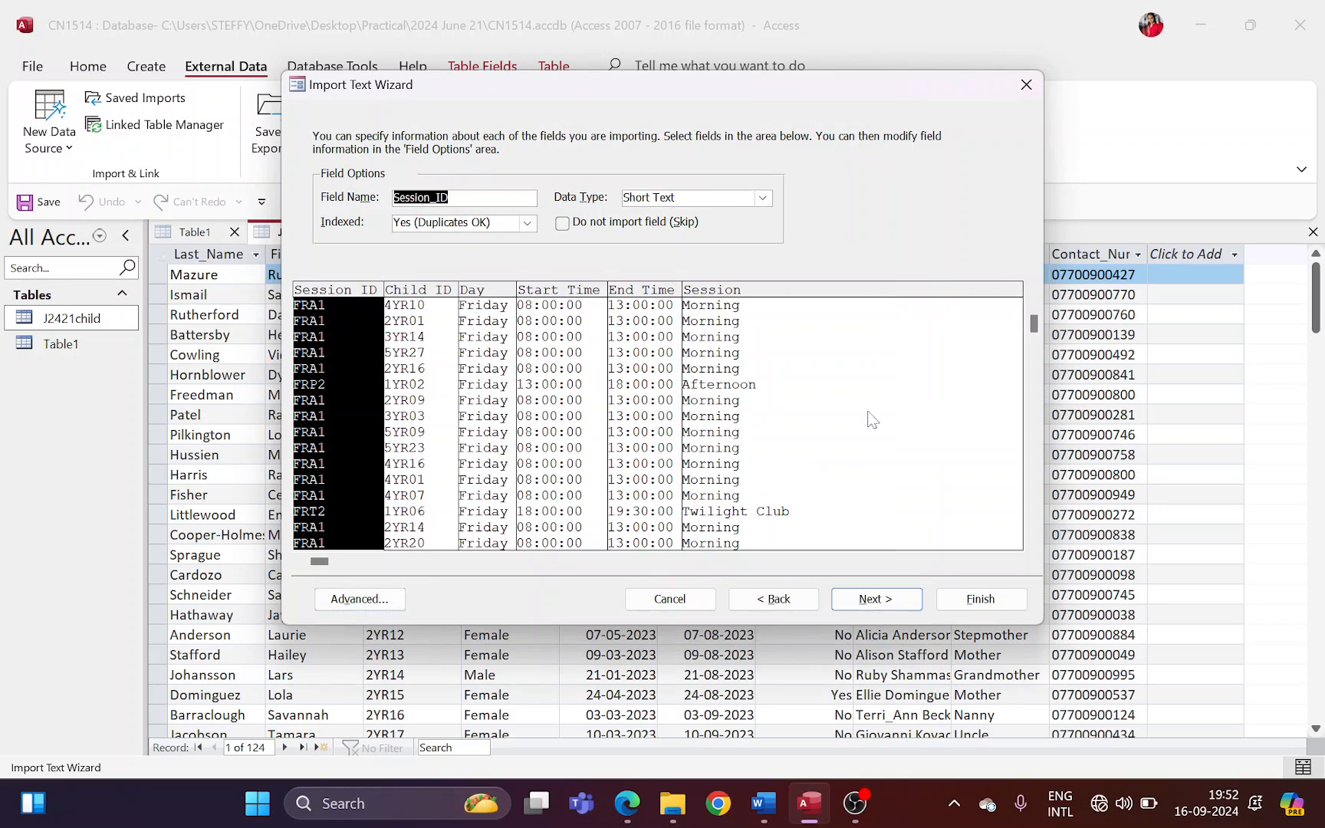
- Advance the import to the primary key options and highlight the question paper's instruction to create a primary key field called ID
left_click(863, 609)
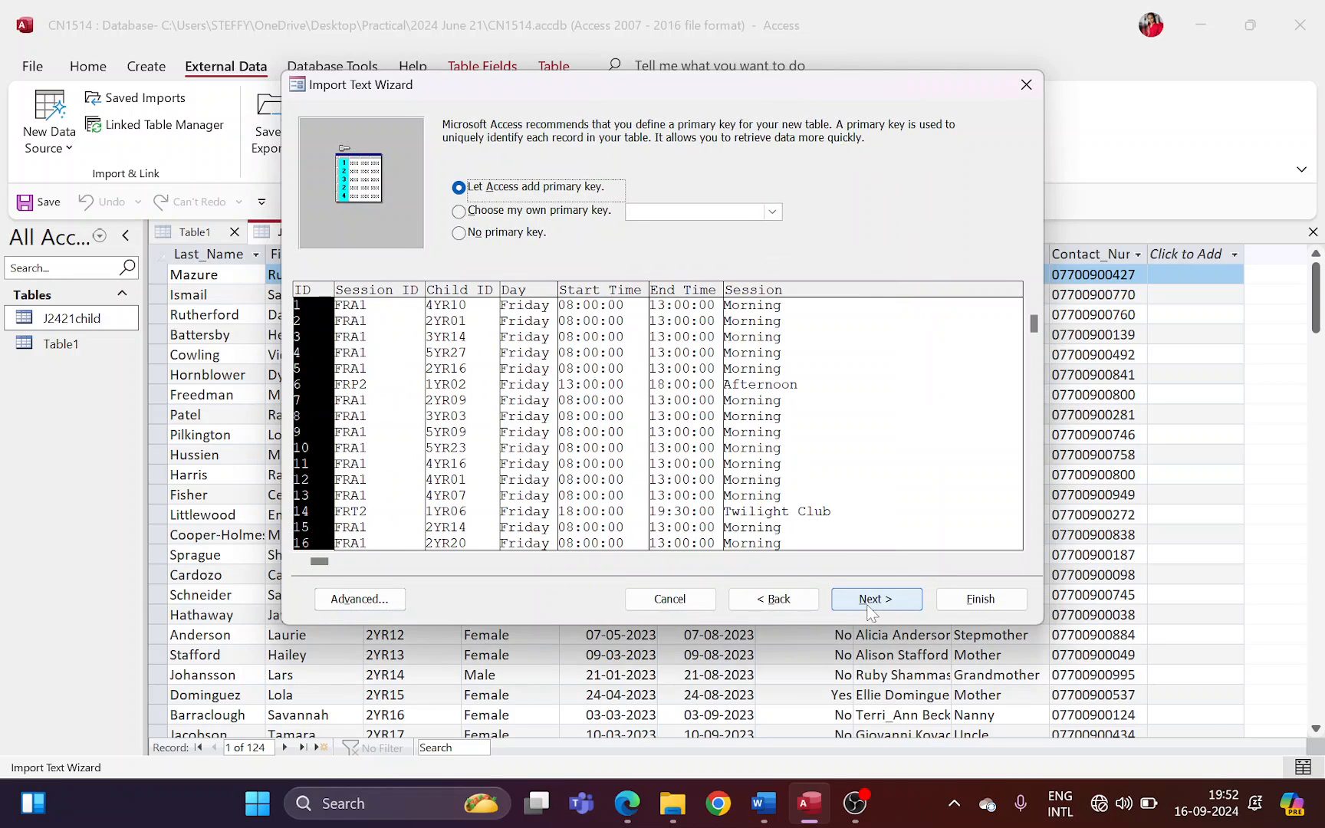
key("alt+Tab")
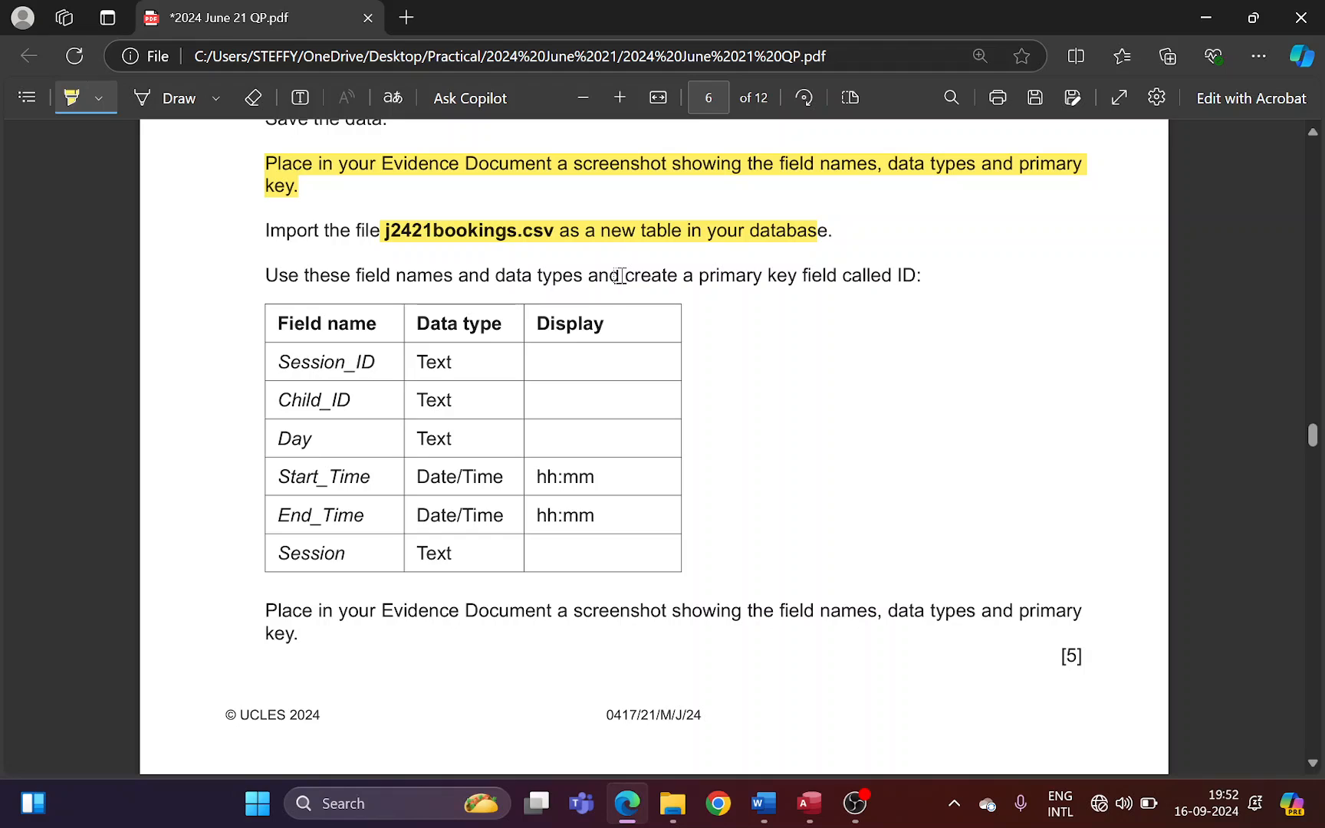
left_click_drag(626, 276, 908, 277)
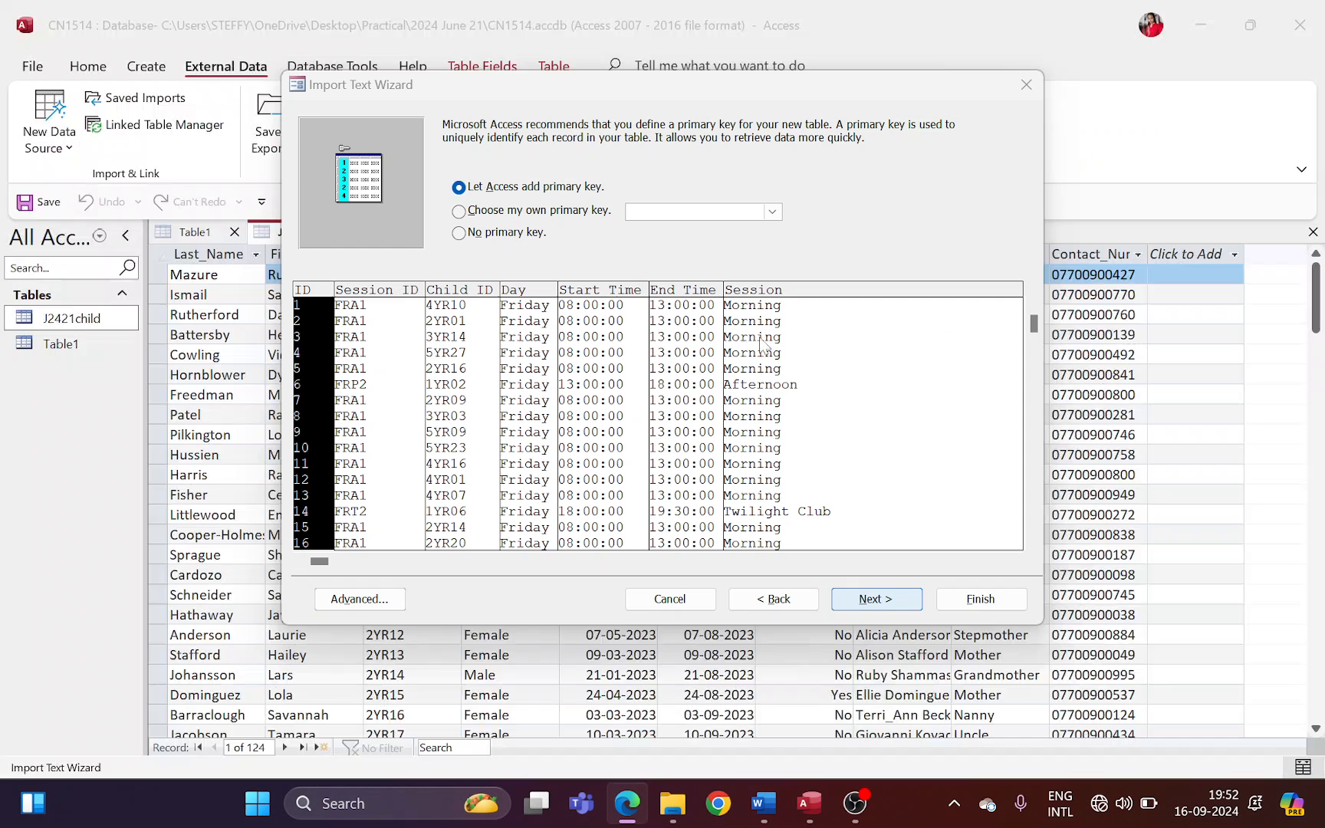
key("alt+Tab")
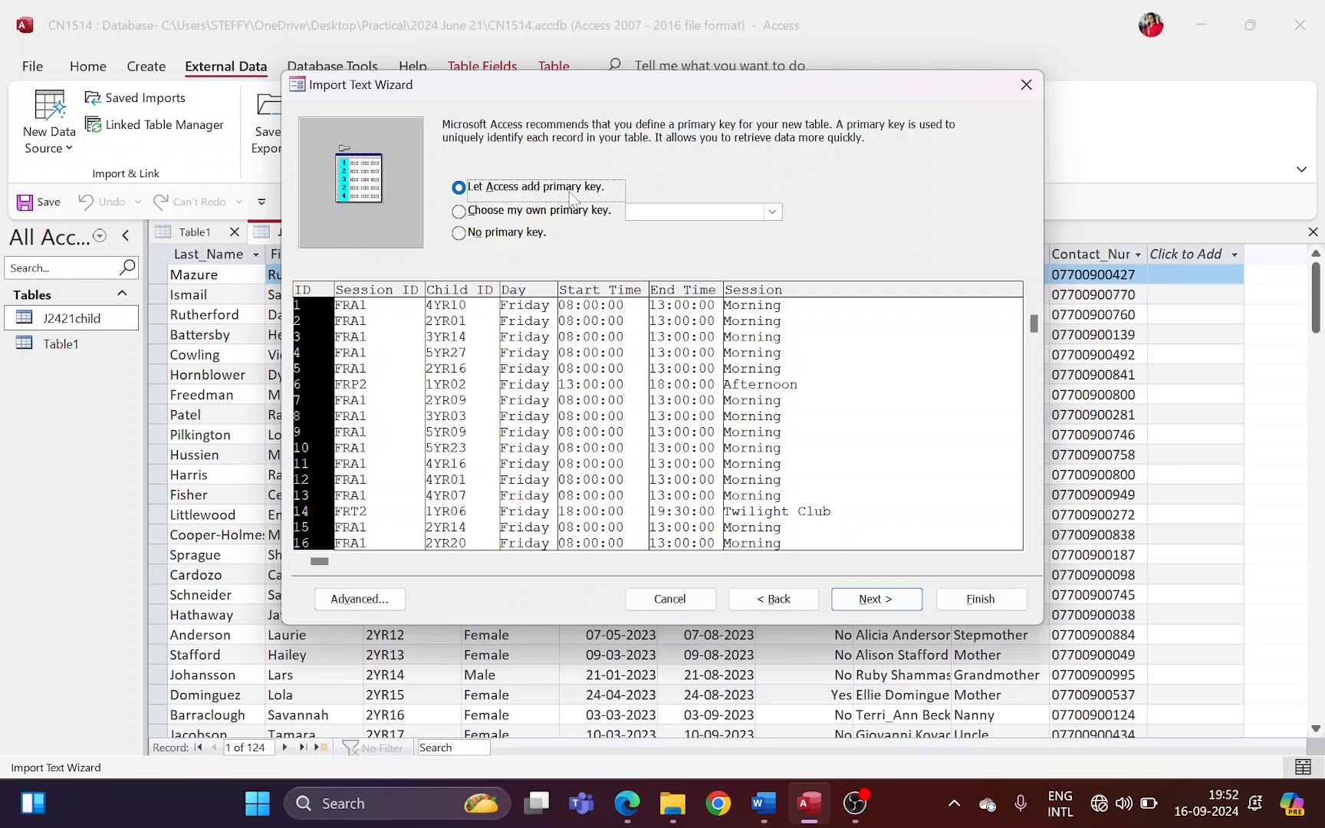
- Try the import without a primary key, then let Access add the primary key and continue to the table name
left_click(491, 236)
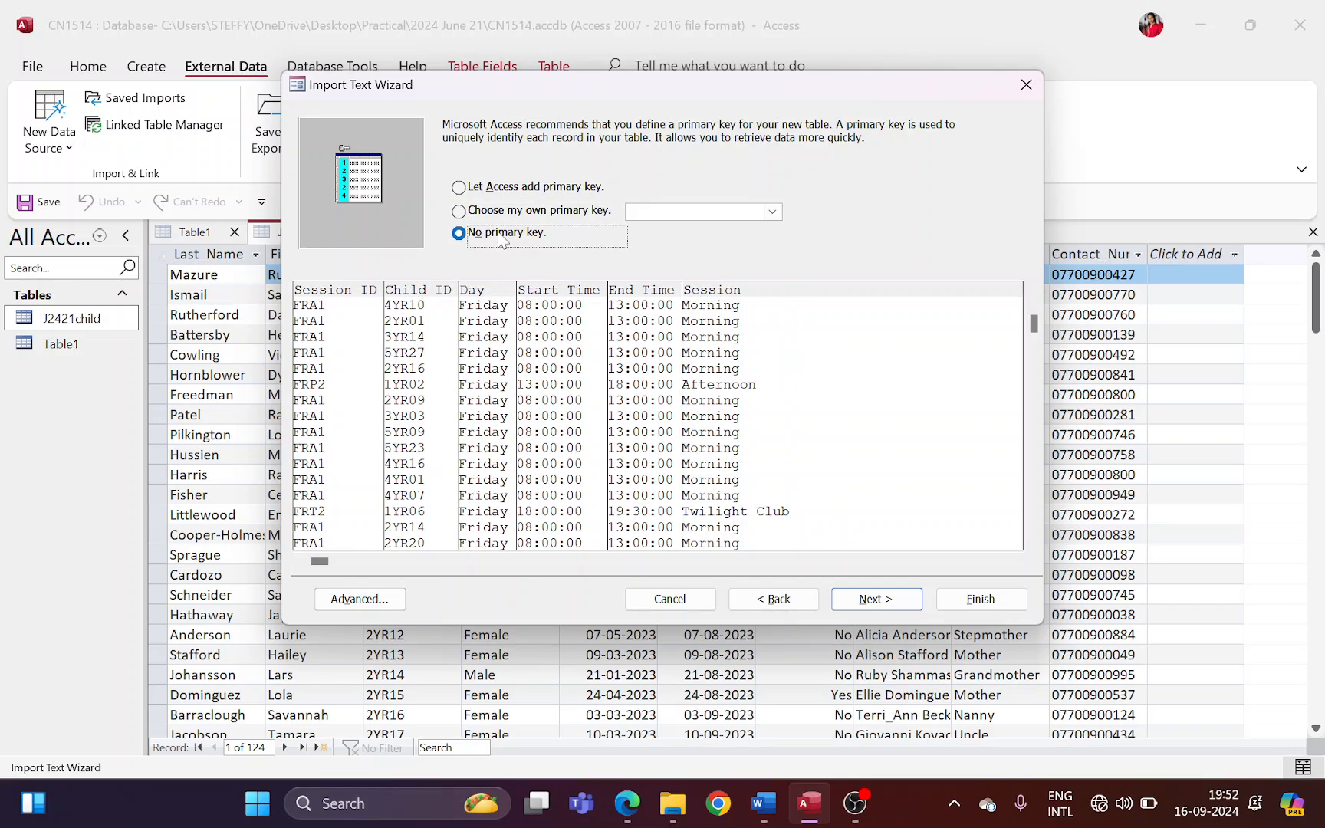
left_click(507, 190)
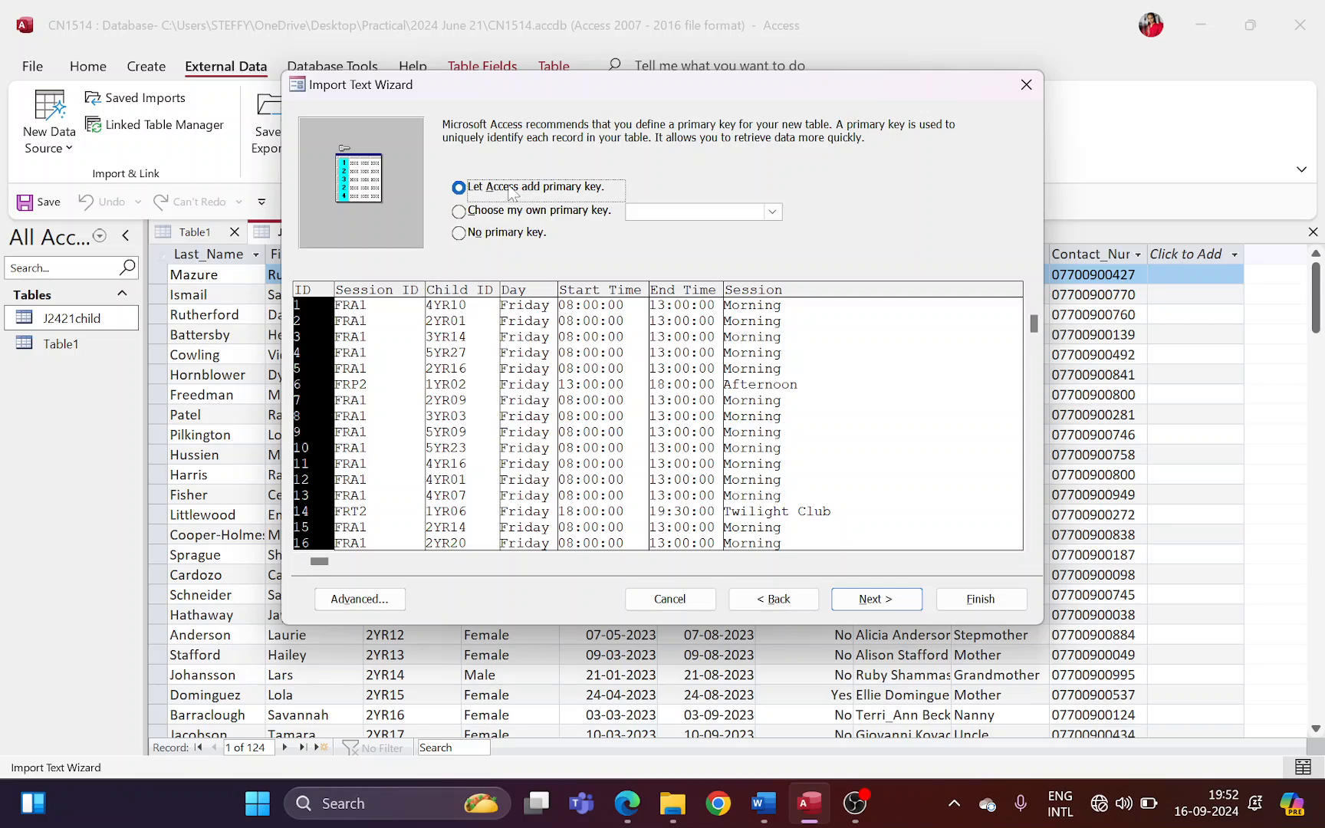
left_click(874, 604)
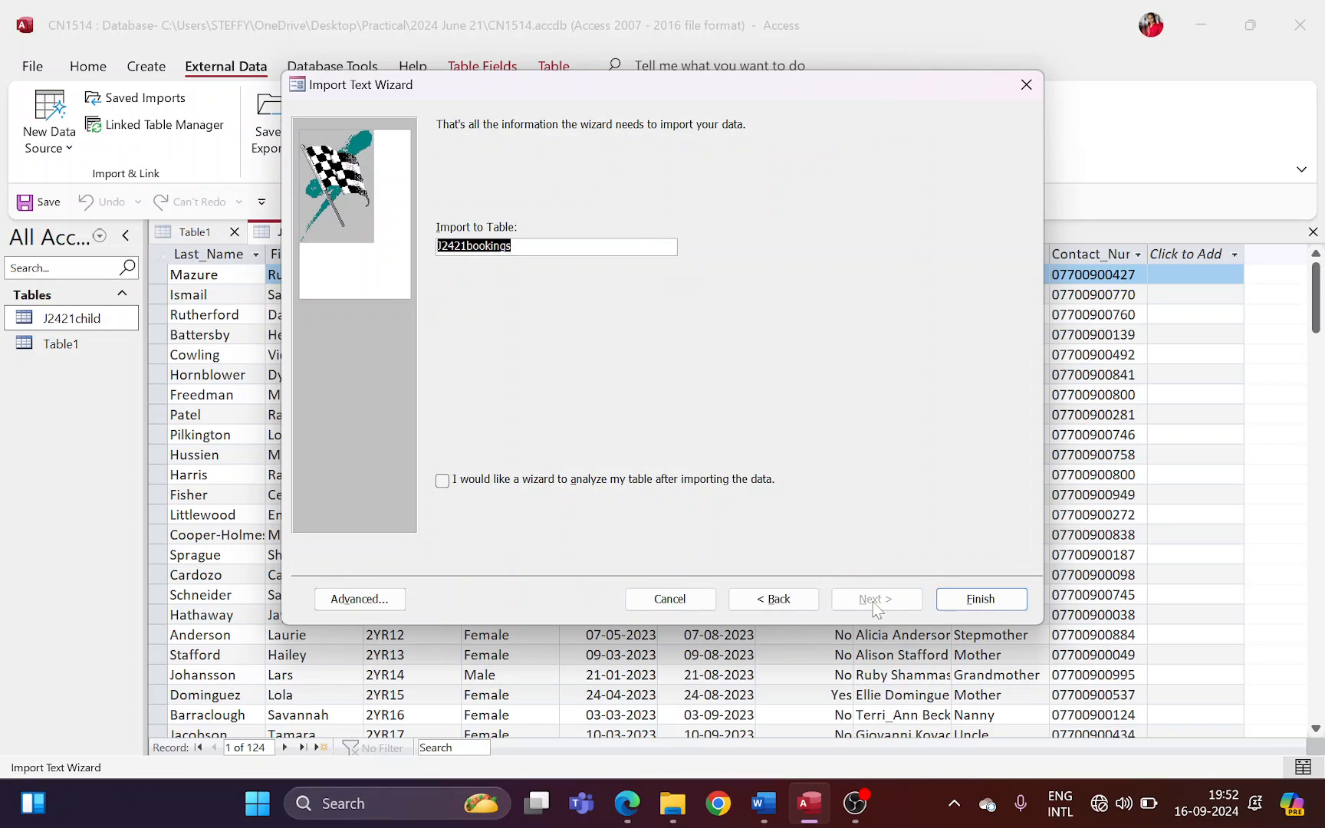
- Finish importing the data to table J2421bookings without saving the import steps, and open the new table
left_click(985, 604)
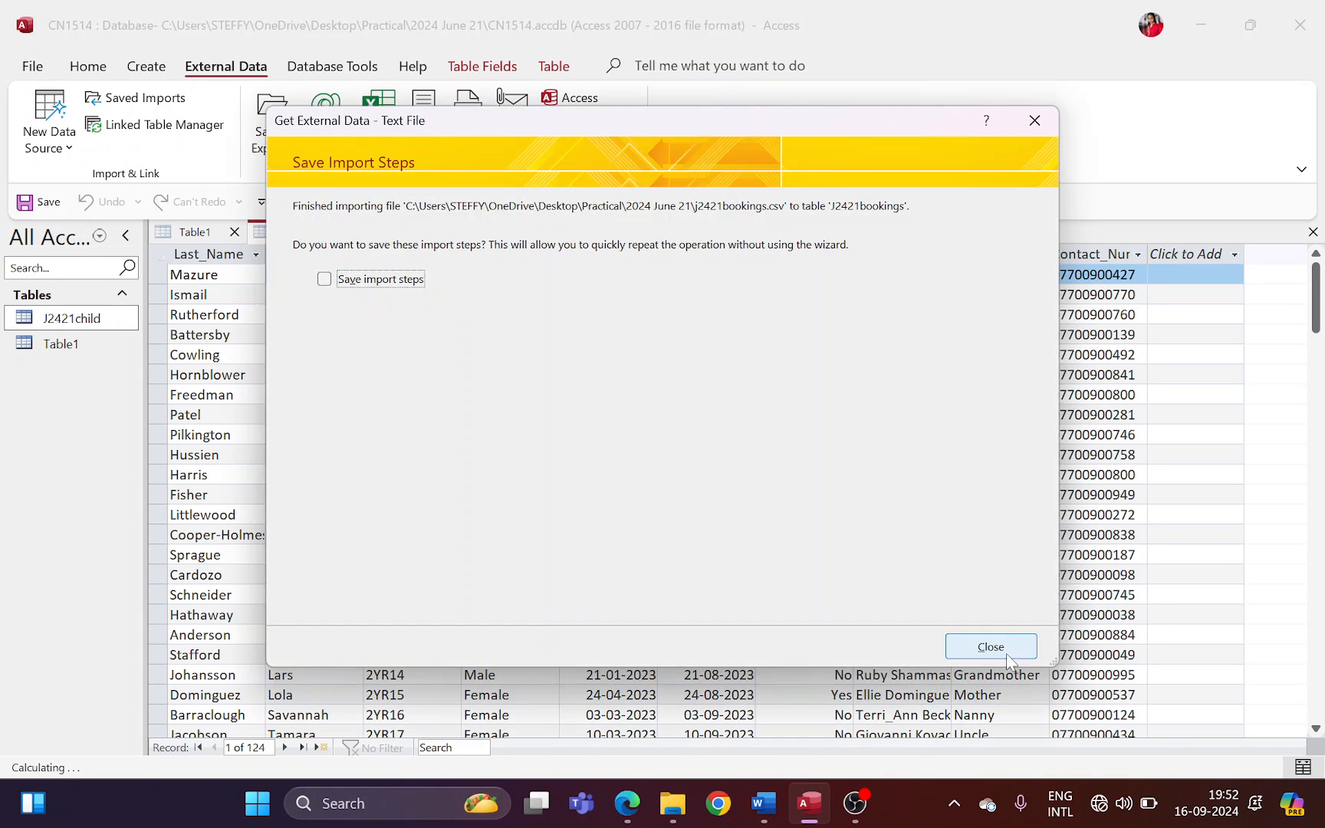
left_click(1005, 648)
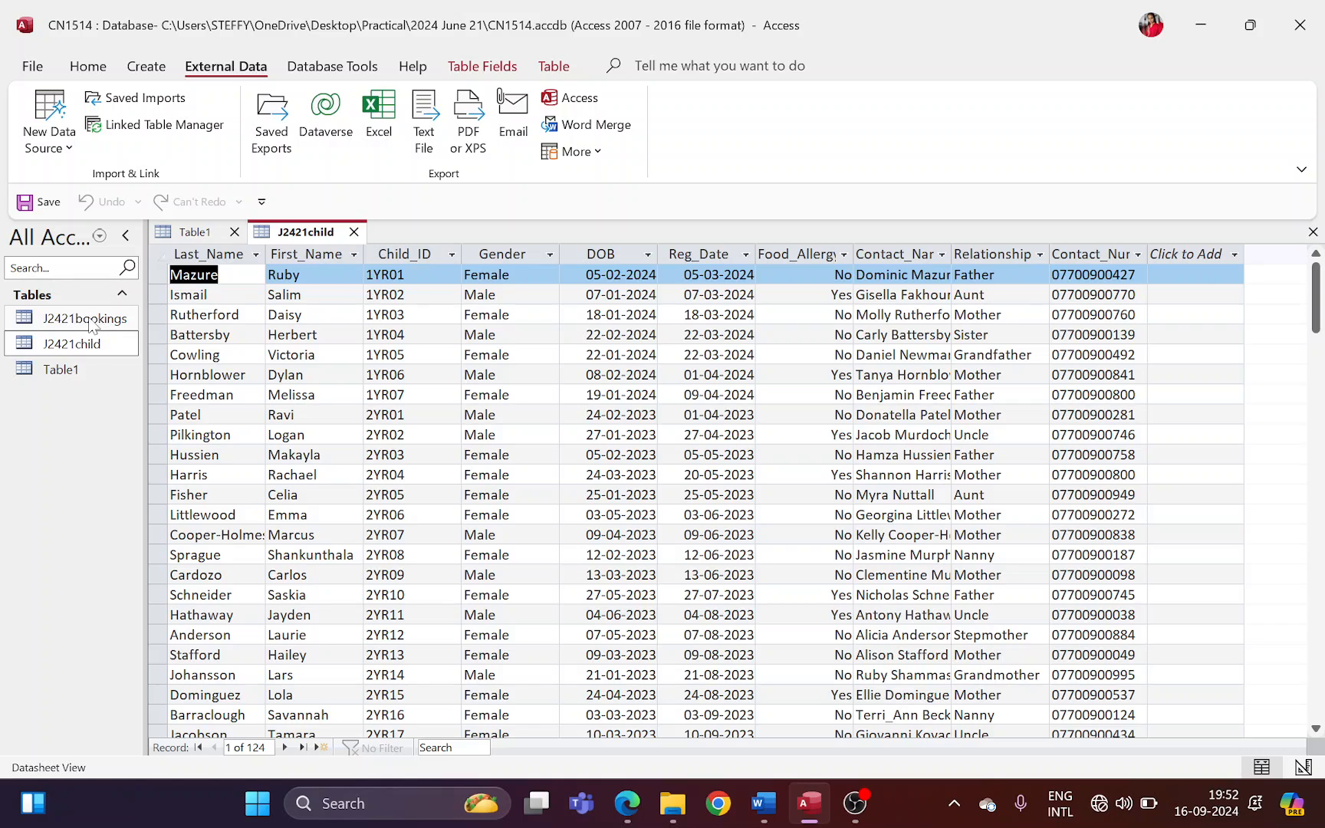
left_click(79, 326)
double_click(96, 322)
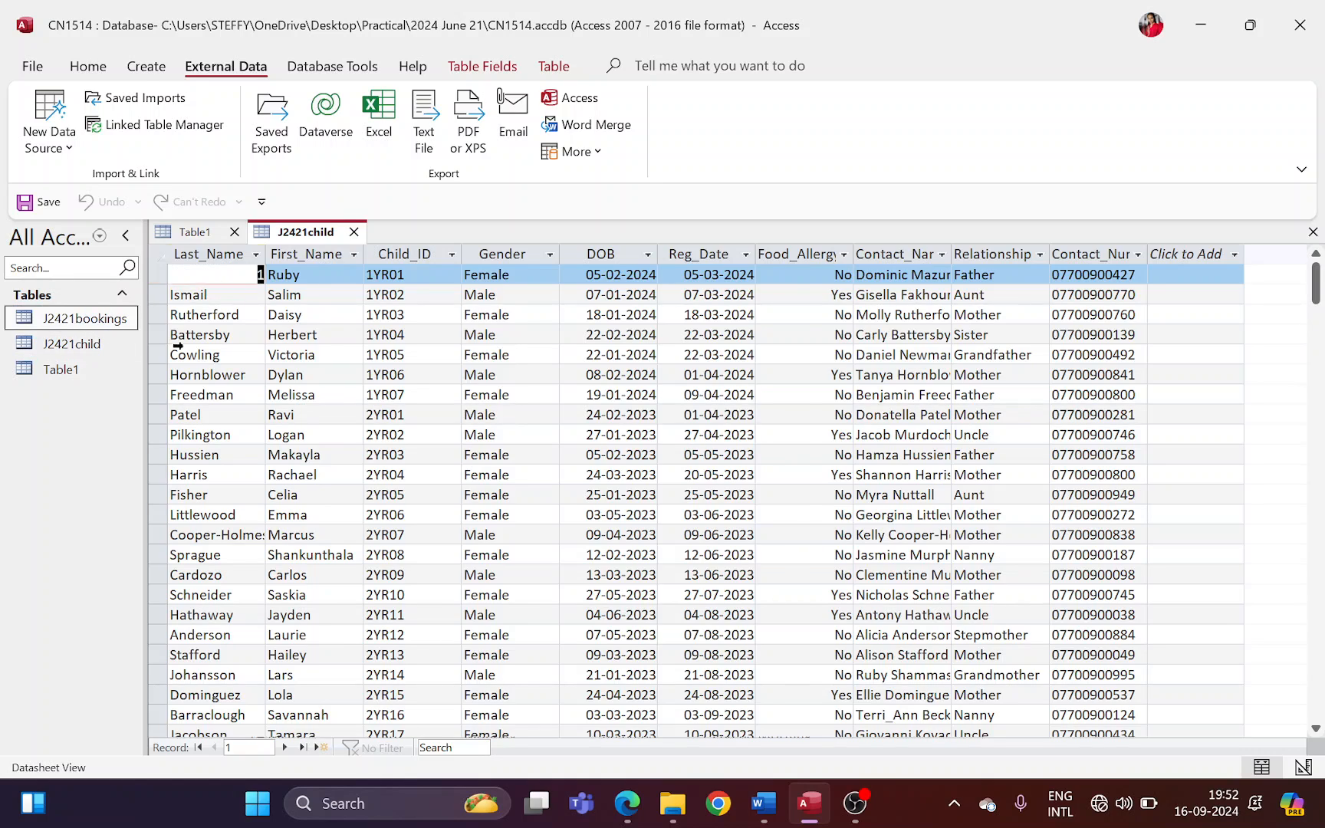
- Check the display formats required for the bookings table in the question paper, and switch table J2421bookings to Design View
key("alt+Tab")
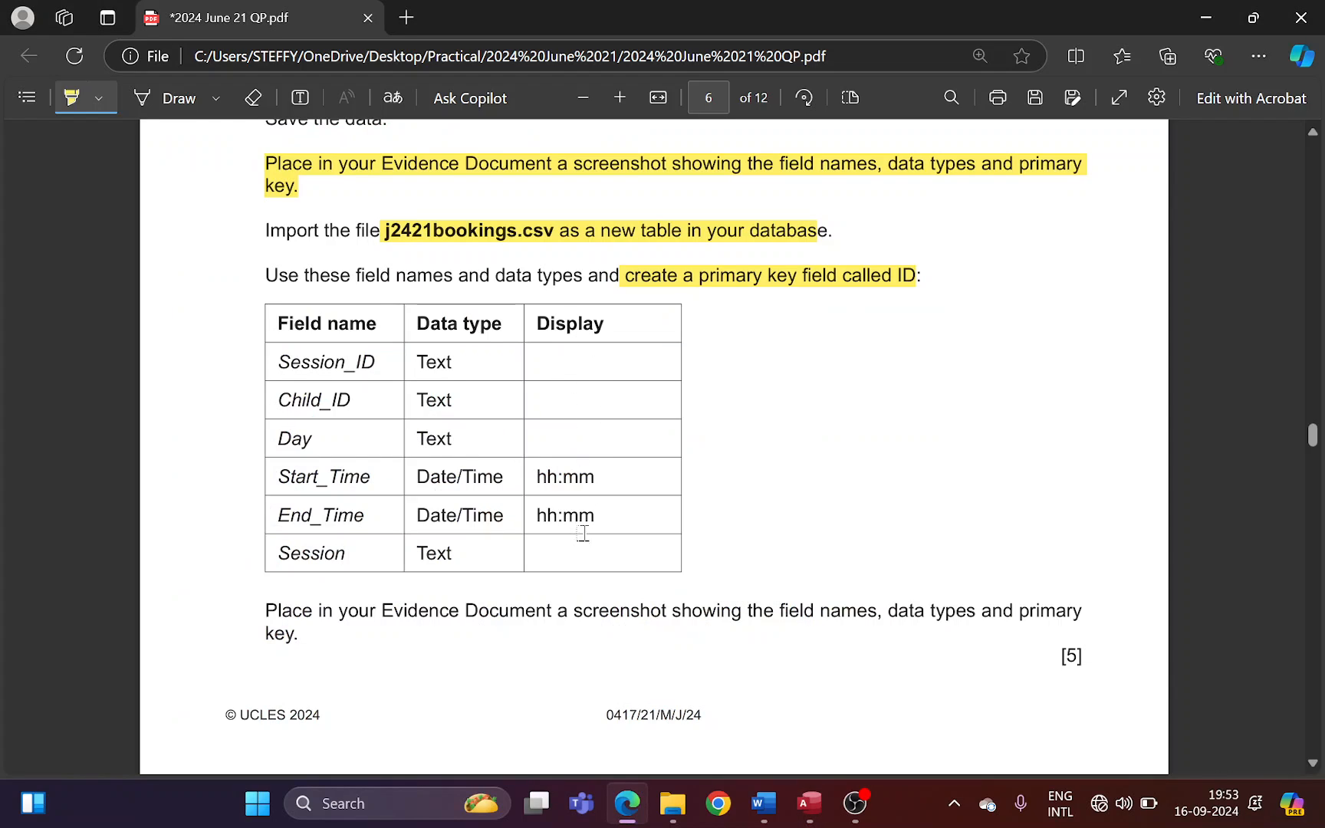
key("alt+Tab")
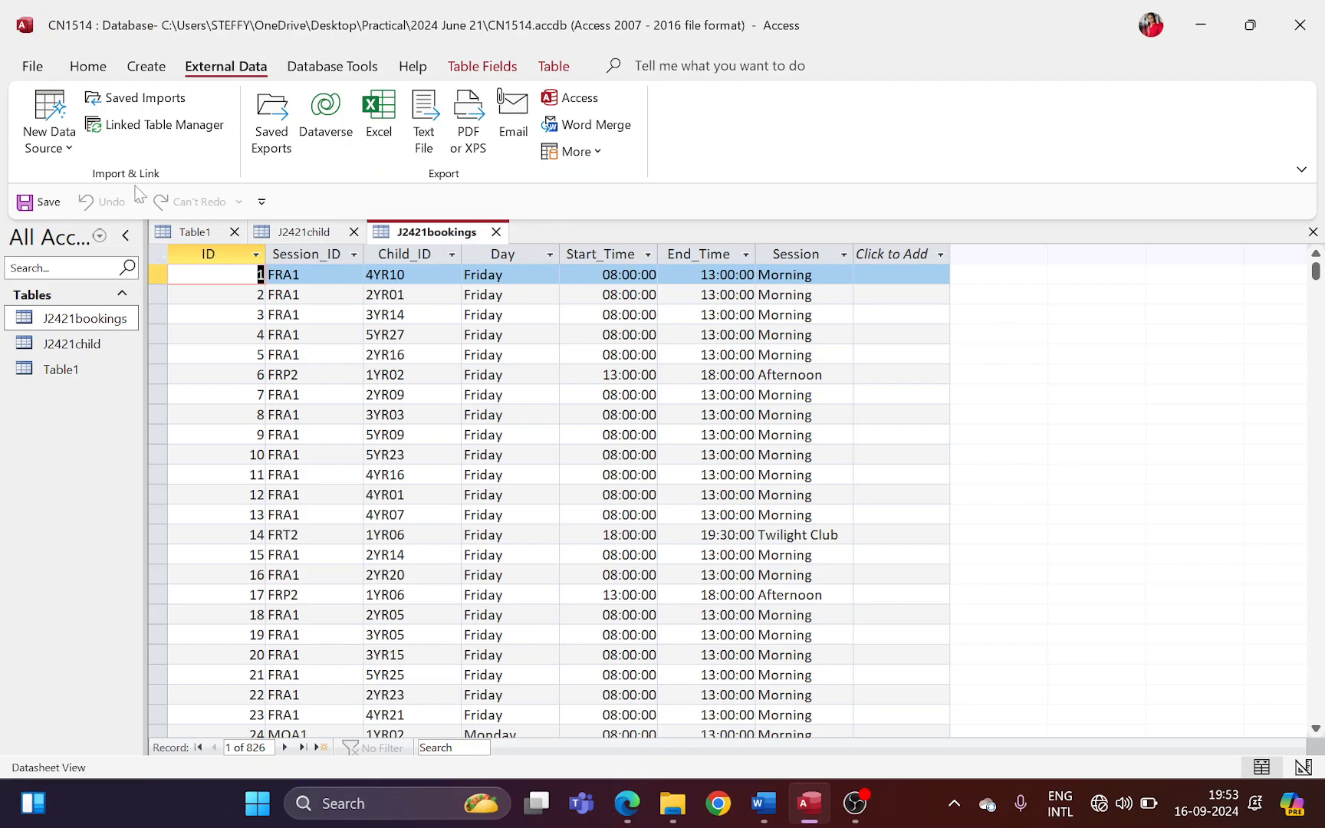
left_click(89, 68)
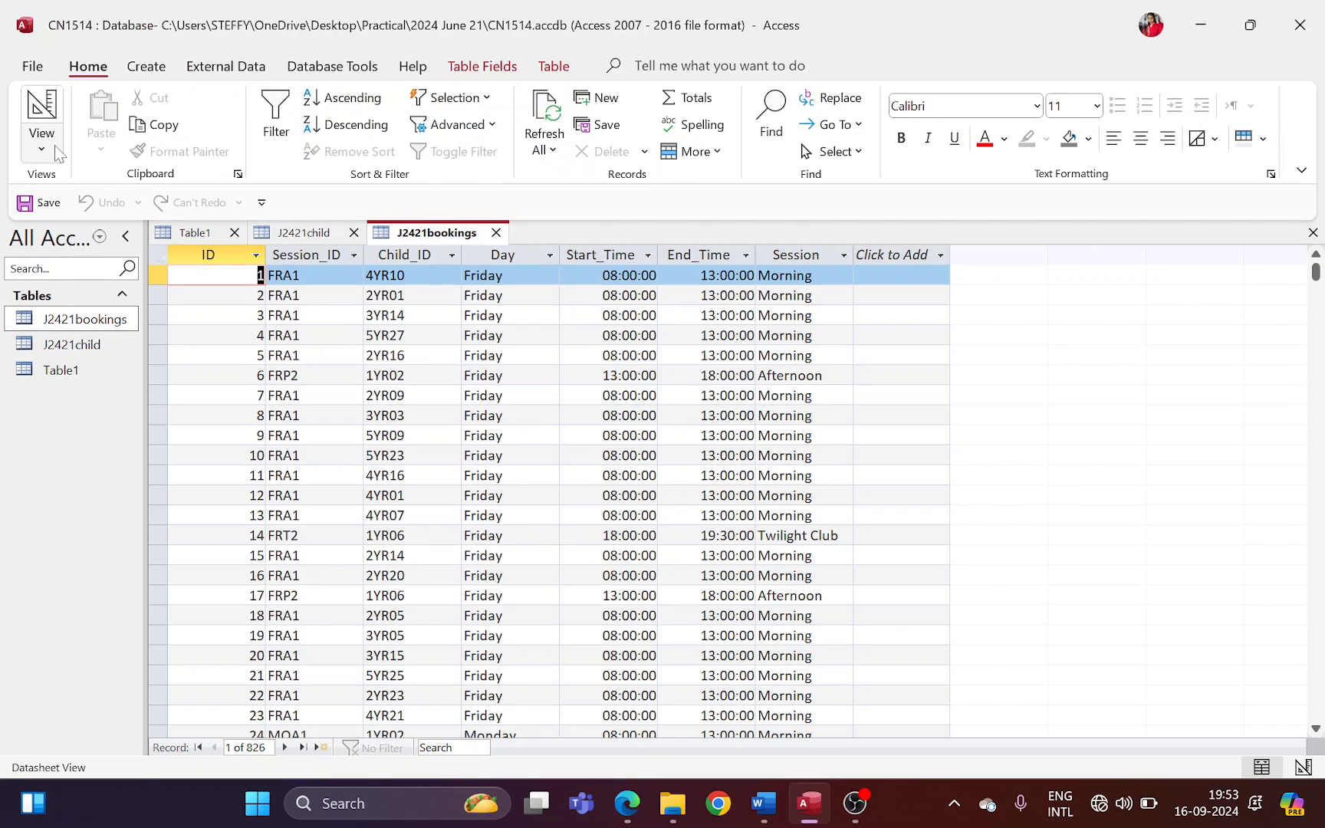
left_click(42, 146)
left_click(85, 231)
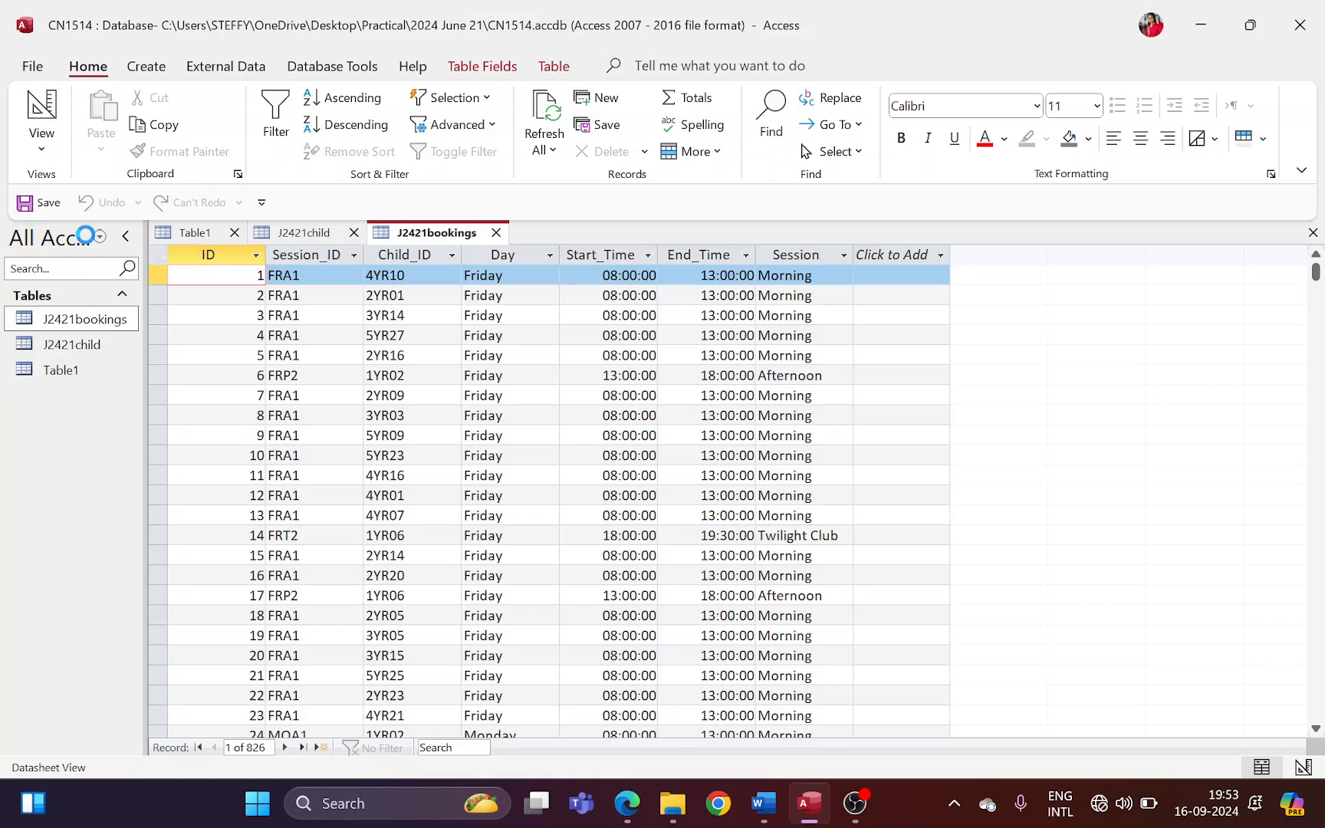
- In the question paper's bookings field table, highlight Start_Time and its hh:mm display format
key("alt+Tab")
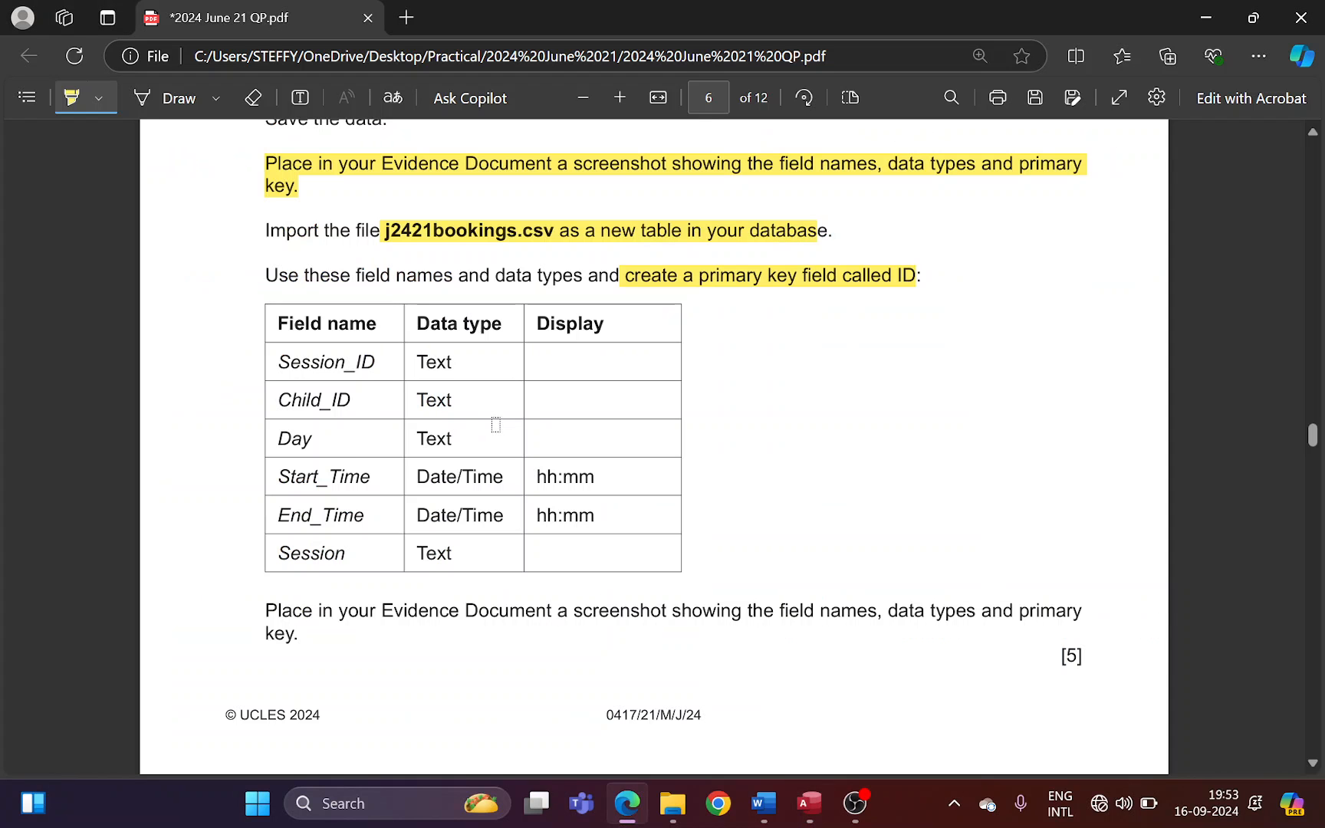
scroll(584, 487, "down", 1)
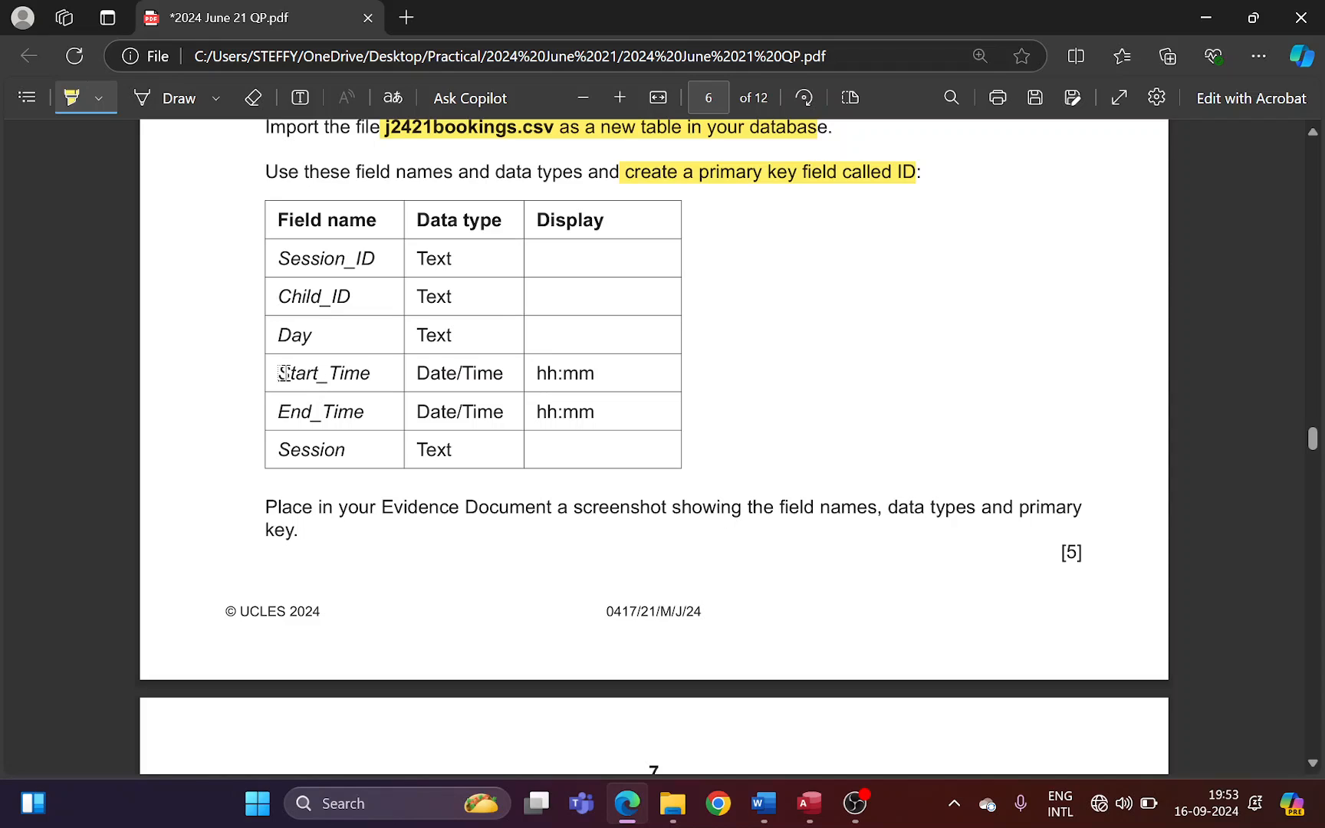
mouse_move(284, 373)
left_mouse_down()
mouse_move(421, 373)
mouse_move(370, 374)
left_mouse_up()
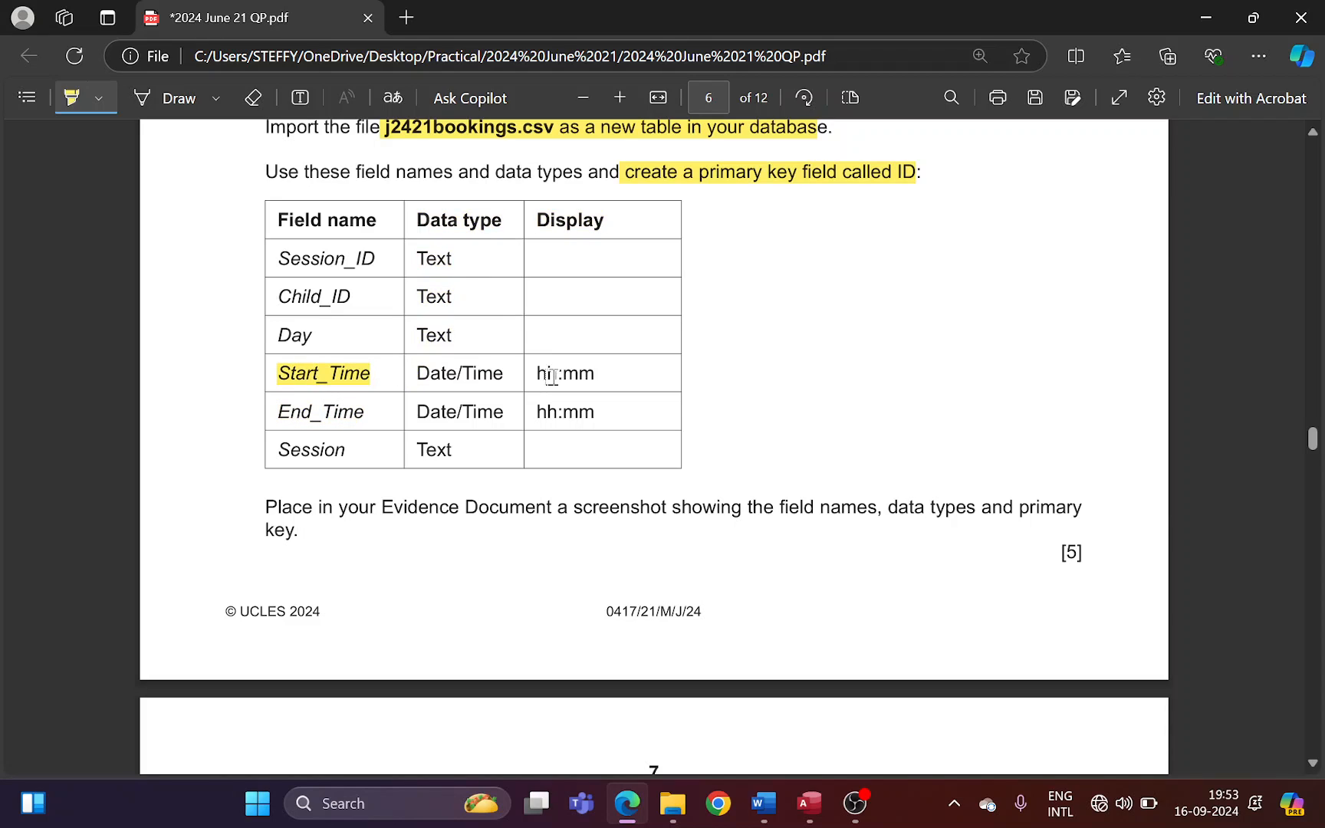
left_click_drag(527, 373, 584, 372)
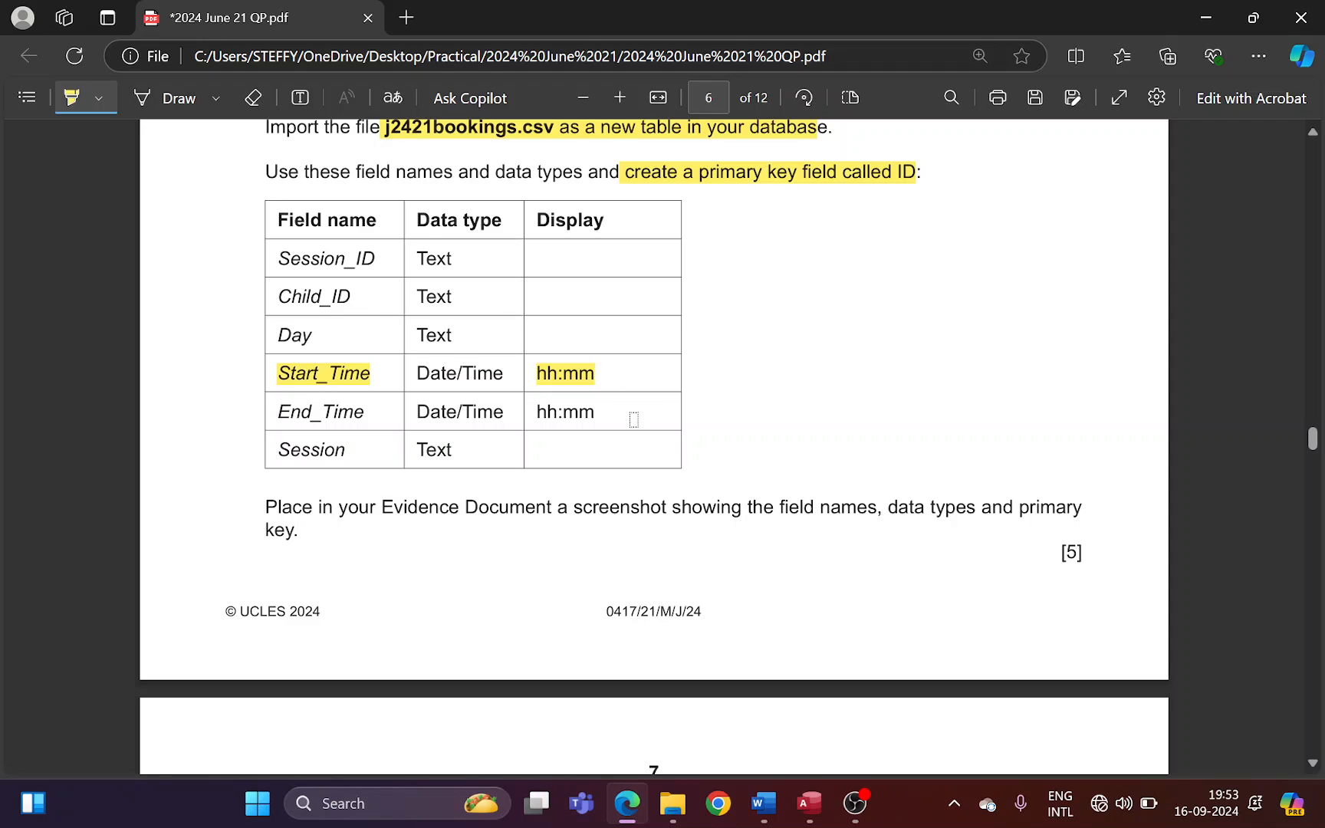
- In Access, set the Format property of the Start_Time field in J2421bookings to Short Time
key("alt+Tab")
left_click(445, 351)
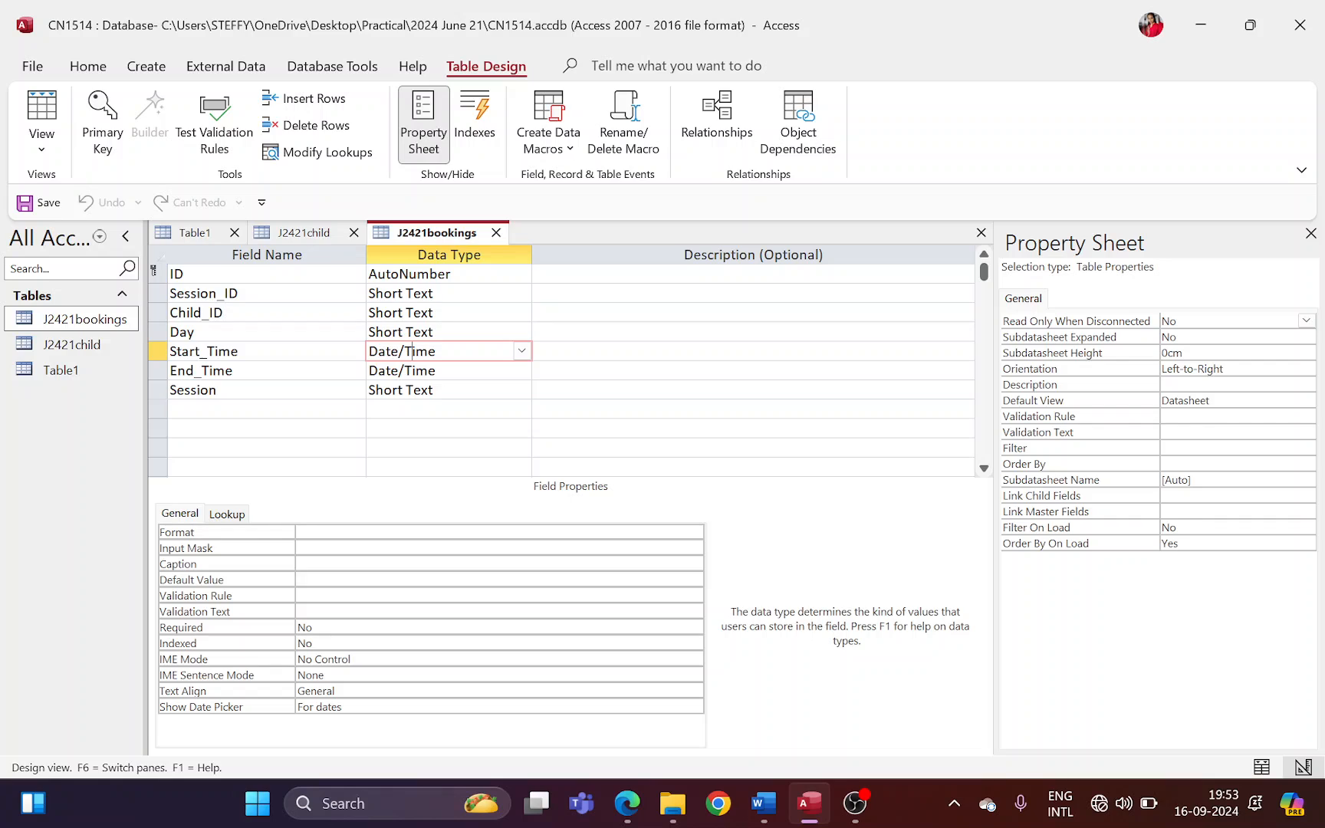
left_click(694, 532)
left_click(694, 532)
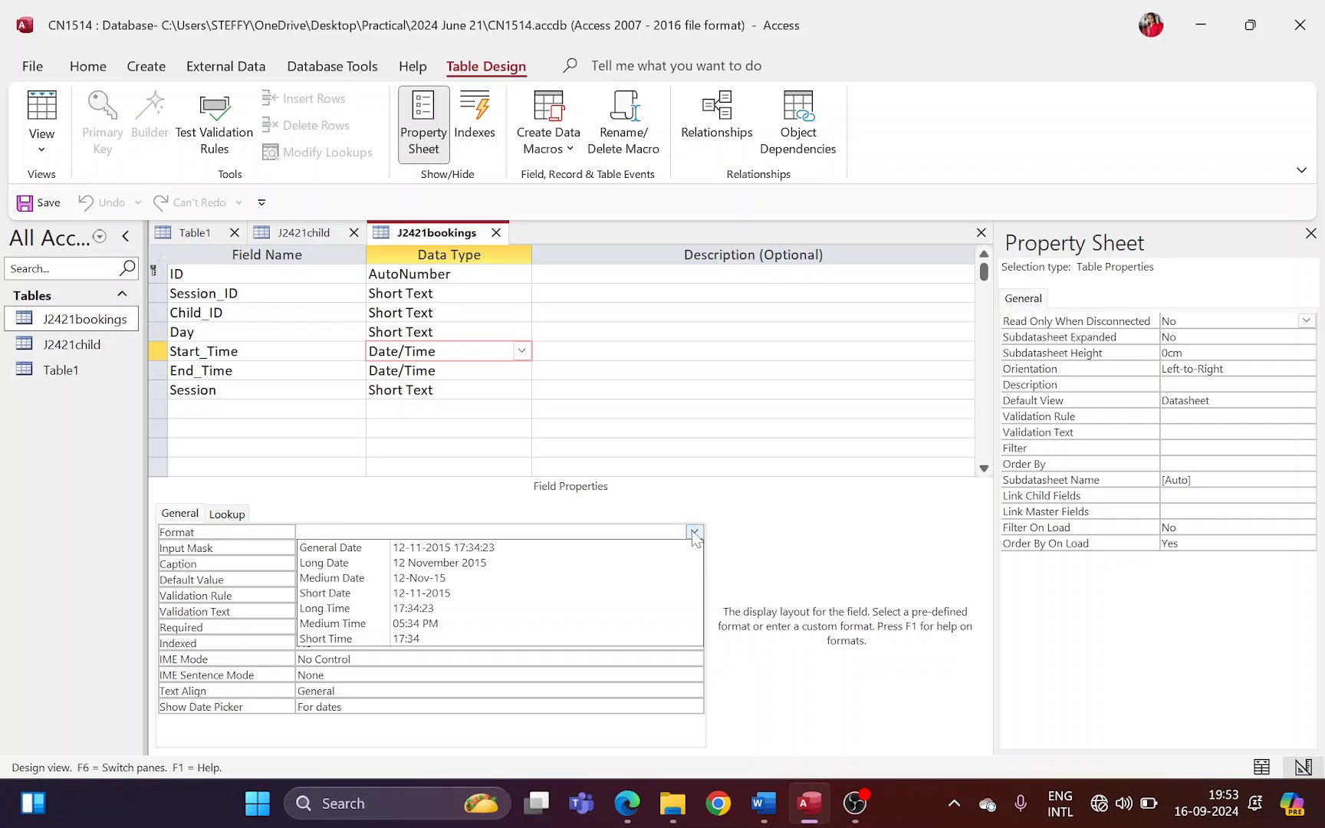
left_click(467, 641)
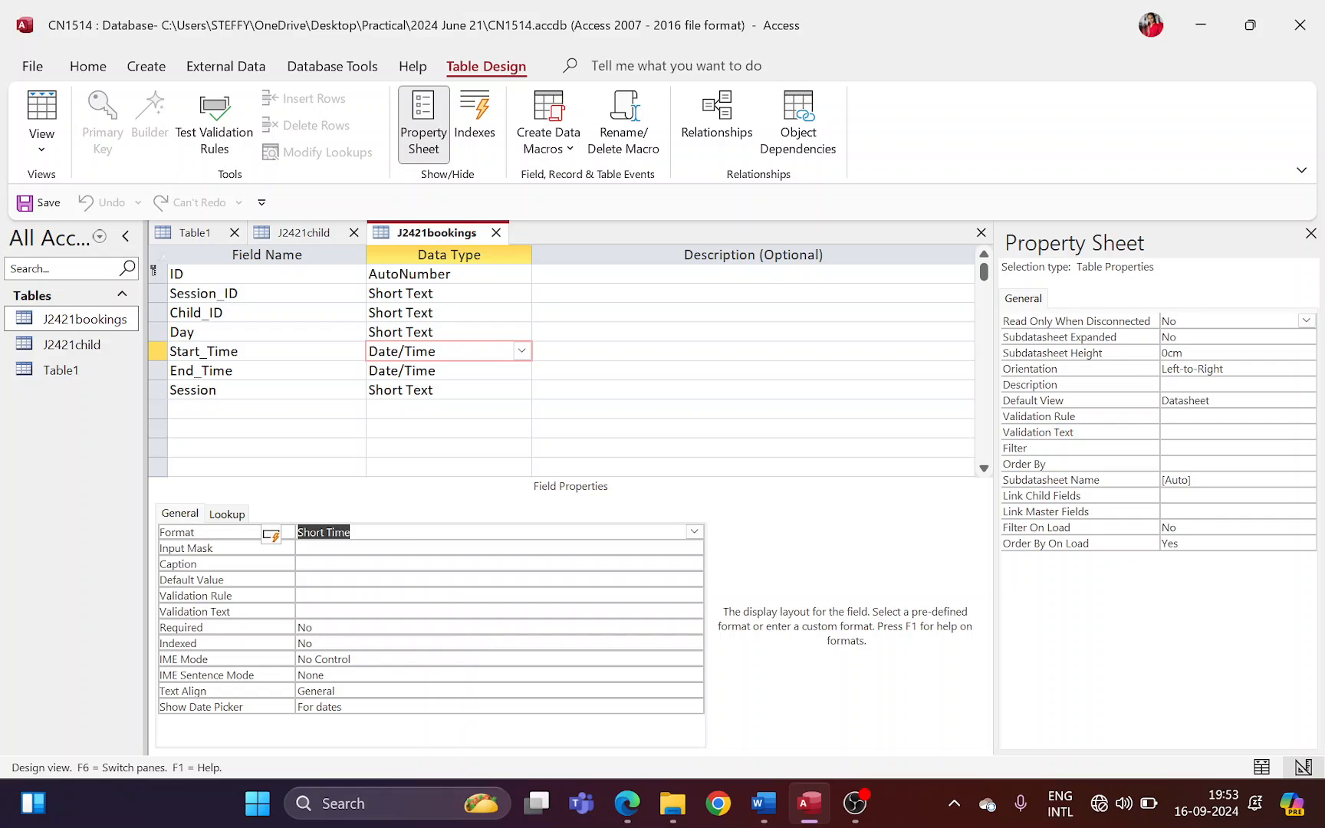
left_click(696, 534)
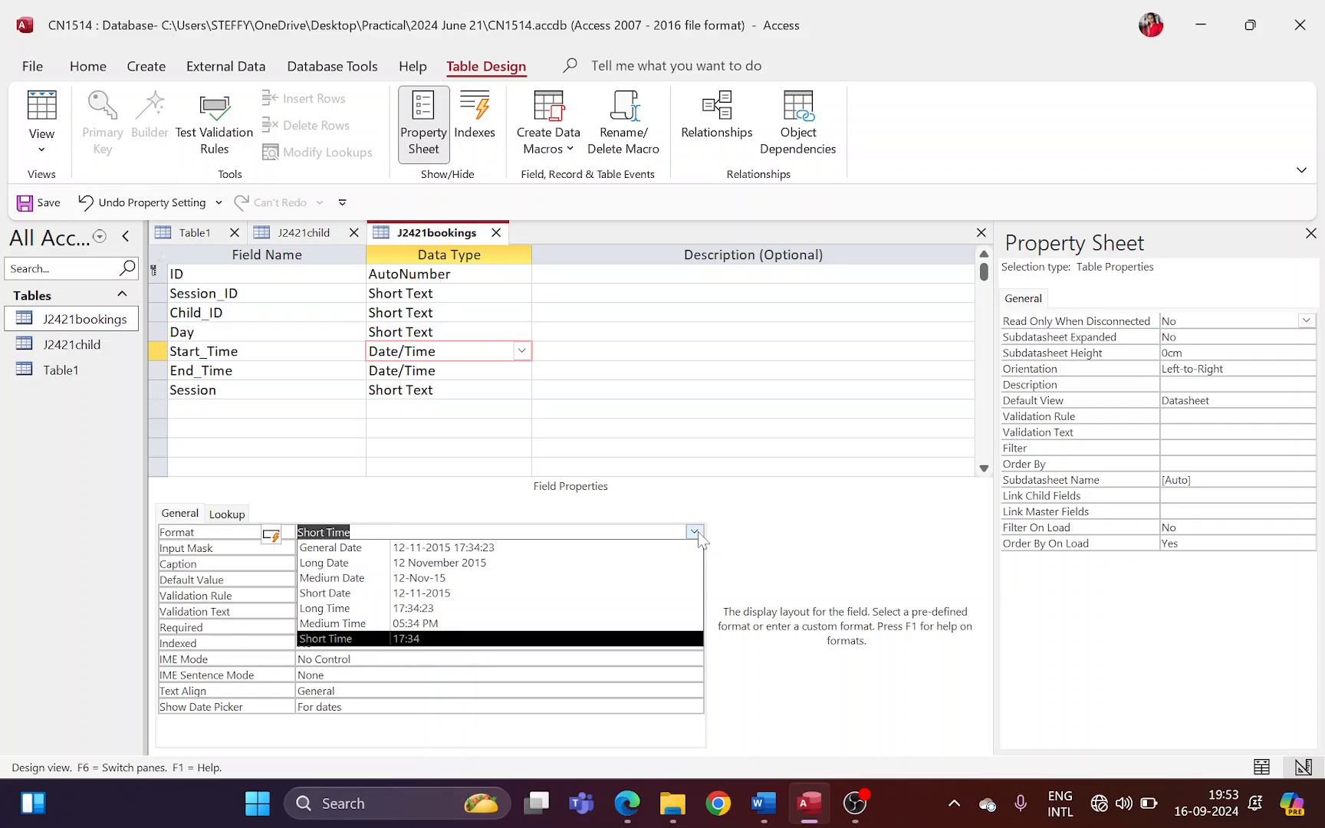
left_click(436, 640)
- Highlight End_Time and its hh:mm display format in the question paper's bookings field table
key("alt+Tab")
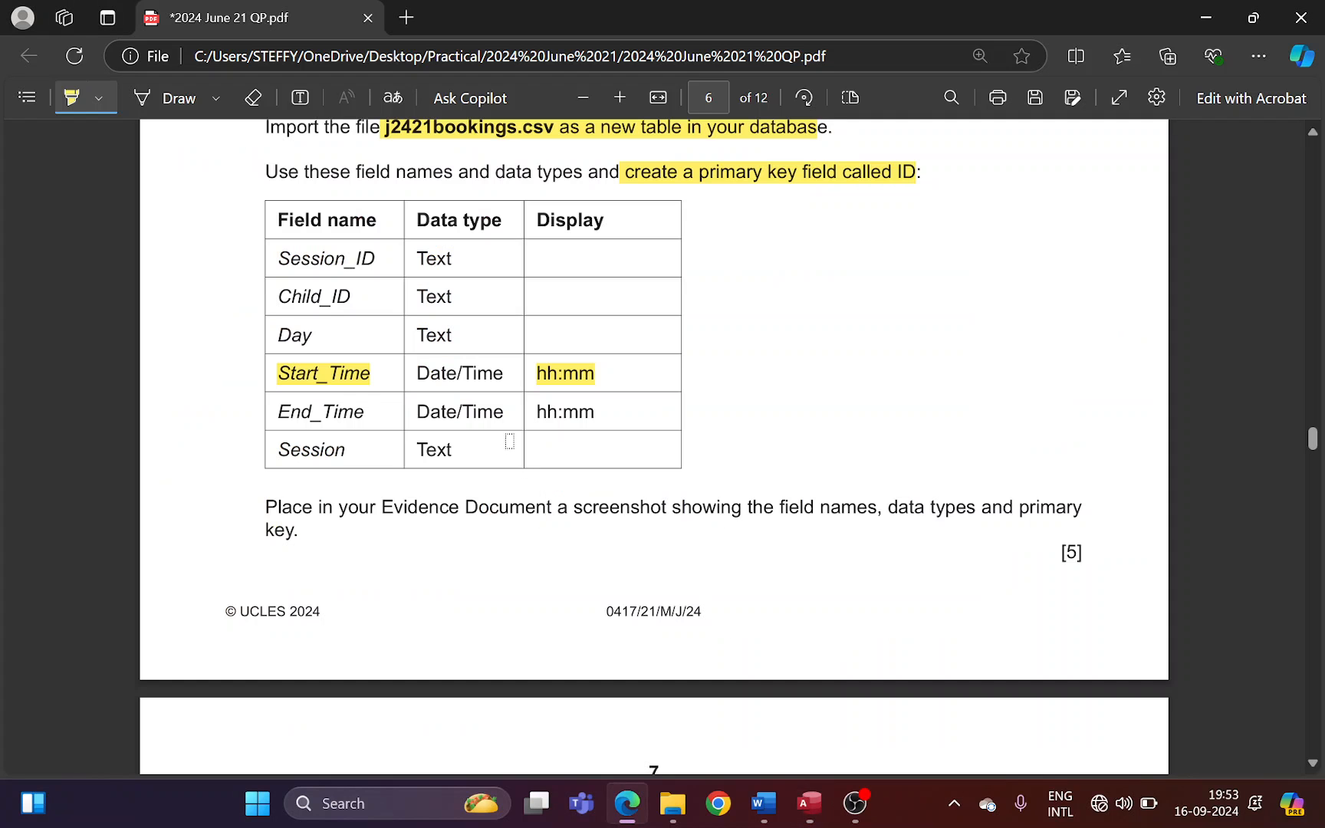
left_click_drag(280, 412, 354, 418)
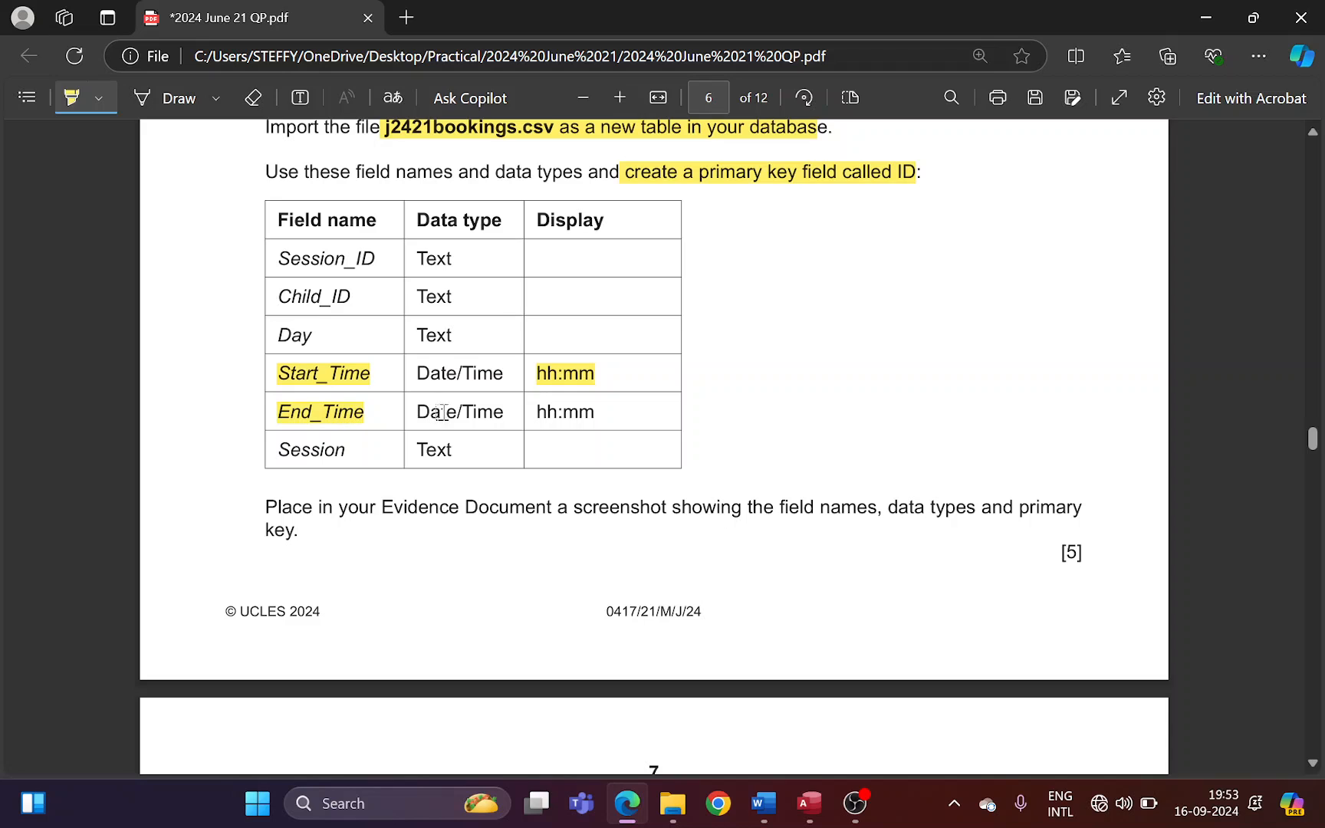
left_click_drag(534, 414, 581, 414)
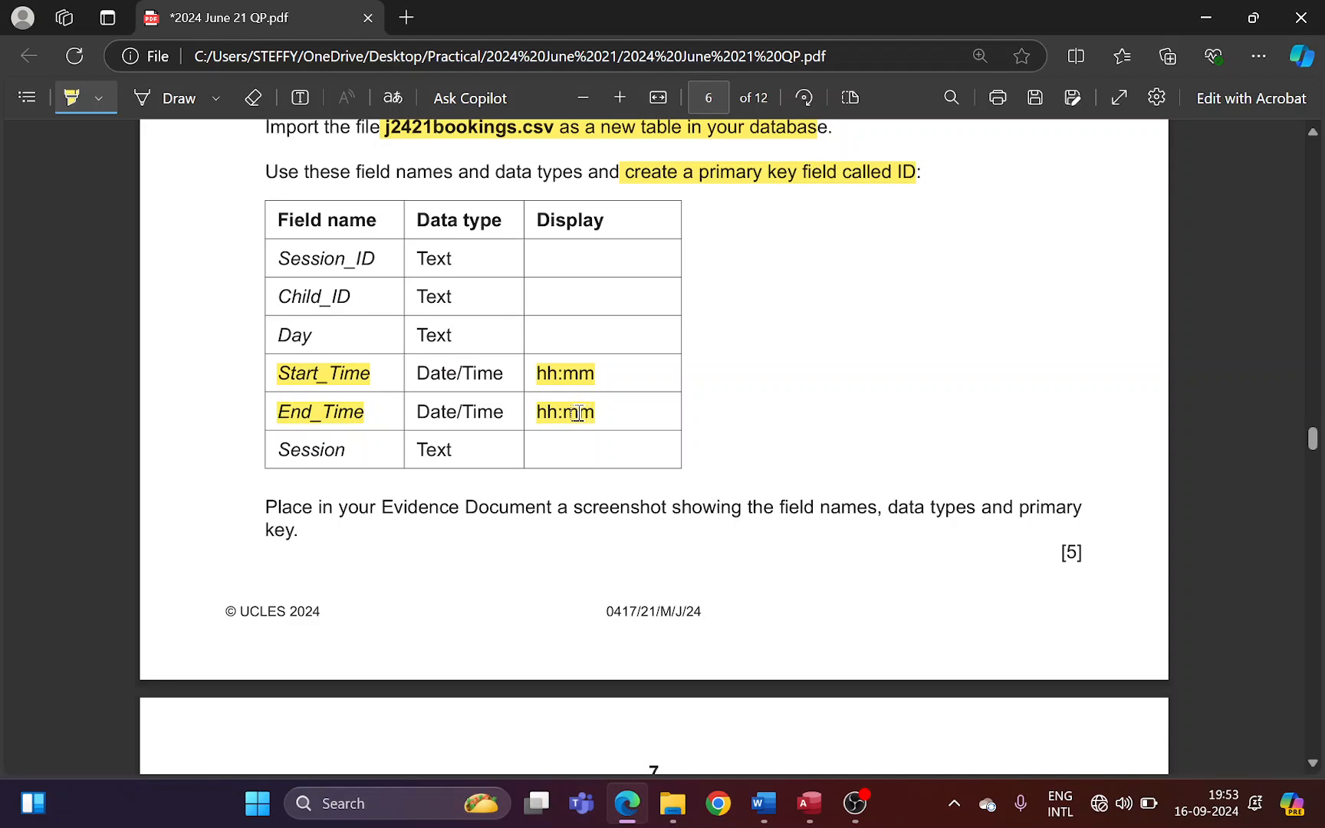
- Set the Format property of the End_Time field in J2421bookings to Short Time in Access
key("alt+Tab")
left_click(408, 371)
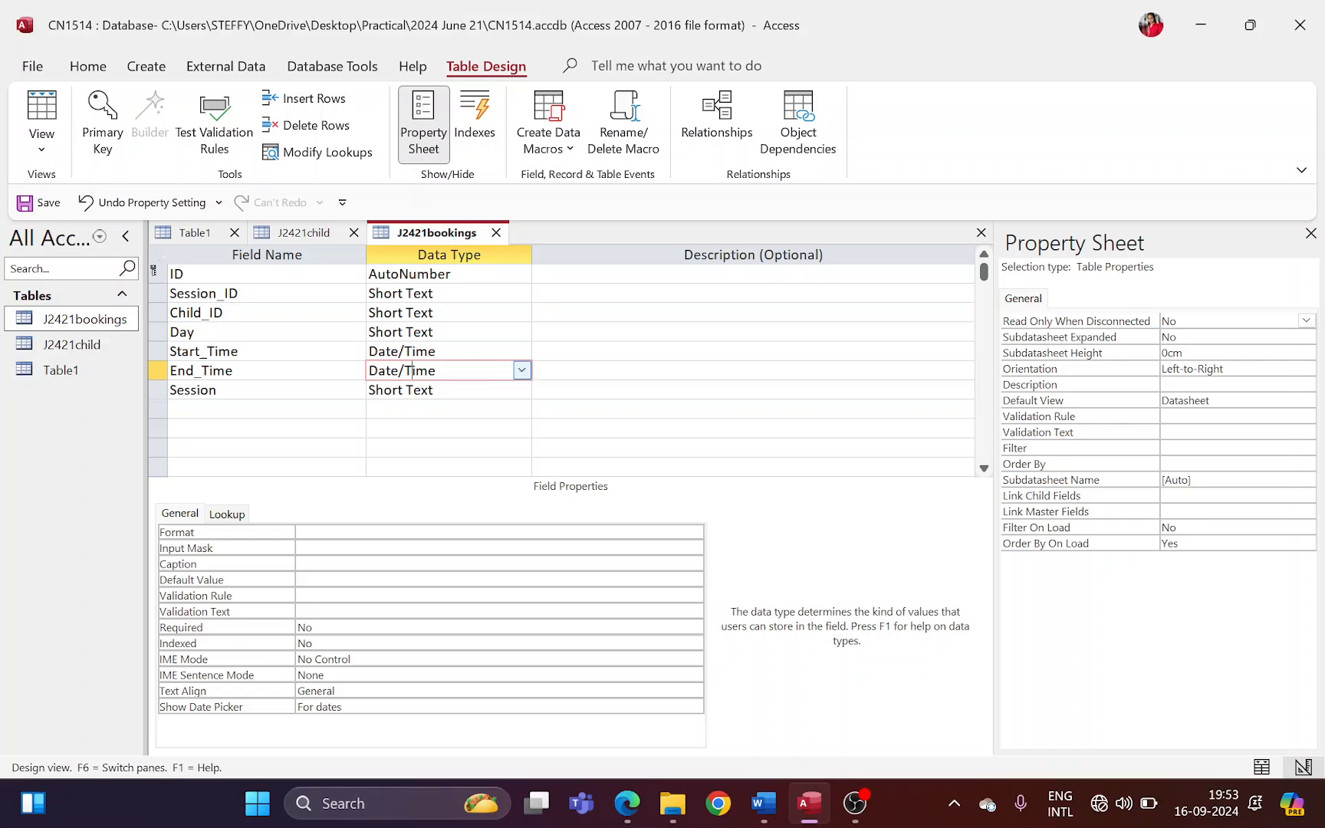
left_click(694, 531)
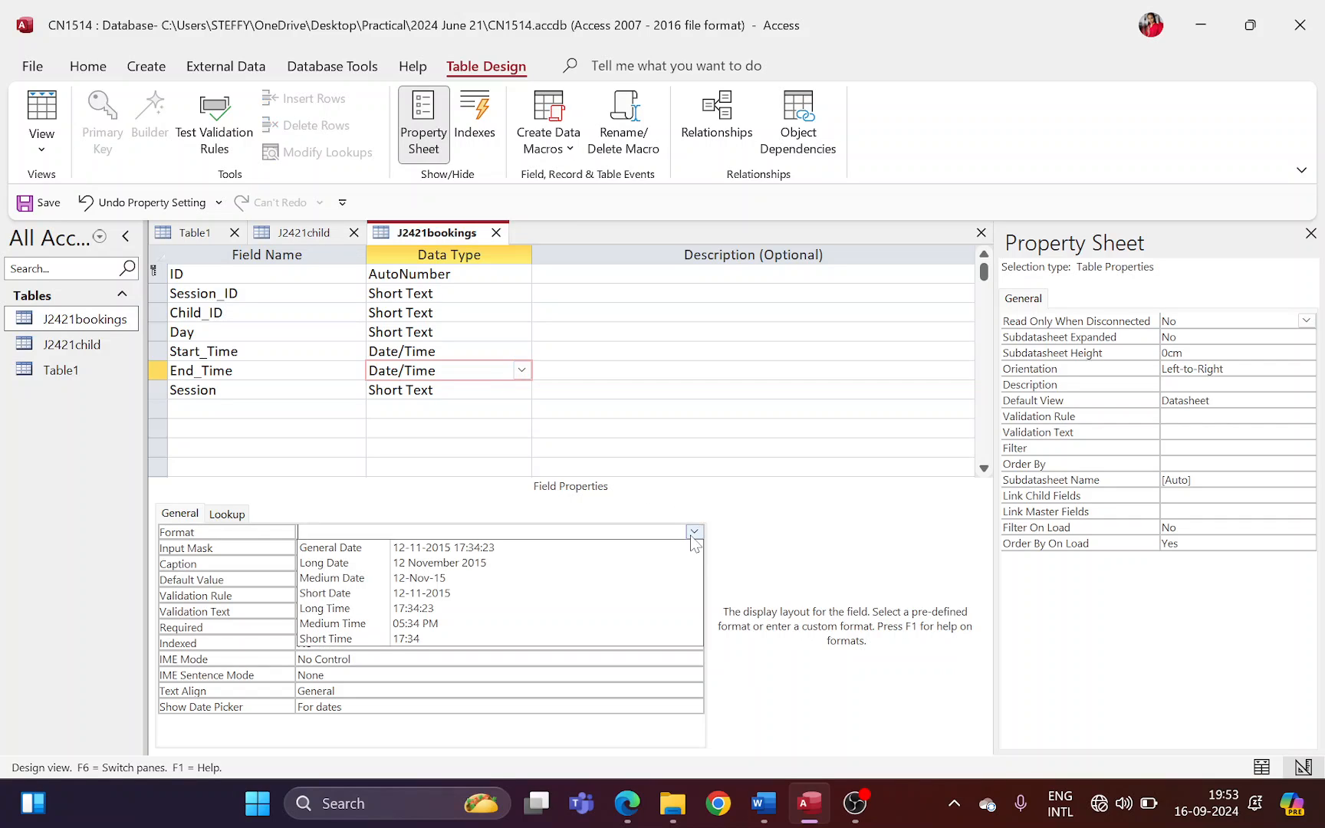
left_click(500, 641)
- Highlight the question paper's Evidence Document screenshot instruction, and capture the field names, data types and primary key of J2421bookings
key("alt+Tab")
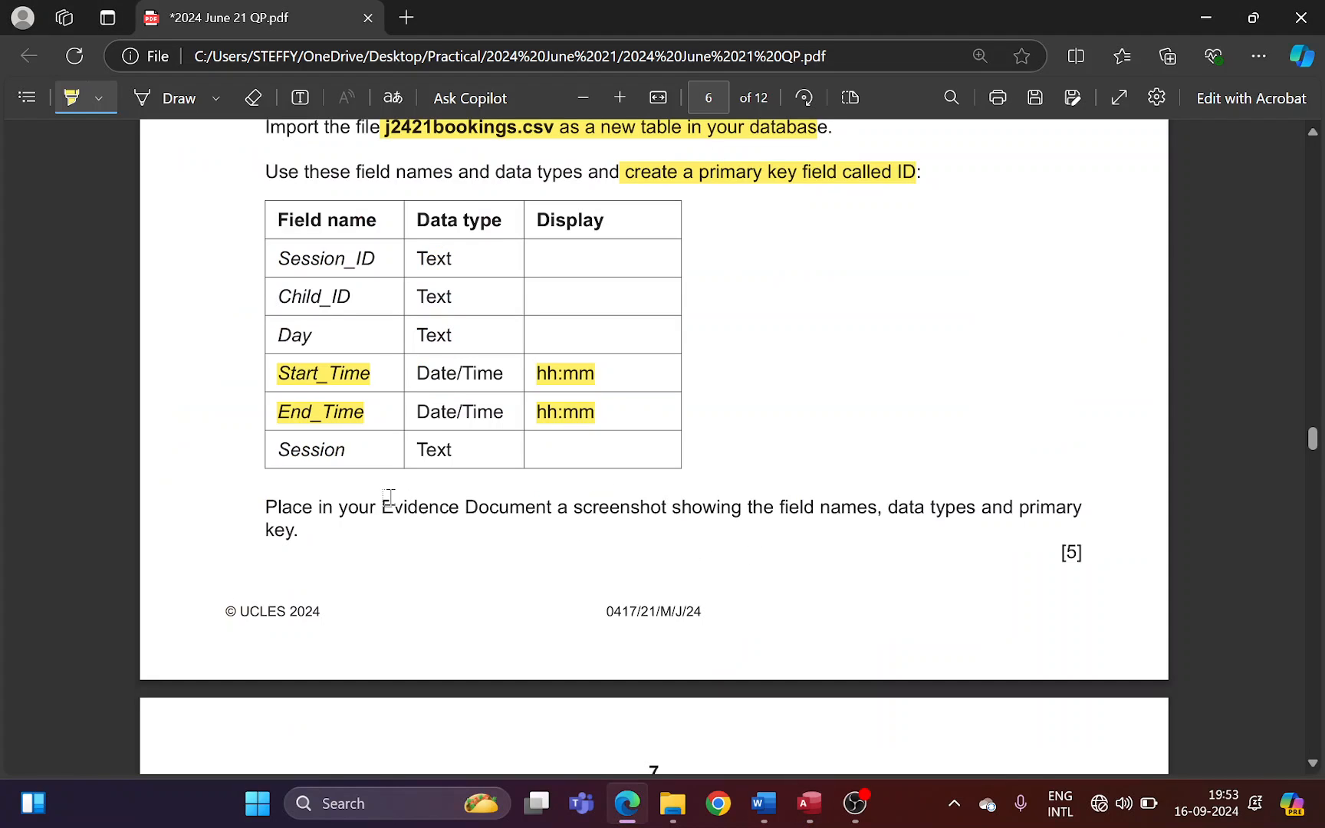
left_click_drag(390, 498, 854, 499)
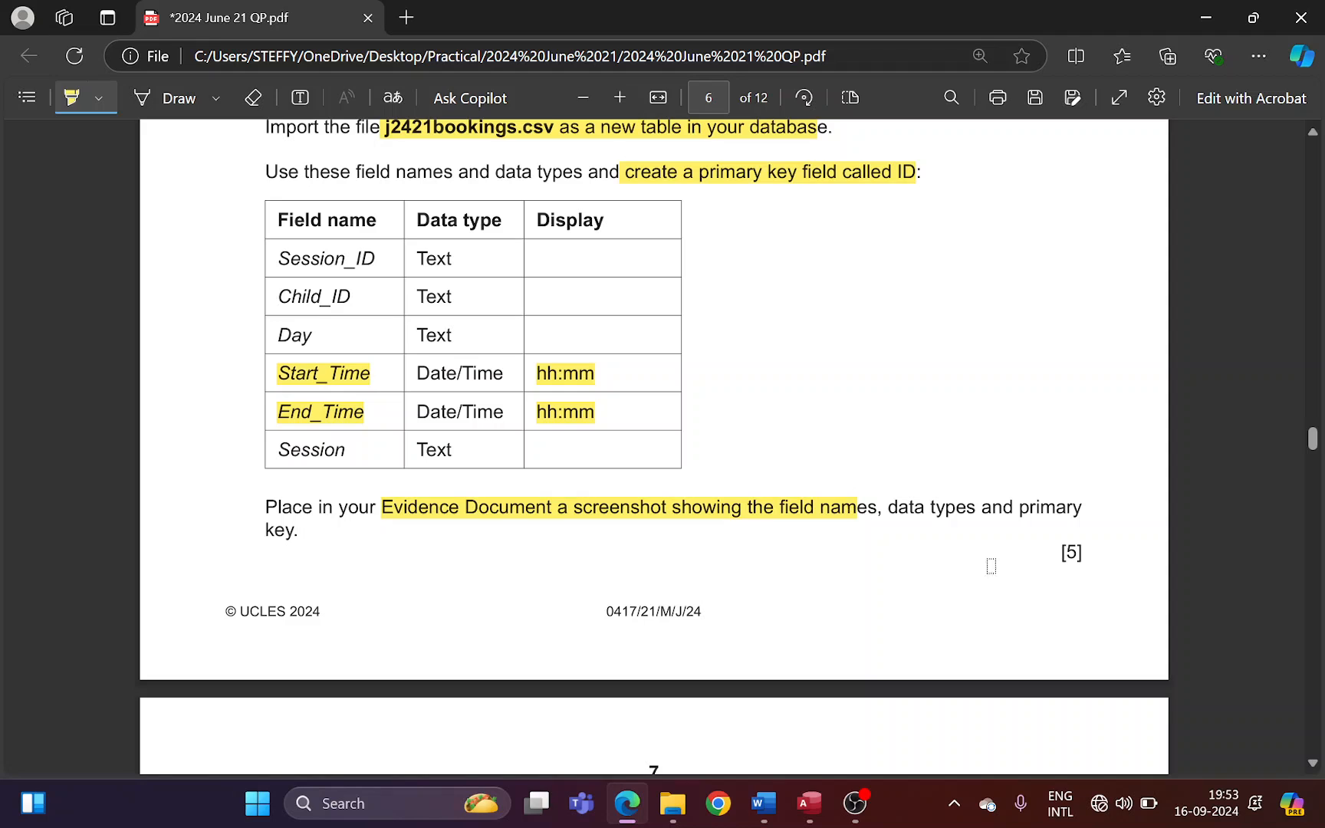
key("alt+Tab")
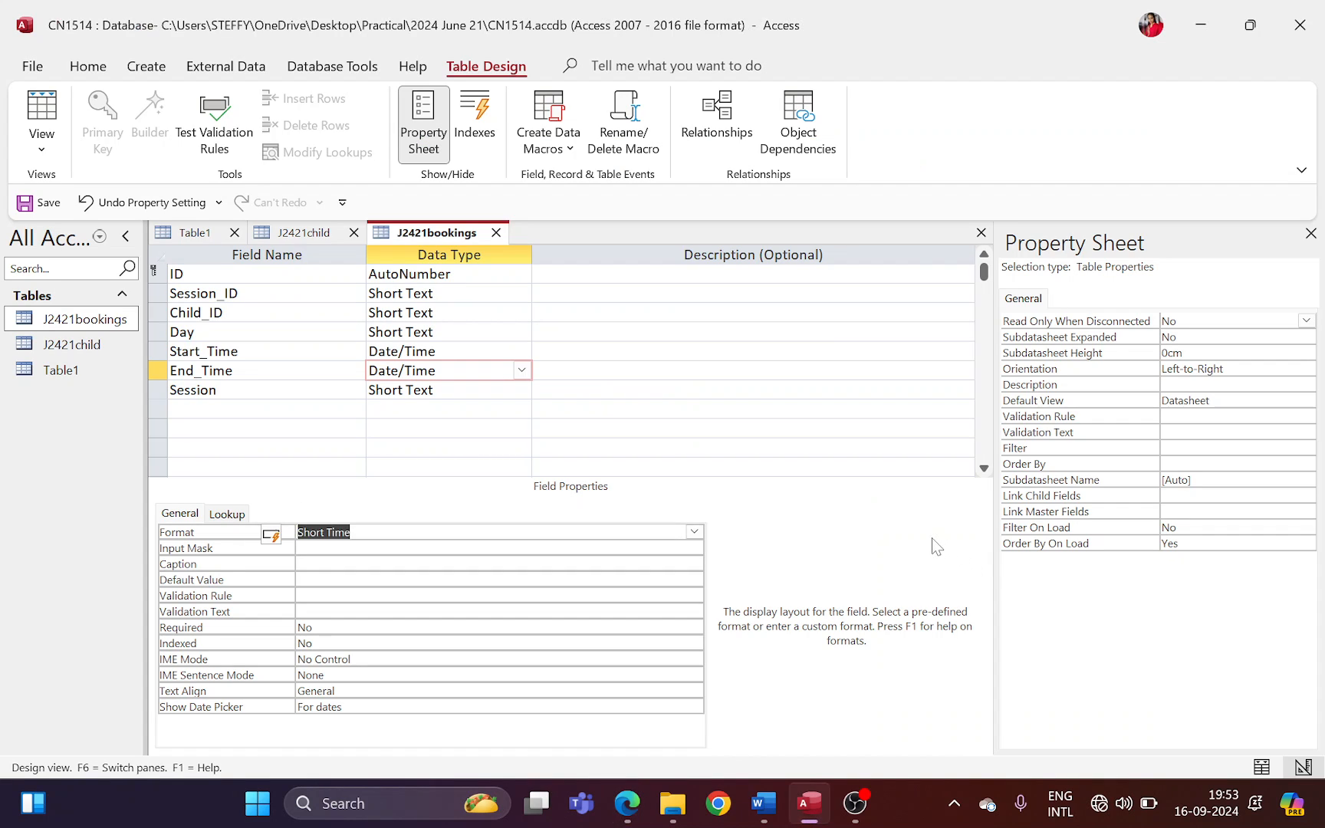
key("super+shift+s")
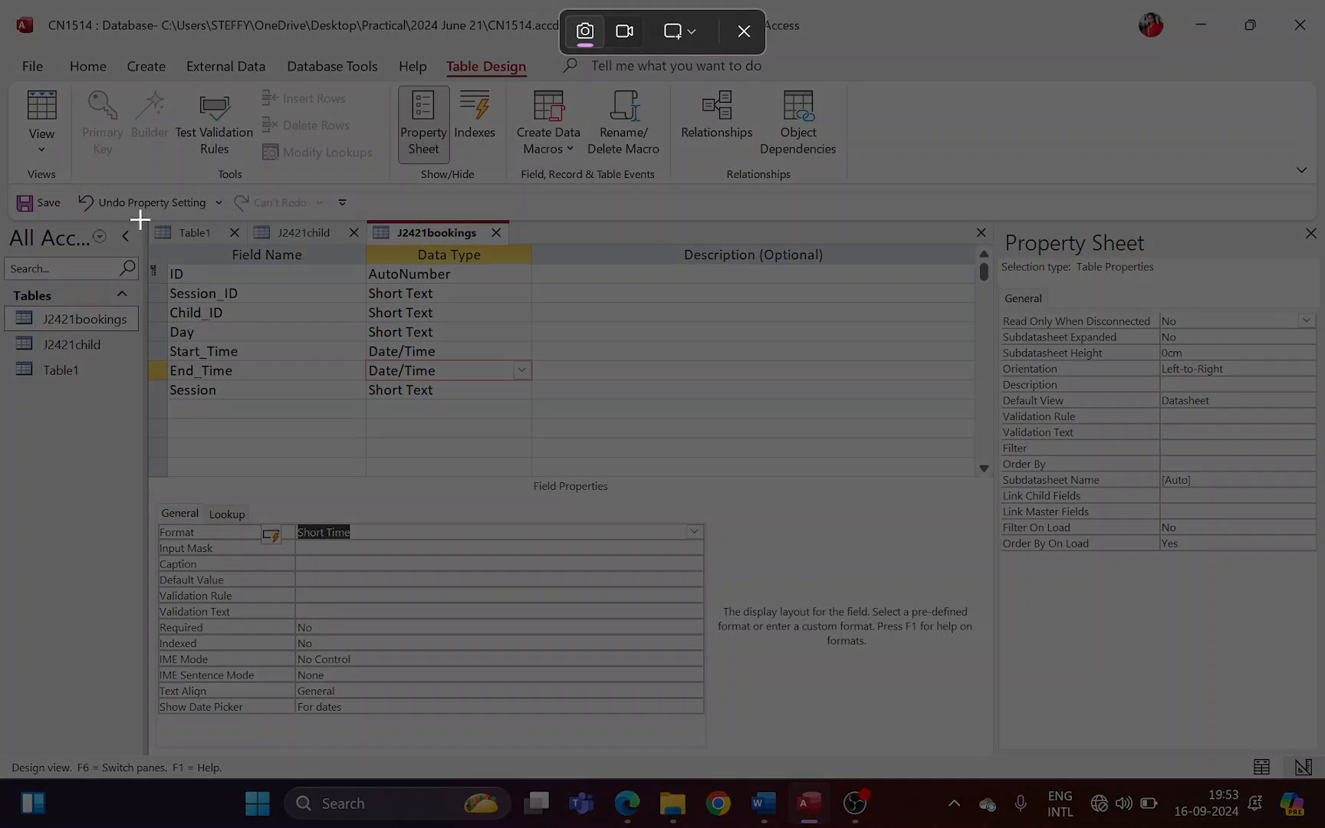
left_click_drag(140, 214, 554, 555)
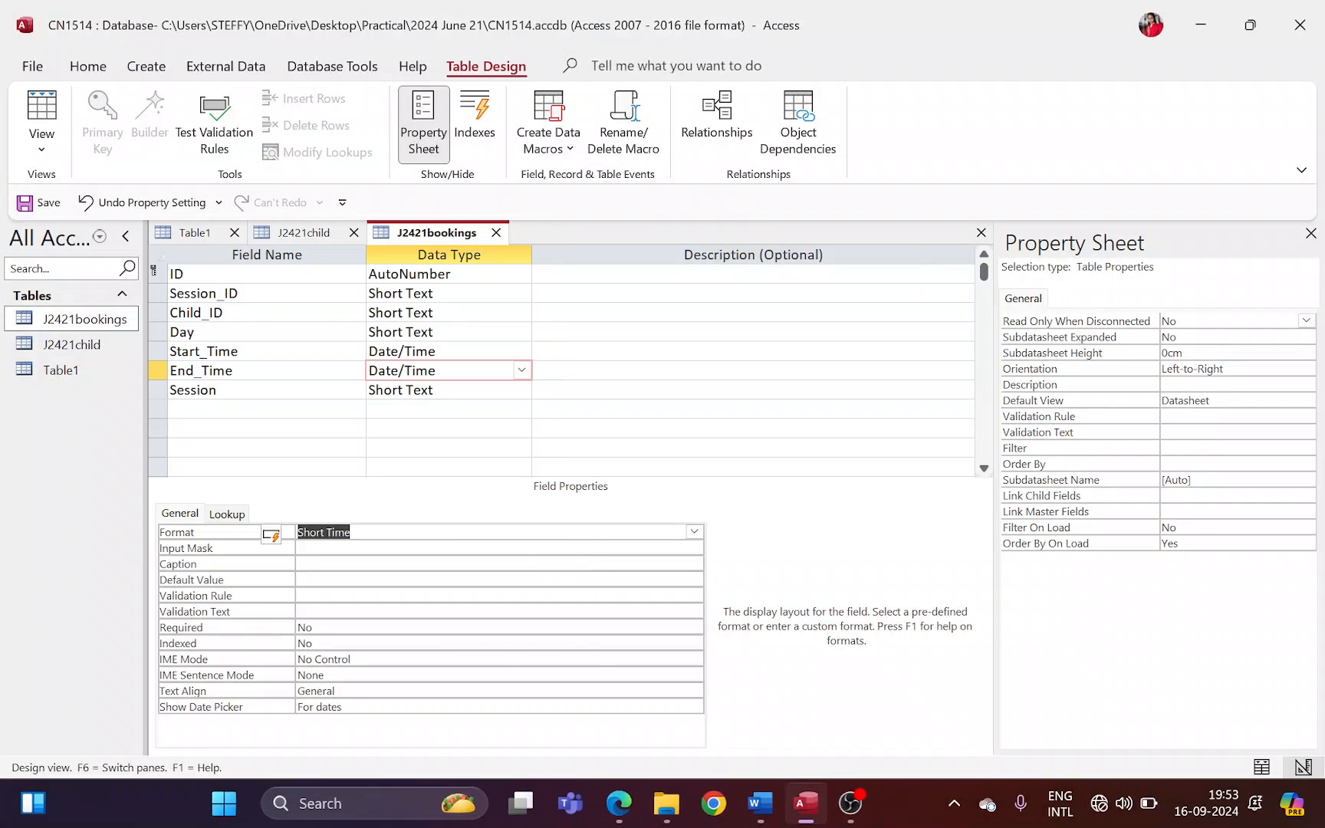
- Return J2421bookings to Datasheet View, and paste the captured screenshot under Step 12 evidence in the Word document EVIDENCE 1514
left_click(41, 138)
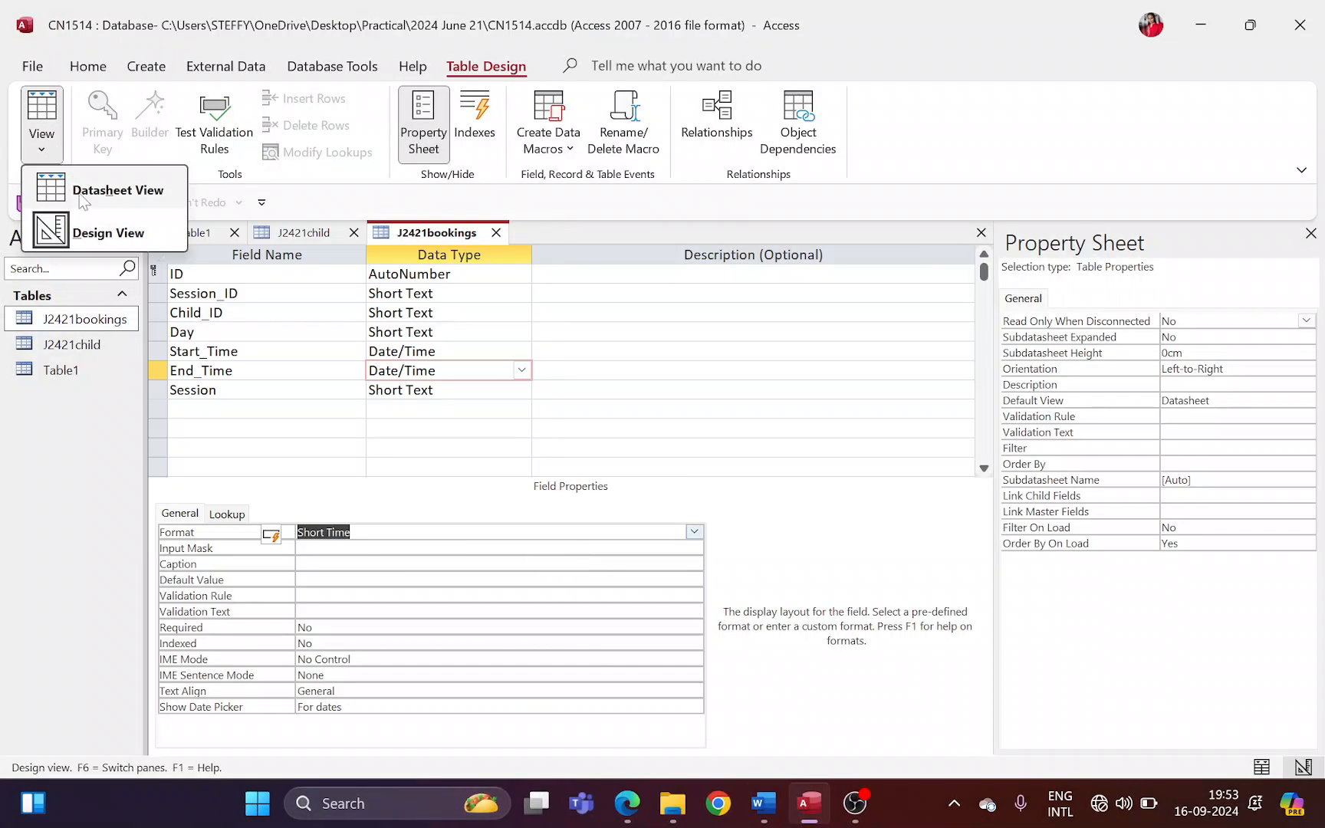
left_click(86, 192)
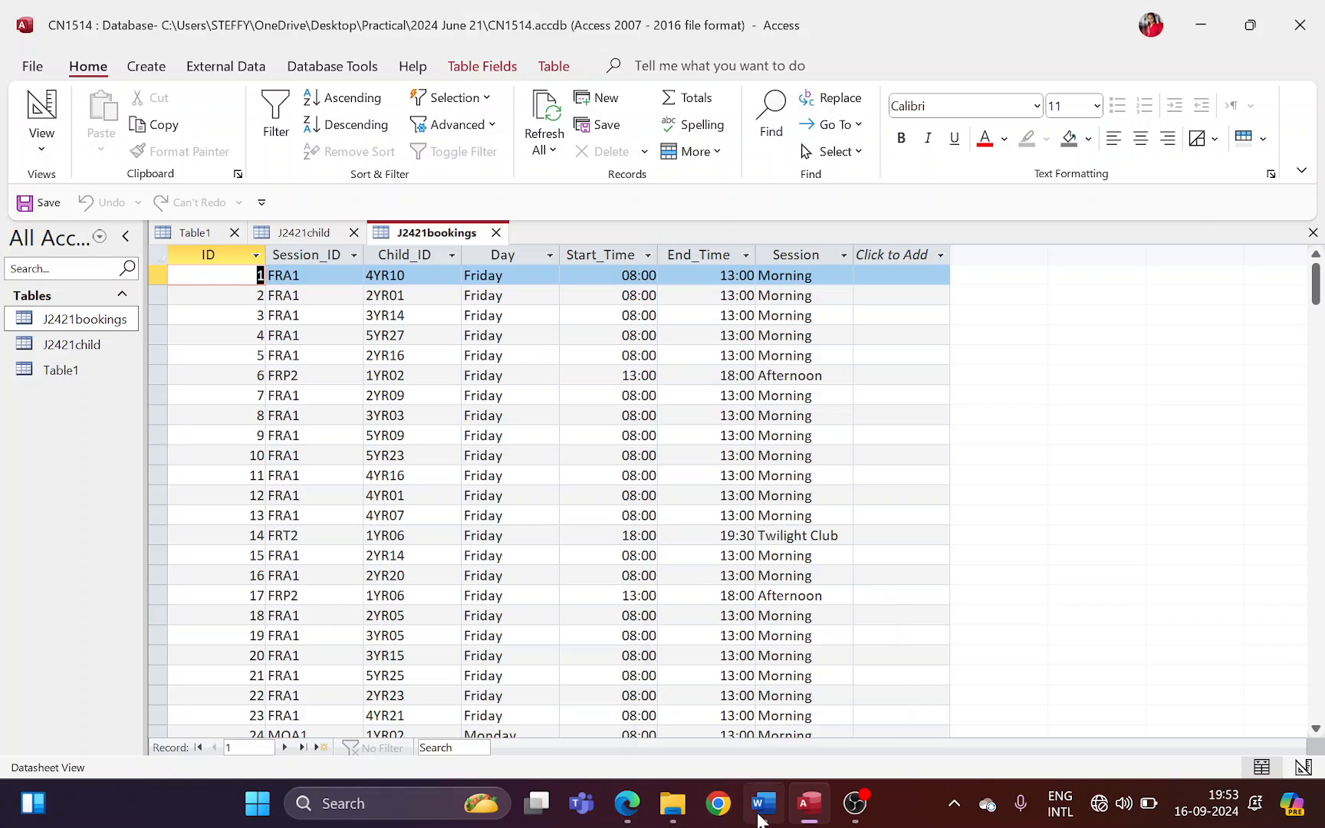
left_click(762, 802)
scroll(665, 743, "down", 5)
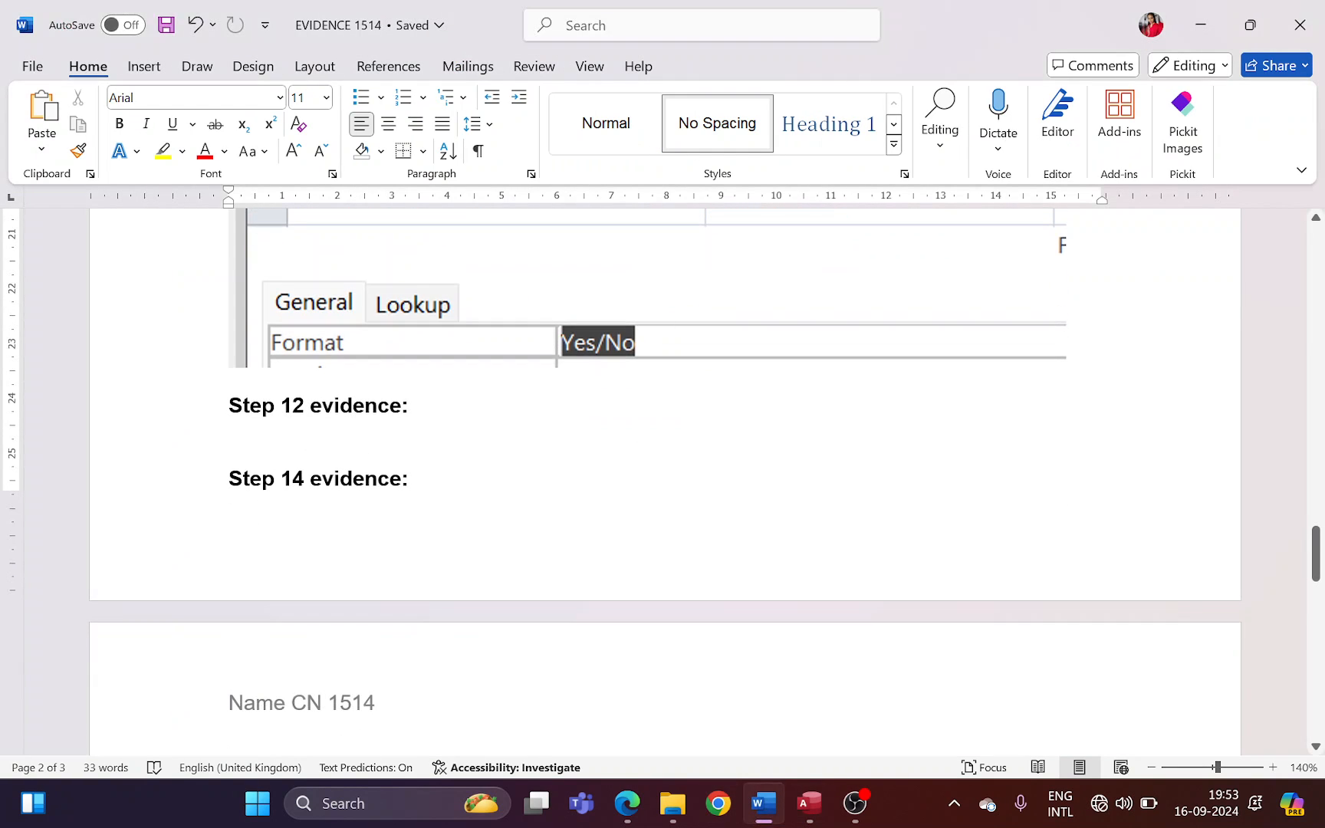
key("ctrl+v")
- Insert blank lines above the Step 12 evidence heading so it starts on the same page as its screenshot
scroll(325, 437, "up", 8)
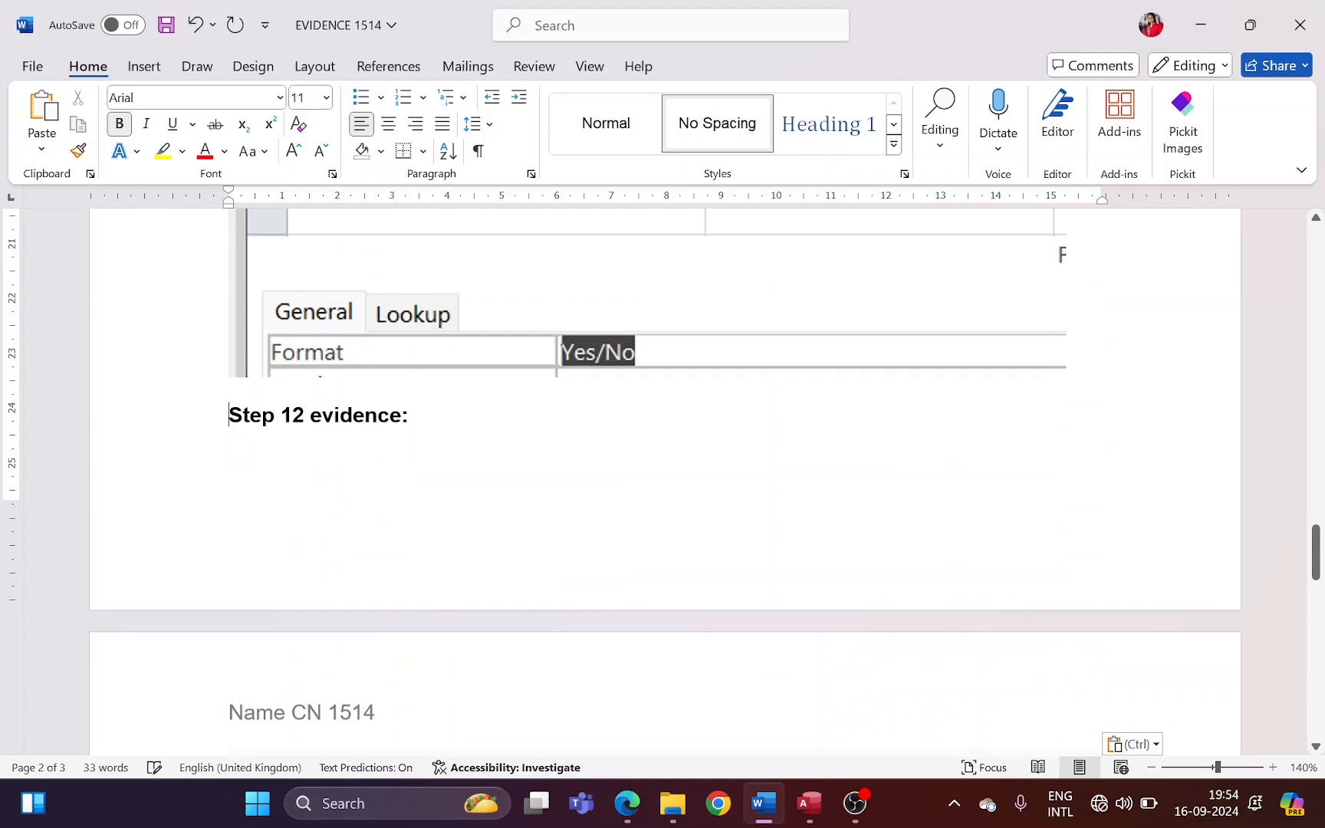
key("Return")
key("Return")
key("Return")
key("Return")
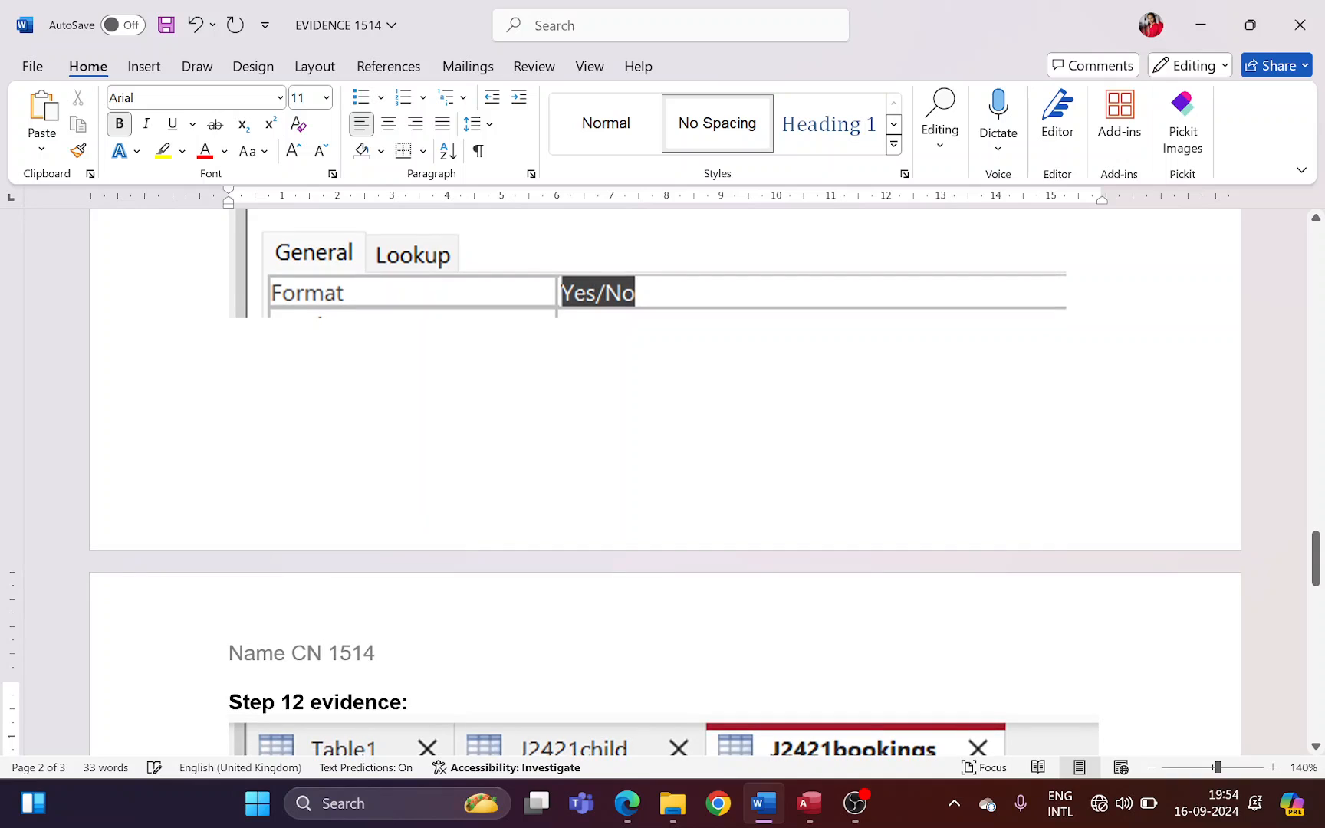
- Check the pasted Step 12 screenshot at 110% zoom, and save the Evidence Document
scroll(1040, 721, "down", 3)
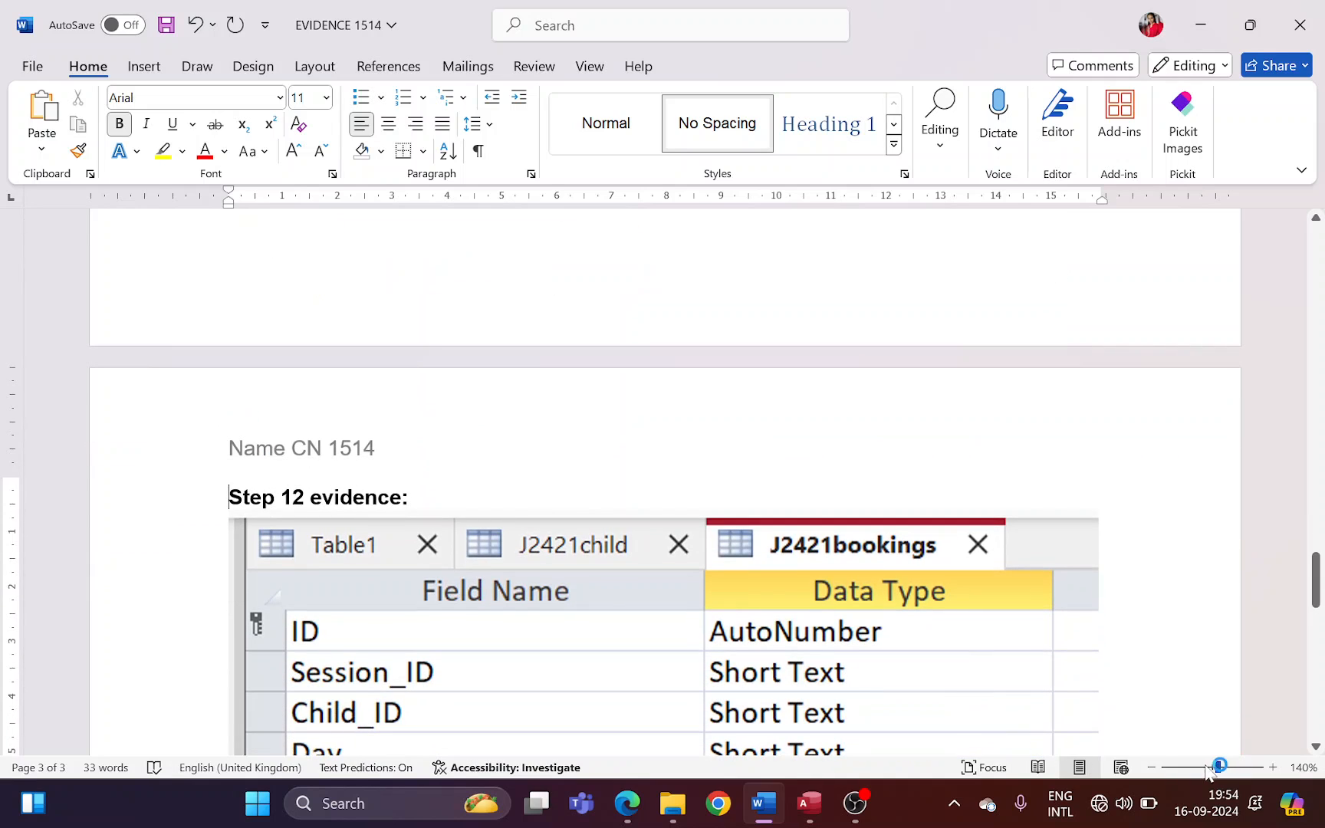
left_click(1150, 768)
left_click(1151, 768)
left_click(1151, 767)
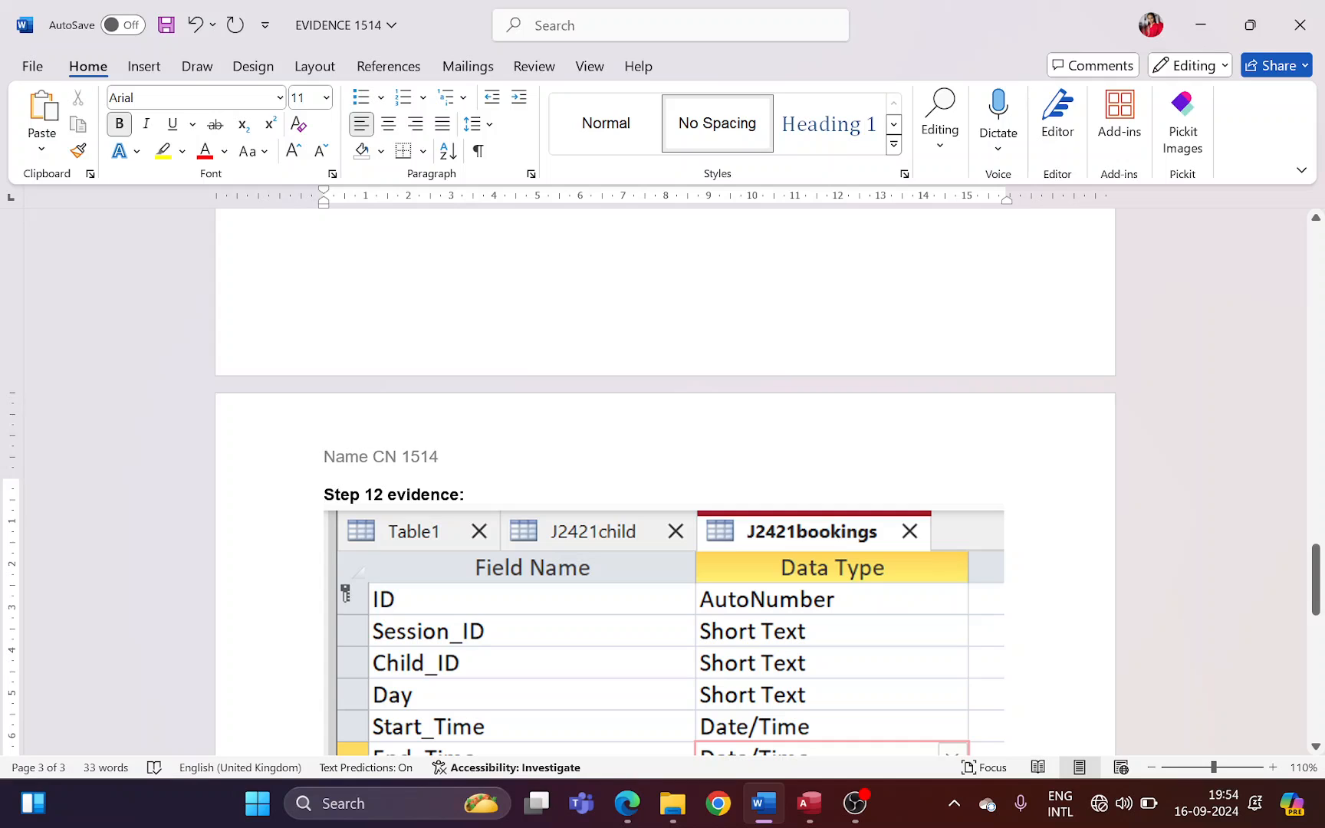
key("ctrl+s")
- Return to the question paper and highlight part of the instruction that follows the bookings import task
left_click(627, 813)
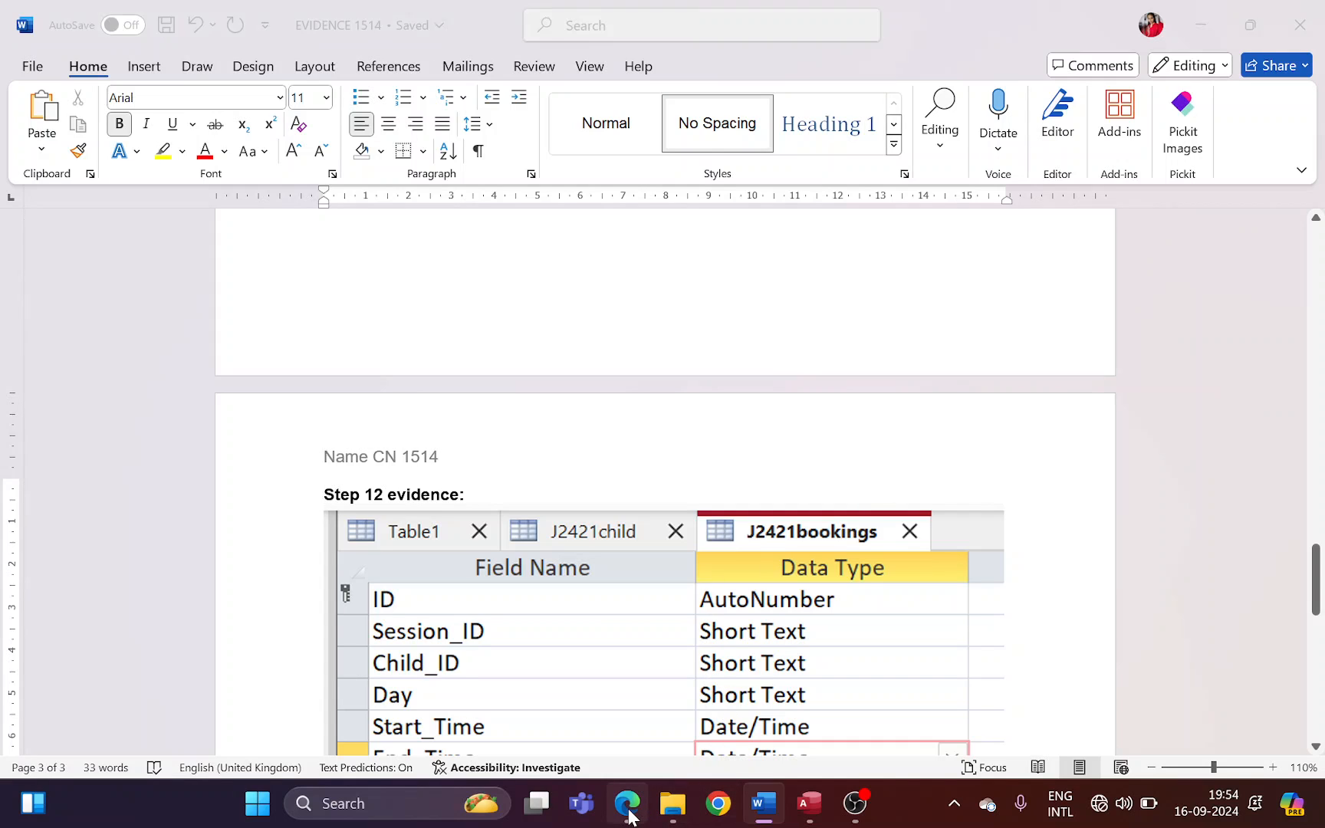
left_click(813, 805)
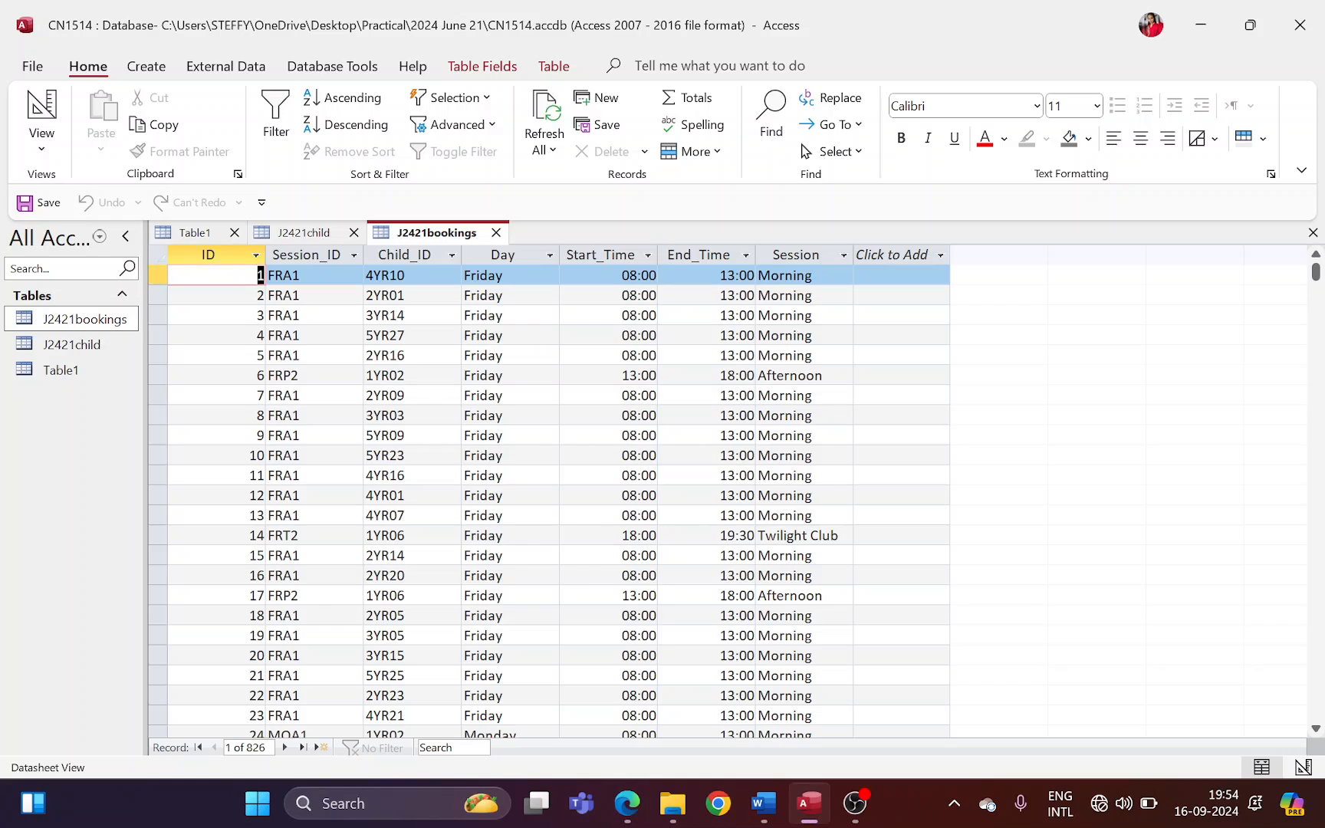
key("alt+Tab")
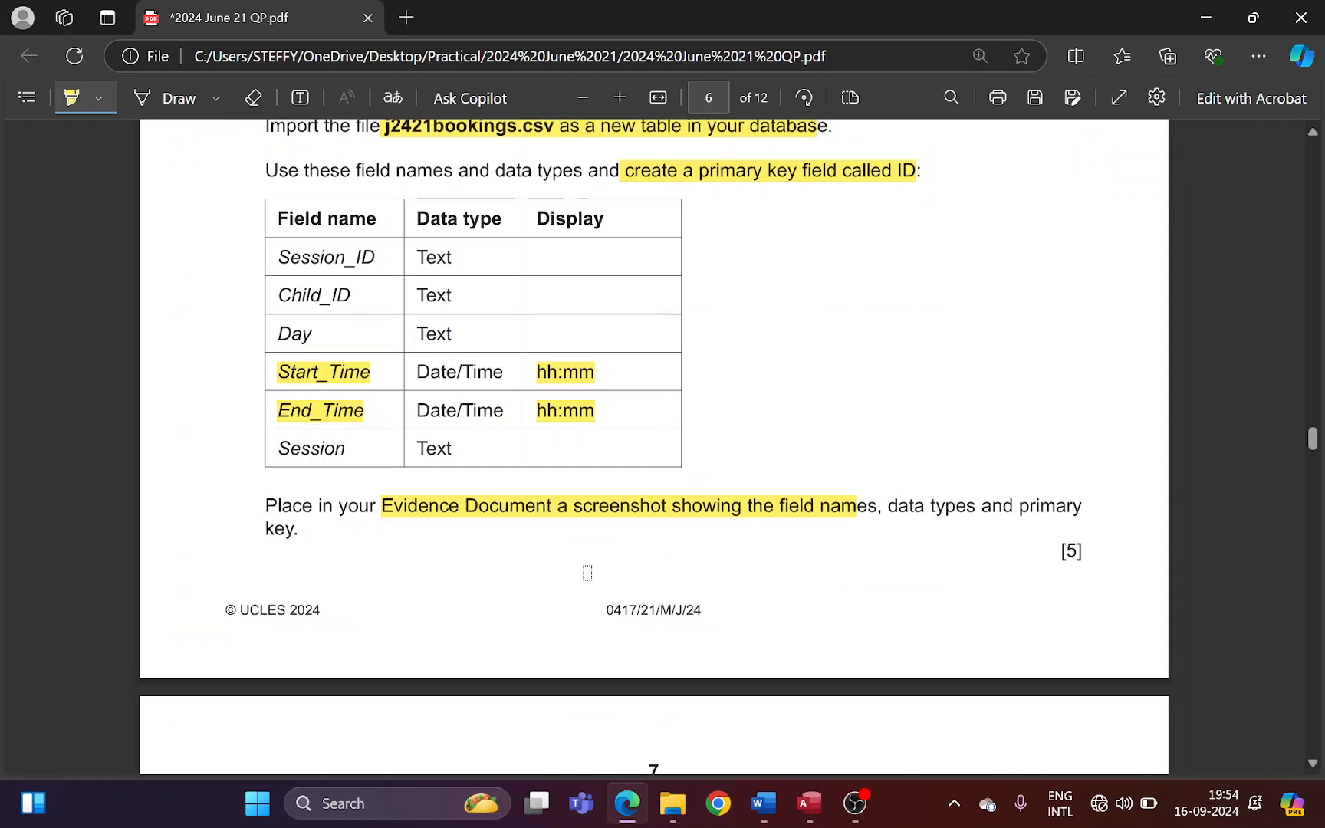
scroll(591, 576, "down", 8)
left_click_drag(327, 298, 603, 288)
- Switch to Access and close the J2421bookings and J2421child tables
key("alt+Tab")
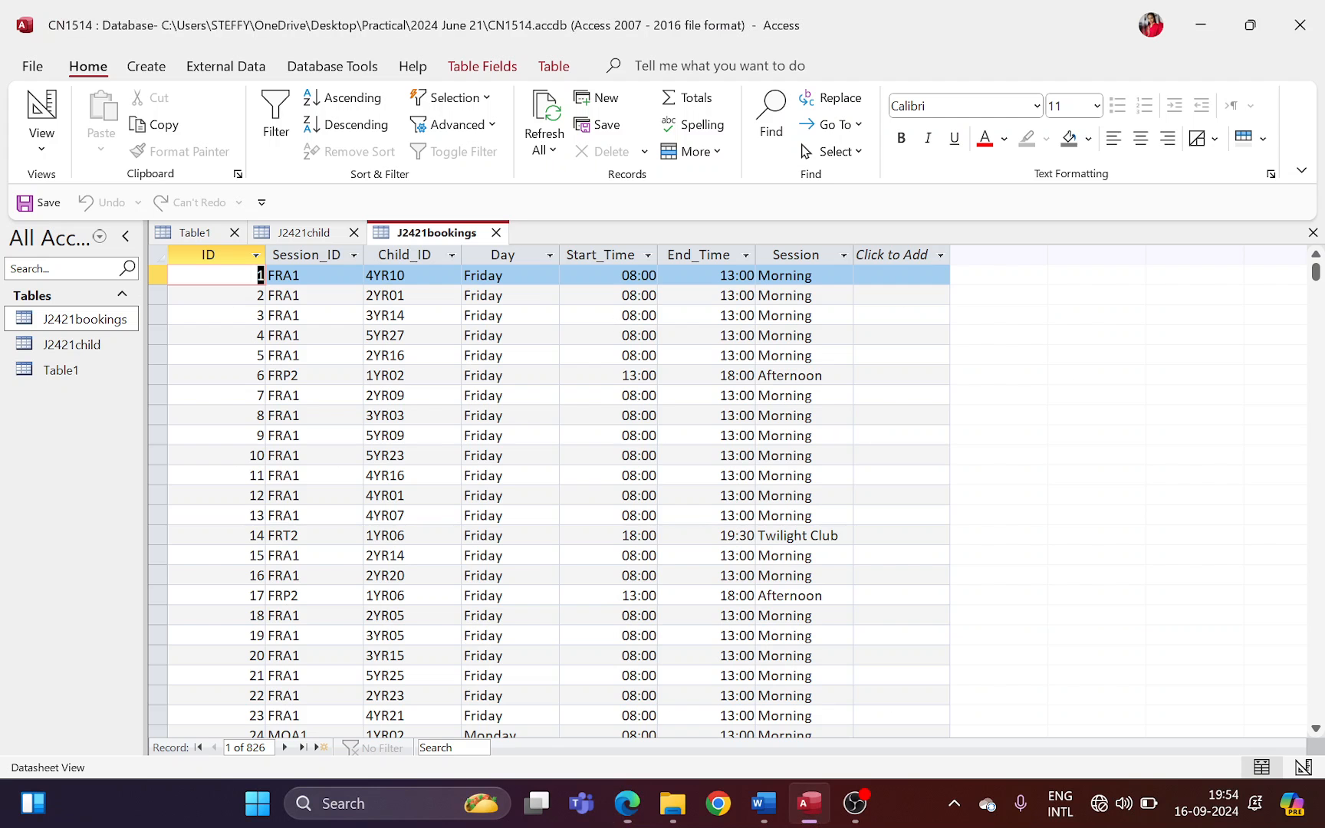
left_click(497, 232)
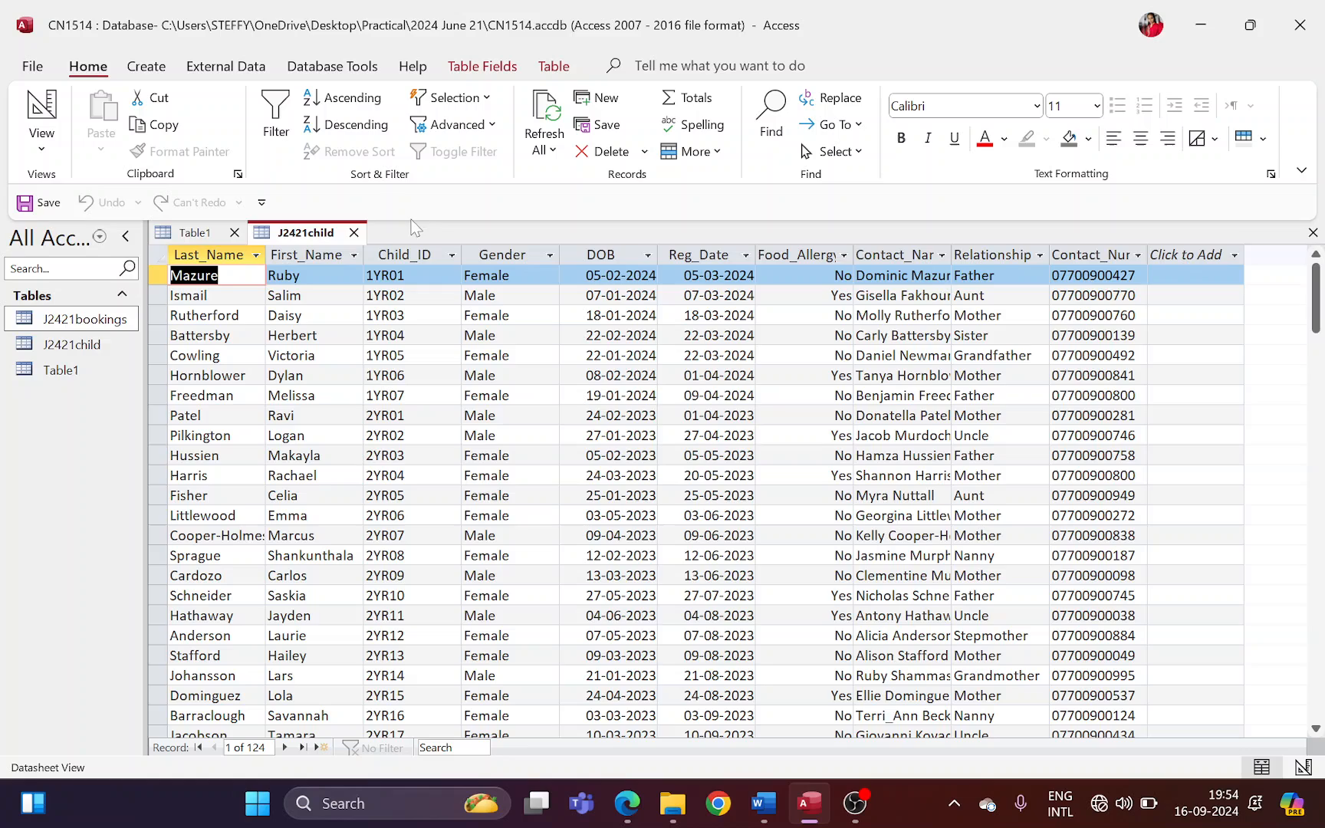
left_click(354, 233)
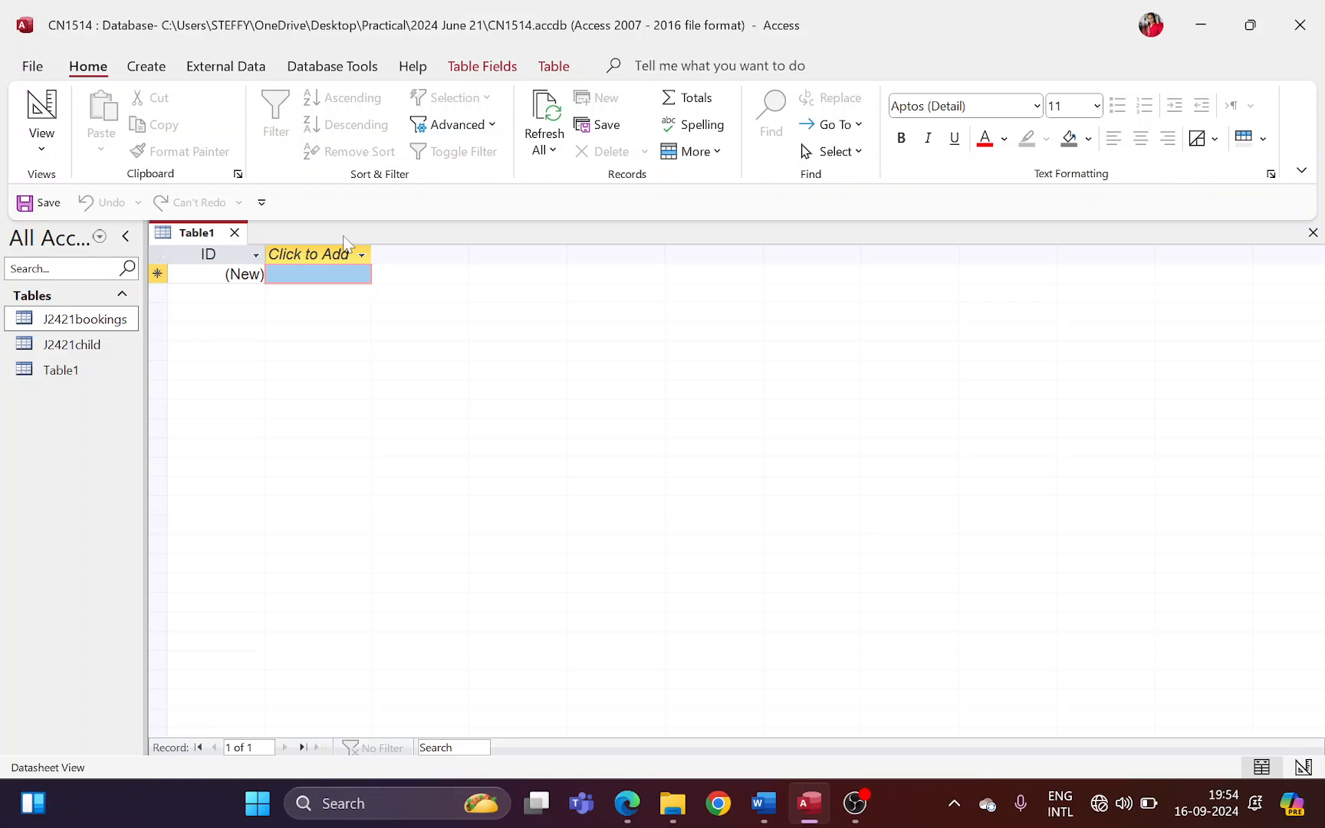
- Open the database relationships window and add the J2421child and J2421bookings tables to it
left_click(329, 67)
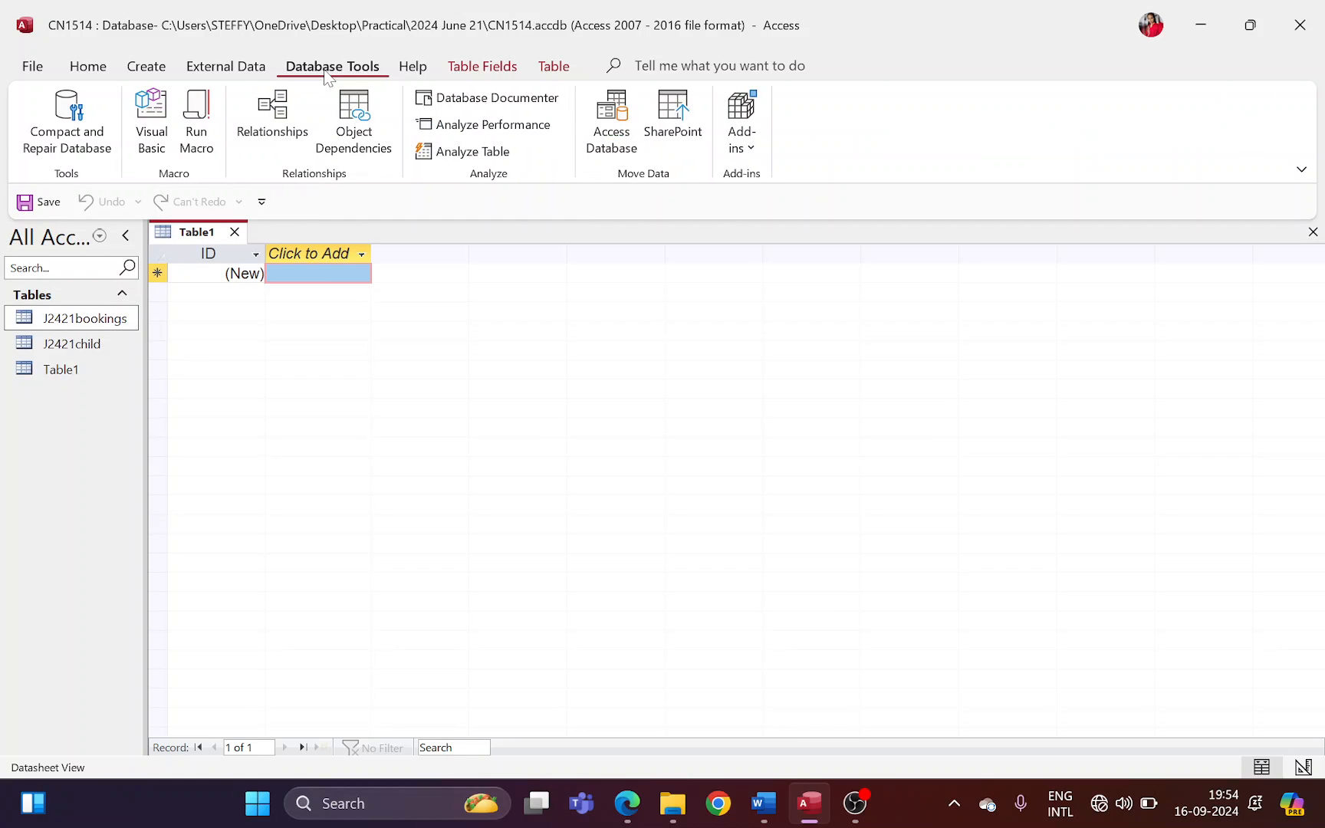
left_click(292, 122)
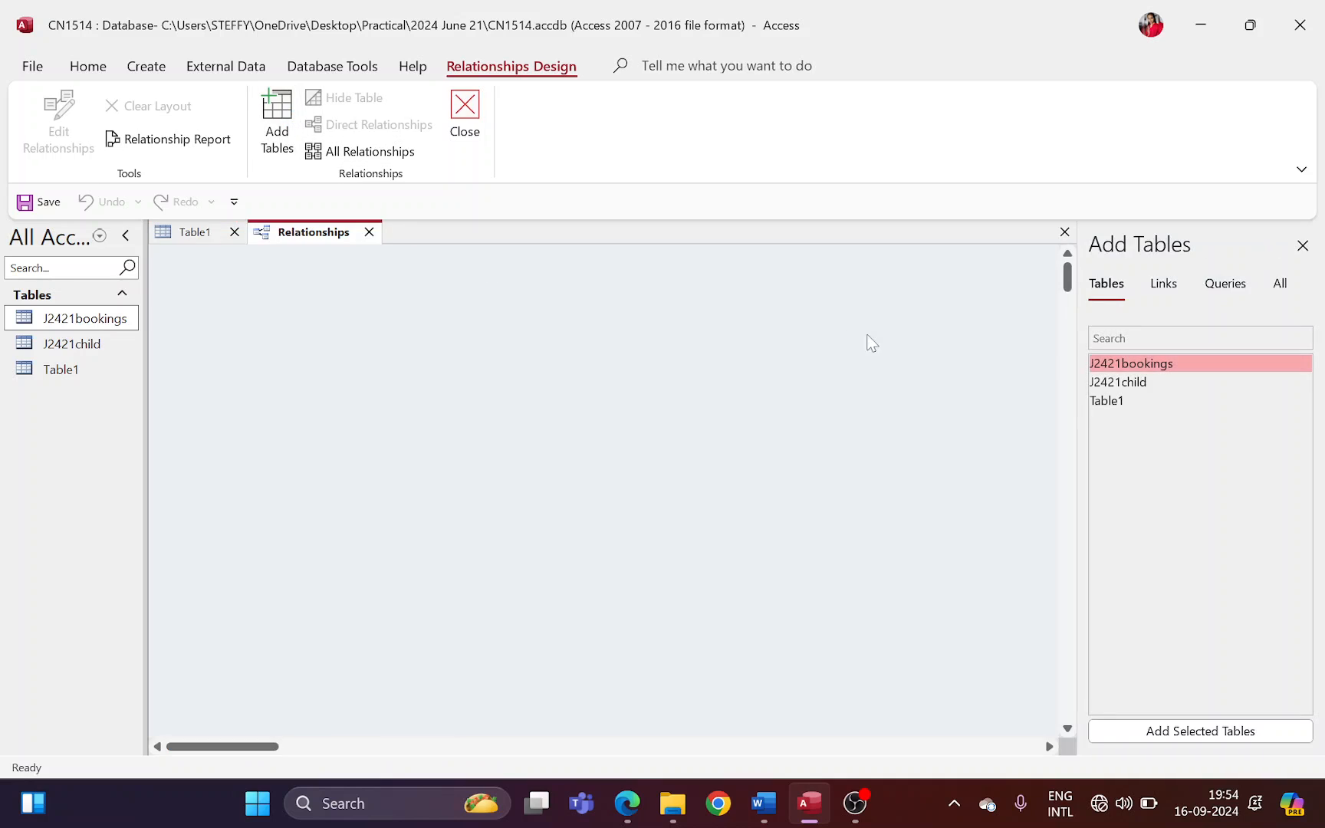
left_click(1116, 380)
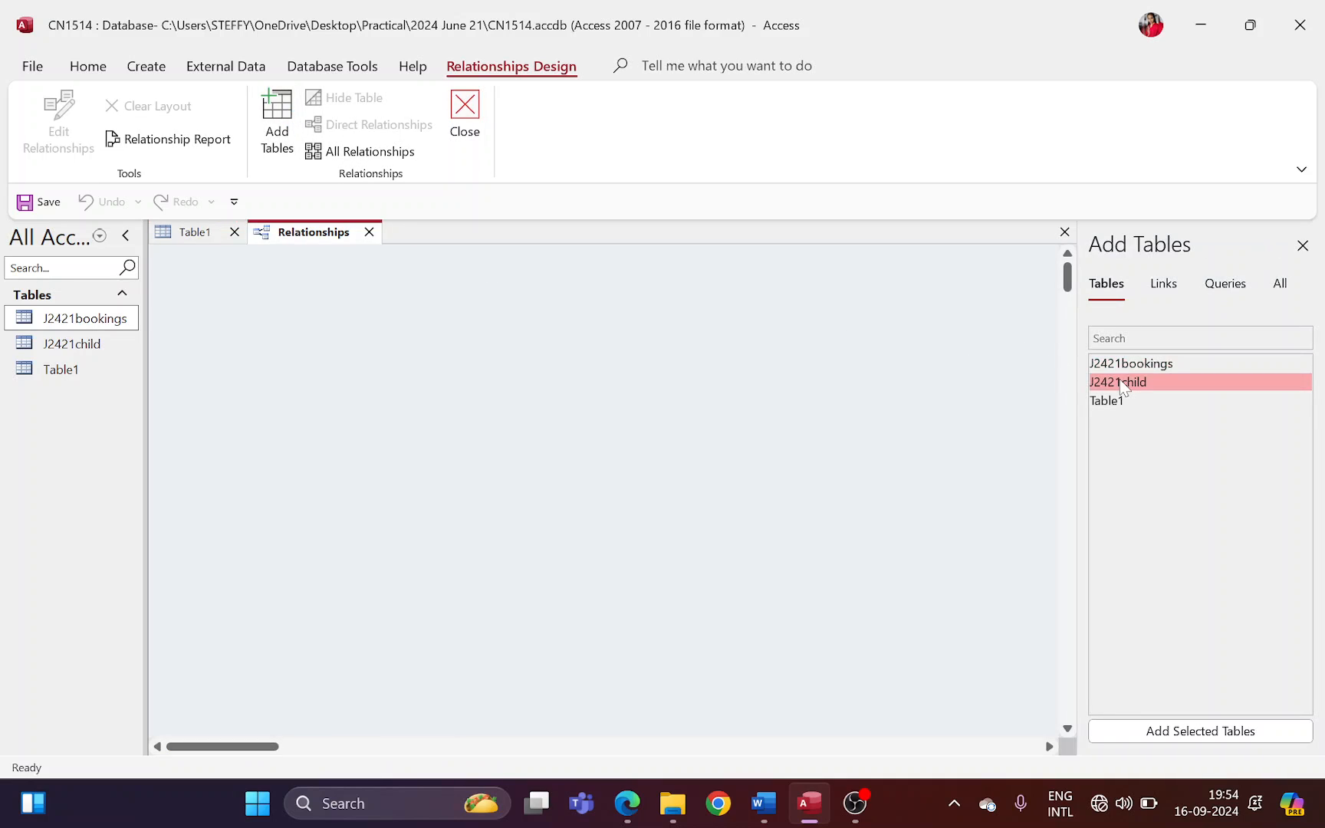
left_click(1208, 733)
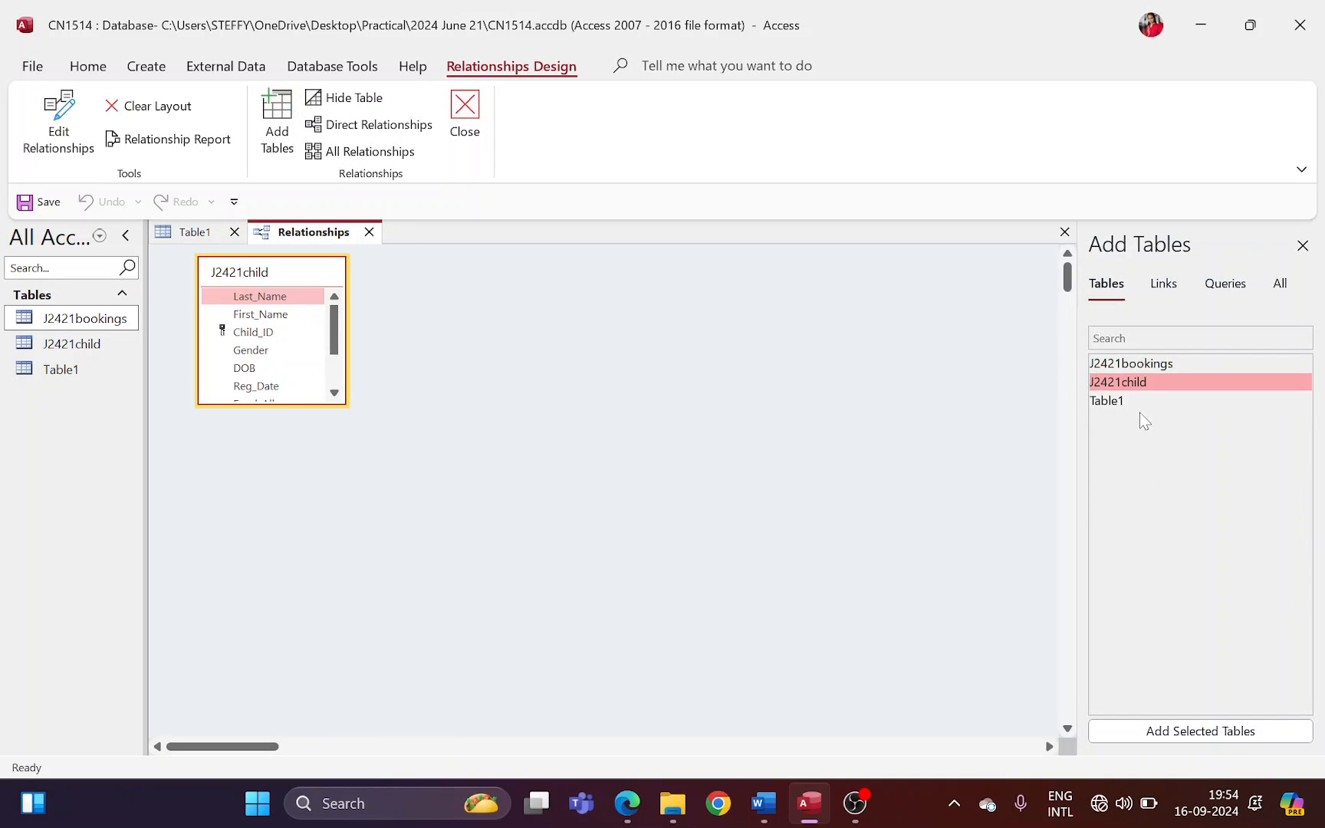
left_click(1135, 365)
left_click(1255, 732)
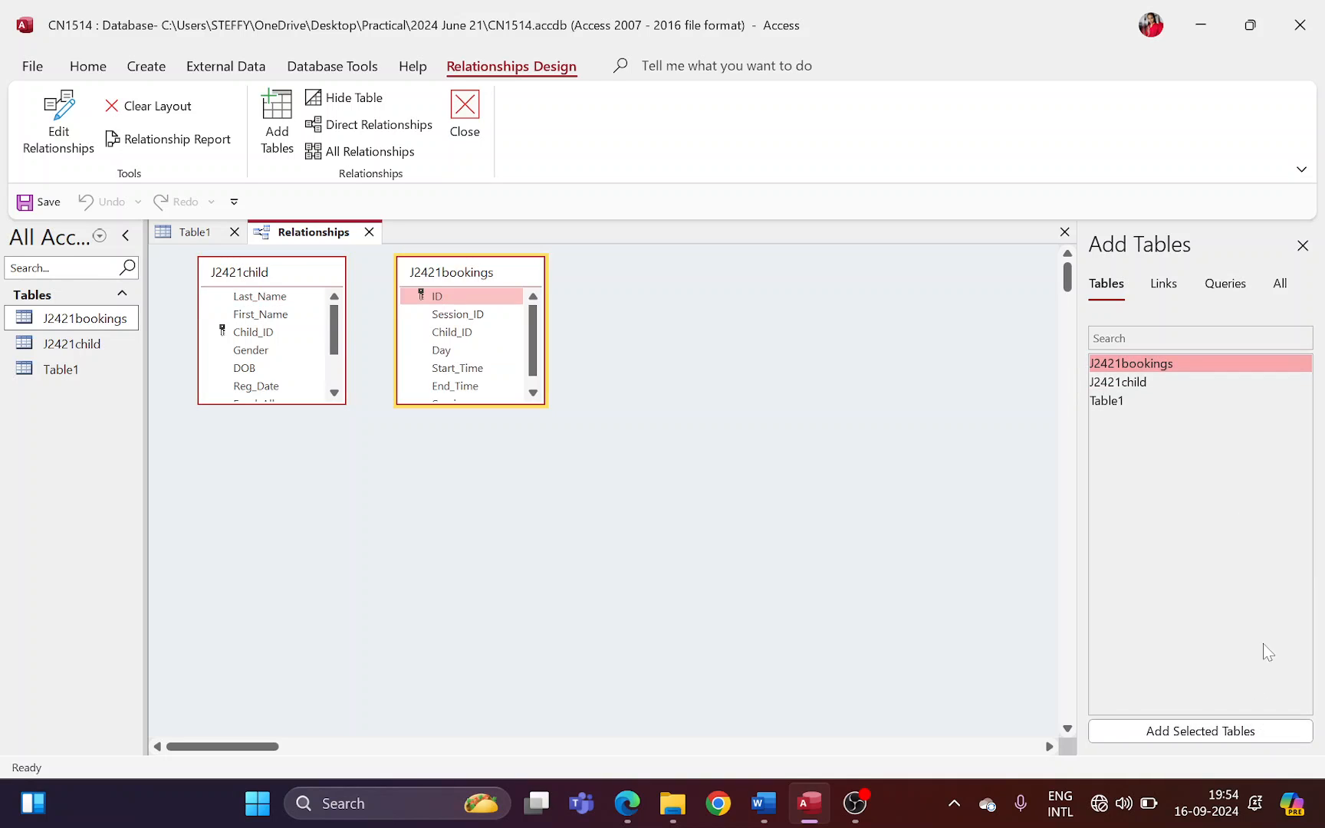
left_click(1302, 245)
- Highlight the words about the Child_ID fields in the child and bookings tables in question 12 of the paper, and return to Access
key("alt+Tab")
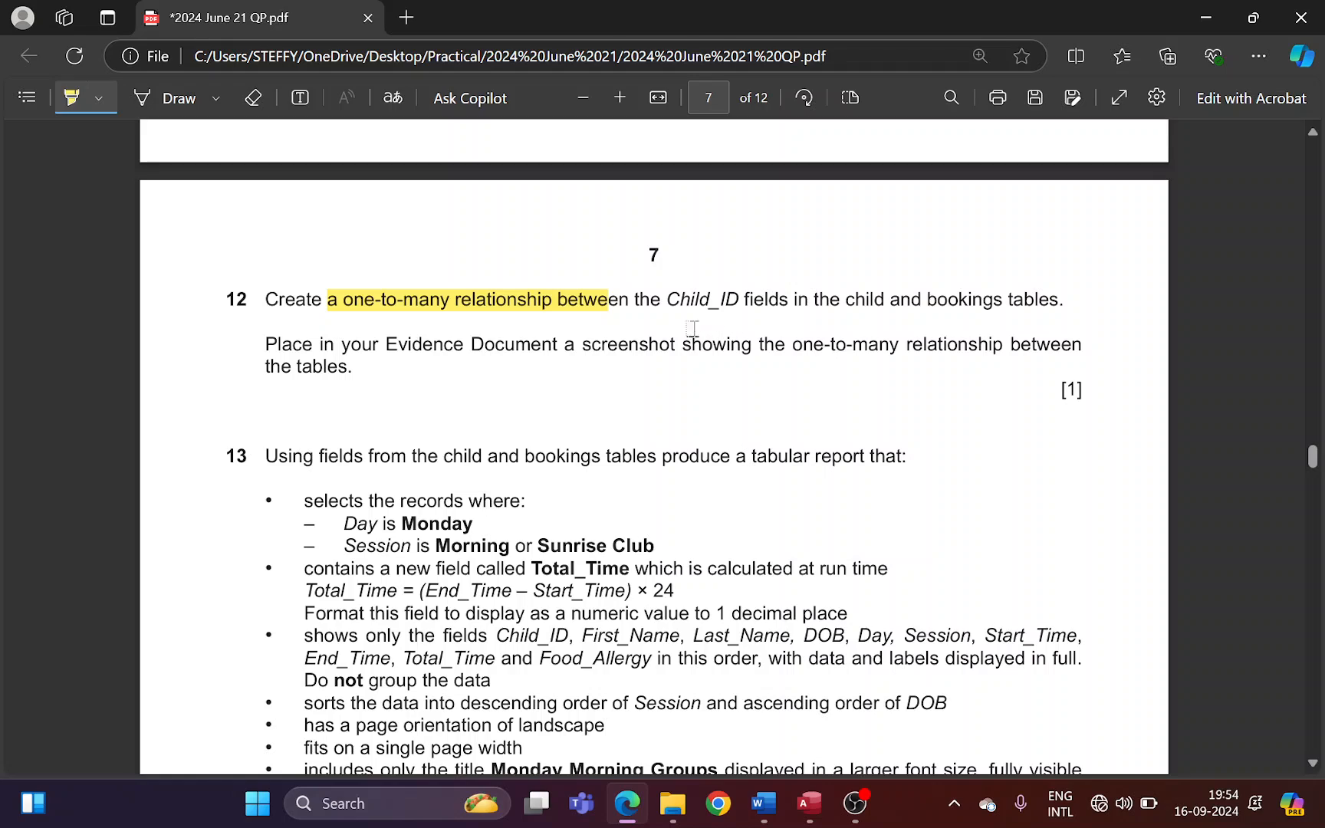
mouse_move(665, 300)
left_mouse_down()
mouse_move(1052, 302)
mouse_move(1037, 311)
left_mouse_up()
key("alt+Tab")
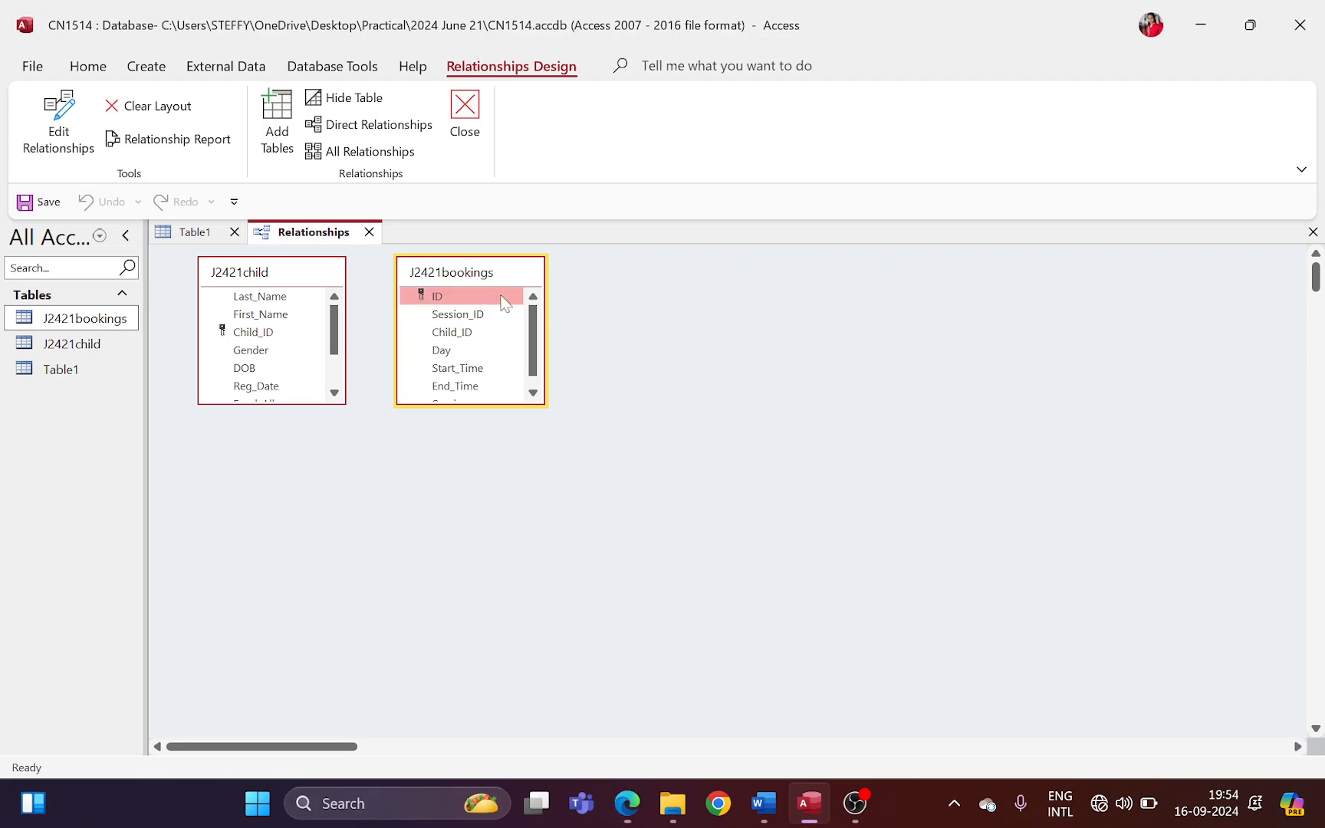
- Create a one-to-many relationship from Child_ID in J2421child to Child_ID in J2421bookings with referential integrity enforced, and shift the bookings table slightly down
left_click_drag(230, 333, 431, 337)
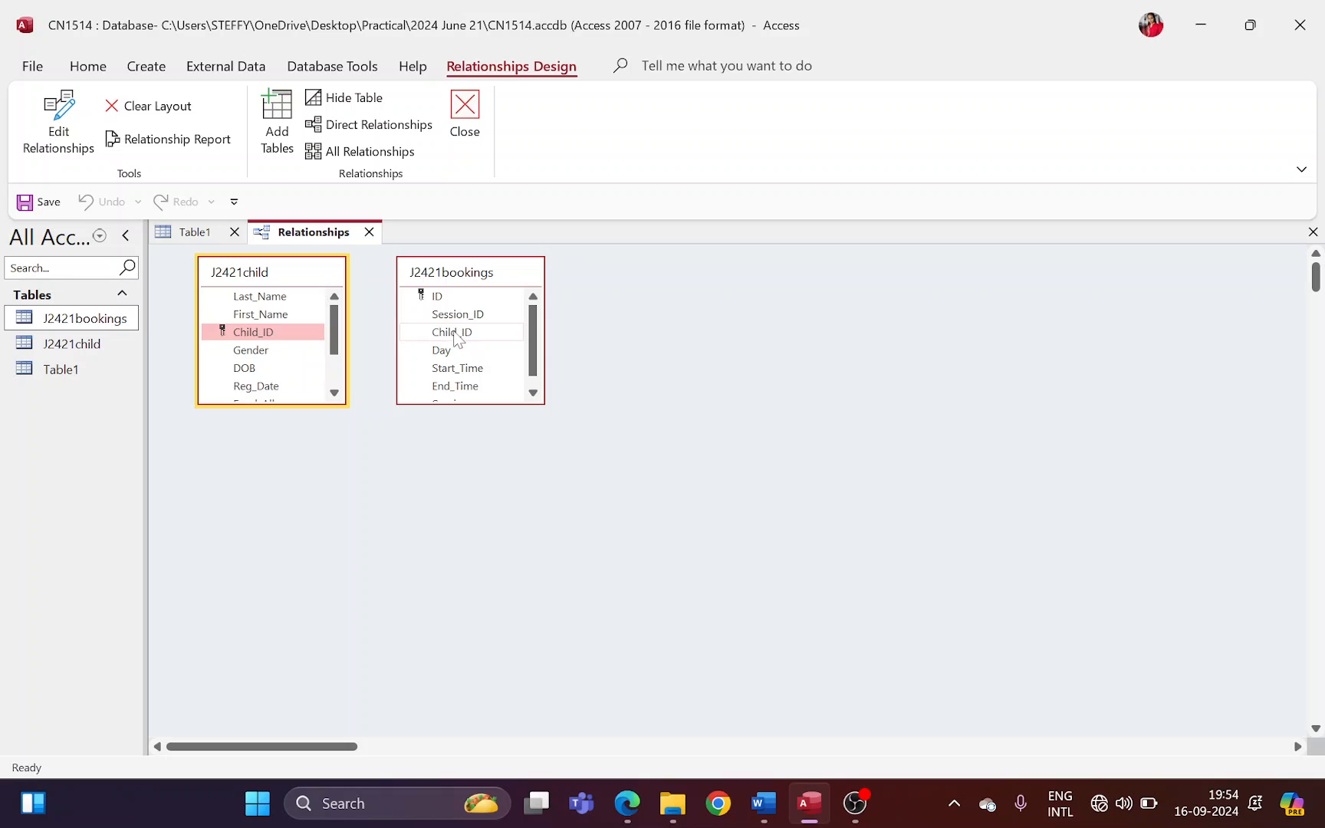
left_click(457, 338)
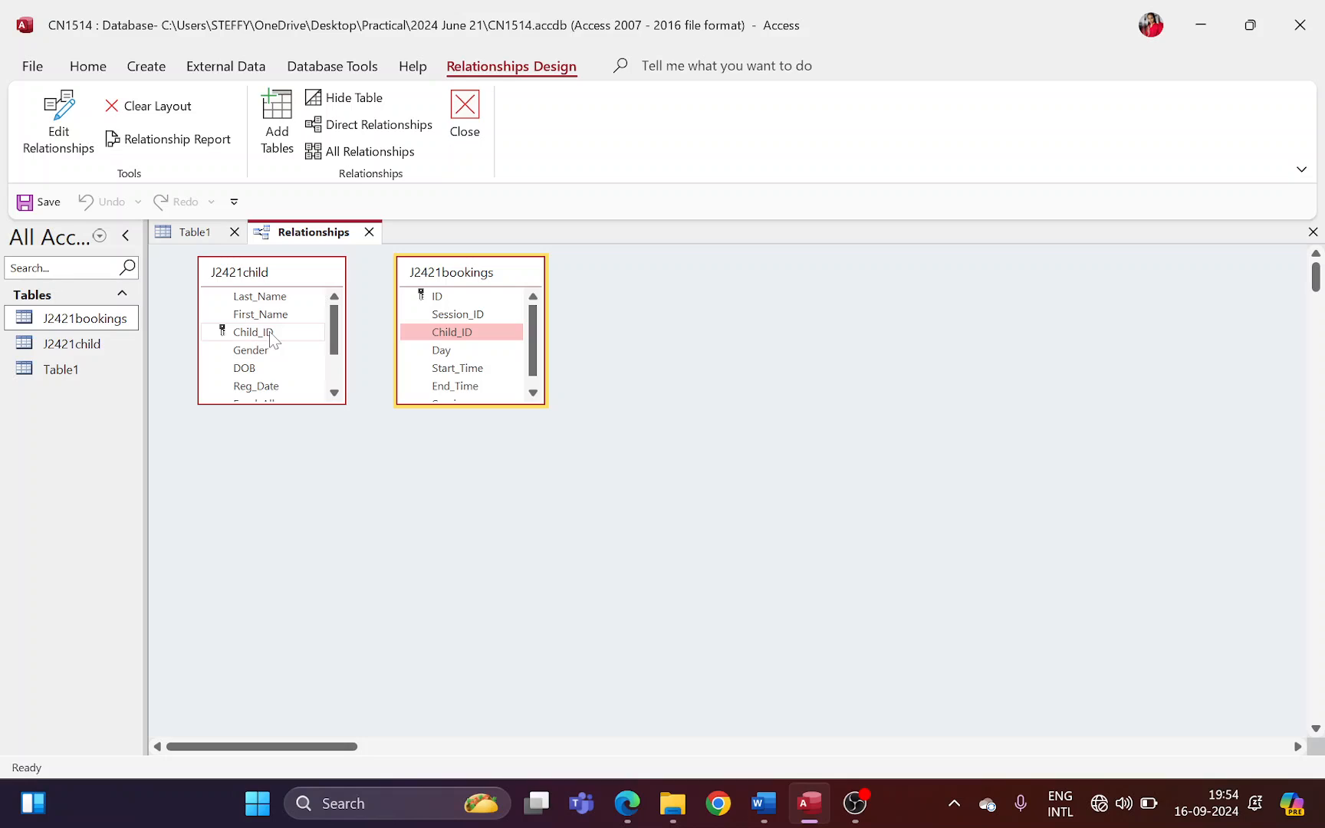
left_click(269, 331)
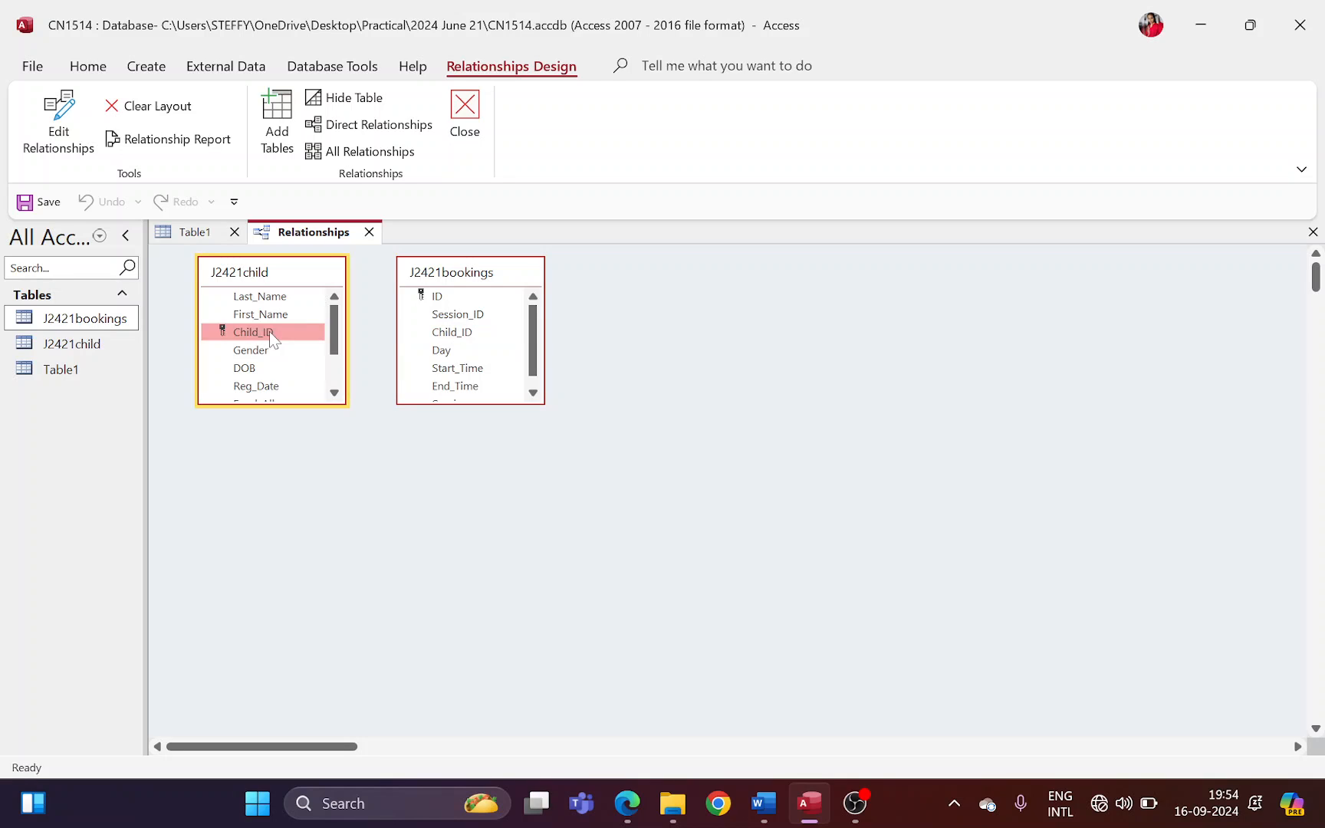
left_click_drag(269, 331, 441, 332)
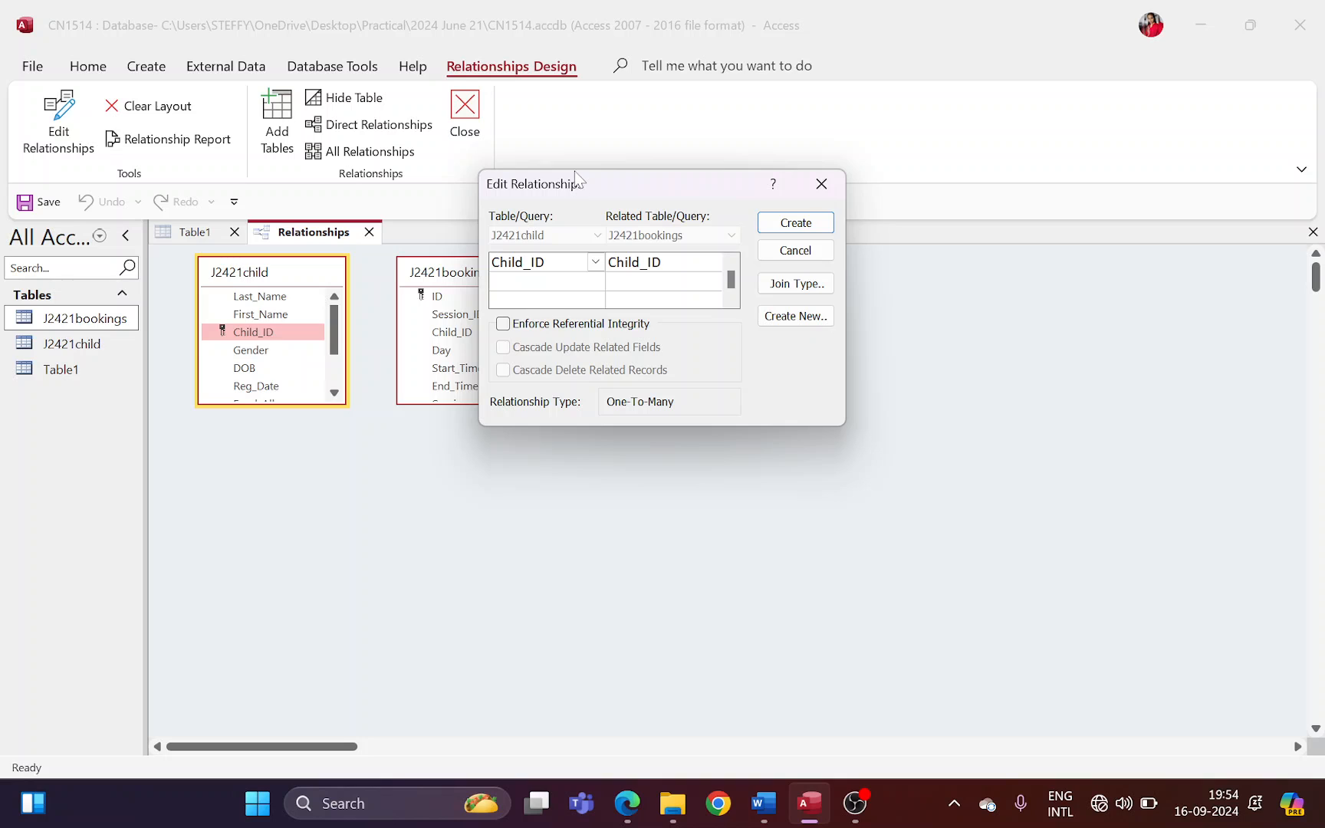
left_click_drag(578, 188, 293, 430)
left_click(259, 568)
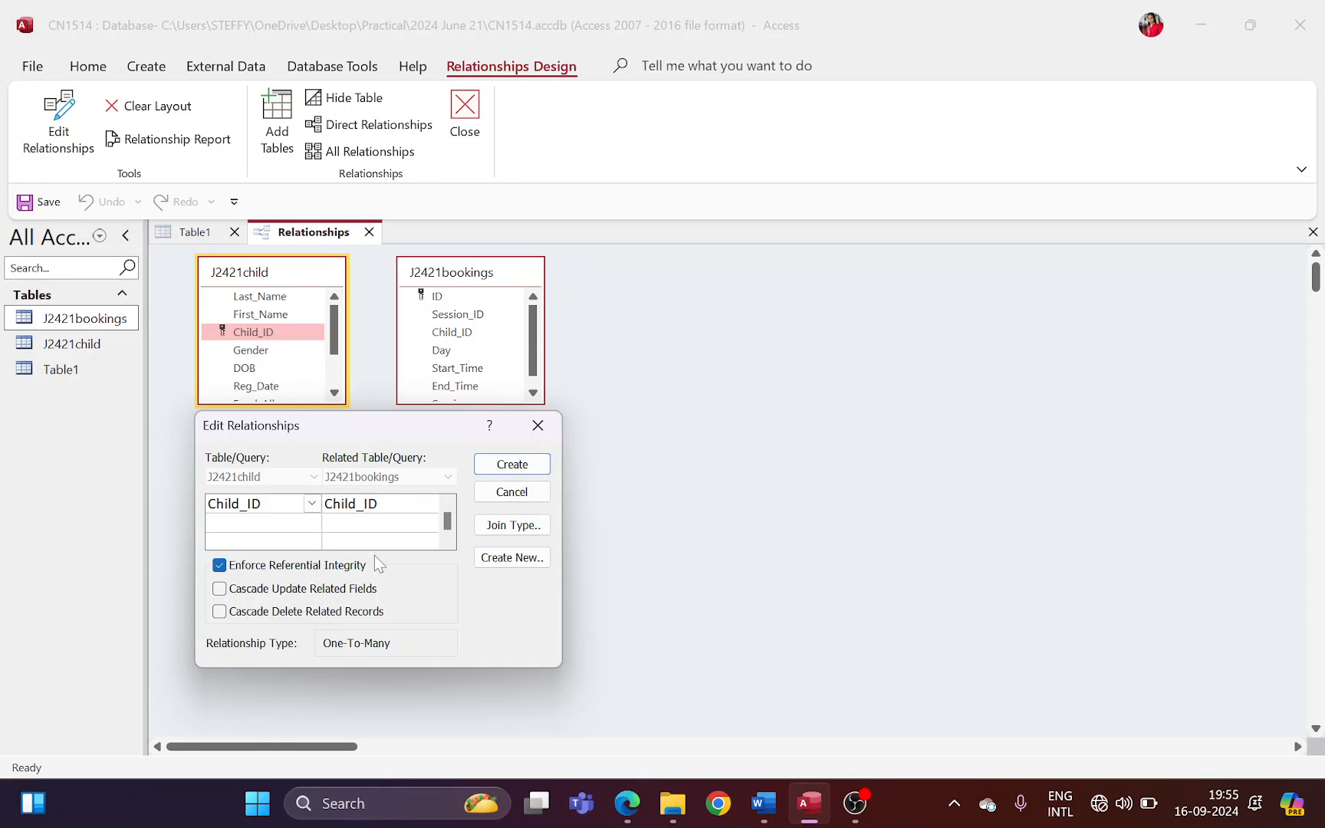
left_click(510, 464)
left_click_drag(482, 276, 500, 300)
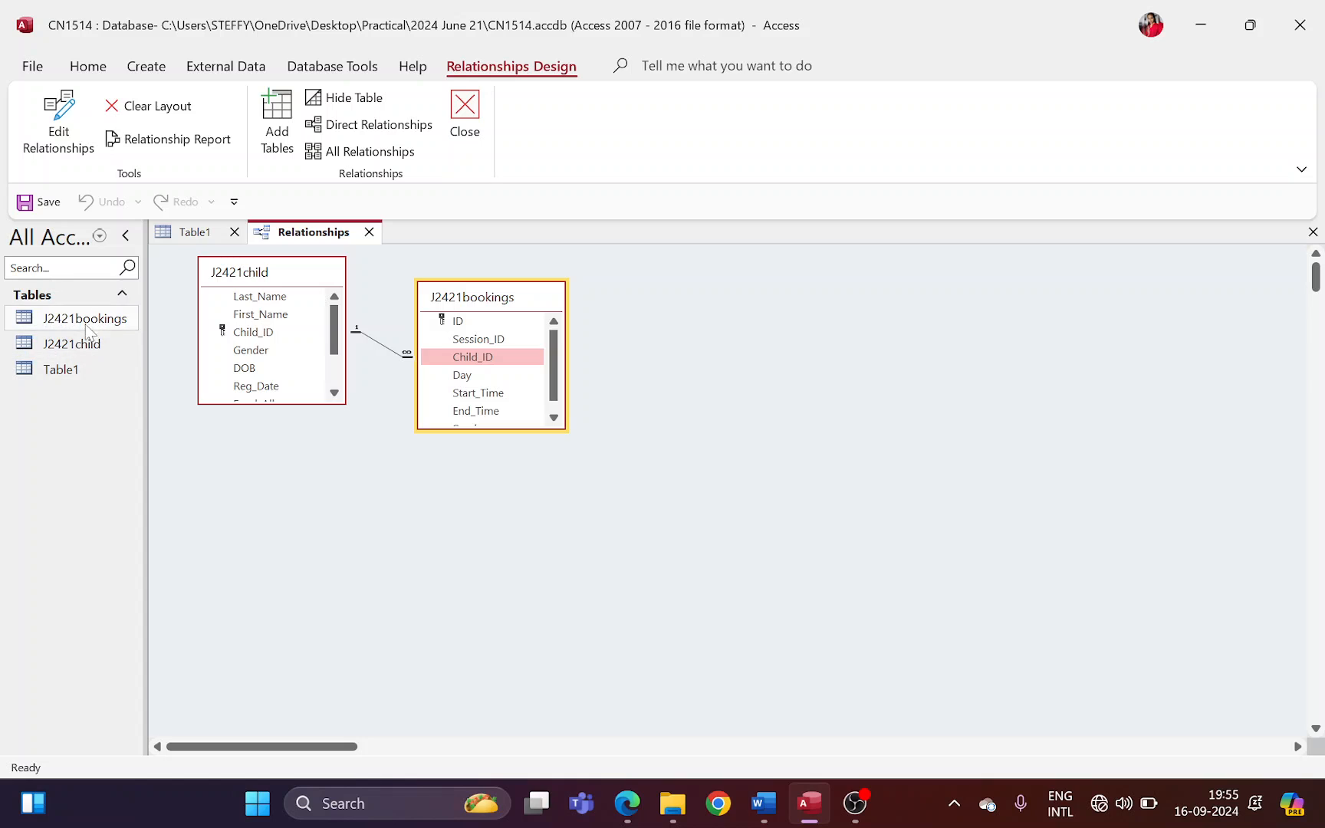
- Reopen the relationship's settings, place the dialog below the two tables, and capture a screenshot of both tables and the dialog
left_click(373, 342)
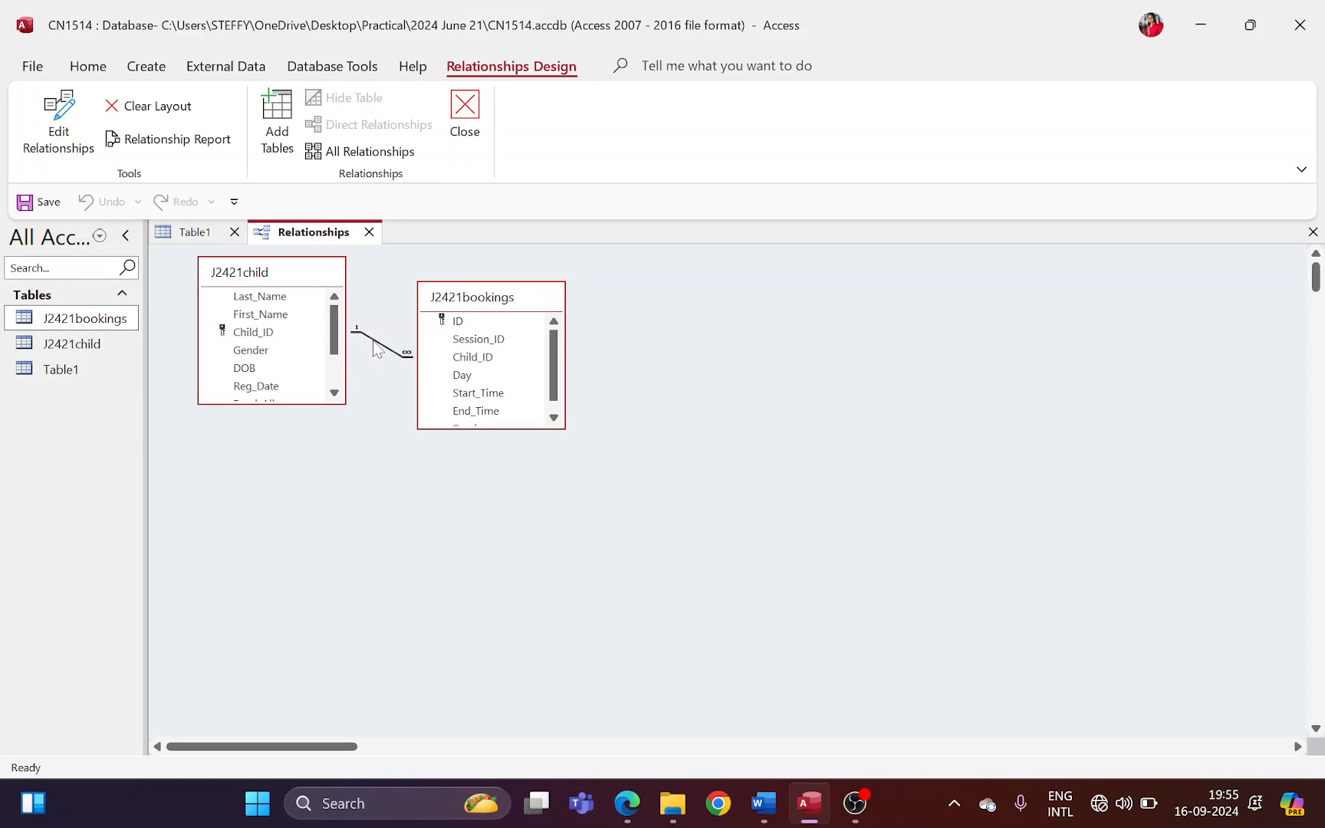
double_click(372, 340)
left_click_drag(584, 197, 308, 459)
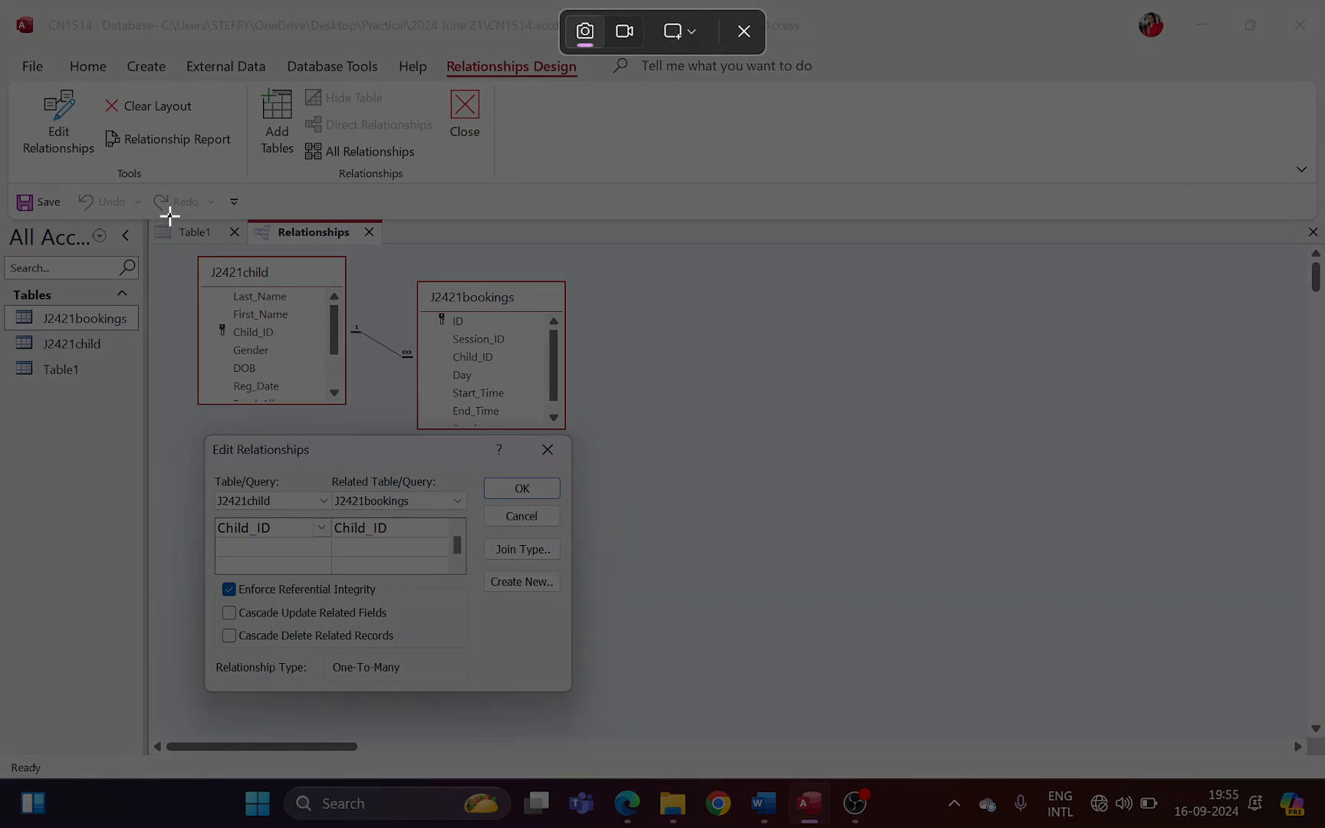
left_click_drag(169, 215, 579, 703)
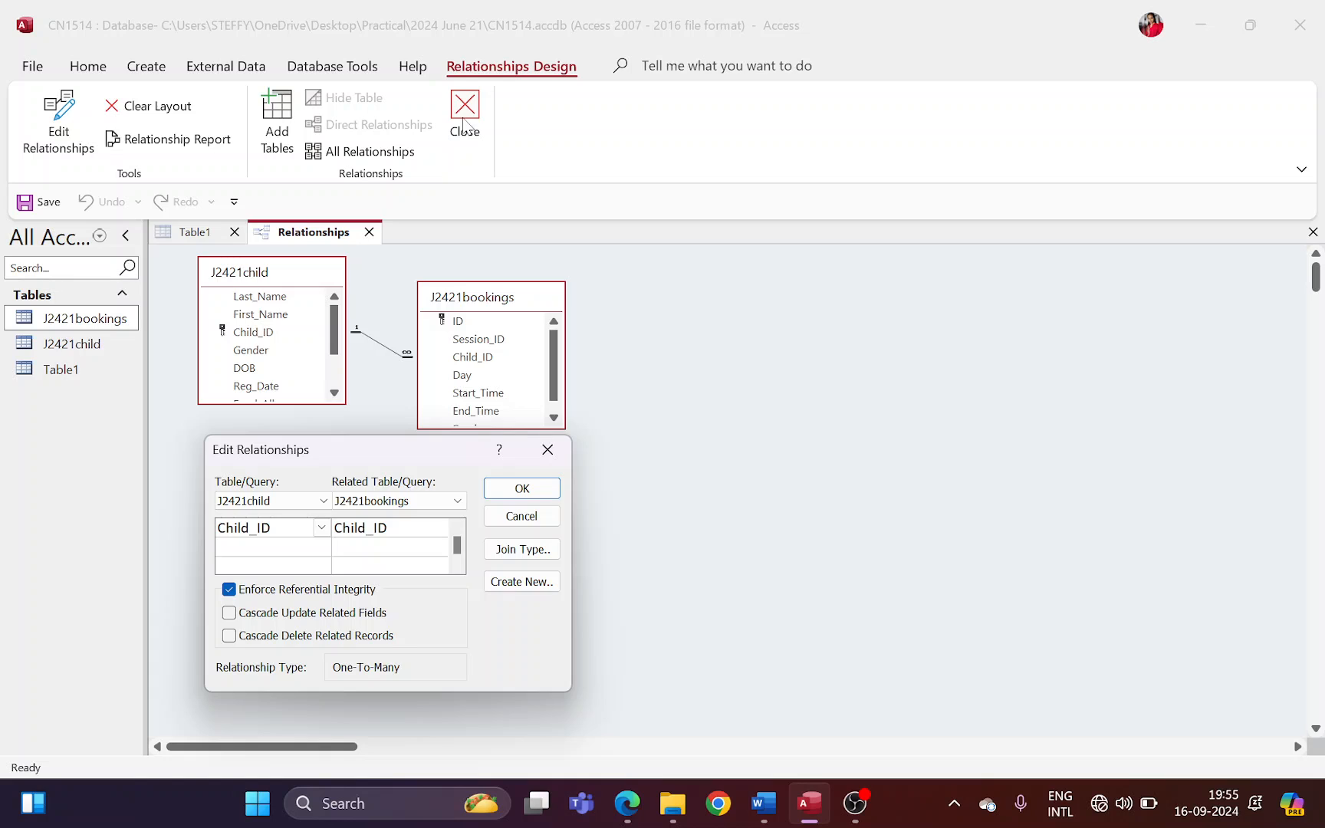
- Accept the relationship settings and close the relationships window
left_click(521, 488)
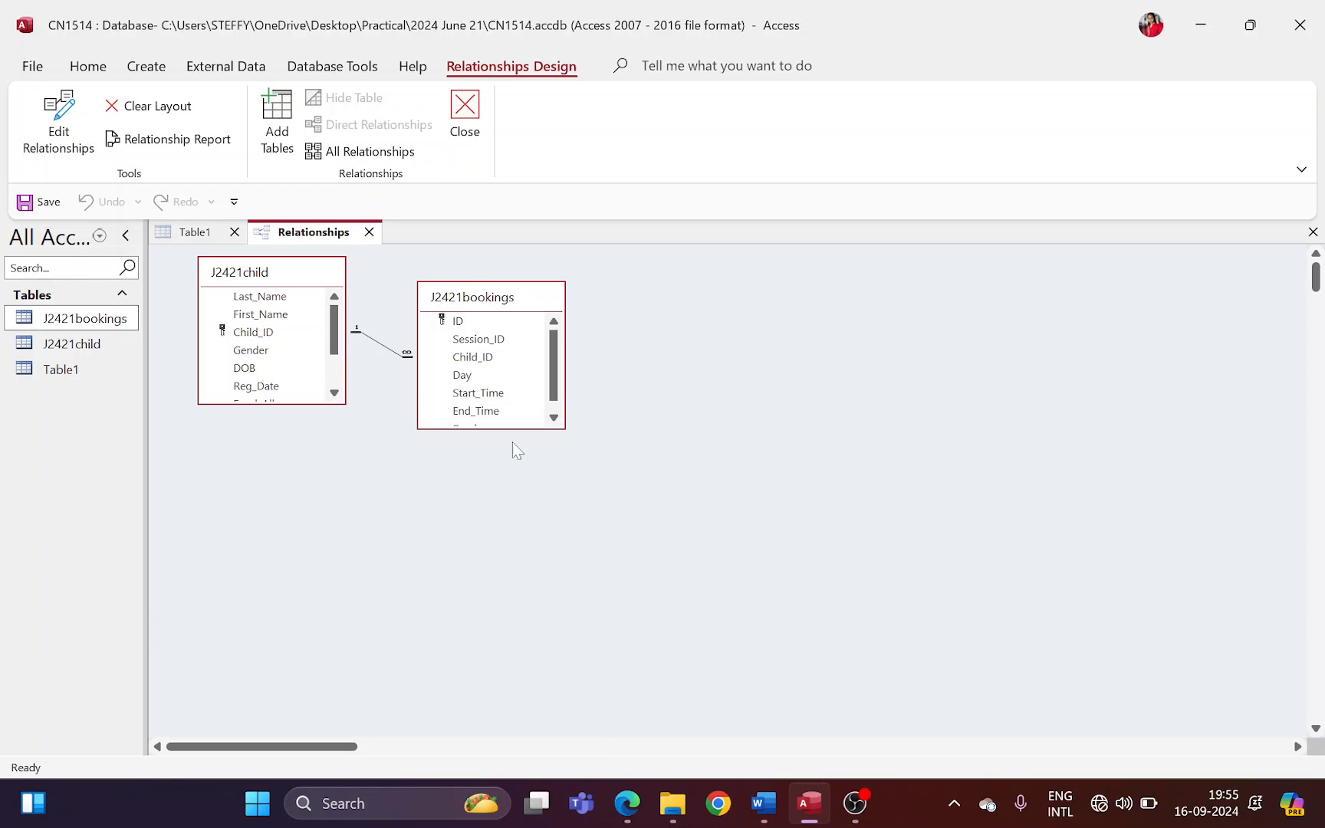
left_click(462, 122)
left_click(597, 457)
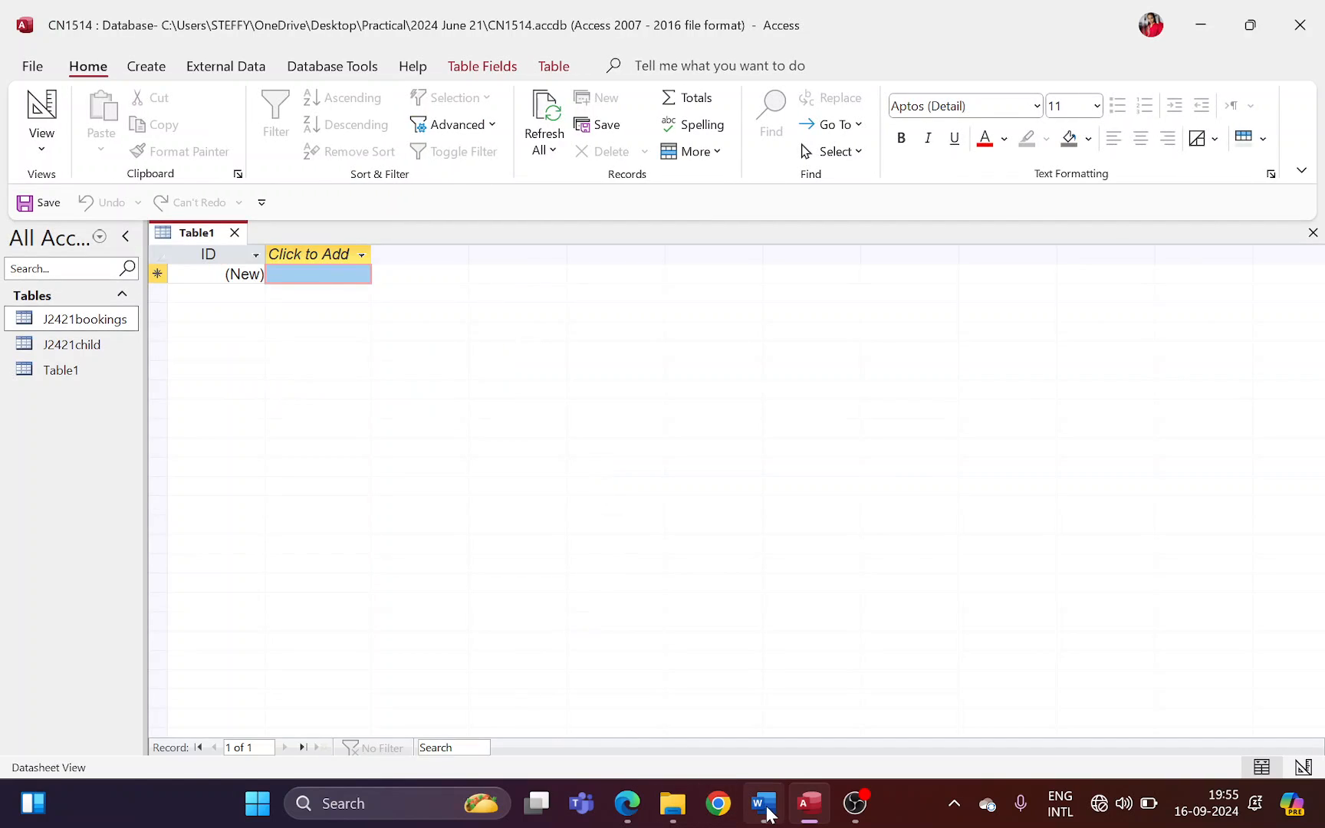
- Switch to the Evidence Document in Word, paste the relationship screenshot under the Step 14 evidence heading, and check it at 80% zoom
left_click(767, 809)
scroll(571, 627, "down", 10)
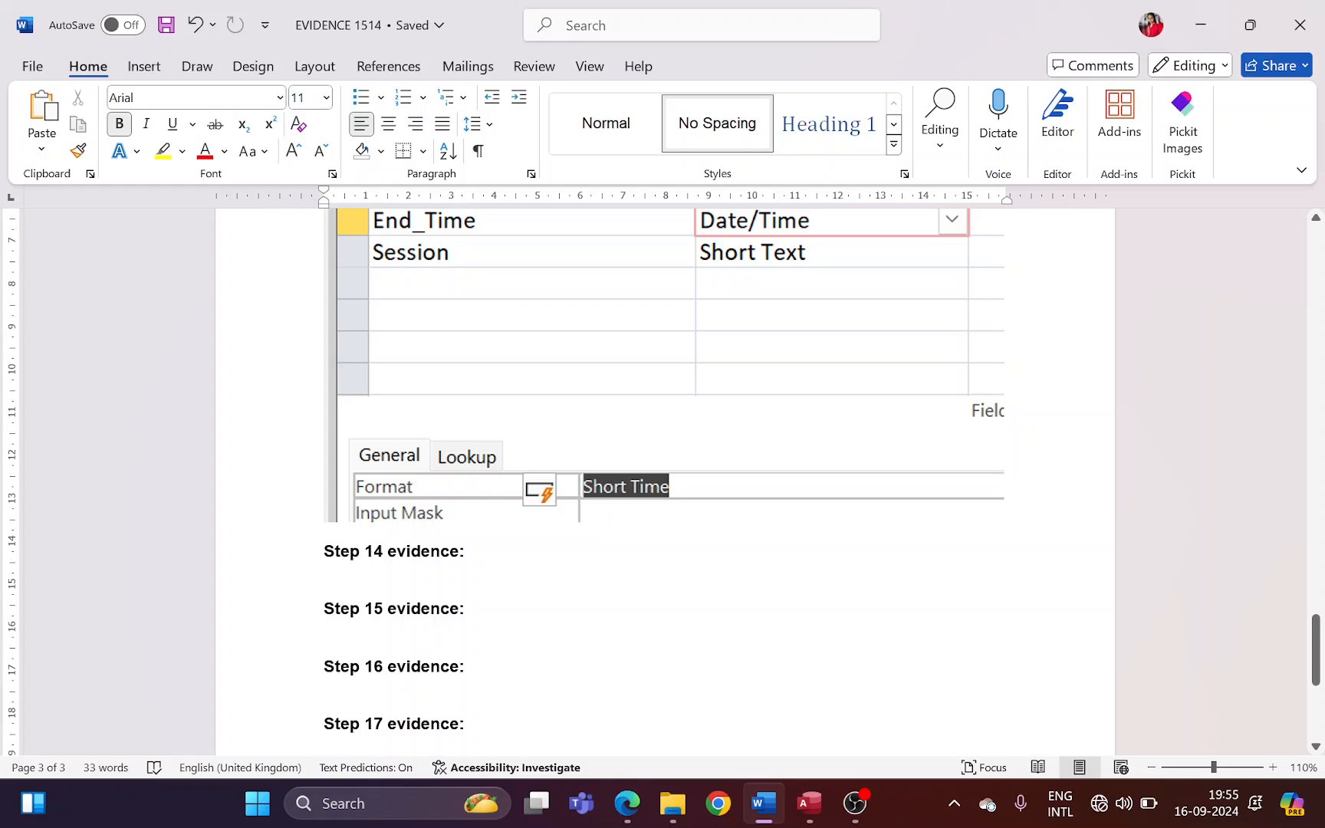
left_click(415, 573)
key("ctrl+v")
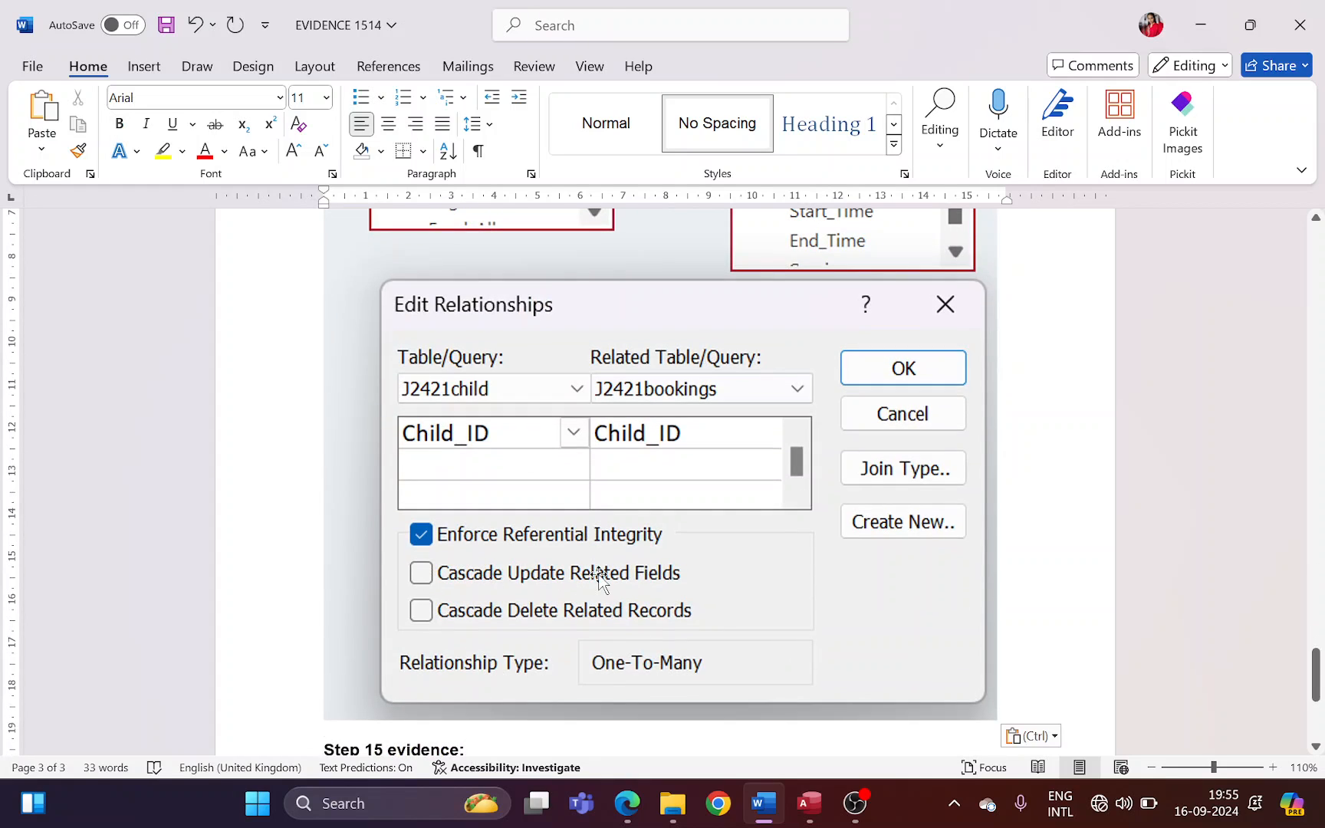
left_click(1151, 767)
left_click(1151, 768)
left_click(1151, 767)
left_click(1151, 768)
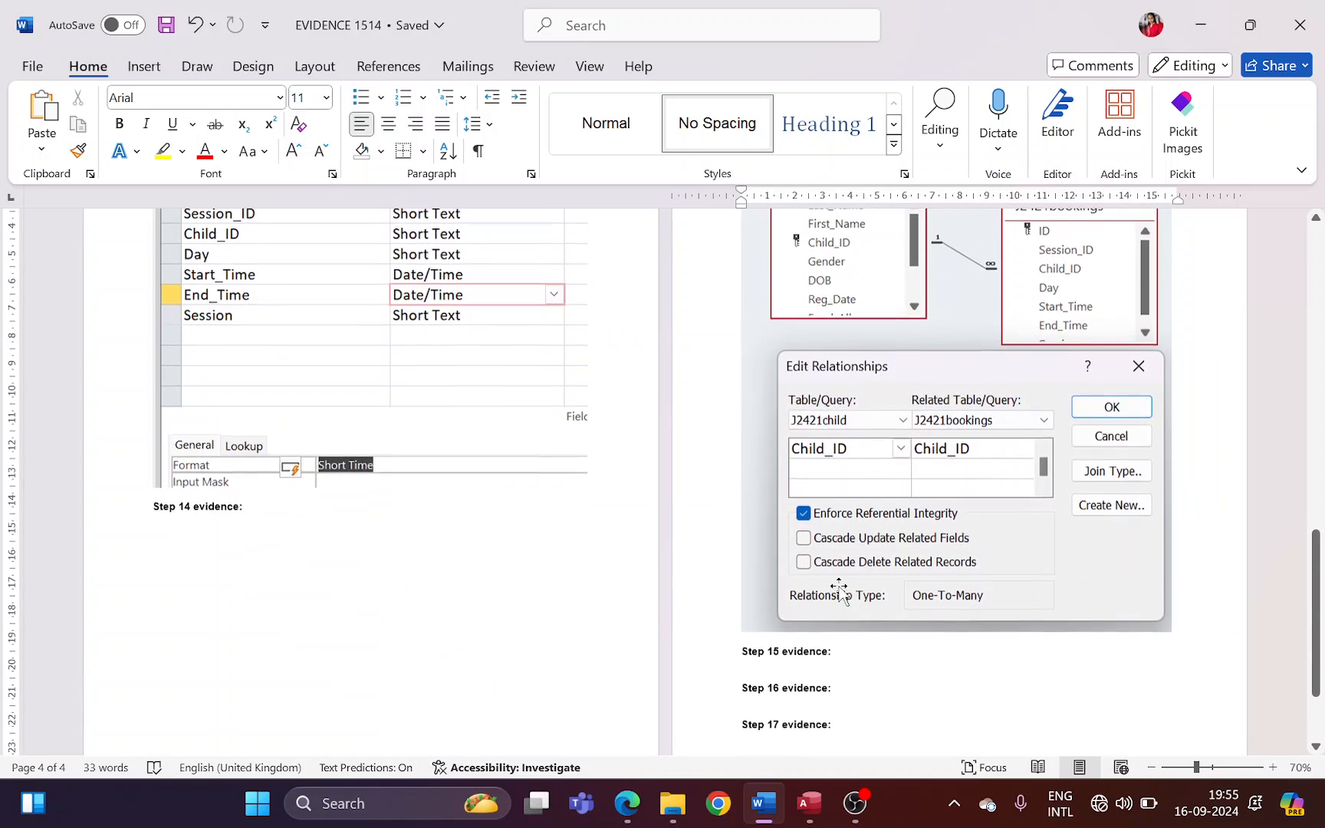
left_click(1273, 768)
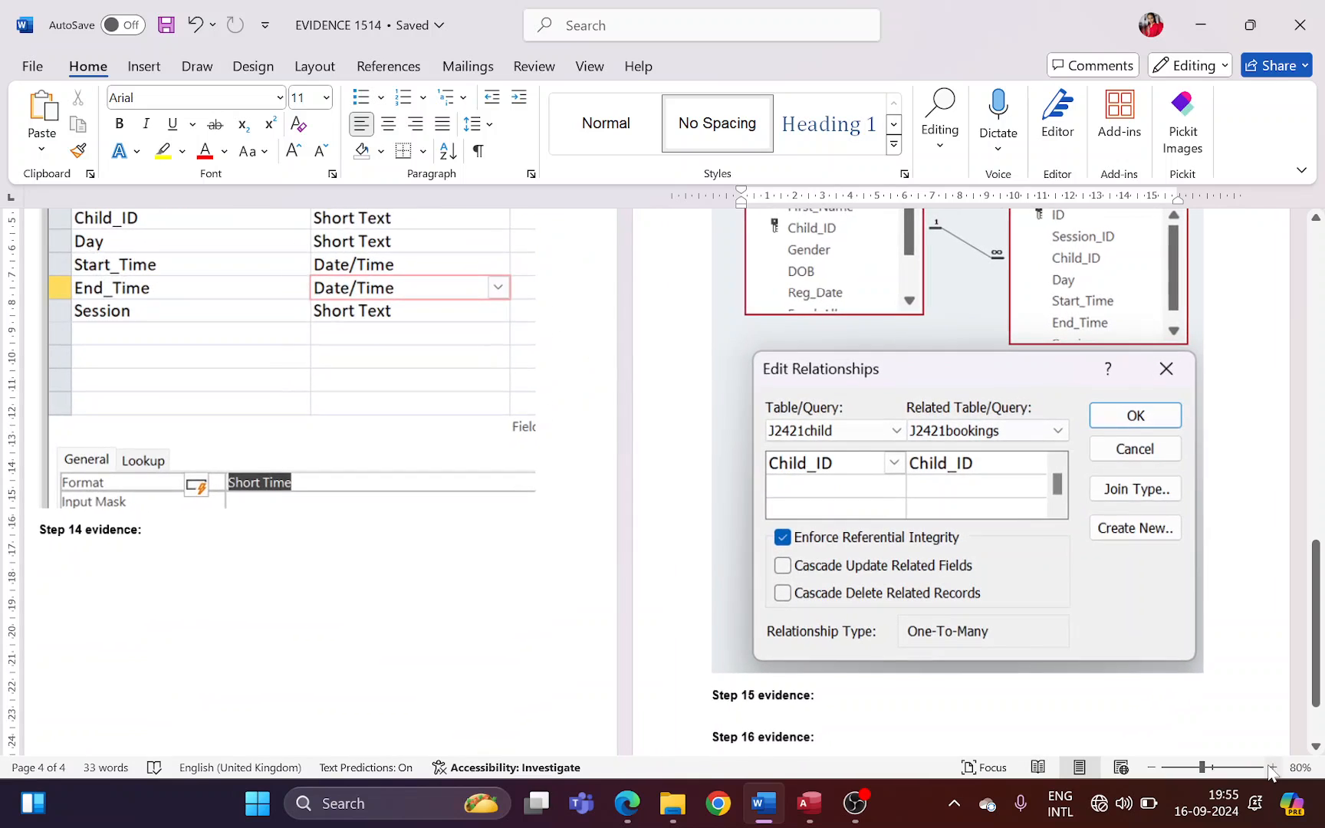
key("ctrl+v")
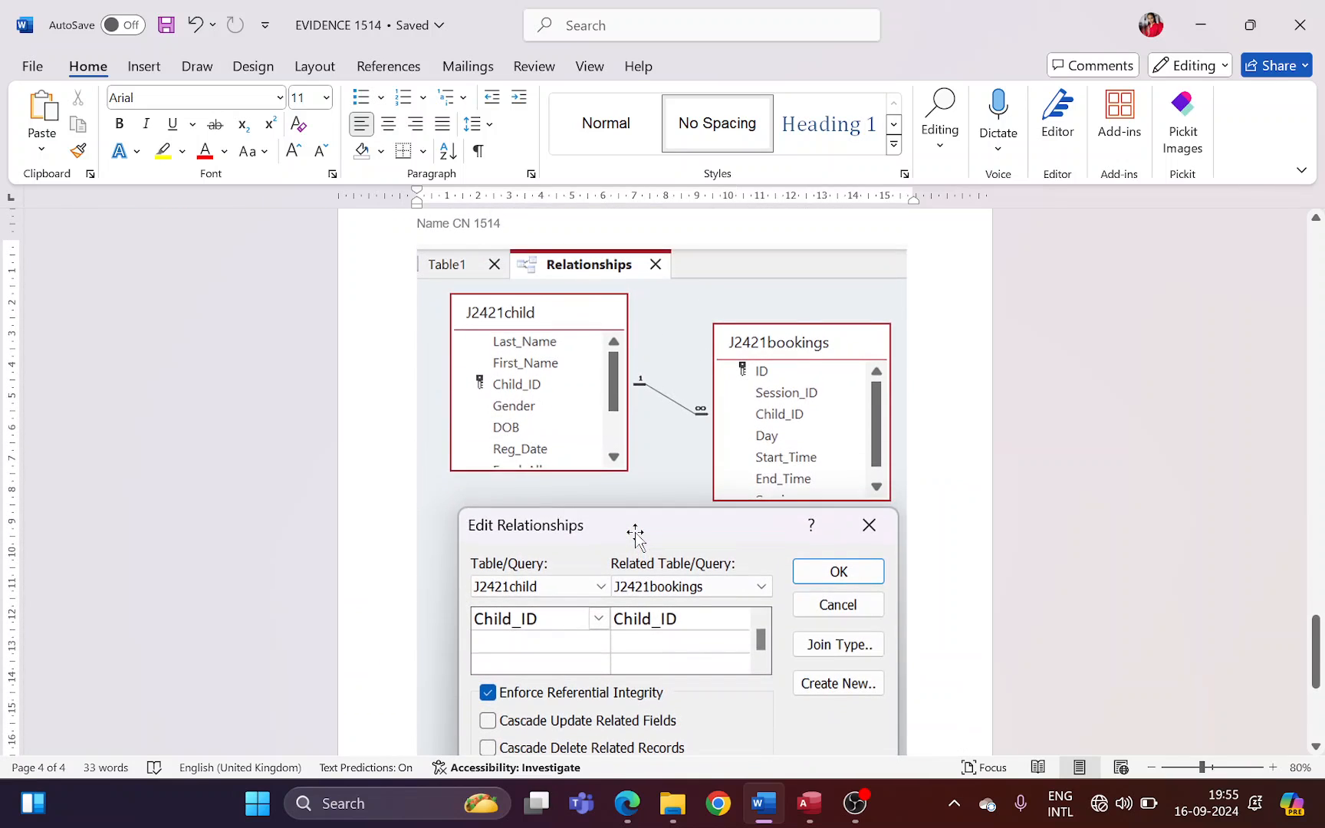
- Return to the question paper and highlight question 12's evidence screenshot instruction and question 13's opening line about the tabular report
key("alt+Tab")
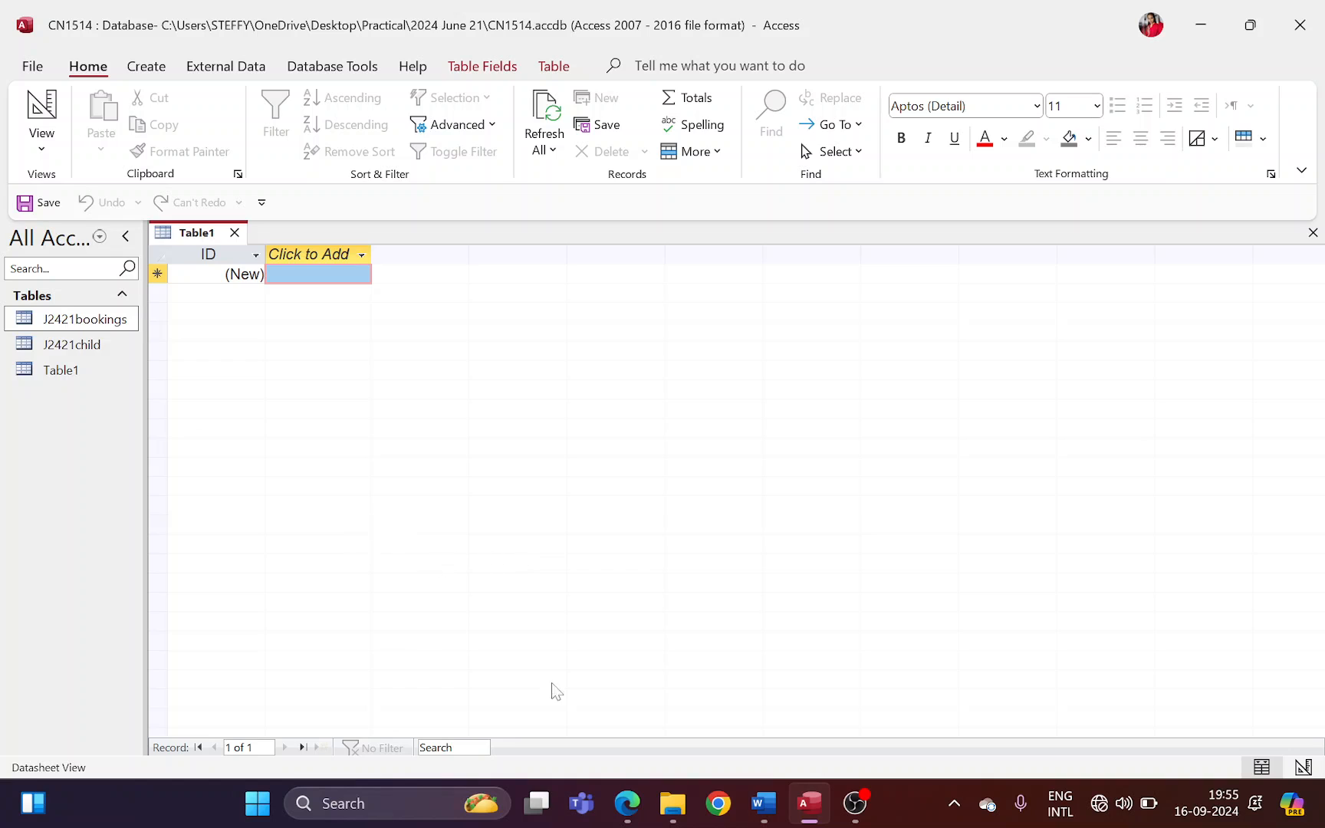
left_click(627, 803)
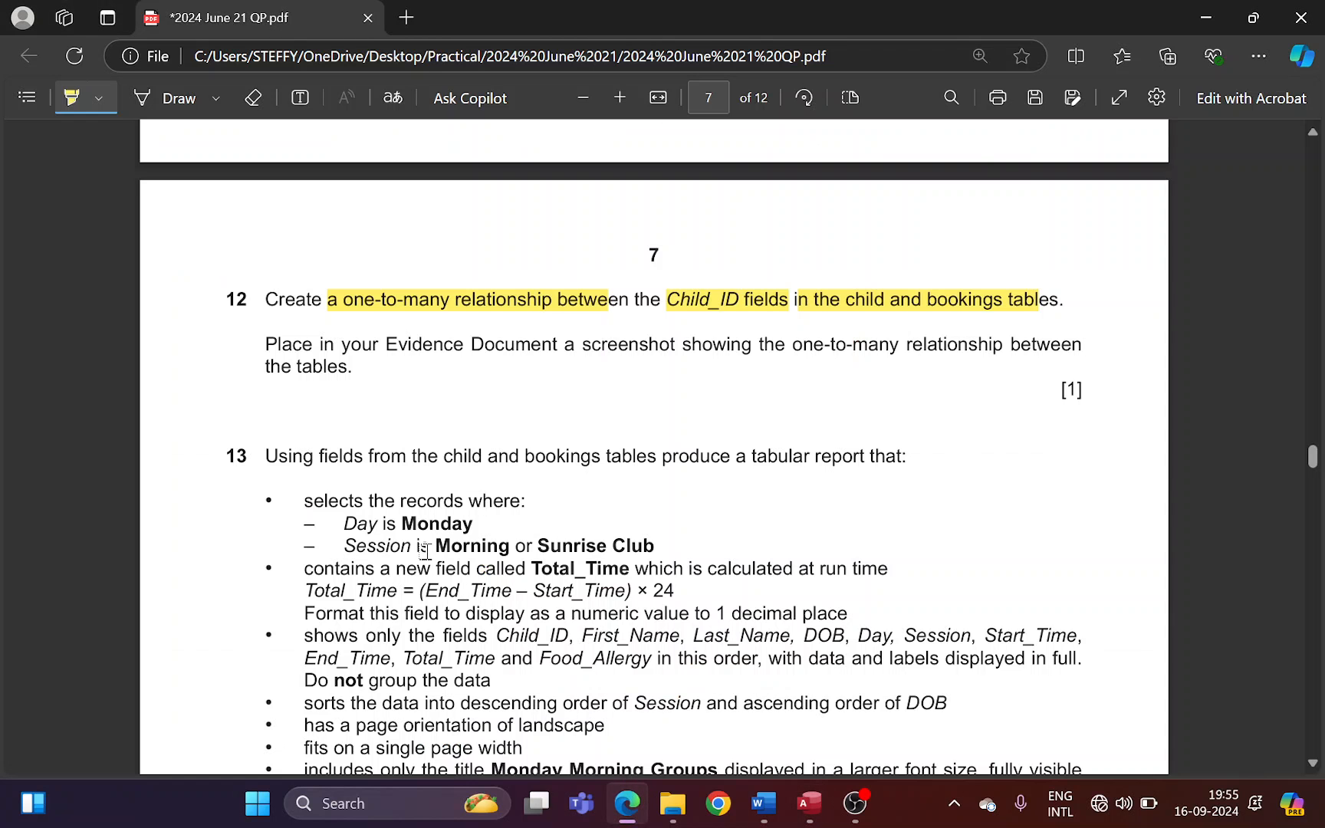
scroll(424, 550, "down", 2)
mouse_move(361, 239)
left_mouse_down()
mouse_move(713, 234)
mouse_move(717, 249)
left_mouse_up()
left_click_drag(354, 353, 876, 357)
- Switch to Access, open the J2421child table, and start a new query with the Simple Query Wizard
key("alt+Tab")
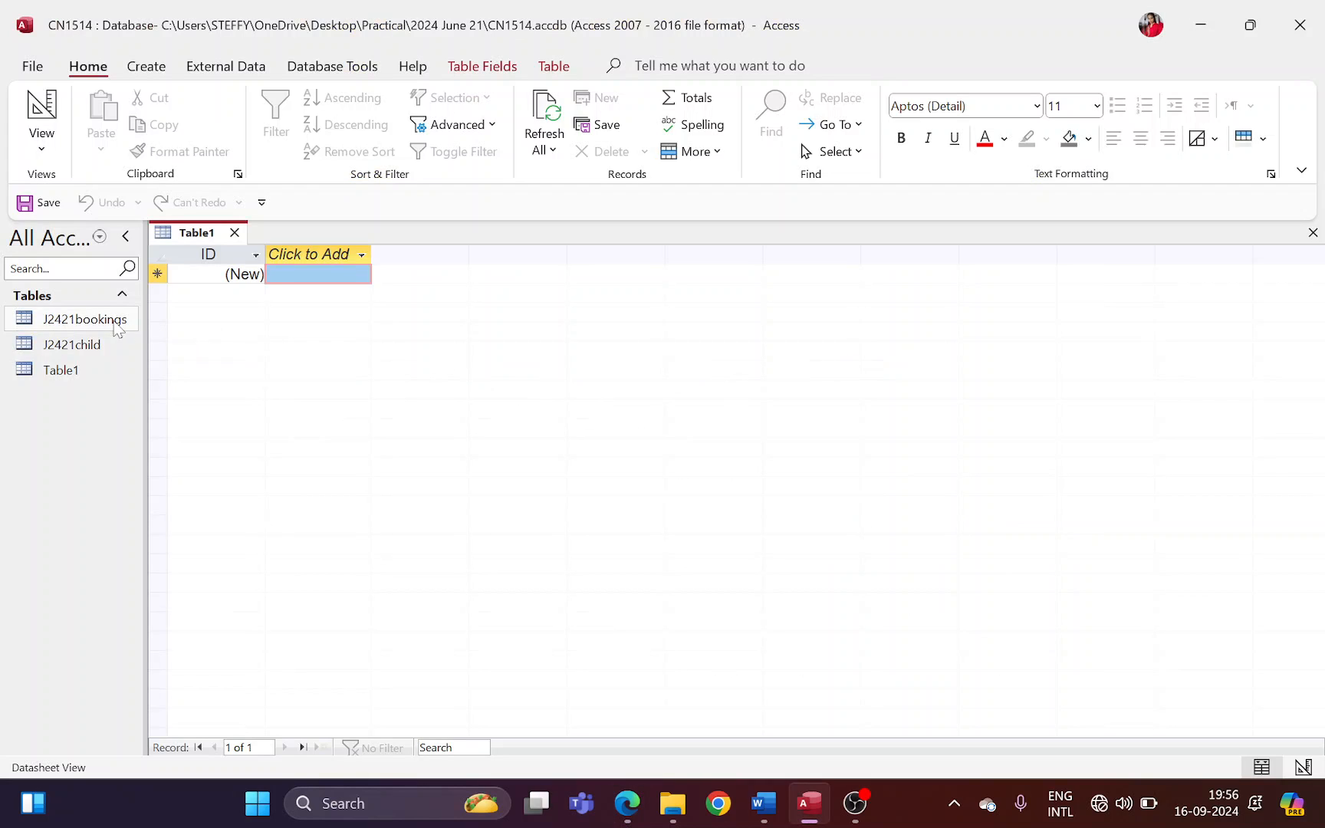
double_click(94, 350)
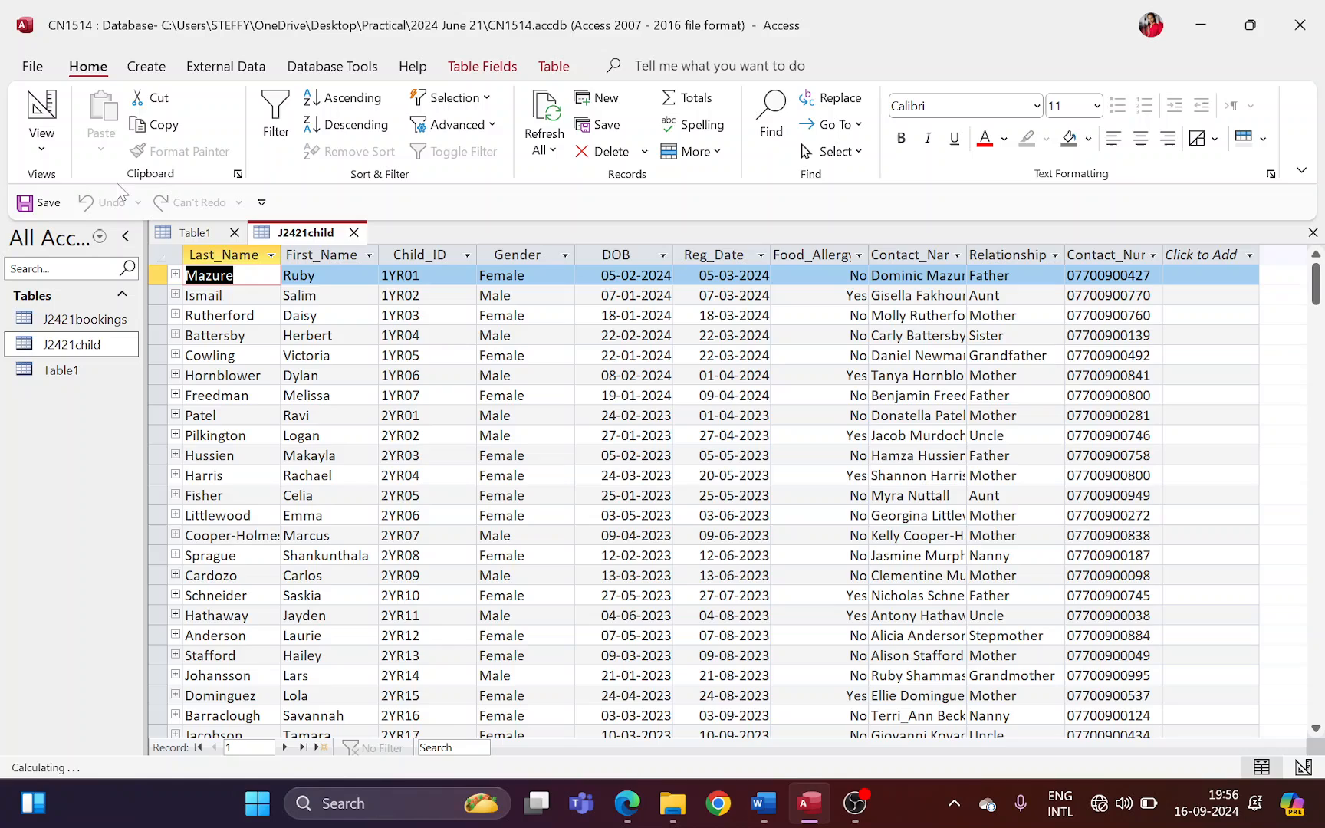
left_click(145, 66)
key("alt+Tab")
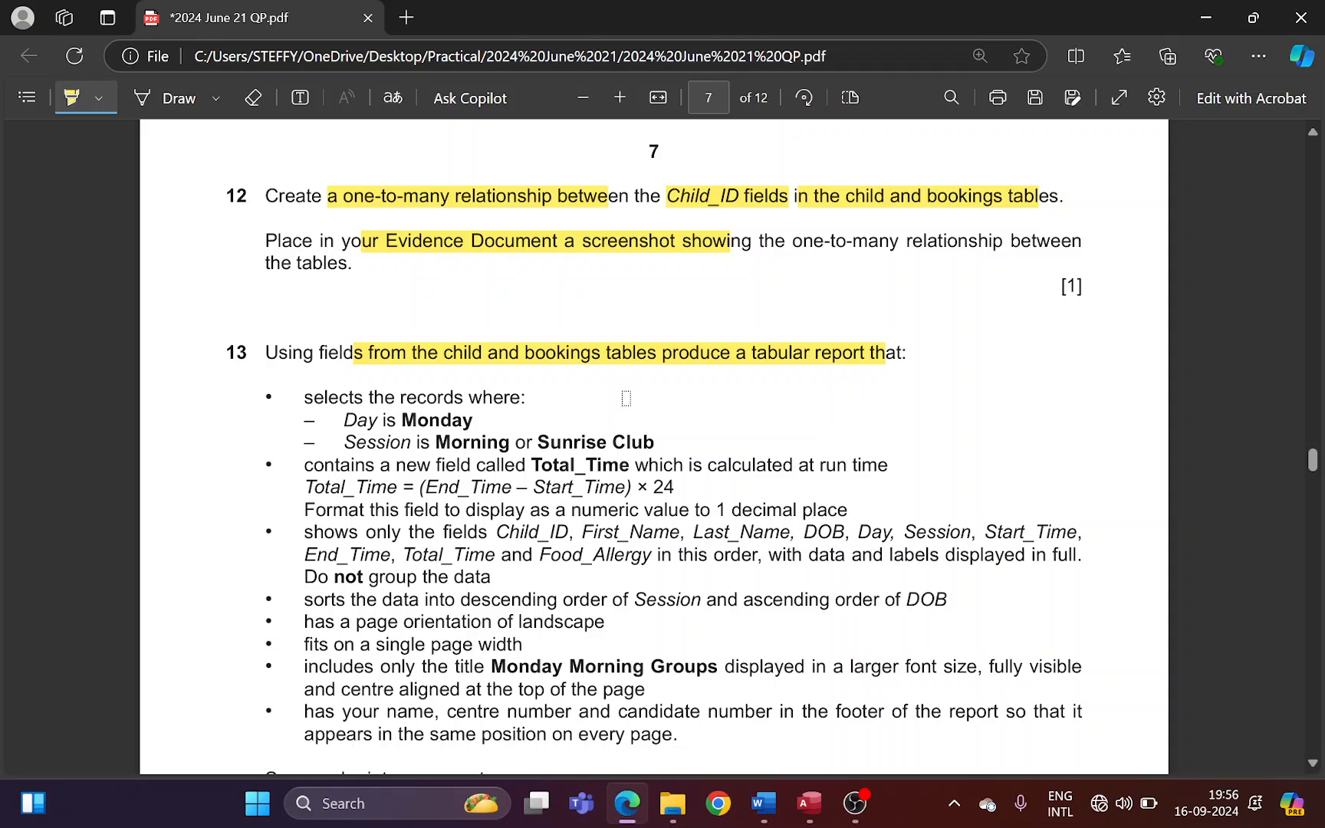
key("alt+Tab")
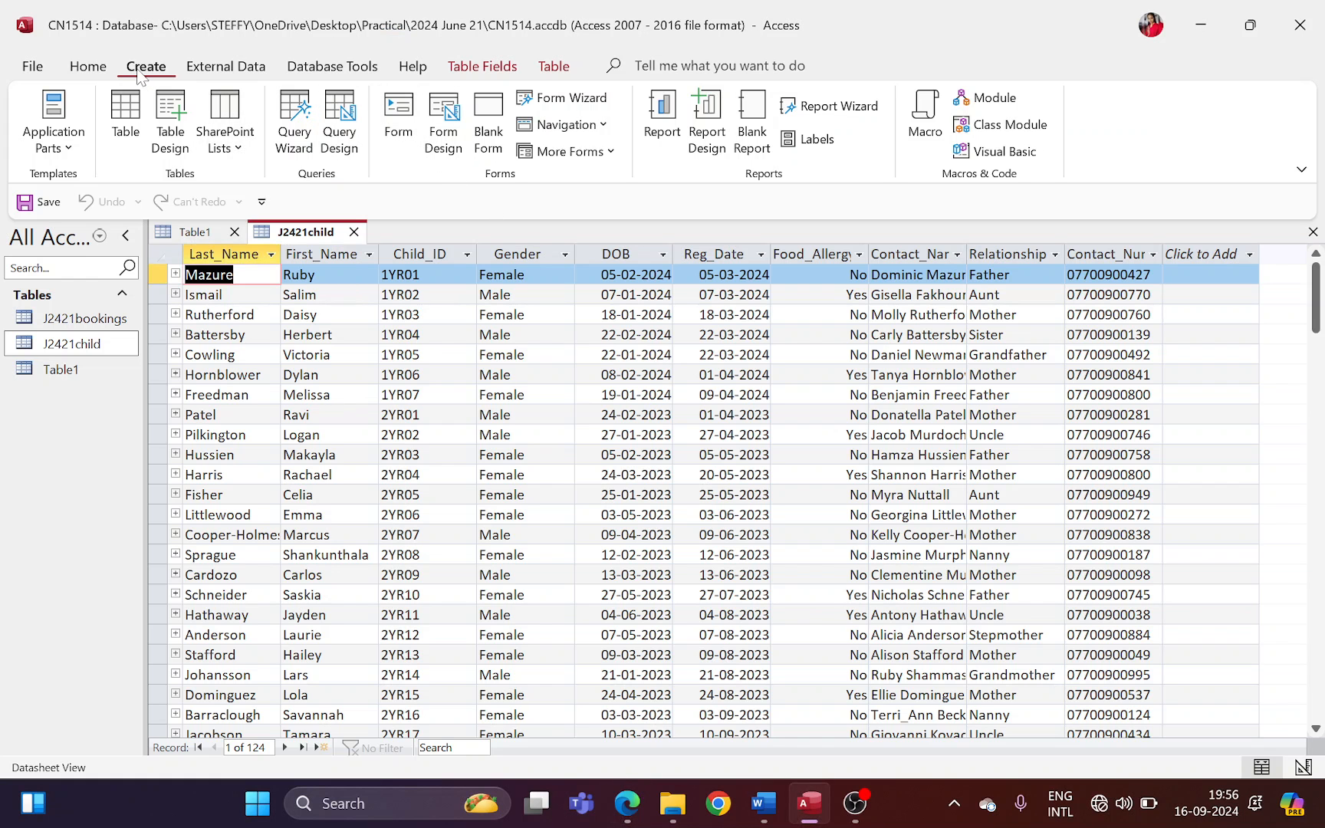
left_click(295, 130)
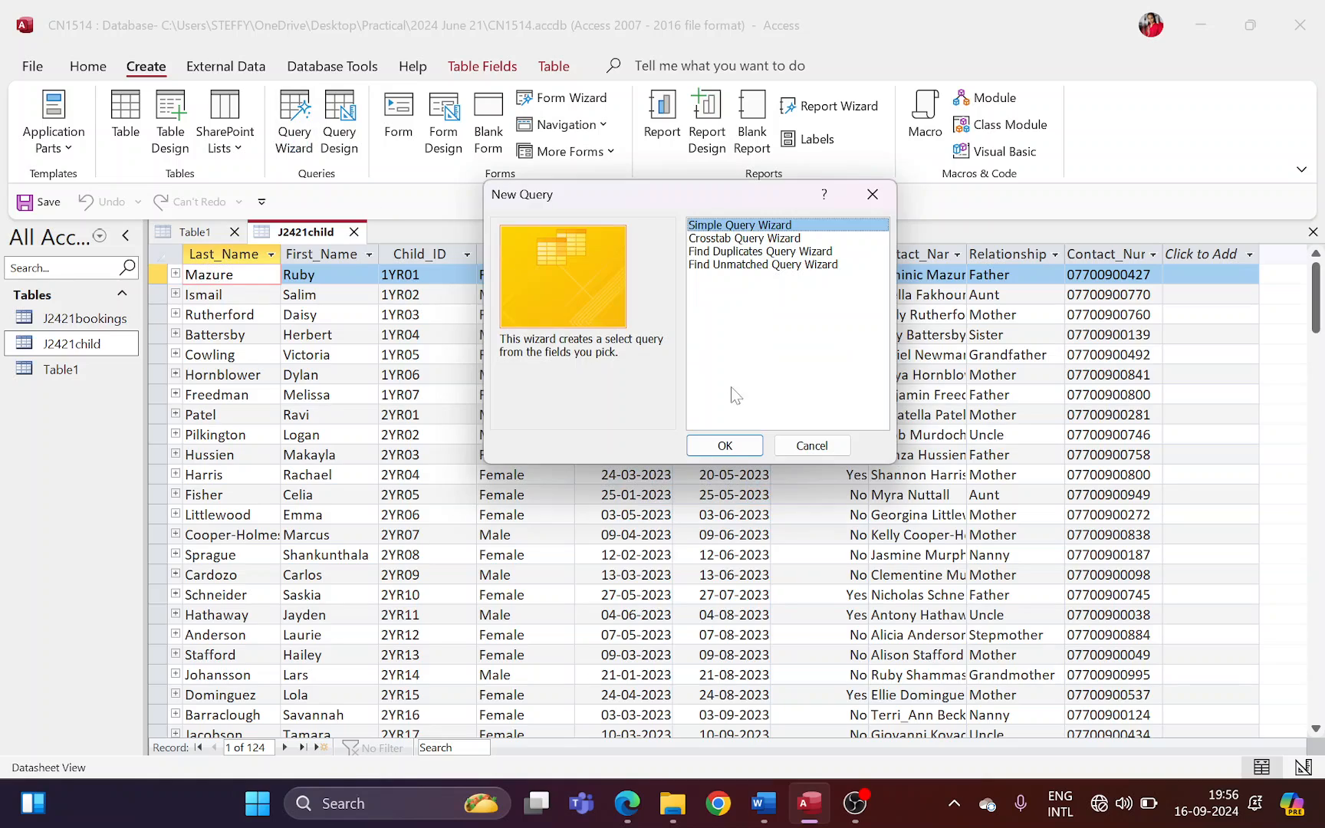
left_click(727, 445)
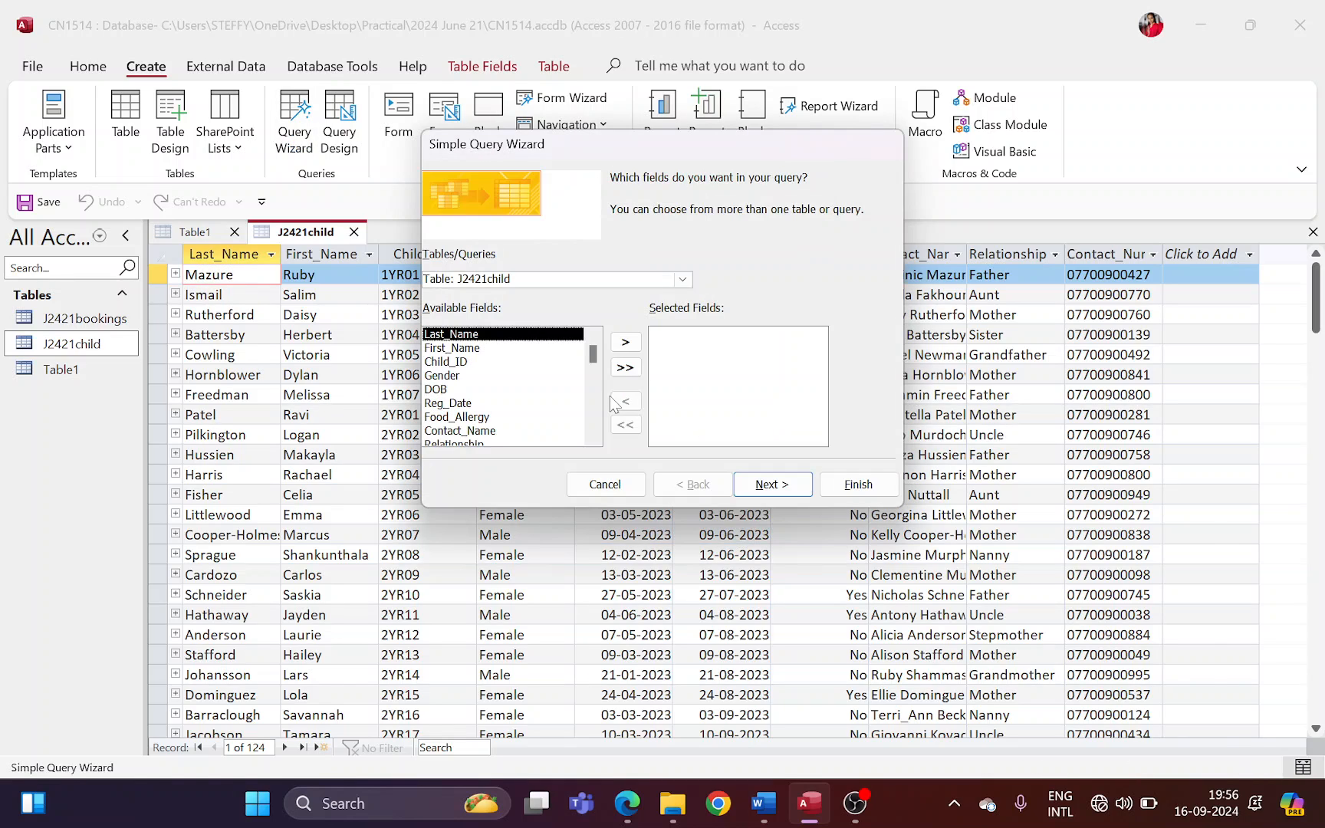
- Add all fields from the J2421child and J2421bookings tables to the query
left_click(625, 368)
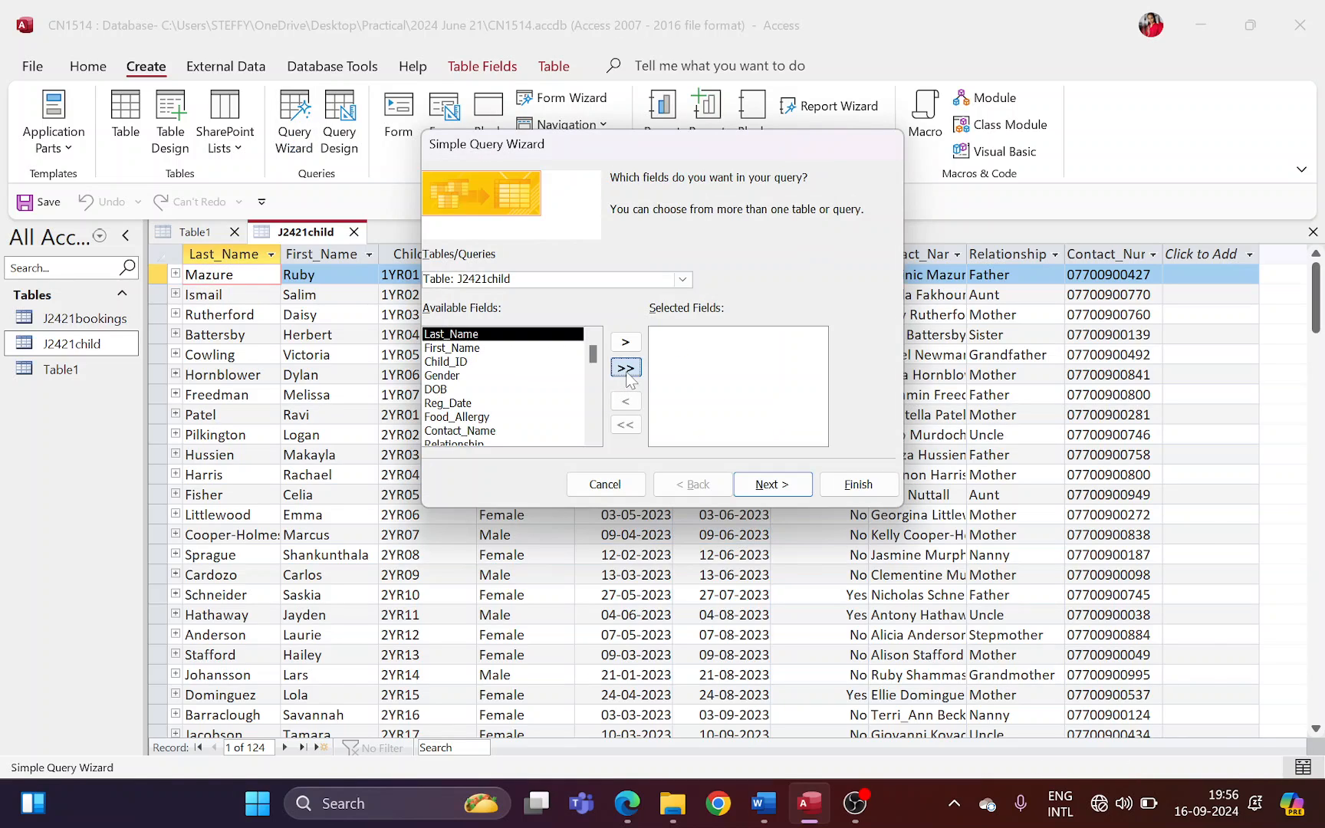
left_click(683, 279)
left_click(644, 297)
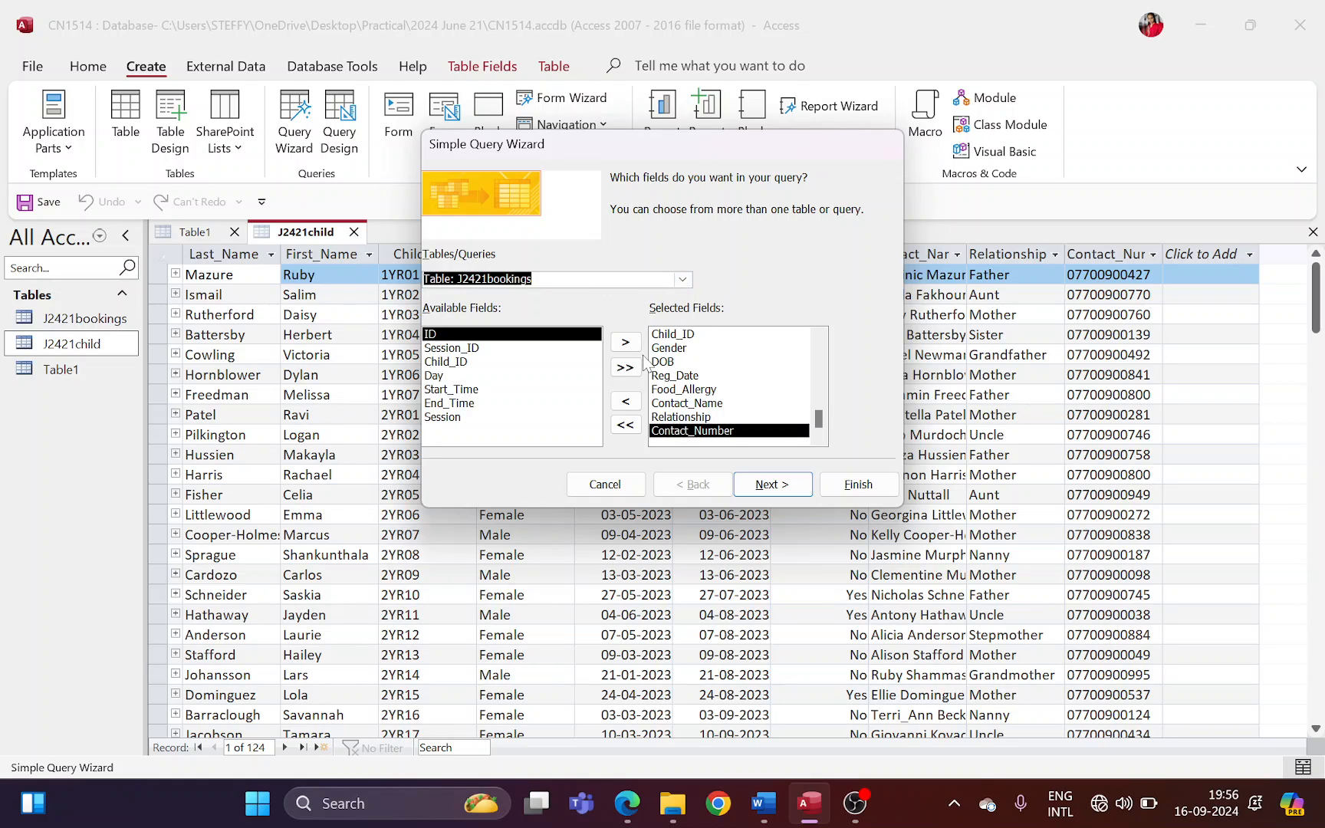
left_click(624, 368)
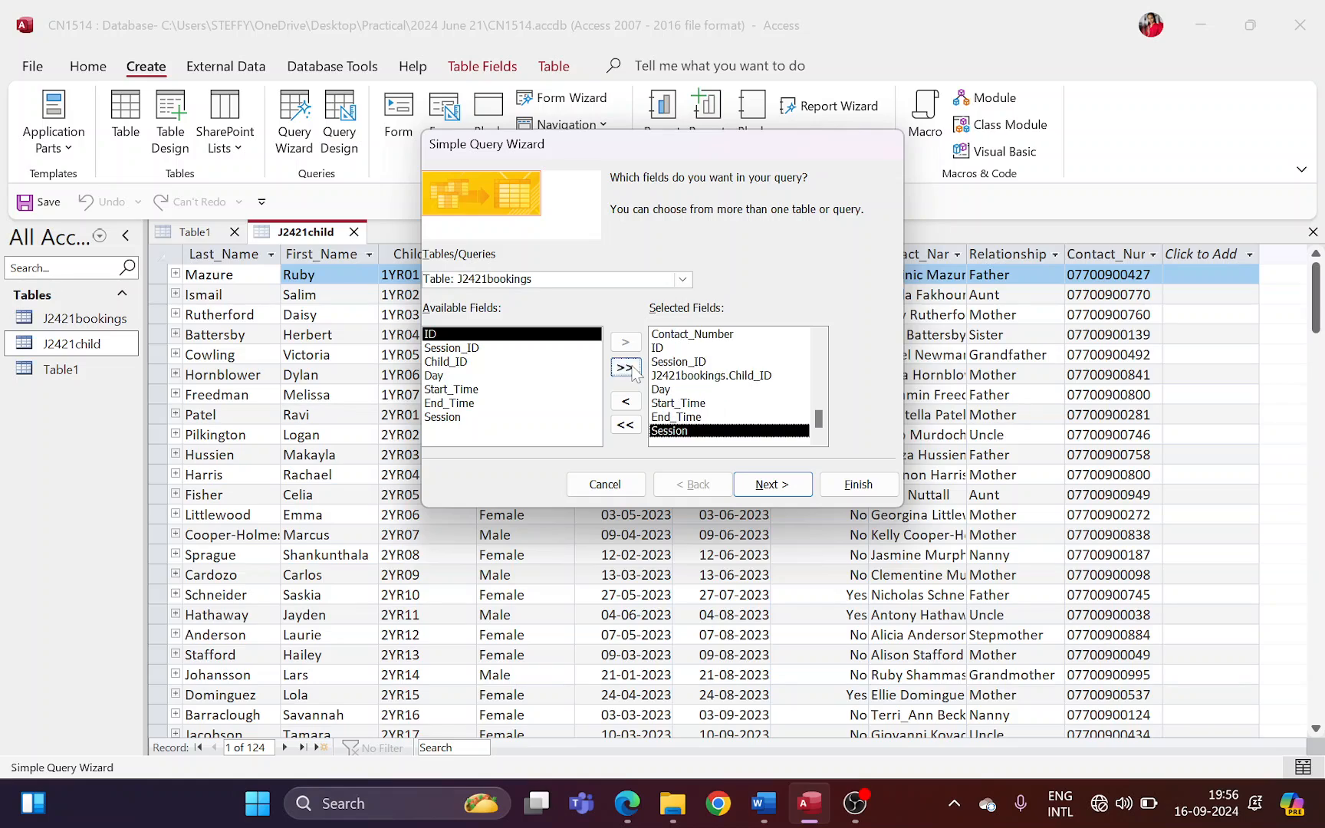
left_click(682, 280)
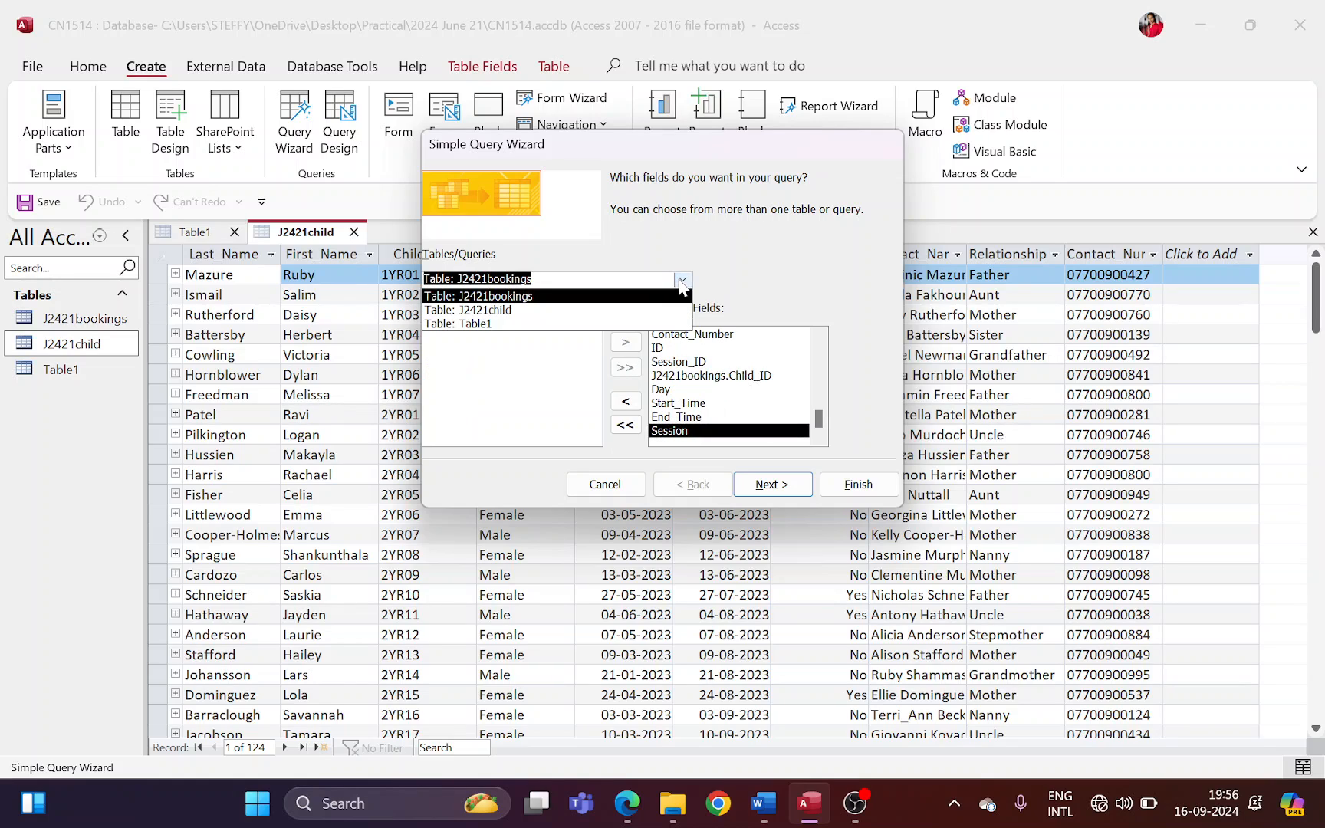
- Finish the wizard as a detail query titled J2421child Query, opening it to modify its design
left_click(645, 314)
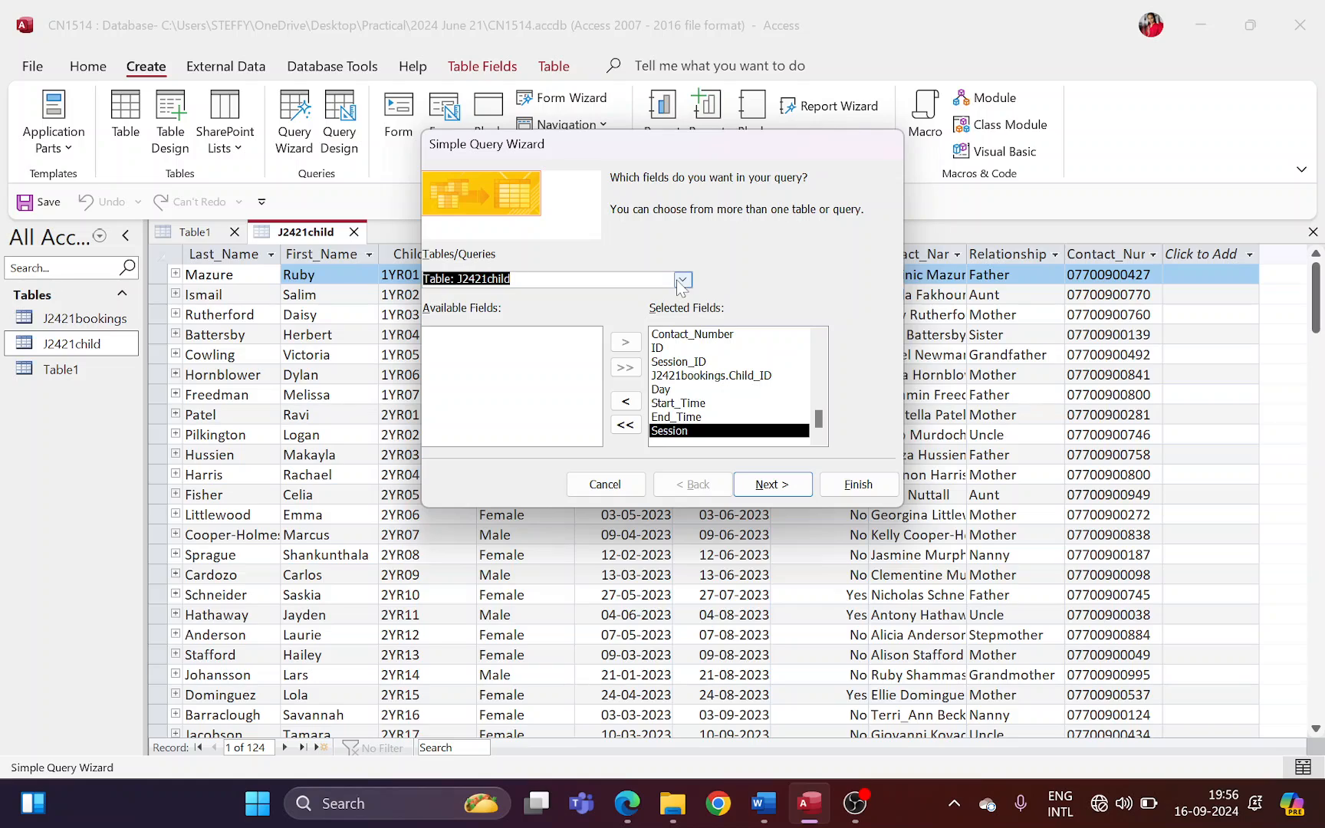
left_click(775, 491)
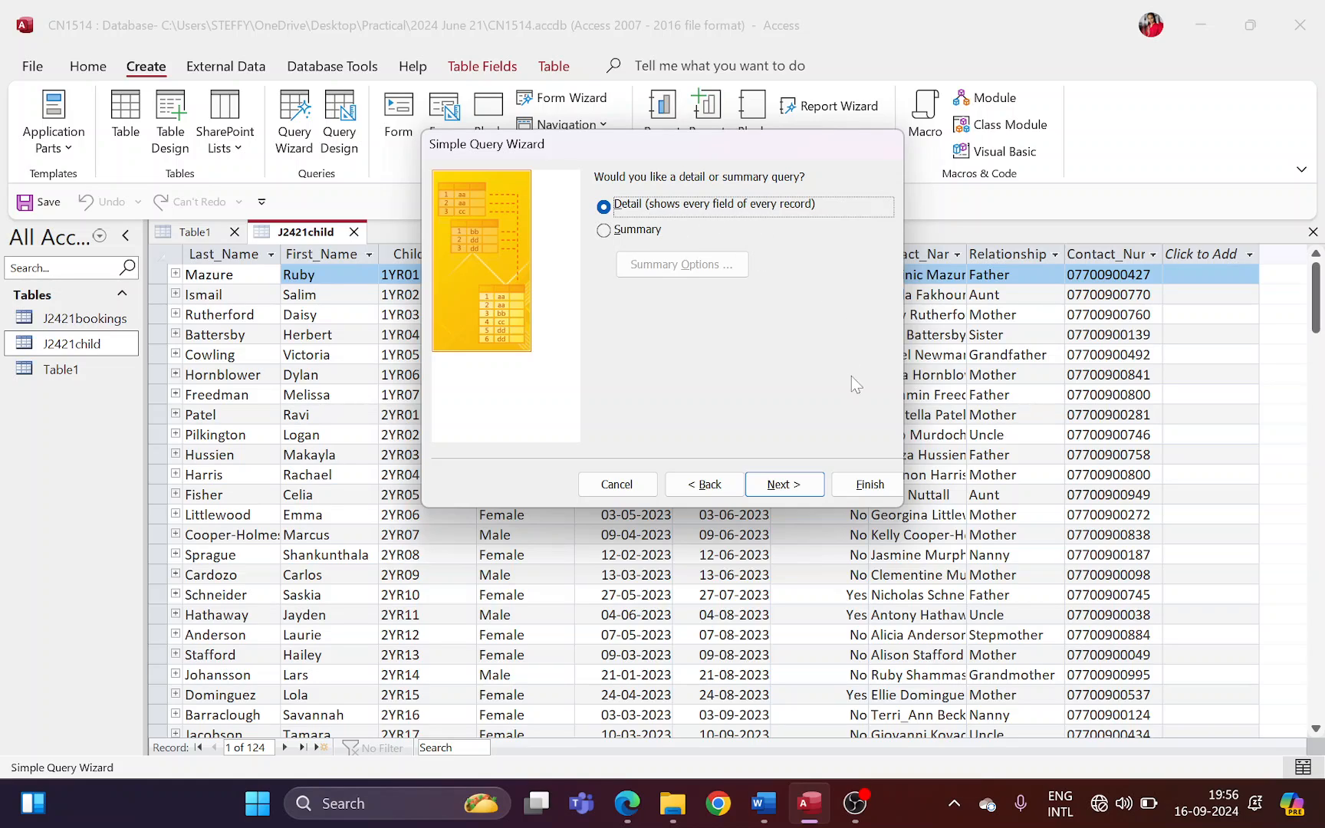
left_click(794, 489)
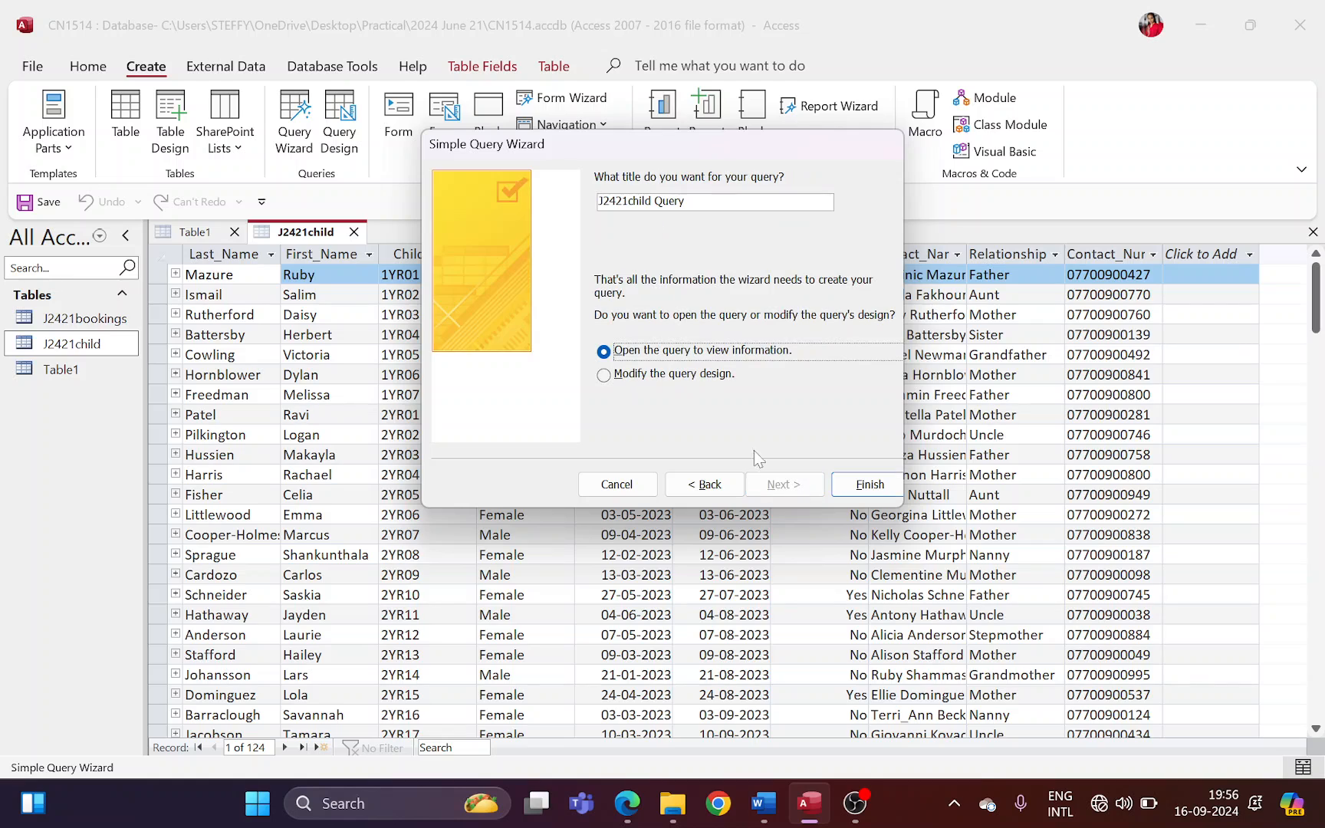
left_click(657, 376)
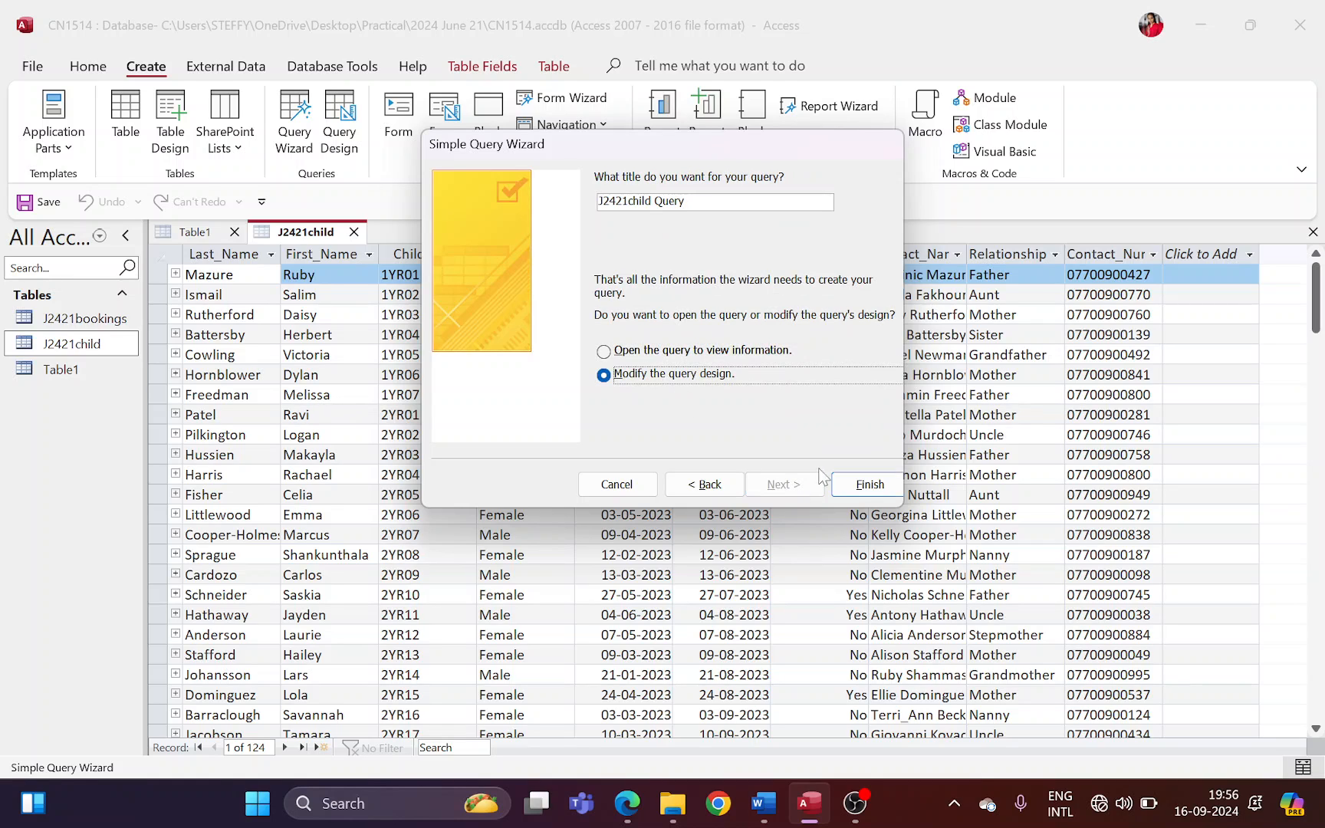
left_click(878, 489)
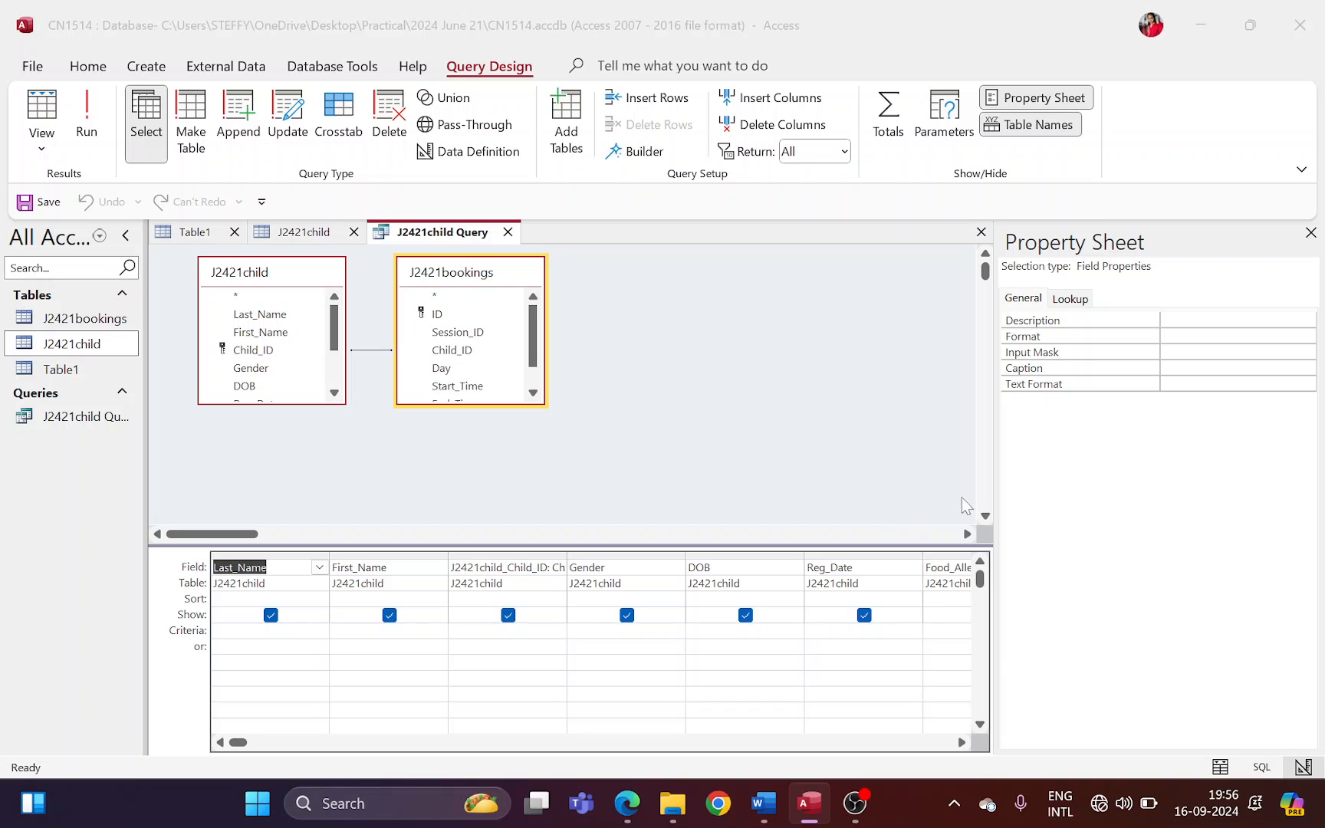
- Close the query's Property Sheet, switch to the question paper, and highlight question 13's condition "Day is Monday"
key("alt+Tab")
key("alt+Tab")
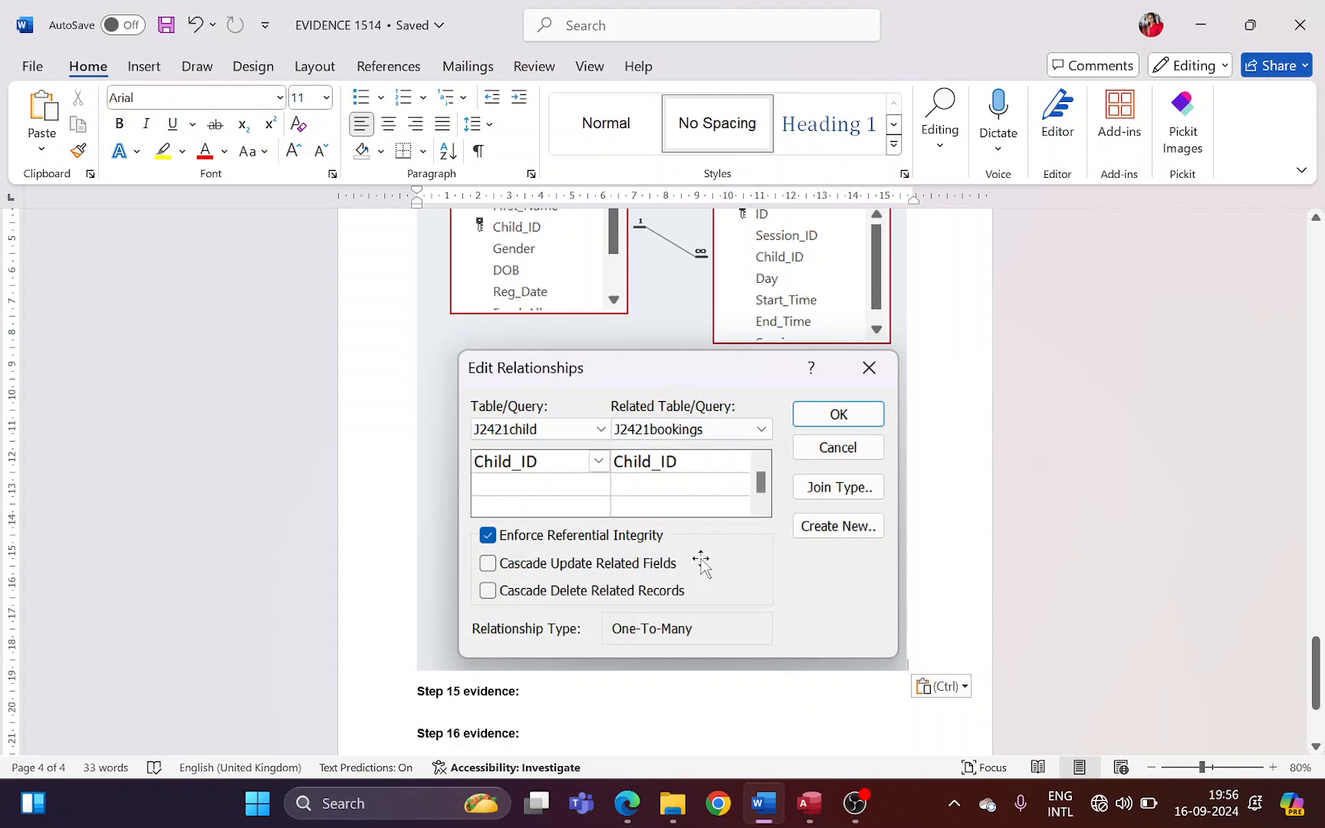
left_click(621, 812)
left_click(815, 799)
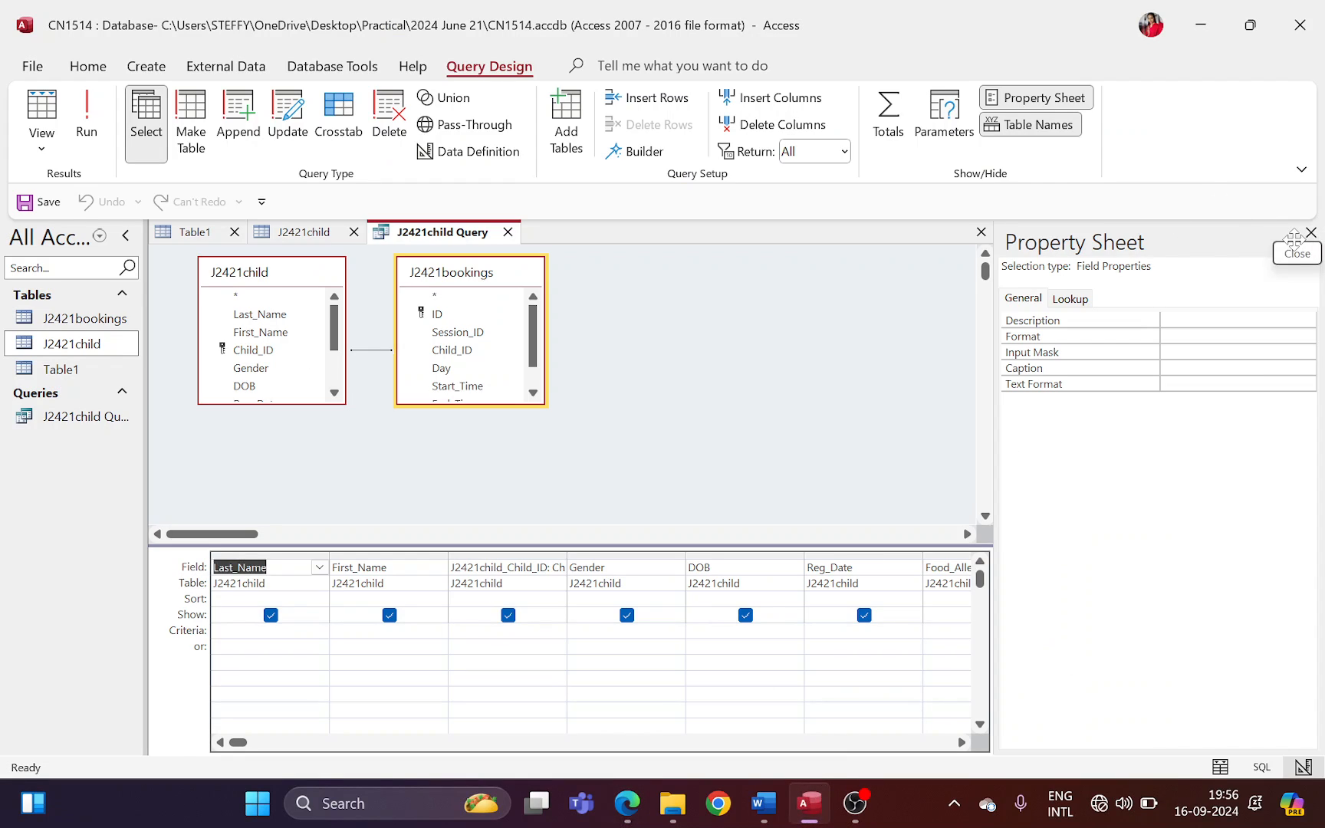
left_click(1310, 233)
key("alt+Tab")
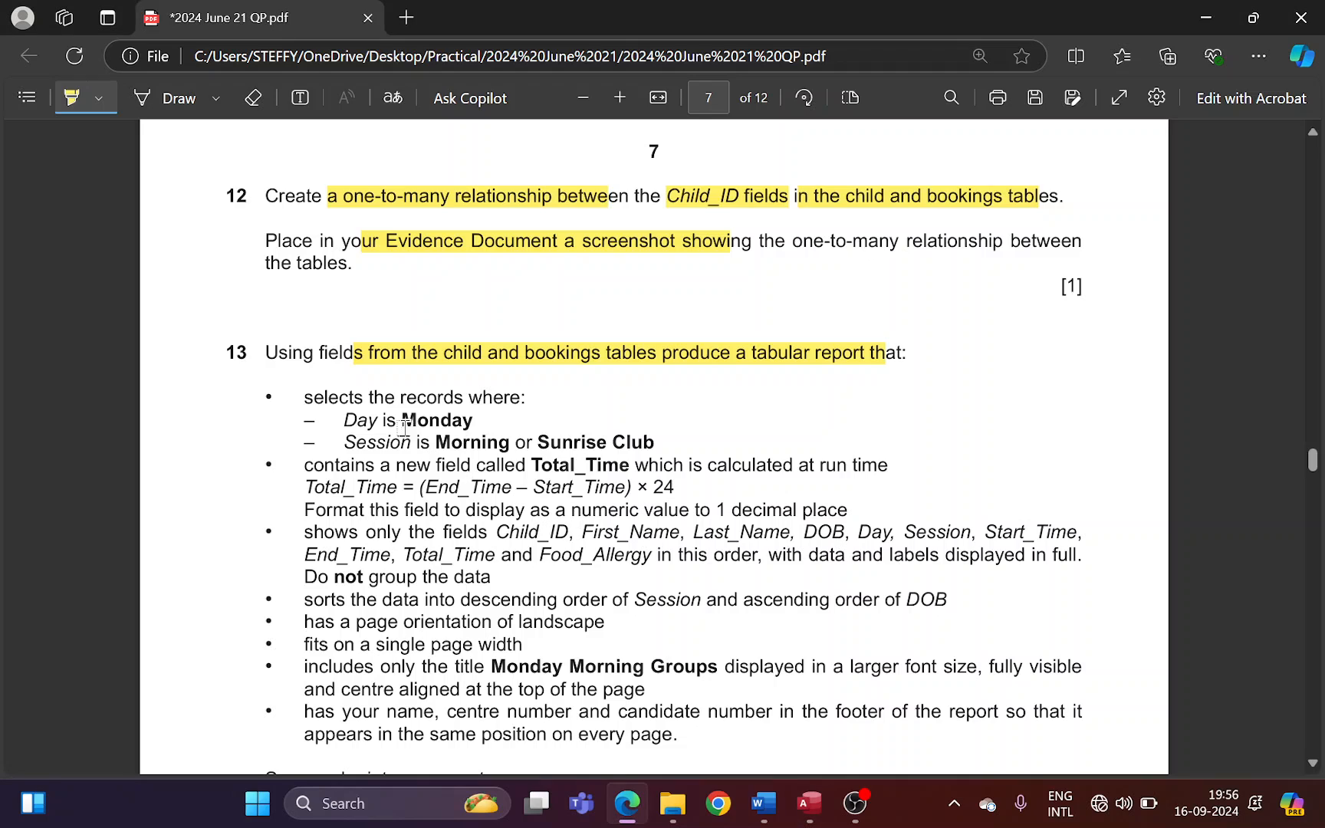
left_click_drag(344, 420, 474, 423)
- Switch to Access and set the criteria of the query's Day field to Monday
key("alt+Tab")
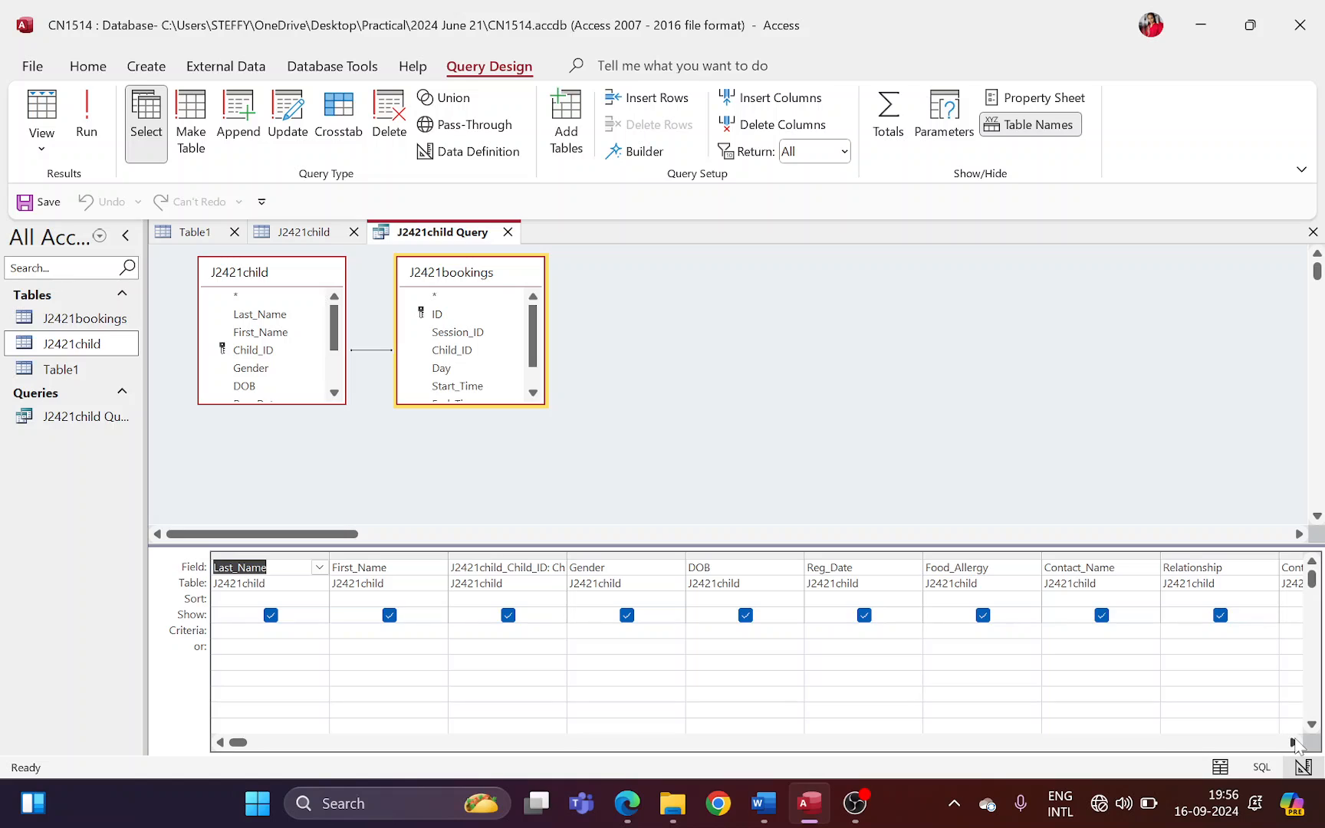
left_click(1294, 742)
left_click(1294, 742)
left_click(1294, 742)
left_click(1294, 742)
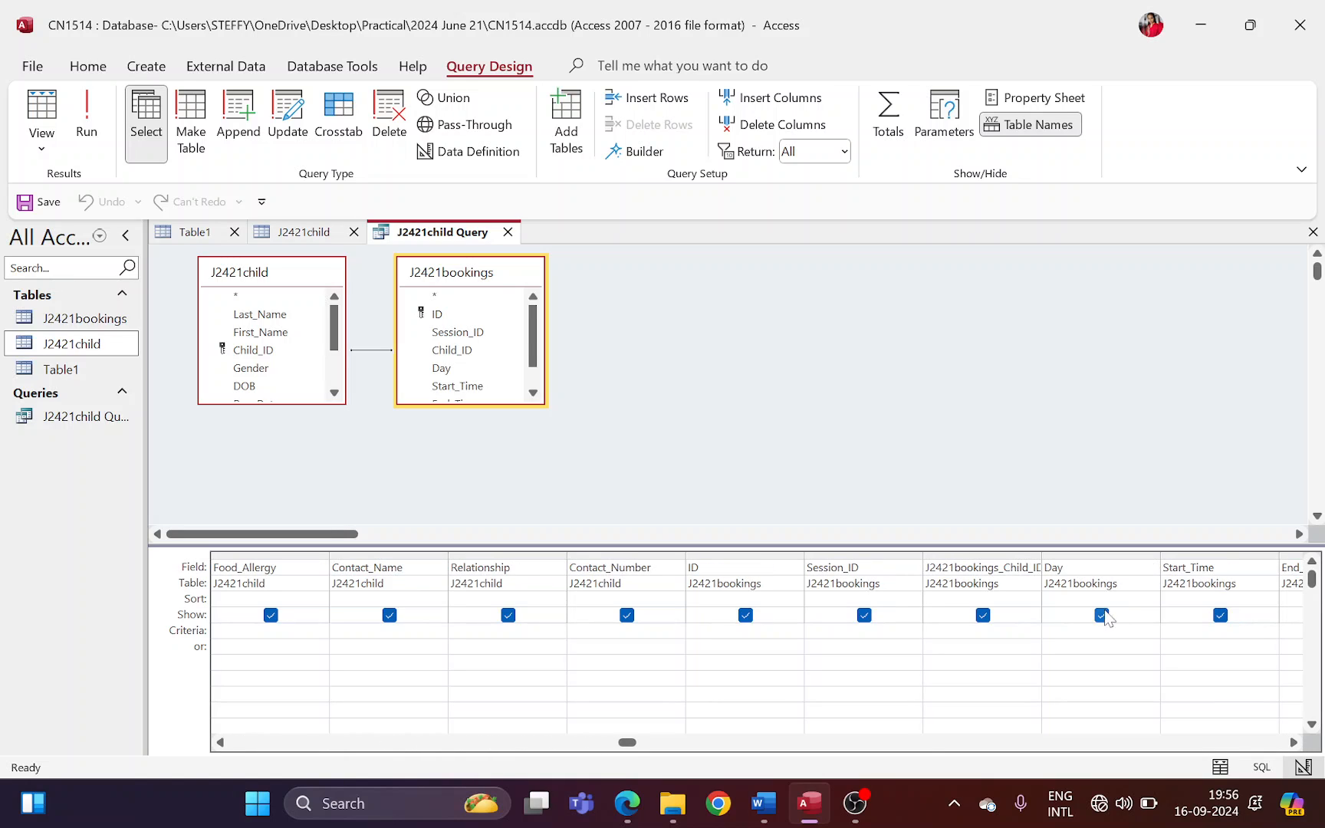
scroll(728, 391, "right", 3)
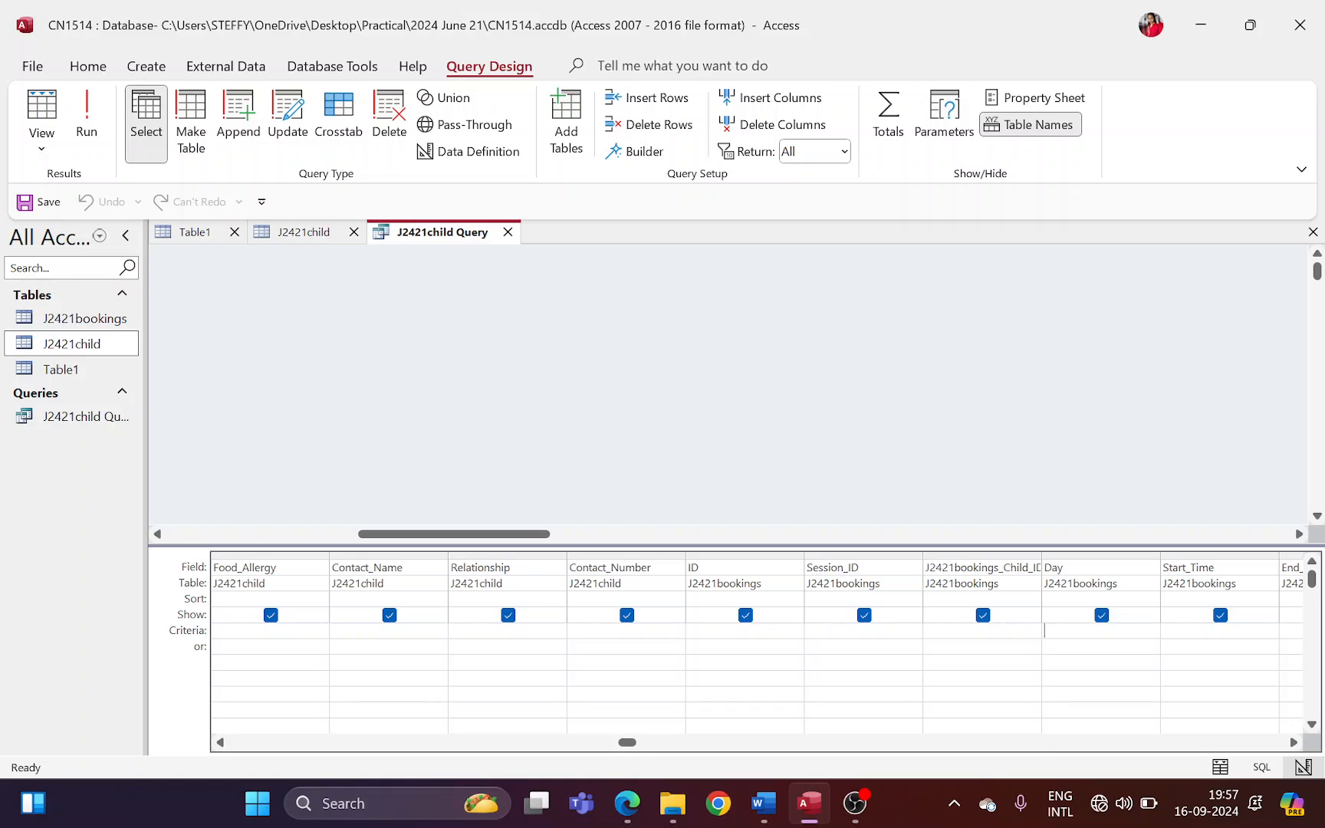
type("Monday")
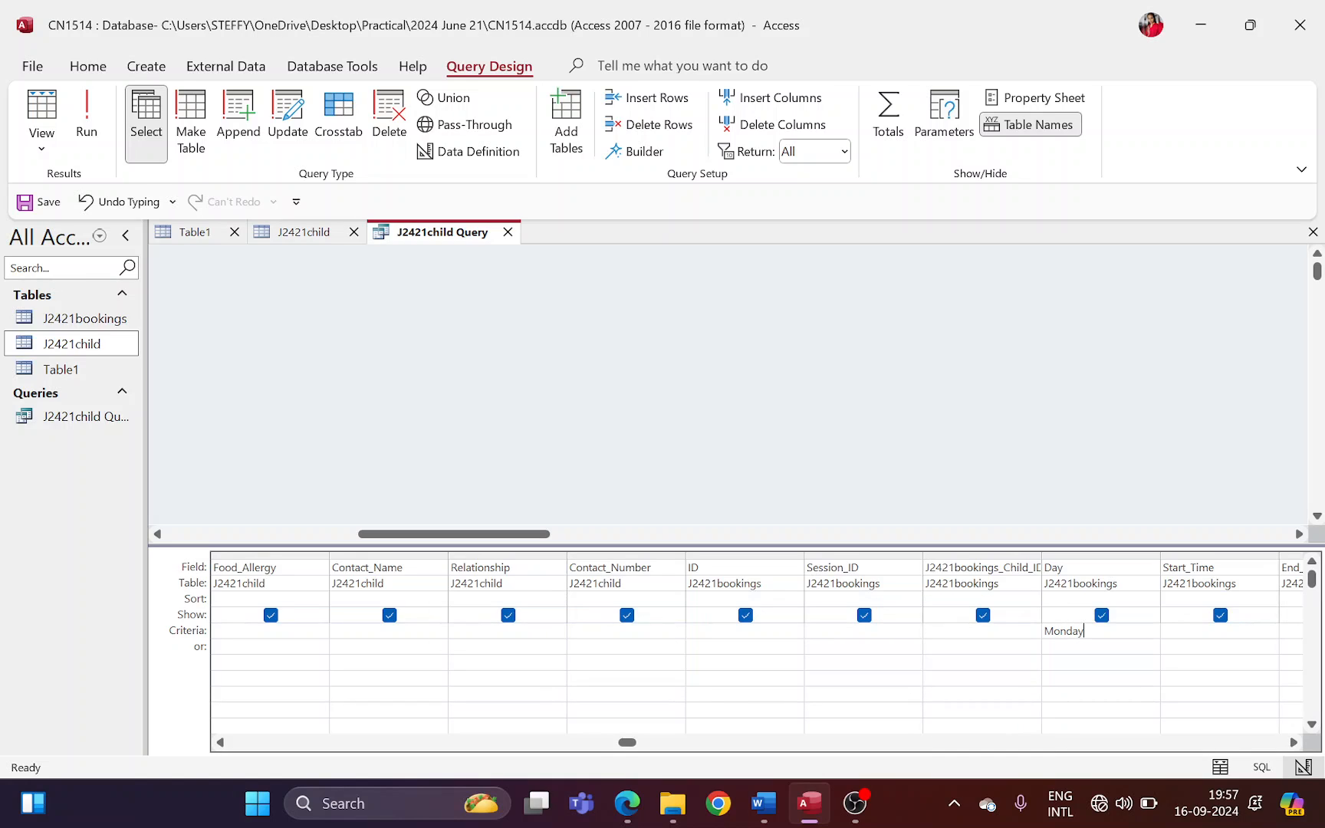
key("Tab")
- Highlight question 13's condition "Session is Morning or Sunrise Club" in the question paper, and return to the query in Access
key("alt+Tab")
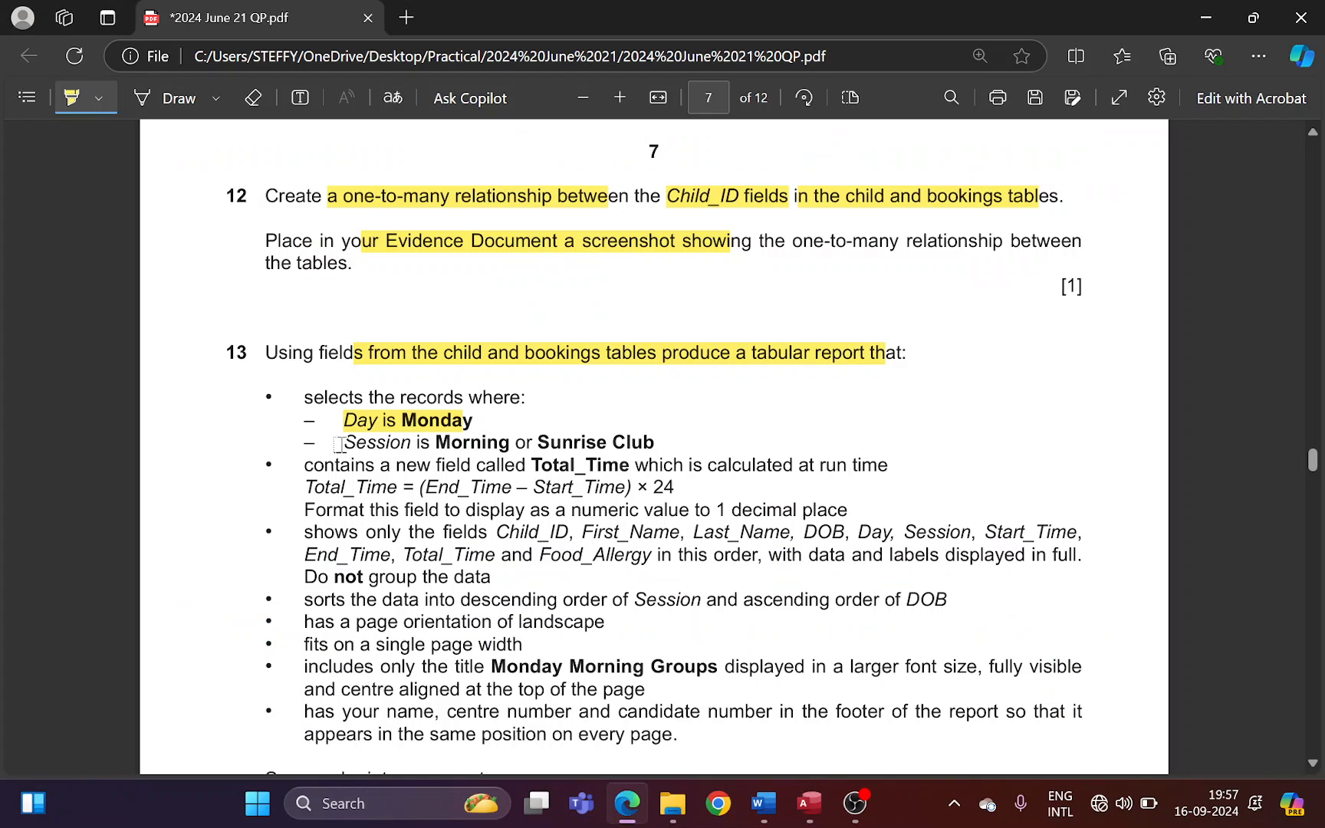
left_click_drag(341, 442, 654, 438)
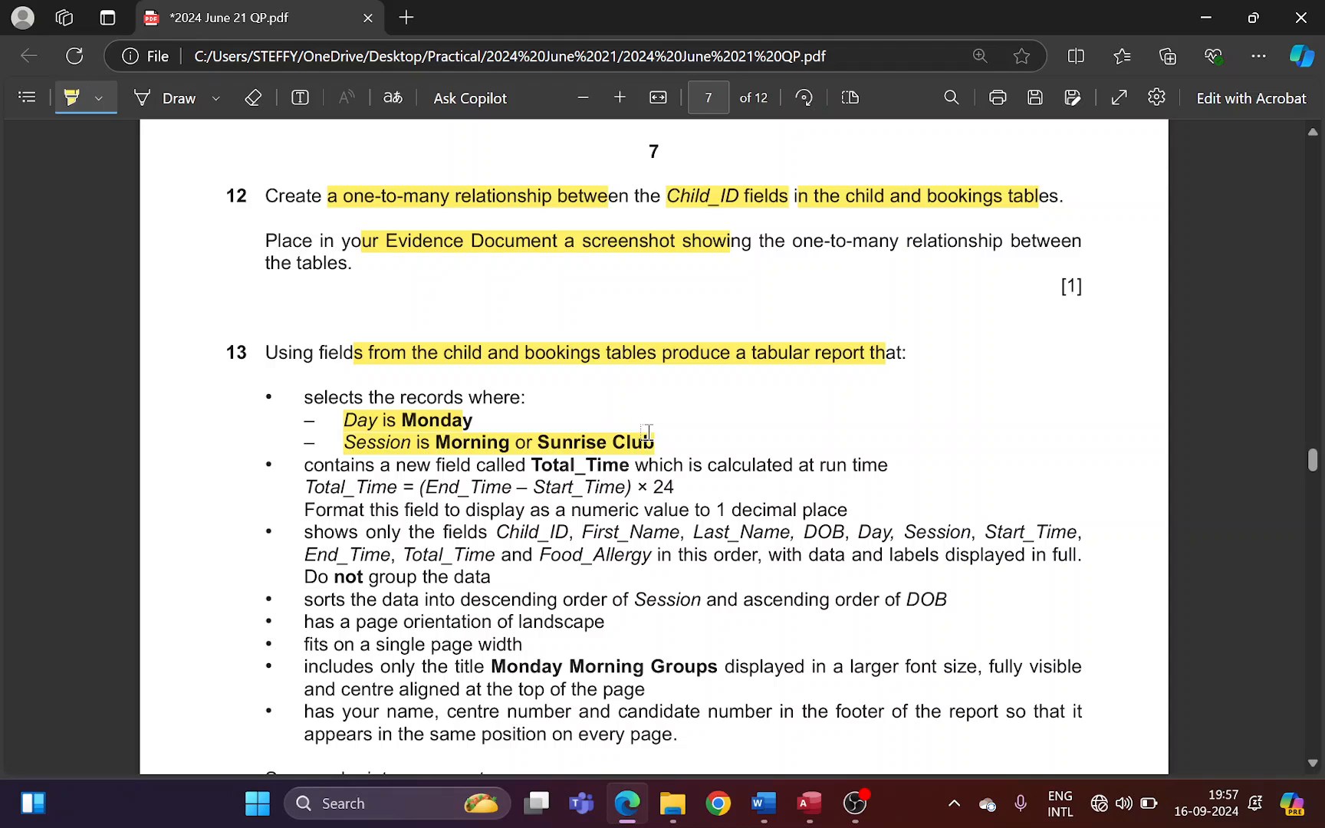
key("alt+Tab")
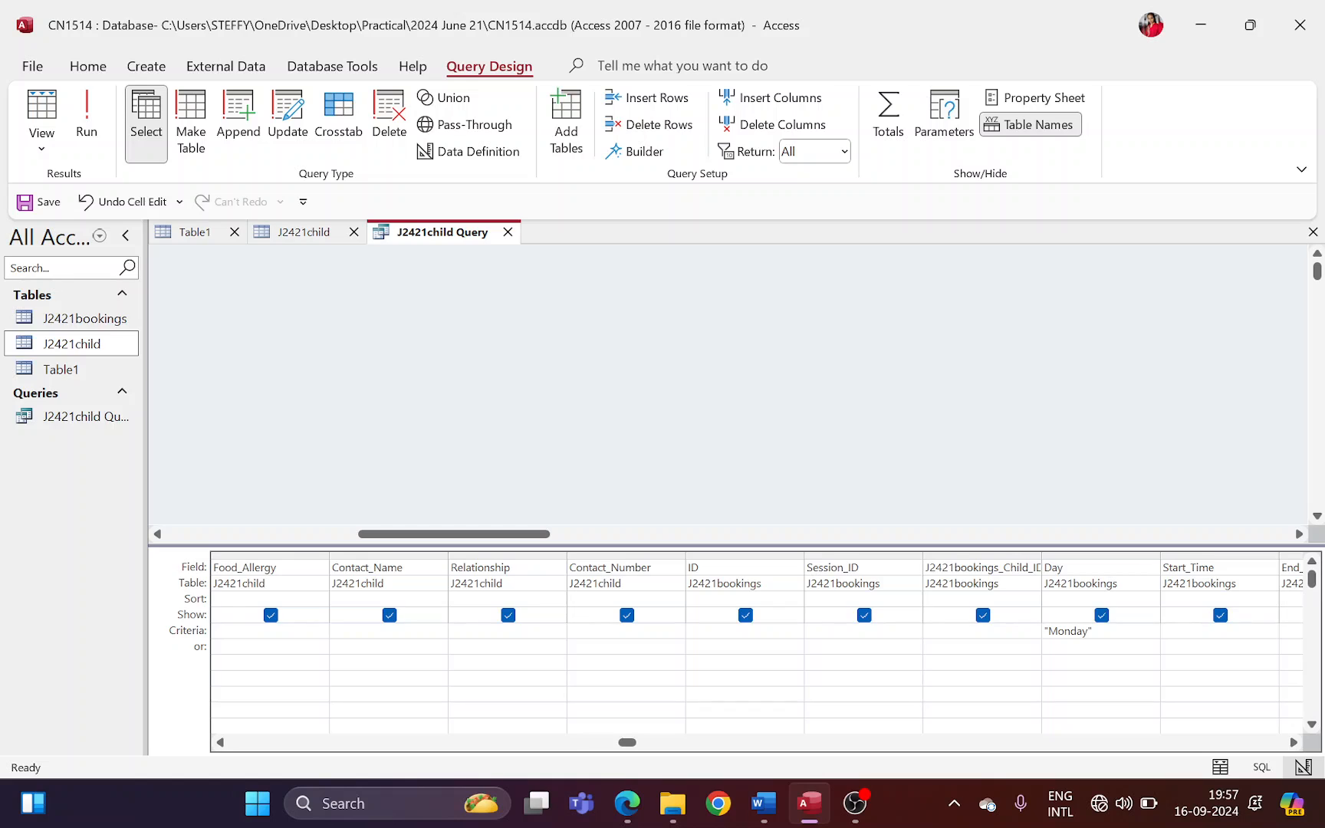
- Set the criteria of the query's Session field to Morning or Sunrise Club, checking the wording against the question paper
left_click(221, 742)
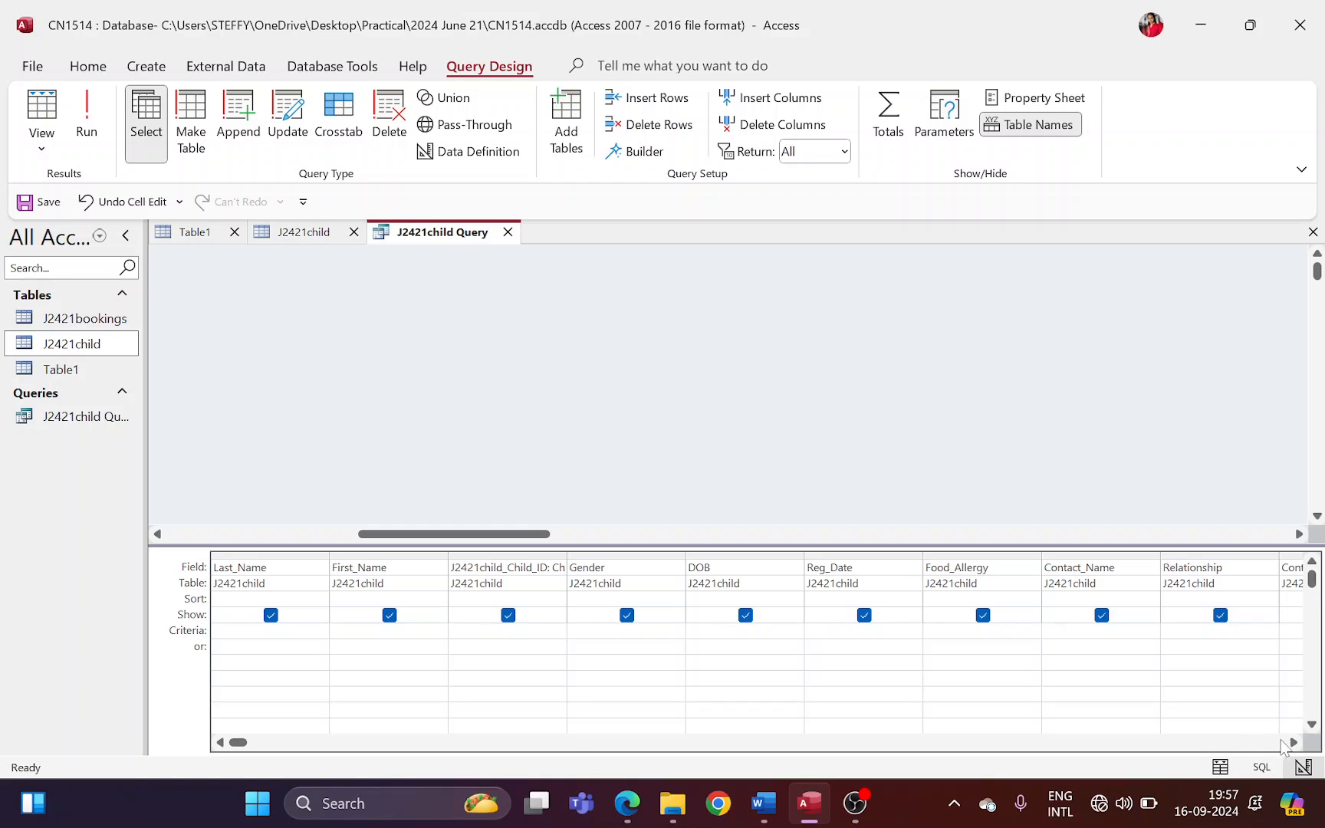
left_click(1293, 742)
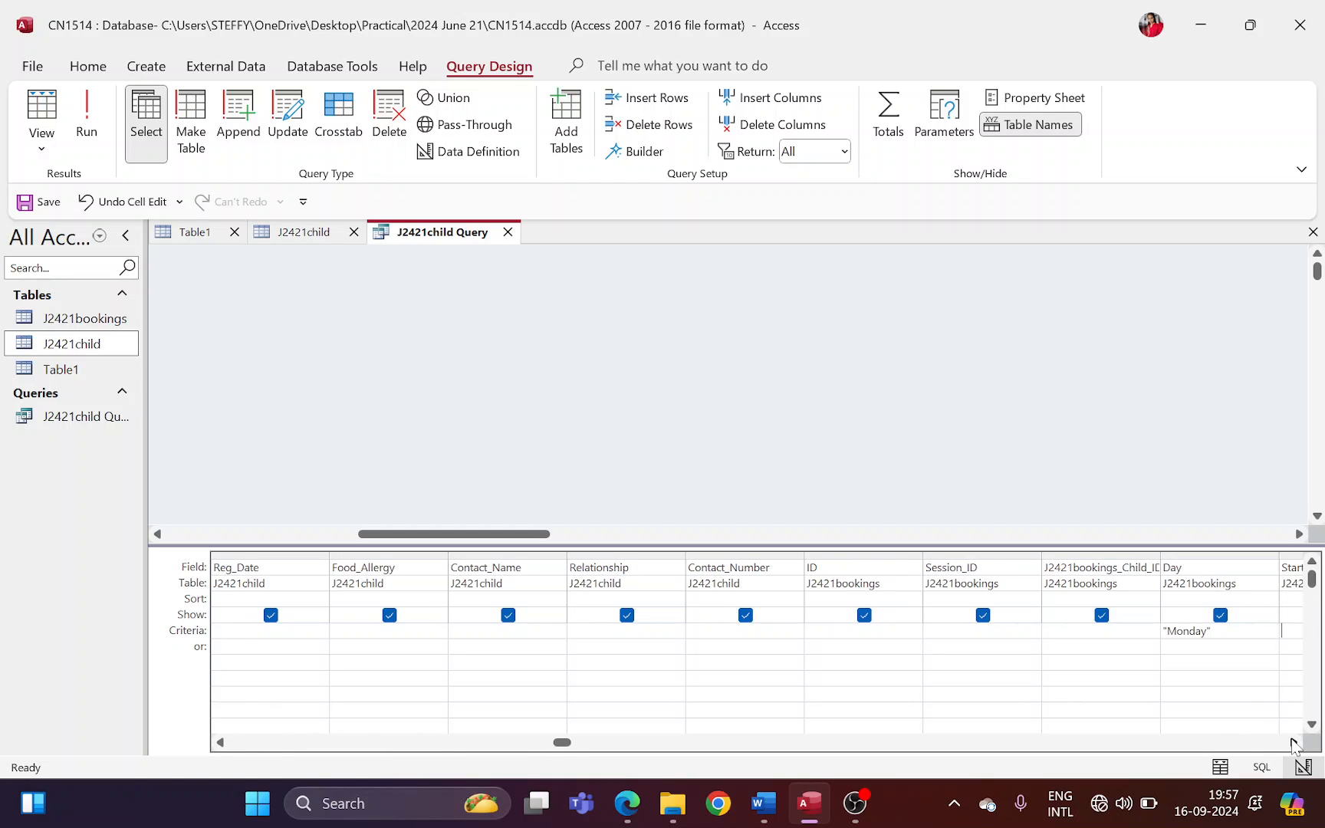
left_click(1293, 742)
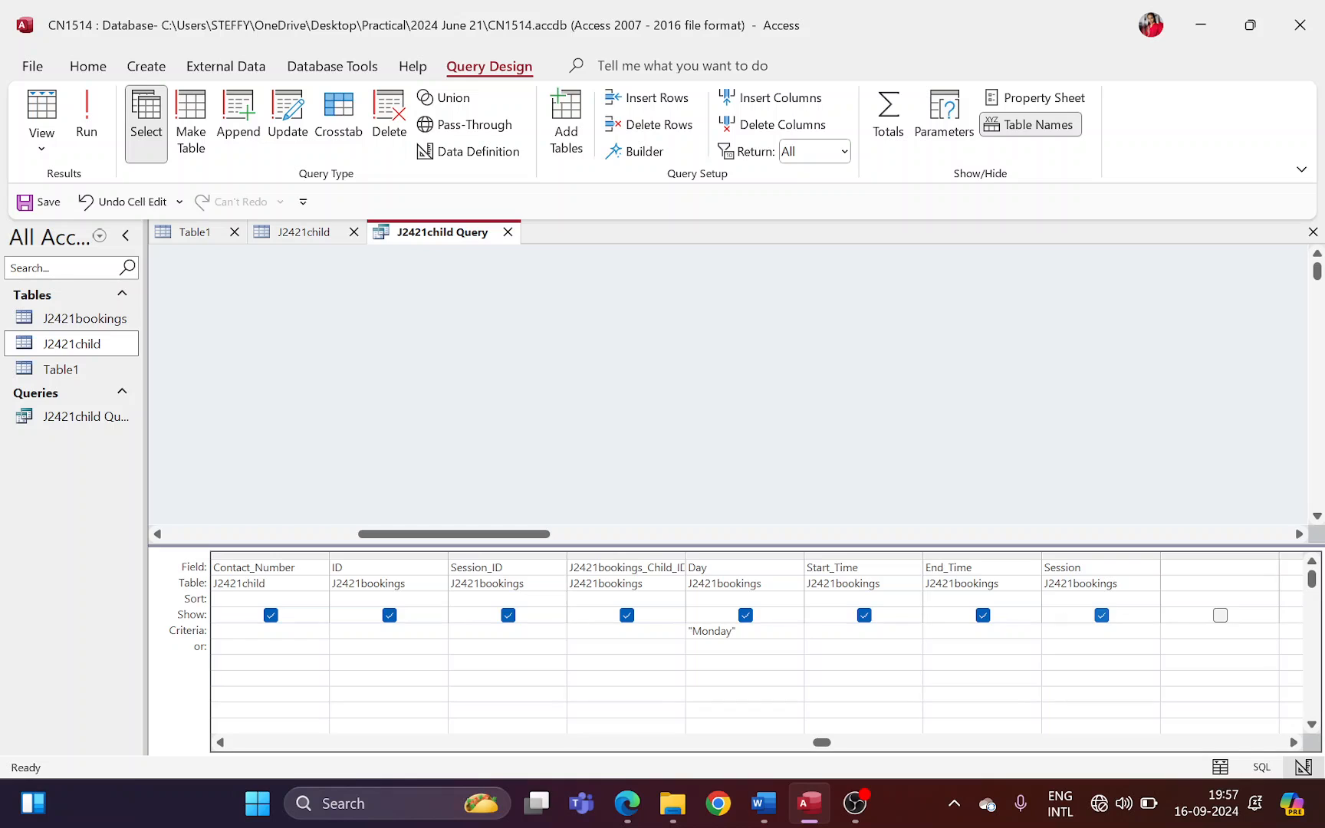
key("alt+Tab")
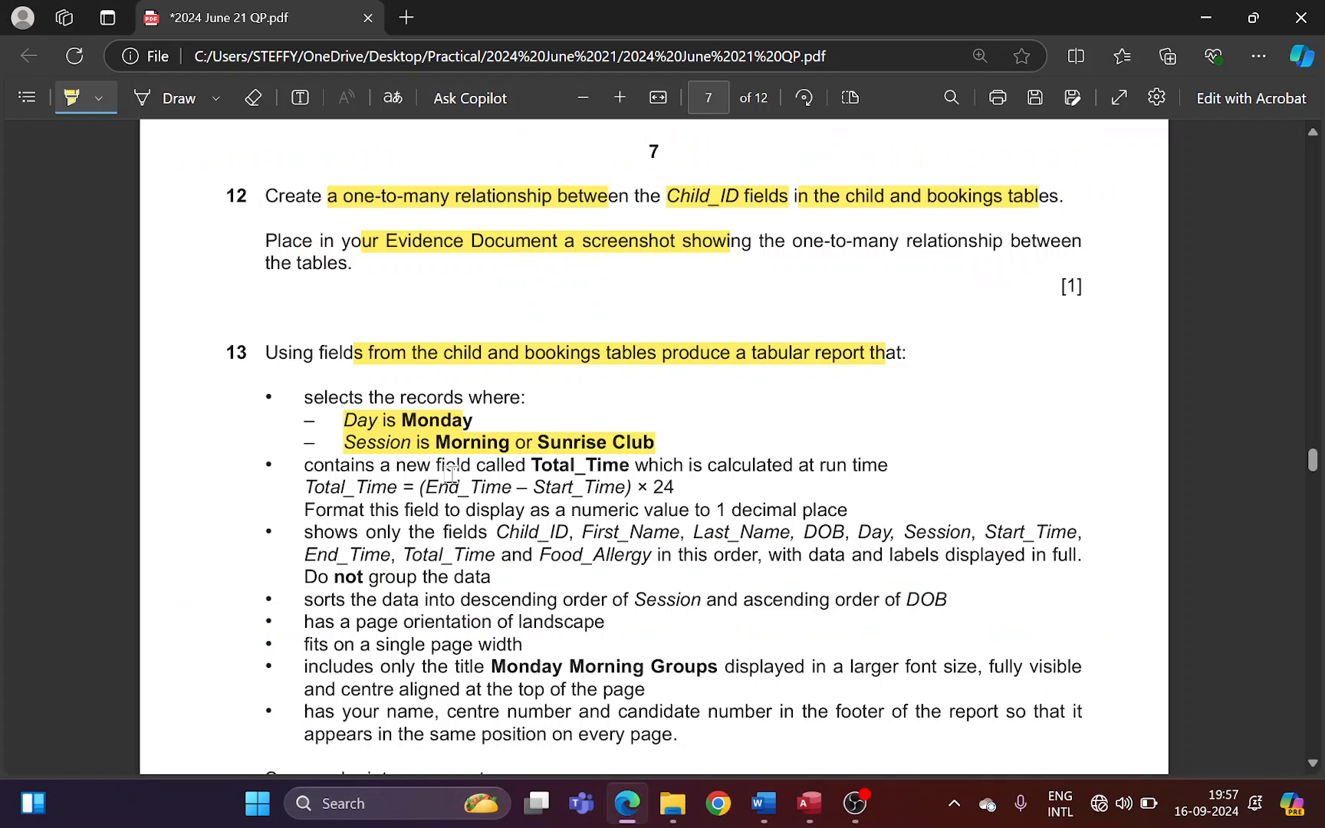
key("alt+Tab")
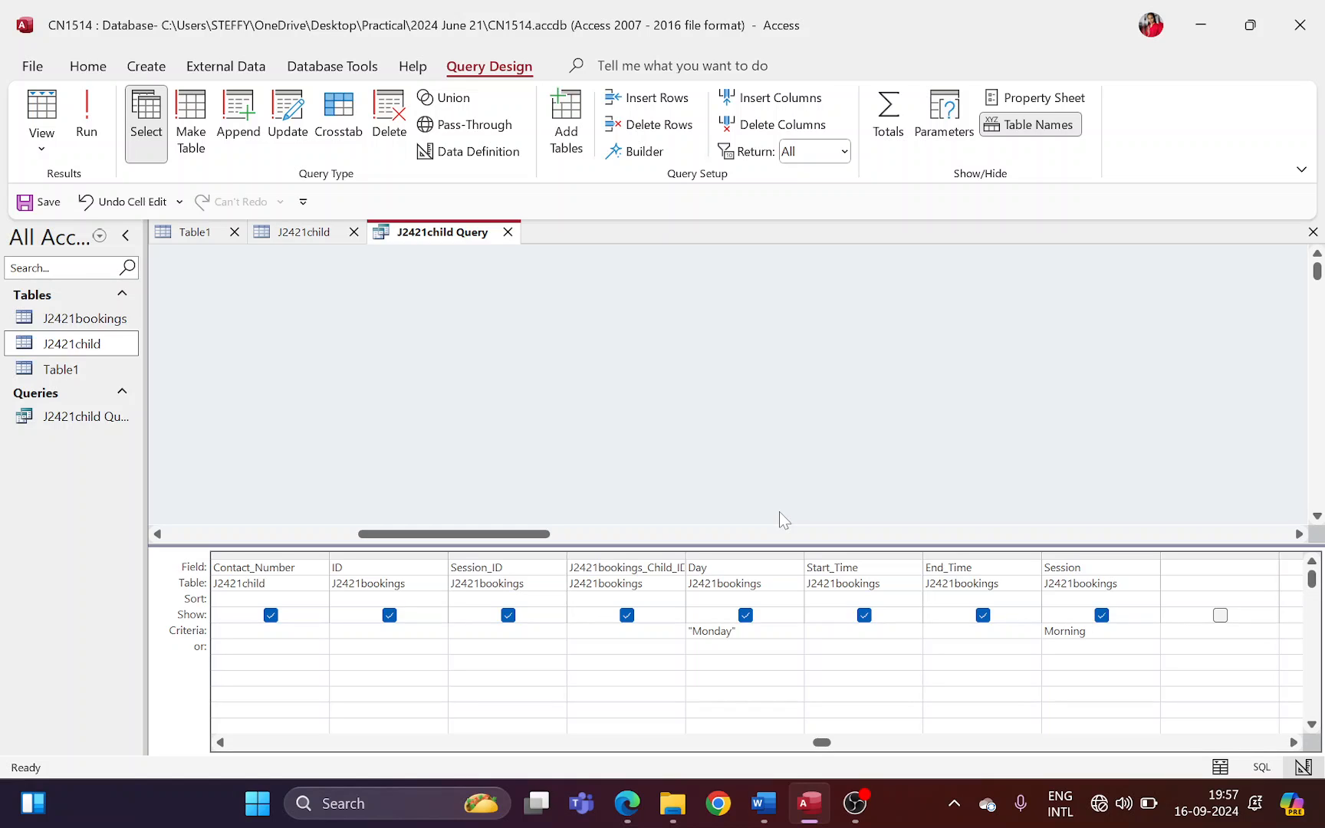
type("or Sunrise Club")
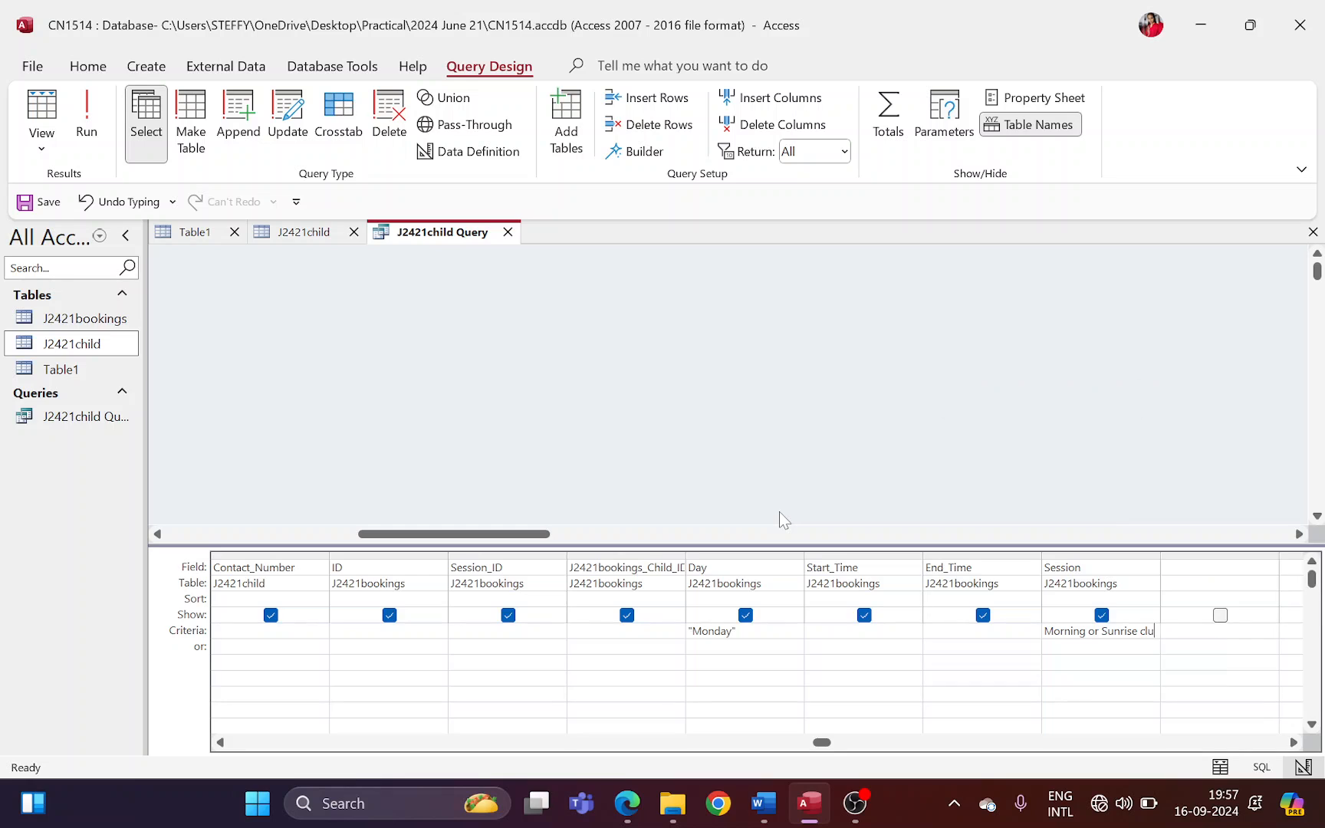
key("alt+Tab")
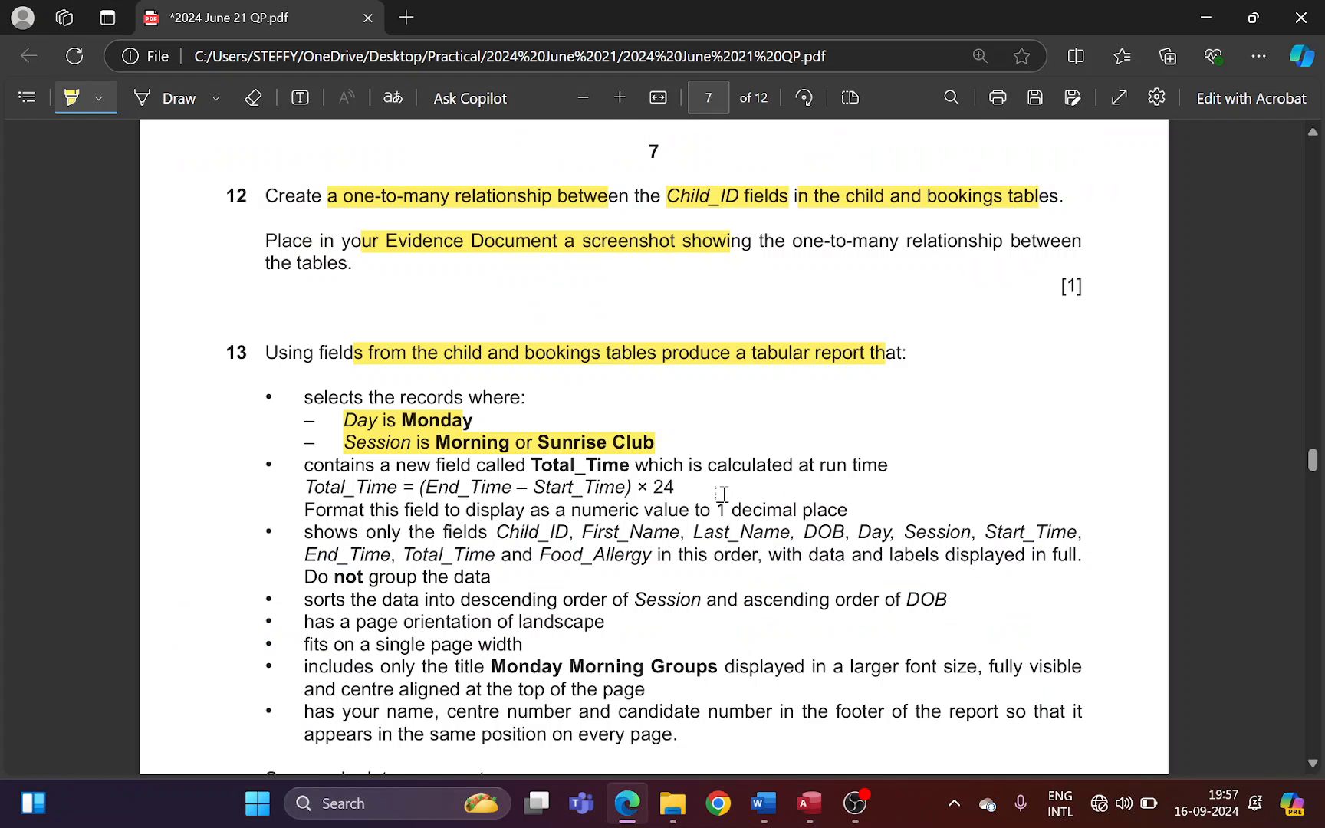
key("alt+Tab")
key("BackSpace")
key("BackSpace")
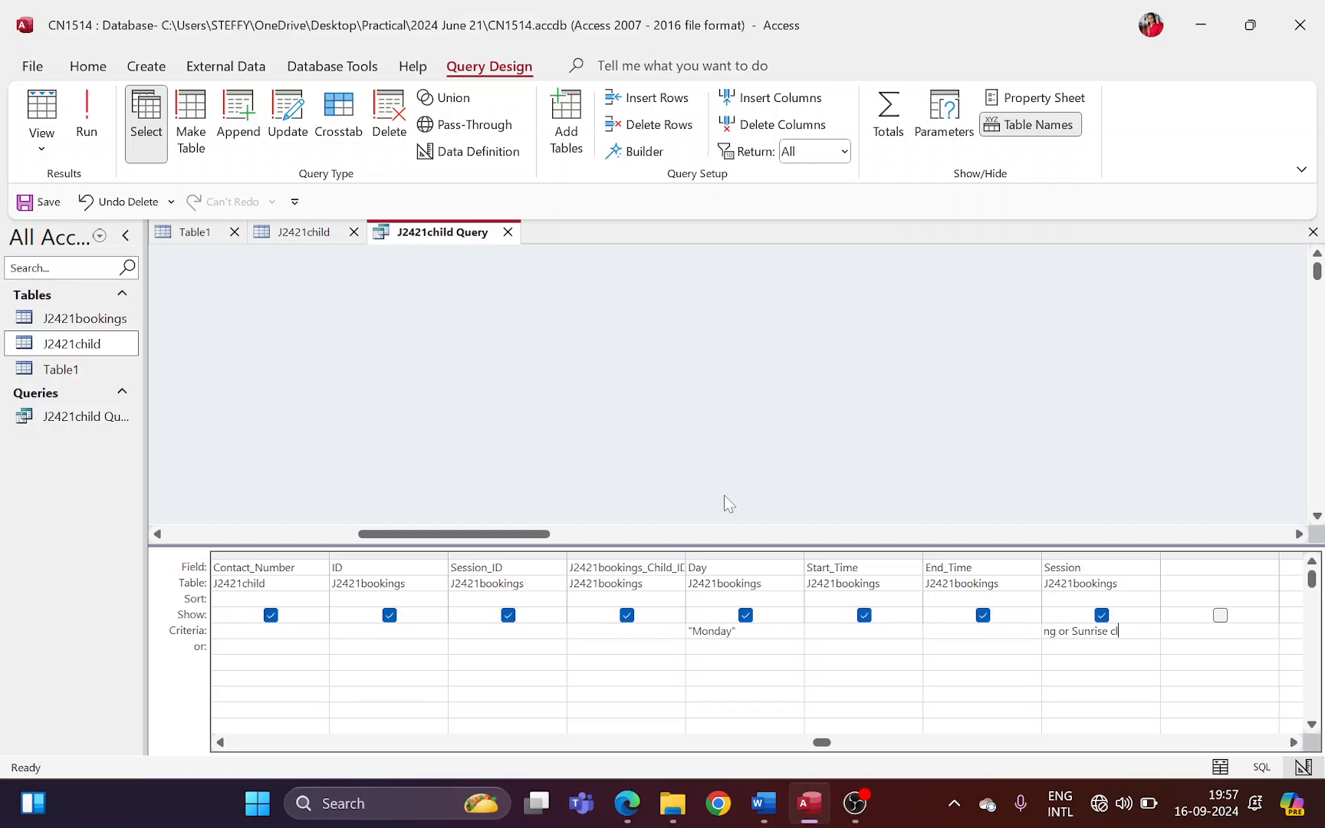
type("lub")
key("Return")
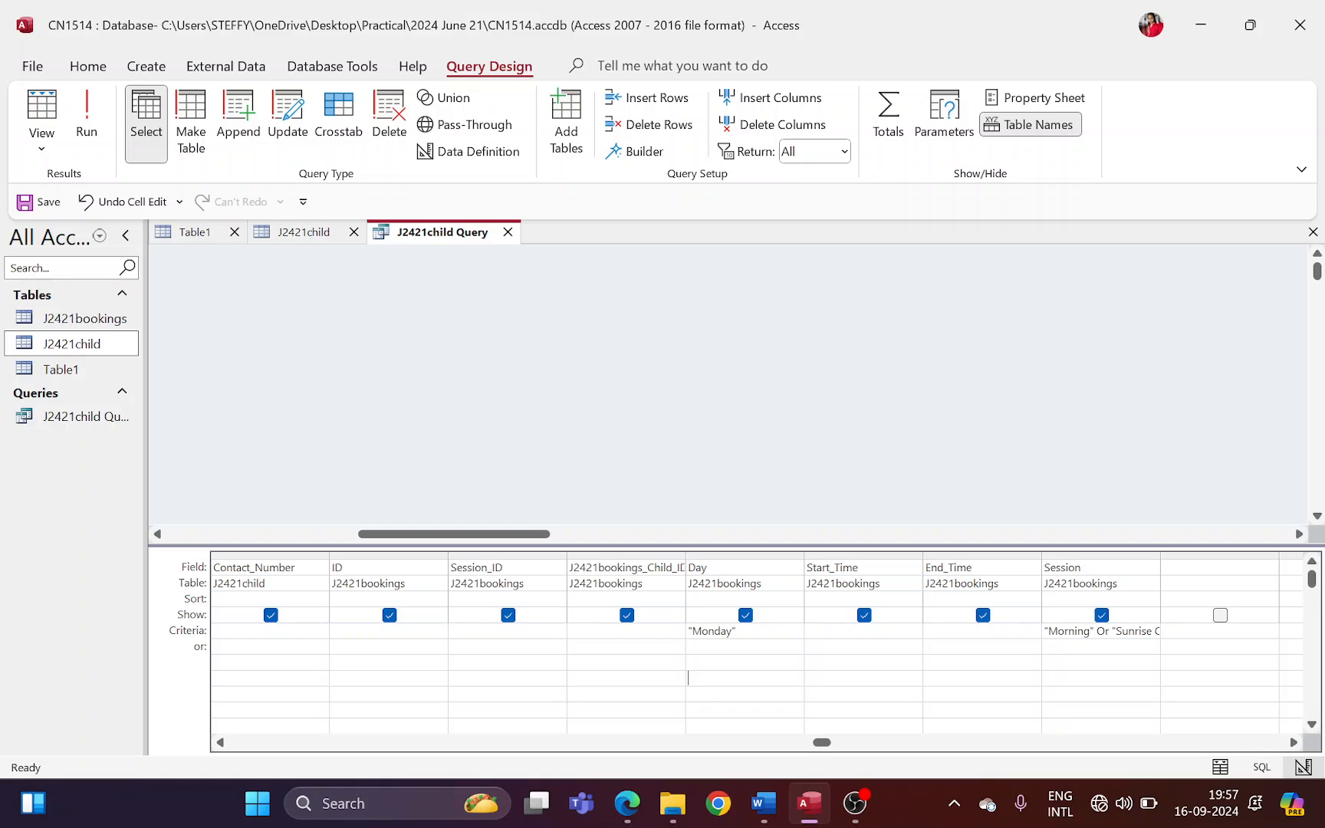
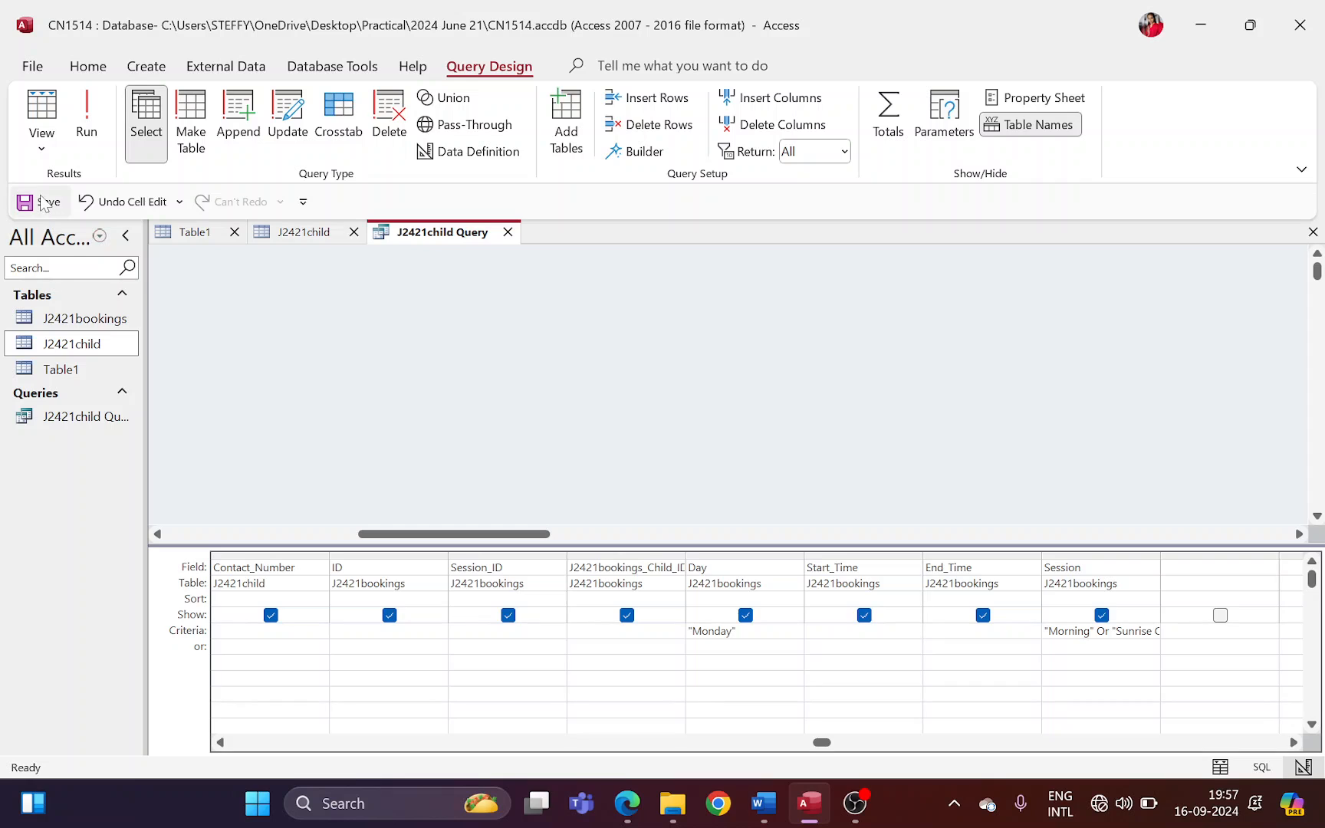
- Check the conditions in the question paper once more, and run the query in Access to examine the selected records
key("alt+Tab")
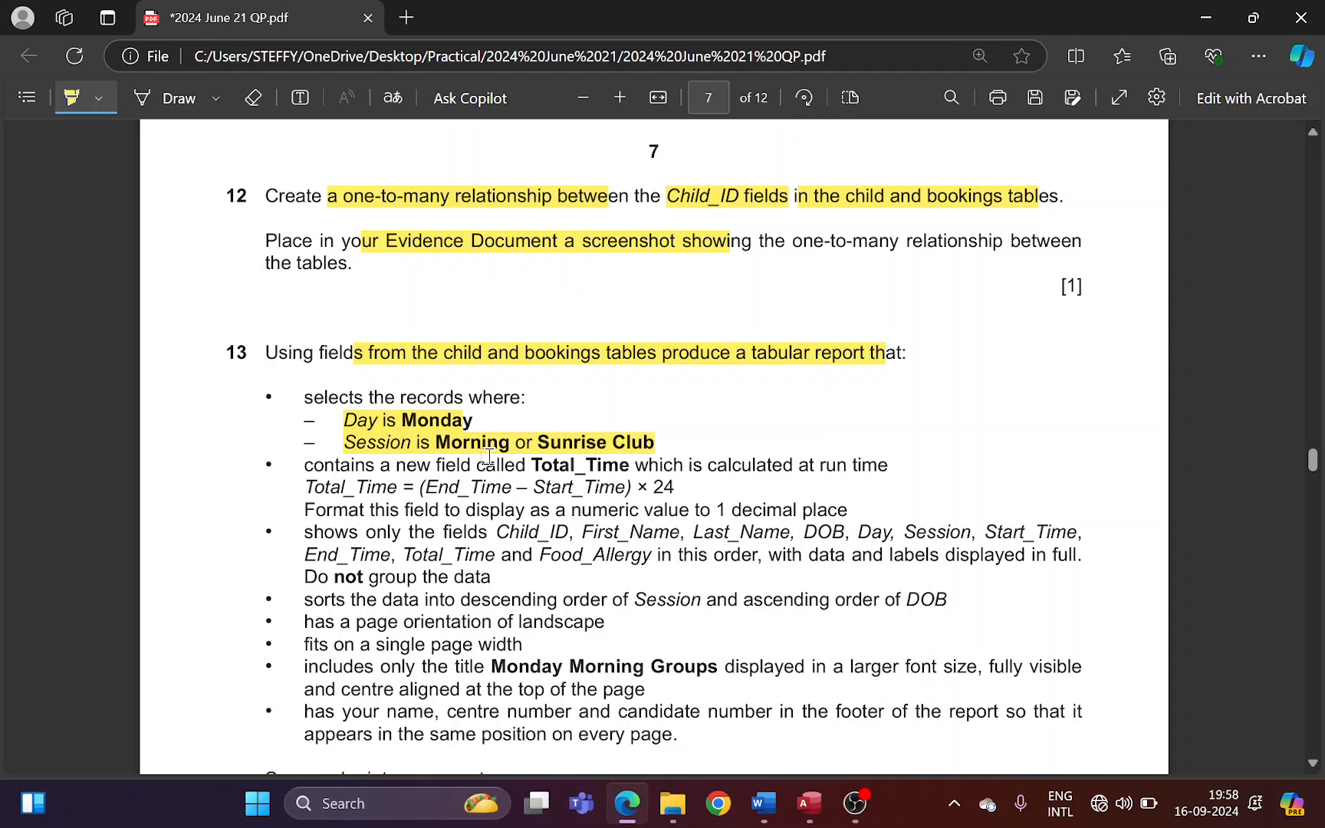
key("alt+Tab")
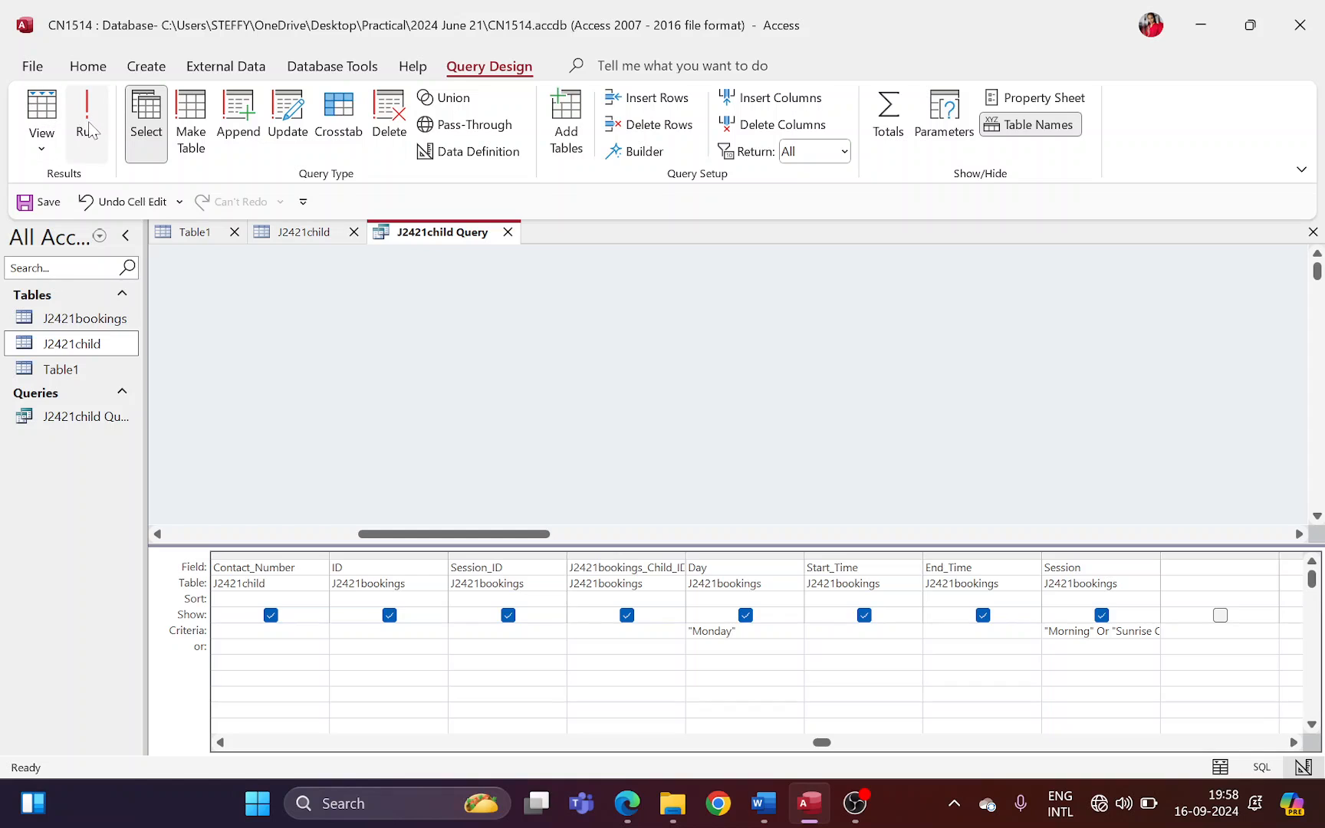
left_click(88, 126)
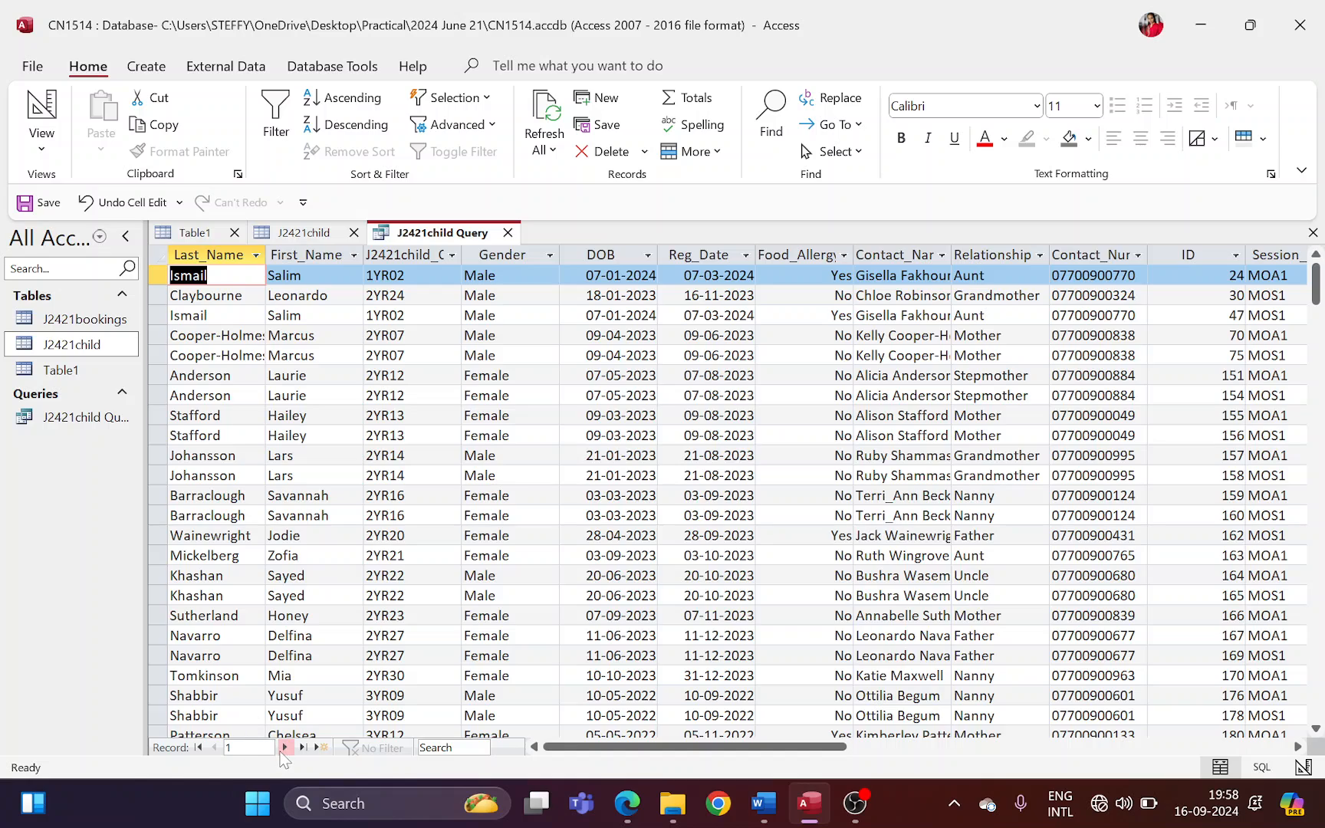
left_click(161, 540)
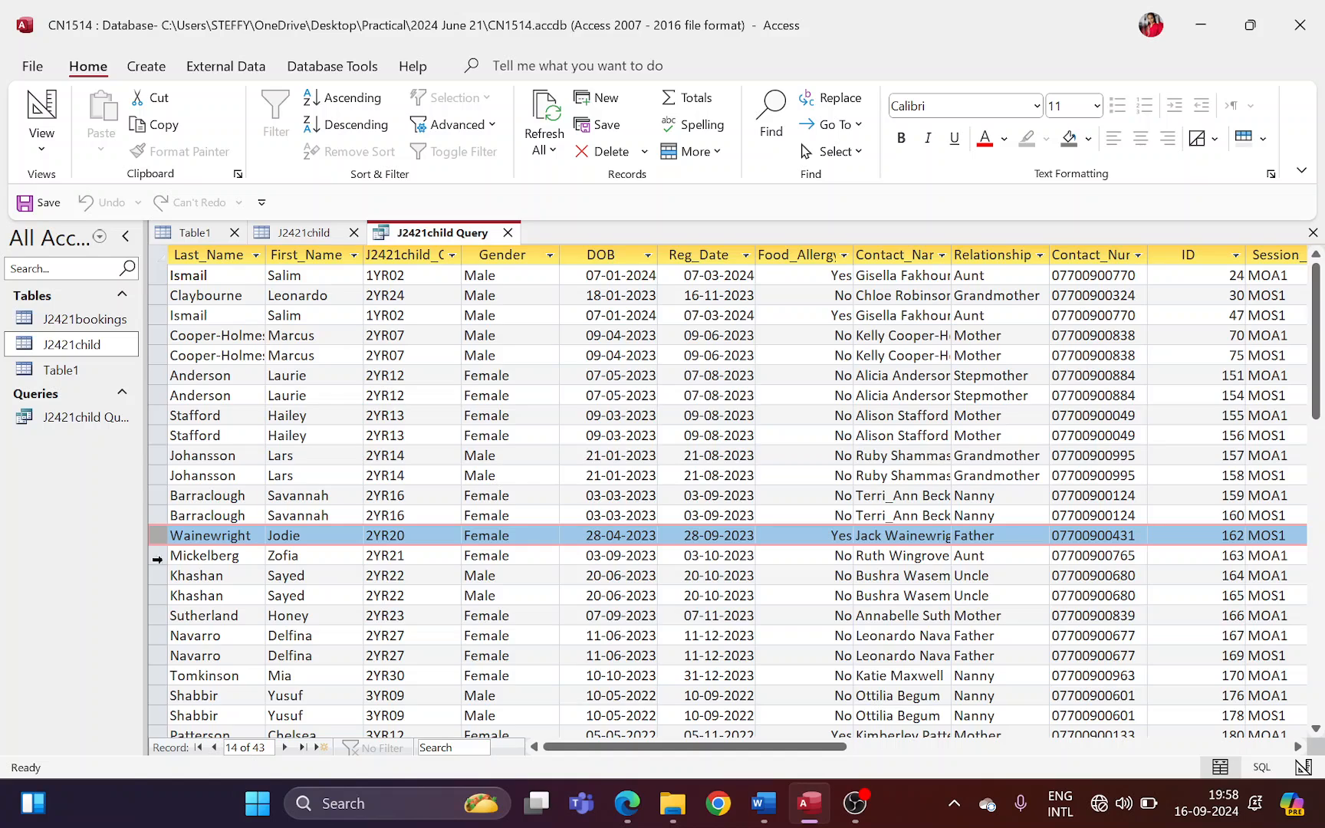
- Return to the question paper and highlight the start of question 13's instruction about the new calculated field
key("alt+Tab")
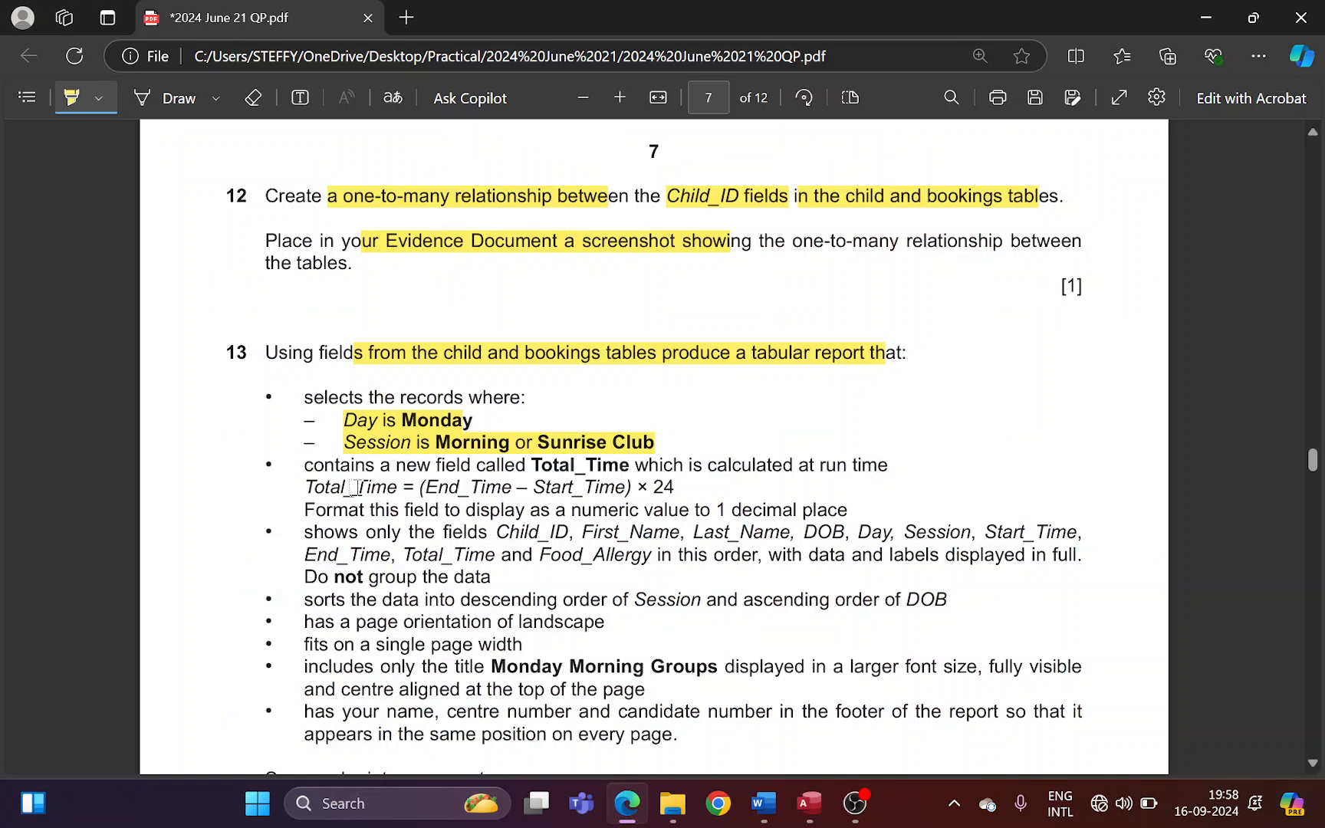
scroll(356, 488, "down", 1)
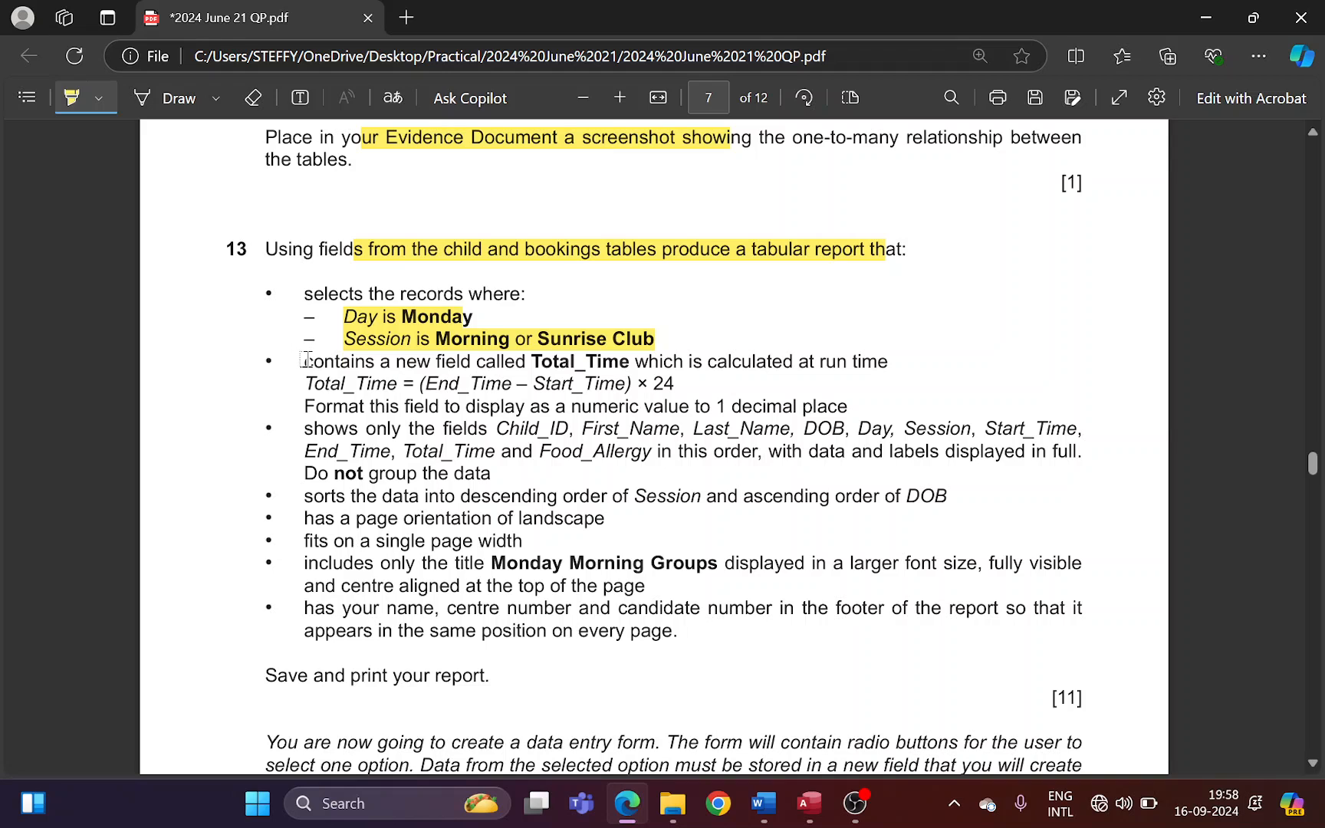
left_click_drag(308, 353, 523, 371)
- Switch to Access, open the query in Design view and select the empty field column after Session
key("alt+Tab")
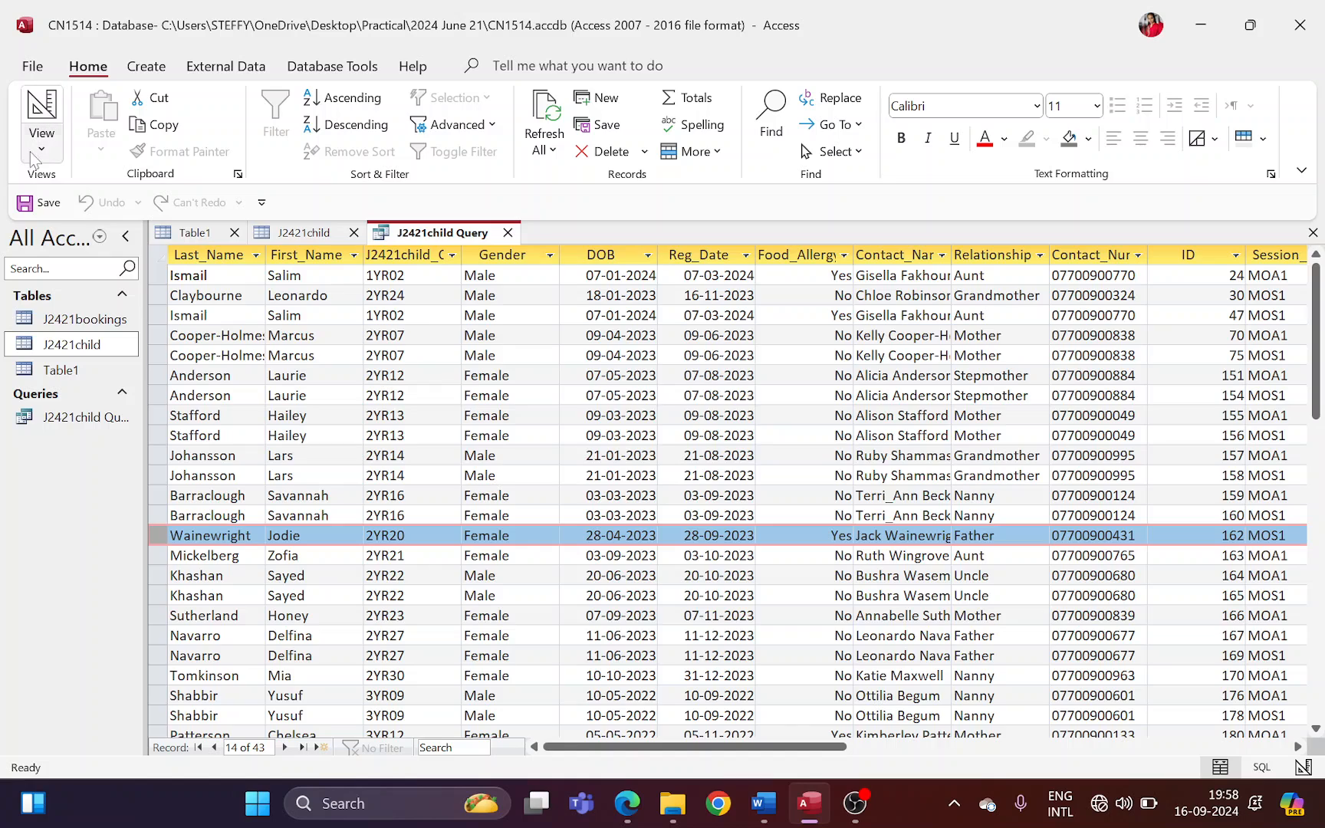
left_click(38, 142)
left_click(115, 276)
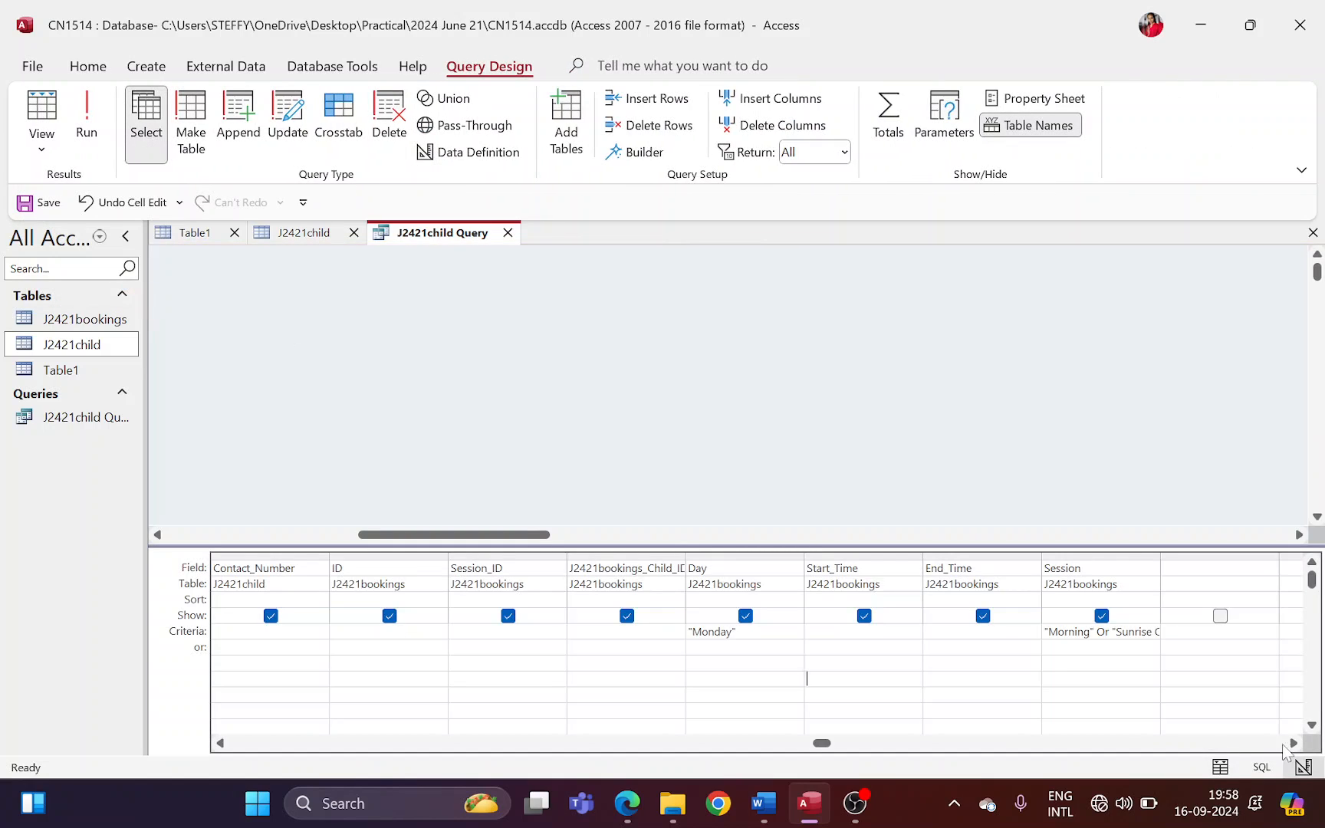
left_click(1258, 569)
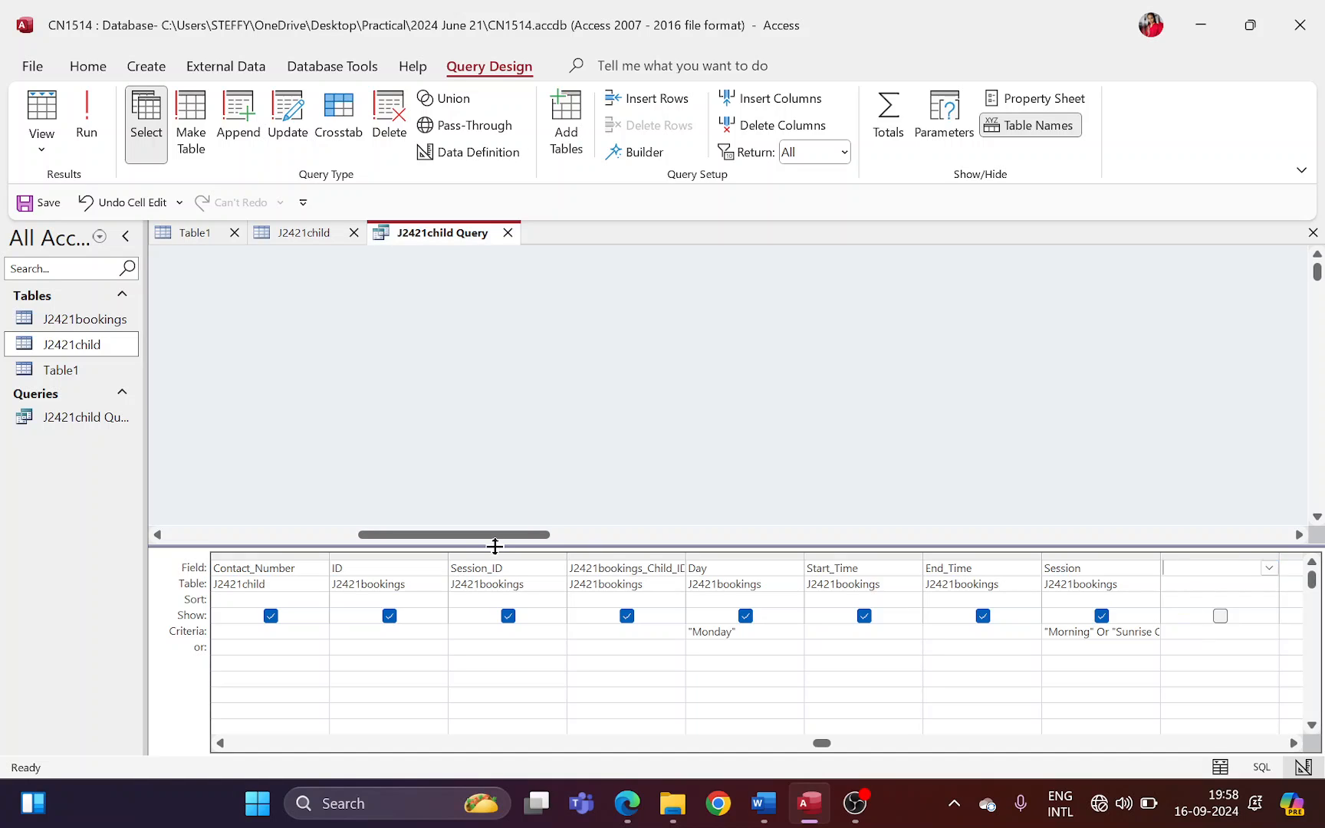
left_click_drag(497, 535, 303, 535)
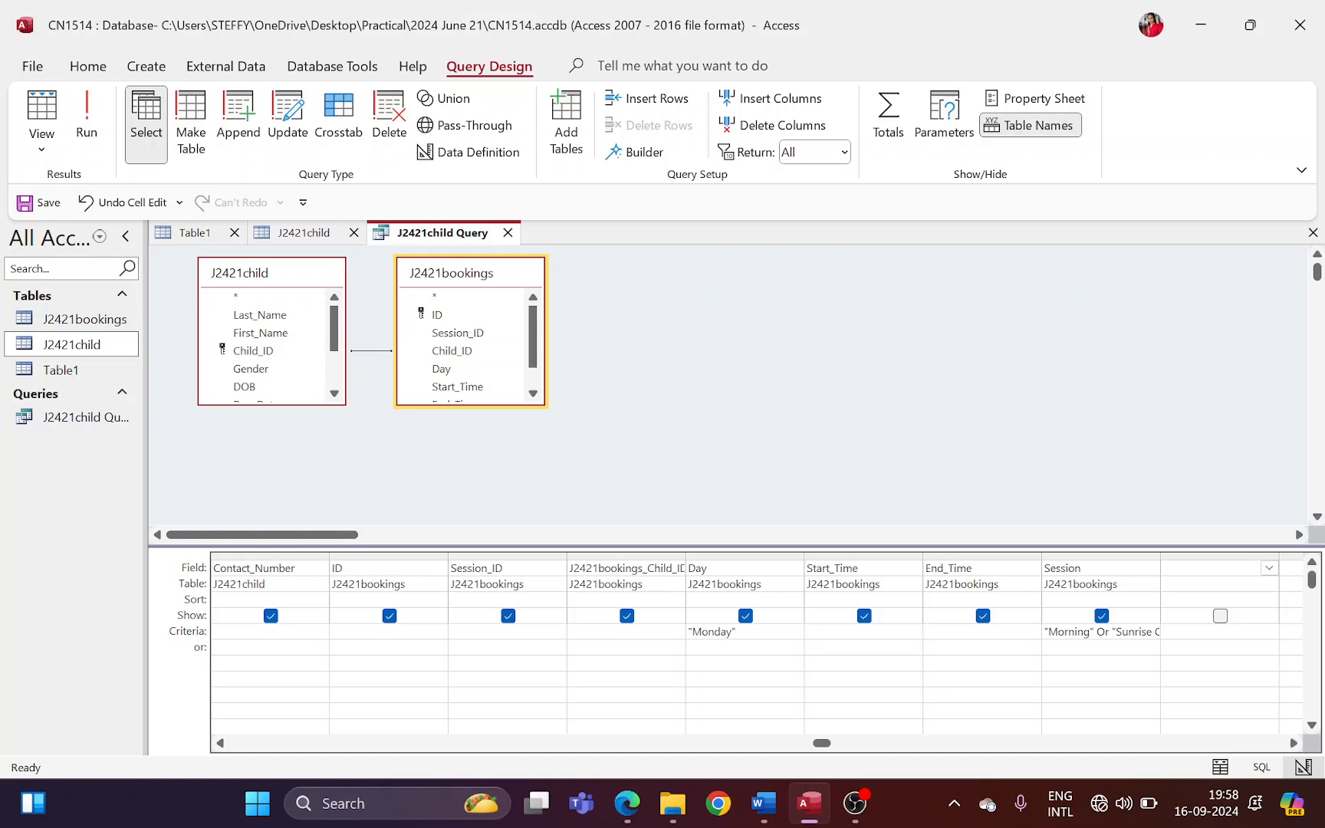
- Highlight the name Total_Time and the formula (End_Time – Start_Time) × 24 in the question paper, and name the query's new field Total_Time in Access
key("alt+Tab")
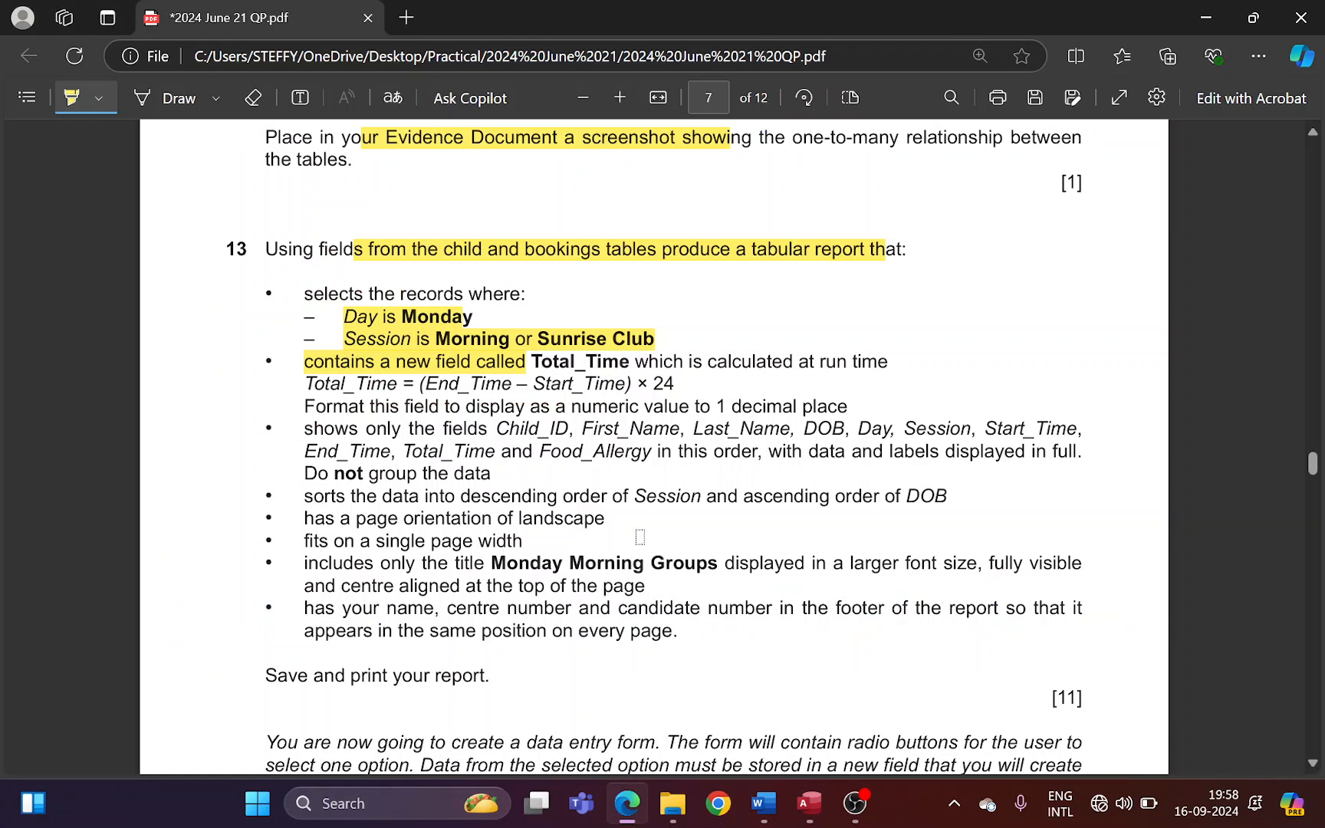
left_click_drag(529, 358, 612, 358)
key("alt+Tab")
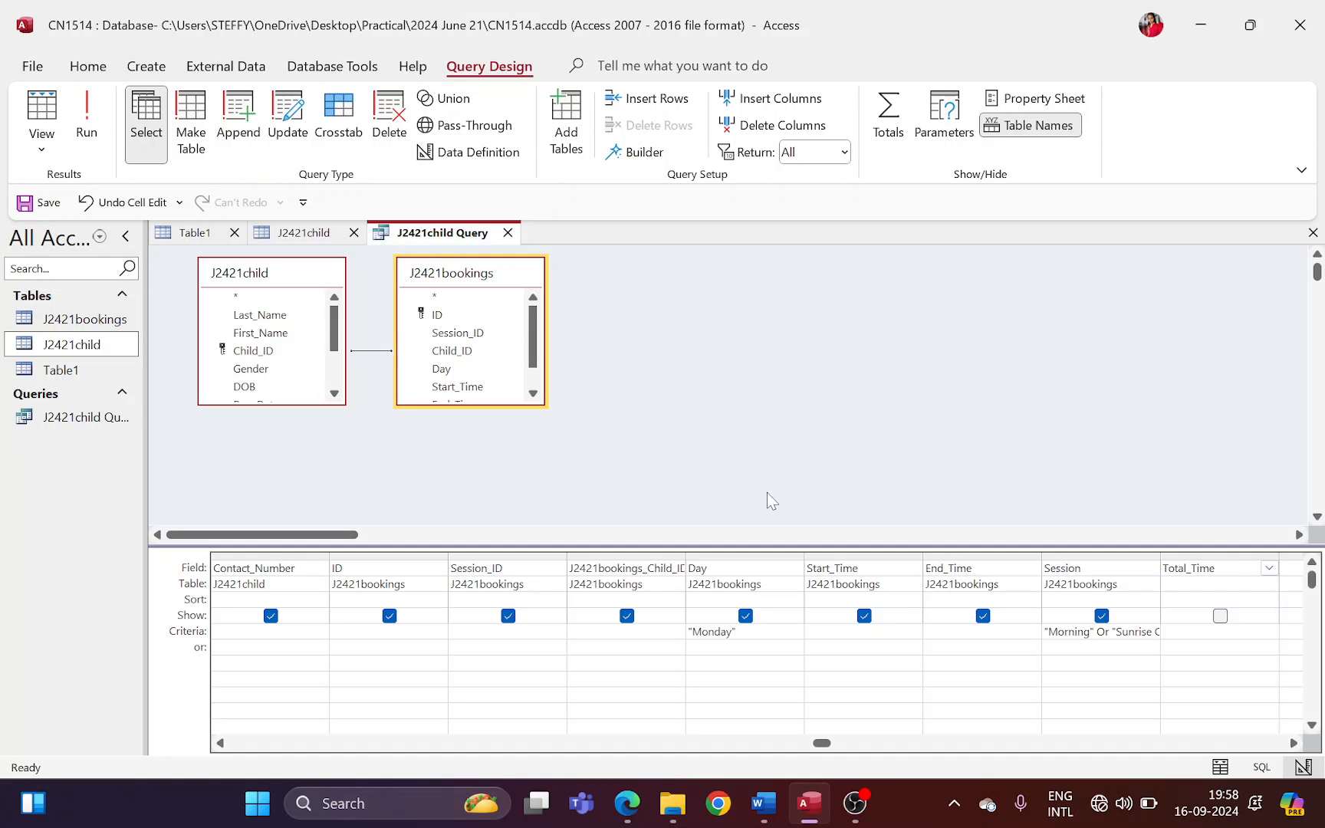
key("alt+Tab")
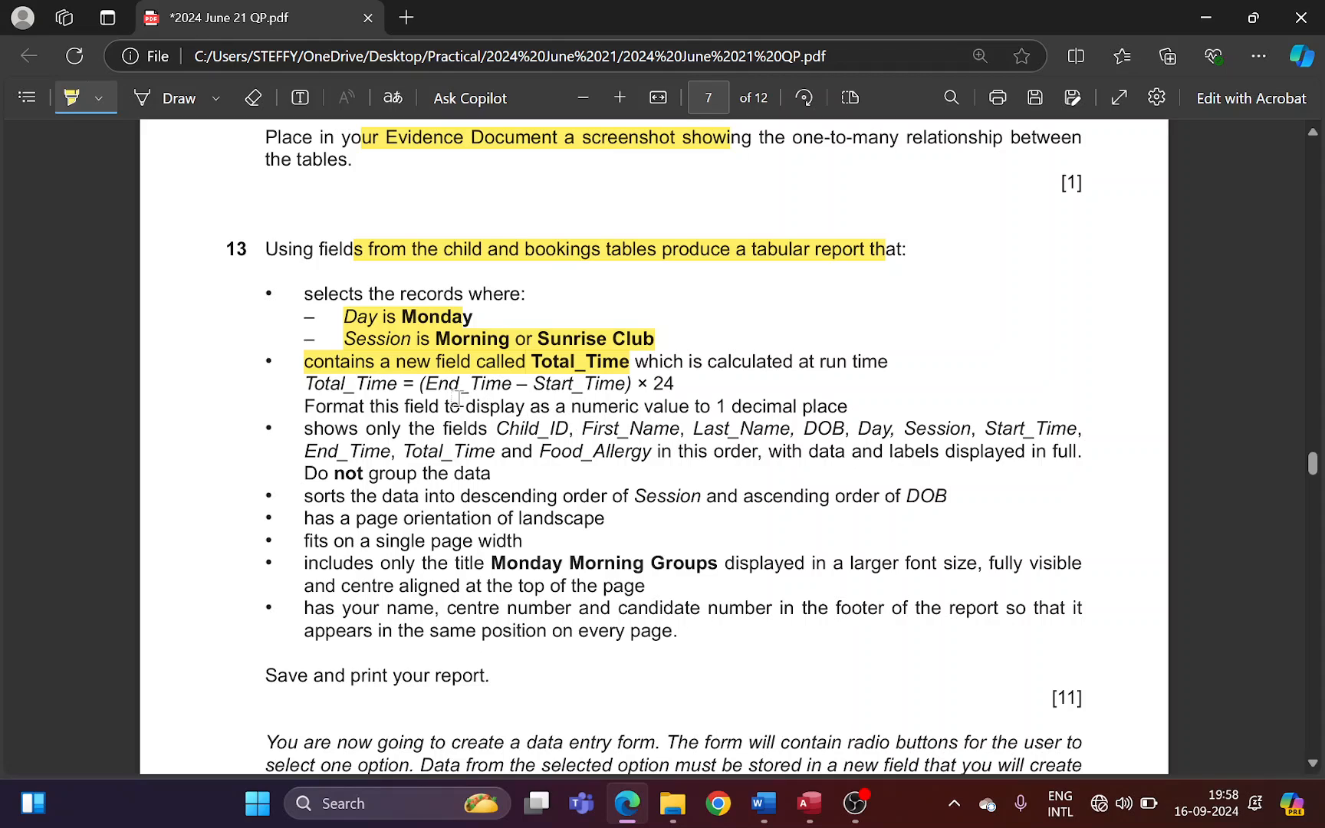
left_click_drag(421, 383, 664, 385)
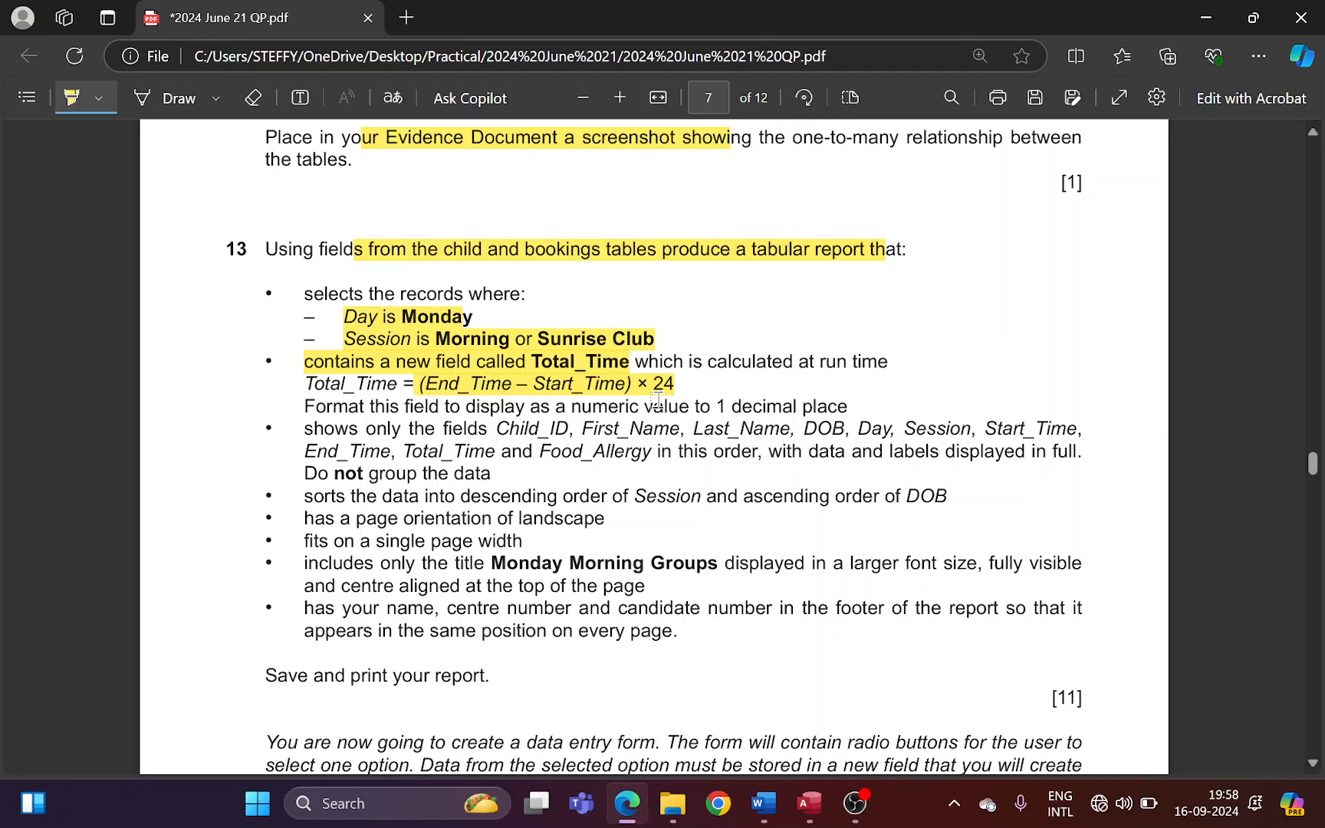
left_click(809, 802)
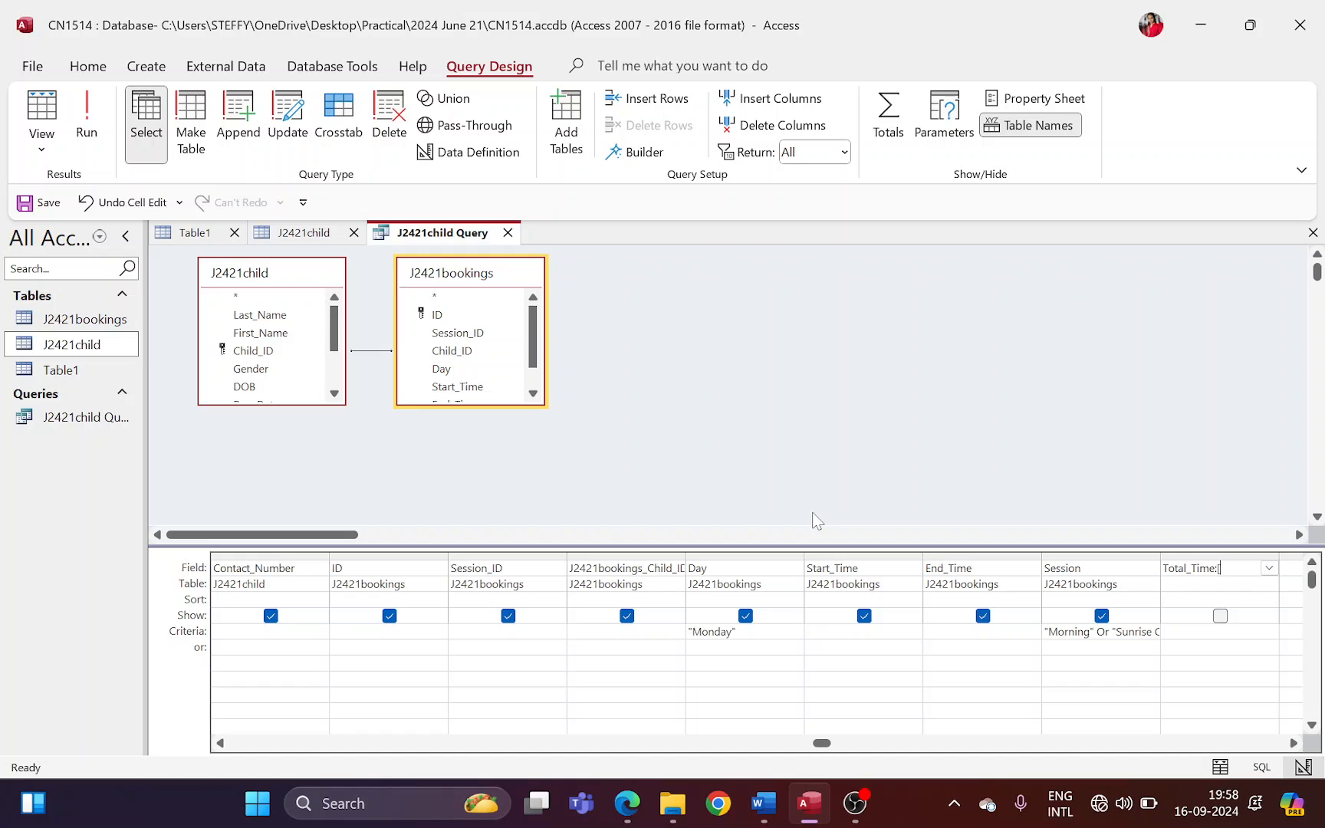
- Enter [End_Time]-[Start_Time] as the expression of the Total_Time field, checking the formula against the question paper
type("End_Time")
key("alt+Tab")
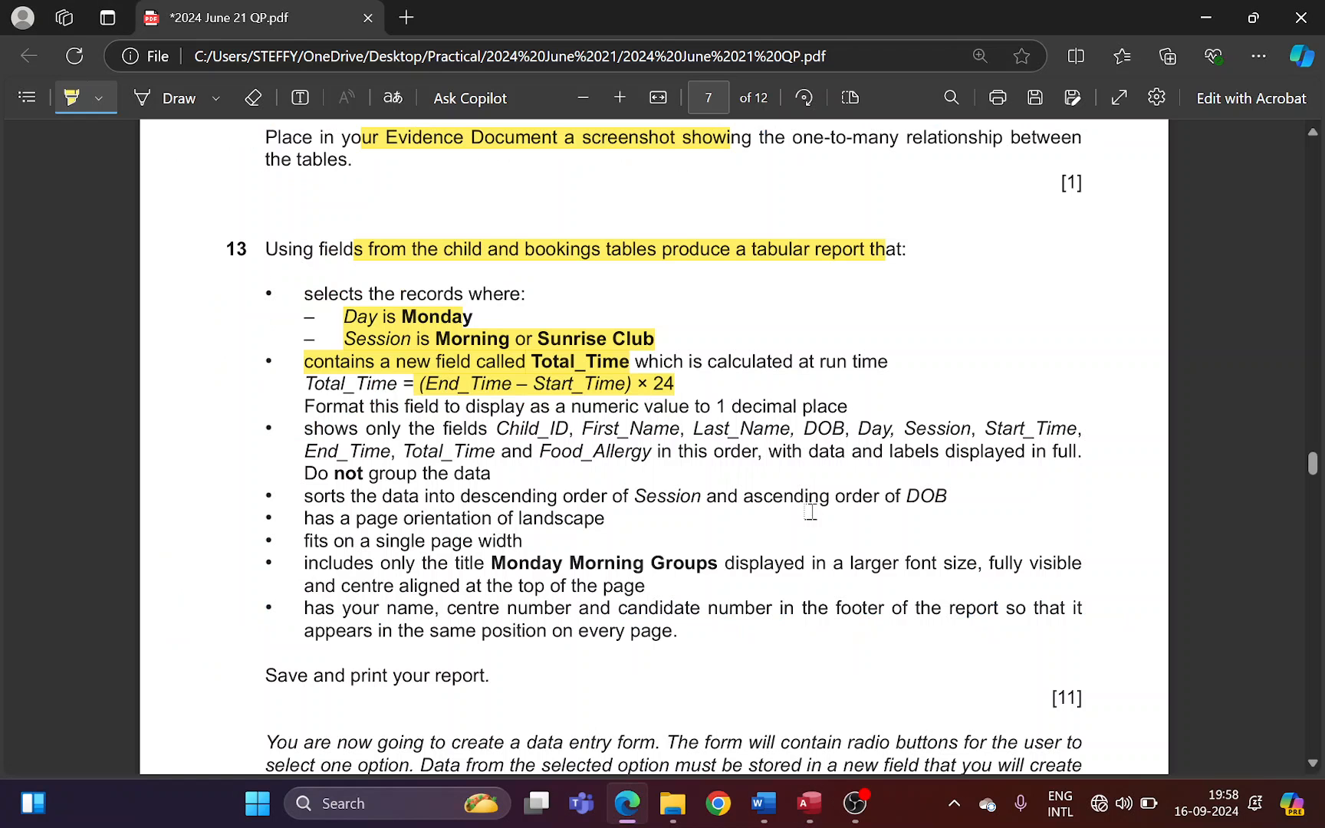
key("alt+Tab")
type("-")
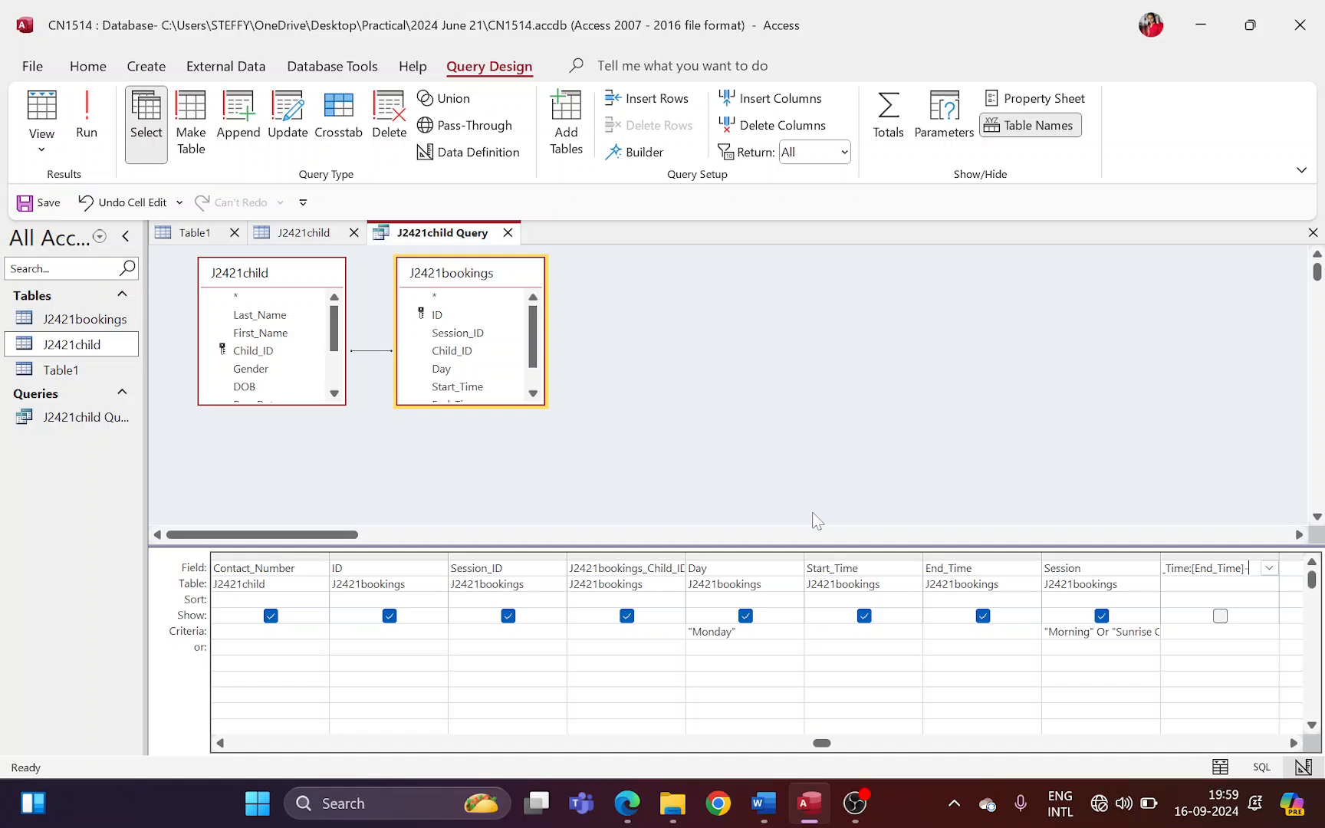
type("[Start_Tim")
- Enclose the Total_Time subtraction in parentheses and multiply it by 24, completing Total_Time:([End_Time]-[Start_Time])*24
key("Left")
key("Left")
key("Left")
key("Left")
type("(")
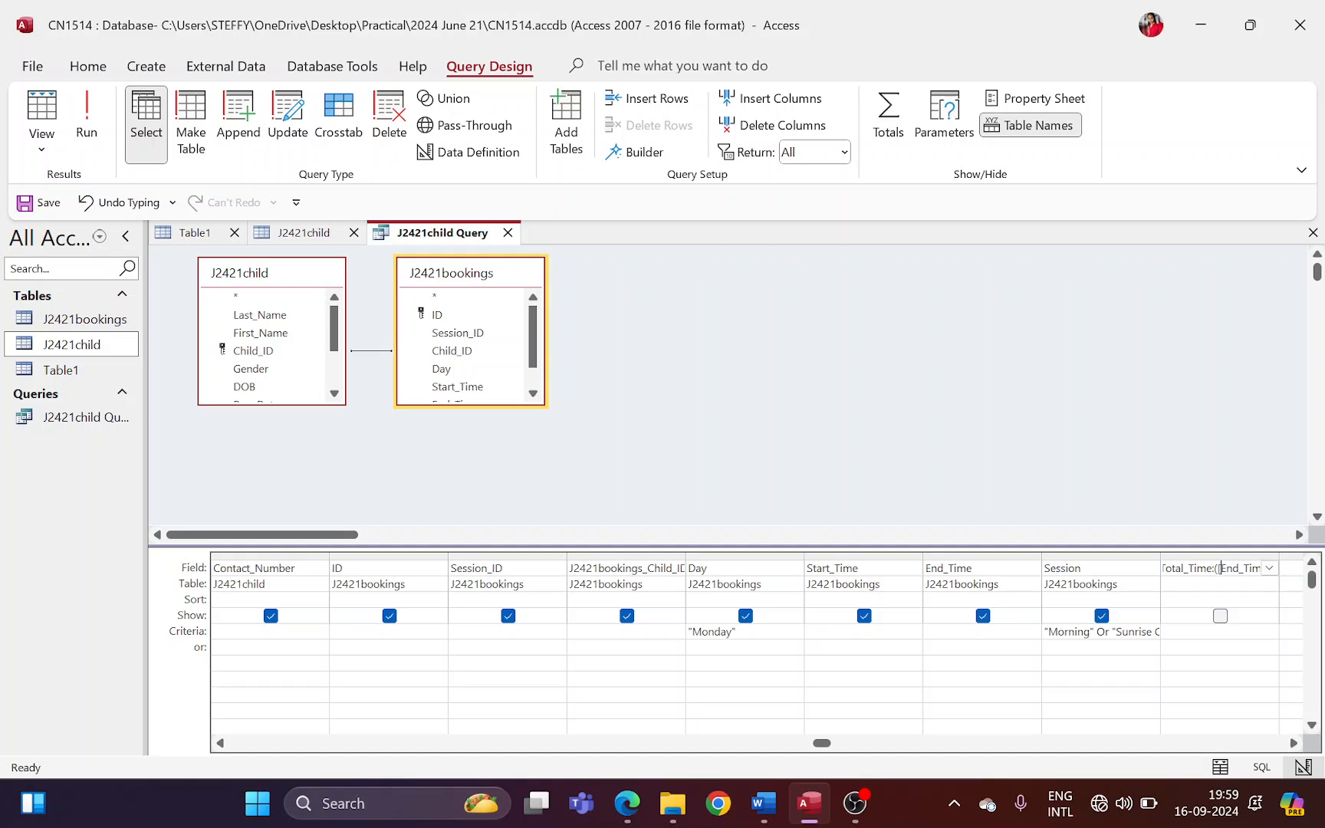
key("Right")
key("Right")
key("Right")
key("Right")
key("Right")
key("Right")
key("Right")
key("Right")
key("Right")
key("Right")
key("Right")
key("Right")
key("Right")
key("Right")
key("Right")
key("Right")
key("Right")
key("Delete")
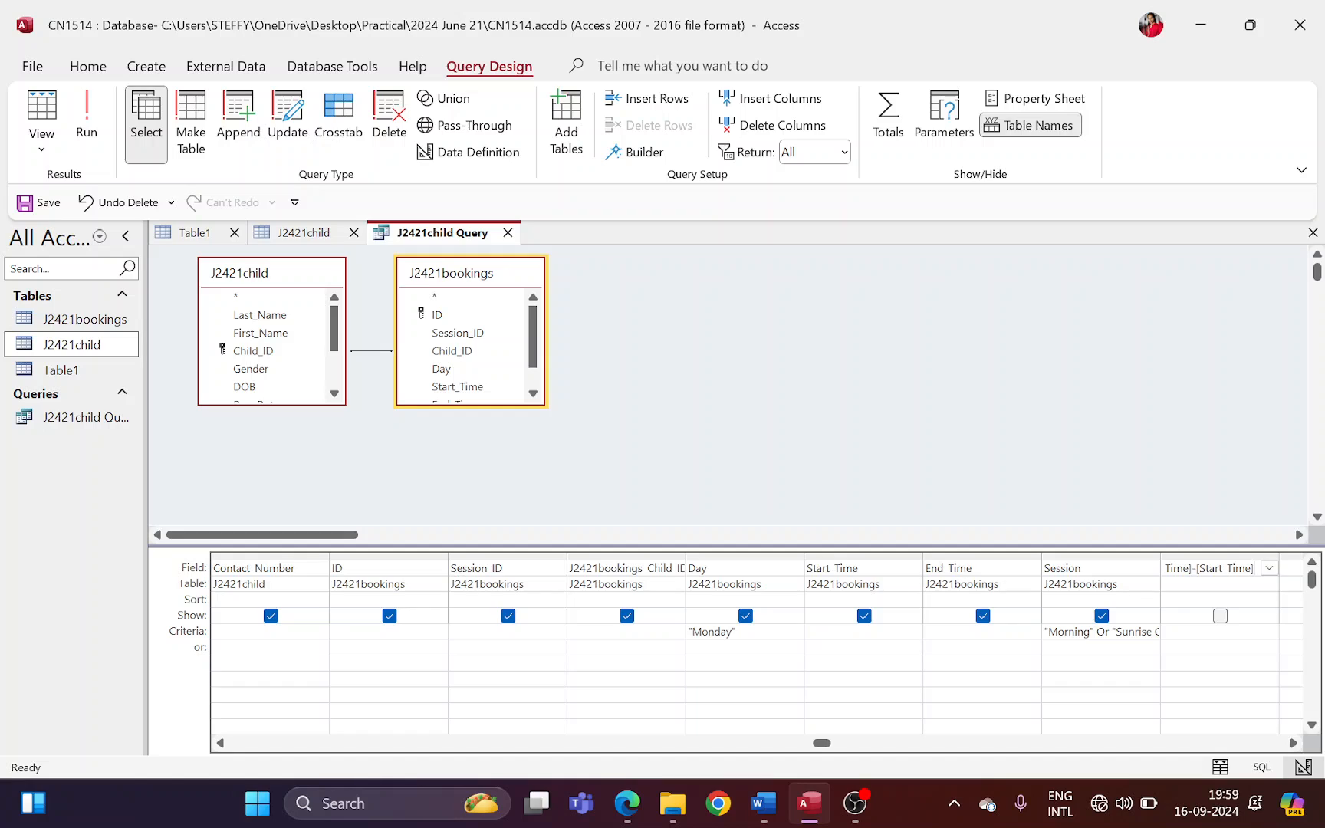
type(")*")
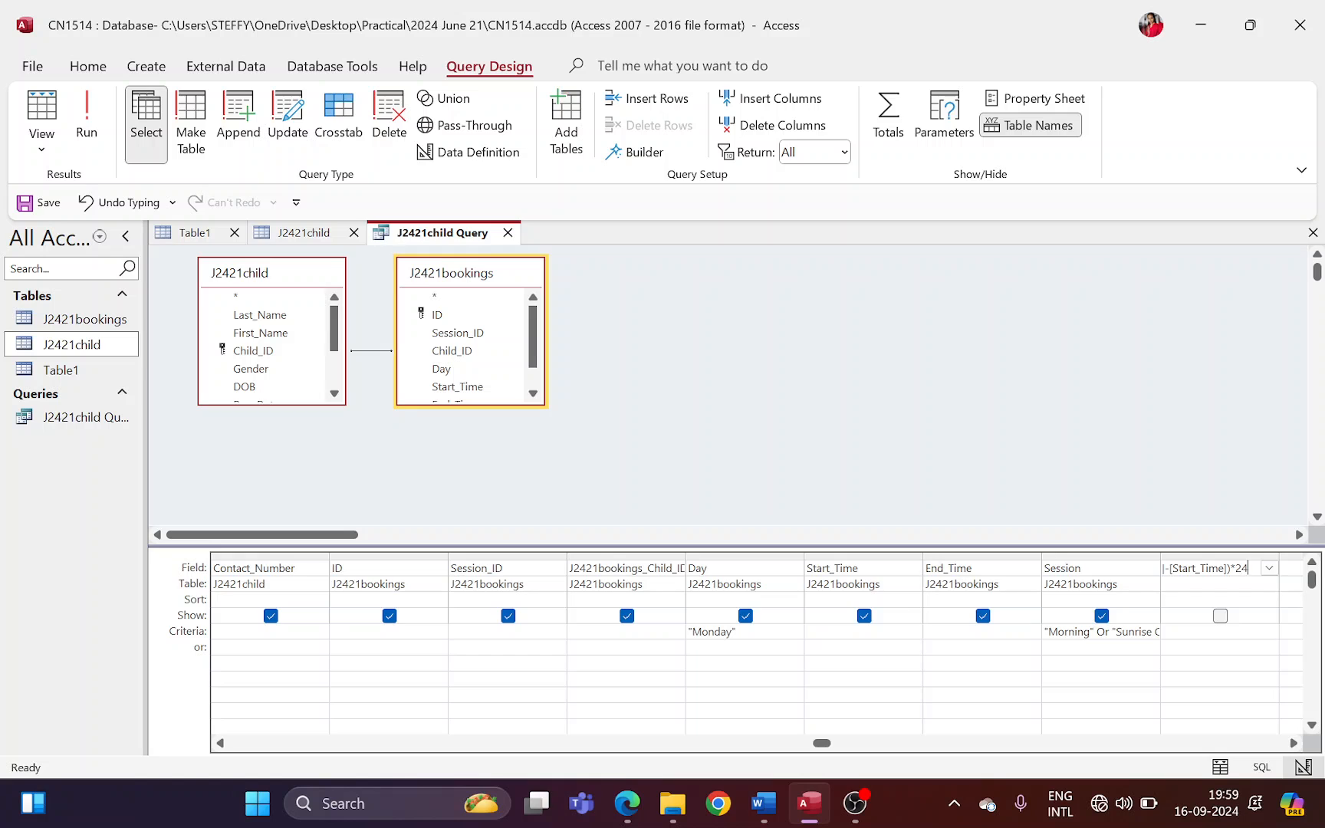
left_click(1164, 678)
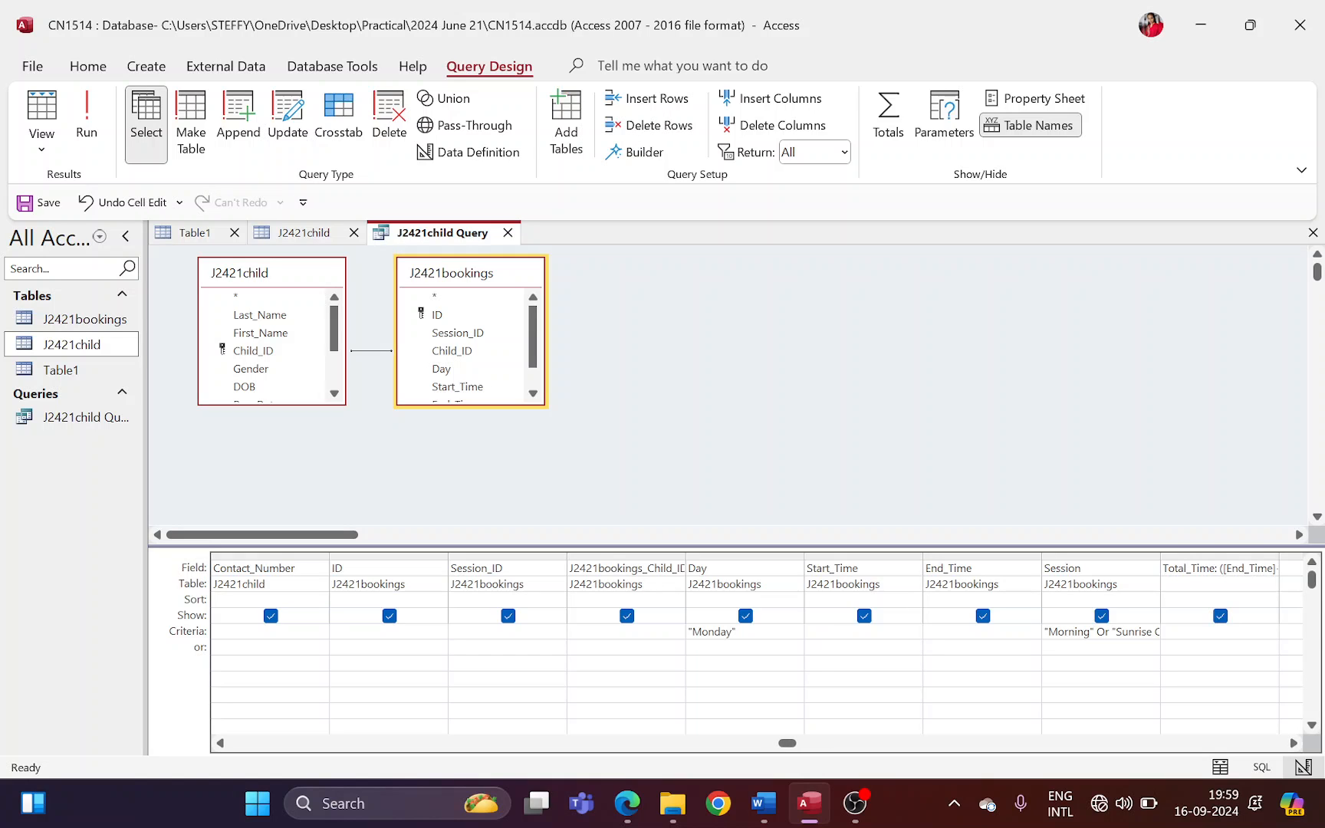
- Switch to the question paper and add a text note beside question 13 reading Total_Time:([End_Time]-[Start_Time])*24
key("alt+Tab")
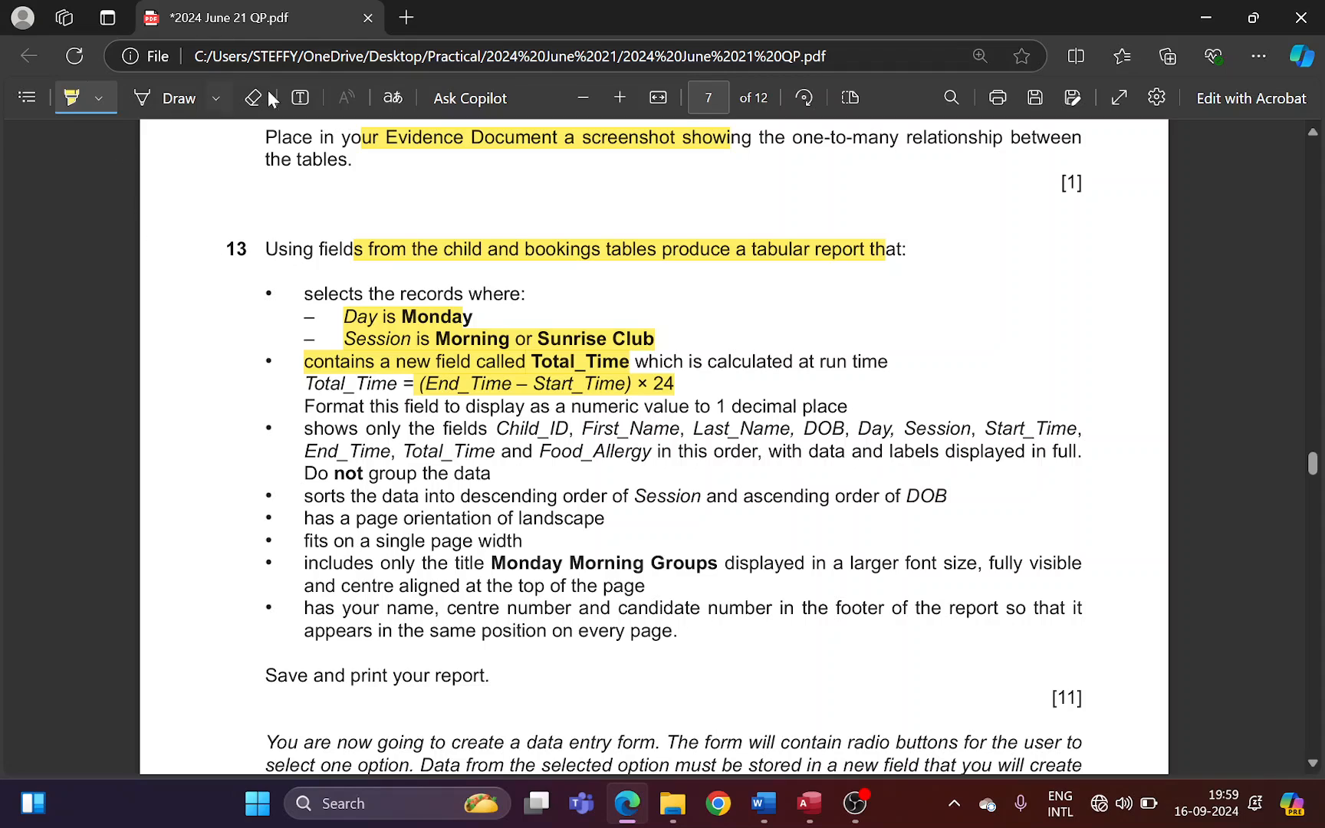
left_click(300, 98)
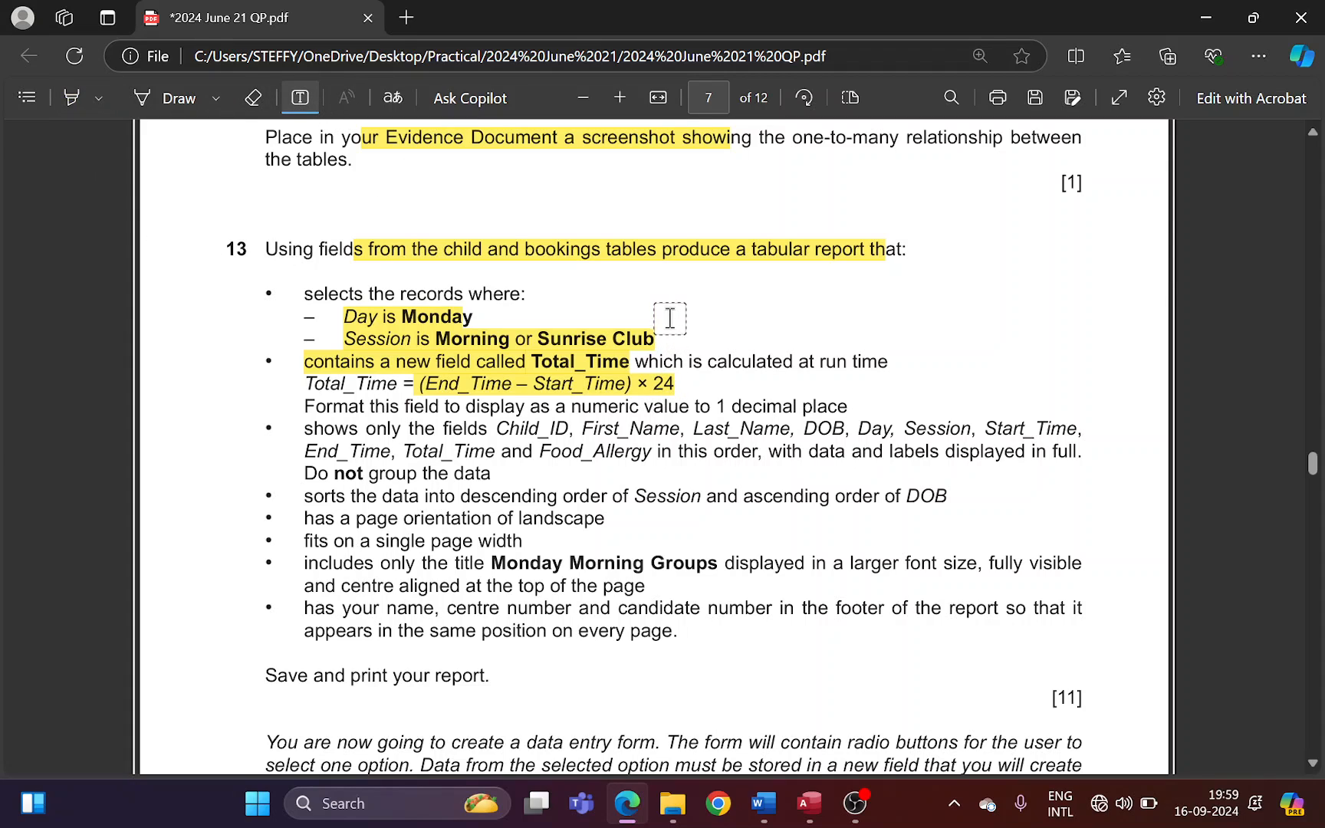
left_click(610, 294)
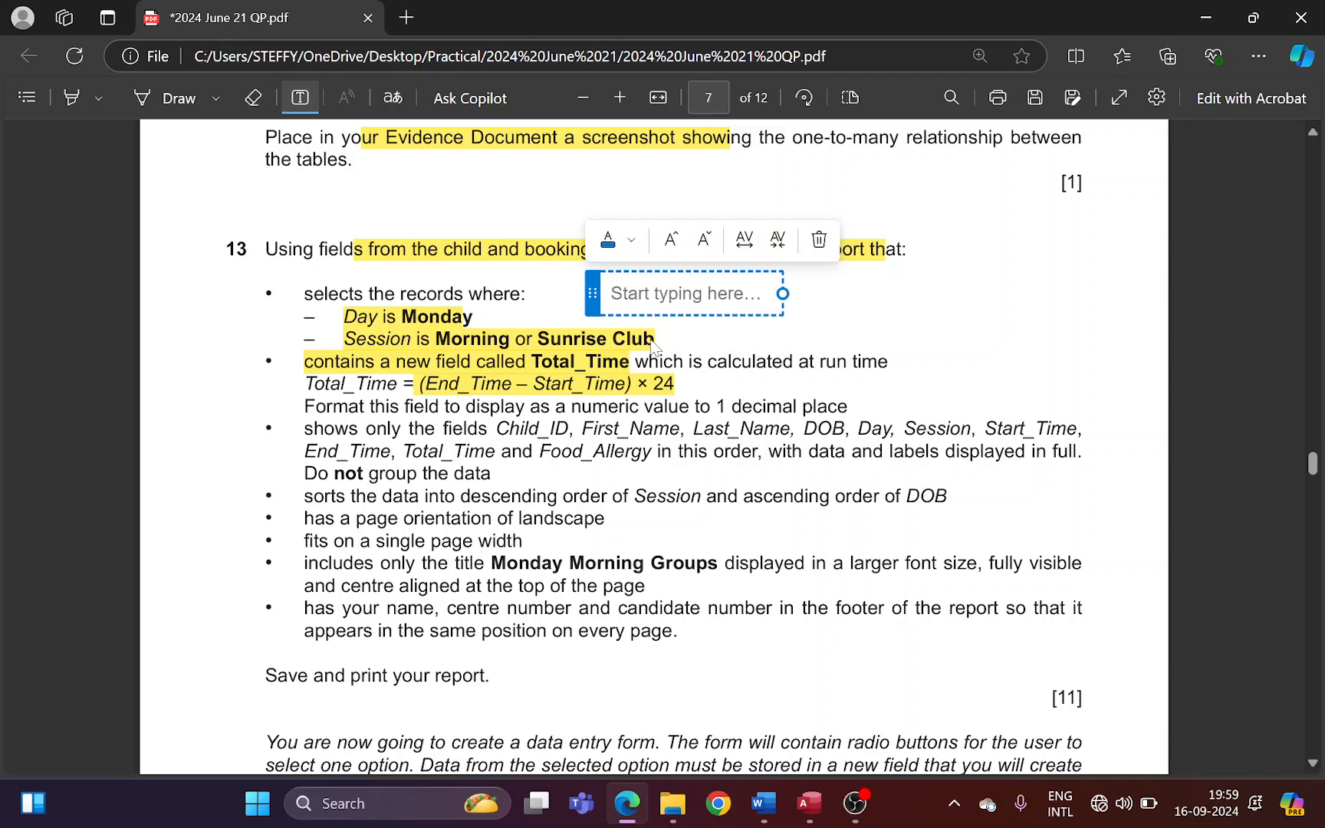
type("Tot")
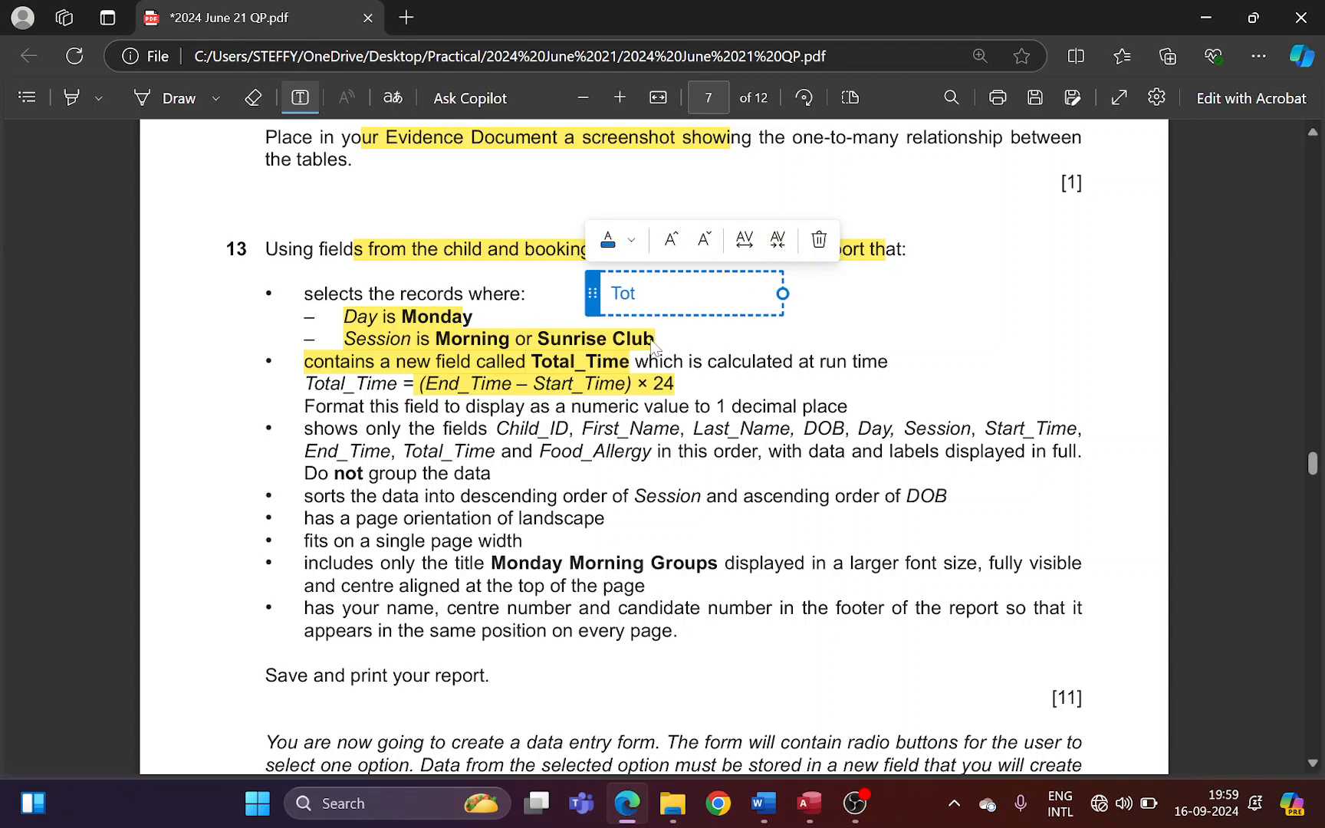
type("al_Time:(")
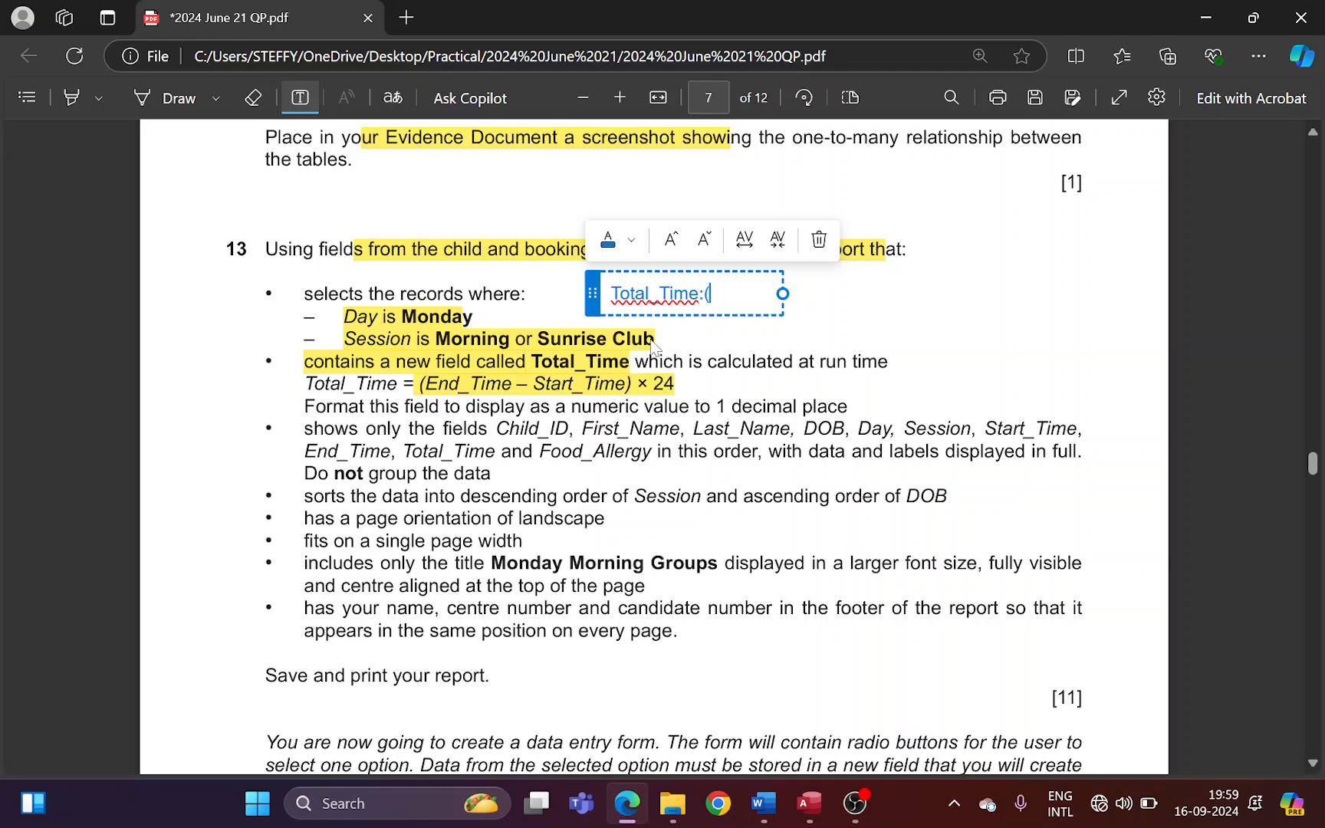
type("(")
type("End_Time")
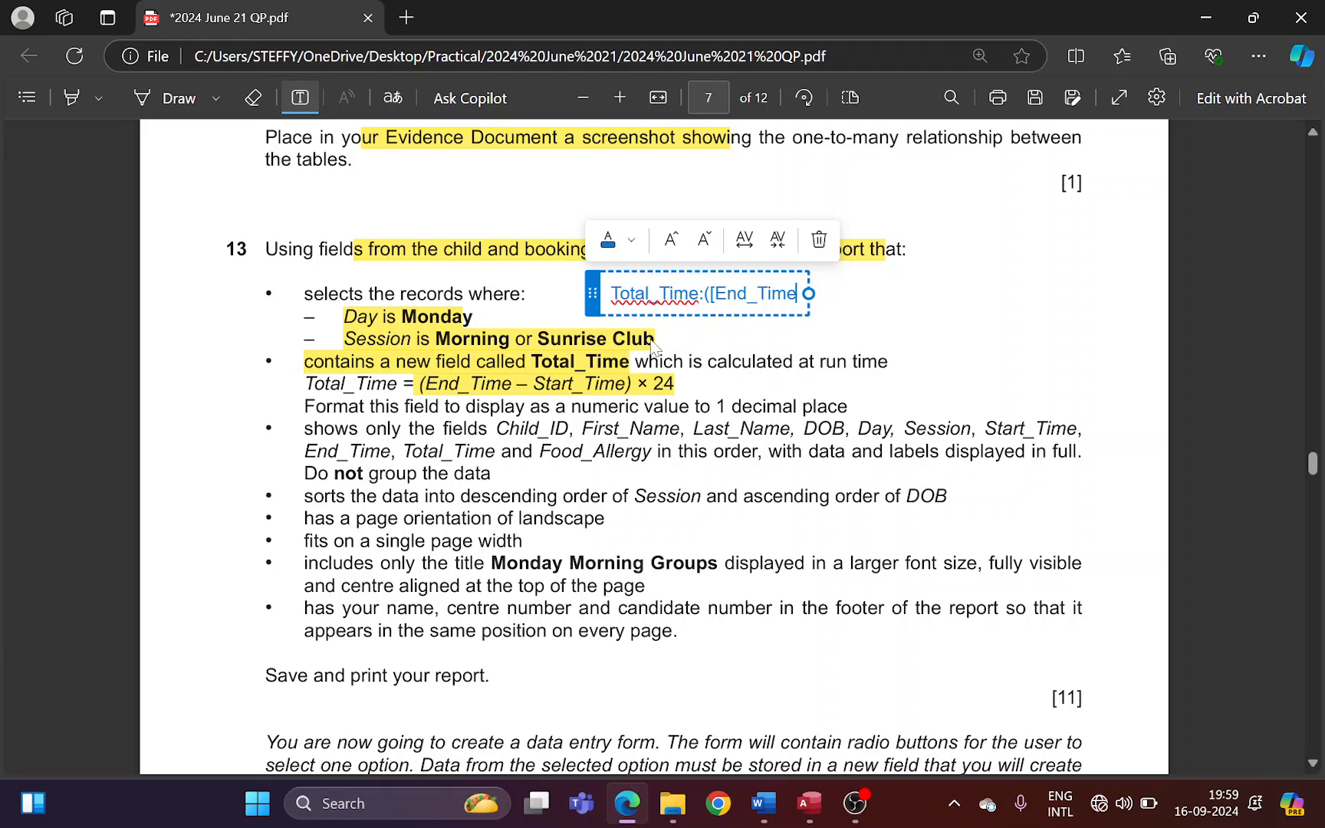
type("]")
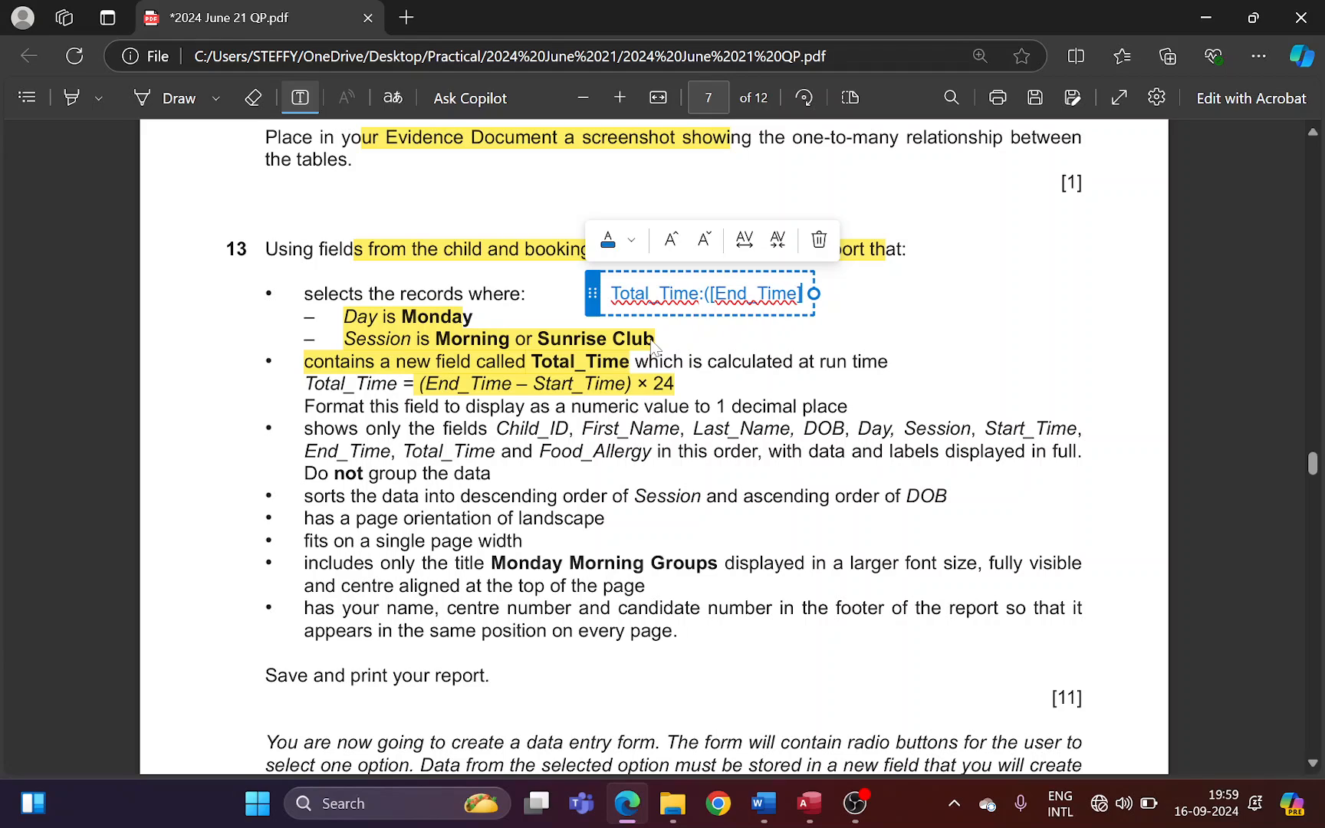
type("-[")
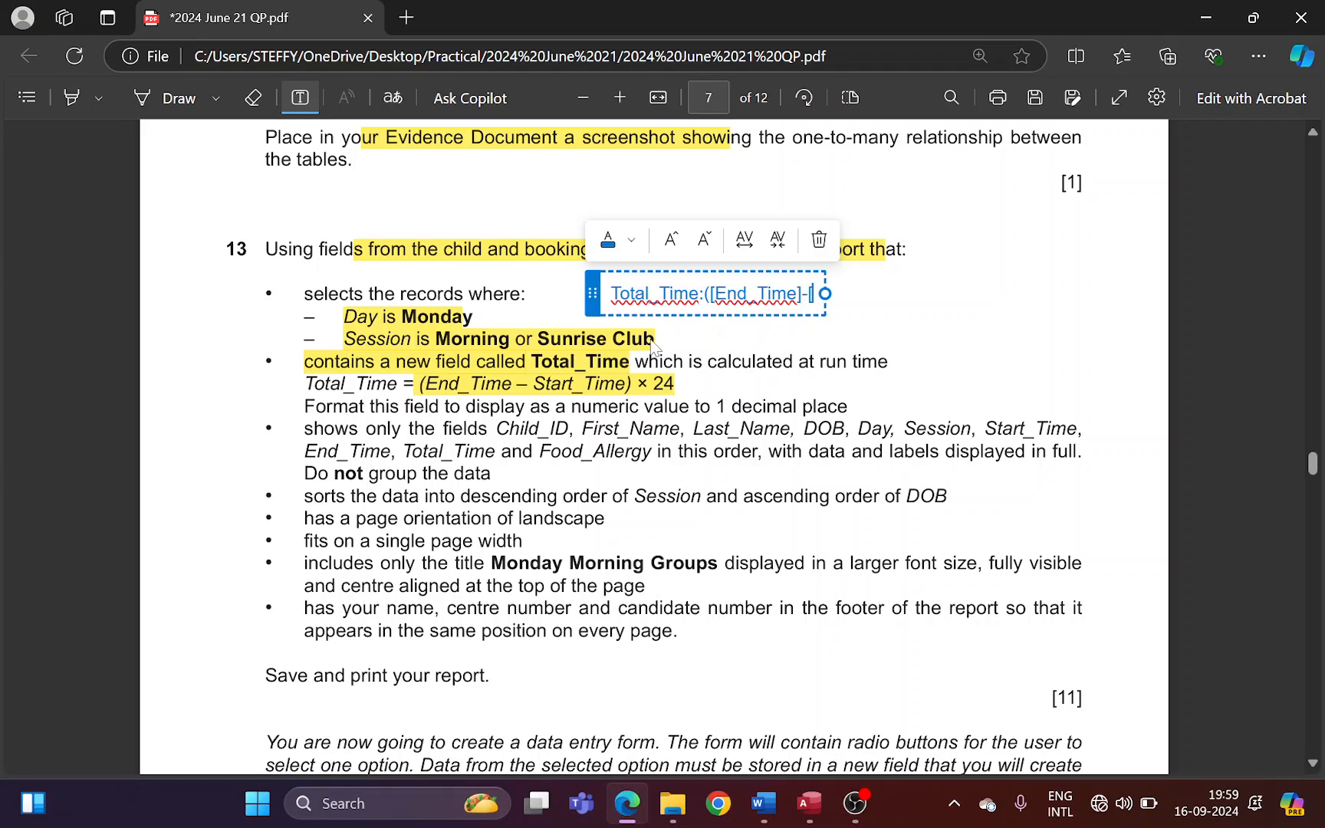
type("Start")
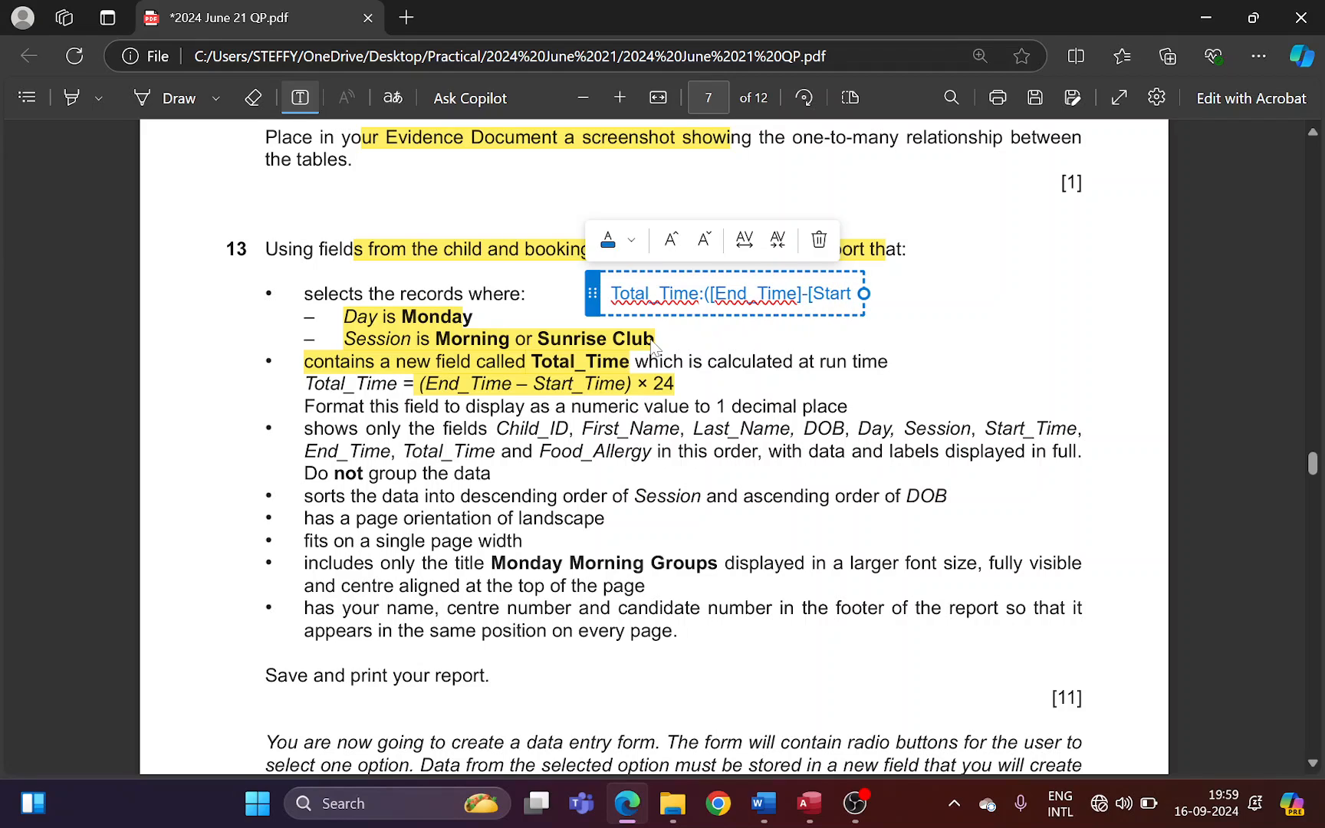
type("_Time]")
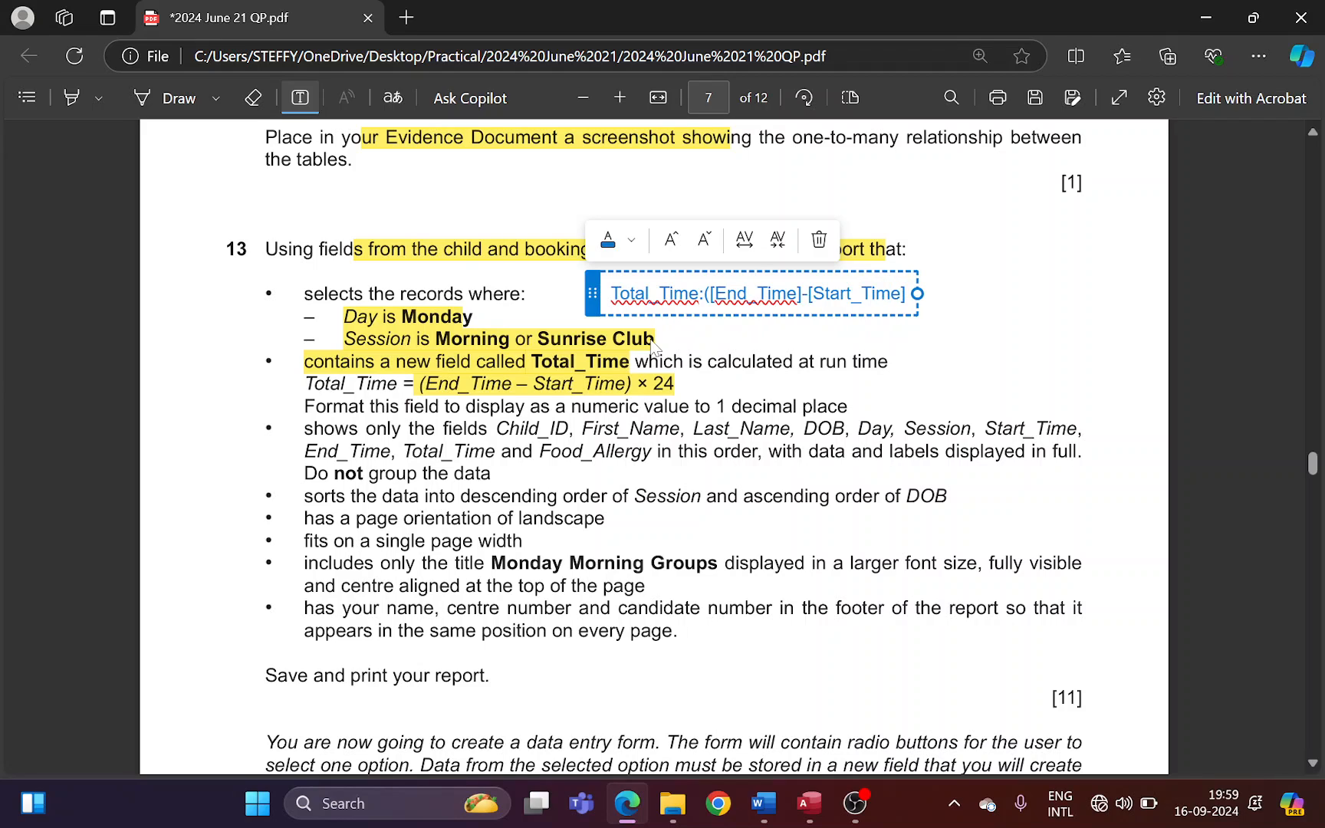
type(")")
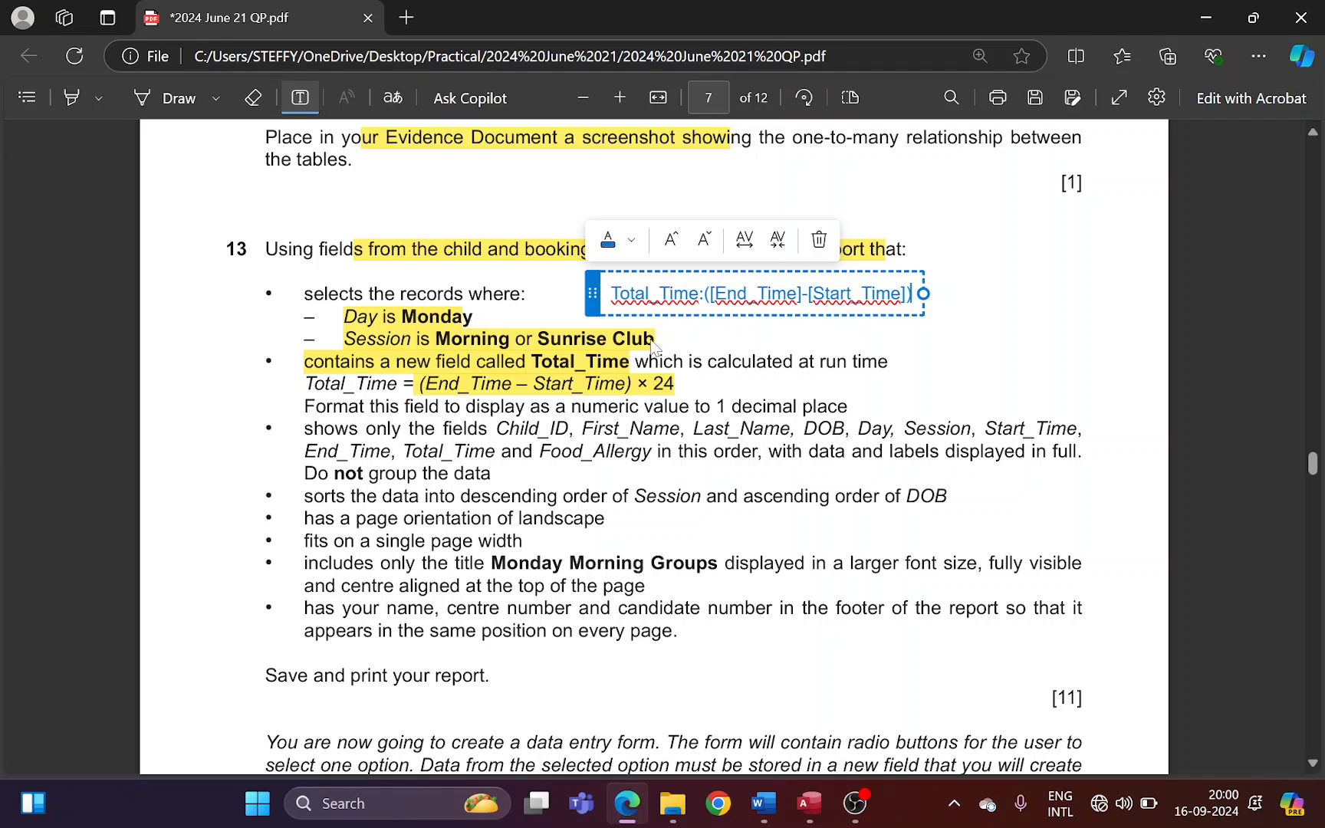
type("*2")
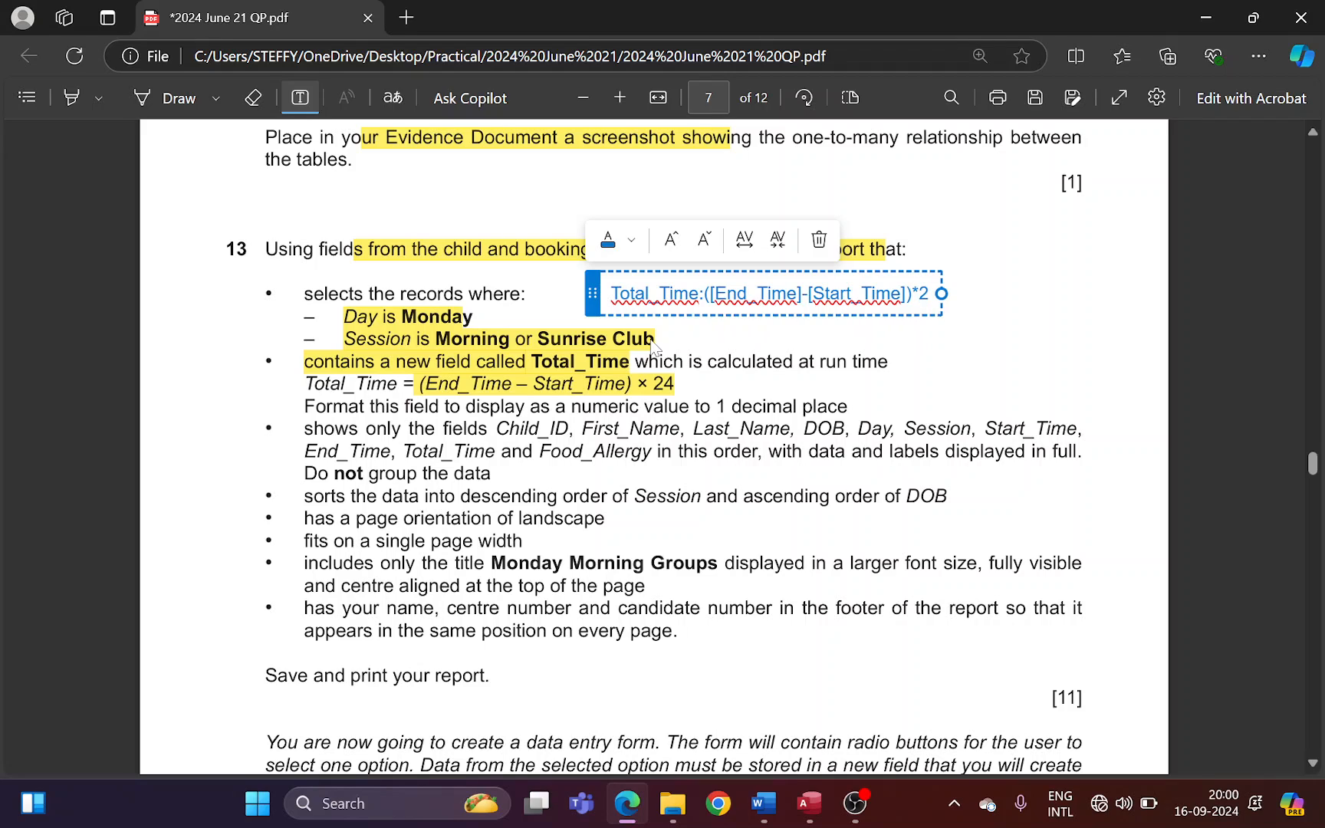
type("4")
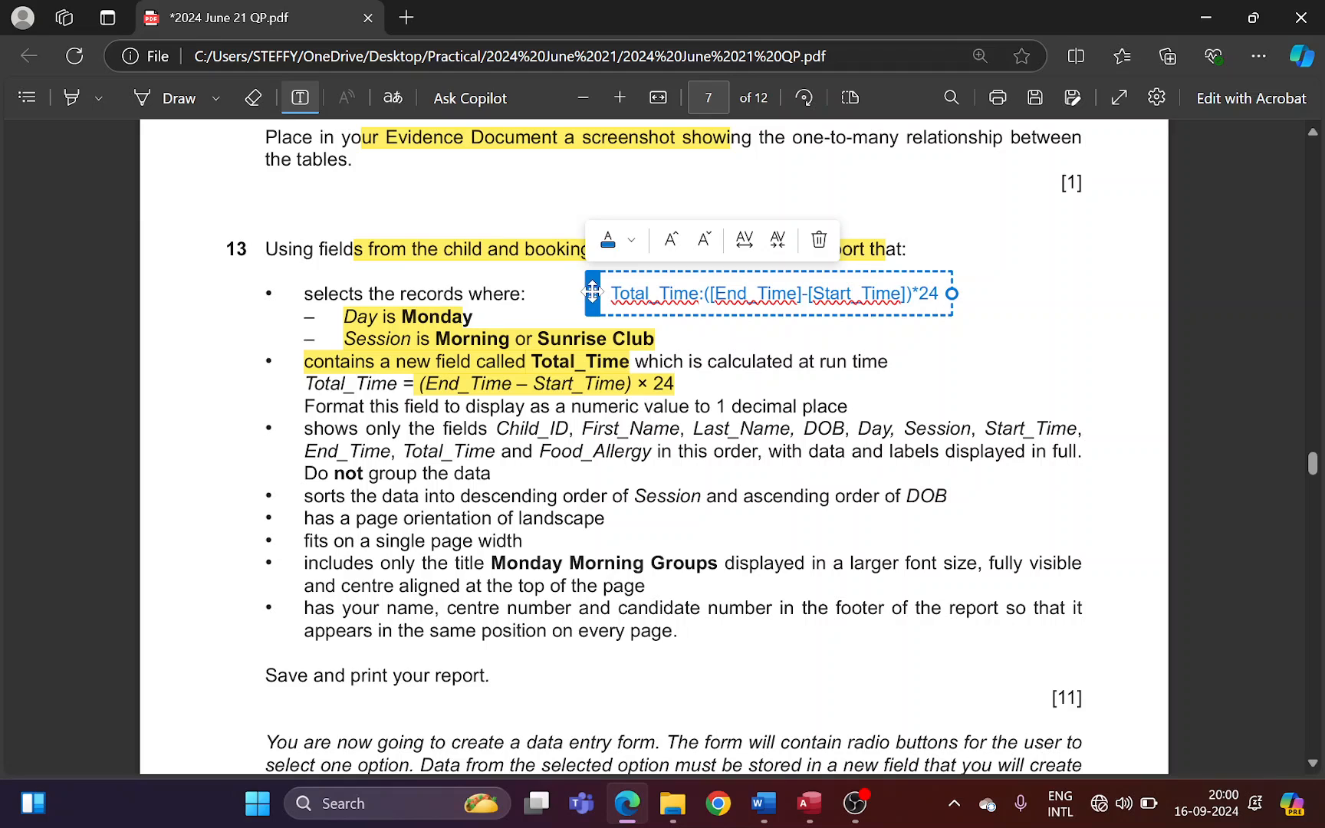
- Make the formula note red with larger text, and place it beside the Session condition
left_click_drag(592, 291, 676, 379)
left_click(709, 331)
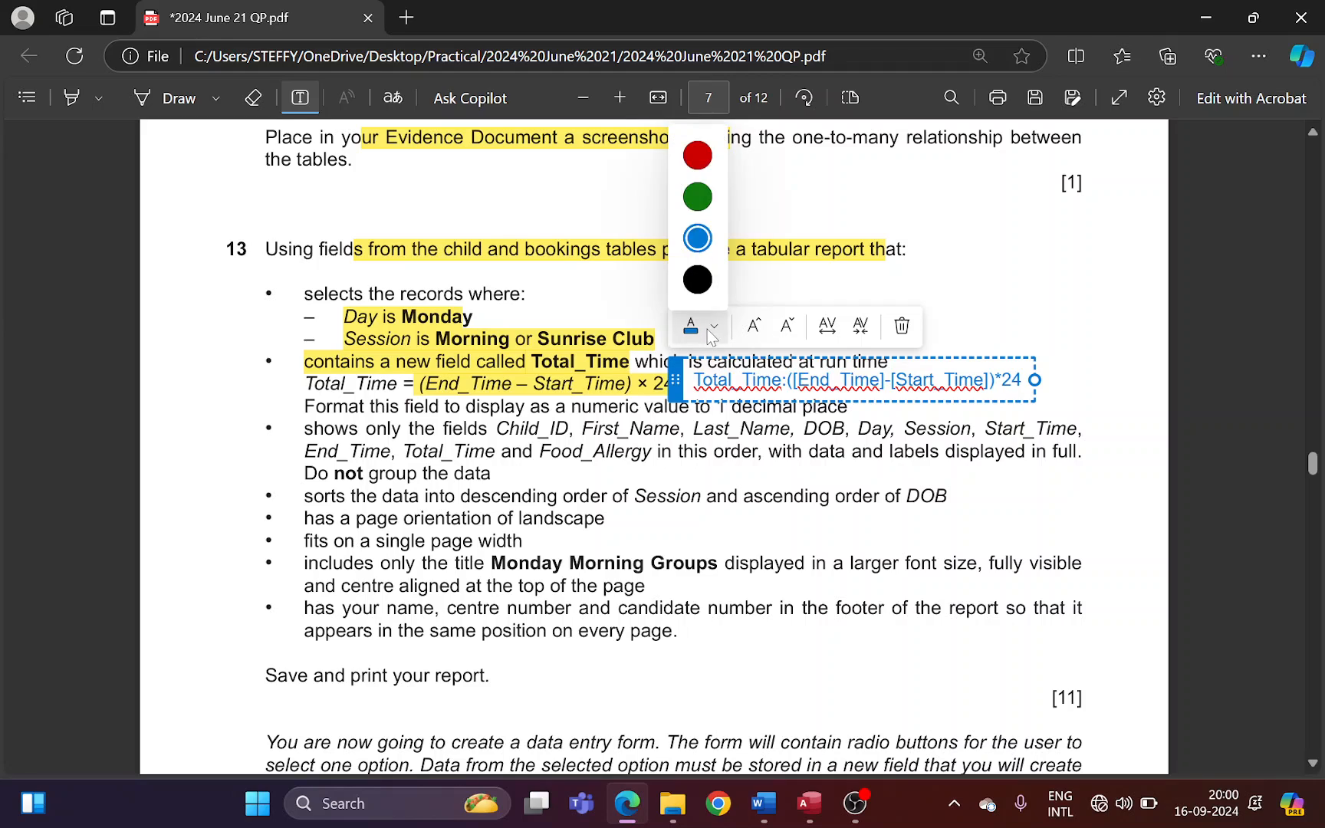
left_click(697, 155)
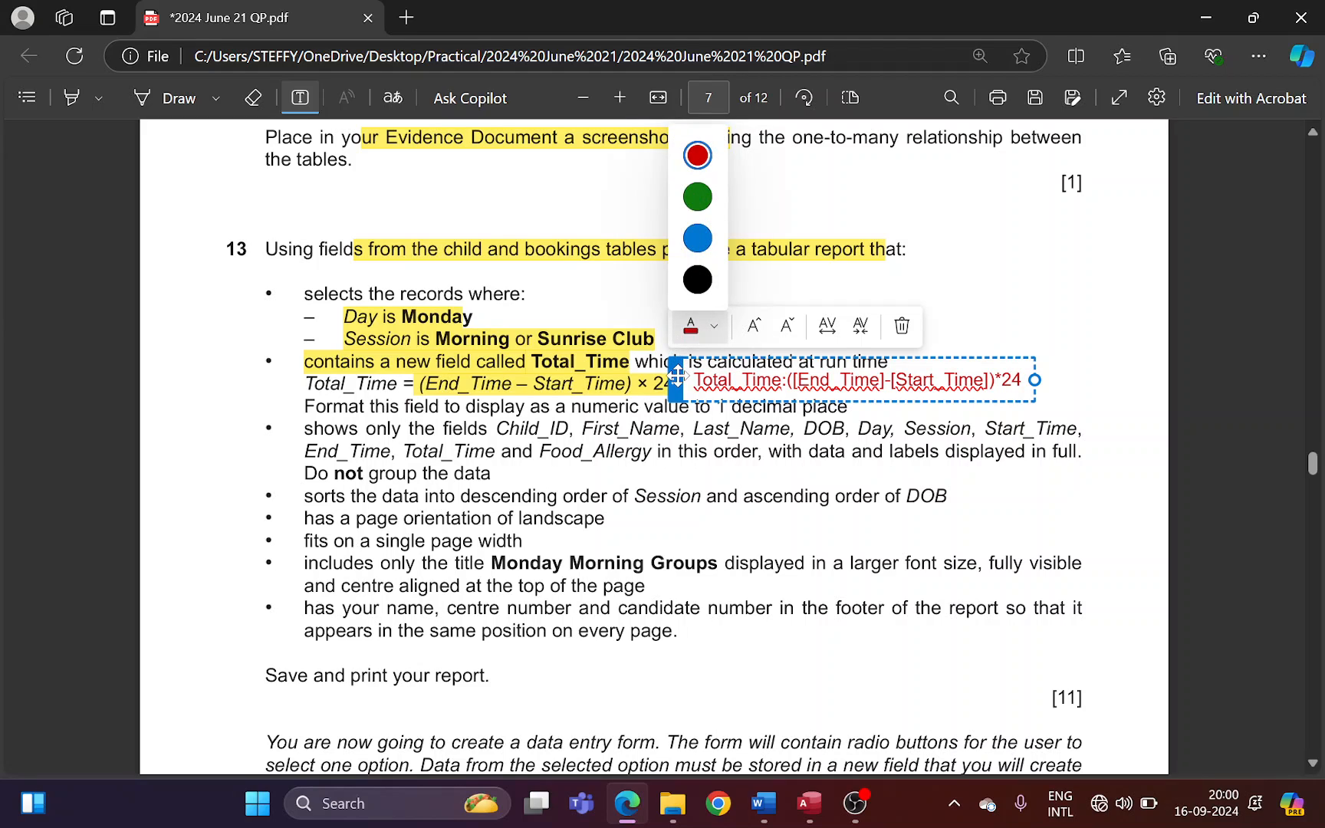
left_click(755, 328)
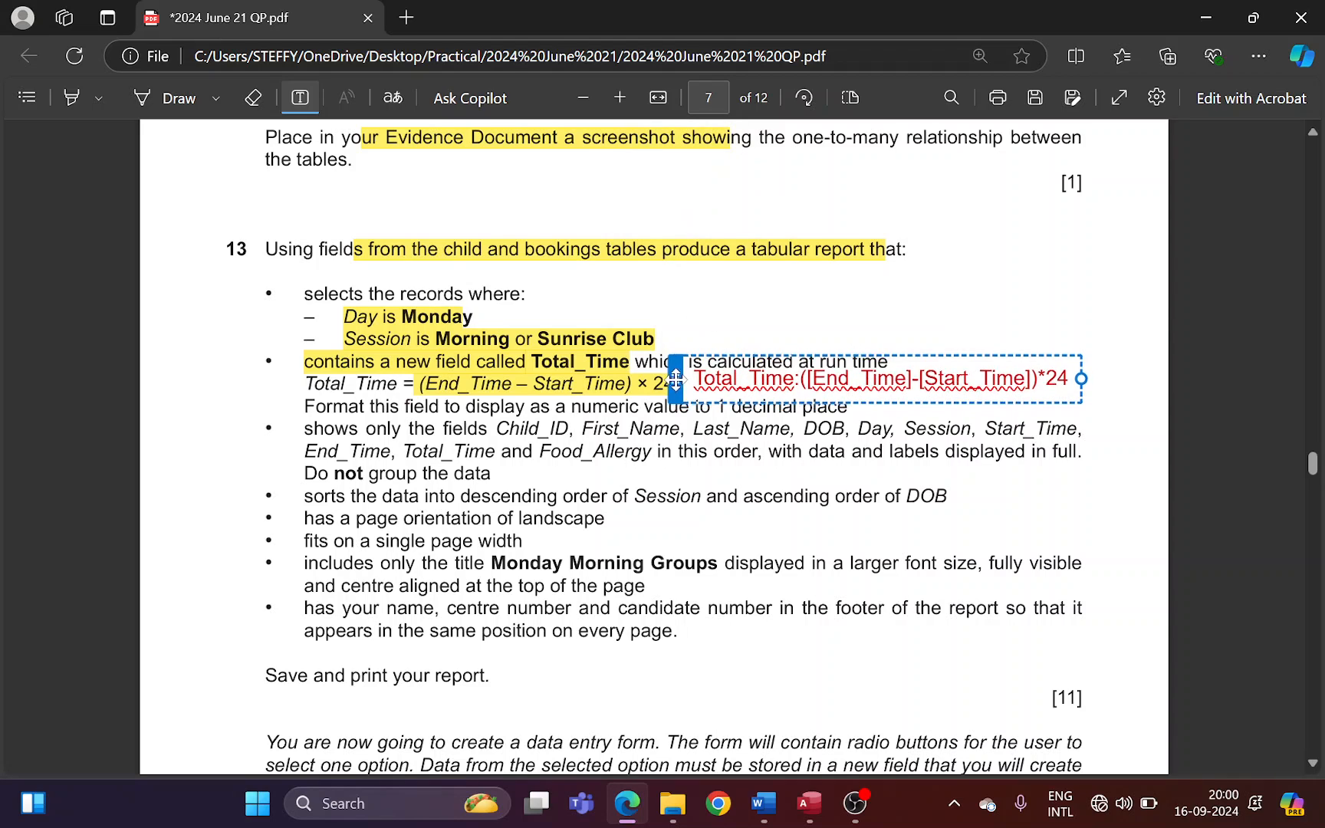
left_click_drag(675, 381, 669, 326)
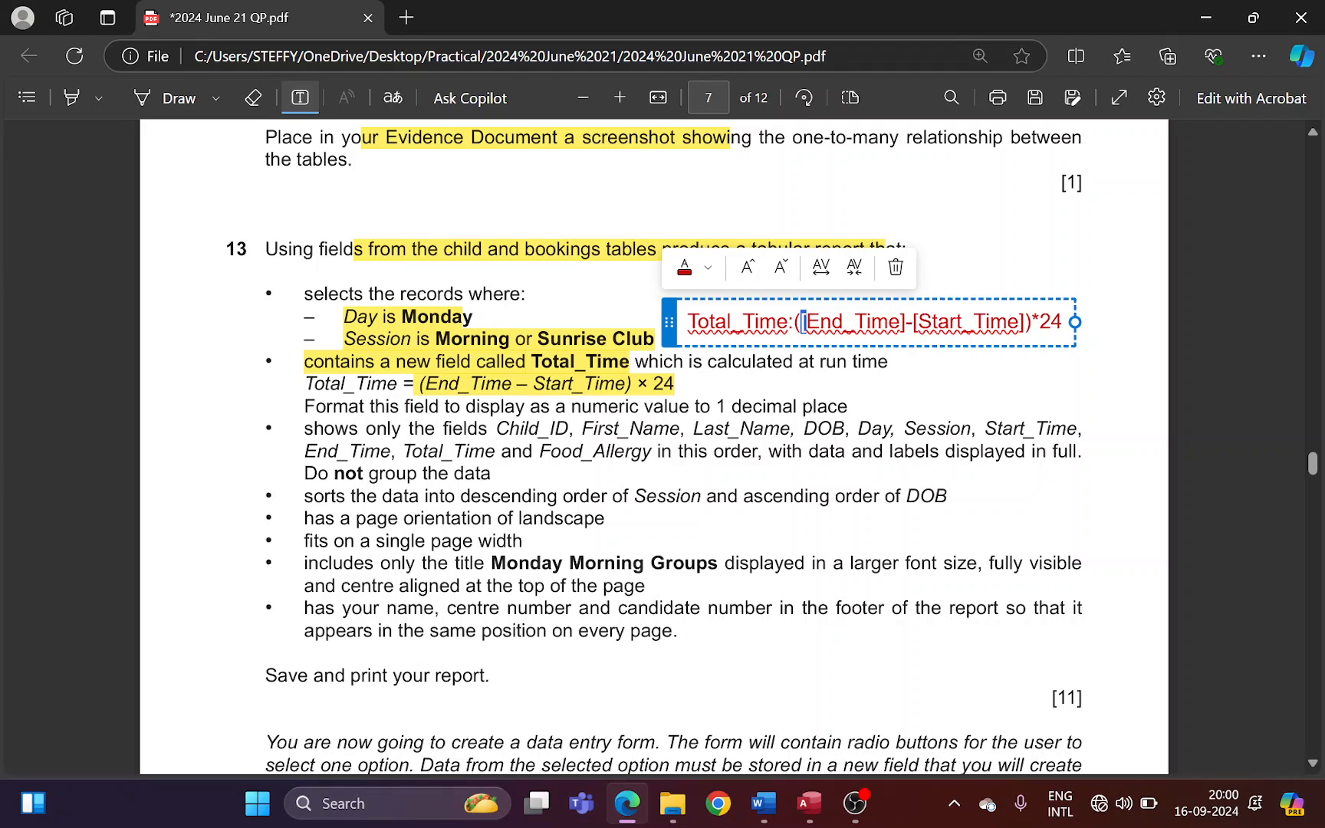
- Delete the formula note from the question paper and leave the page without a new text box
left_click(895, 267)
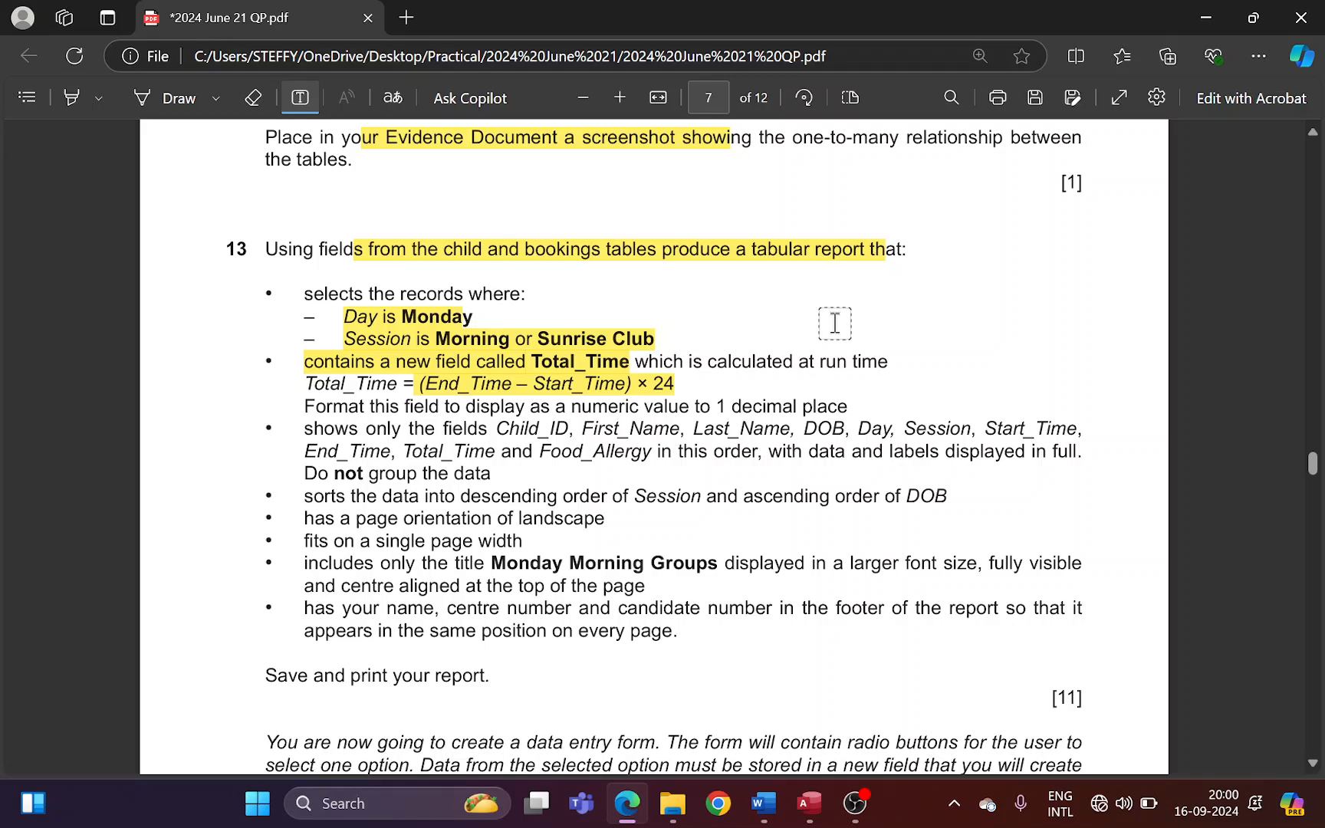
left_click(821, 325)
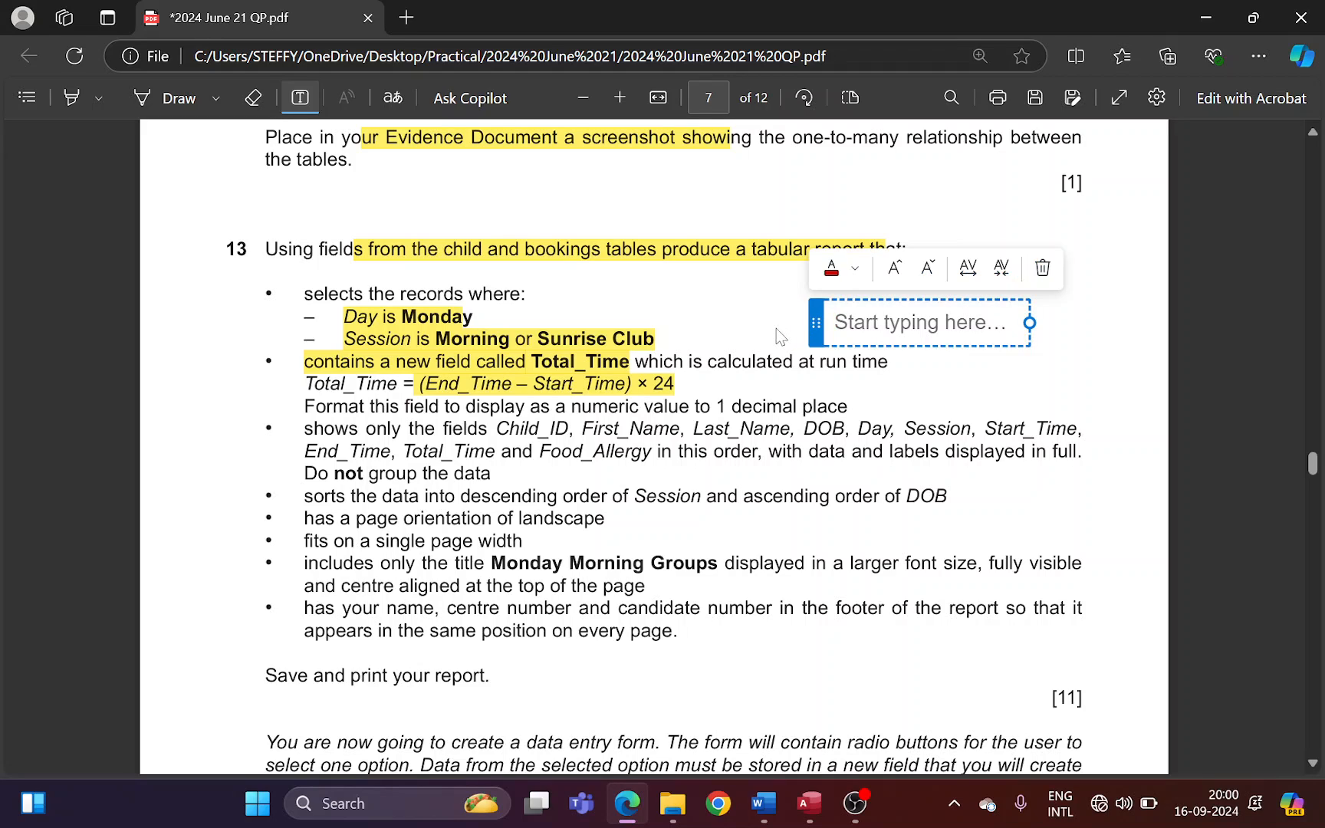
left_click(753, 308)
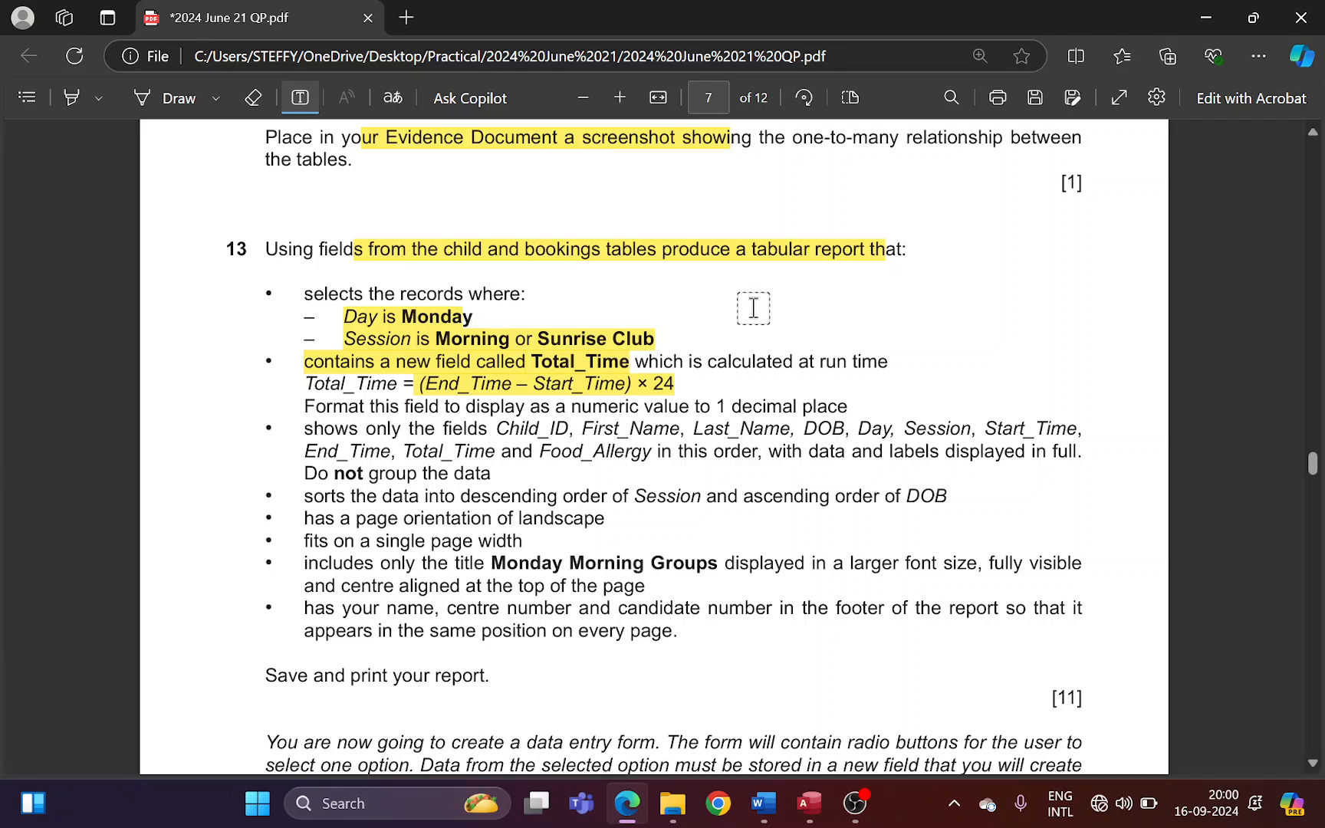
- Add a red text note reading Total_Time:([End_Time]-[Start_Time])*24 beside the Day condition in question 13
left_click(754, 308)
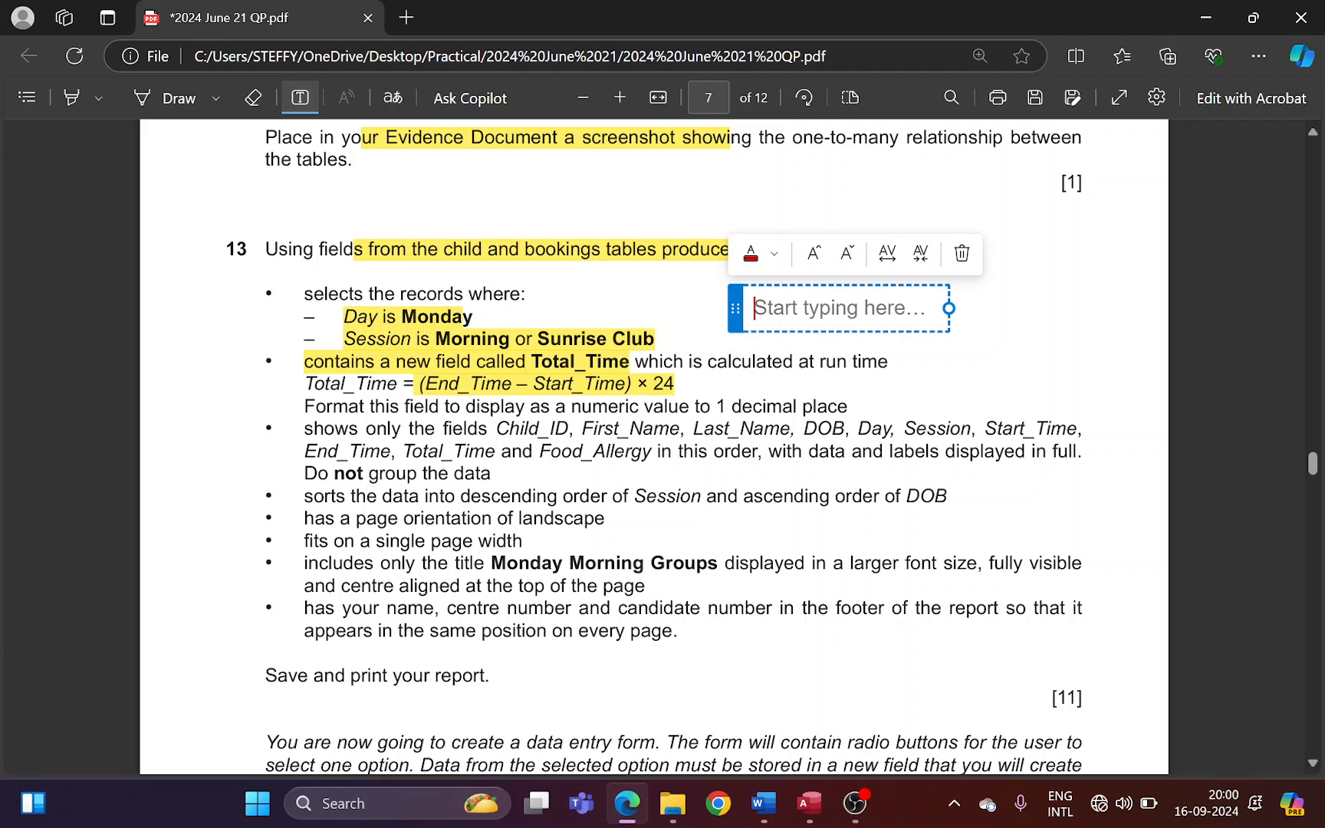
type("Total_")
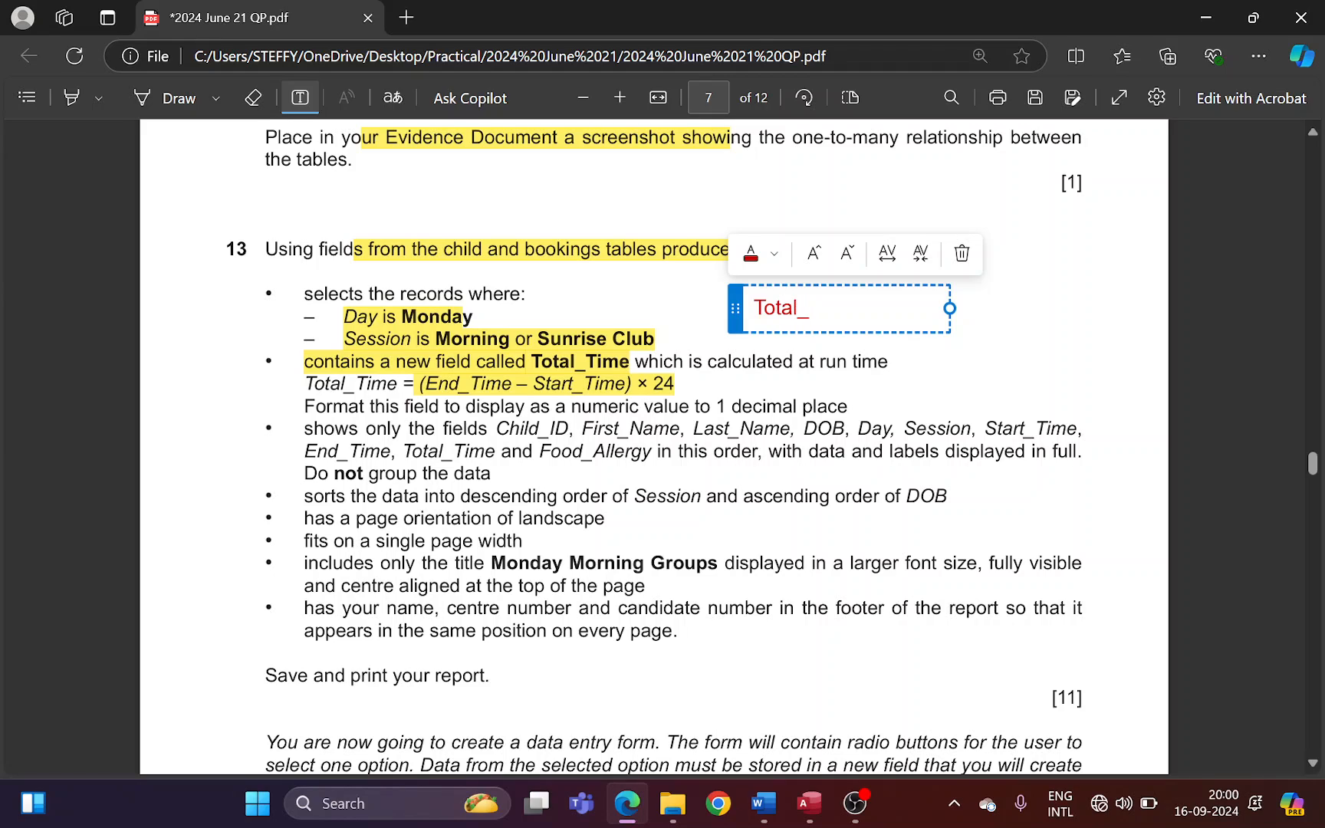
type("Time:([")
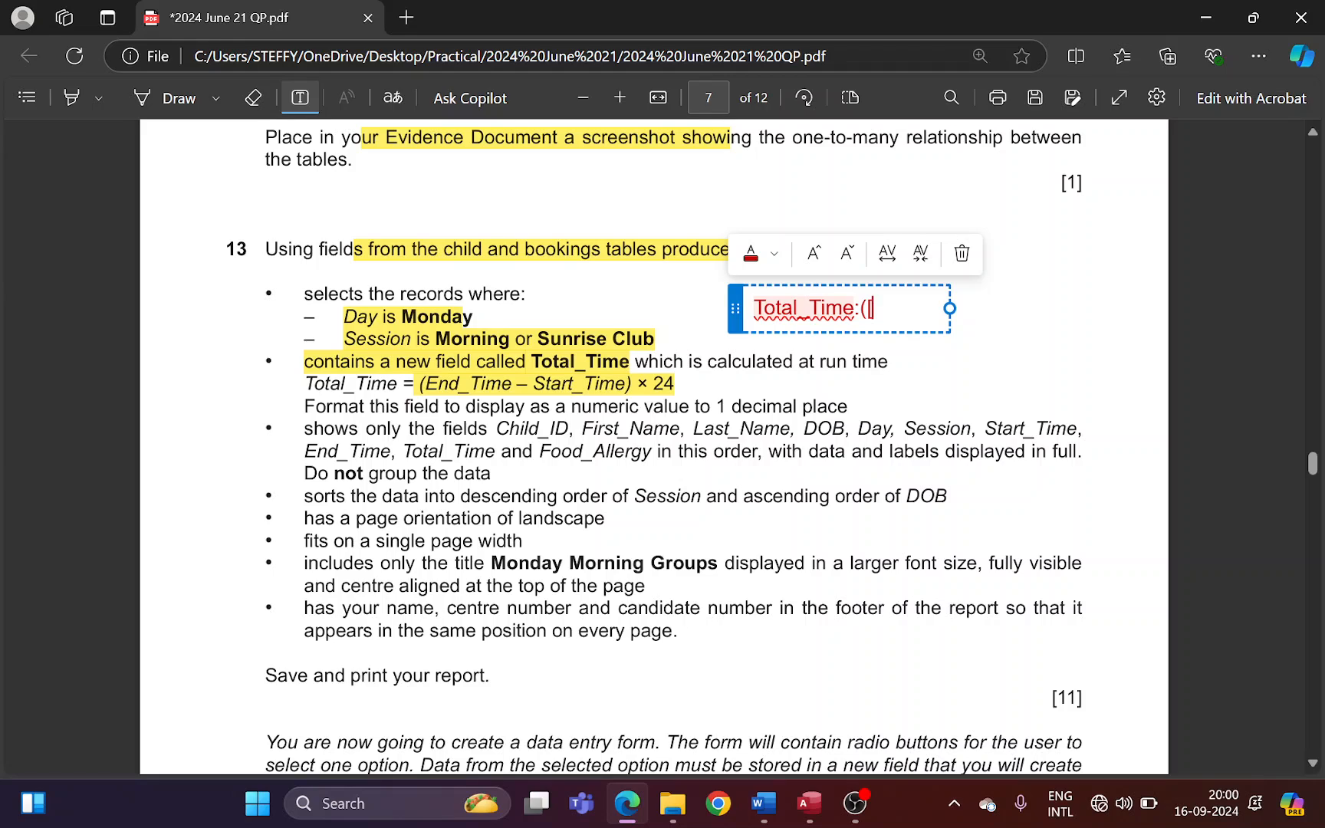
type("End_Time")
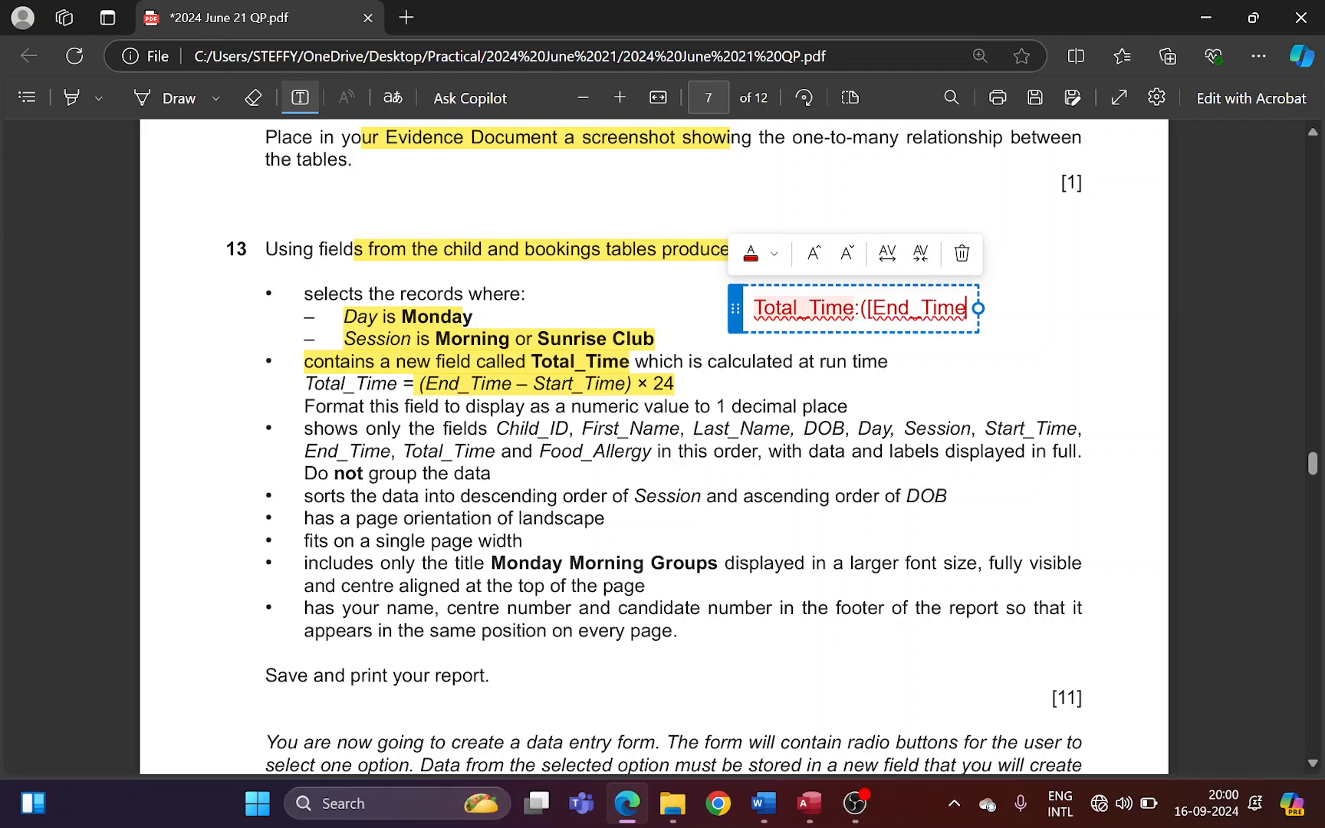
type("]-[")
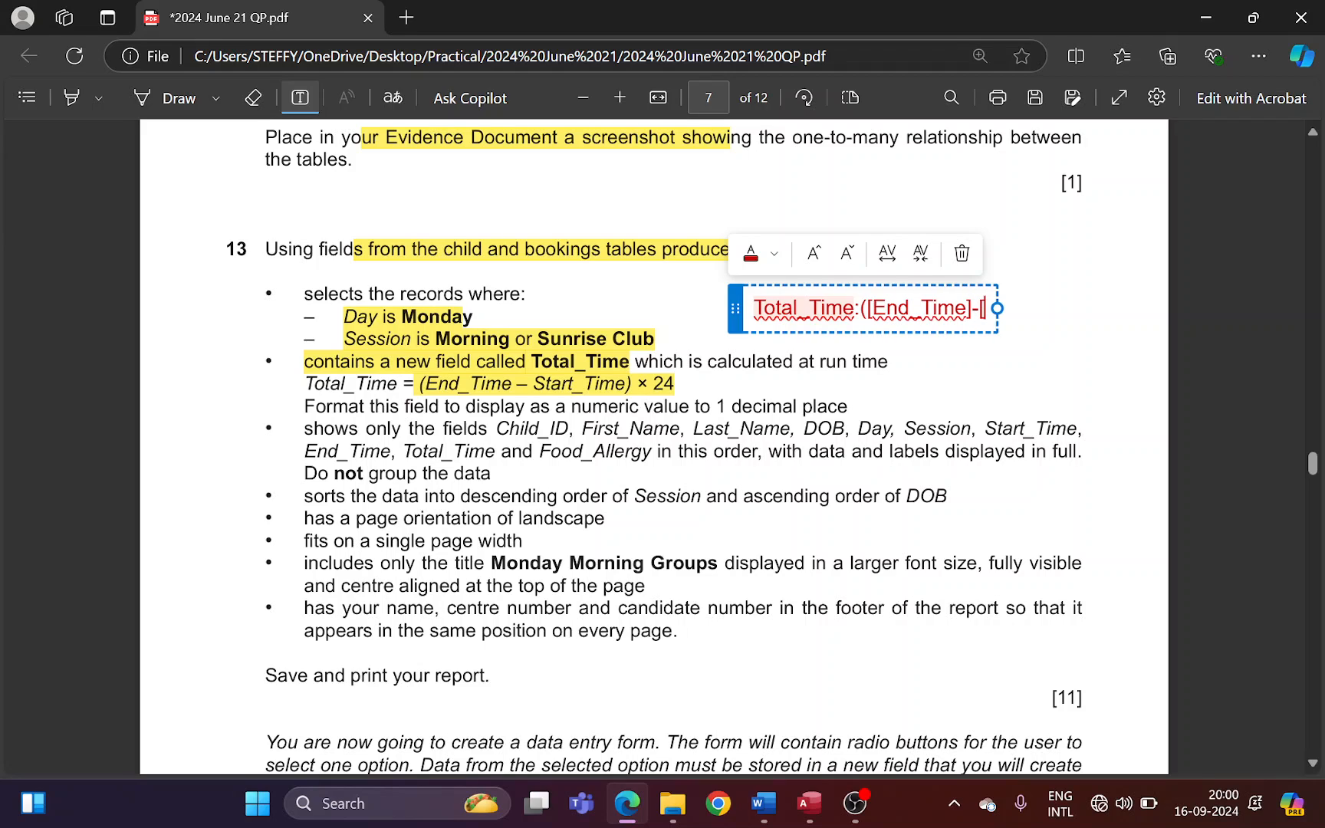
type("S")
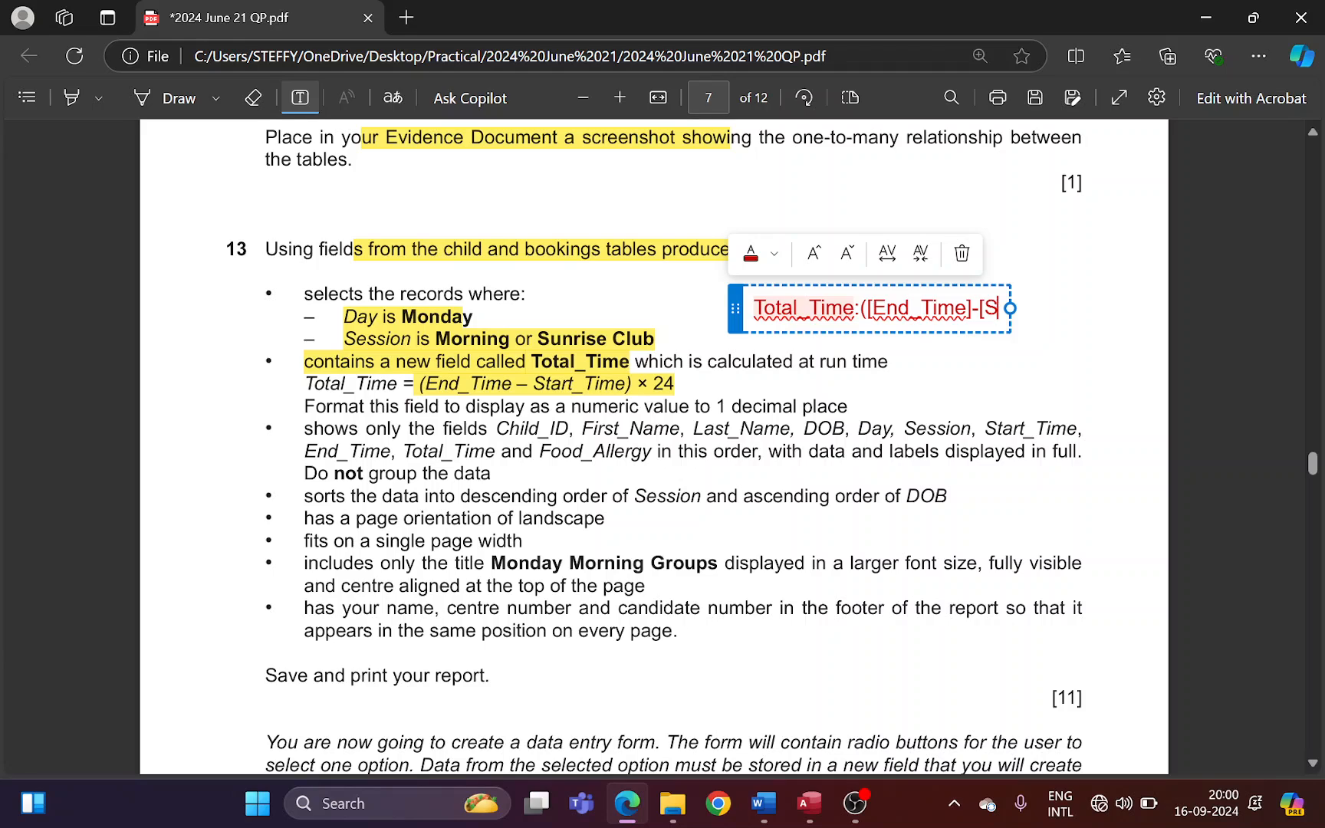
type("tart")
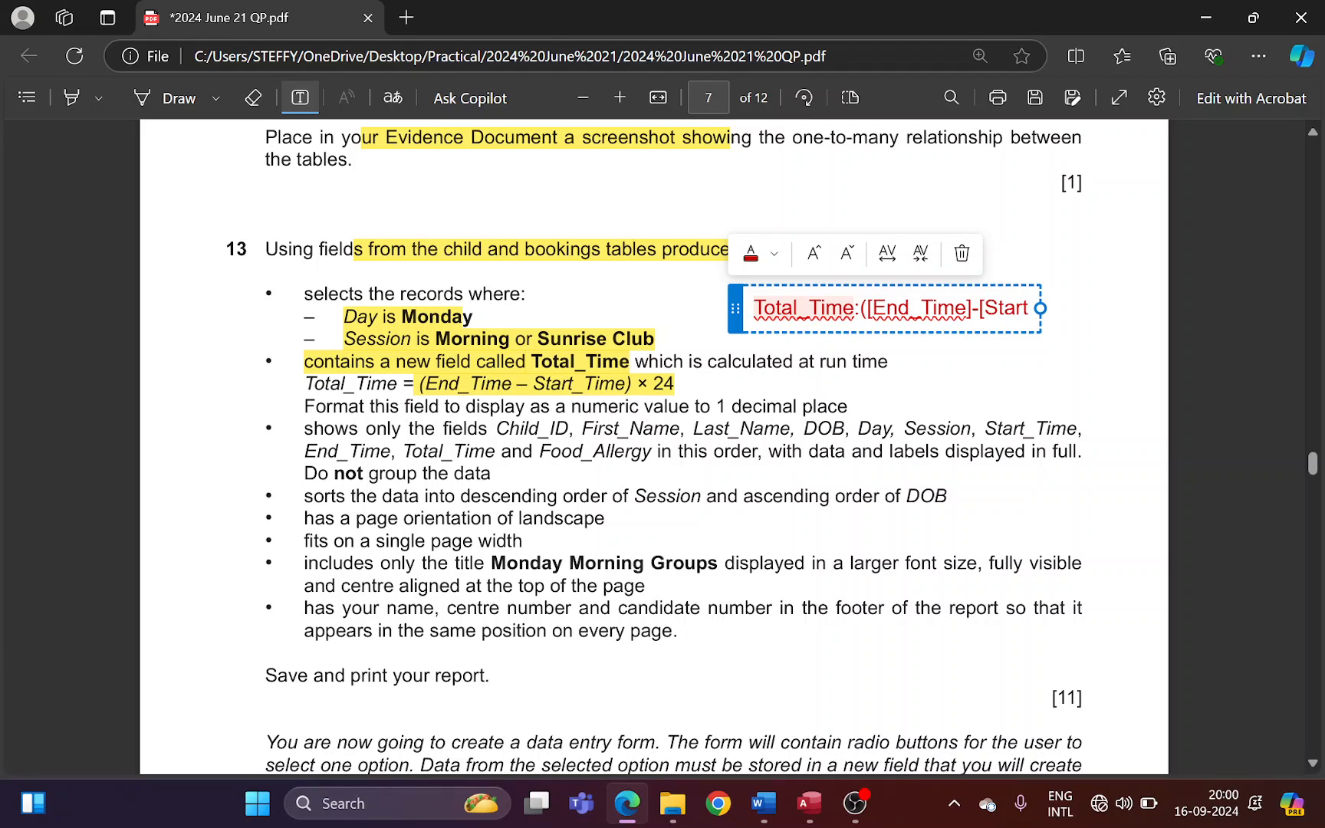
type("_Time")
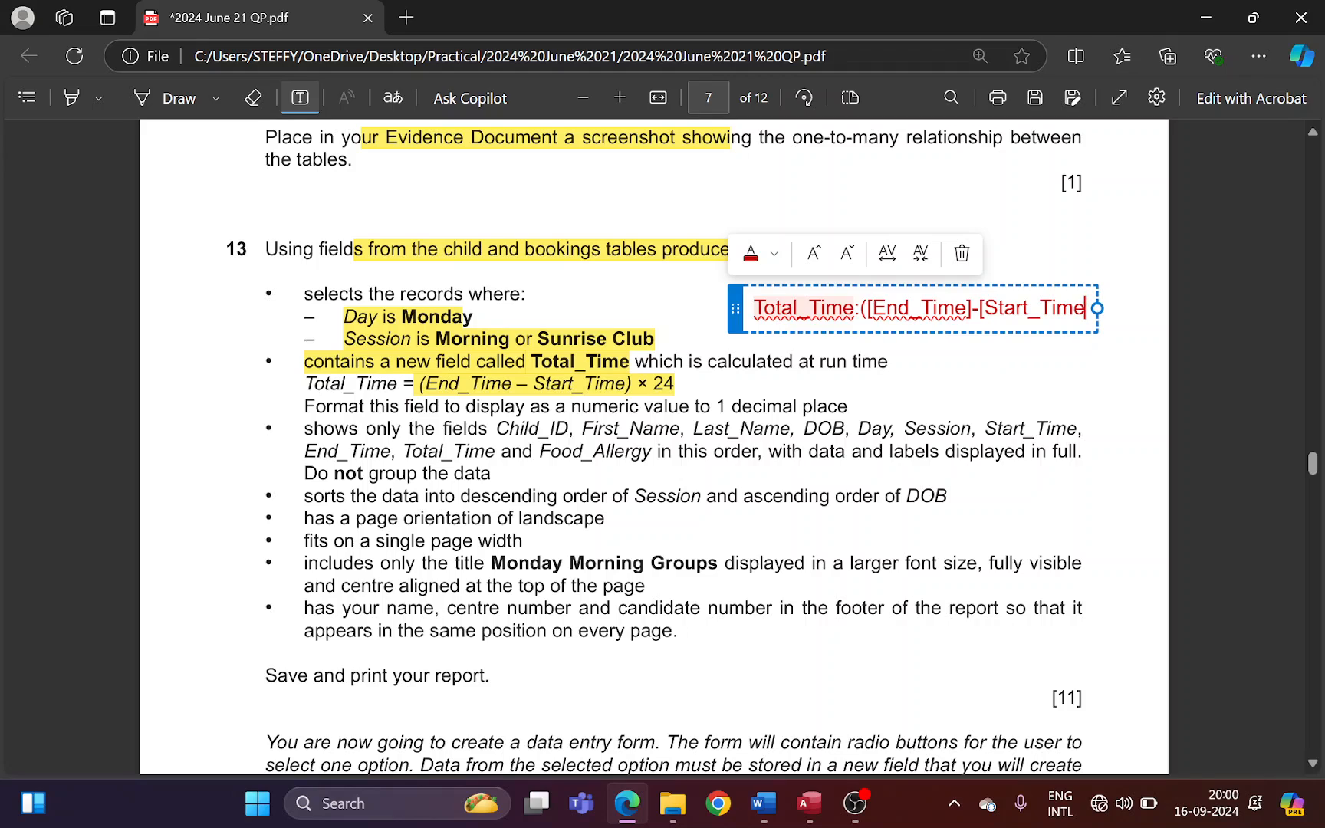
type("]")
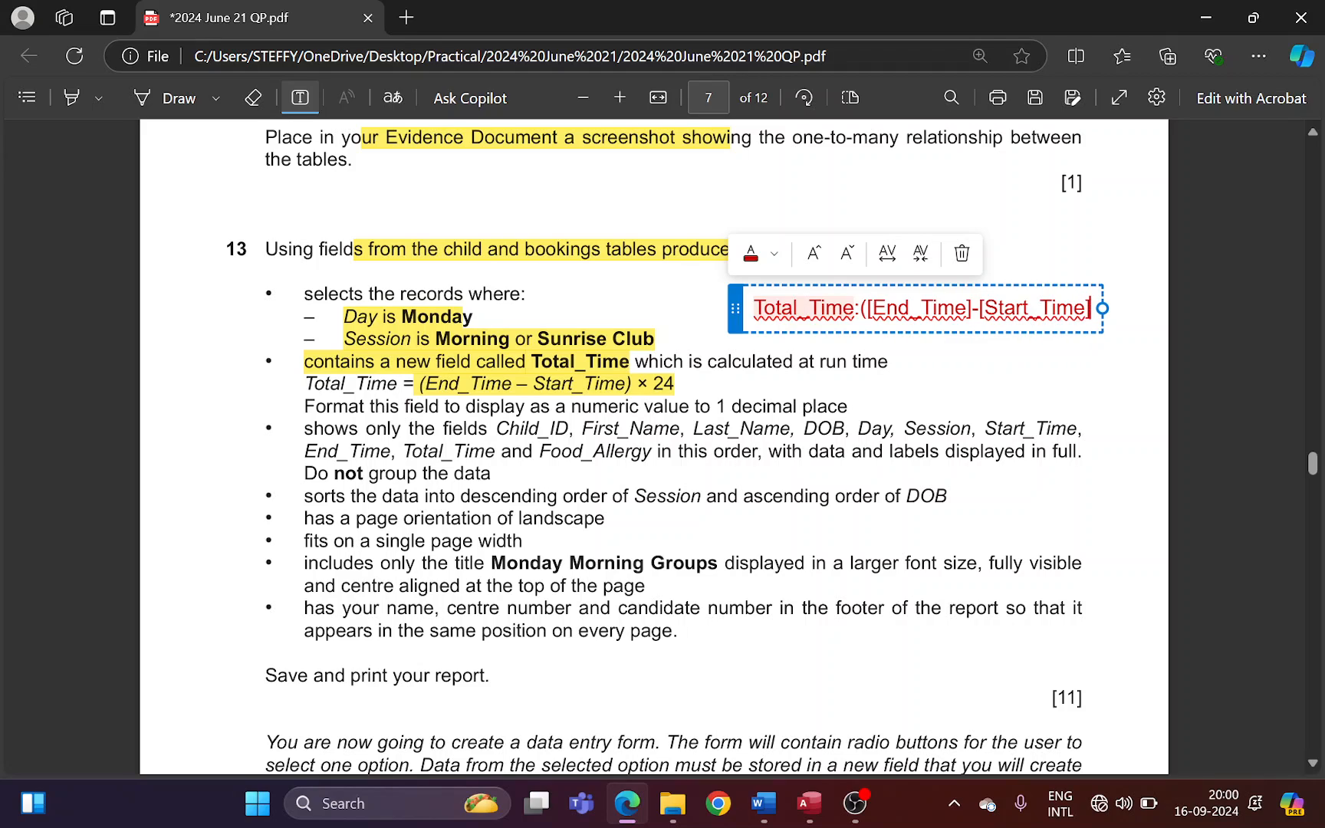
type(")*24")
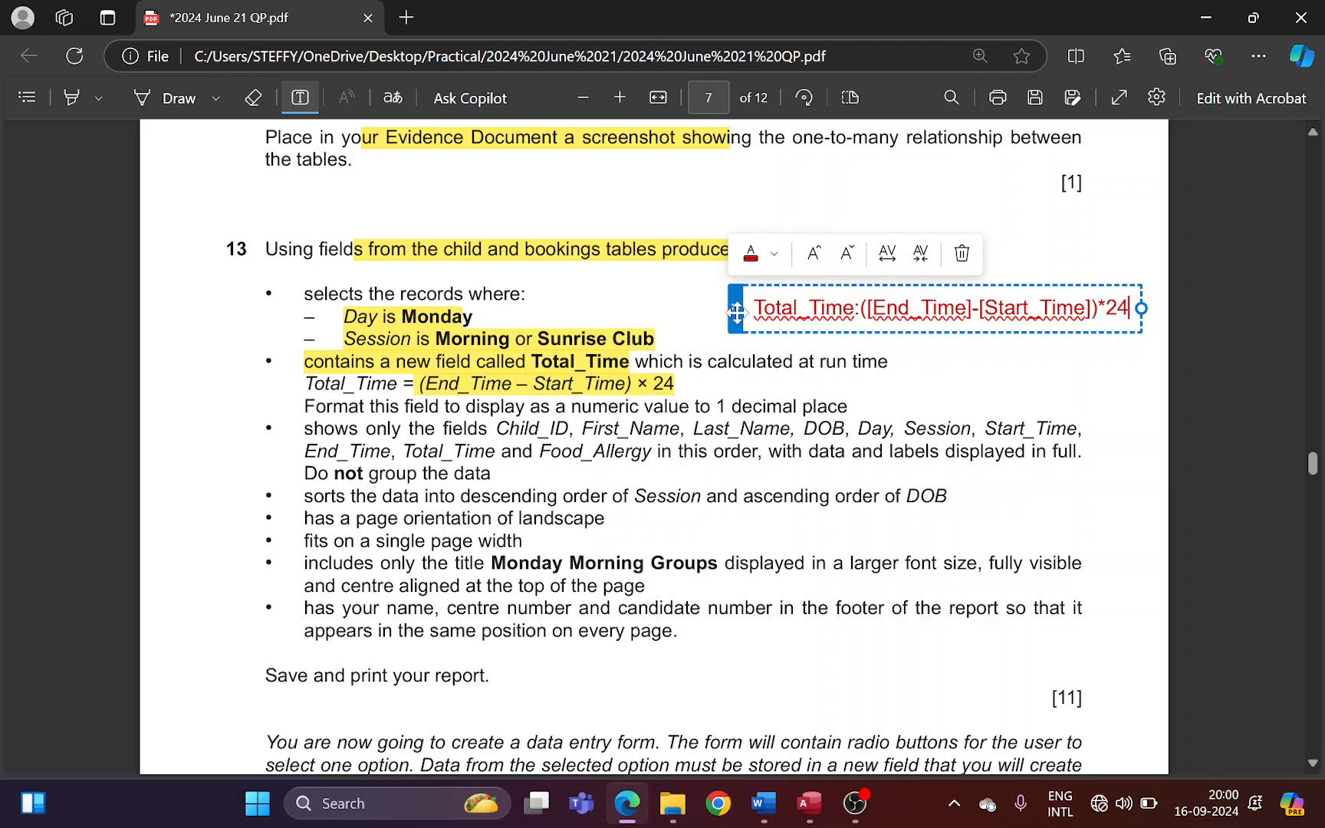
left_click_drag(736, 312, 641, 306)
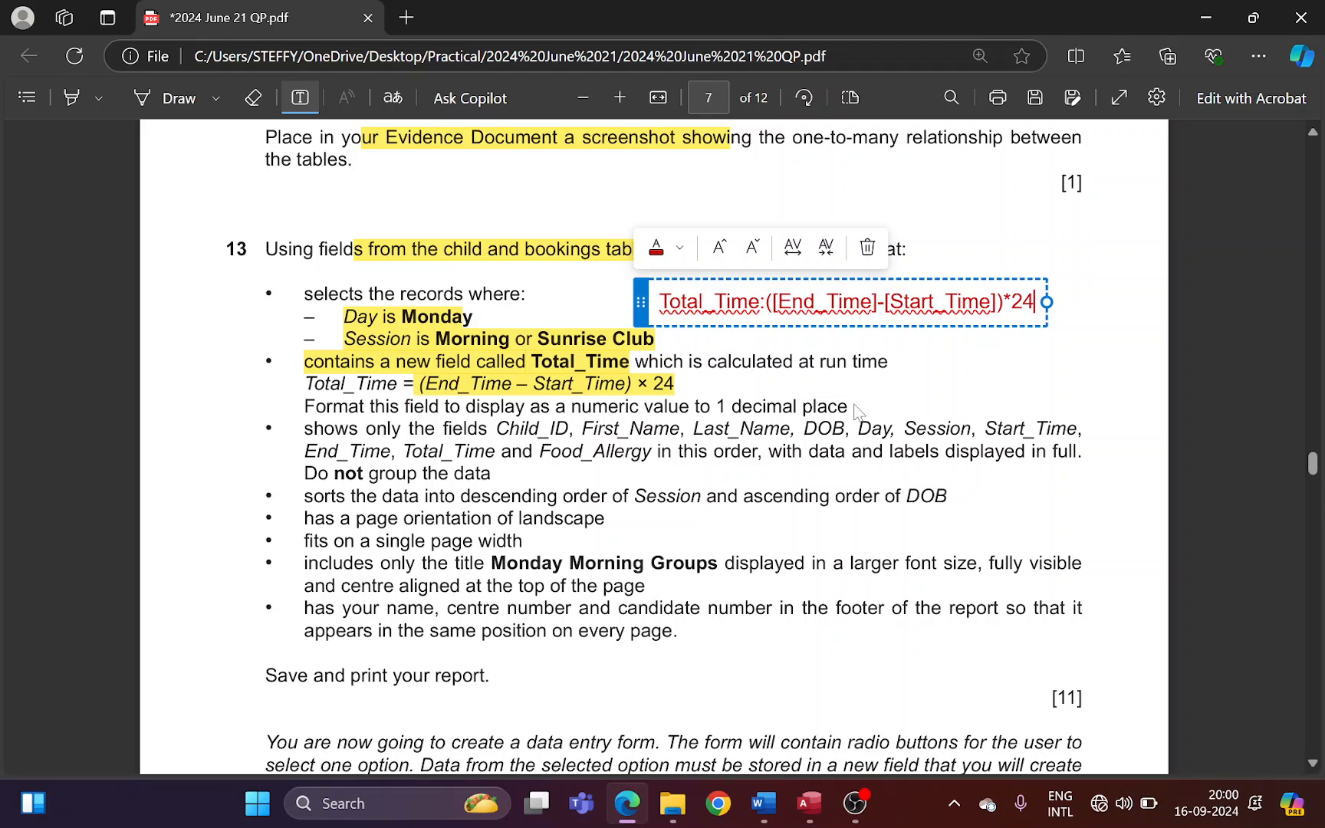
key("alt+Tab")
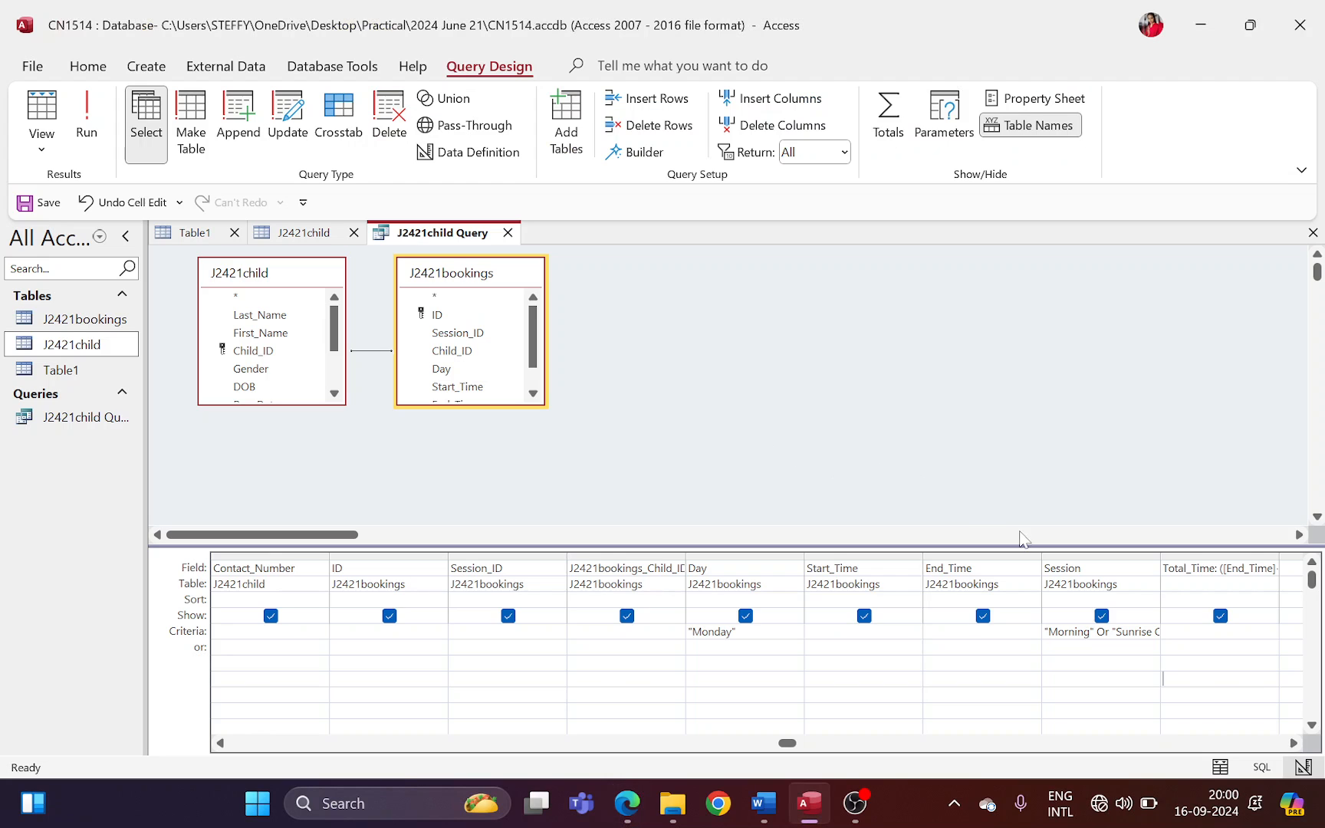
key("alt+Tab")
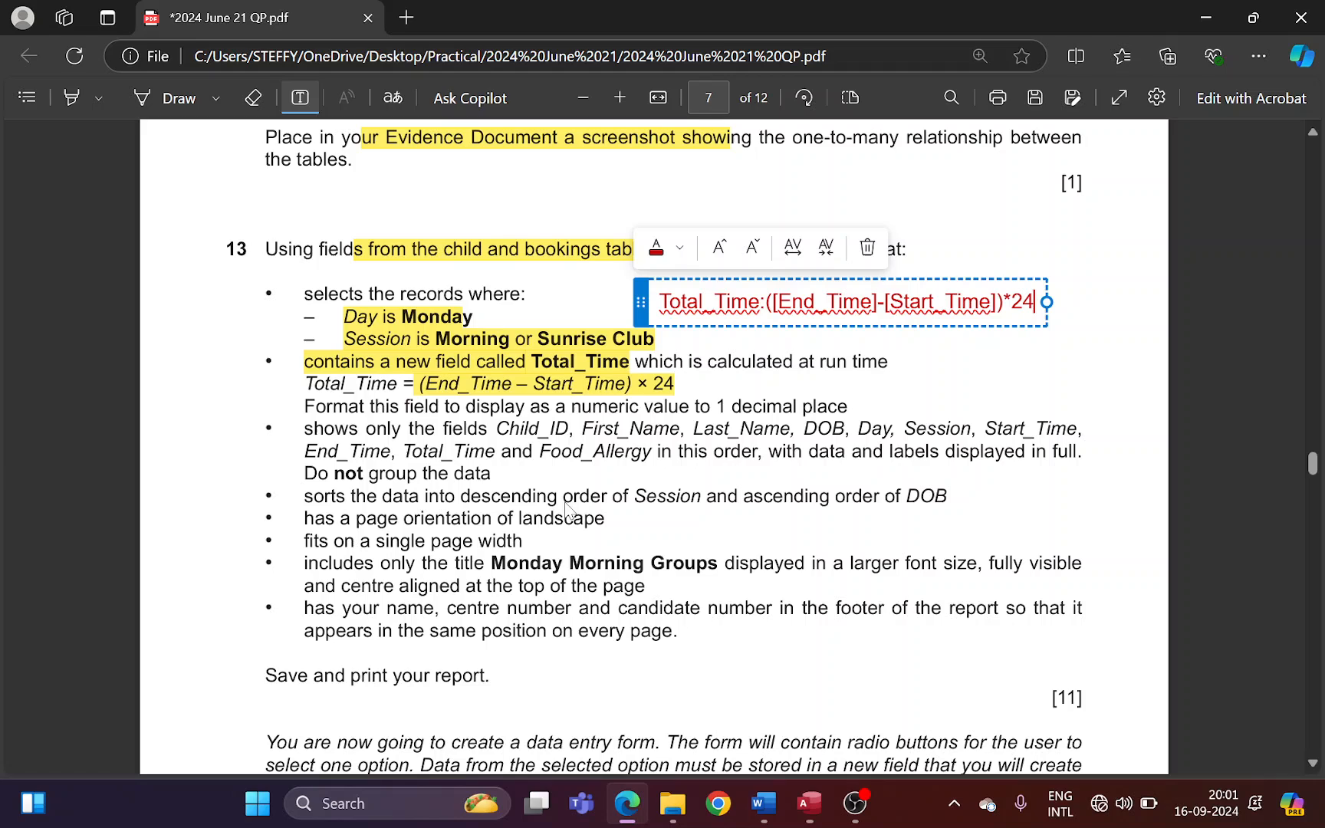
- Highlight the question 13 instruction to display the field as a numeric value to 1 decimal place
left_click(573, 418)
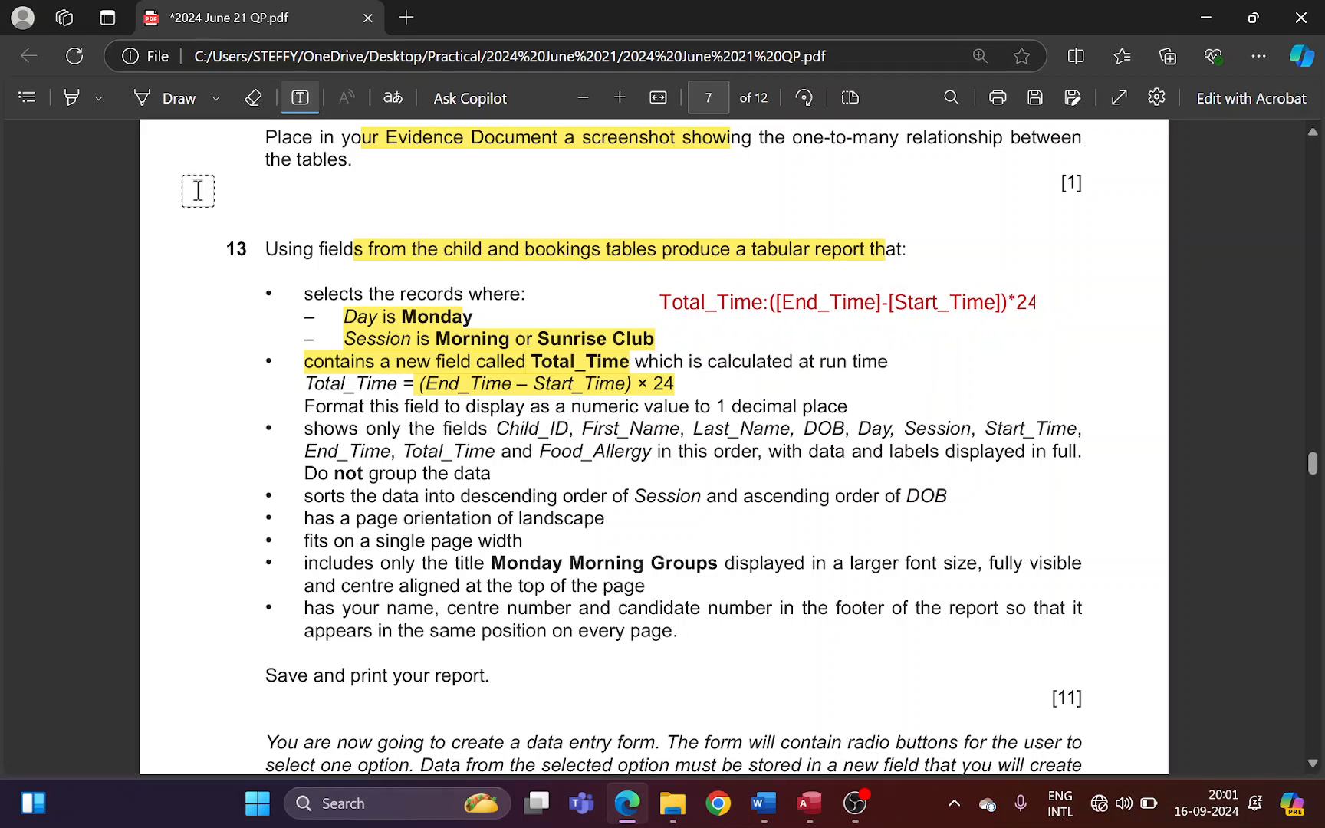
left_click(71, 97)
left_click_drag(480, 406, 843, 407)
- Switch to the Access query design and set the Total_Time field's format property to Fixed
key("alt+Tab")
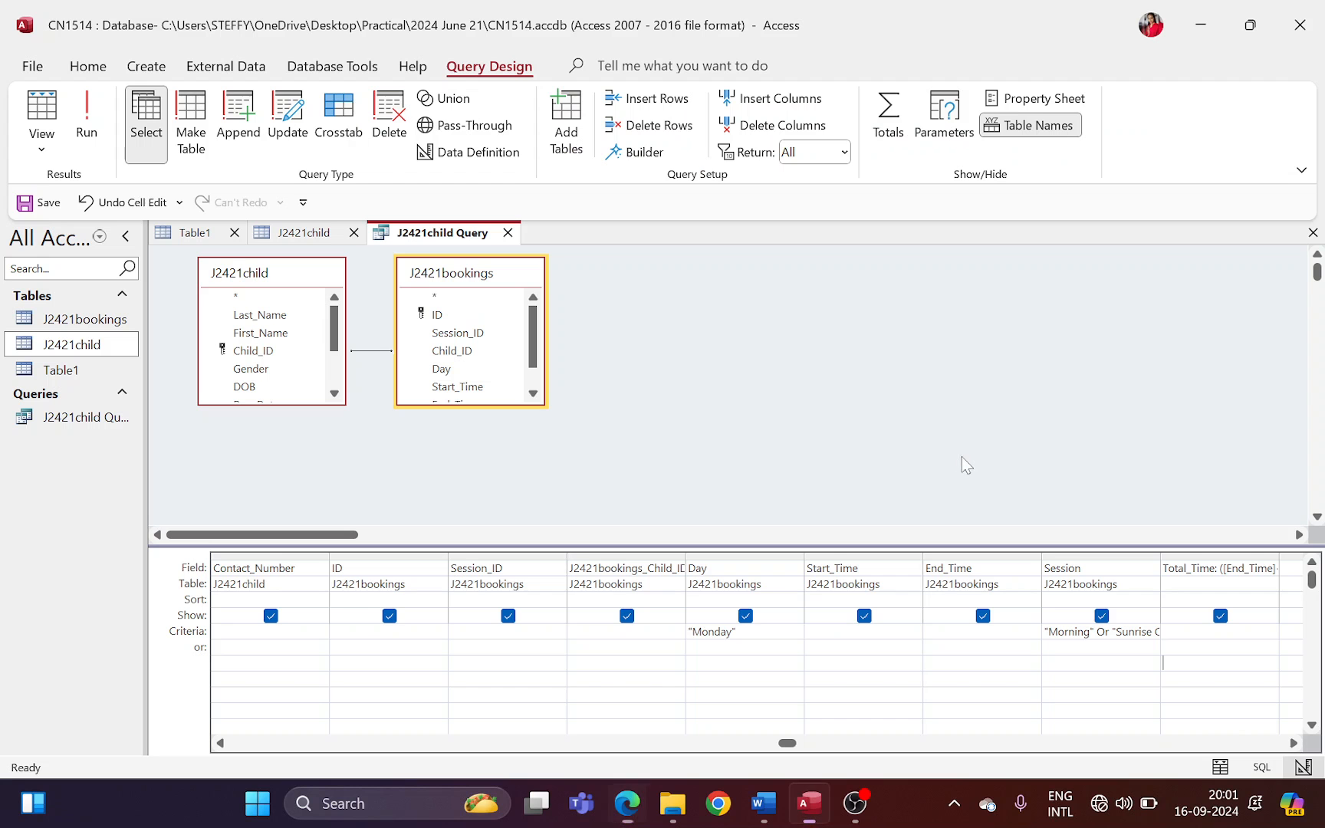
left_click(1041, 102)
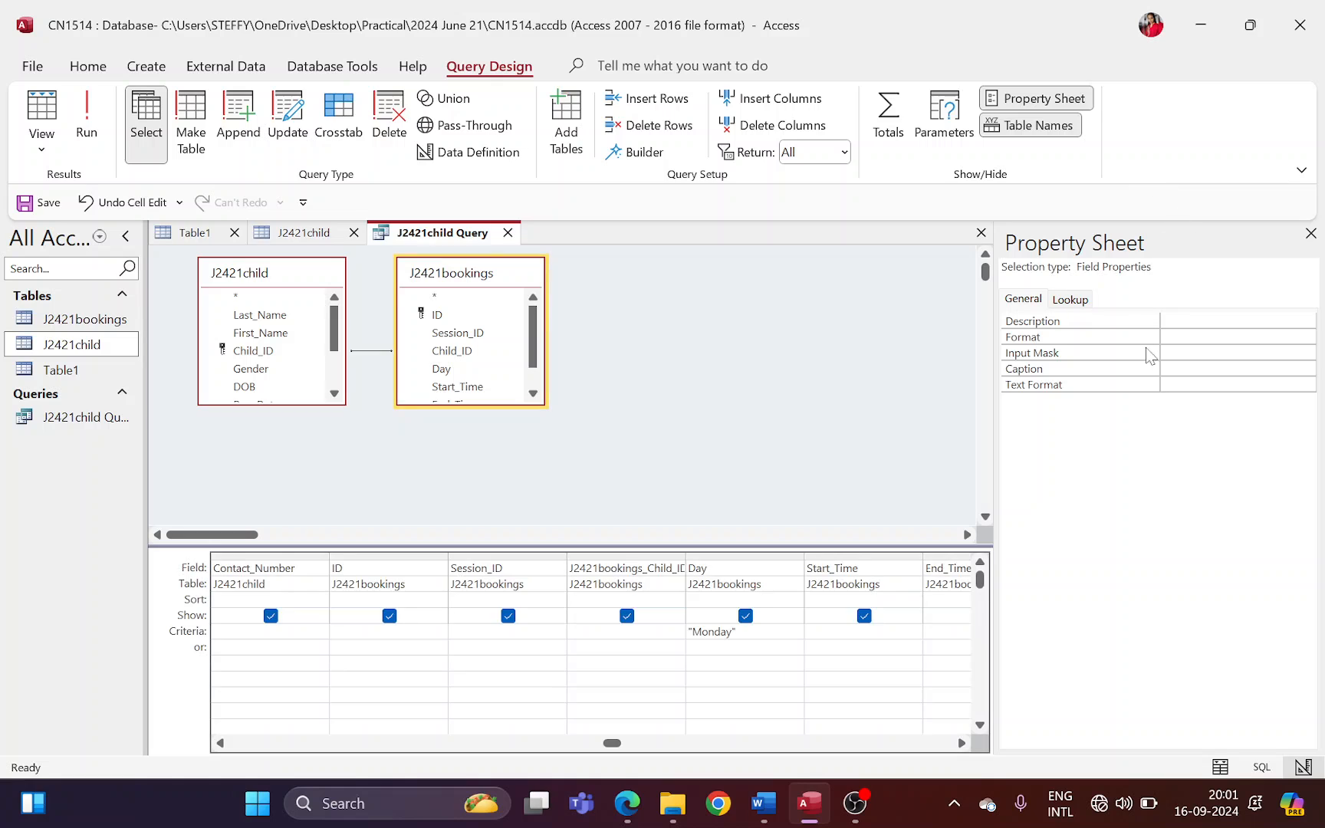
left_click(1265, 338)
left_click(1307, 335)
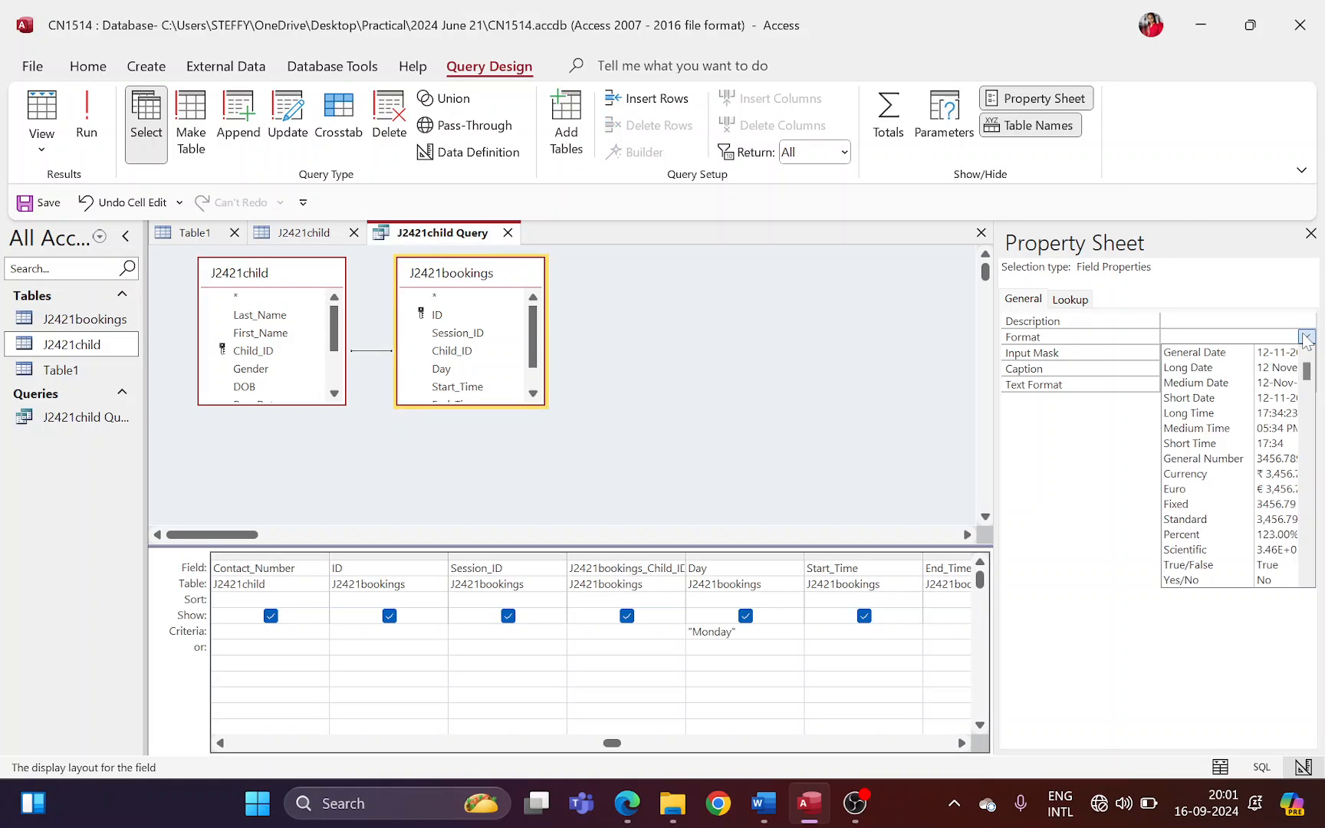
left_click(1257, 503)
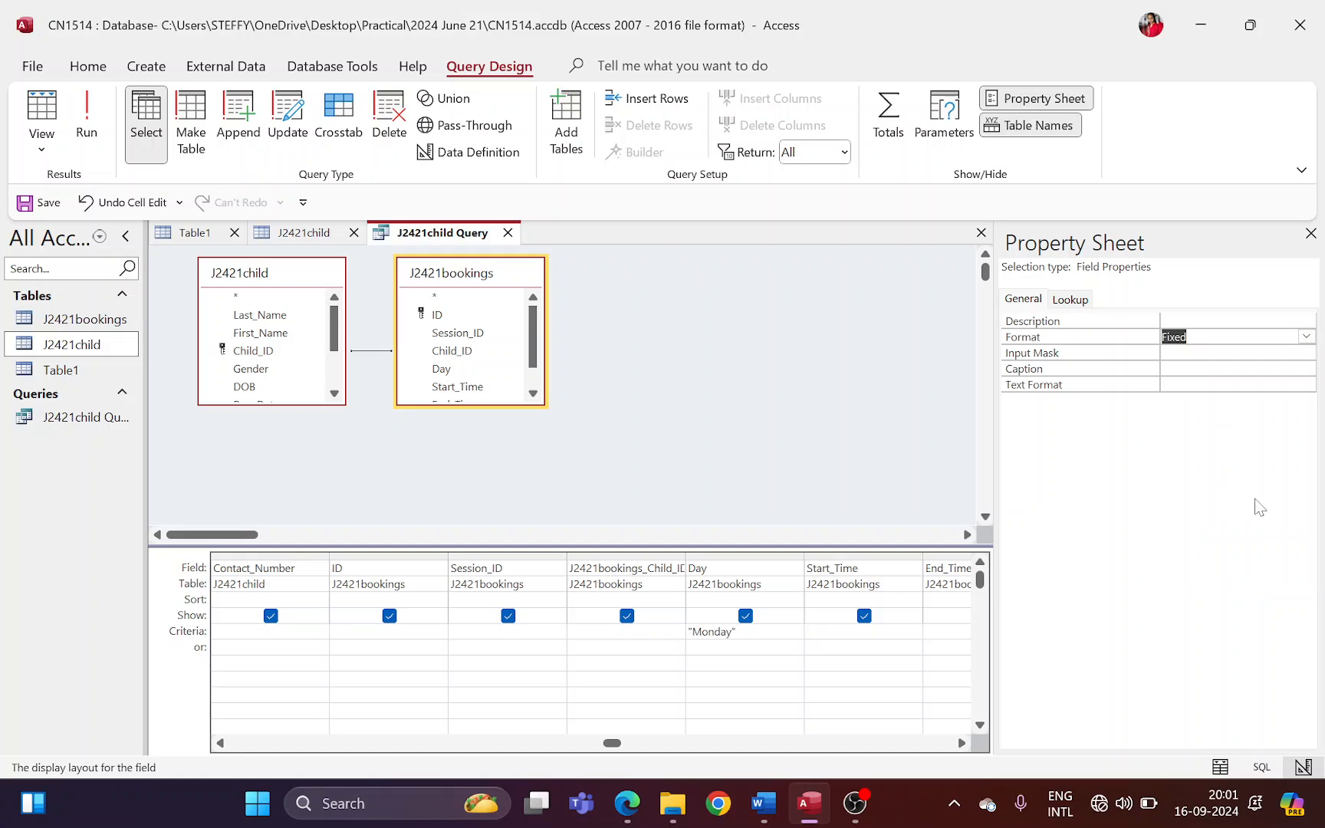
left_click(1199, 338)
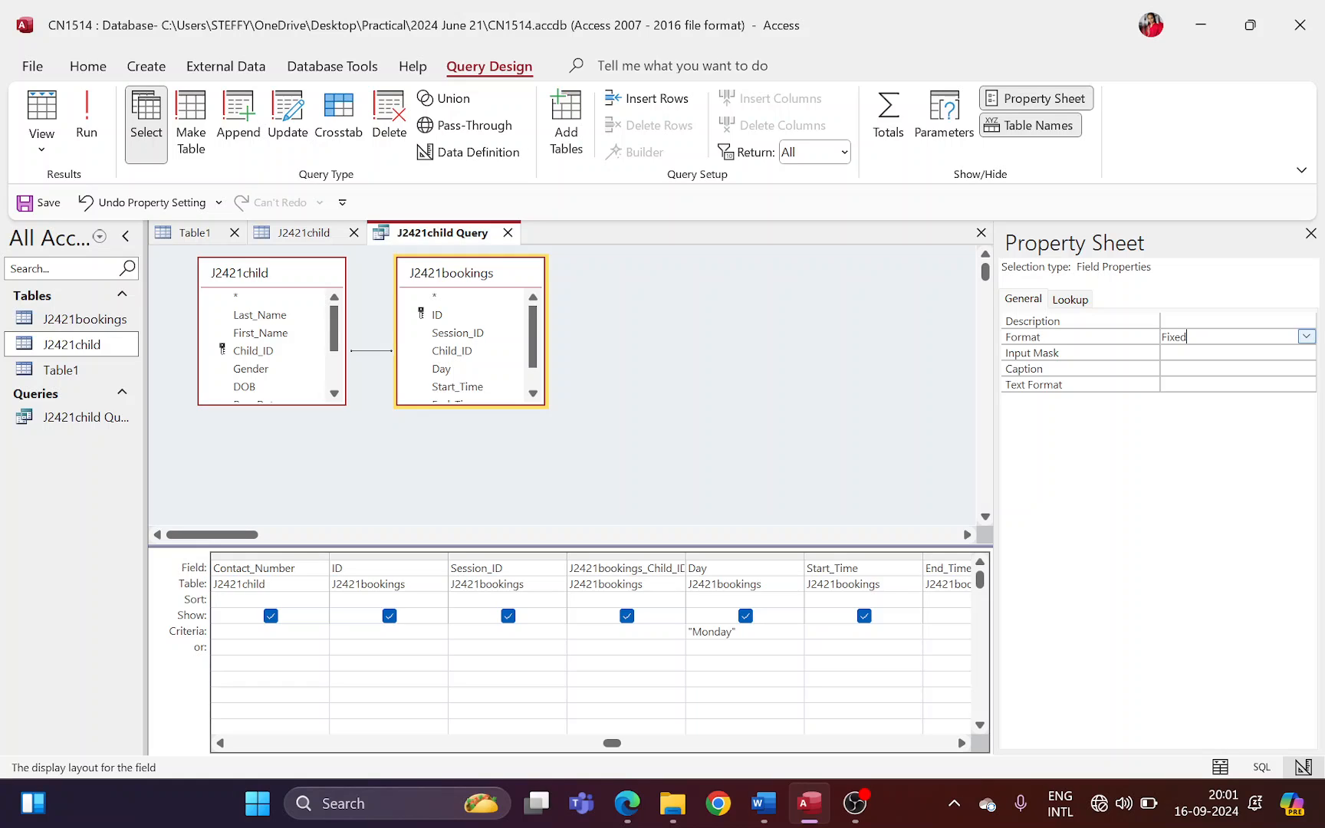
left_click(1306, 336)
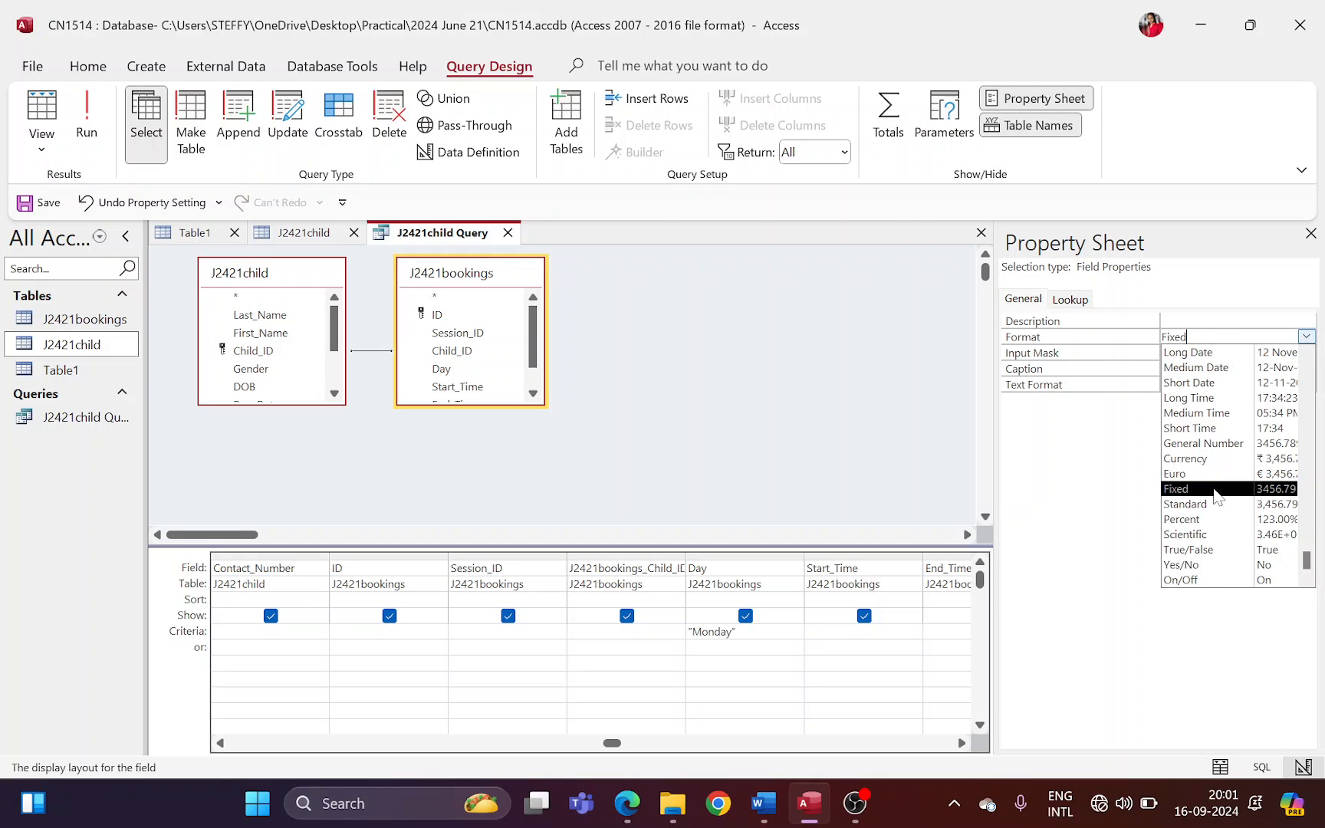
left_click(1214, 496)
left_click(1310, 233)
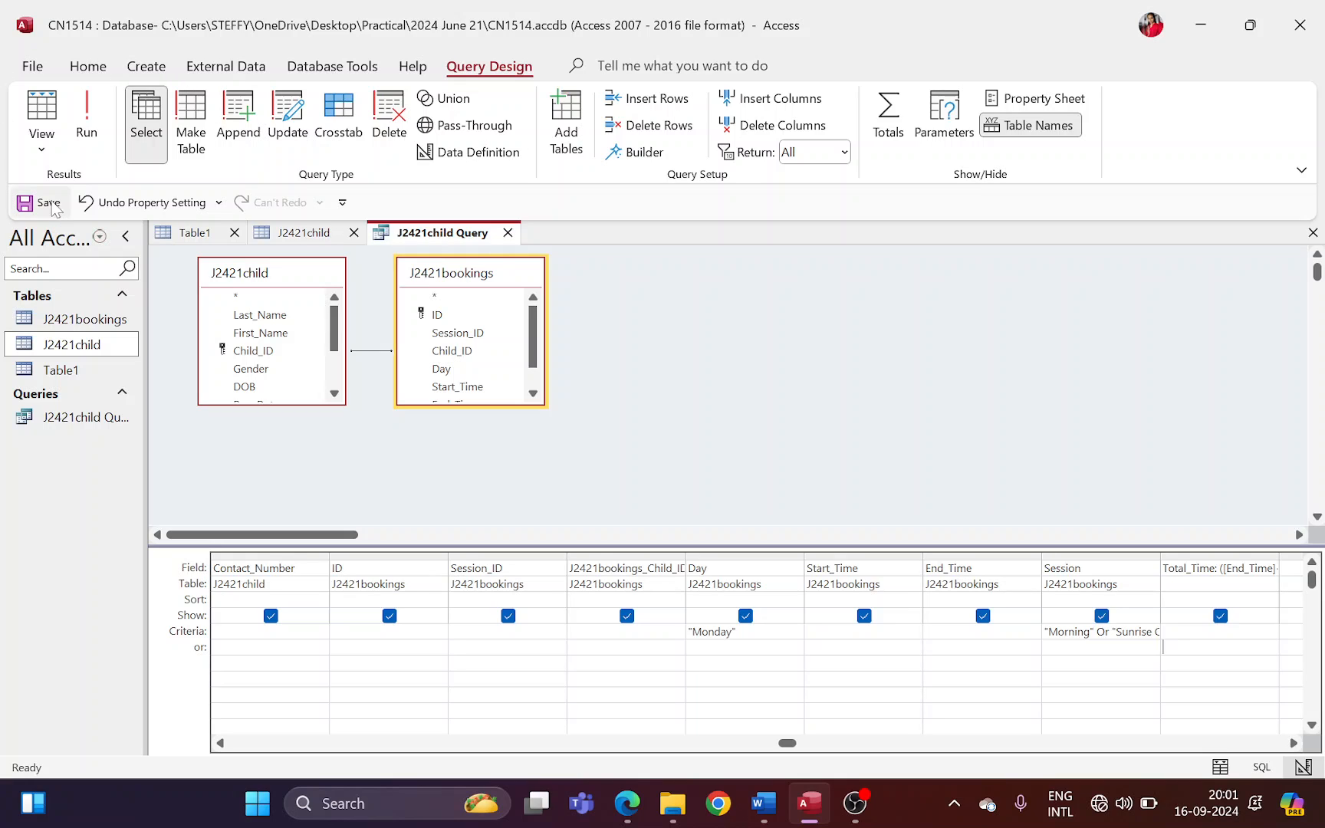
- Save J2421child Query, run it, and return to its design view
left_click(50, 203)
left_click(86, 115)
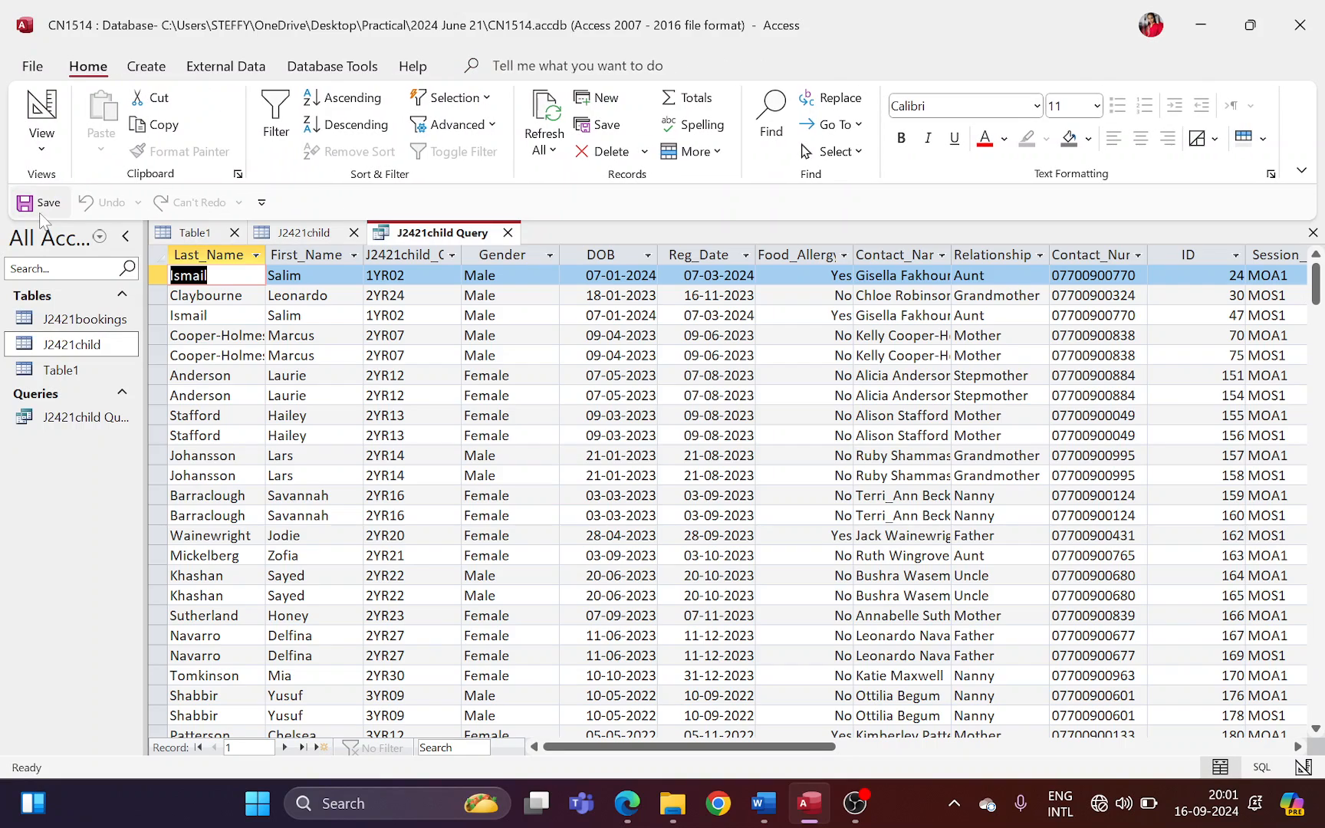
left_click(42, 142)
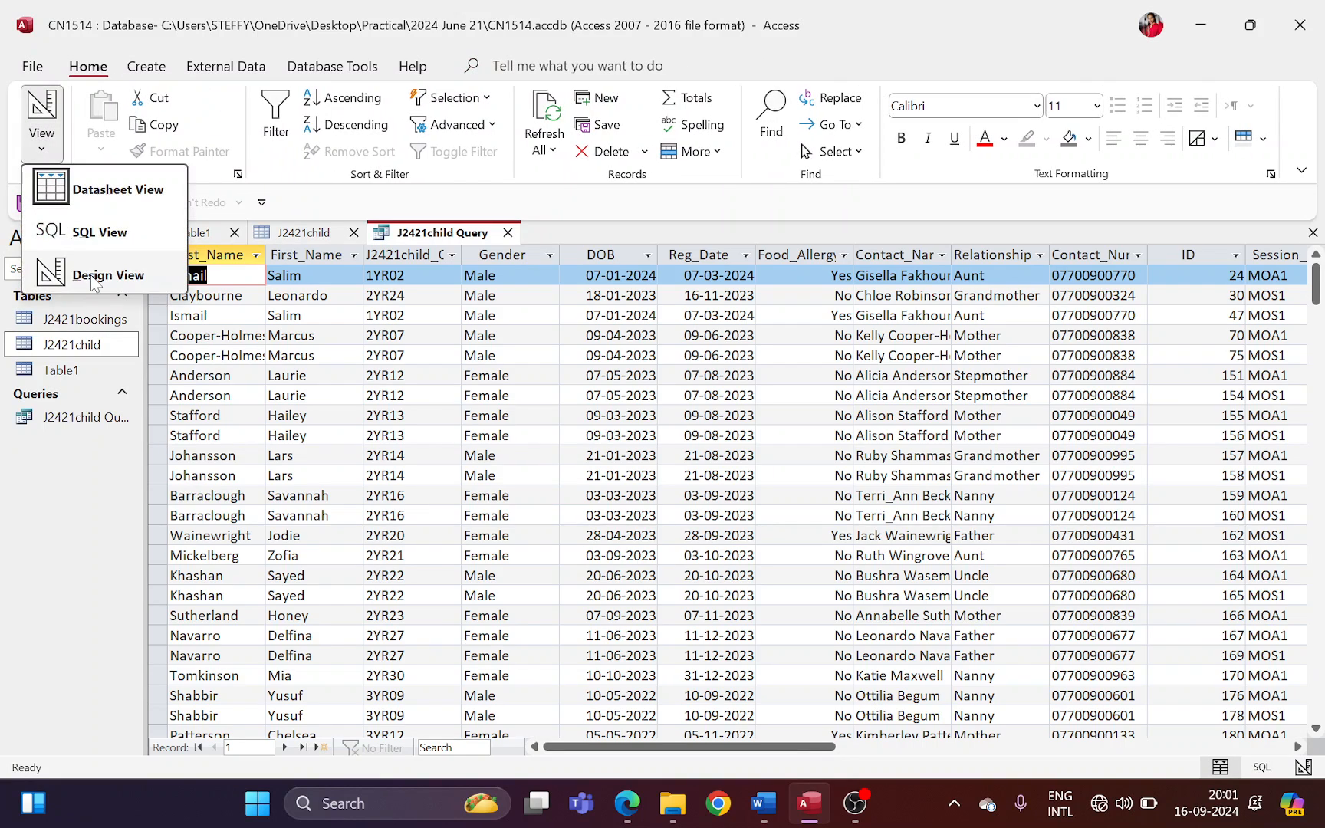
left_click(94, 276)
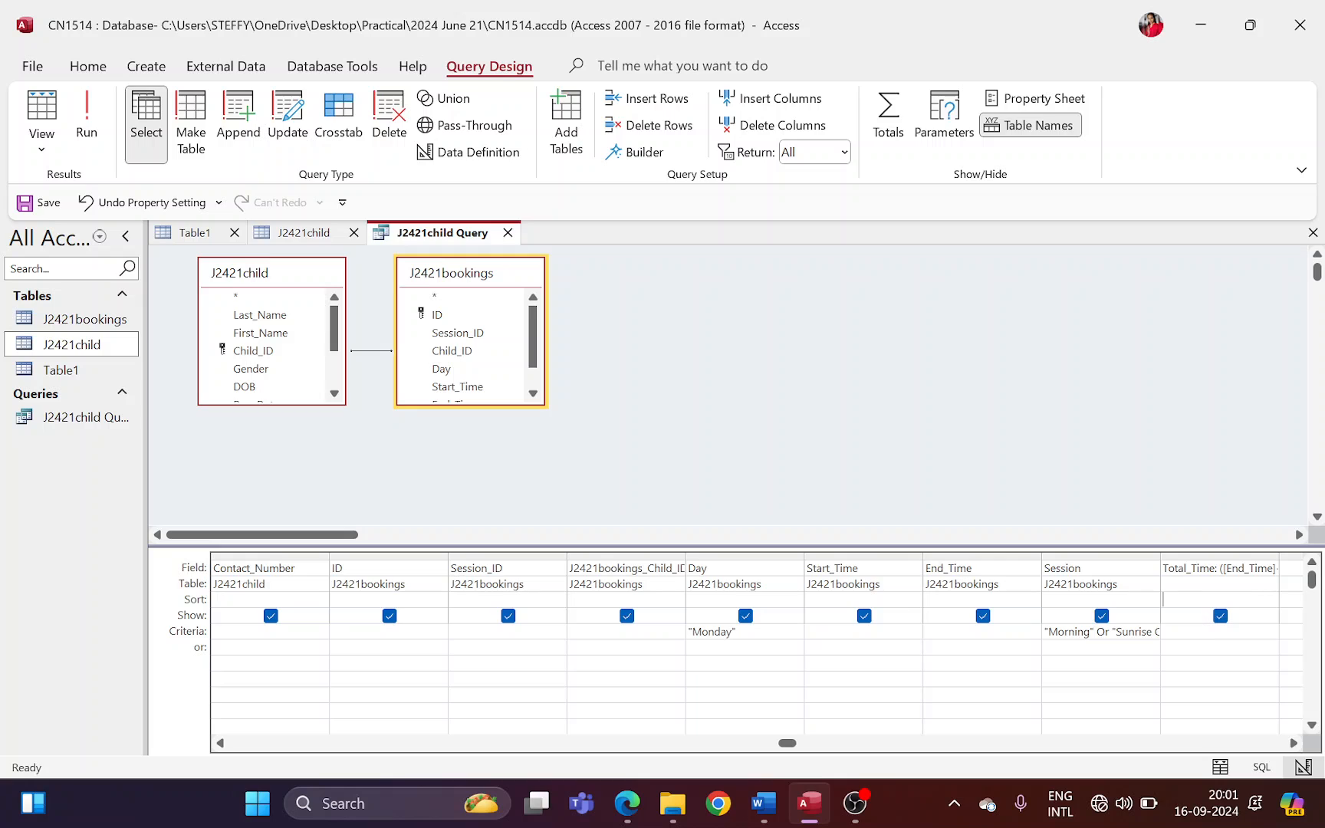
- Set the Total_Time field's decimal places to 1 and run the query to check the calculated column
left_click(1031, 98)
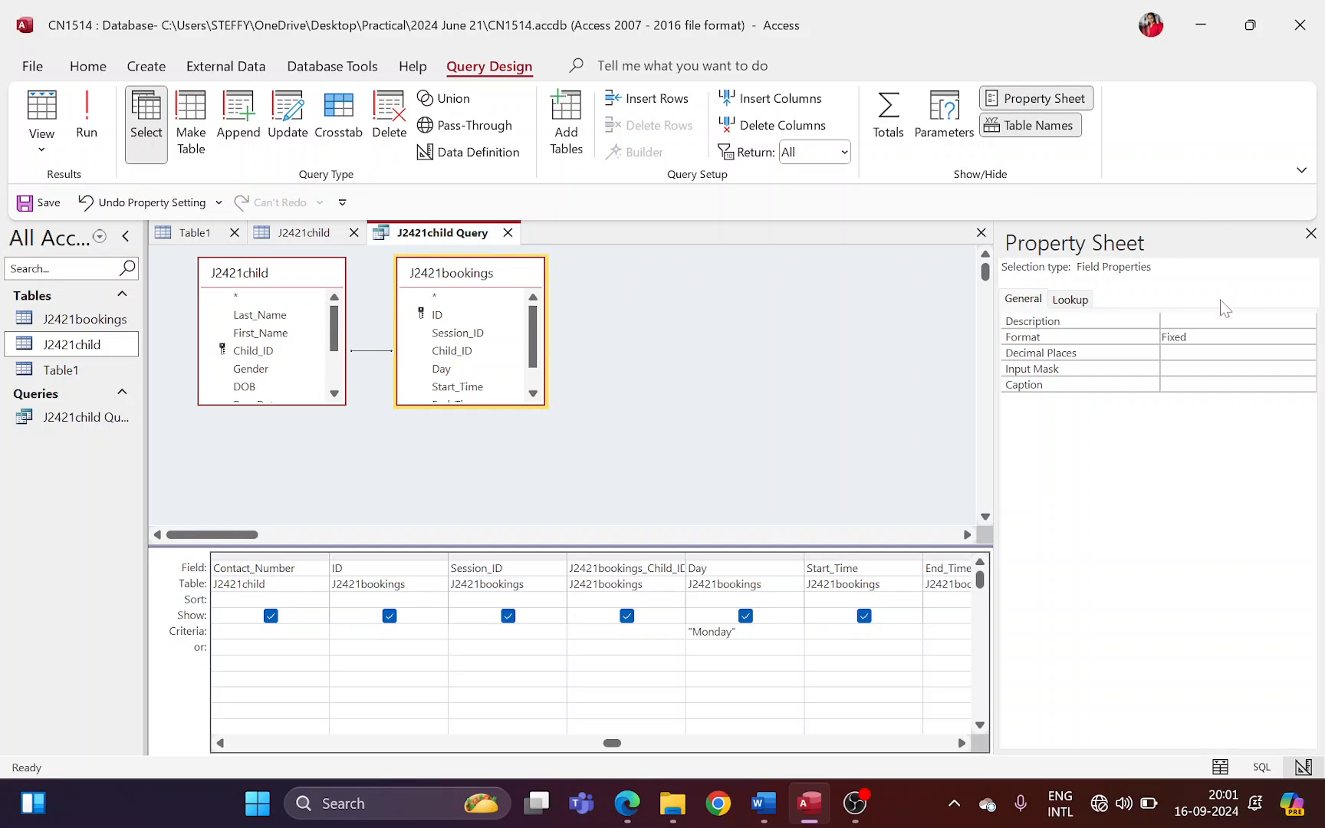
left_click(1227, 352)
left_click(1306, 352)
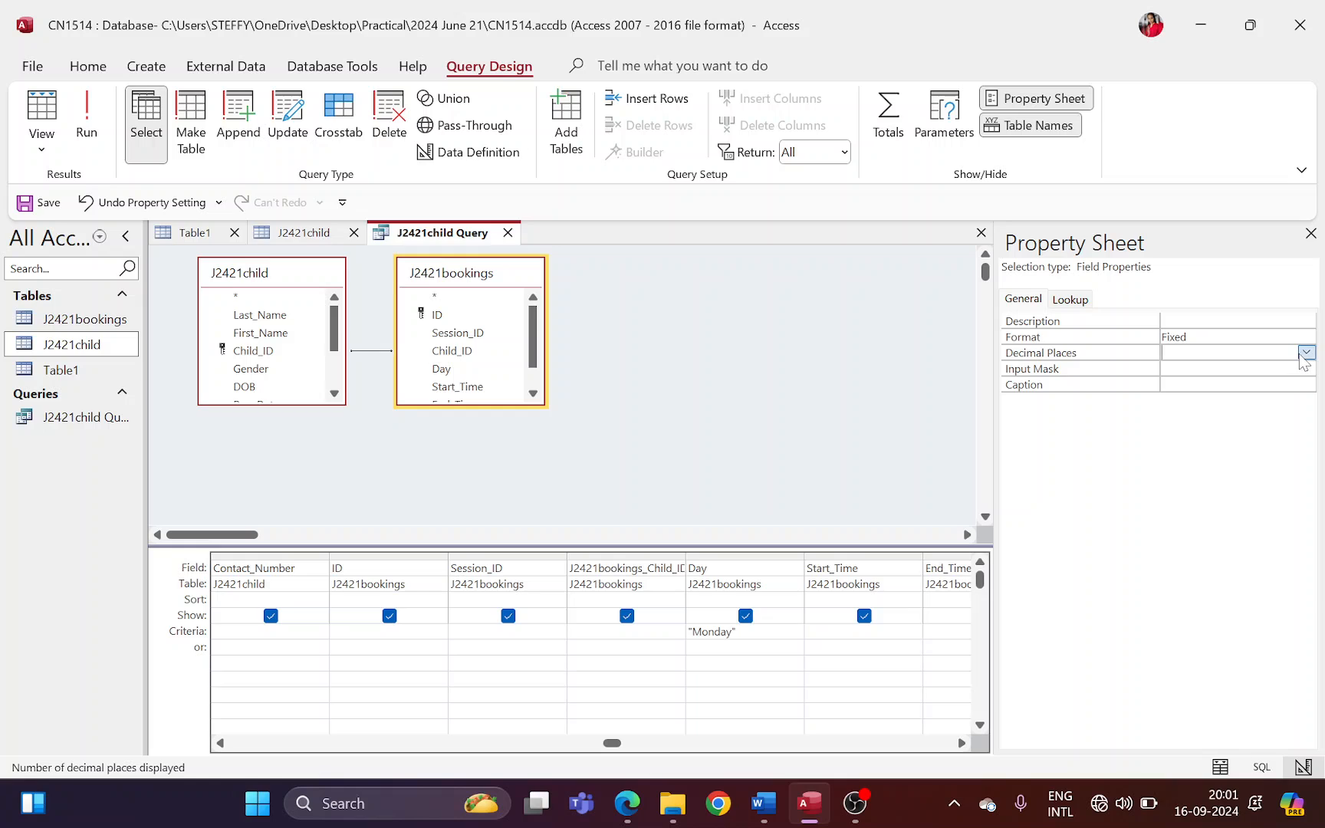
left_click(1239, 399)
left_click(1310, 233)
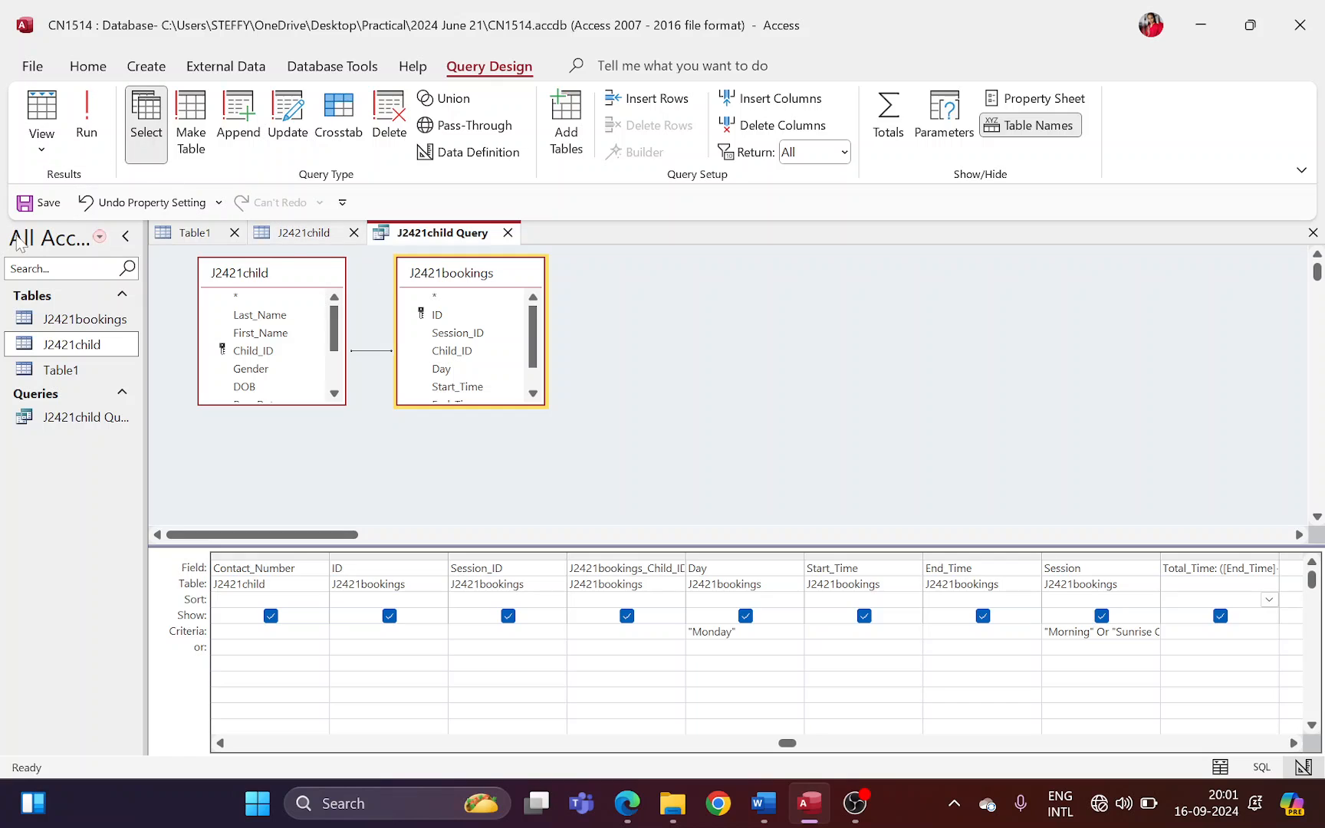
left_click(90, 127)
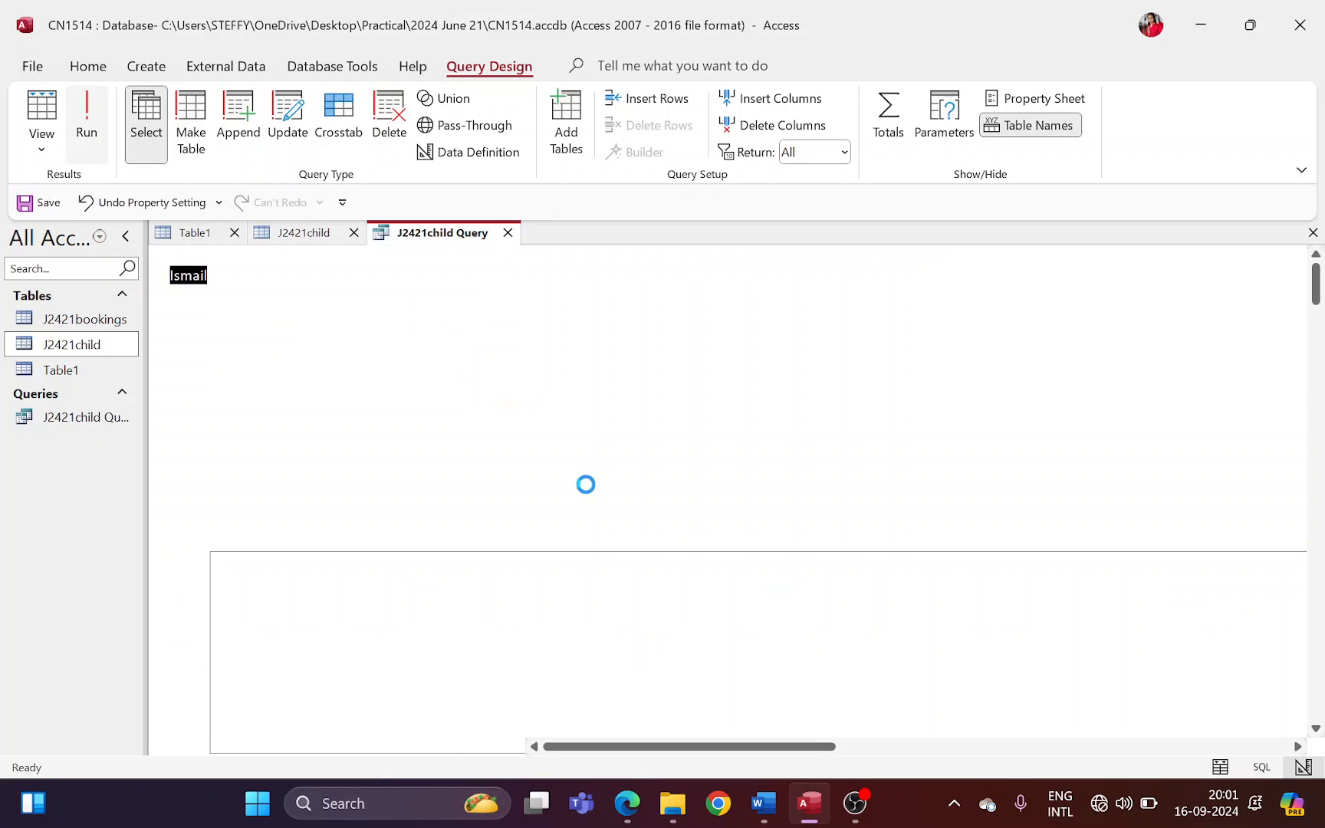
scroll(867, 754, "right", 10)
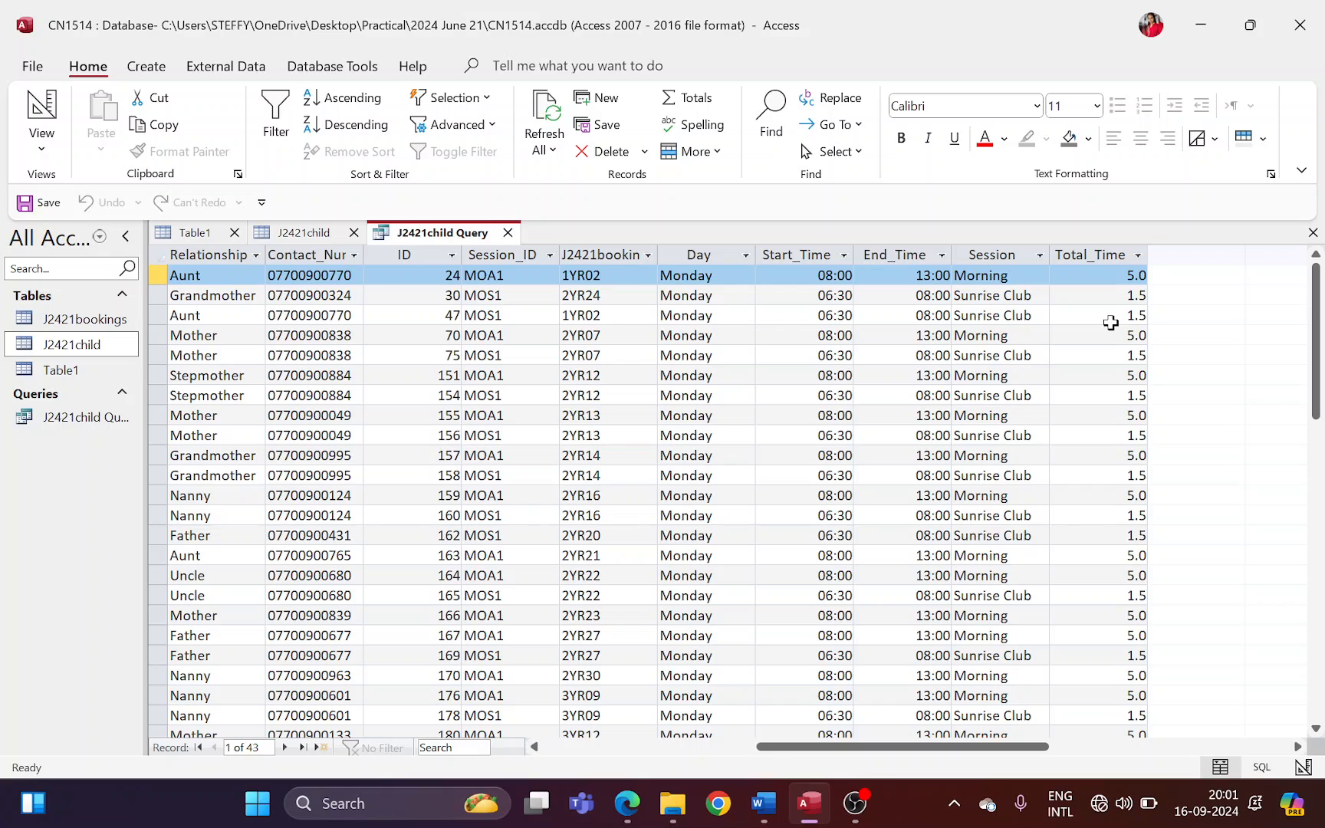
- Switch to the question paper and highlight "shows only the fields" in question 13
key("alt+Tab")
scroll(521, 611, "down", 1)
scroll(521, 611, "down", 1)
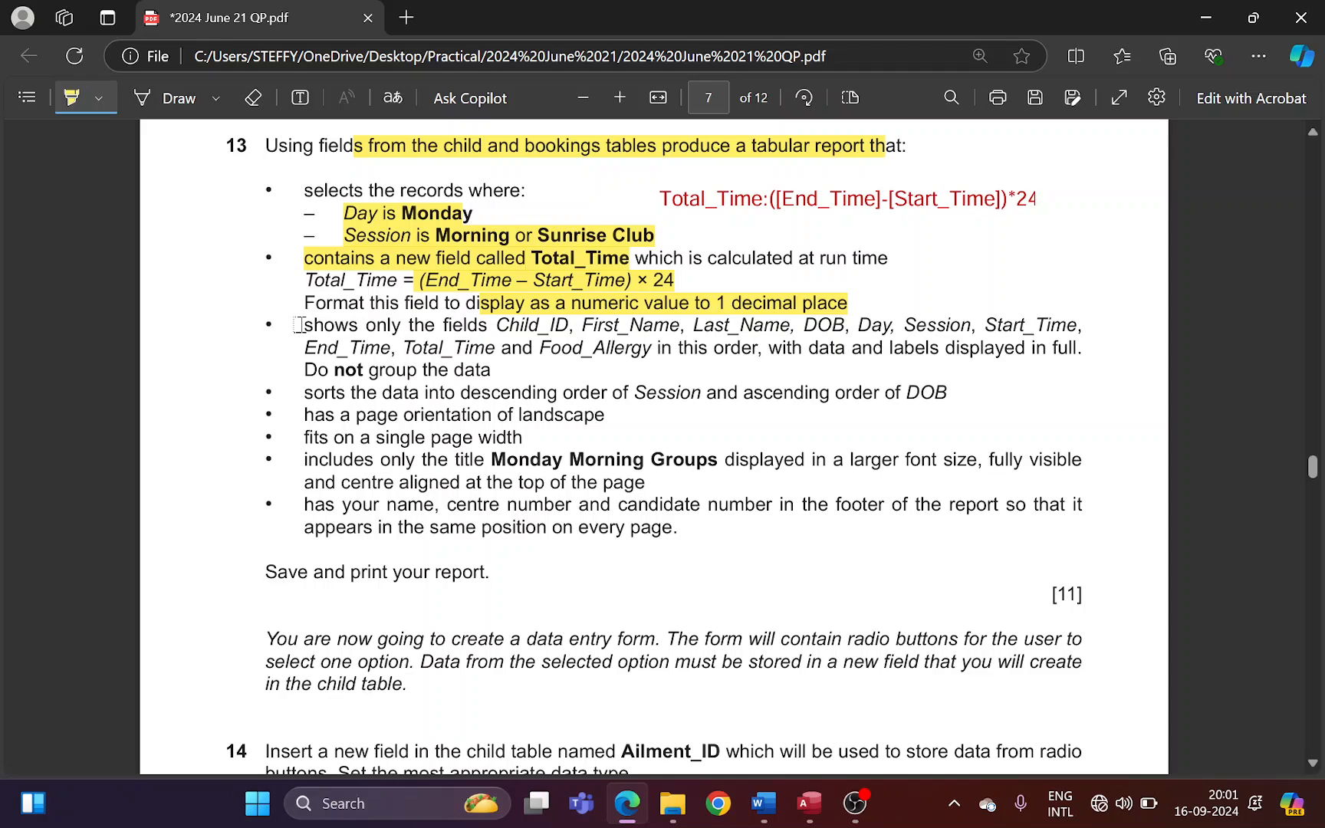
left_click_drag(300, 324, 479, 323)
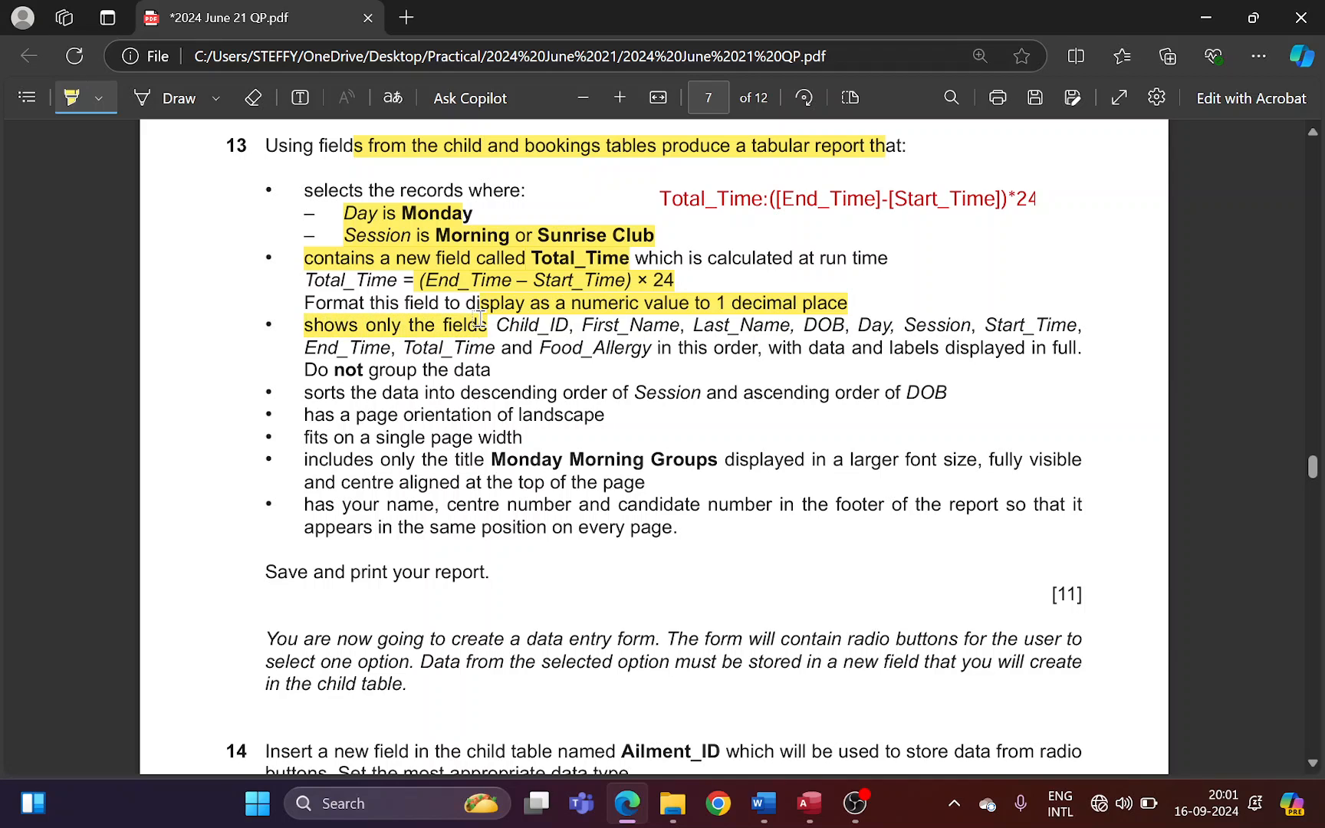
- Switch to the Access database and start the Report Wizard based on J2421child Query
key("alt+Tab")
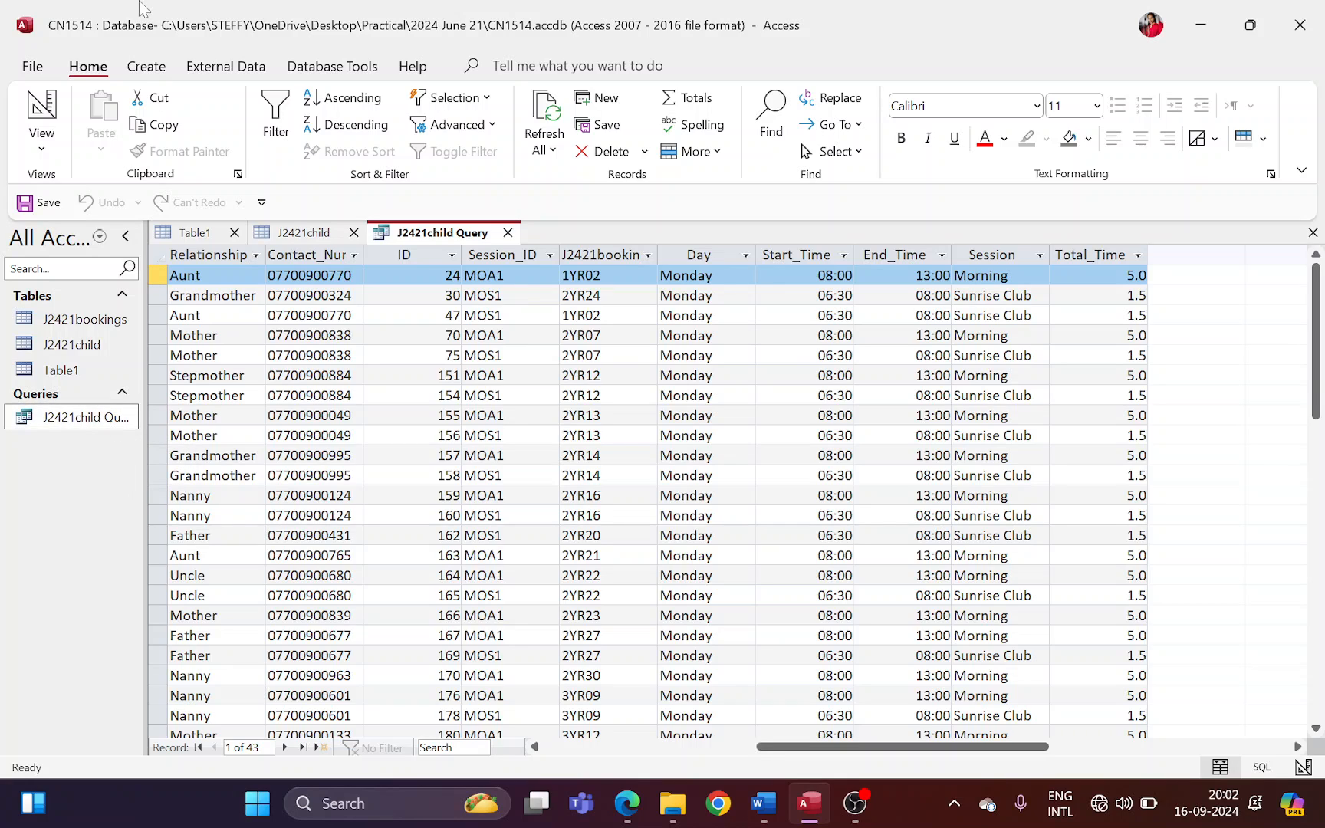
left_click(147, 68)
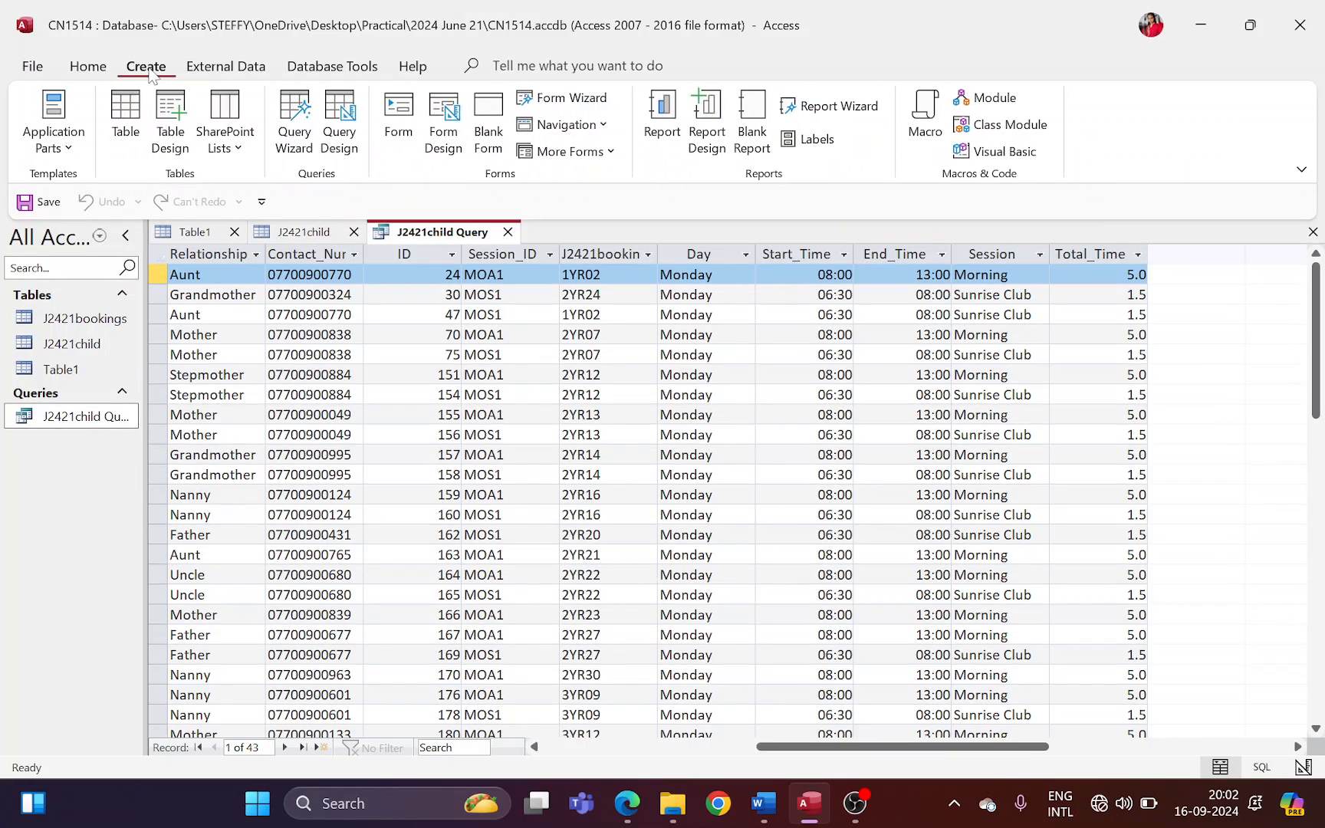
left_click(835, 107)
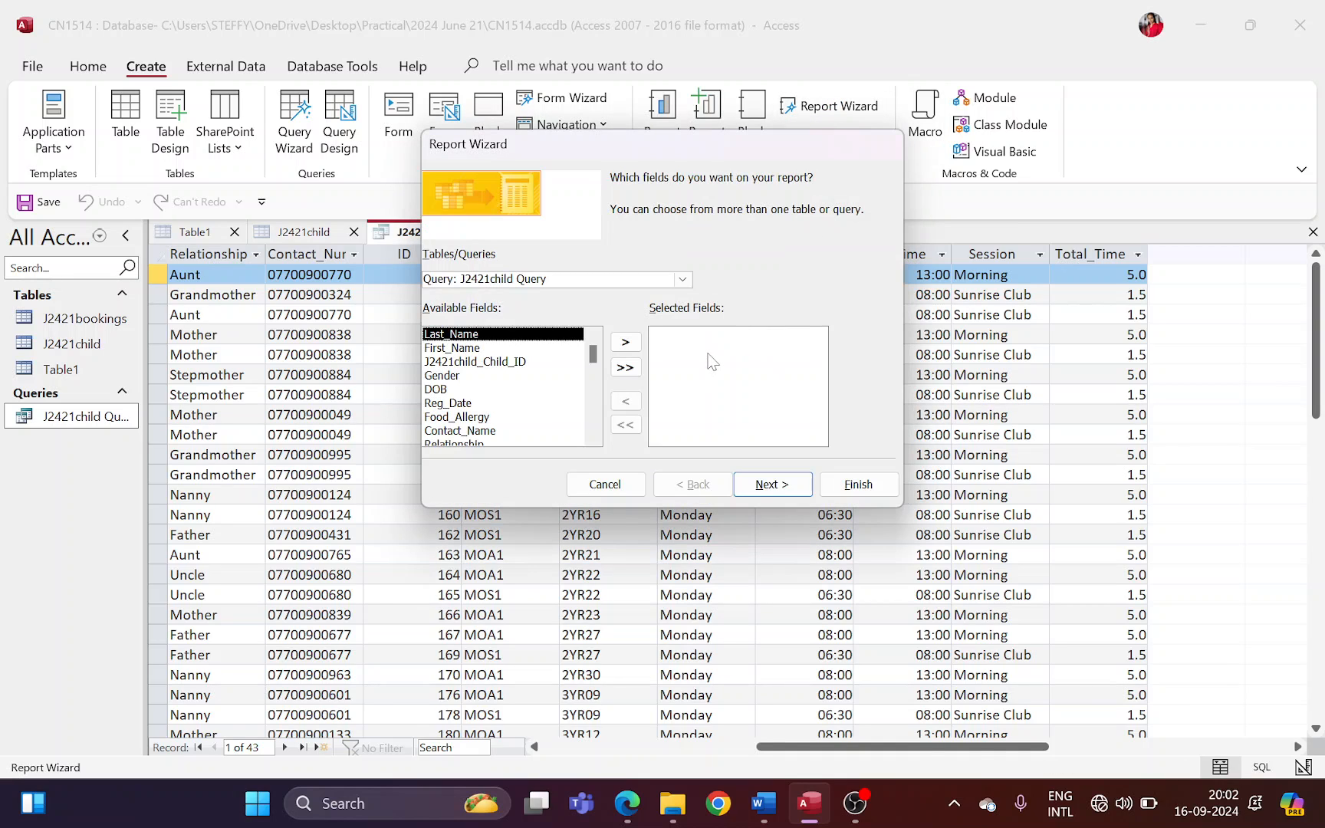
- Highlight Child_ID in question 13 of the paper, and add J2421child_Child_ID to the report's selected fields in Access
key("alt+Tab")
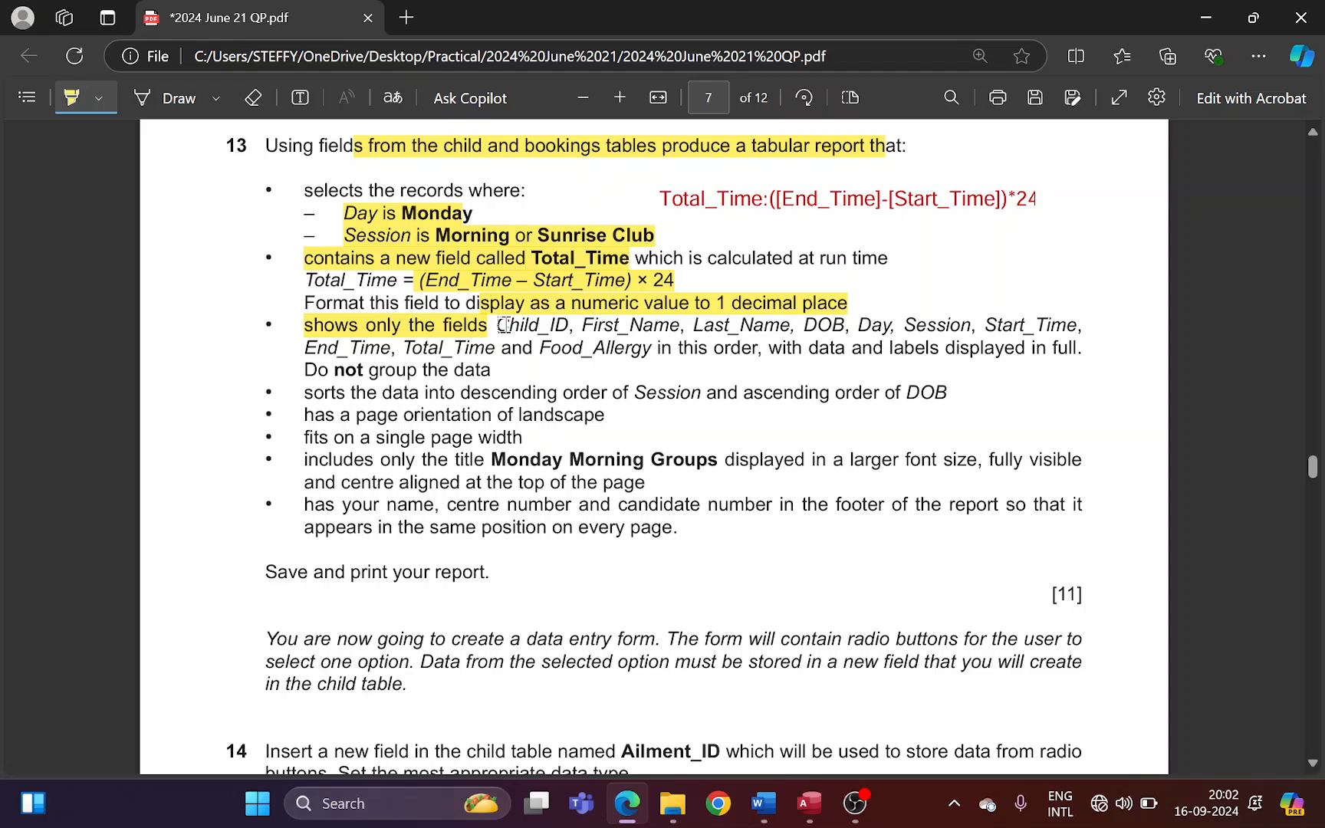
left_click_drag(498, 325, 568, 330)
key("alt+Tab")
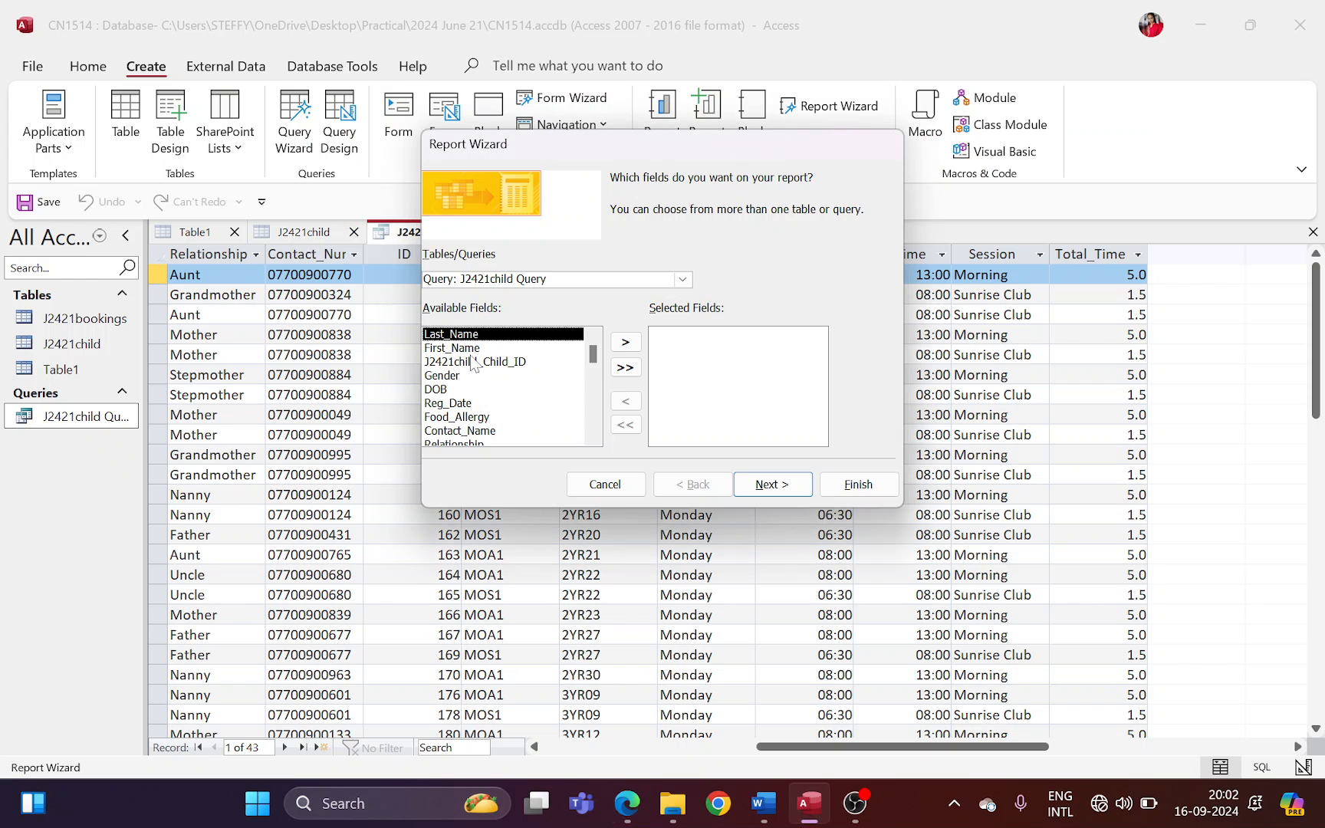
scroll(472, 380, "down", 2)
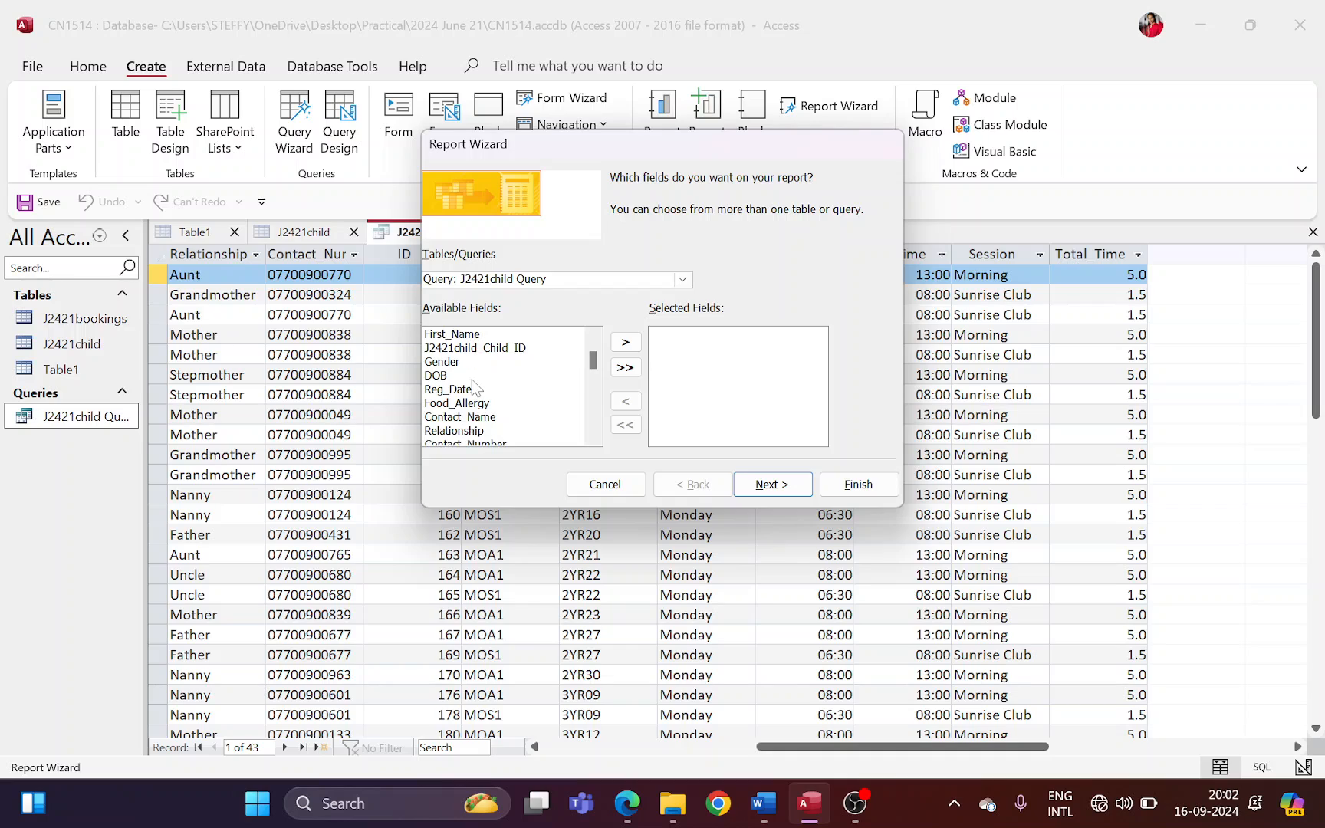
scroll(472, 387, "up", 3)
double_click(508, 365)
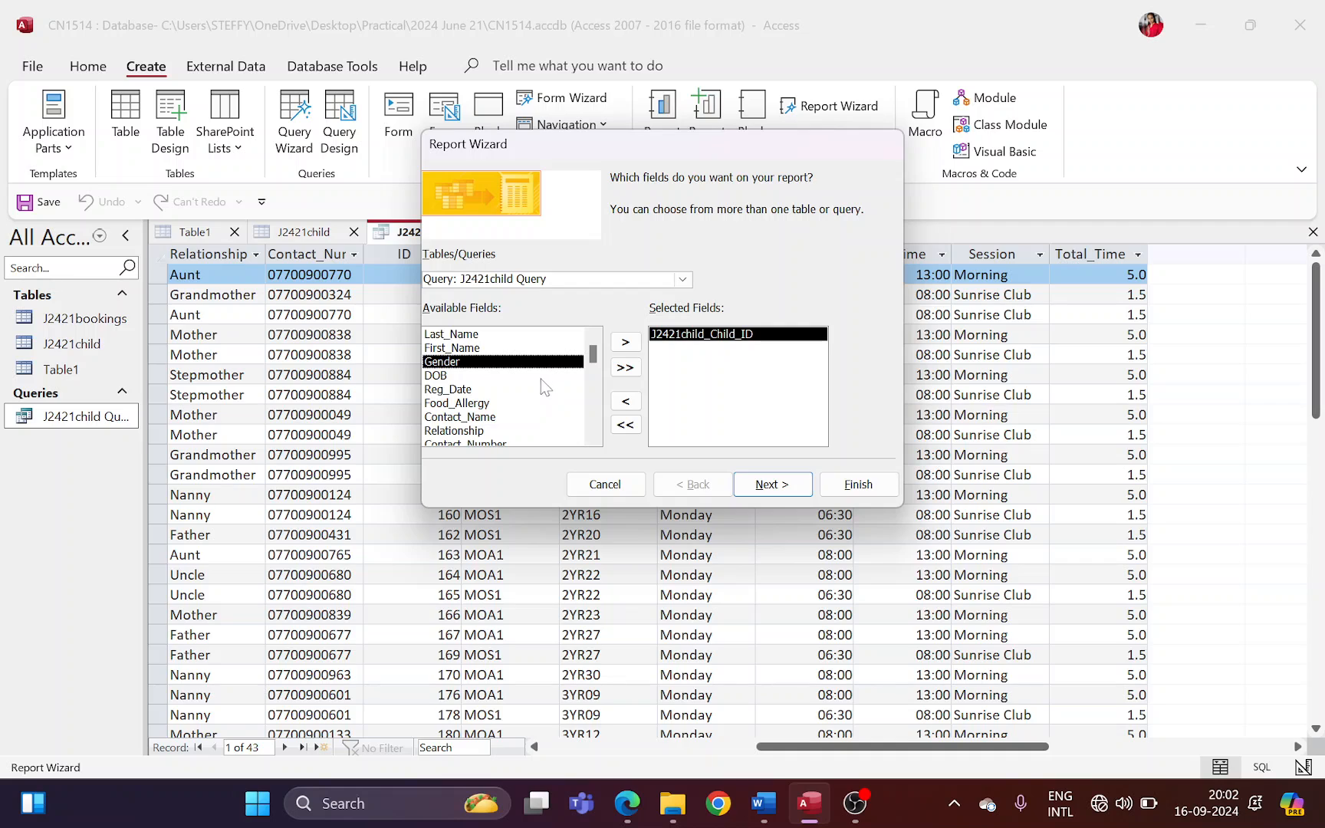
- Highlight First_Name and Last_Name in the question paper, and add these two fields to the Access report in that order
key("alt+Tab")
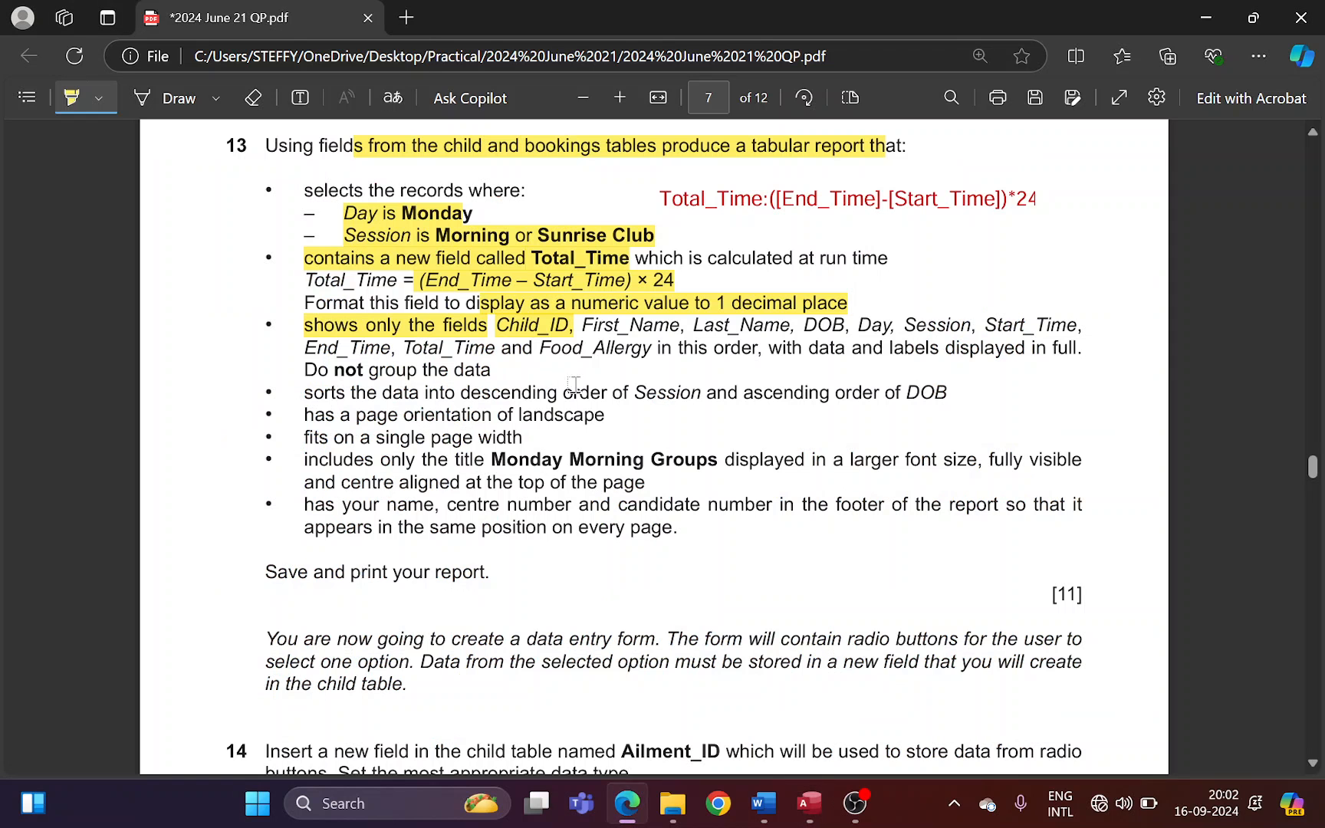
left_click_drag(582, 328, 786, 328)
key("alt+Tab")
double_click(476, 348)
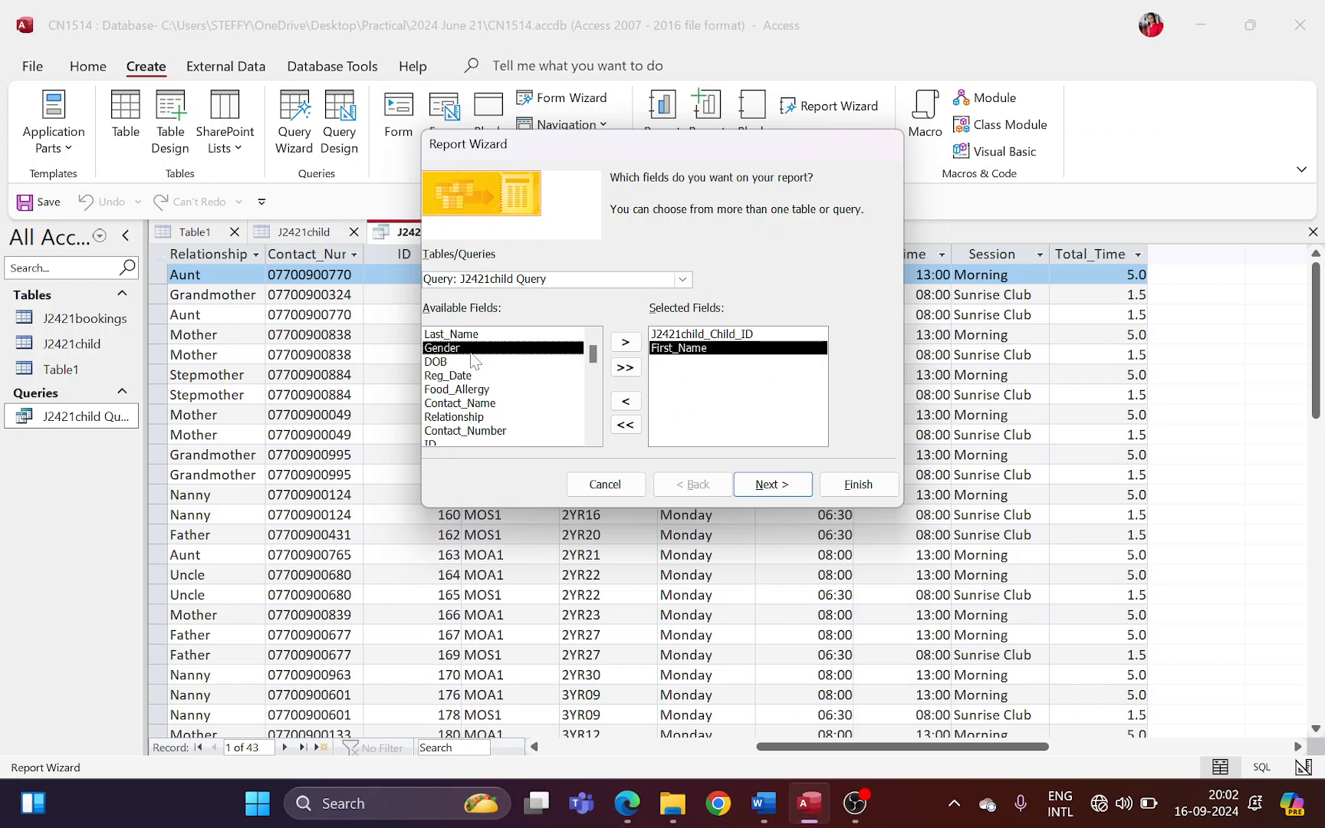
double_click(471, 336)
- Highlight DOB and Day in the question paper, and add the DOB and Day fields to the Access report
key("alt+Tab")
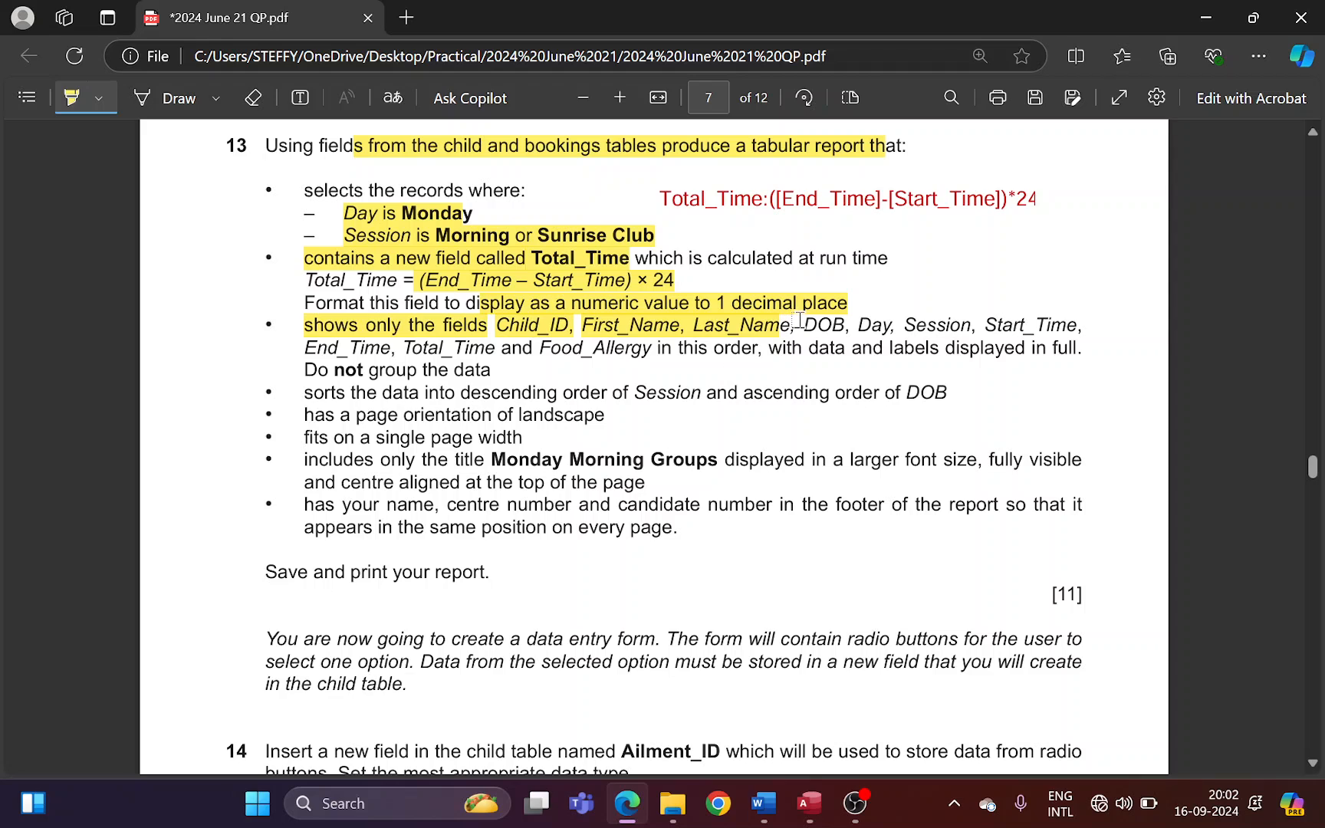
left_click_drag(800, 321, 924, 328)
key("alt+Tab")
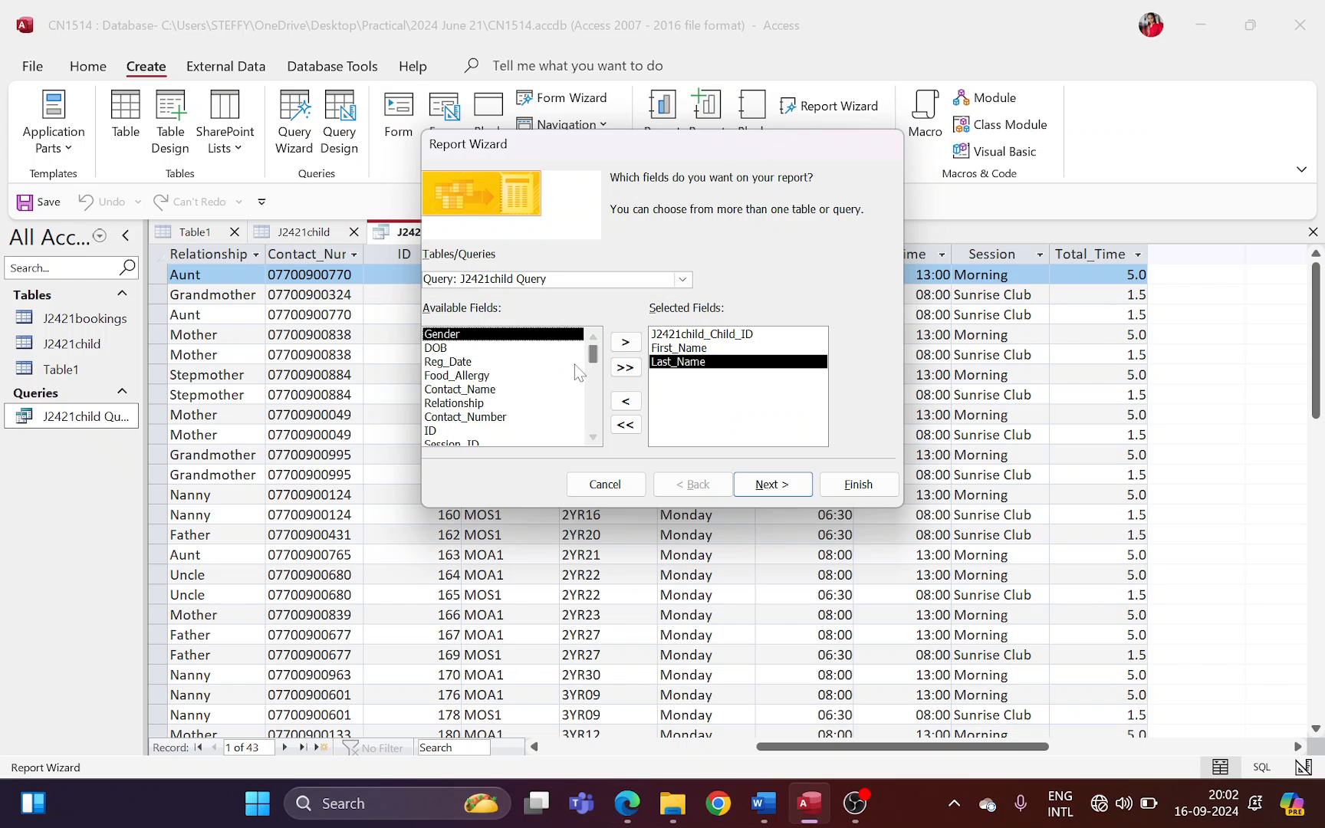
double_click(464, 350)
scroll(484, 414, "down", 2)
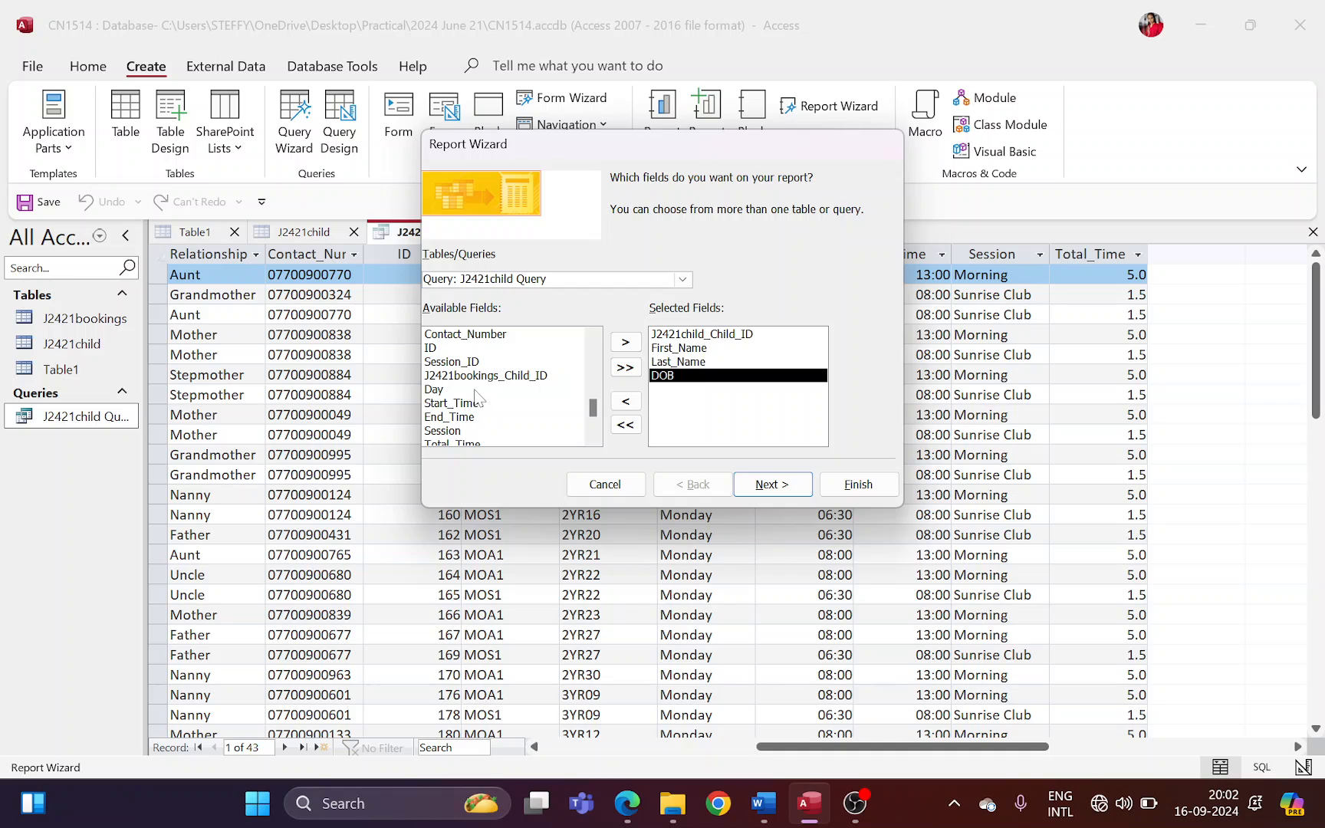
double_click(475, 390)
- Highlight Session and Start_Time in the question paper, and add Session followed by Start_Time to the Access report
key("alt+Tab")
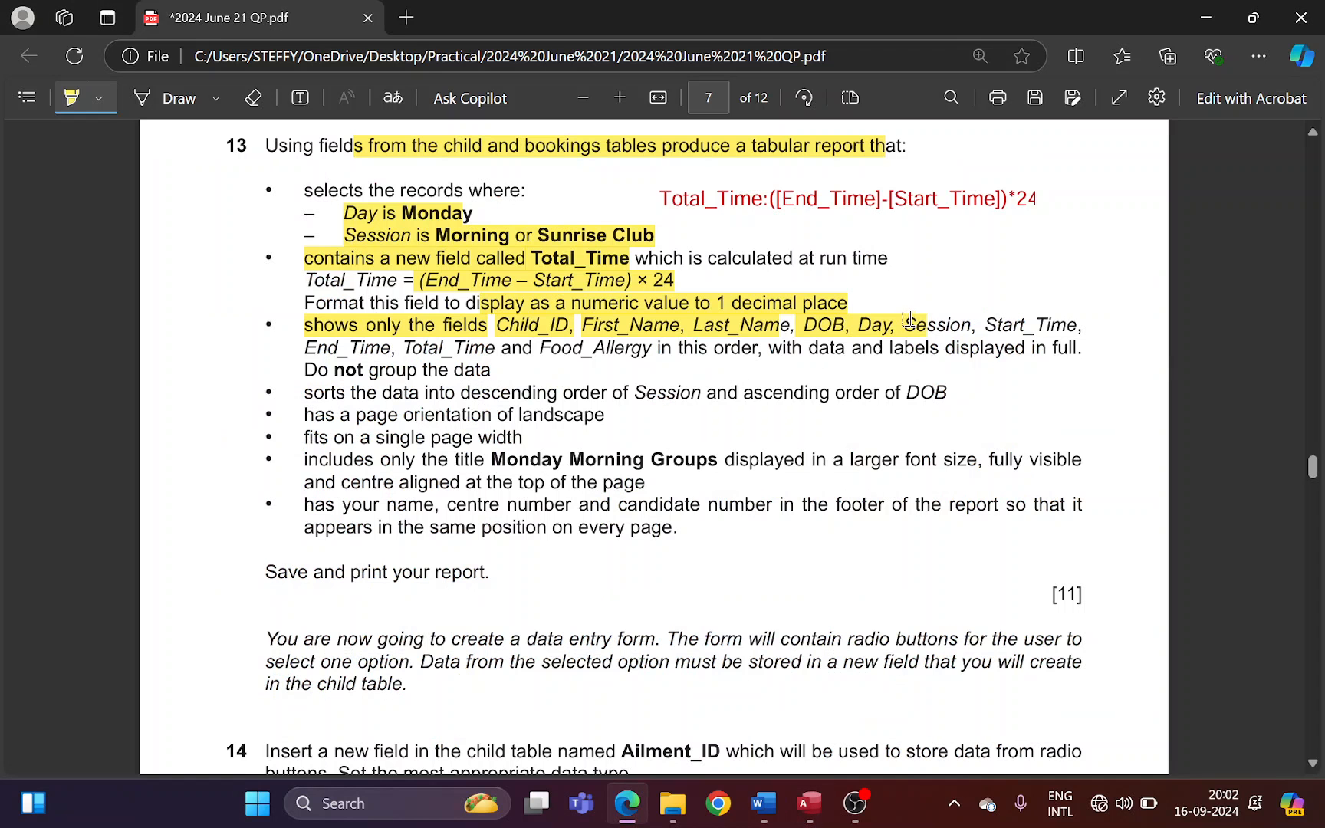
left_click_drag(908, 318, 1048, 293)
key("alt+Tab")
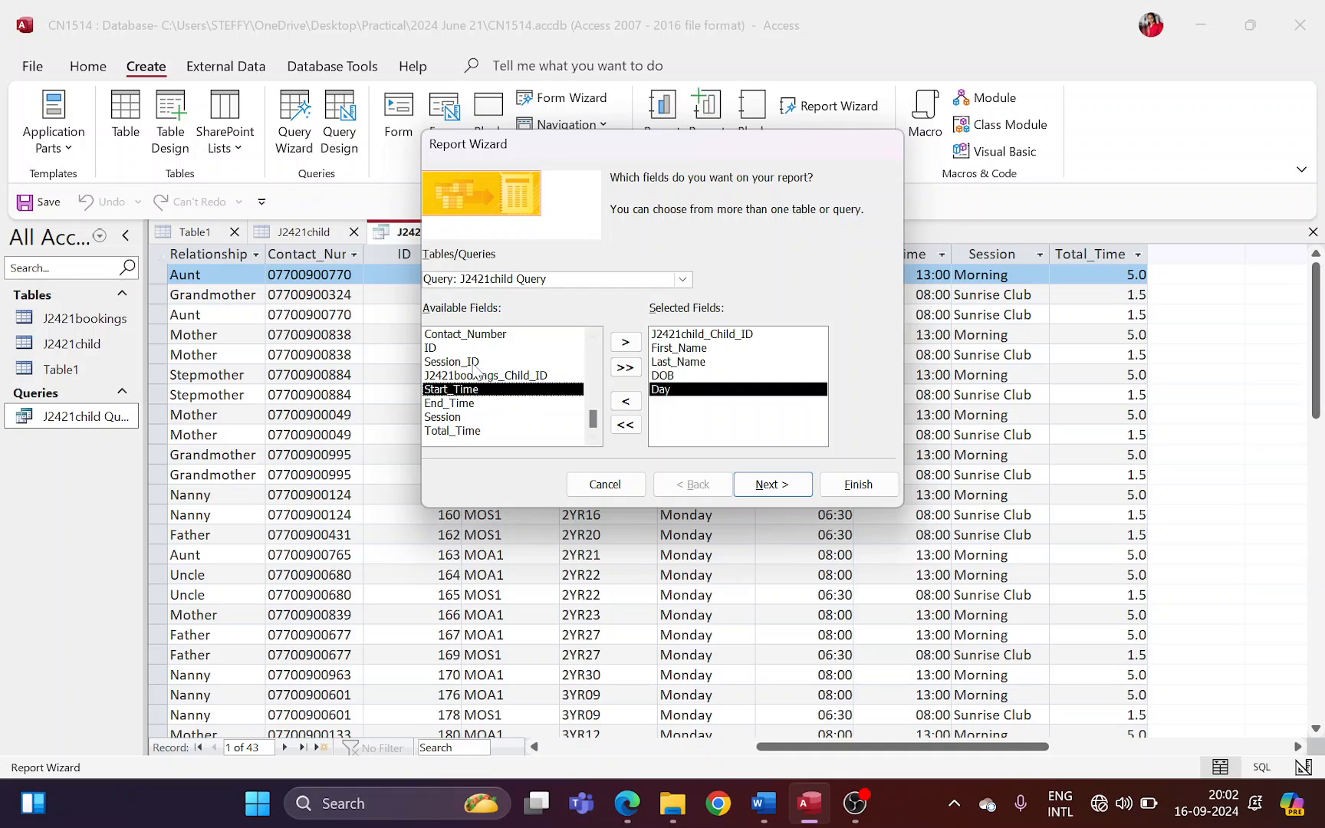
double_click(477, 418)
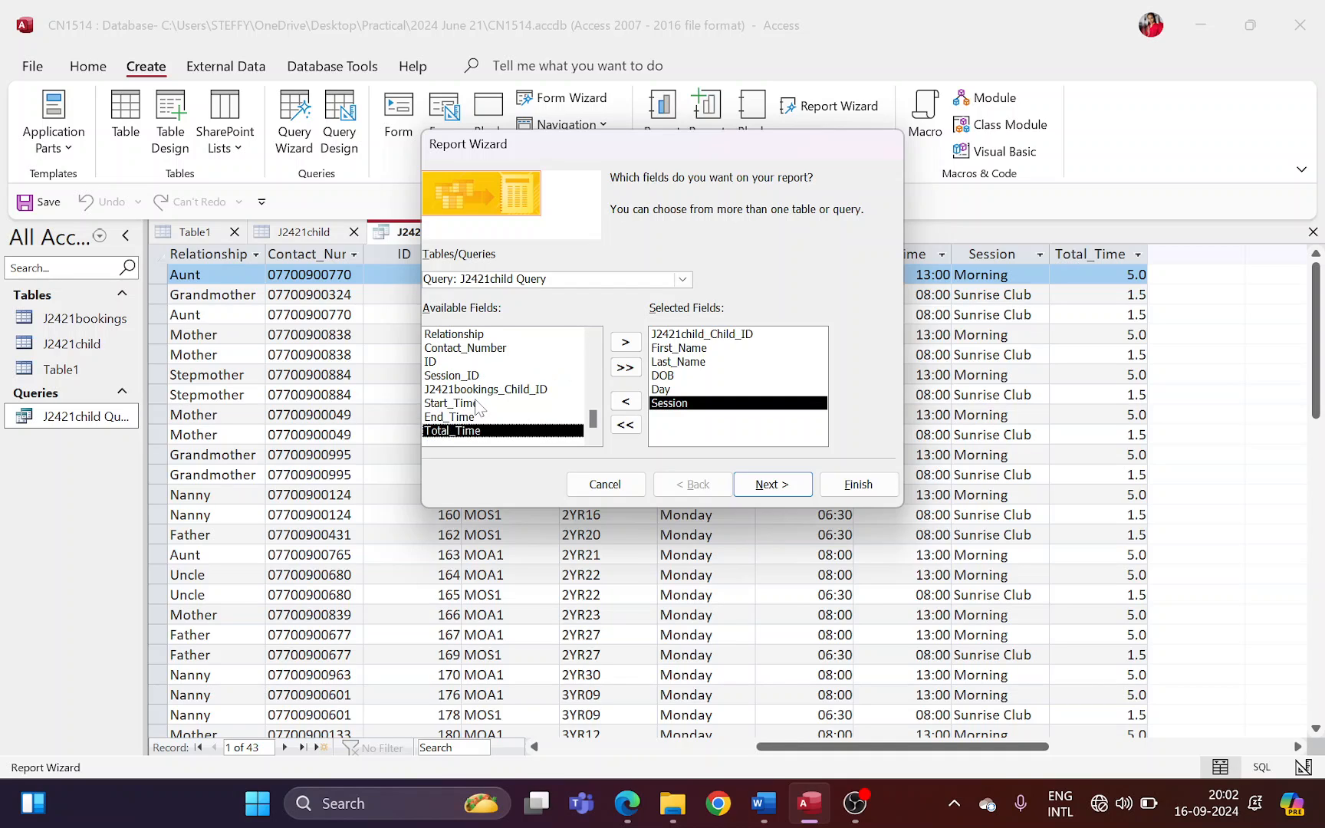
double_click(477, 403)
- Highlight End_Time in the question paper, and add the End_Time and Total_Time fields to the Access report
key("alt+Tab")
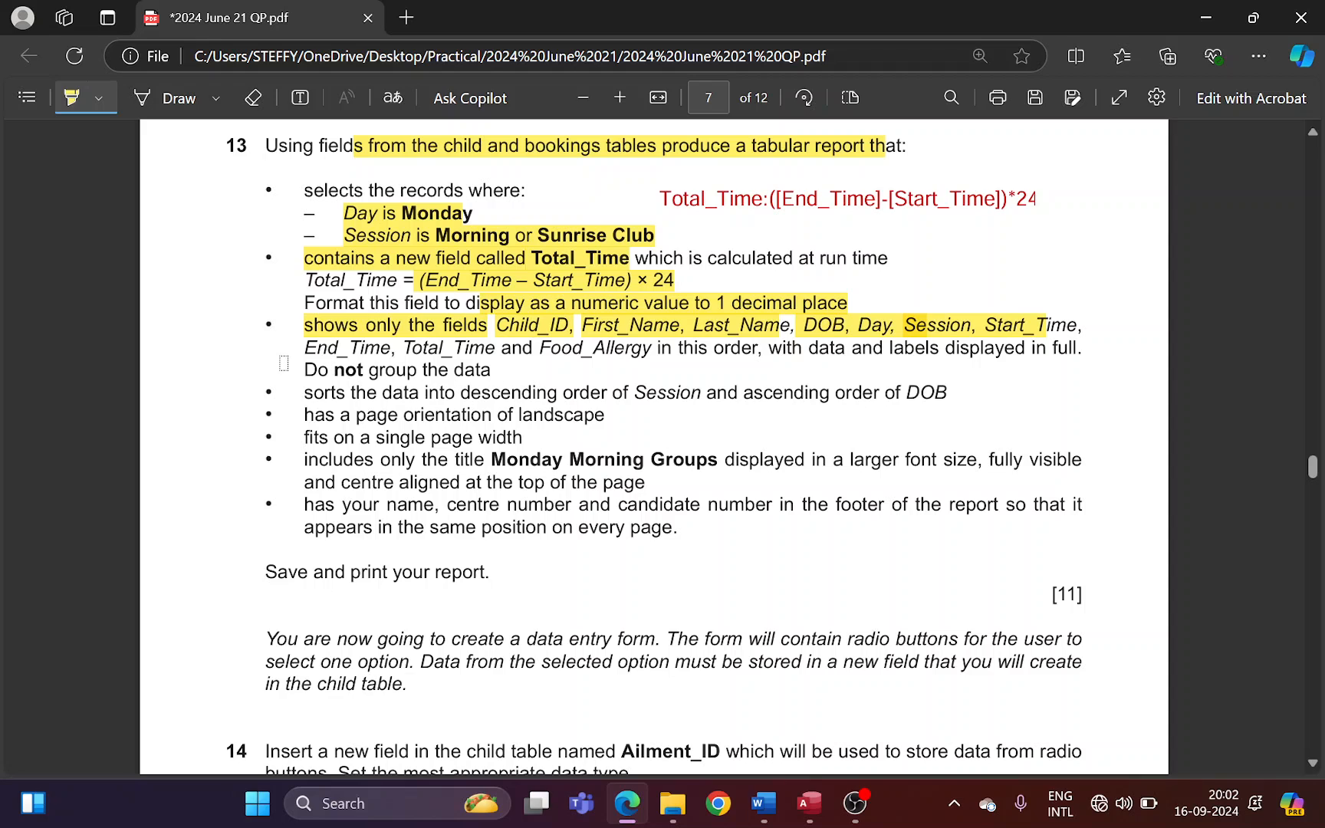
left_click_drag(299, 351, 398, 351)
key("alt+Tab")
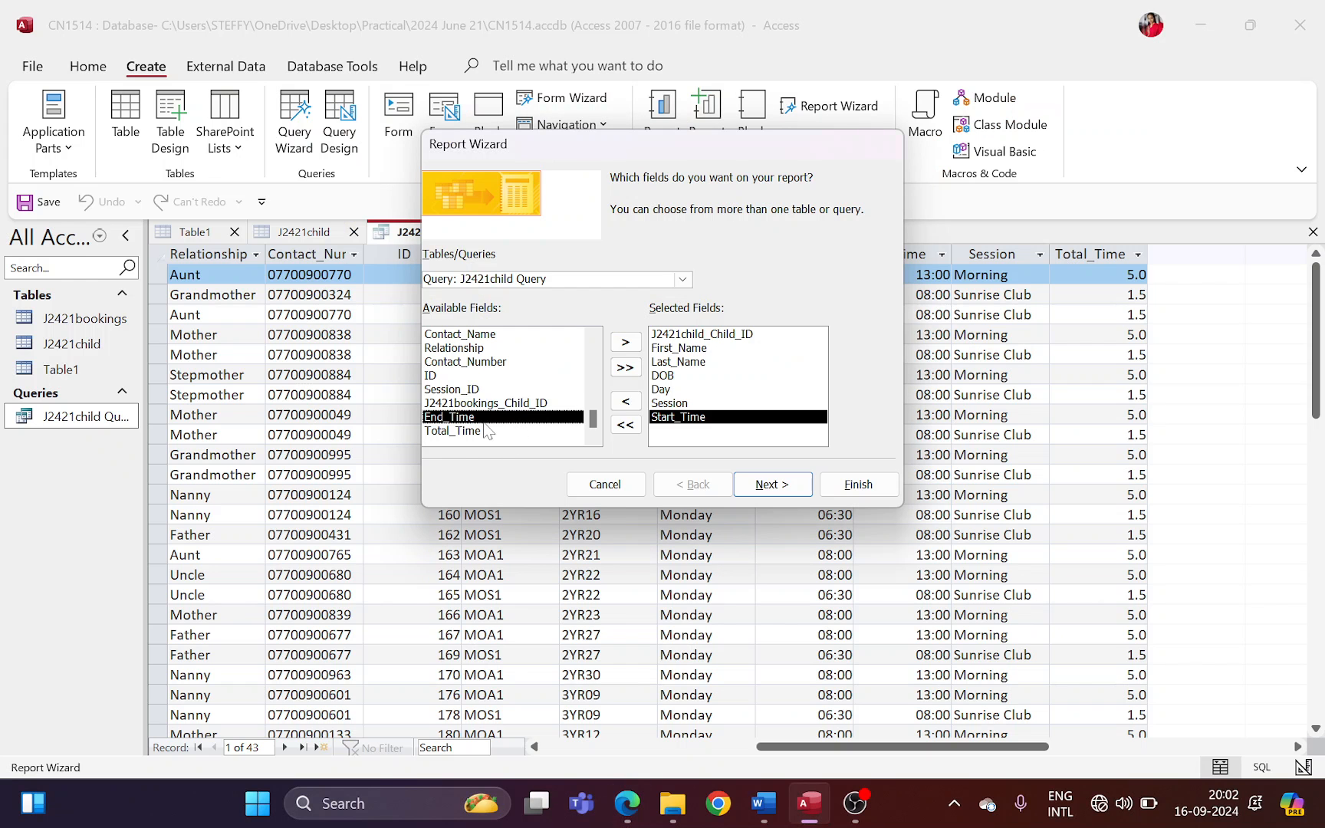
double_click(477, 418)
double_click(480, 430)
- Highlight Total_Time and Food_Allergy in the question paper, and add Food_Allergy as the Access report's last field
key("alt+Tab")
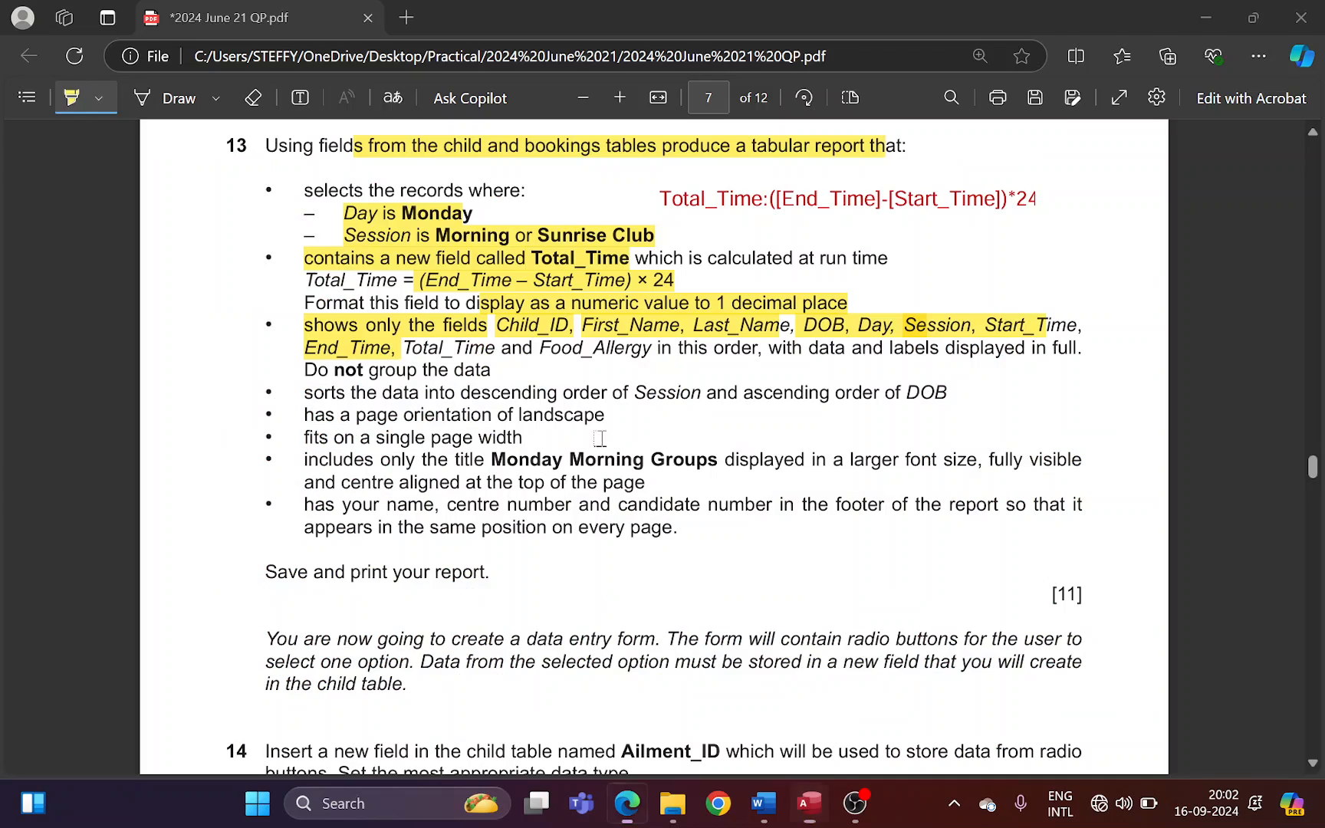
left_click_drag(402, 349, 650, 352)
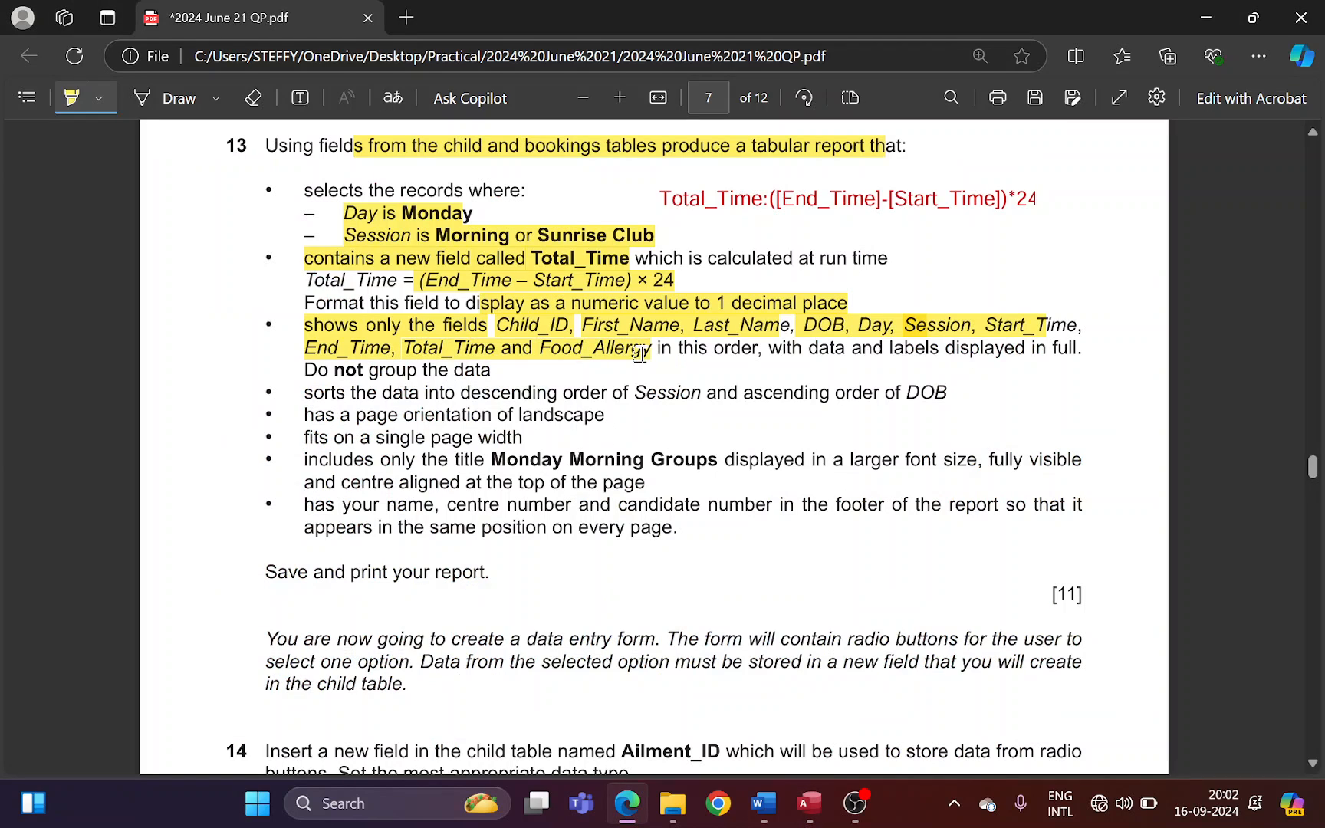
key("alt+Tab")
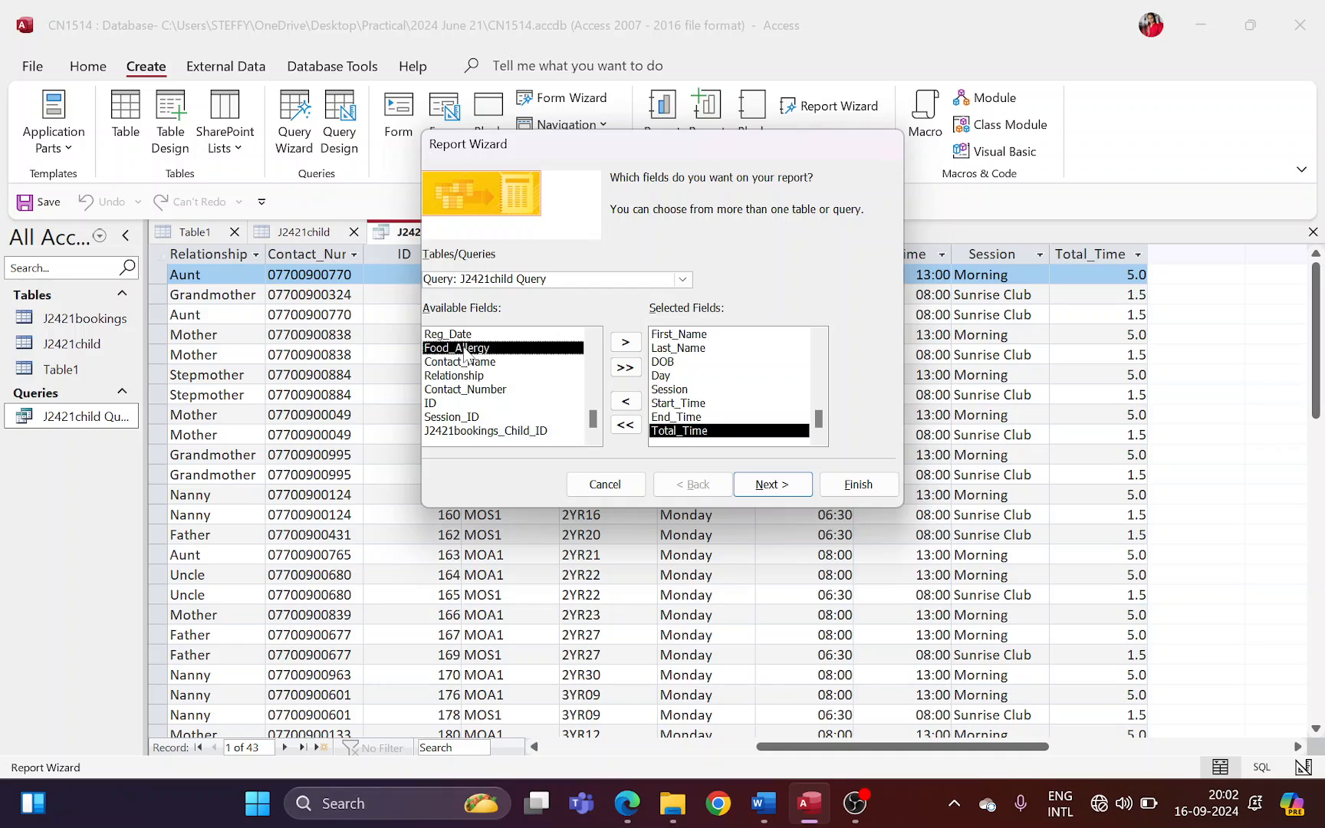
double_click(459, 348)
- Proceed to the sort options without grouping, highlight the descending Session requirement in the paper, and set the first sort to Session, Descending
left_click(762, 485)
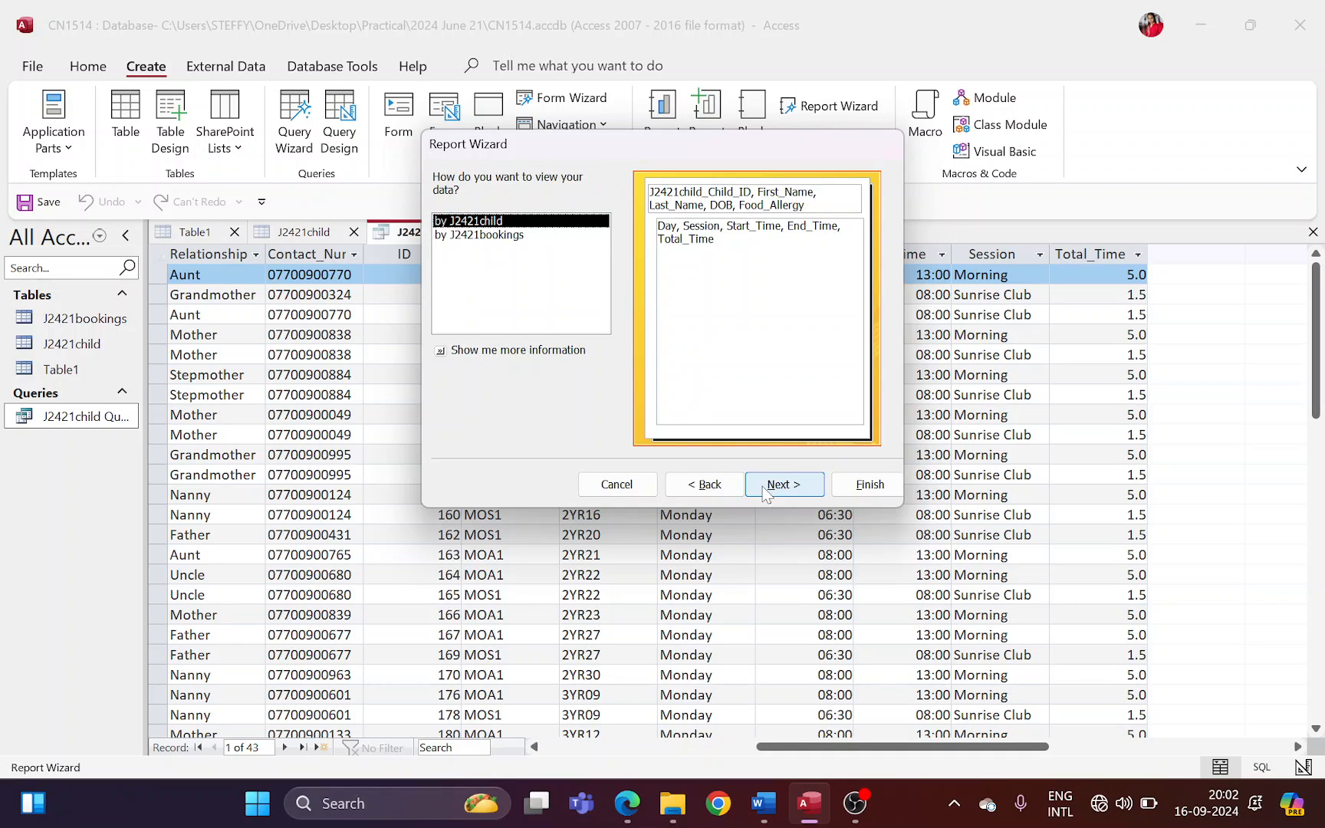
left_click(769, 484)
left_click(777, 491)
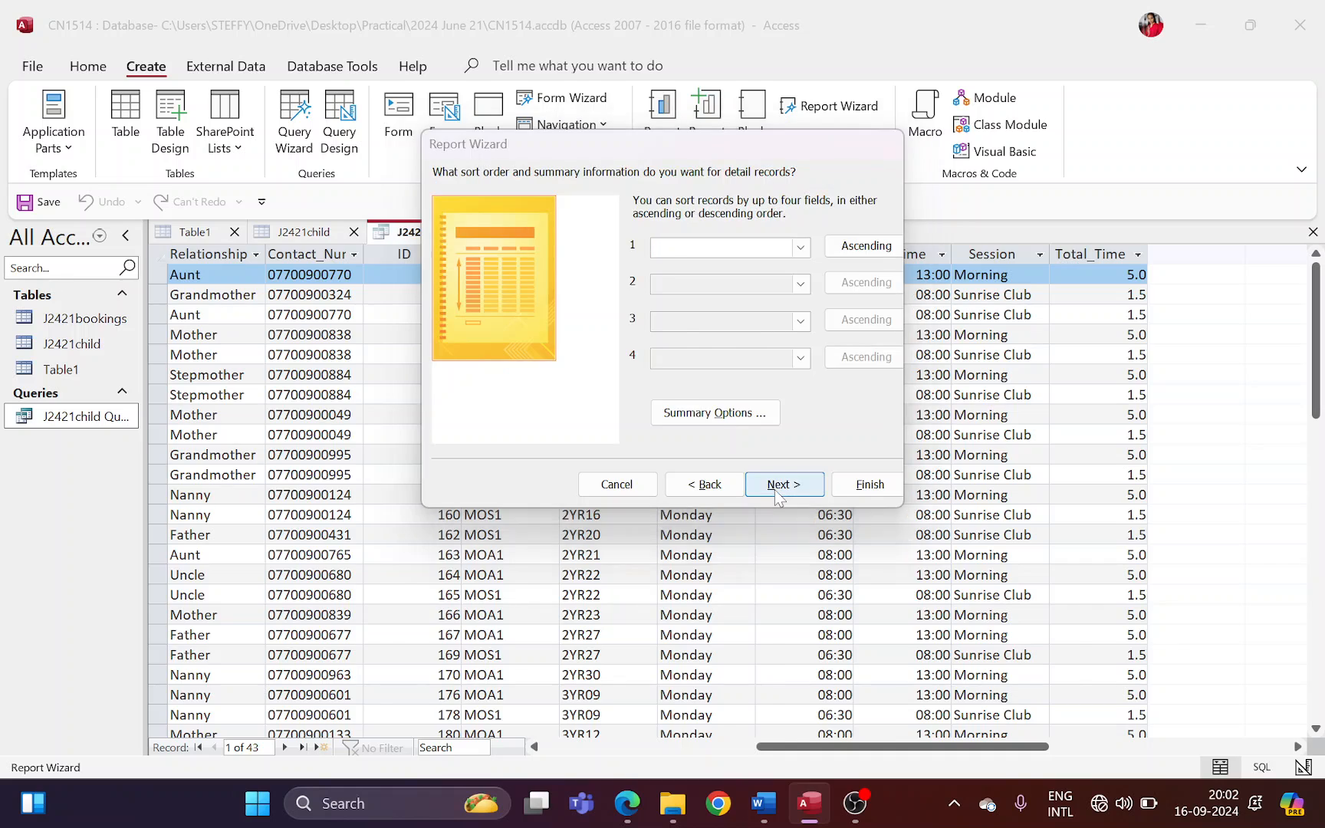
key("alt+Tab")
left_click_drag(389, 393, 682, 395)
key("alt+Tab")
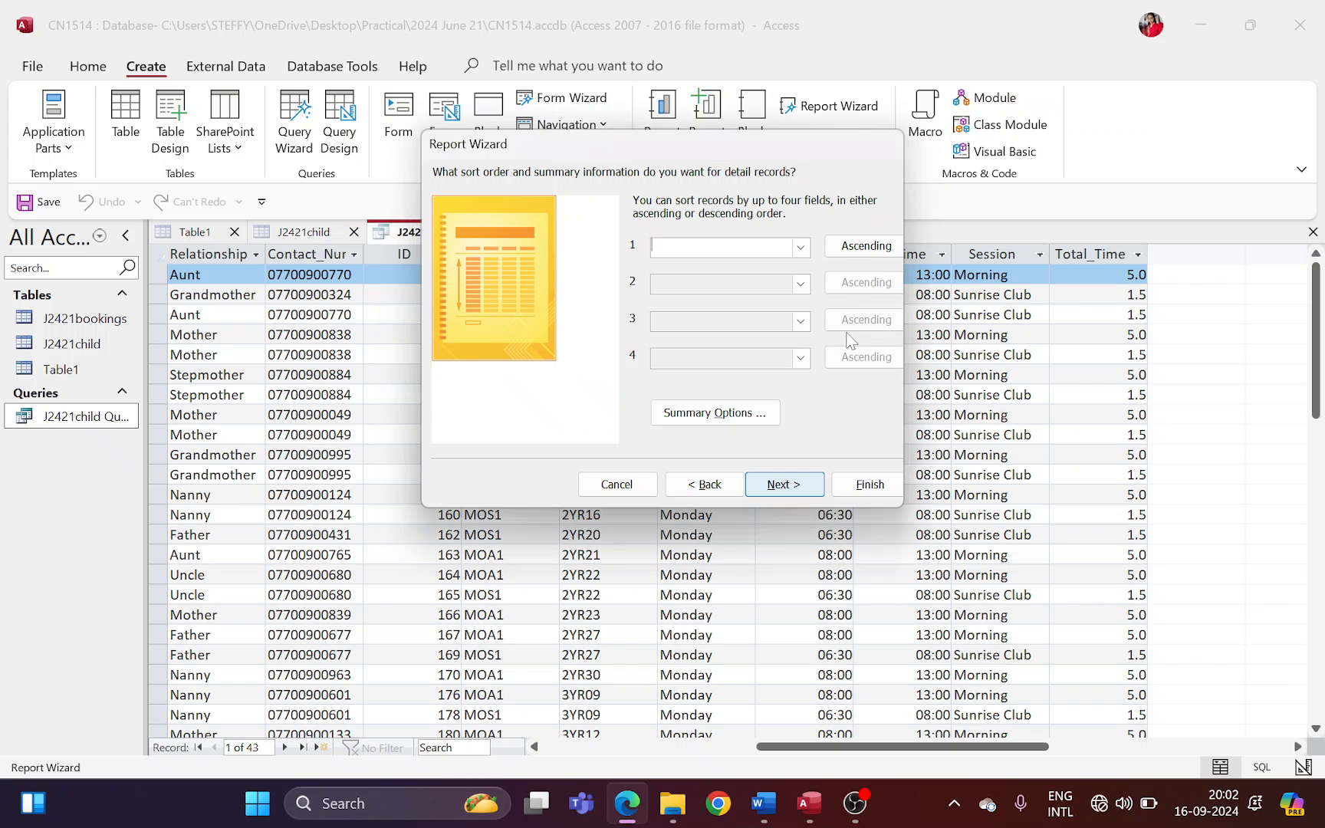
left_click(865, 247)
left_click(801, 248)
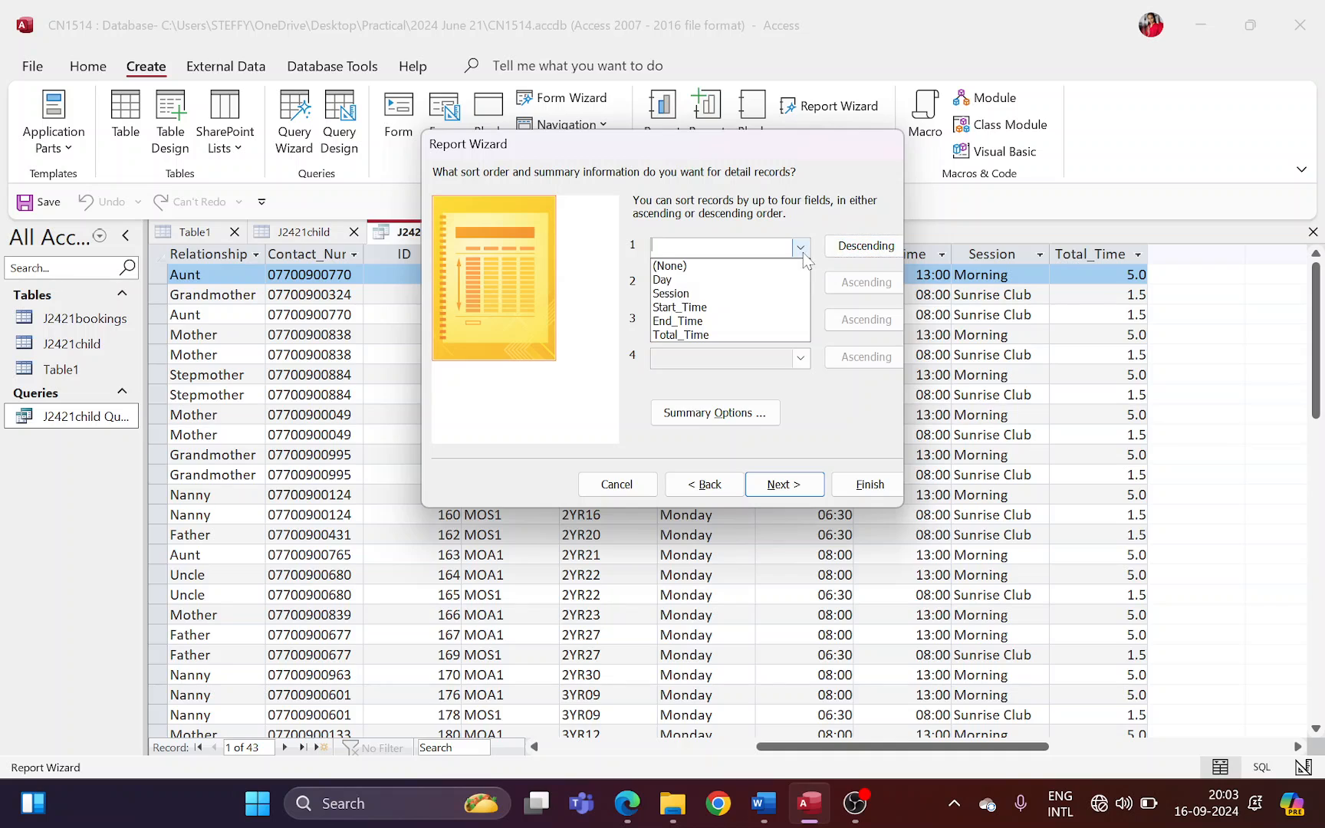
left_click(724, 294)
- Highlight "ascending order of DOB" in the question paper, and look for DOB among the Access report's second sort choices
key("alt+Tab")
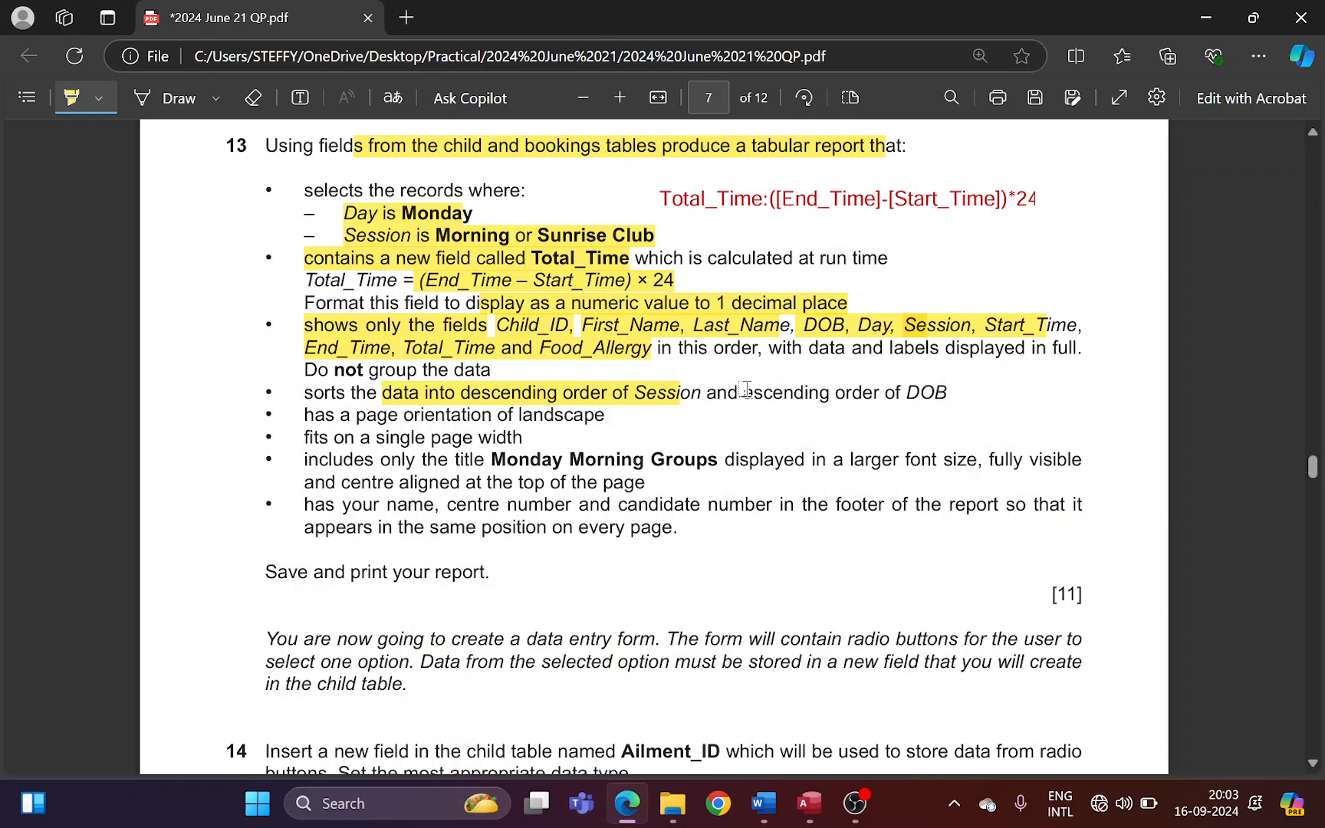
left_click_drag(745, 392, 934, 395)
key("alt+Tab")
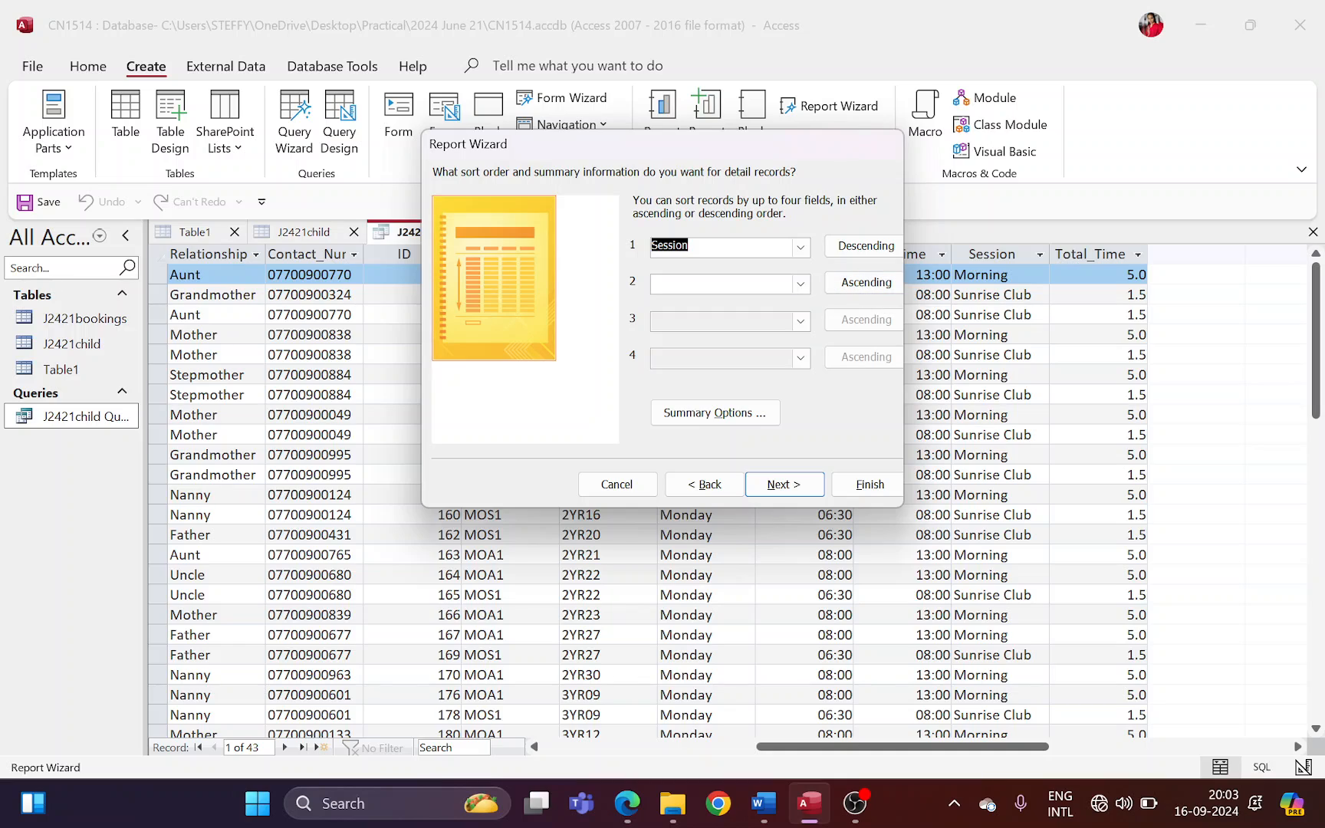
left_click(801, 283)
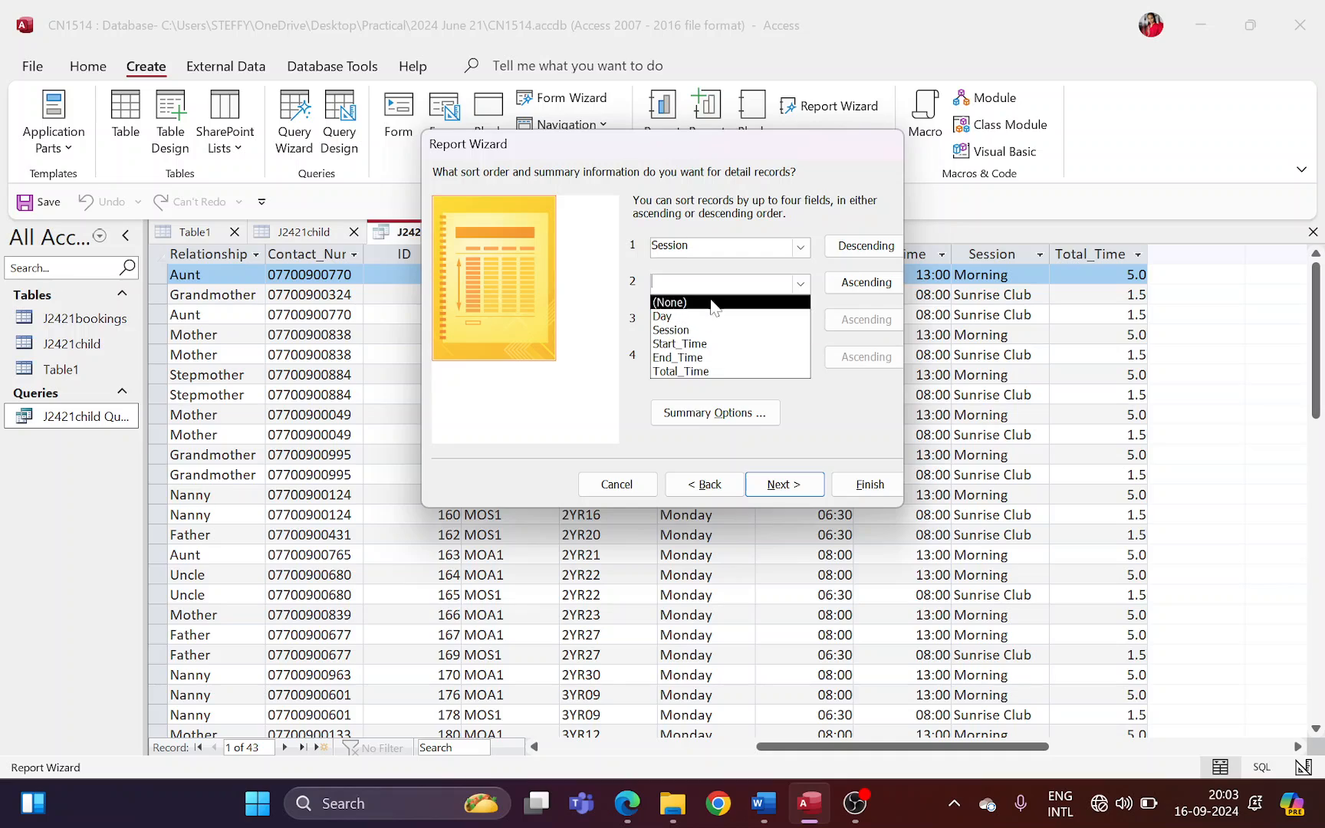
- Return to the wizard's data view choice and view the report data by J2421bookings
left_click(736, 486)
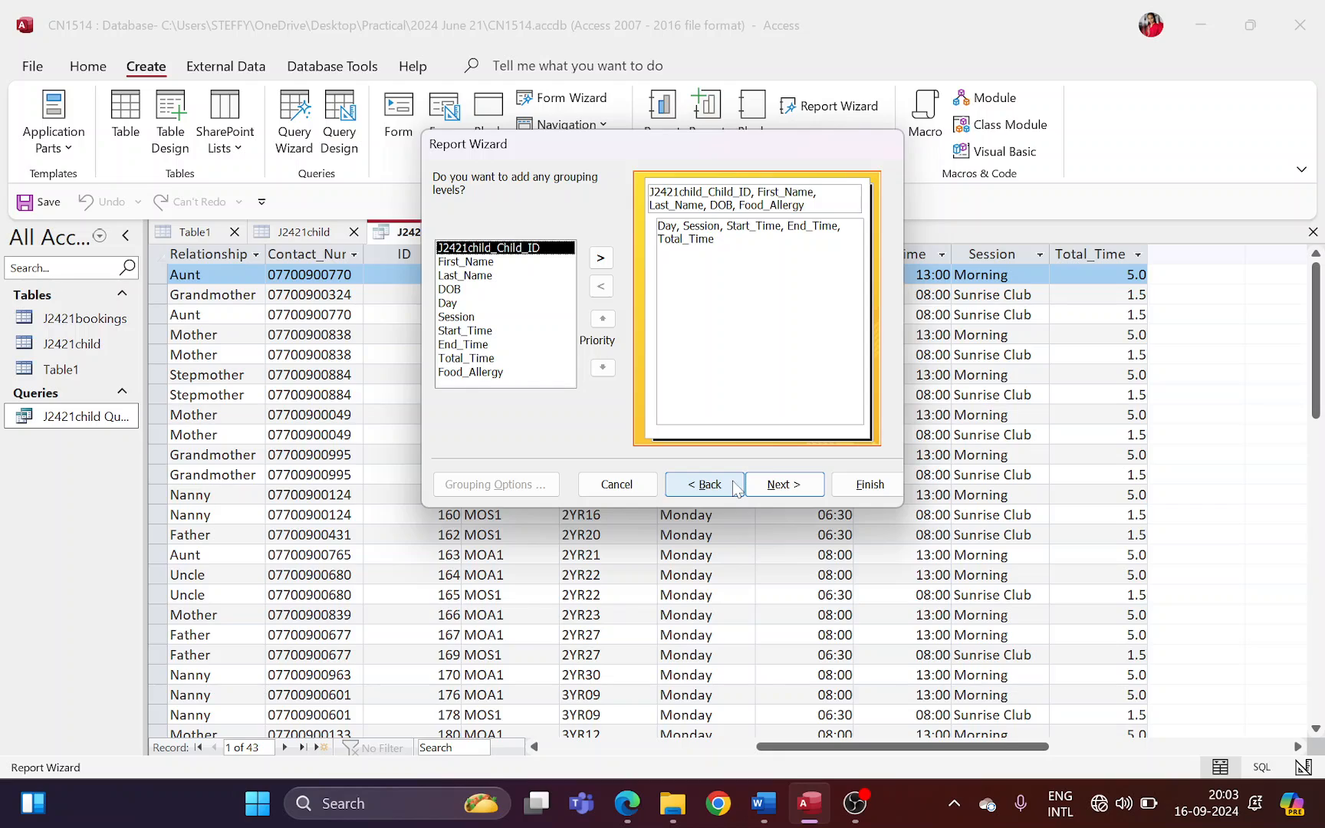
left_click(734, 487)
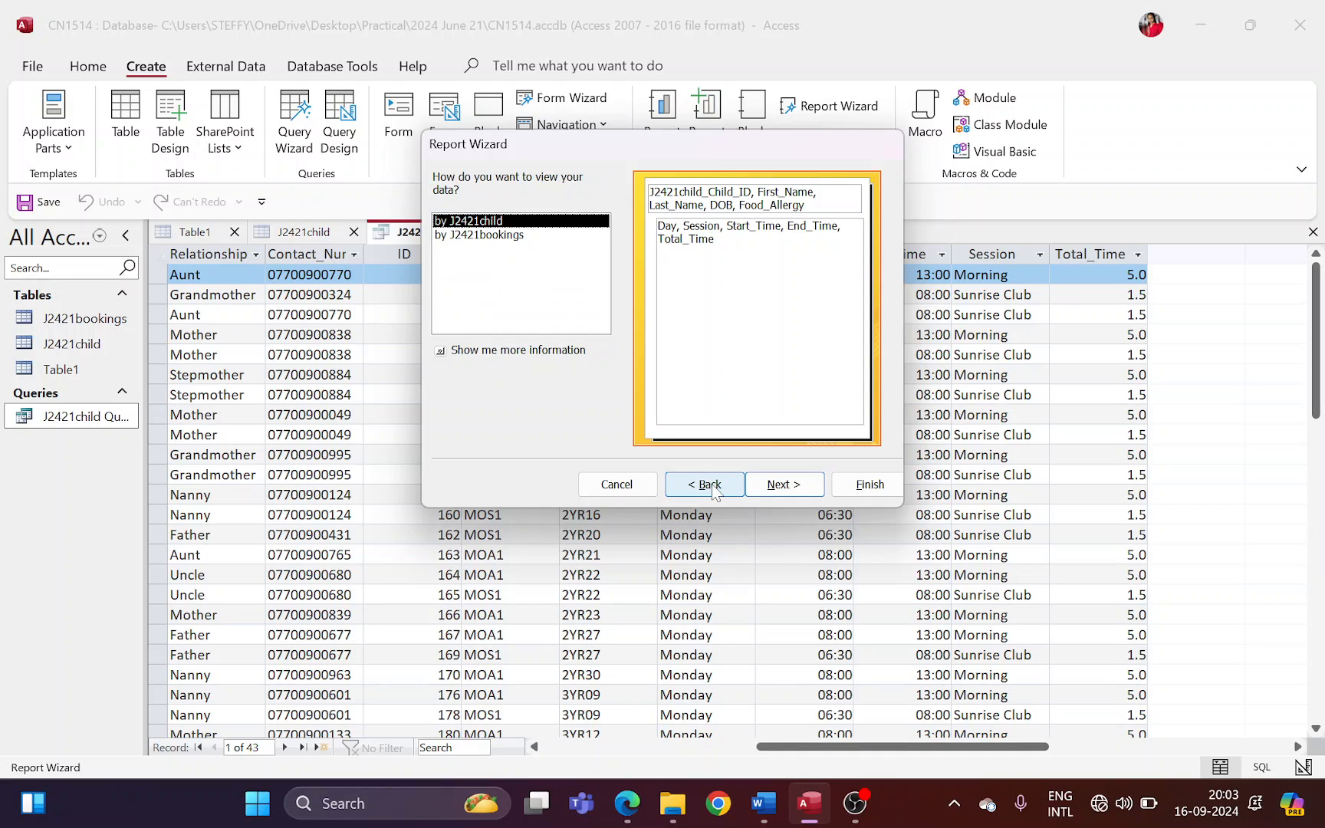
left_click(534, 237)
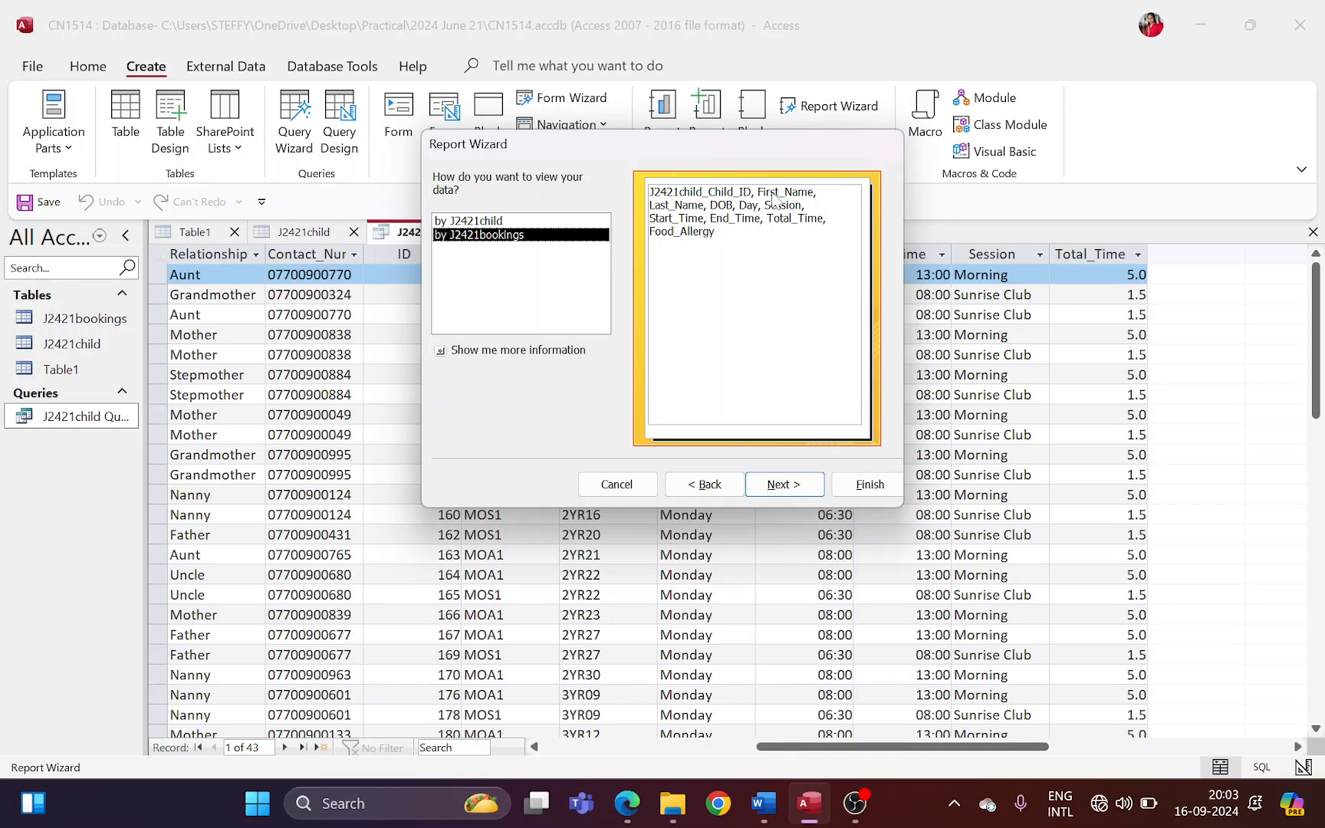
- Sort the ungrouped report by Session descending and DOB ascending, checking the question paper, and continue to the layout options
left_click(800, 488)
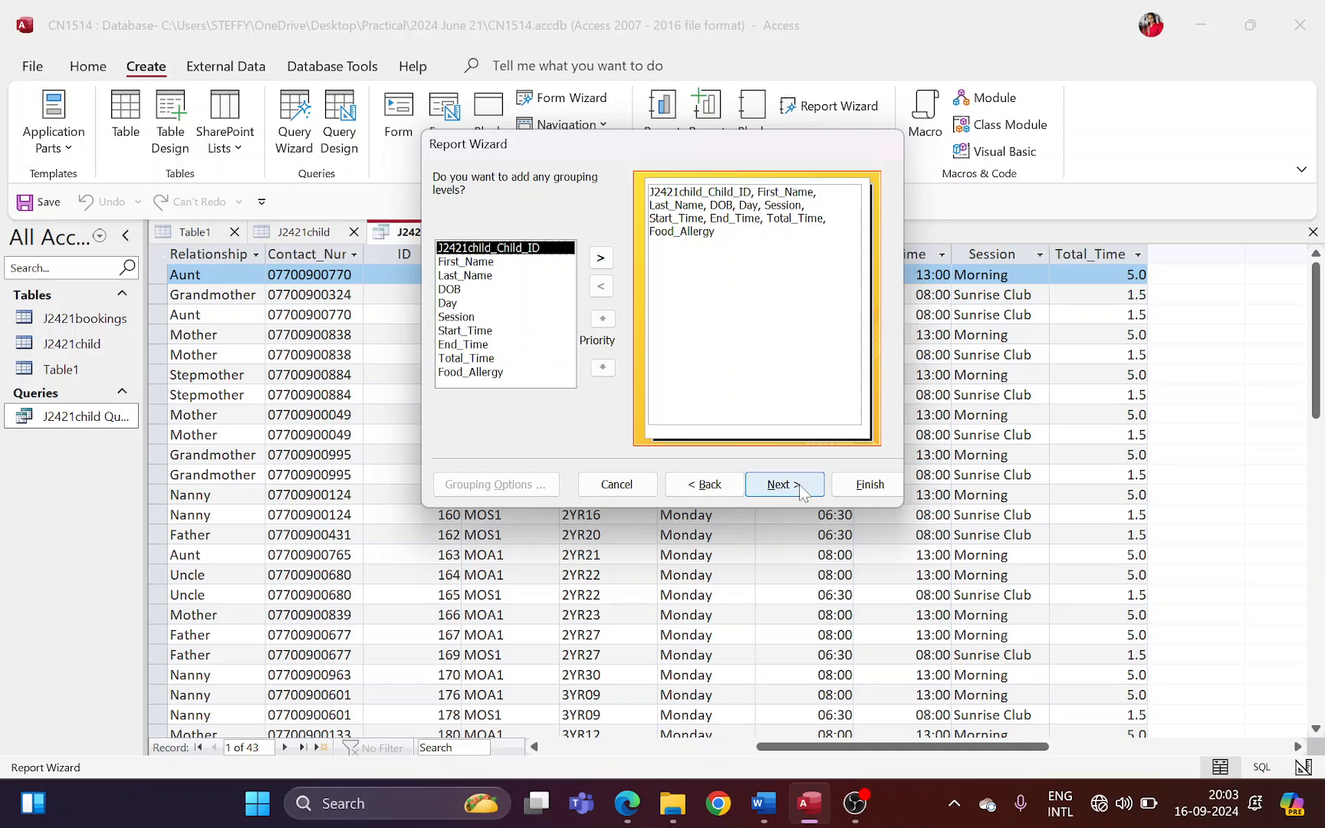
left_click(800, 487)
left_click(799, 247)
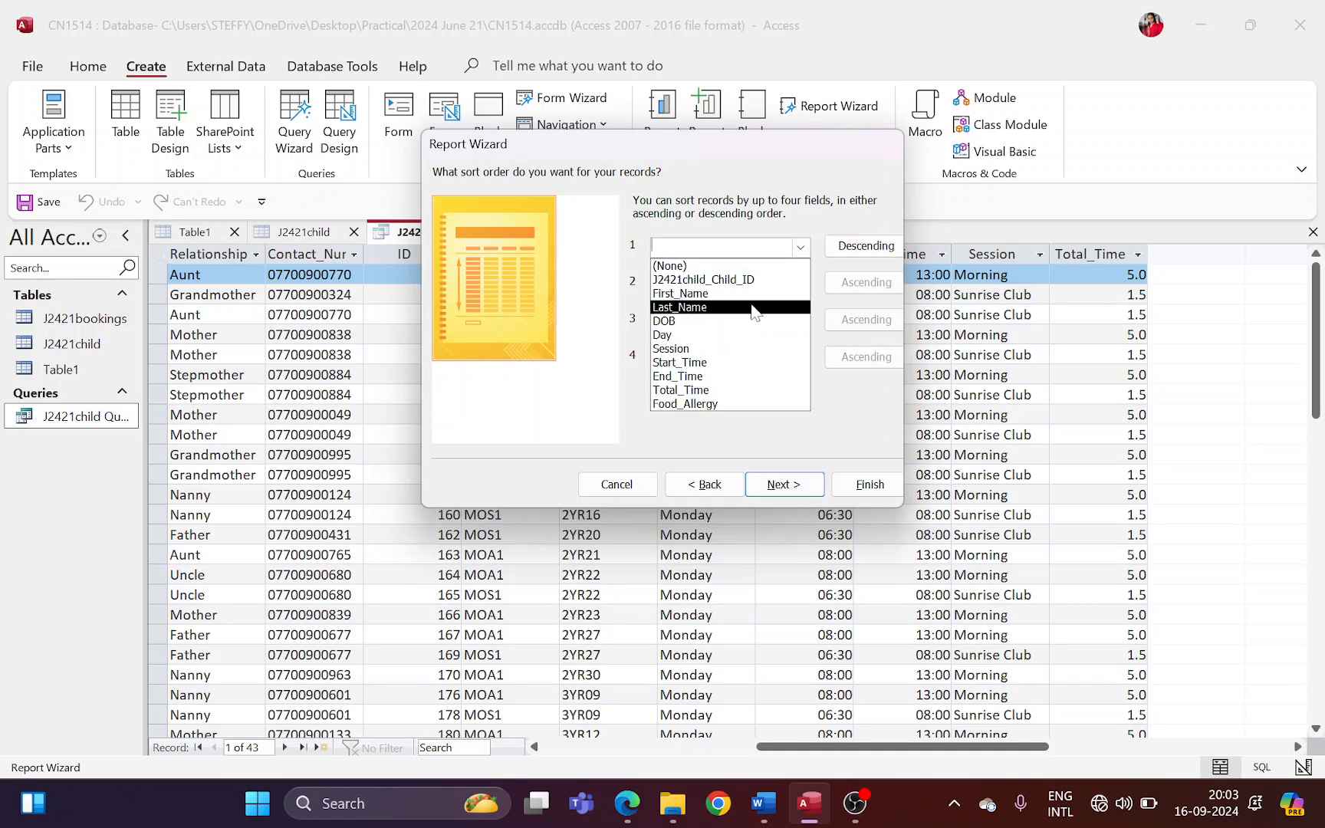
left_click(718, 350)
left_click(800, 283)
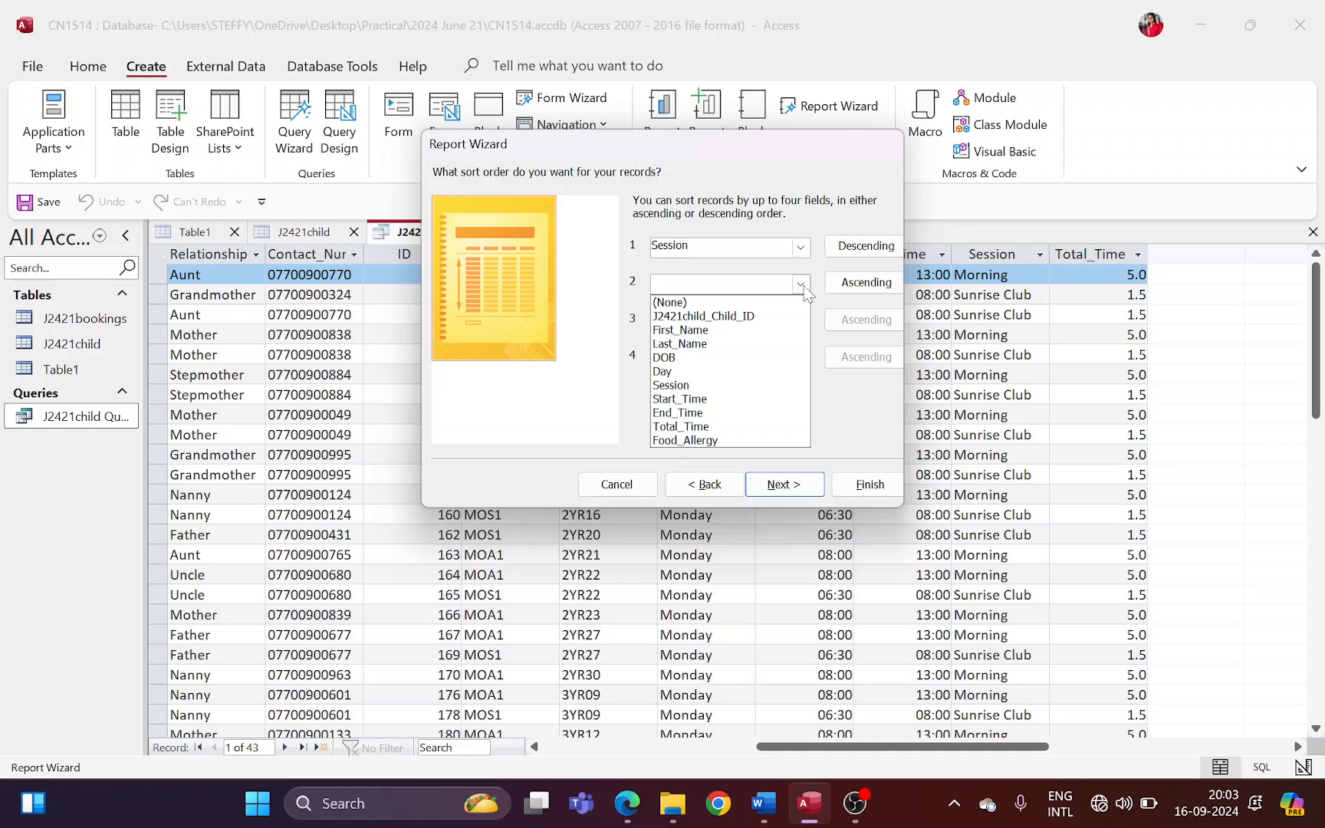
left_click(740, 359)
key("alt+Tab")
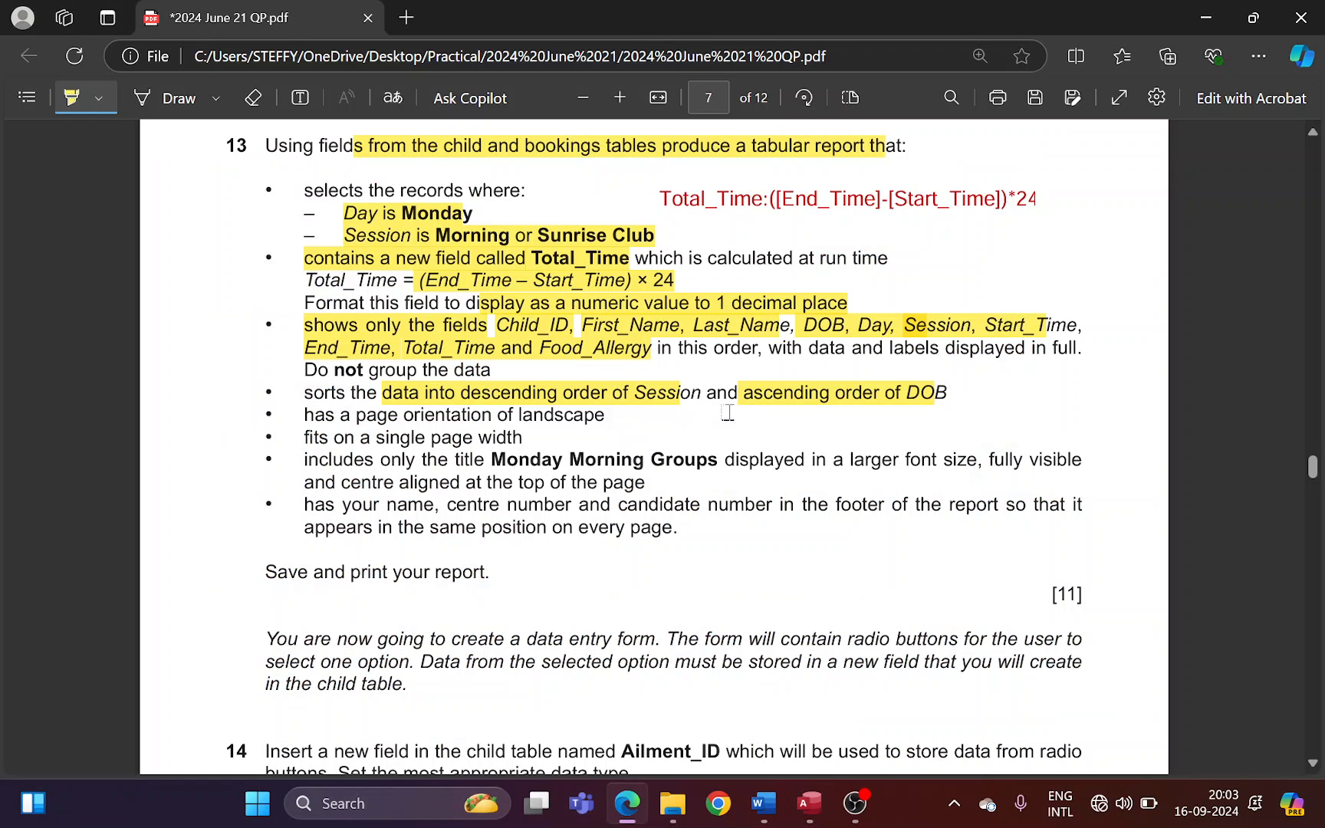
key("alt+Tab")
left_click(784, 484)
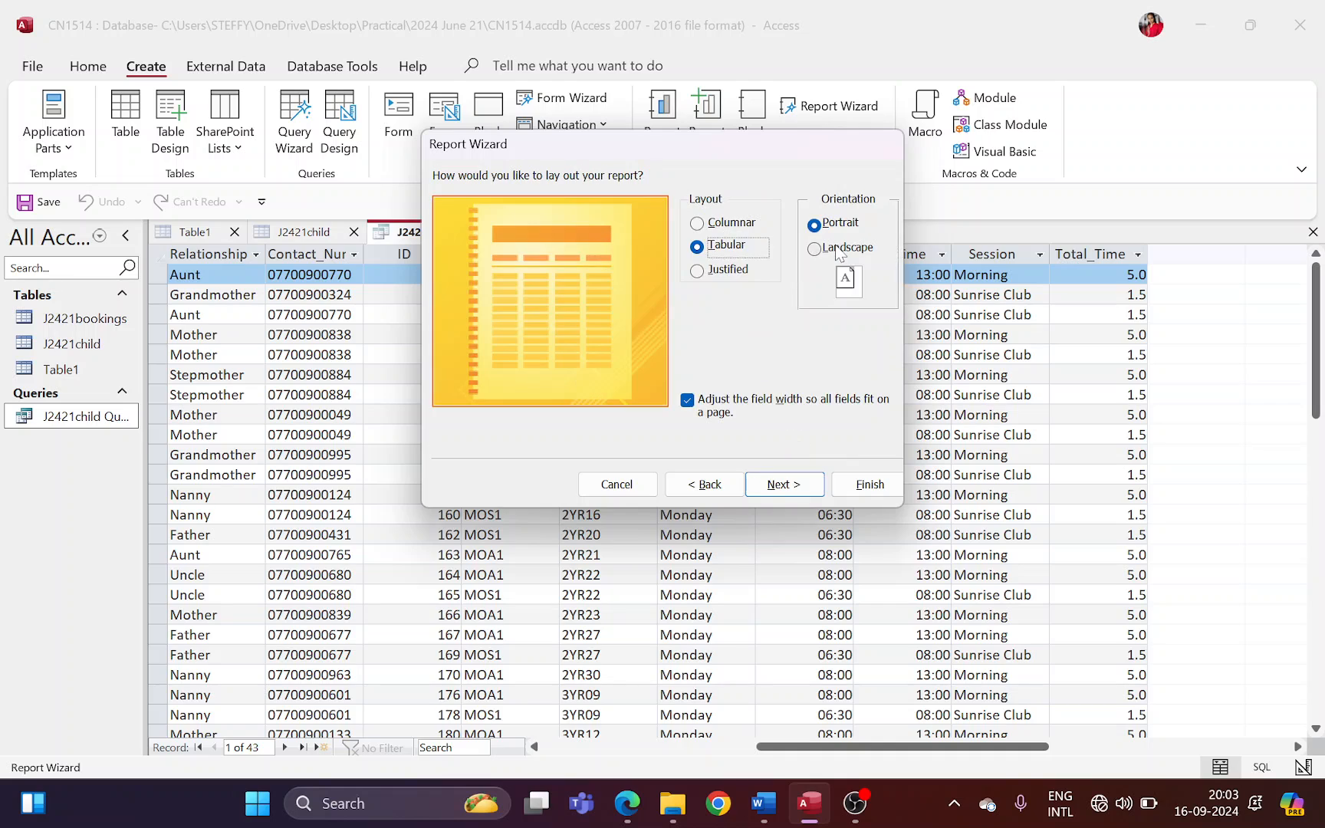
- Set the tabular report's page orientation to Landscape, checking the question paper, and continue to the report title options
left_click(838, 251)
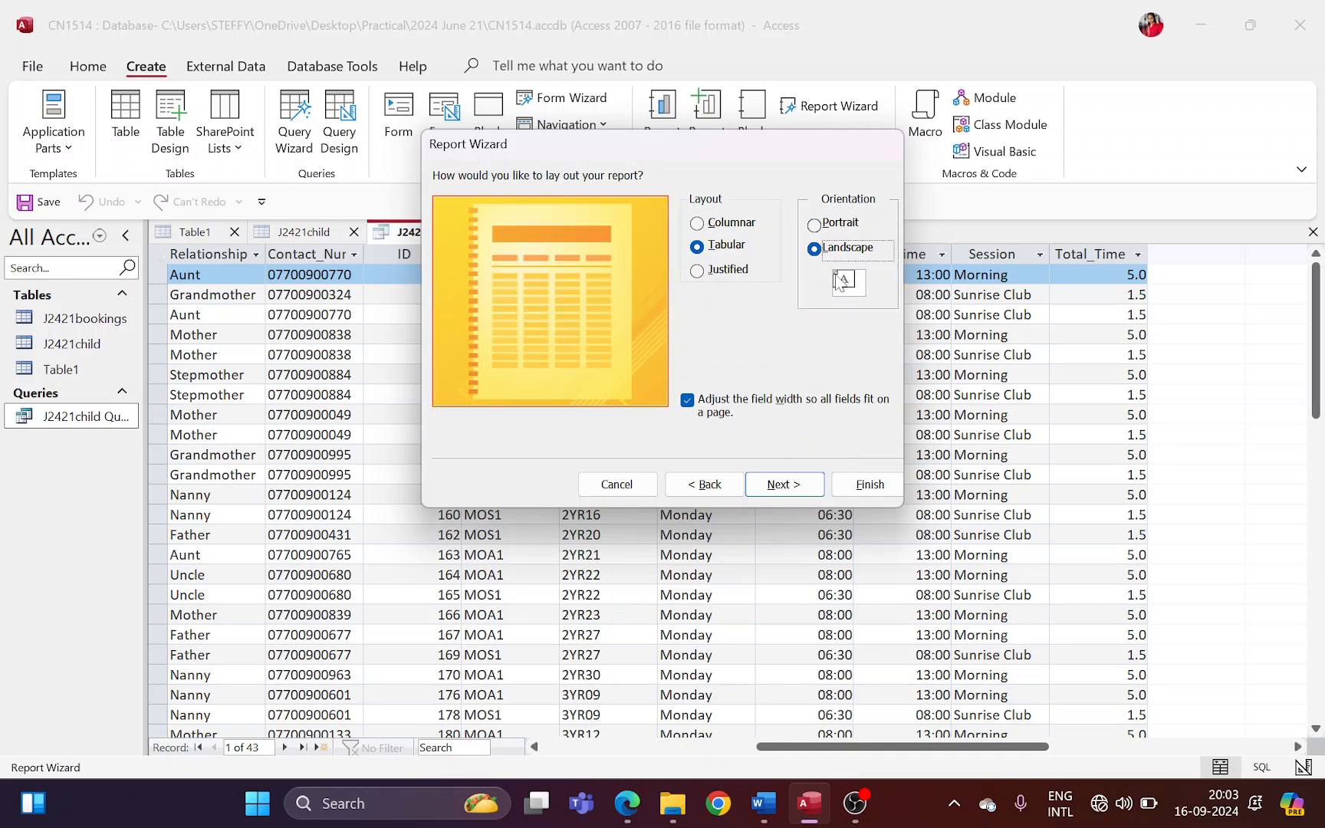
key("alt+Tab")
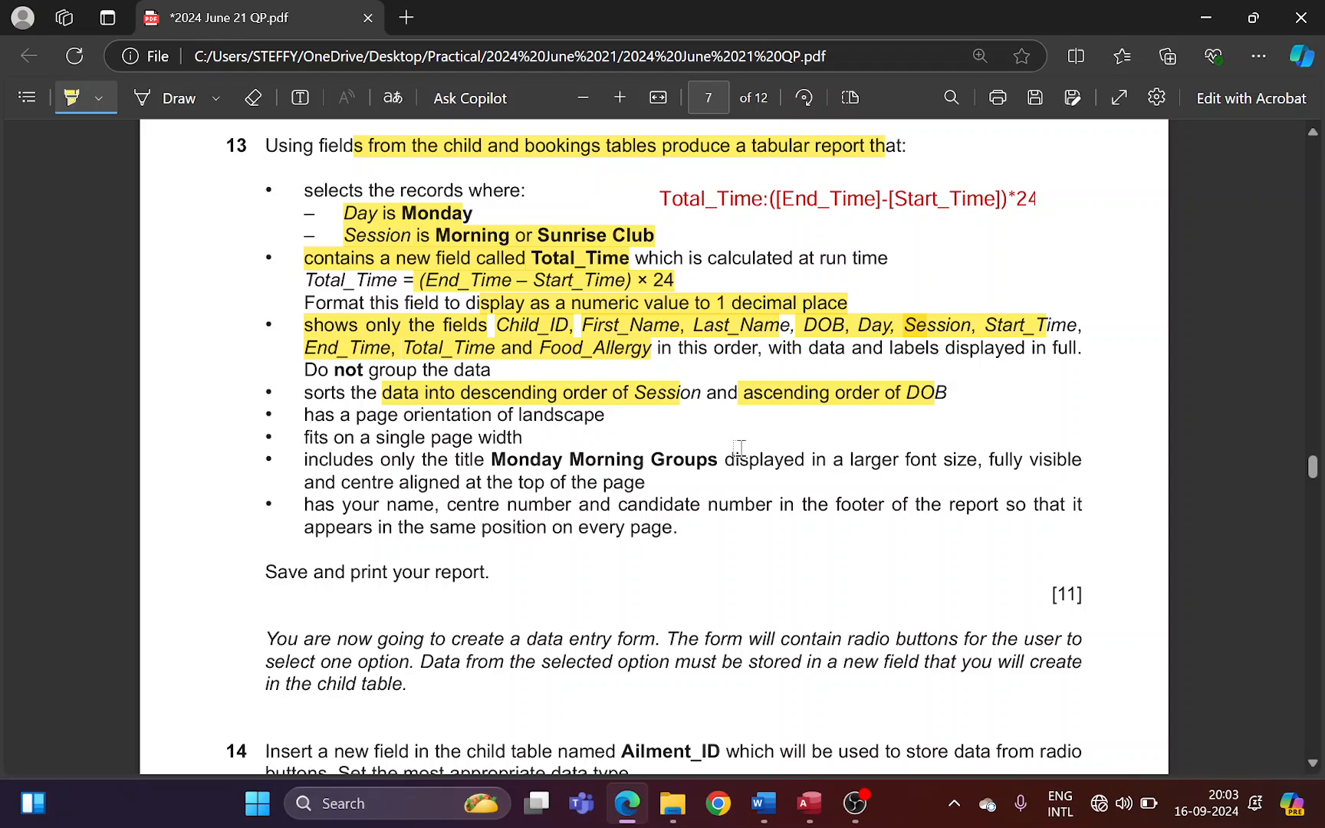
key("alt+Tab")
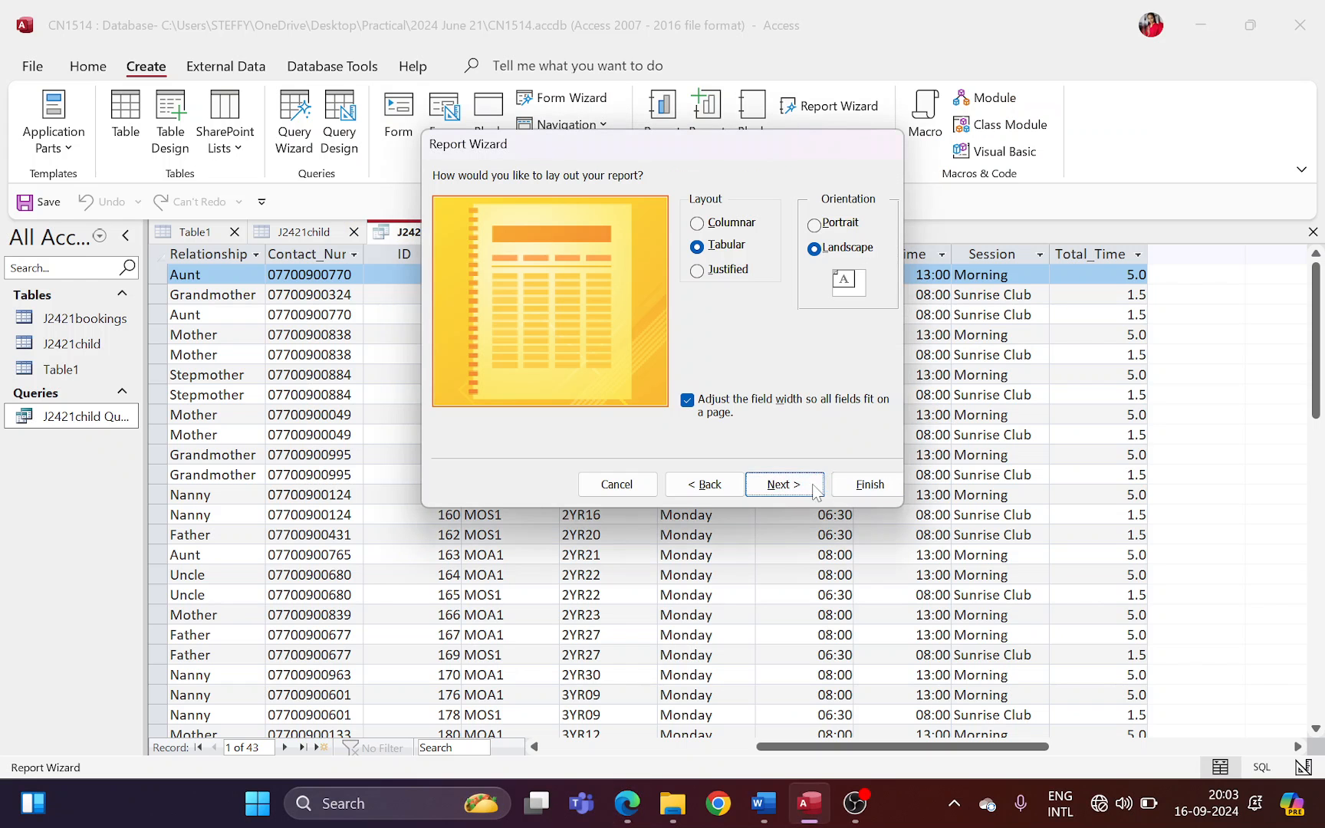
left_click(802, 484)
- Highlight "Monday Morning Groups" in the question paper and enter it as the report title in the wizard
left_click(676, 201)
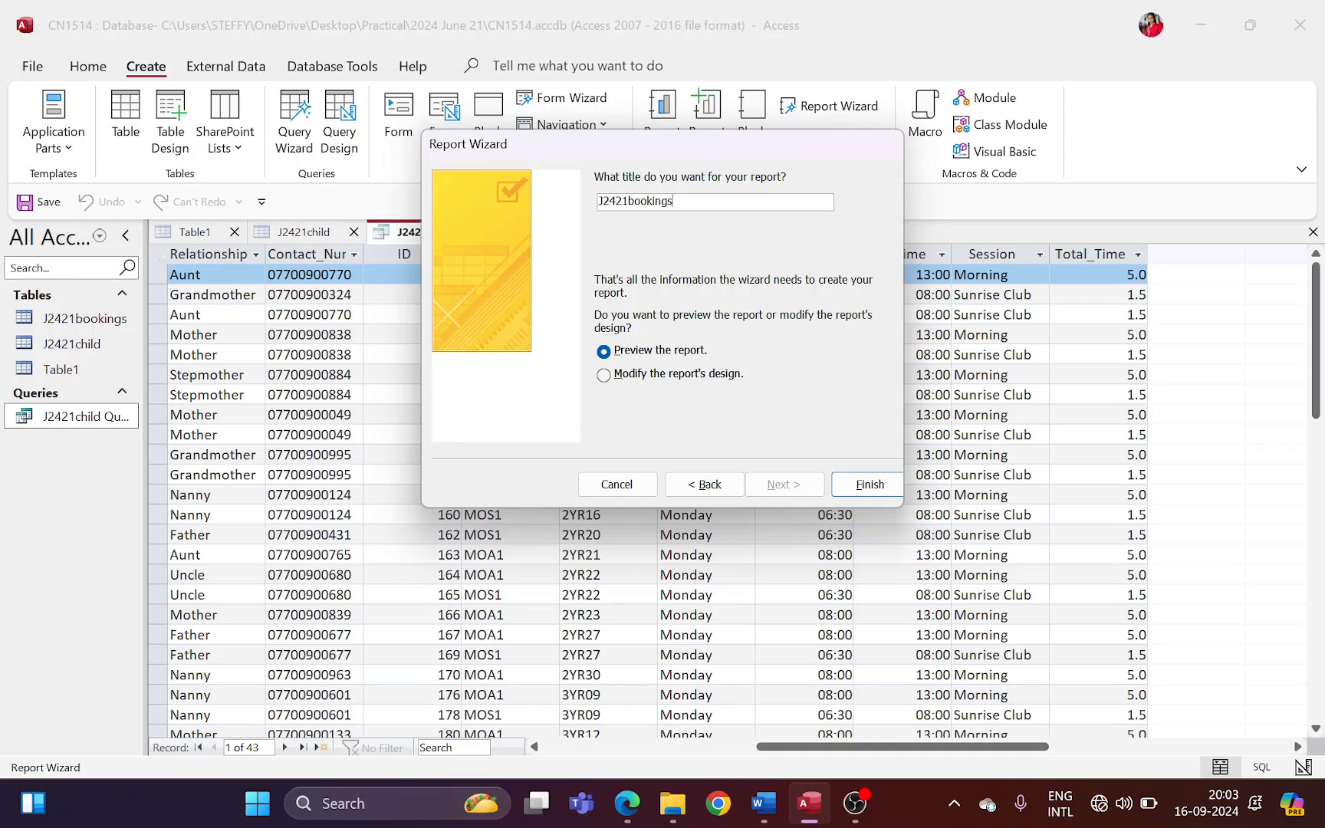
left_click_drag(676, 202, 597, 201)
key("alt+Tab")
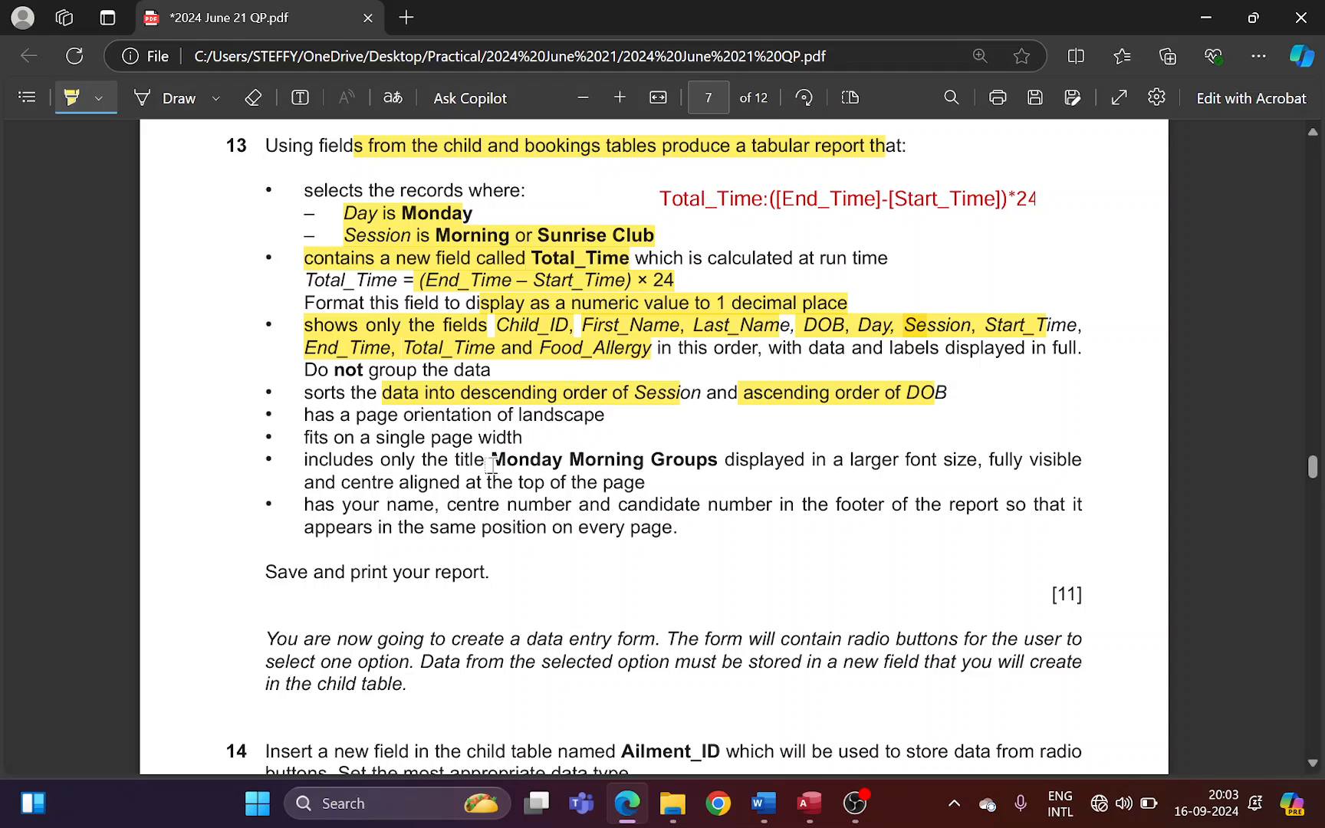
left_click_drag(489, 462, 721, 461)
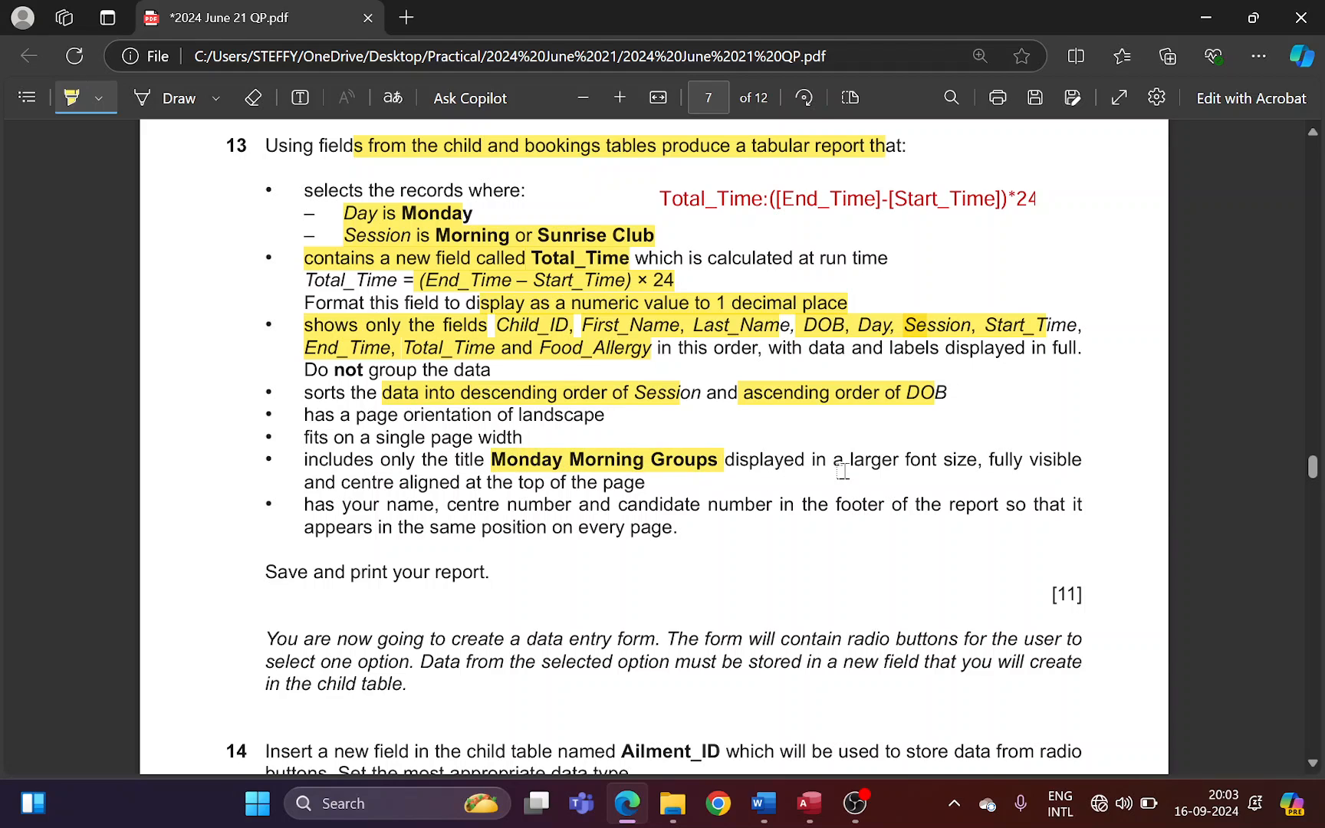
key("alt+Tab")
type("M")
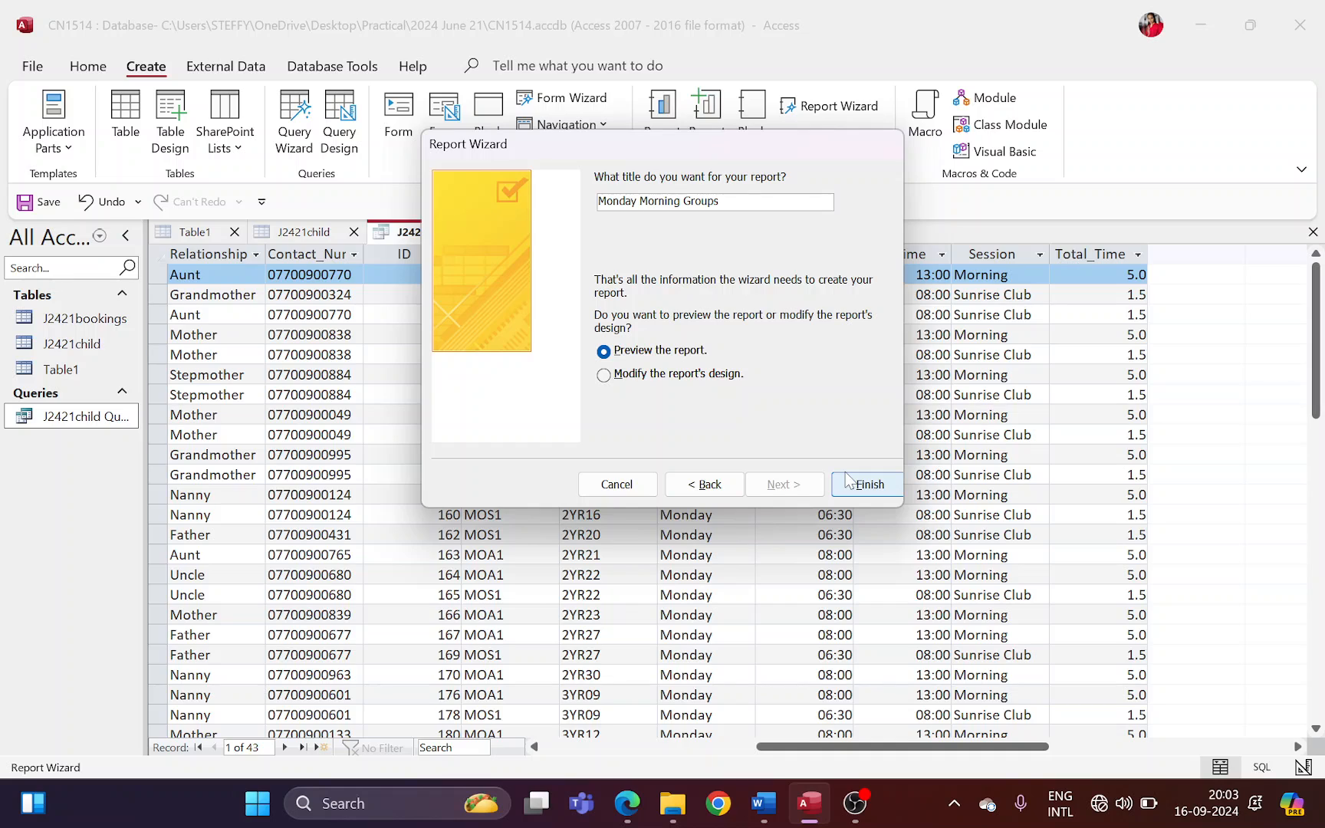
- Choose to modify the report's design, and highlight the footer details and "single page width" requirements in question 13 of the paper
left_click(675, 381)
key("alt+Tab")
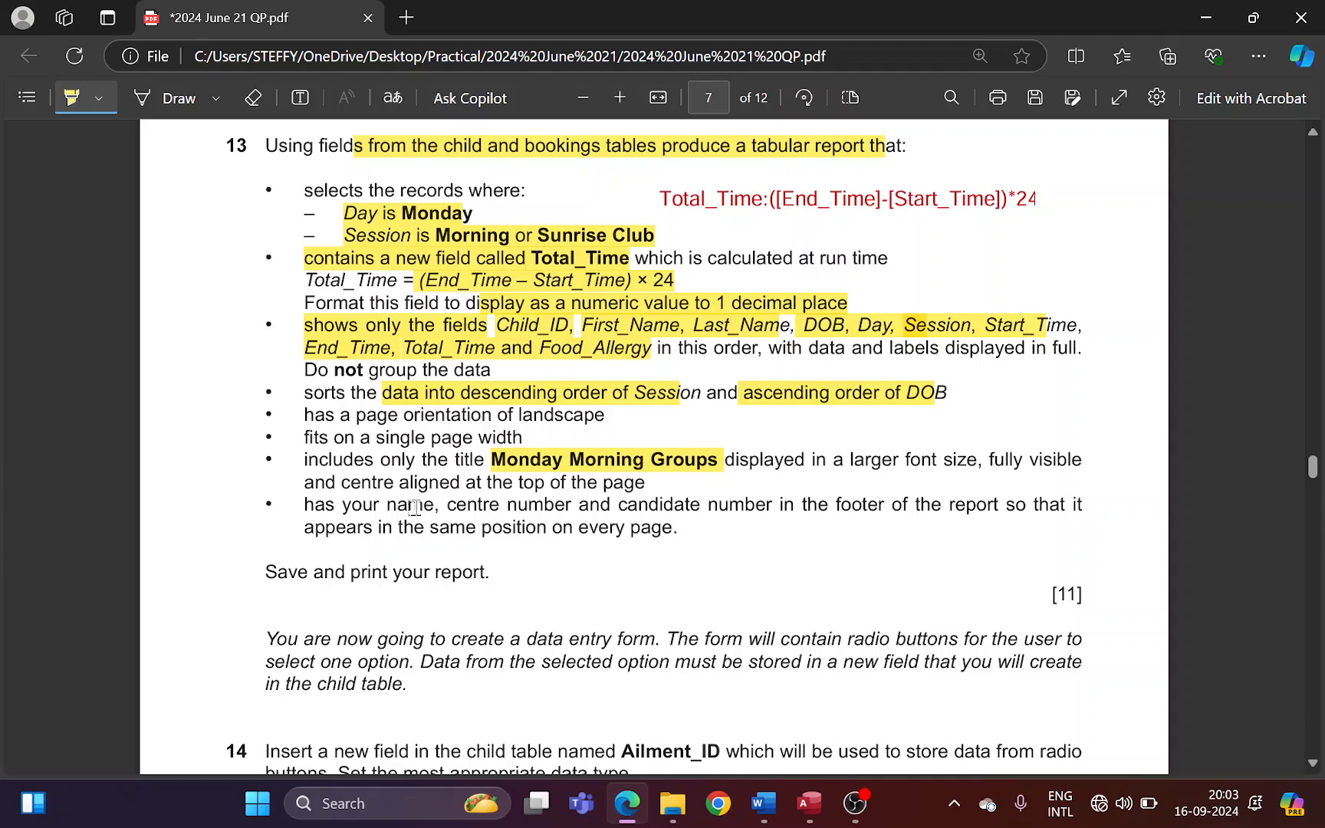
mouse_move(414, 506)
left_mouse_down()
mouse_move(786, 508)
mouse_move(772, 506)
left_mouse_up()
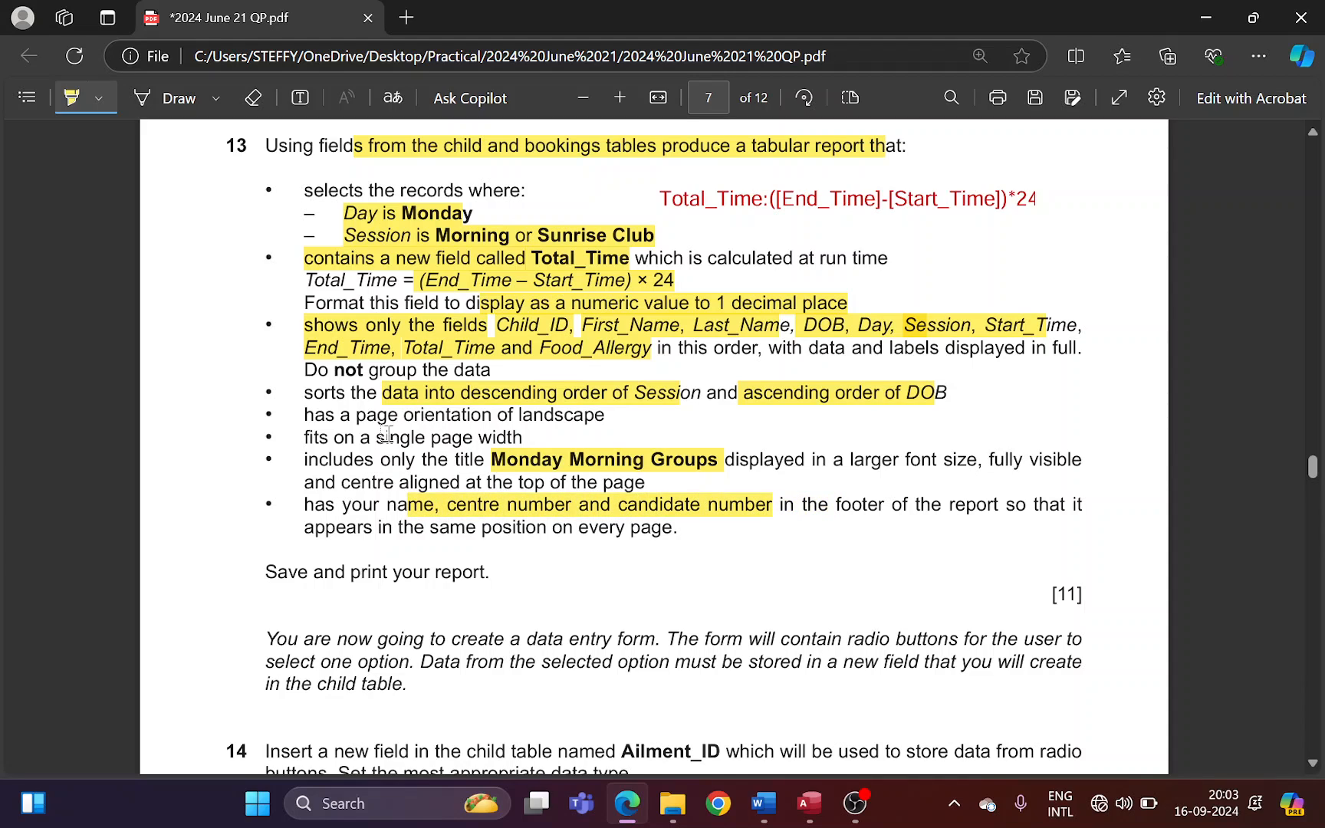
left_click_drag(376, 439, 519, 442)
key("alt+Tab")
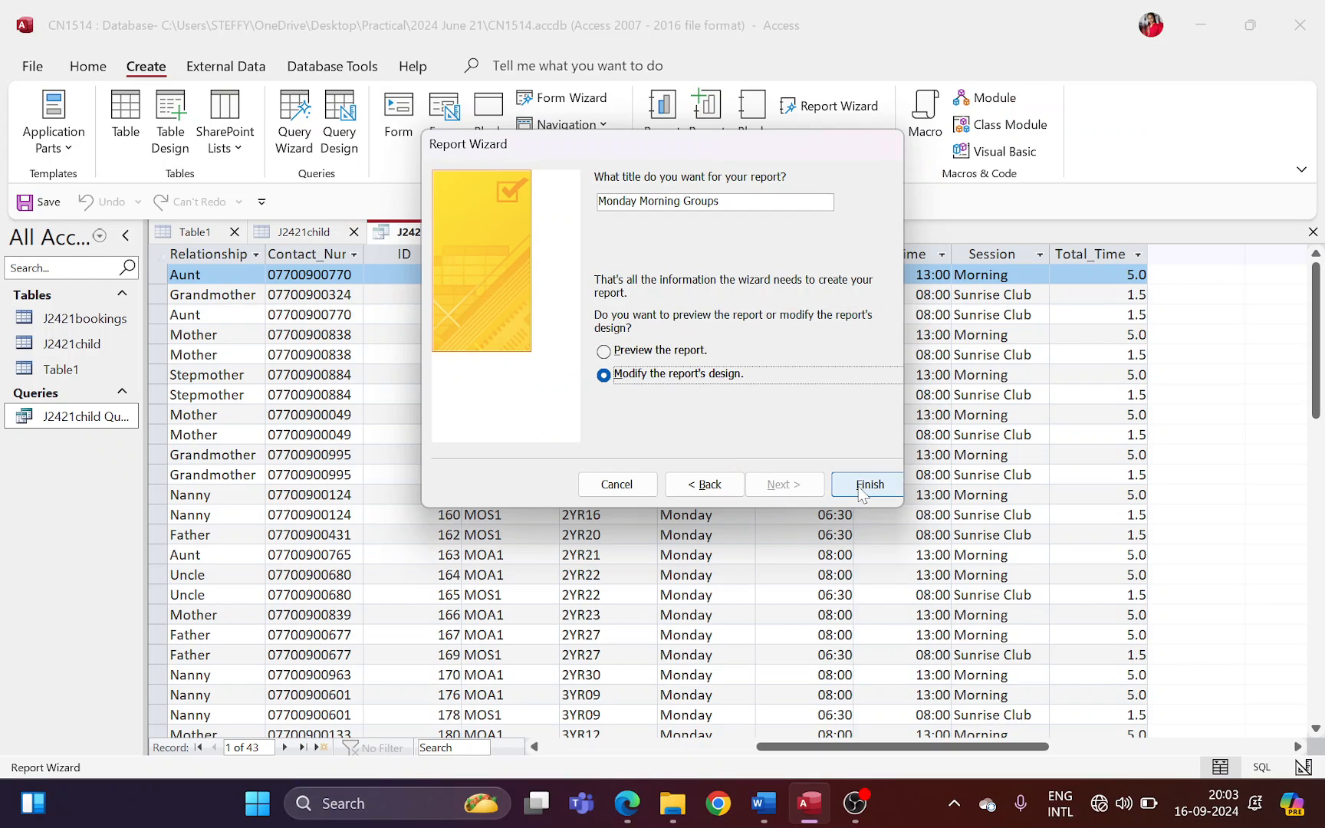
- Review the wizard's option to fit all fields on a page, and finish the wizard to open the report's design
left_click(704, 485)
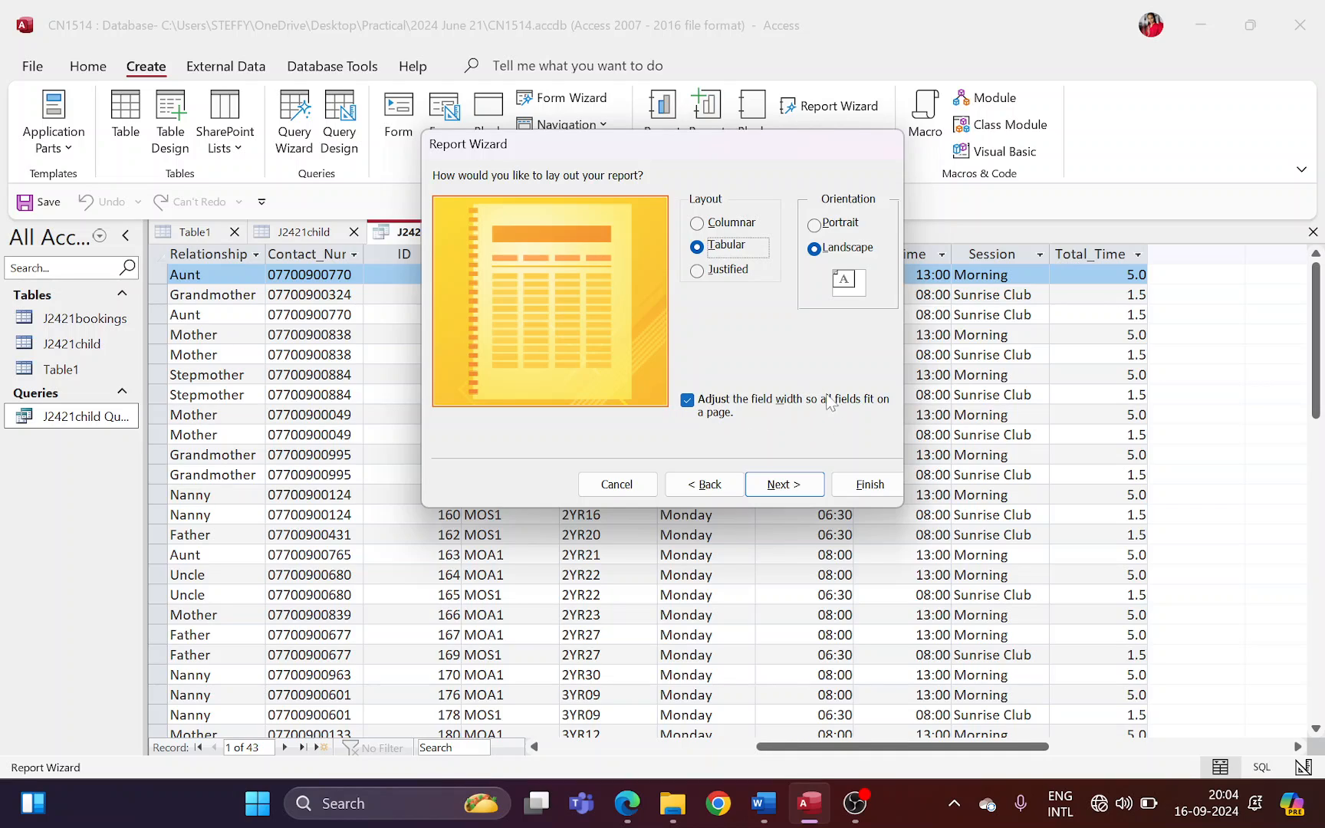
left_click(807, 487)
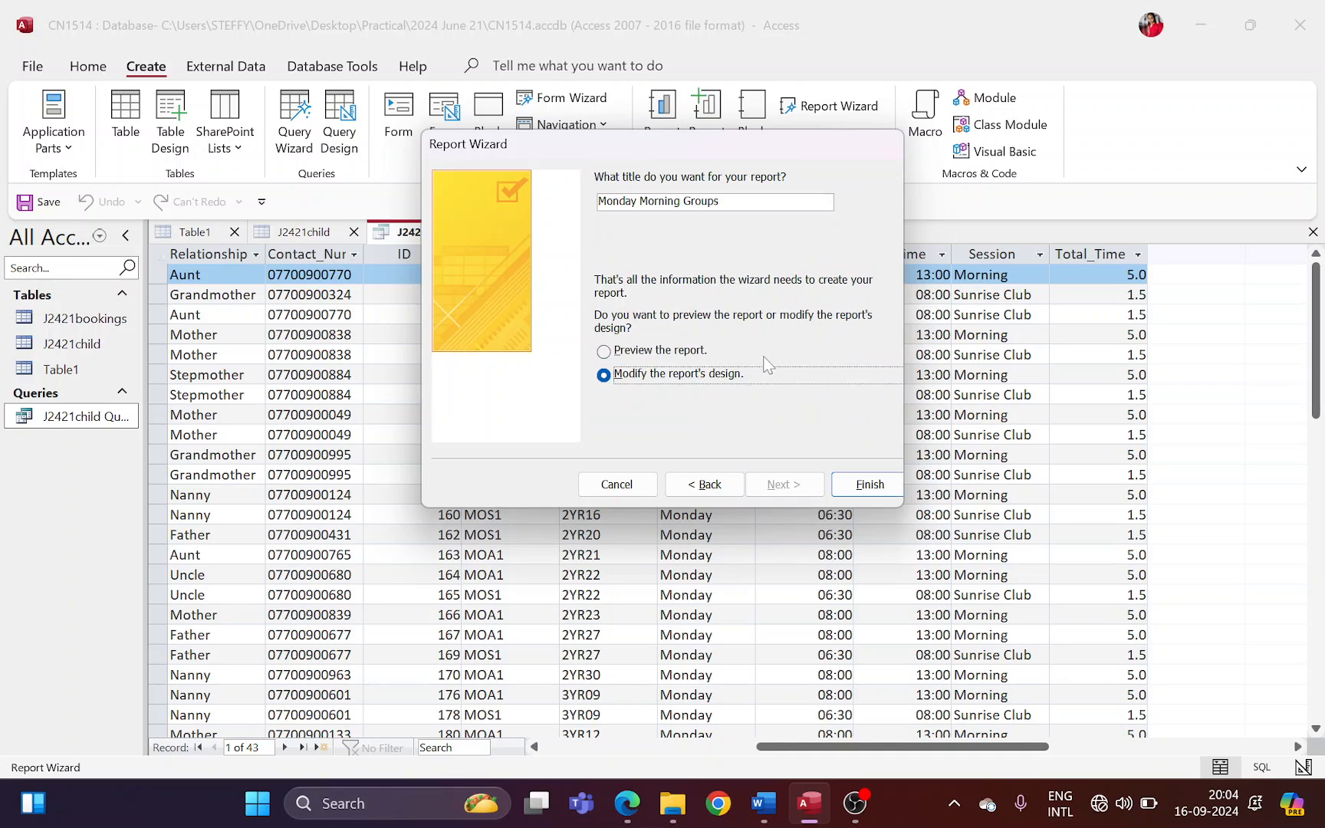
left_click(868, 483)
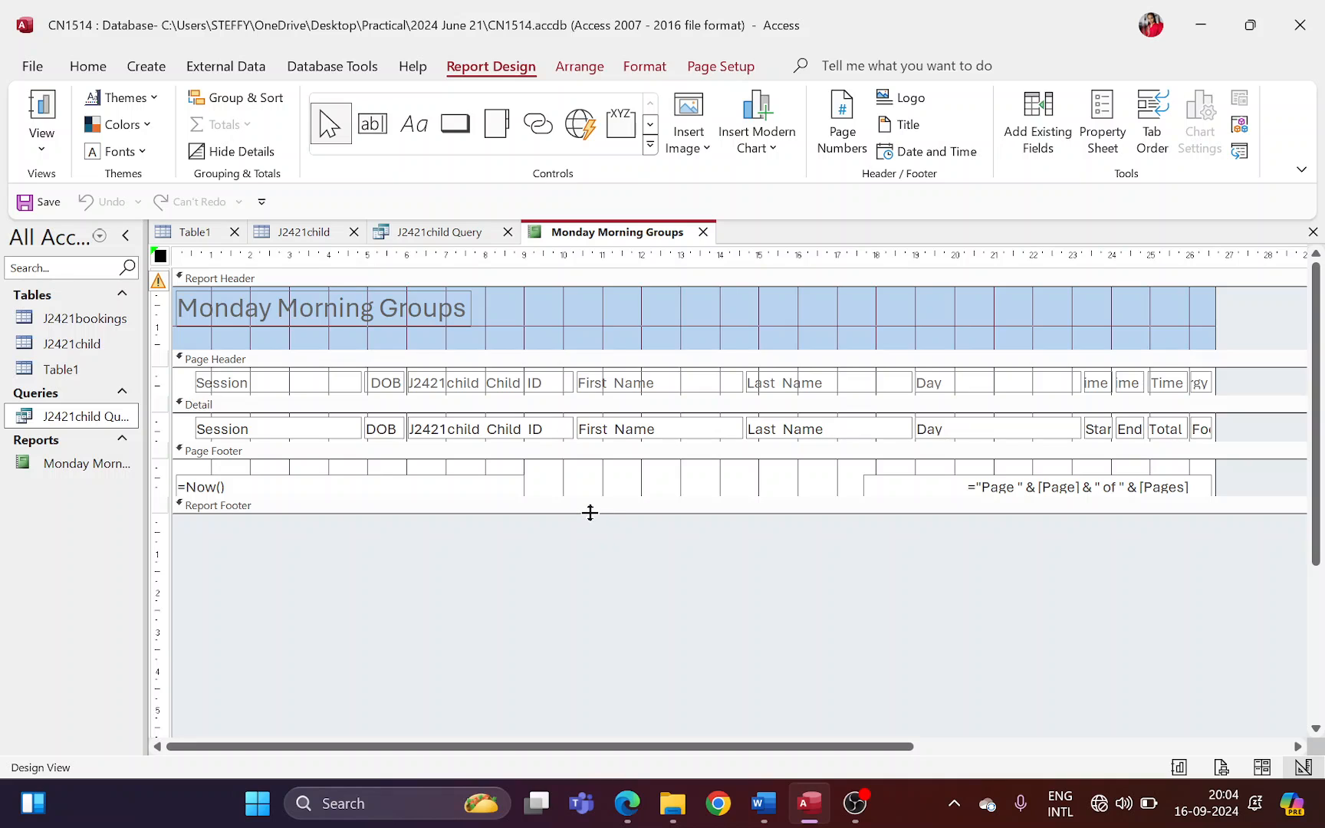
- Extend the question paper's highlight on the name, centre and candidate number requirement through "in the footer of the report"
key("alt+Tab")
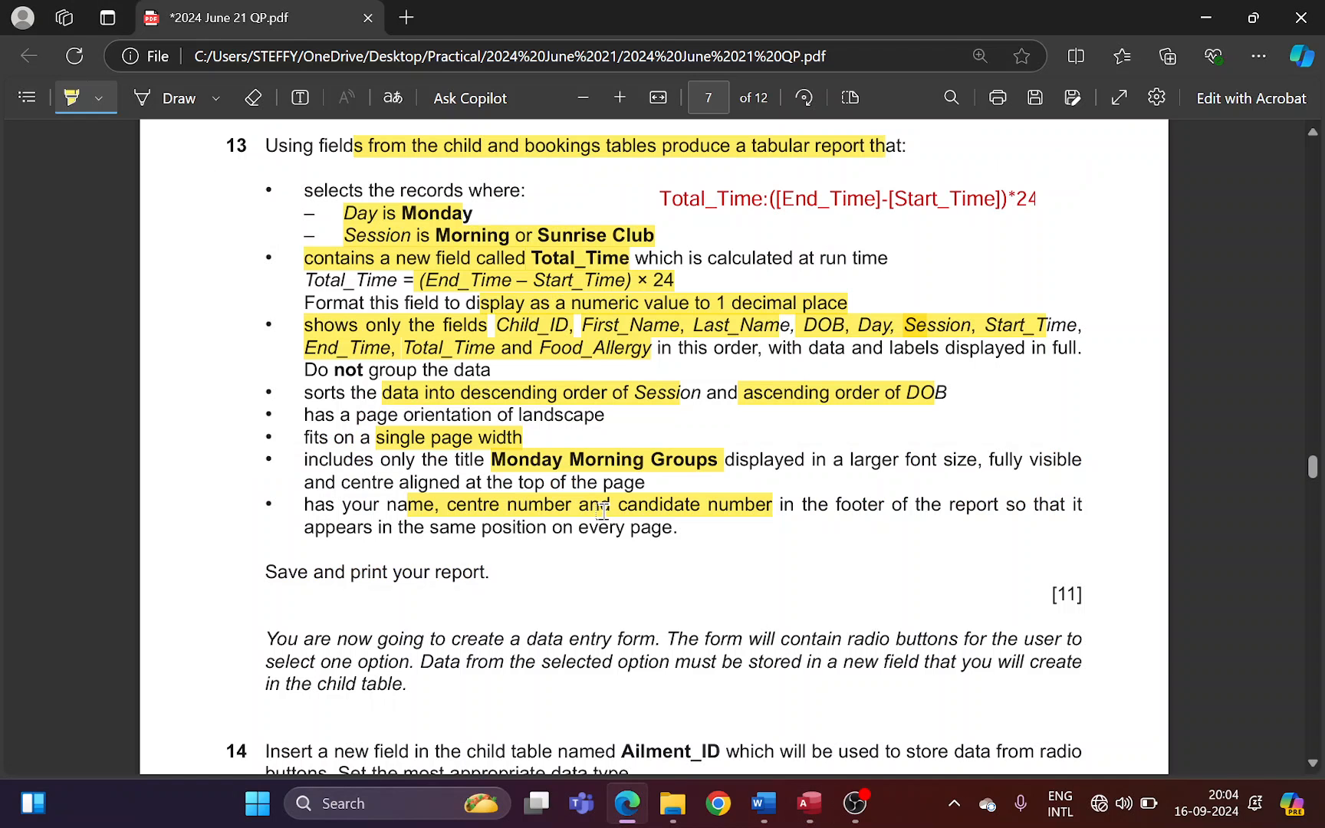
scroll(602, 510, "down", 3)
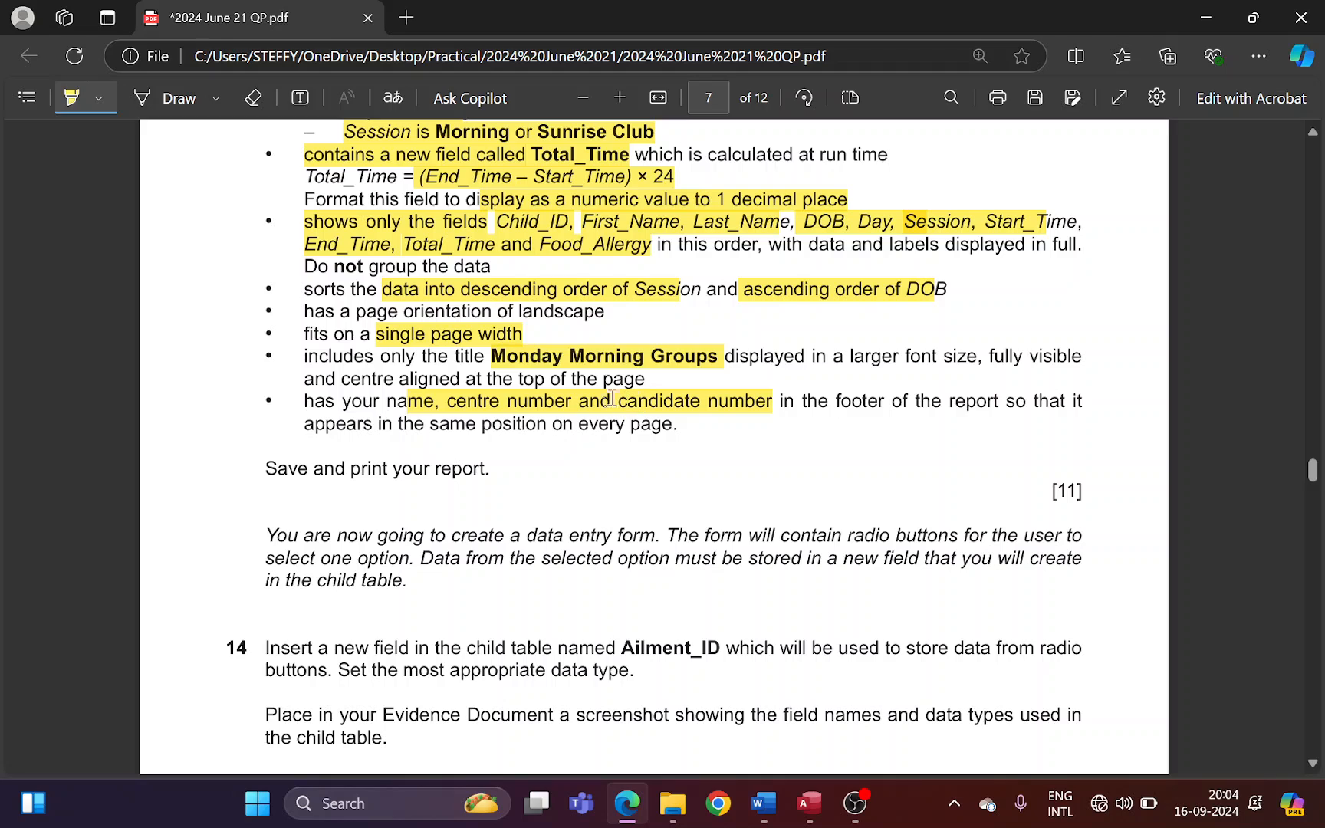
left_click_drag(411, 404, 999, 402)
key("alt+Tab")
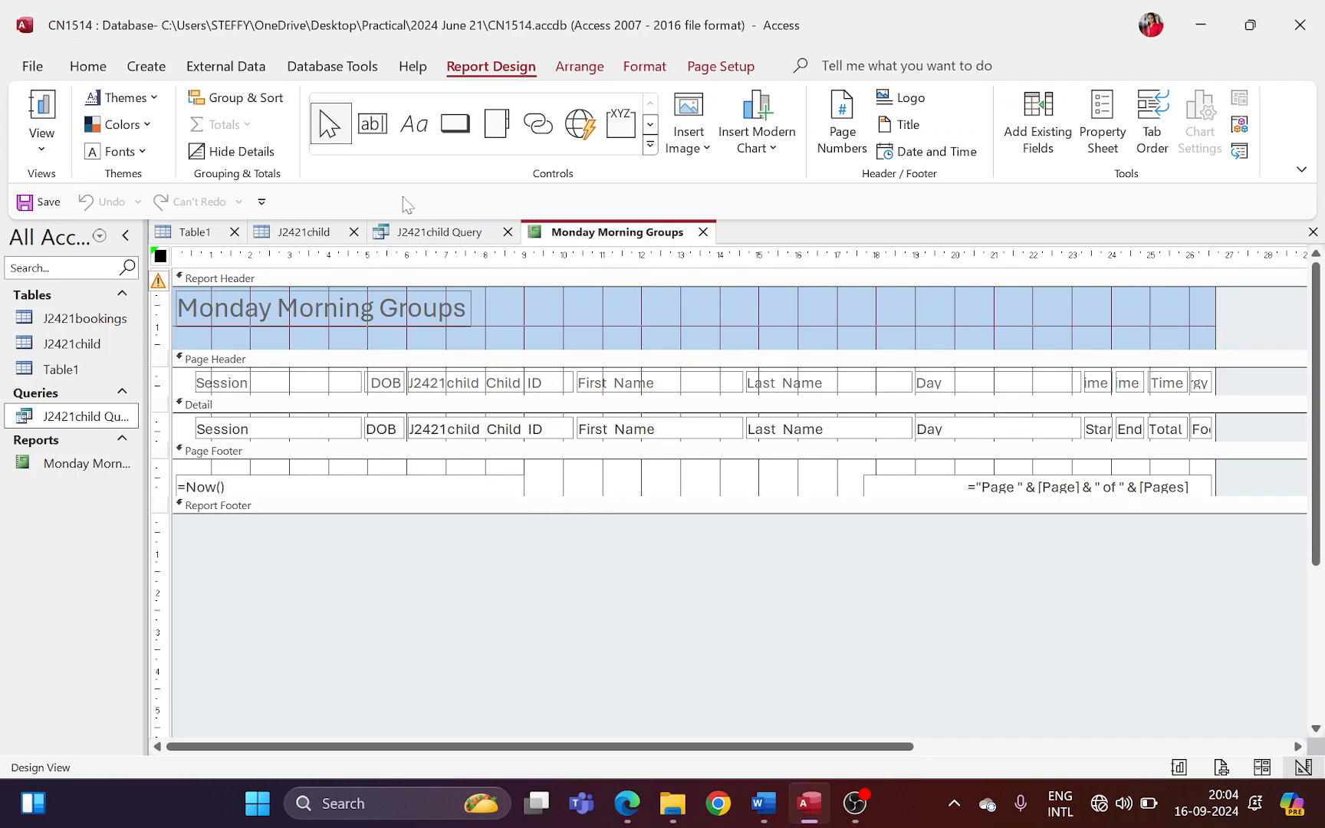
- Add a label reading "Name CN 1514" in the Page Footer between the date and page number controls
left_click(412, 138)
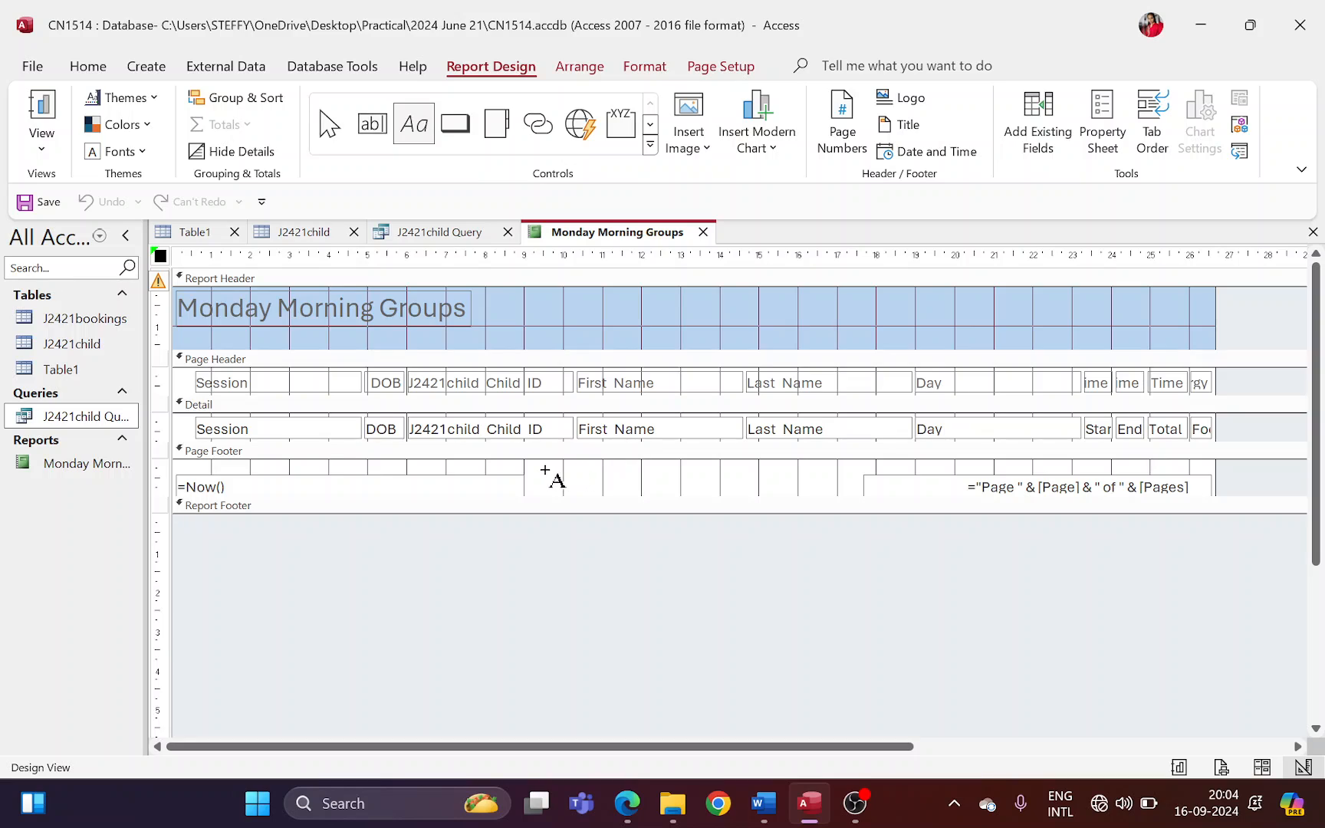
left_click_drag(531, 466, 815, 498)
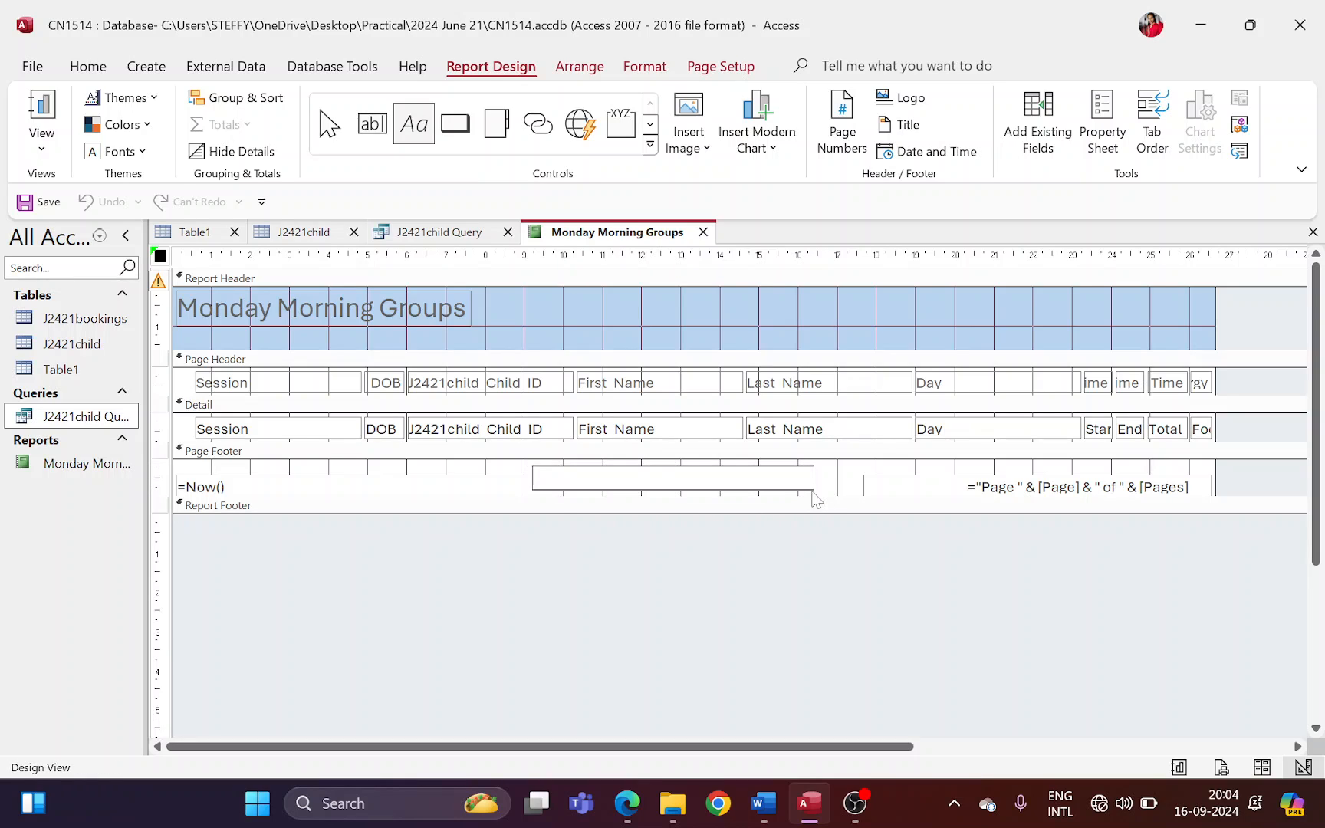
type("Name BN60")
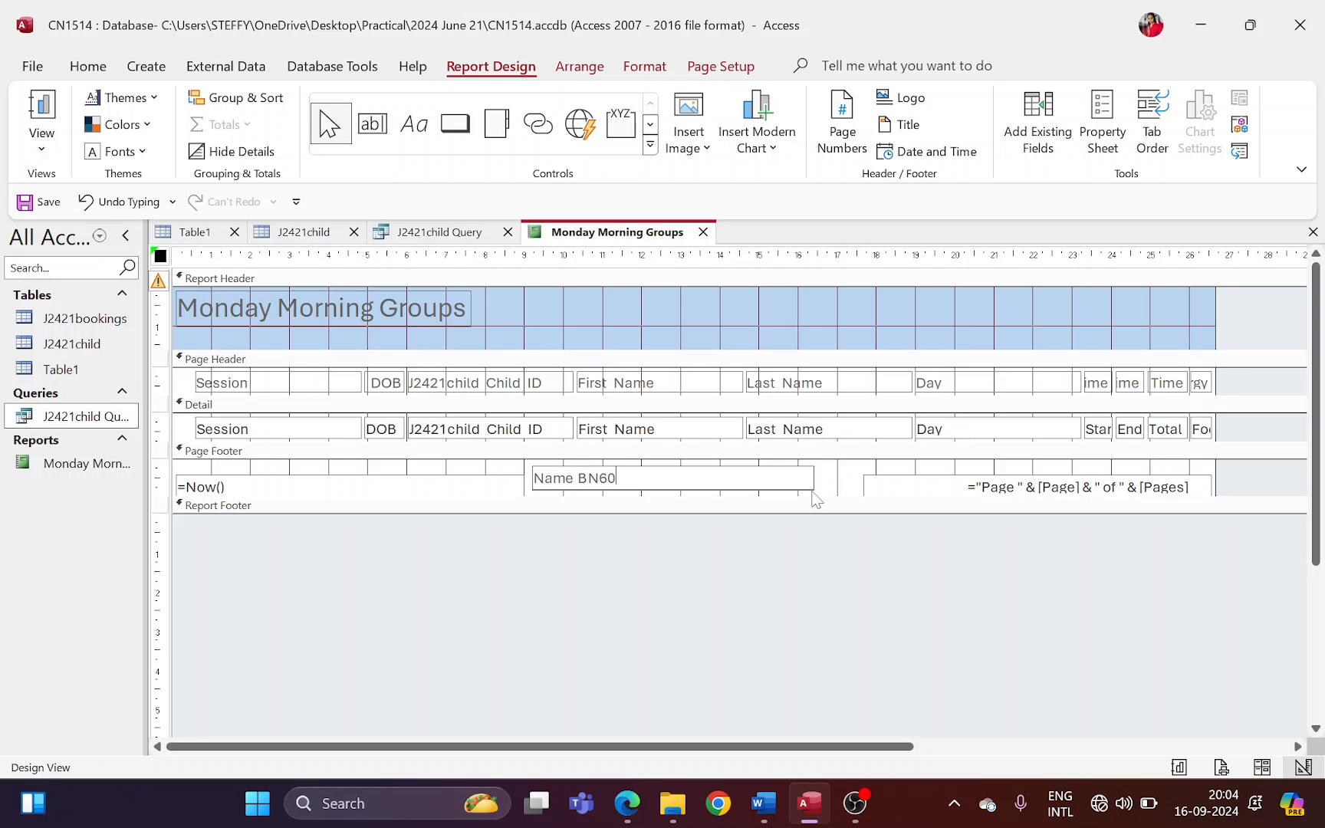
key("BackSpace")
key("BackSpace")
key("BackSpace")
key("BackSpace")
type("CN 1514")
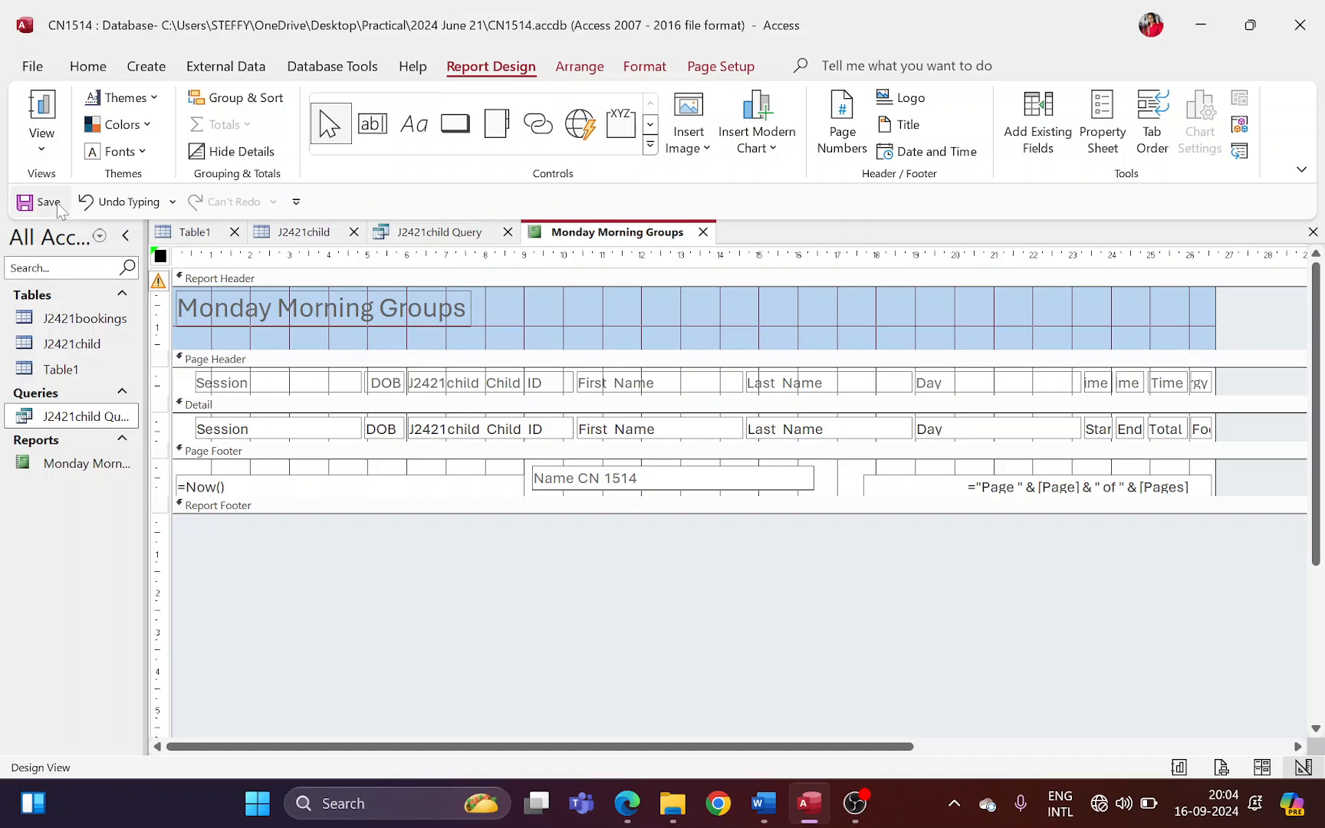
key("Return")
- View the report's records in Report View, and switch the report to Layout View for editing
left_click(42, 154)
left_click(58, 186)
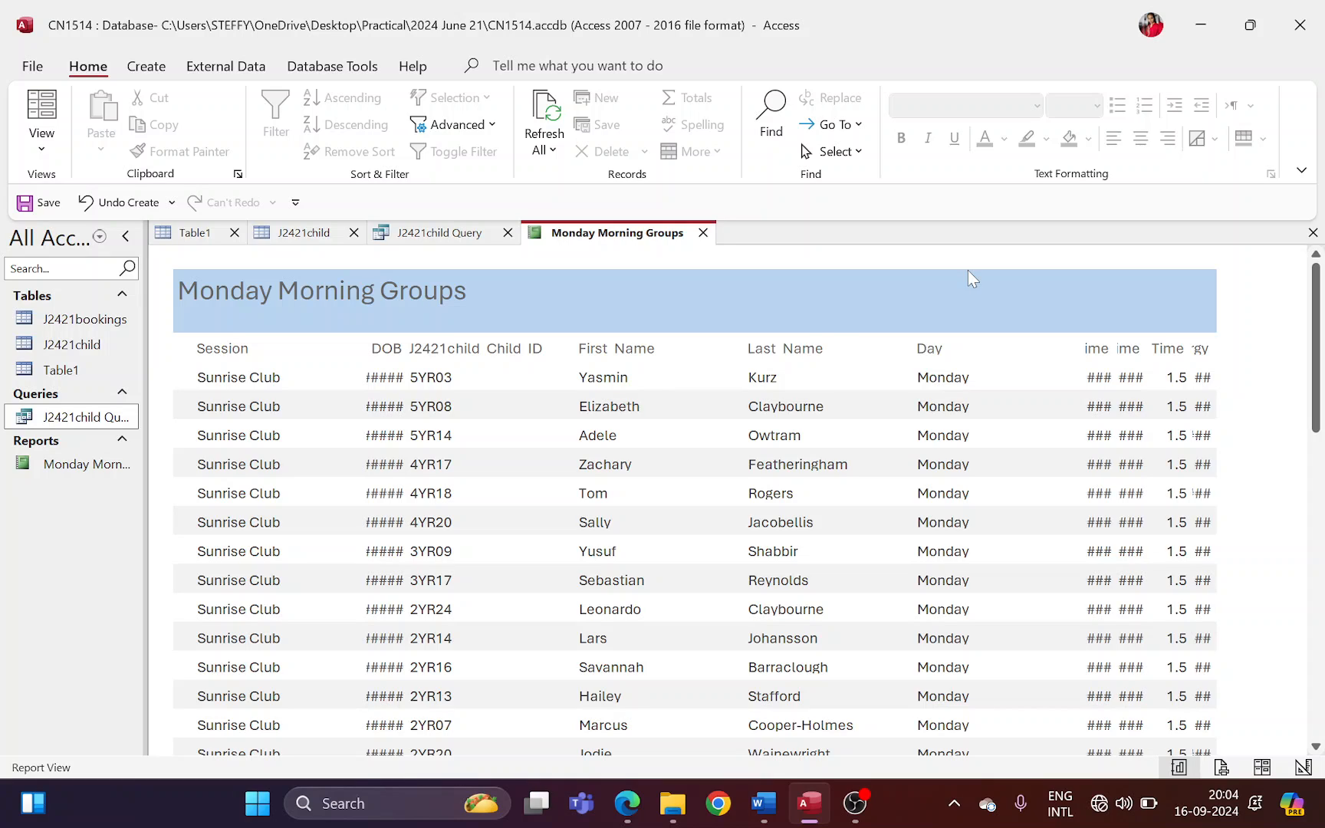
left_click(43, 145)
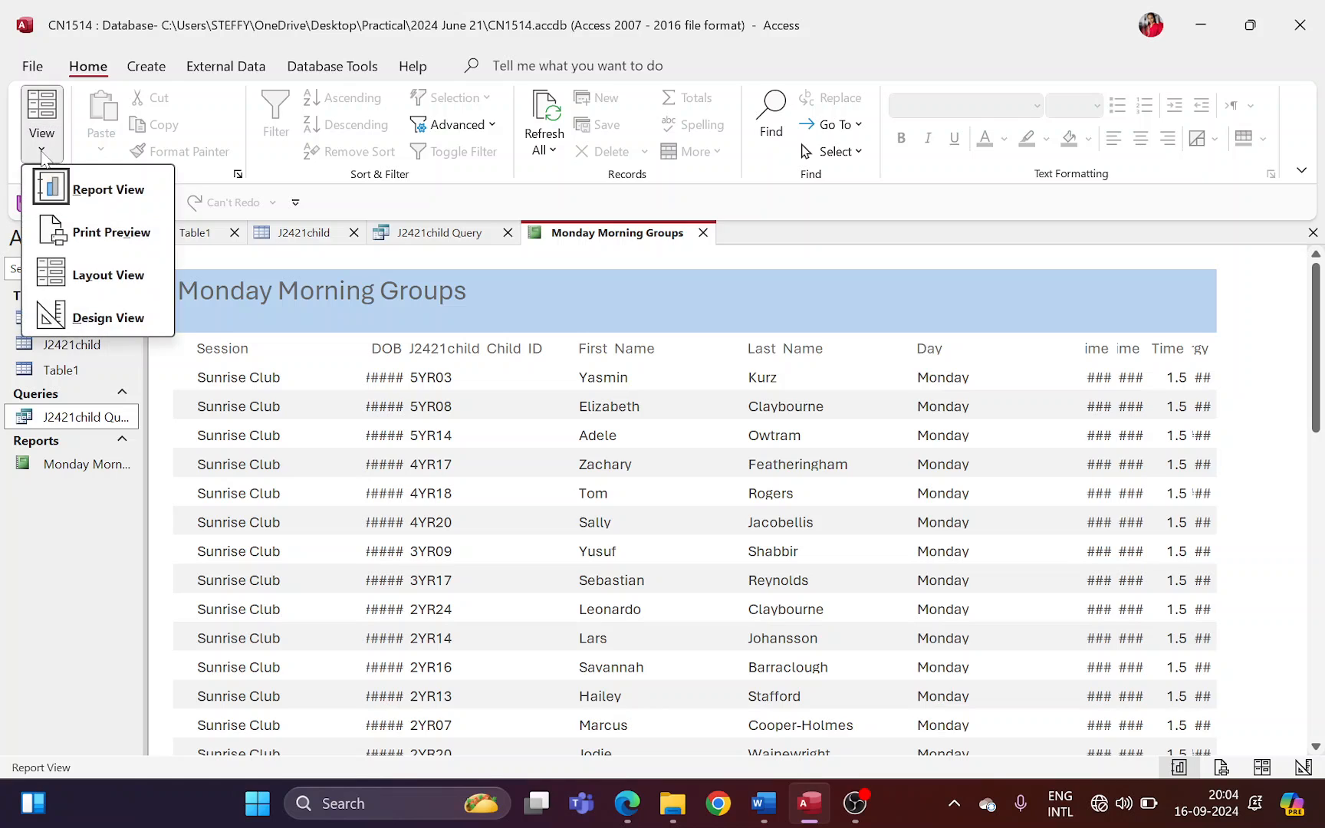
left_click(121, 277)
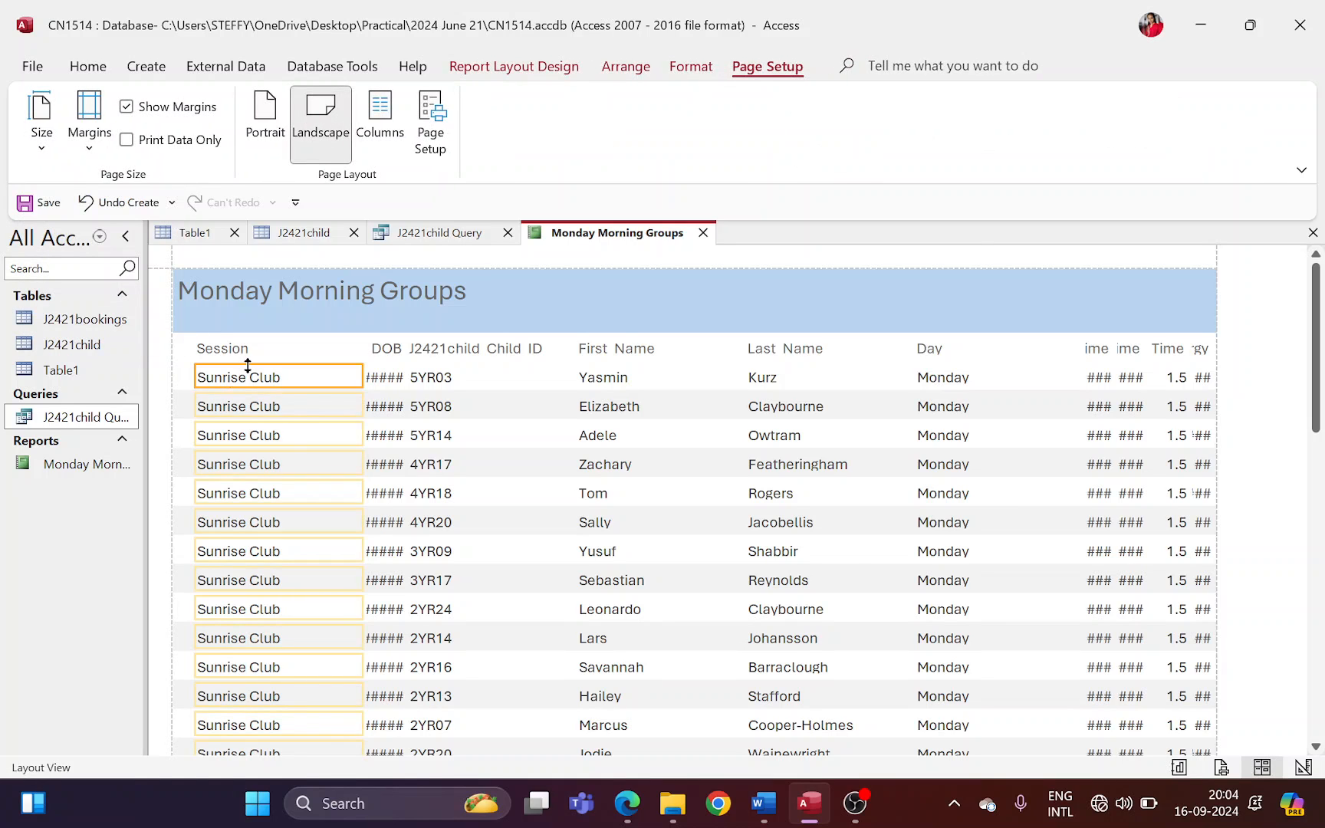
- Check the required field order in question 13 and highlight Child_ID as the first field in the paper
key("alt+Tab")
scroll(286, 406, "up", 2)
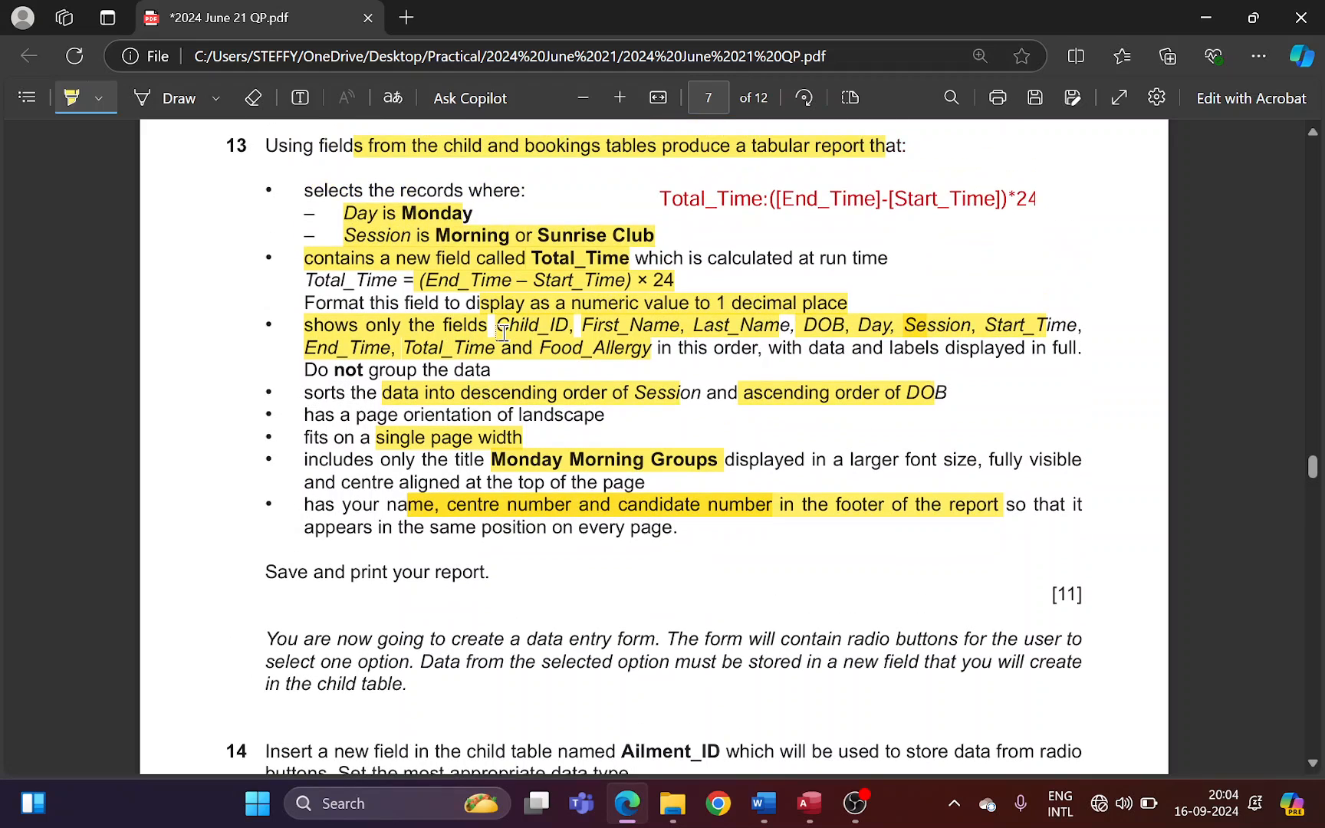
left_click_drag(502, 332, 577, 332)
key("alt+Tab")
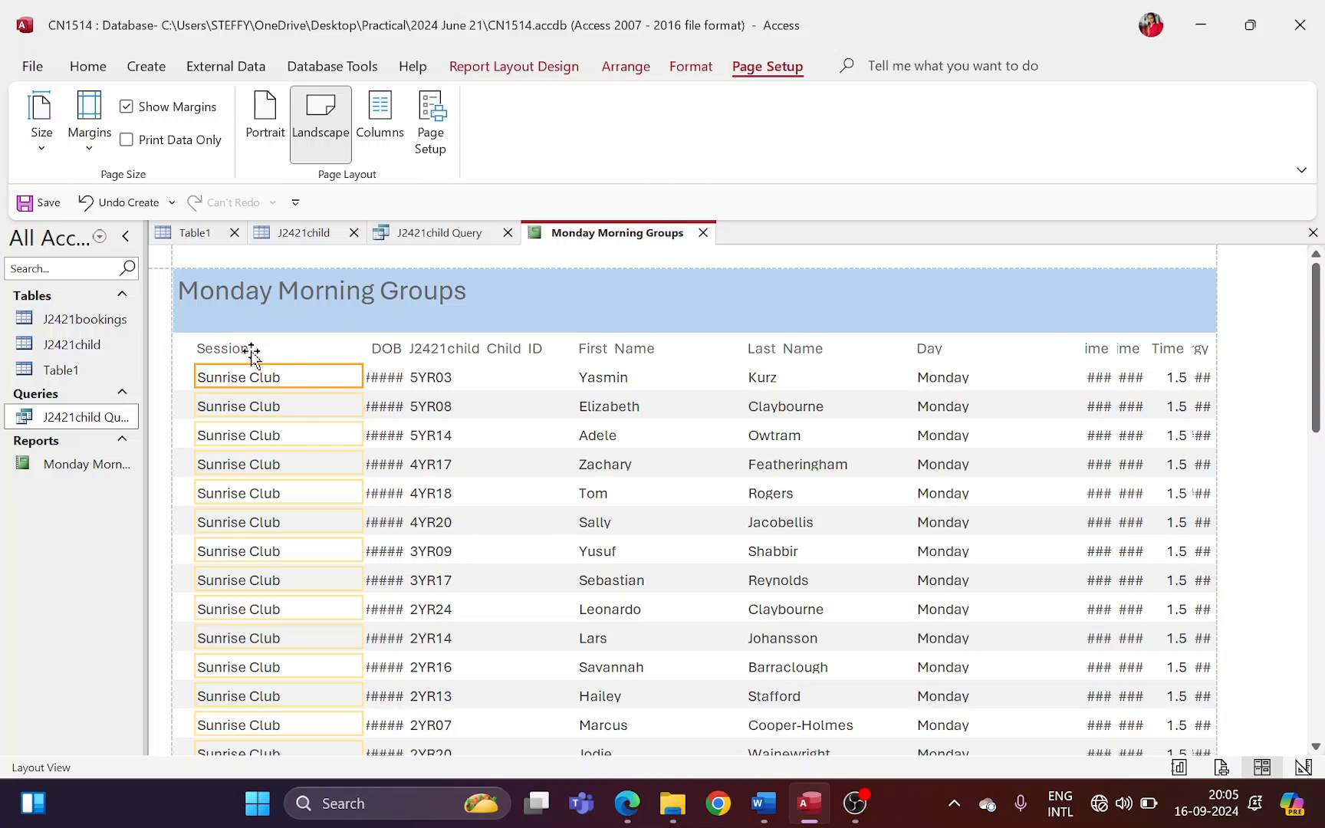
key("alt+Tab")
key("alt+Tab")
- Narrow the Session heading and data column together and move them between Day and the start time column
left_click(270, 352)
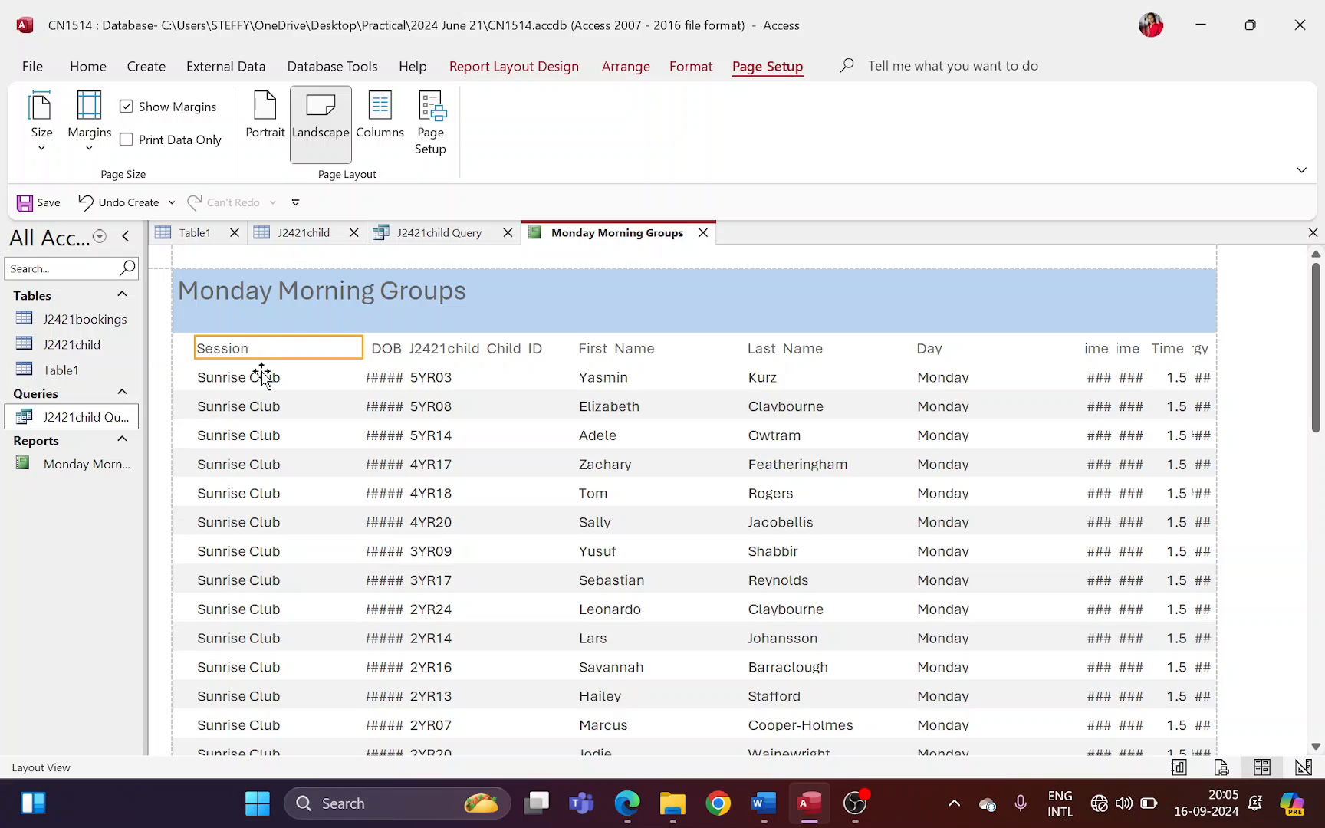
left_click(261, 375, "shift")
left_click_drag(359, 344, 552, 375)
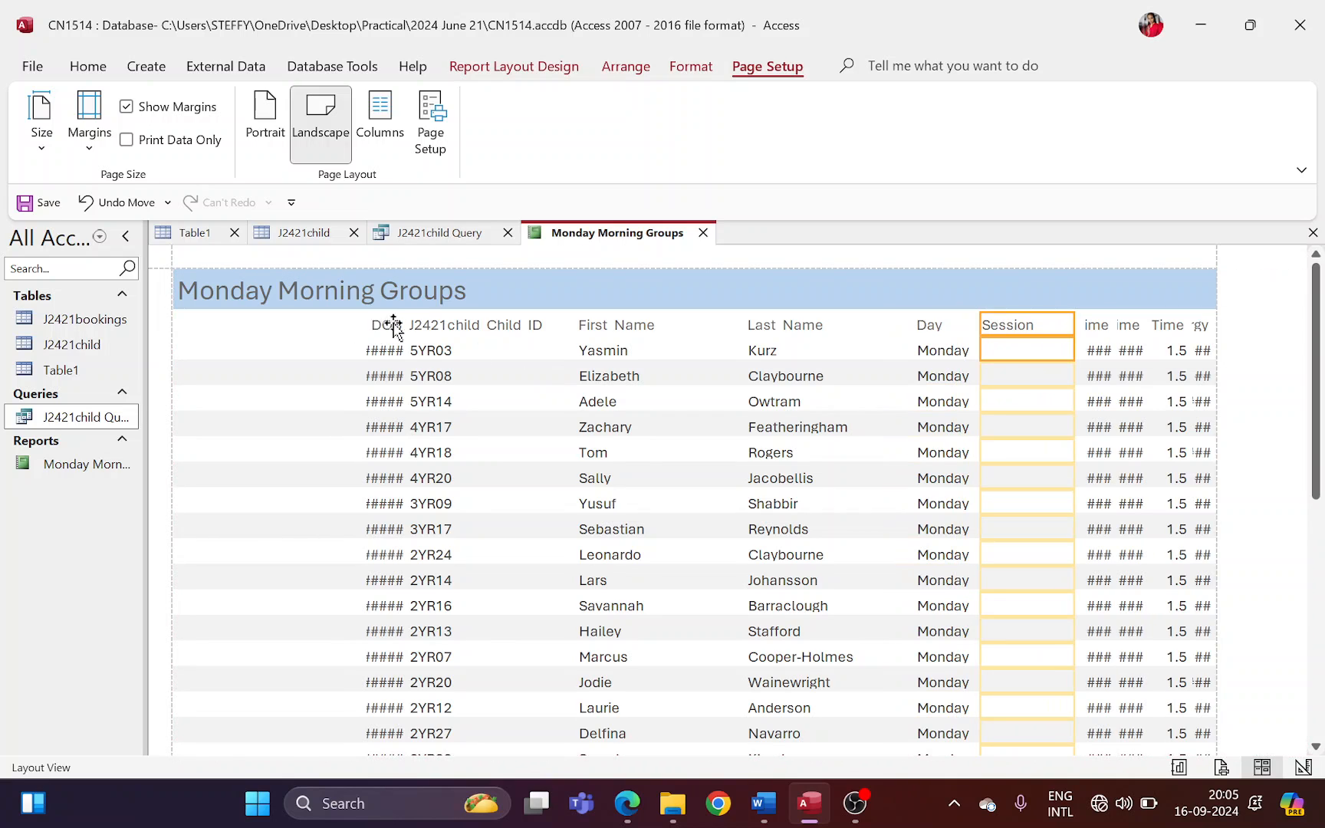
- Check the field order in the paper, and move the J2421child Child ID heading and data to the report's left margin, before DOB
key("alt+Tab")
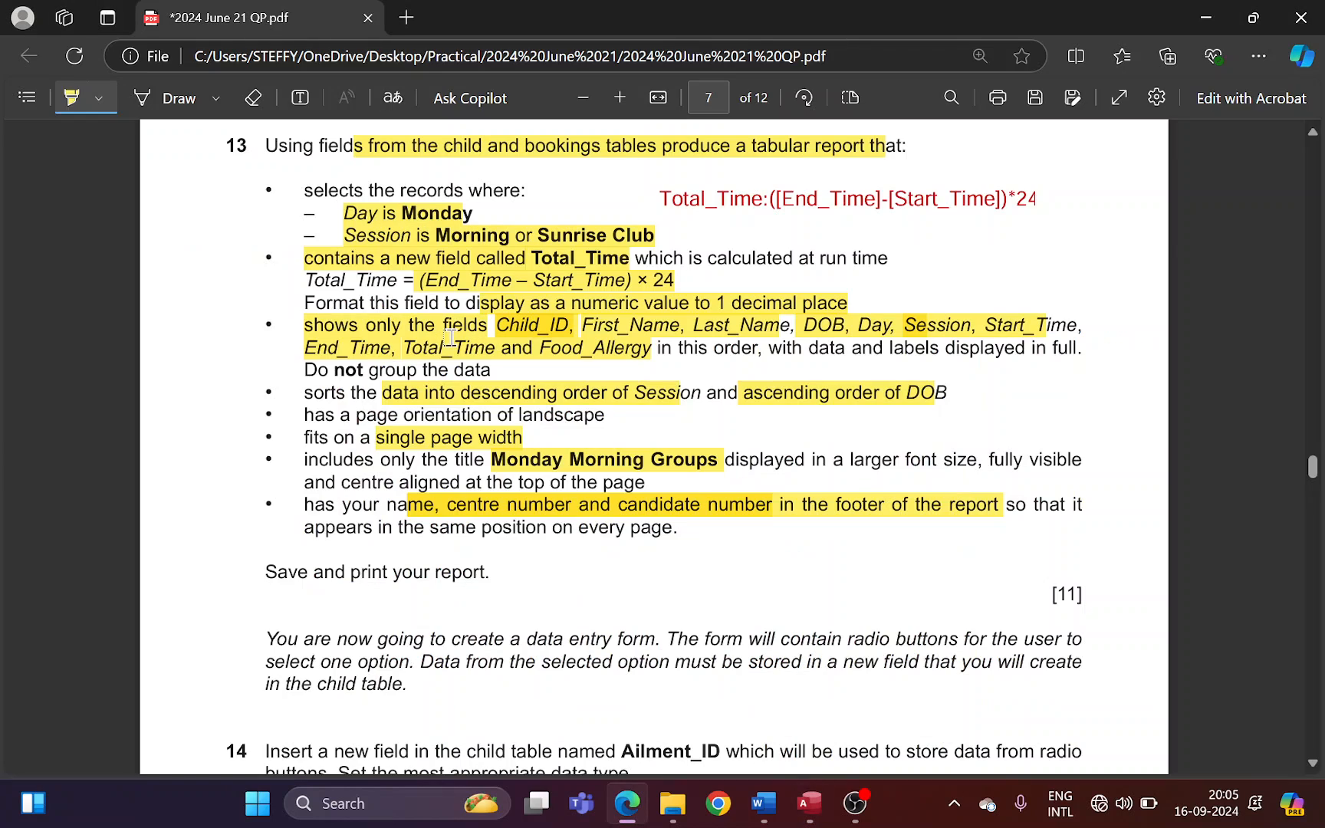
key("alt+Tab")
left_click(443, 322)
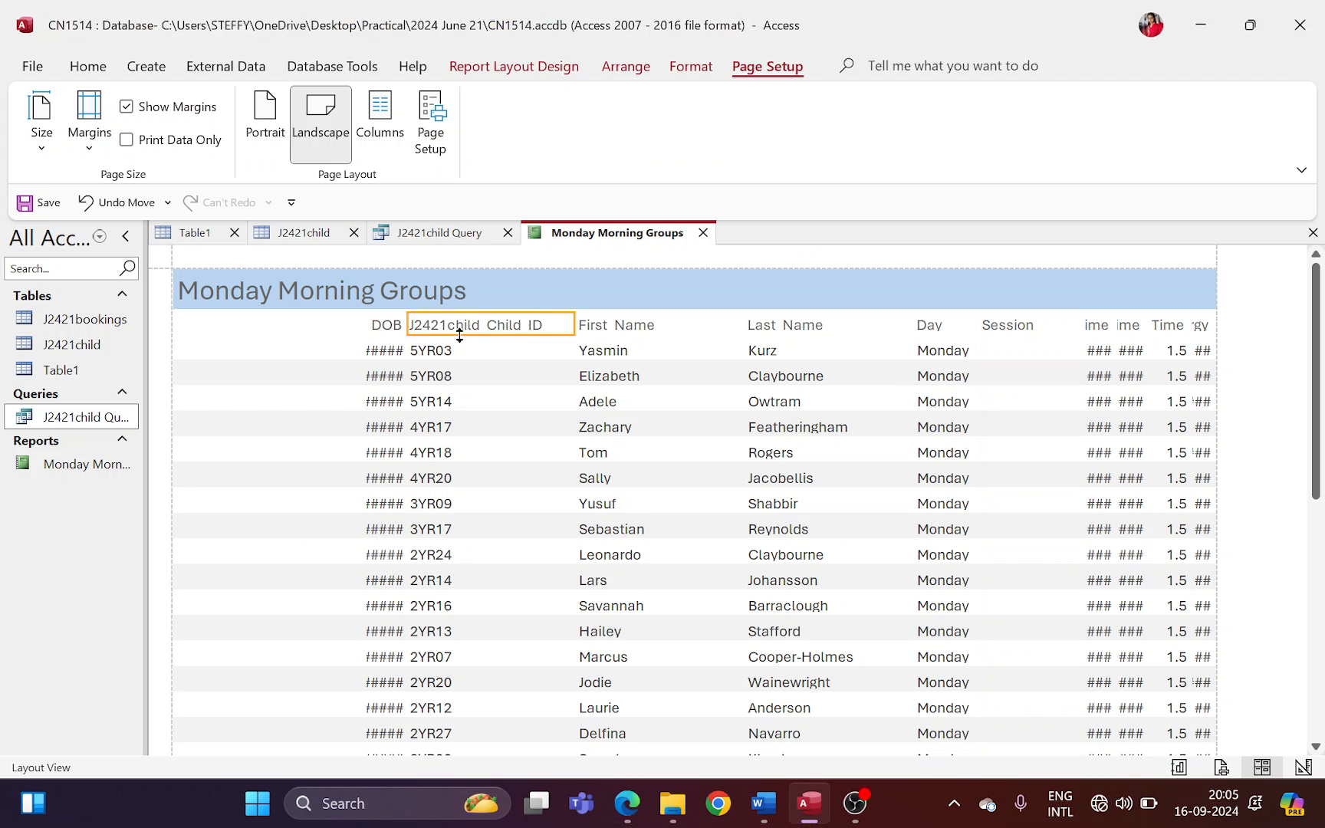
left_click(438, 351)
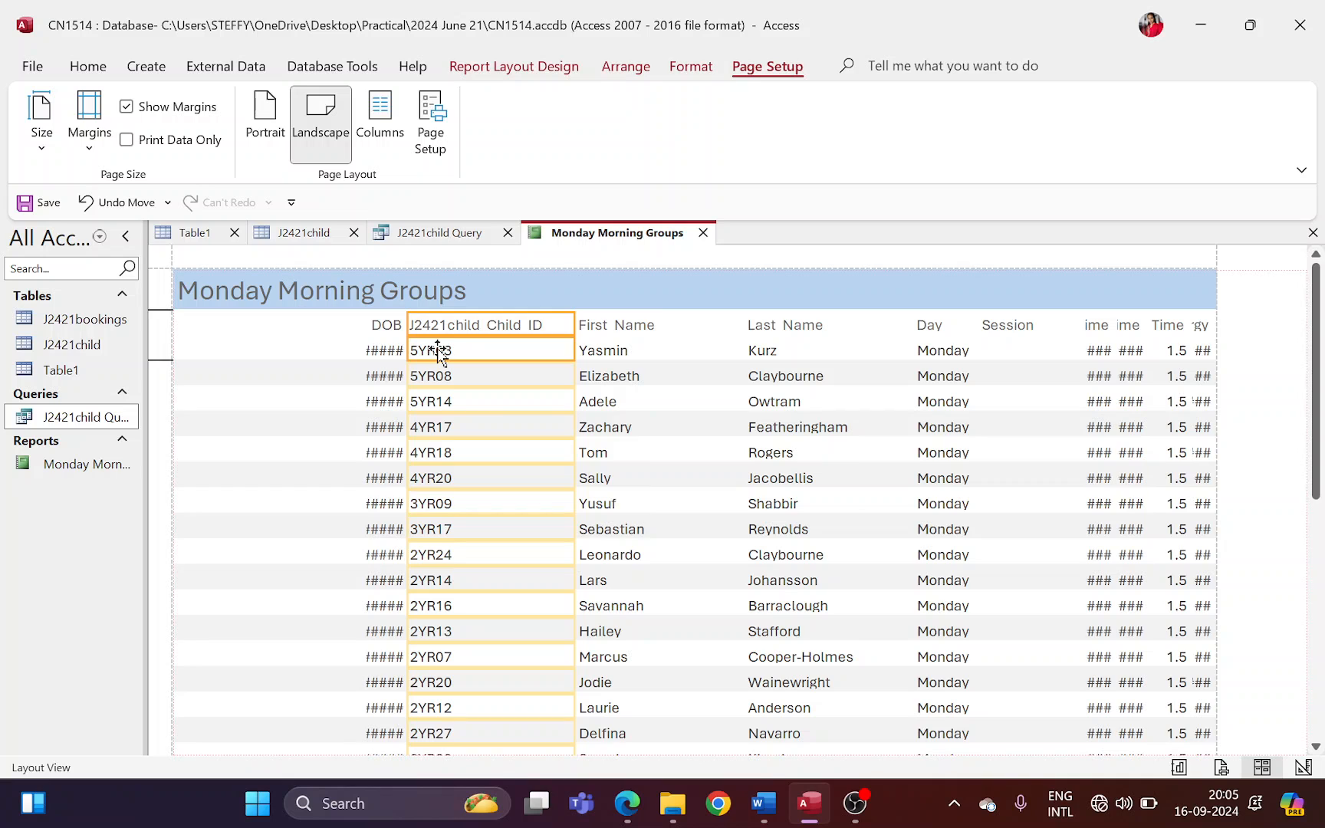
key("Left")
key("Left")
key("Left")
key("Left")
key("Left")
key("Left")
key("Left")
key("Left")
key("Left")
key("Left")
key("Left")
key("Left")
key("Left")
key("Left")
key("Left")
key("Left")
key("Left")
key("Left")
key("Left")
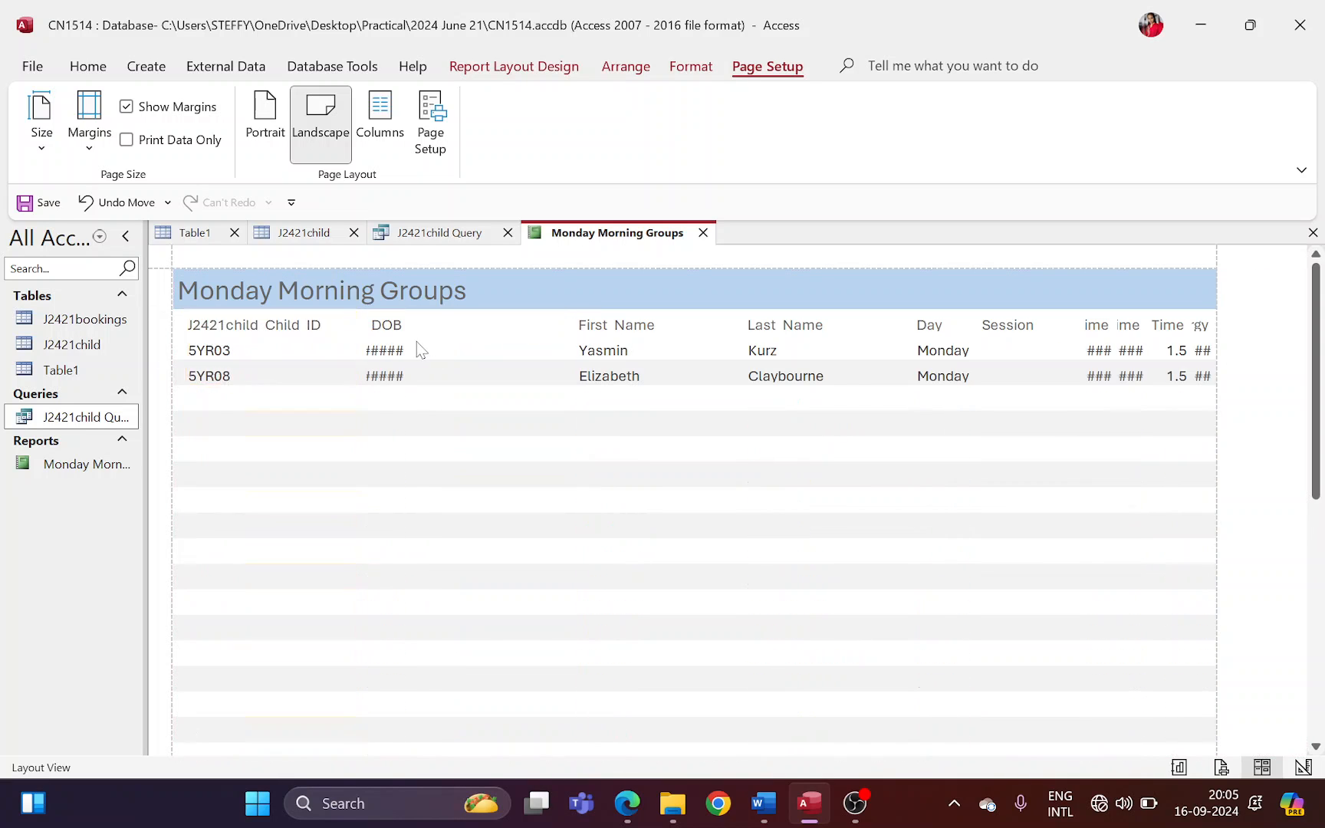
- Shorten the first column's heading to "Child ID" by removing the J2421child table prefix
left_click(250, 326)
double_click(260, 326)
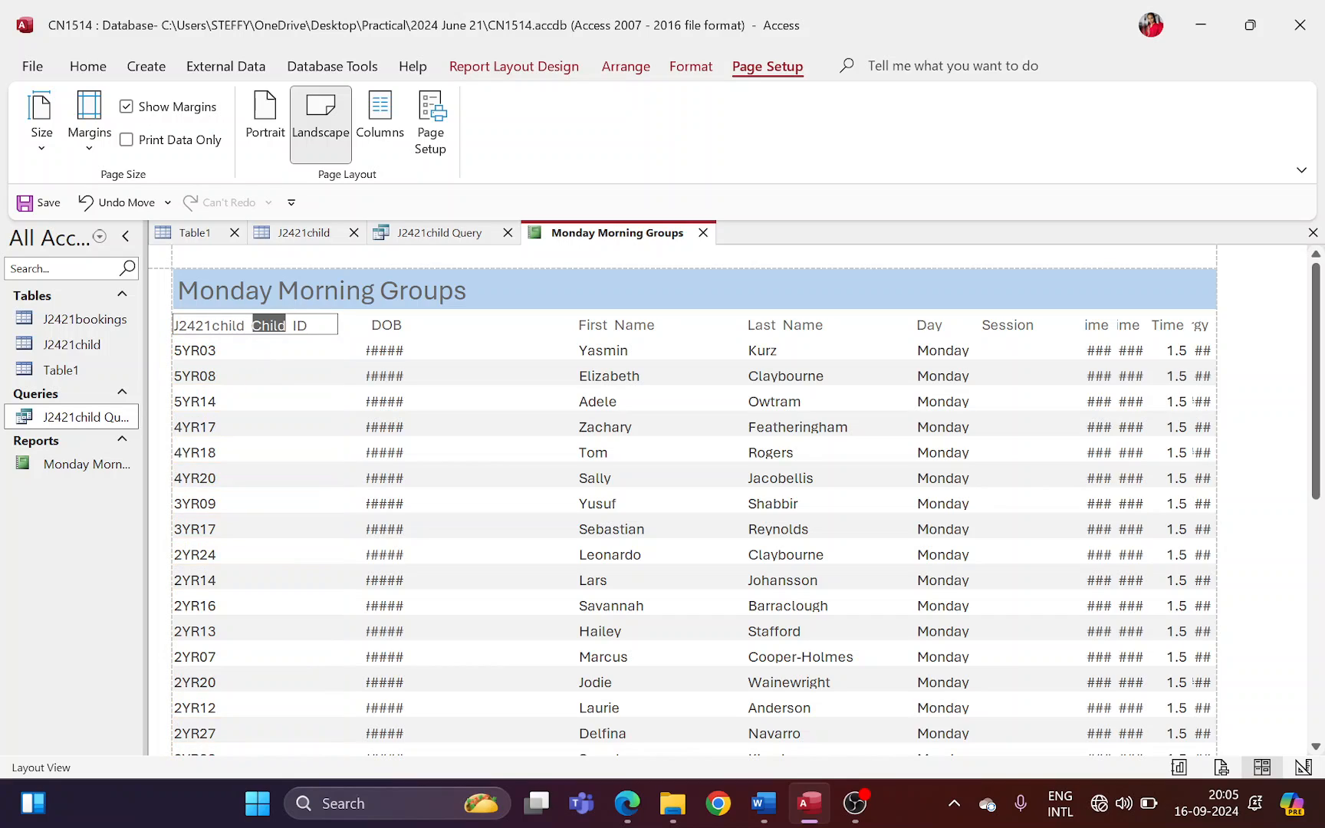
left_click(290, 326)
key("BackSpace")
key("BackSpace")
key("BackSpace")
key("BackSpace")
key("BackSpace")
key("BackSpace")
key("BackSpace")
key("BackSpace")
key("BackSpace")
key("BackSpace")
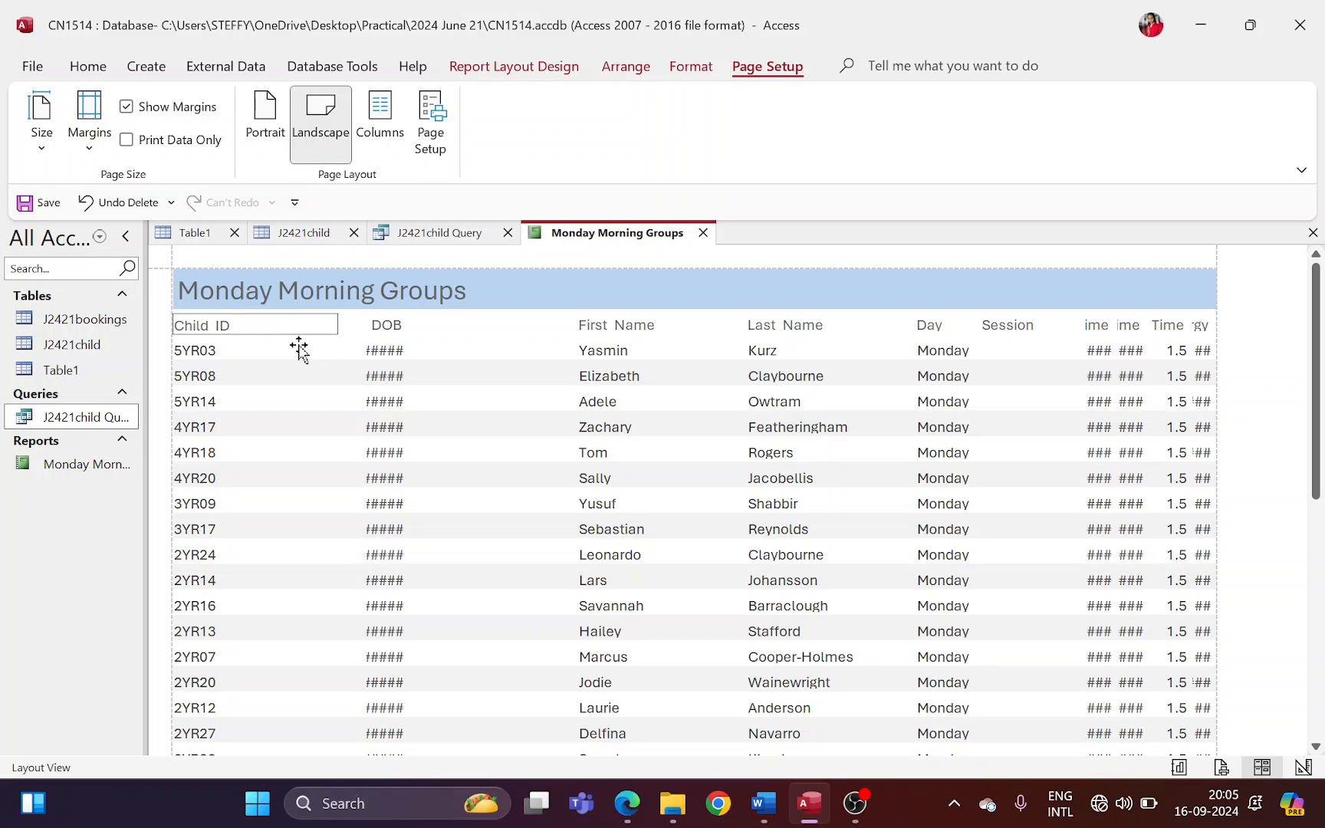
- Select the Child ID heading together with its data column
left_click(258, 351)
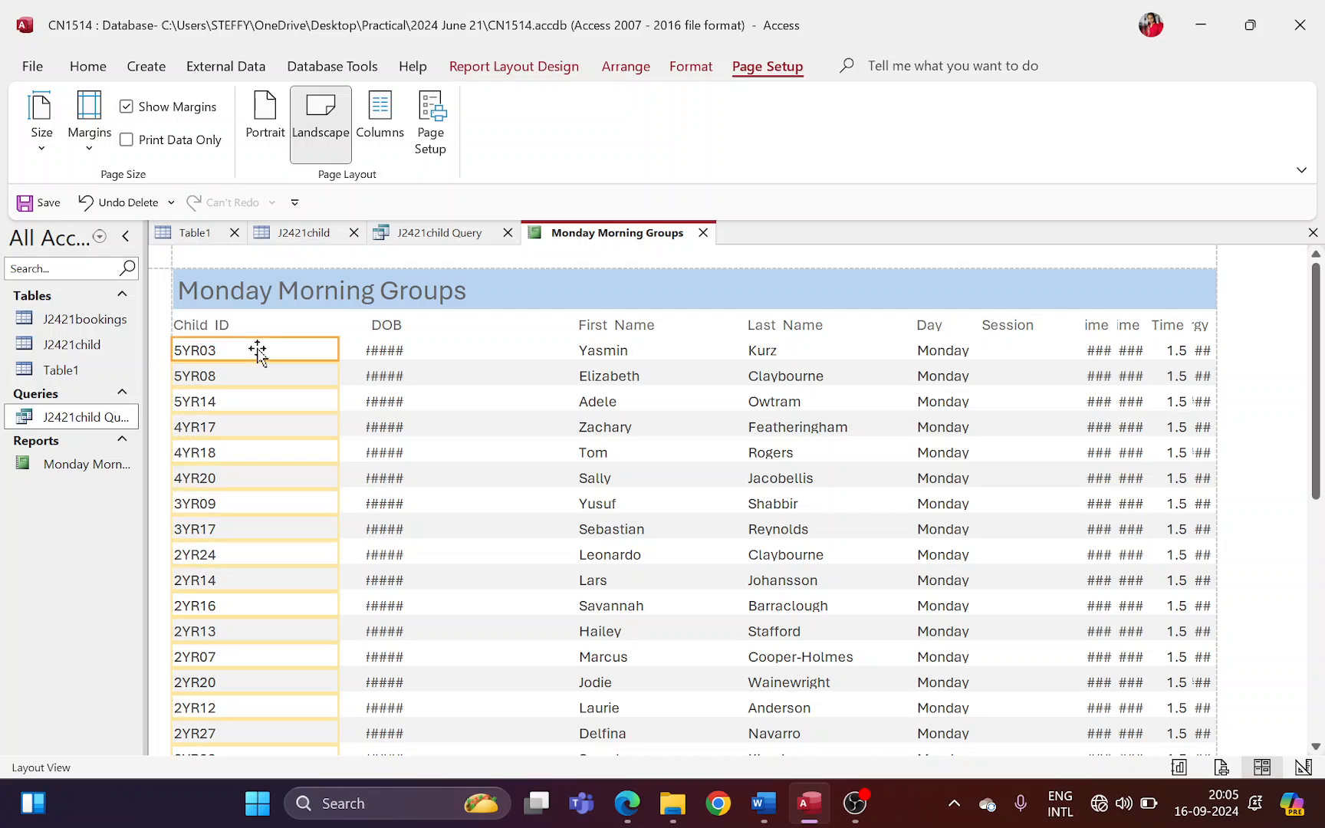
left_click(254, 328)
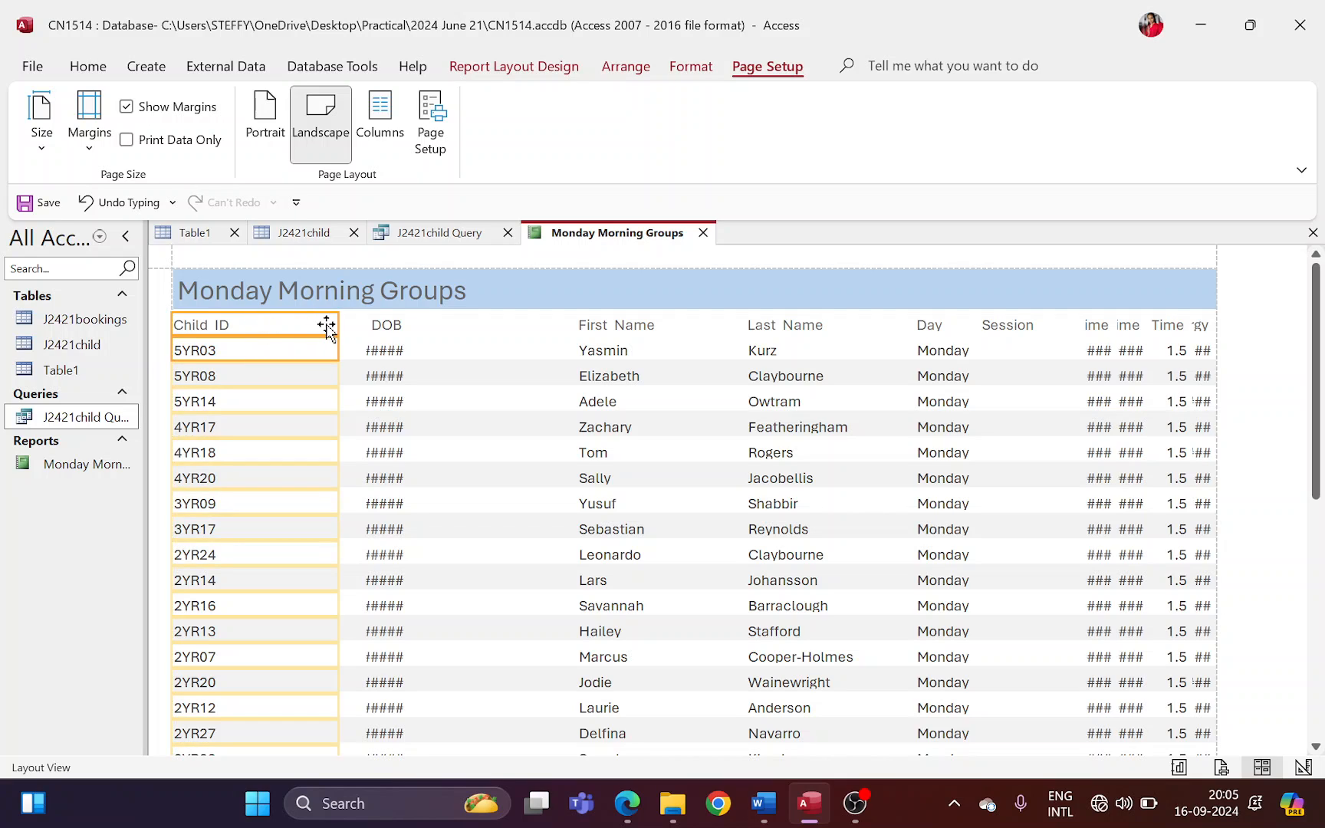
- Narrow the report's Child ID column and highlight First_Name and Last_Name in the field list of the question paper PDF
left_click_drag(337, 328, 239, 322)
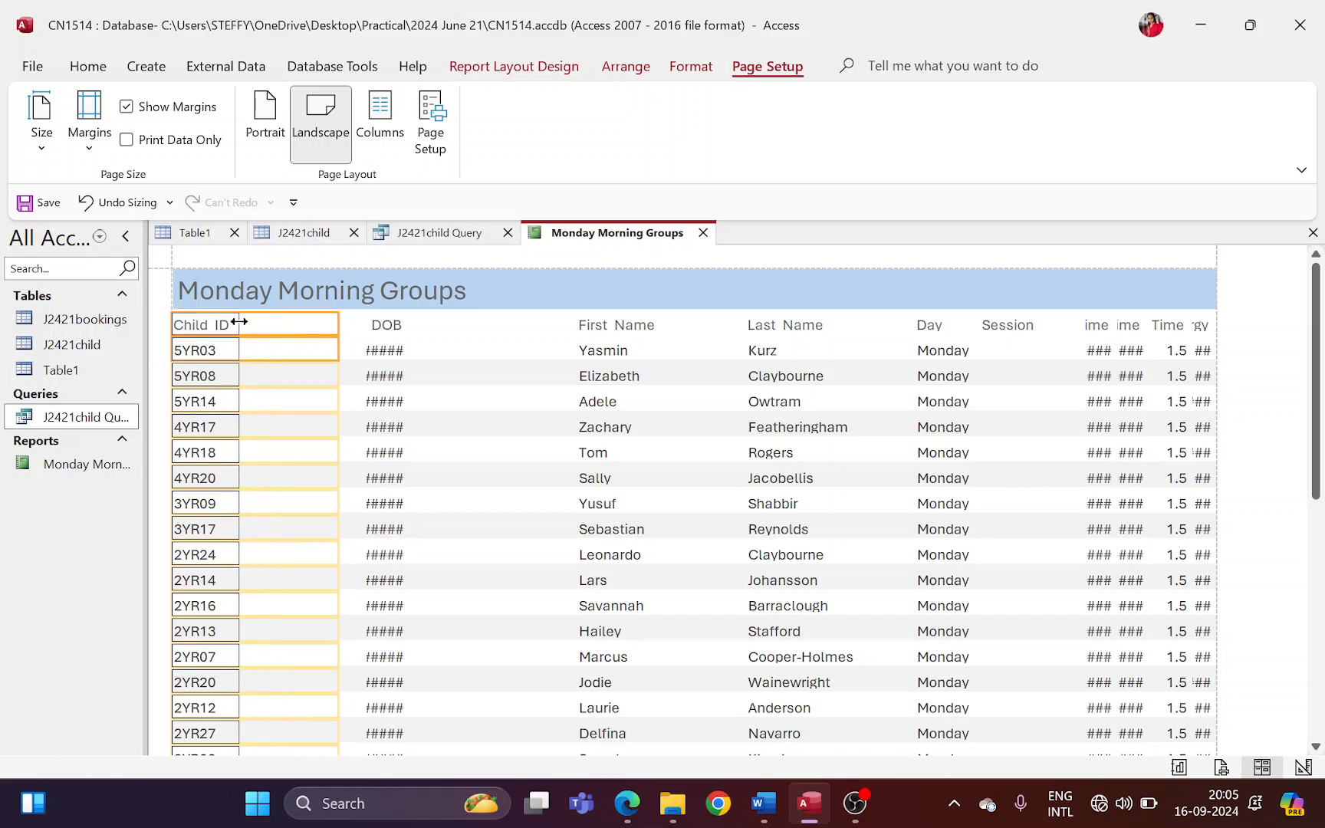
key("alt+Tab")
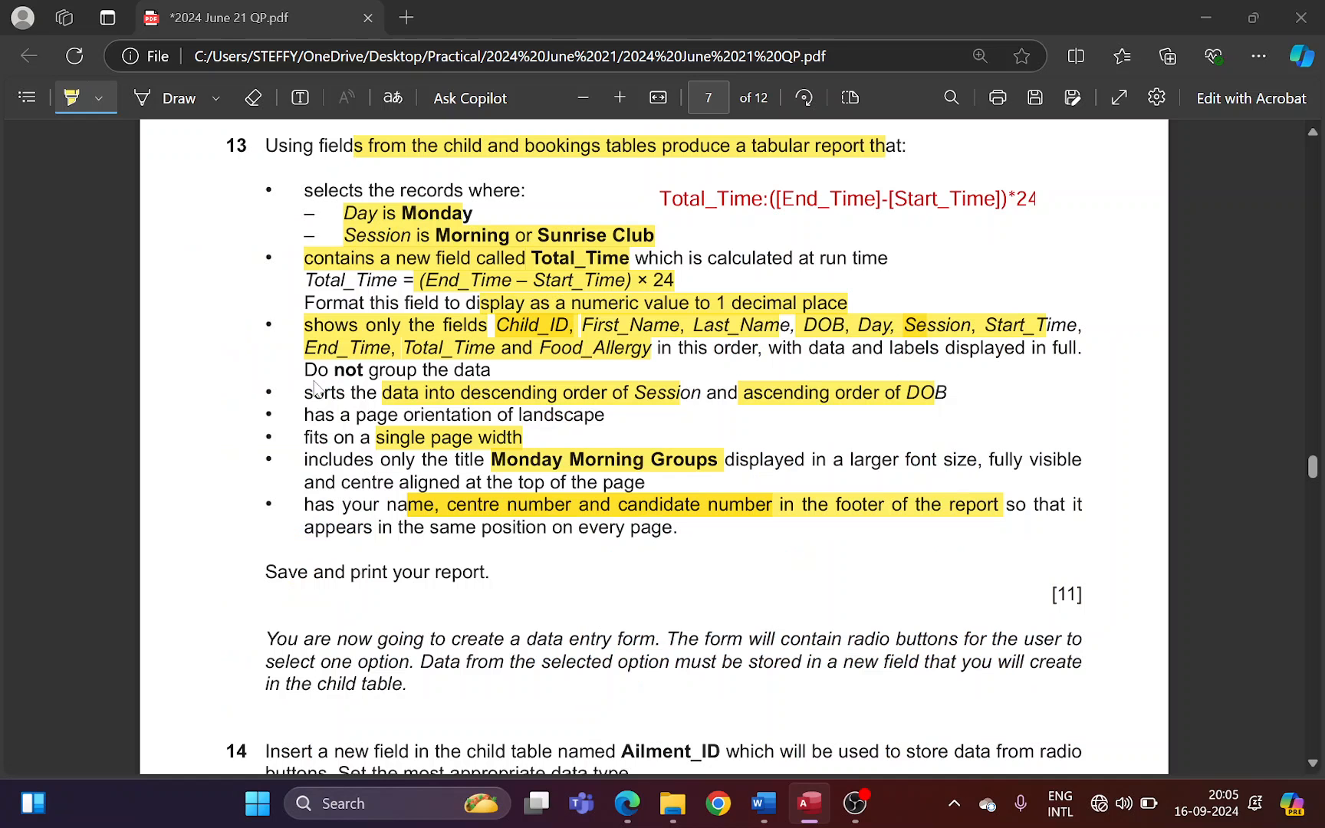
left_click_drag(583, 327, 772, 322)
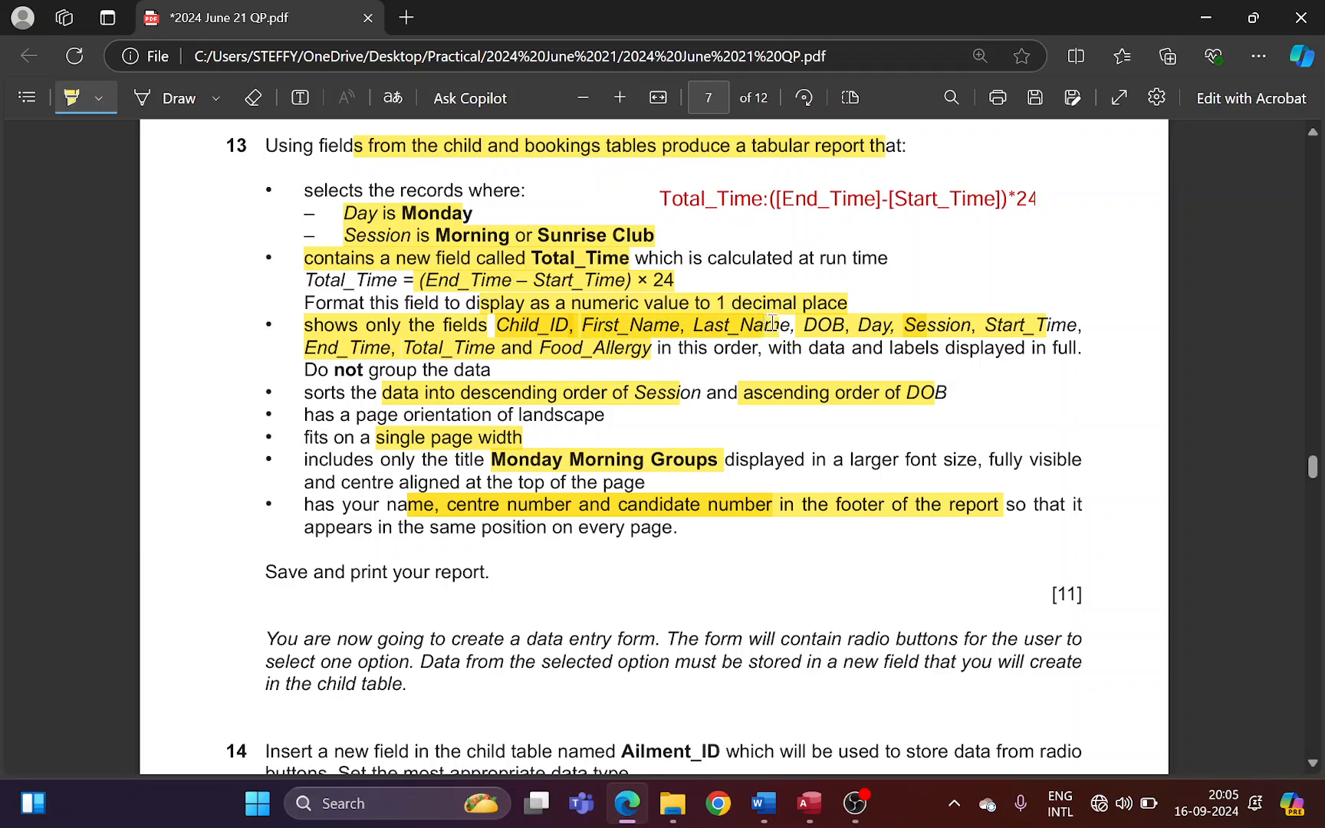
key("alt+Tab")
- Move the DOB label and its data out of the gap after Child ID, to just before Last Name
left_click(384, 326)
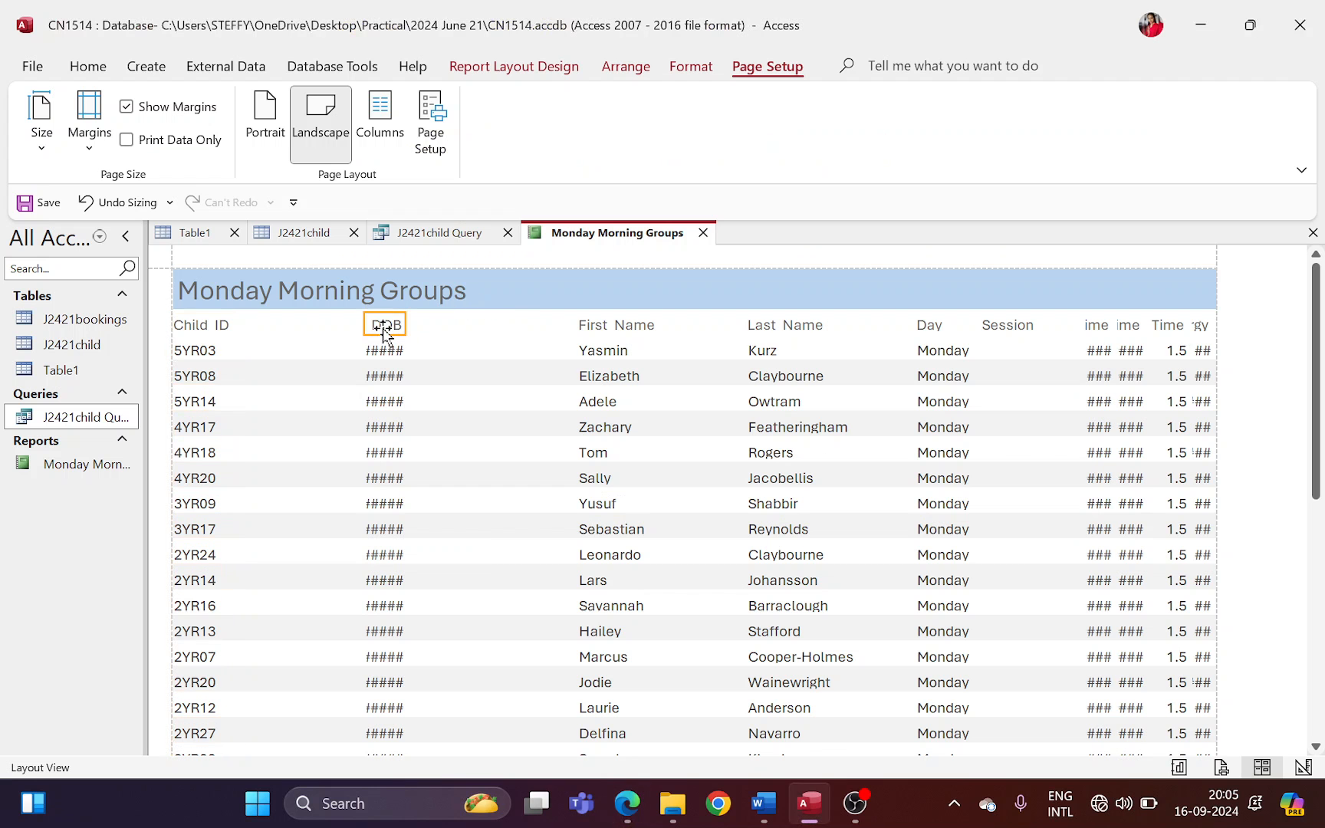
left_click(390, 352, "shift")
left_click_drag(390, 352, 598, 334)
- Place the First Name column directly after Child ID and narrow it to fit its contents
left_click(600, 351)
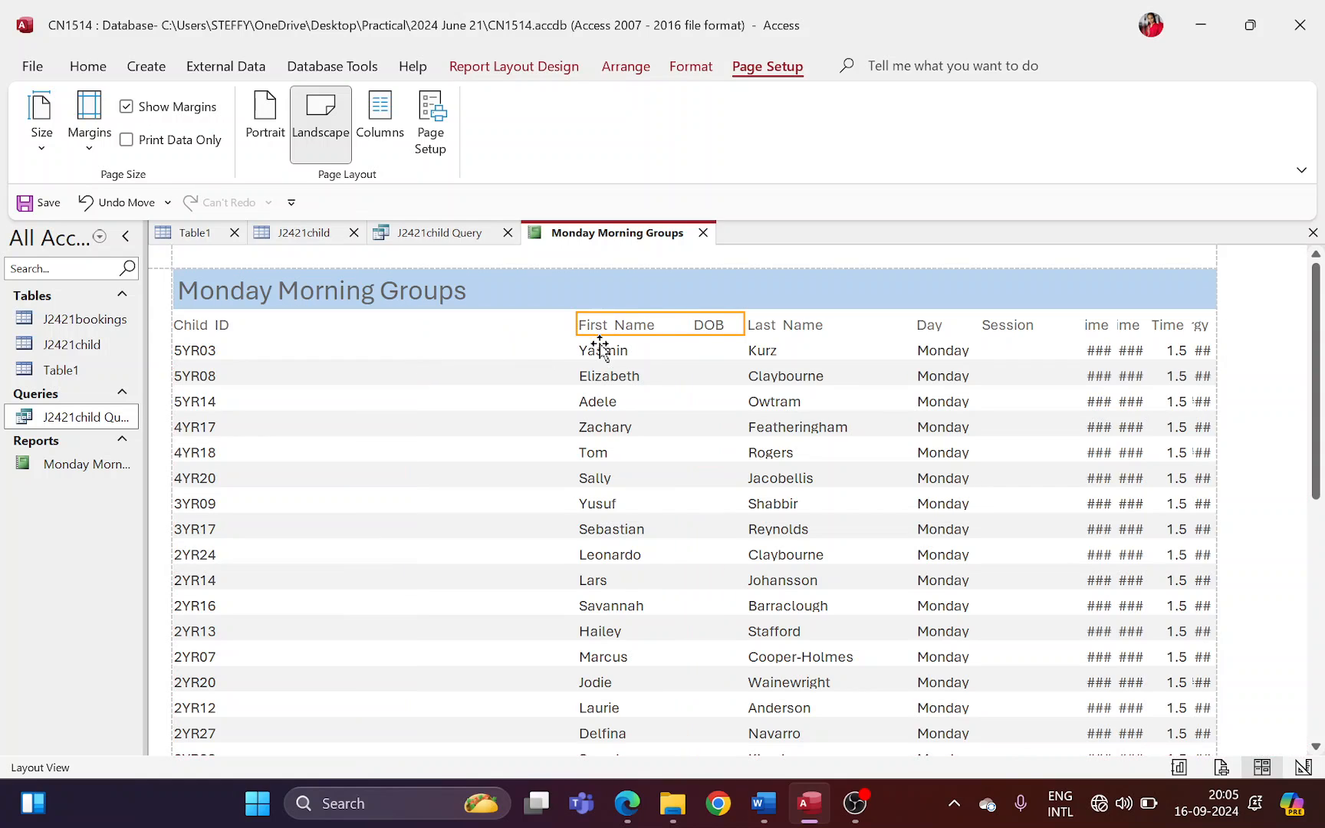
left_click_drag(601, 351, 411, 355)
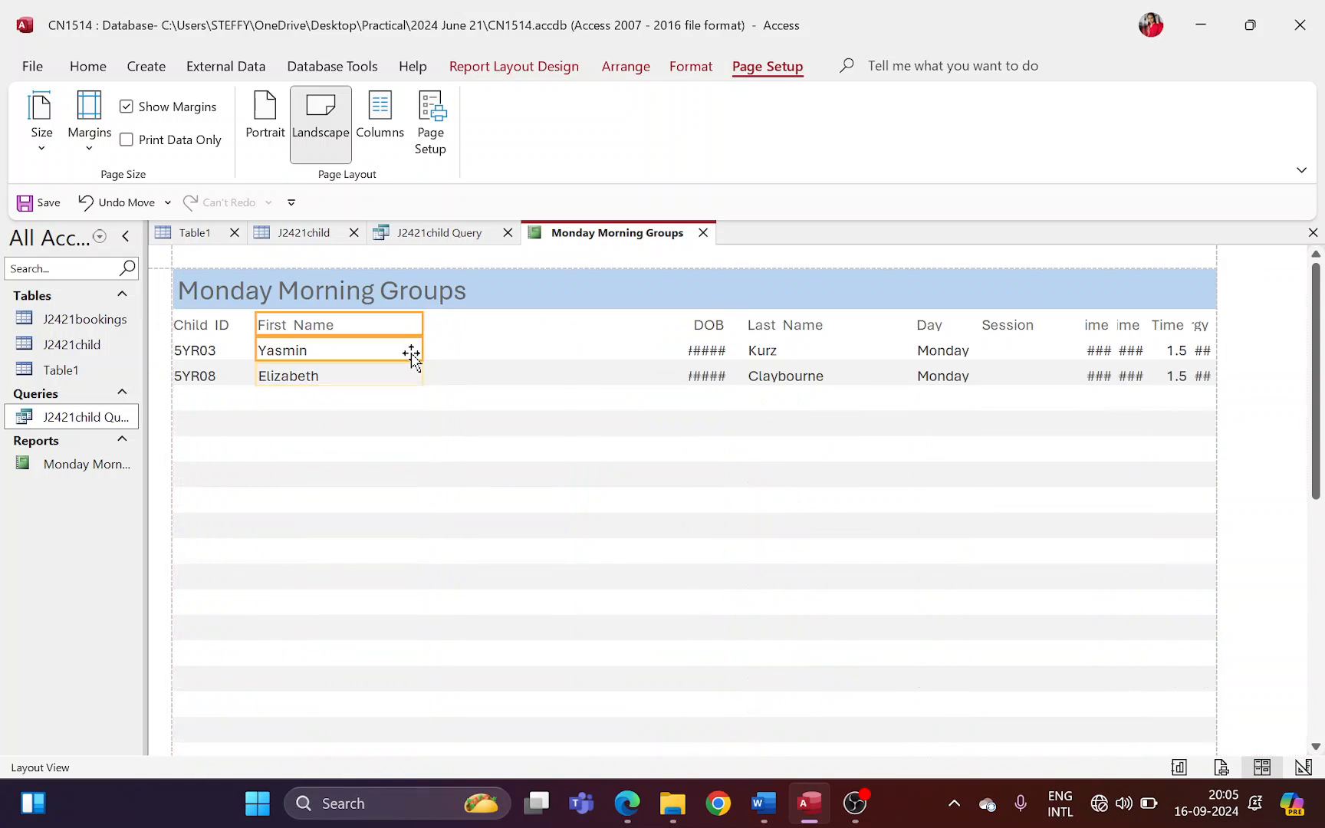
scroll(483, 493, "down", 5)
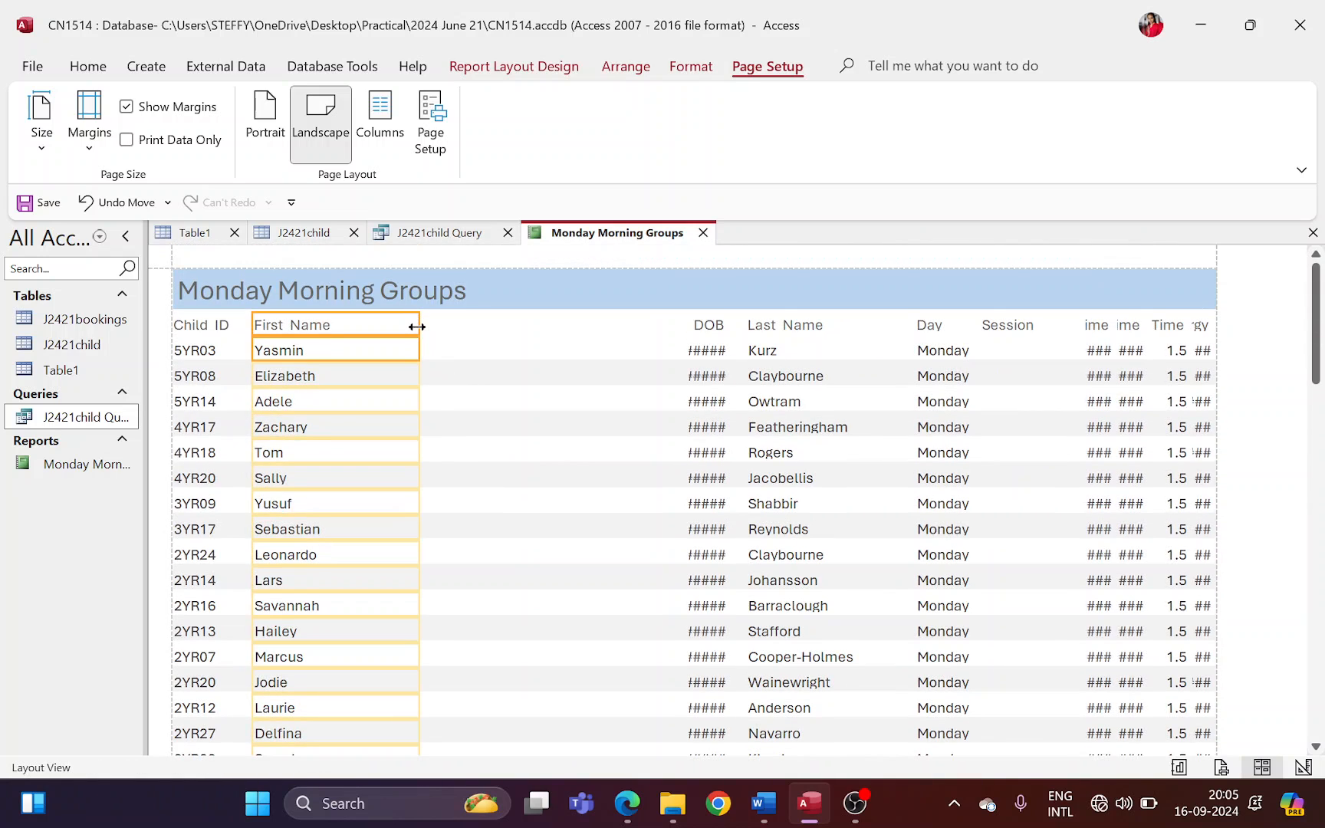
left_click_drag(416, 326, 341, 328)
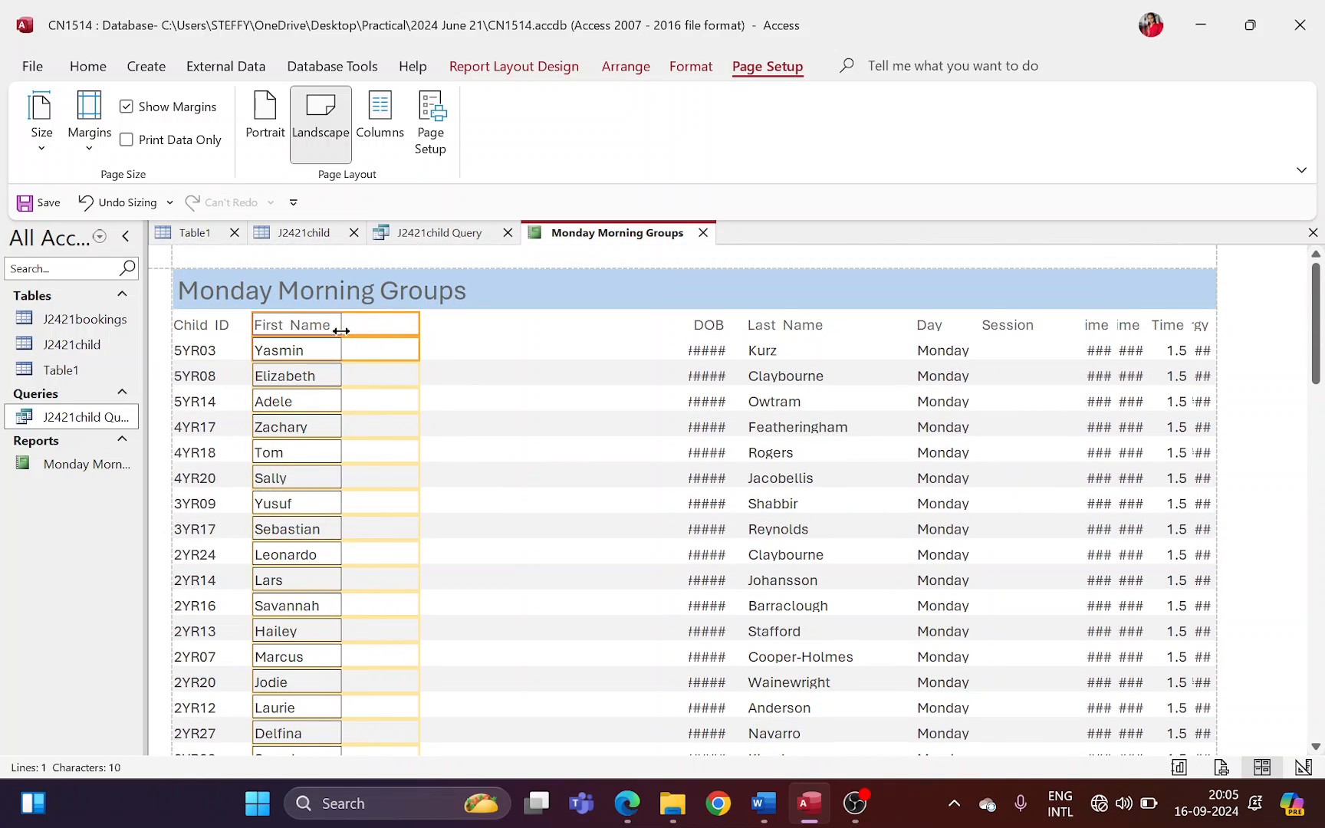
- Place the Last Name column directly after First Name and narrow it to fit the longest surname
left_click(788, 330)
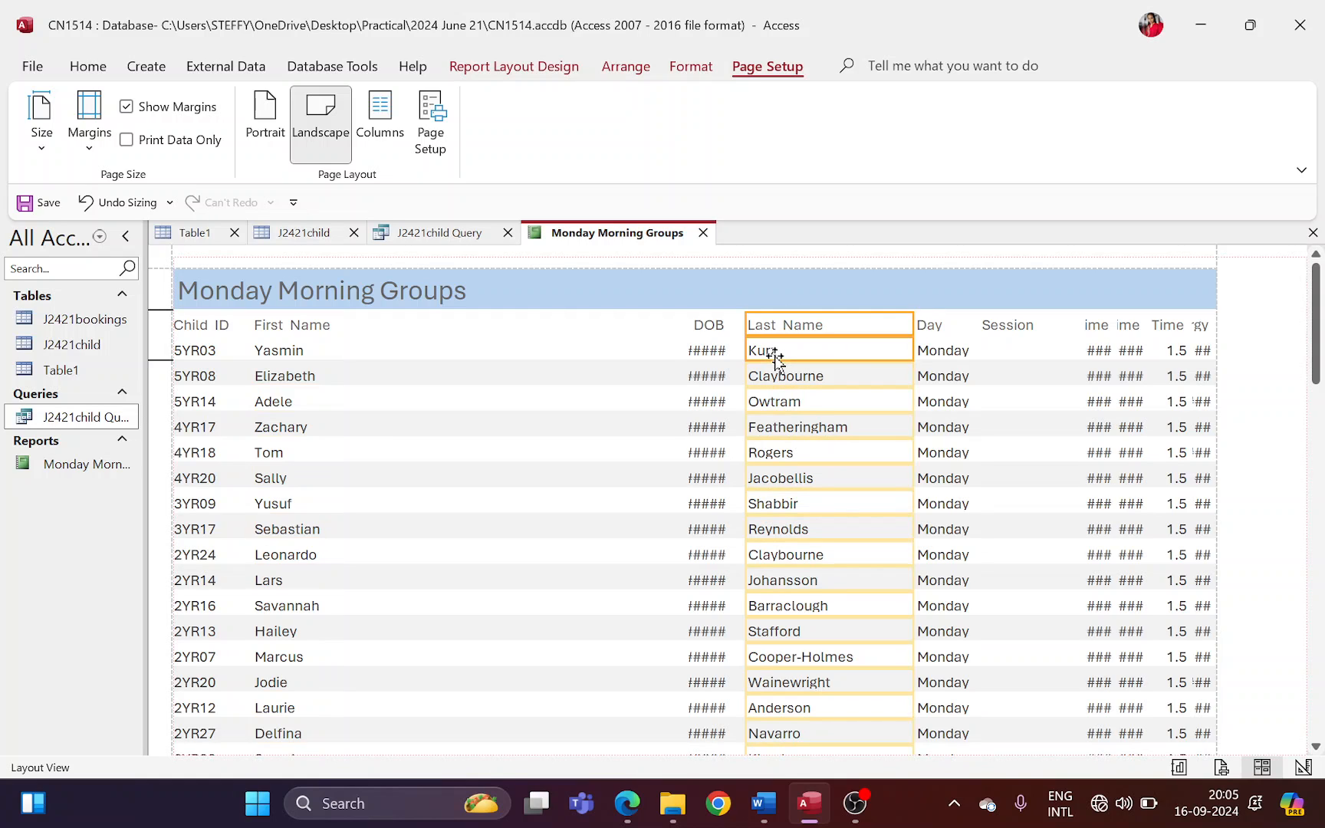
left_click_drag(775, 357, 398, 355)
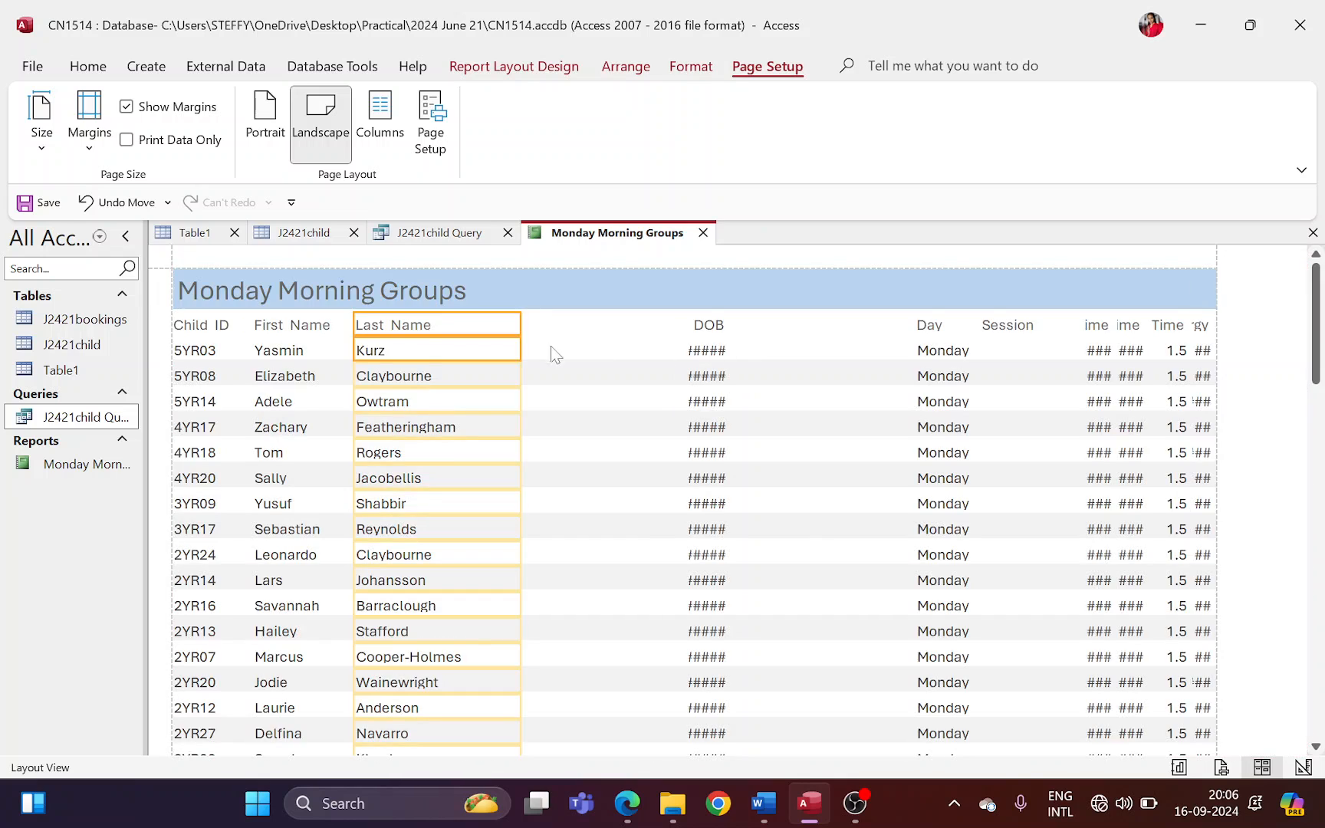
left_click_drag(520, 327, 486, 328)
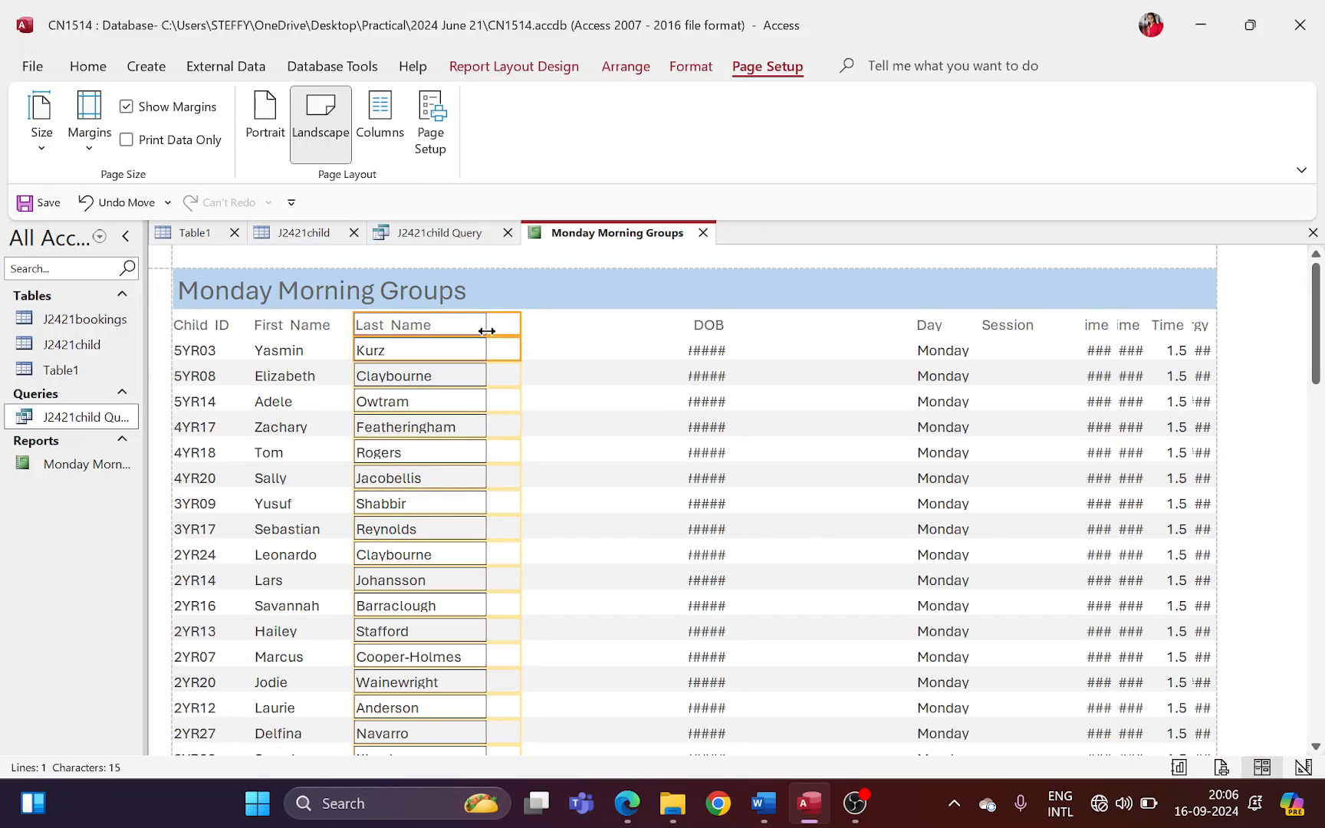
- Check the field order in the question paper, widen the DOB column for full dates, and place it beside Last Name
key("alt+Tab")
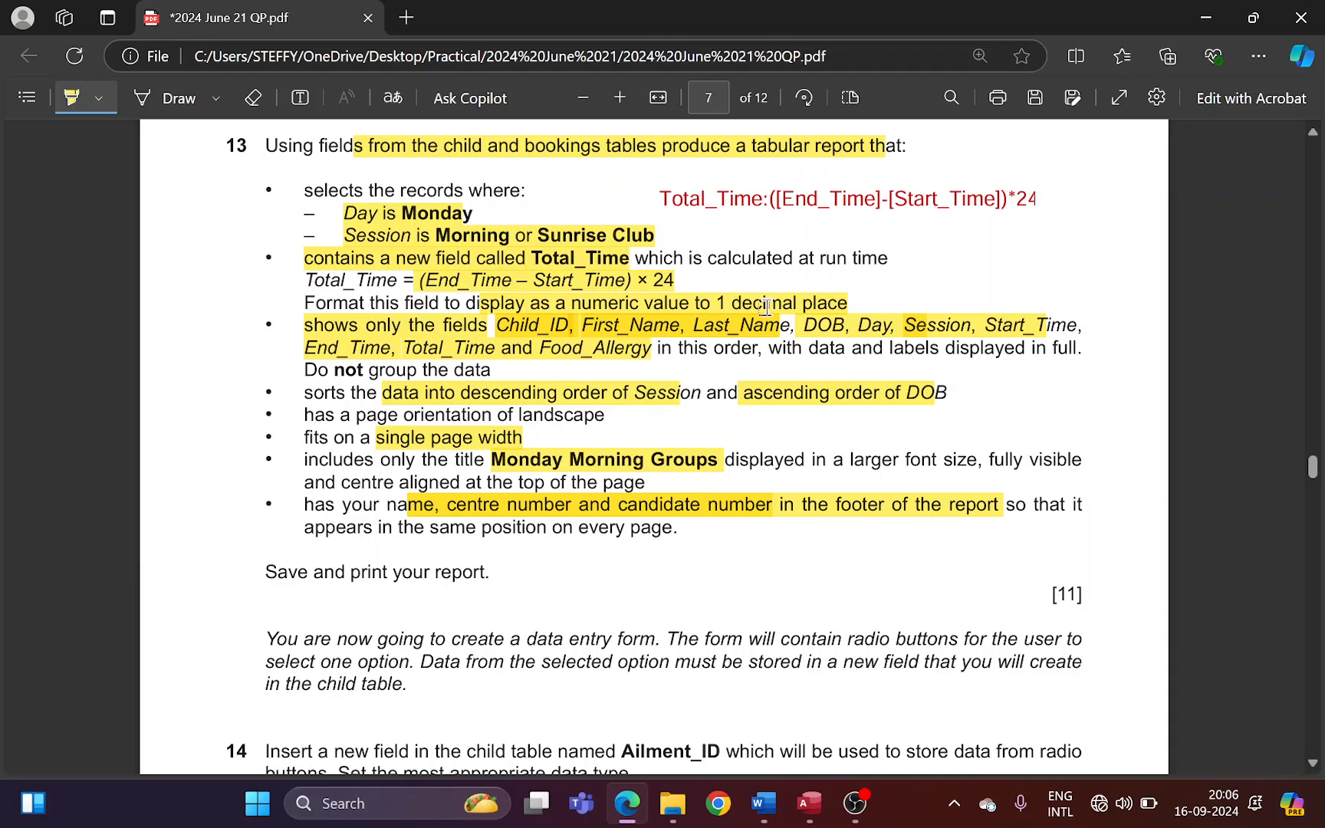
key("alt+Tab")
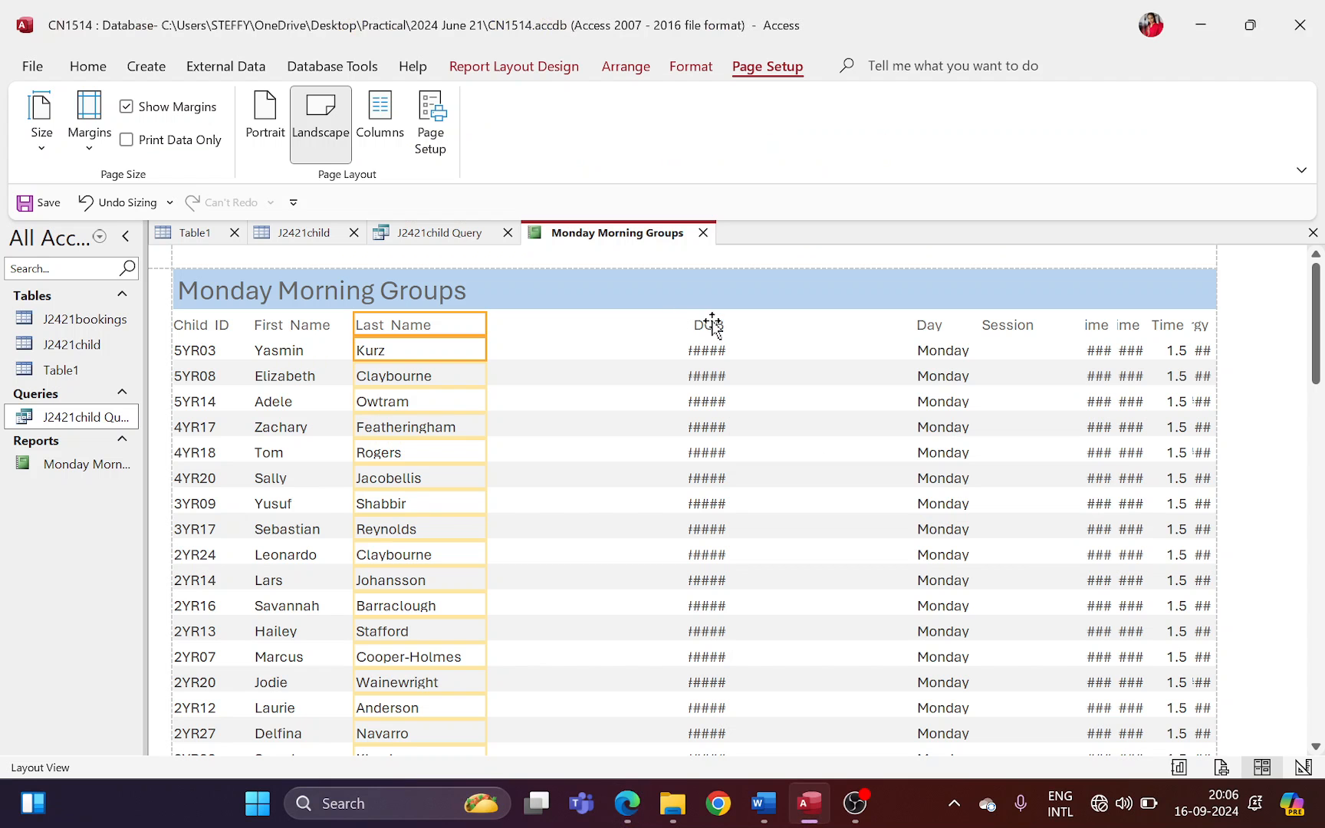
left_click(709, 330)
left_click(711, 353, "shift")
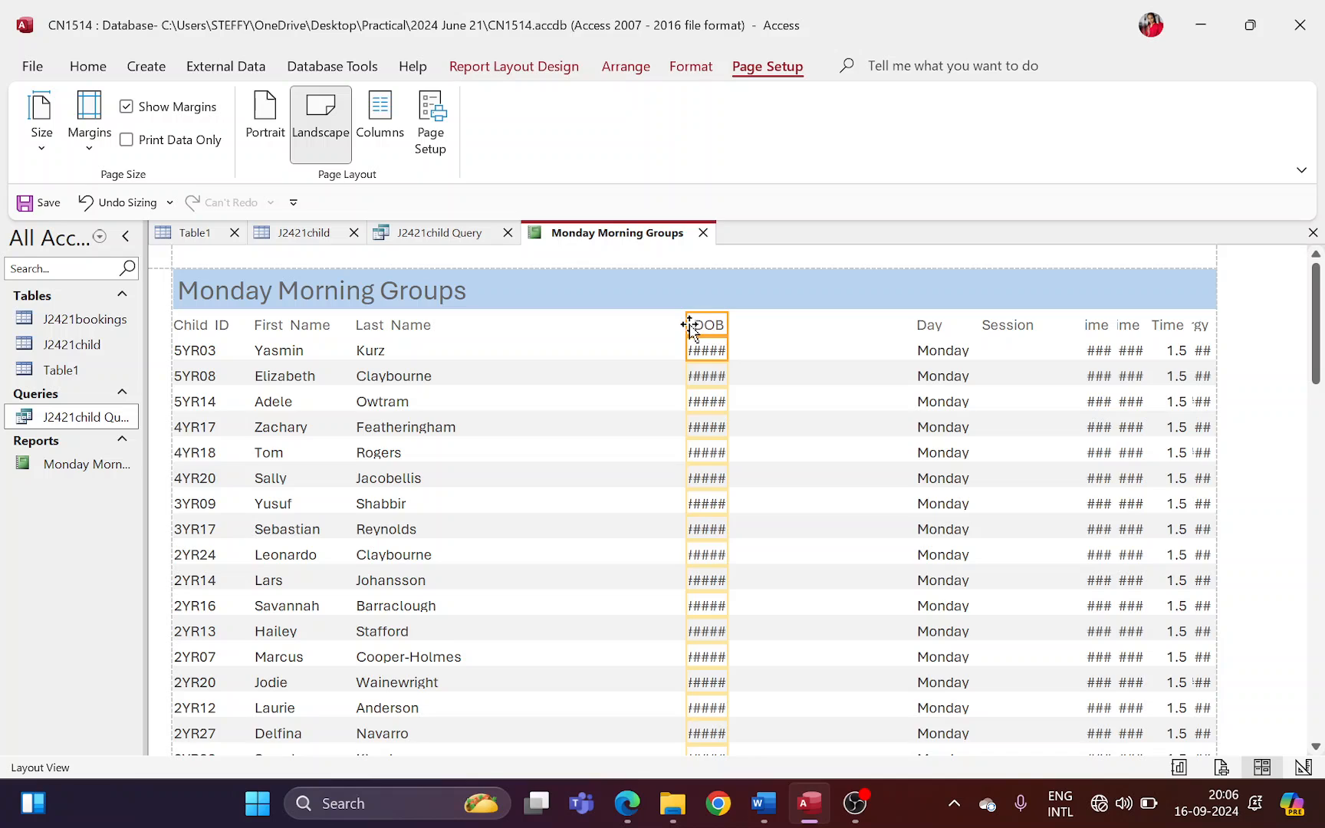
left_click_drag(687, 324, 641, 322)
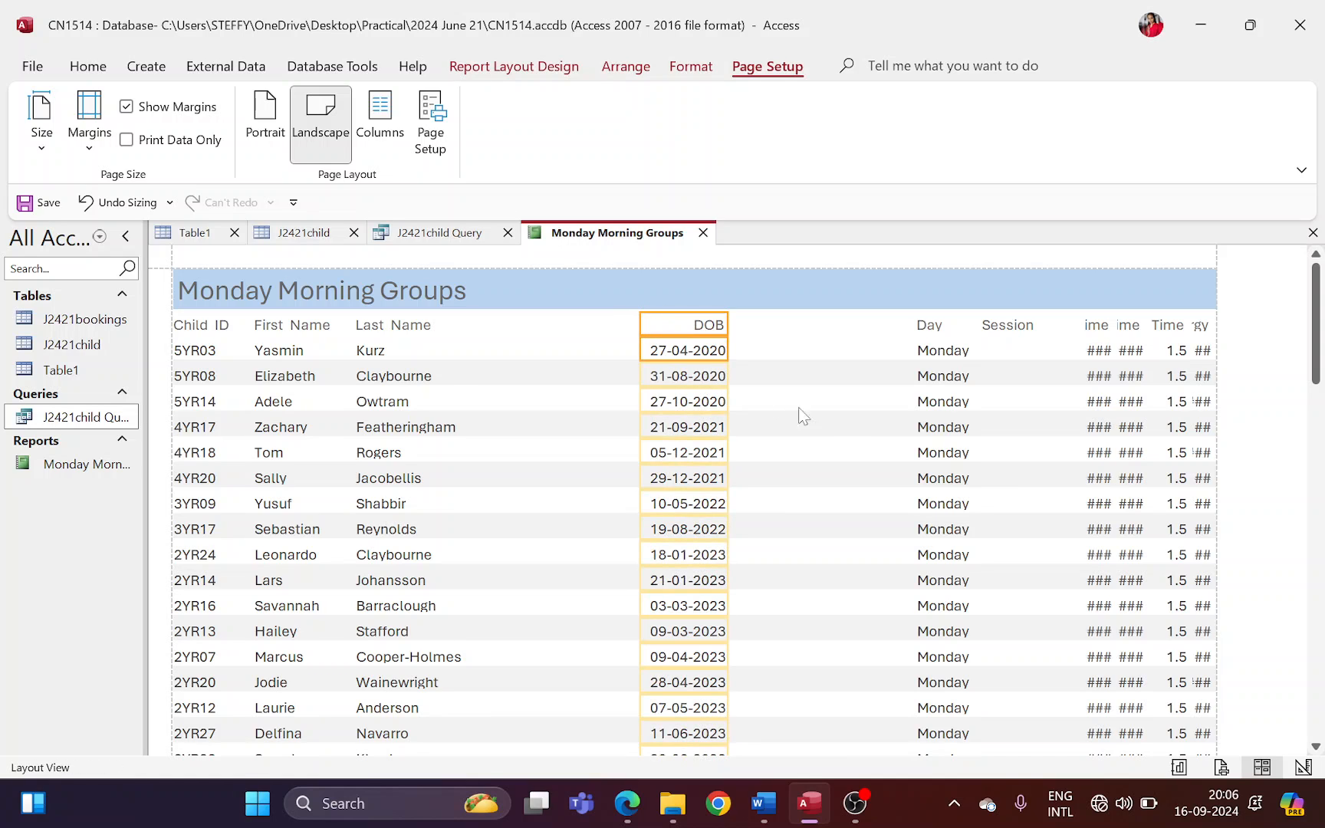
key("Left")
key("Left")
key("Left")
key("Left")
key("Left")
key("Left")
key("Left")
key("Left")
key("Left")
key("Left")
key("Left")
key("Left")
key("Left")
key("Left")
key("Left")
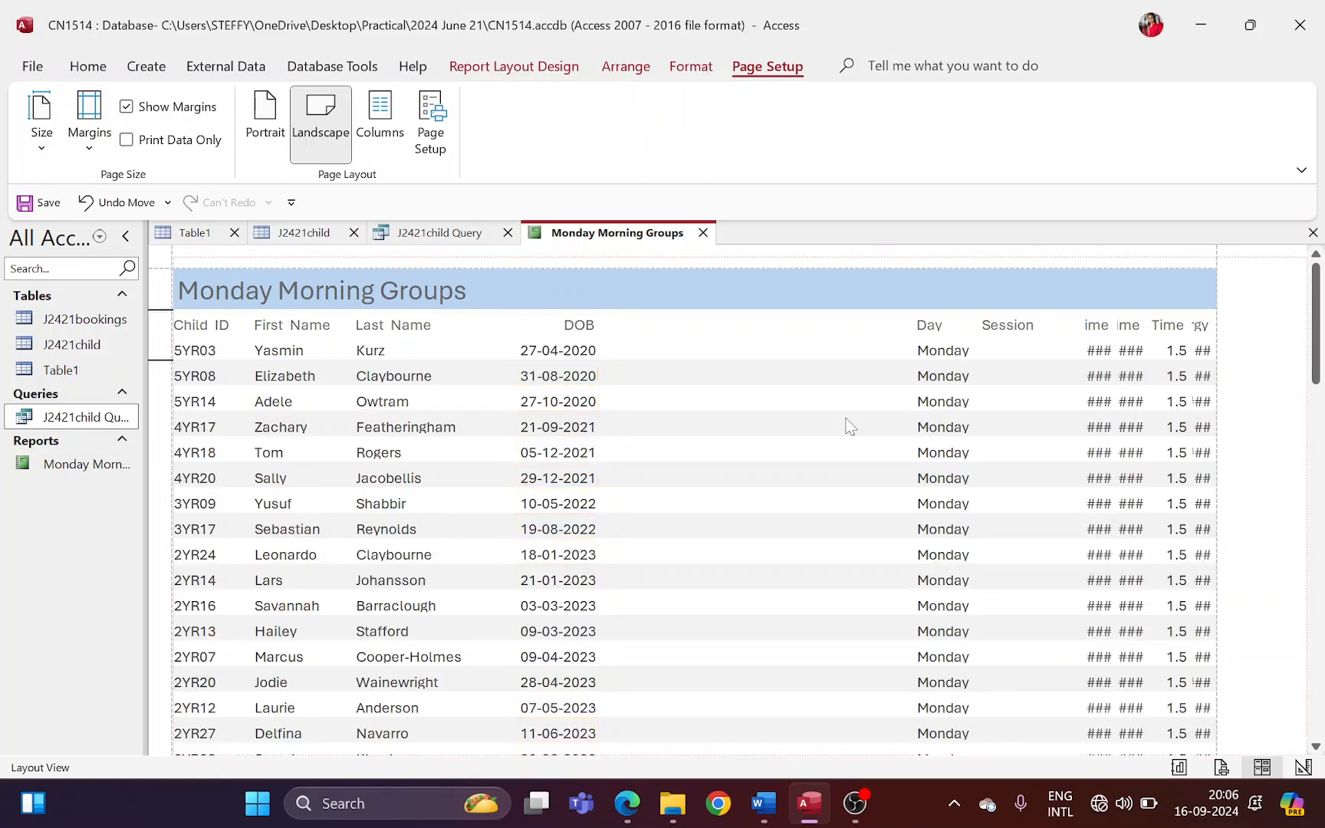
key("Left")
key("Left")
key("Left")
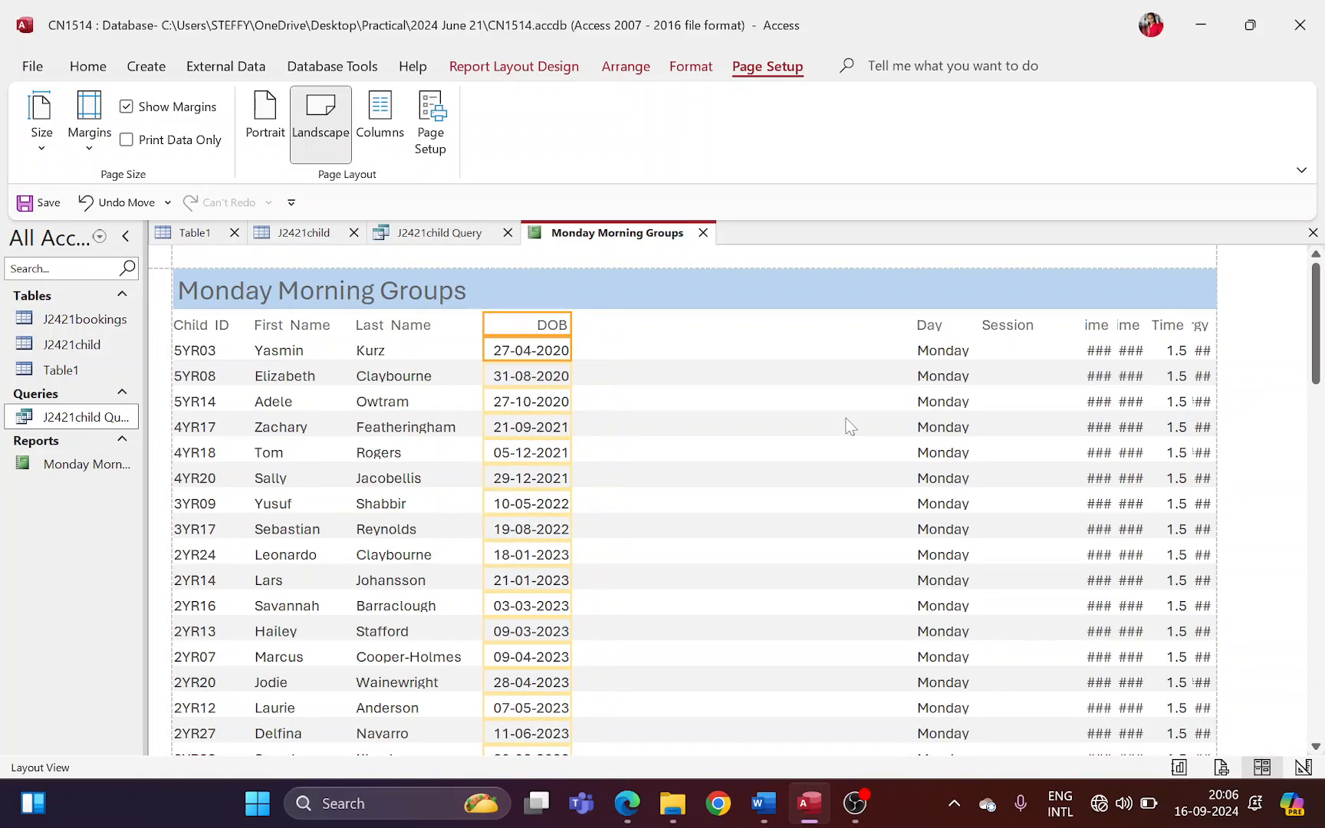
- Place the Day column after DOB following the question paper's field order, and narrow it to fit its contents
key("super+Tab")
key("super")
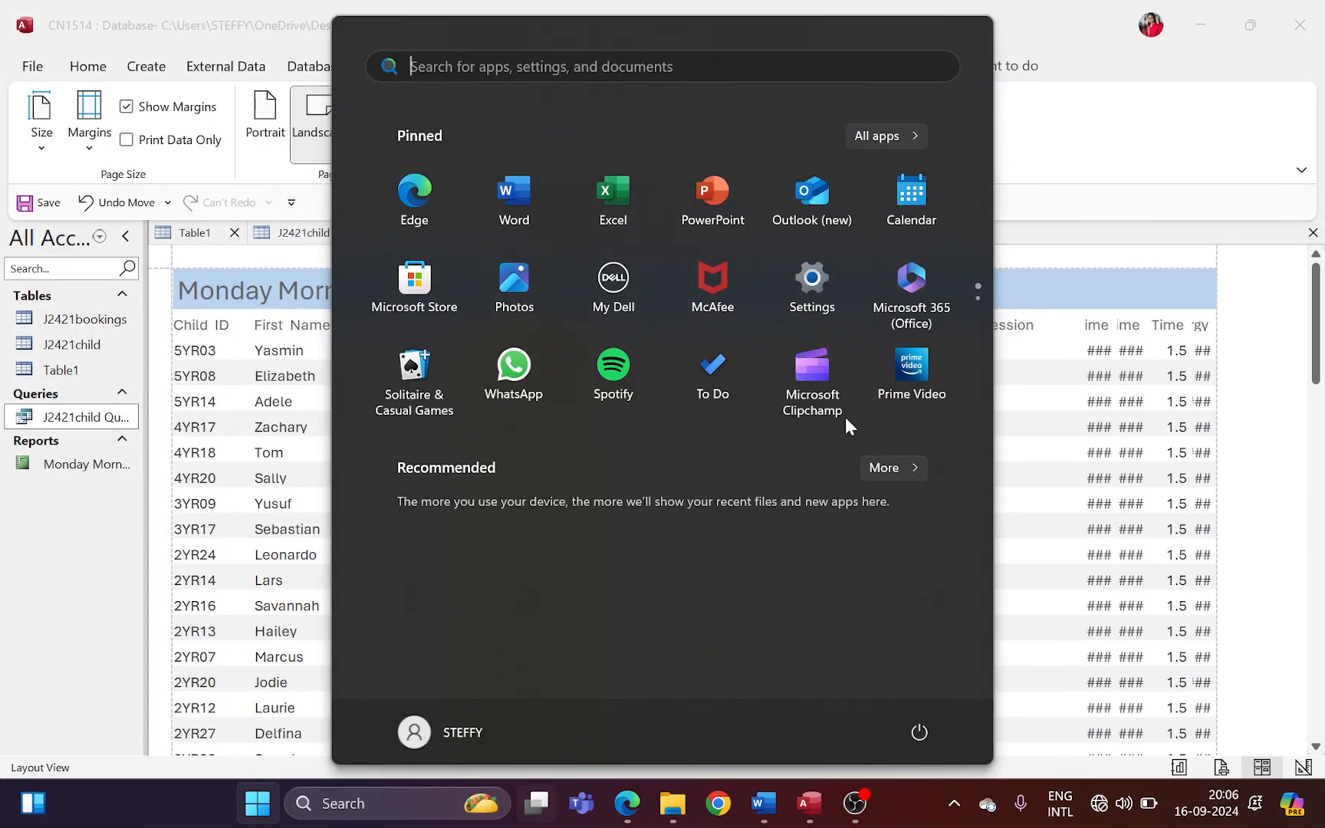
key("super")
key("alt+Tab")
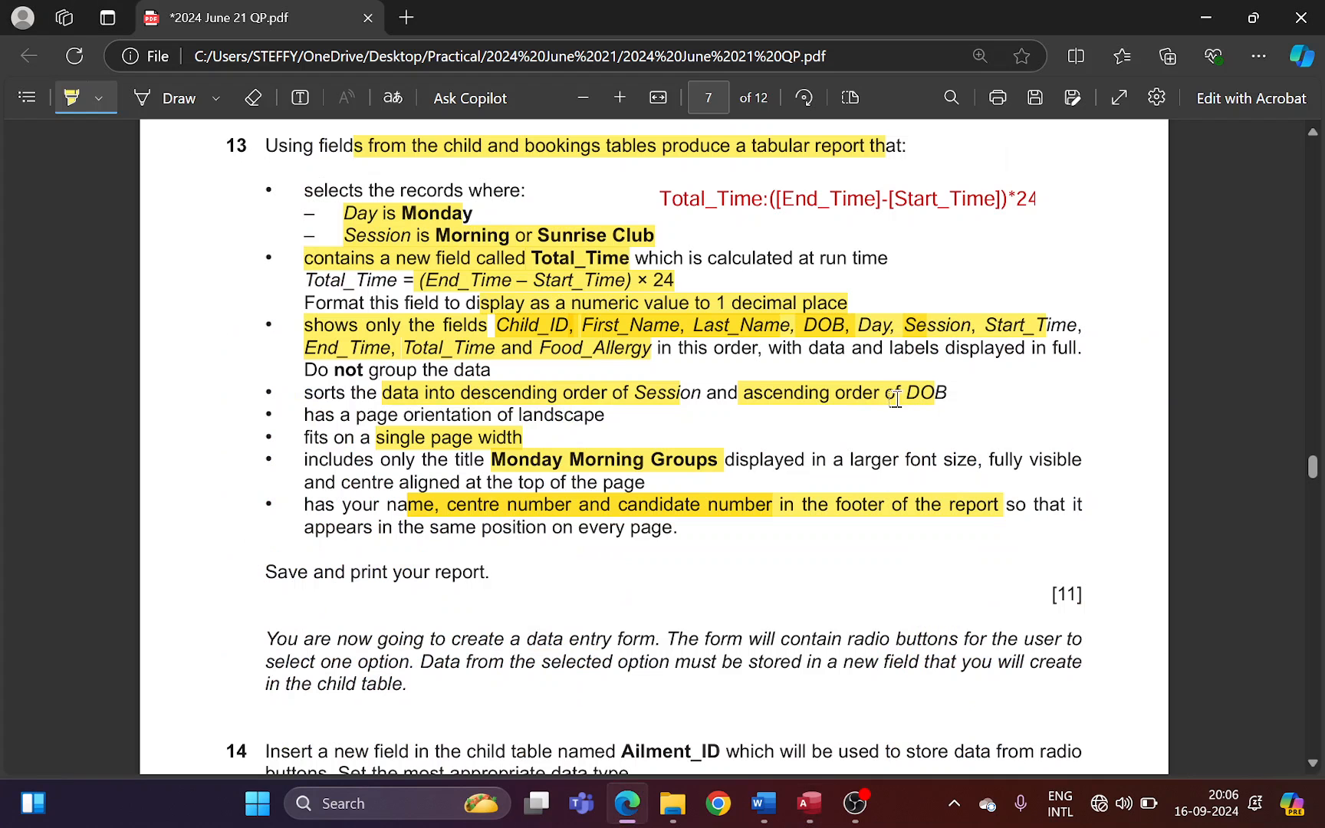
key("alt+Tab")
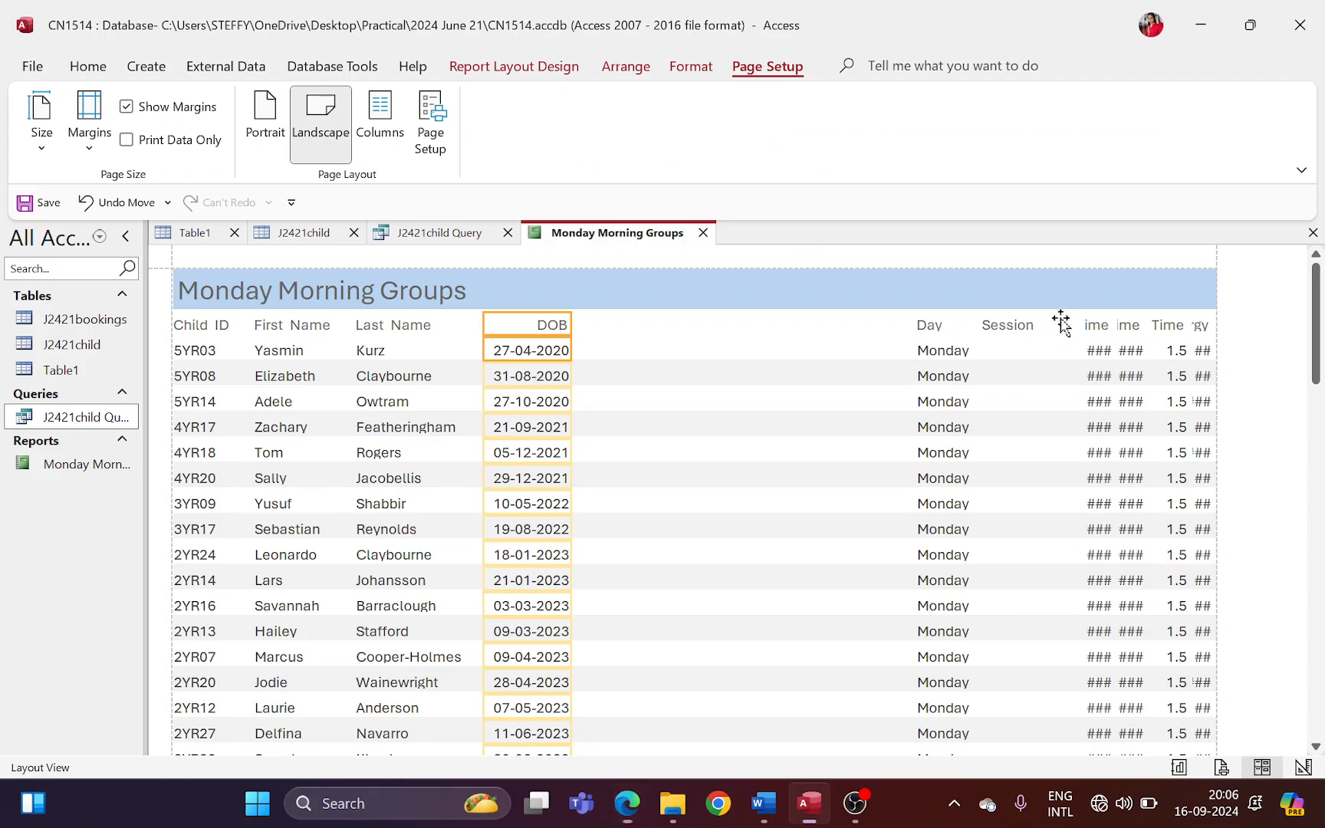
left_click(927, 326)
key("Left")
key("Left")
key("Left")
key("Left")
key("Left")
key("Left")
key("Left")
key("Left")
key("Left")
key("Left")
key("Left")
key("Left")
key("Left")
key("Left")
key("Left")
key("Left")
key("Left")
key("Left")
key("Left")
key("Left")
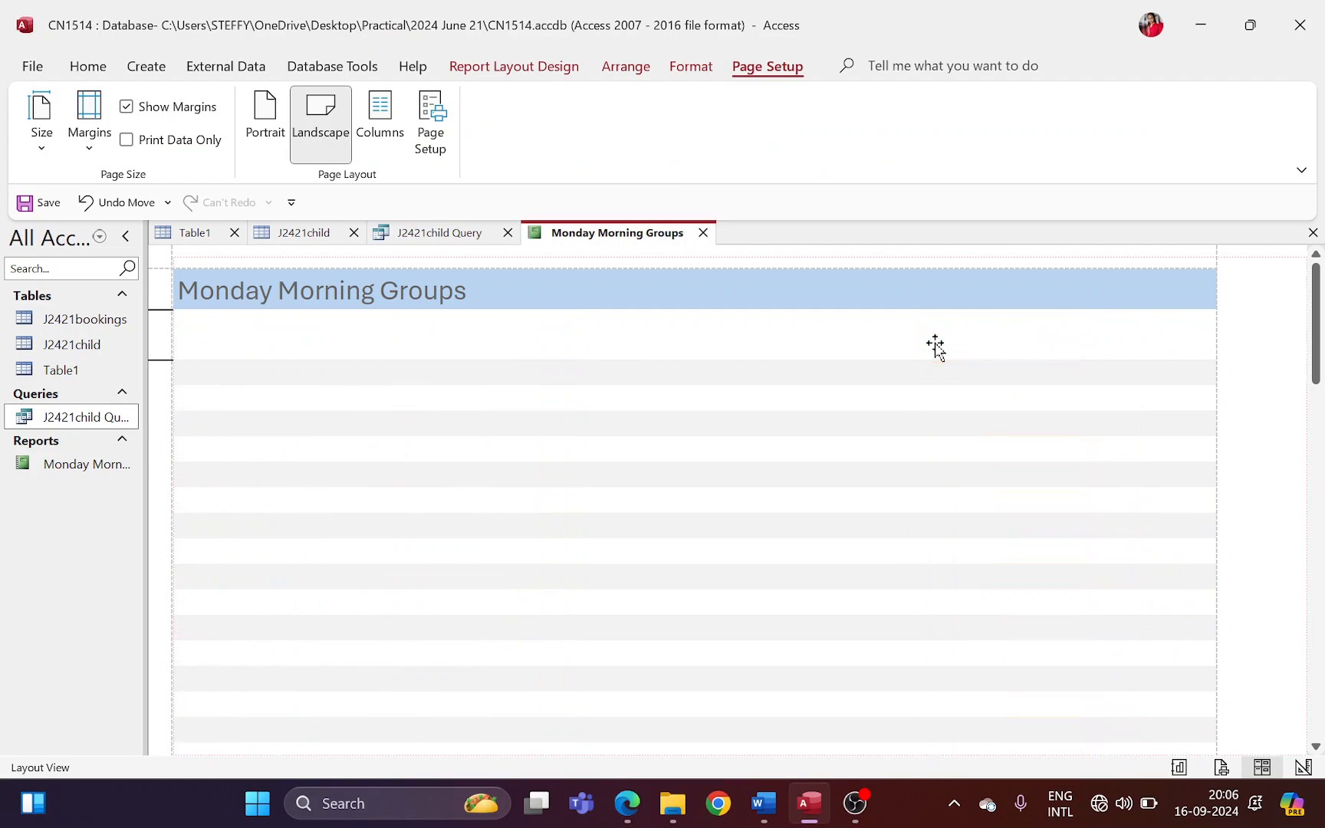
key("Left")
key("Left")
key("Left")
key("Left")
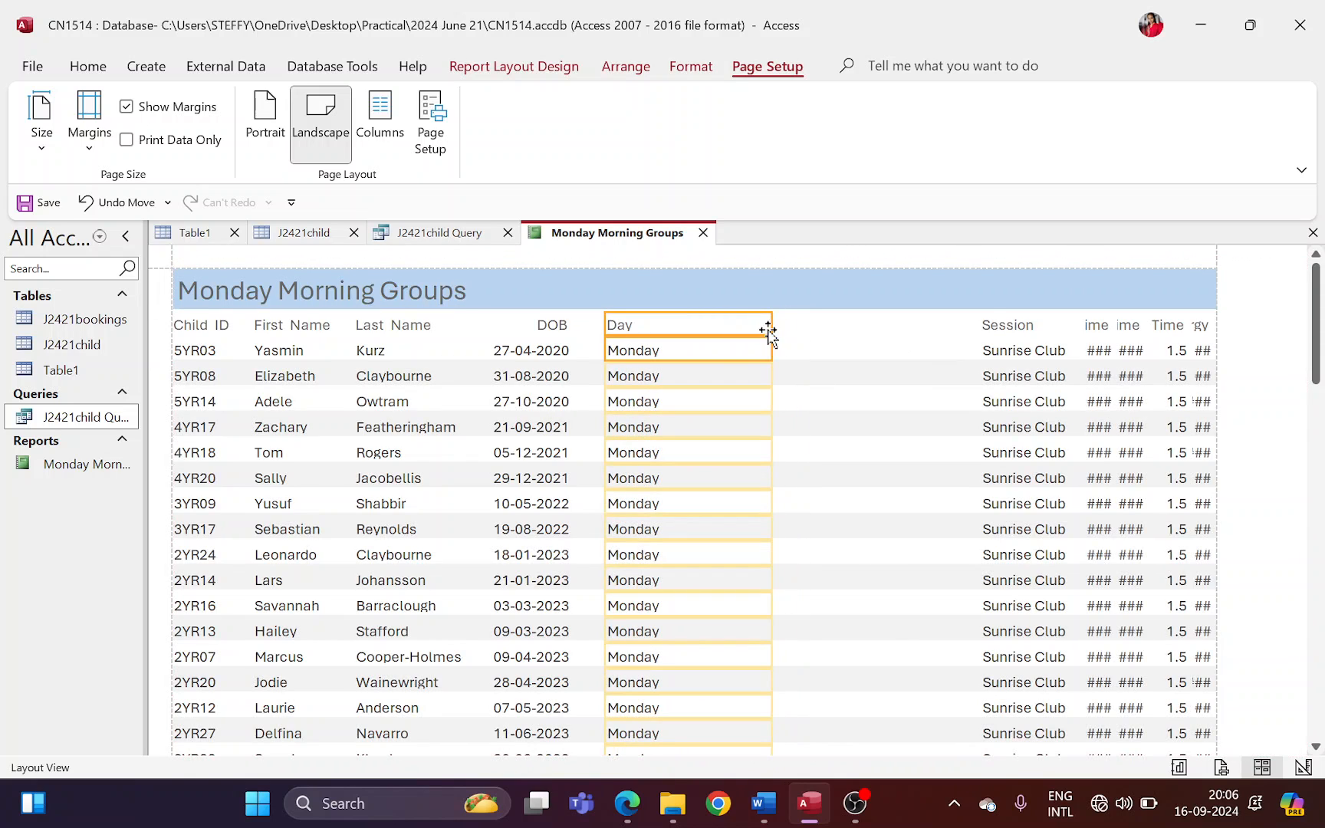
key("Left")
key("Left")
key("Left")
key("Left")
key("Left")
key("ctrl+z")
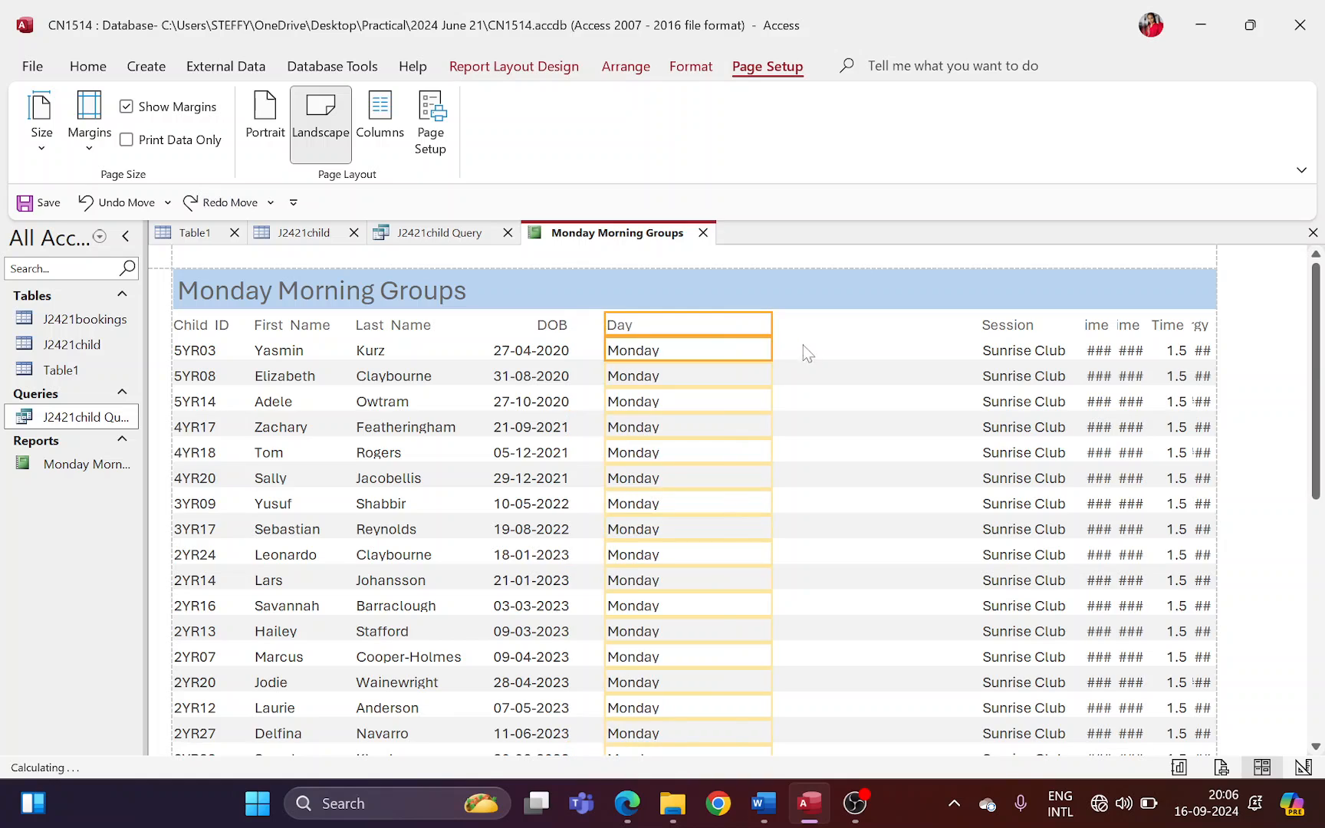
left_click_drag(769, 322, 690, 329)
- Move the Session label and its data directly after the Day column
left_click(1019, 326)
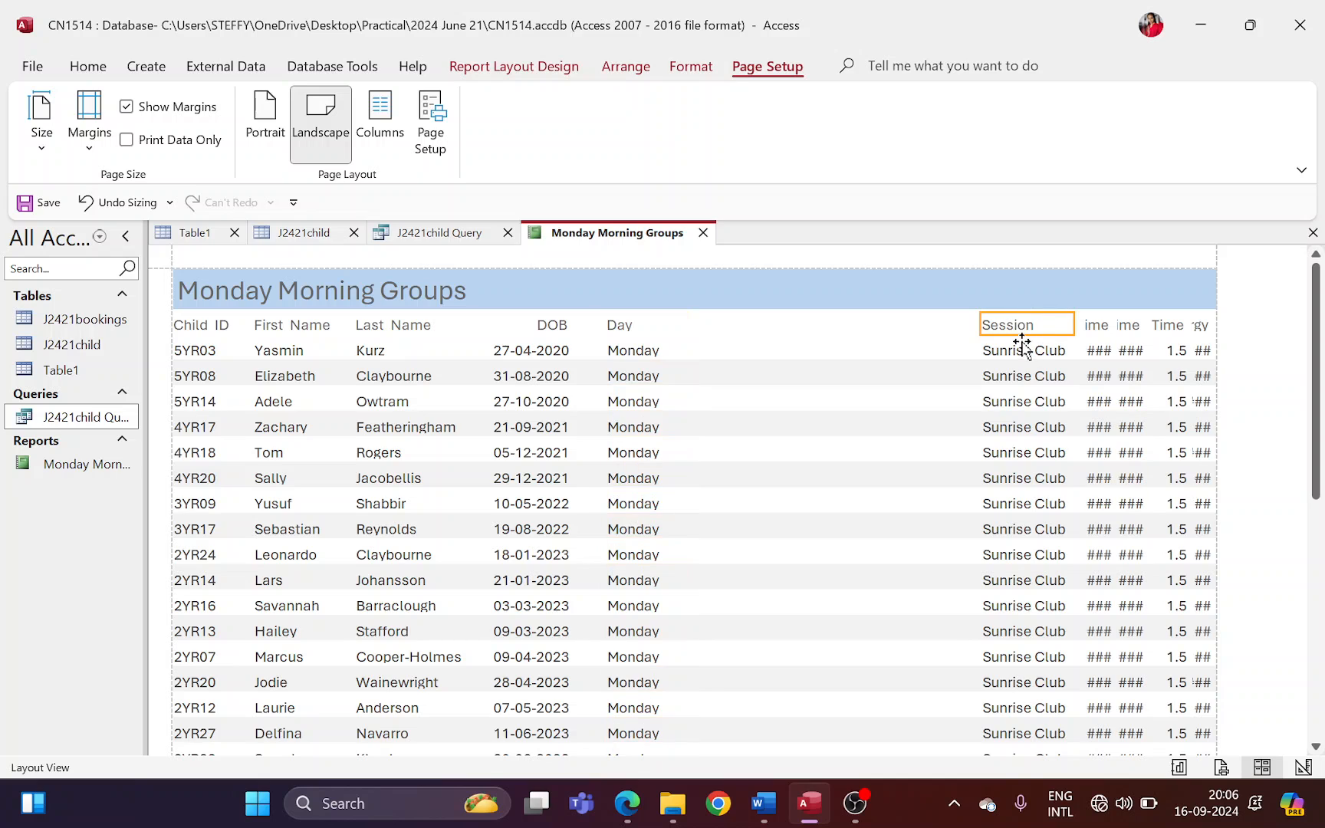
left_click(1020, 351, "shift")
key("Left")
key("Left")
key("Left")
key("Left")
key("Left")
key("Left")
key("Left")
key("Left")
key("Left")
key("Left")
key("Left")
key("Left")
key("Left")
key("Left")
key("Left")
key("Left")
key("Left")
key("Left")
key("Left")
key("Left")
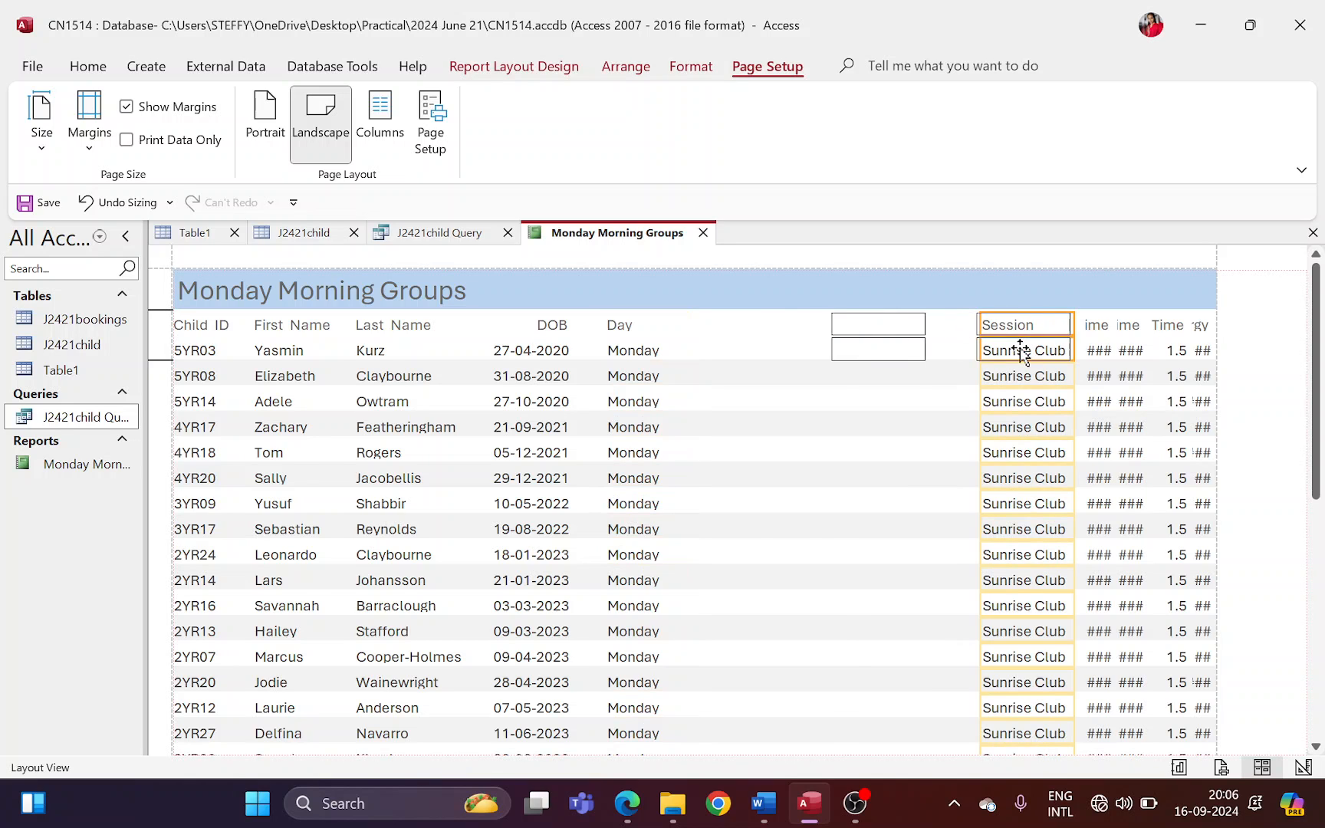
key("Left")
key("Left")
key("Left")
key("Left")
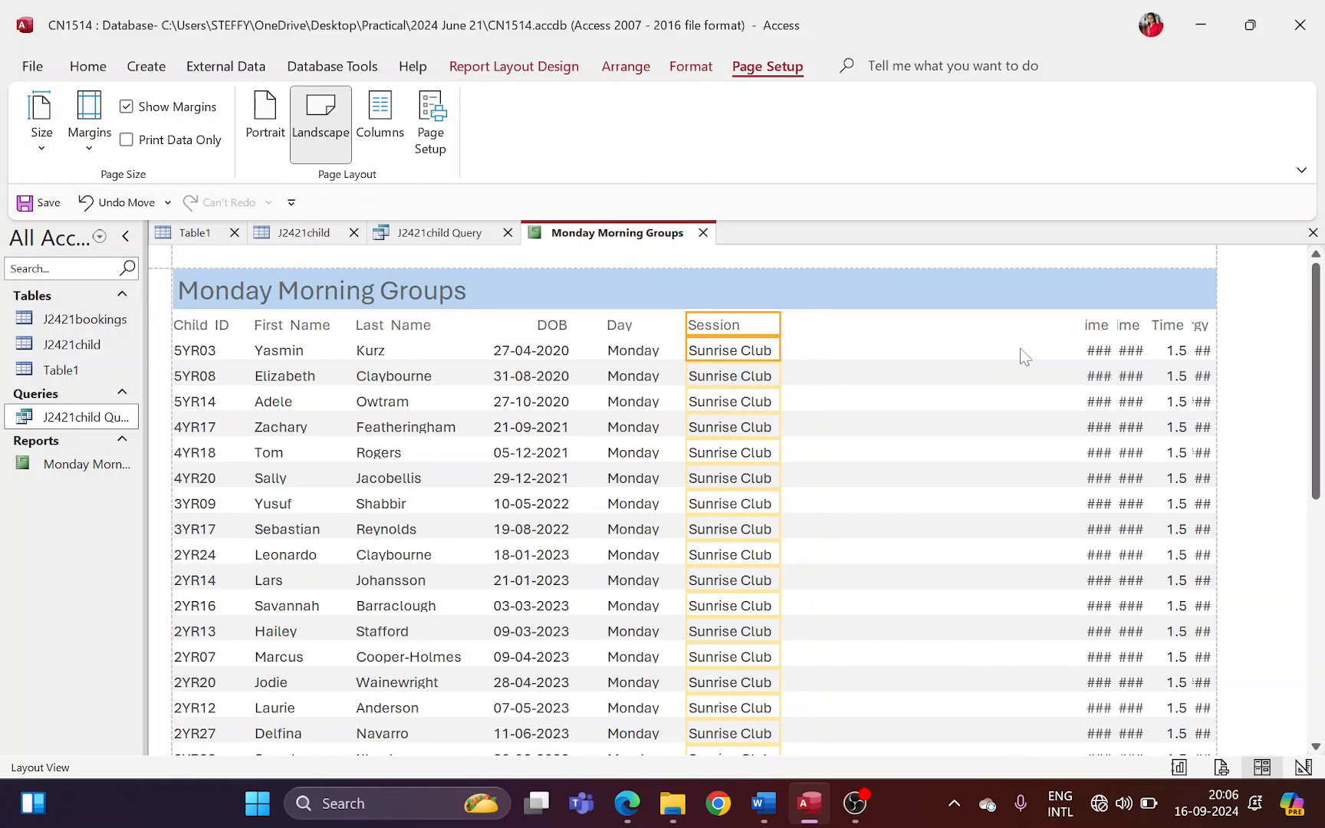
- Highlight Start_Time in the field list of the question paper PDF and return to the Access report
key("alt+Tab")
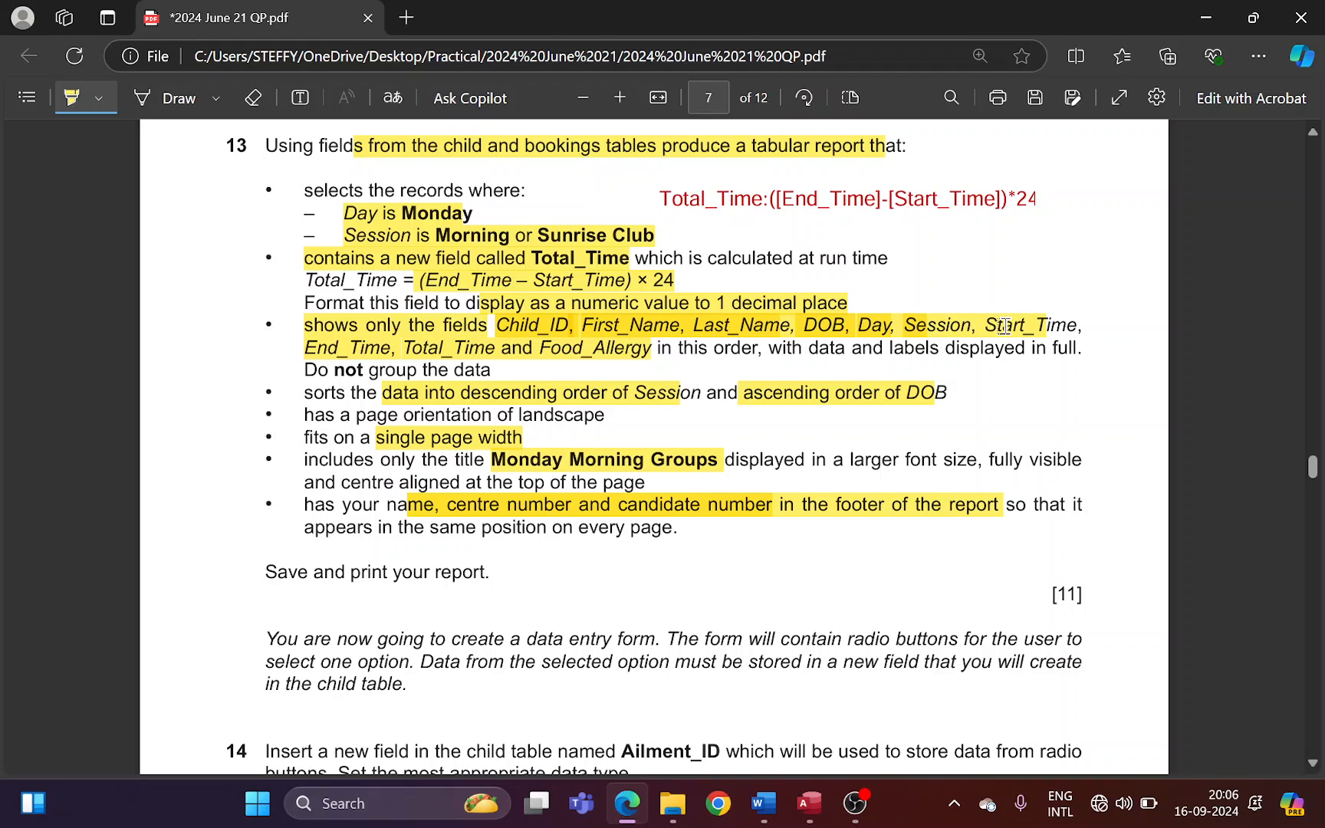
left_click_drag(1004, 326, 1052, 328)
key("alt+Tab")
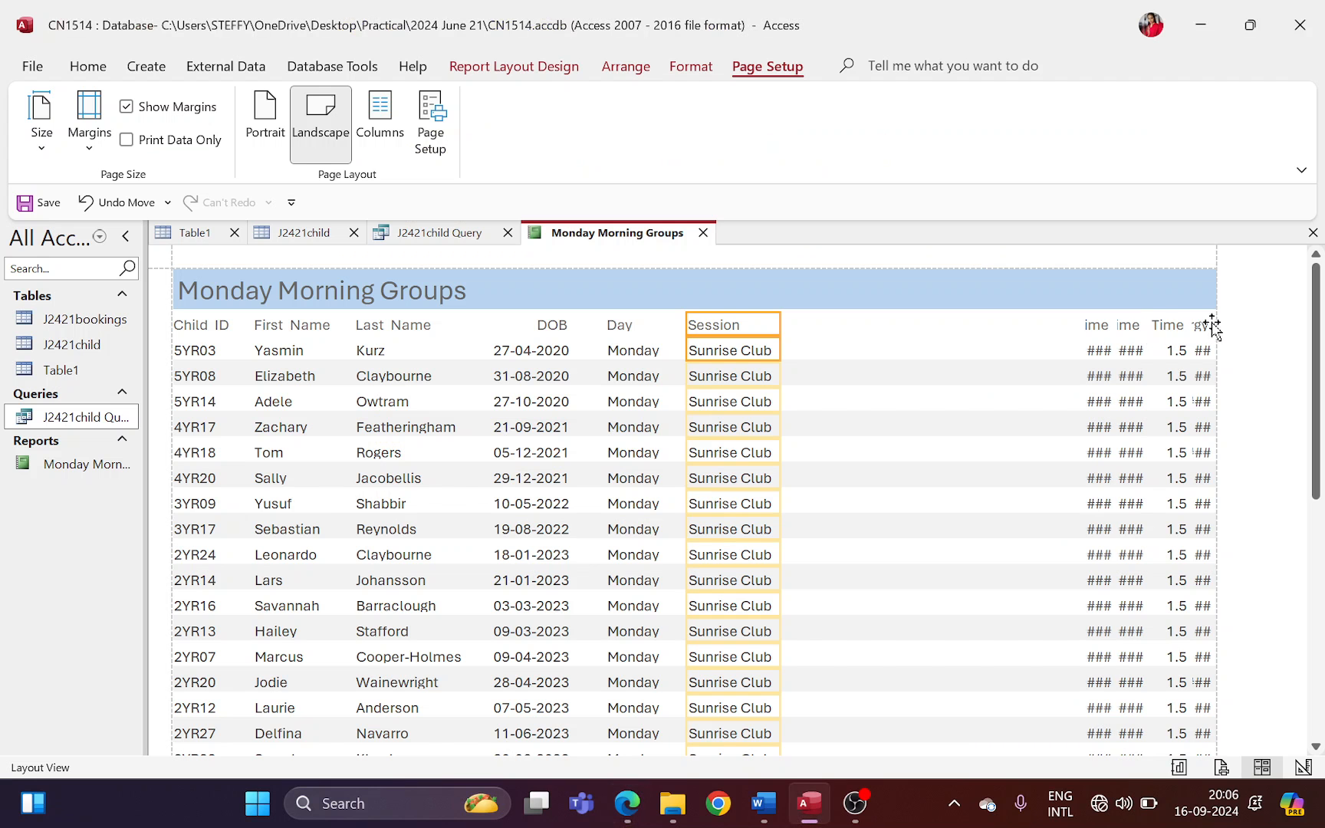
- Widen the Start Time column to show its full label and times, and place it directly after Session
left_click(1096, 326)
left_click(1095, 354)
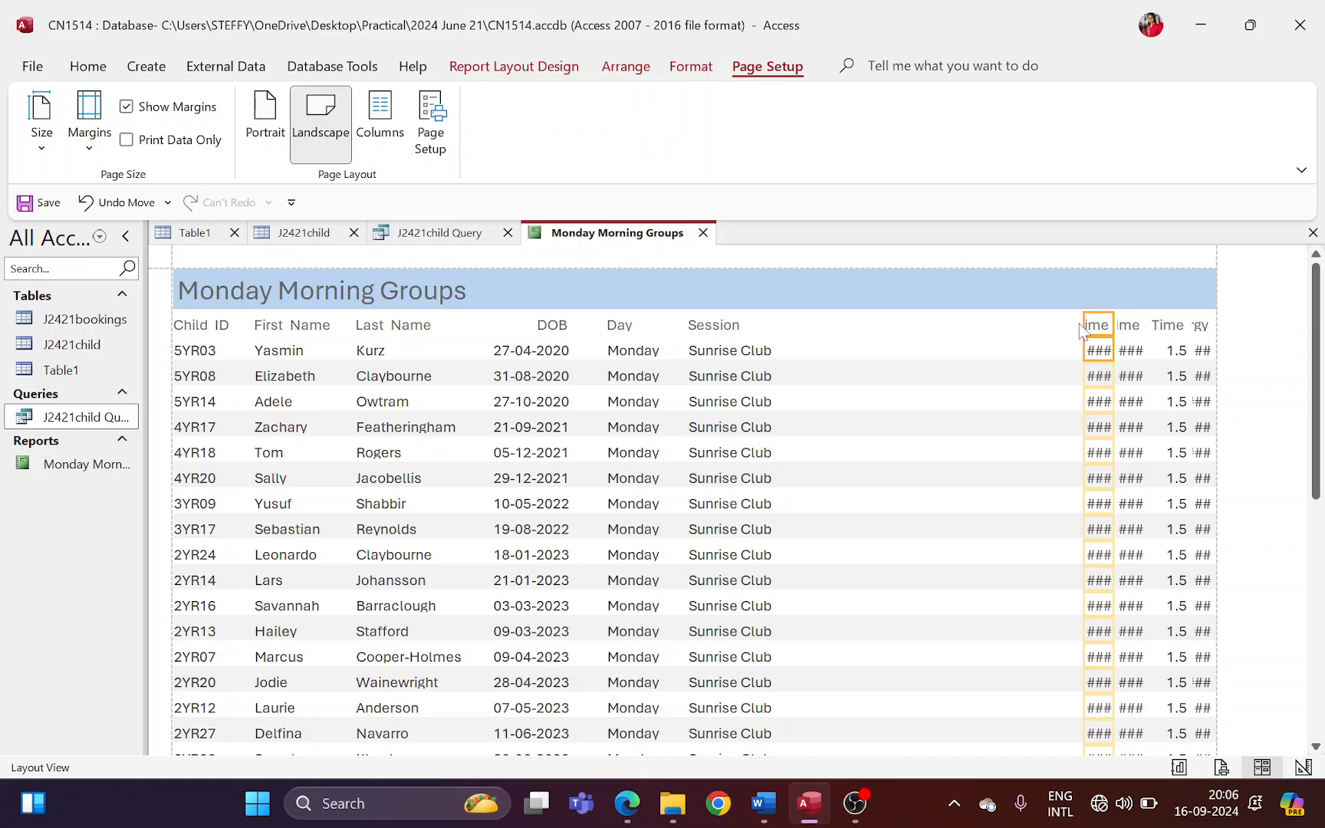
left_click_drag(1083, 324, 1026, 340)
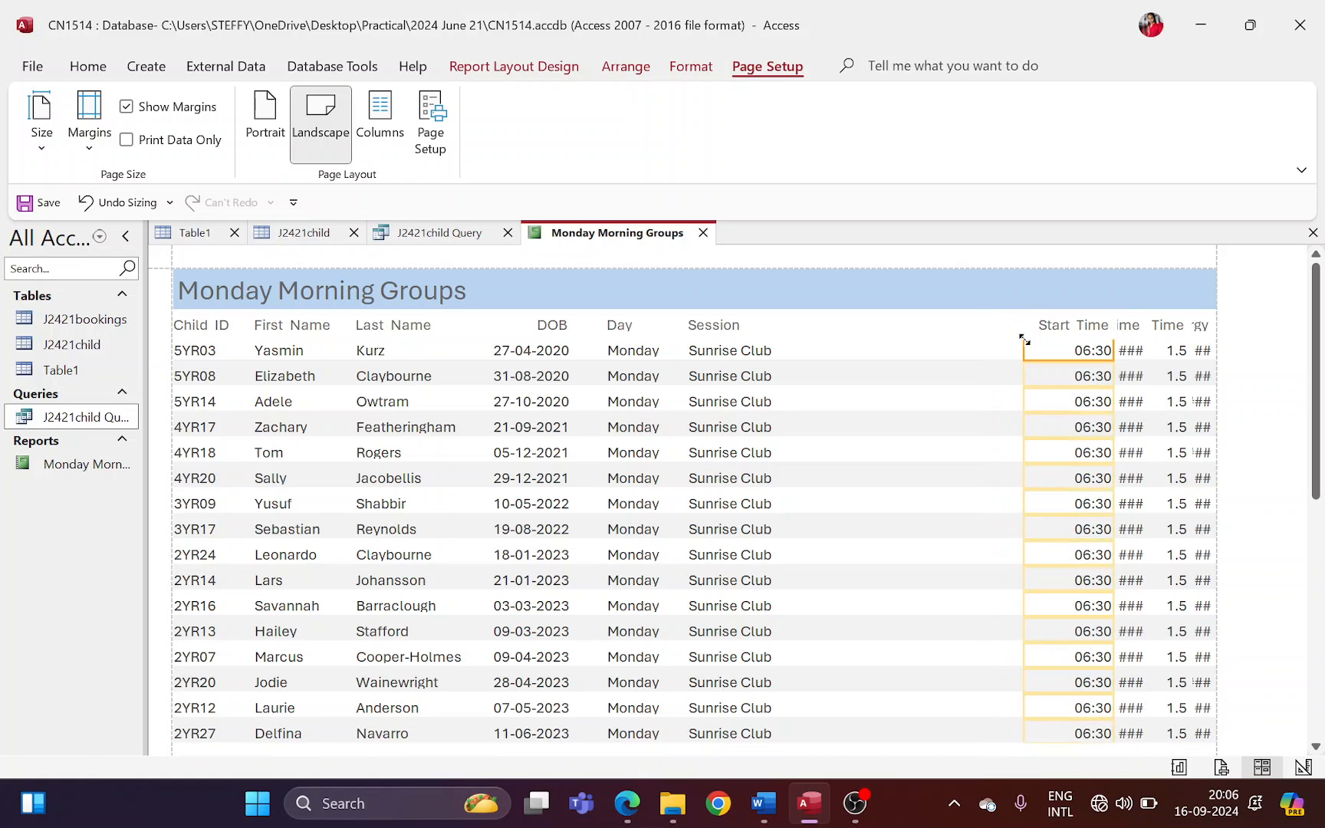
key("Left")
key("Left")
key("Left")
key("Left")
key("Left")
key("Left")
key("Left")
key("Left")
key("Left")
key("Left")
key("Left")
key("Left")
key("Left")
key("Left")
key("Left")
key("Left")
key("Left")
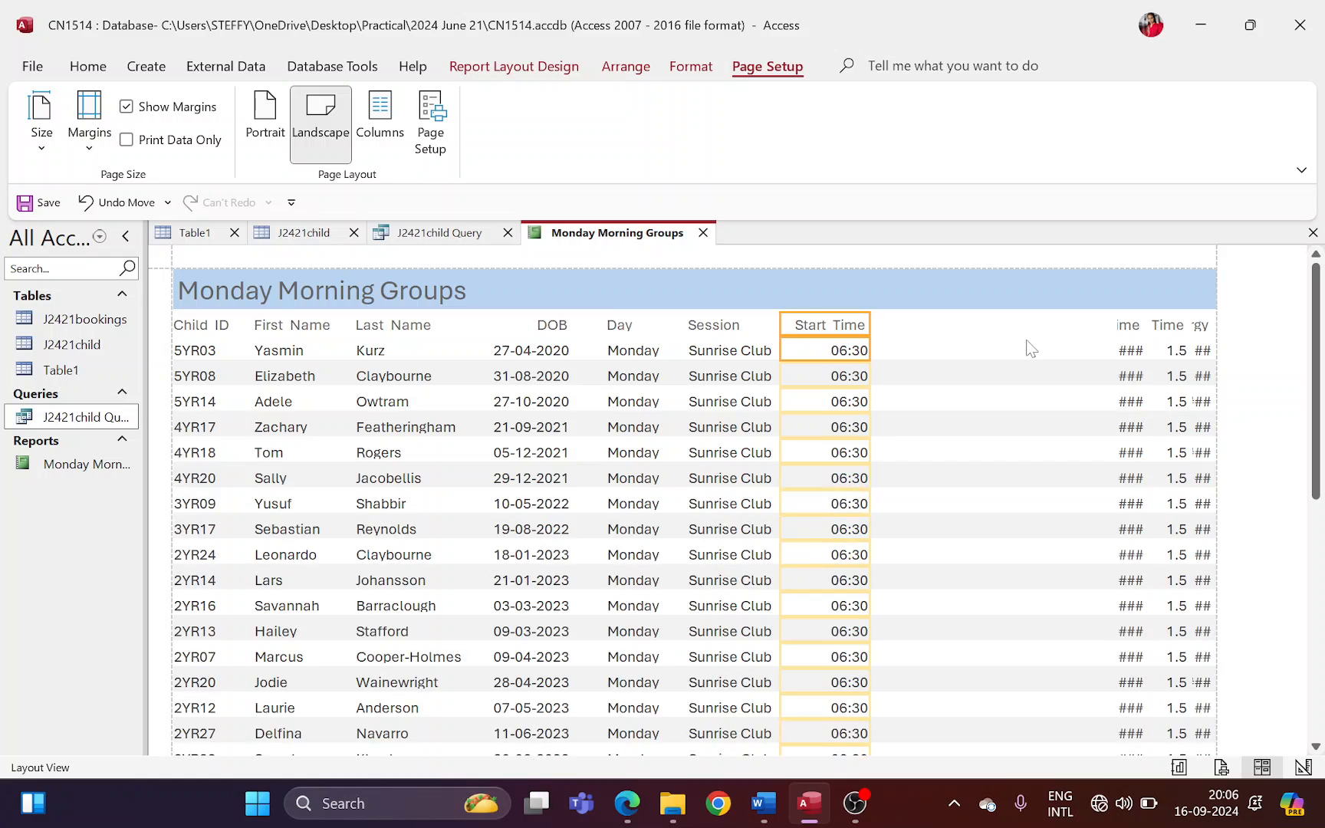
- Widen the End Time column to show its full label and times, and move it closer to Start Time
left_click(1132, 325)
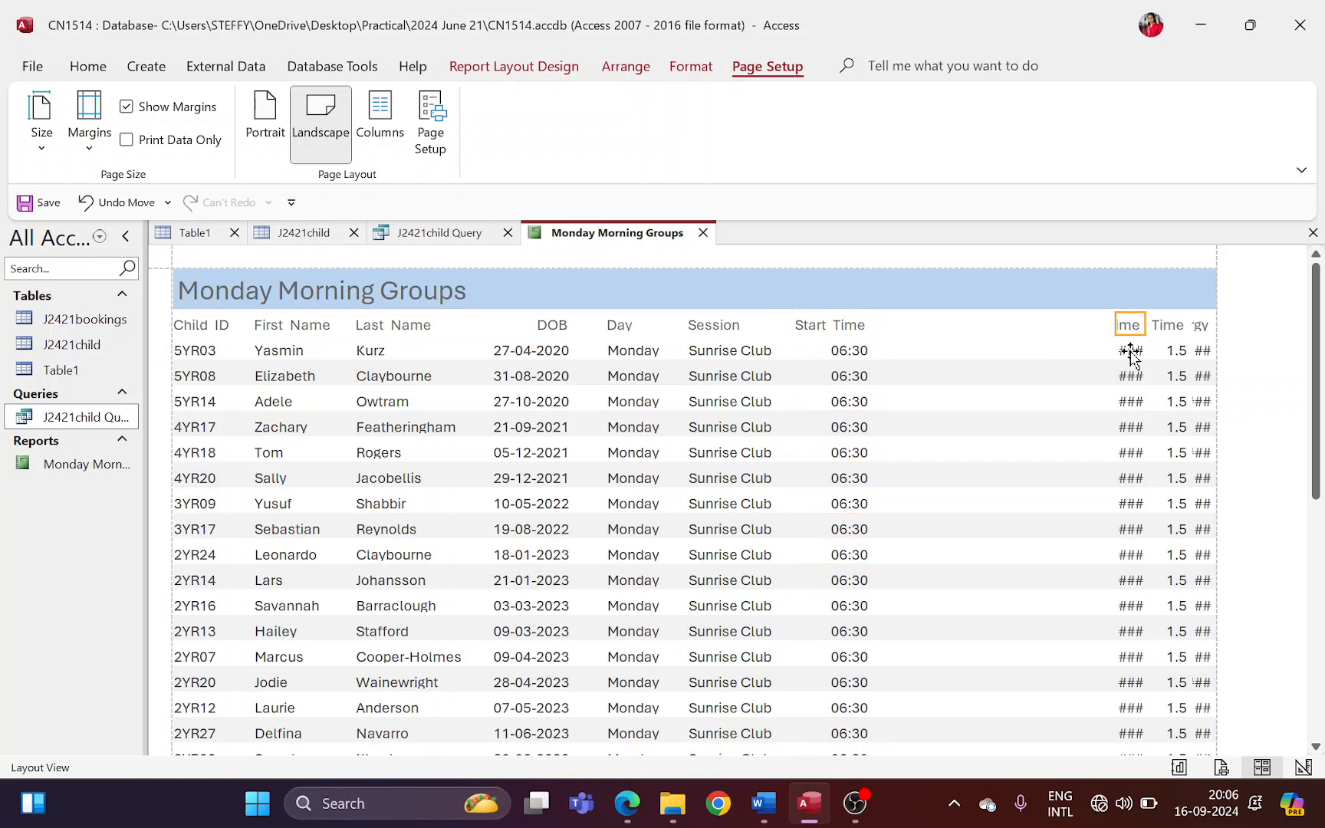
left_click(1131, 352)
left_click_drag(1116, 327, 1066, 325)
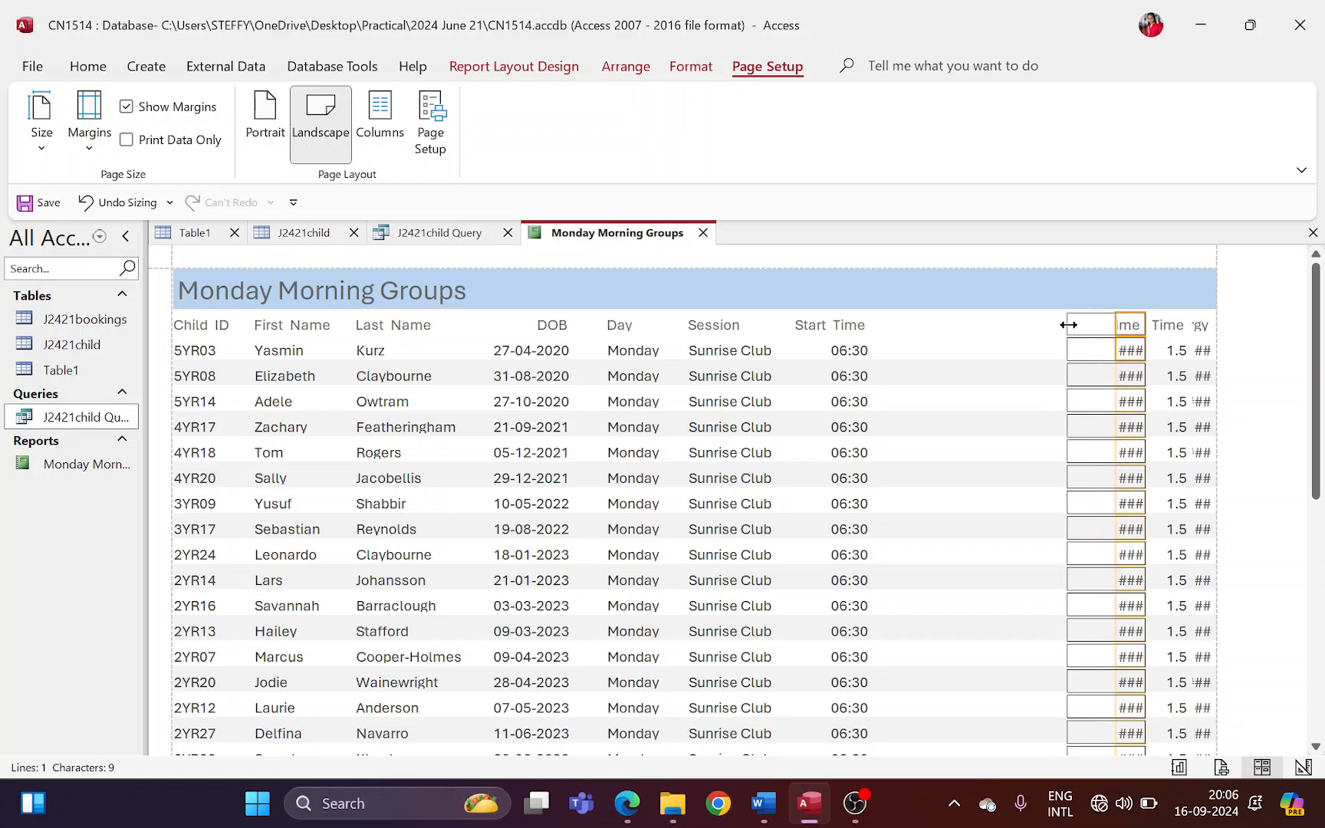
key("Left")
key("Left")
key("Left")
key("Left")
key("Left")
key("Left")
key("Left")
key("Left")
key("Left")
key("Left")
key("Left")
key("Left")
key("Left")
key("Left")
key("Left")
key("Left")
key("Left")
key("Left")
key("Left")
key("Left")
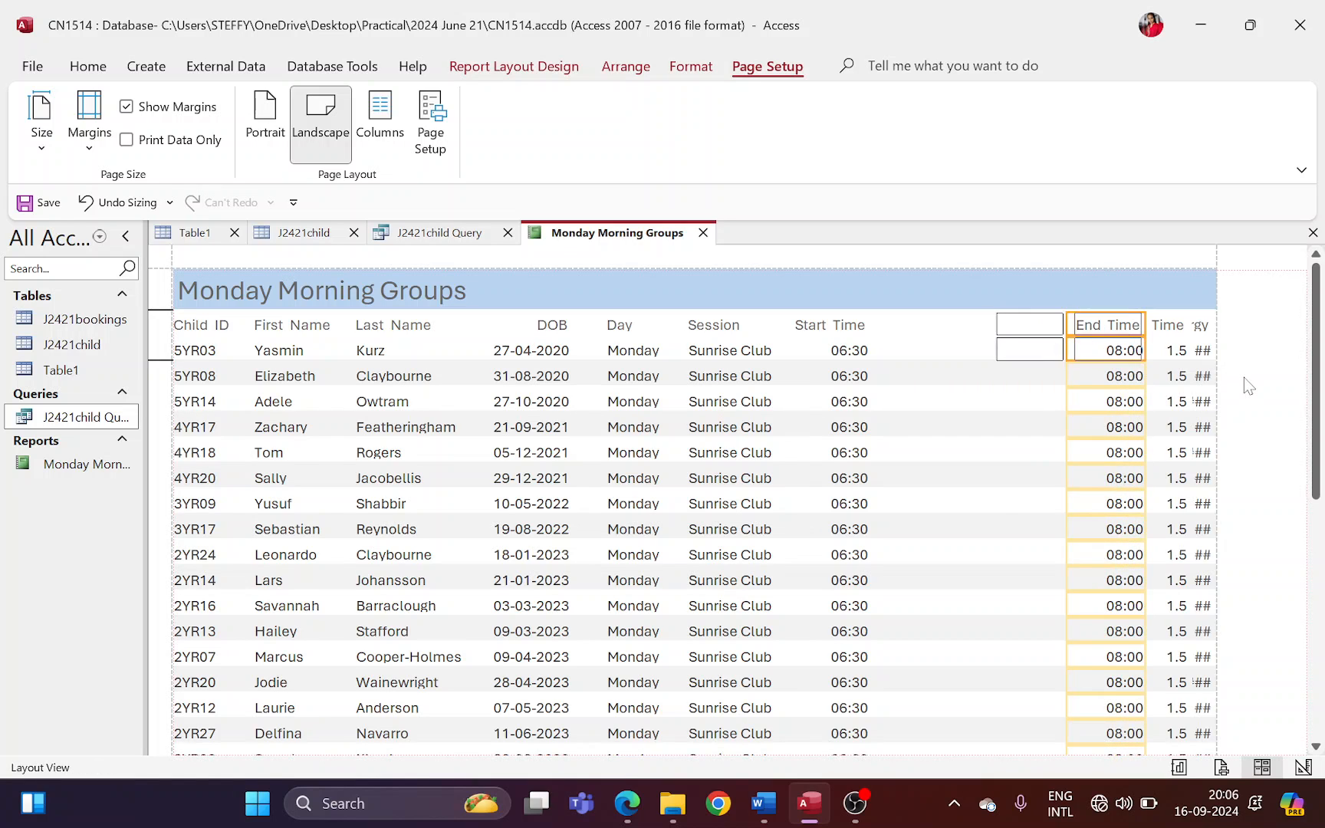
key("Left")
key("Left")
key("Left")
key("Left")
key("Left")
key("Left")
key("Left")
key("Left")
key("Left")
key("Left")
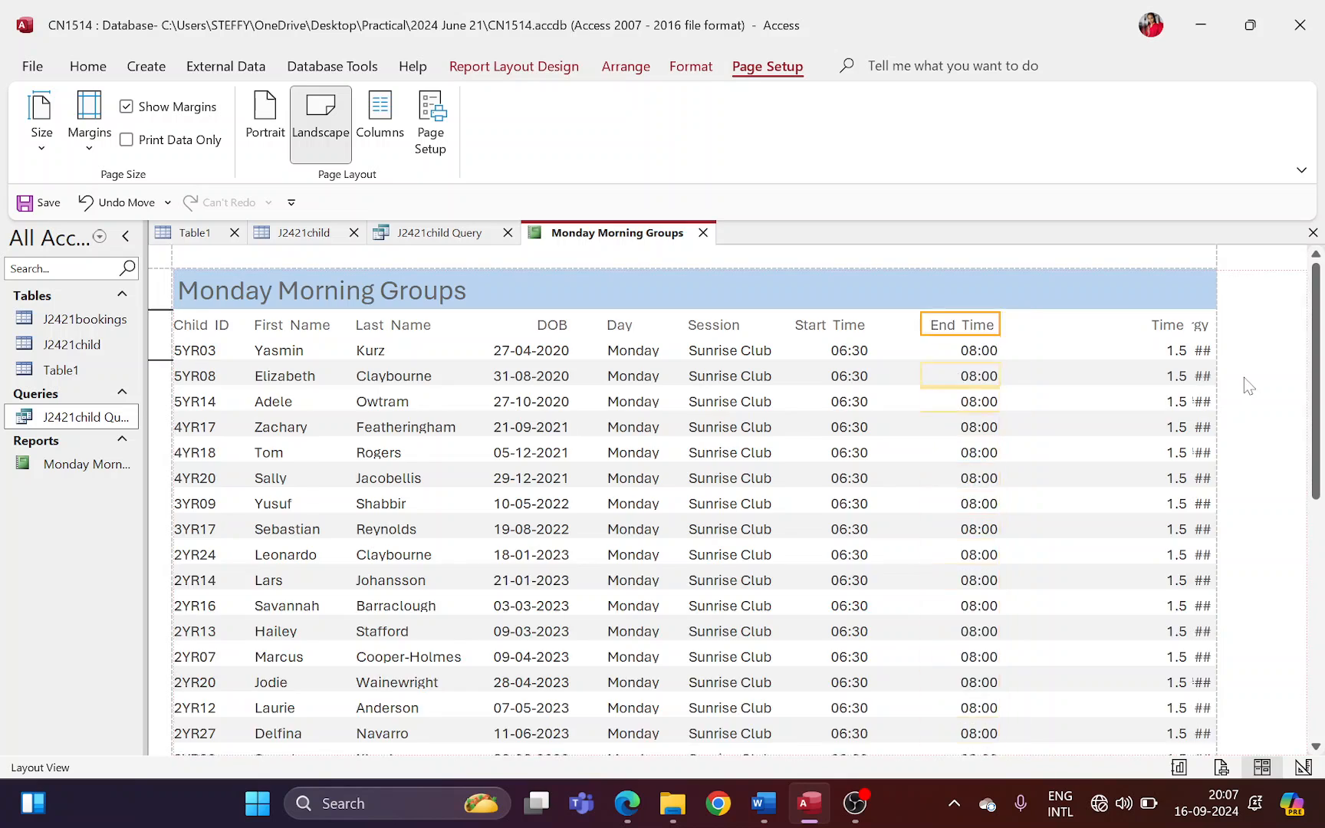
- Place the End Time label and its data right beside the Start Time column
key("Left")
key("Left")
key("Left")
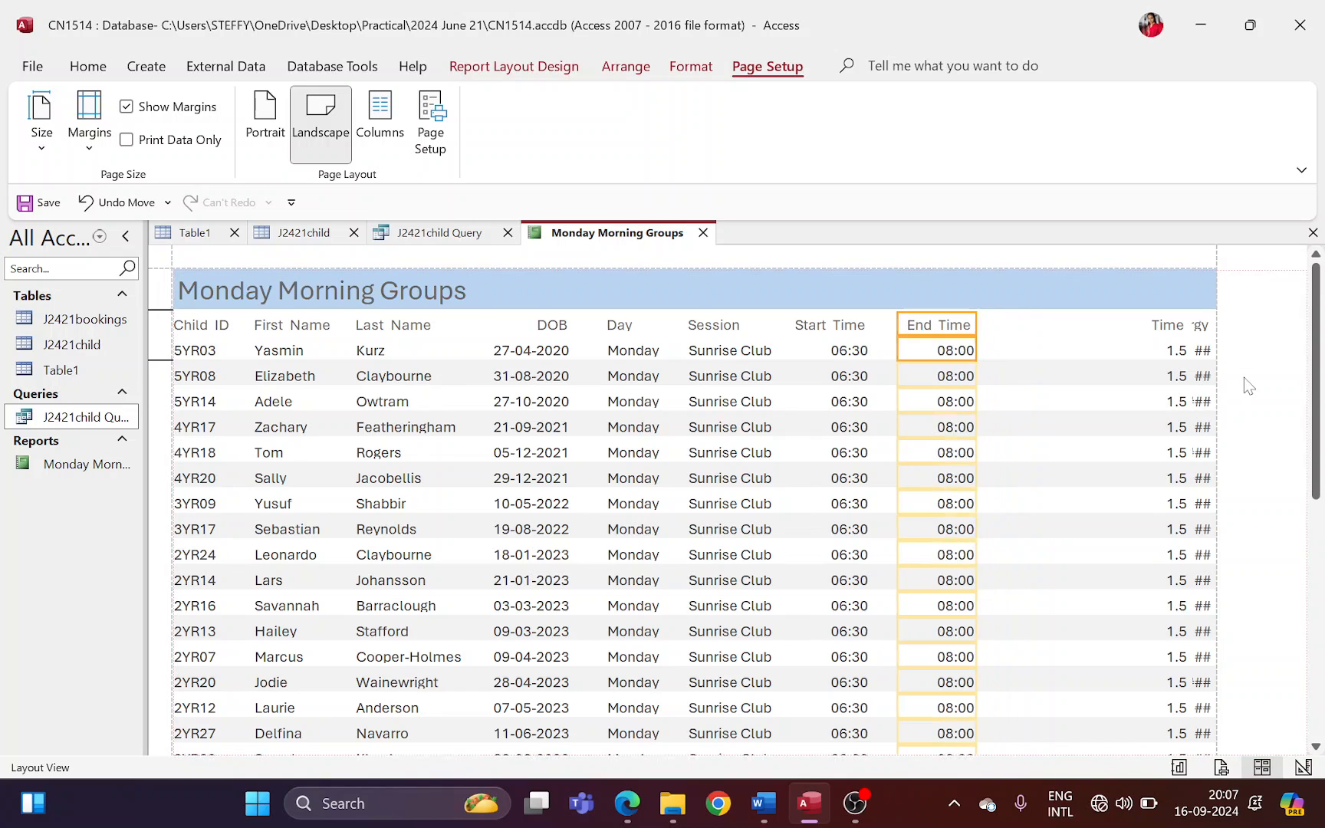
- Highlight Total_Time and Food_Allergy in the field list of the question paper PDF and return to the Access report
key("alt+Tab")
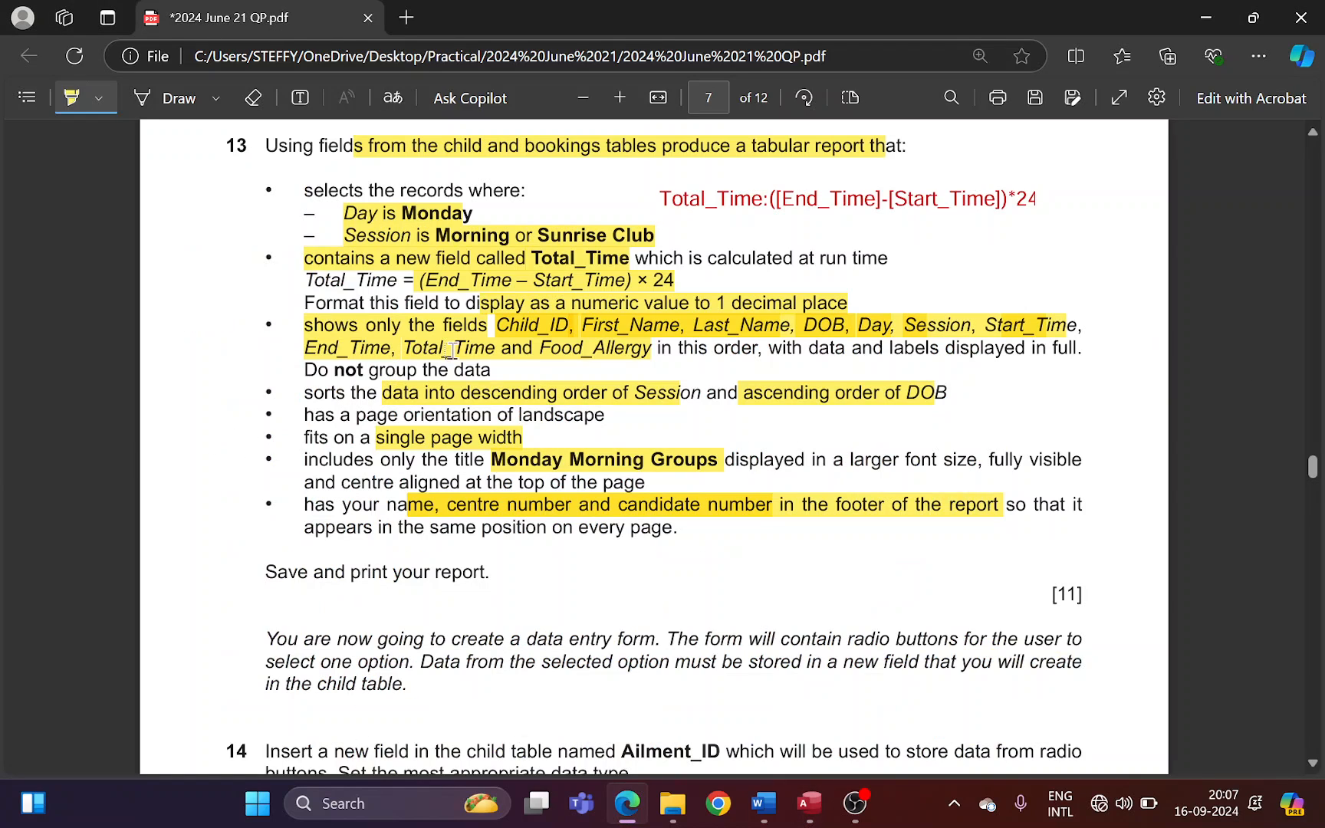
left_click_drag(451, 350, 660, 350)
key("alt+Tab")
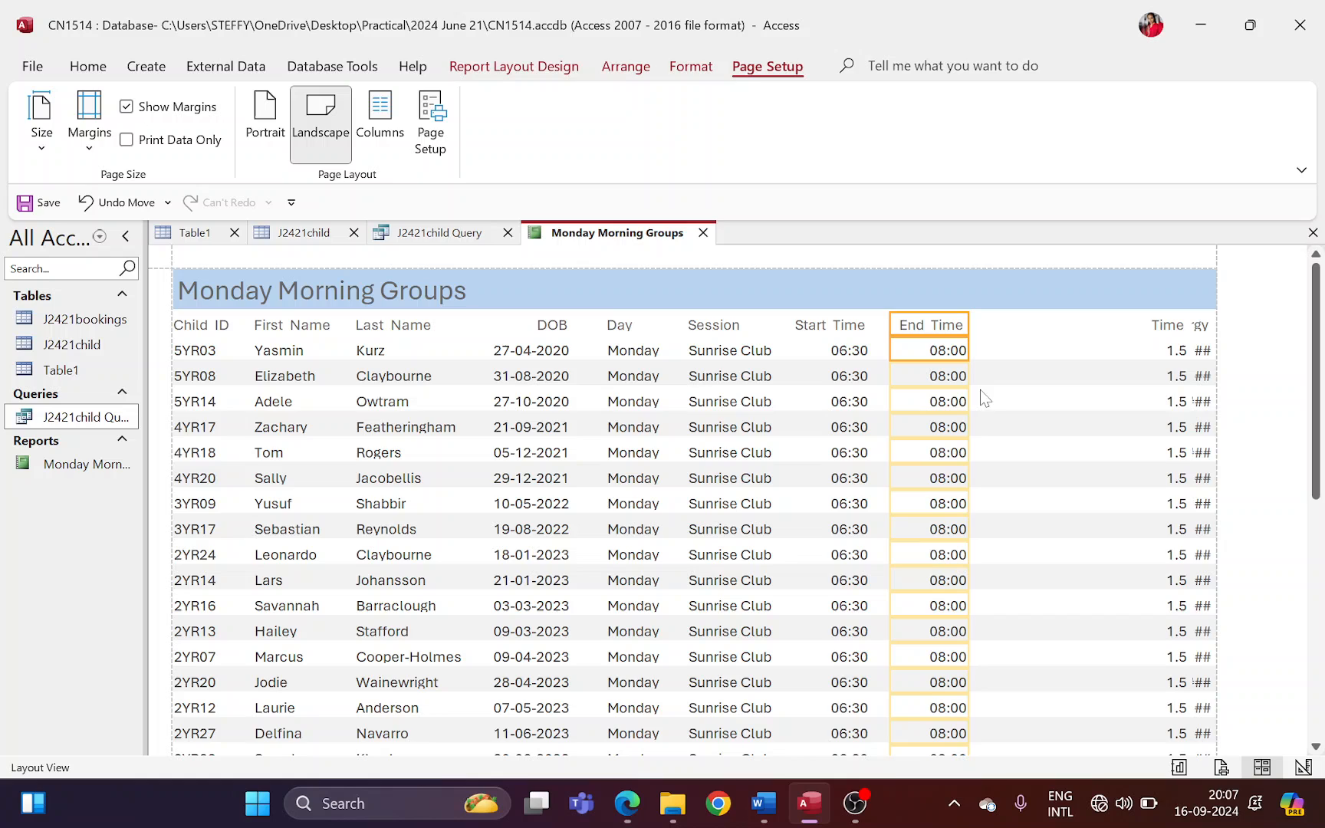
- Widen the Total Time column to show its full label and place it directly after End Time
left_click(1168, 329)
left_click(1174, 349, "shift")
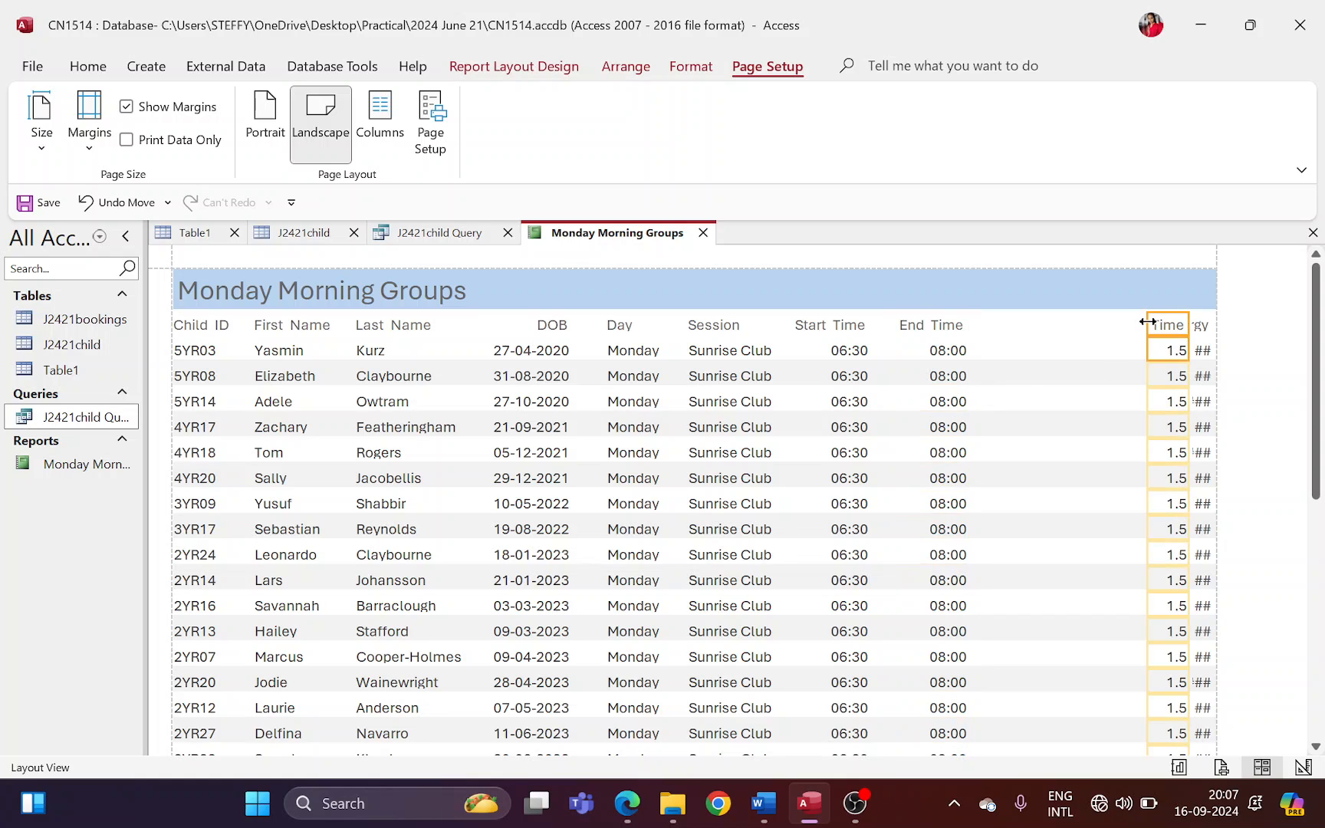
left_click_drag(1147, 322, 1105, 324)
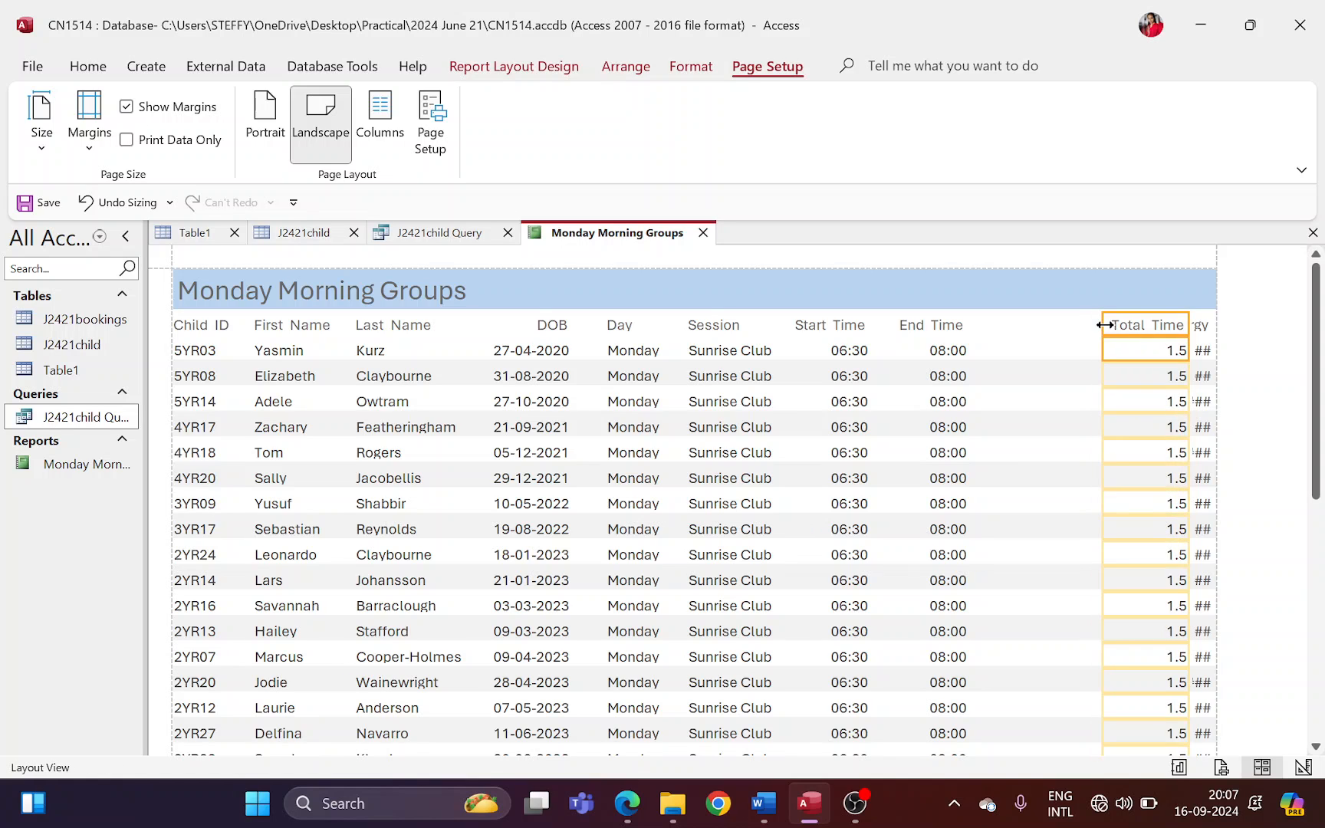
key("Left")
key("Left")
key("Left")
key("Left")
key("Left")
key("Left")
key("Left")
key("Left")
key("Left")
key("Left")
key("Left")
key("Left")
key("Left")
key("Left")
key("Left")
key("Left")
key("Left")
key("Left")
key("Left")
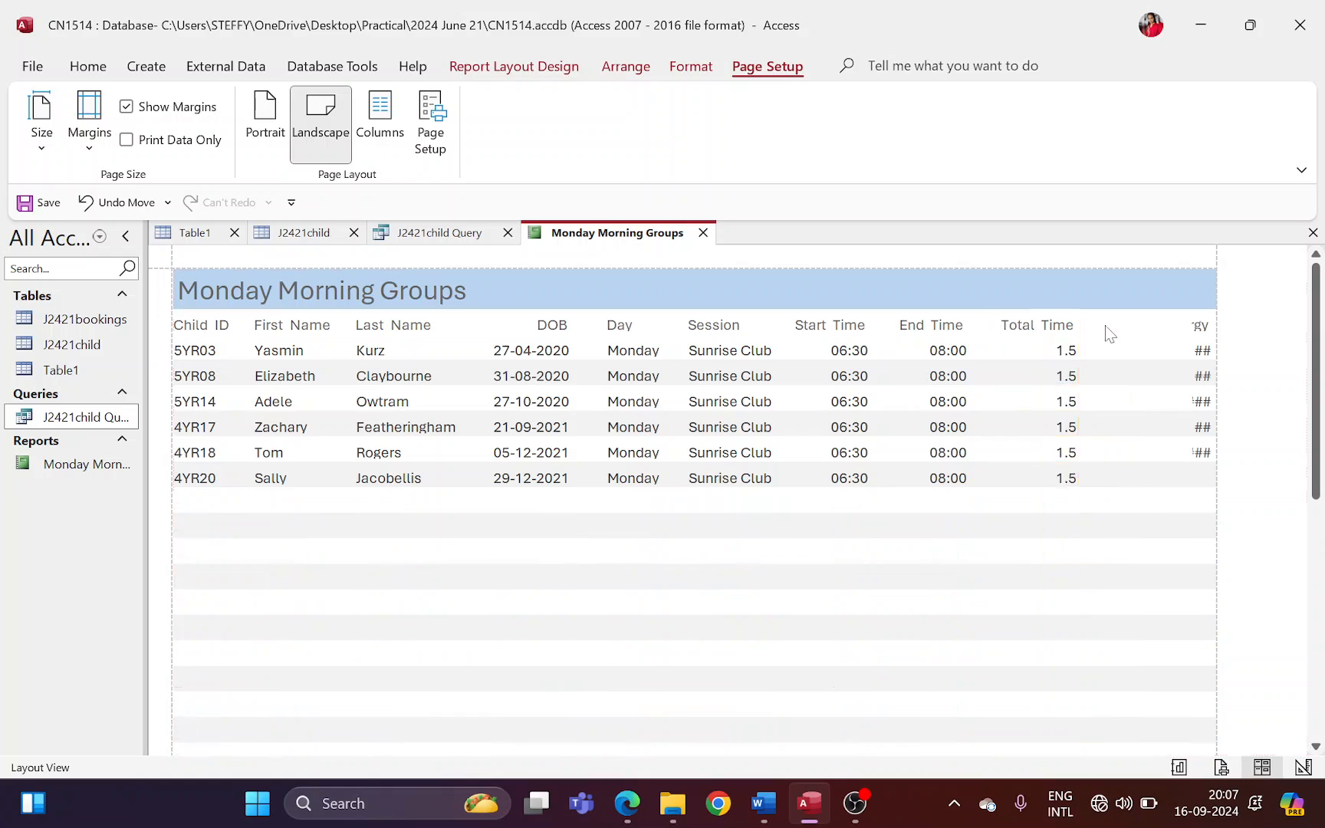
- Widen the Food Allergy column to show its full label and Yes/No values, and move it slightly closer to Total Time
left_click(1201, 330)
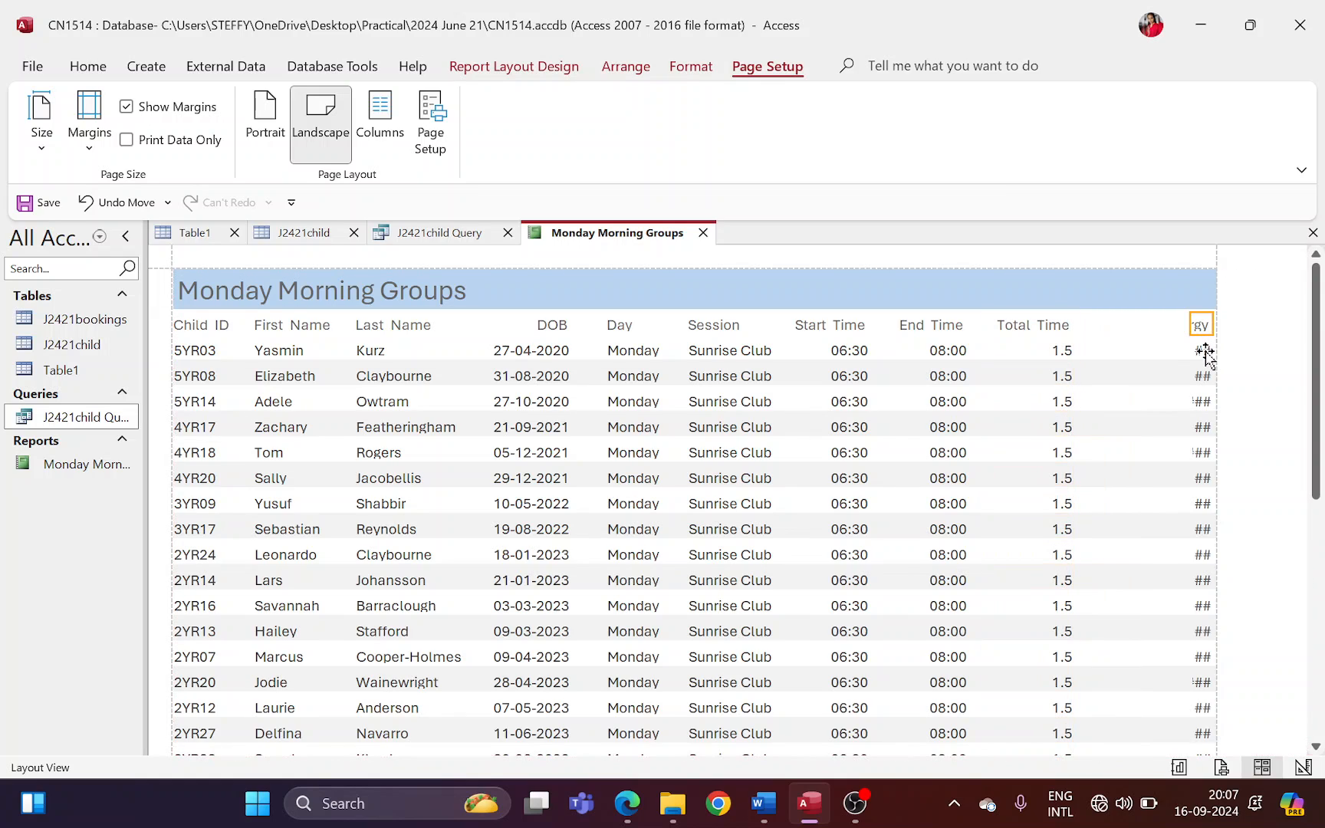
left_click(1205, 351)
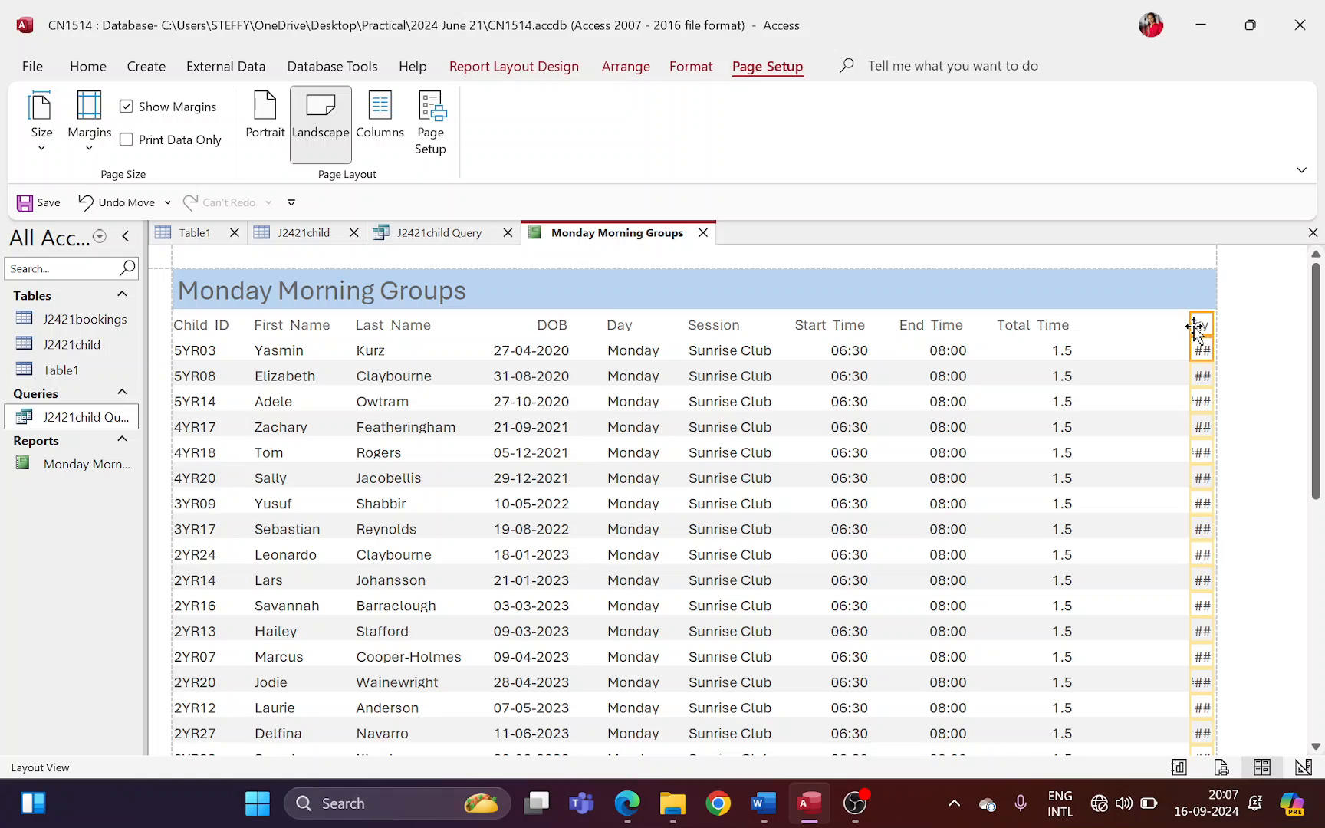
left_click_drag(1192, 325, 1118, 328)
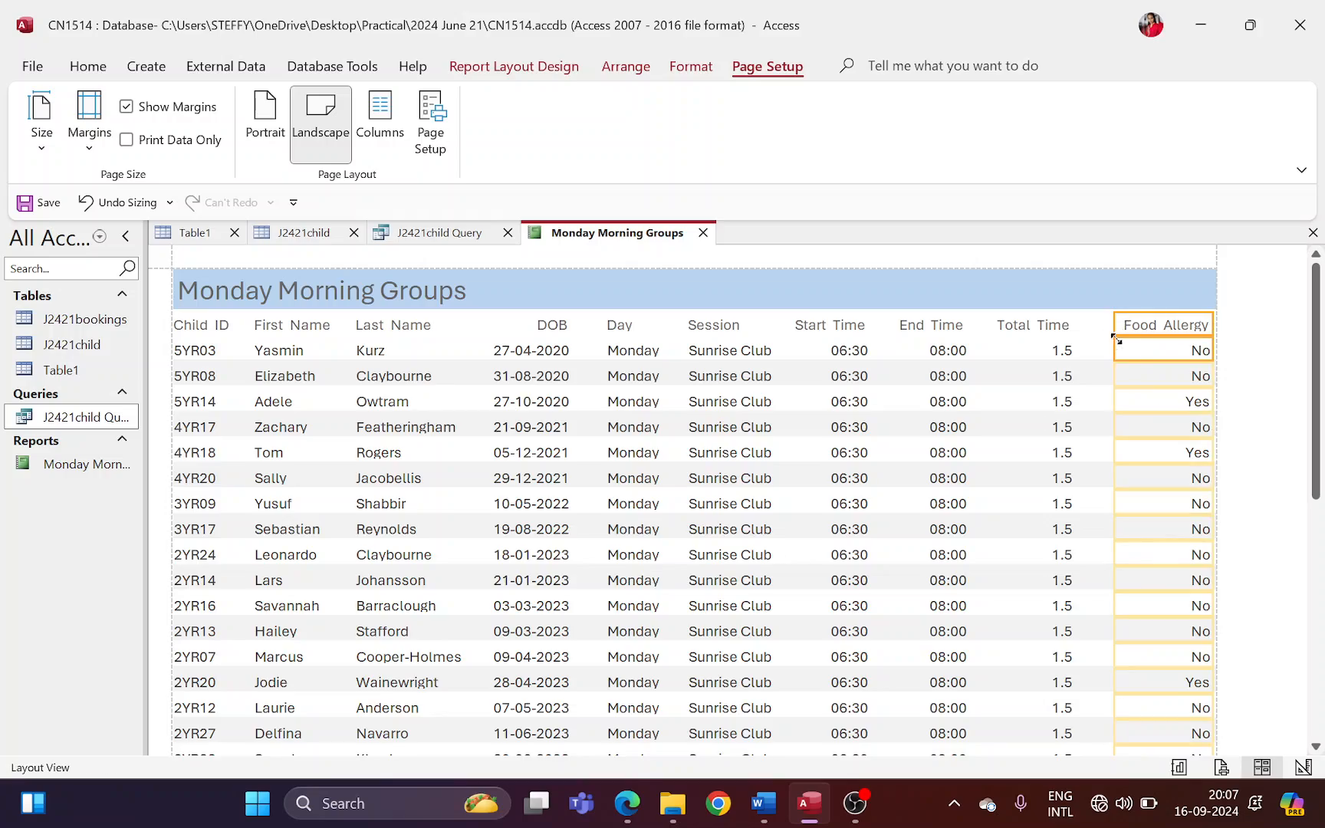
left_click(1231, 399)
key("Left")
key("Left")
- Look through the whole report, show it in Print Preview and check the first page's column labels, data and footer
scroll(1045, 494, "down", 3)
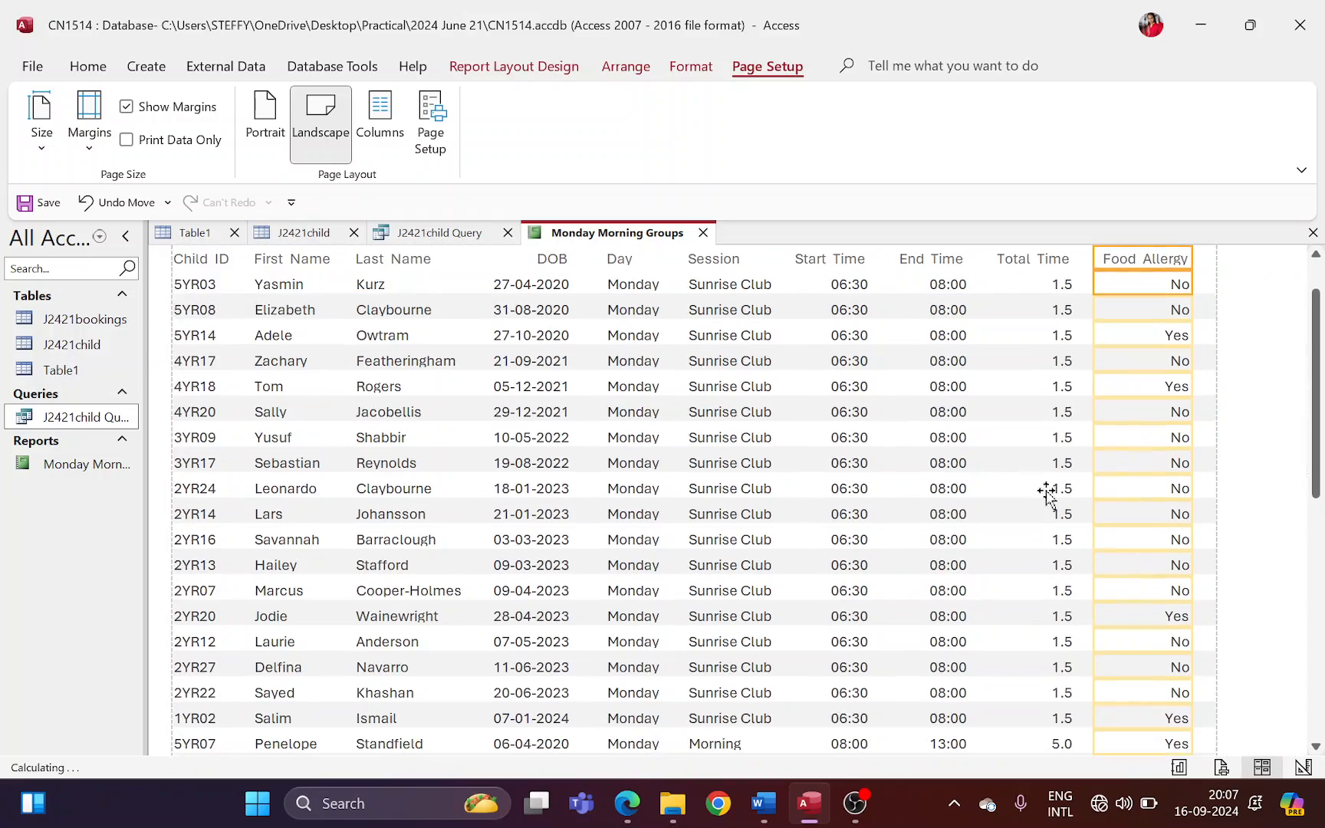
scroll(1025, 487, "down", 6)
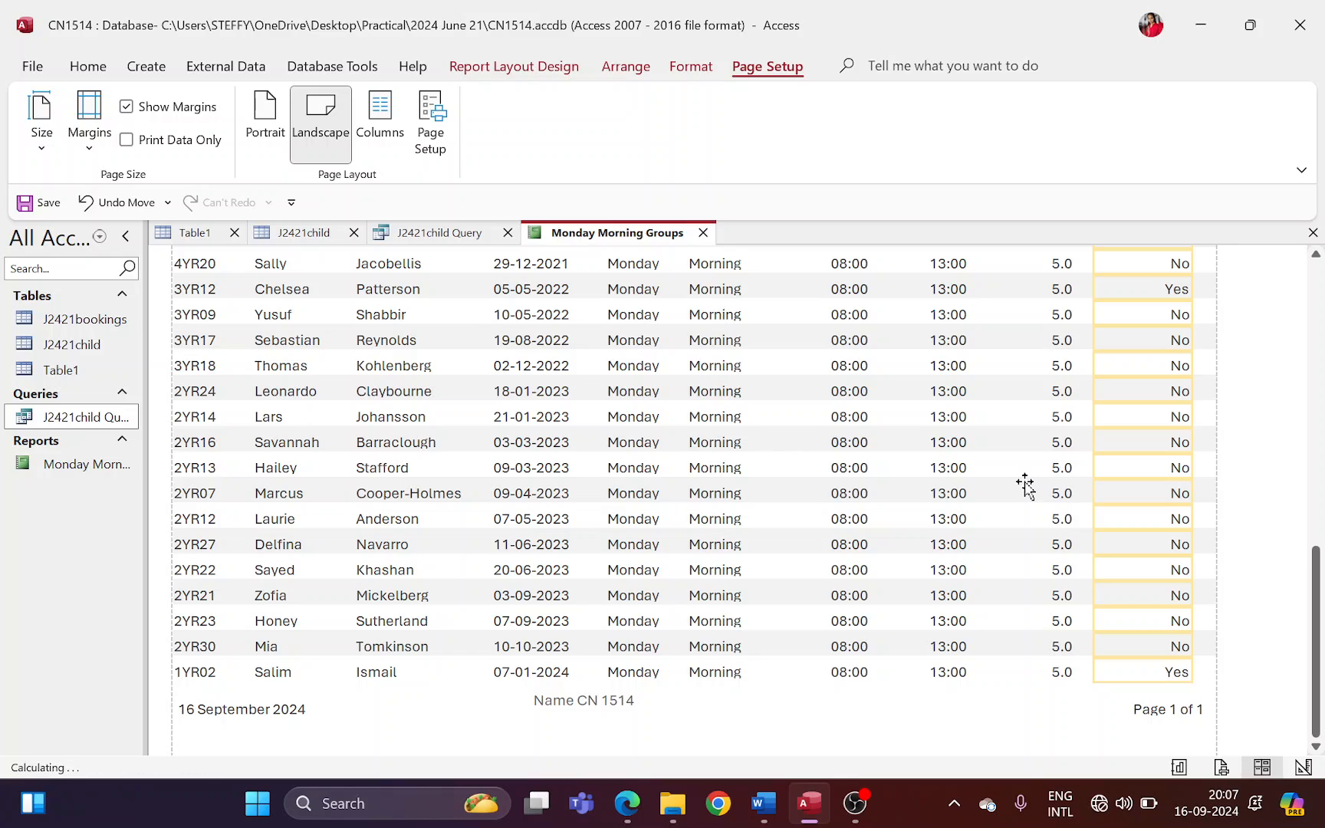
scroll(827, 541, "up", 9)
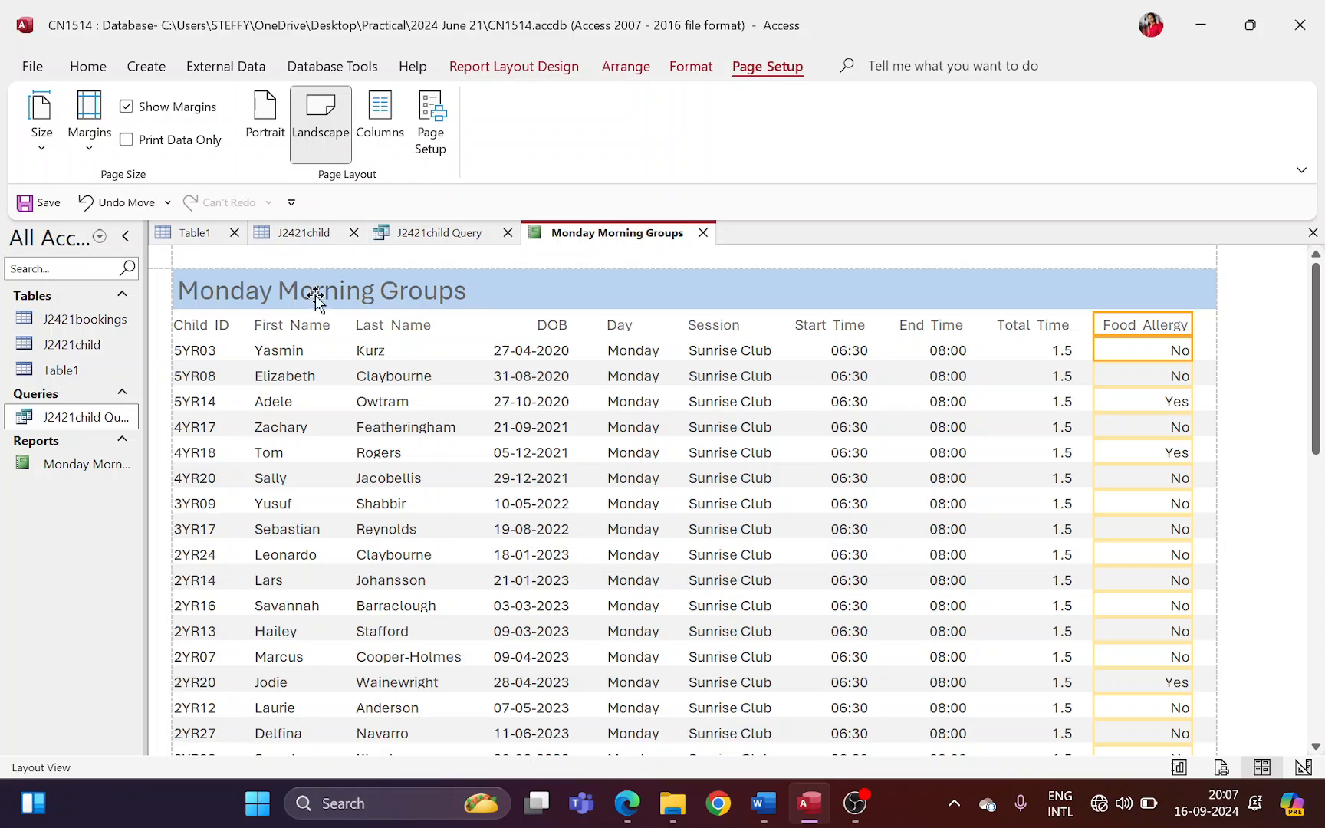
left_click(89, 66)
left_click(42, 123)
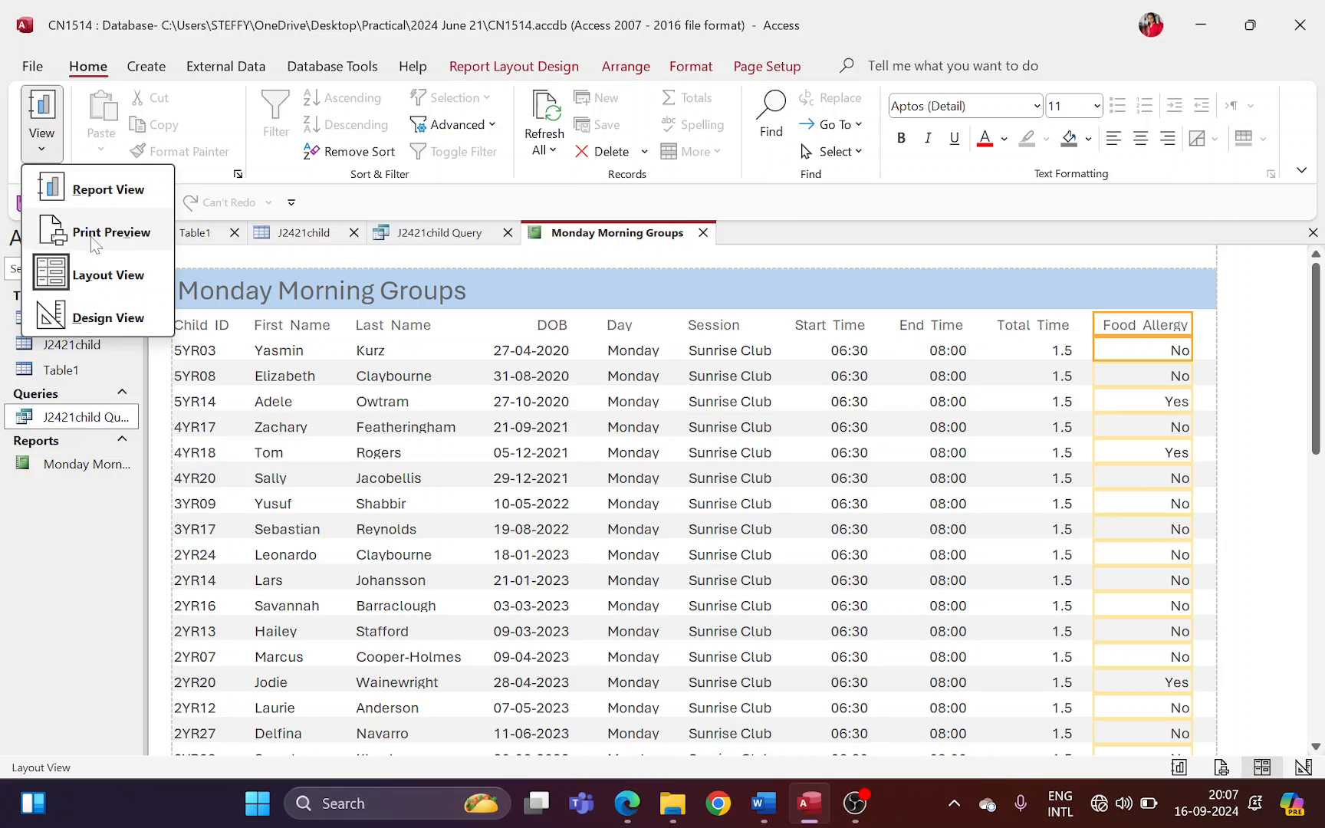
left_click(92, 242)
scroll(632, 623, "down", 5)
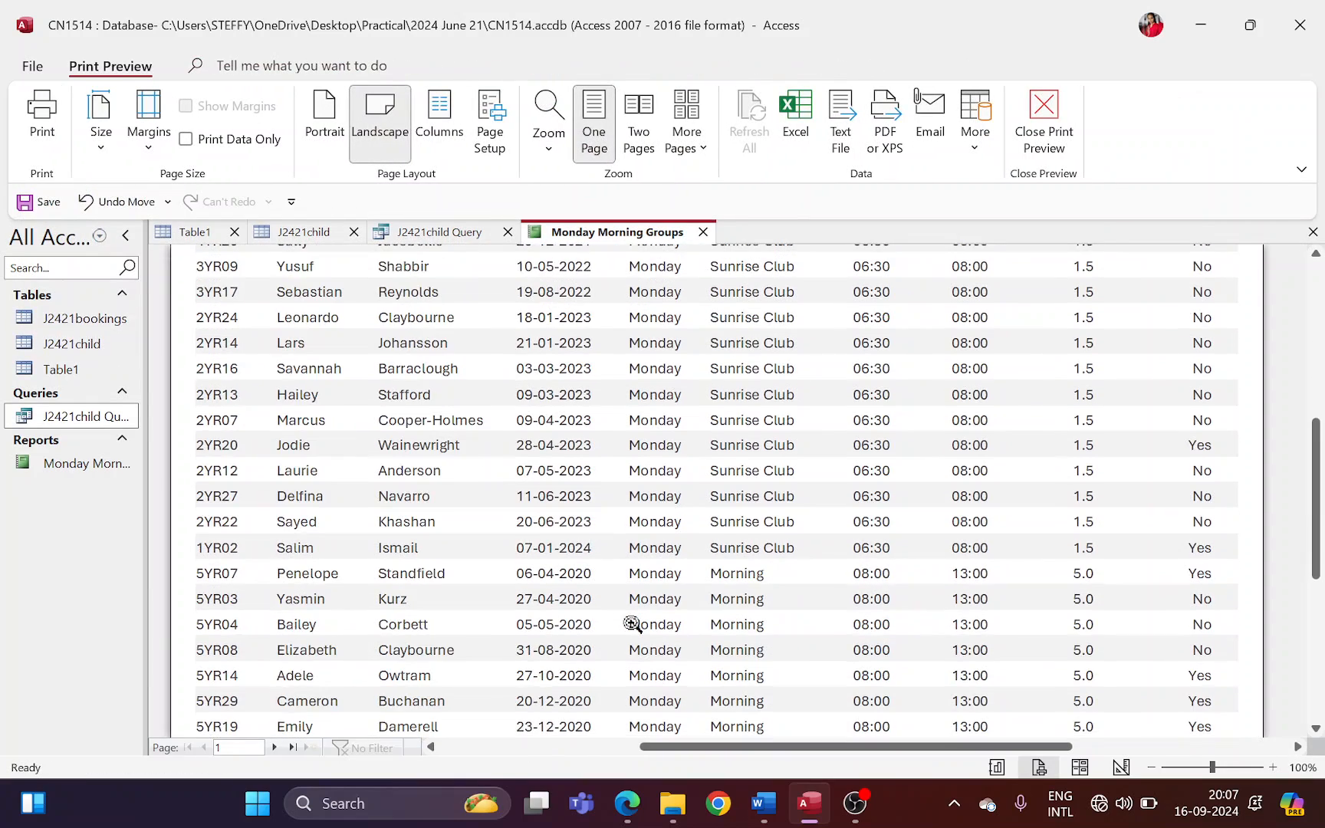
scroll(632, 624, "up", 8)
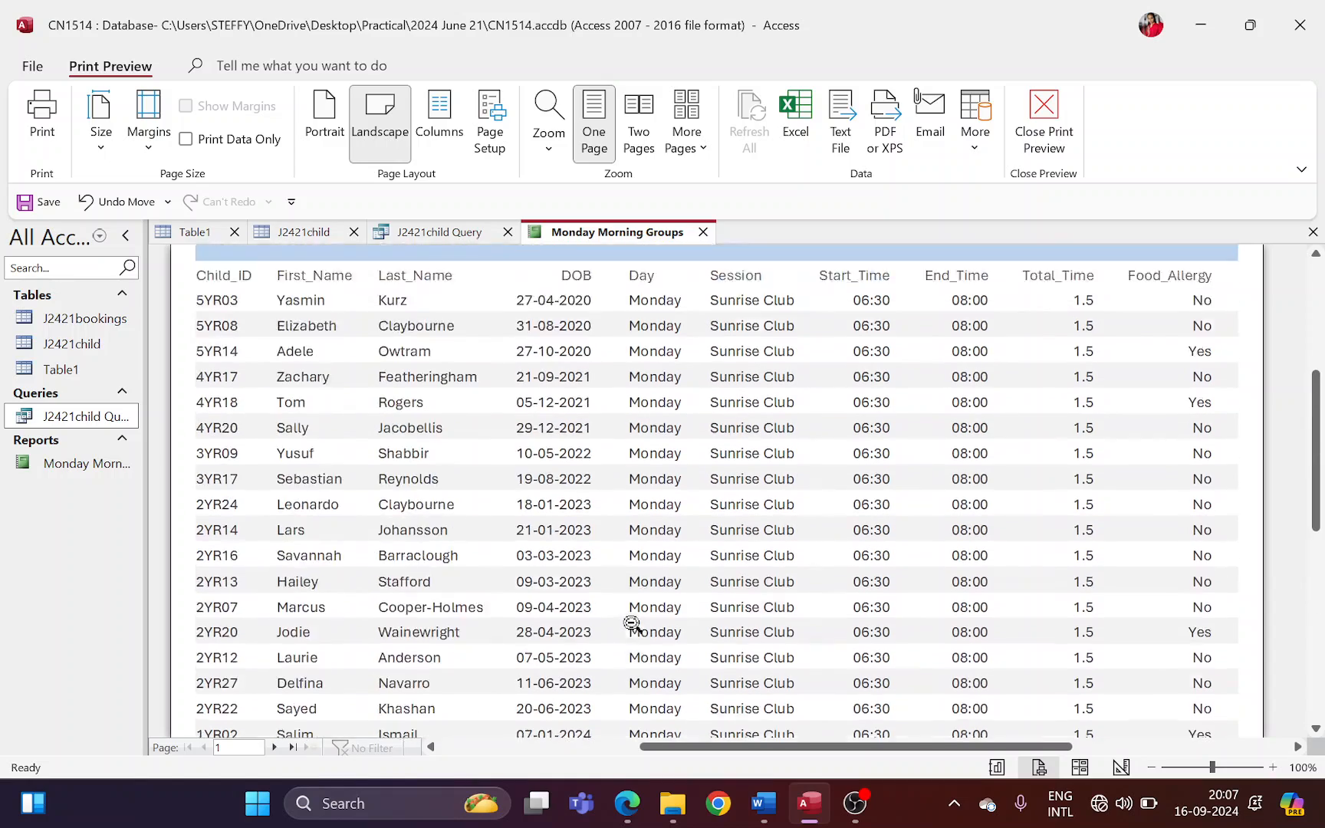
scroll(632, 623, "down", 4)
scroll(632, 623, "down", 5)
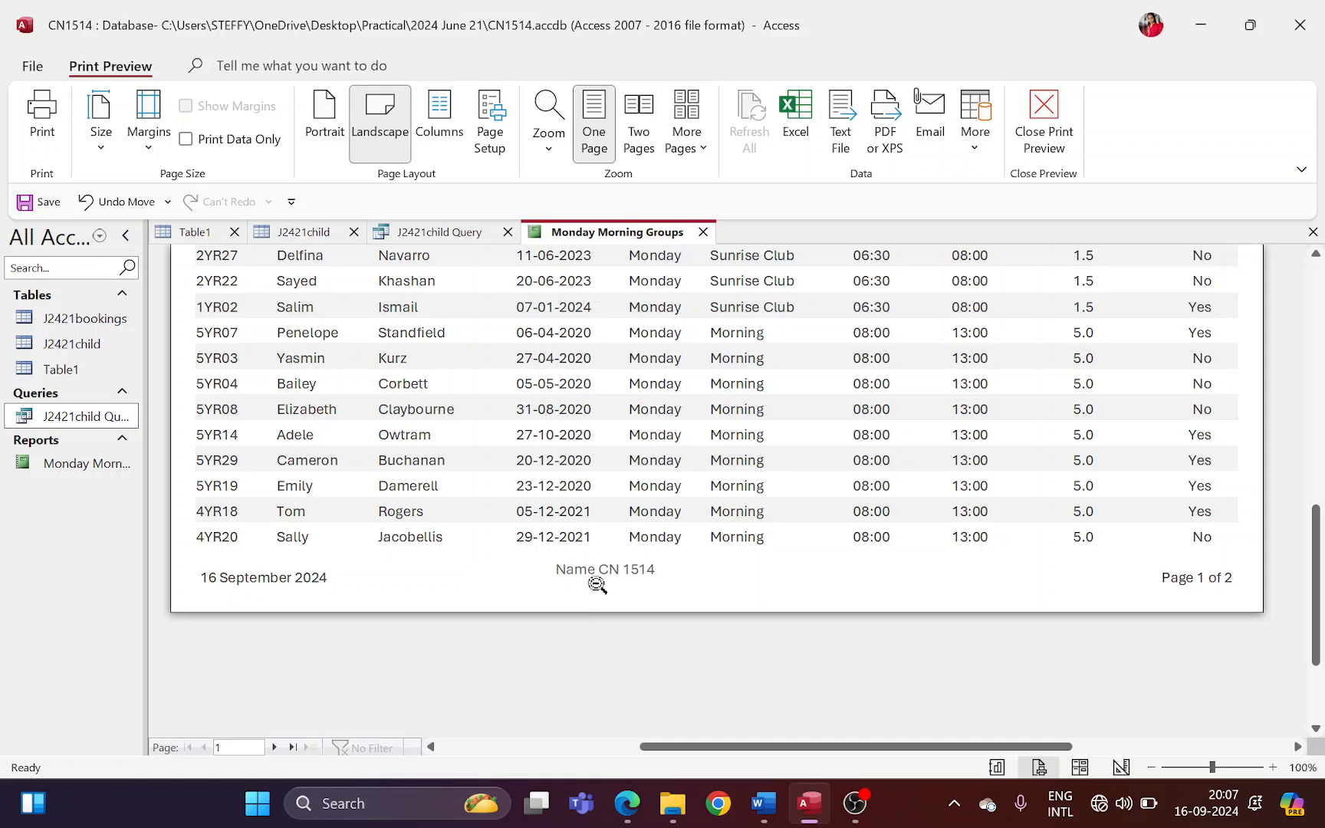
- Inspect the second preview page's column labels, records and footer text
left_click(273, 747)
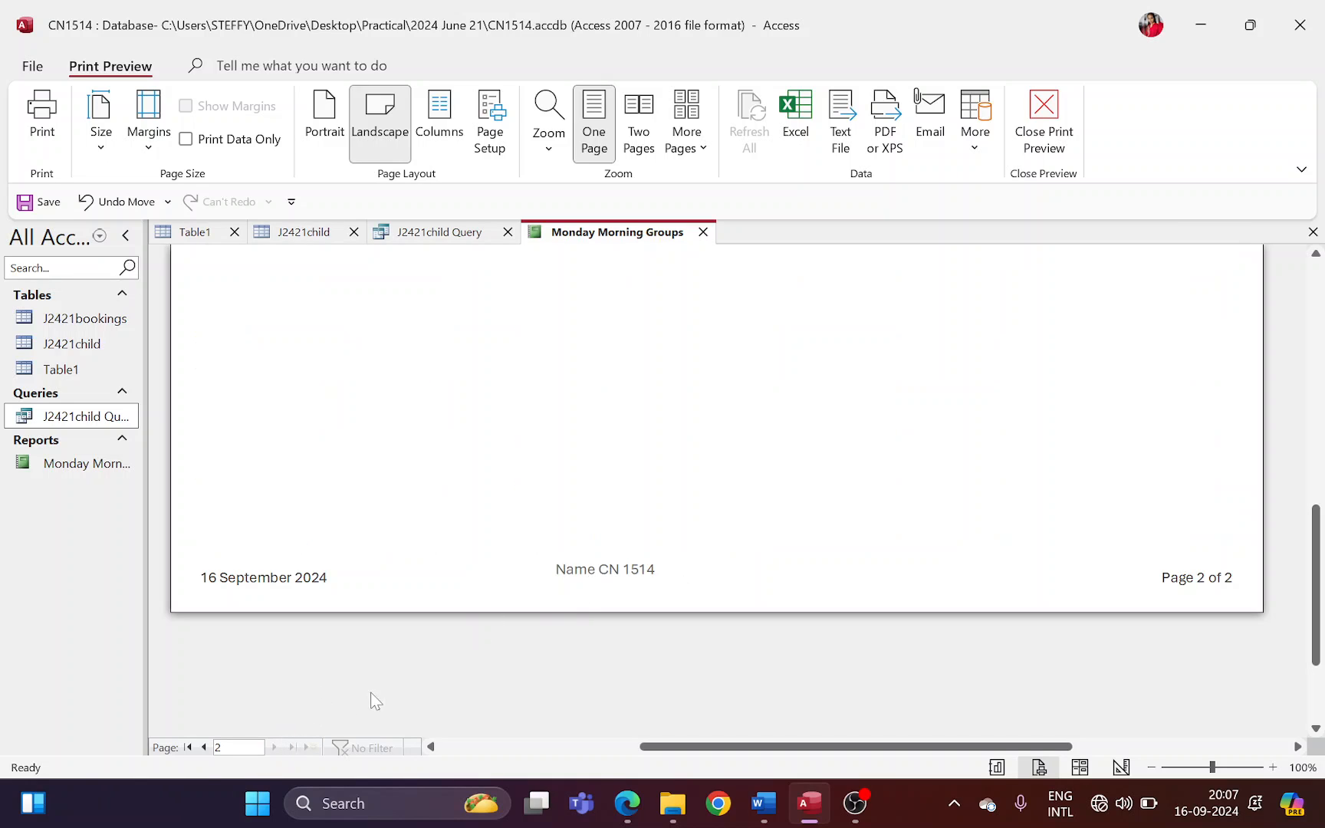
scroll(370, 701, "up", 4)
scroll(657, 606, "down", 3)
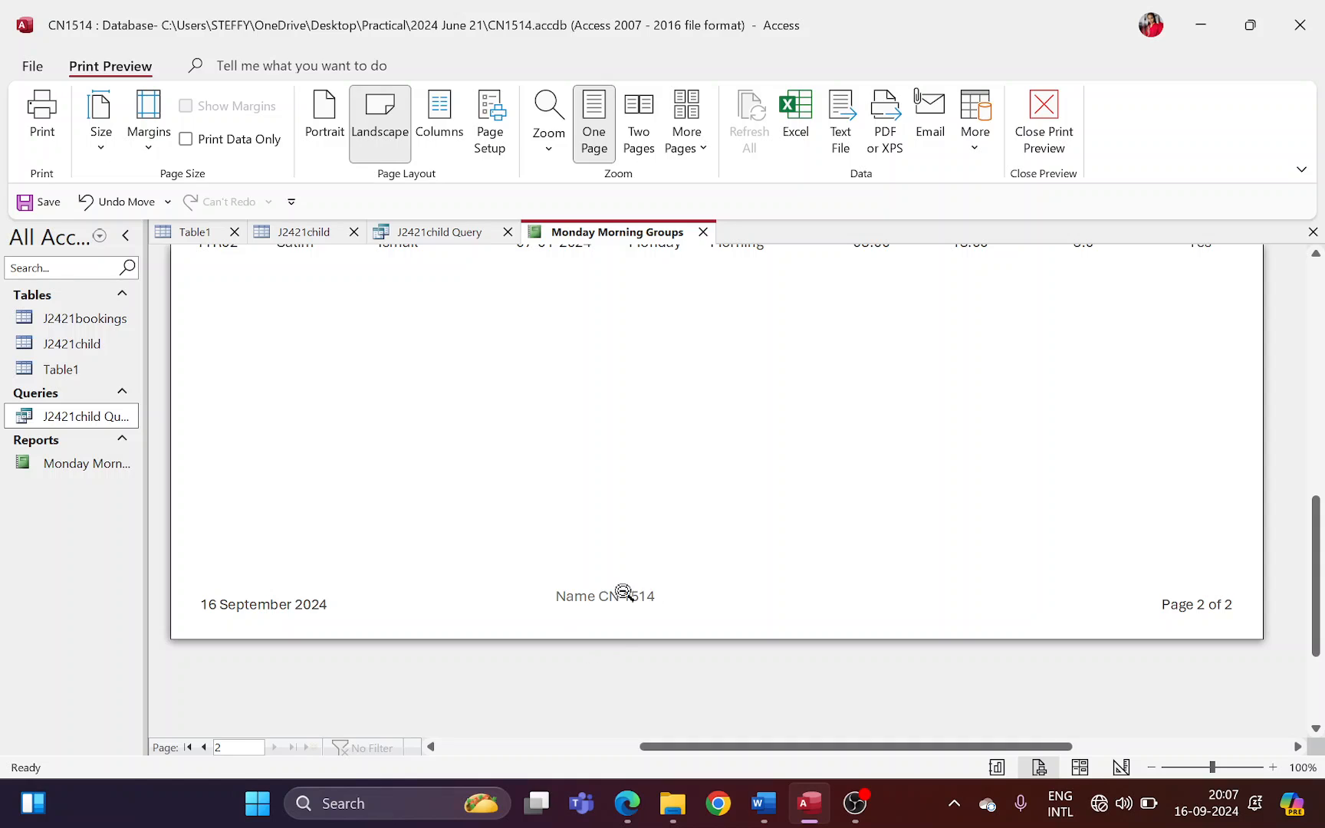
scroll(603, 630, "up", 3)
scroll(603, 630, "up", 3)
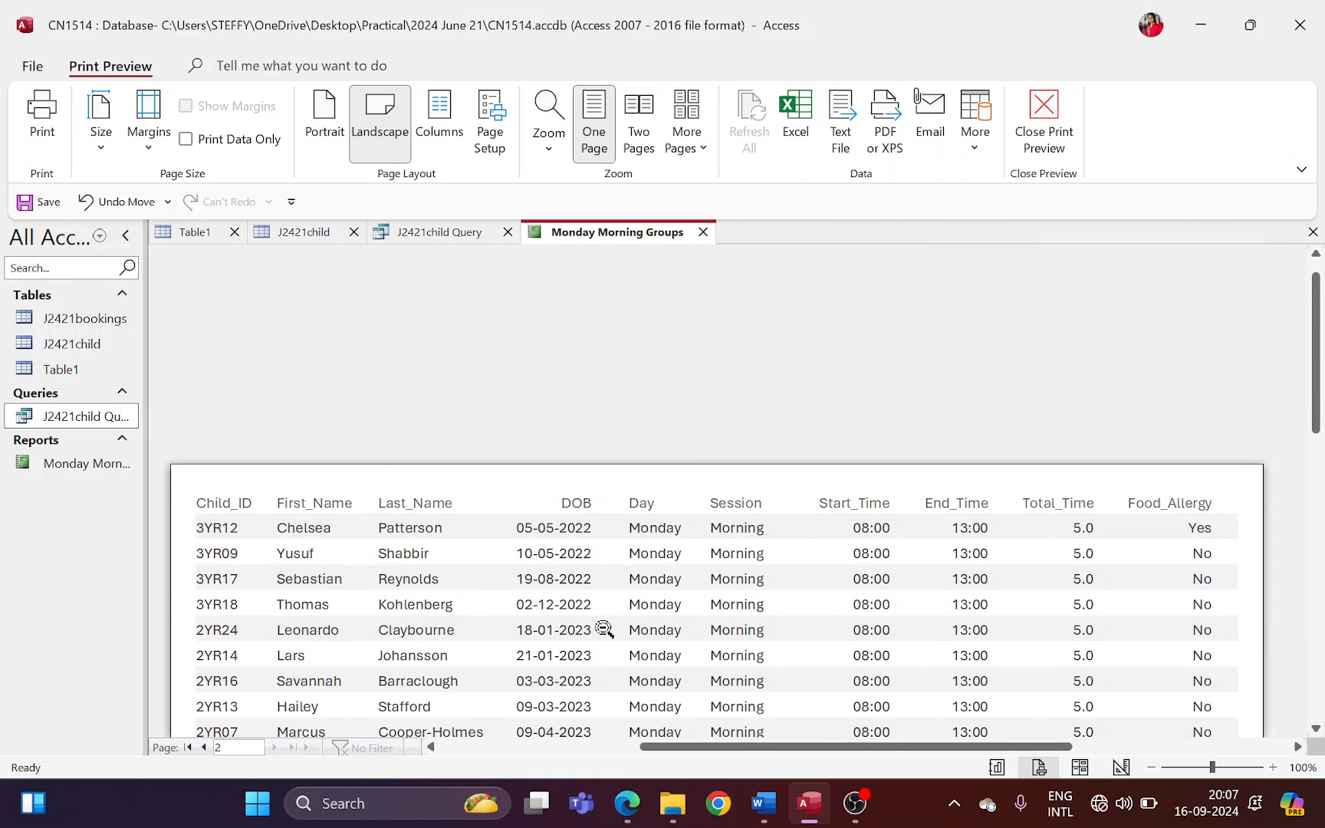
scroll(604, 629, "down", 4)
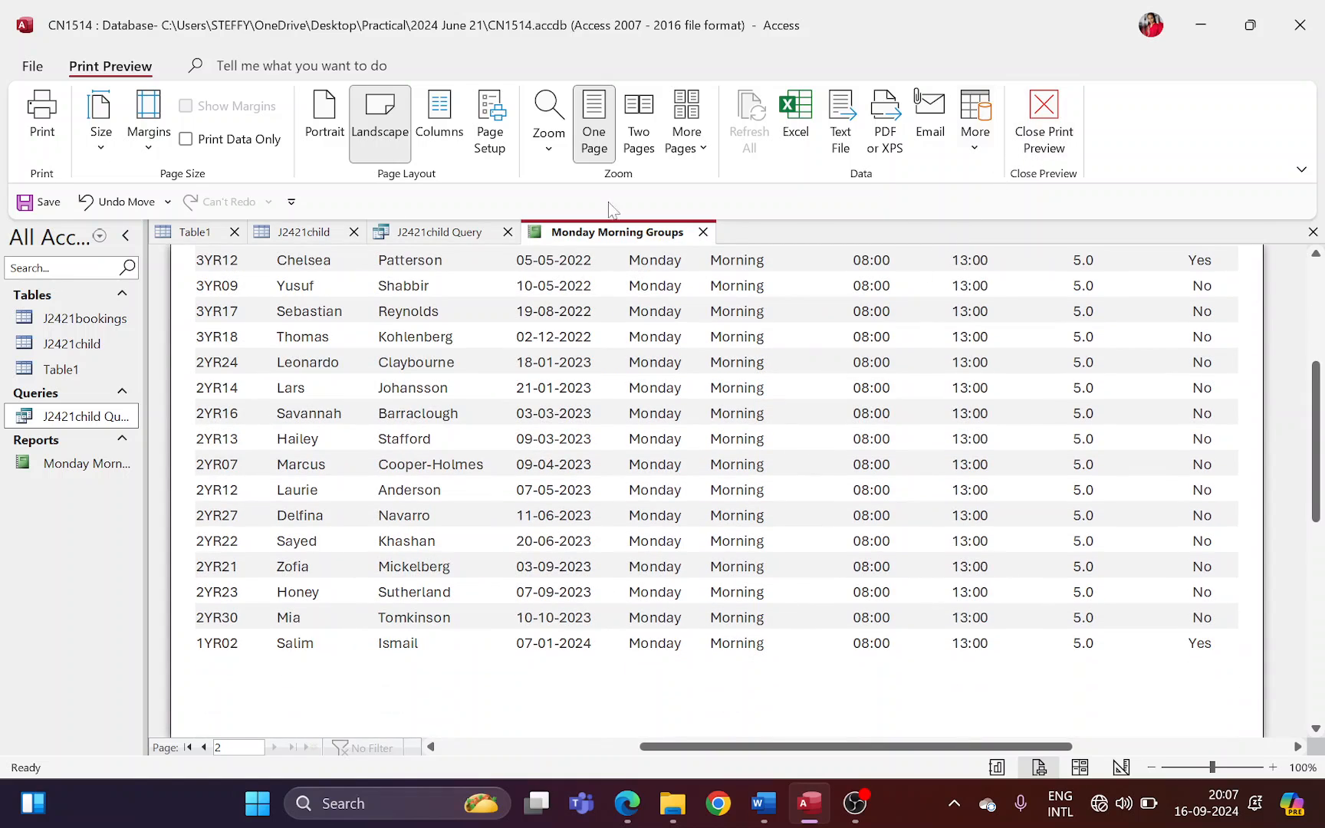
- View the report's print options without printing, and close Print Preview
left_click(43, 131)
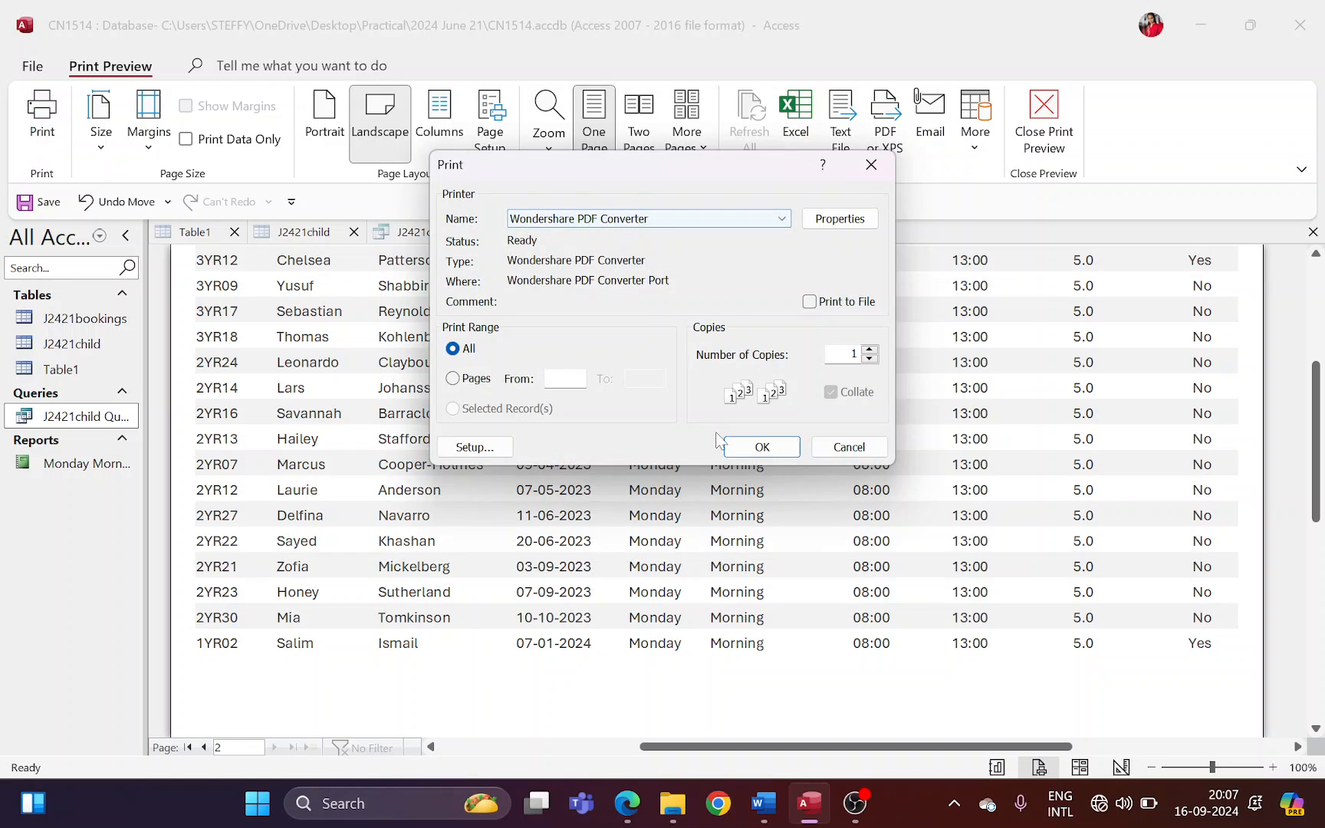
left_click(847, 447)
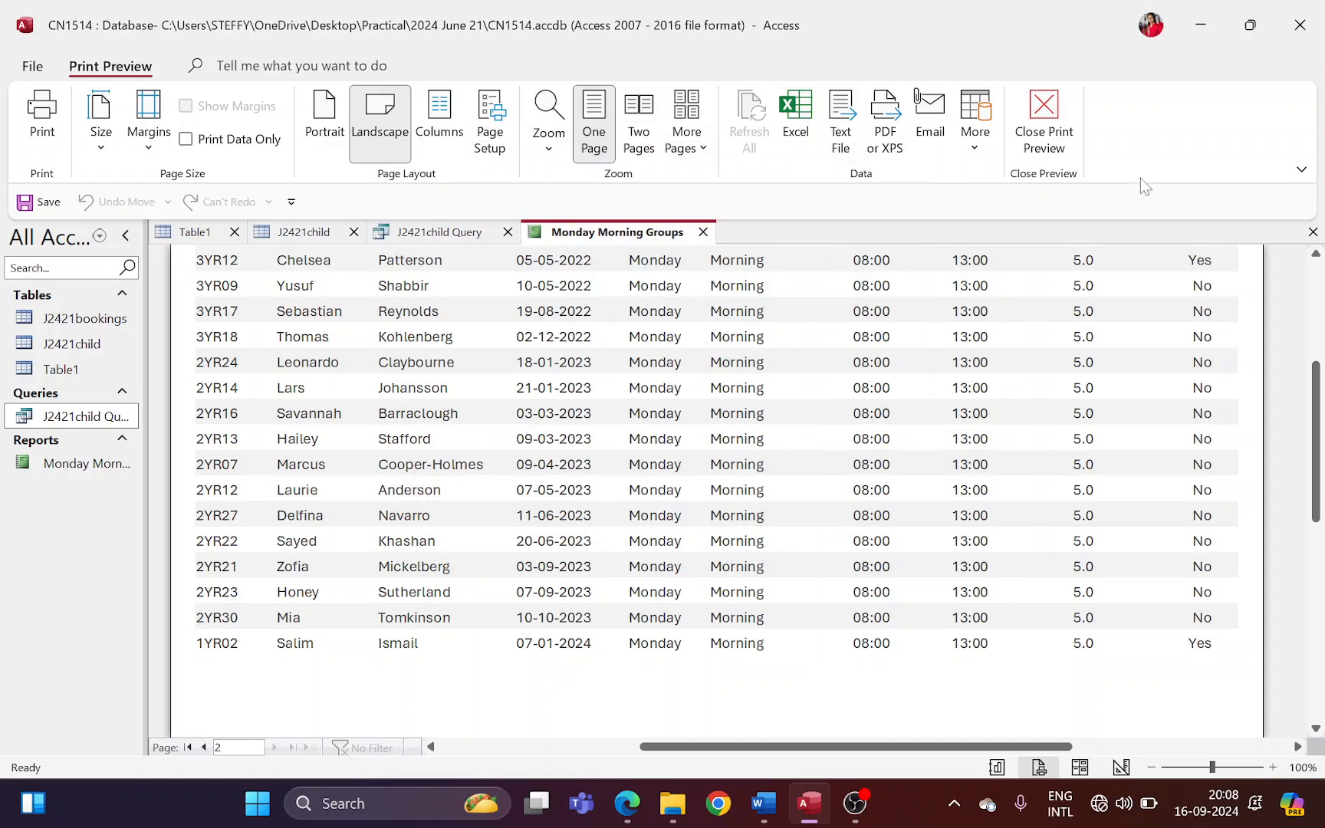
left_click(1047, 149)
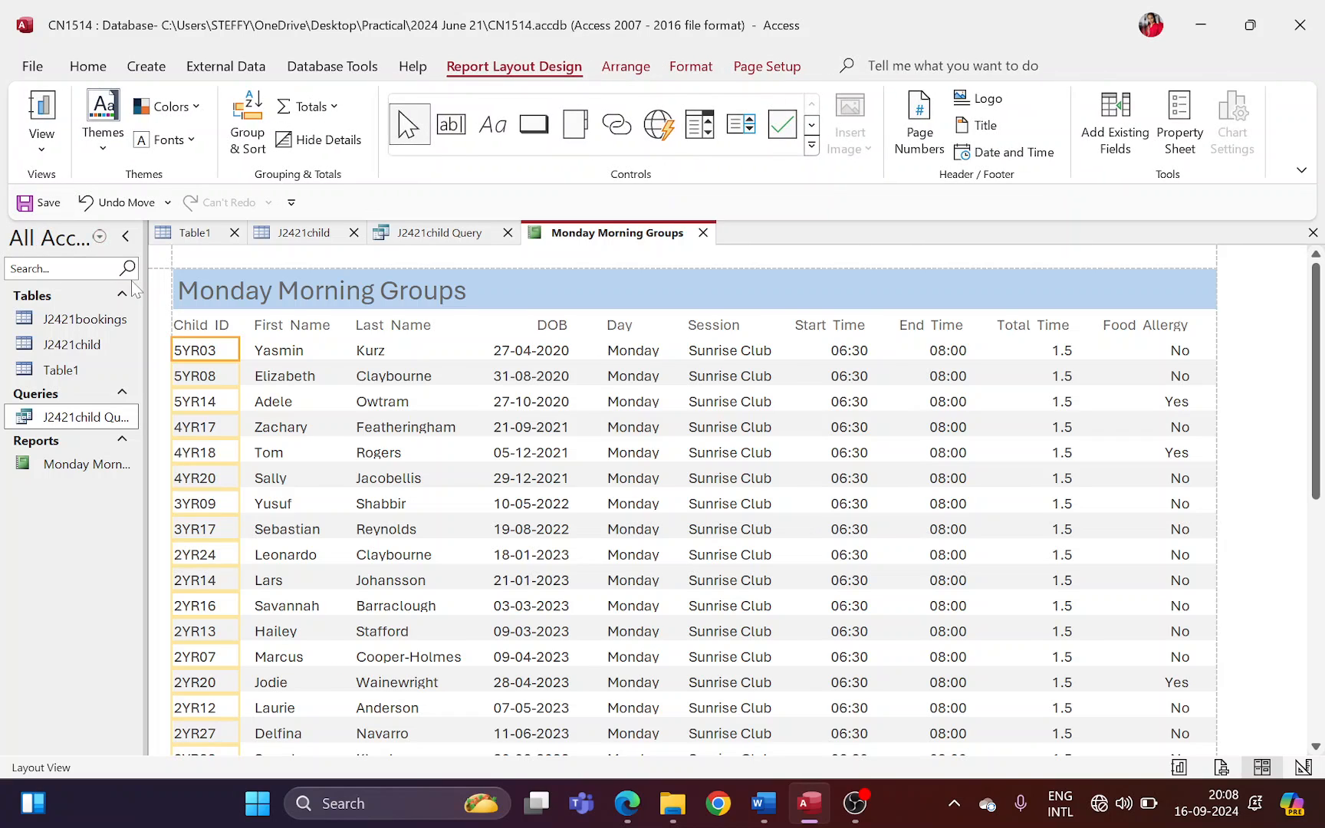
- Highlight the data entry form introduction and the start of task 14, up to "named", in the question paper PDF
key("alt+Tab")
scroll(248, 499, "down", 5)
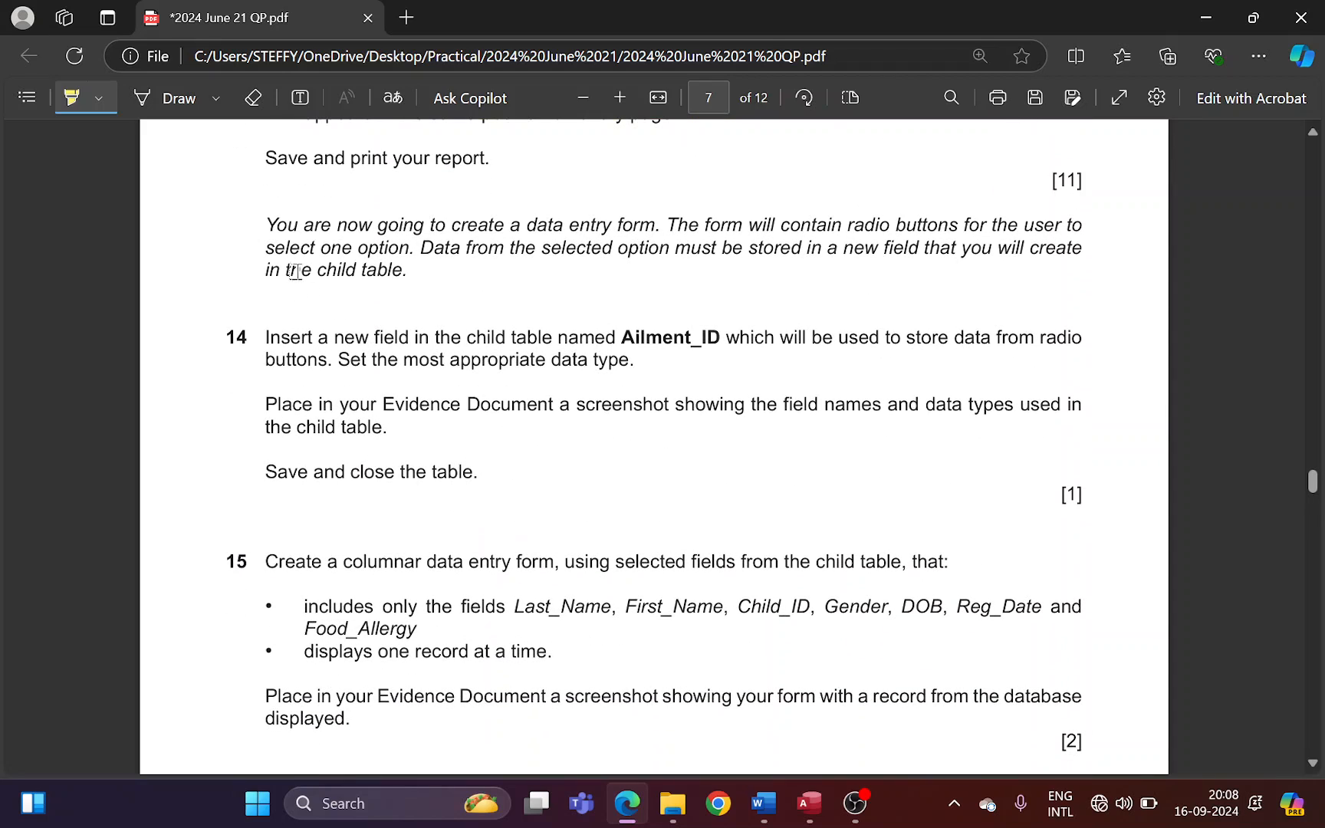
mouse_move(273, 234)
left_mouse_down()
mouse_move(497, 228)
mouse_move(615, 248)
mouse_move(646, 227)
mouse_move(1056, 230)
left_mouse_up()
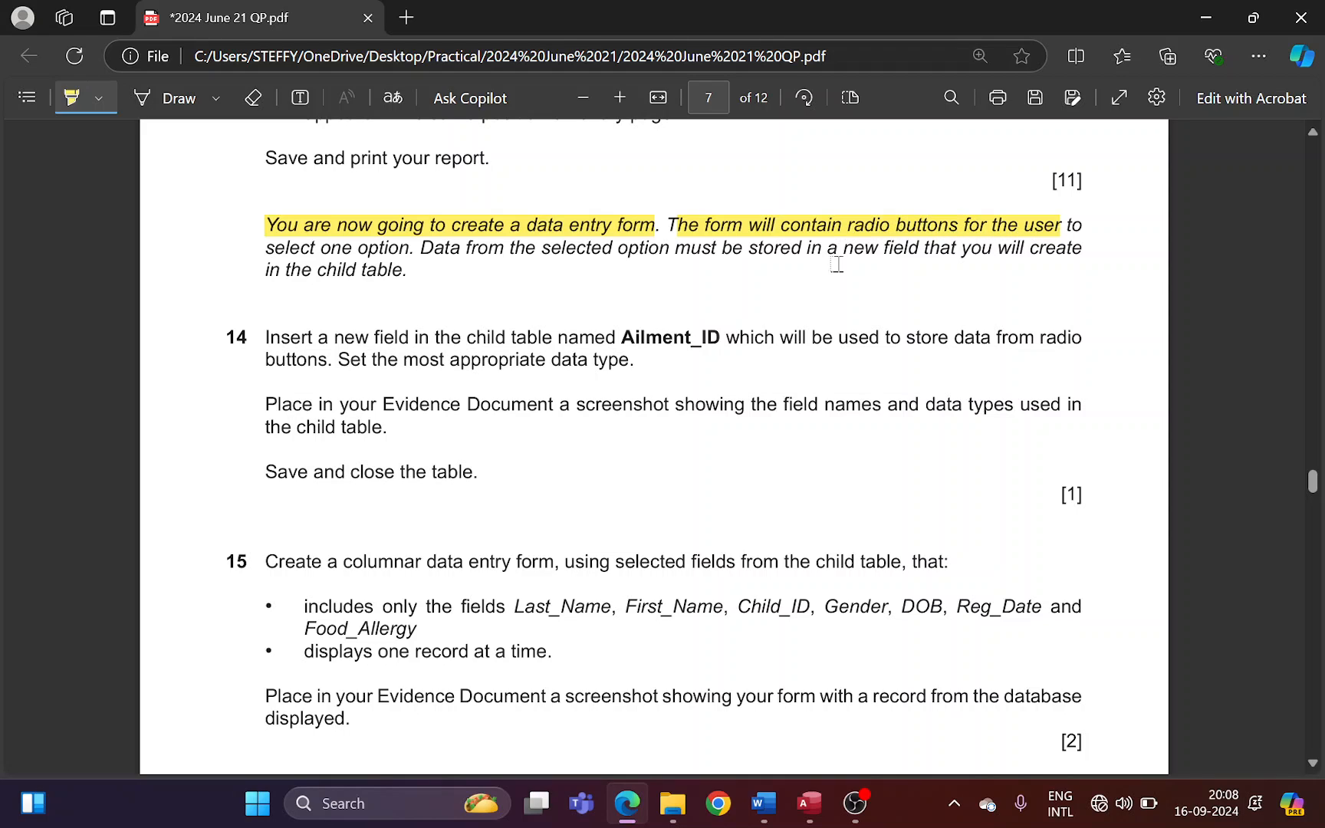
left_click_drag(261, 254, 1047, 247)
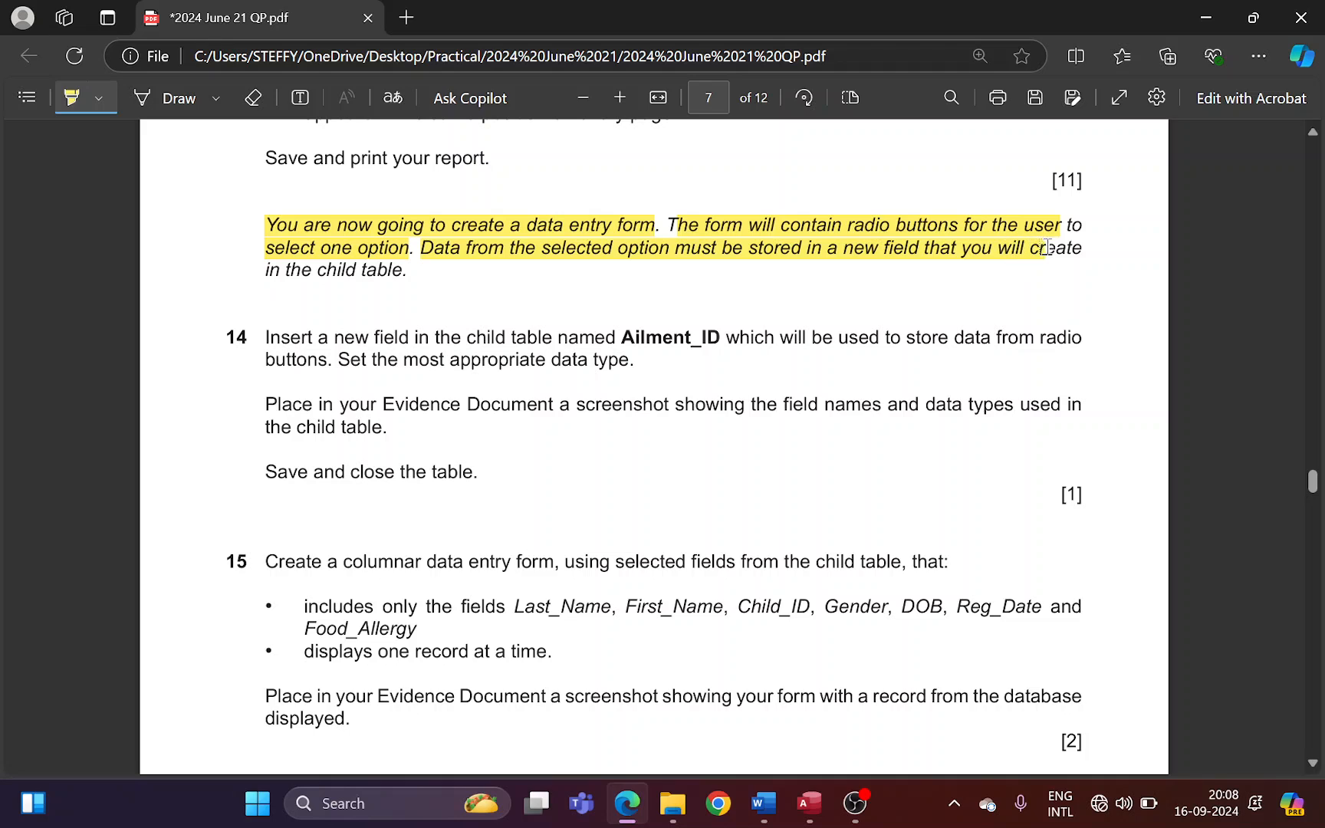
left_click_drag(266, 274, 409, 274)
scroll(316, 244, "down", 1)
left_click_drag(270, 235, 616, 237)
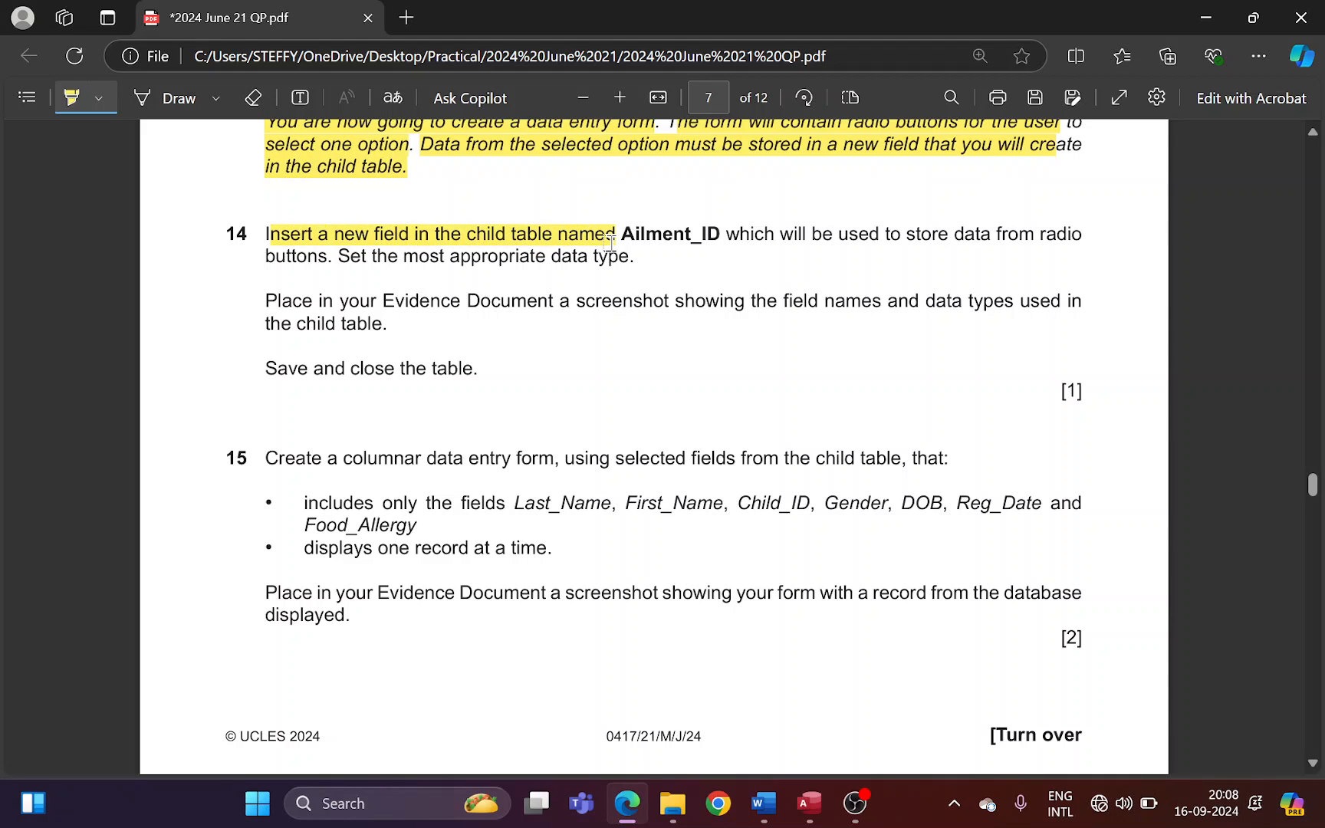
- Open the J2421child table in Access and highlight the field name Ailment_ID in task 14 of the question paper
key("alt+Tab")
double_click(109, 347)
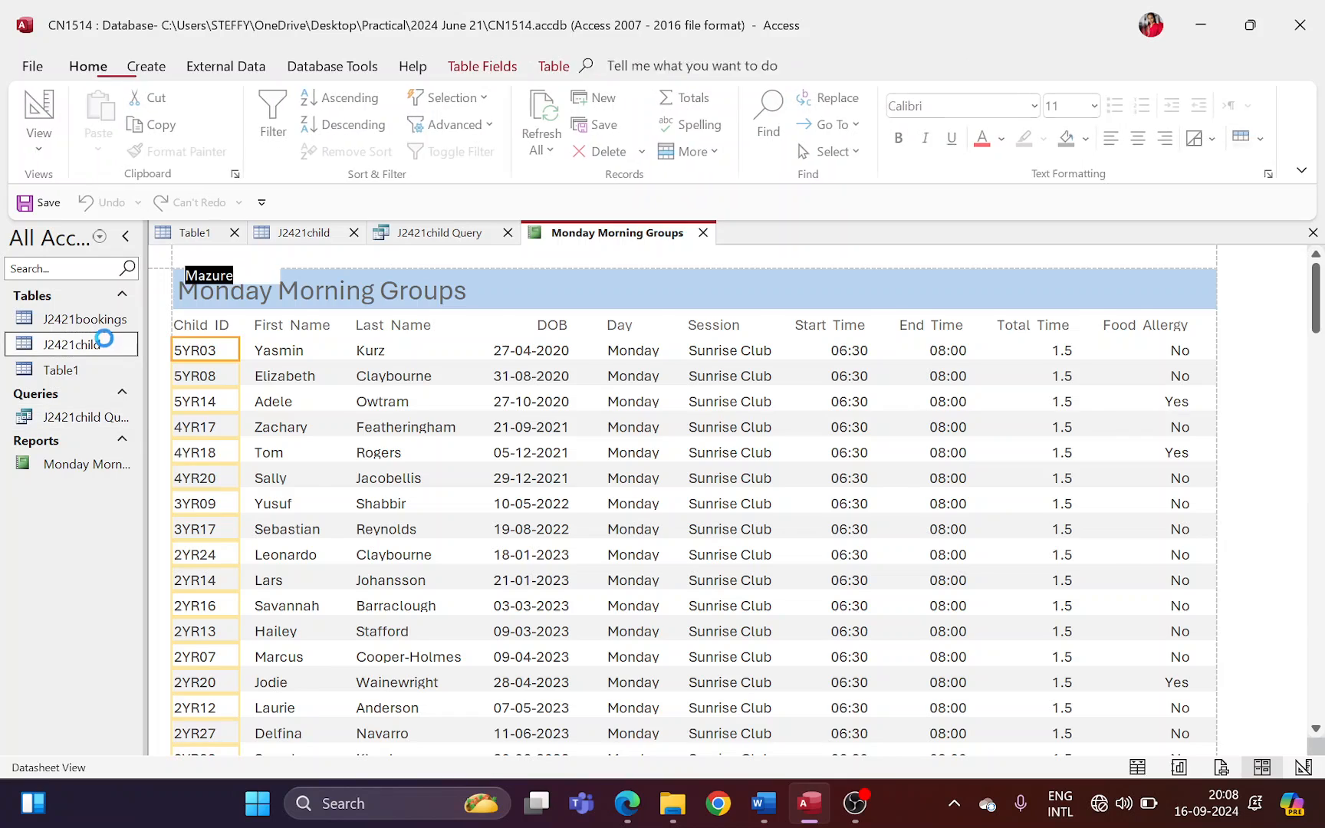
key("alt+Tab")
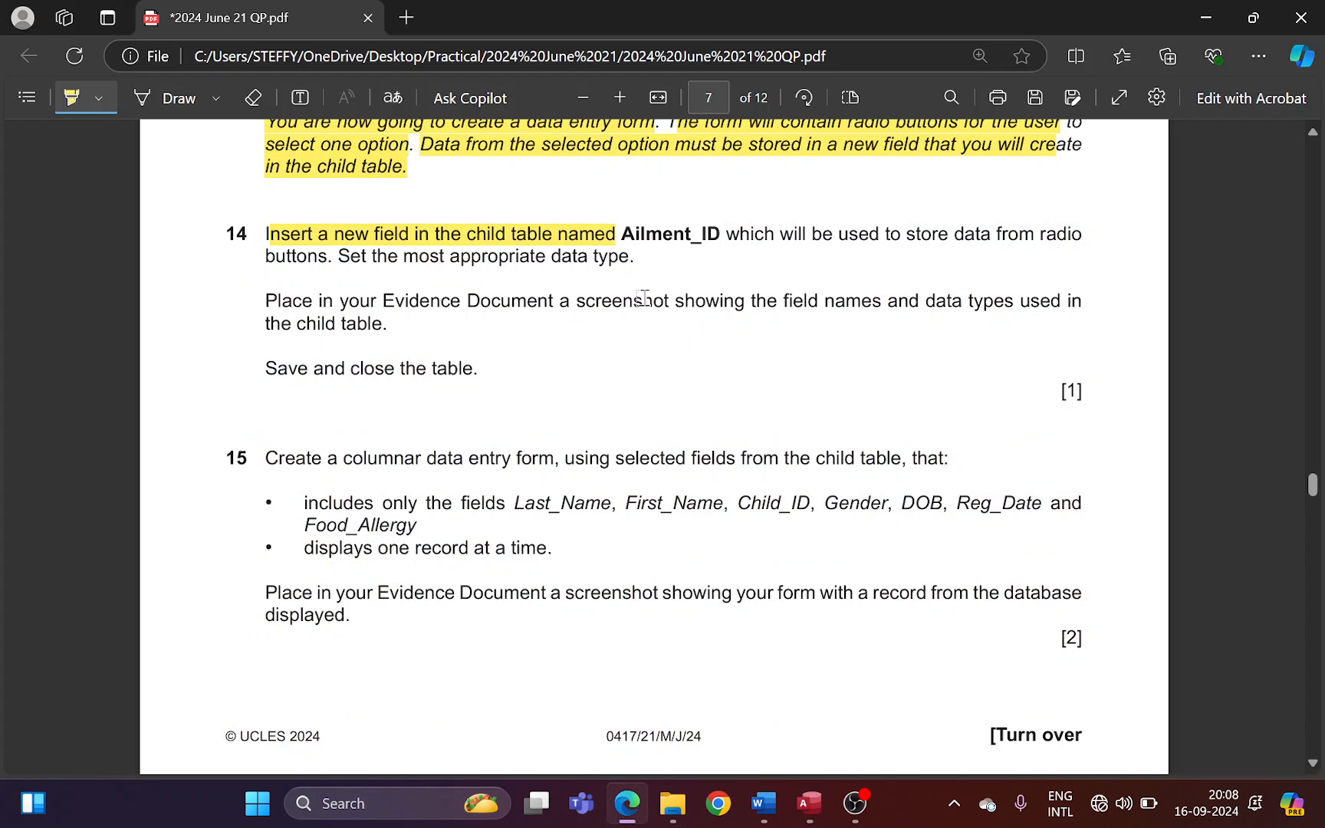
left_click_drag(621, 232, 736, 235)
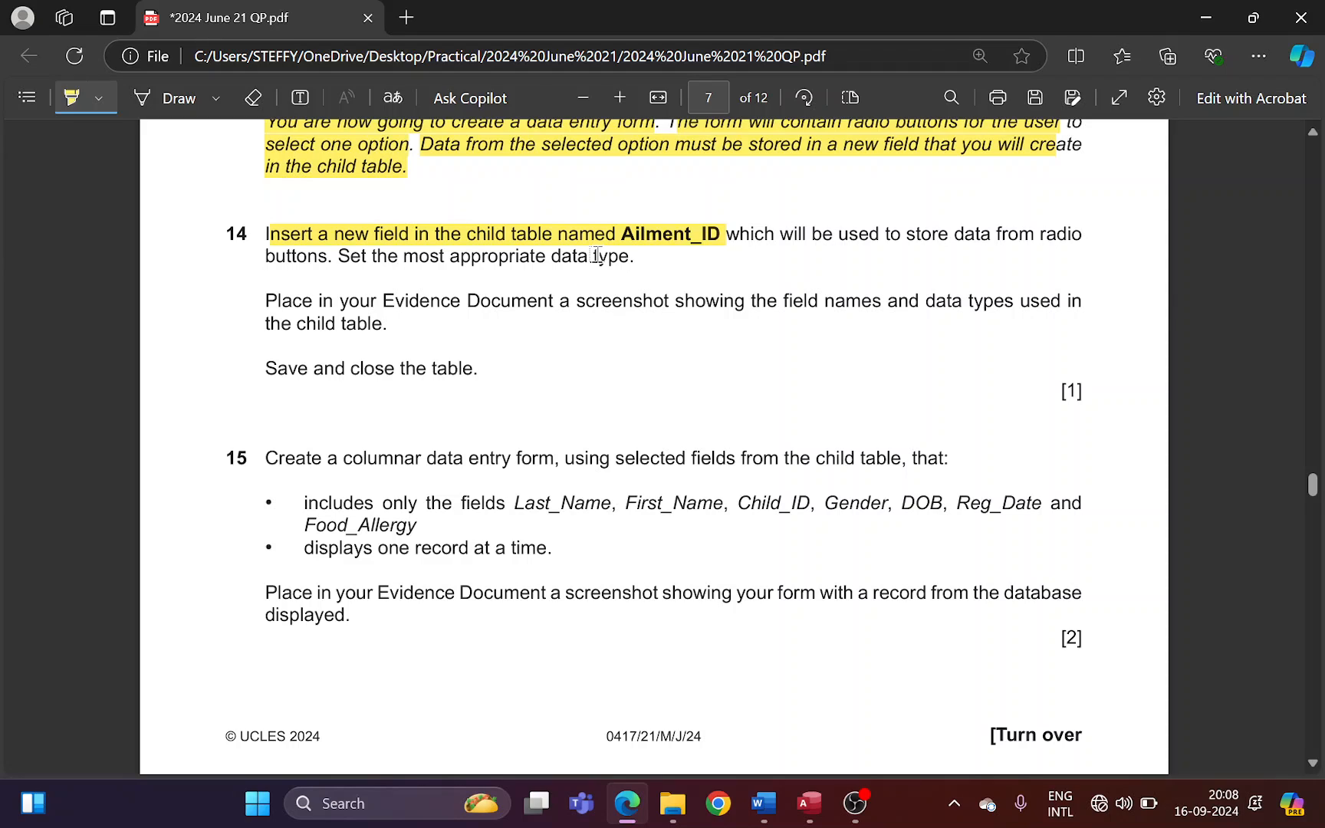
- Add a Short Text field after the last column of the J2421child table in Access and close the Monday Morning Groups report
key("alt+Tab")
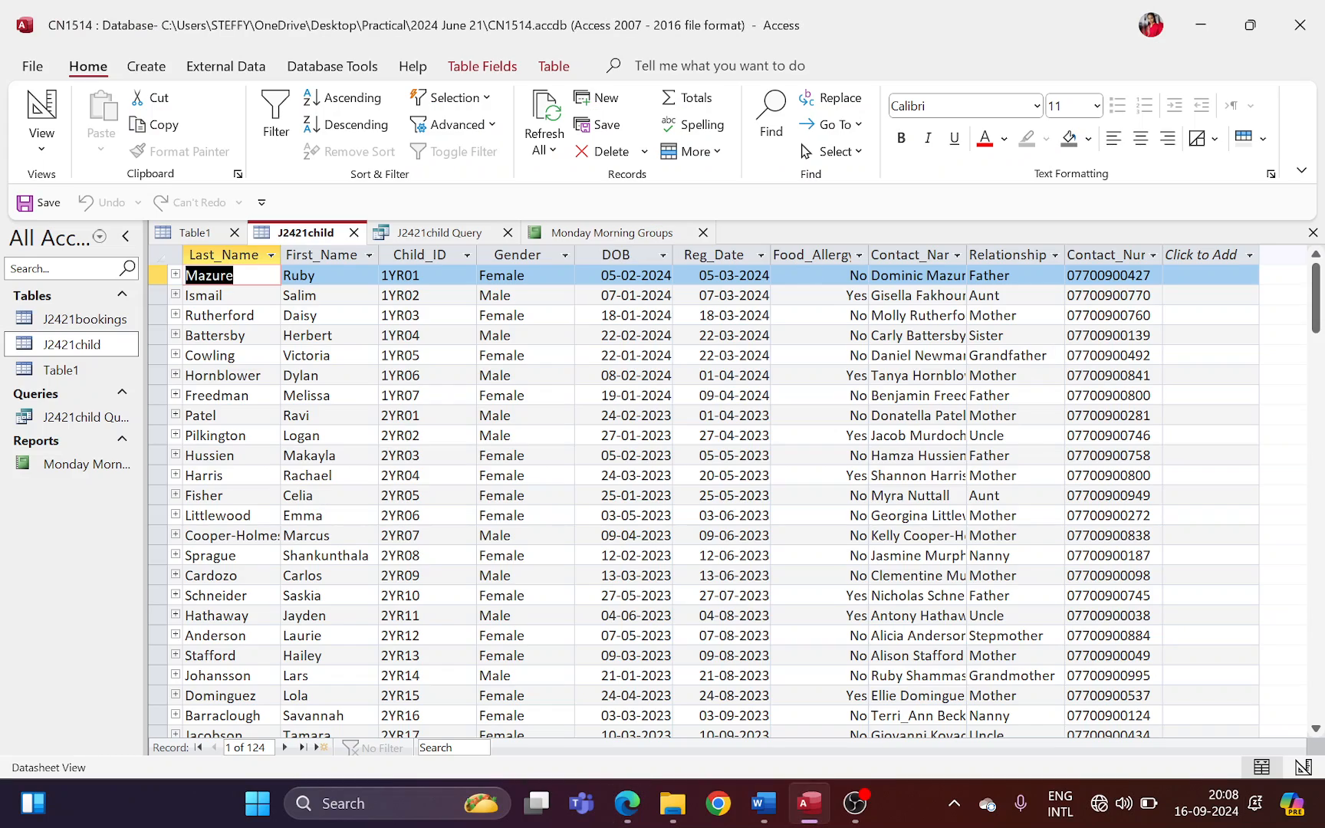
key("alt+Tab")
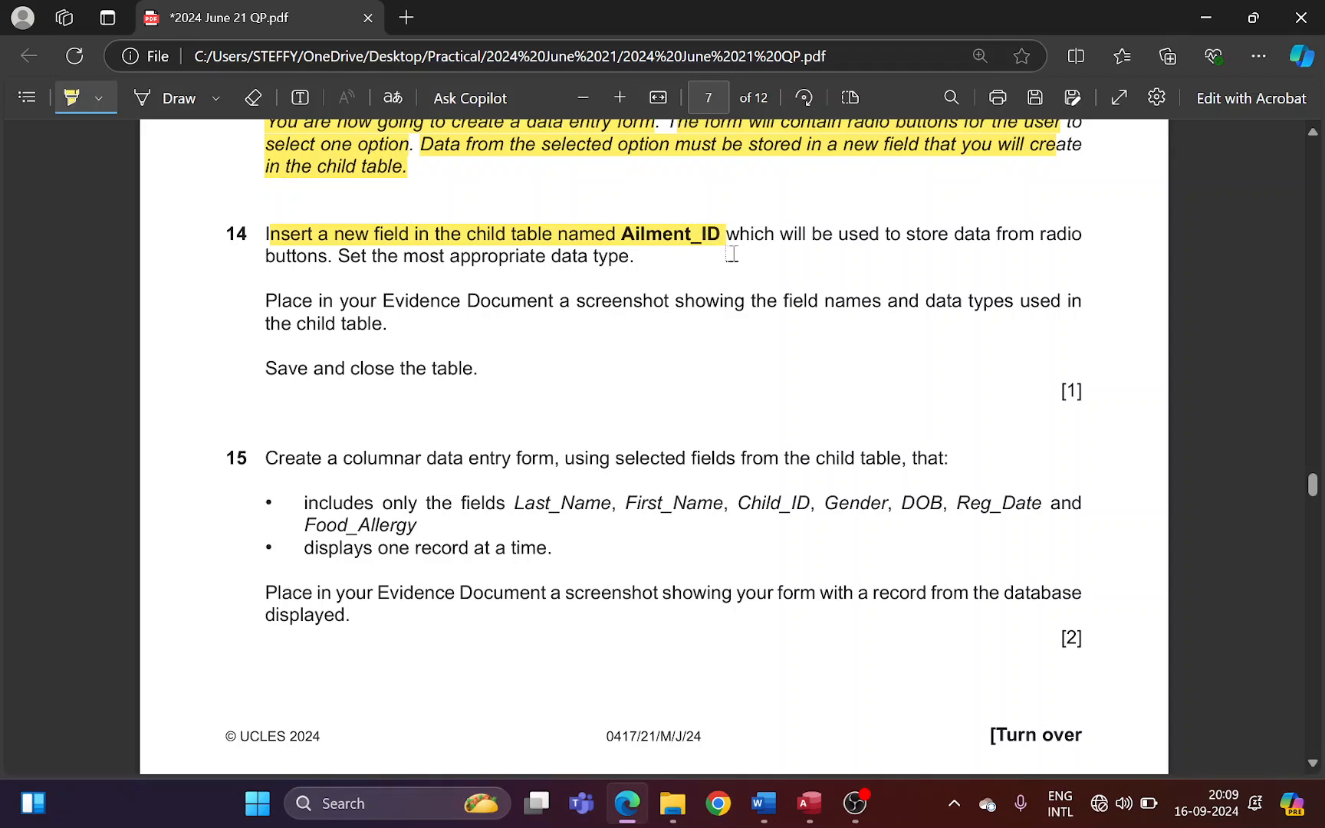
key("alt+Tab")
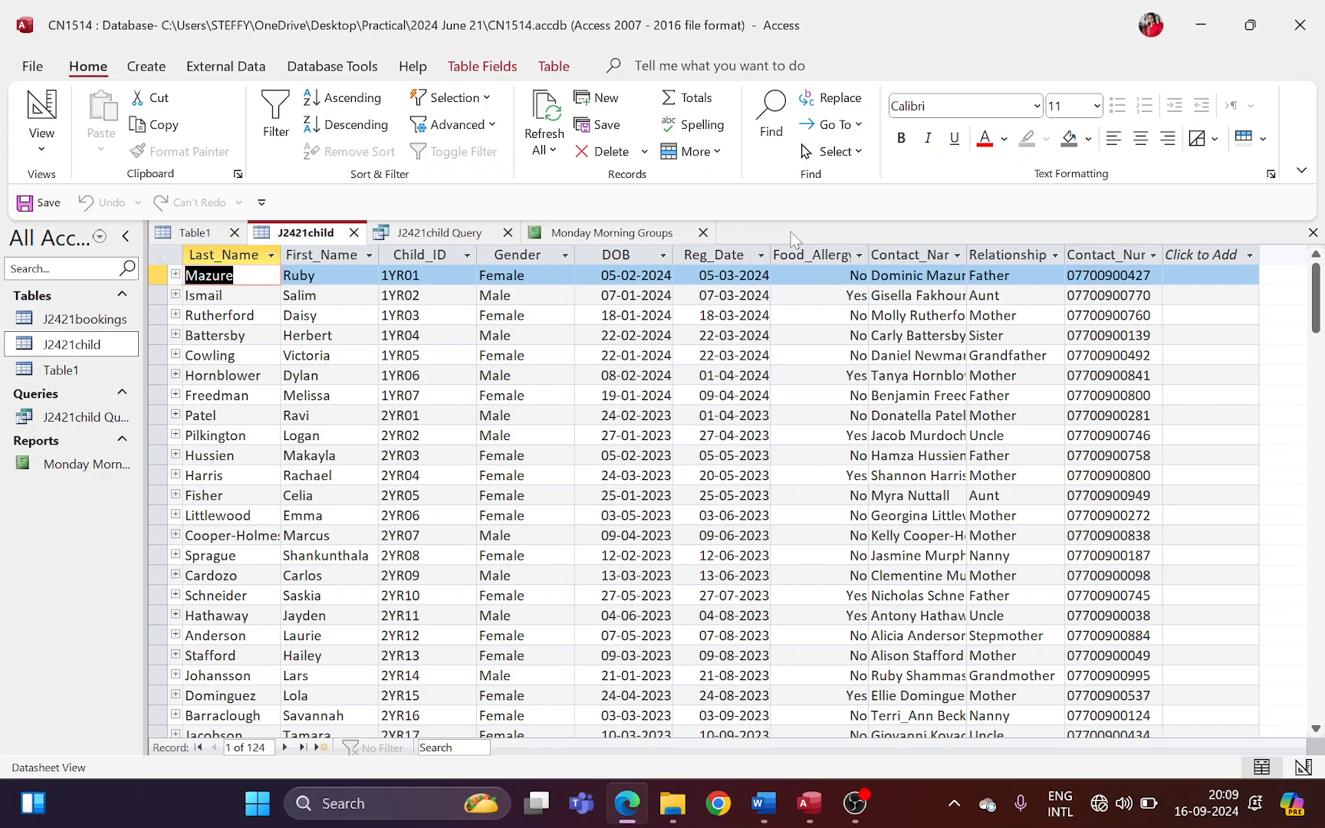
left_click(1202, 261)
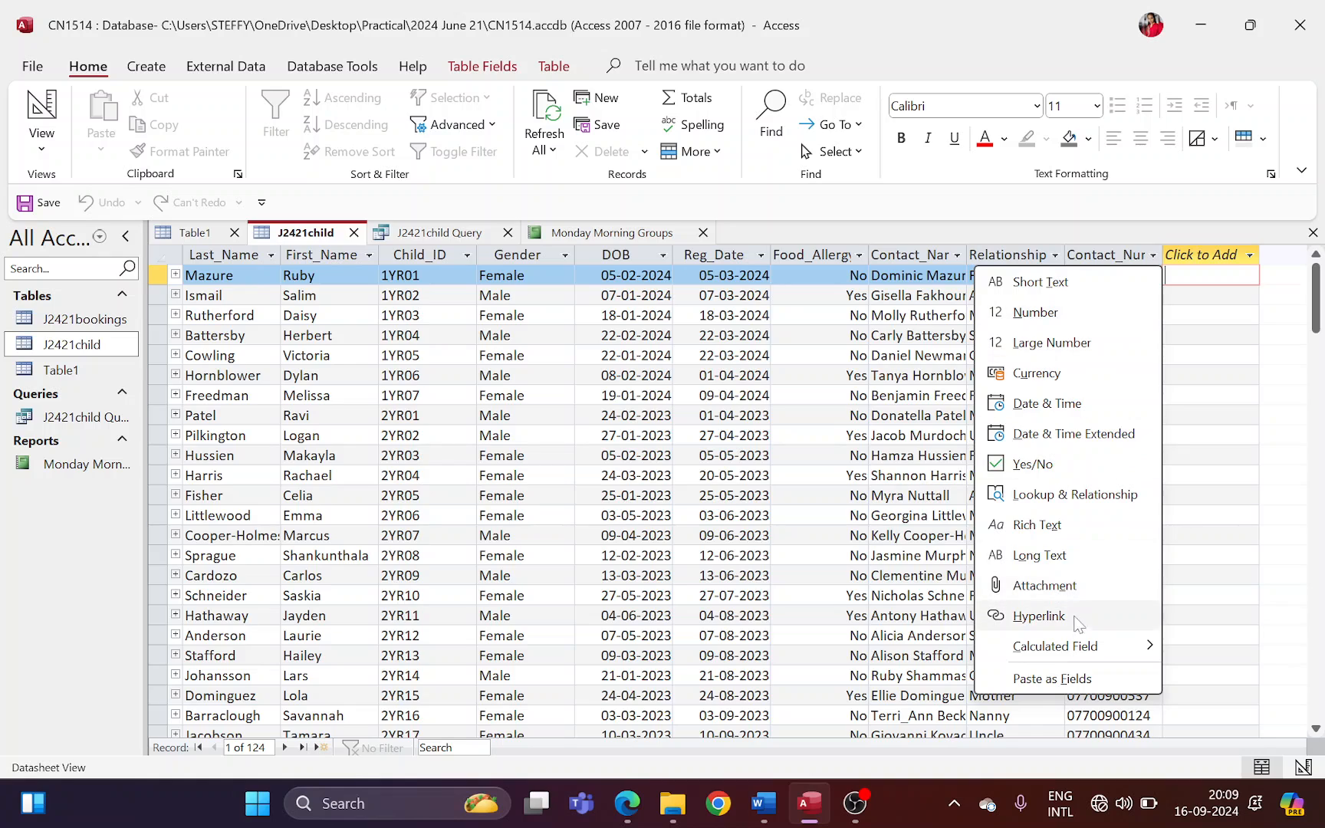
left_click(1060, 279)
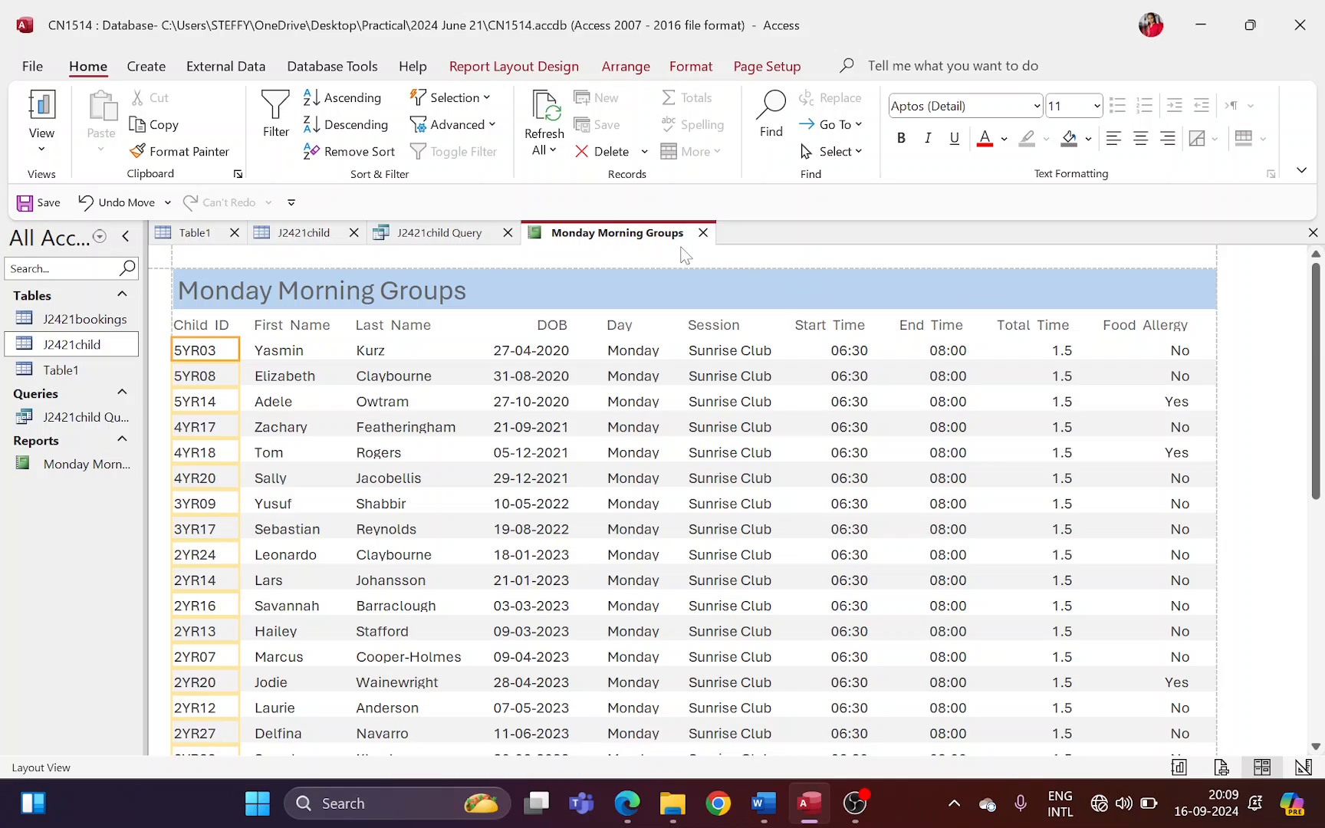
left_click(702, 233)
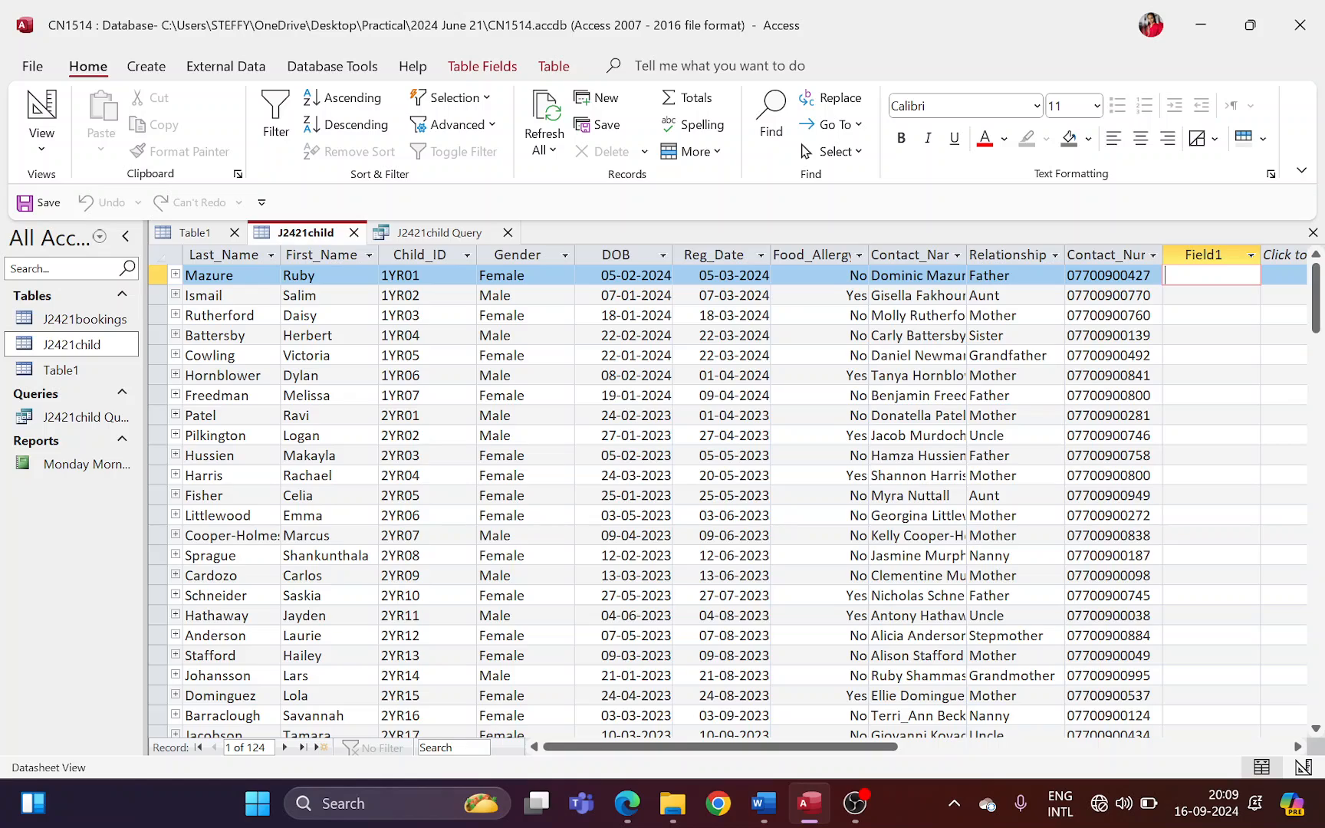
- Rename the new last field of the J2421child table as Ailment_ID, checking the name against the question paper
left_click(1201, 255)
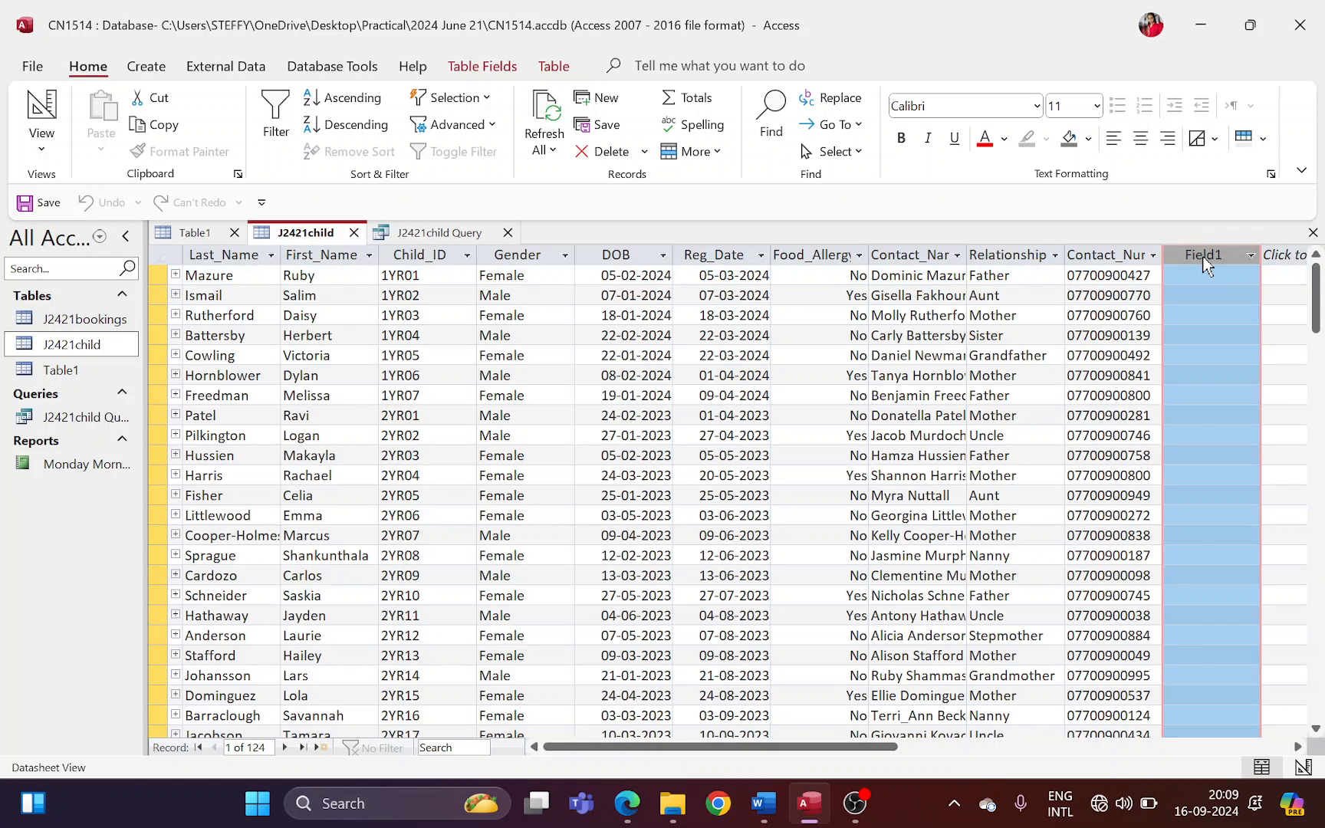
right_click(1205, 255)
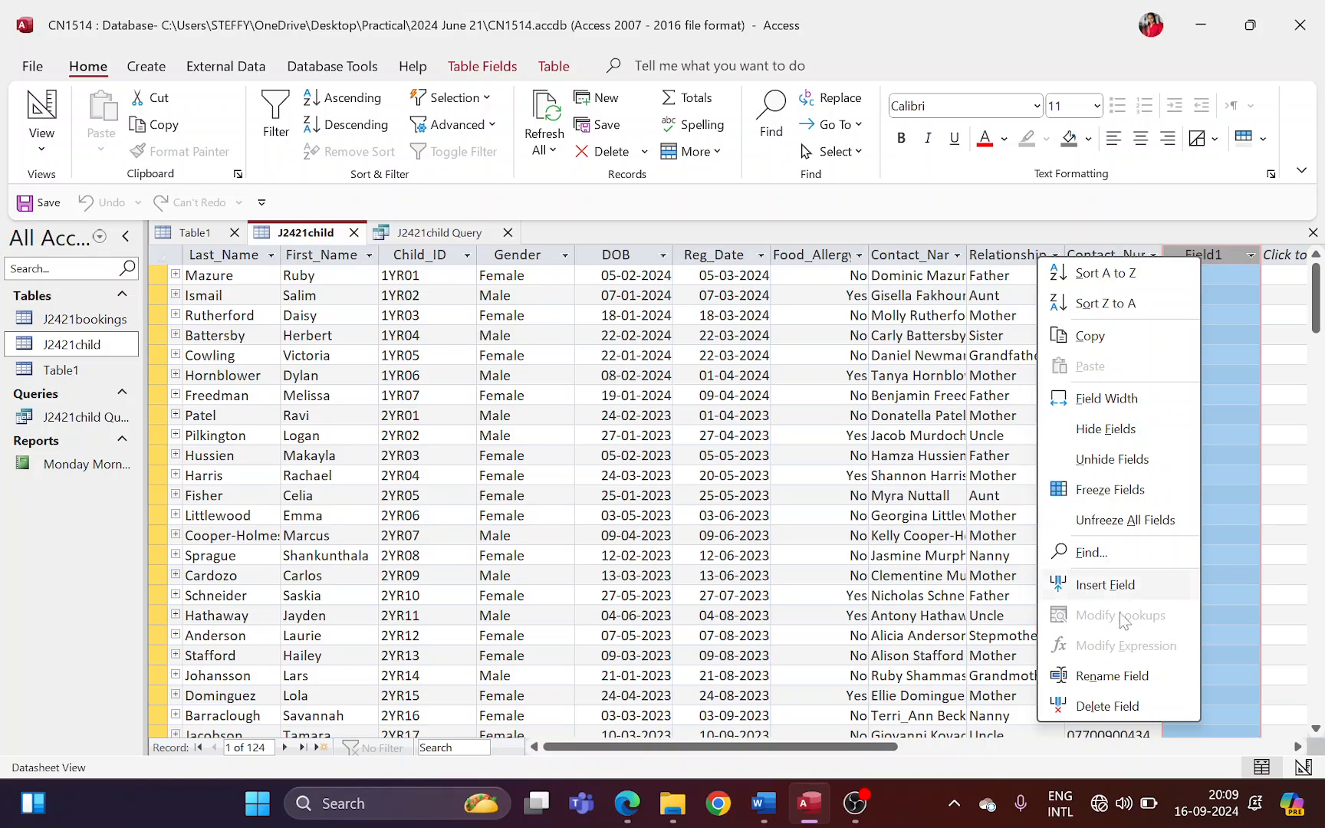
left_click(1120, 678)
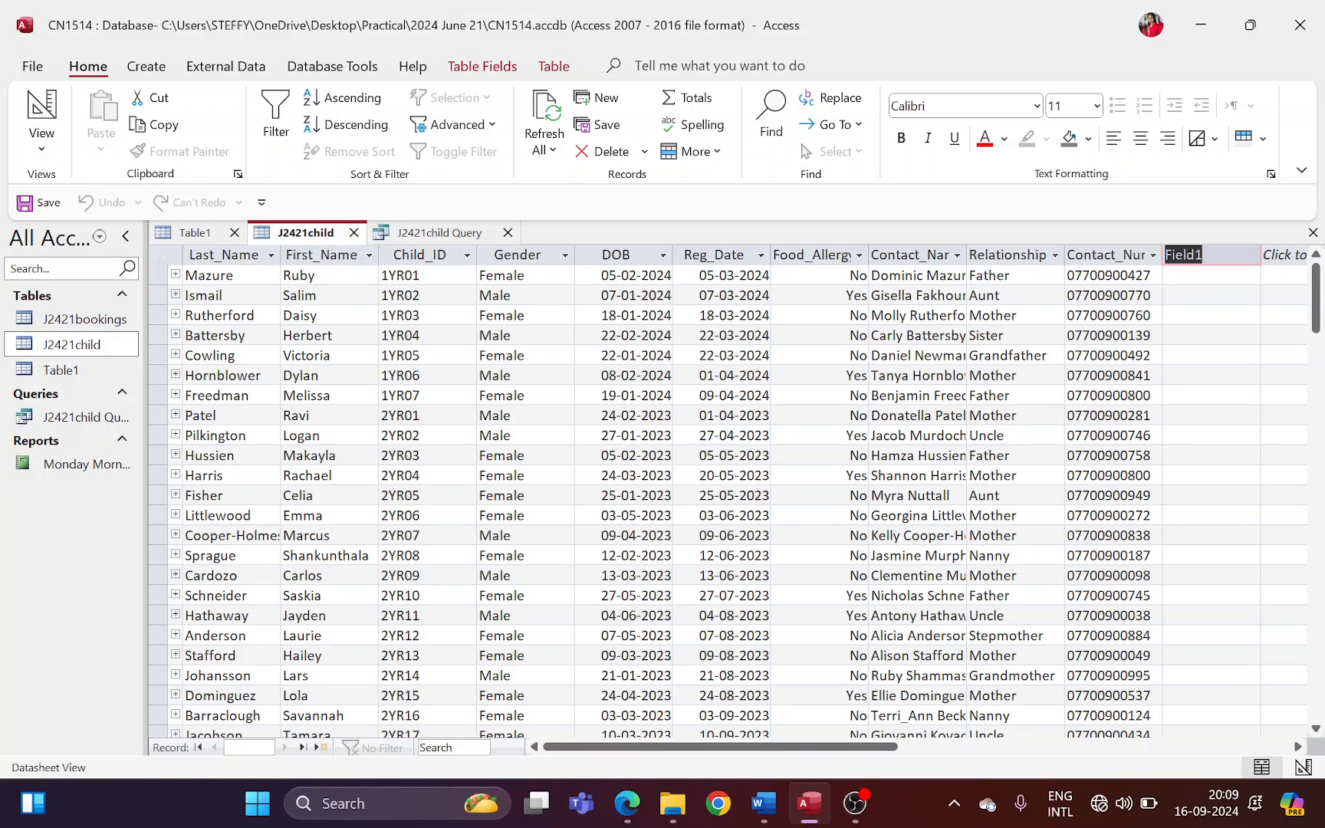
key("alt+Tab")
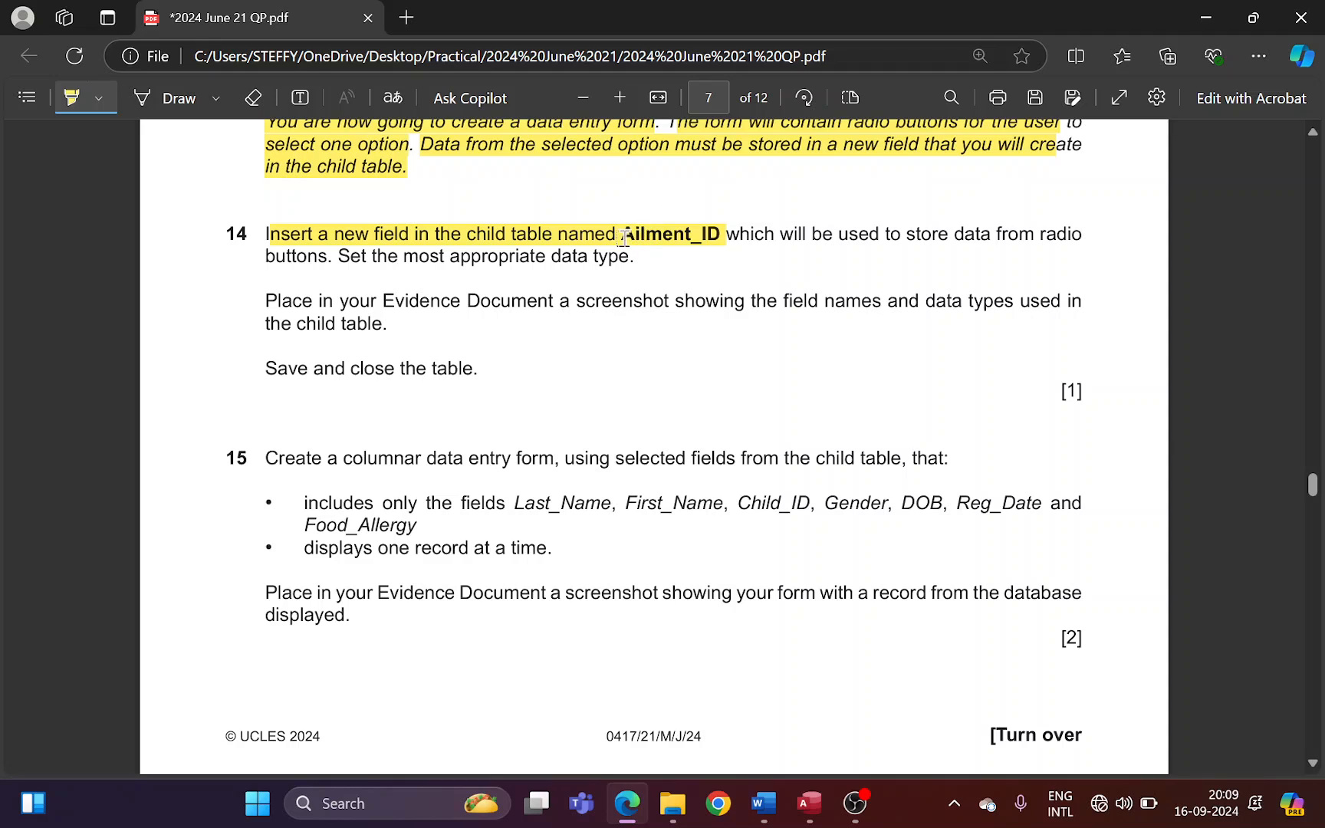
key("alt+Tab")
type("Ai")
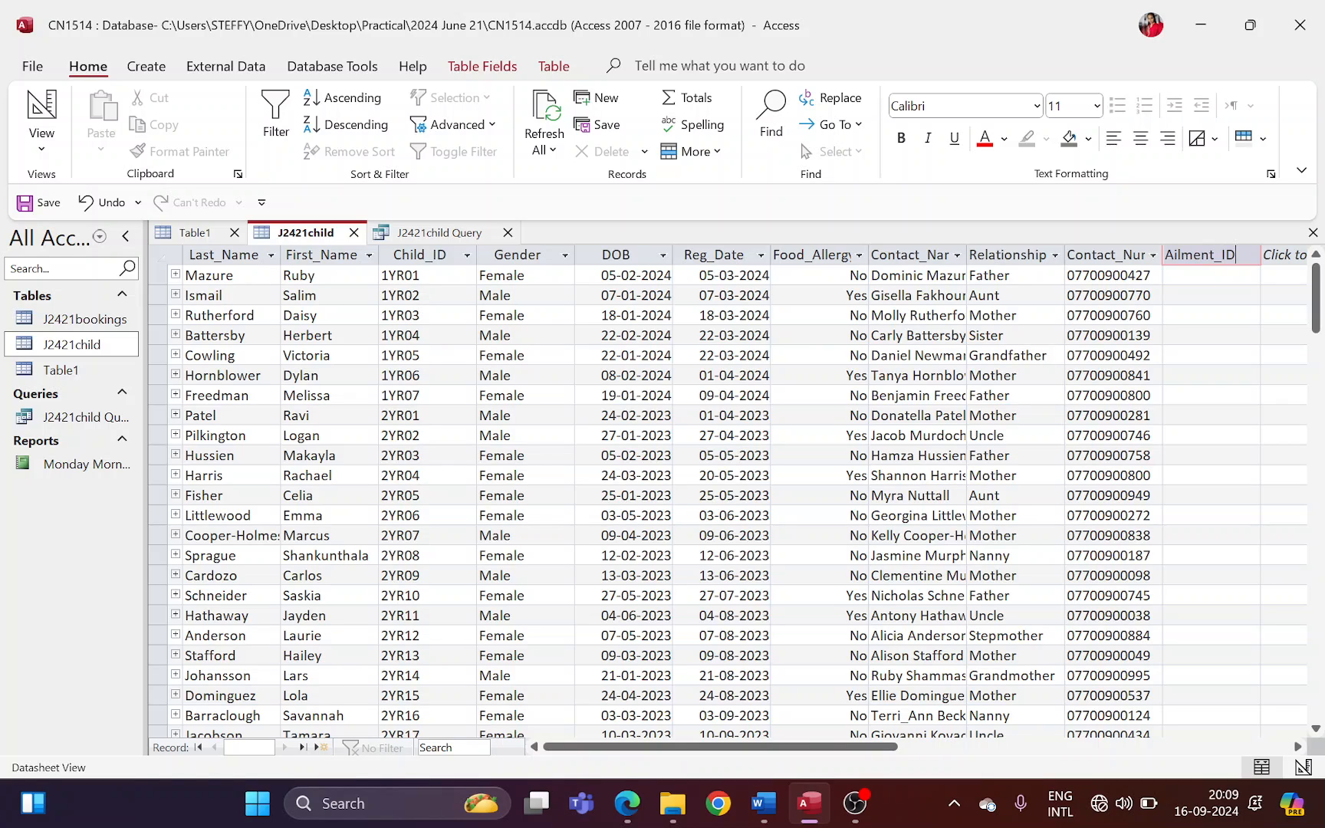
type("lment_ID")
key("alt+Tab")
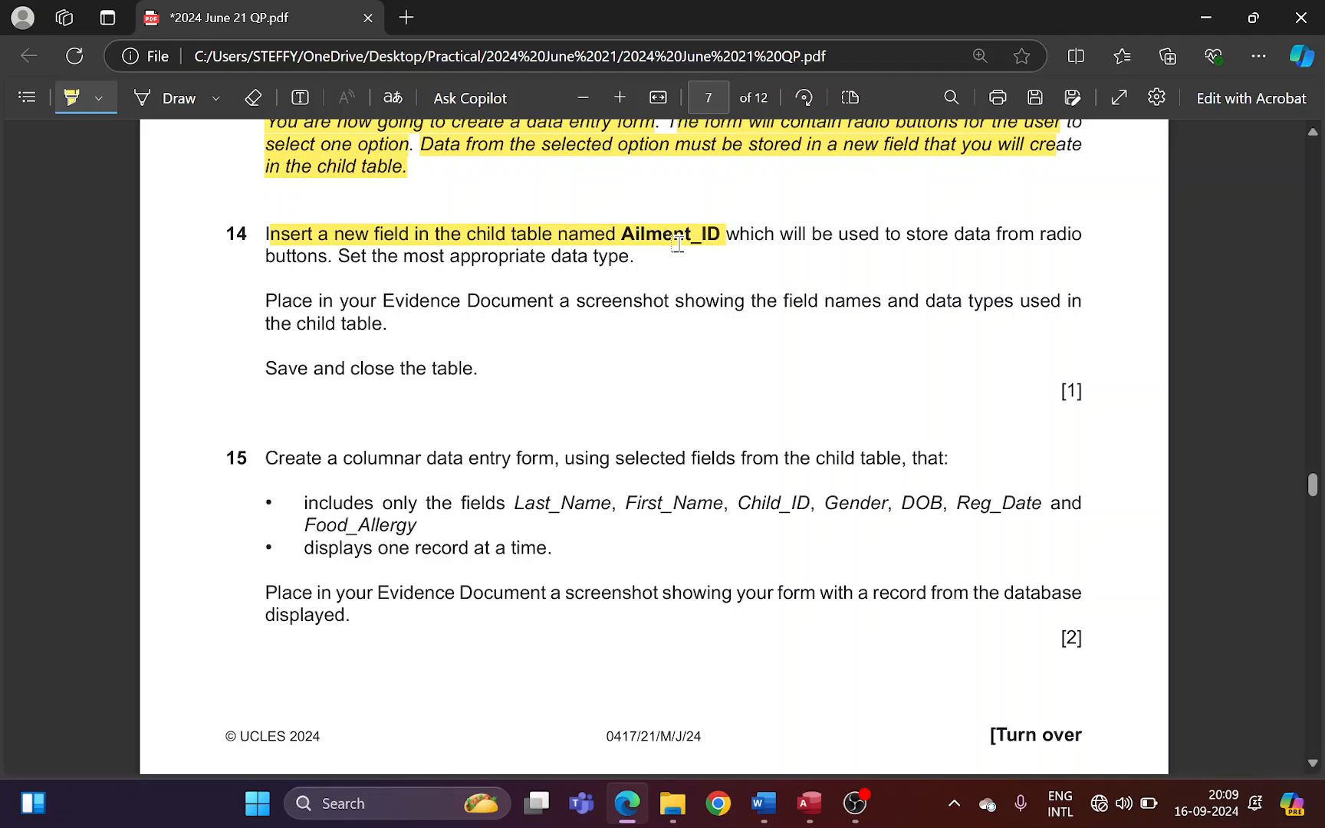
key("alt+Tab")
key("Return")
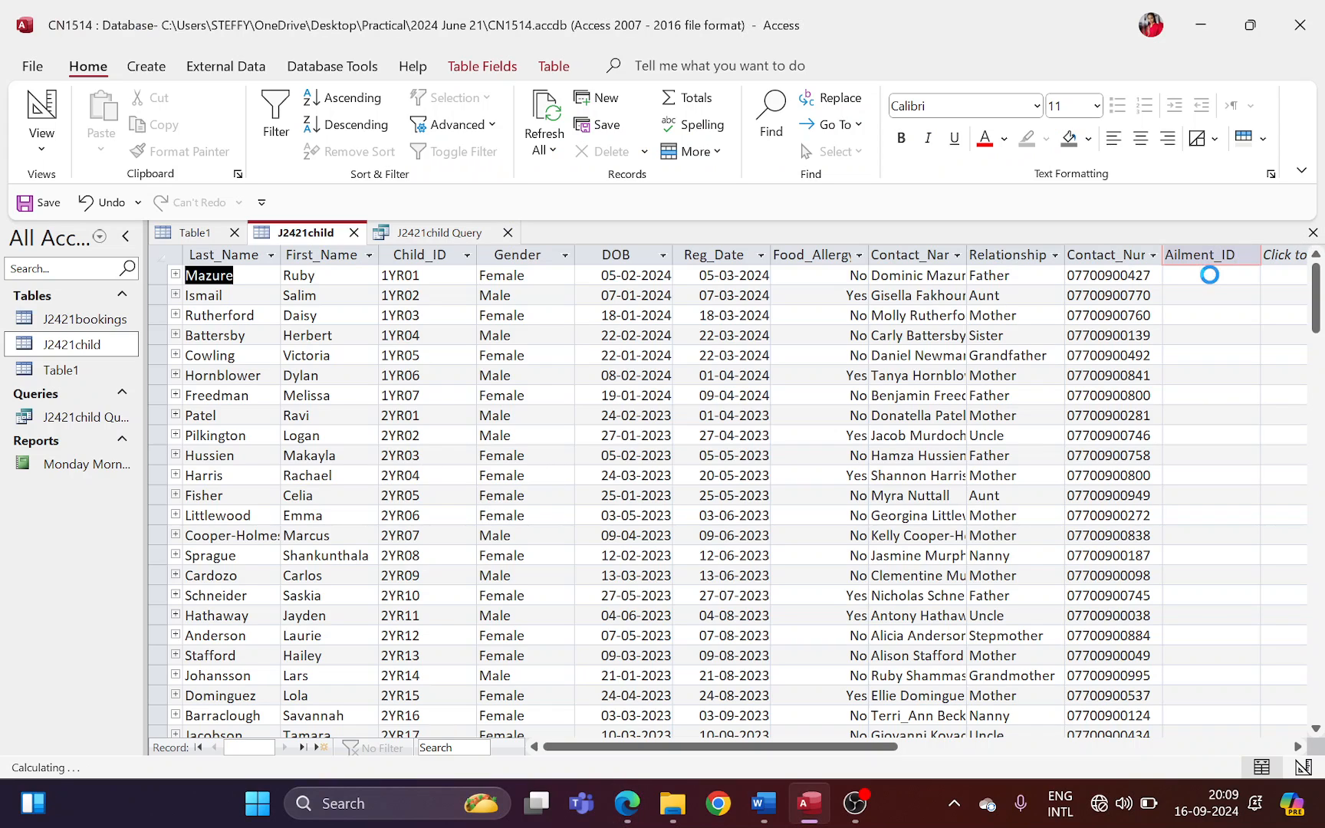
- Highlight task 14's evidence screenshot instruction in the question paper, and open the J2421child table in Access in Design View as read-only
key("alt+Tab")
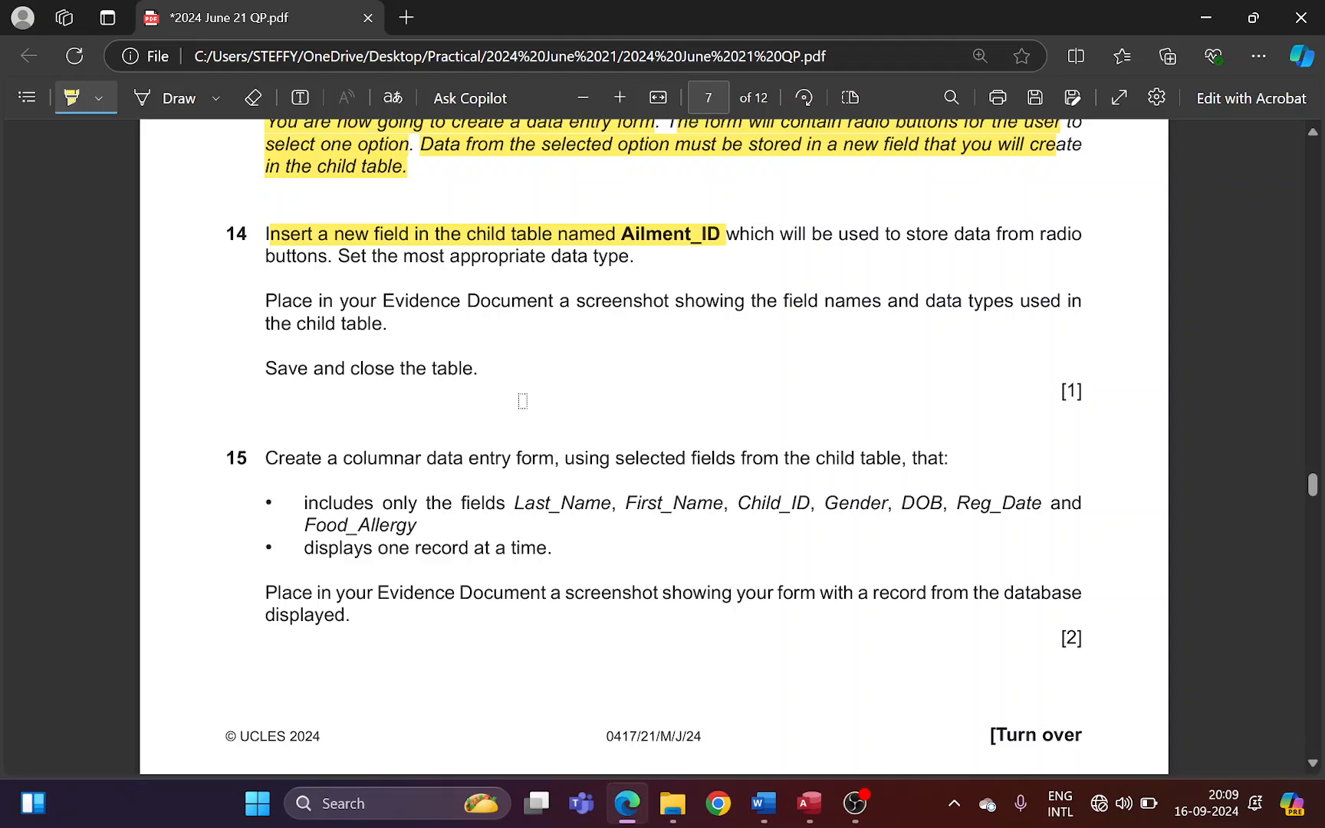
mouse_move(331, 301)
left_mouse_down()
mouse_move(582, 277)
mouse_move(607, 299)
mouse_move(1022, 301)
left_mouse_up()
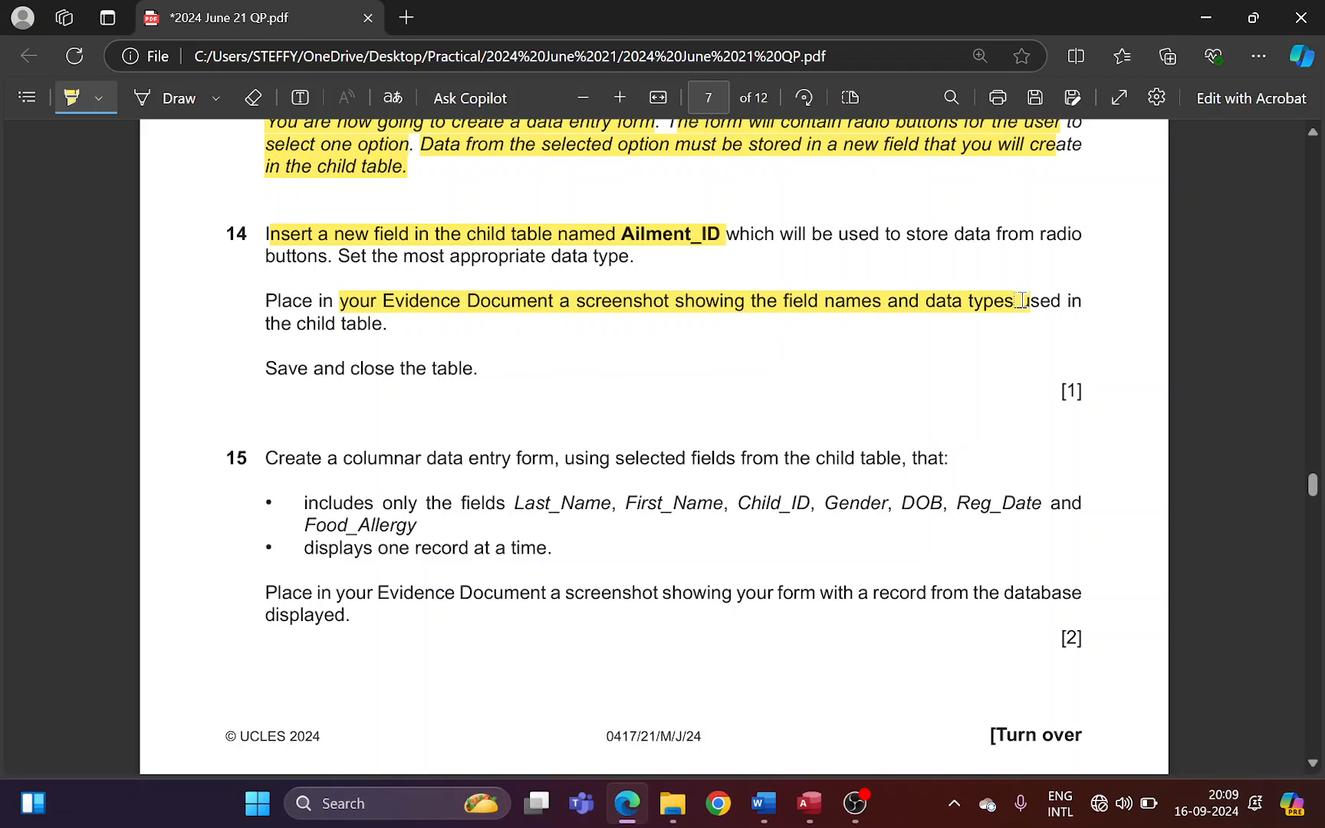
key("alt+Tab")
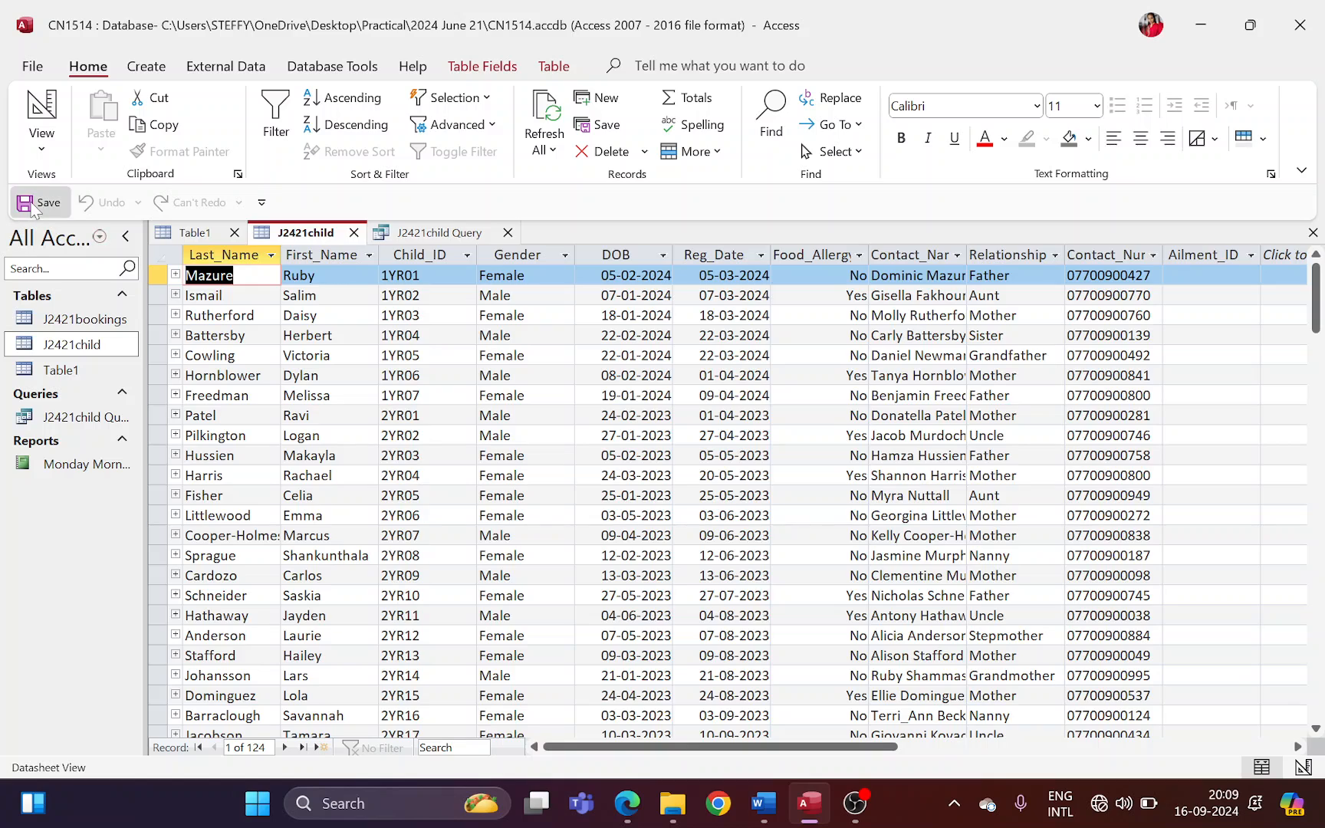
left_click(47, 142)
left_click(92, 230)
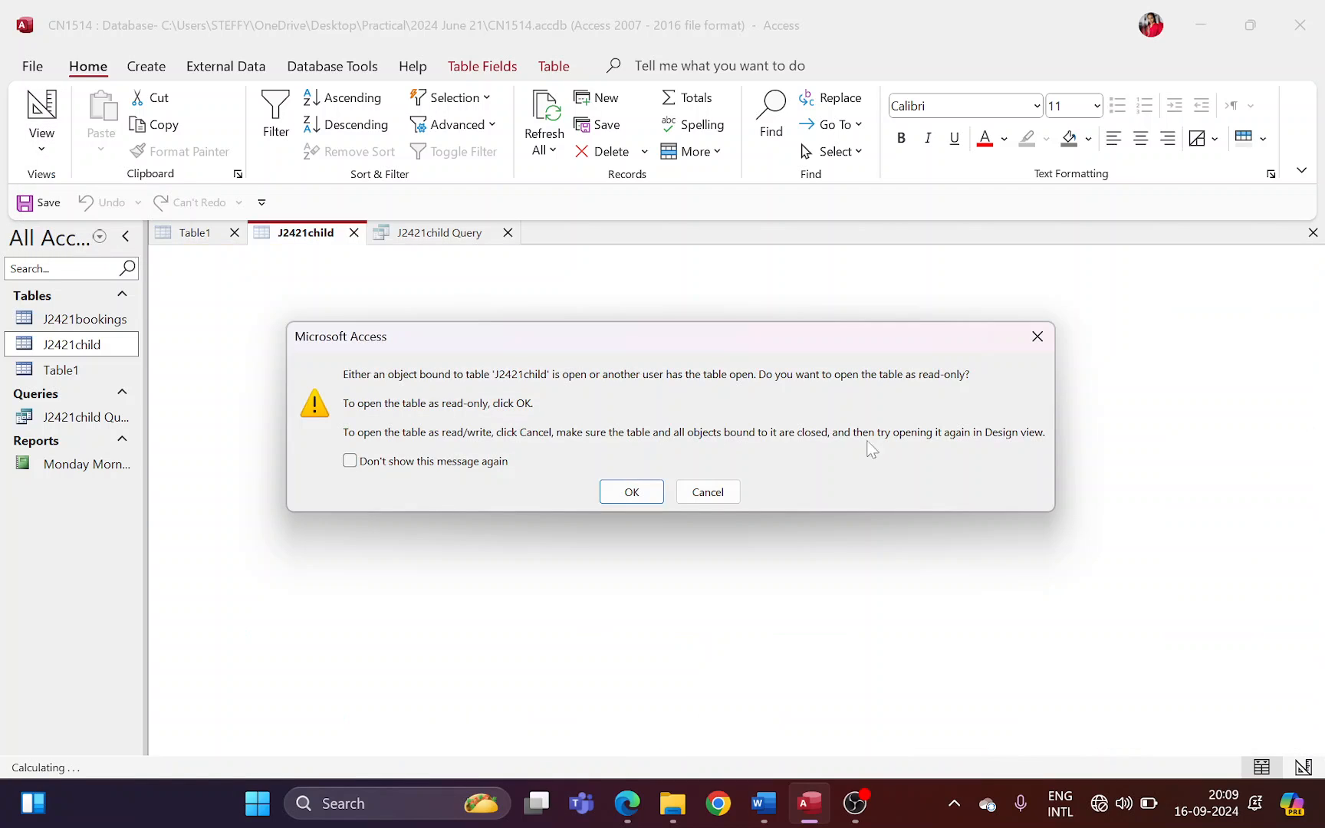
left_click(627, 506)
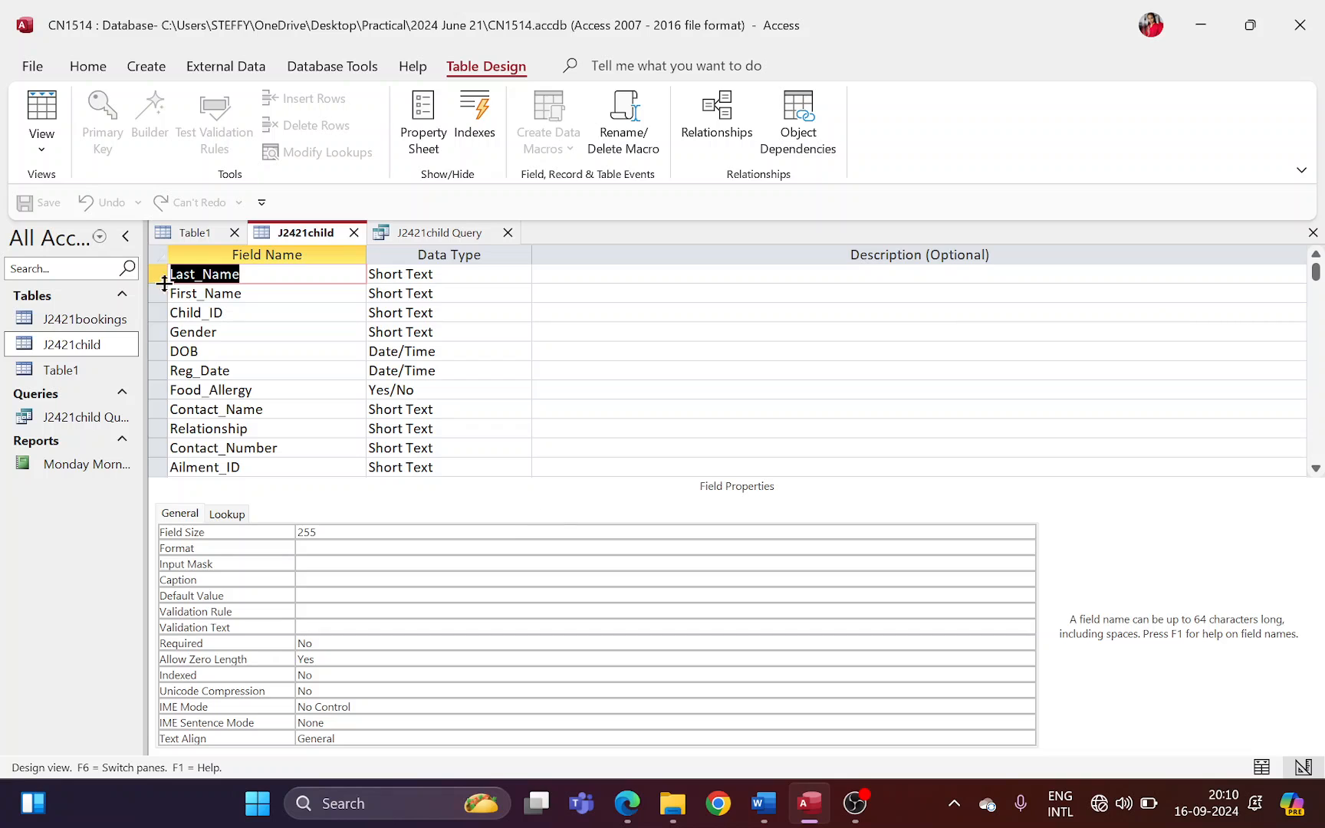
- Capture a screenshot of the J2421child field names and data types, and return the table to Datasheet View
key("super+shift+s")
left_click_drag(152, 220, 548, 479)
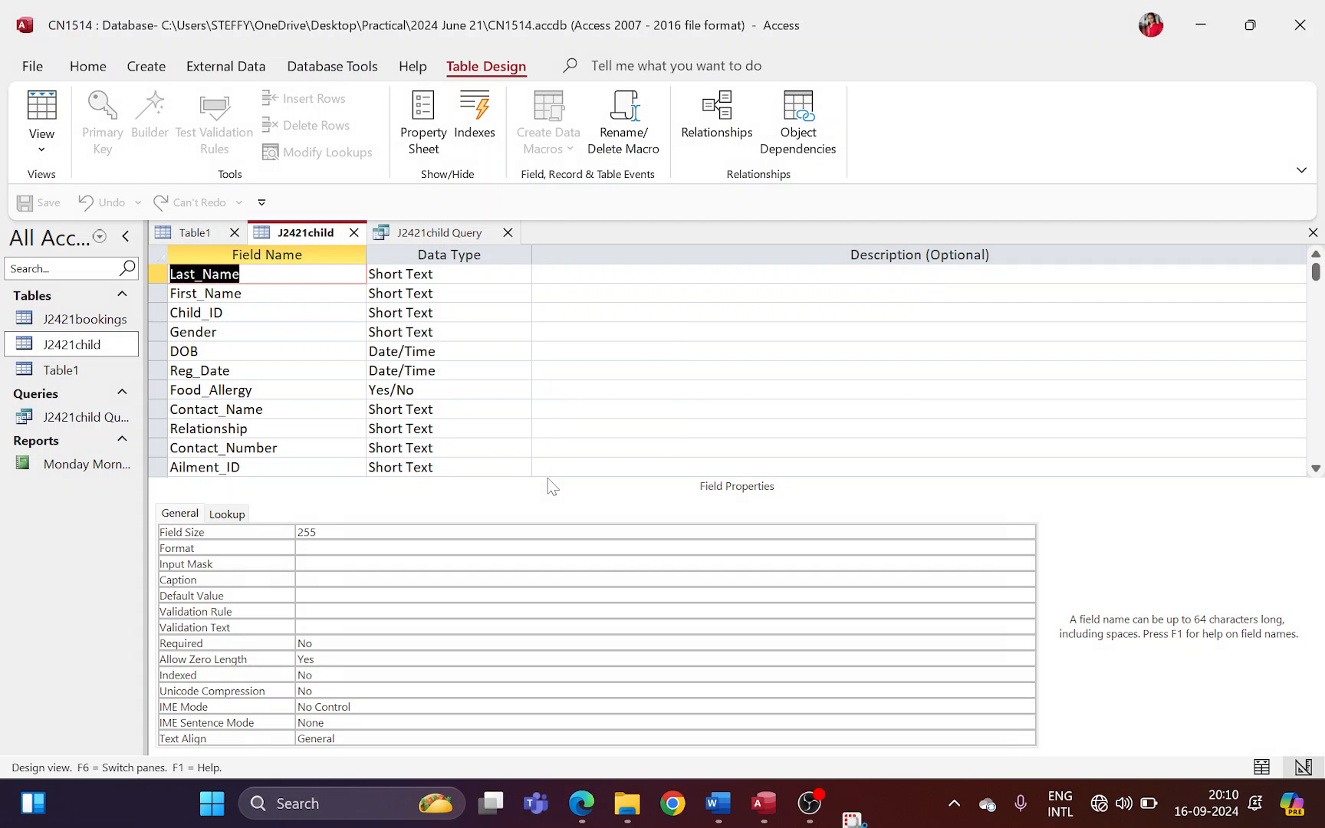
left_click(56, 152)
left_click(69, 175)
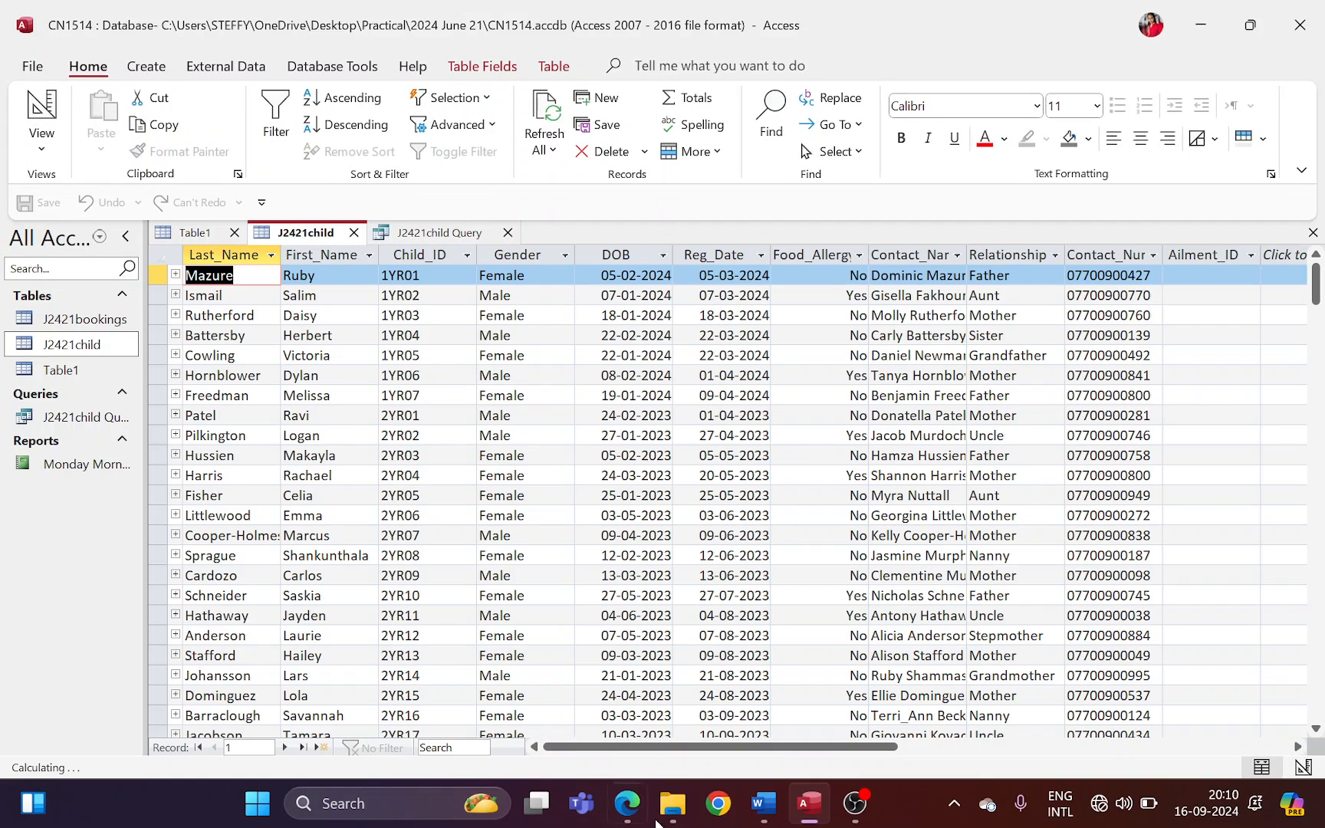
- Switch to the EVIDENCE 1514 document in Word and paste the table design screenshot below "Step 15 evidence:"
left_click(763, 803)
scroll(570, 666, "down", 2)
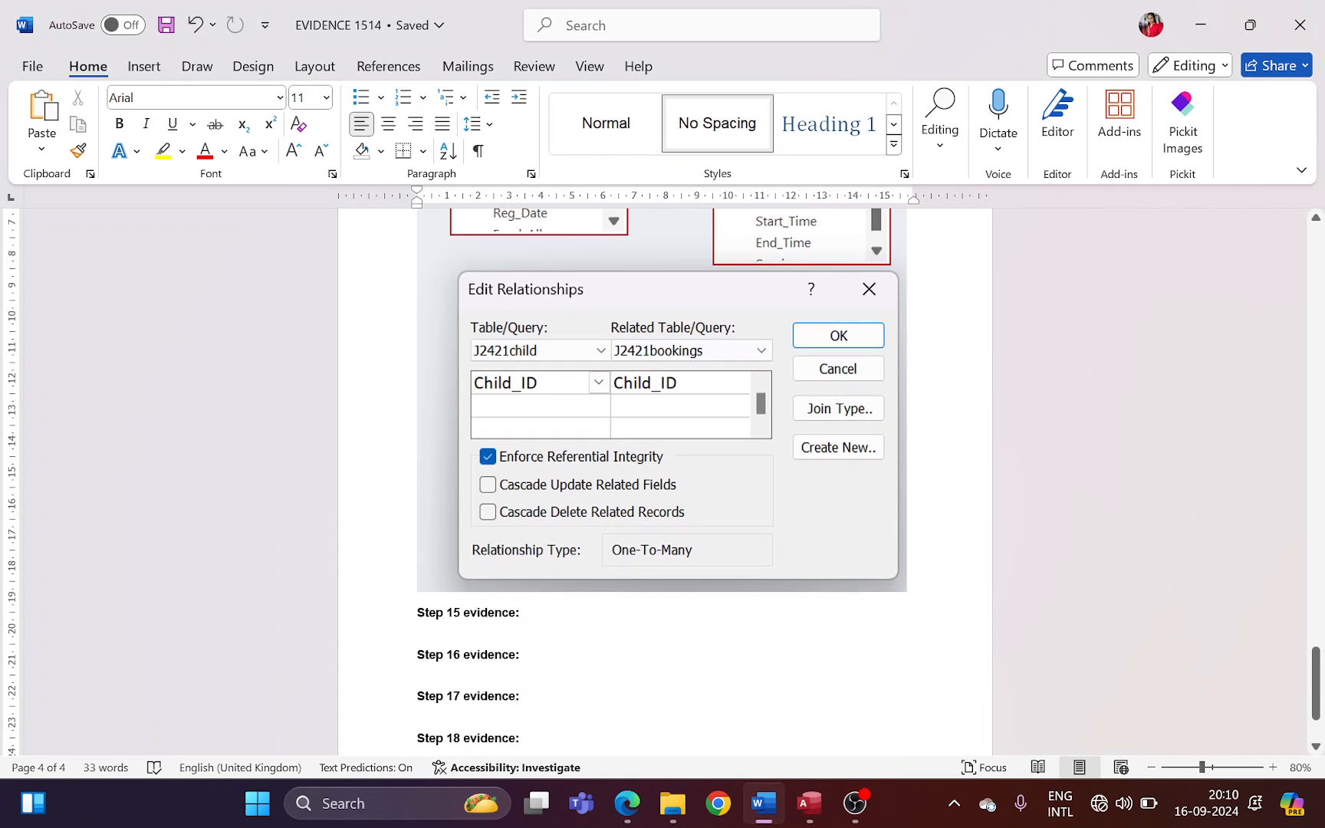
key("ctrl+v")
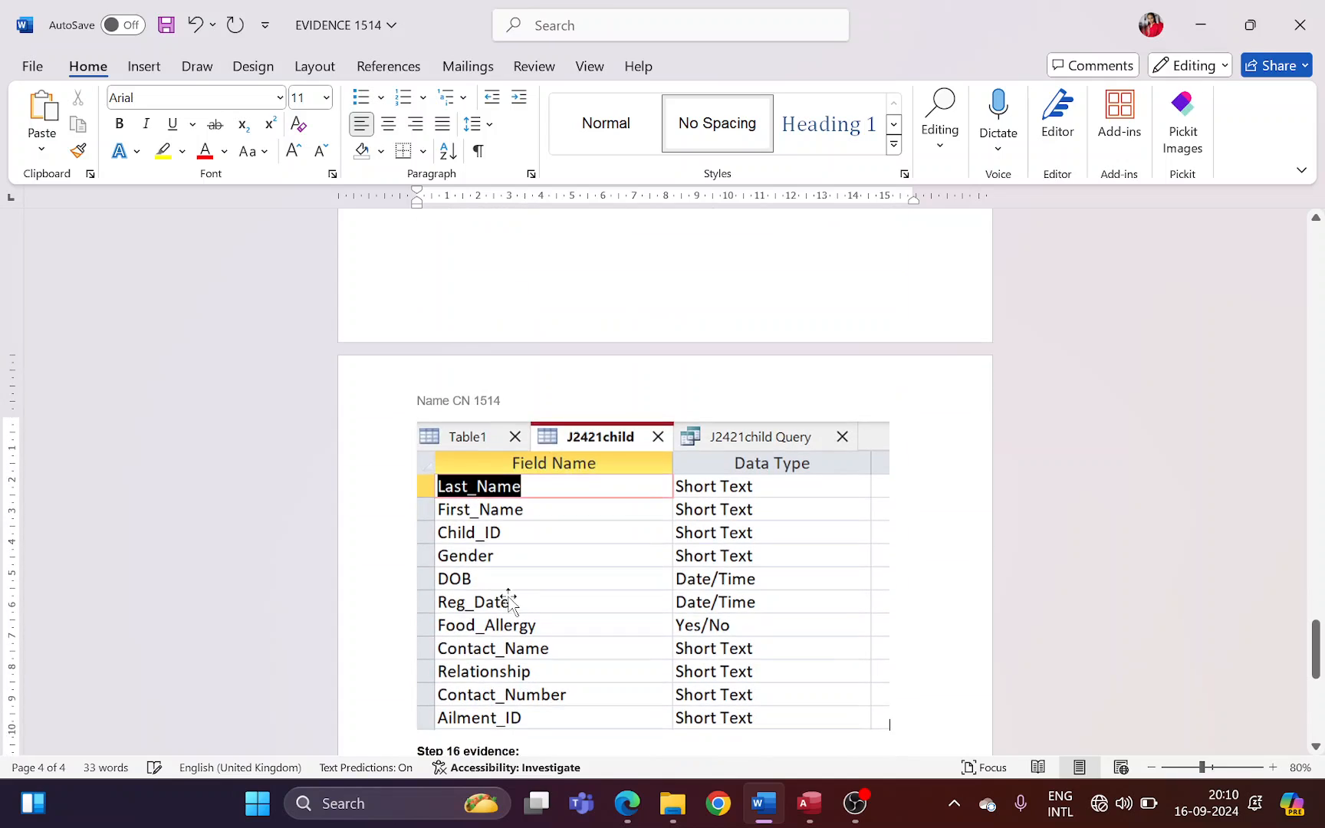
- Insert blank lines before the "Step 15 evidence:" heading so it moves to the next page directly above its screenshot
scroll(460, 499, "up", 3)
scroll(450, 426, "up", 1)
left_click(439, 273)
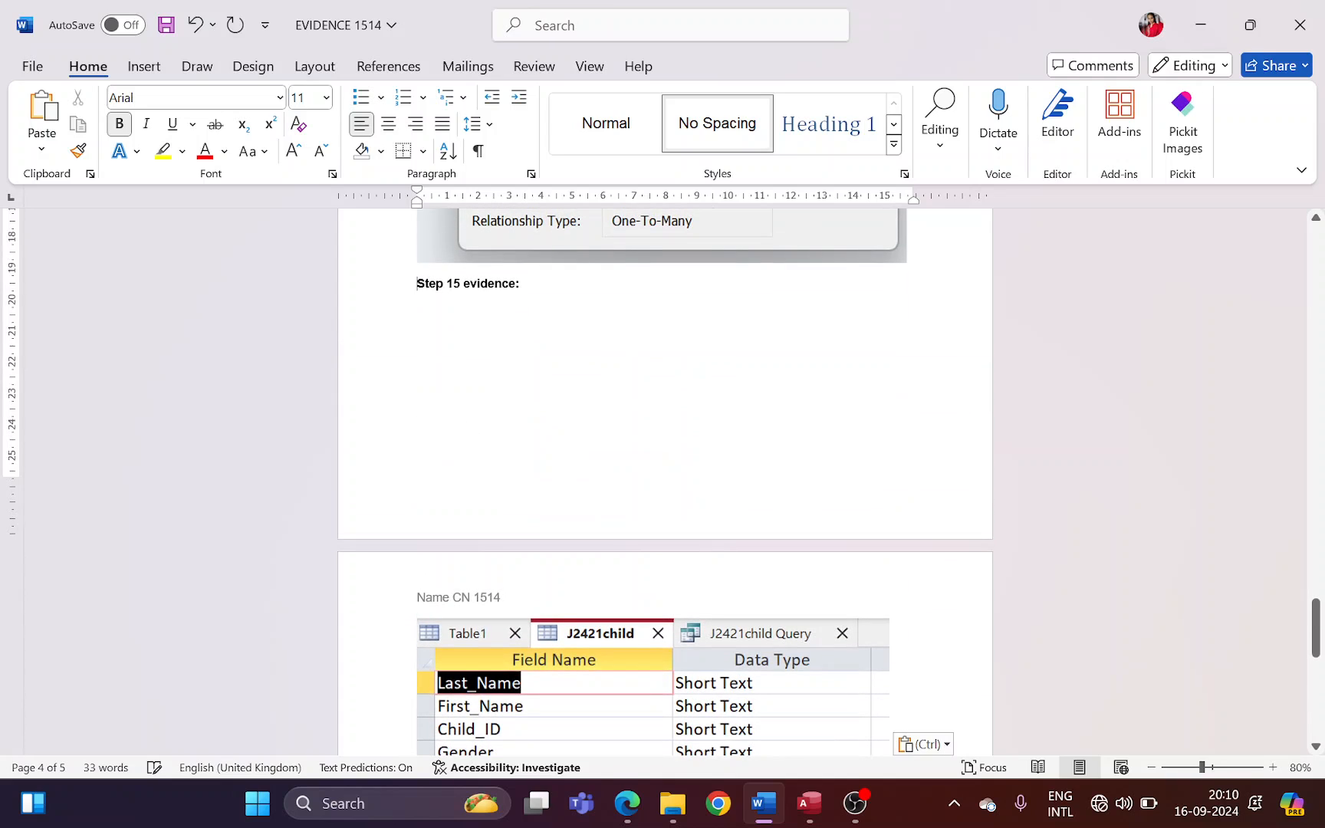
key("Return")
key("Return")
key("Return")
key("Return")
key("Return")
key("Return")
key("Return")
key("Return")
key("Return")
key("Return")
key("Return")
key("Return")
key("Return")
key("Return")
key("Return")
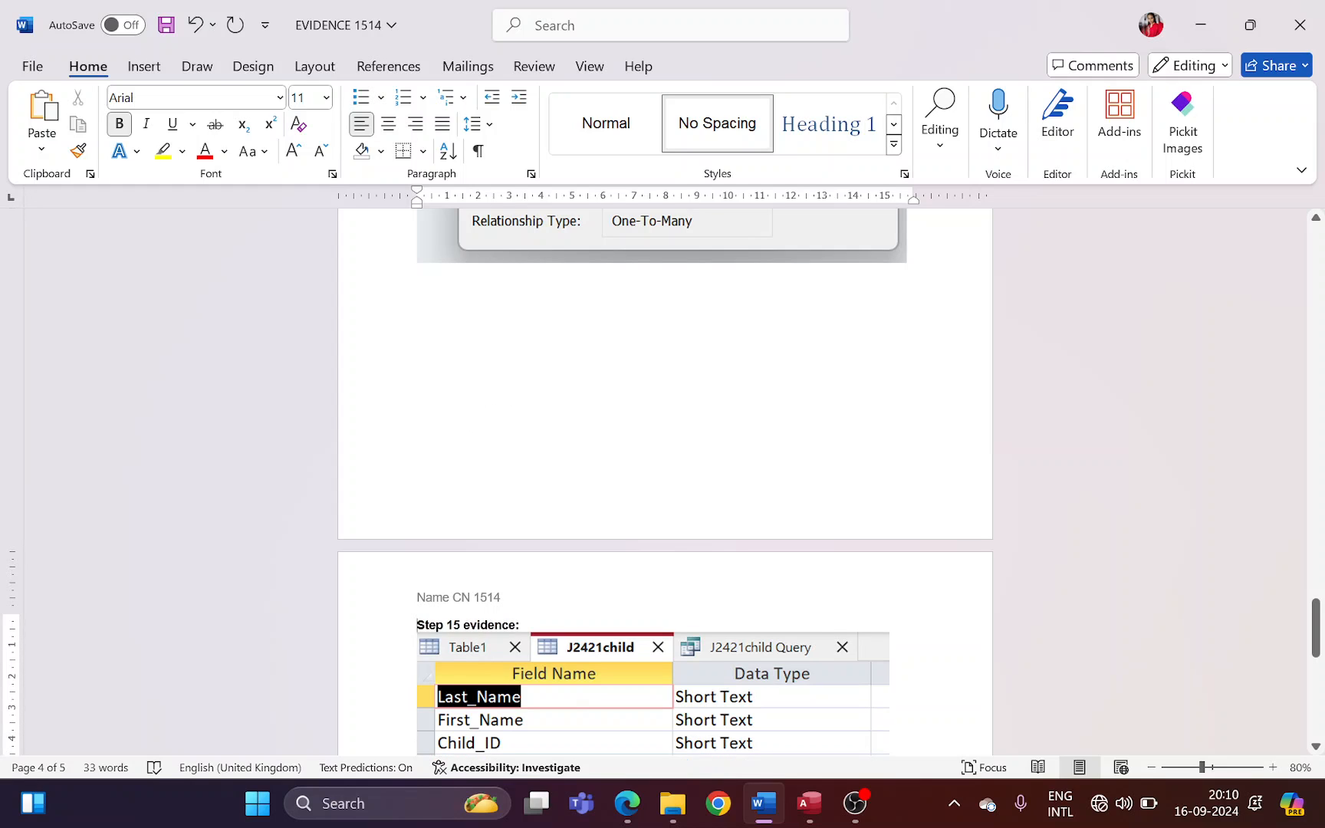
- Highlight "Save and close the table" in task 14 of the question paper, and close the J2421child table in Access
key("alt+Tab")
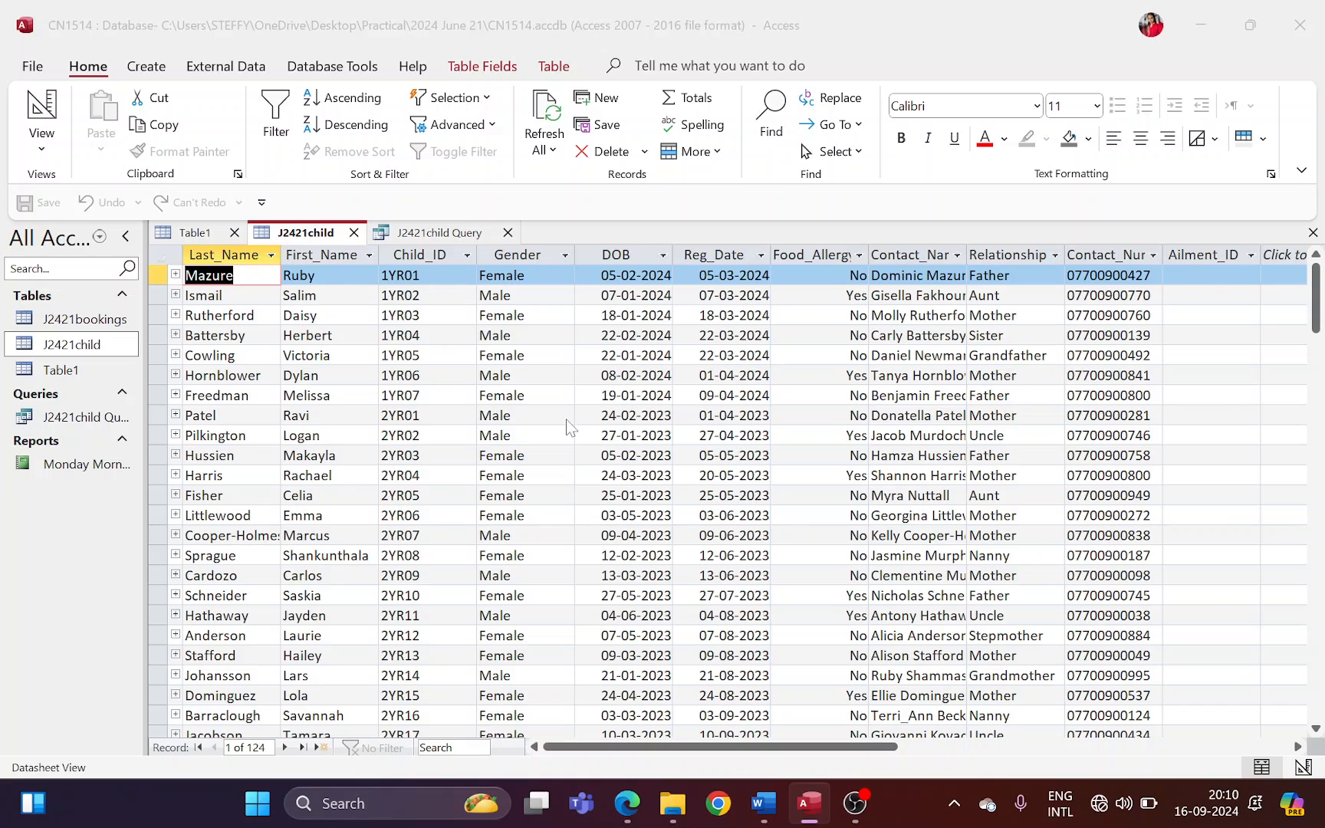
key("alt+Tab")
scroll(344, 441, "down", 1)
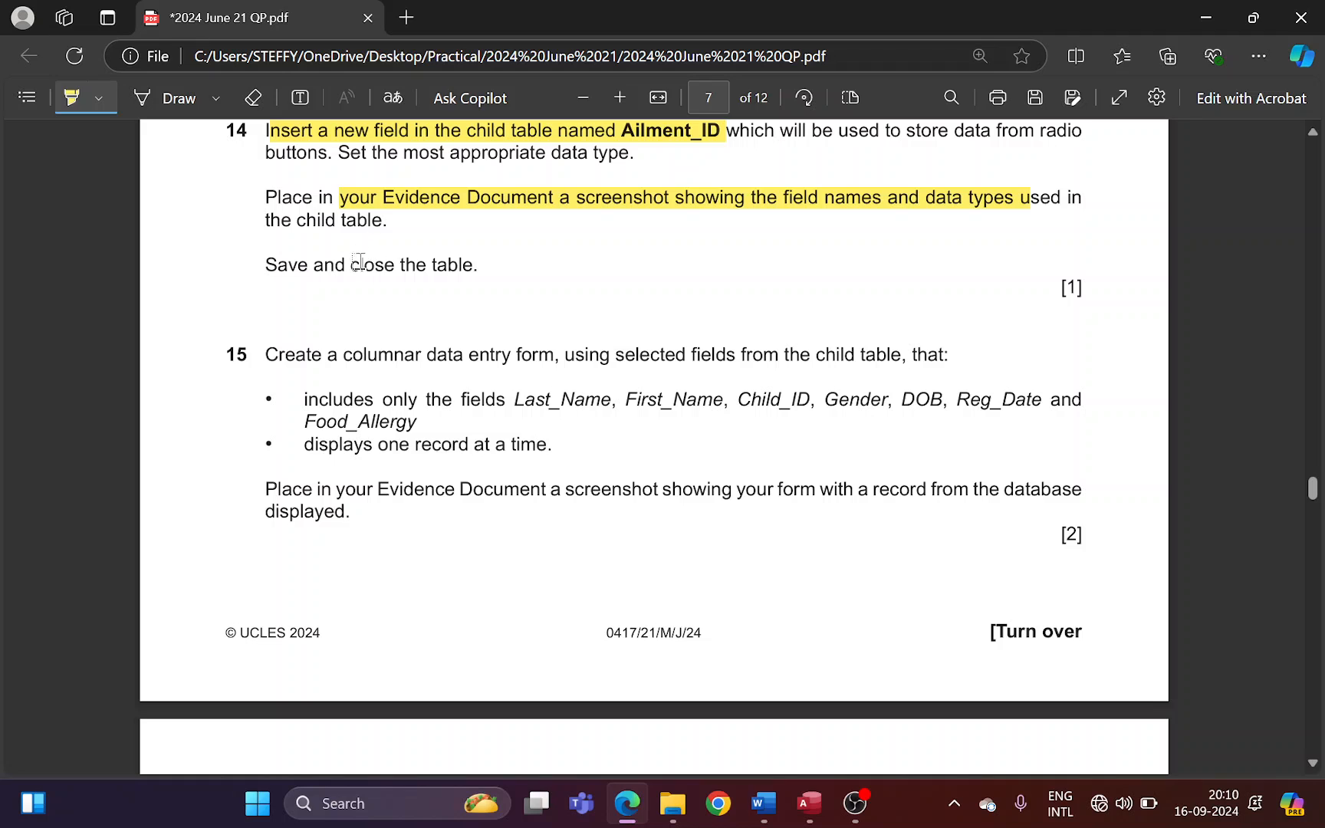
mouse_move(277, 264)
left_mouse_down()
mouse_move(425, 249)
mouse_move(458, 262)
left_mouse_up()
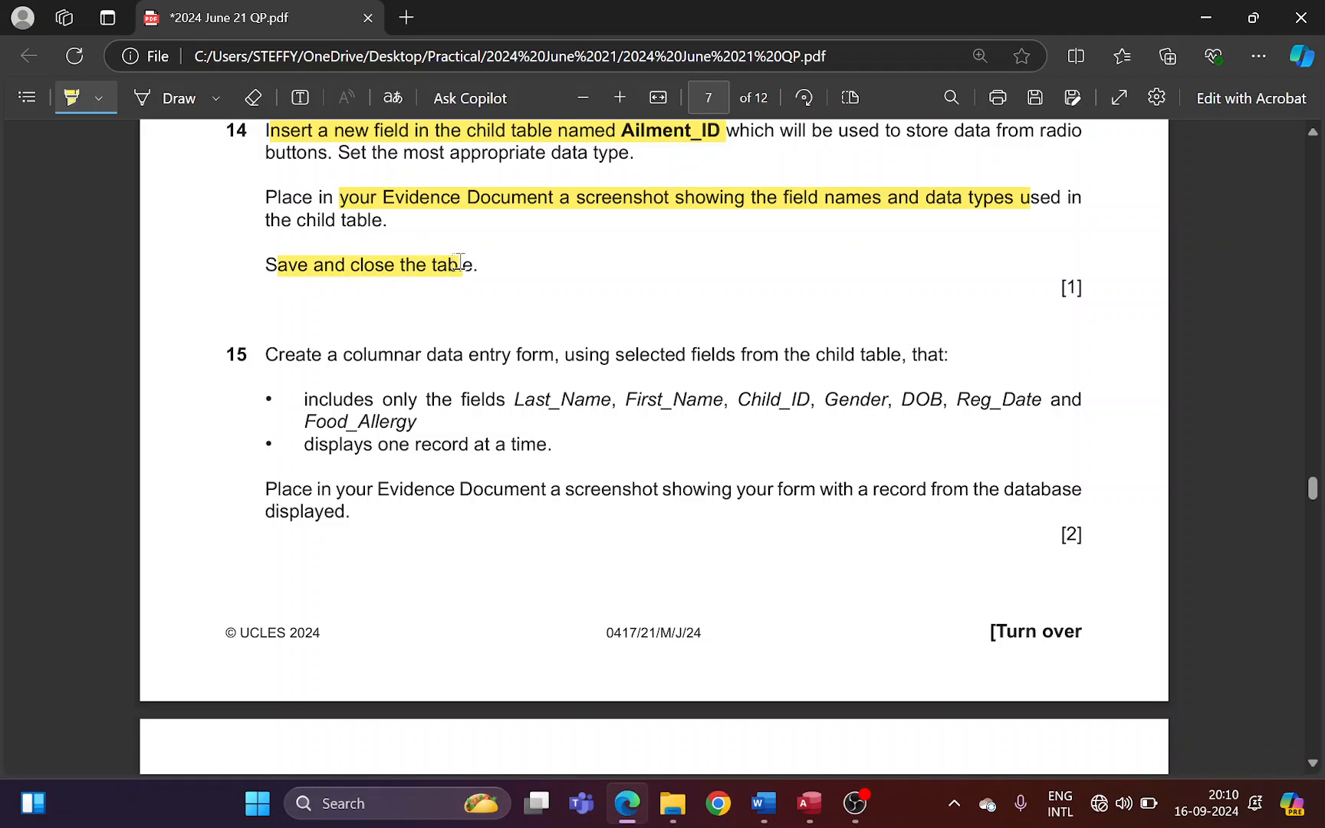
key("alt+Tab")
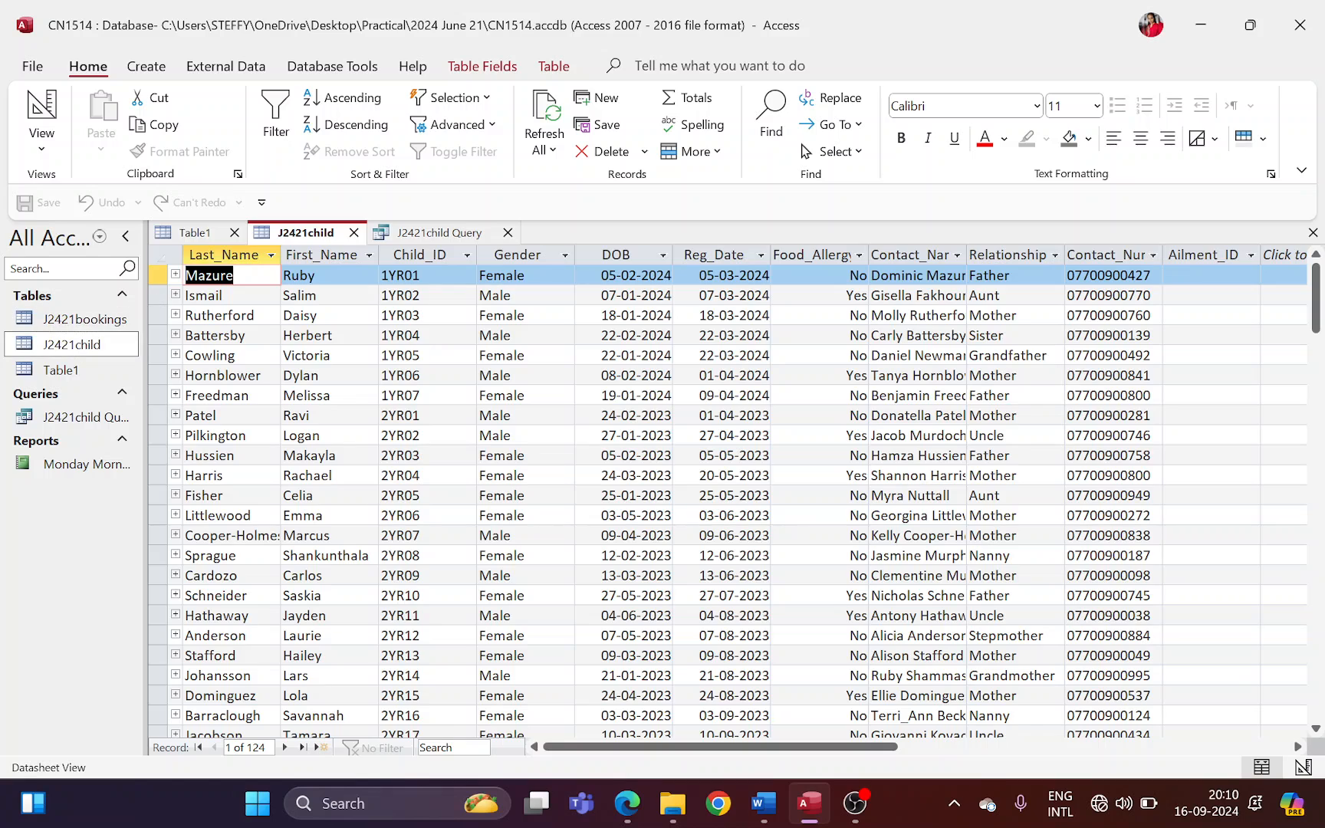
left_click(353, 233)
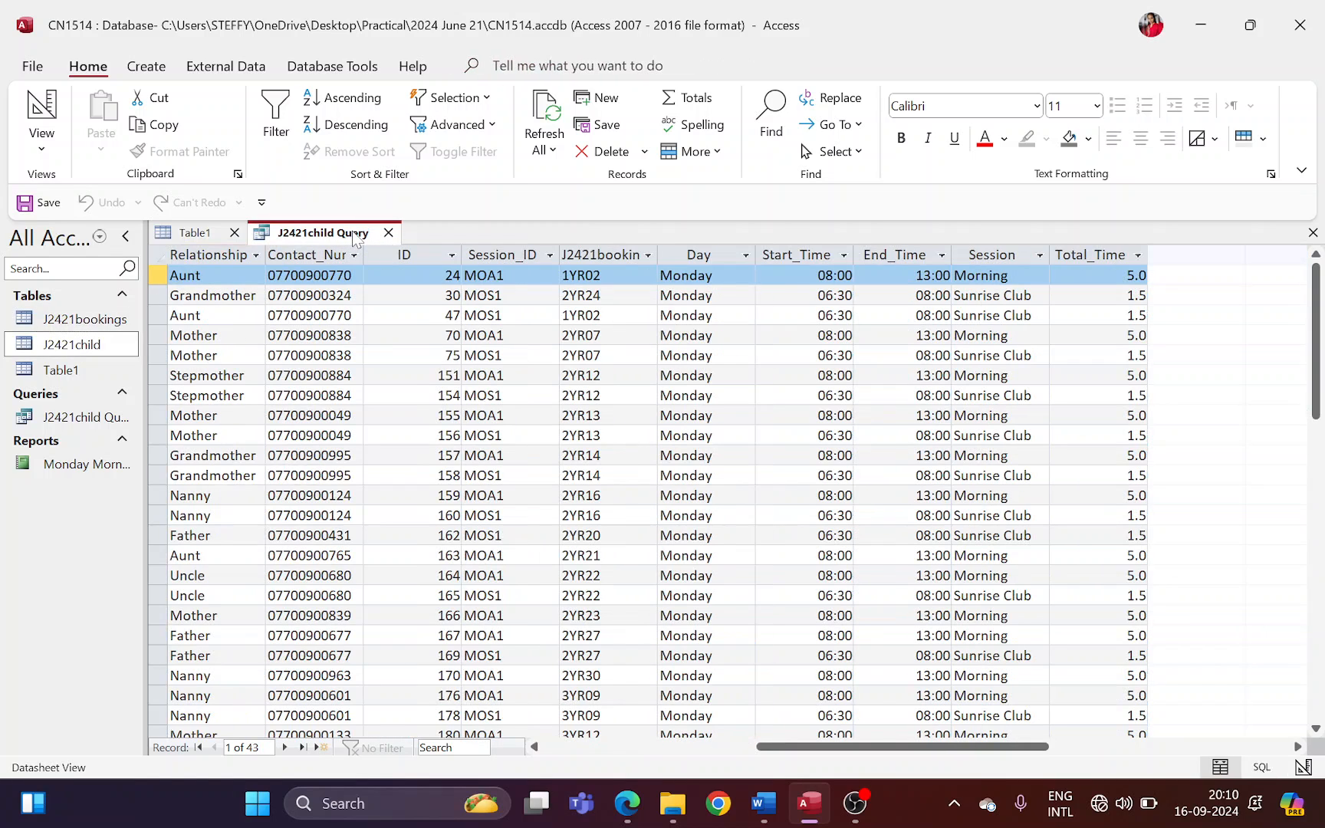
- Highlight task 15's opening line in the question paper, then reopen the J2421child table in Access and start the Form Wizard on it
key("alt+Tab")
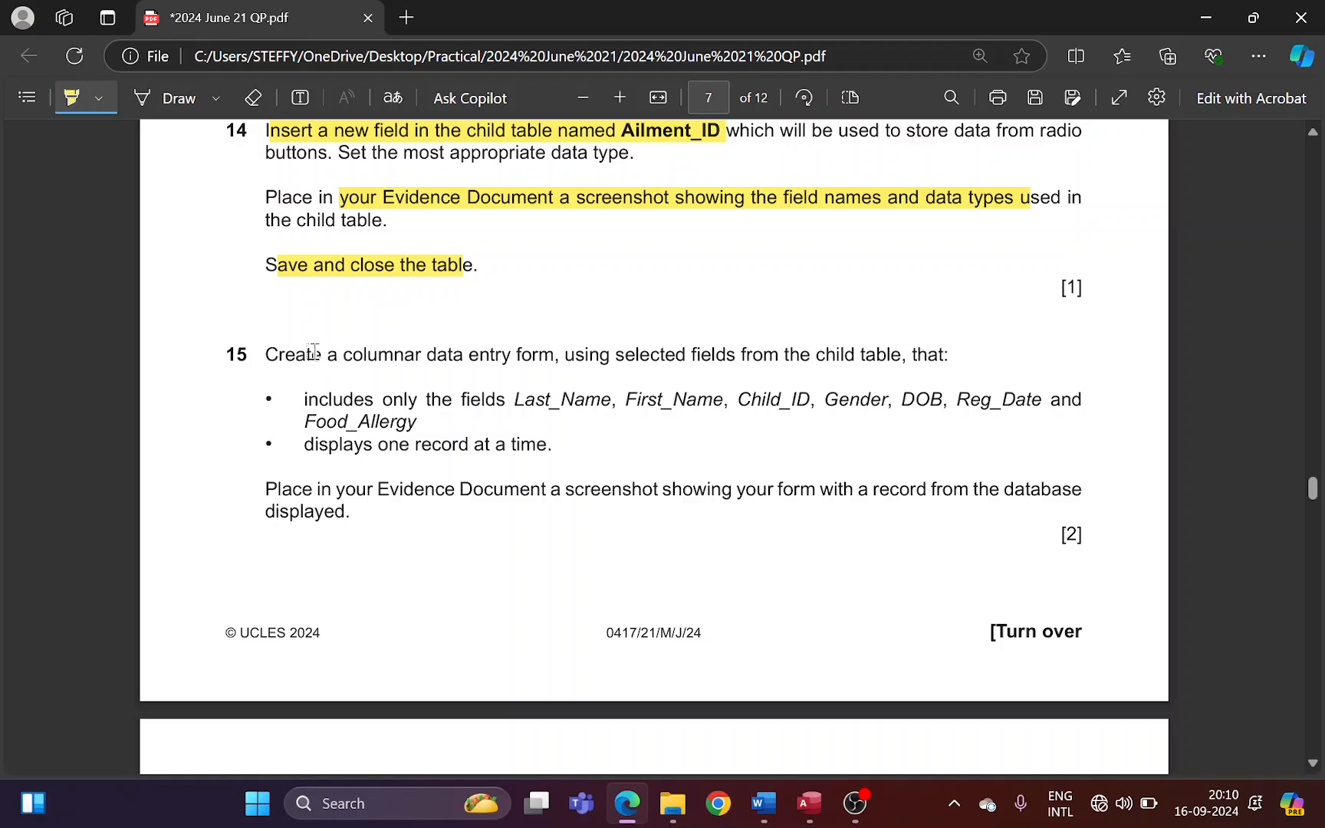
left_click_drag(312, 355, 909, 362)
key("alt+Tab")
double_click(92, 345)
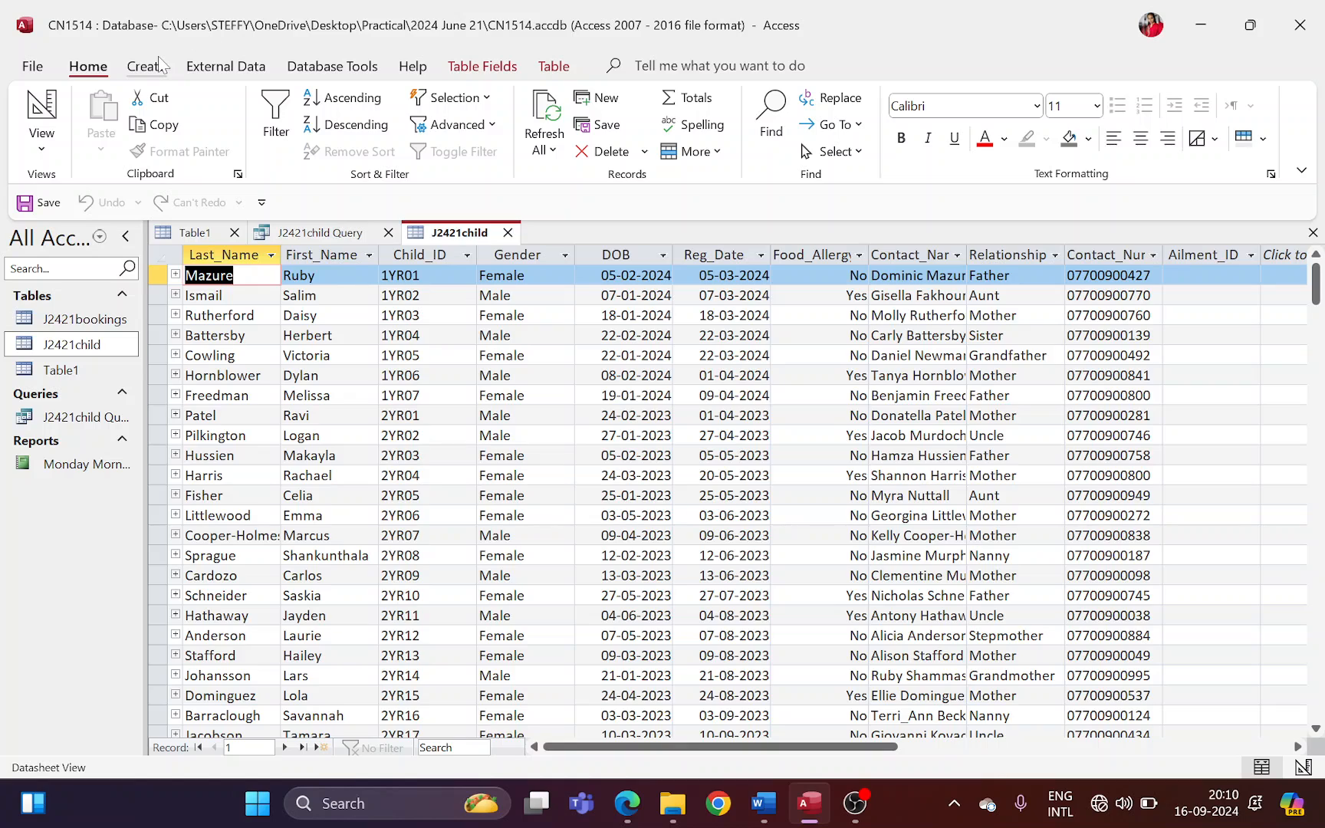
left_click(144, 66)
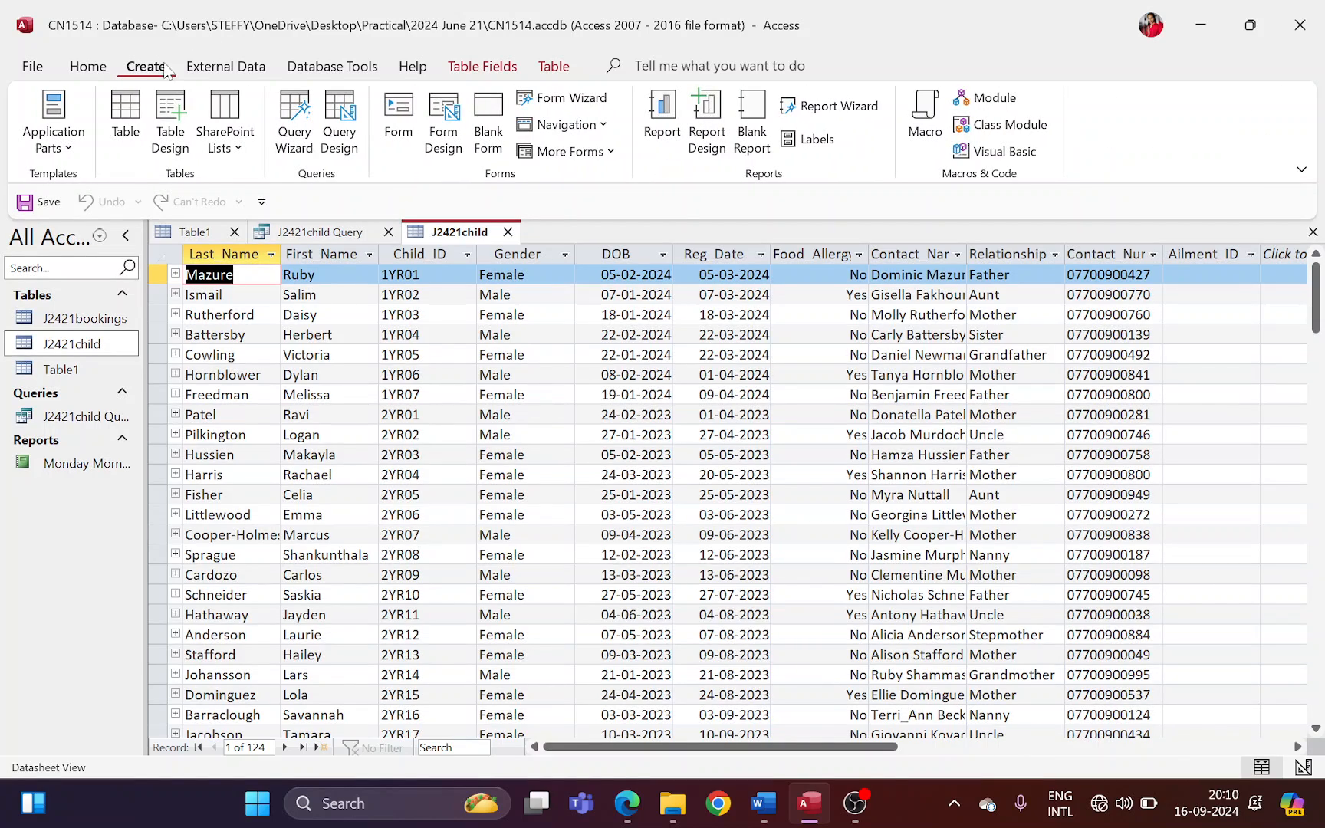
left_click(566, 100)
- Highlight the field name Last_Name in task 15 of the question paper and return to the Form Wizard in Access
key("alt+Tab")
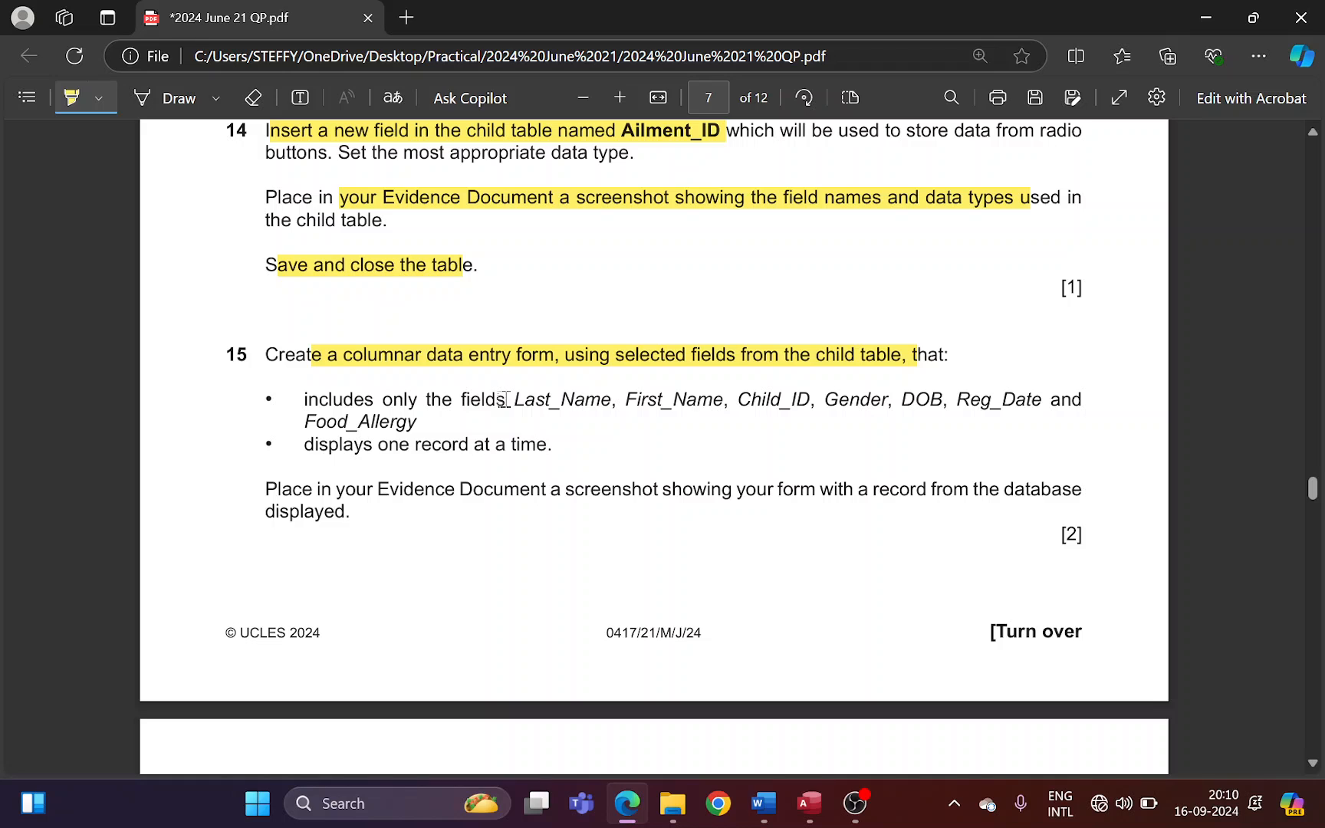
left_click_drag(517, 400, 601, 395)
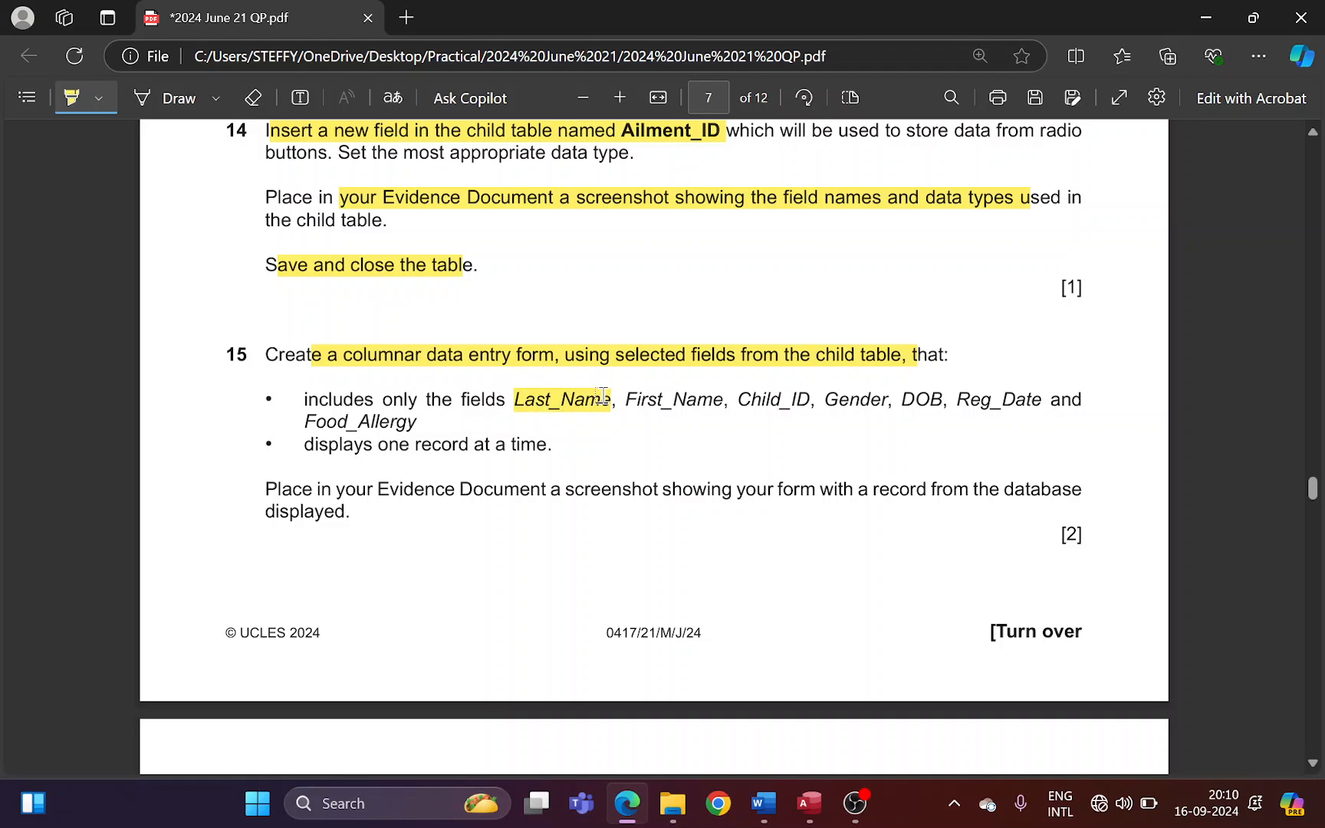
key("alt+Tab")
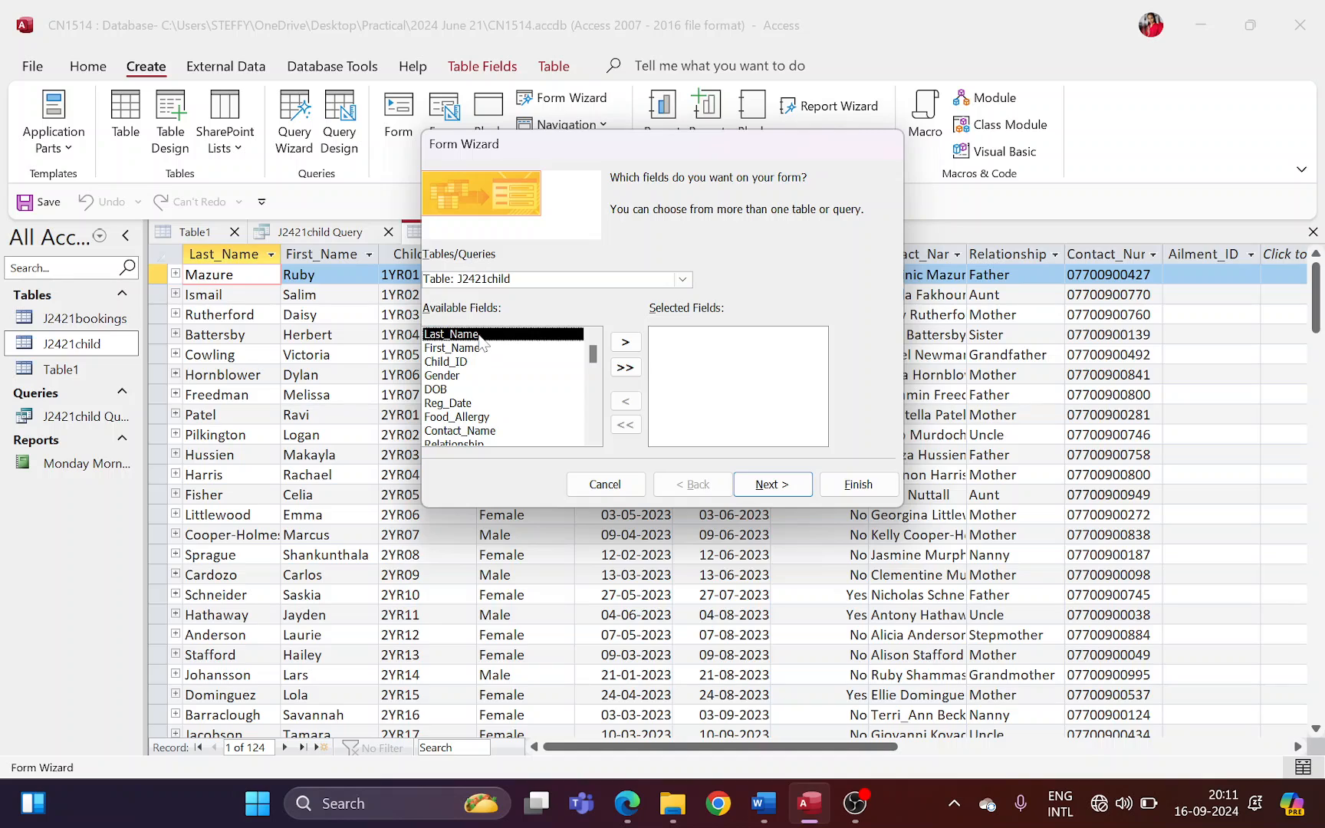
- Add Last_Name, First_Name and Child_ID to the form's selected fields, highlighting First_Name and Child_ID in task 15 of the question paper
double_click(480, 335)
double_click(480, 336)
key("alt+Tab")
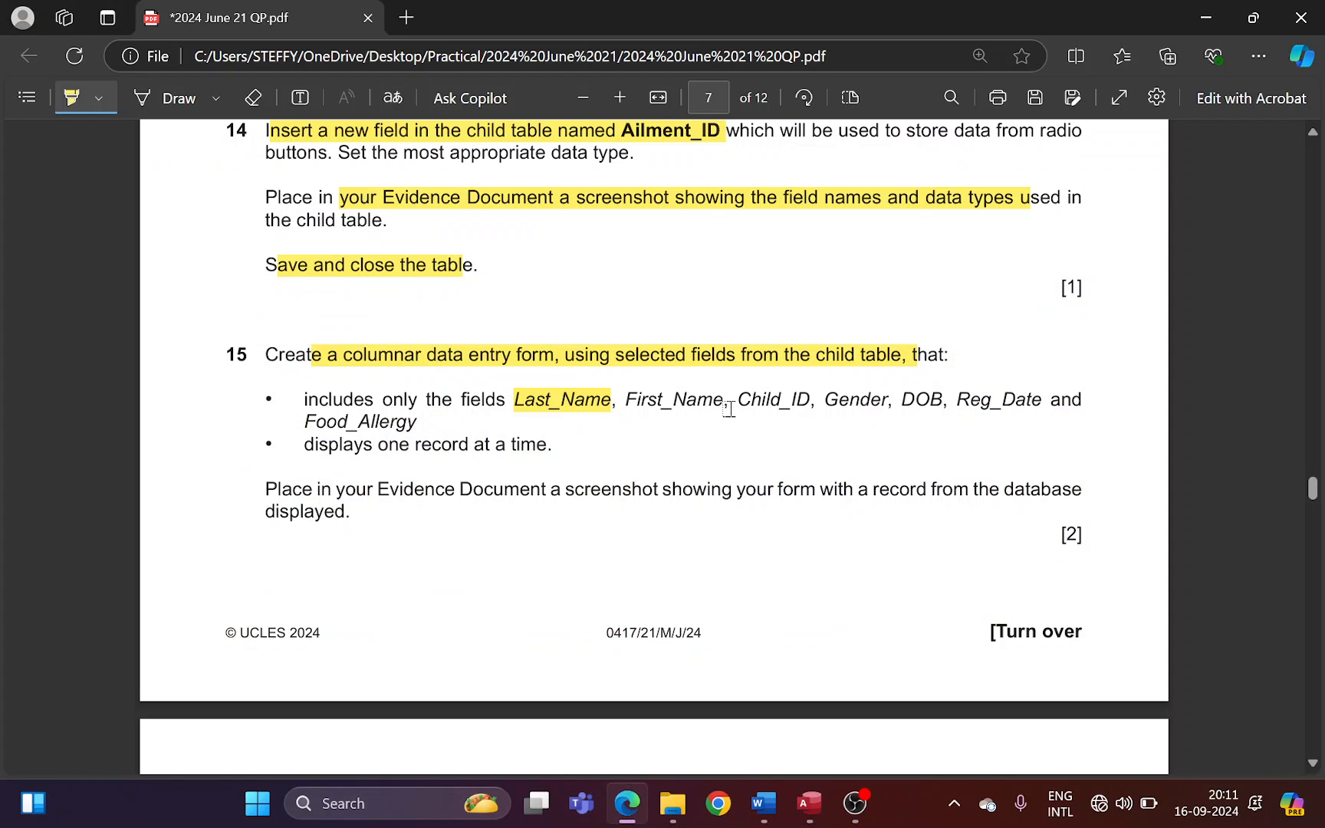
left_click_drag(625, 399, 810, 399)
key("alt+Tab")
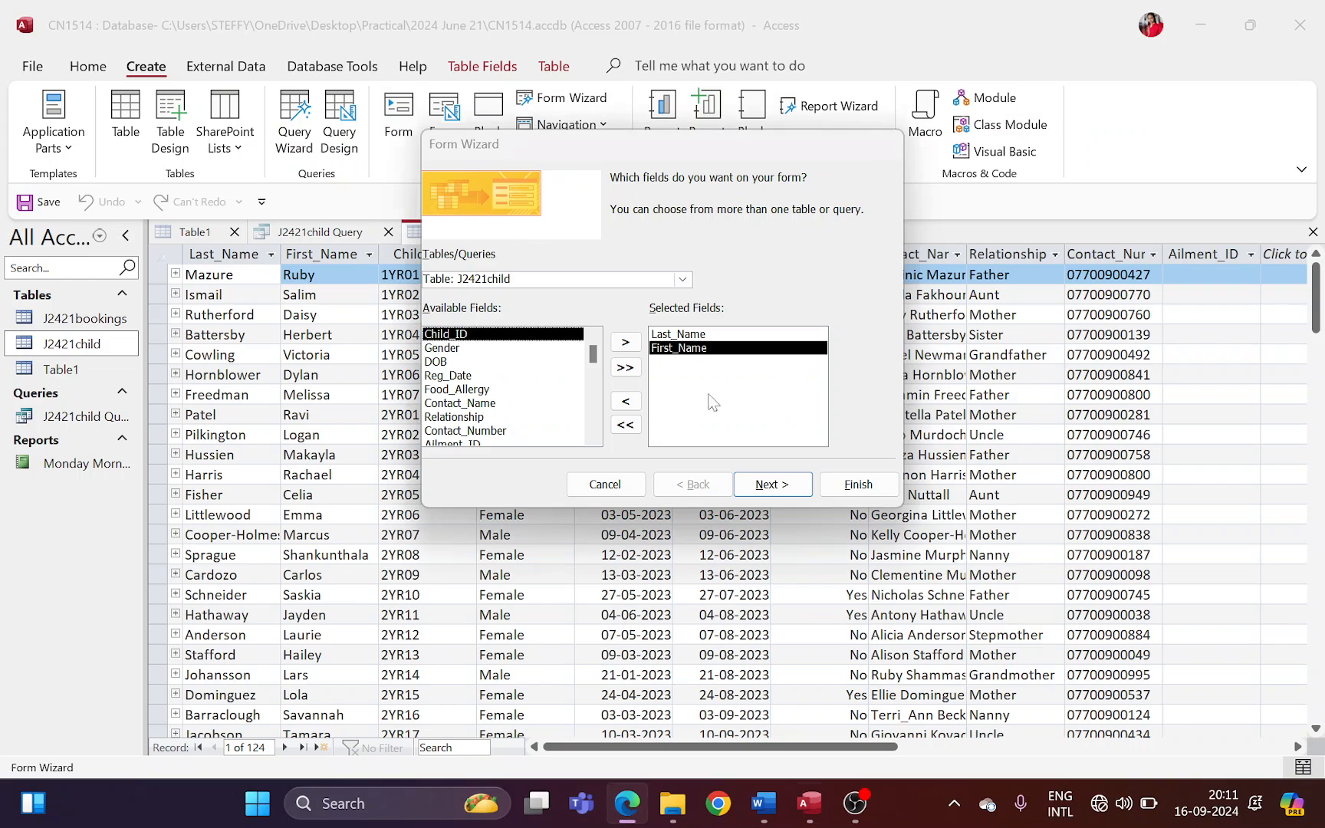
double_click(459, 336)
- Highlight Gender and DOB in task 15 of the question paper, and add both fields to the form in Access
key("alt+Tab")
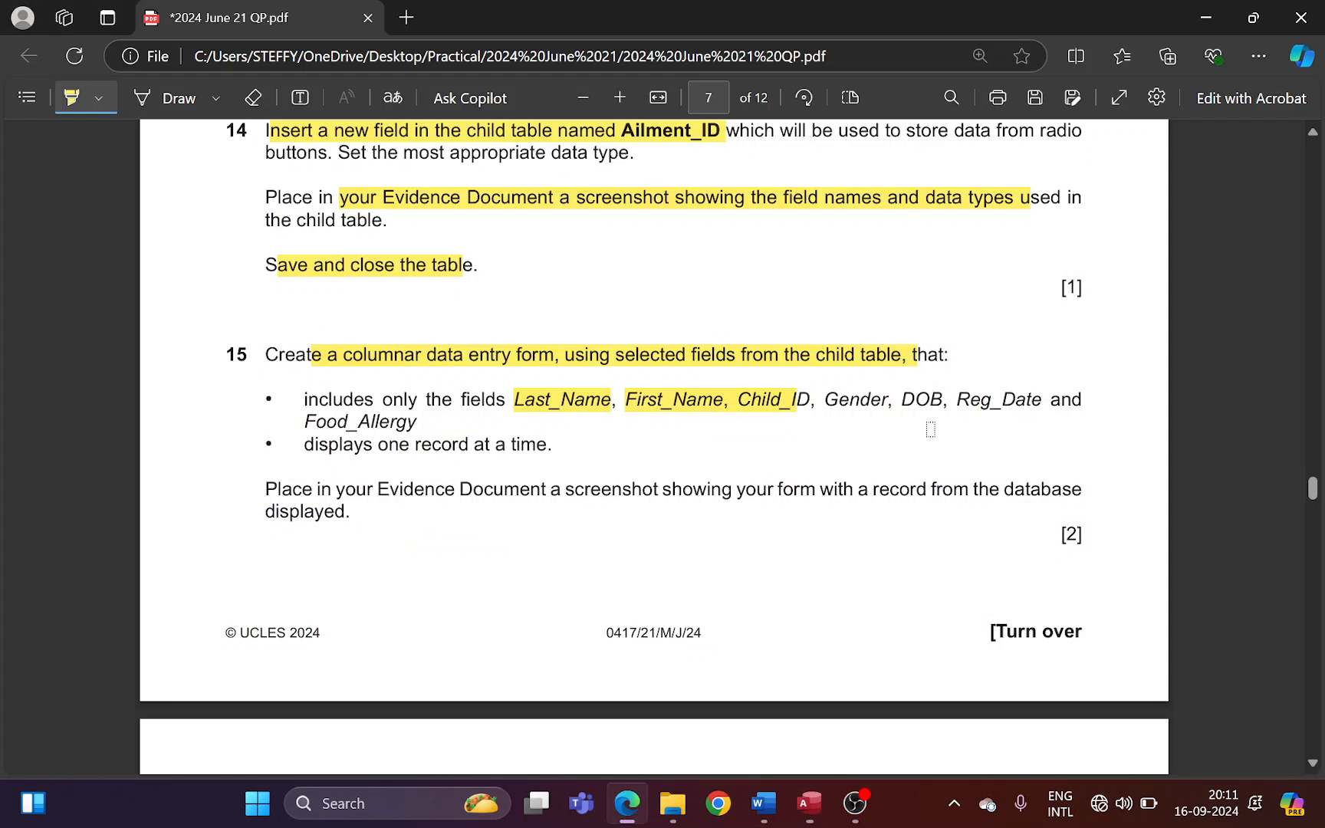
left_click_drag(837, 399, 917, 398)
key("alt+Tab")
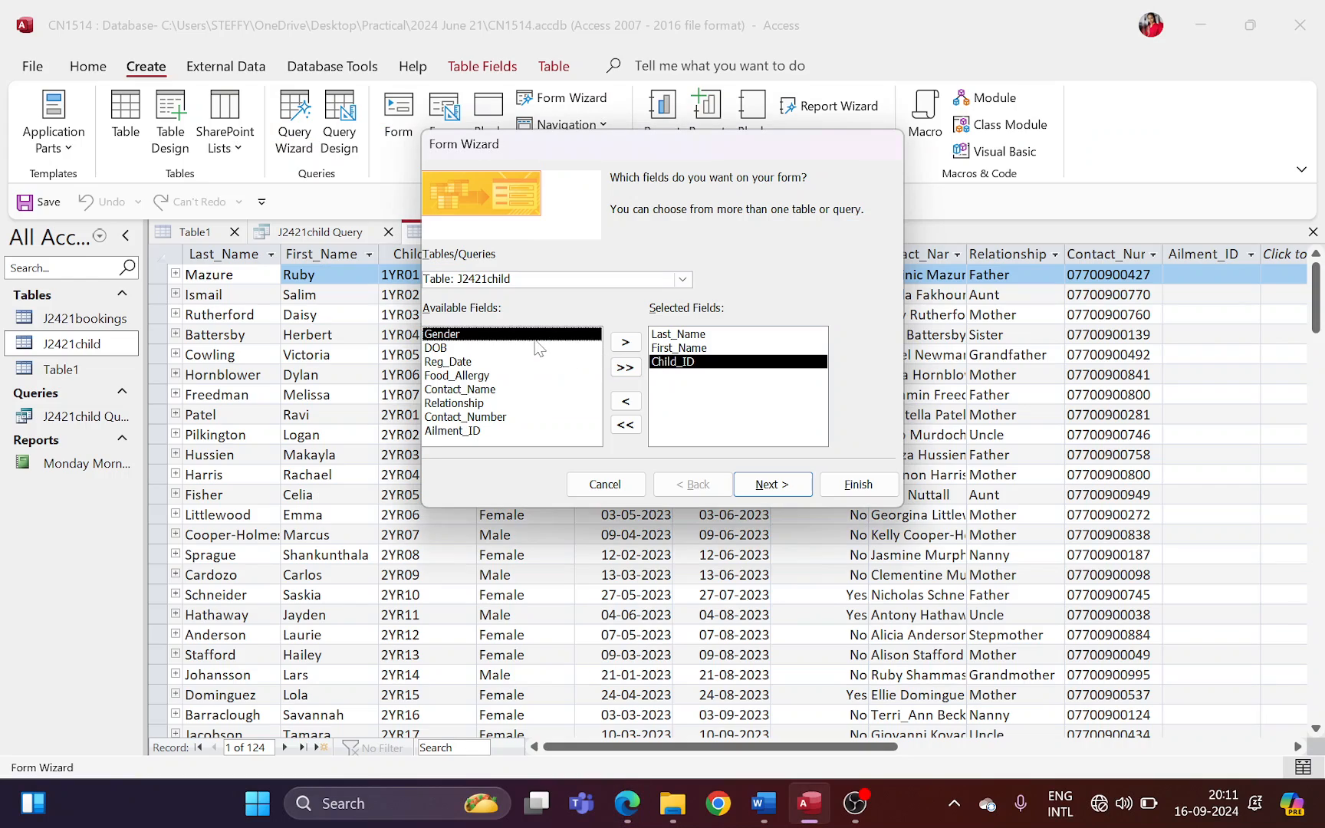
double_click(535, 335)
double_click(535, 335)
- Highlight Reg_Date and Food_Allergy in task 15 of the question paper, and add both fields to the form in Access
key("alt+Tab")
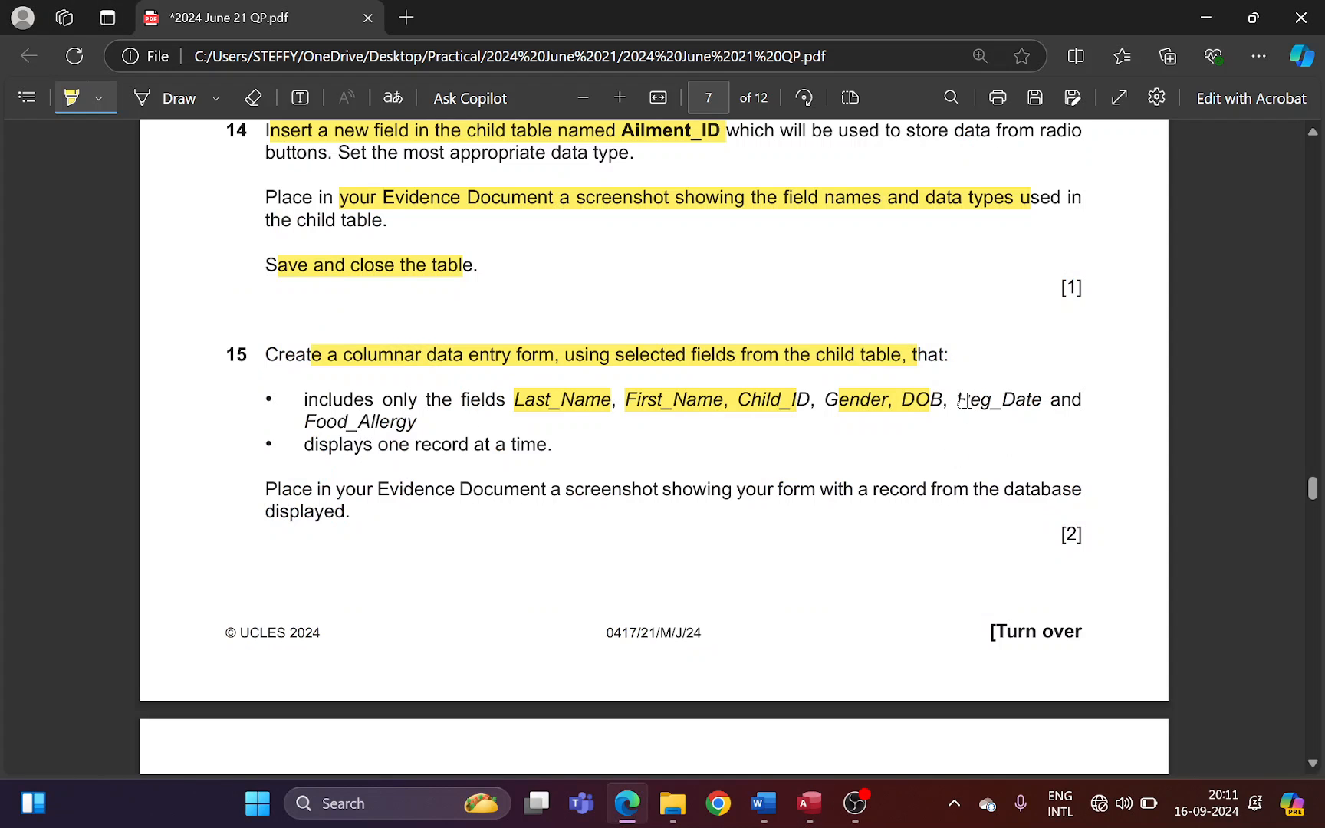
left_click_drag(956, 400, 1028, 404)
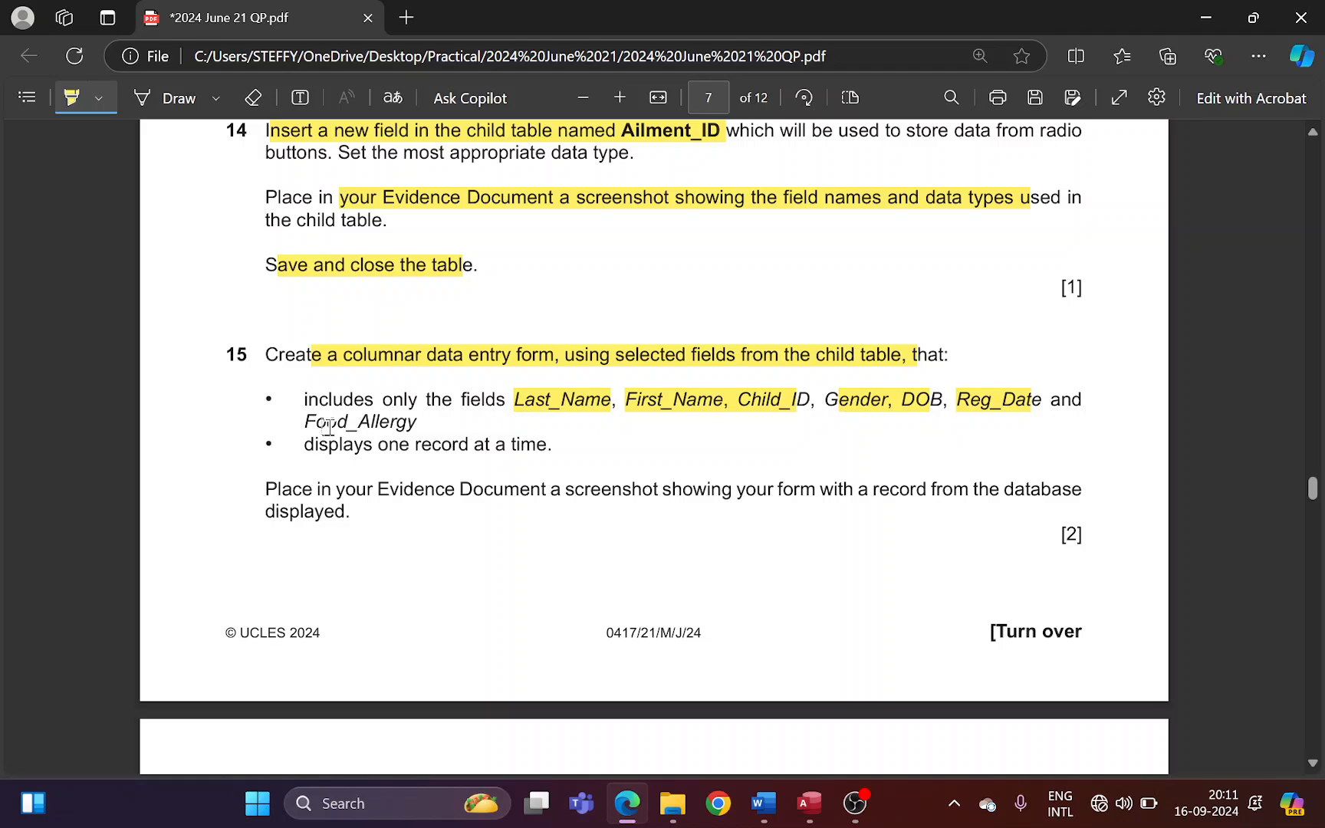
left_click_drag(307, 424, 420, 421)
key("alt+Tab")
key("Tab")
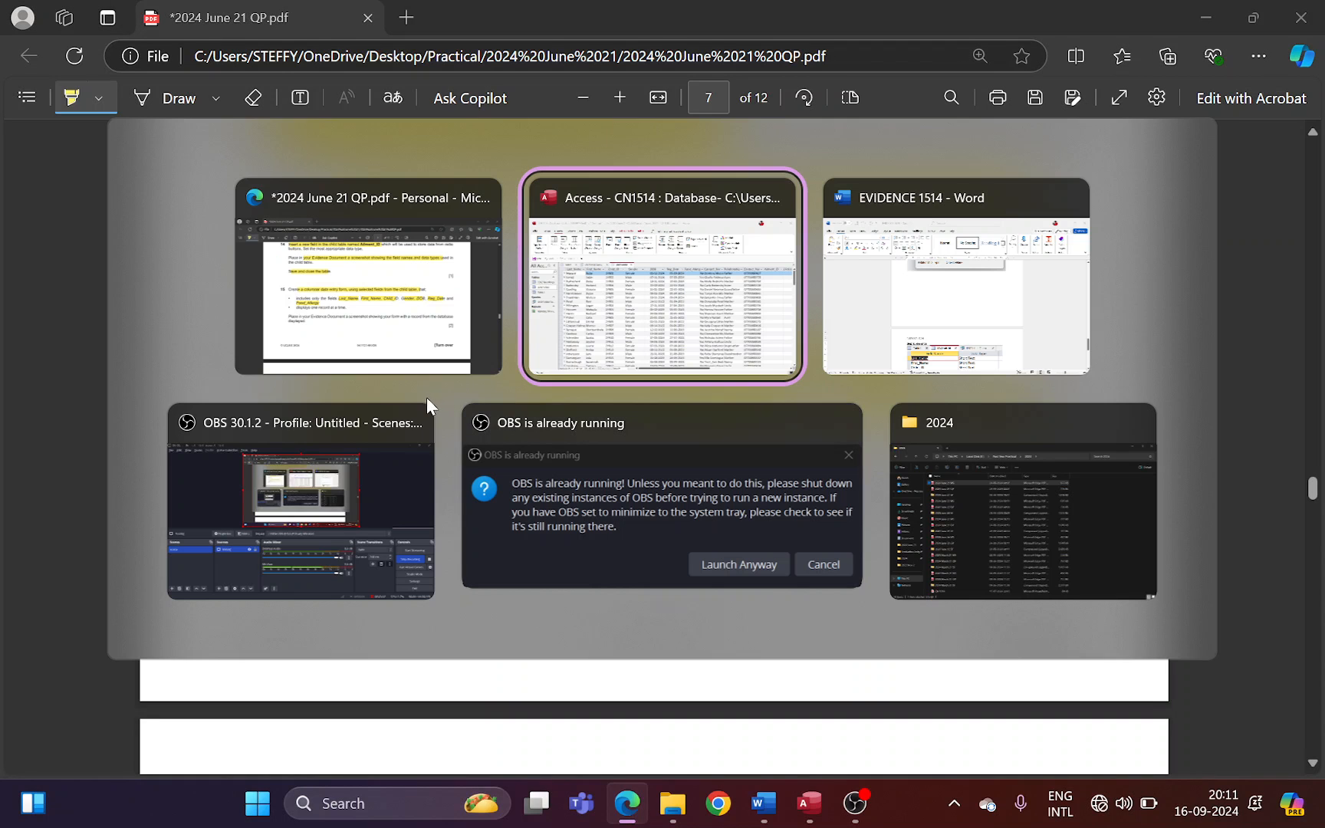
key("alt+Tab")
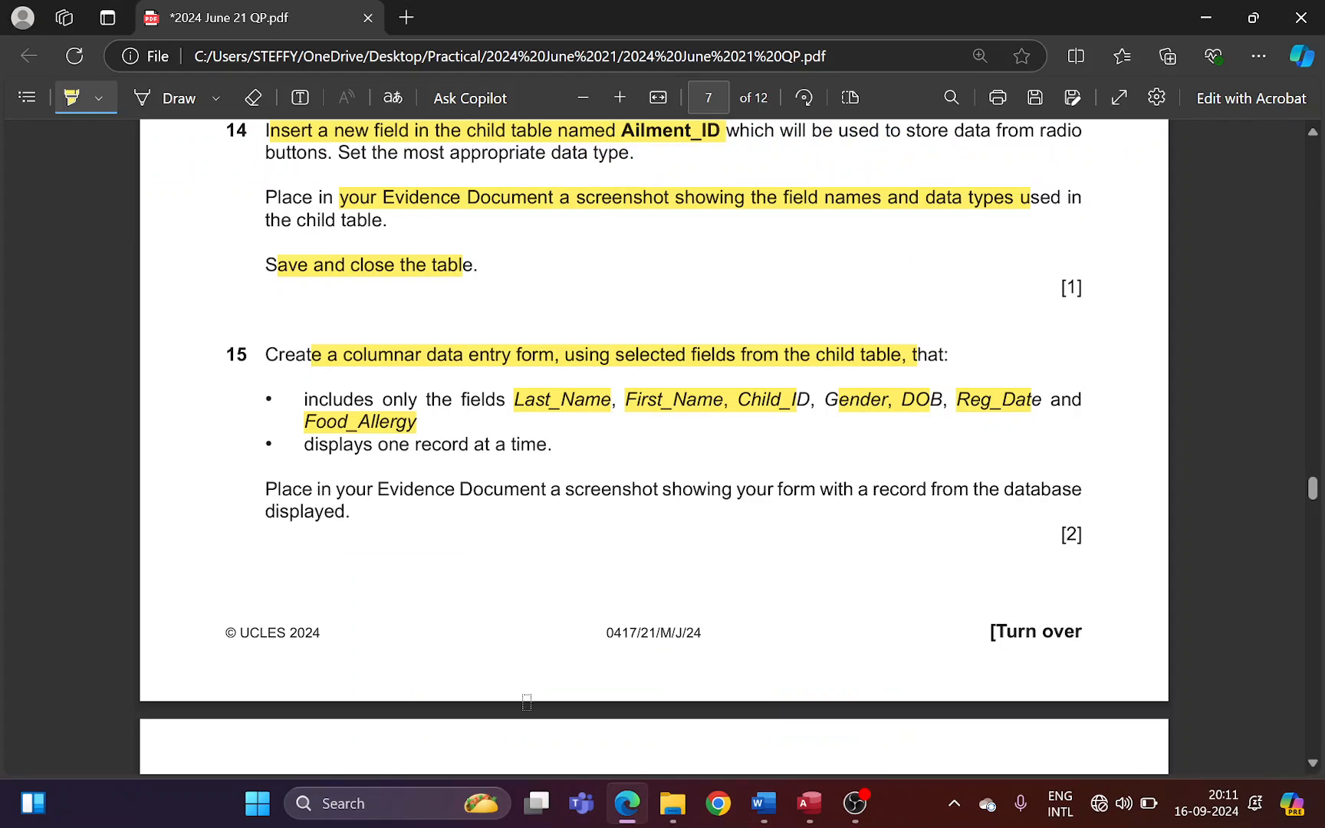
left_click(807, 808)
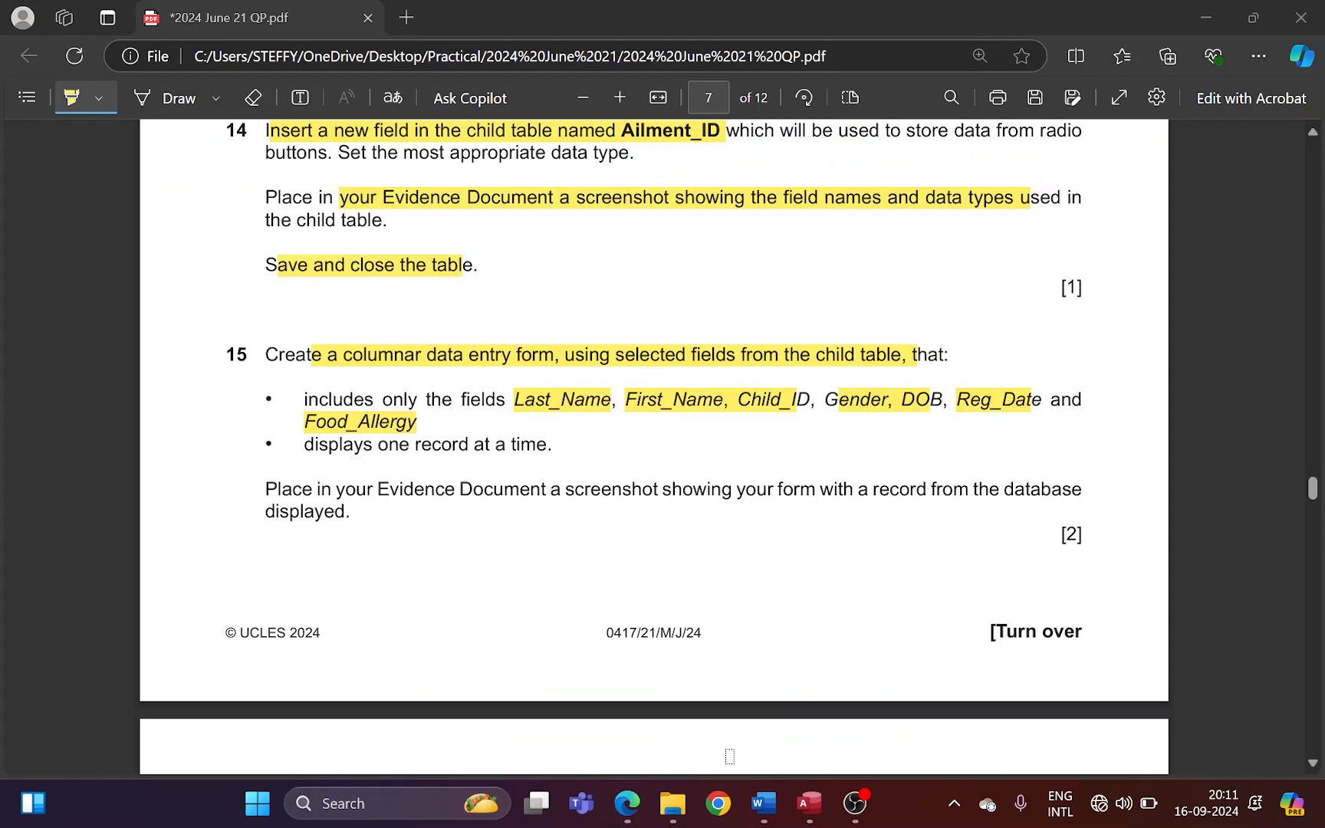
left_click(810, 805)
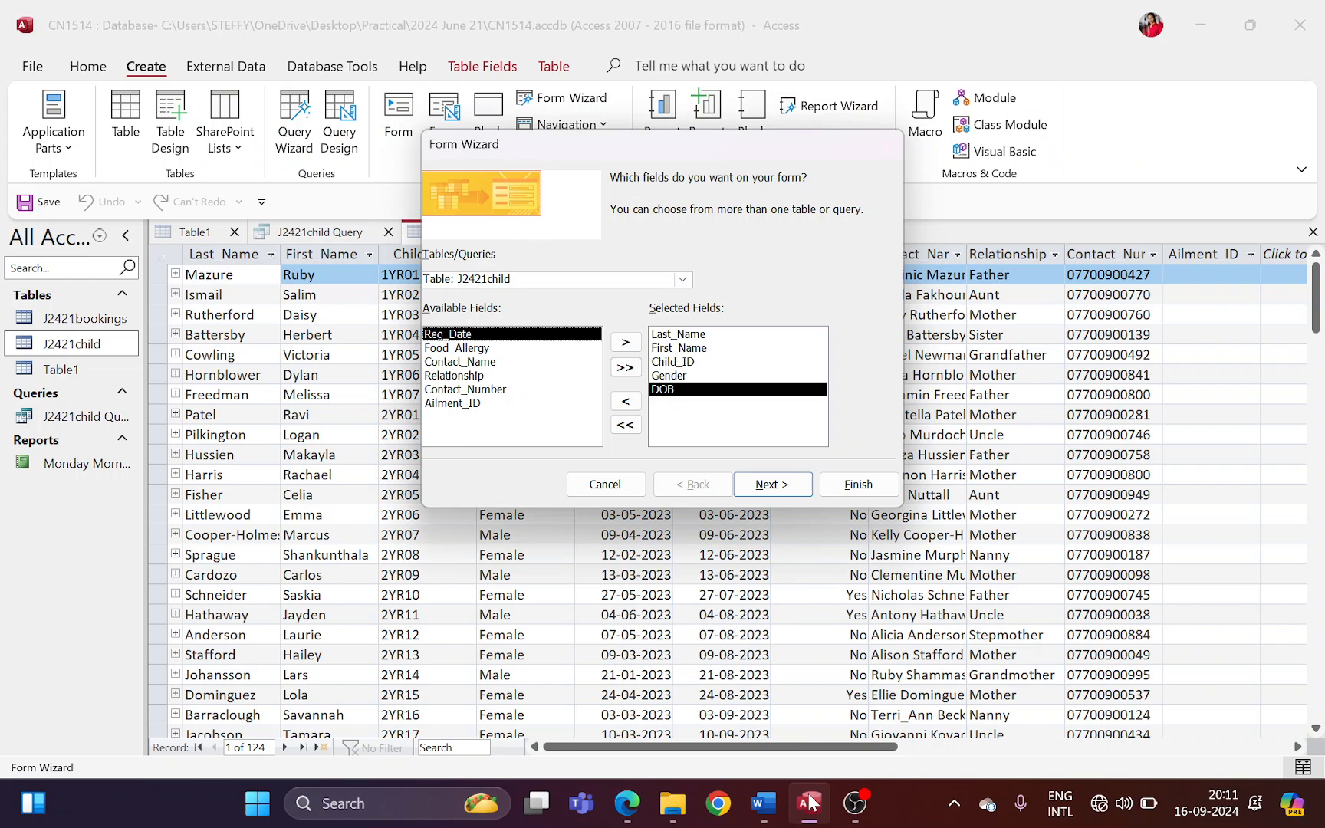
double_click(460, 338)
double_click(460, 338)
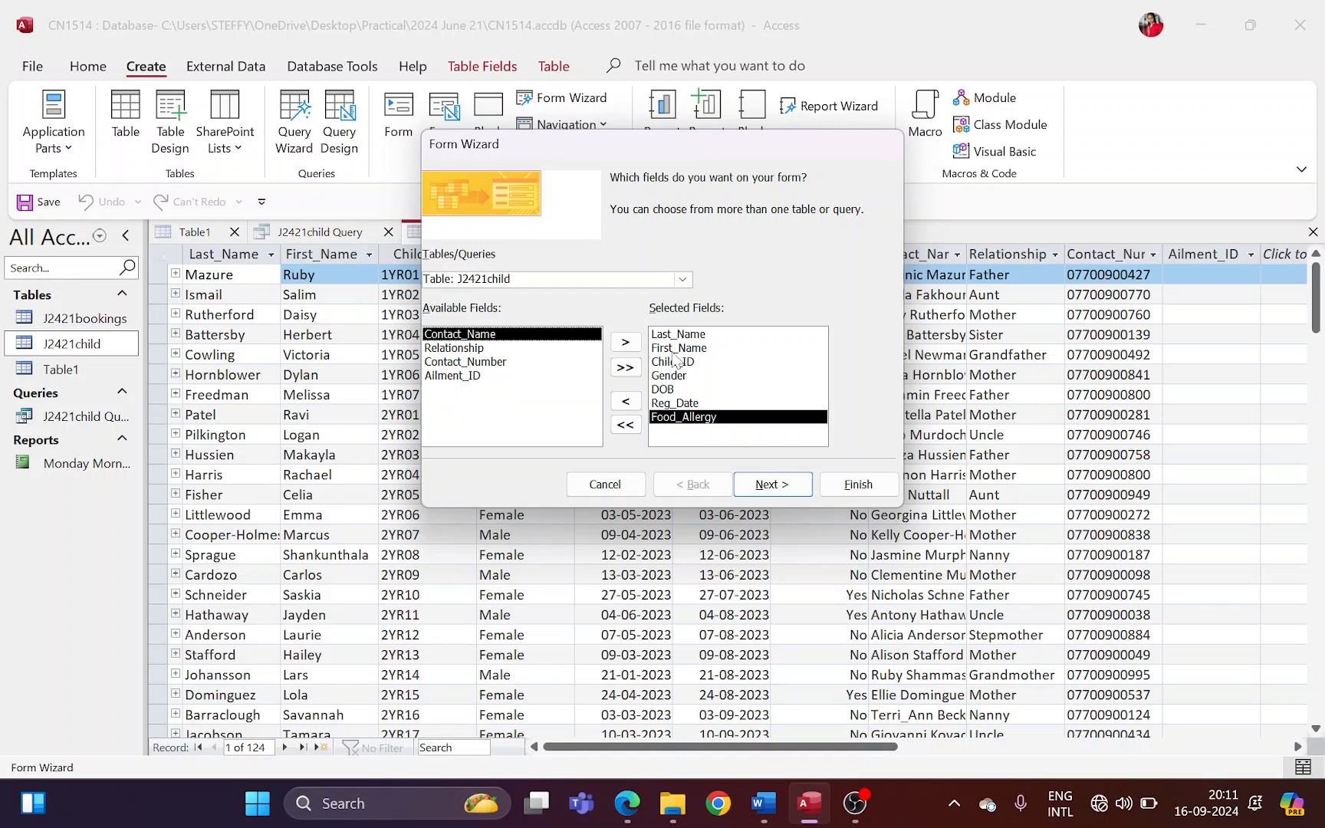
- Accept the Columnar layout for the form and highlight "columnar data entry form" in task 15 of the question paper
left_click(781, 488)
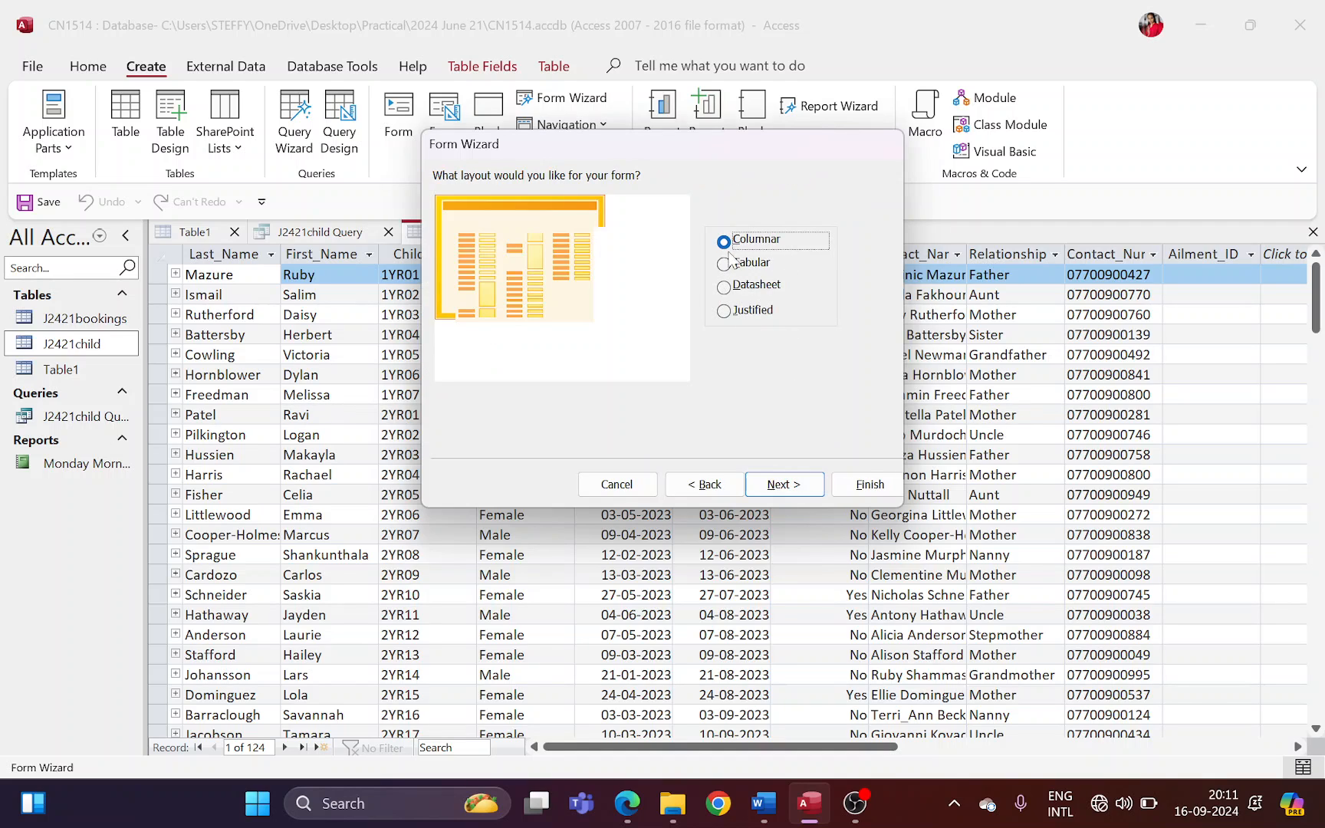
key("alt+Tab")
left_click_drag(343, 362, 549, 361)
key("alt+Tab")
left_click(790, 484)
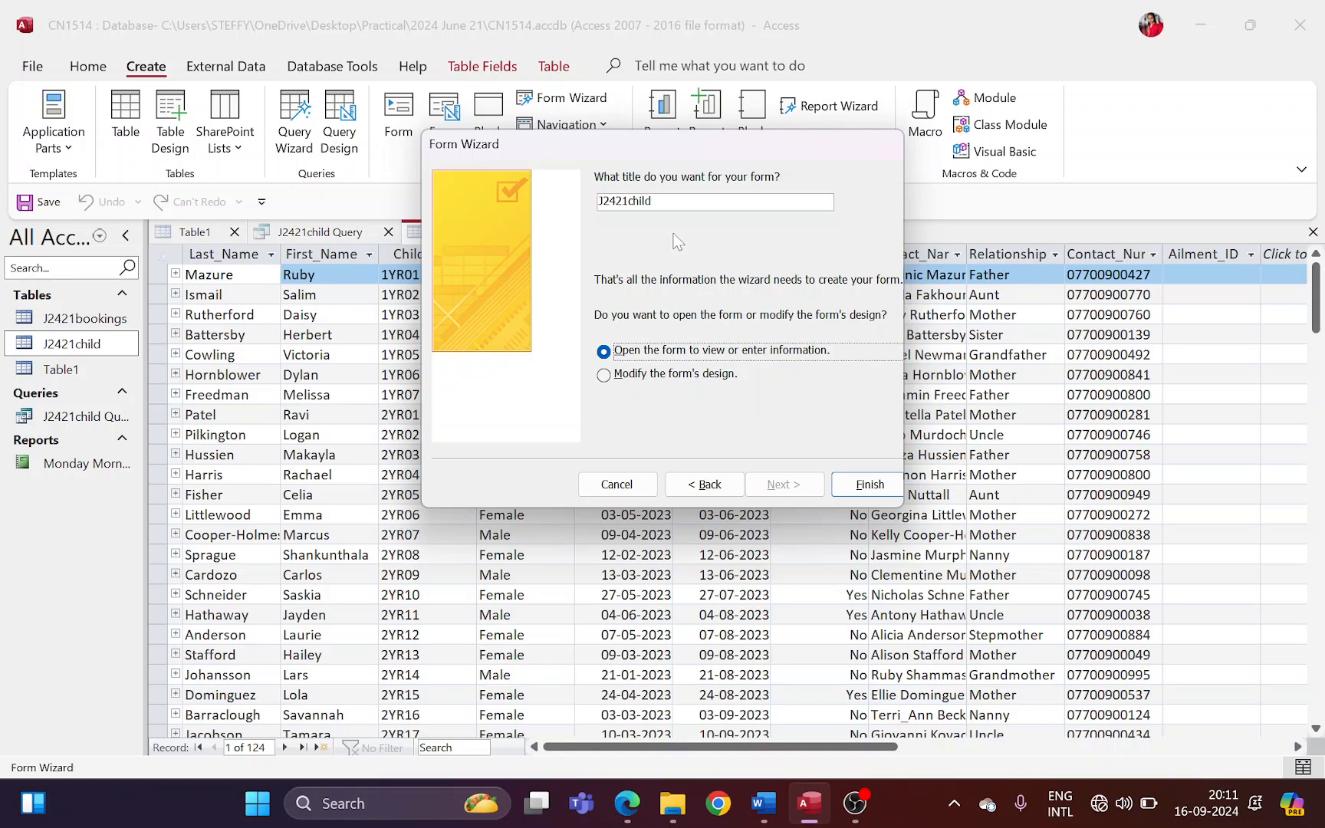
- Title the form "Child Form", choose to modify the form's design, and finish the Form Wizard
left_click(653, 200)
key("alt+Tab")
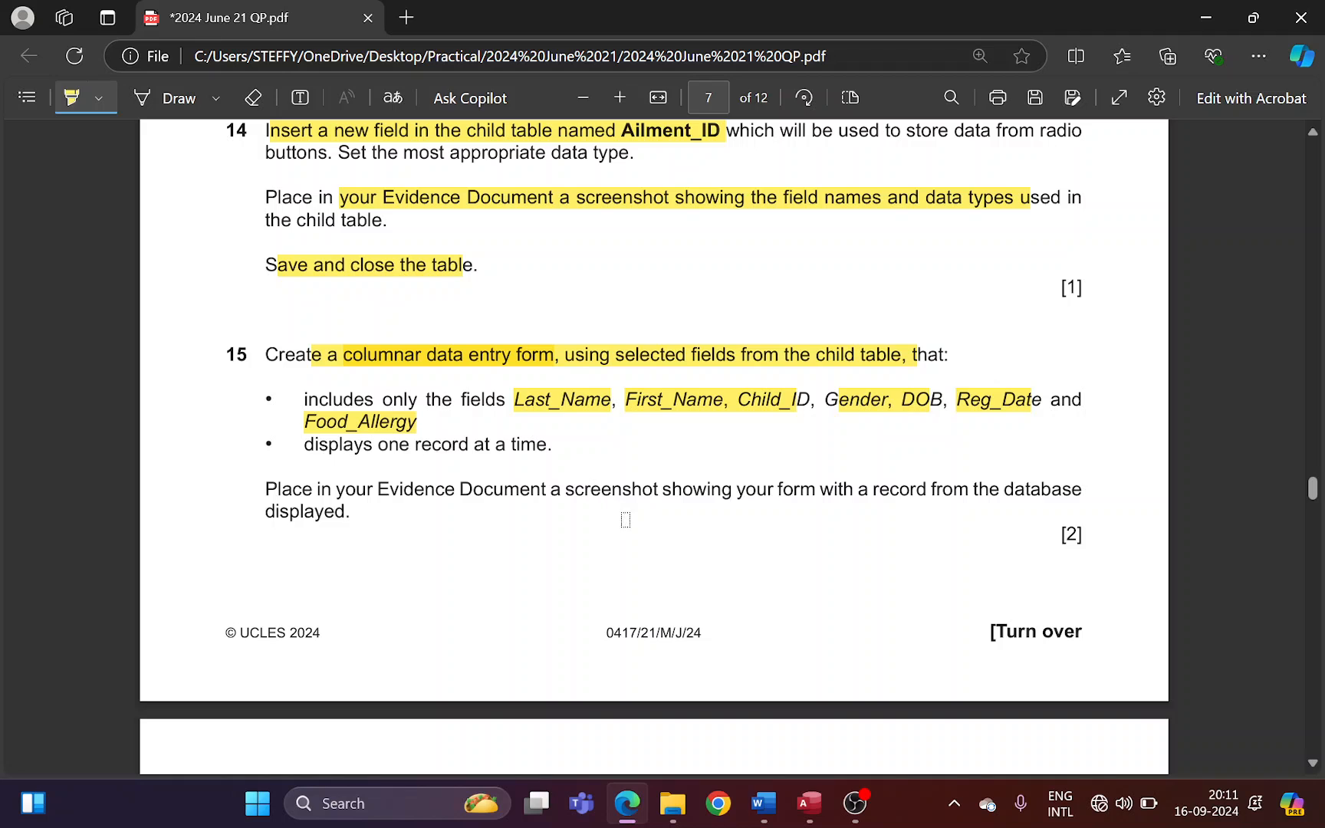
key("alt+Tab")
double_click(646, 201)
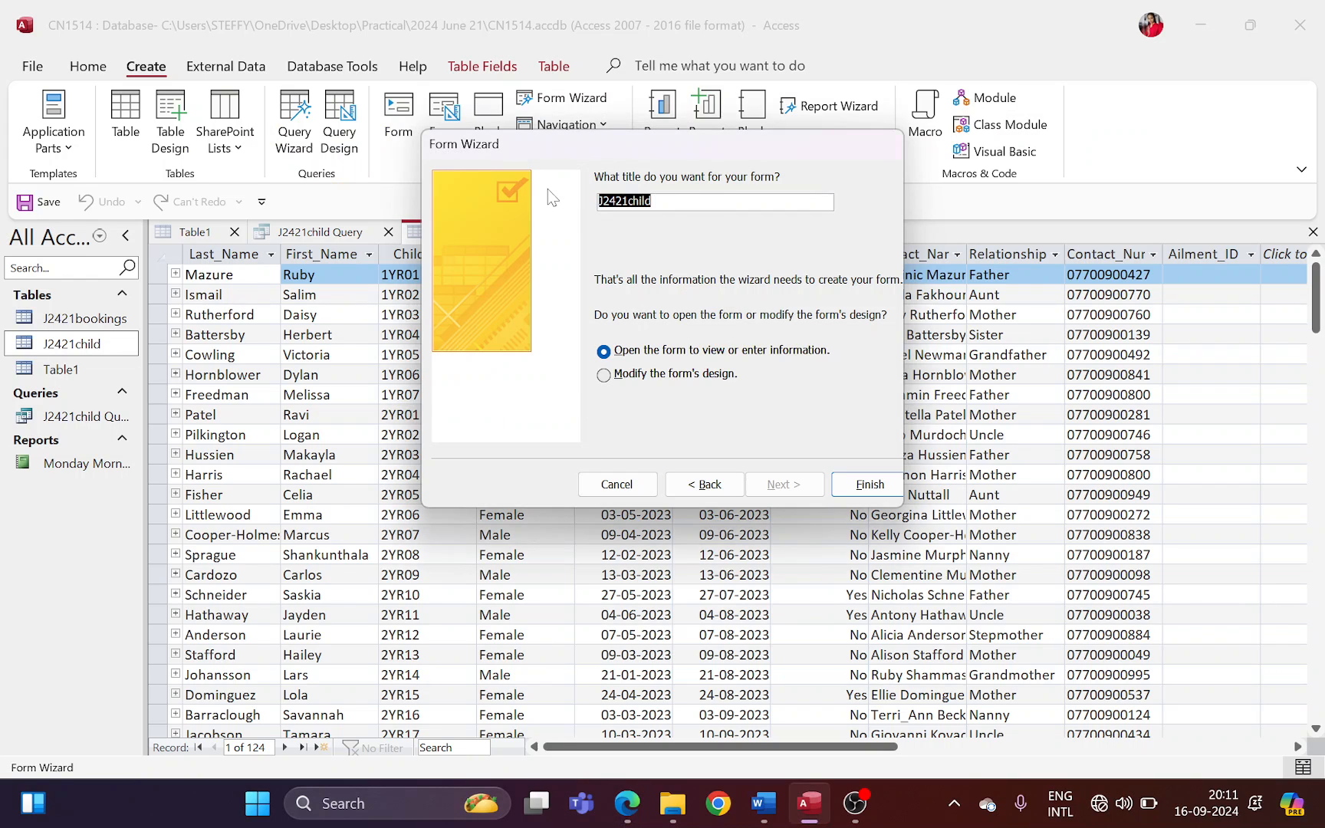
type("Chil")
type("d Fo")
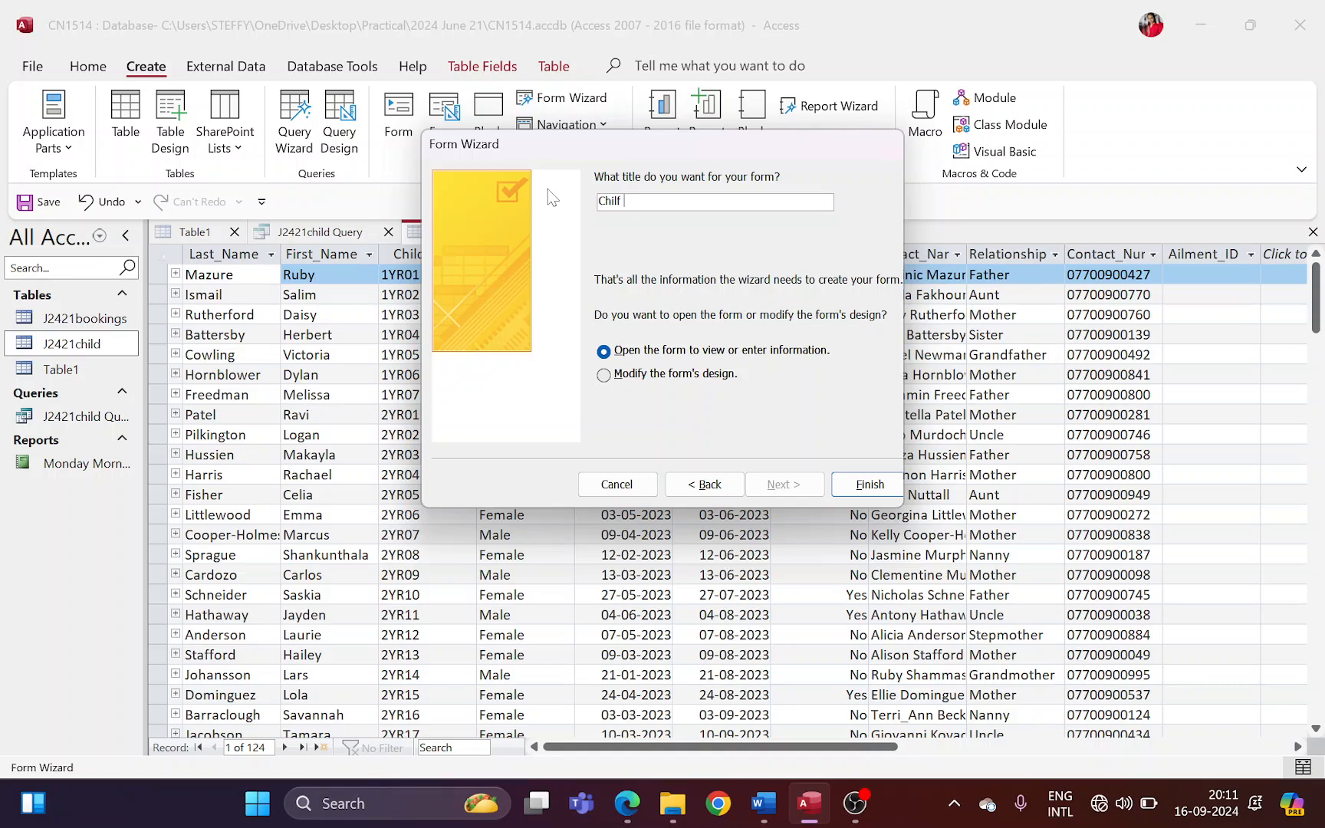
type("rm")
left_click(678, 375)
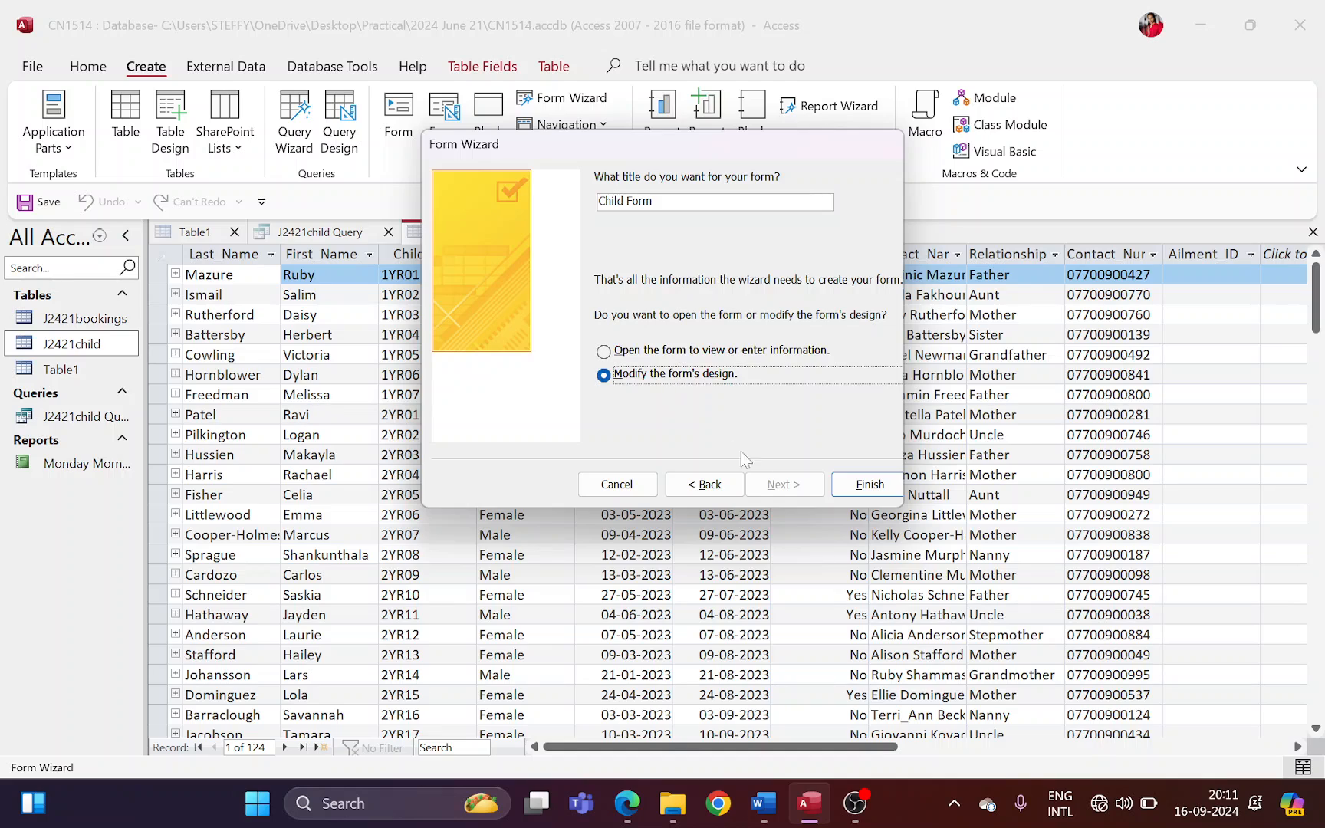
left_click(851, 486)
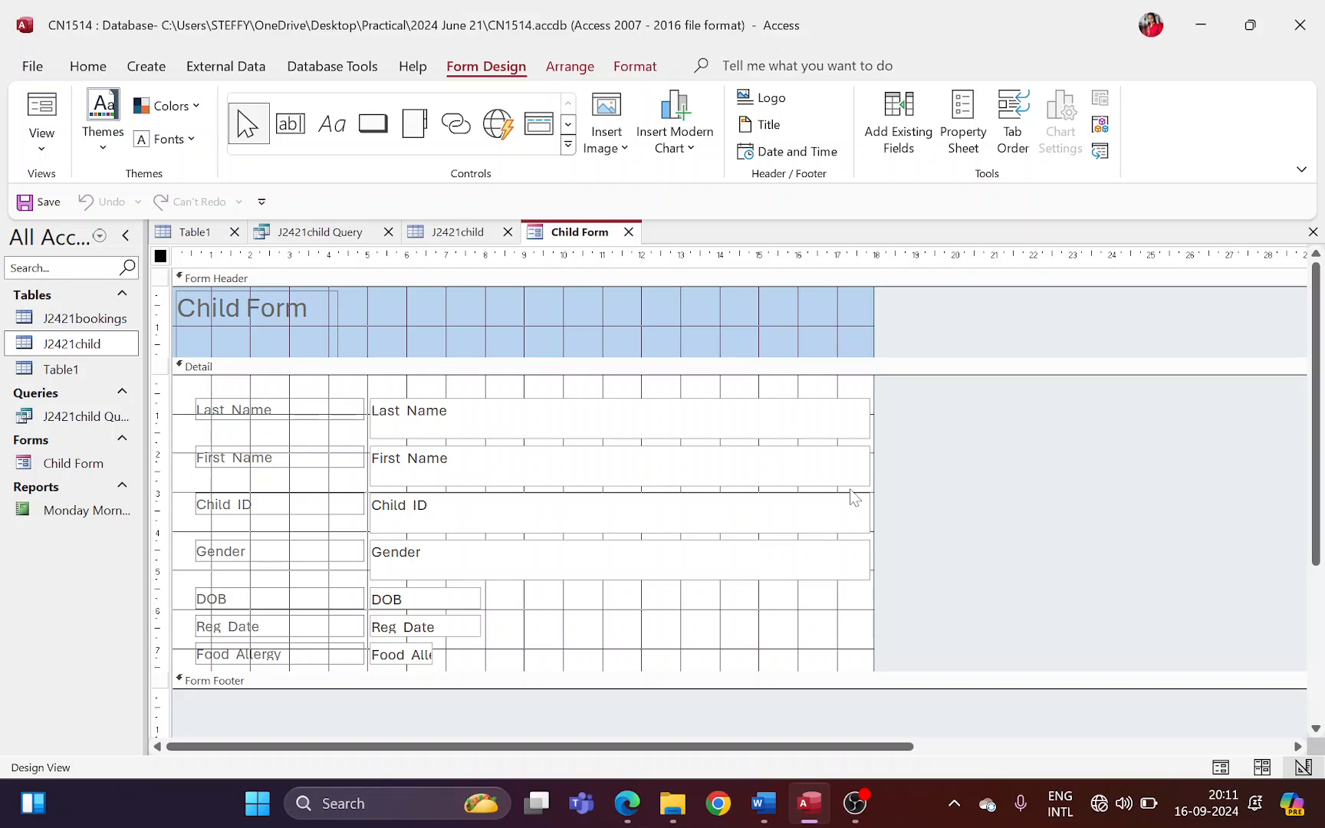
- Highlight task 15's instruction in the question paper to place a screenshot of the form with a record in the Evidence Document
key("alt+Tab")
scroll(822, 518, "down", 3)
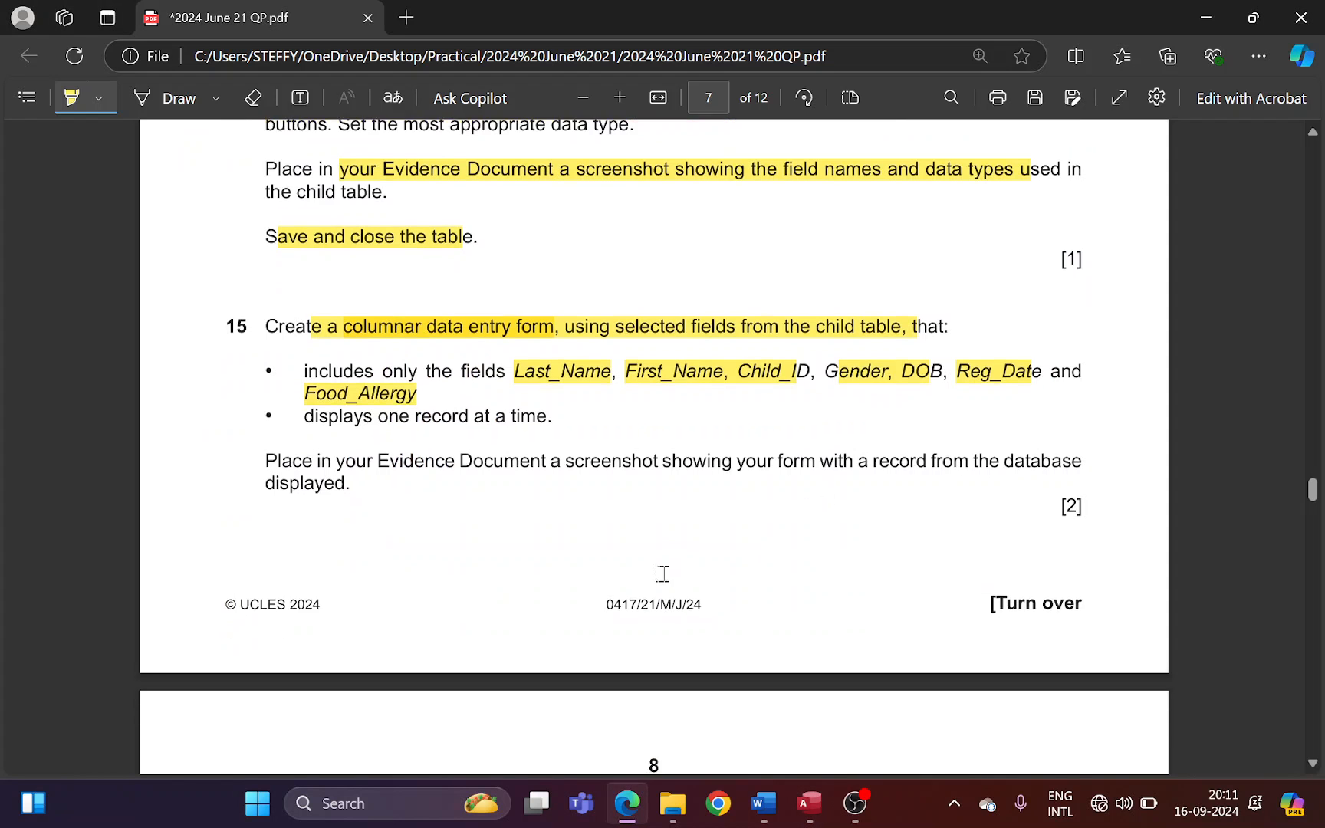
mouse_move(338, 387)
left_mouse_down()
mouse_move(642, 408)
mouse_move(1063, 384)
left_mouse_up()
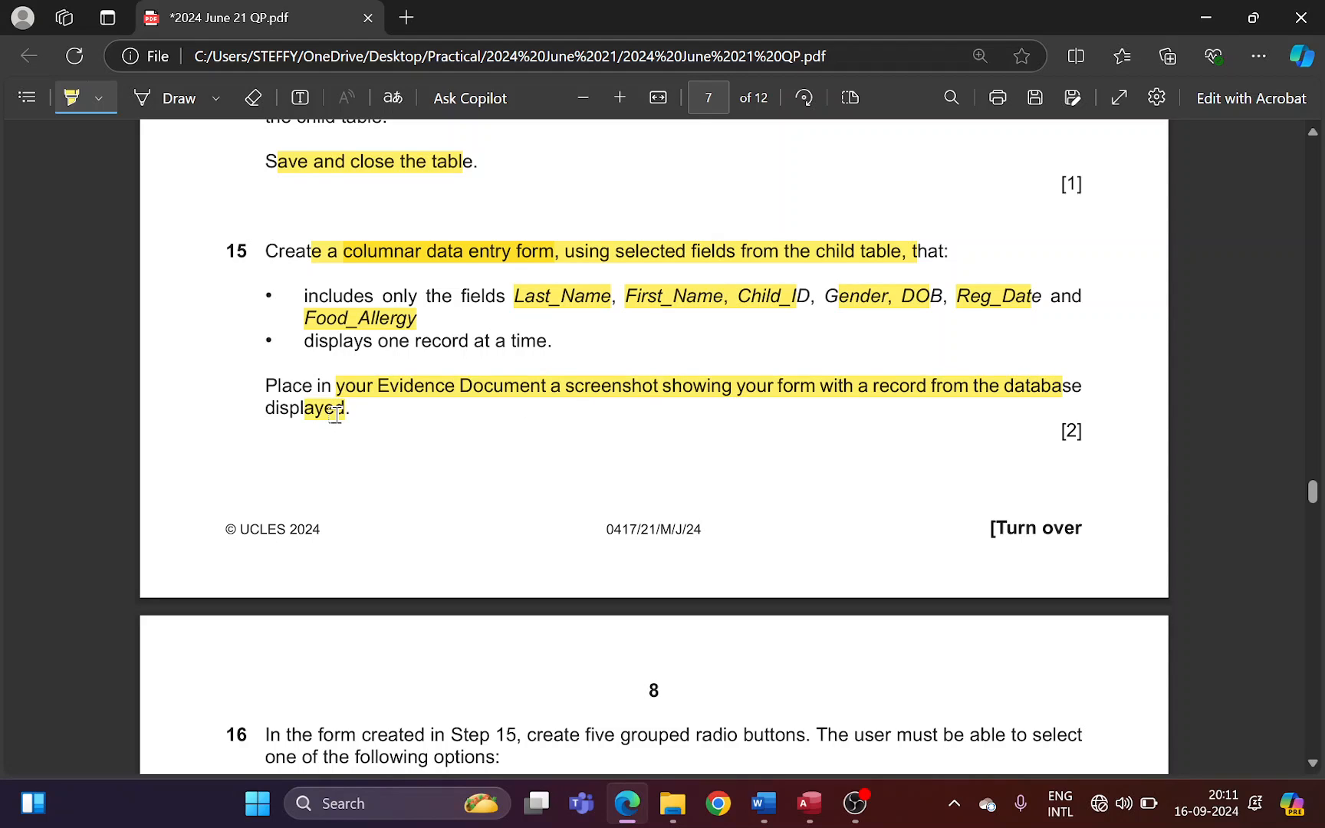
- Show Child Form in Form View in Access and capture a screenshot of the form with its first record
key("alt+Tab")
left_click(41, 144)
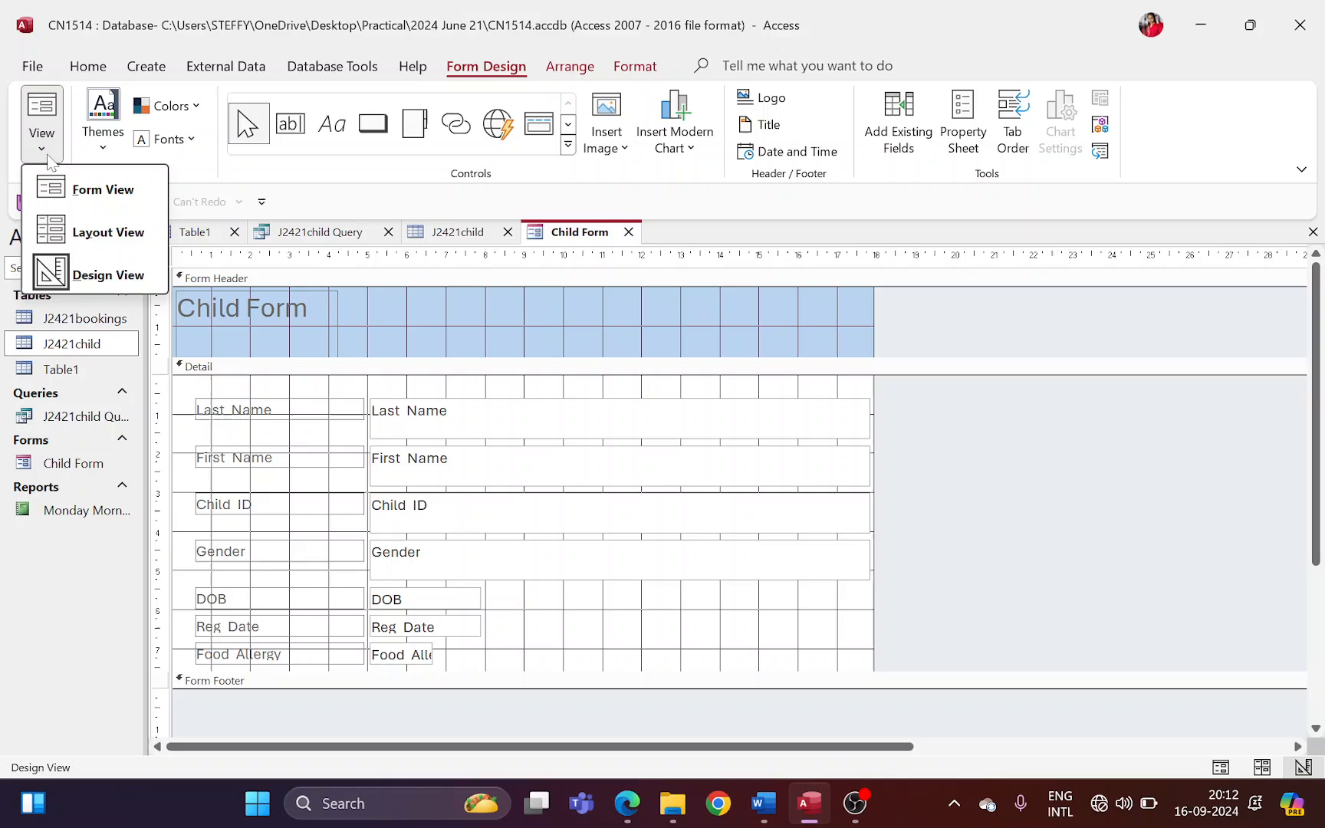
left_click(83, 195)
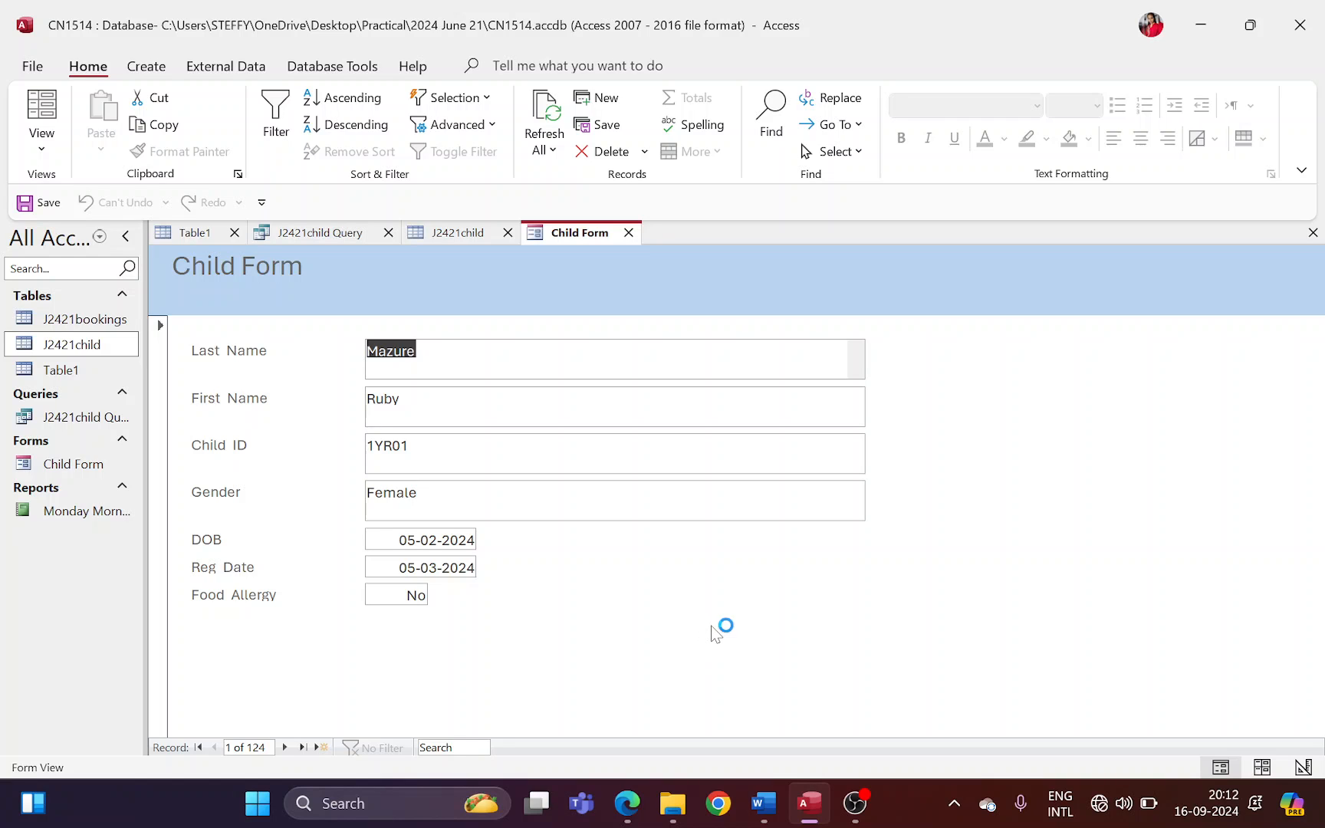
key("super+shift+s")
left_click_drag(150, 226, 880, 759)
- Paste the form screenshot under the "Step 16 evidence:" heading in the Word evidence document
left_click(765, 803)
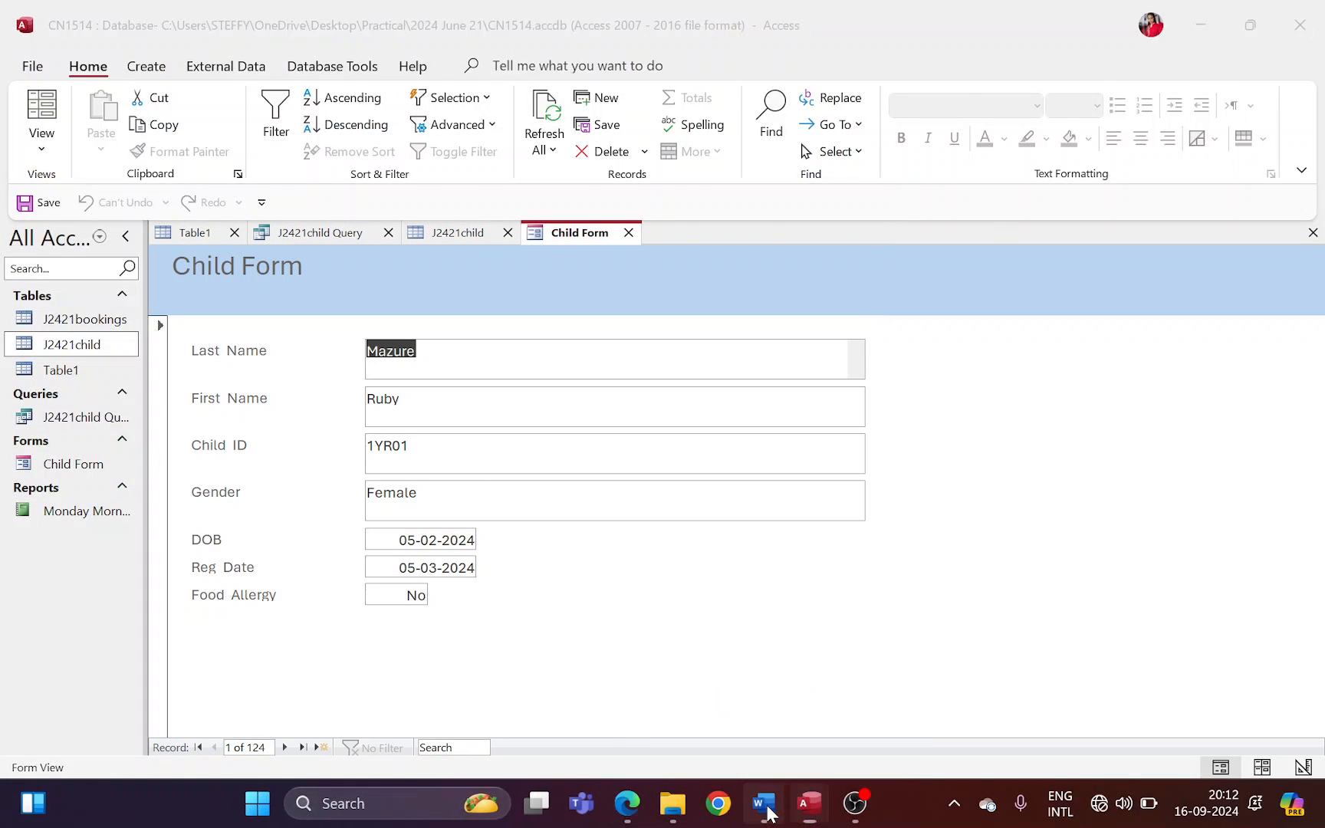
scroll(509, 625, "down", 7)
scroll(665, 475, "down", 3)
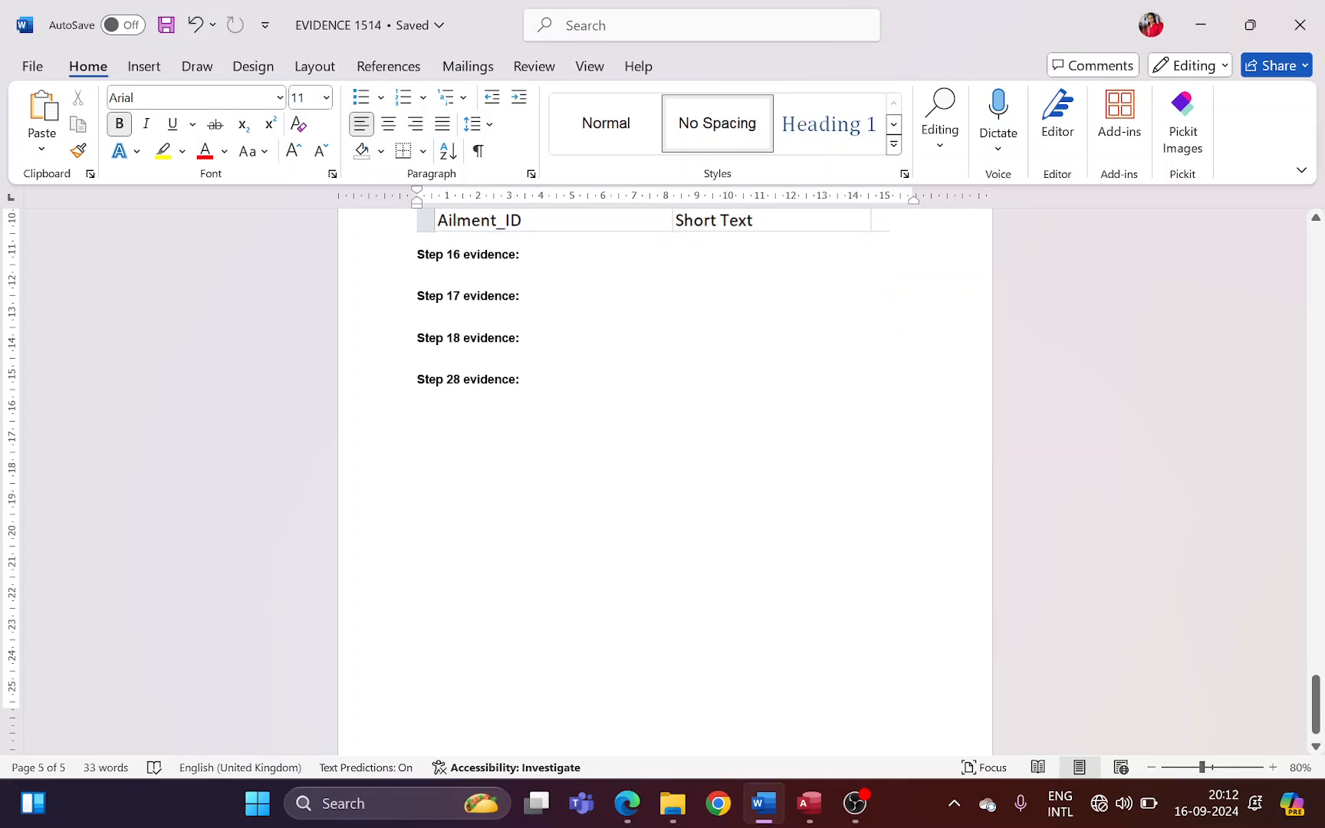
key("ctrl+v")
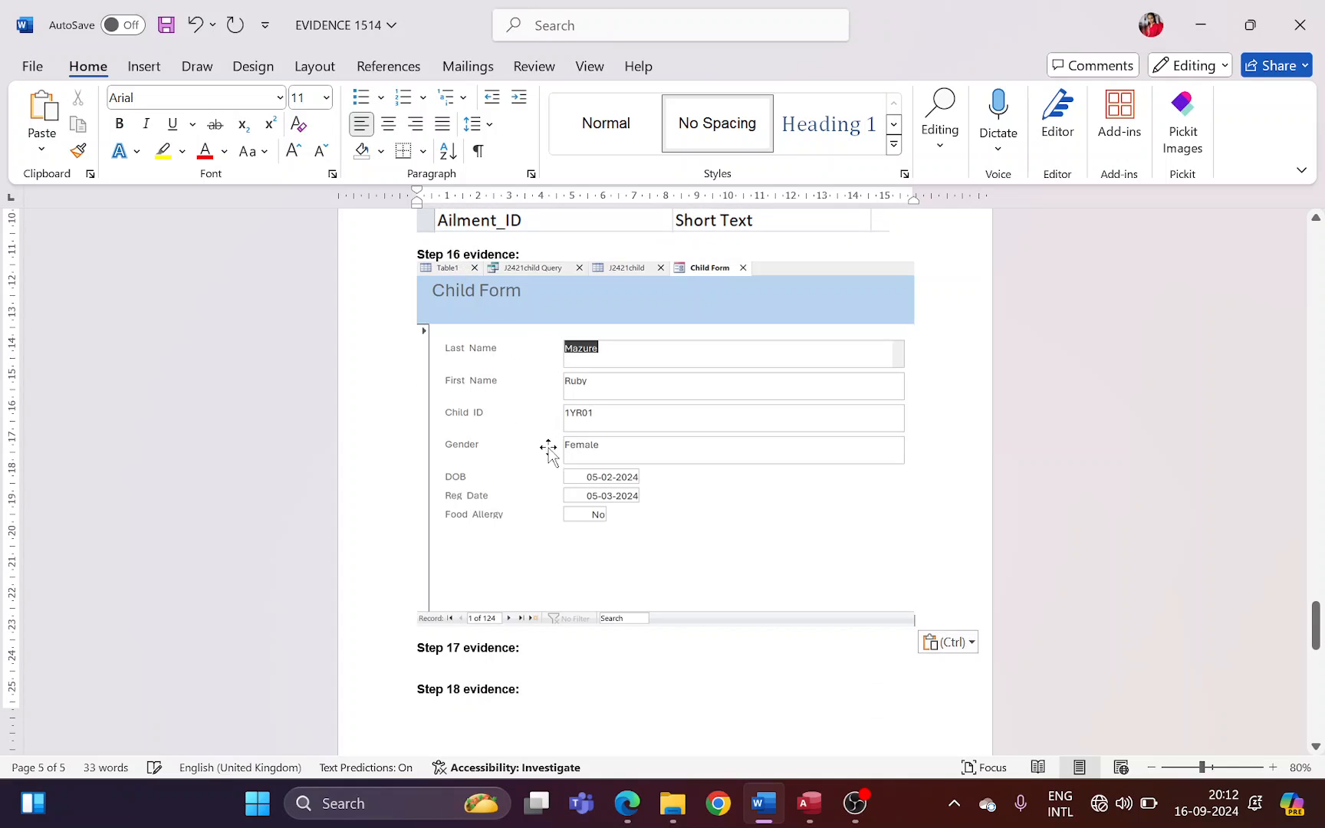
- Compare tasks 15 and 16 in the question paper with the screenshots placed under each step heading in the Word evidence document
left_click(627, 803)
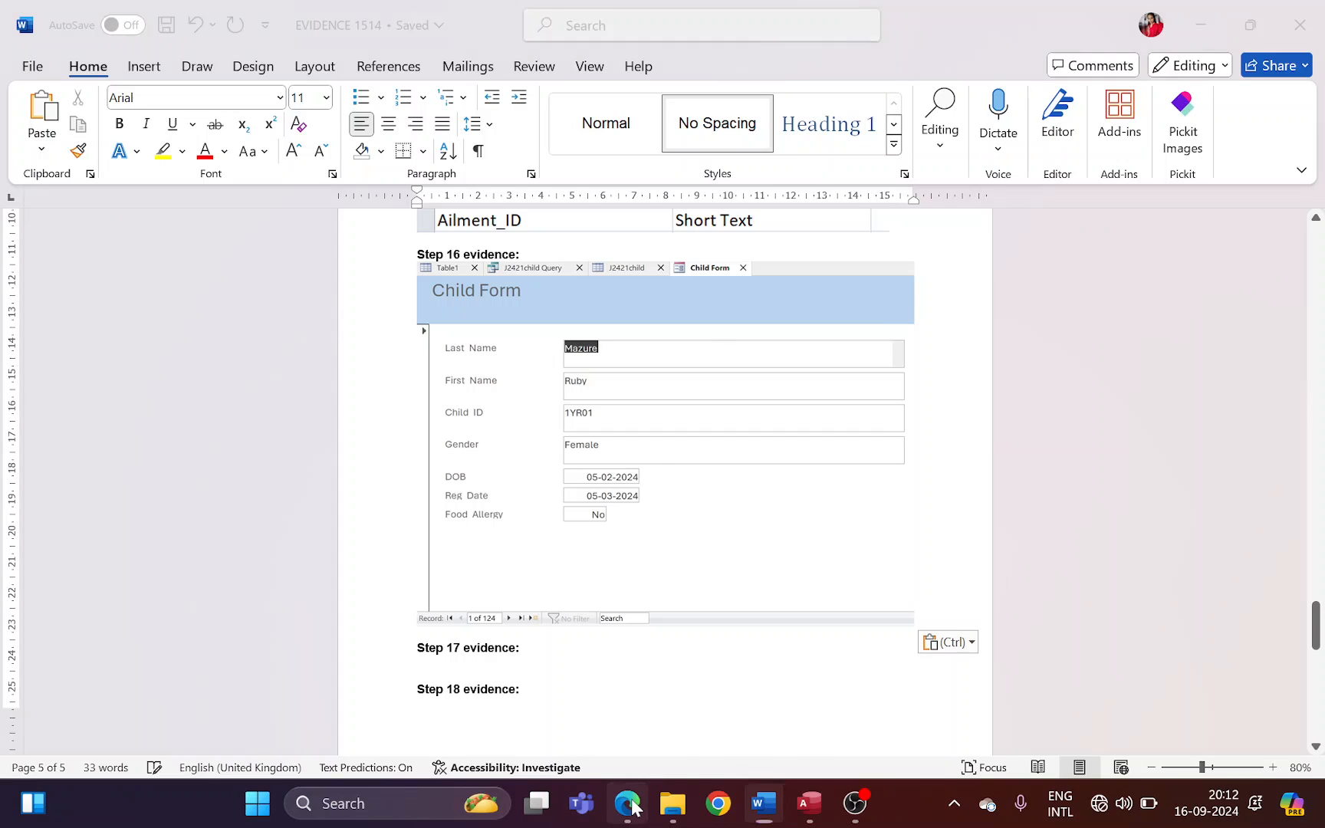
scroll(472, 565, "down", 6)
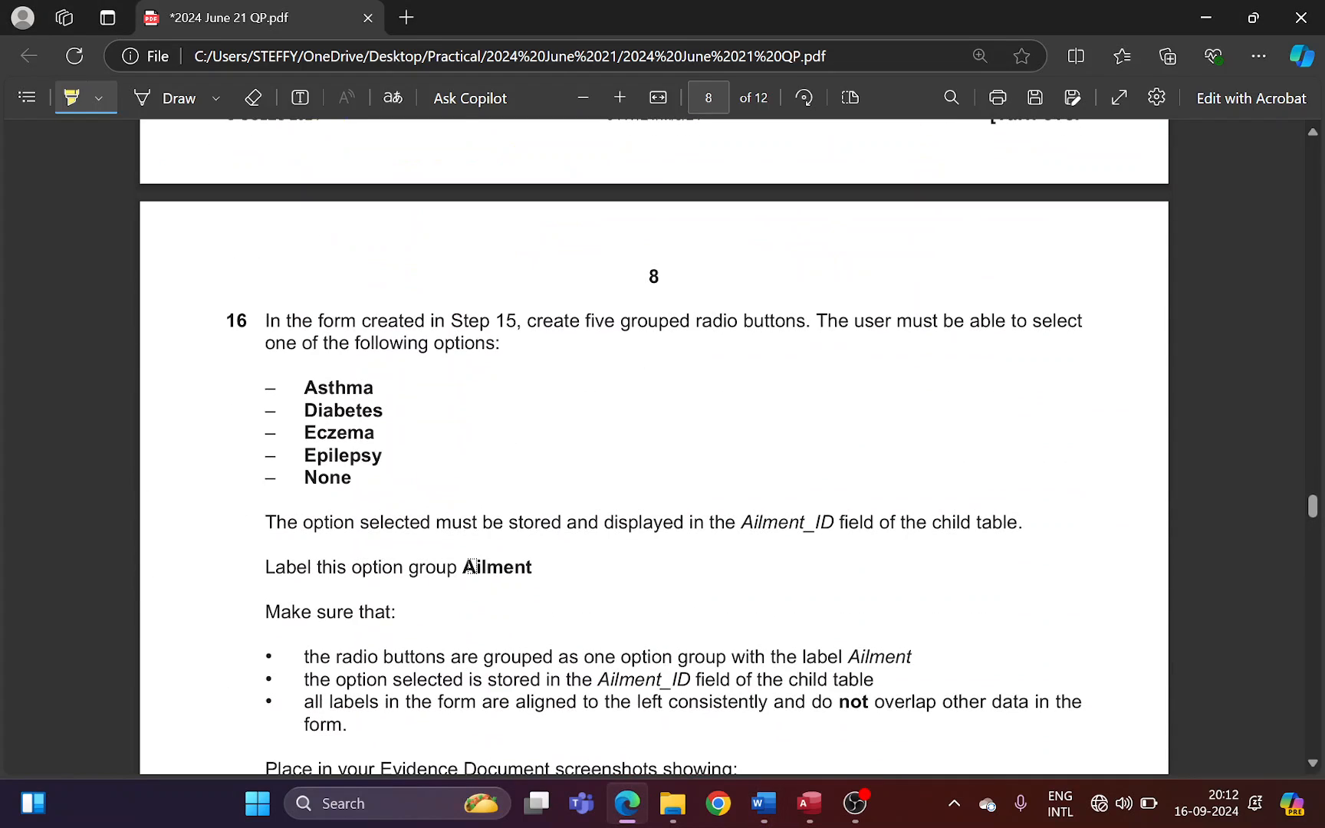
scroll(472, 566, "up", 5)
scroll(473, 566, "down", 1)
scroll(473, 566, "up", 1)
key("alt+Tab")
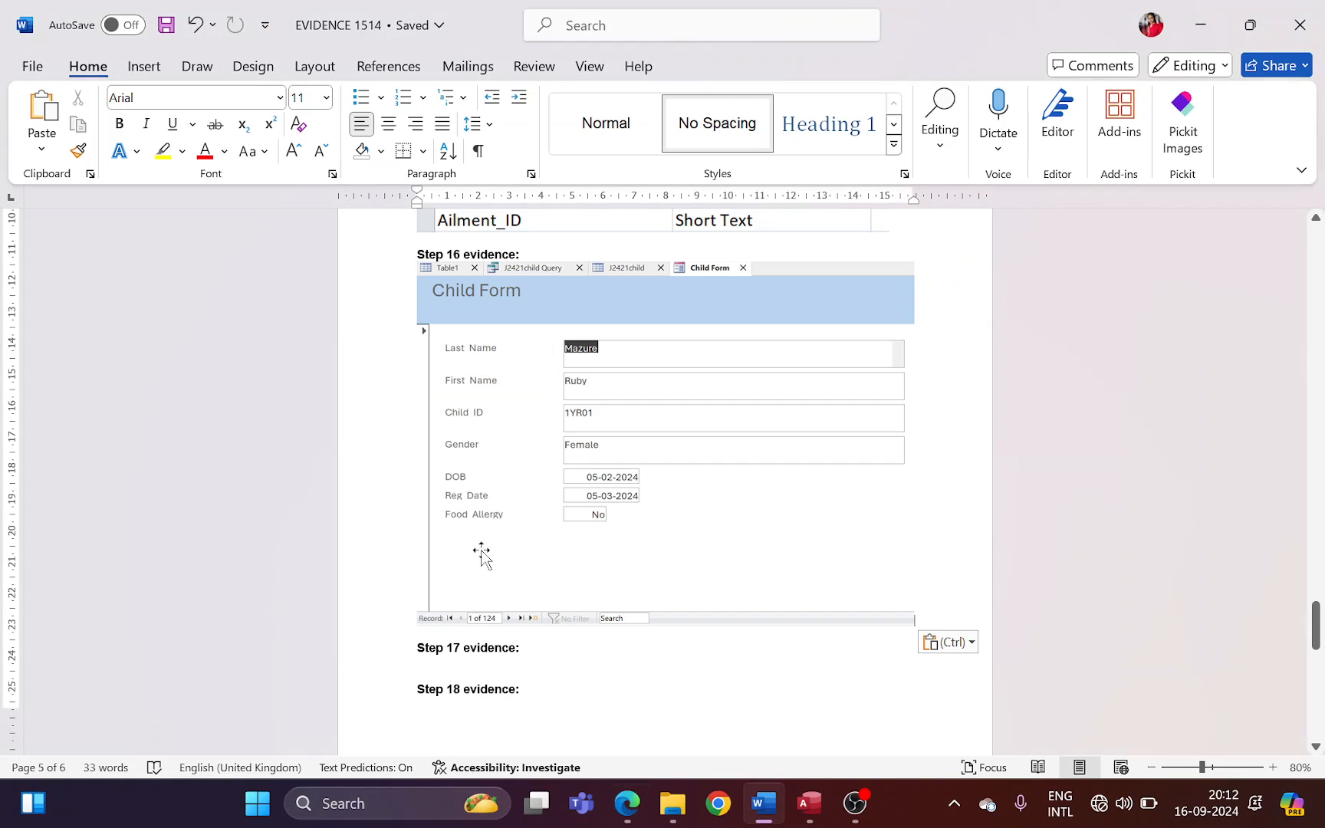
scroll(521, 458, "up", 3)
scroll(519, 473, "up", 10)
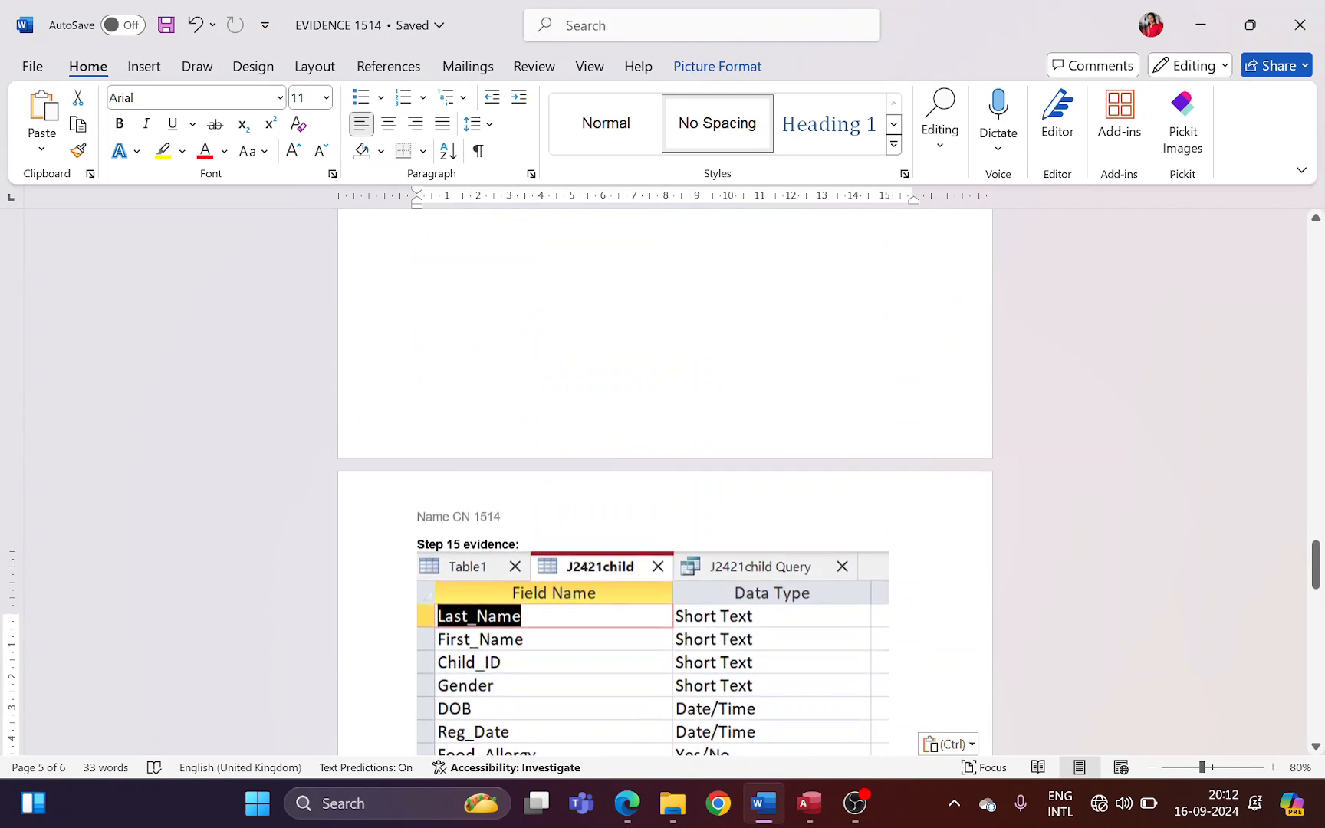
scroll(520, 475, "up", 10)
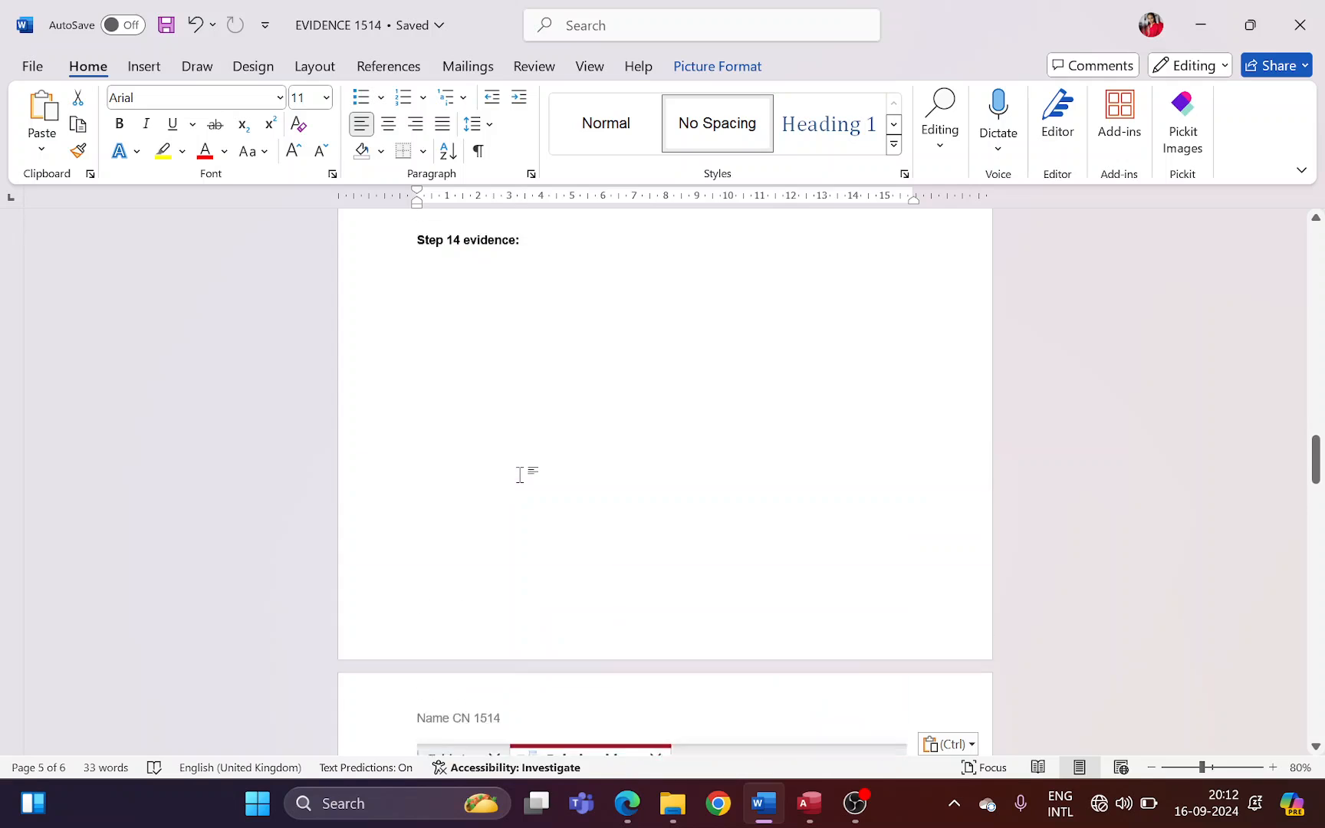
scroll(520, 476, "up", 10)
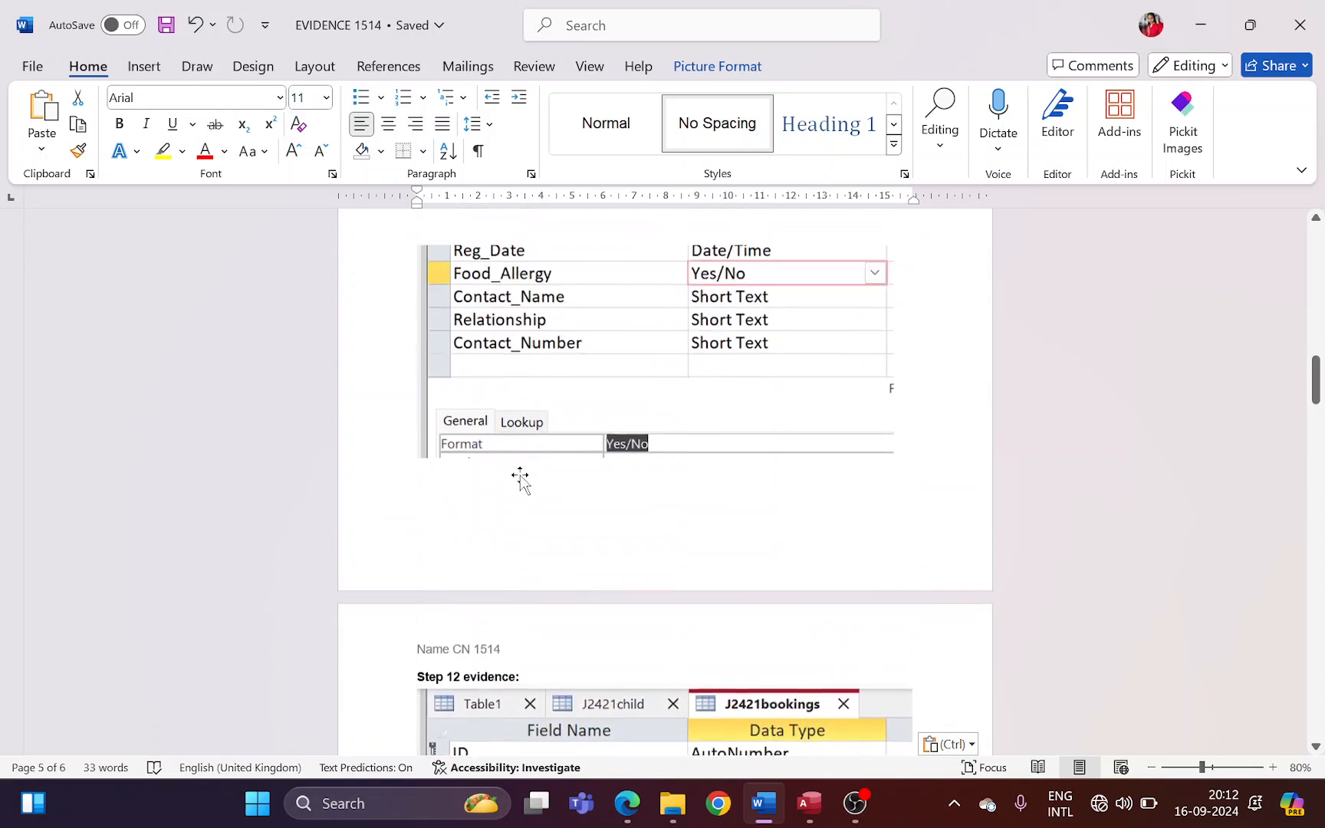
scroll(520, 475, "up", 5)
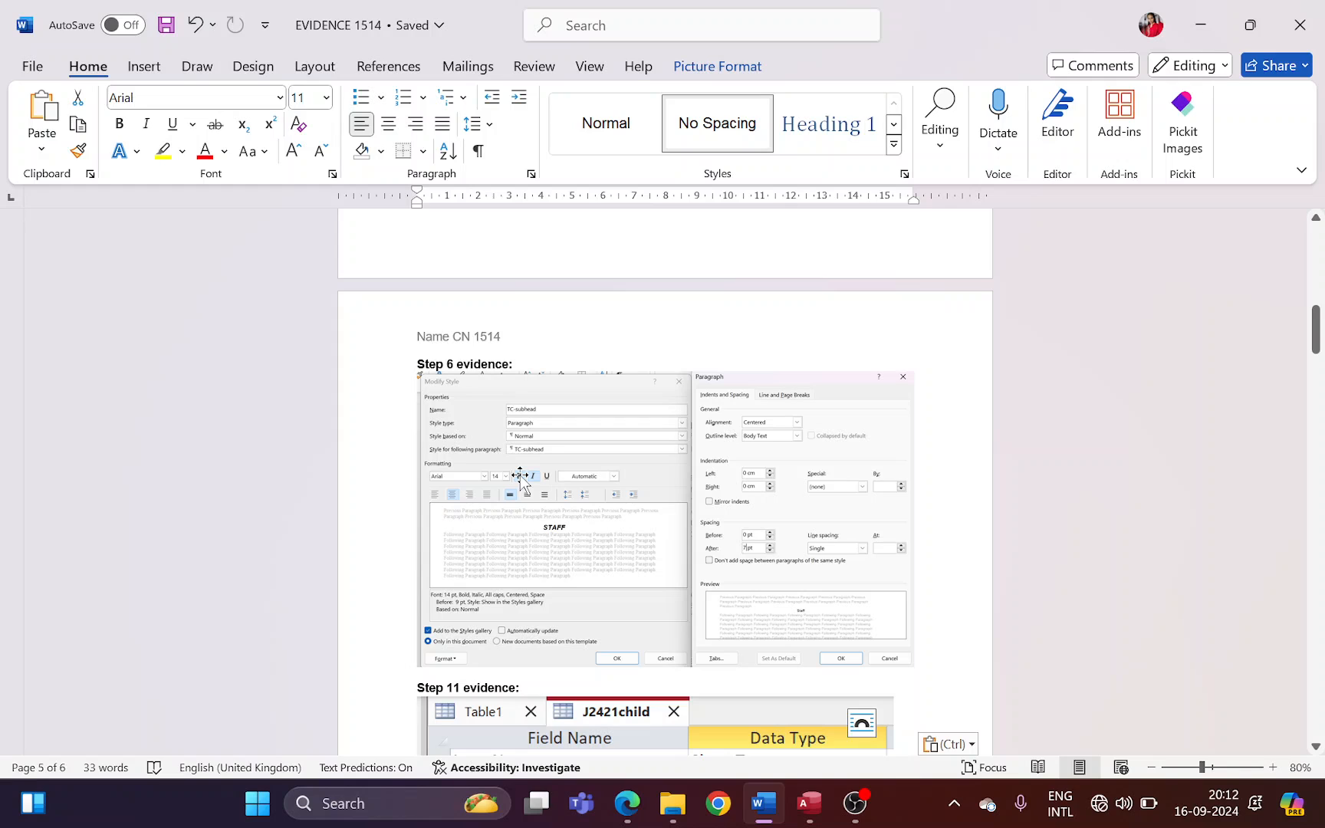
scroll(520, 475, "down", 10)
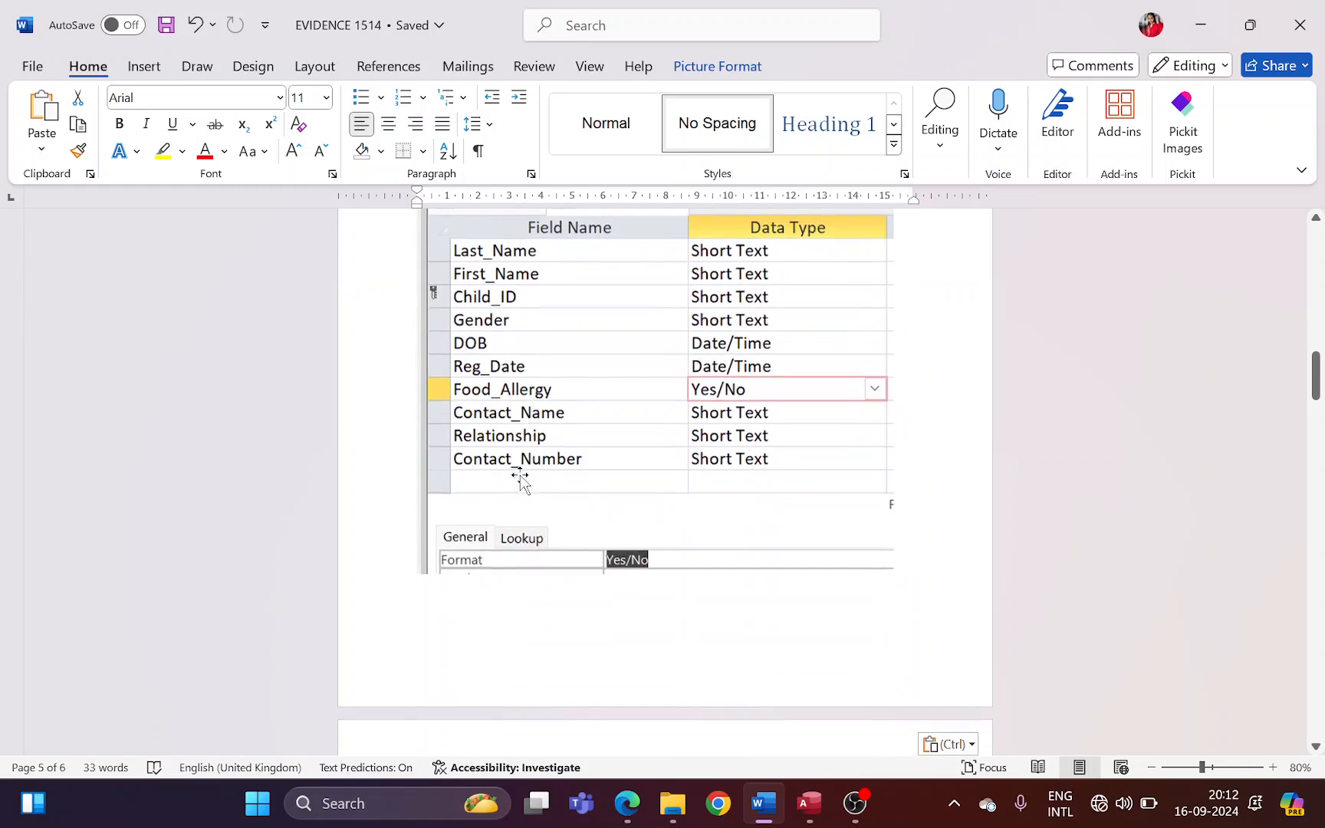
scroll(520, 475, "down", 4)
- Review task 11 in the question paper, including its evidence instructions for the j2421child.csv and j2421bookings.csv tables
key("alt+Tab")
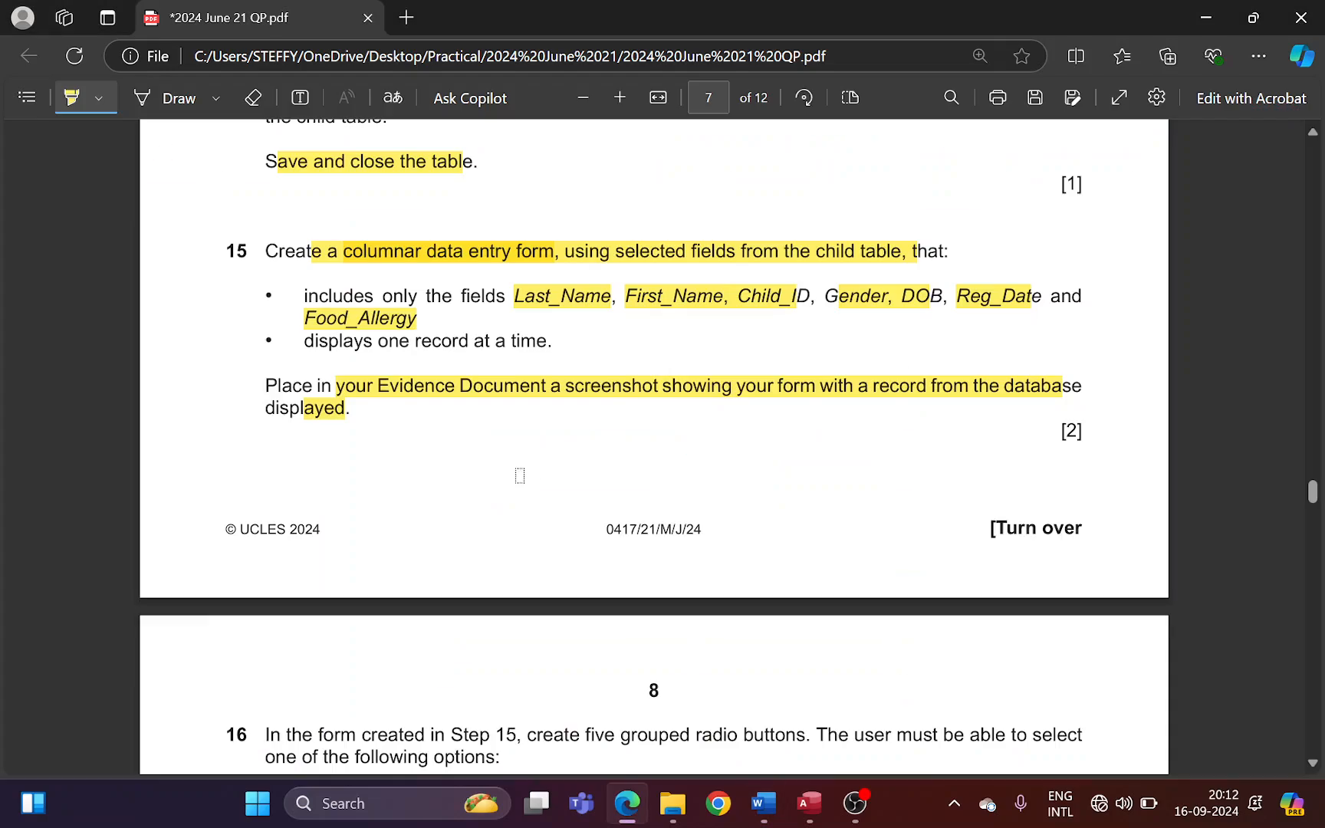
scroll(520, 476, "up", 10)
scroll(520, 475, "up", 12)
scroll(520, 475, "down", 6)
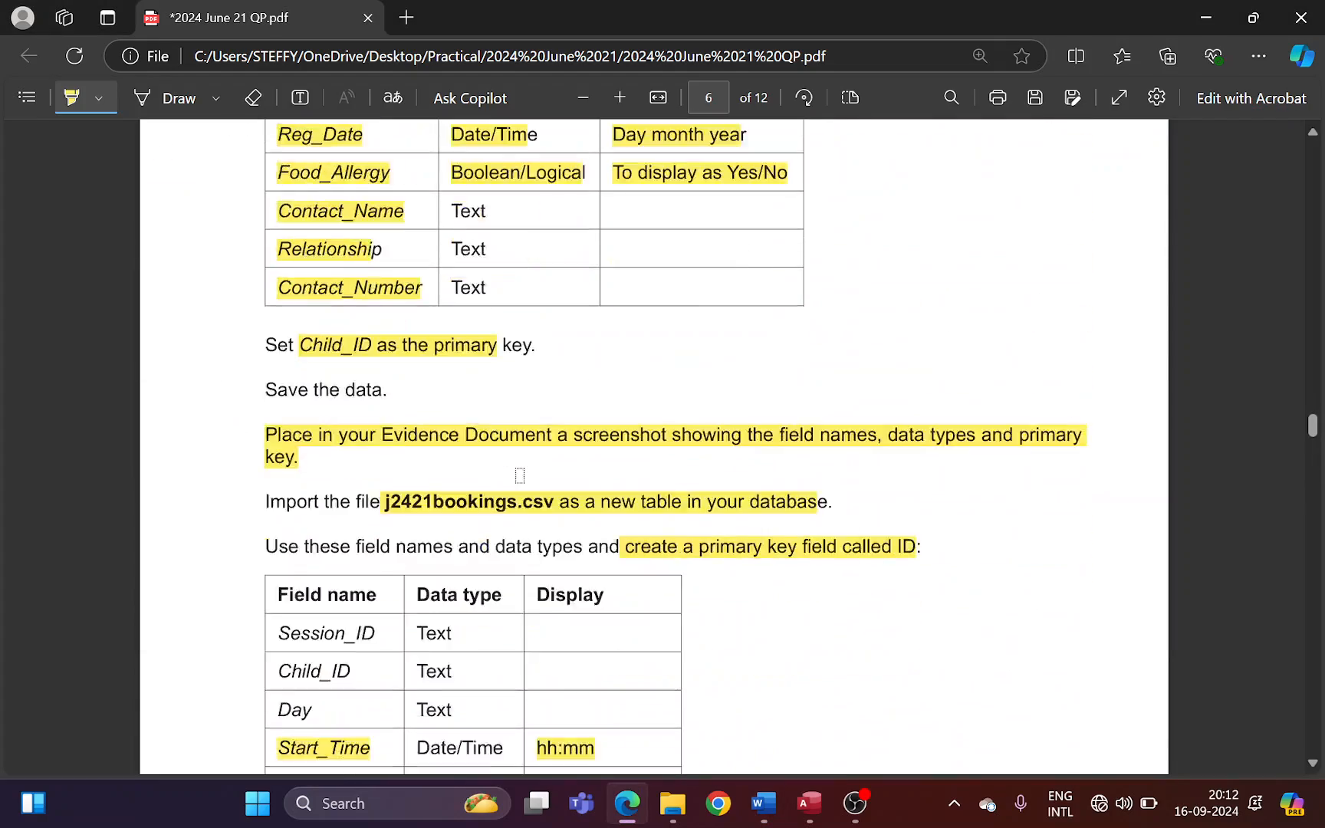
scroll(520, 476, "up", 12)
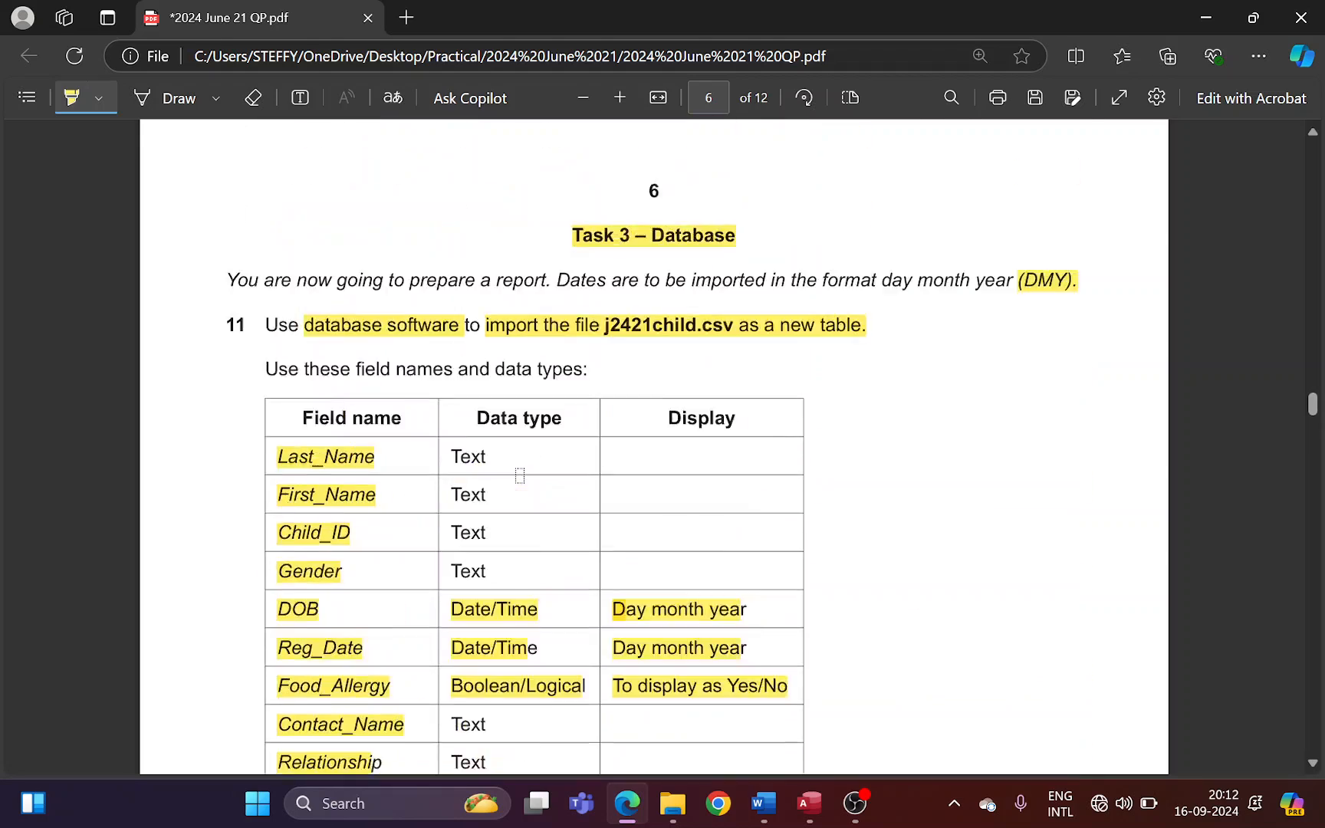
scroll(520, 475, "down", 5)
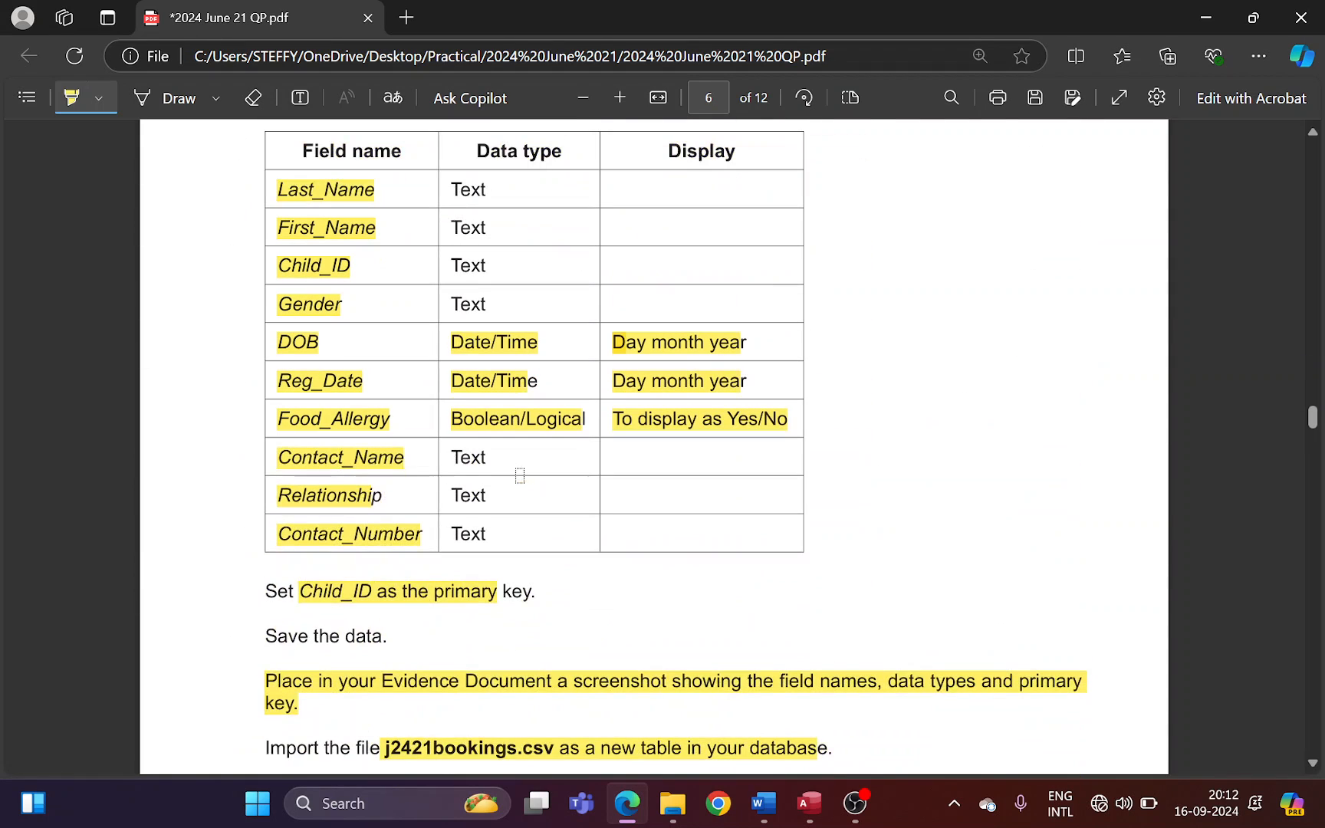
scroll(520, 476, "down", 6)
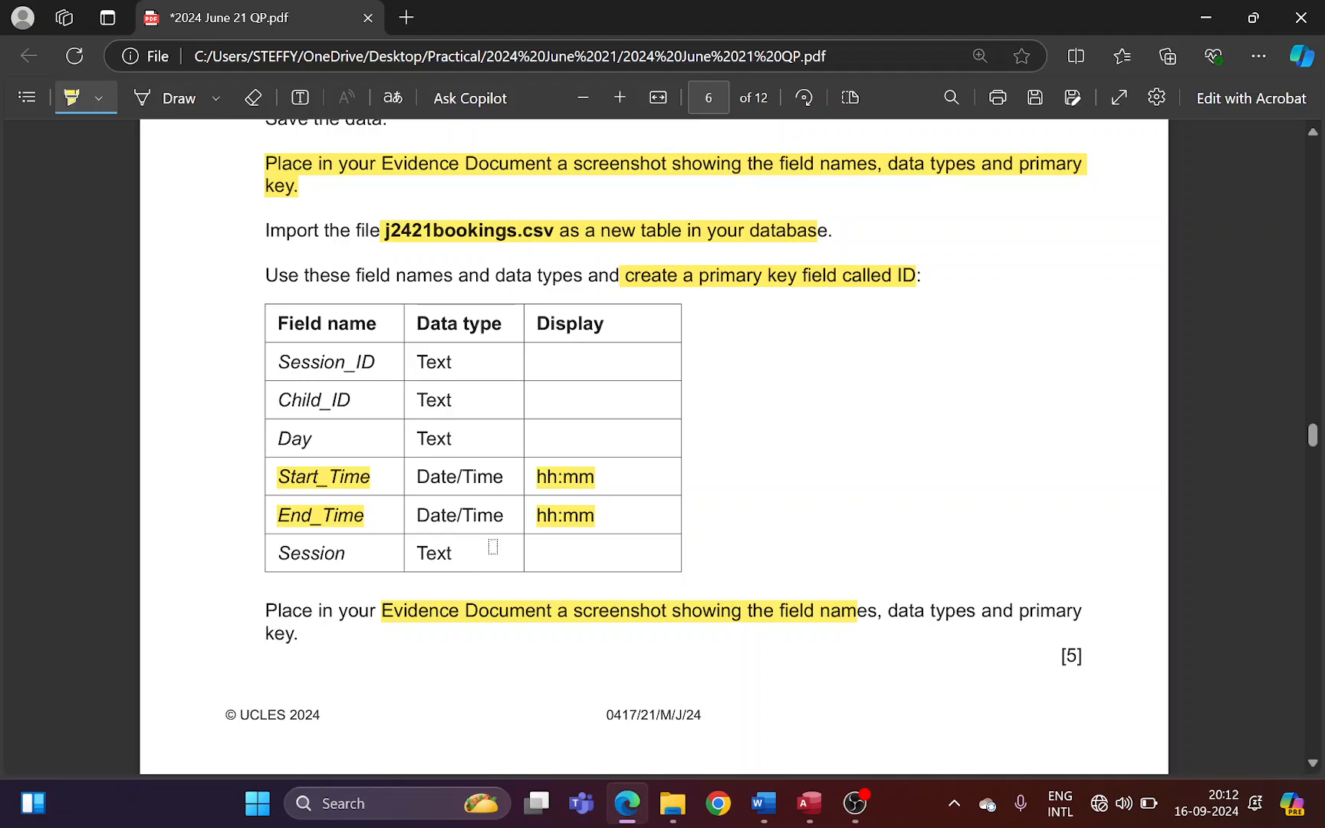
- In the Word evidence document, move the J2421bookings design screenshot from "Step 12 evidence:" to the end of the Step 11 evidence
key("alt+Tab")
scroll(541, 529, "down", 3)
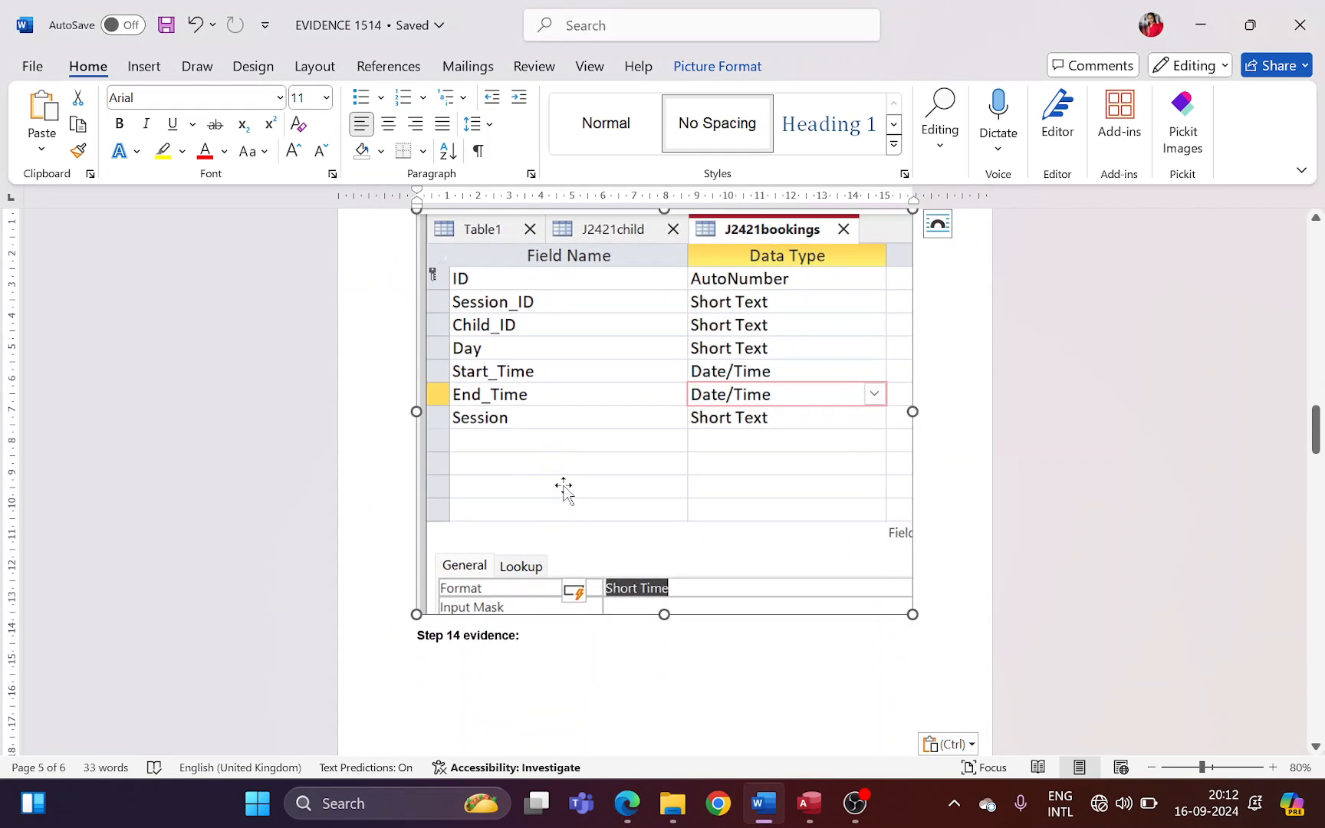
key("ctrl+z")
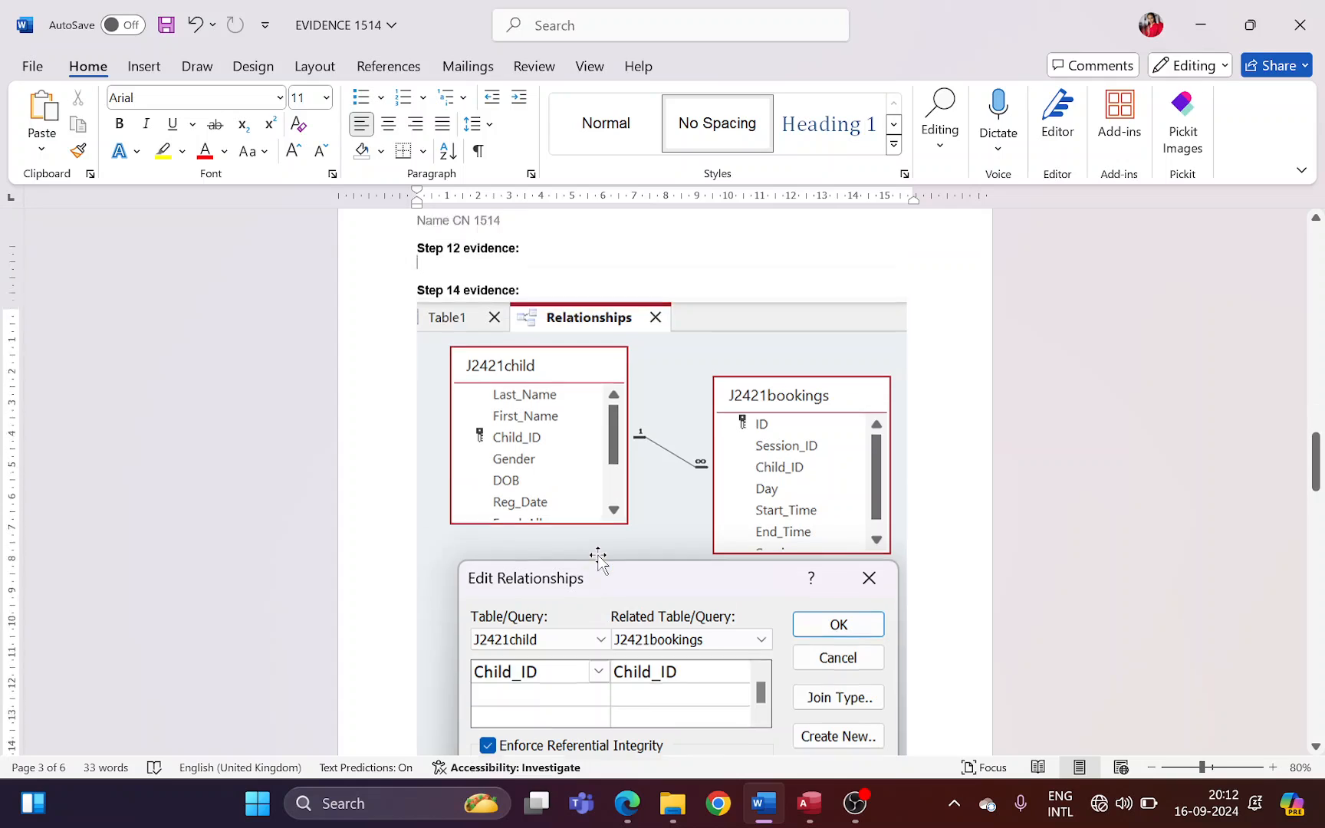
scroll(598, 556, "up", 4)
key("ctrl+v")
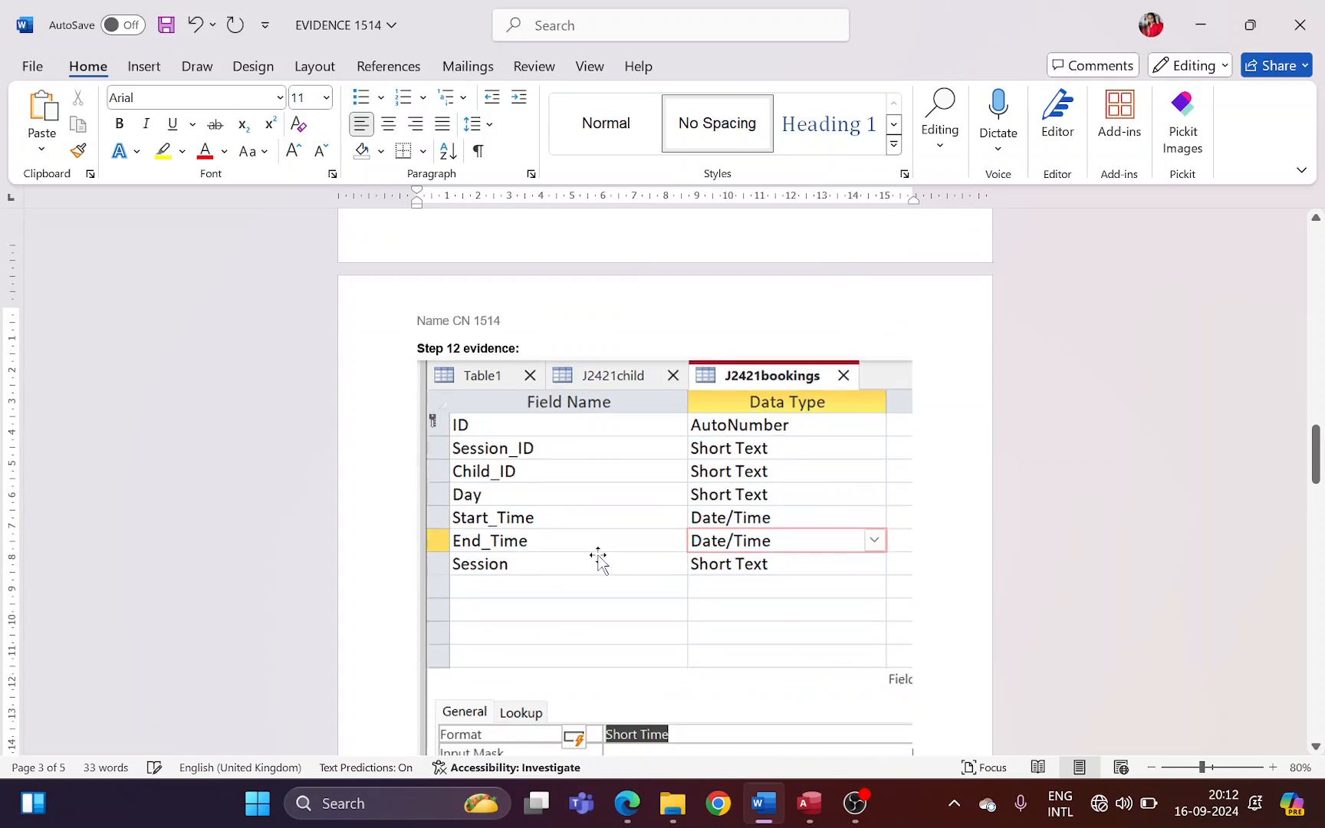
left_click(598, 559)
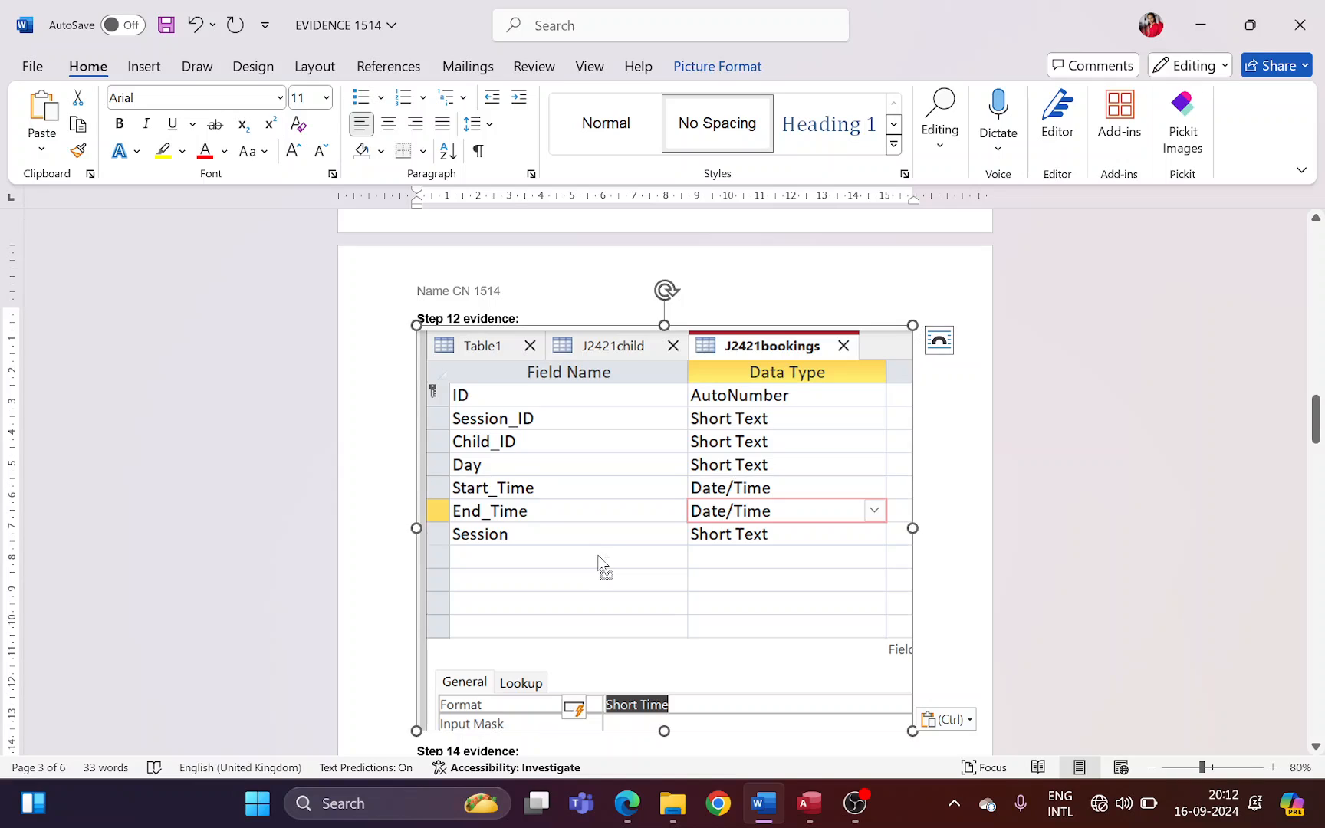
key("Delete")
scroll(598, 558, "up", 4)
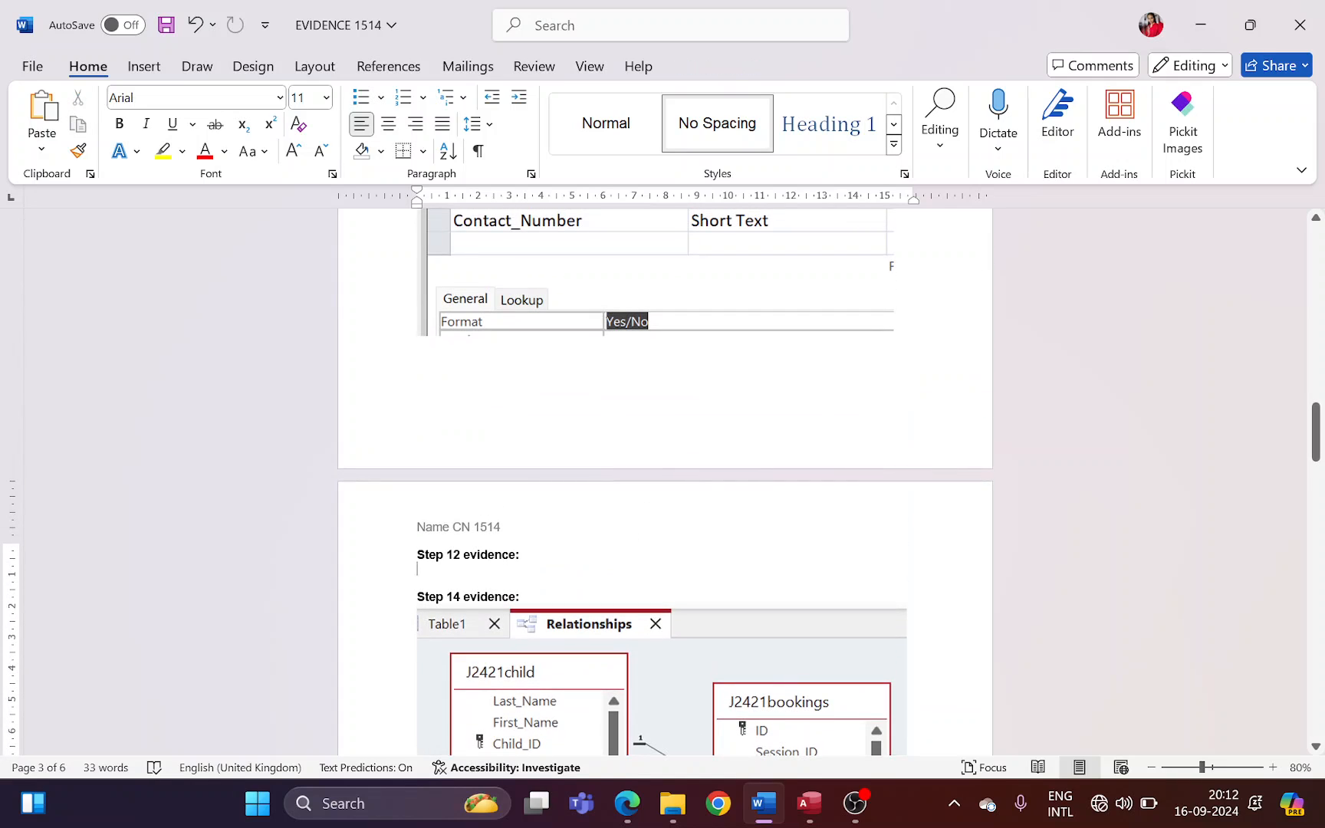
key("ctrl+z")
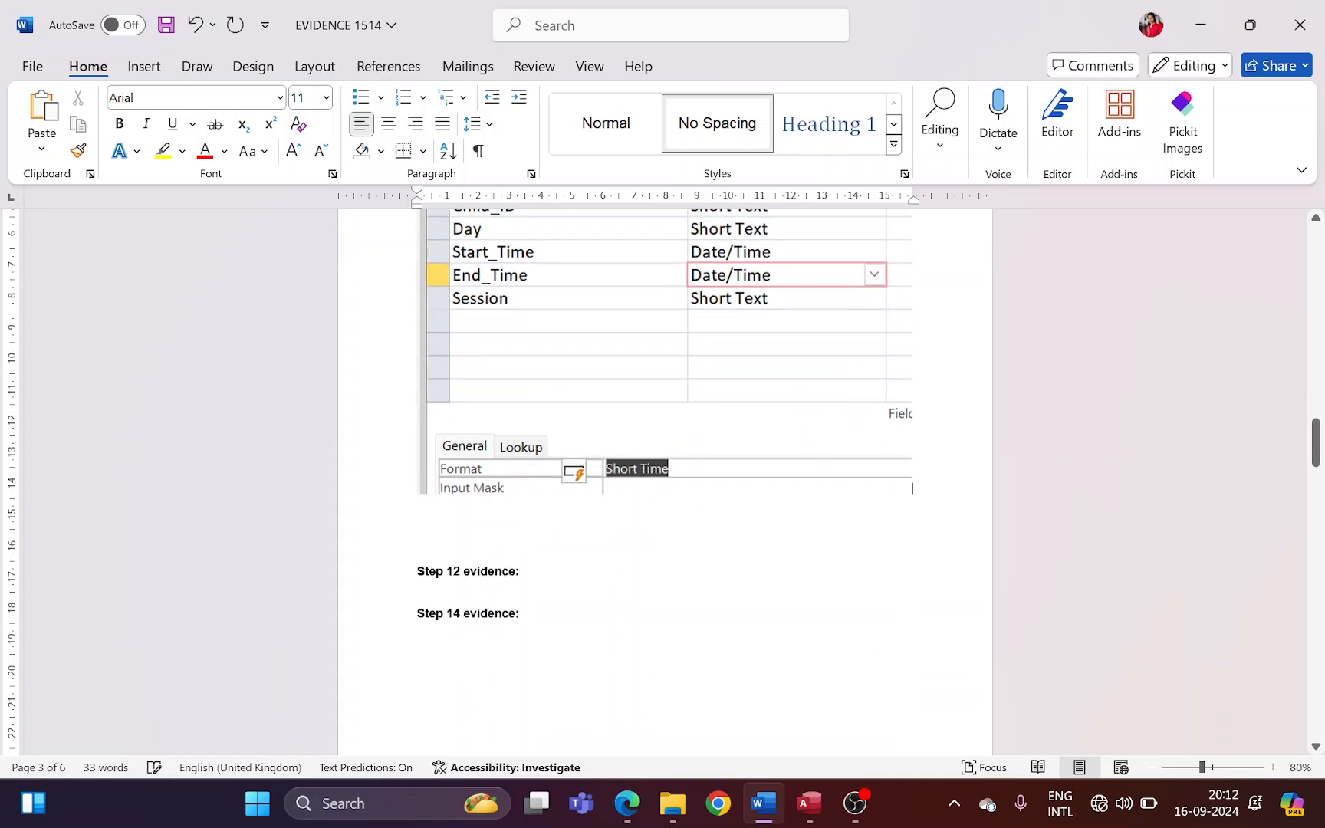
- Move the Relationships screenshot from "Step 14 evidence:" to under the "Step 12 evidence:" heading
scroll(665, 475, "down", 6)
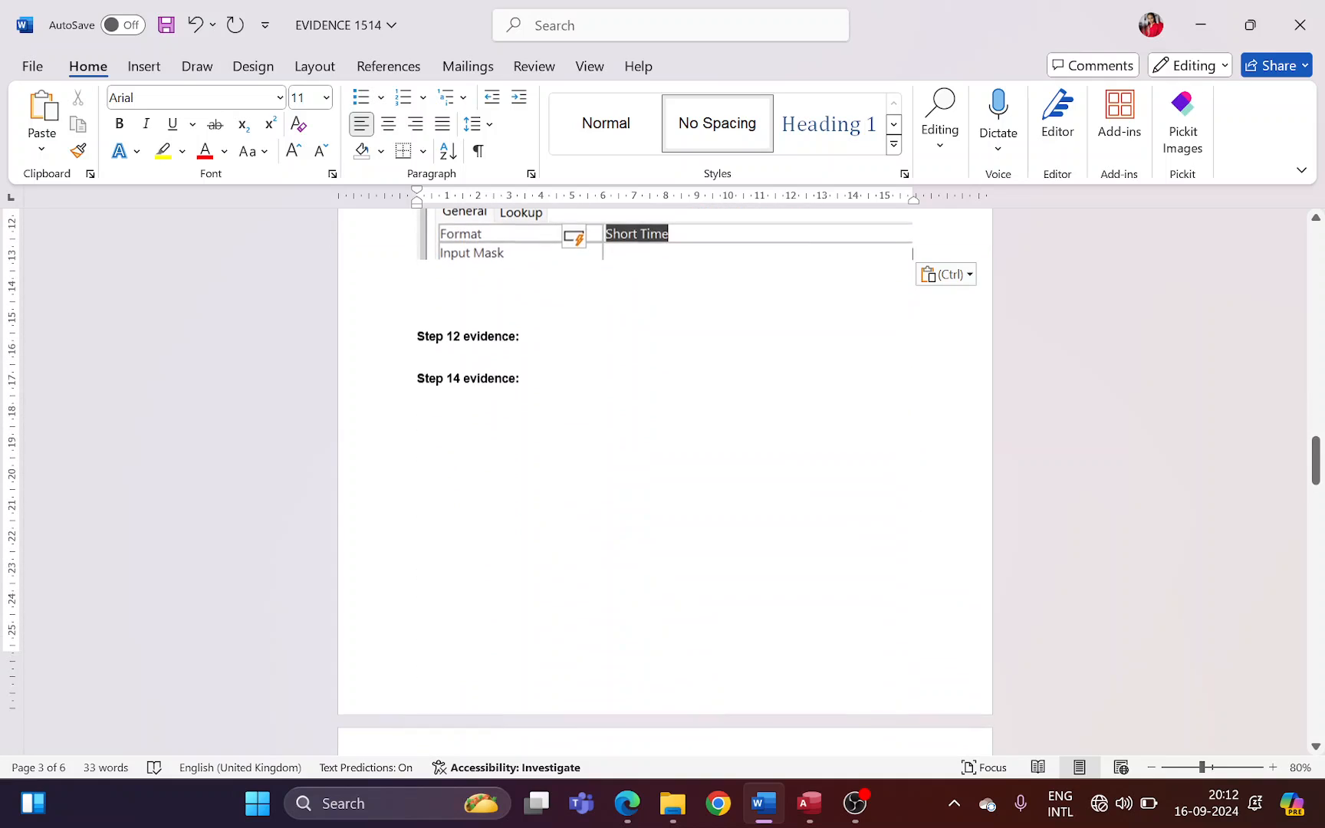
left_click(588, 636)
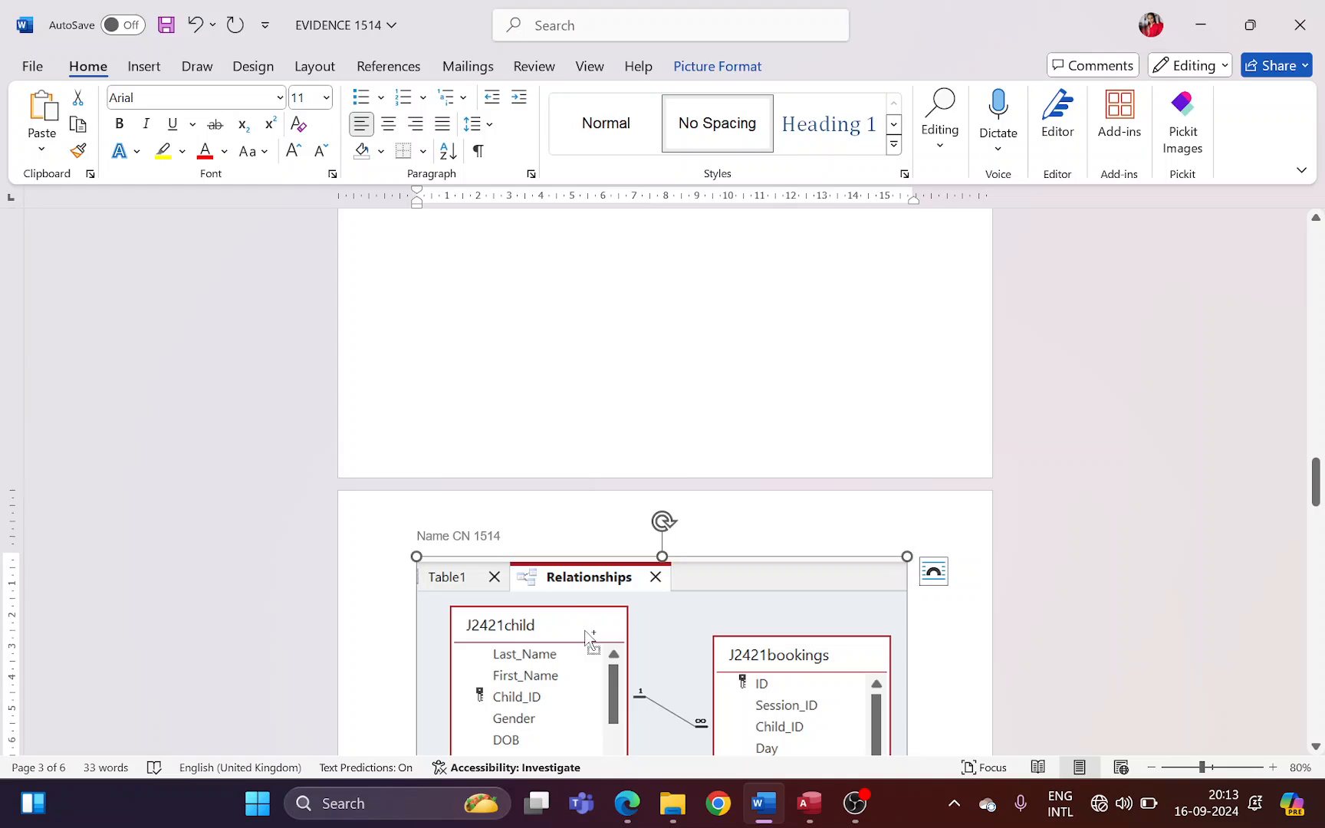
key("Delete")
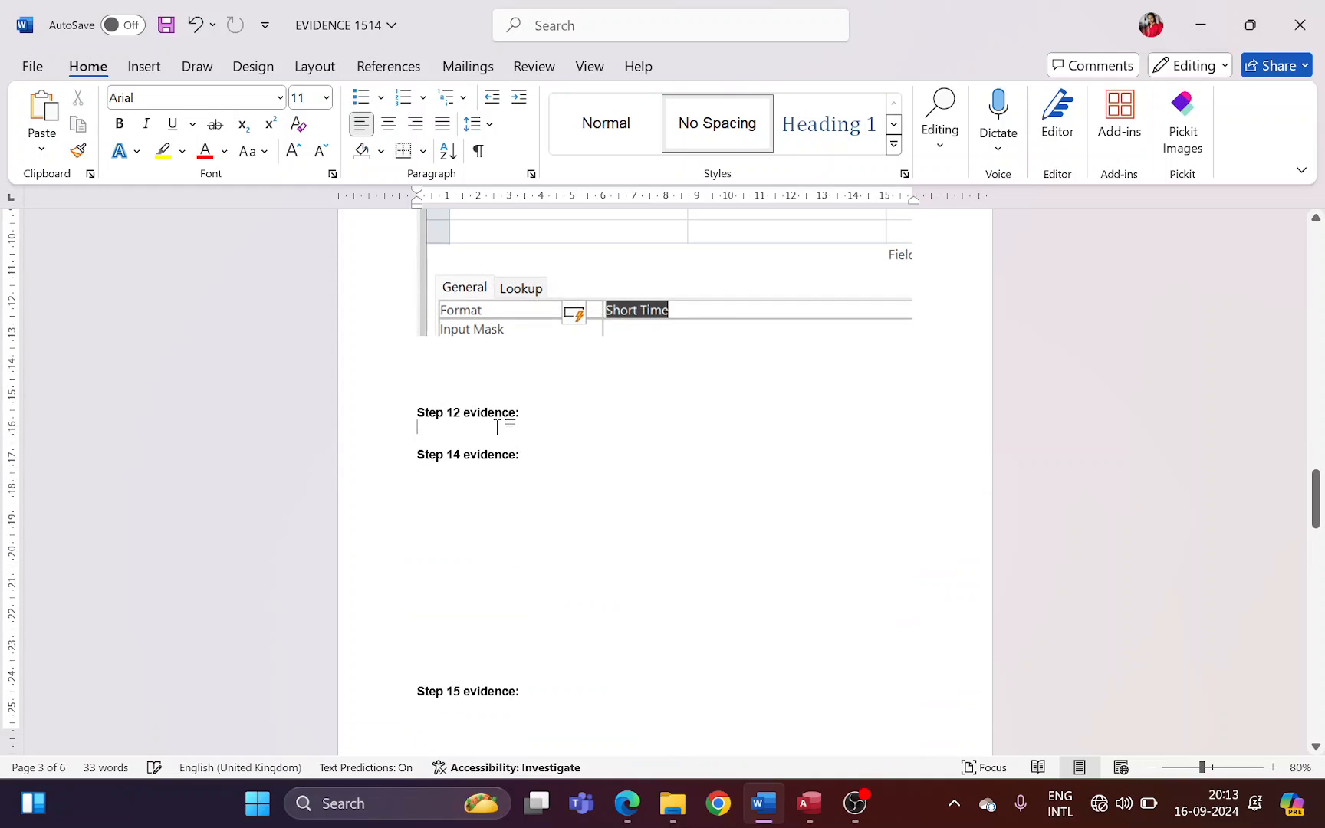
key("ctrl+v")
- Delete the extra blank lines between the J2421bookings screenshot and the "Step 12 evidence:" heading
scroll(498, 460, "up", 10)
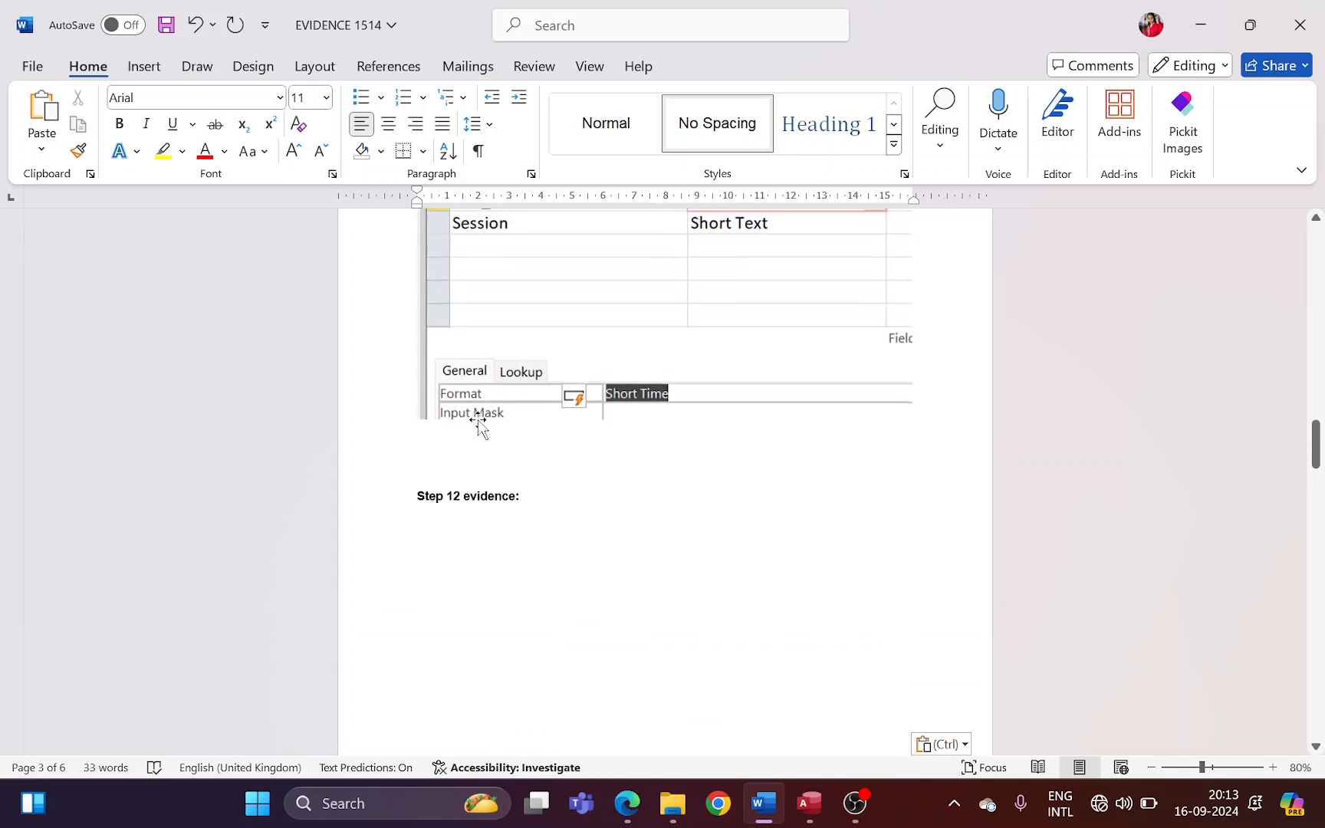
left_click(452, 470)
key("Delete")
key("Delete")
key("Delete")
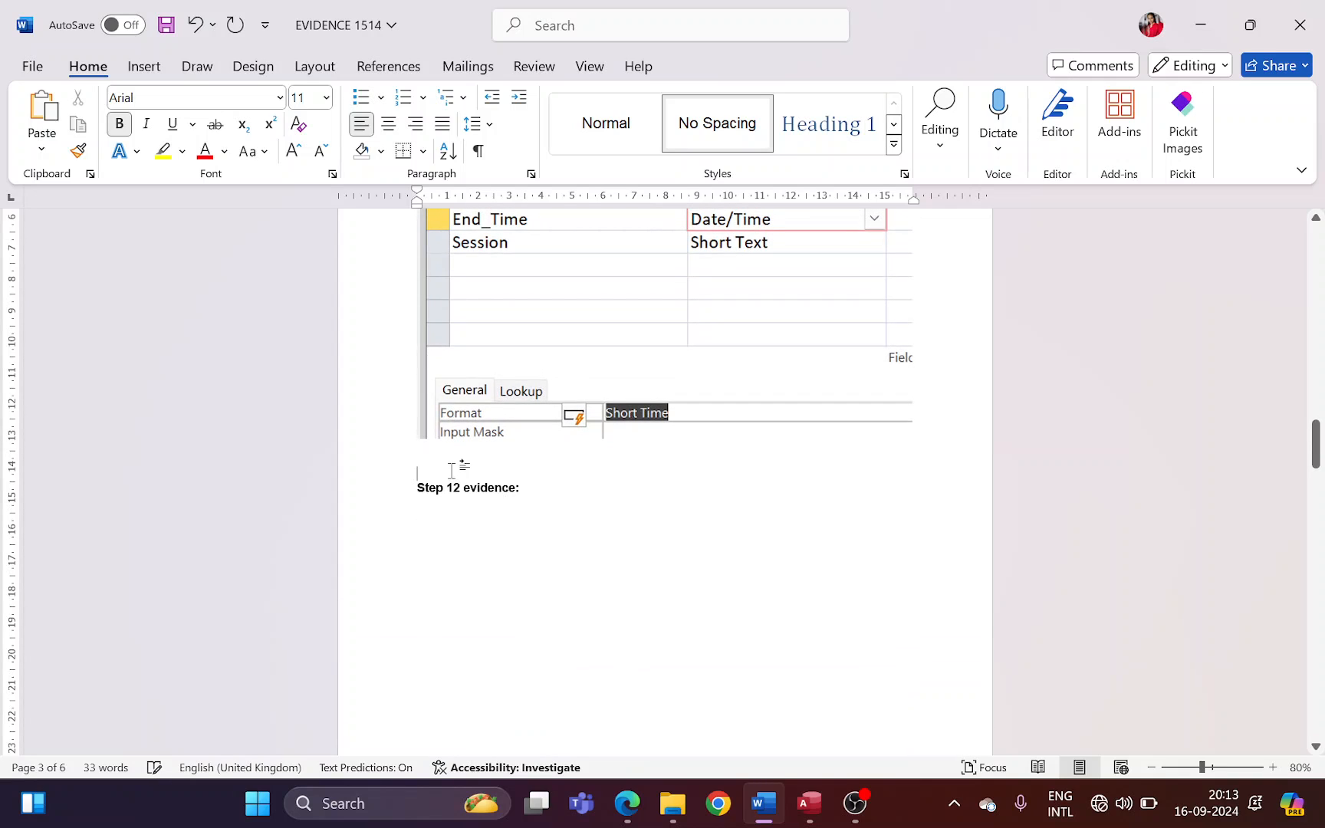
- Shrink the Relationships screenshot to about 11 cm wide
scroll(458, 464, "down", 5)
scroll(607, 542, "down", 4)
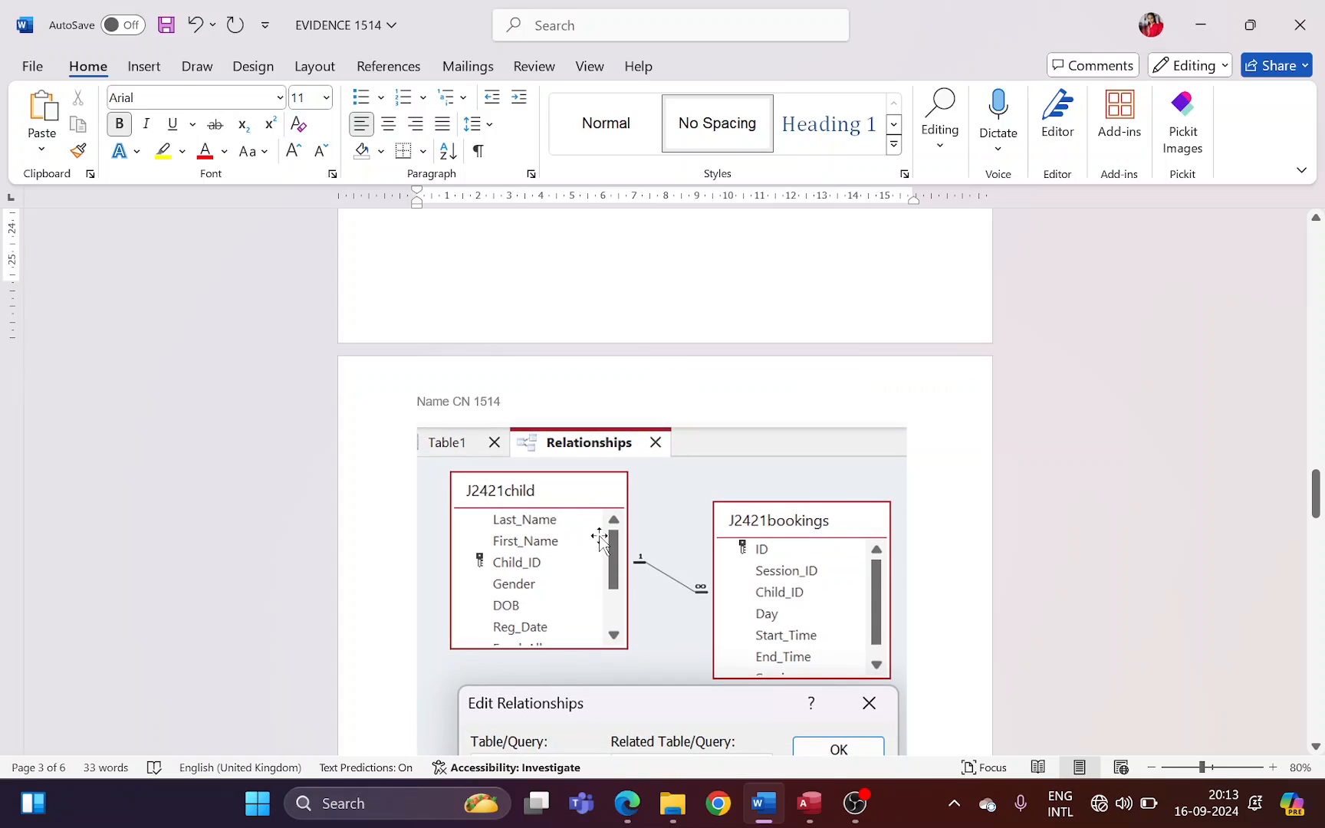
left_click(831, 586)
left_click_drag(907, 730, 804, 612)
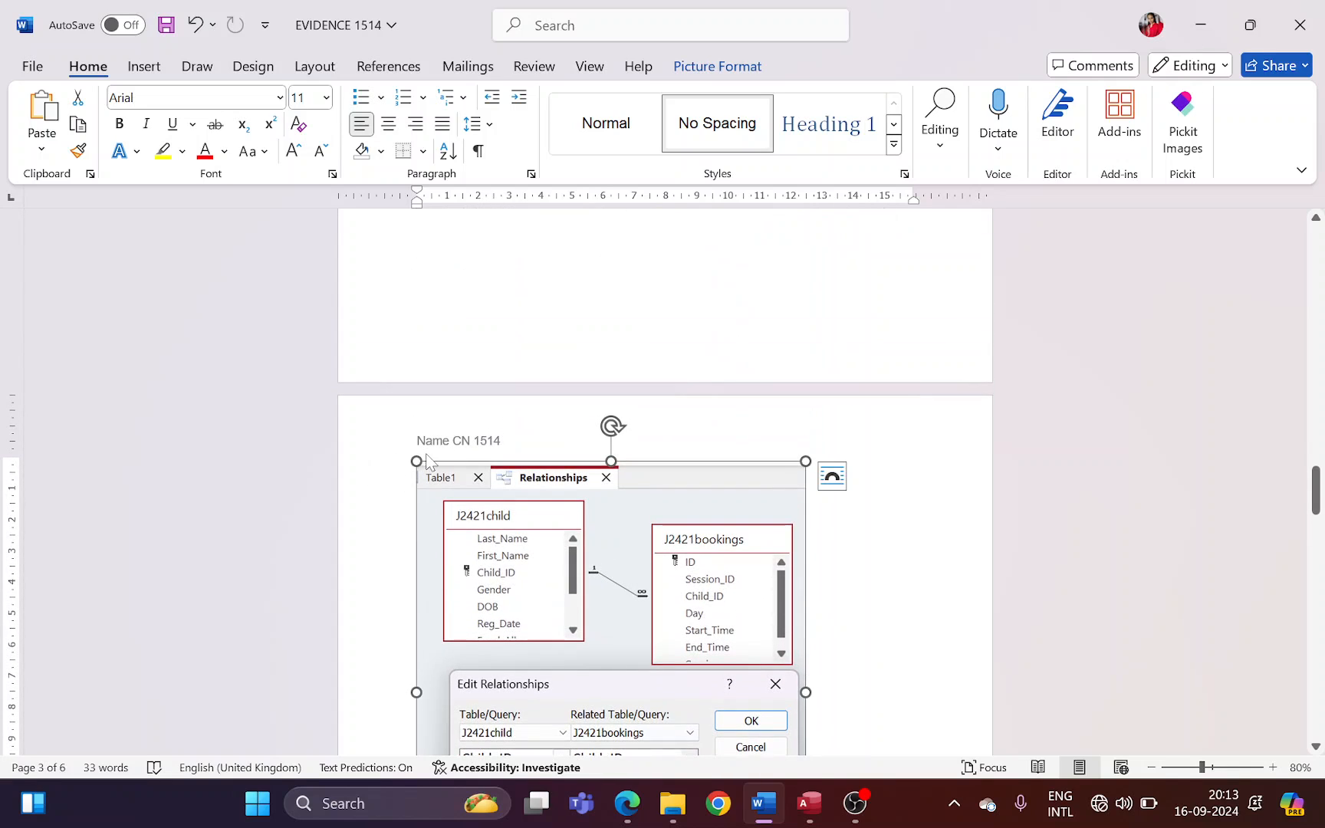
scroll(480, 506, "down", 3)
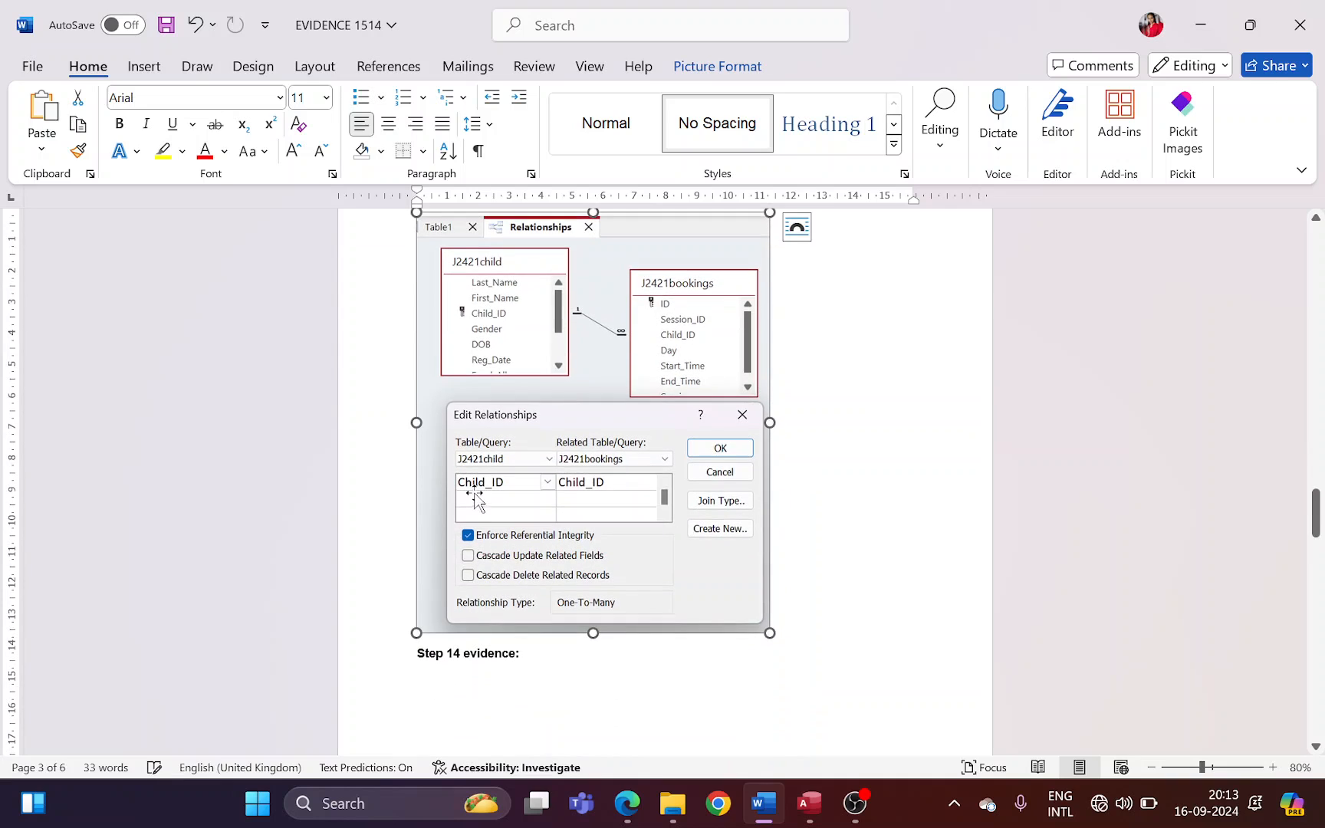
- Shrink the J2421bookings design screenshot above the "Step 12 evidence:" heading to about three quarters of its width
scroll(580, 550, "up", 6)
scroll(578, 542, "up", 5)
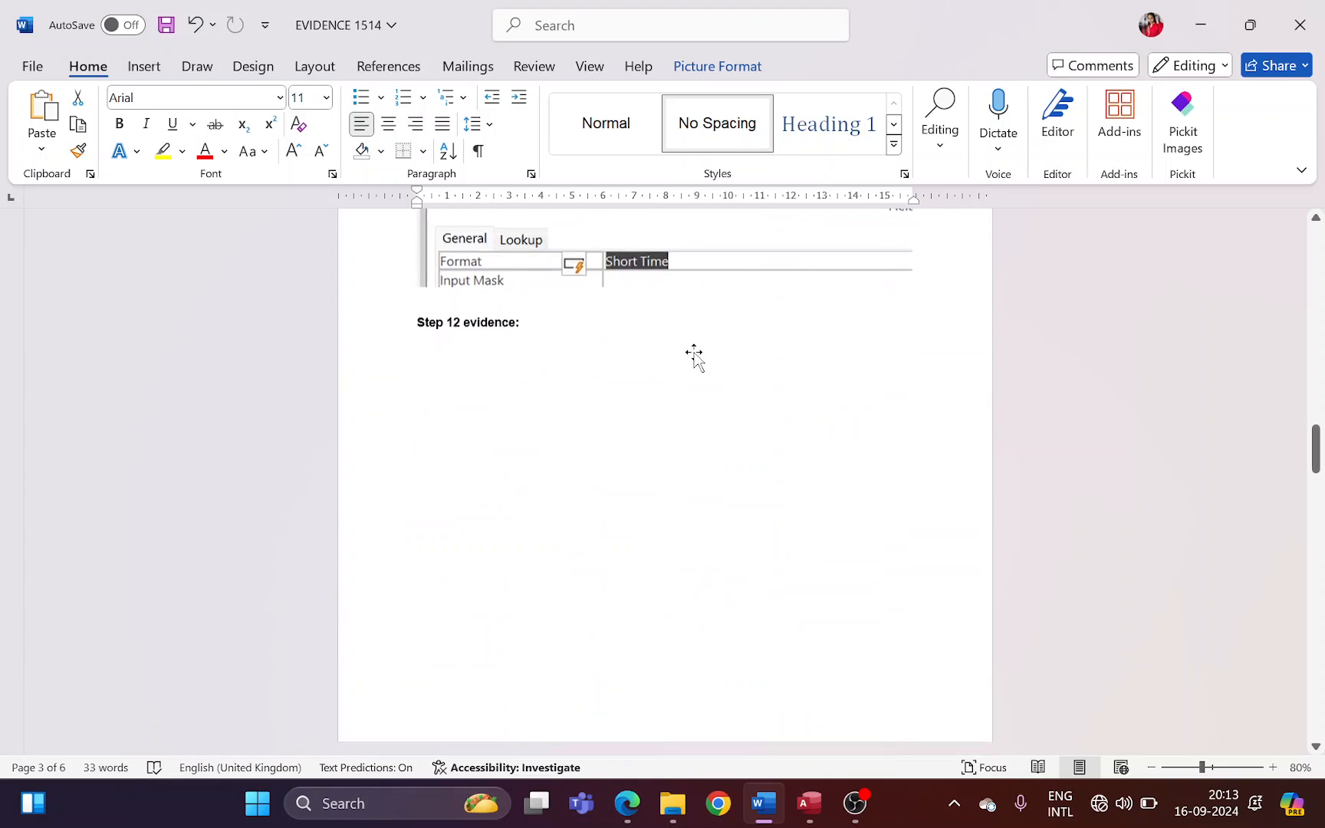
left_click(762, 391)
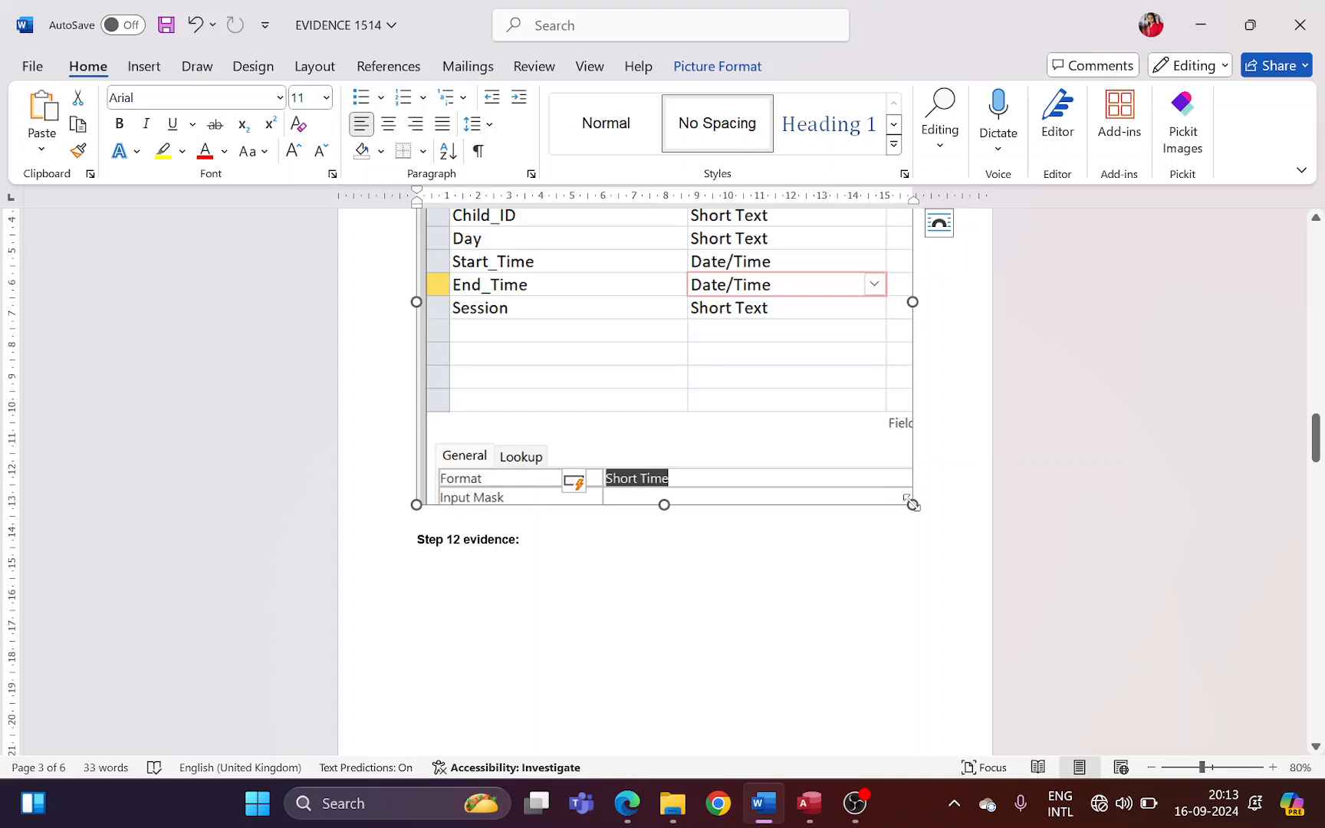
left_click_drag(912, 505, 785, 410)
- Move the J2421child design screenshot containing Ailment_ID from "Step 15 evidence:" to under the "Step 14 evidence:" heading
scroll(786, 452, "down", 8)
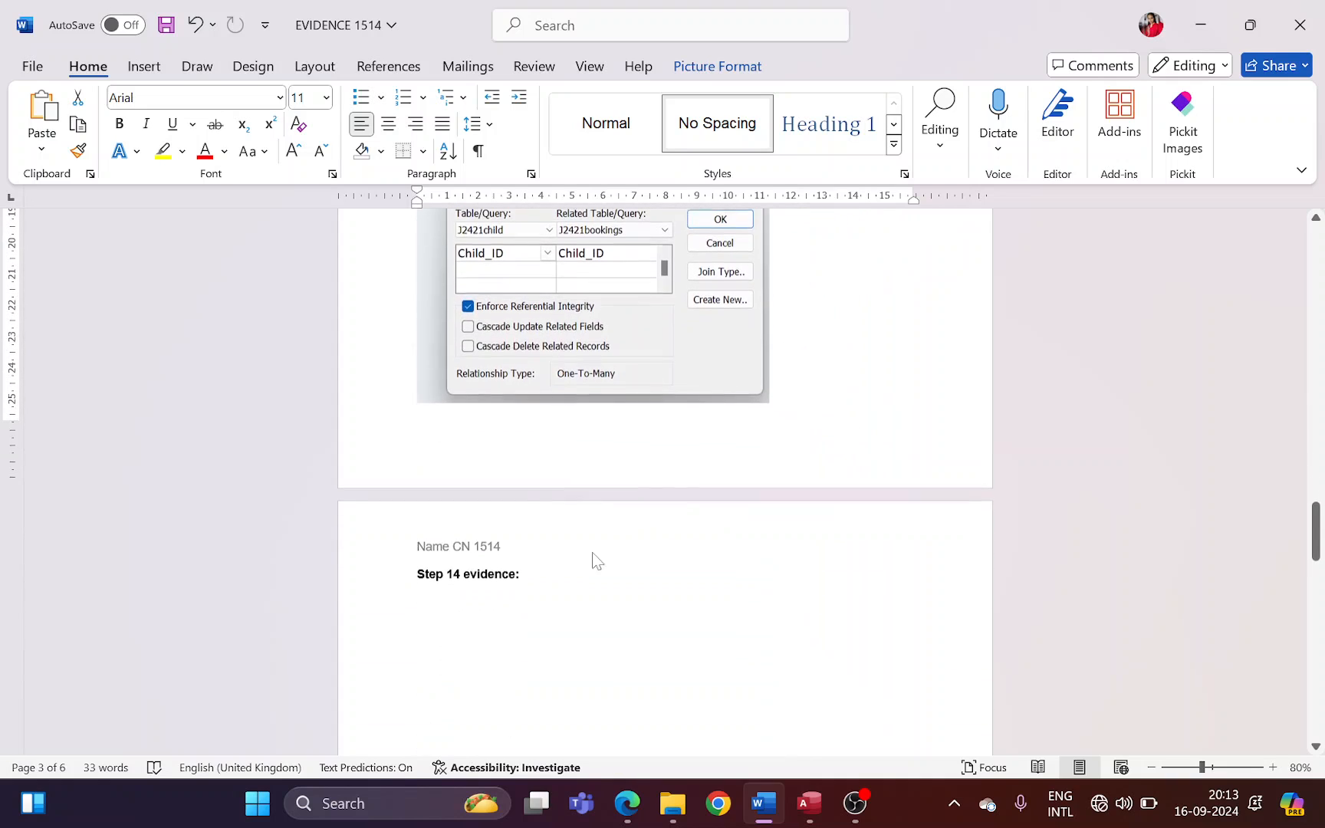
scroll(537, 568, "down", 7)
left_click(518, 554)
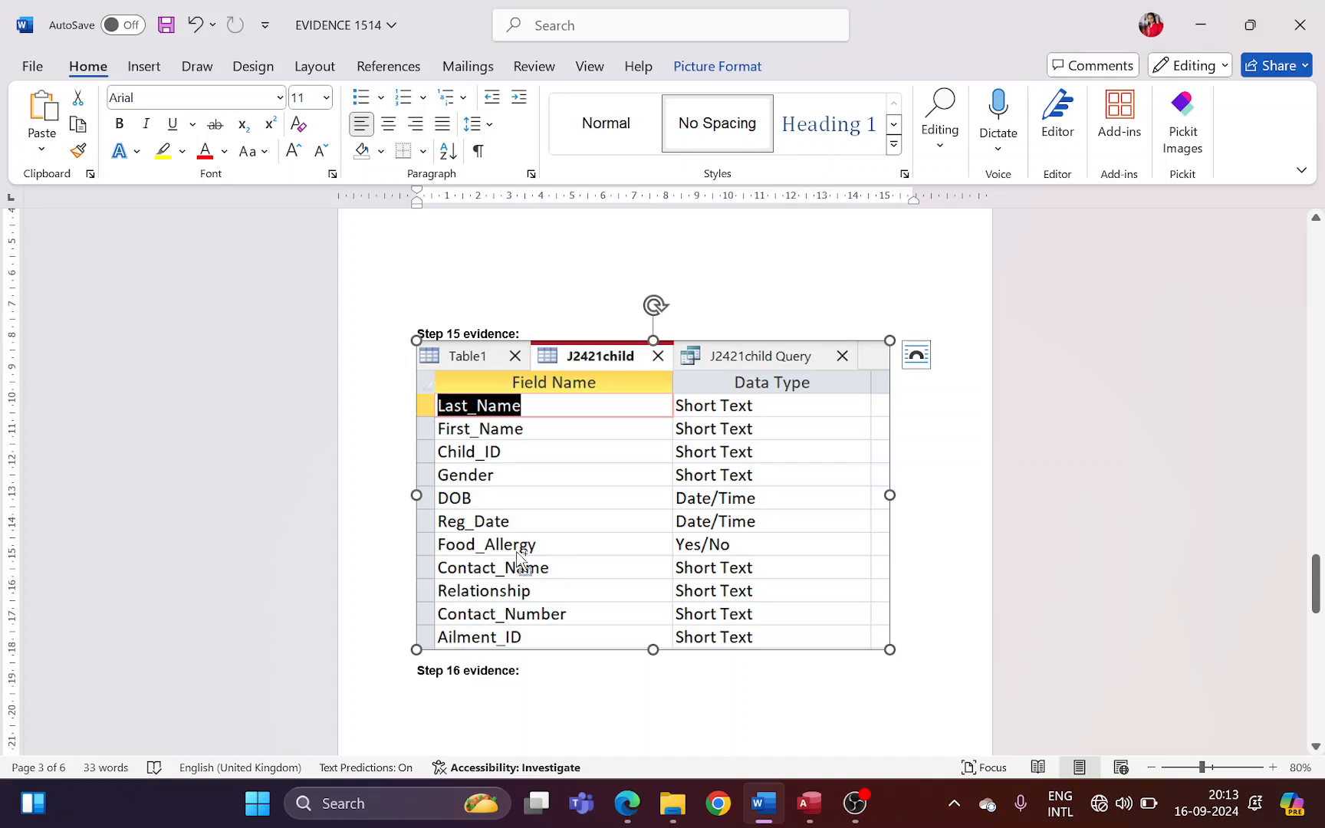
key("Delete")
scroll(515, 548, "up", 3)
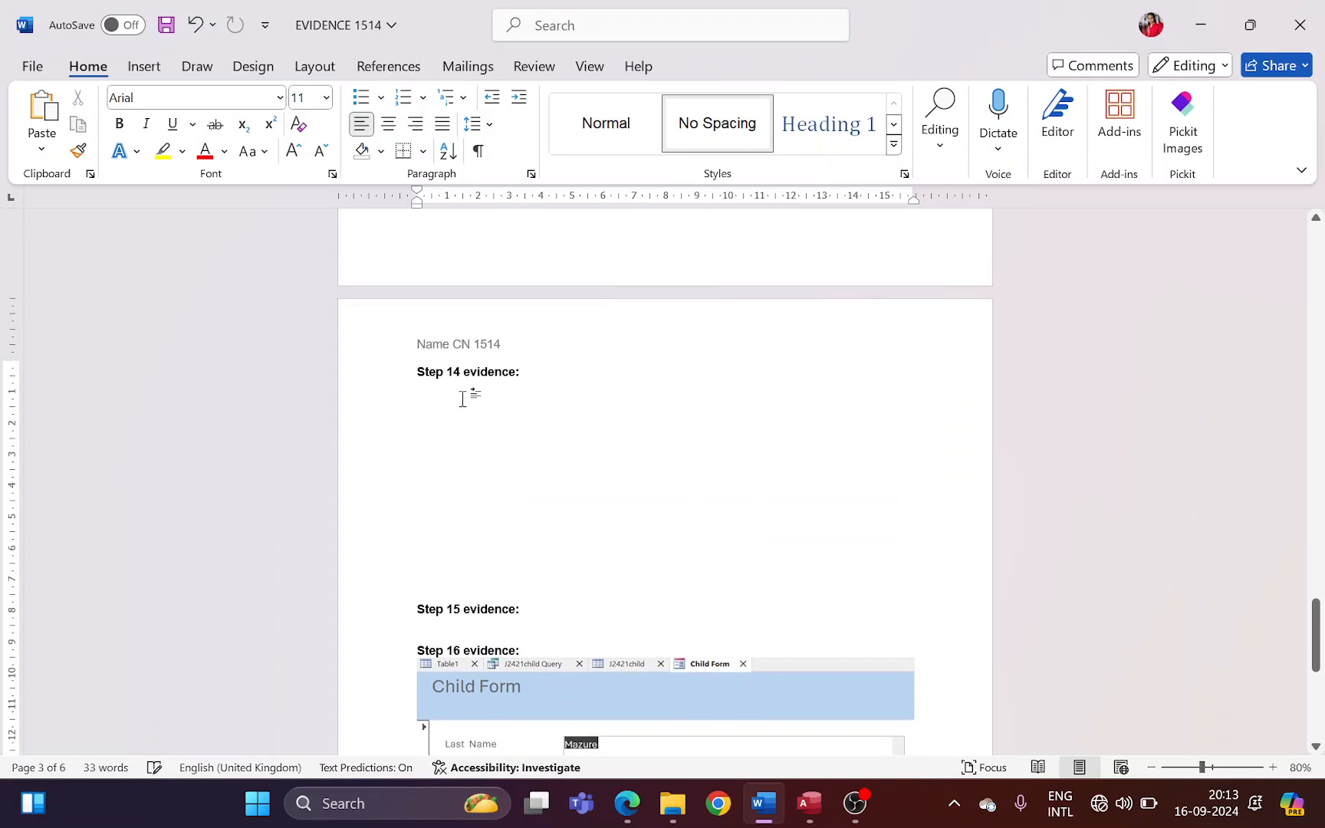
key("ctrl+v")
- Delete the extra blank lines between the J2421child screenshot and the "Step 15 evidence:" heading, leaving one empty line
scroll(461, 411, "down", 4)
key("Return")
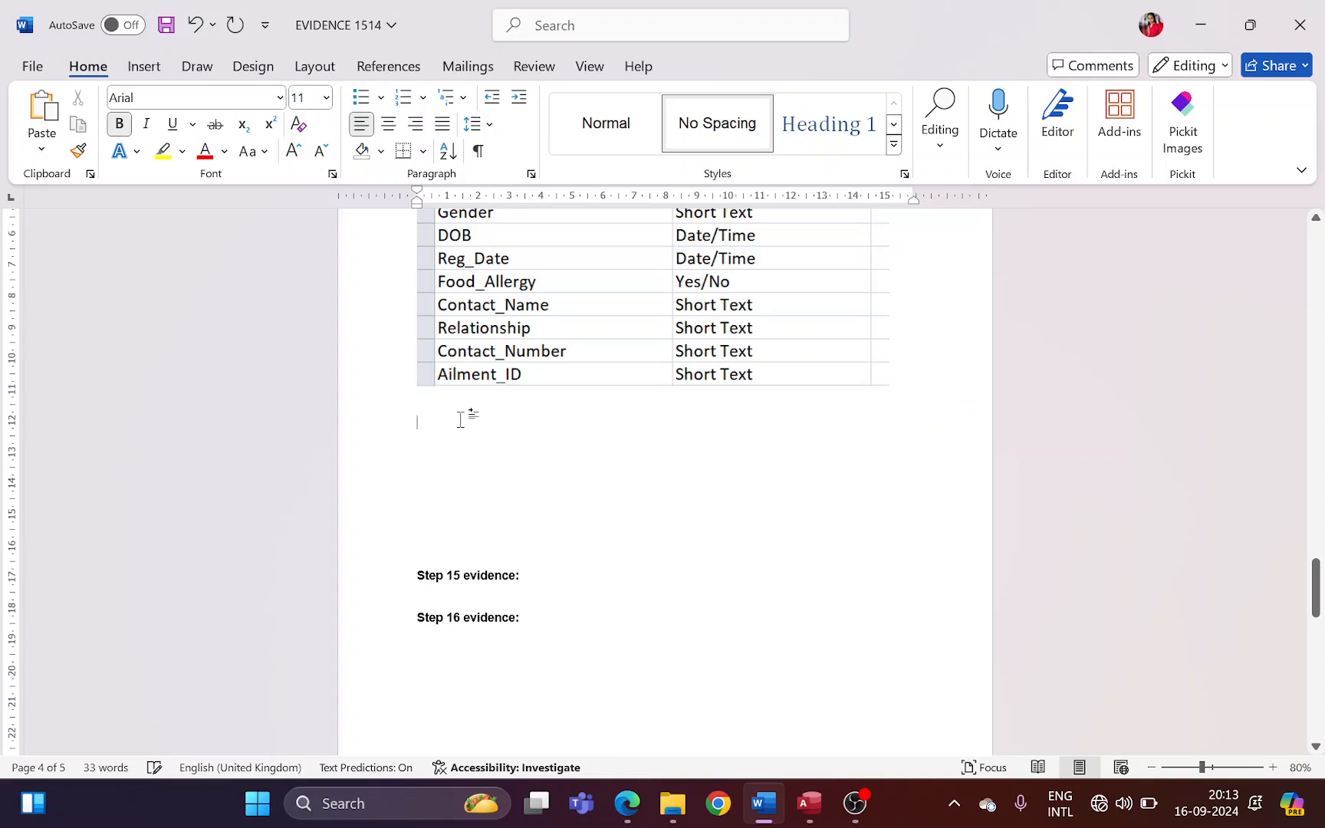
key("Delete")
key("Delete")
key("Delete")
key("Delete")
key("Delete")
key("Delete")
key("Delete")
key("Delete")
key("Delete")
key("Delete")
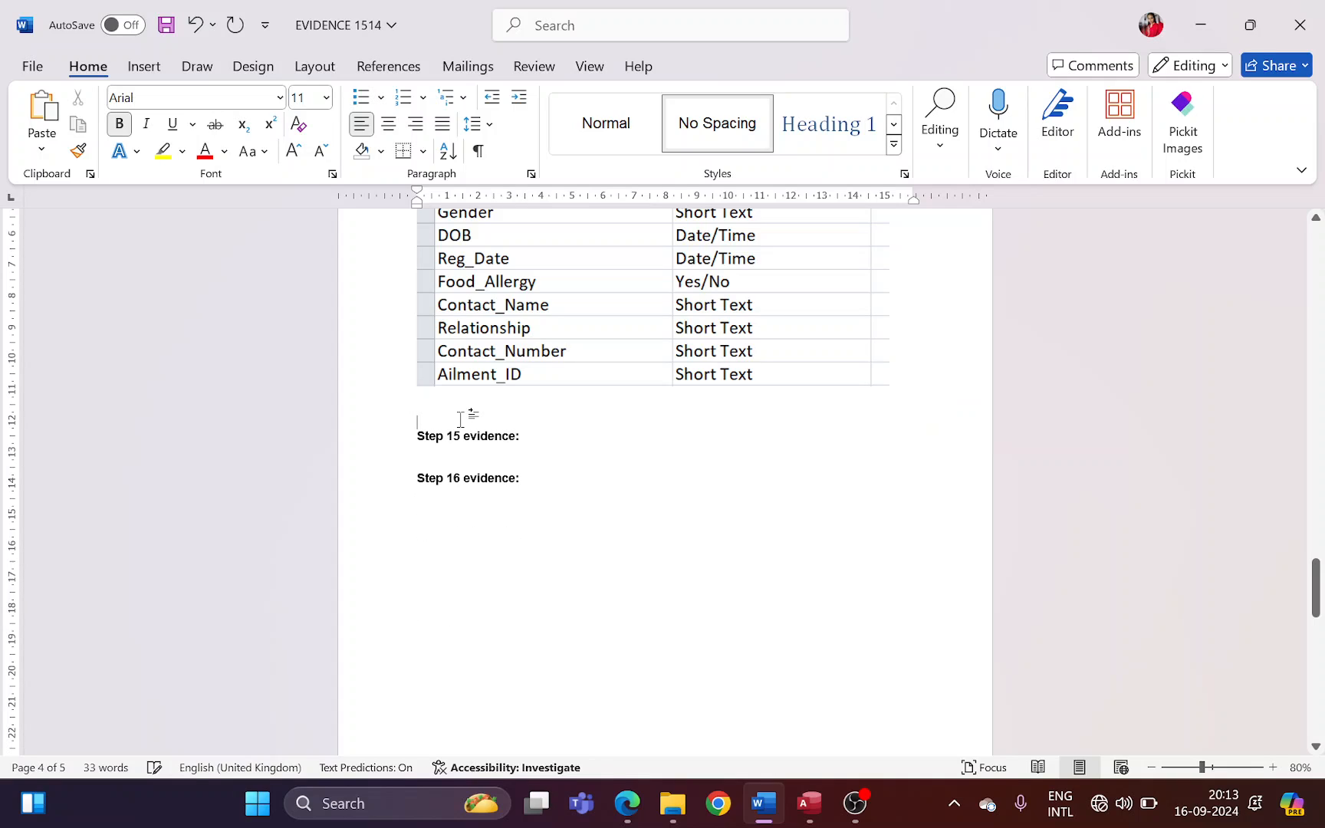
key("Delete")
- Move the Child Form screenshot from "Step 16 evidence:" to directly under the "Step 15 evidence:" heading
left_click(491, 541)
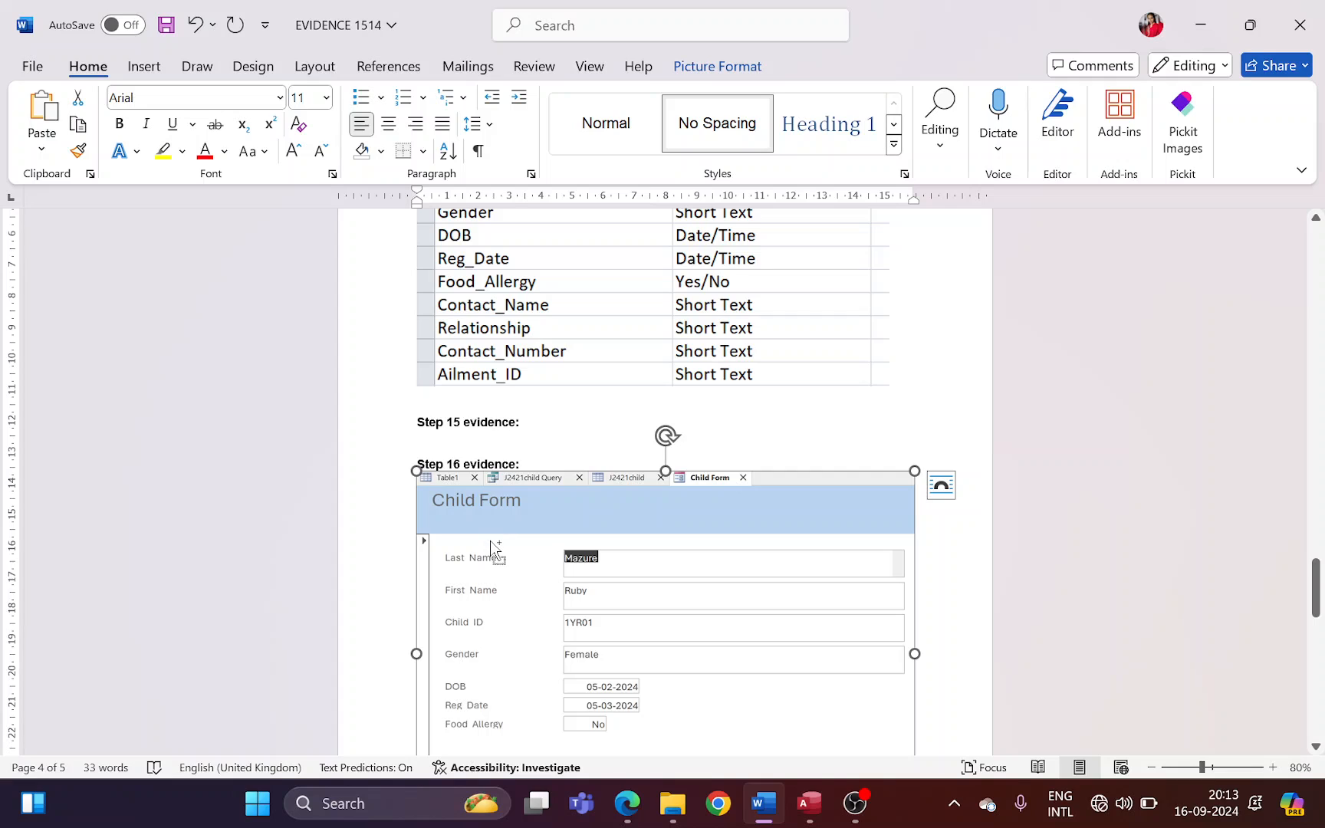
key("Delete")
left_click(468, 435)
key("ctrl+v")
scroll(562, 485, "down", 3)
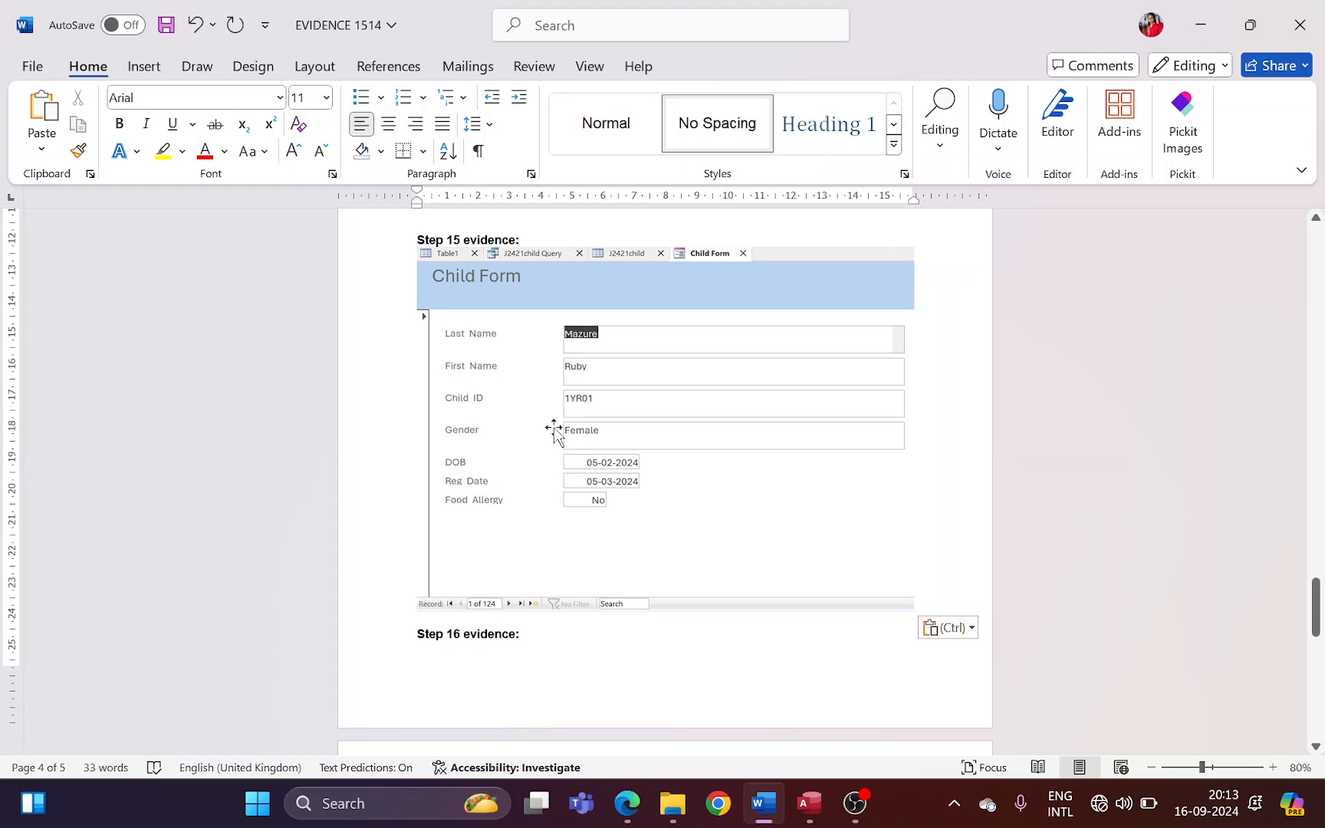
- Switch to the question paper PDF in Edge and highlight "form created in Step 15" and "create five grouped radio buttons" in task 16
left_click(635, 758)
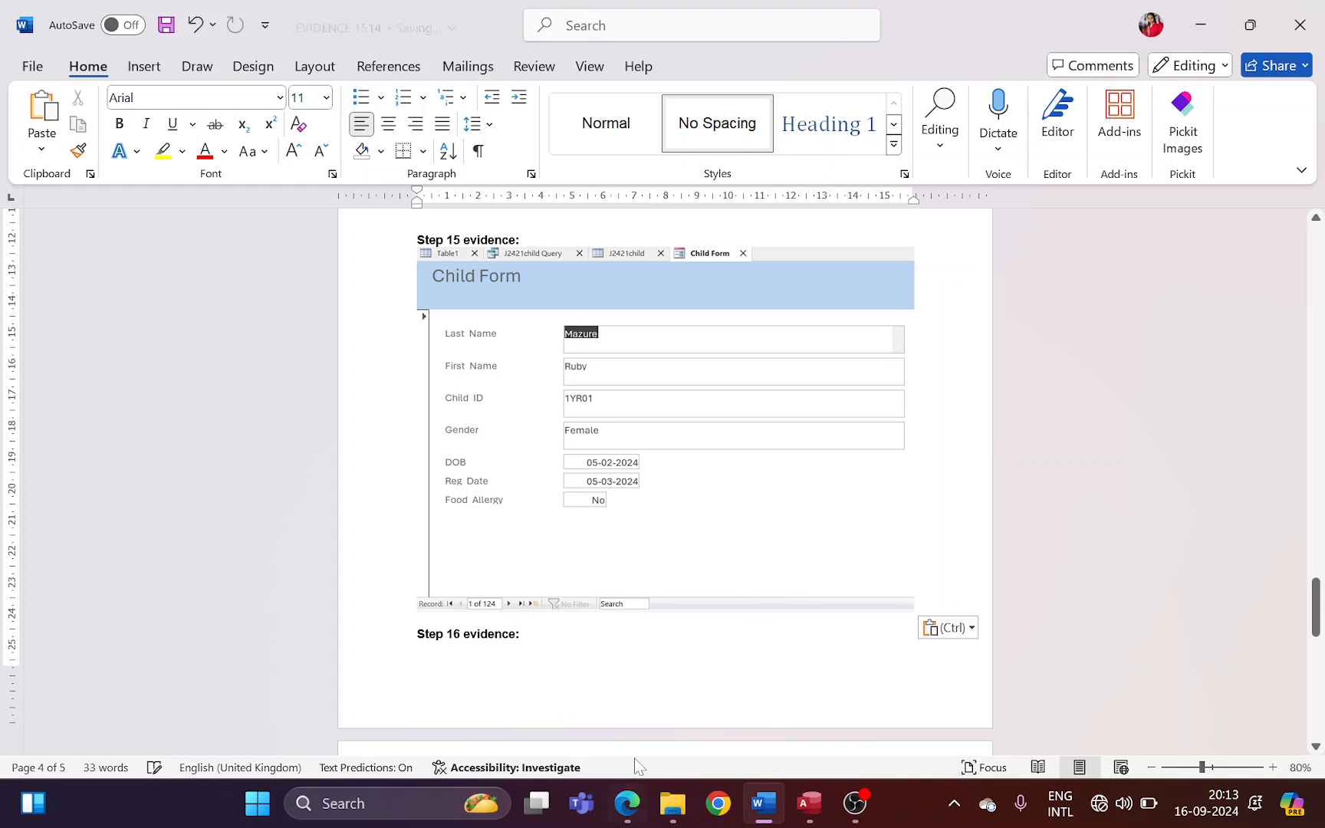
scroll(539, 622, "down", 20)
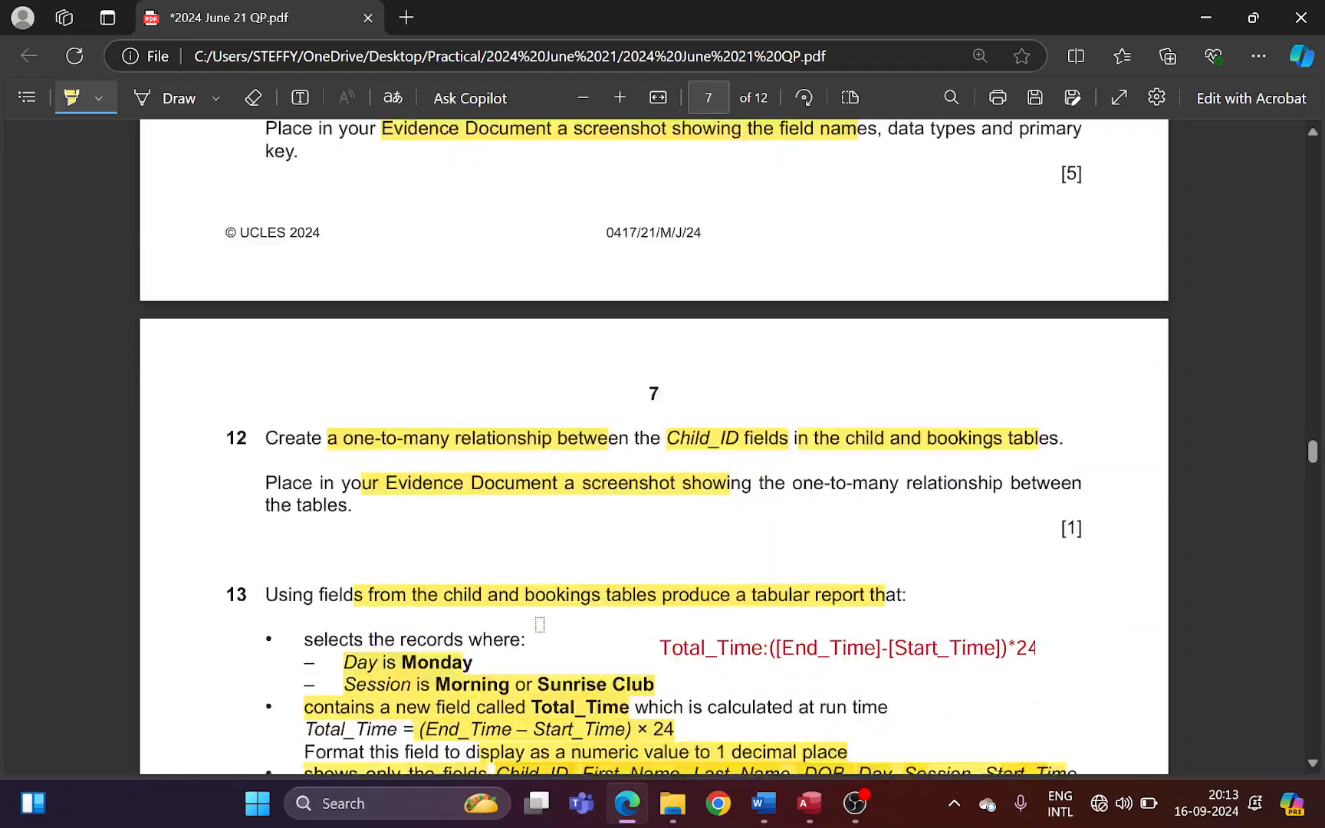
scroll(539, 622, "up", 3)
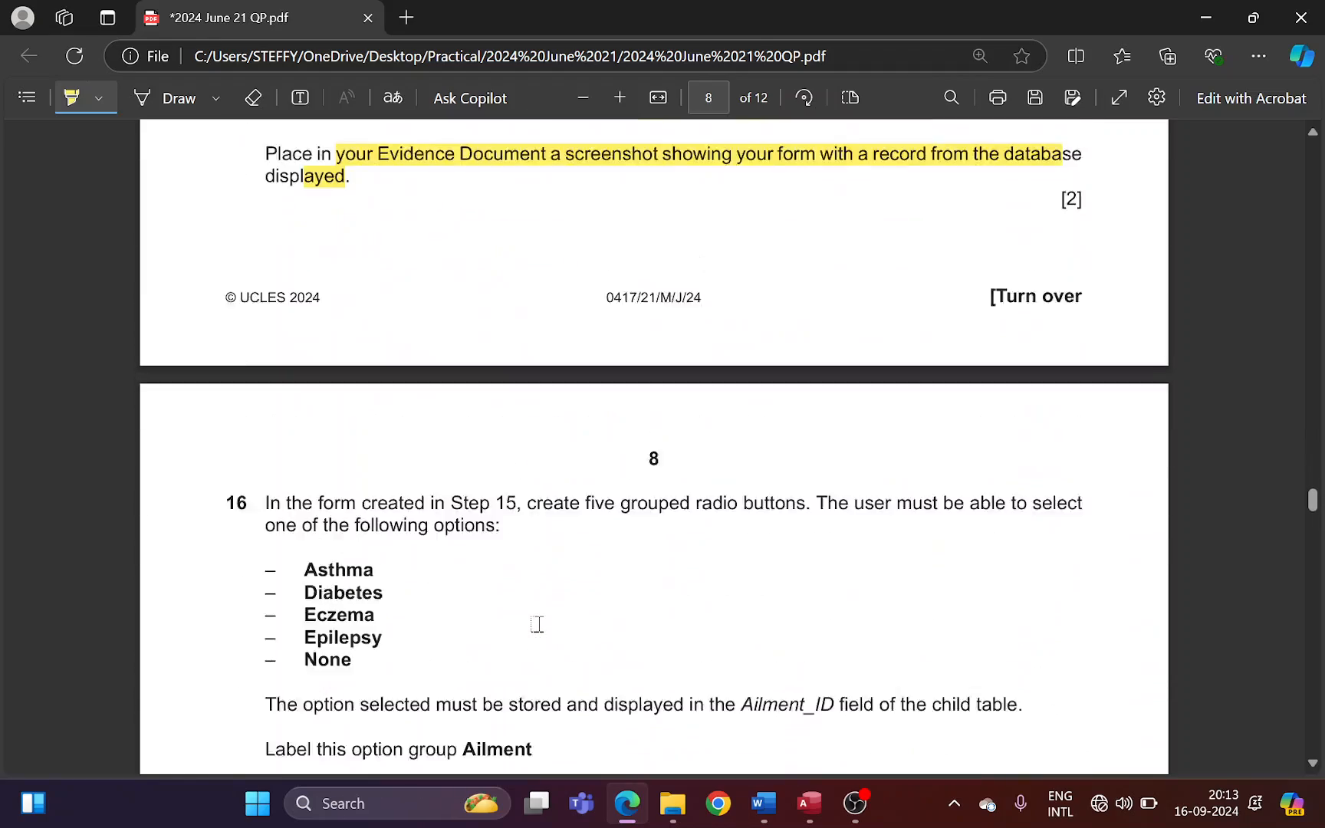
scroll(539, 623, "down", 2)
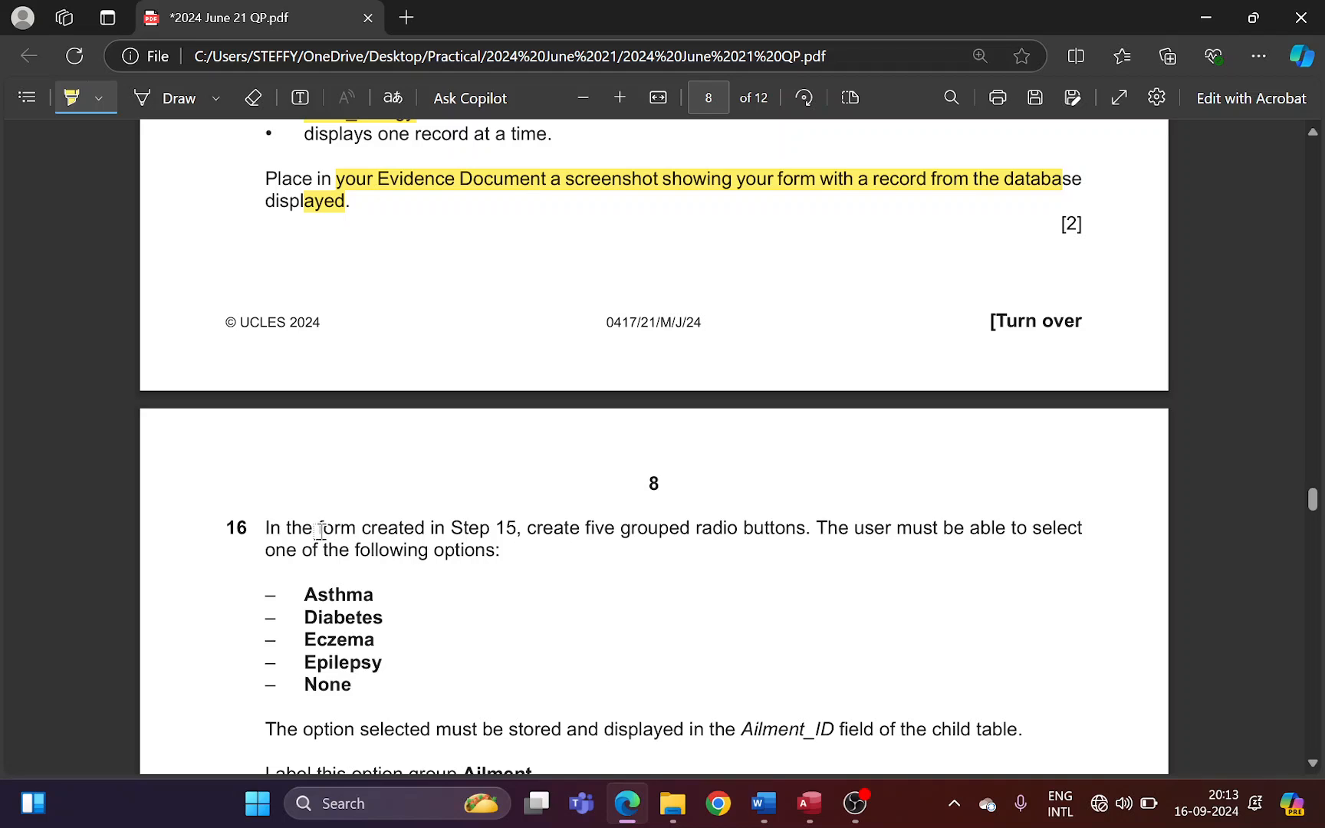
left_click_drag(330, 528, 496, 533)
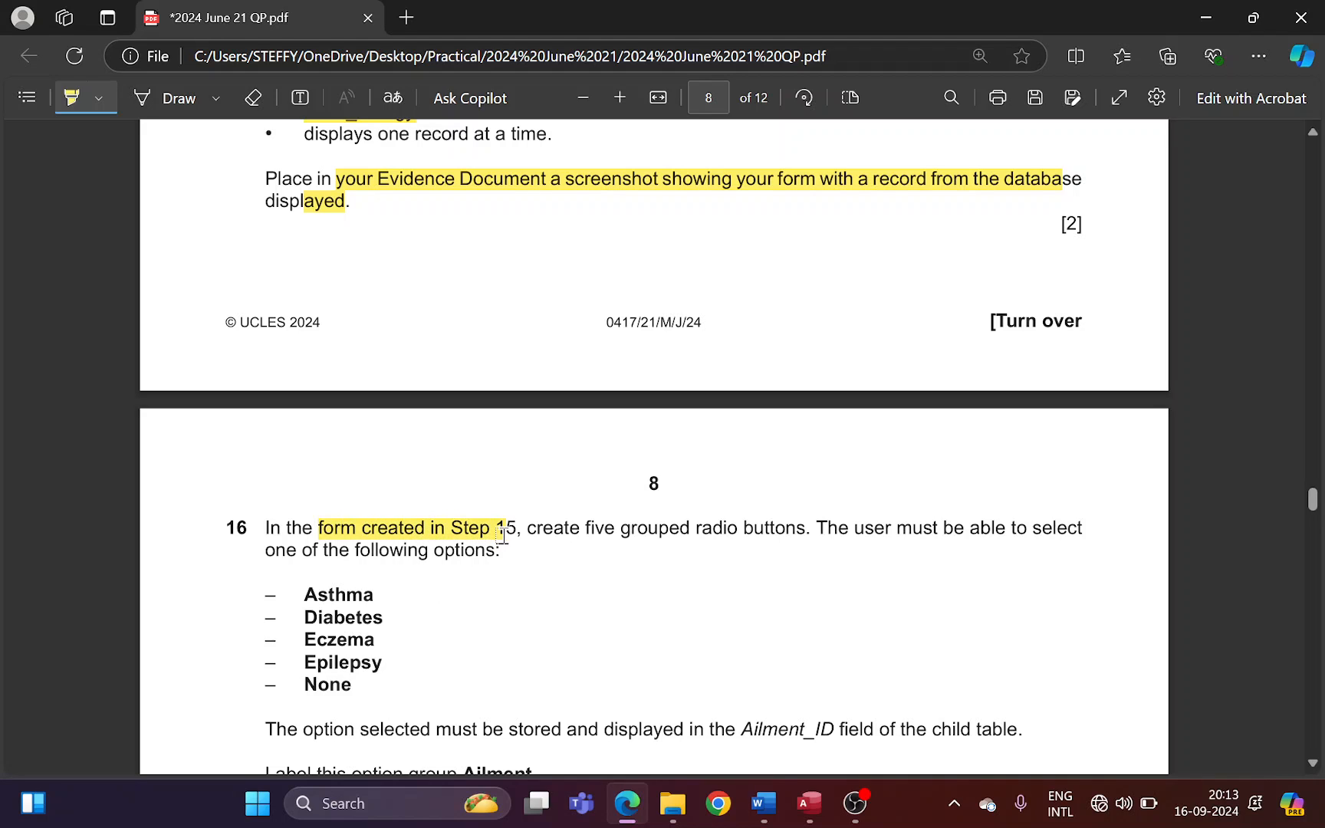
key("alt+Tab")
left_click(767, 809)
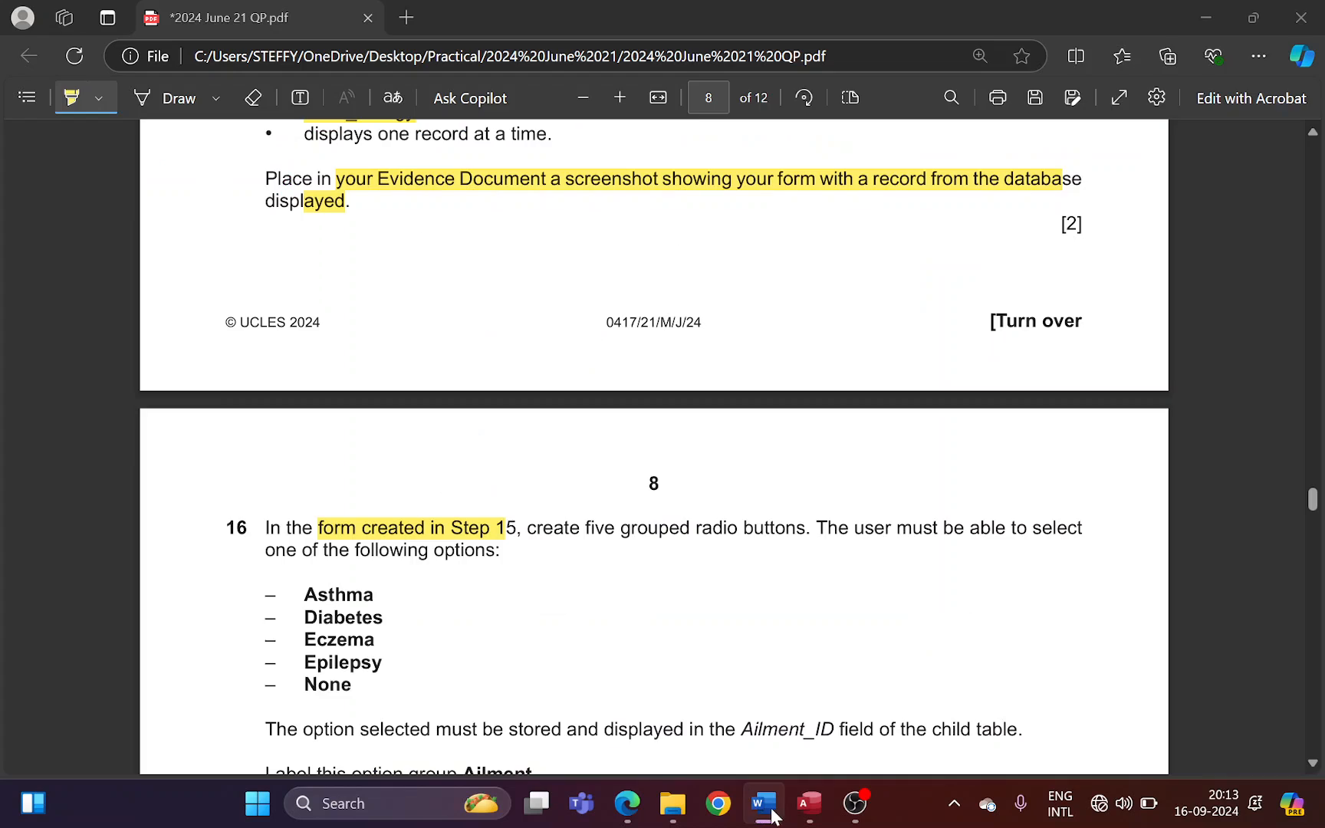
left_click(811, 812)
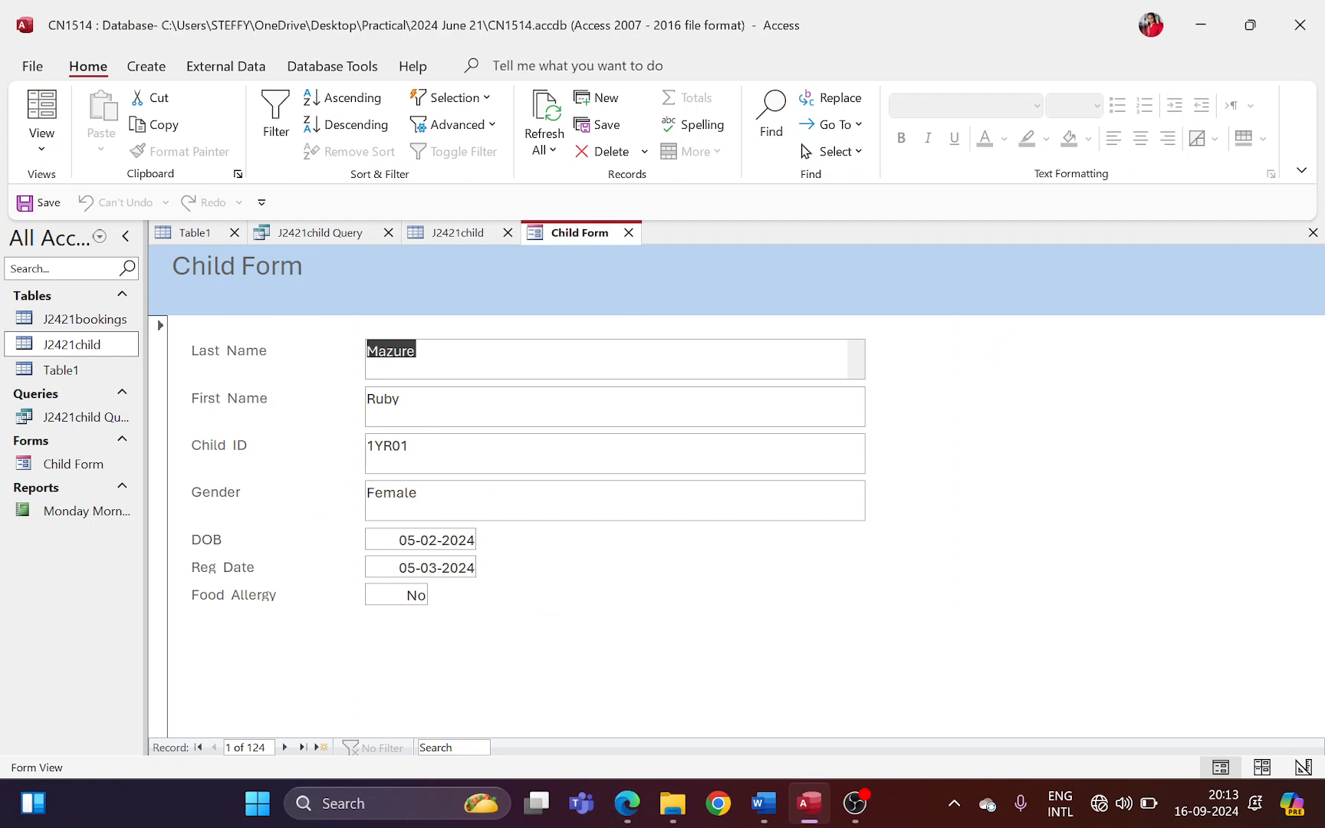
key("alt+Tab")
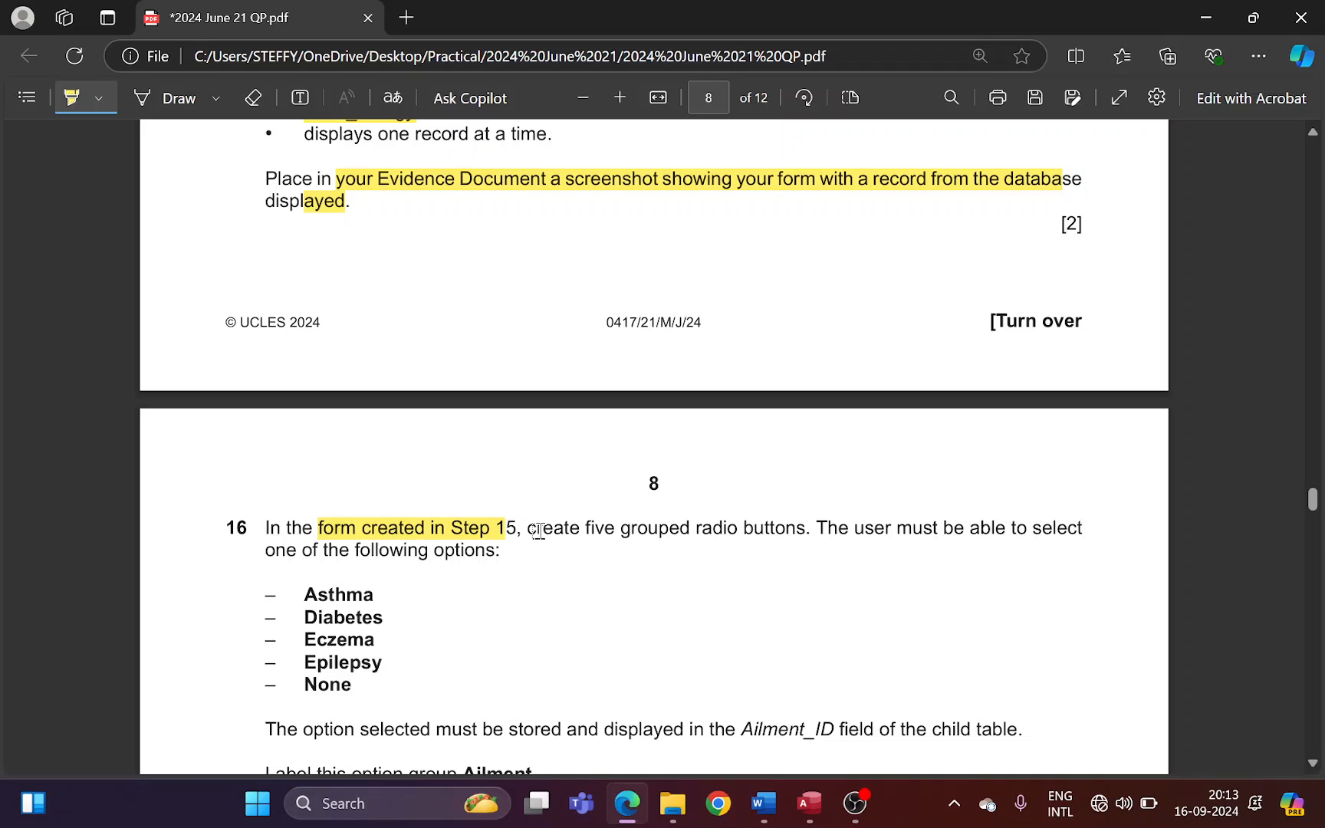
left_click_drag(539, 530, 792, 535)
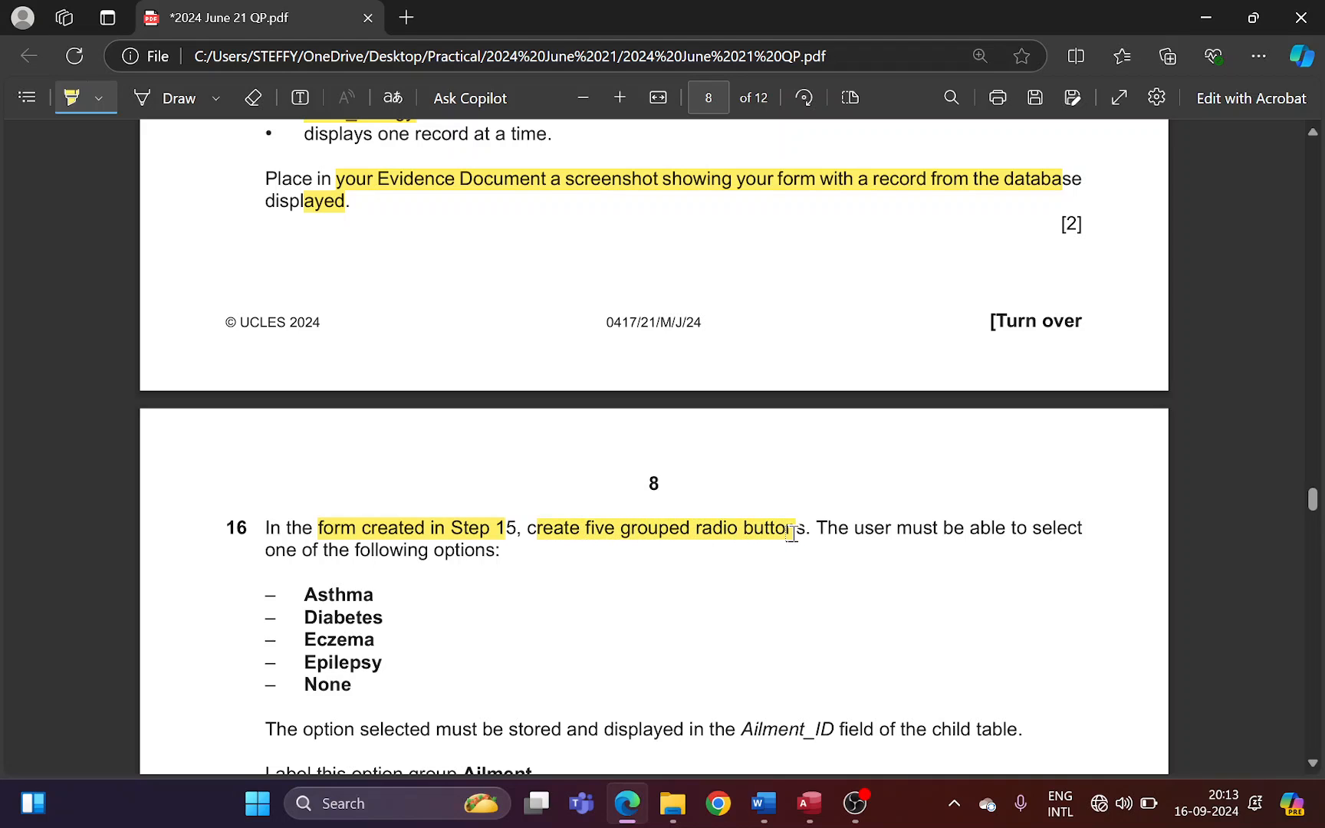
- Switch to Access, show Child Form in Design View and extend its Detail section to about 10 cm high
key("alt+Tab")
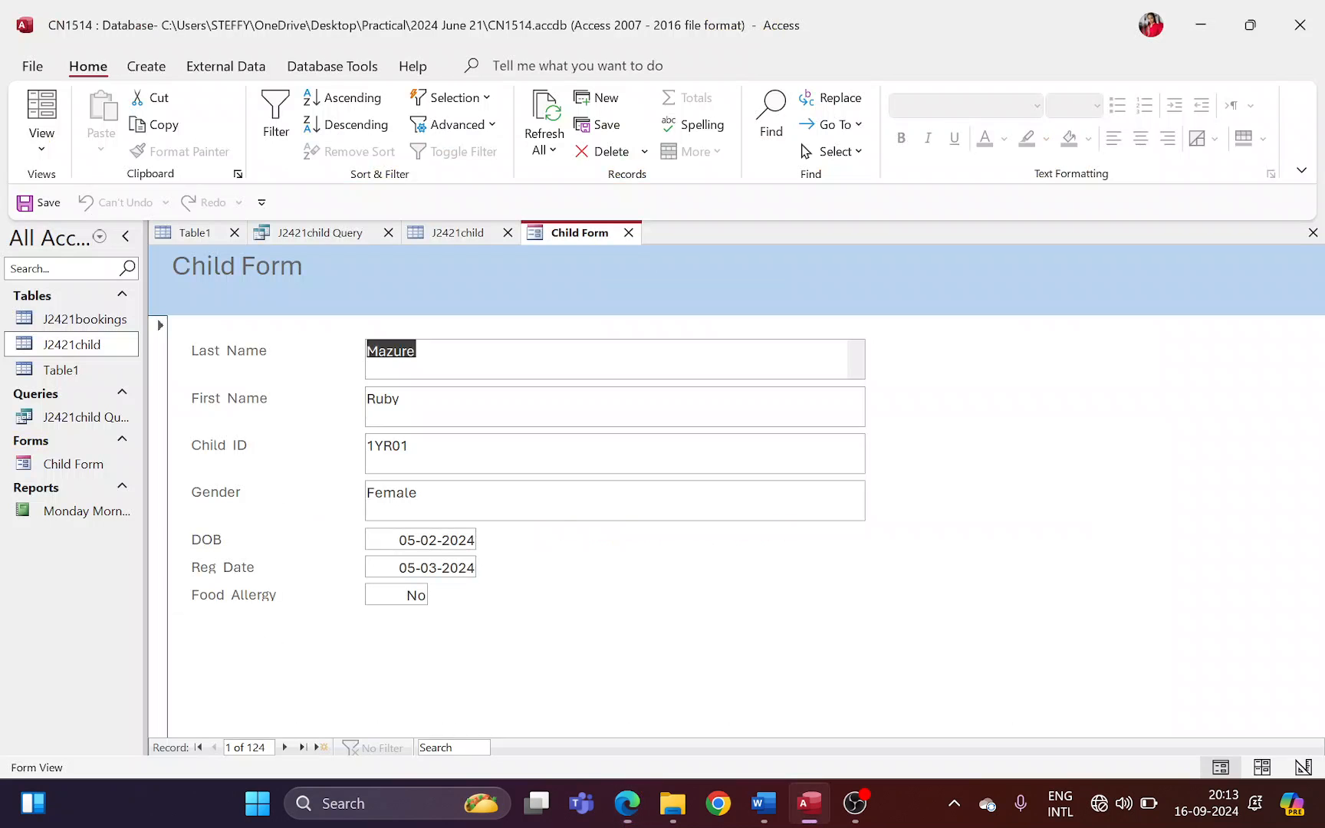
left_click(42, 142)
left_click(92, 275)
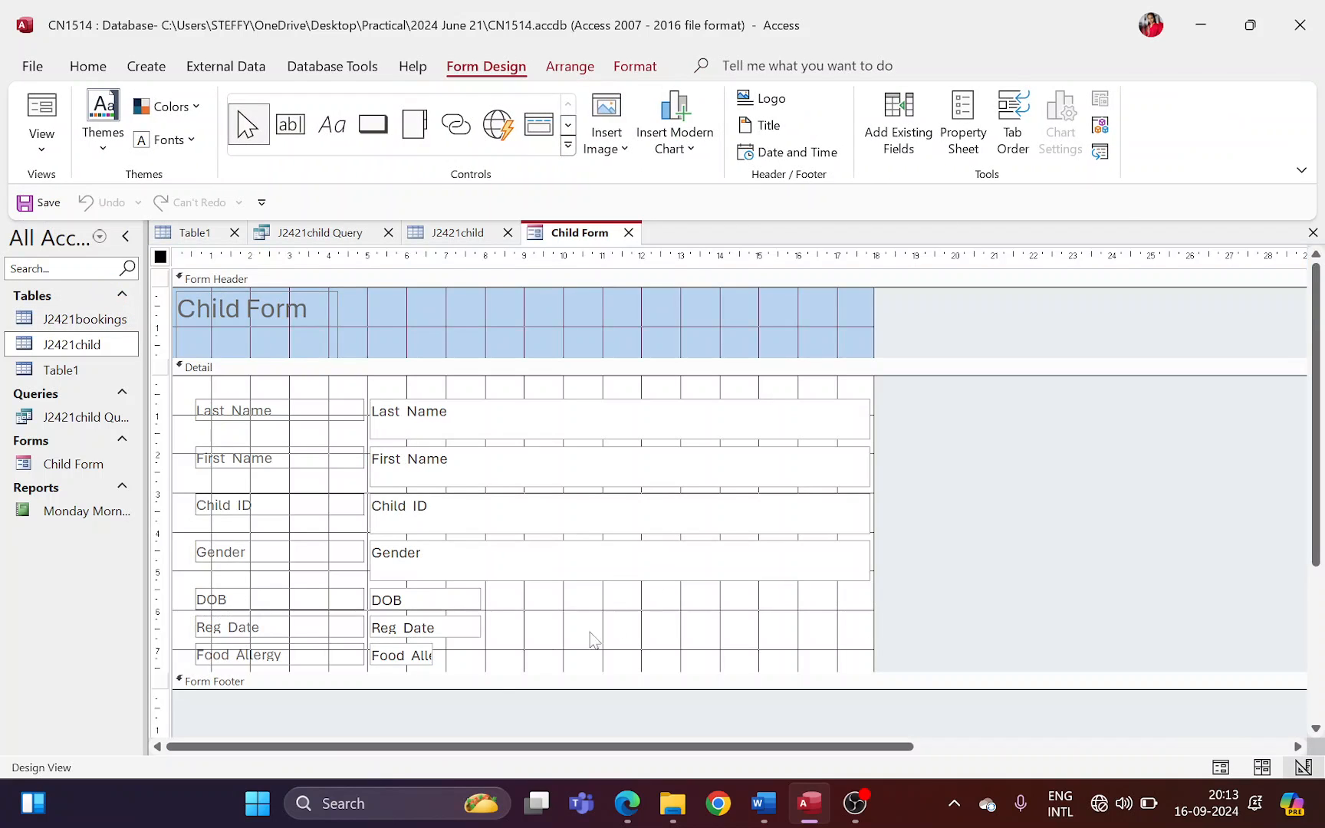
scroll(491, 660, "down", 2)
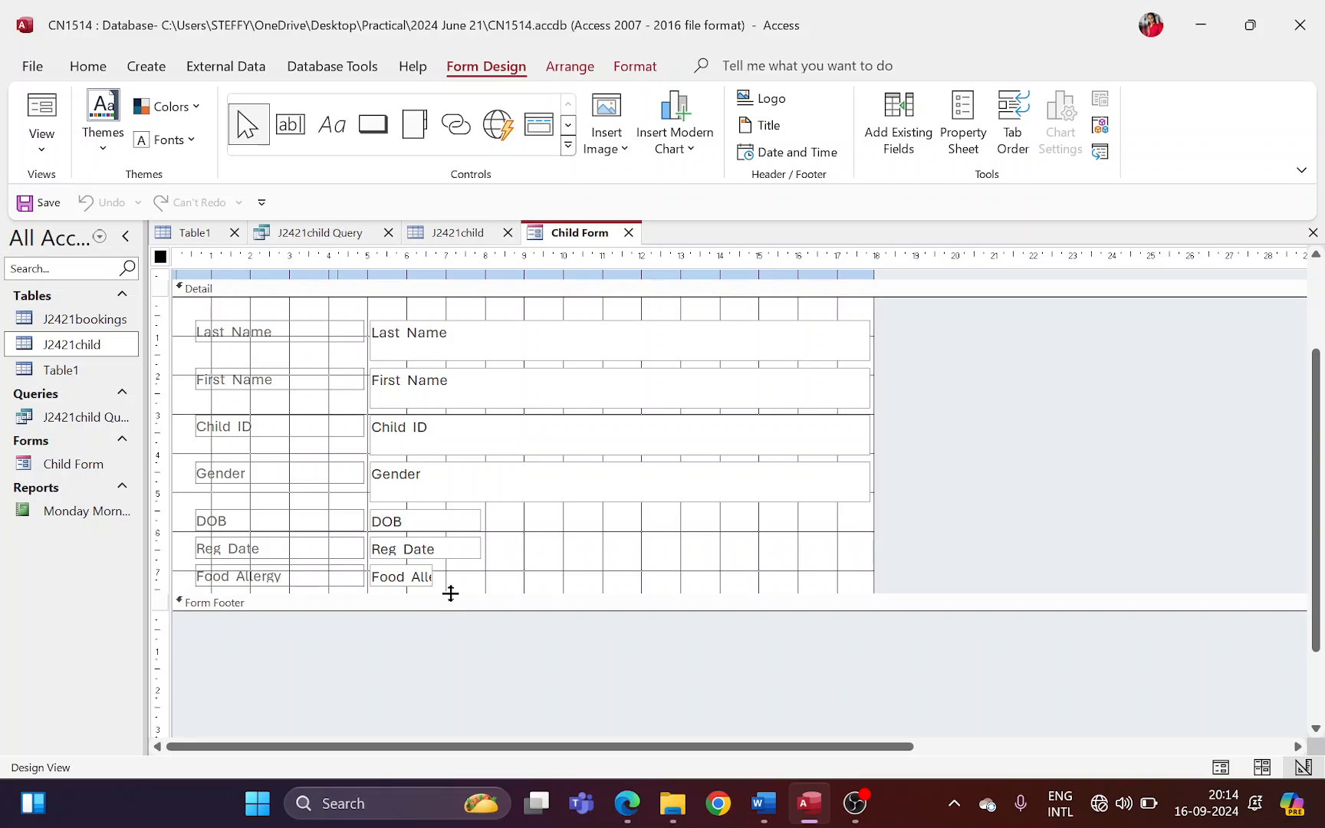
left_click_drag(451, 593, 454, 683)
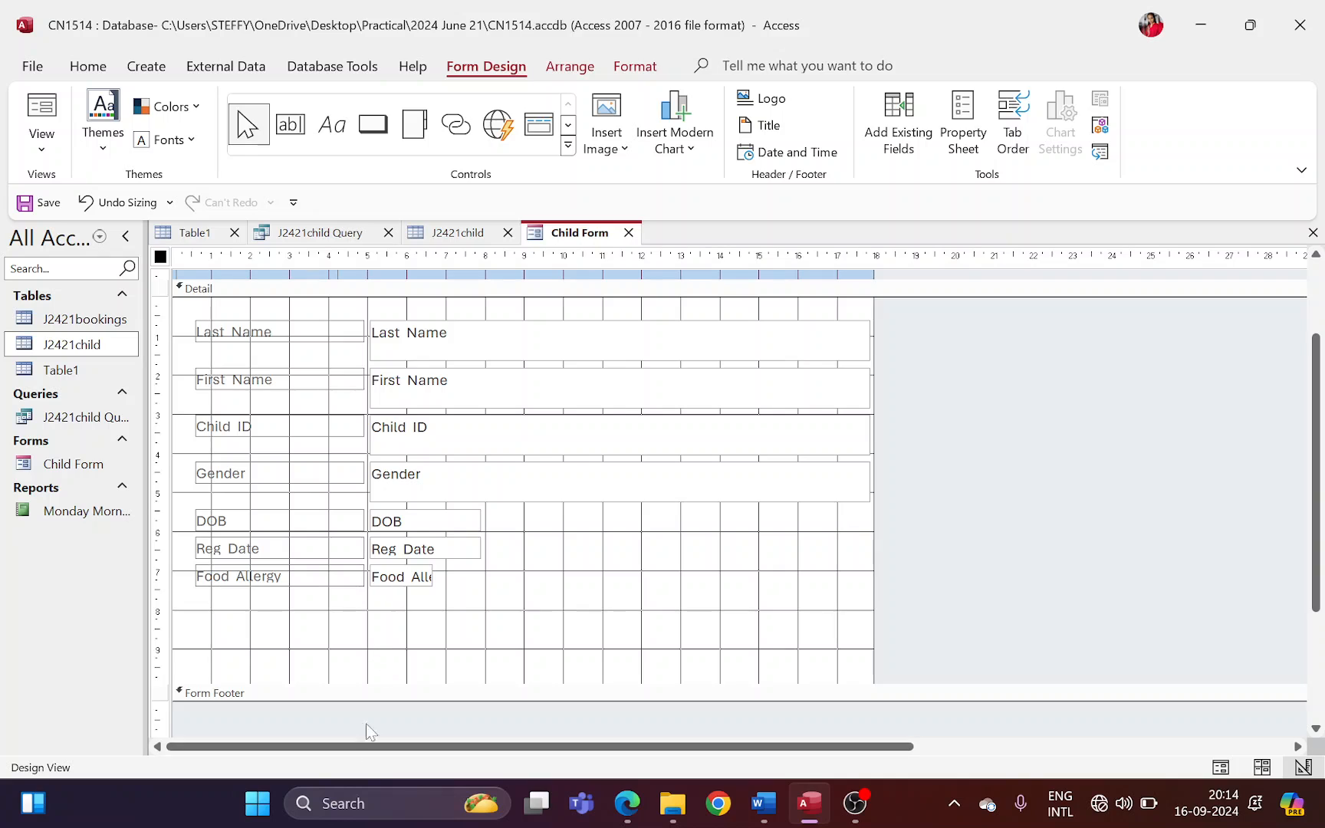
- In the question paper, highlight "The user must be able to select one of the following options" in task 16
key("alt+Tab")
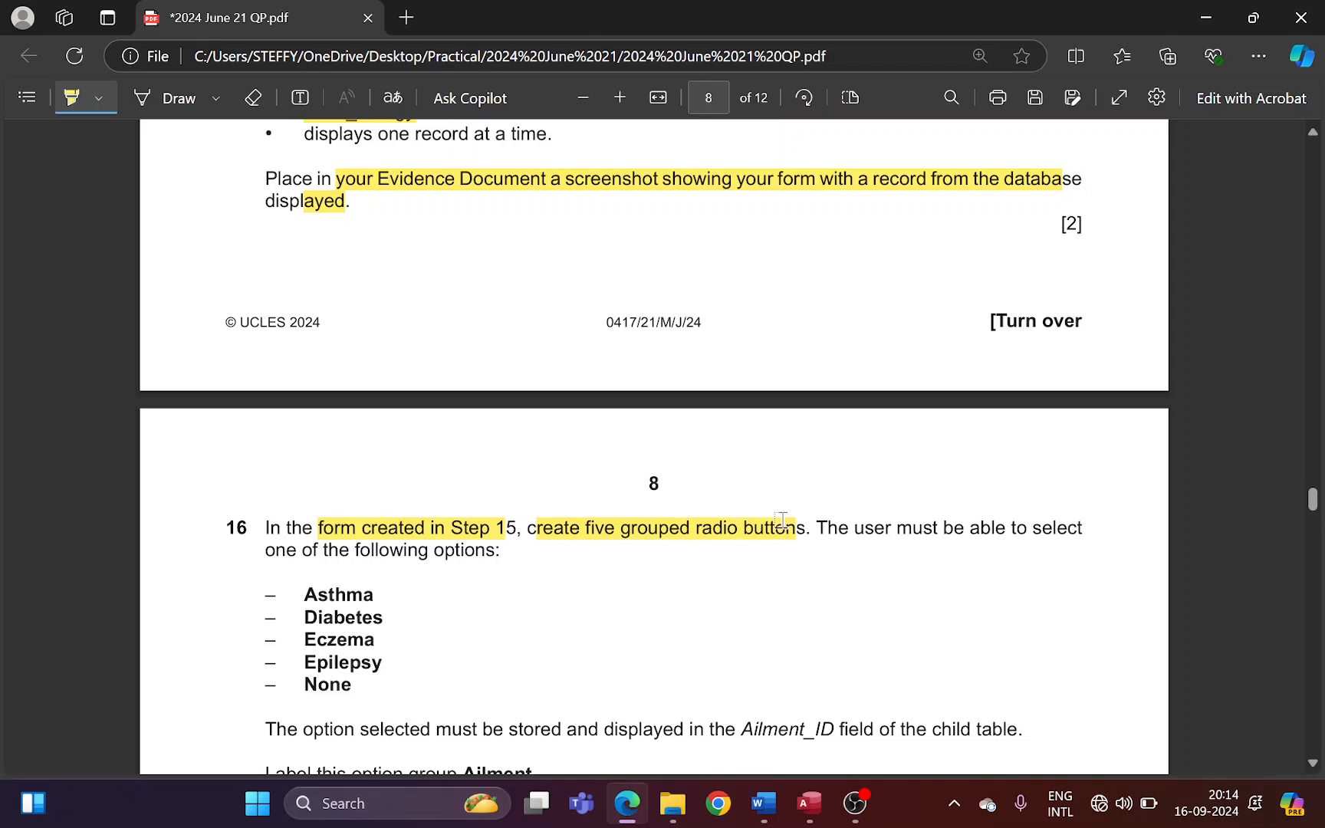
scroll(749, 551, "down", 2)
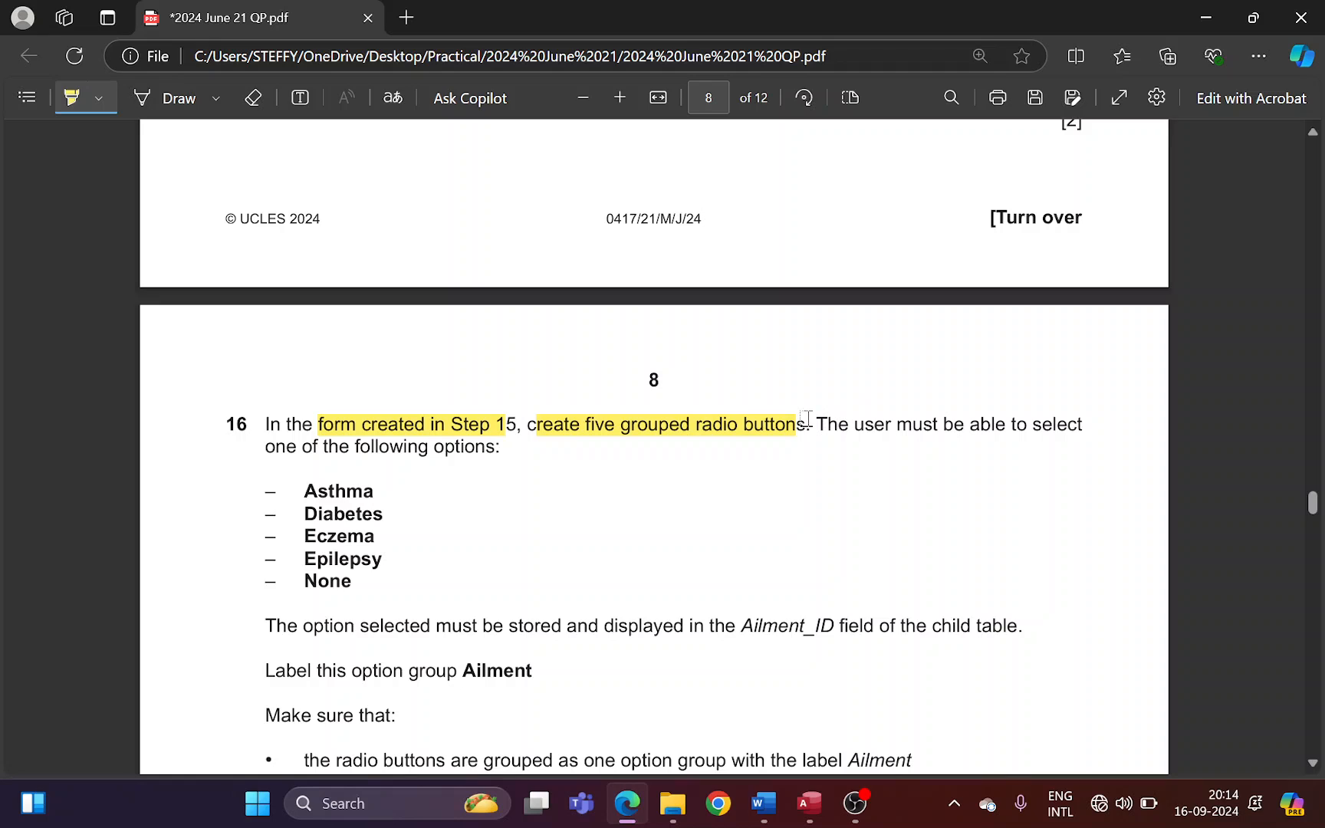
left_click_drag(823, 424, 1050, 420)
left_click_drag(274, 453, 489, 451)
- Back in Access, draw an option group about 2.7 cm wide and 1.8 cm high below the Food Allergy field of Child Form
key("alt+Tab")
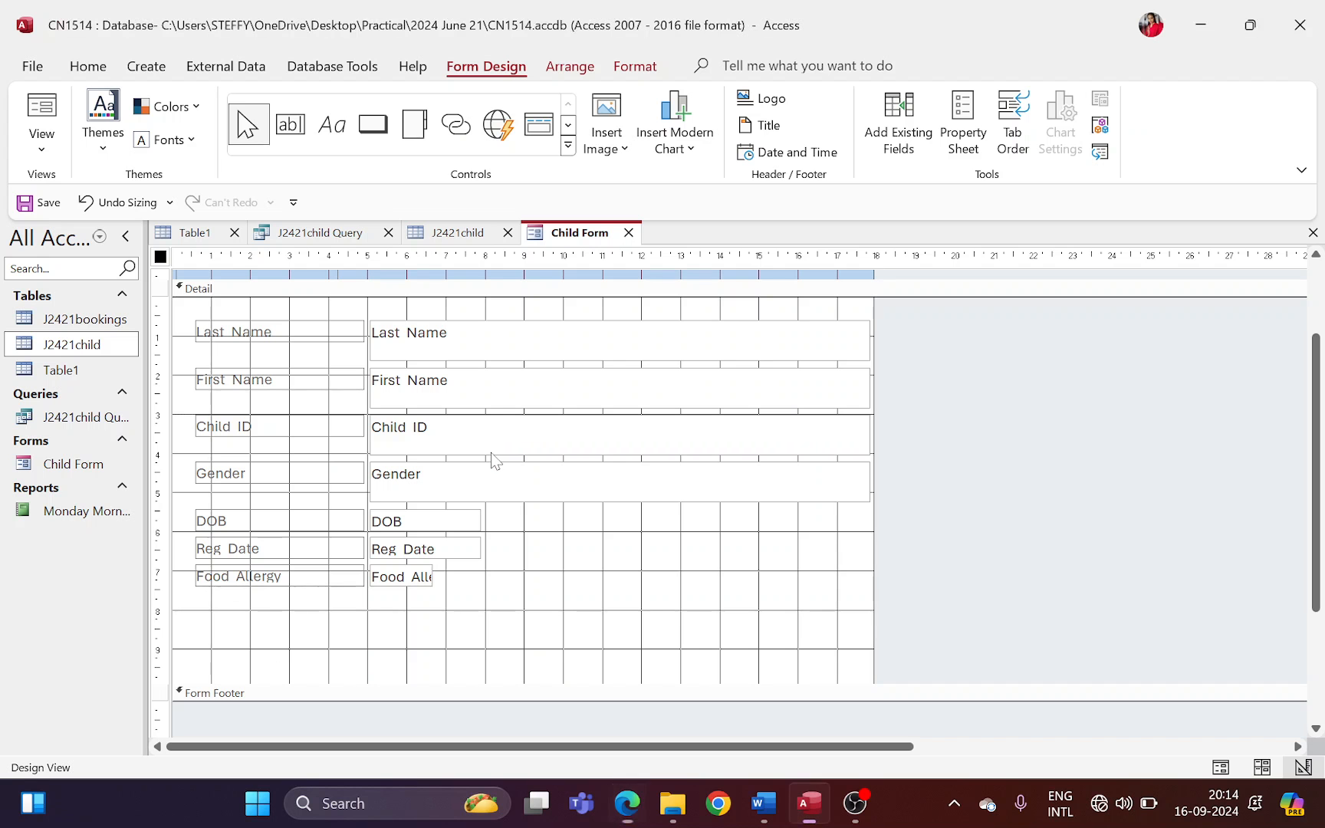
left_click(569, 147)
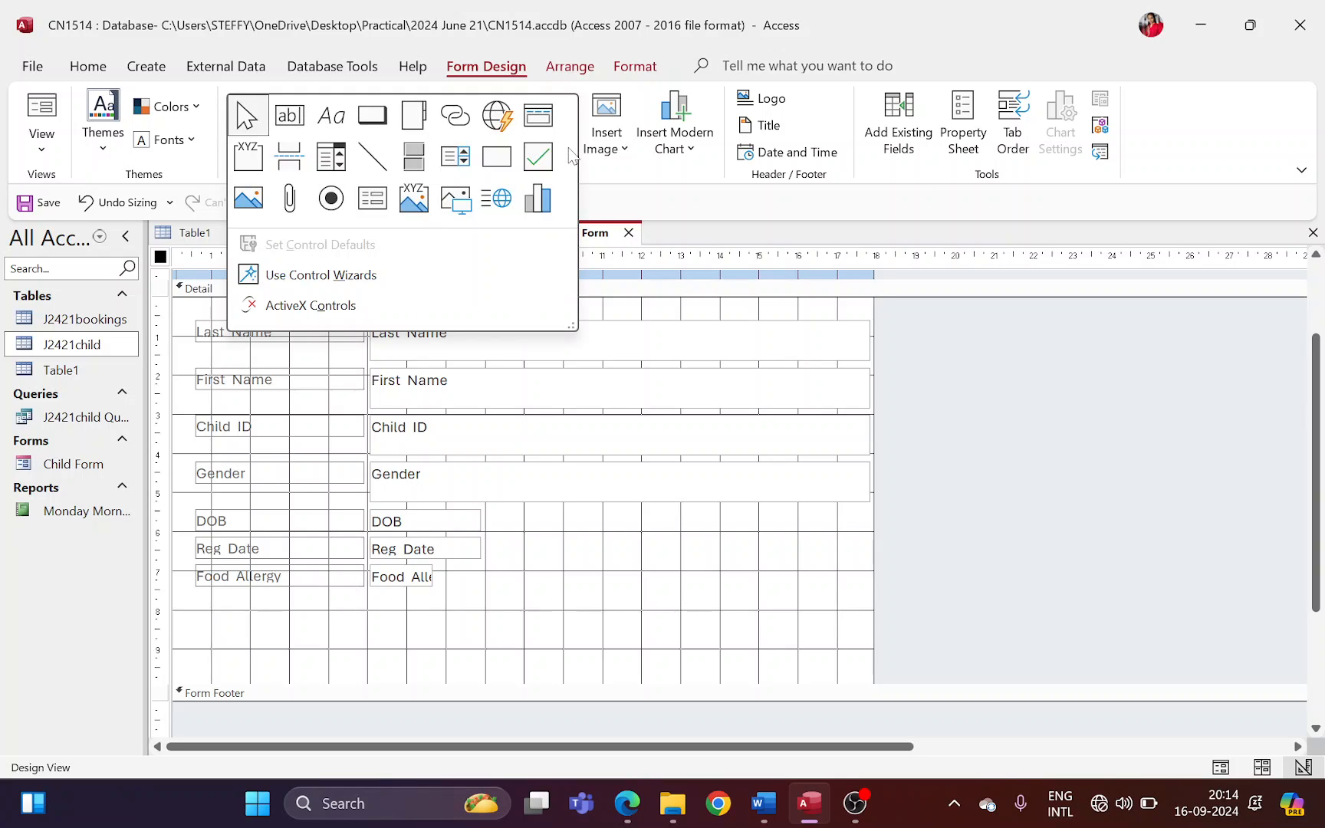
left_click(248, 155)
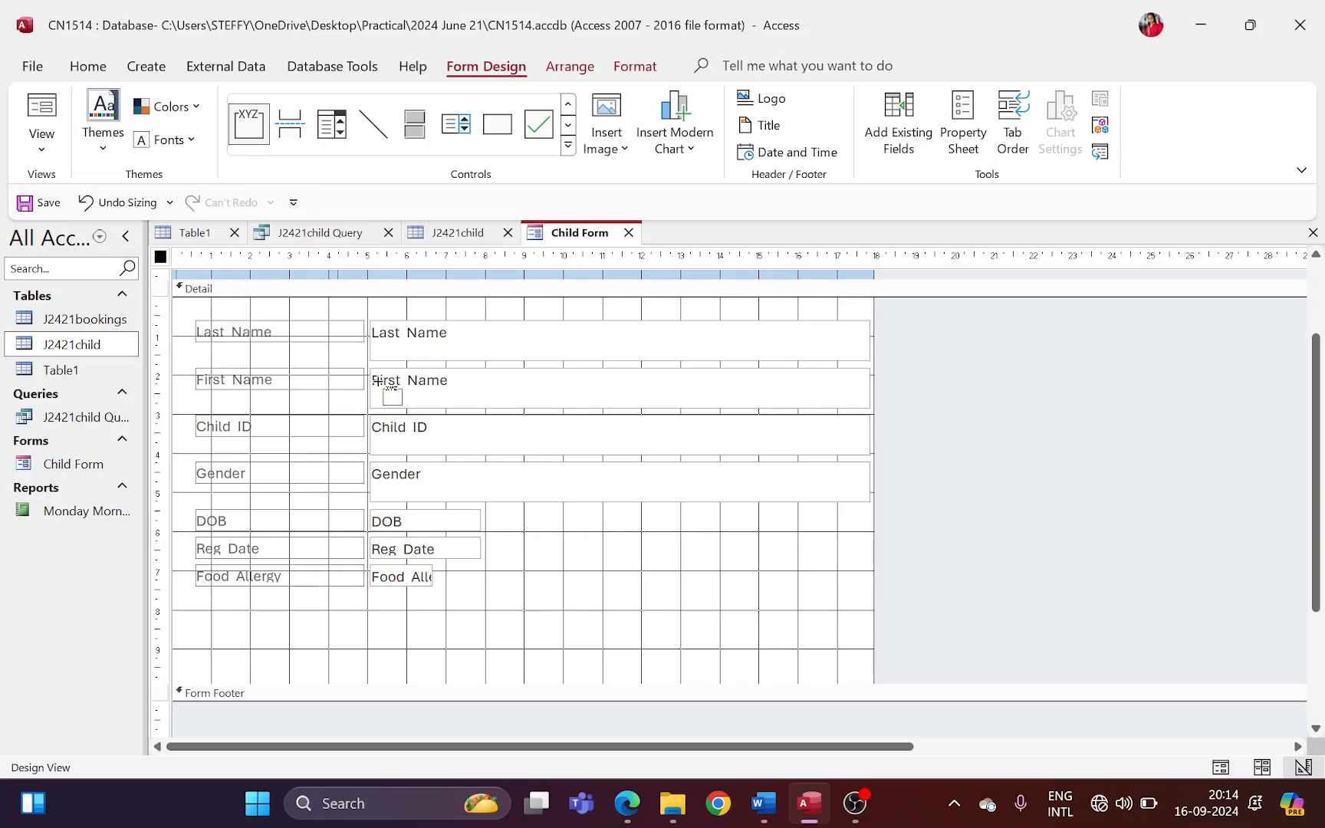
left_click_drag(371, 601, 476, 669)
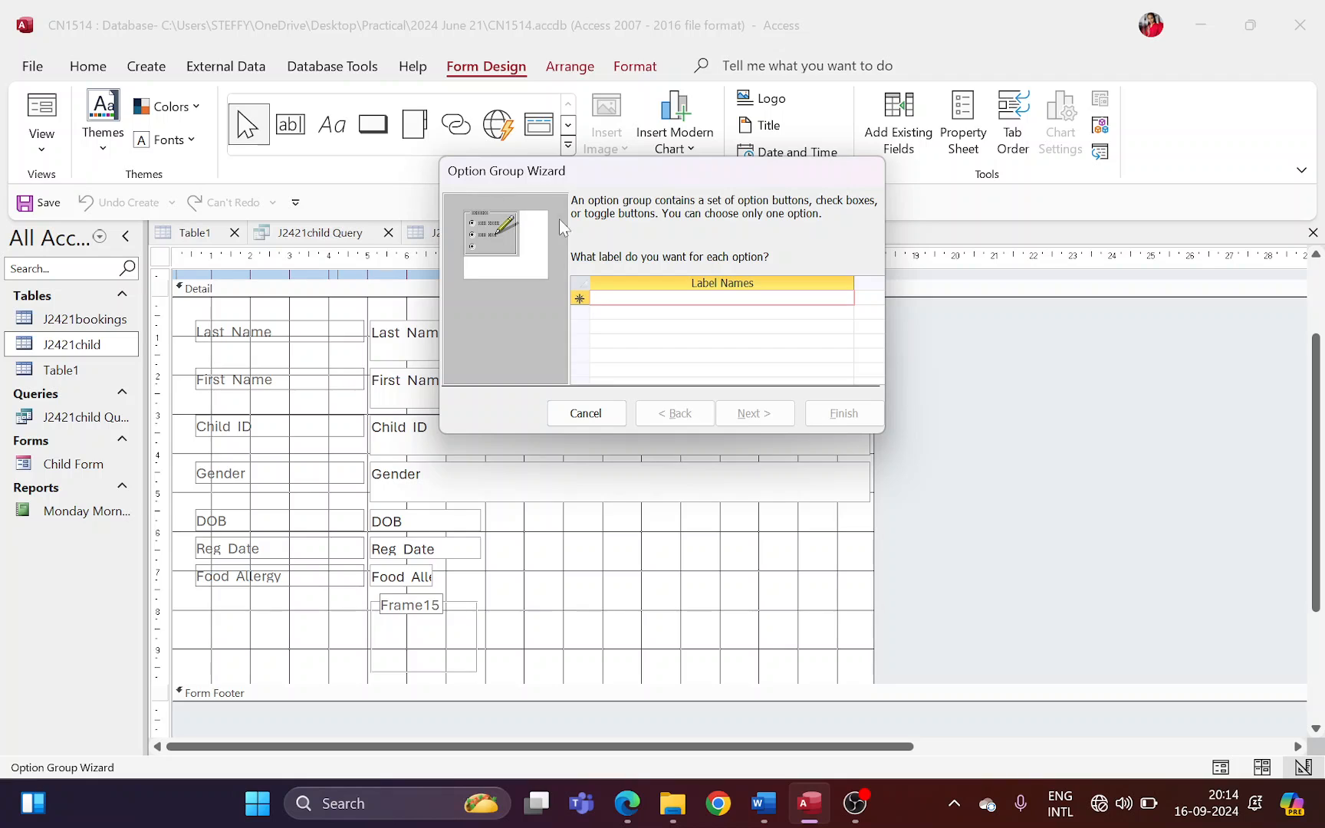
- In the question paper, highlight the five ailment options from Asthma to None in task 16
key("alt+Tab")
scroll(522, 435, "down", 3)
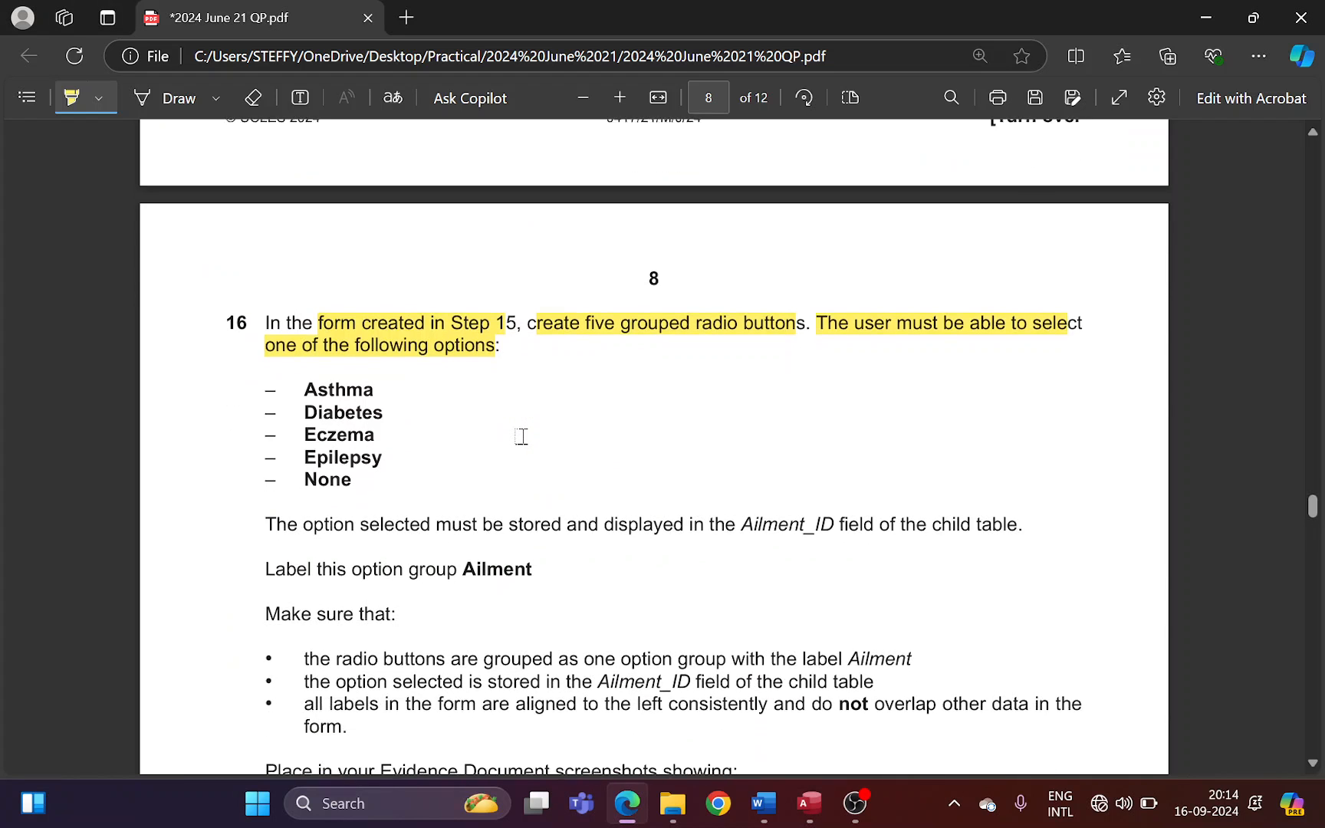
mouse_move(300, 290)
left_mouse_down()
mouse_move(325, 308)
mouse_move(349, 367)
left_mouse_up()
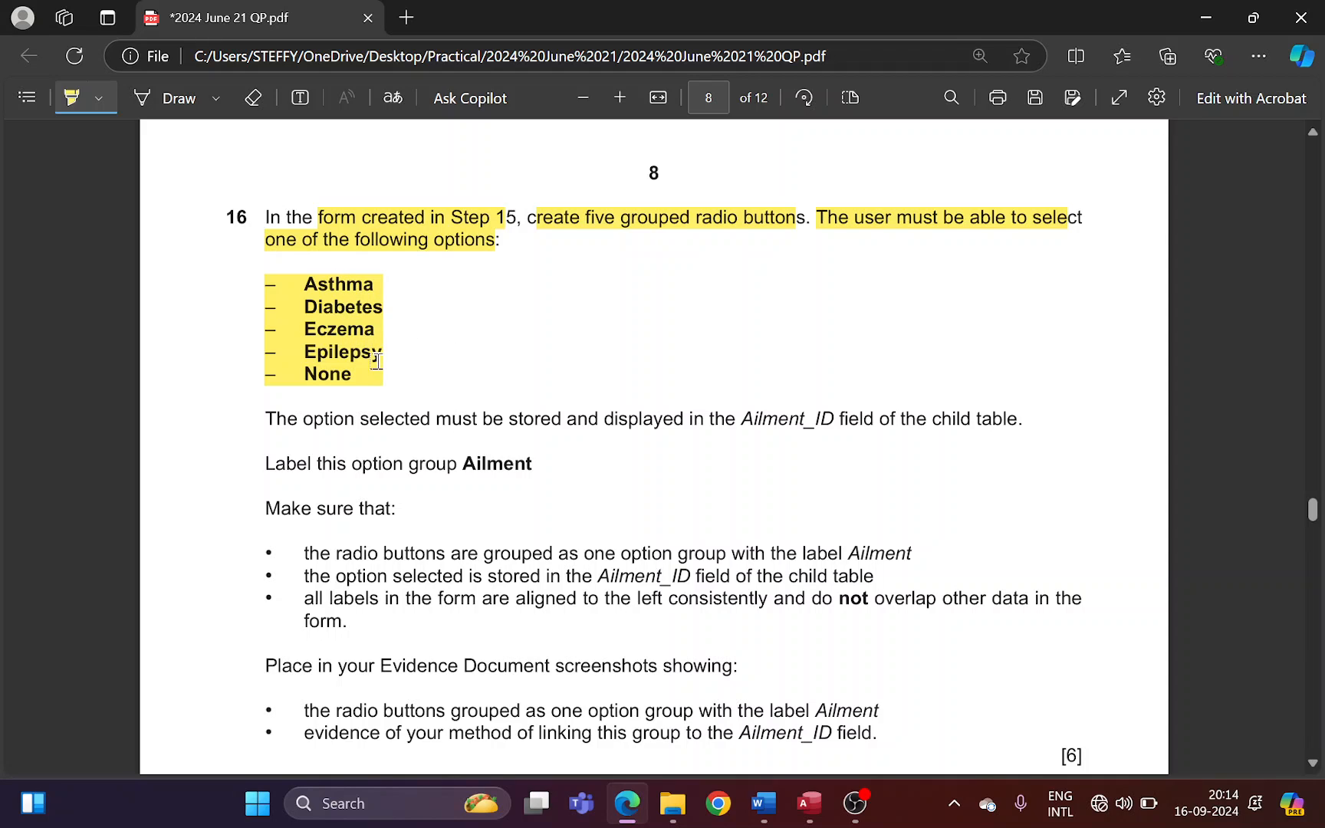
- In the Access Option Group Wizard, enter Asthma, Diabetes and Eczema as the first three label names, following the question paper
key("alt+Tab")
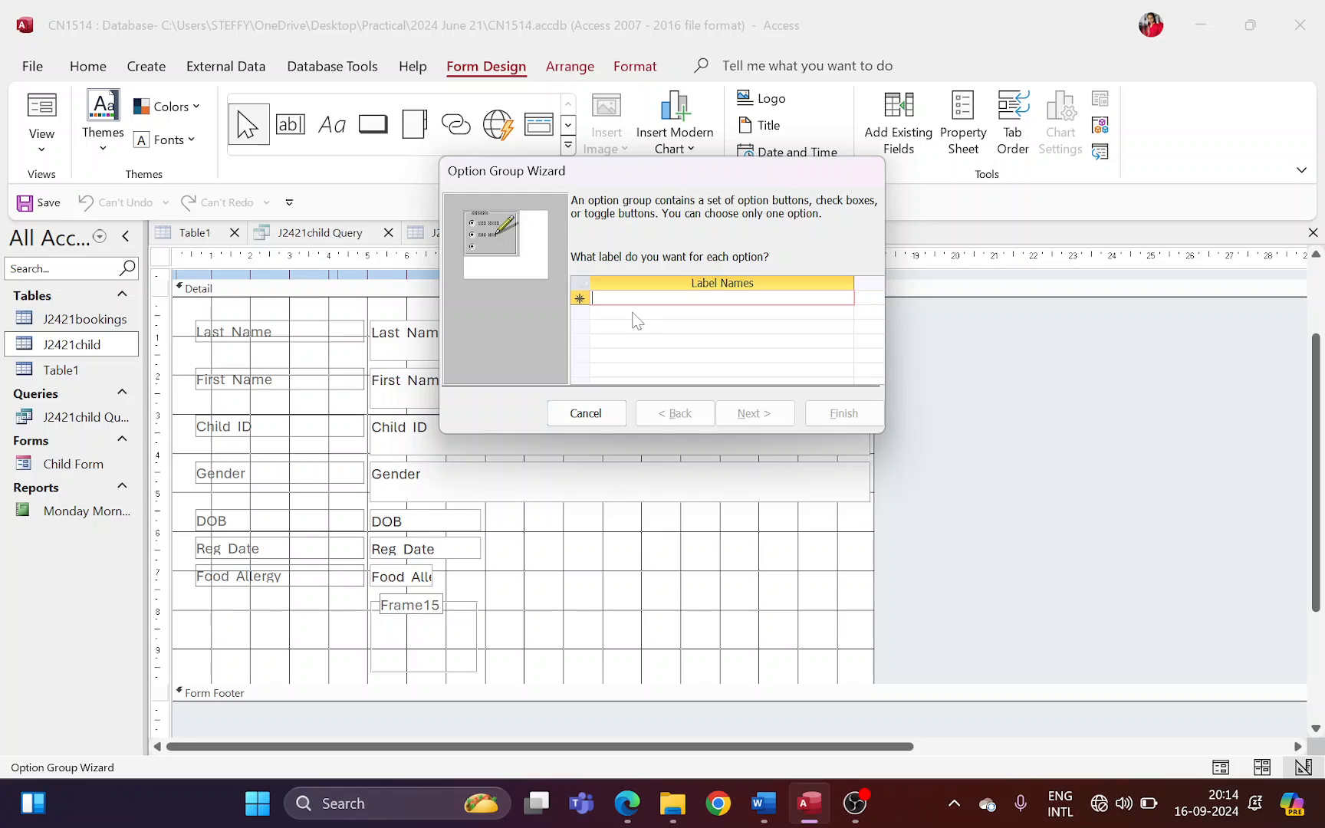
type("Asthma")
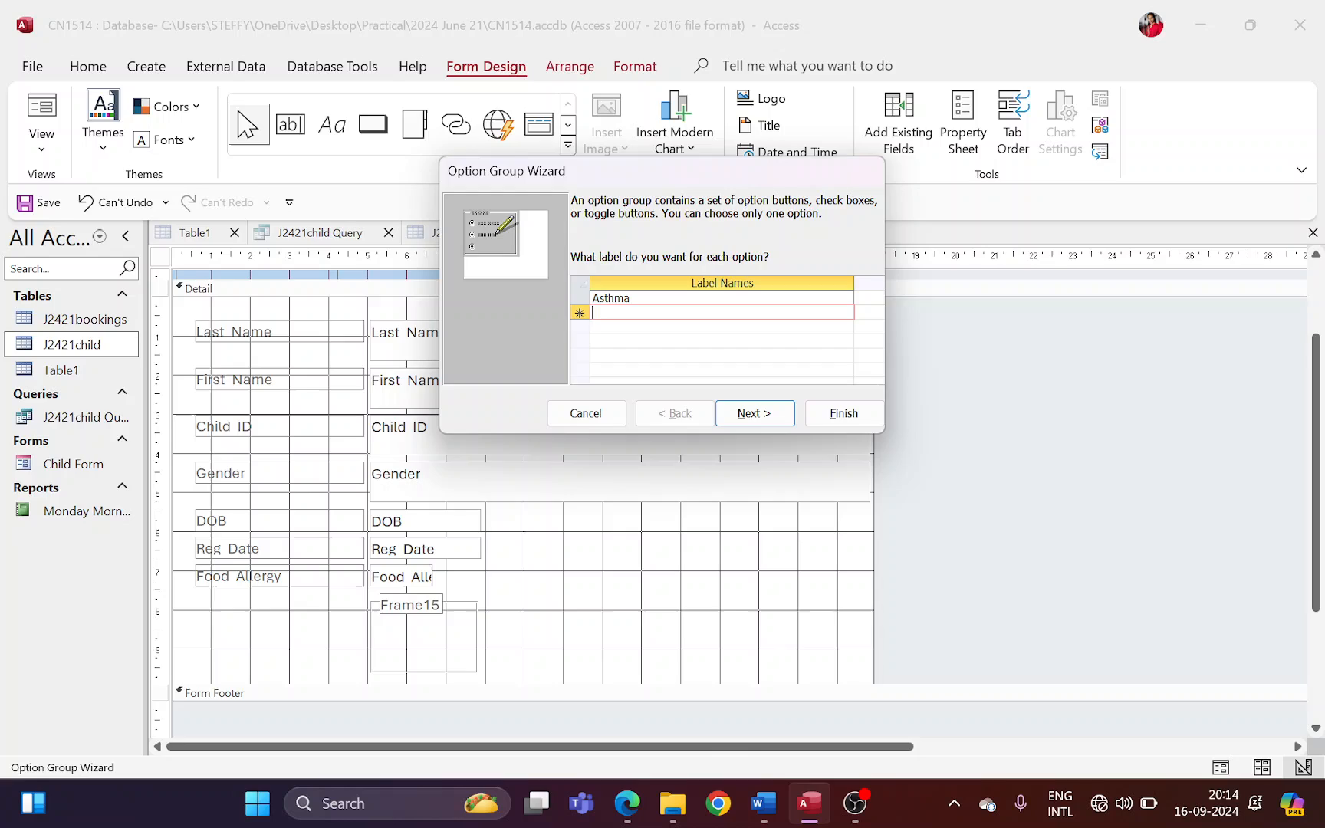
key("alt+Tab")
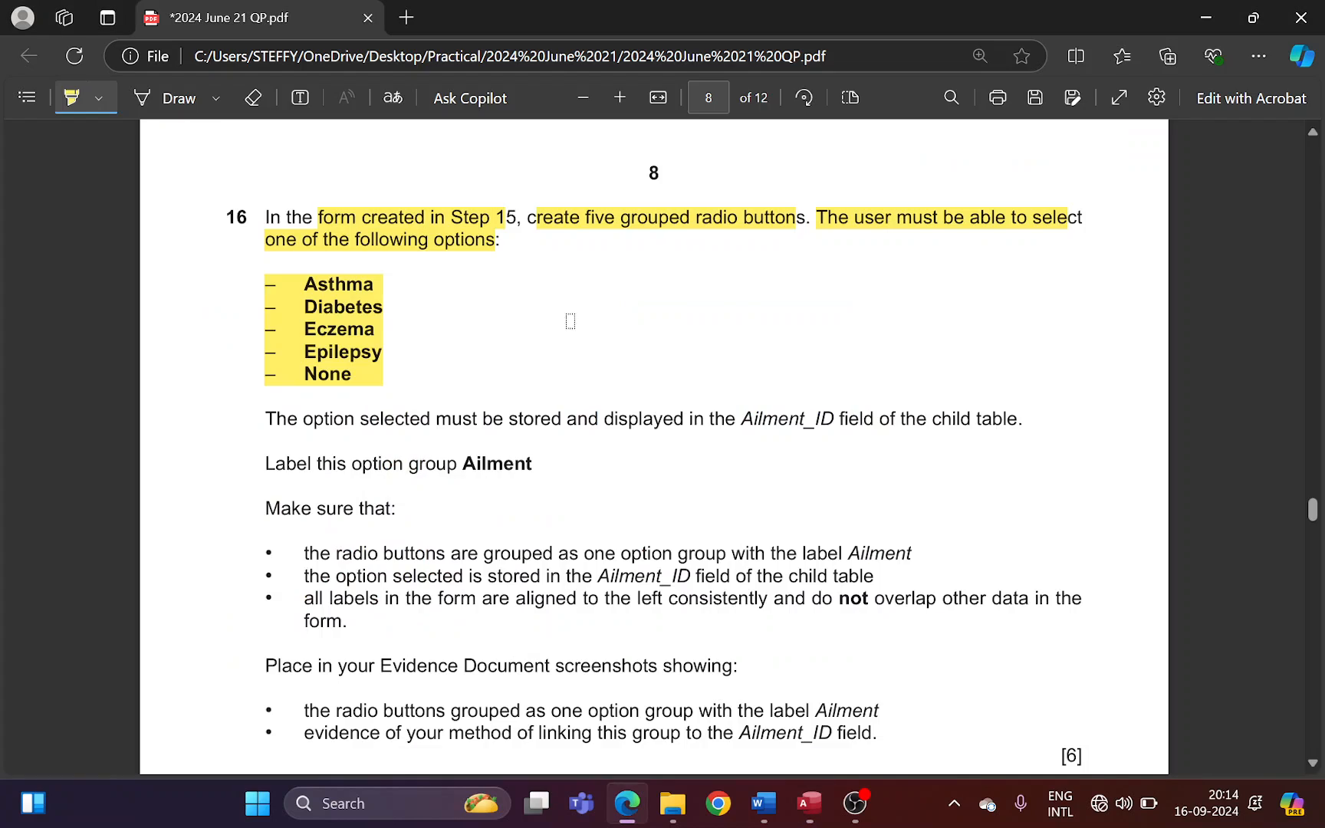
key("alt+Tab")
type("Di")
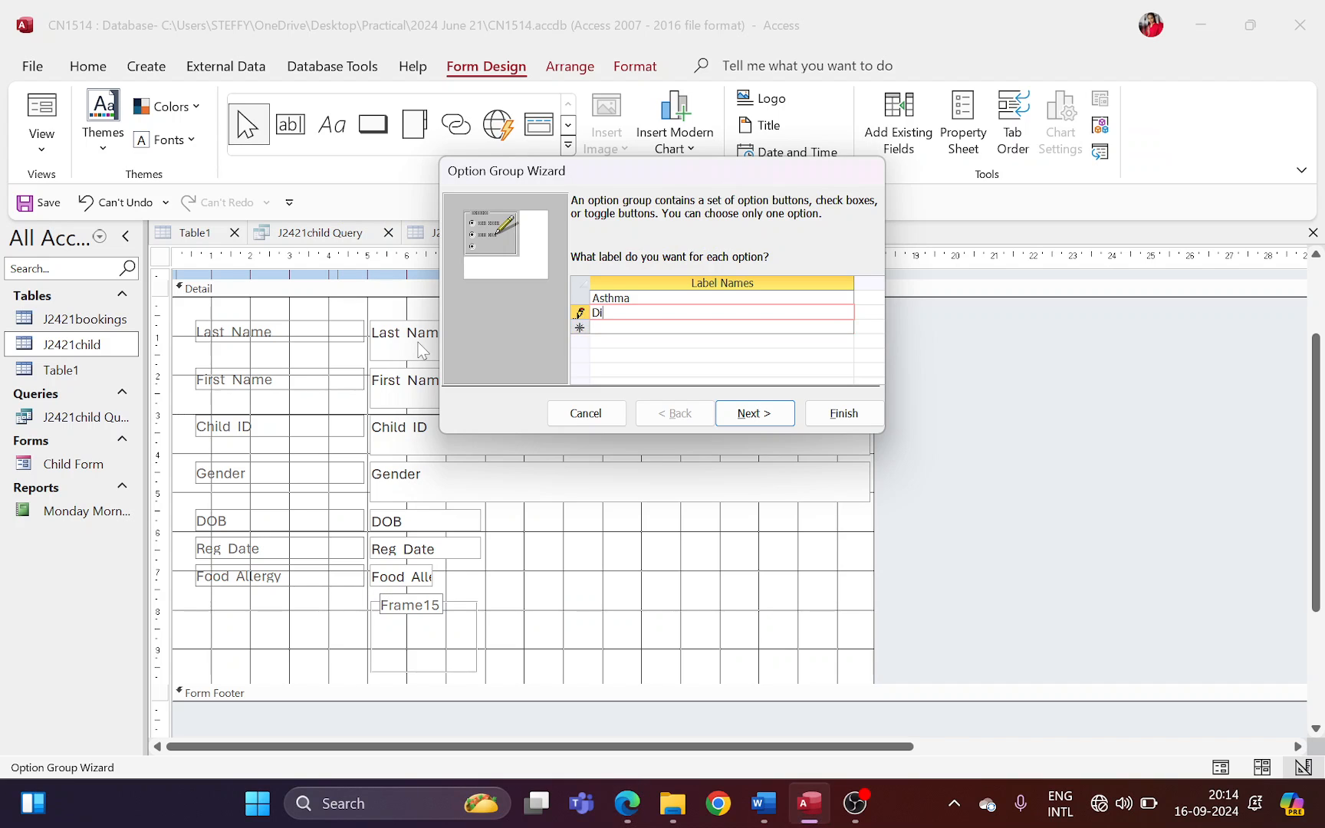
type("abetes")
key("Tab")
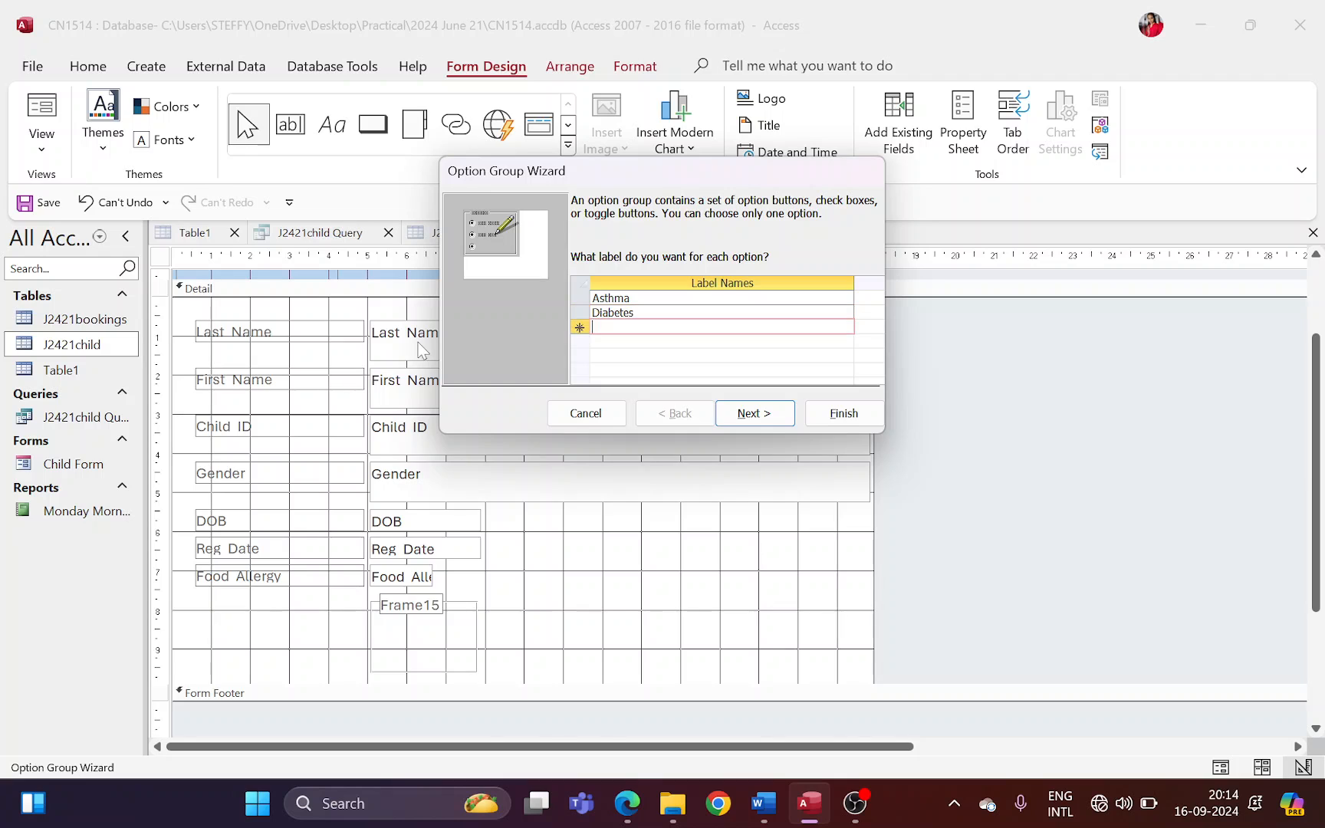
key("alt+Tab")
key("alt+Tab")
type("E")
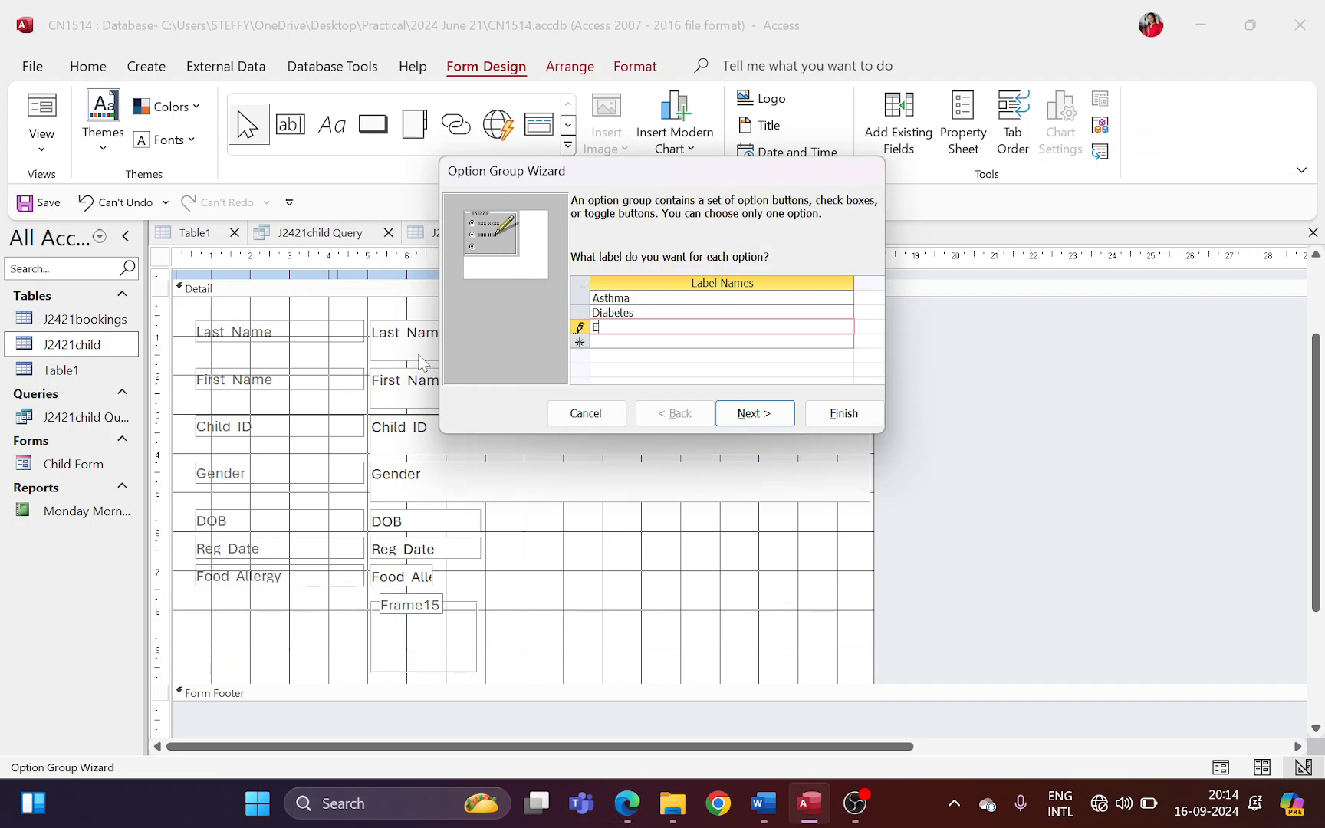
type("czema")
key("Tab")
- Add Epilepsy and None as the fourth and fifth option labels, checking the list in the question paper
key("alt+Tab")
key("alt+Tab")
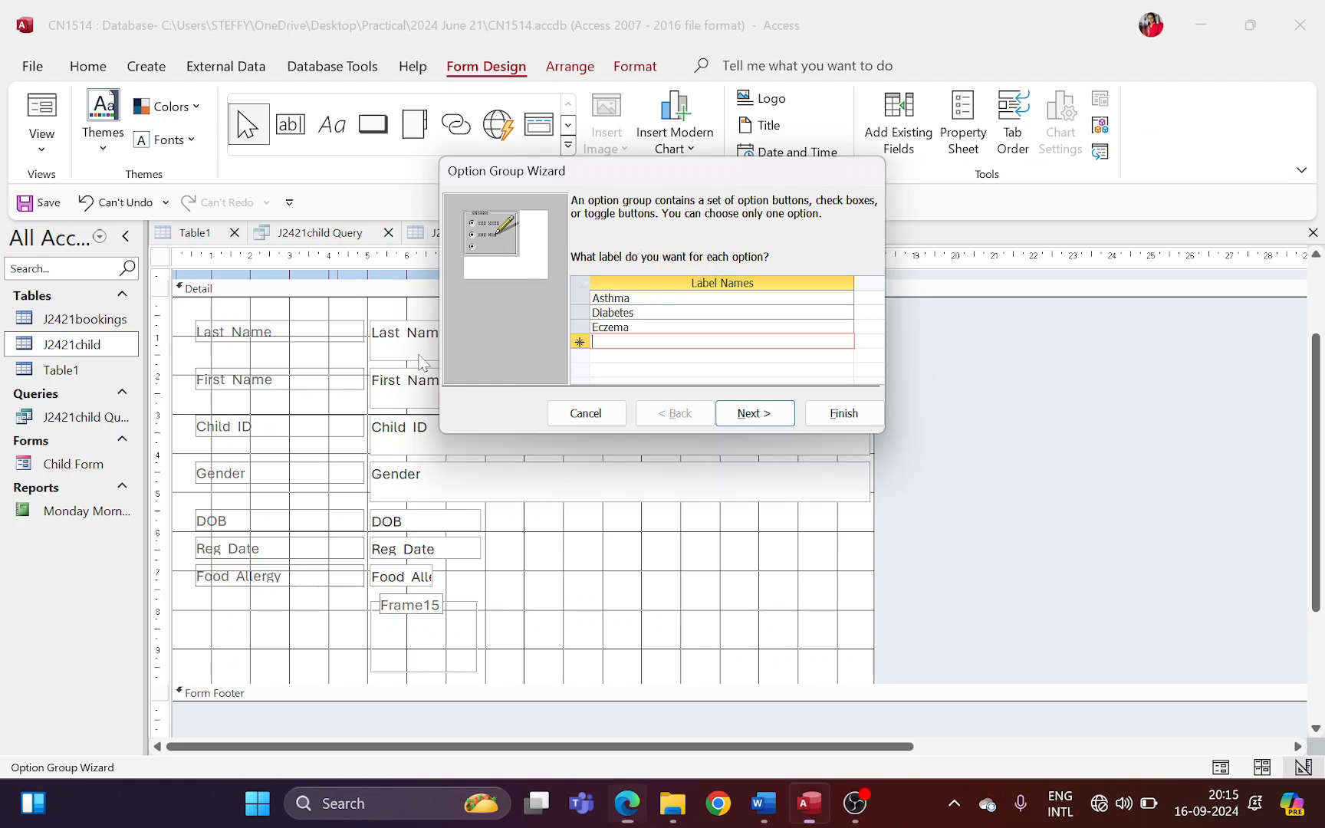
type("Epilepsy")
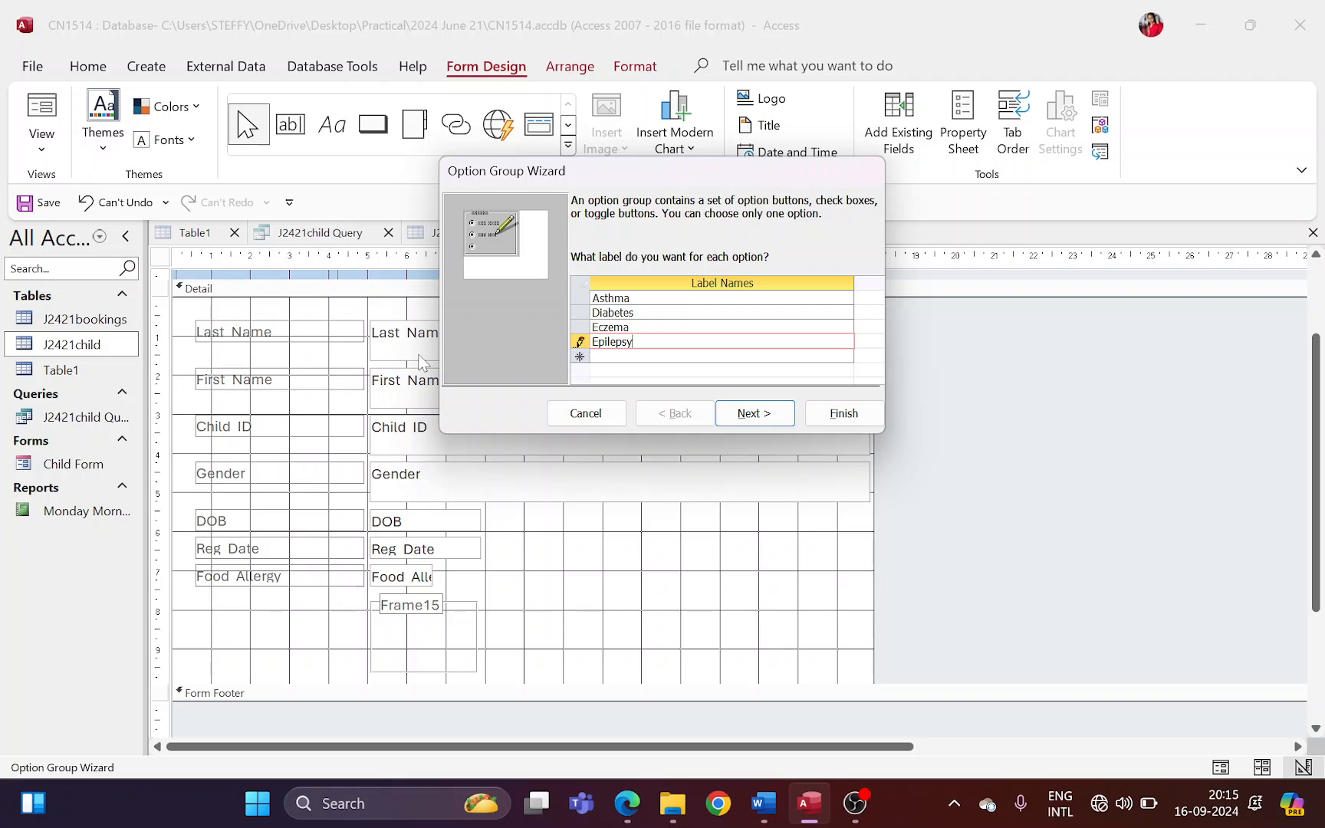
key("Tab")
key("alt+Tab")
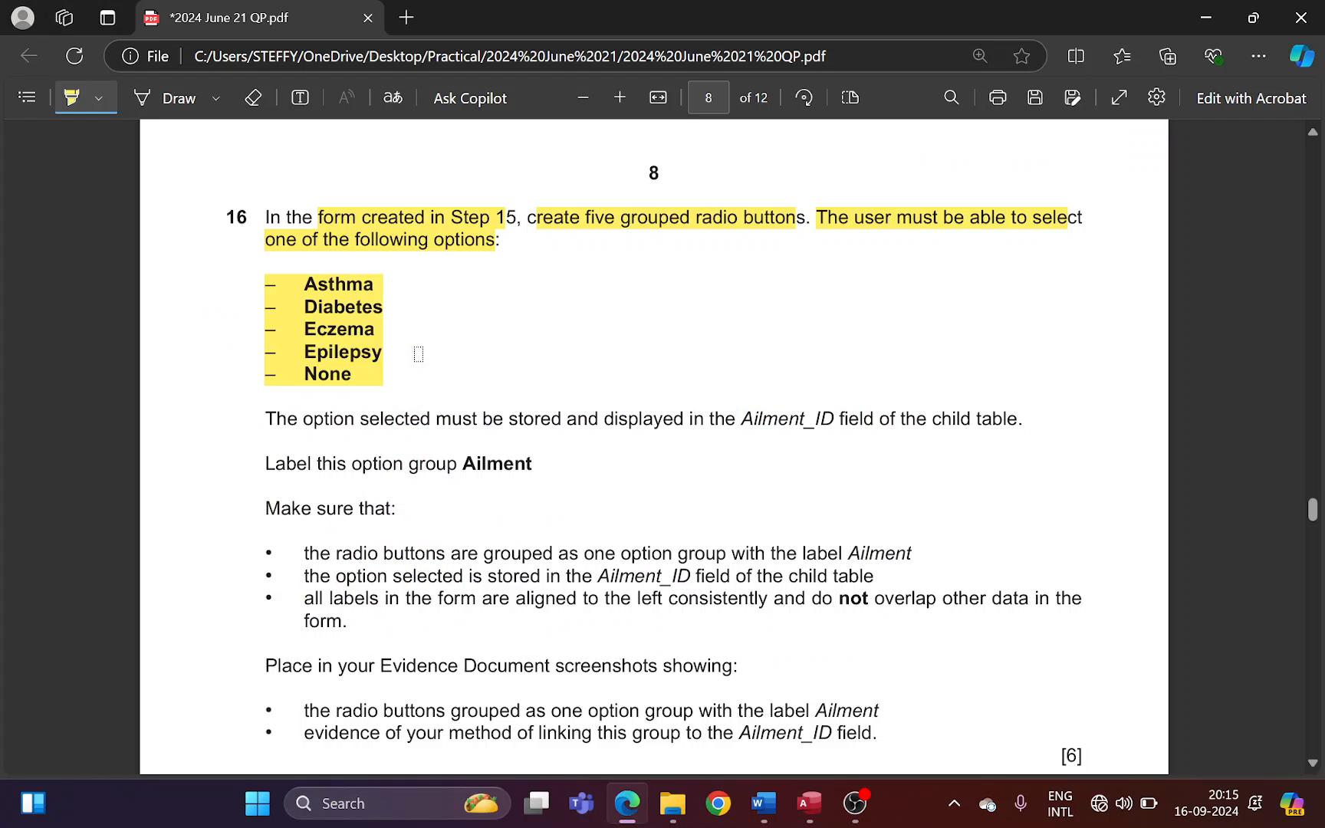
key("alt+Tab")
type("Non")
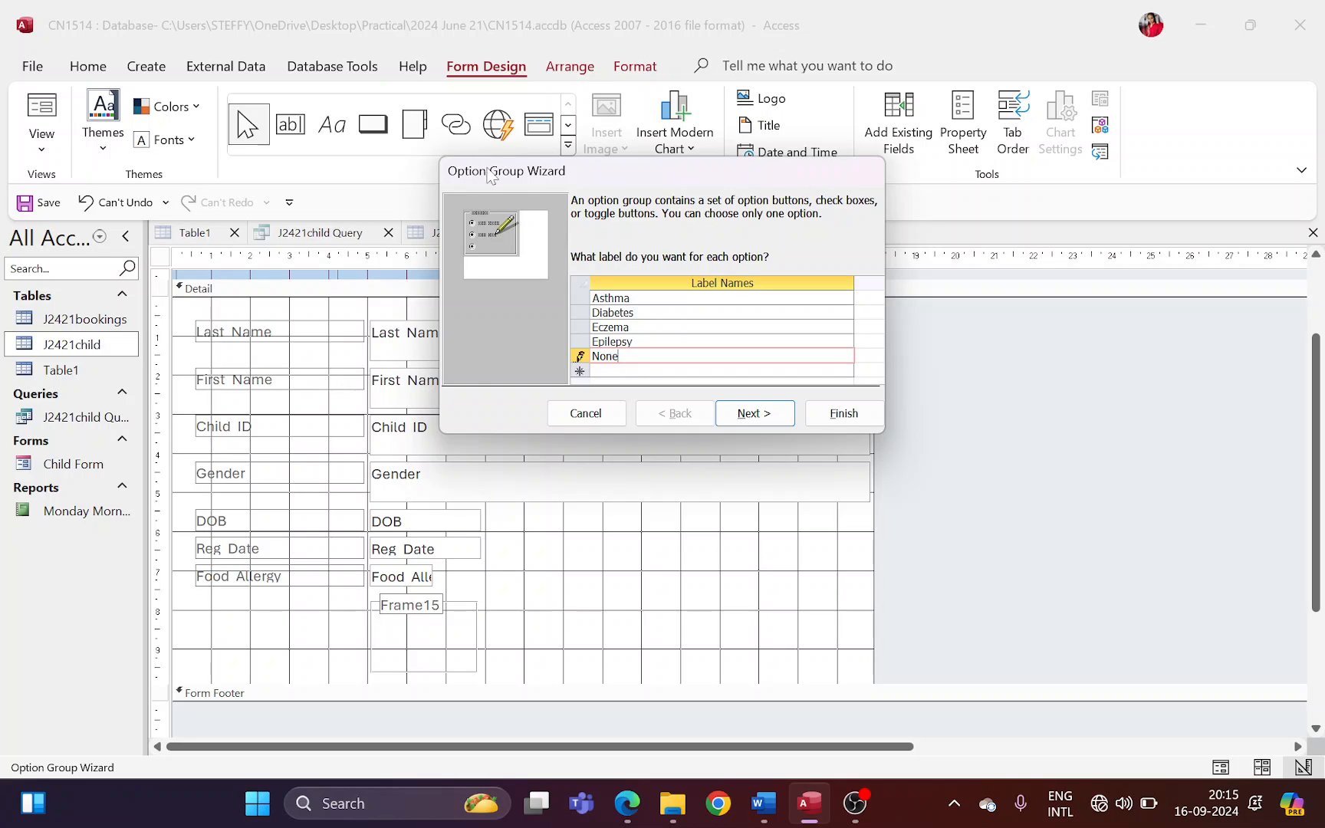
type("e")
left_click_drag(492, 177, 434, 195)
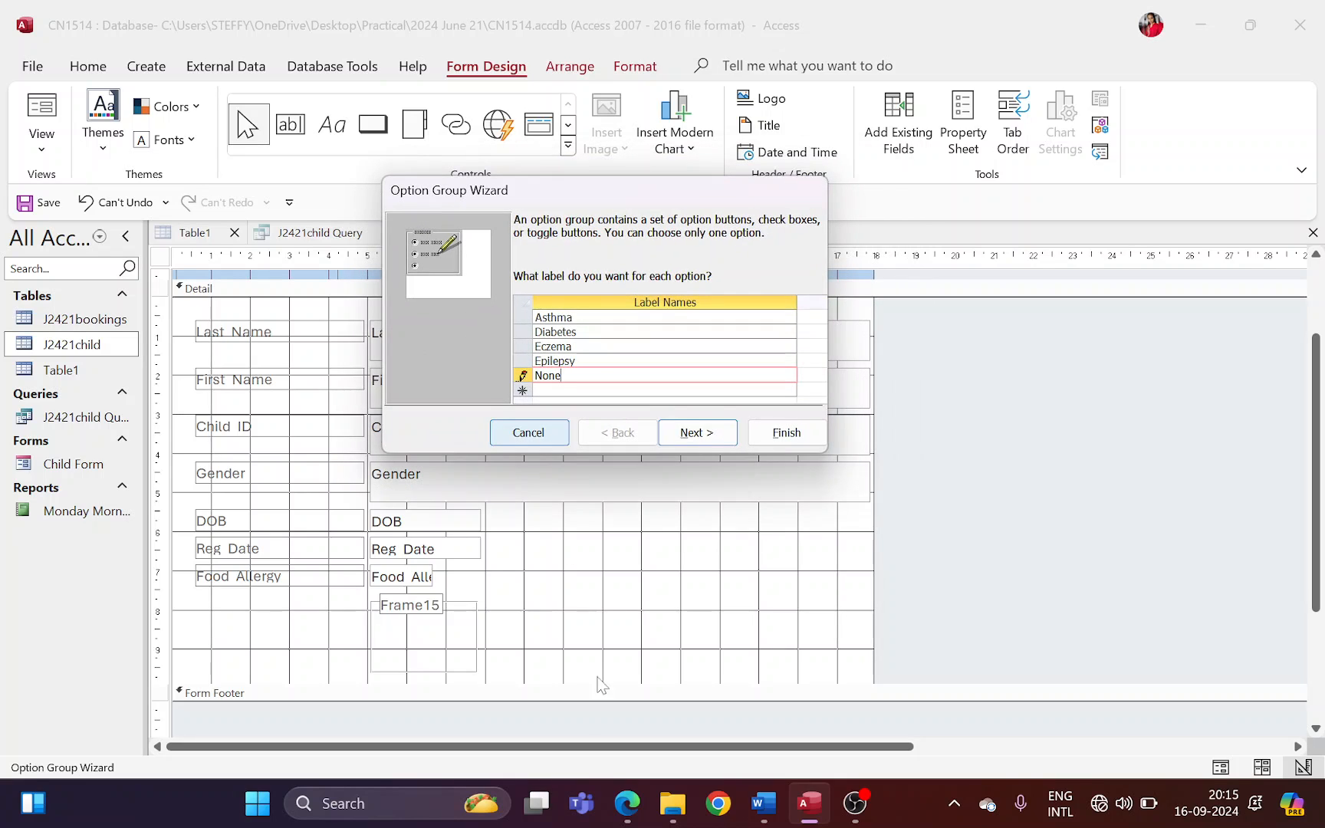
- Check the remaining requirements of task 16 in the question paper, and accept the five option labels in the Access wizard
left_click(622, 817)
scroll(518, 590, "down", 1)
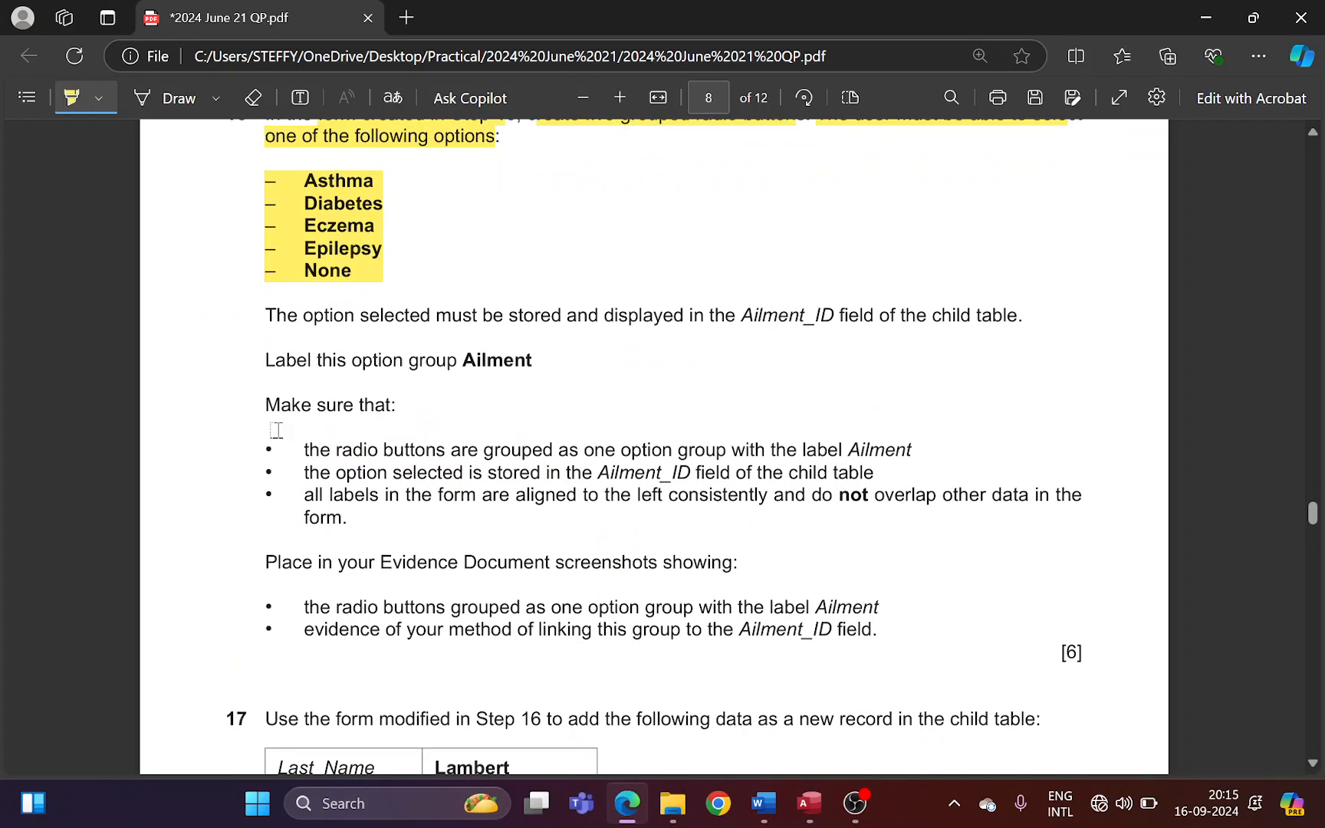
scroll(397, 454, "down", 1)
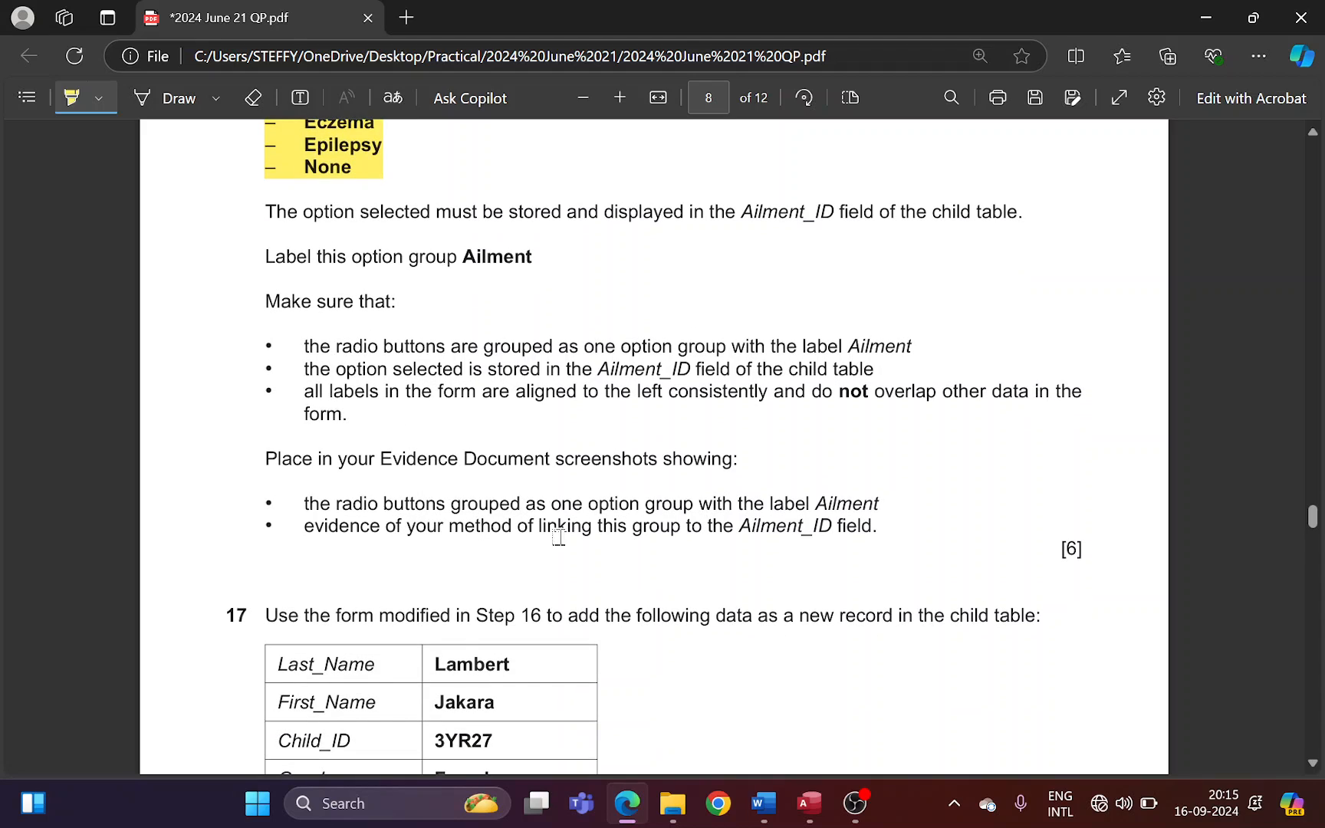
scroll(673, 545, "up", 1)
key("alt+Tab")
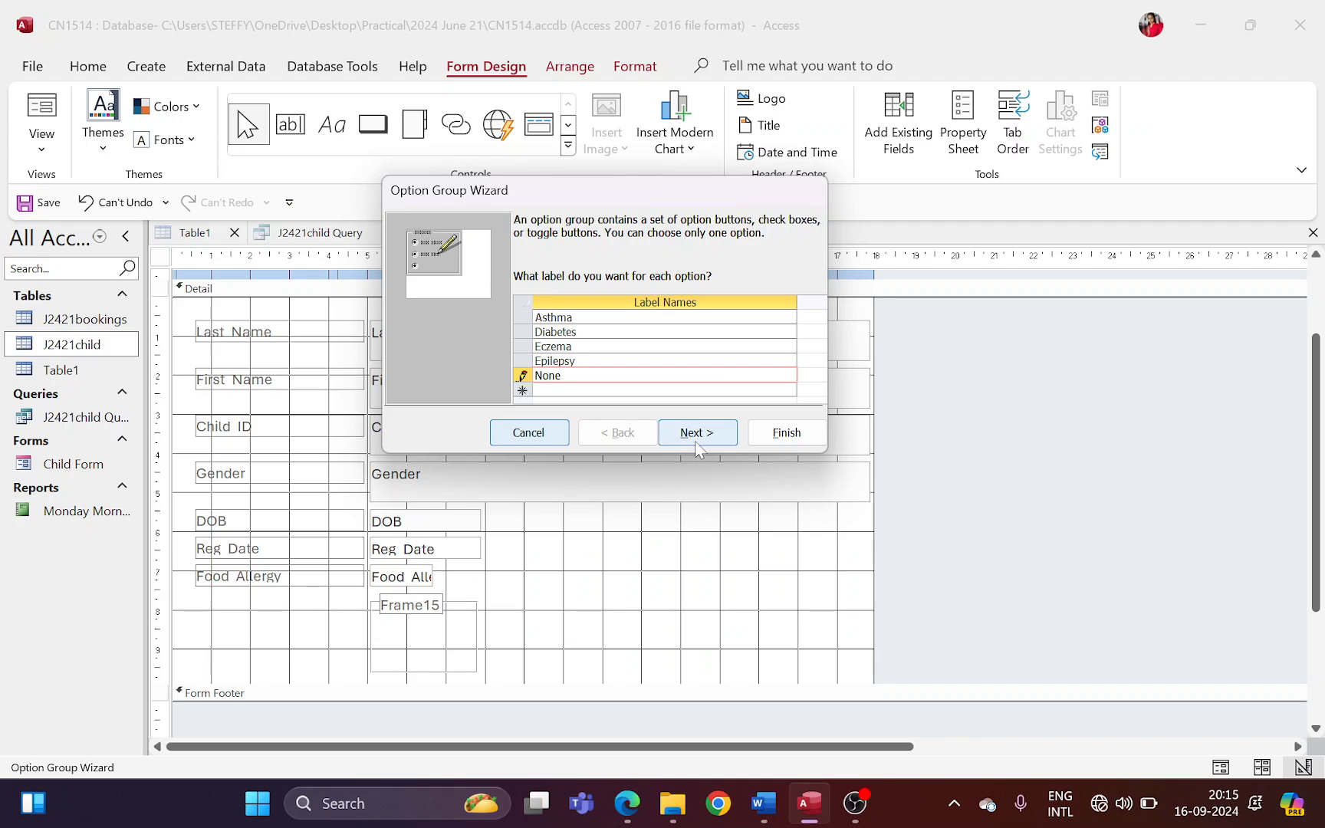
left_click(693, 433)
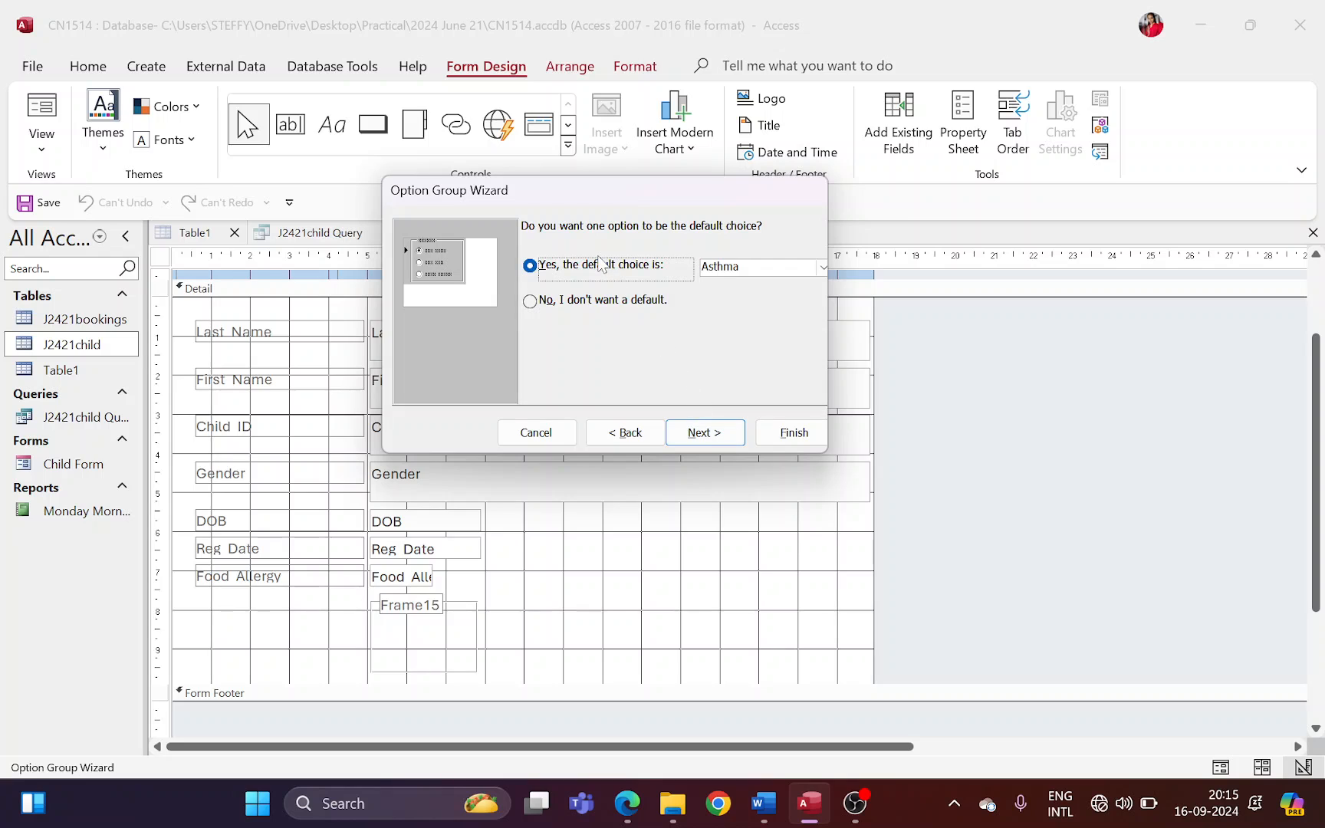
- In the question paper, highlight the requirement that the selected option be stored and displayed in the Ailment_ID field
key("alt+Tab")
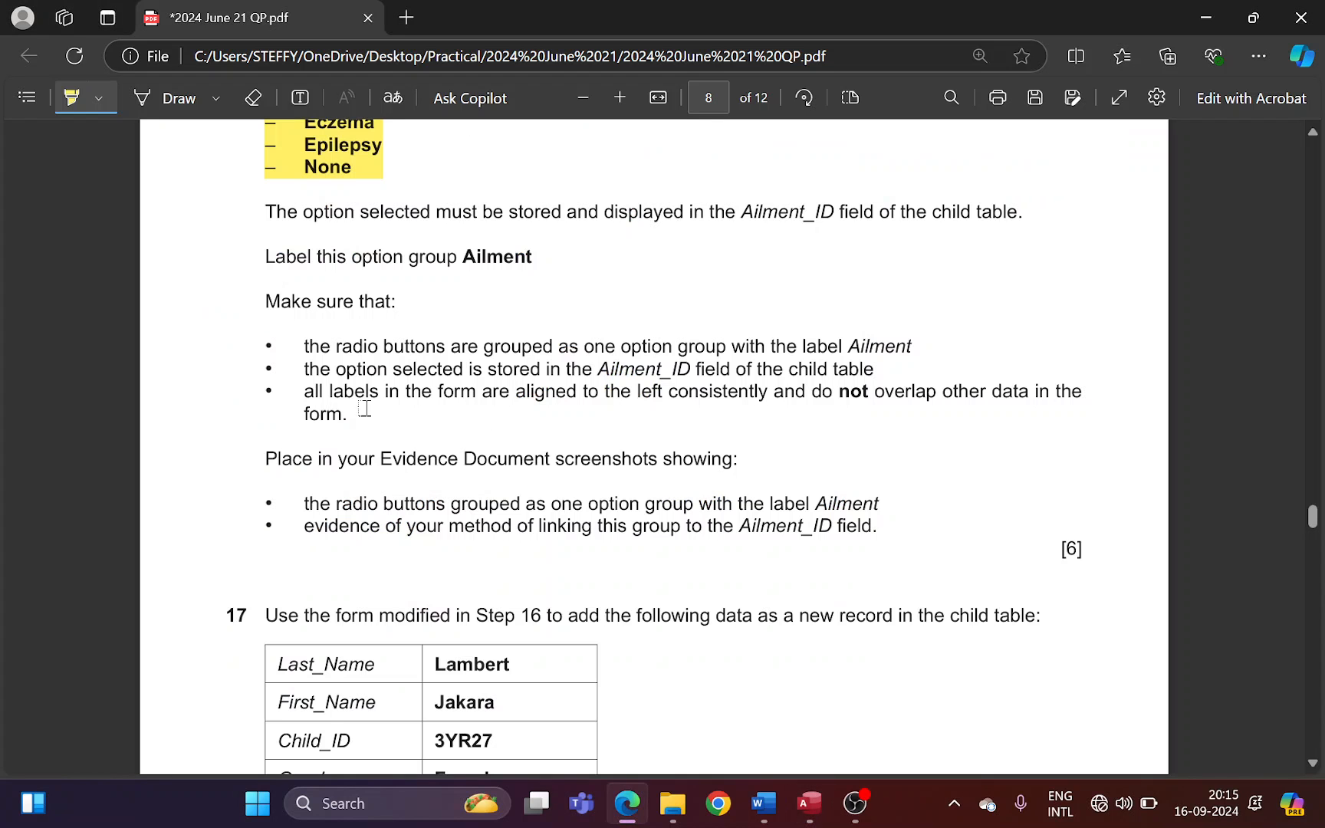
scroll(719, 394, "up", 2)
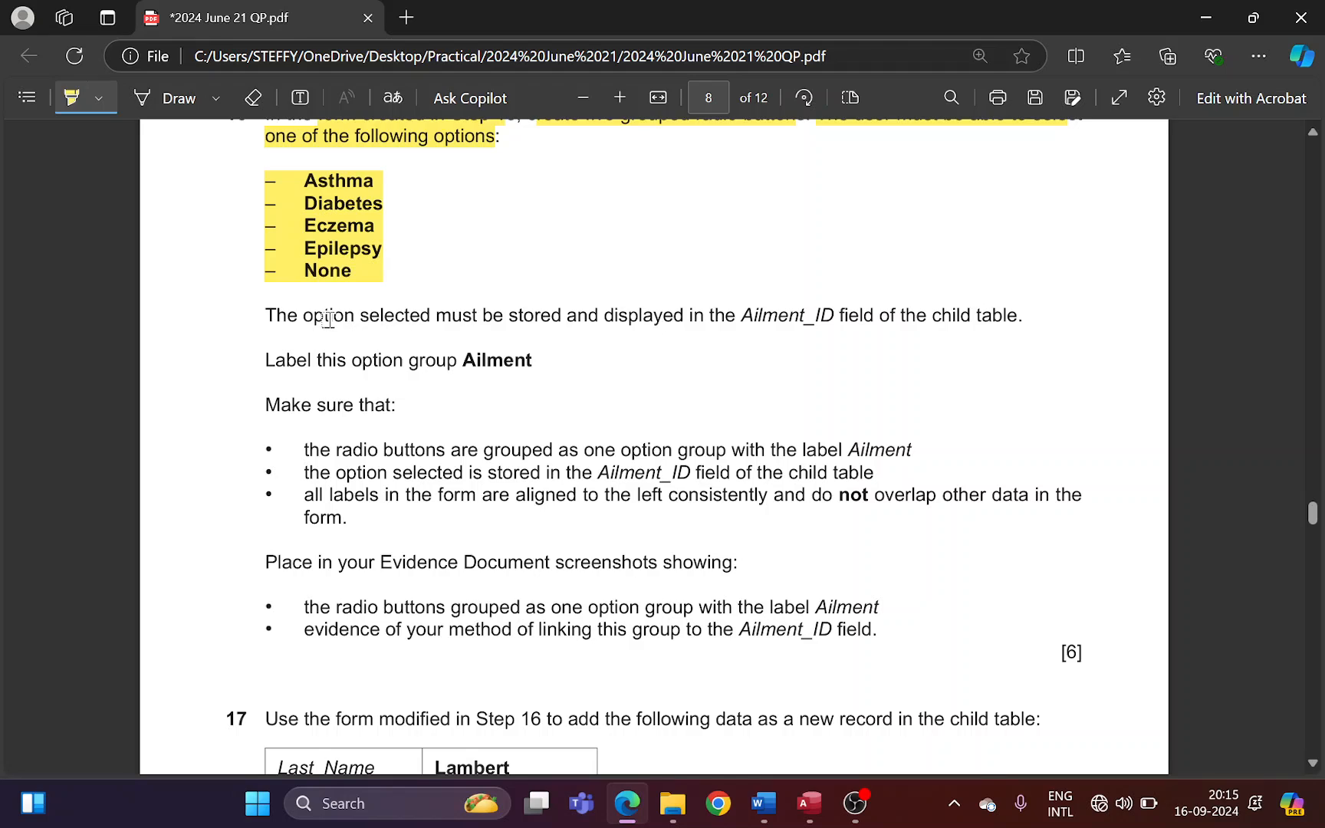
left_click_drag(328, 320, 915, 301)
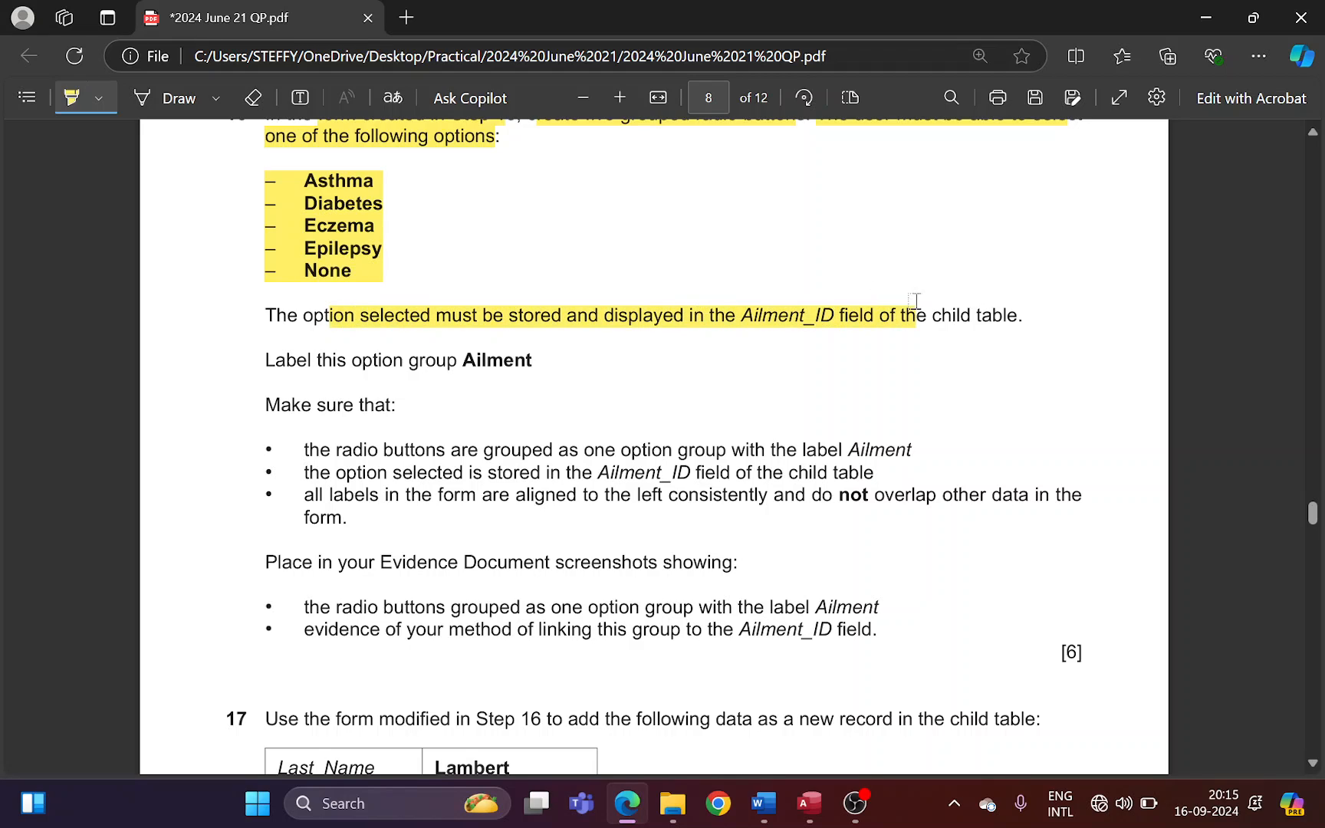
- Back in the Access wizard, choose no default option and accept values 1 to 5 for the five ailment labels
key("alt+Tab")
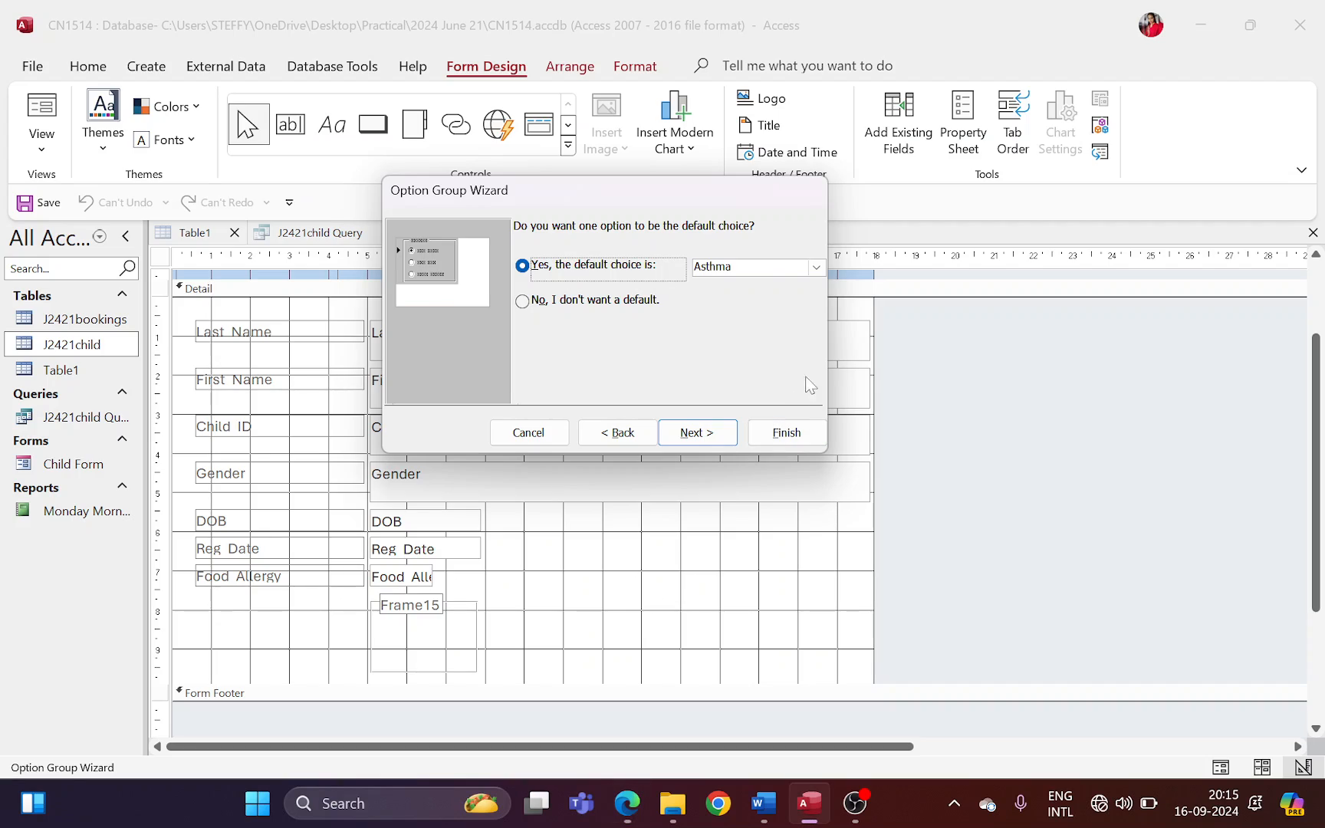
left_click(596, 309)
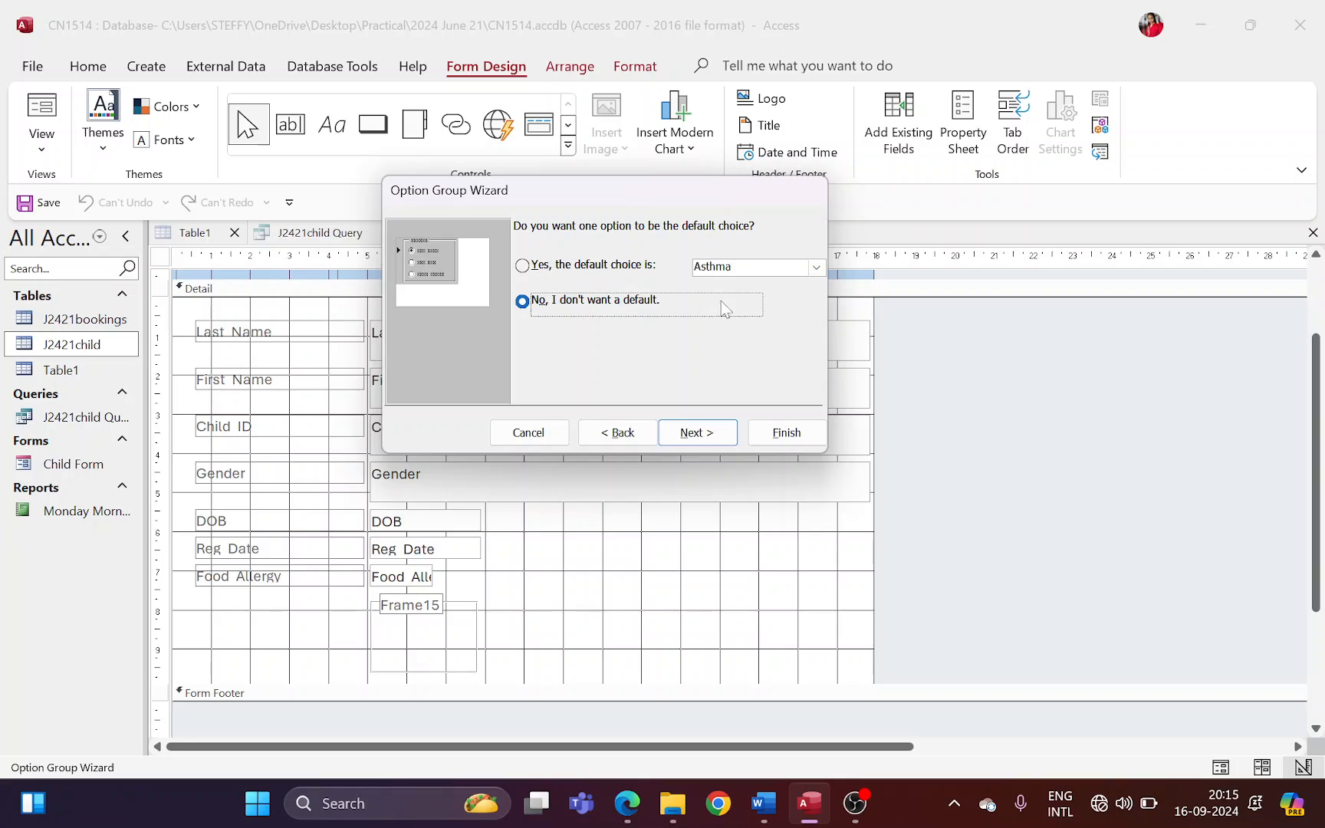
left_click(542, 270)
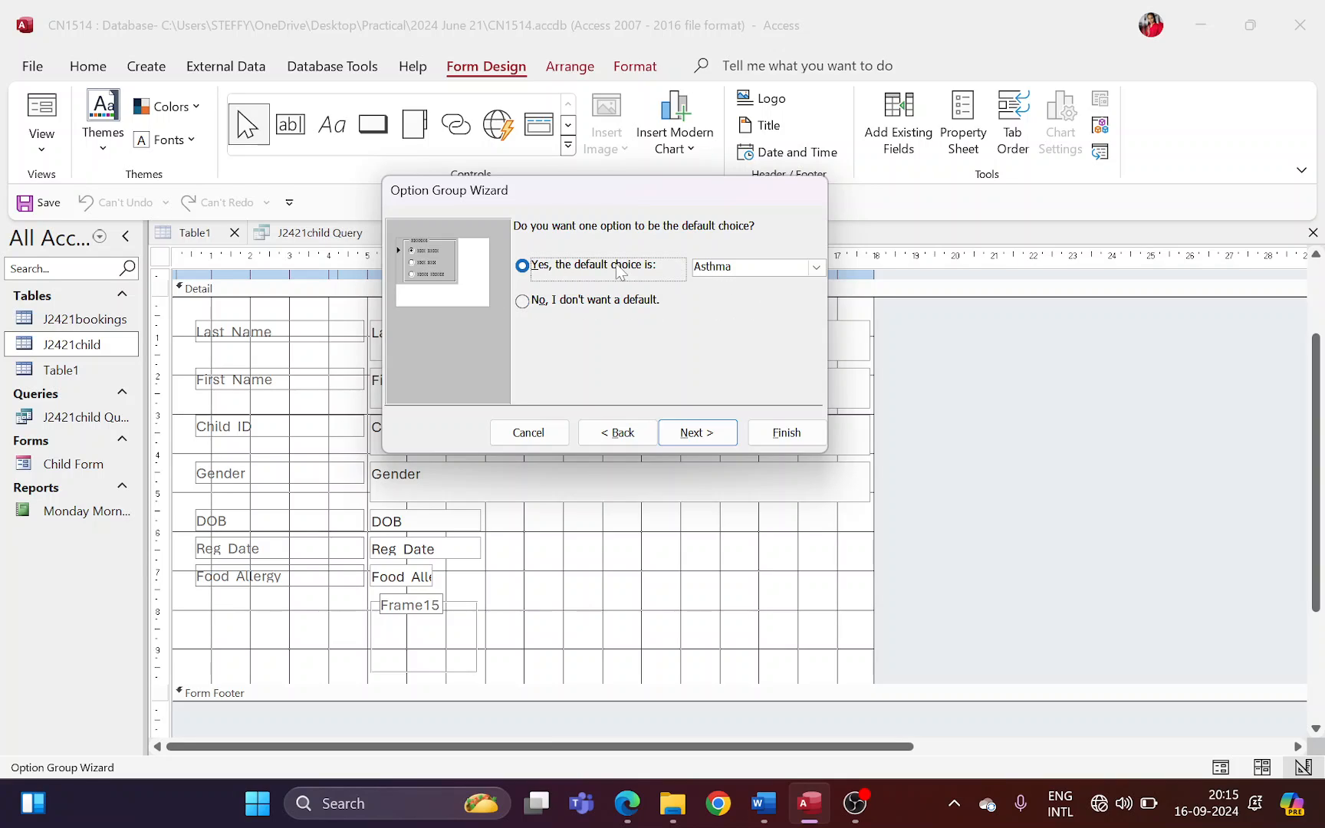
left_click(738, 267)
left_click(815, 267)
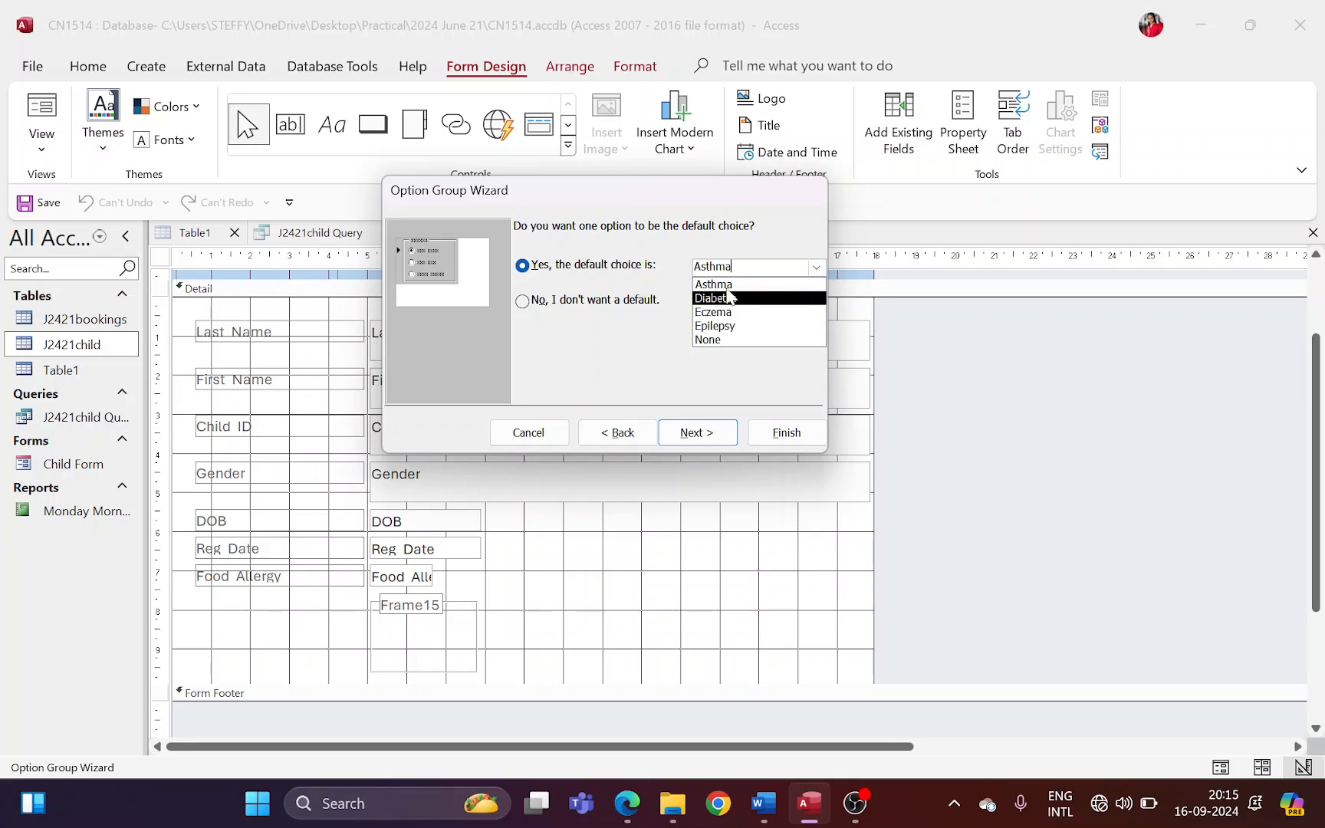
left_click(575, 309)
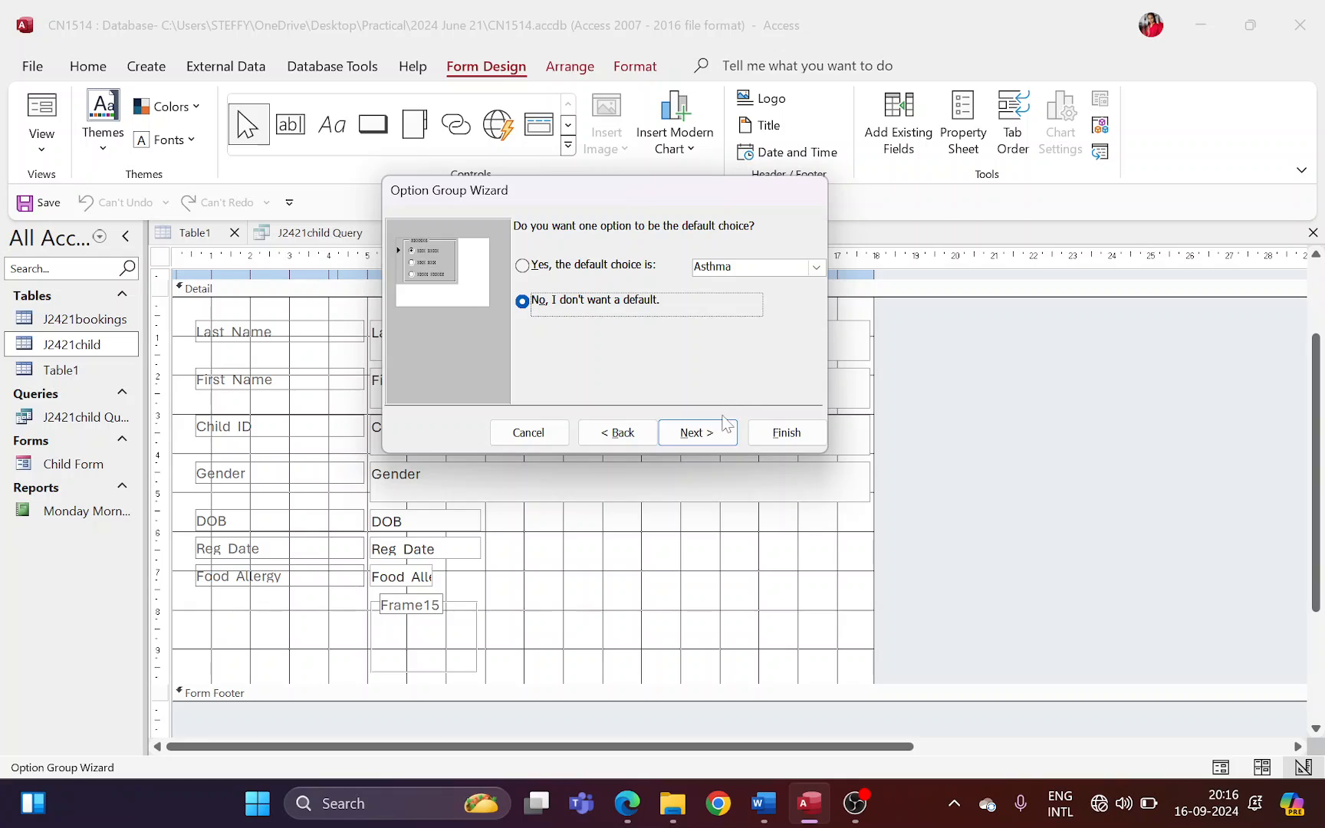
left_click(696, 433)
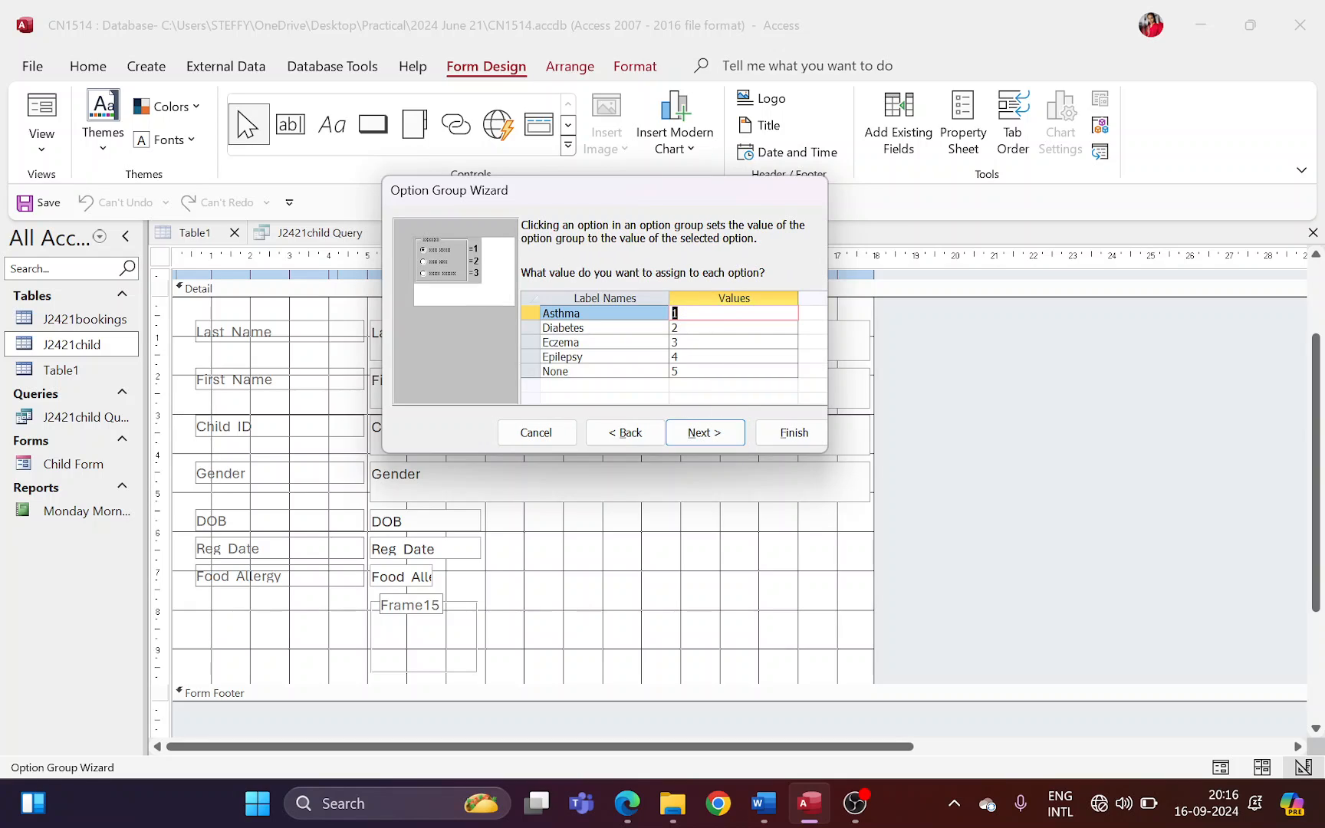
left_click(703, 435)
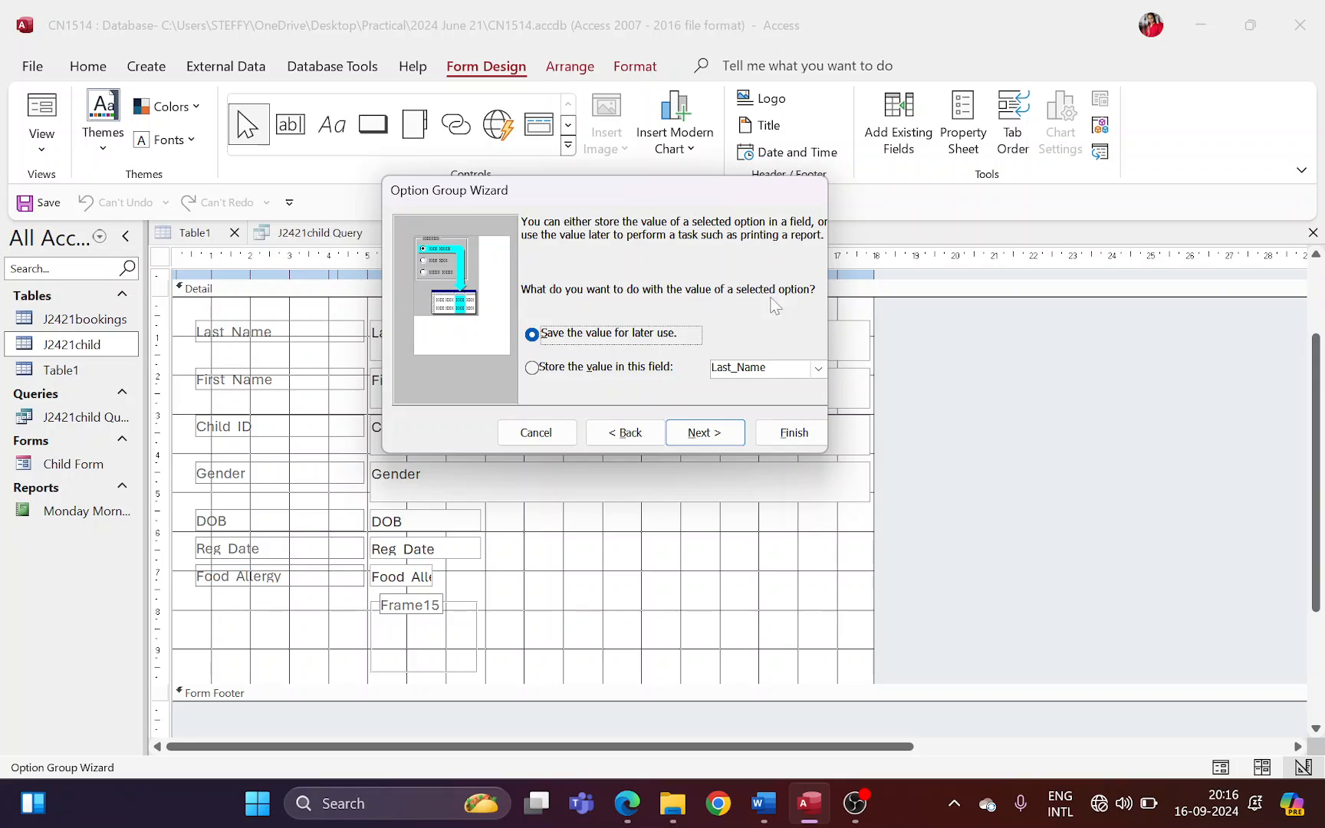
- Store the selected option's value in the Ailment_ID field, highlighting the child table field requirement in the question paper
left_click(621, 378)
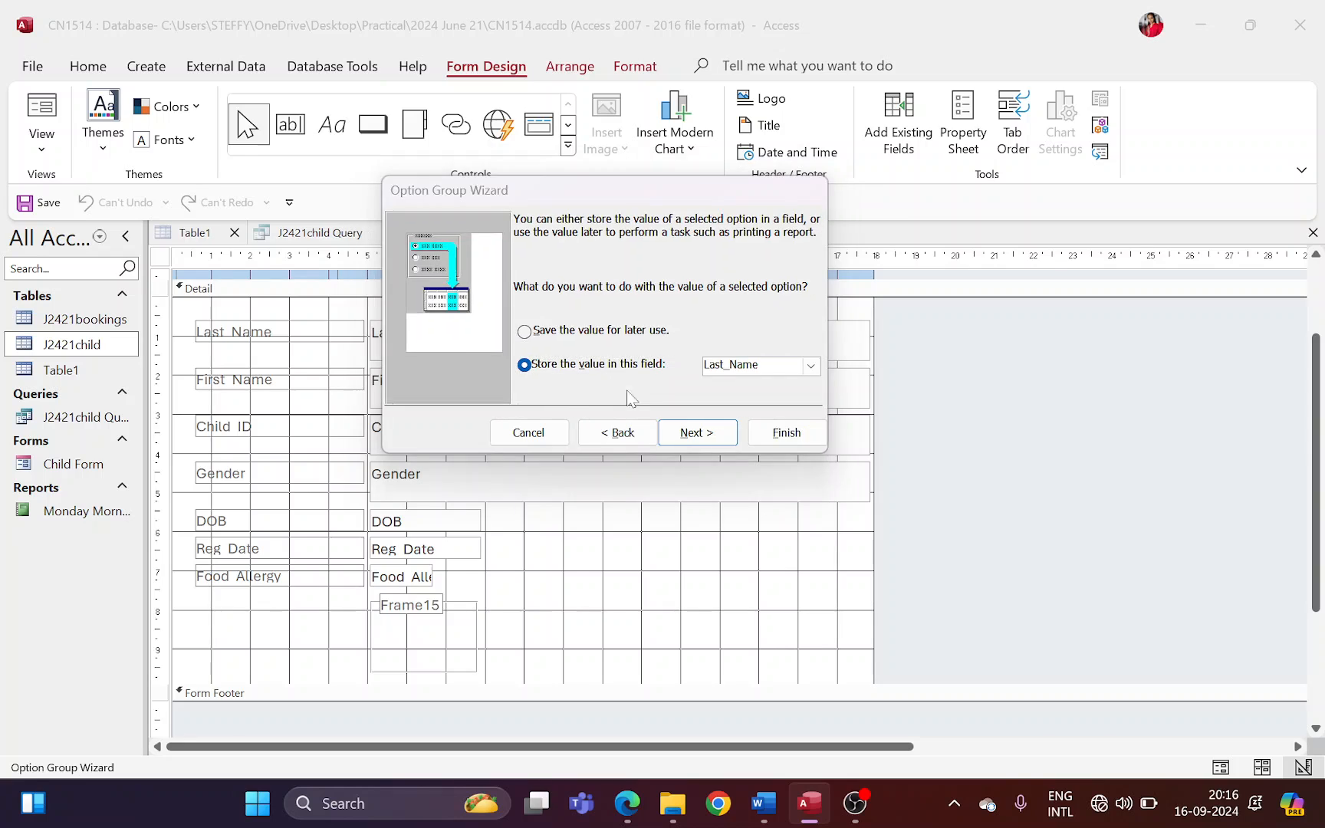
key("alt+Tab")
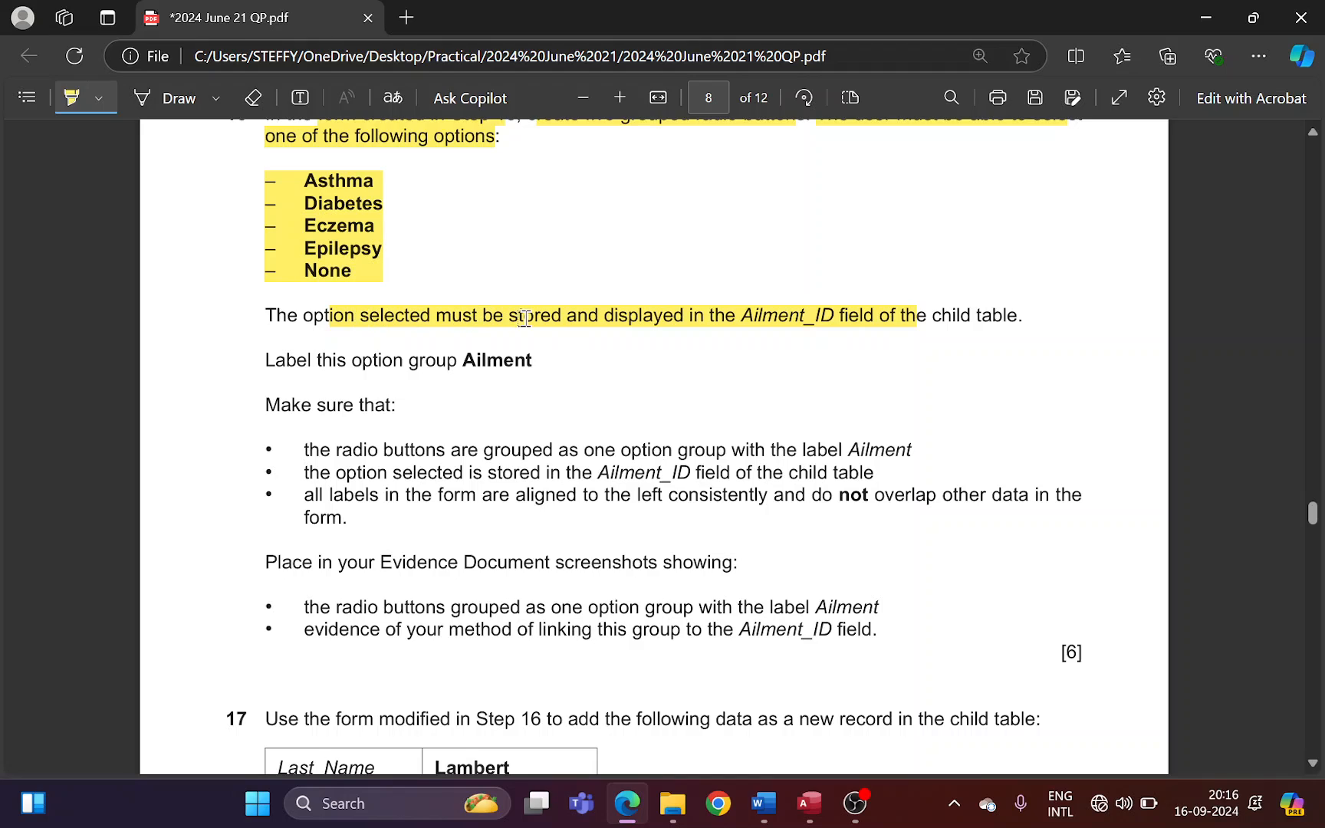
left_click_drag(746, 316, 1011, 316)
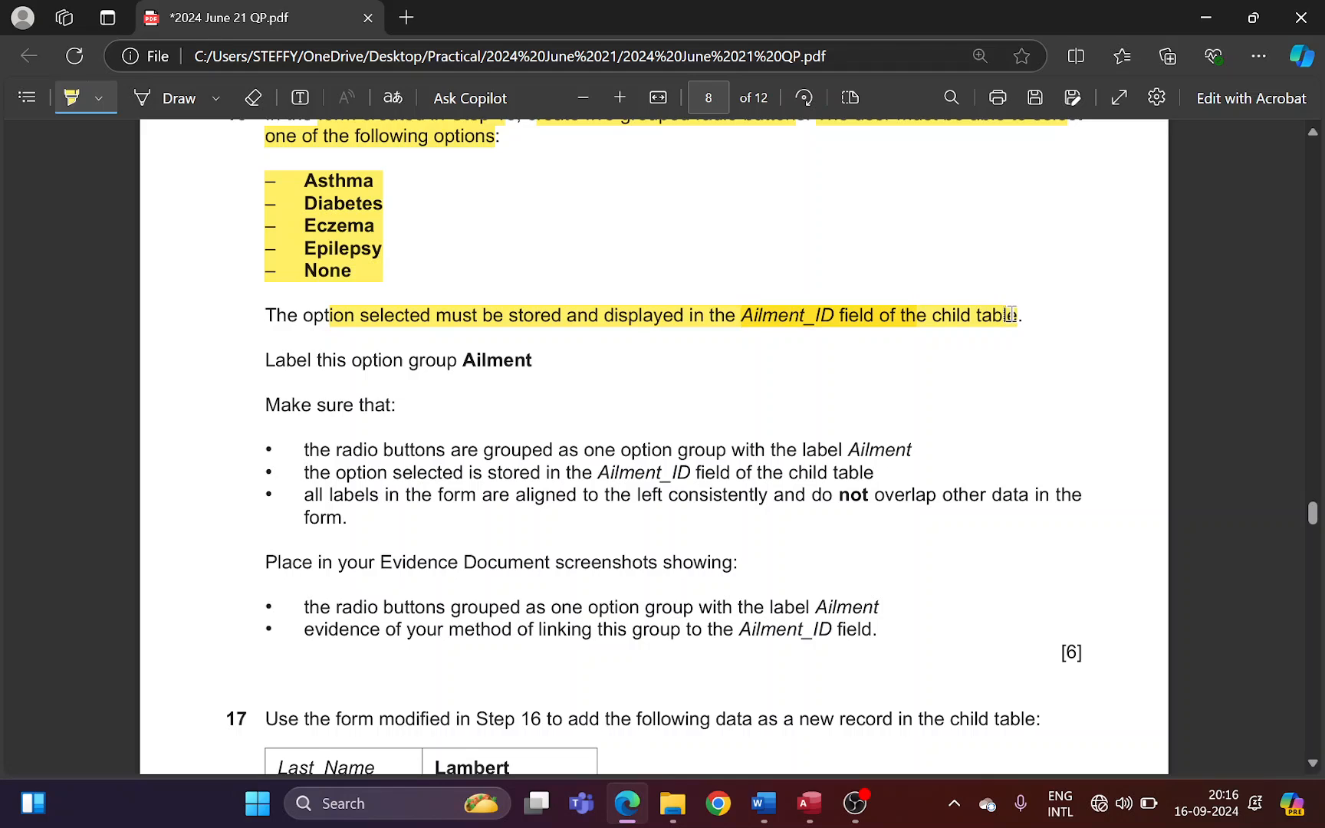
key("alt+Tab")
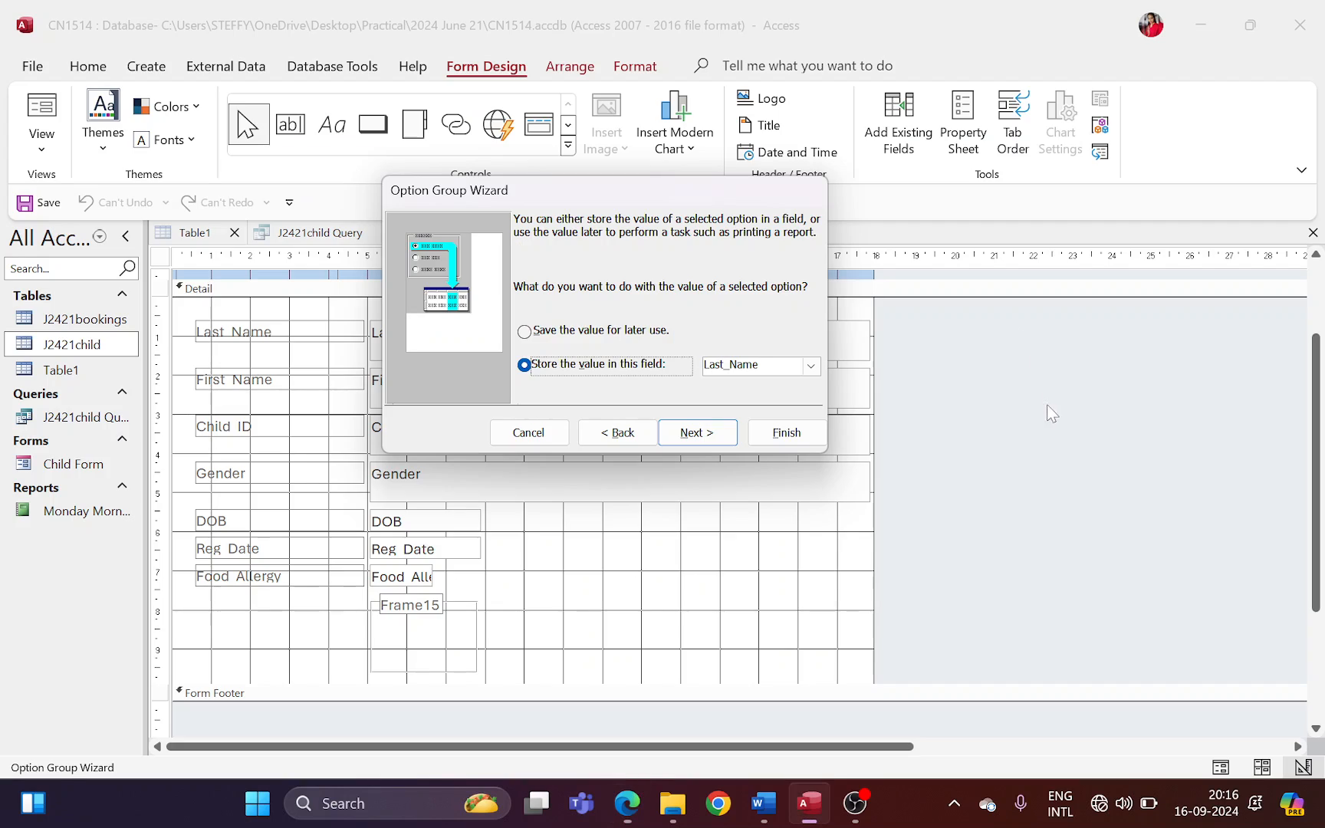
left_click(812, 367)
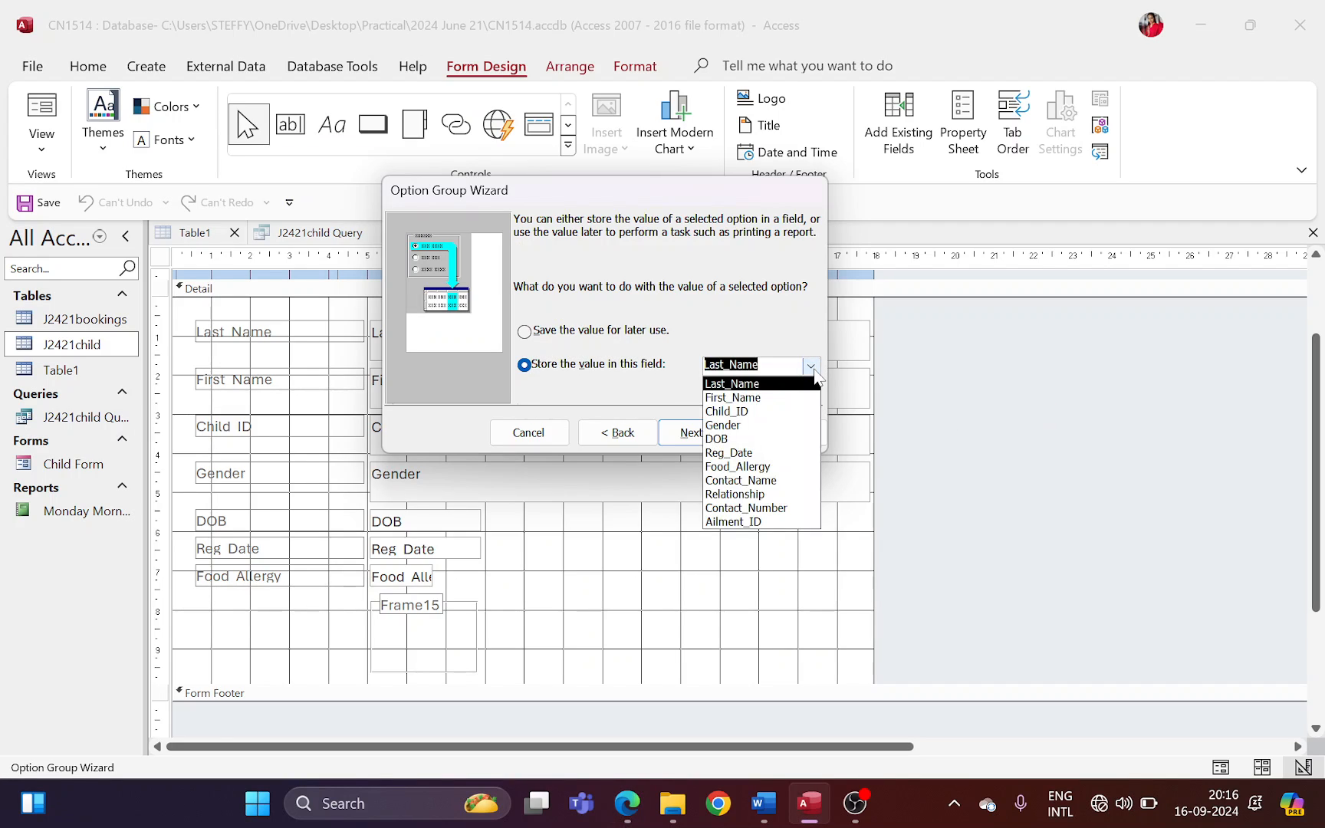
left_click(764, 523)
left_click(704, 433)
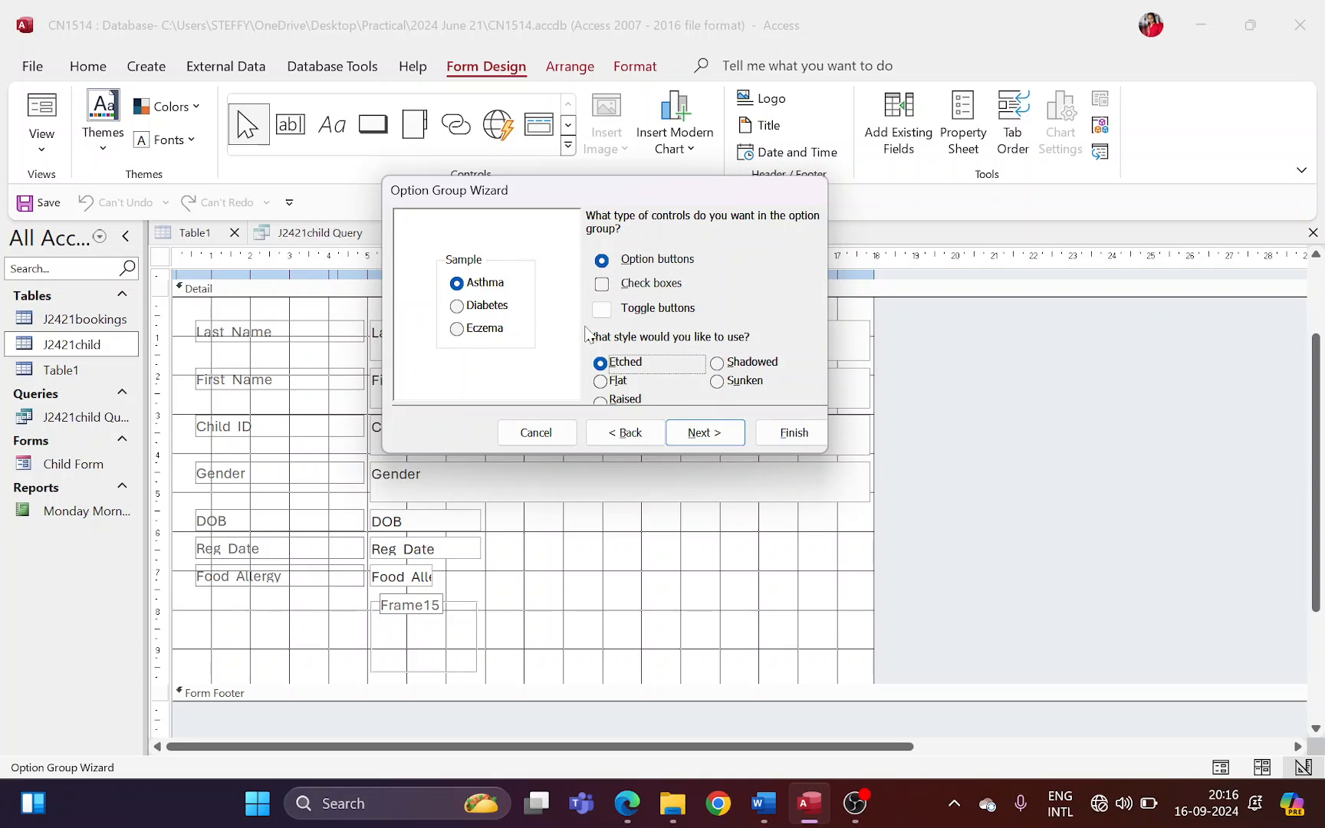
- Check the radio button requirement in the question paper, and accept option buttons with the Etched style in the Access wizard
key("alt+Tab")
scroll(630, 329, "up", 2)
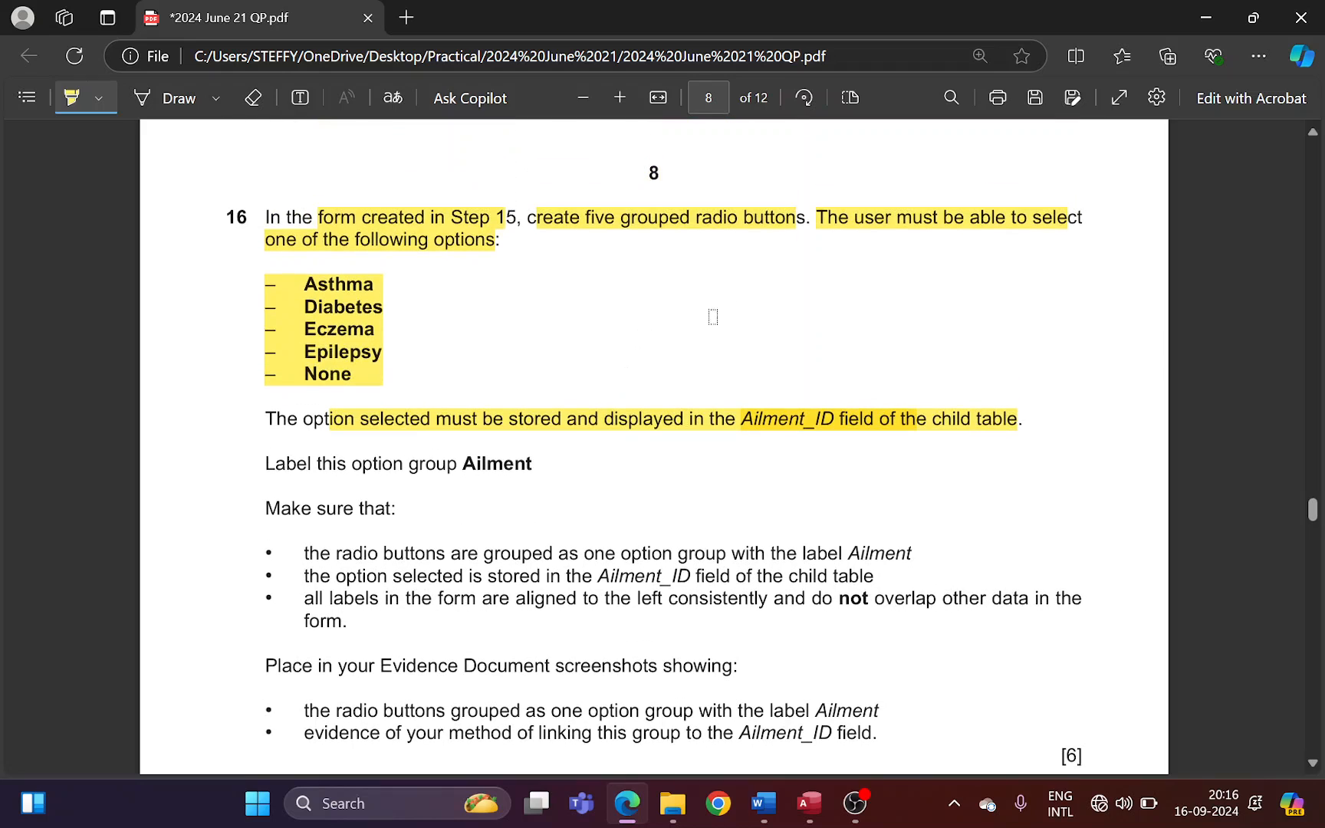
scroll(713, 317, "up", 2)
key("alt+Tab")
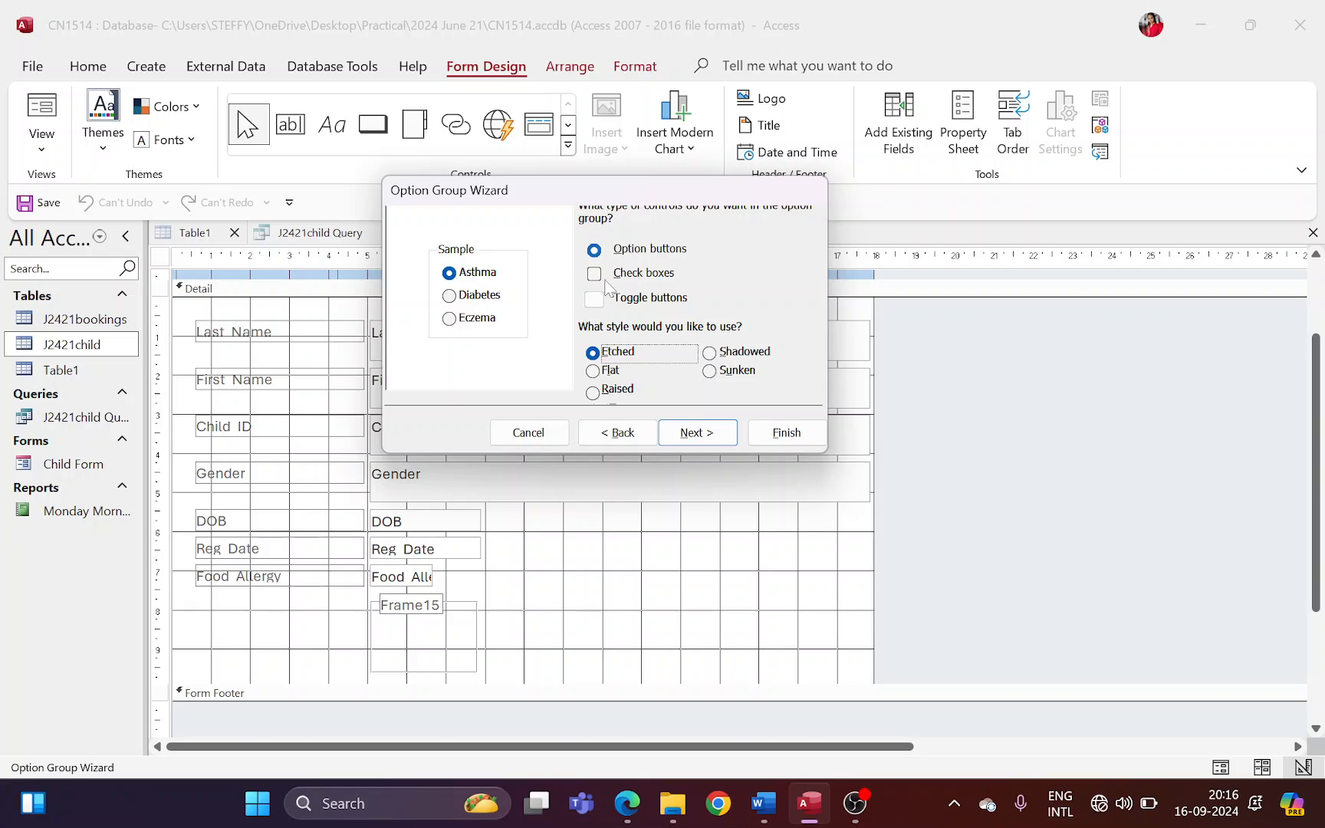
left_click(700, 434)
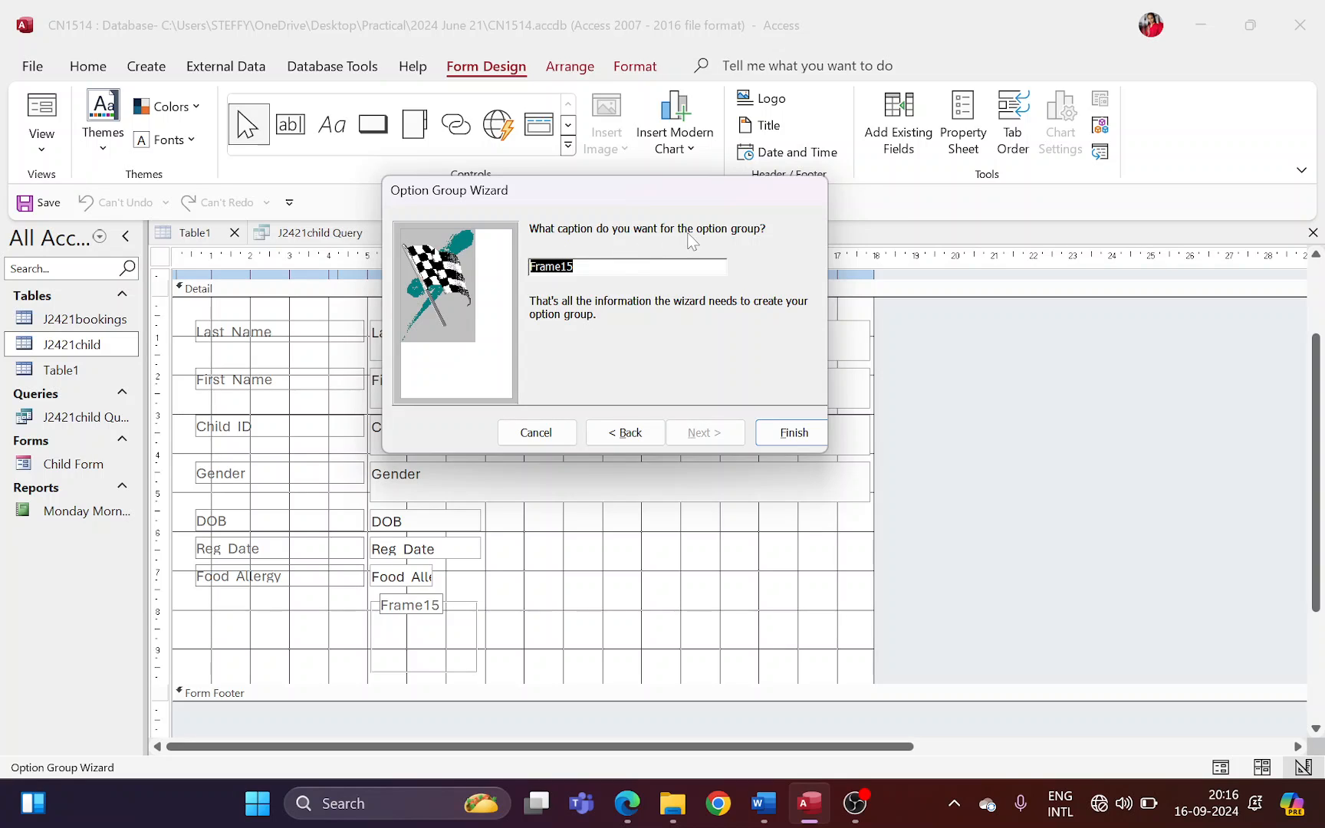
- In the question paper, highlight the option group label Ailment in task 16
key("alt+Tab")
scroll(551, 420, "down", 1)
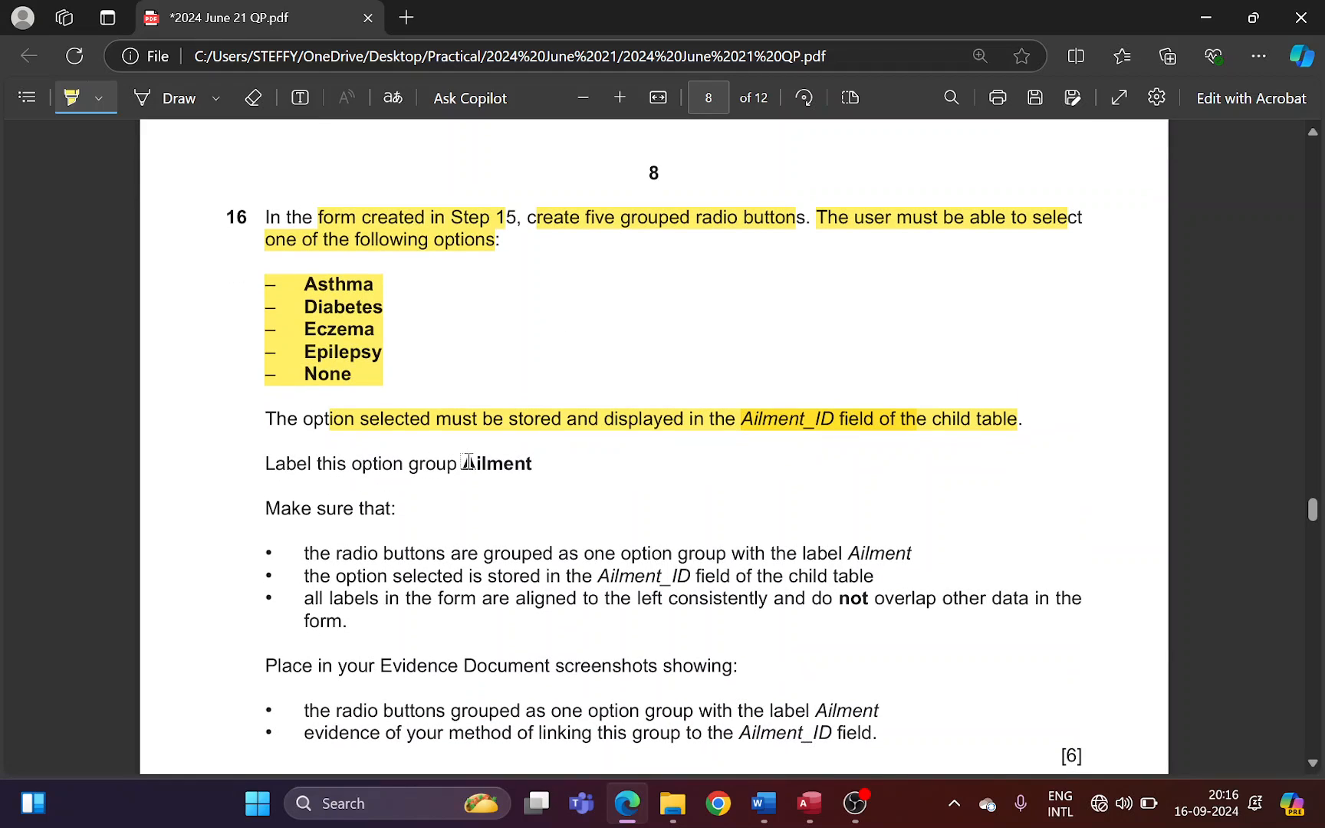
left_click_drag(465, 463, 519, 467)
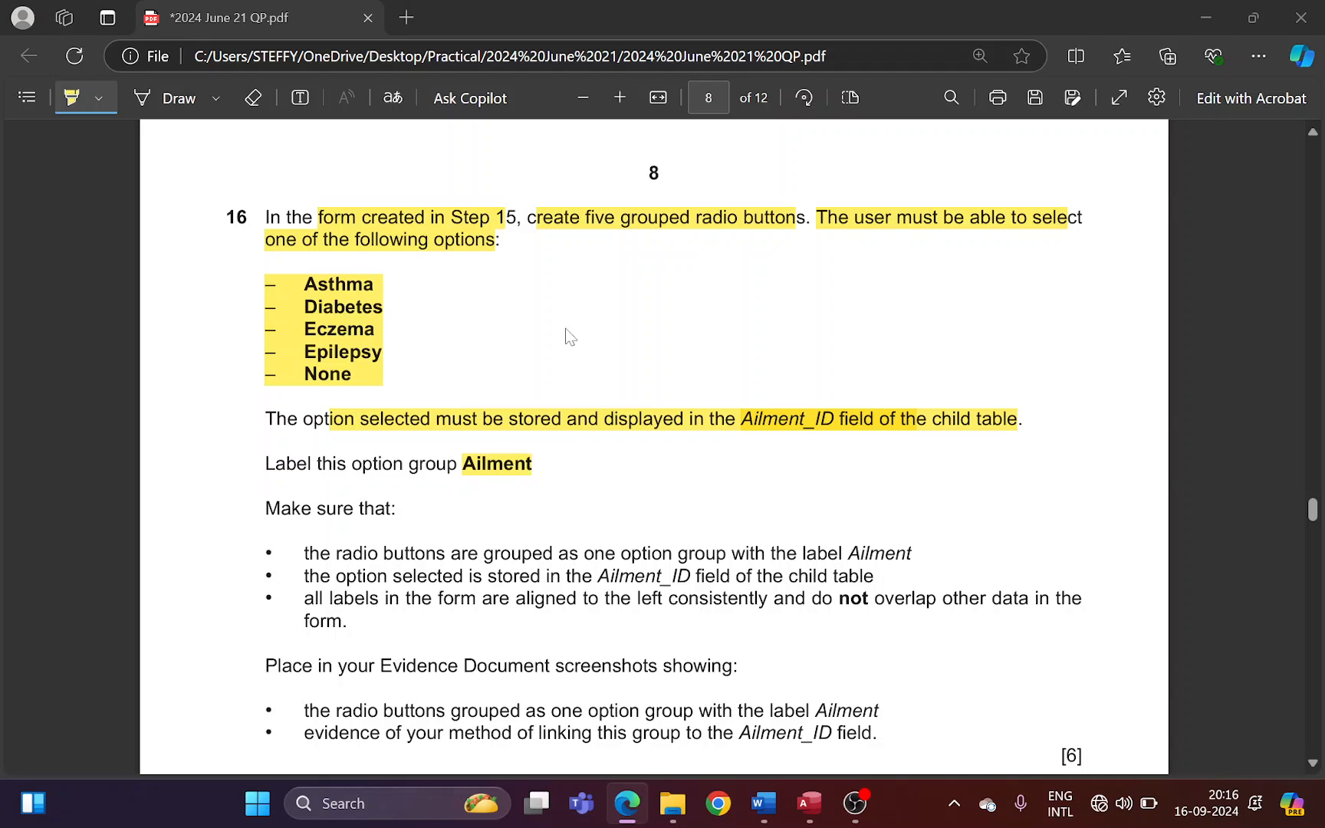
- Return to the Access wizard, caption the option group Ailment and finish creating it
key("alt+Tab")
key("Tab")
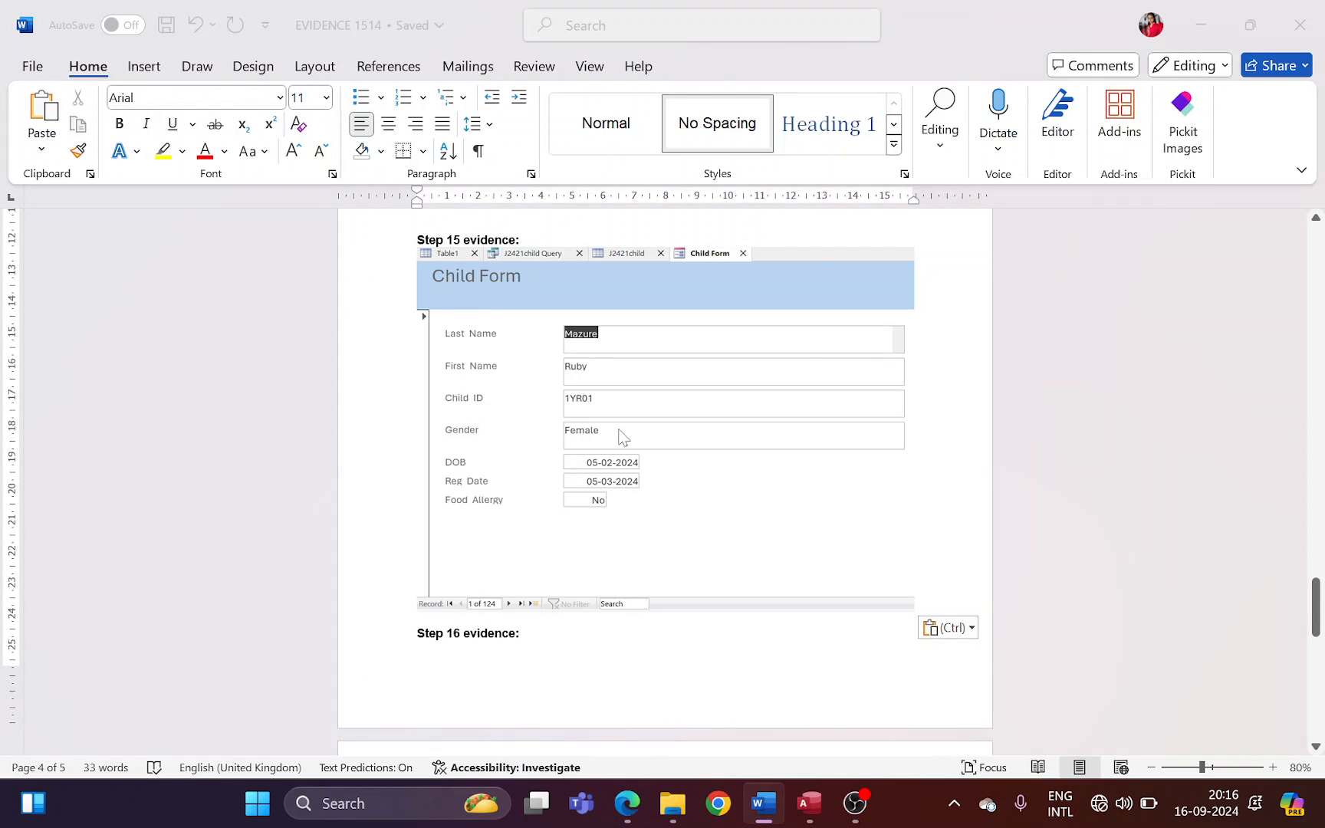
key("alt+Tab")
key("Tab")
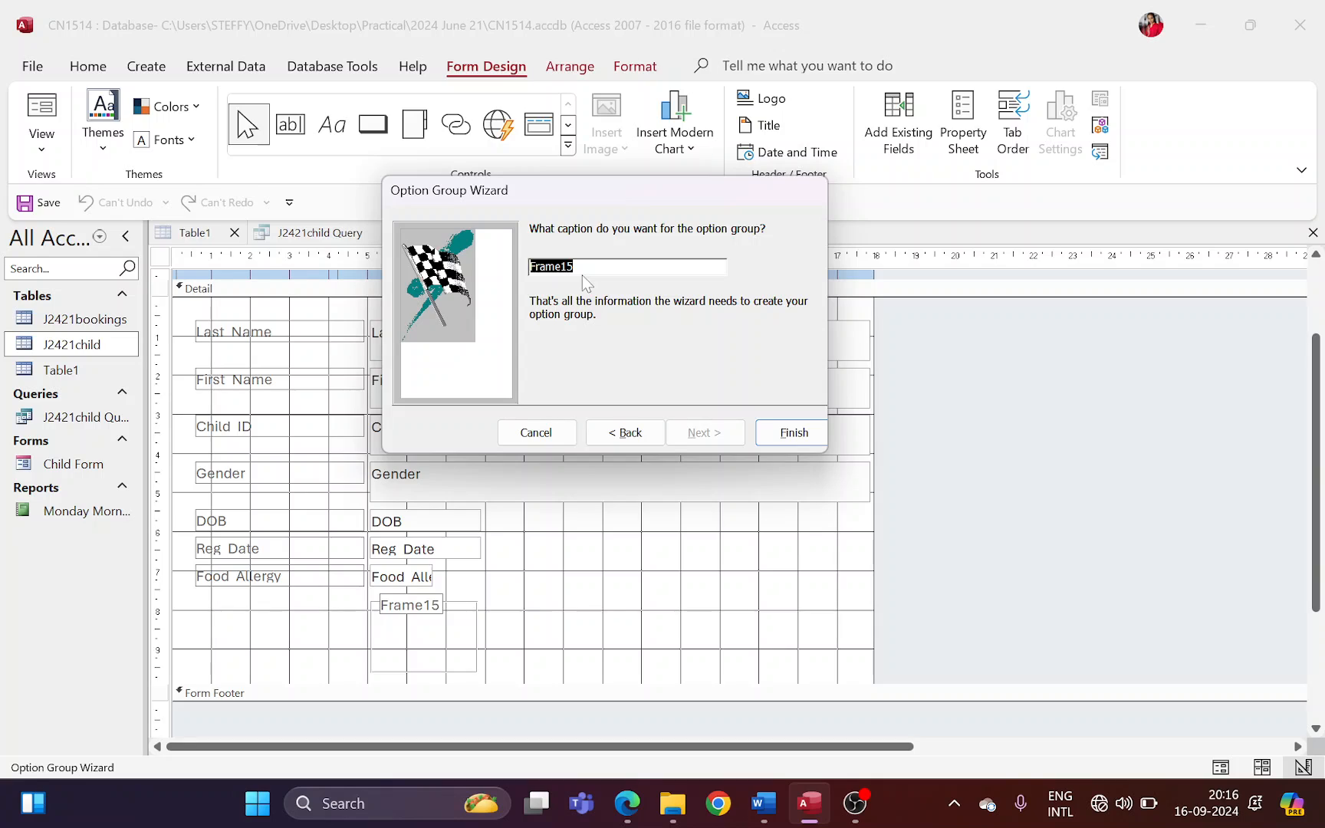
type("Ailment")
left_click(792, 433)
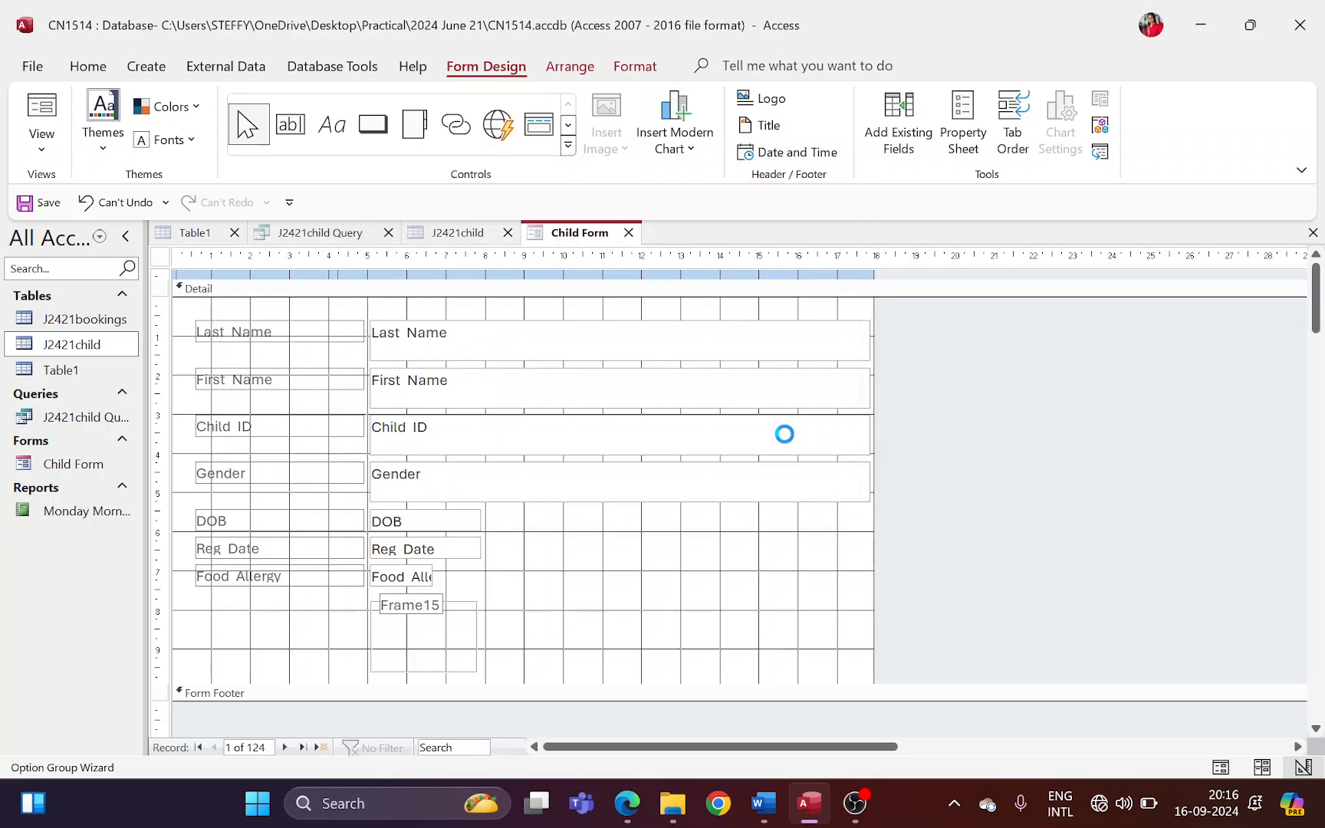
- Move the Ailment label beside the option group and size it to line up with the Food Allergy label column
left_click(627, 617)
scroll(625, 617, "down", 2)
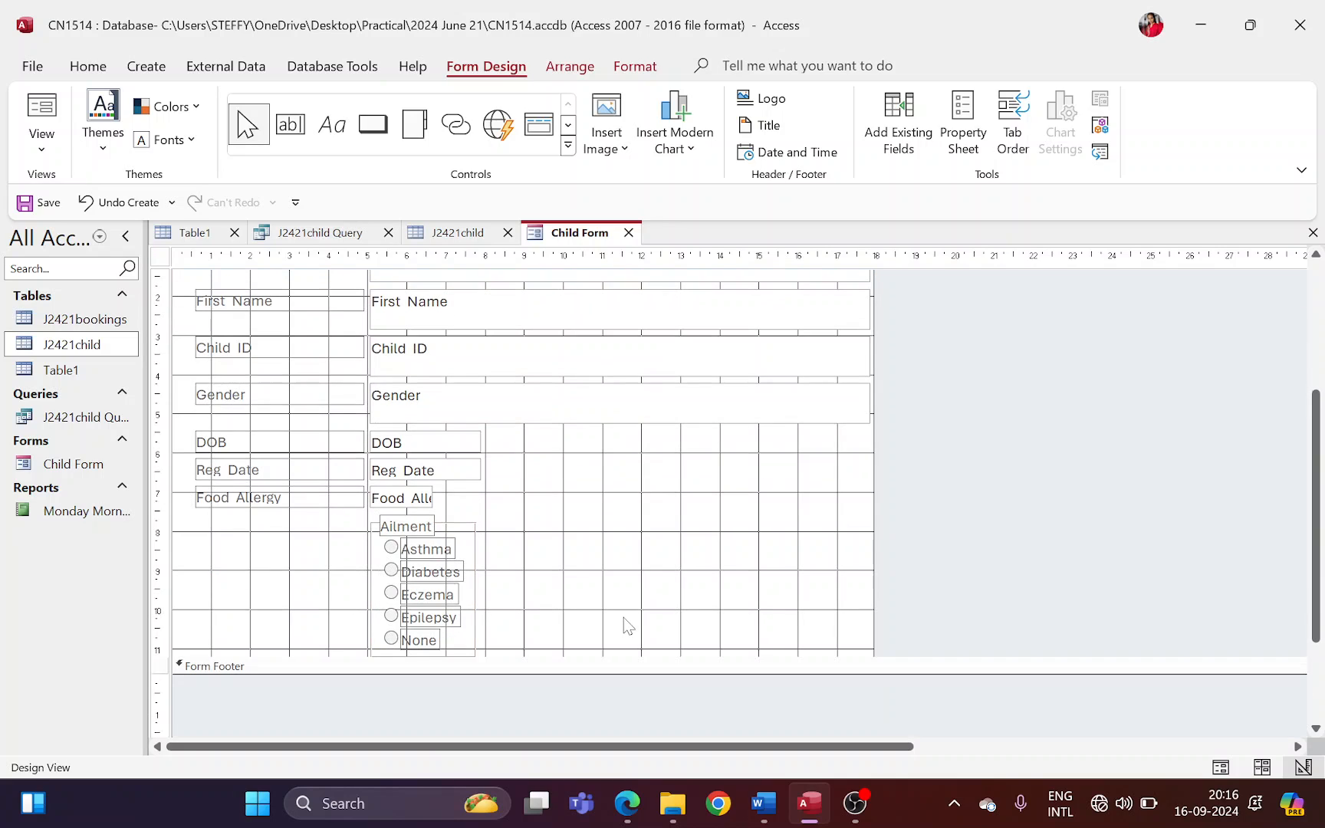
left_click(399, 532)
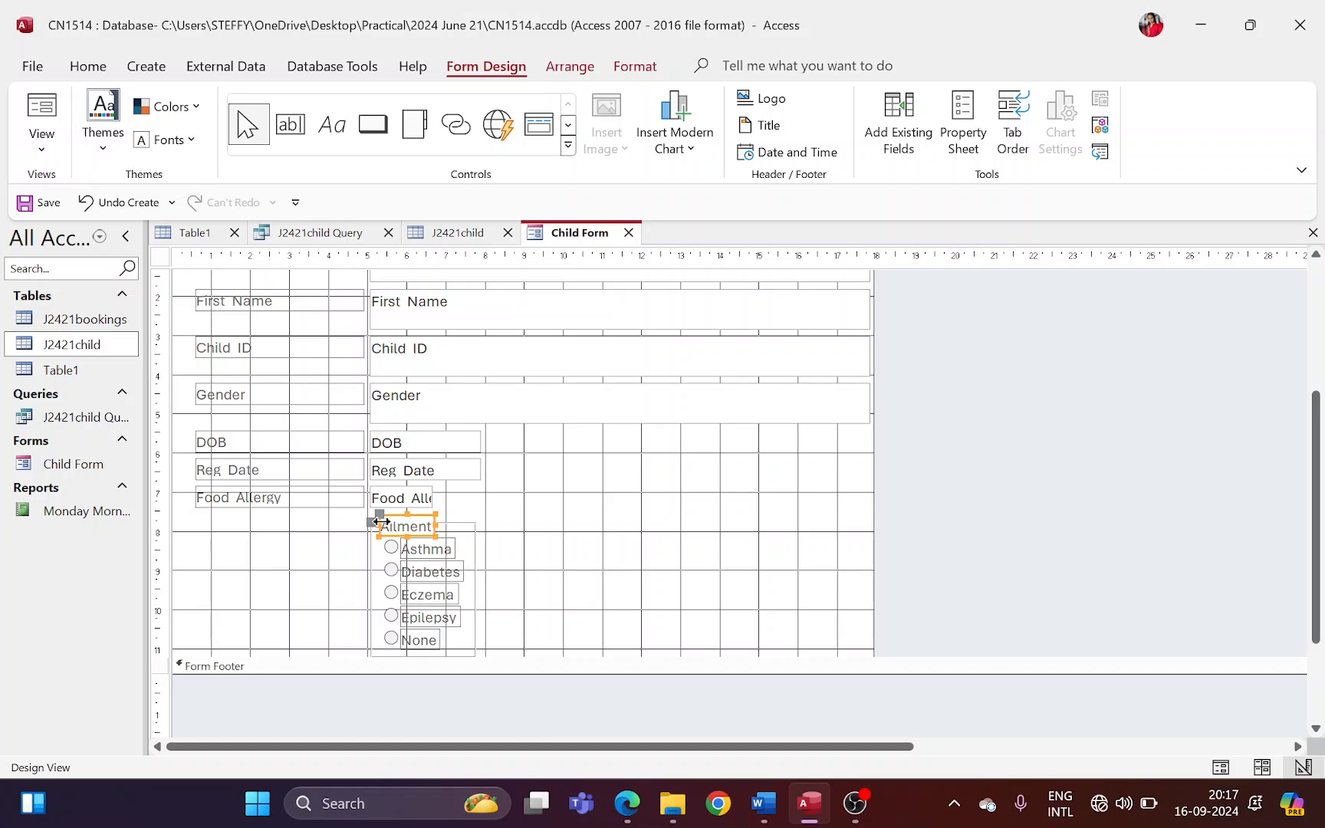
left_click_drag(376, 523, 194, 522)
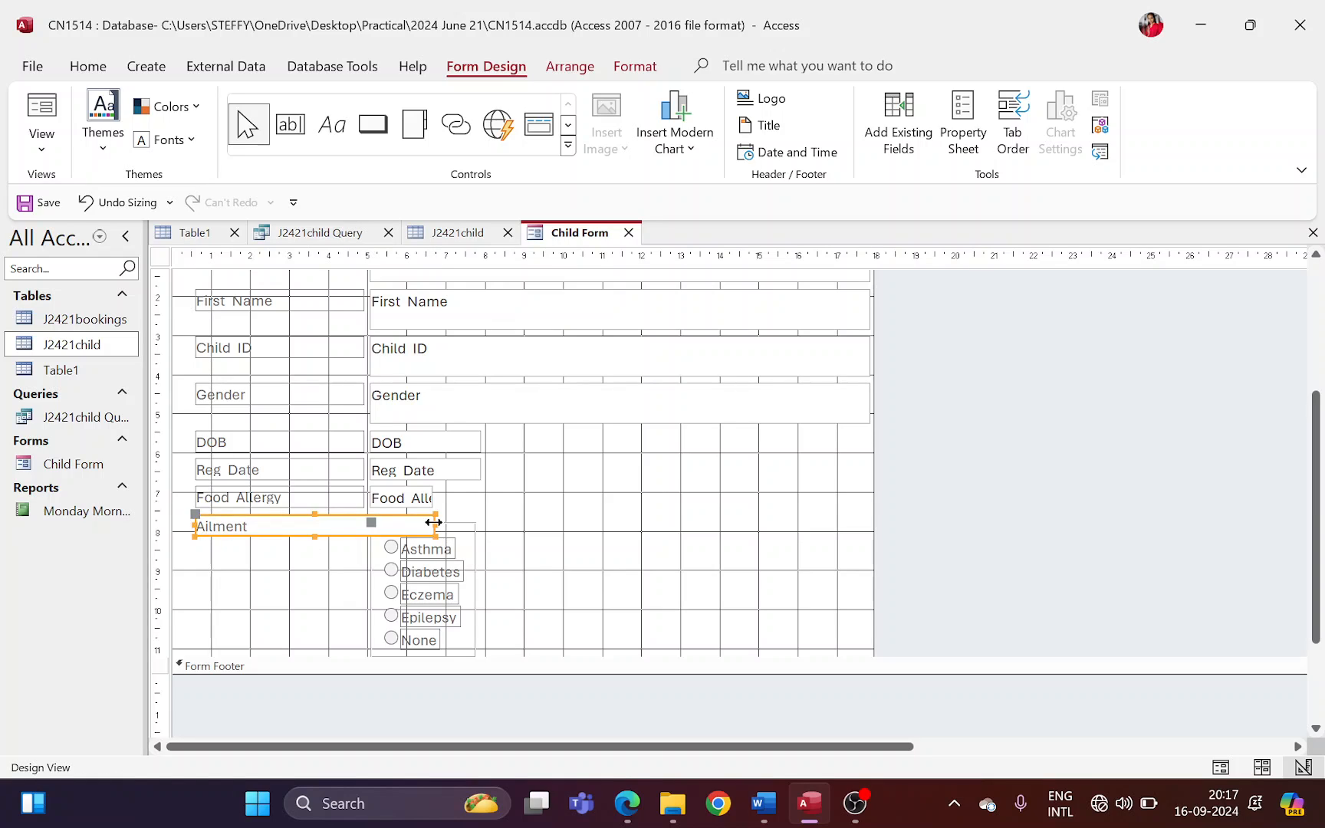
left_click_drag(434, 522, 365, 522)
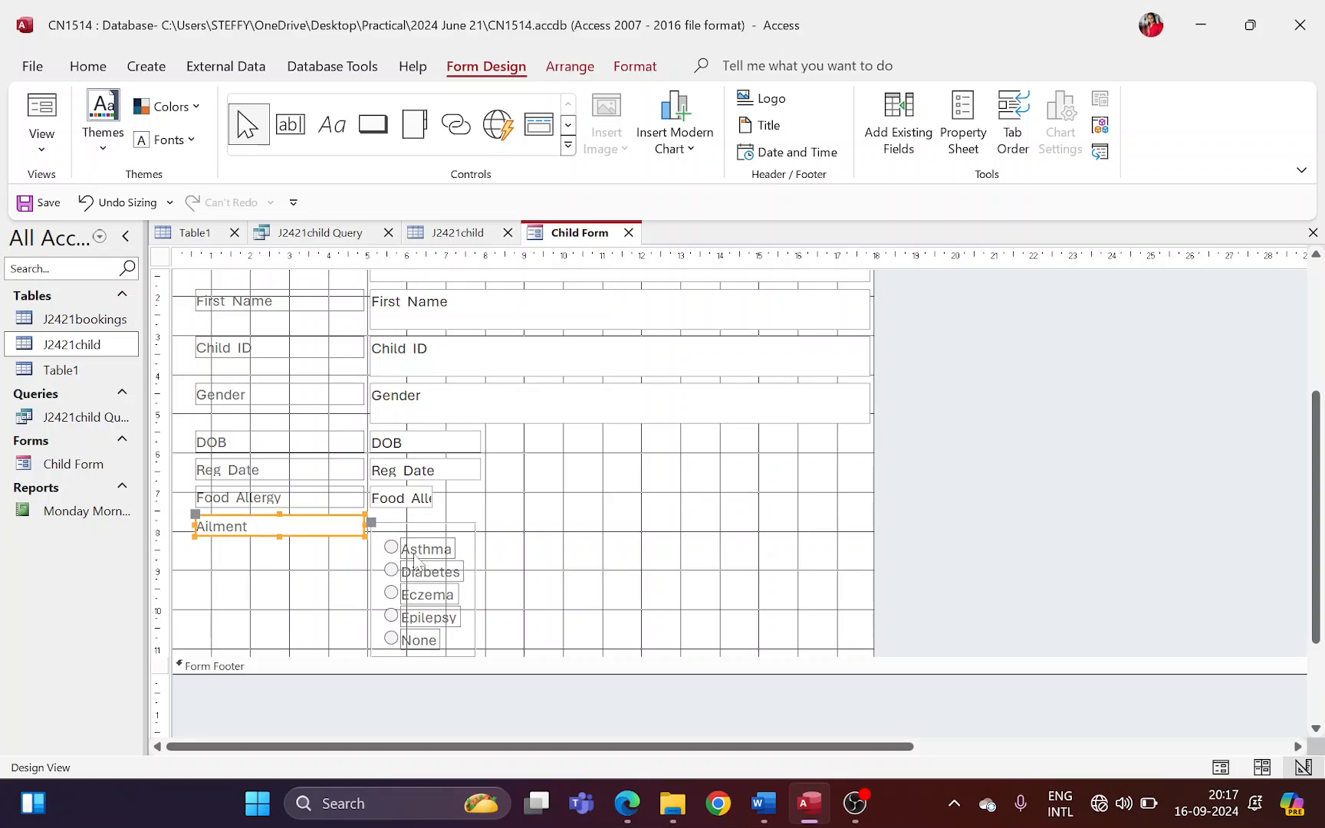
mouse_move(278, 534)
left_mouse_down()
mouse_move(279, 547)
mouse_move(279, 523)
left_mouse_up()
left_click(554, 511)
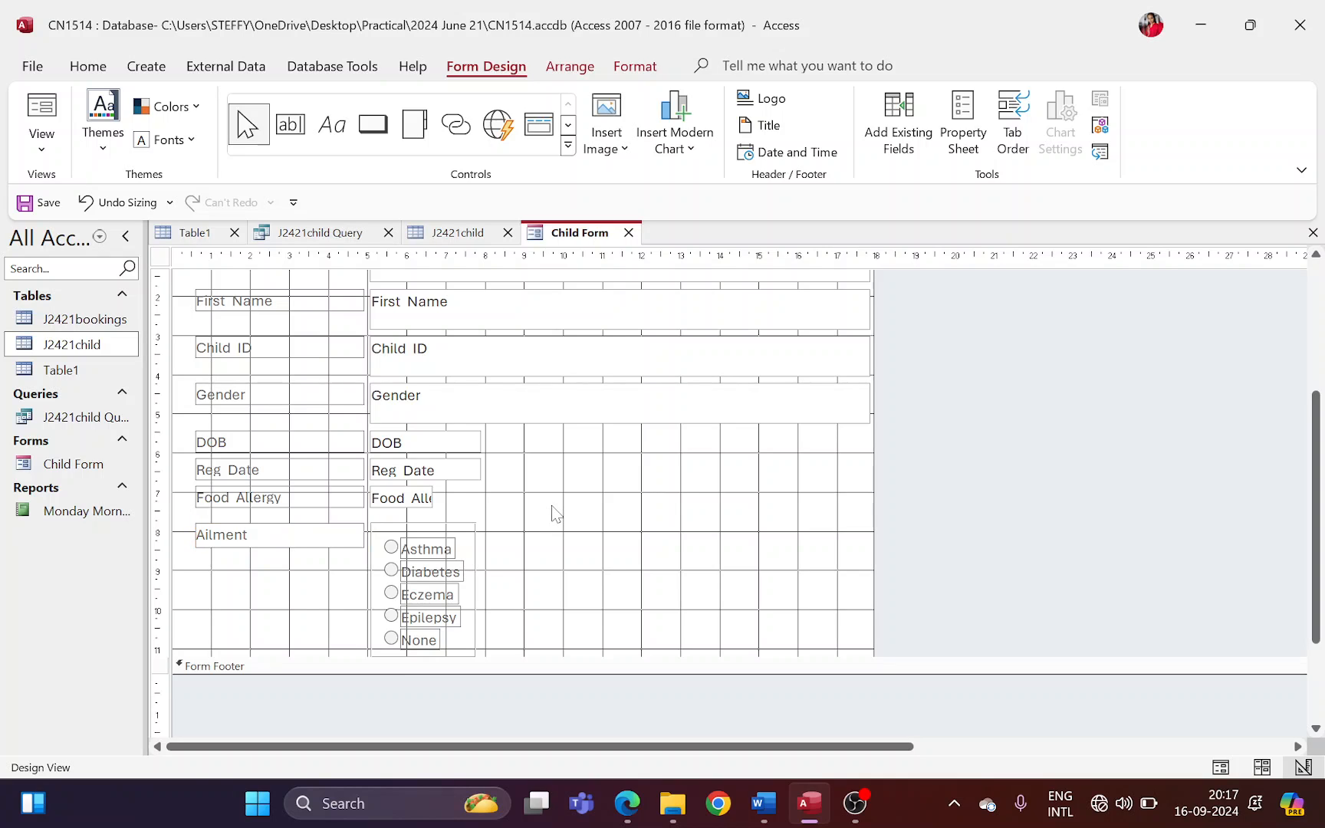
- Switch to the question paper and highlight task 16's evidence requirement for radio buttons grouped as one option group labelled Ailment
key("alt+Tab")
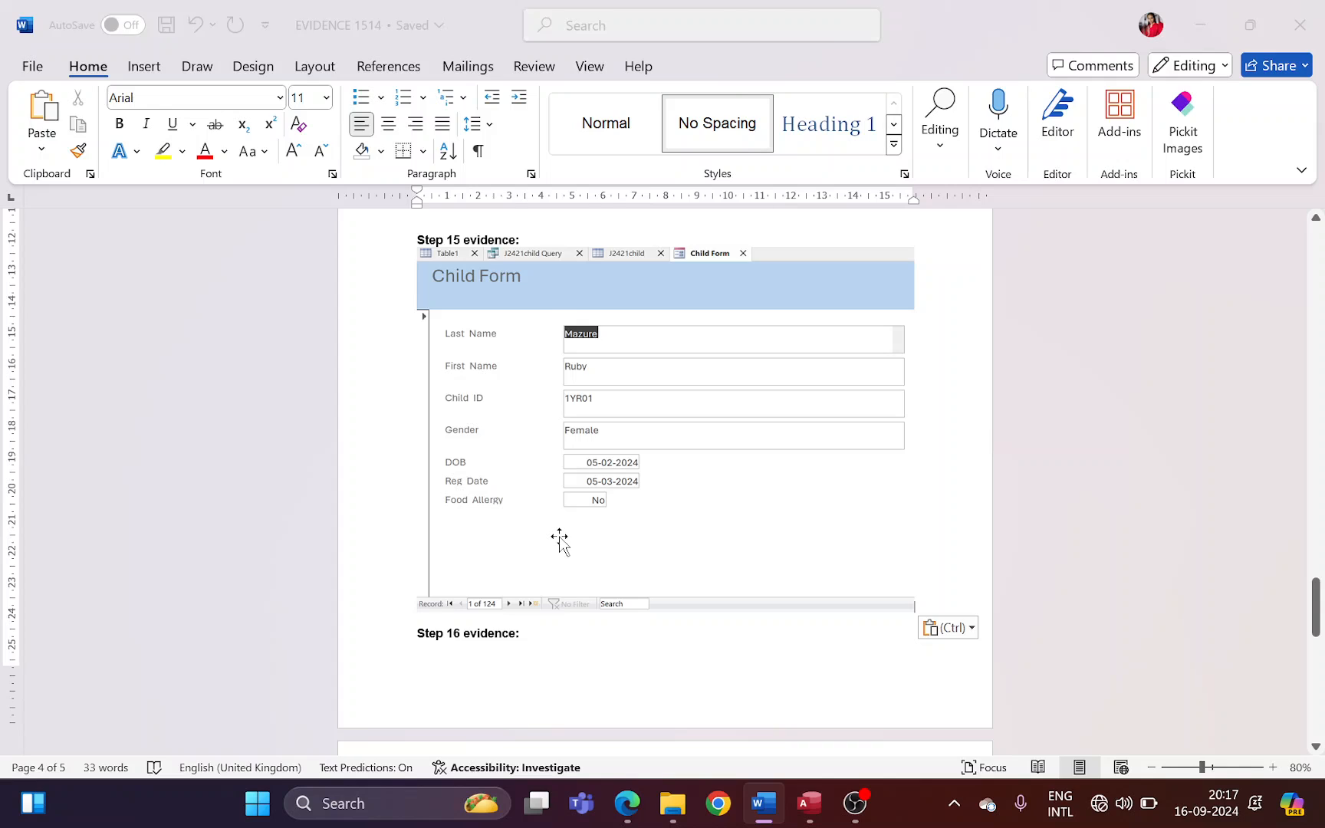
key("alt+Tab")
left_click(627, 803)
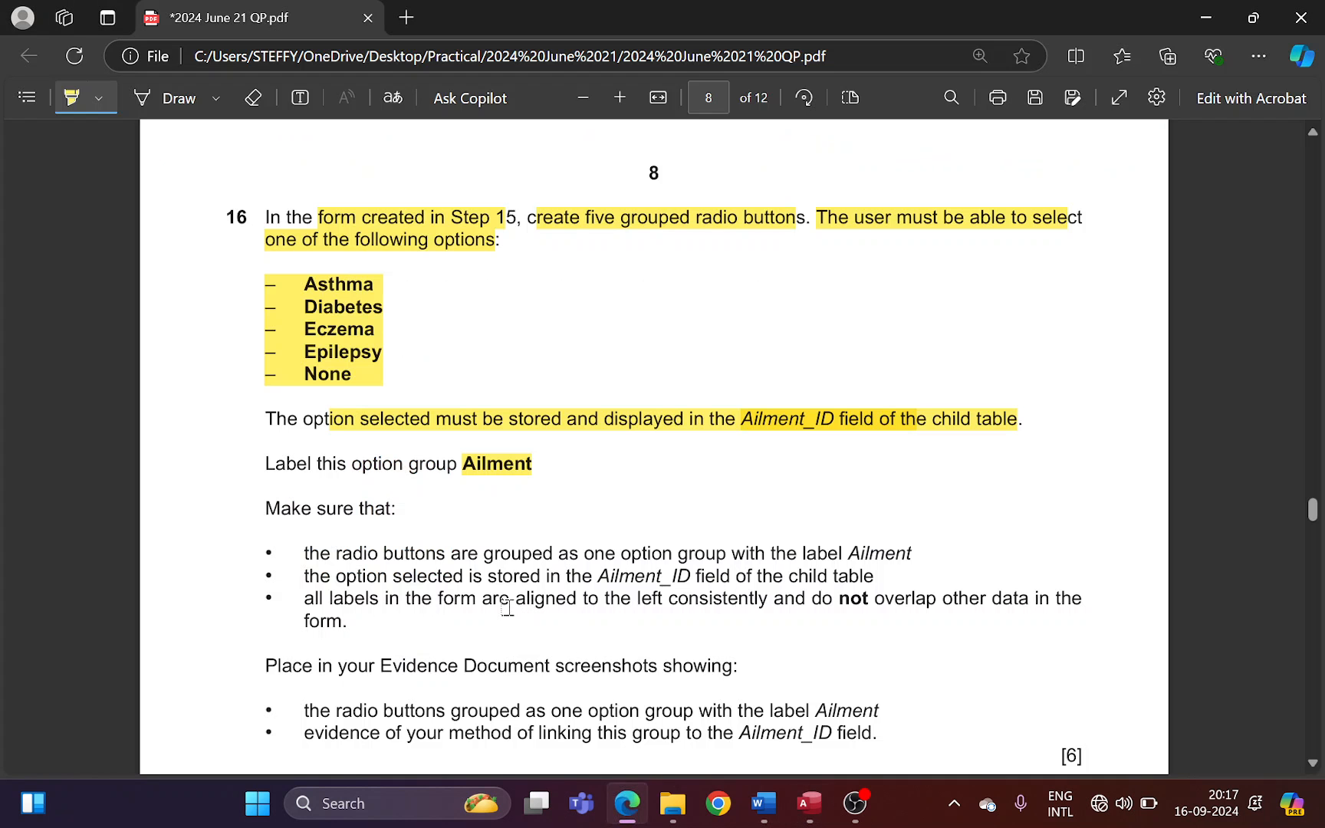
scroll(460, 601, "down", 3)
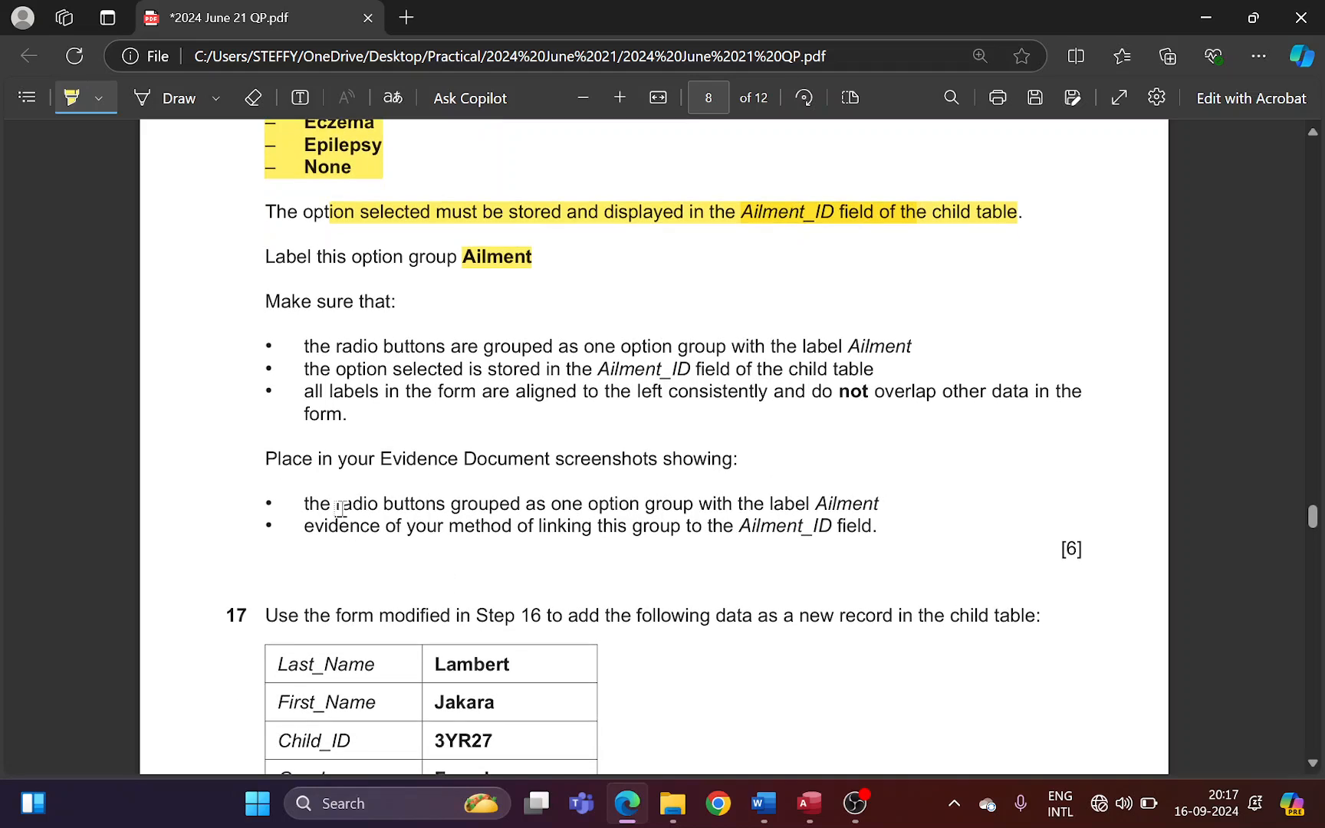
mouse_move(339, 508)
left_mouse_down()
mouse_move(547, 508)
mouse_move(636, 527)
mouse_move(686, 509)
mouse_move(865, 506)
left_mouse_up()
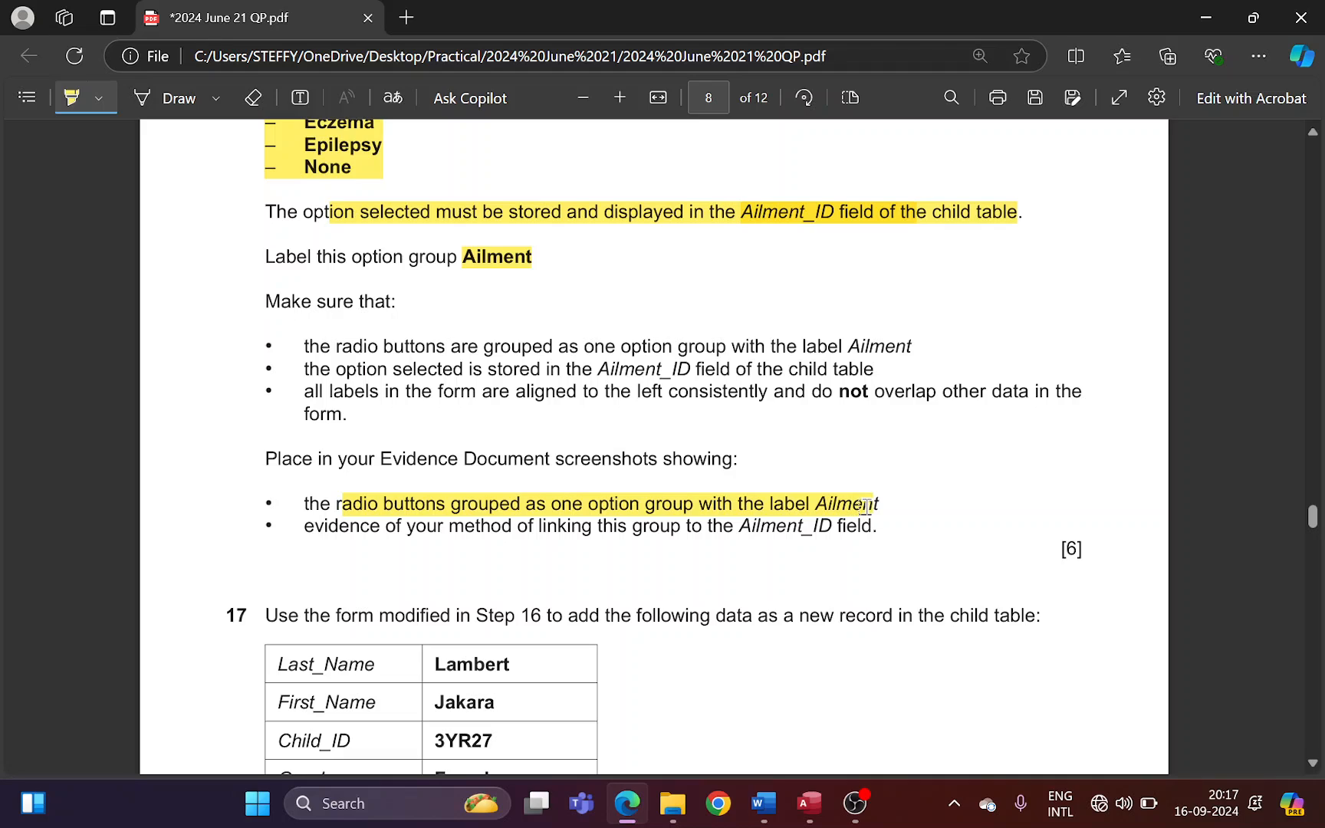
- Switch to Access and capture a screenshot of the Ailment label and its five radio buttons in Child Form's design
key("alt+Tab")
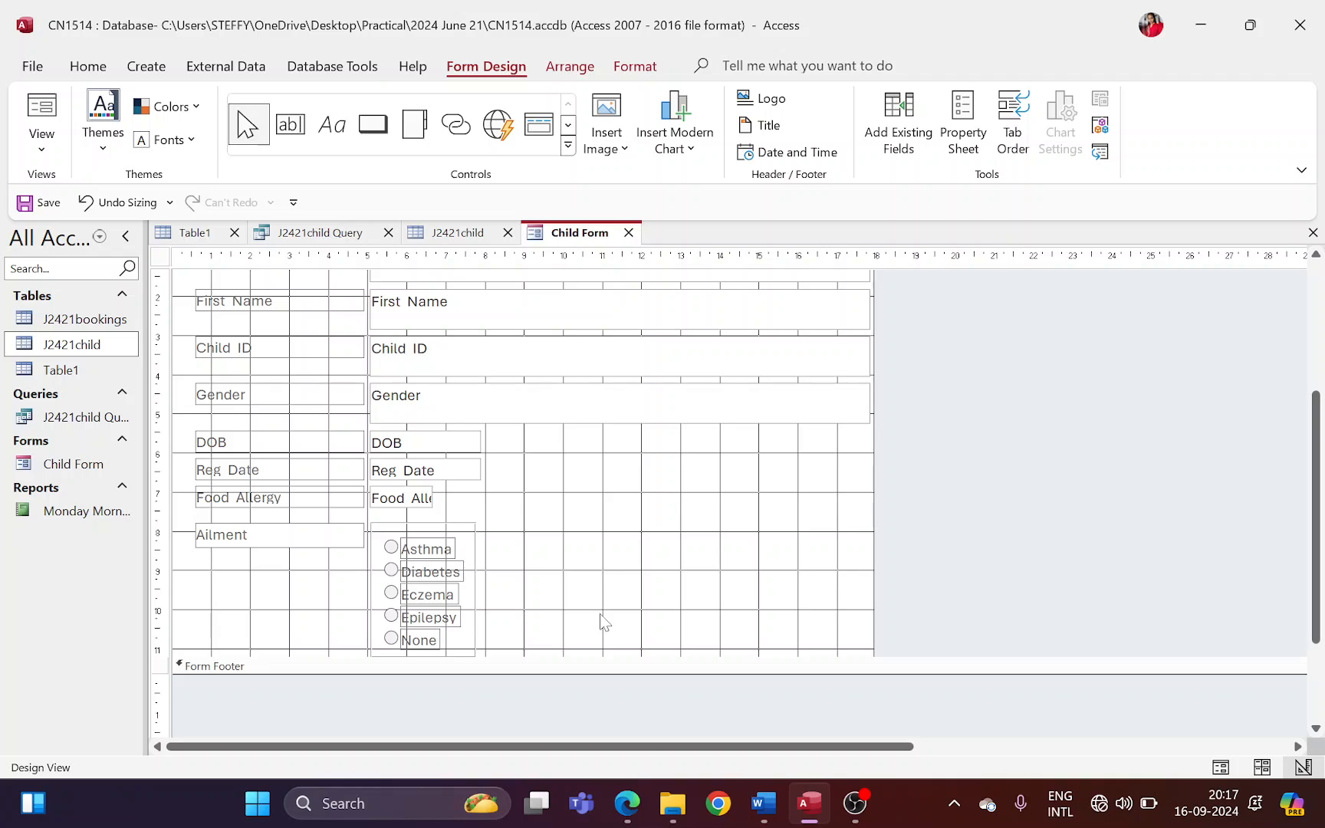
key("super+shift+s")
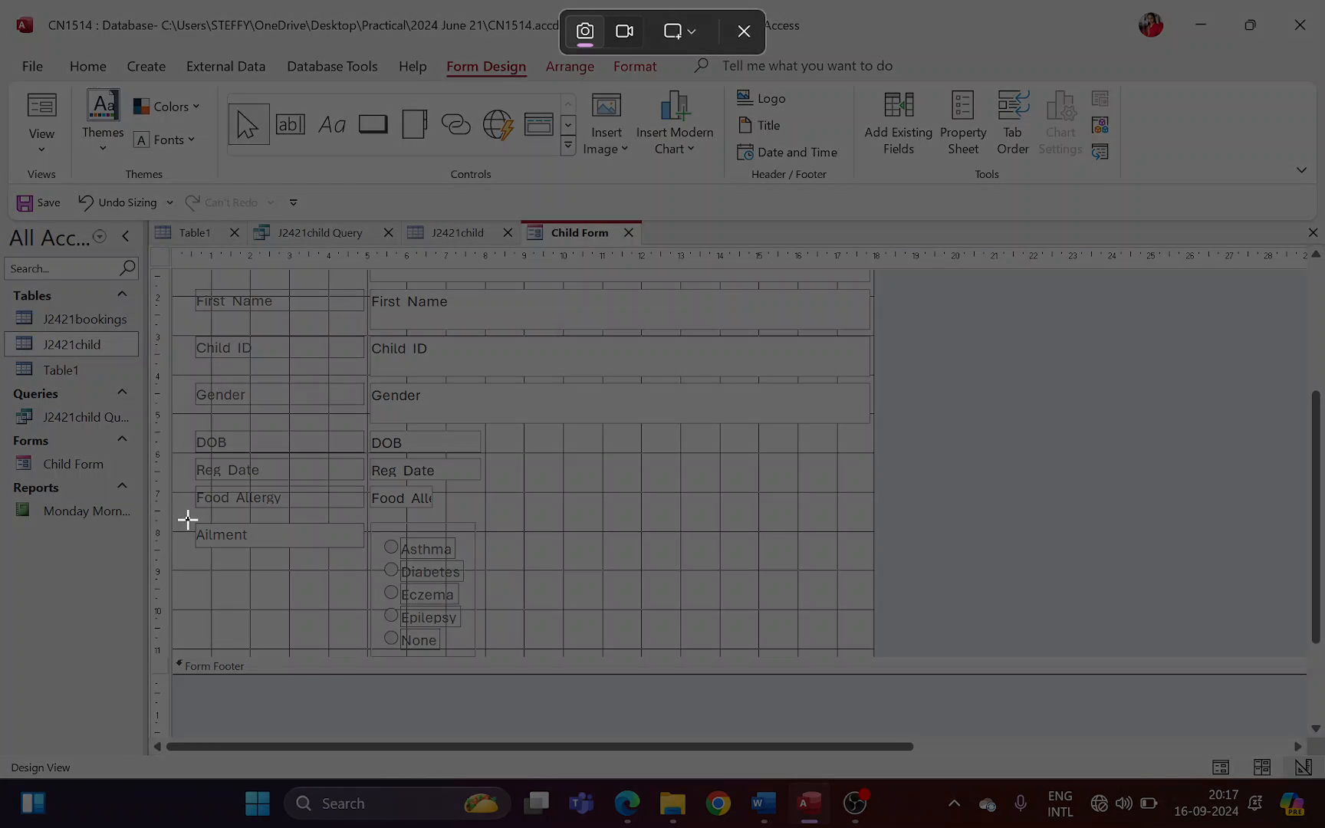
left_click_drag(186, 517, 507, 663)
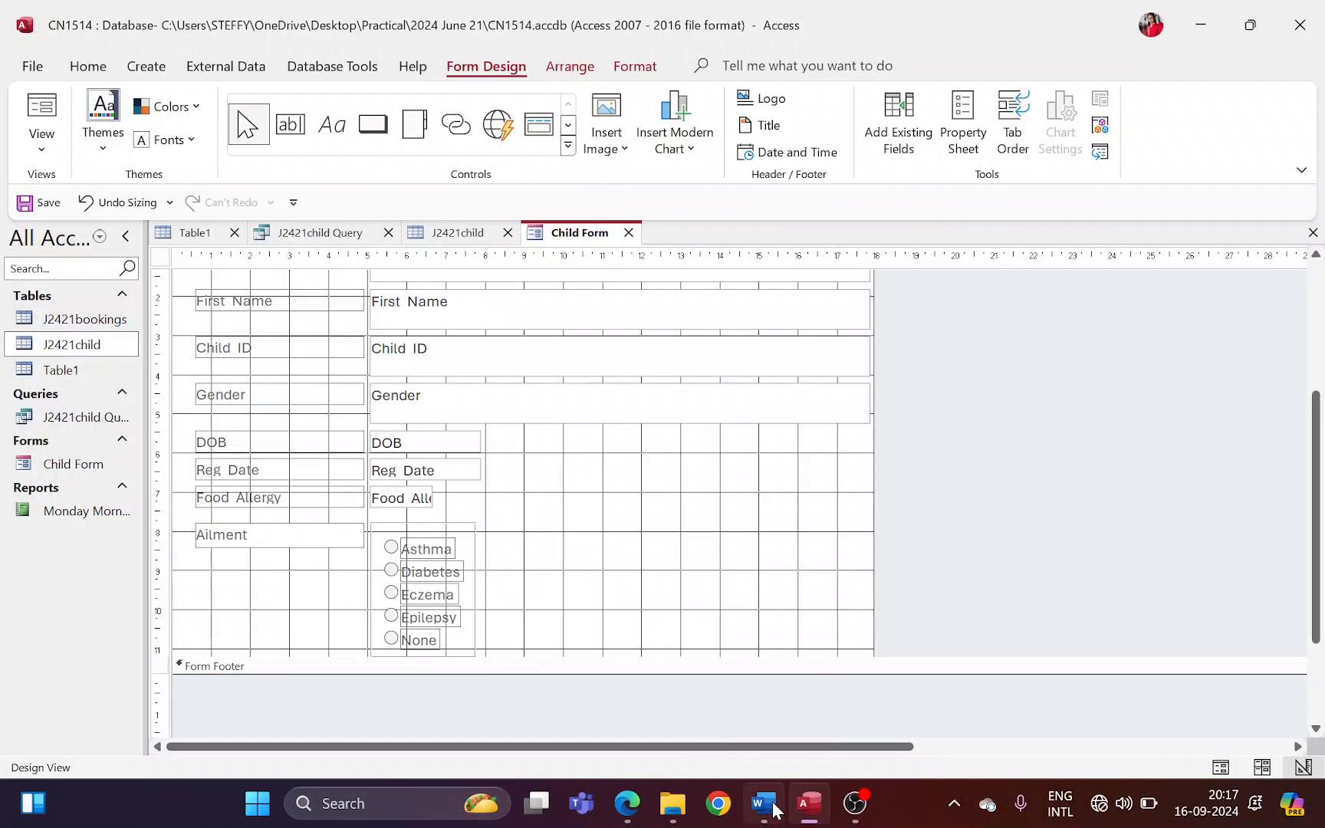
- Switch to the Word evidence document and insert a page break before the Step 16 evidence heading
left_click(627, 803)
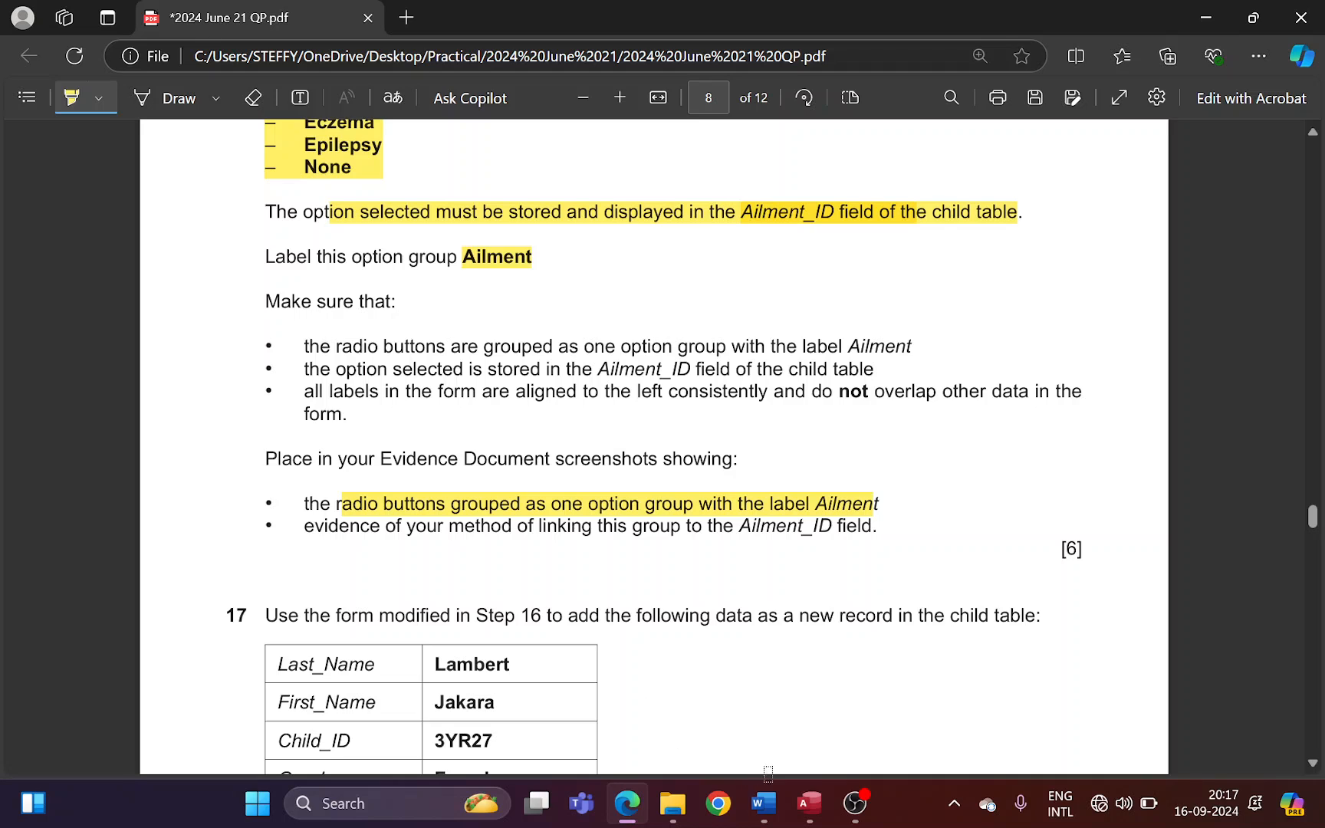
left_click(764, 803)
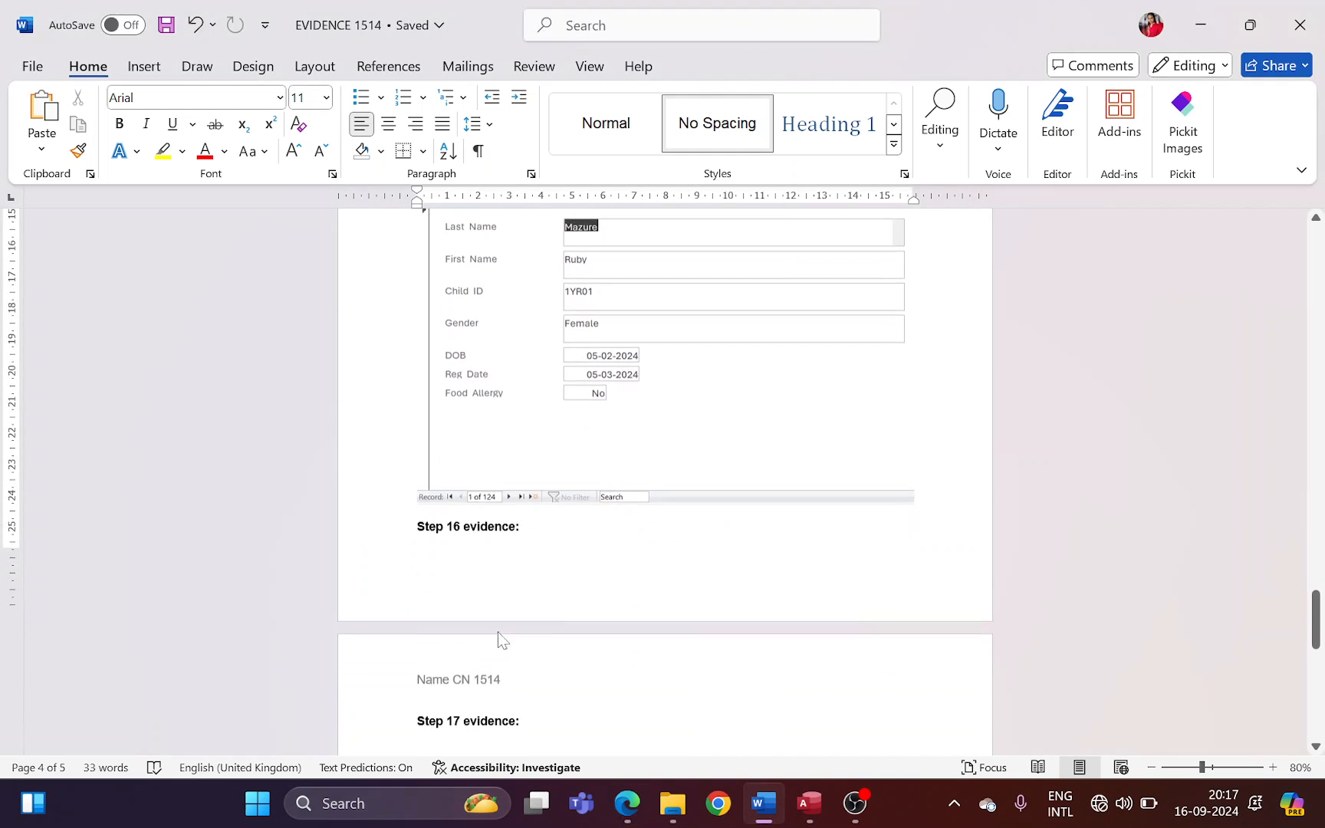
scroll(502, 641, "down", 1)
key("ctrl+Return")
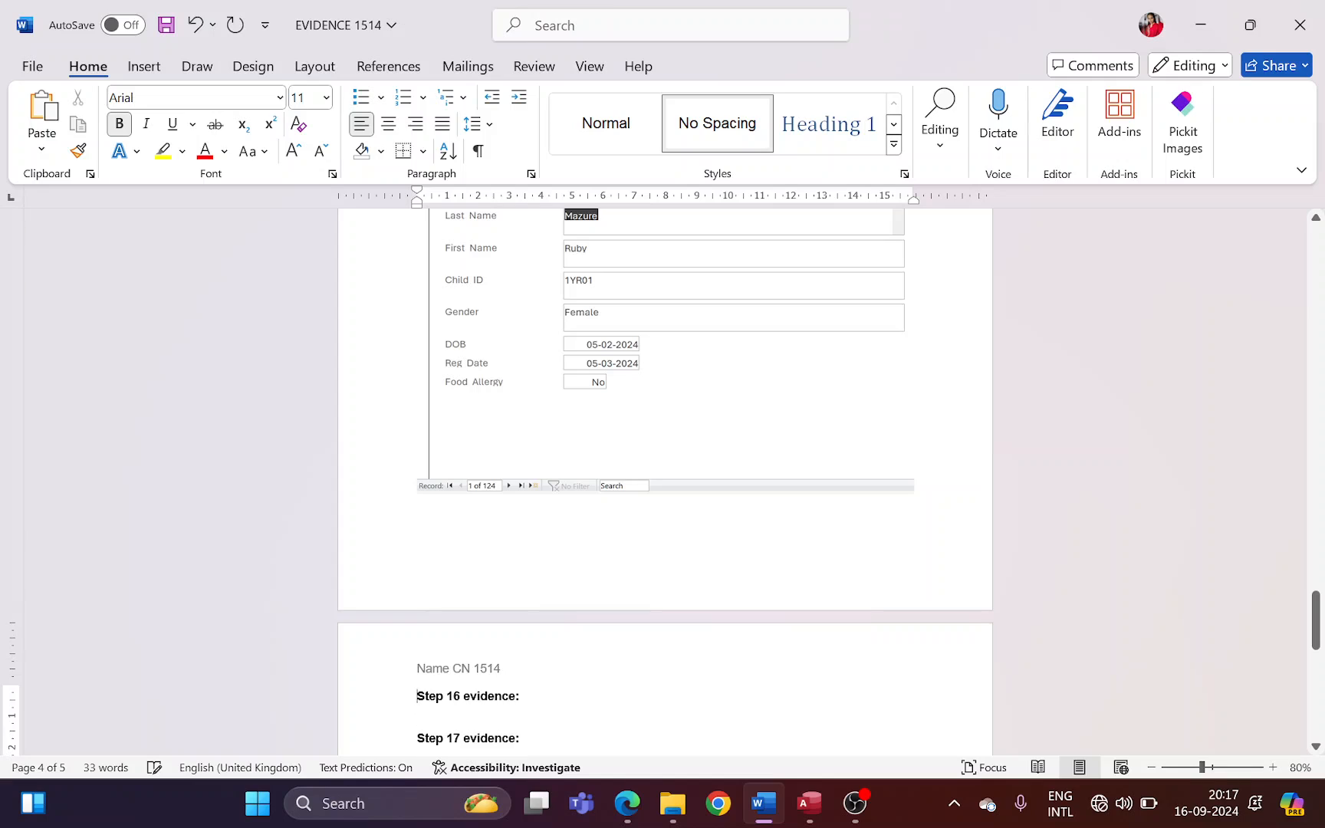
scroll(665, 476, "down", 3)
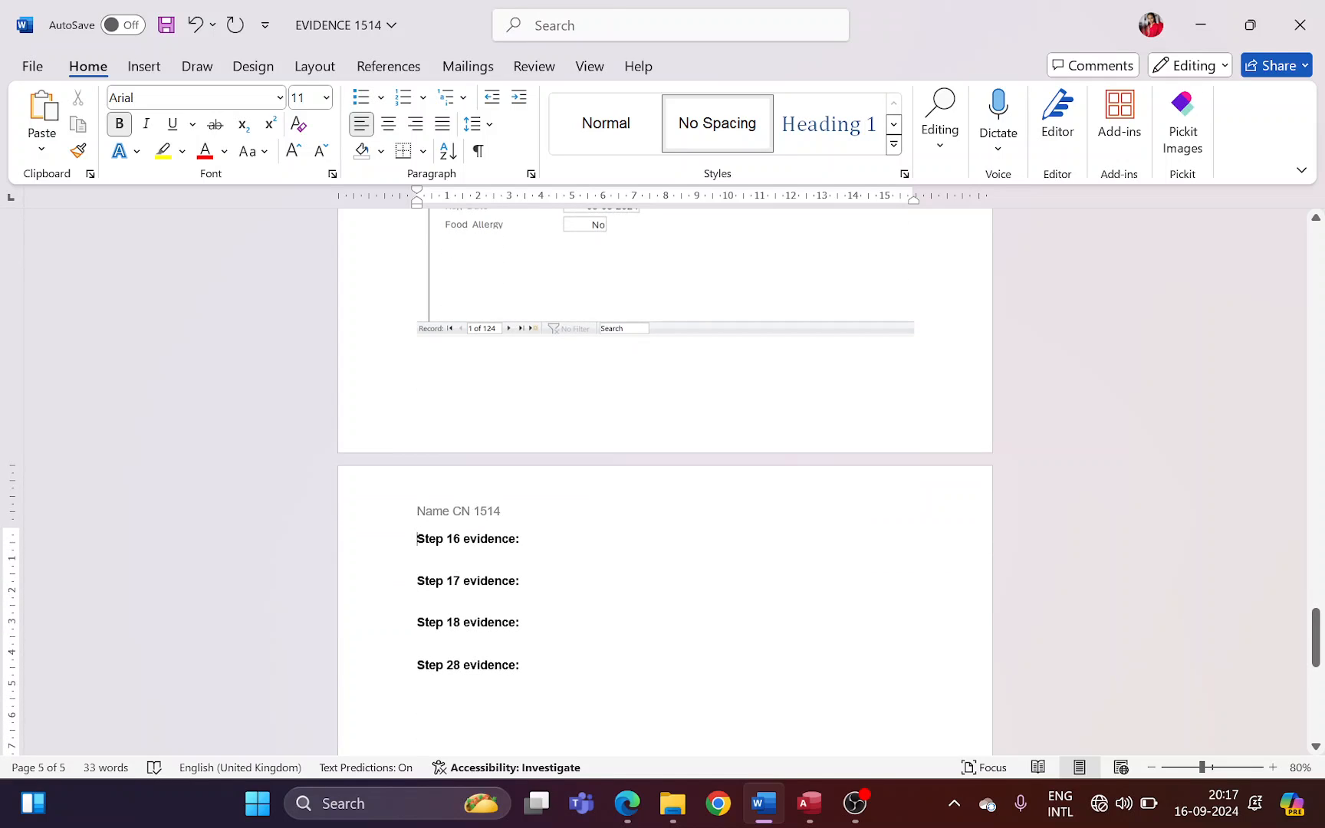
- Paste the option group screenshot under Step 16 evidence, add a blank line below it and save the document
left_click(472, 549)
key("ctrl+v")
scroll(688, 614, "down", 2)
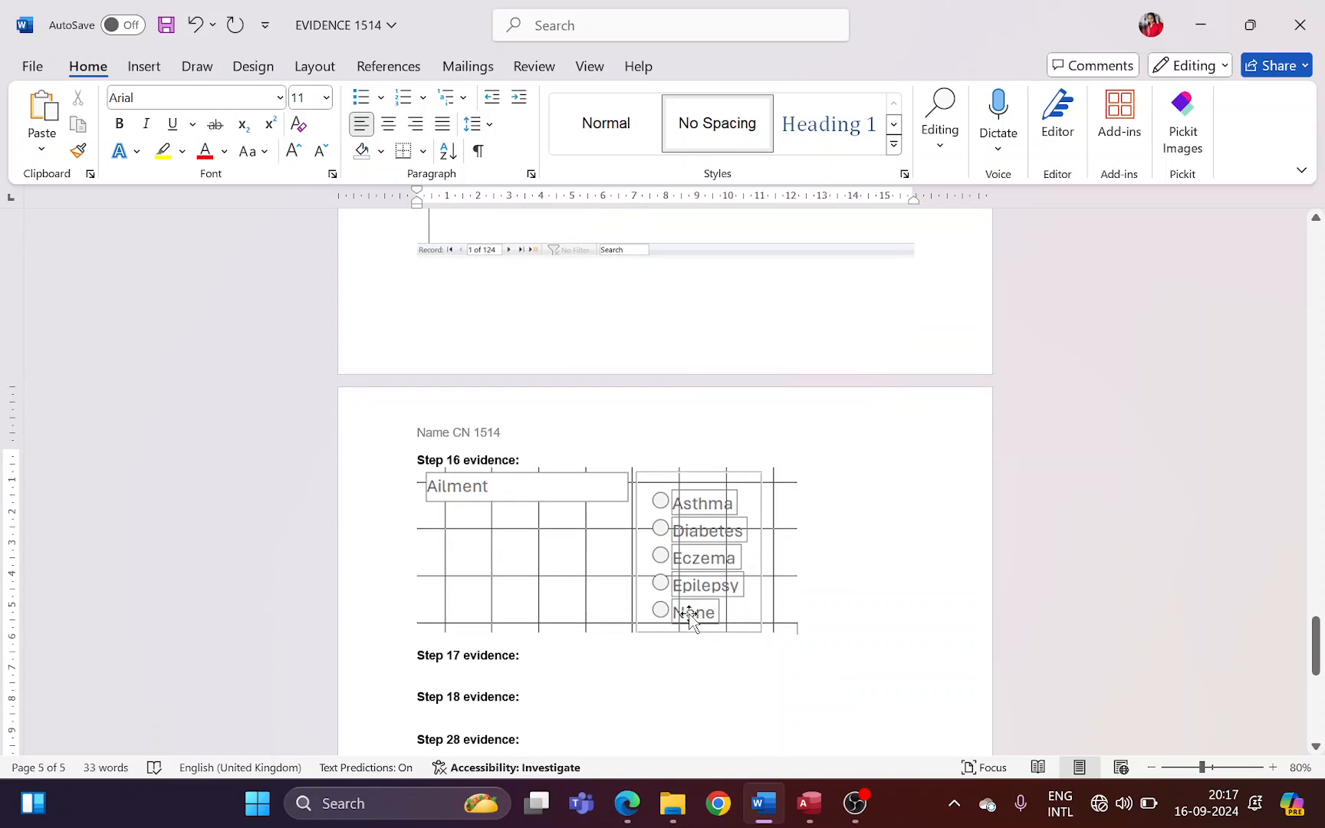
key("Return")
key("ctrl+s")
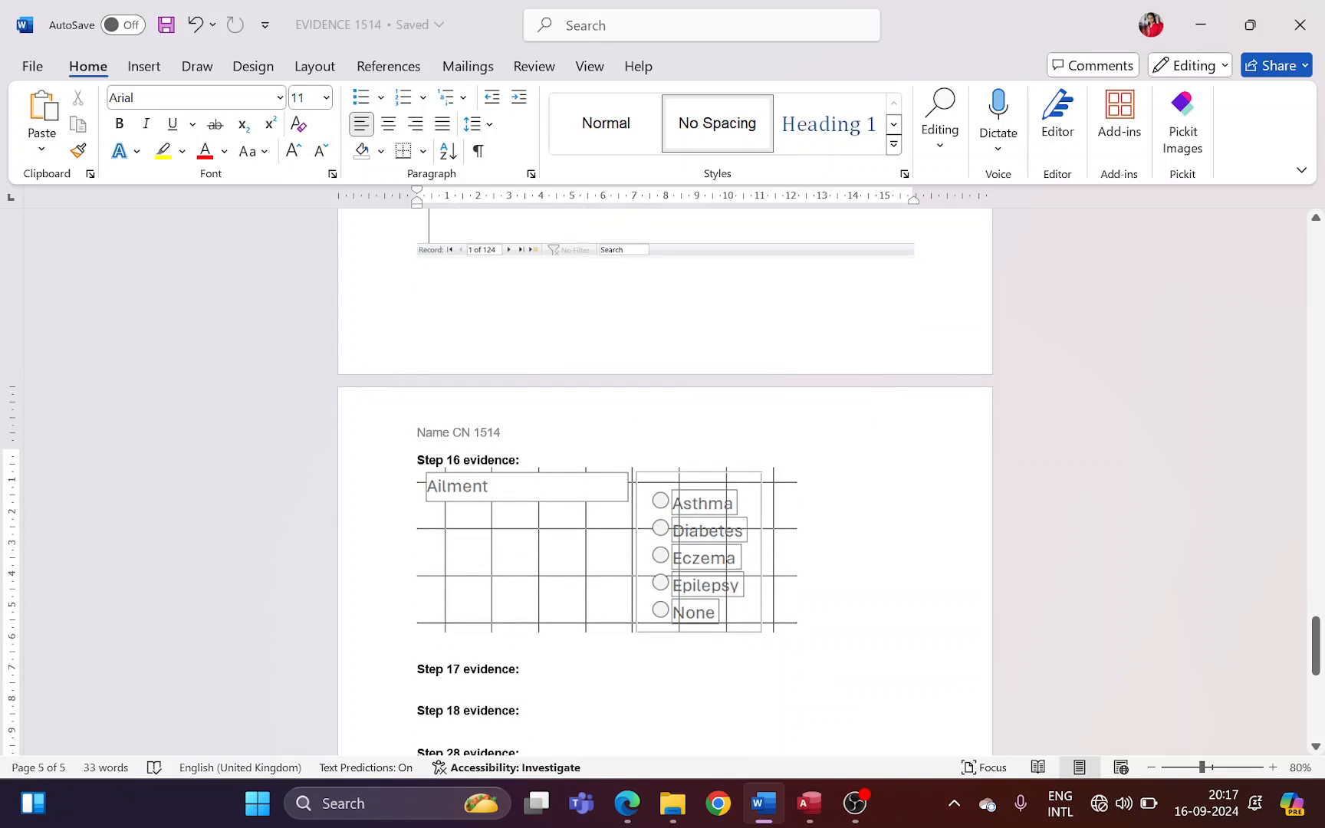
- In the question paper, highlight task 16's three conditions on grouping, Ailment_ID storage and label alignment, checking the grouping against the Access form
left_click(807, 802)
left_click(627, 802)
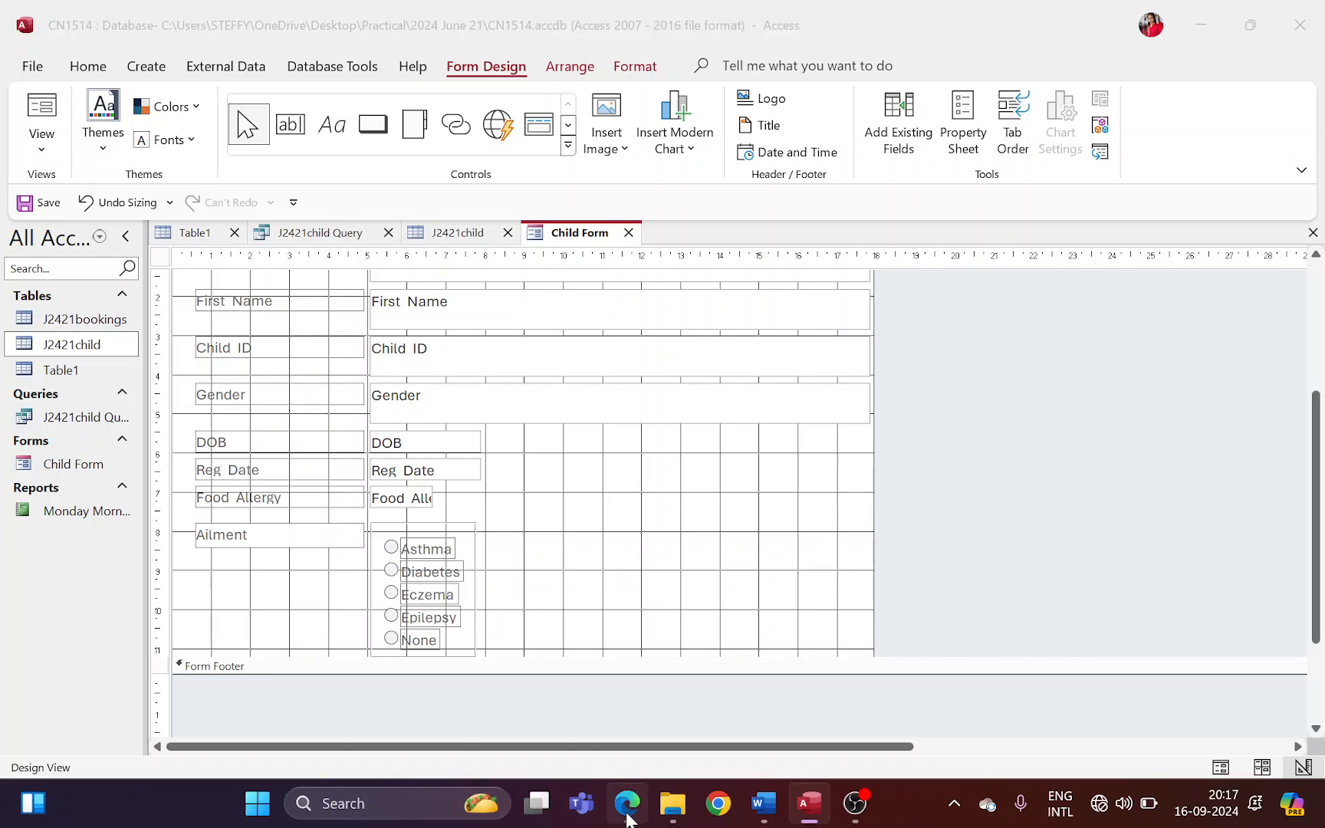
left_click_drag(308, 345, 910, 346)
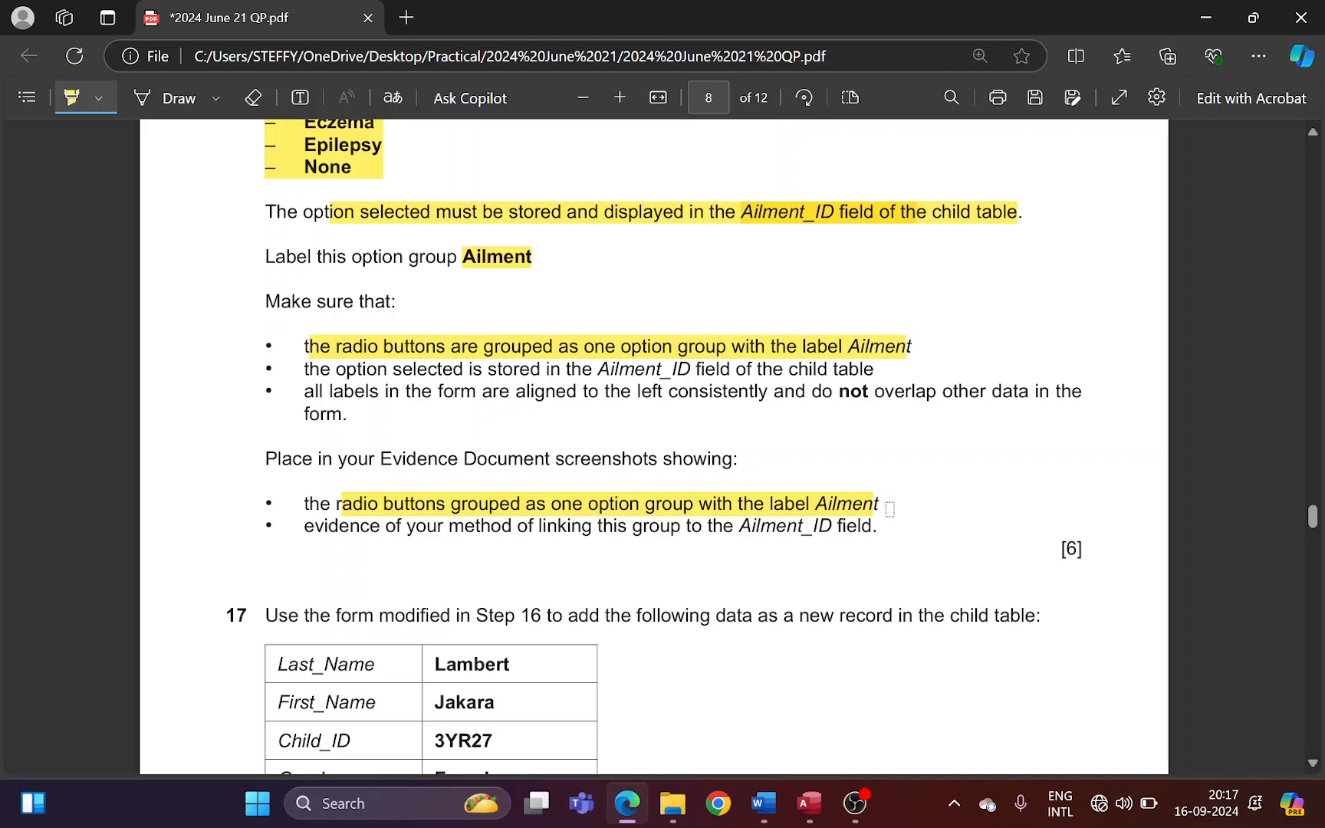
left_click(809, 803)
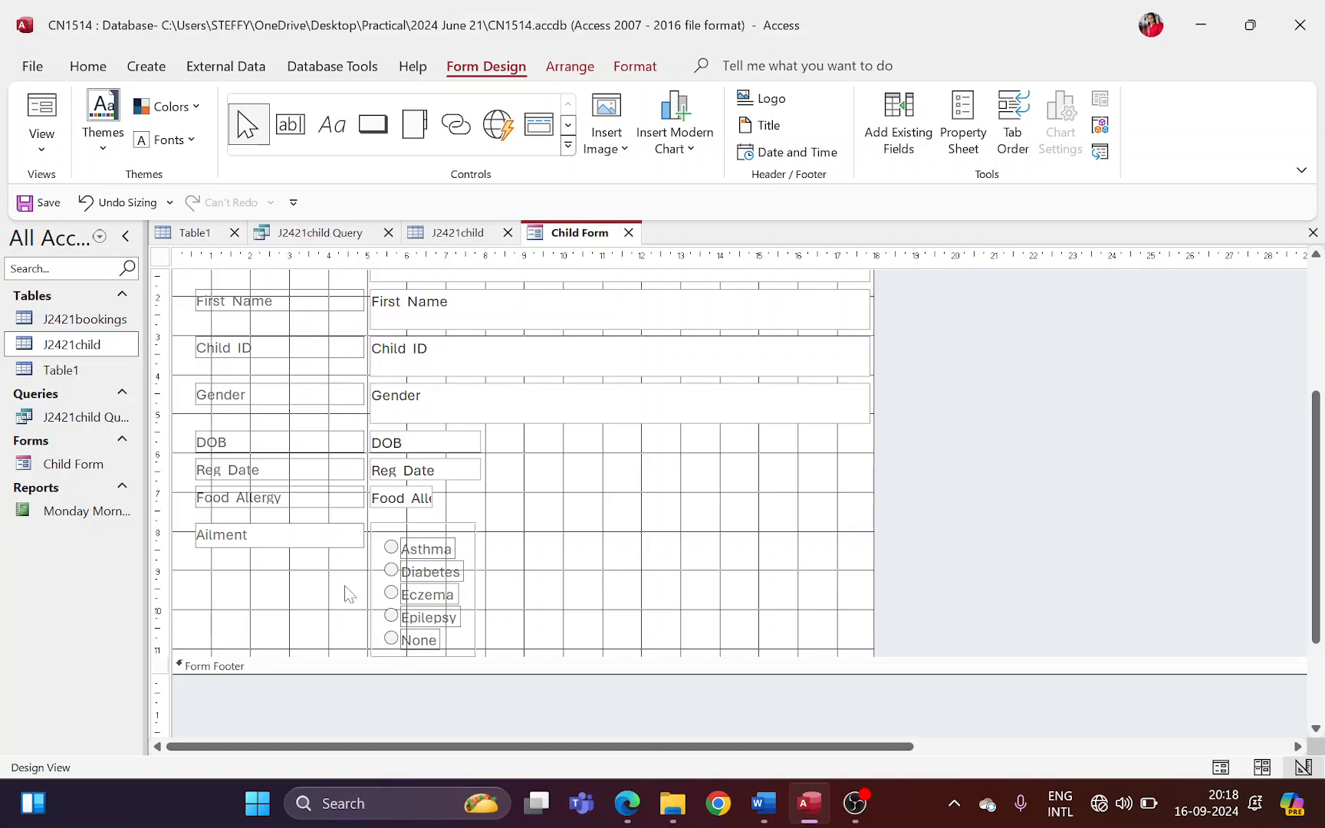
left_click(627, 803)
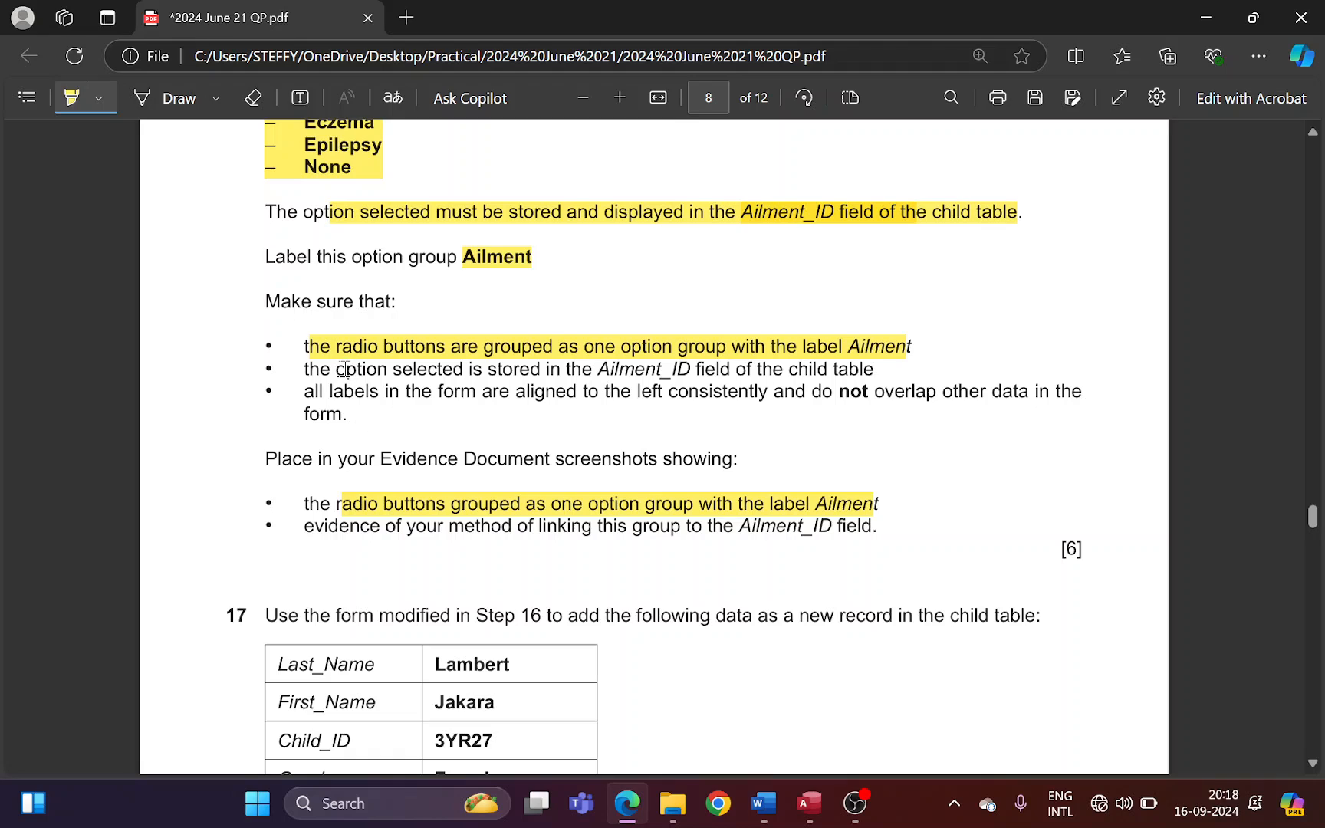
left_click_drag(335, 370, 847, 369)
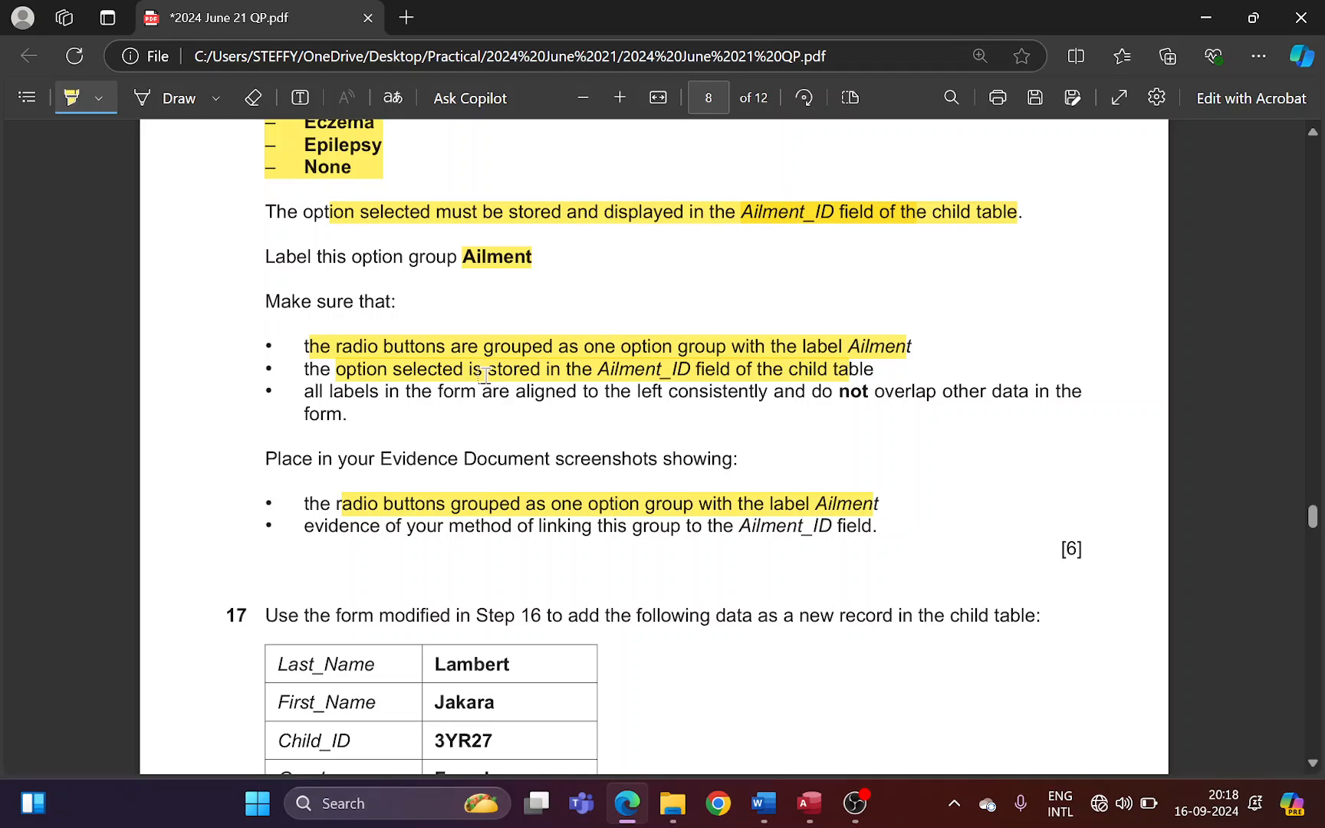
mouse_move(321, 391)
left_mouse_down()
mouse_move(752, 393)
mouse_move(1020, 411)
left_mouse_up()
- Check Child Form's labels in Access against the left alignment and no-overlap requirement, selecting the Ailment label
key("alt+Tab")
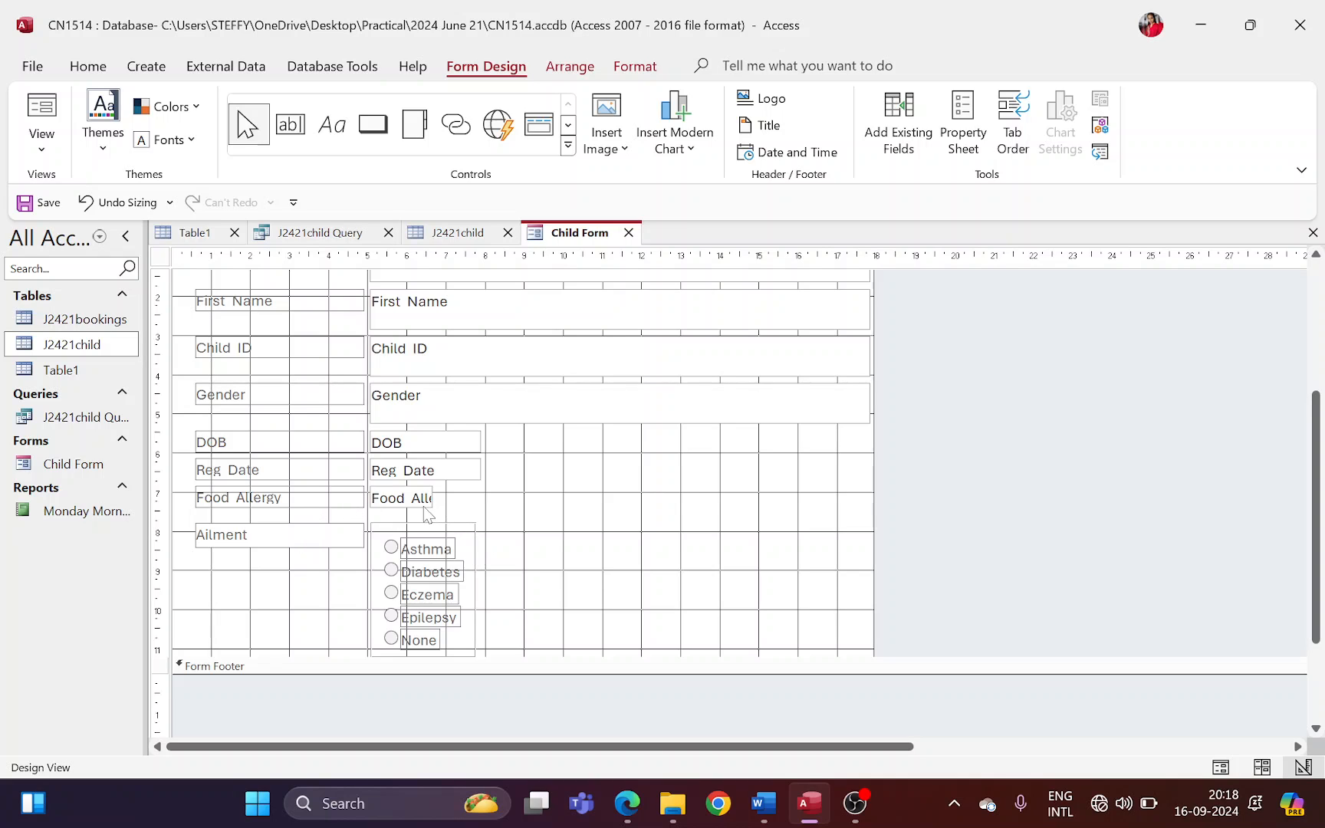
key("alt+Tab")
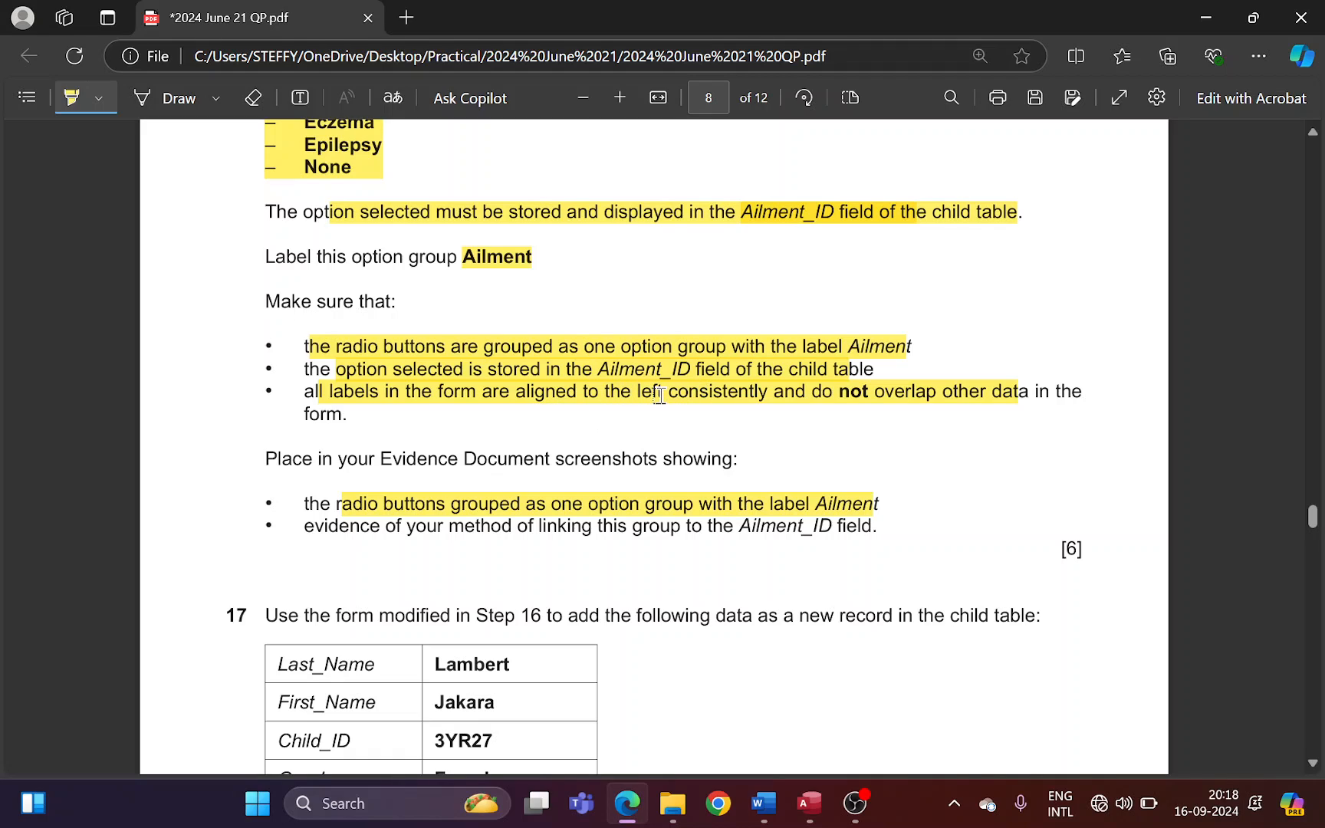
key("alt+Tab")
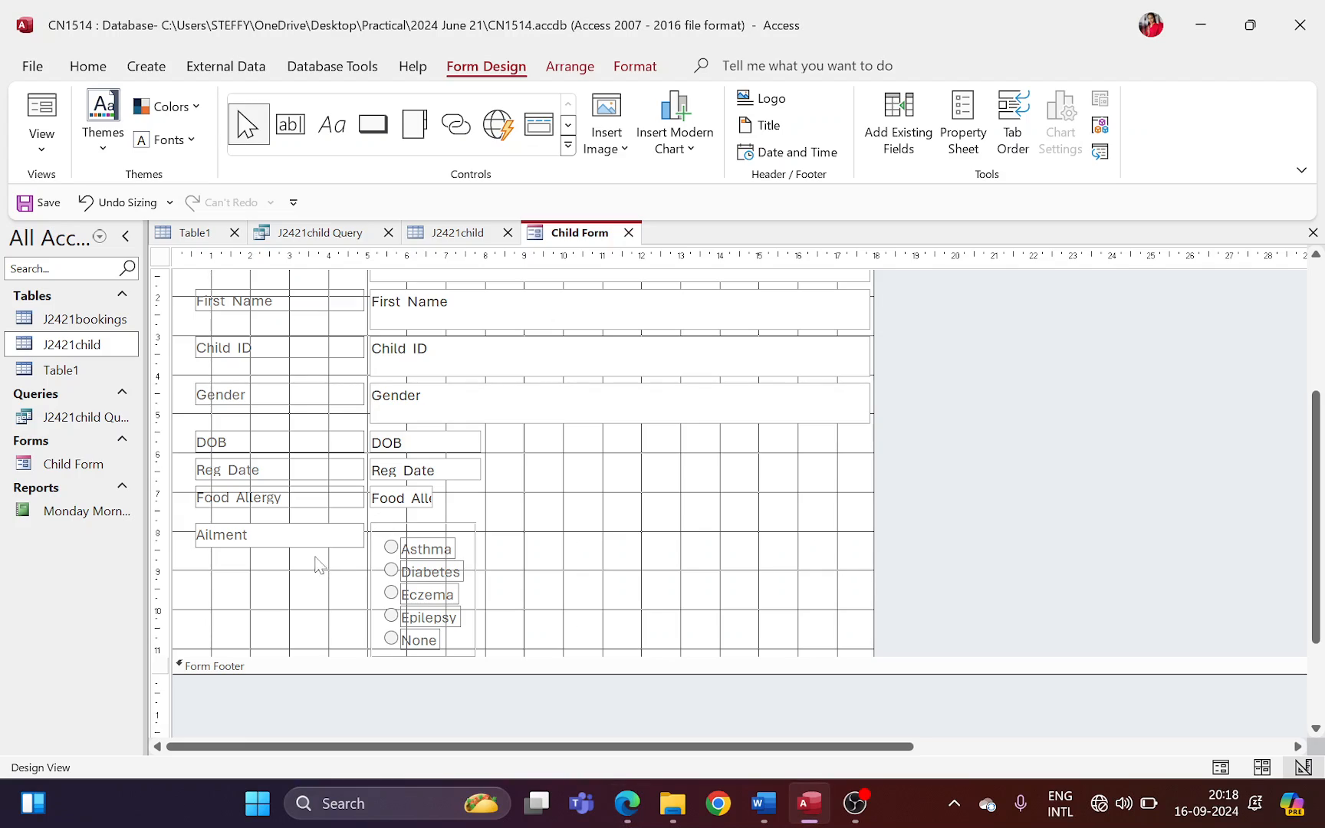
left_click(307, 541)
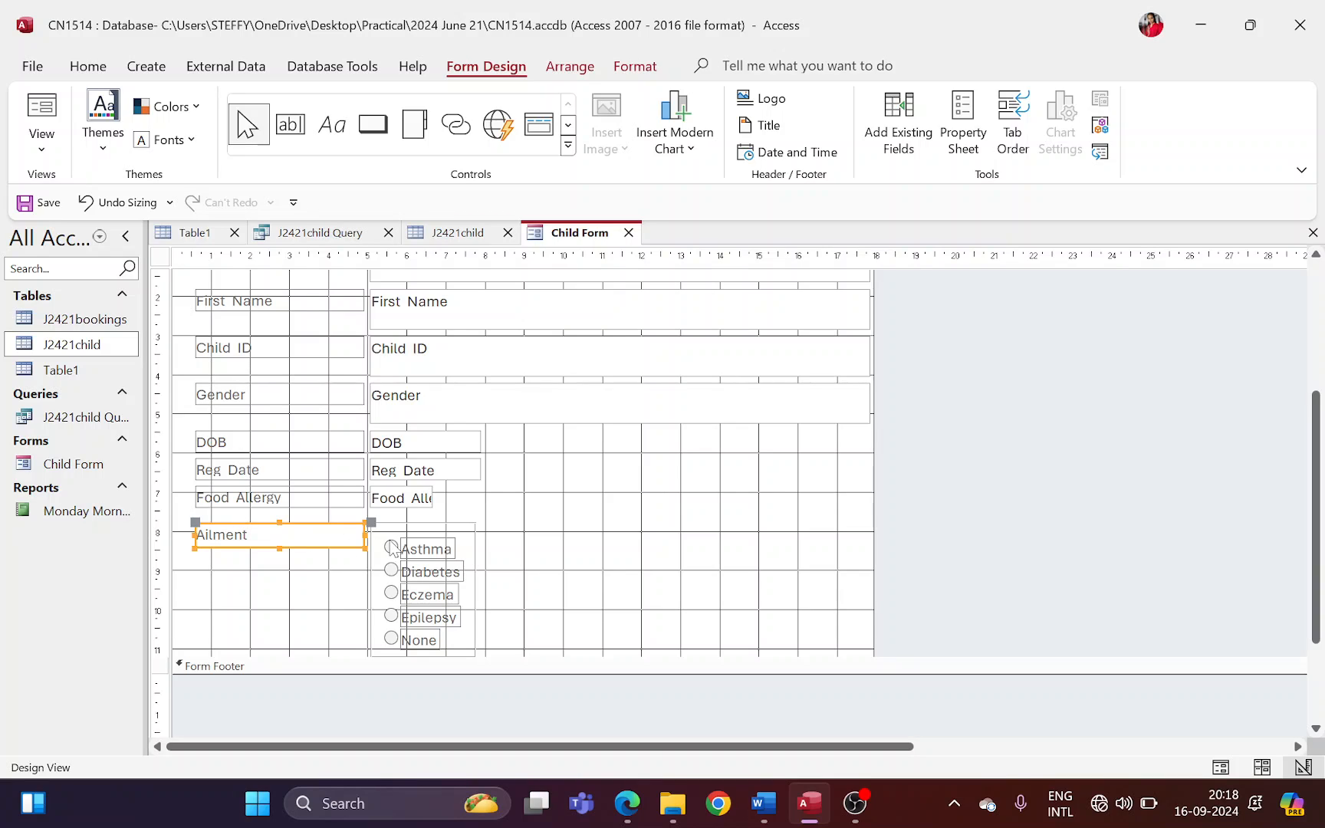
- Return to the question paper and highlight the requirement to evidence the method of linking the group to the Ailment_ID field
key("alt+Tab")
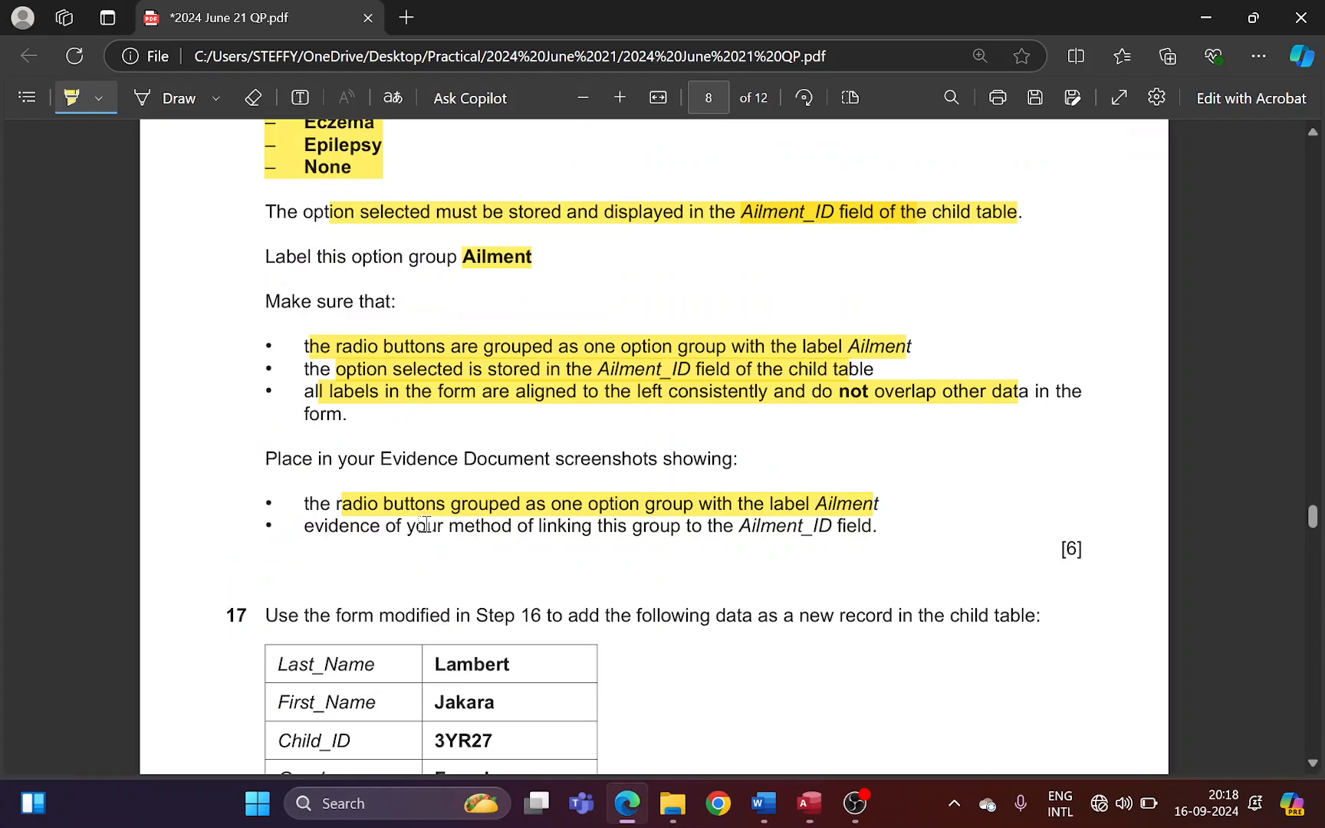
scroll(379, 435, "down", 3)
mouse_move(309, 425)
left_mouse_down()
mouse_move(460, 399)
mouse_move(467, 424)
mouse_move(856, 424)
left_mouse_up()
- Return to Access, open the Property Sheet for Child Form's design and look through the Detail section's property categories
key("alt+Tab")
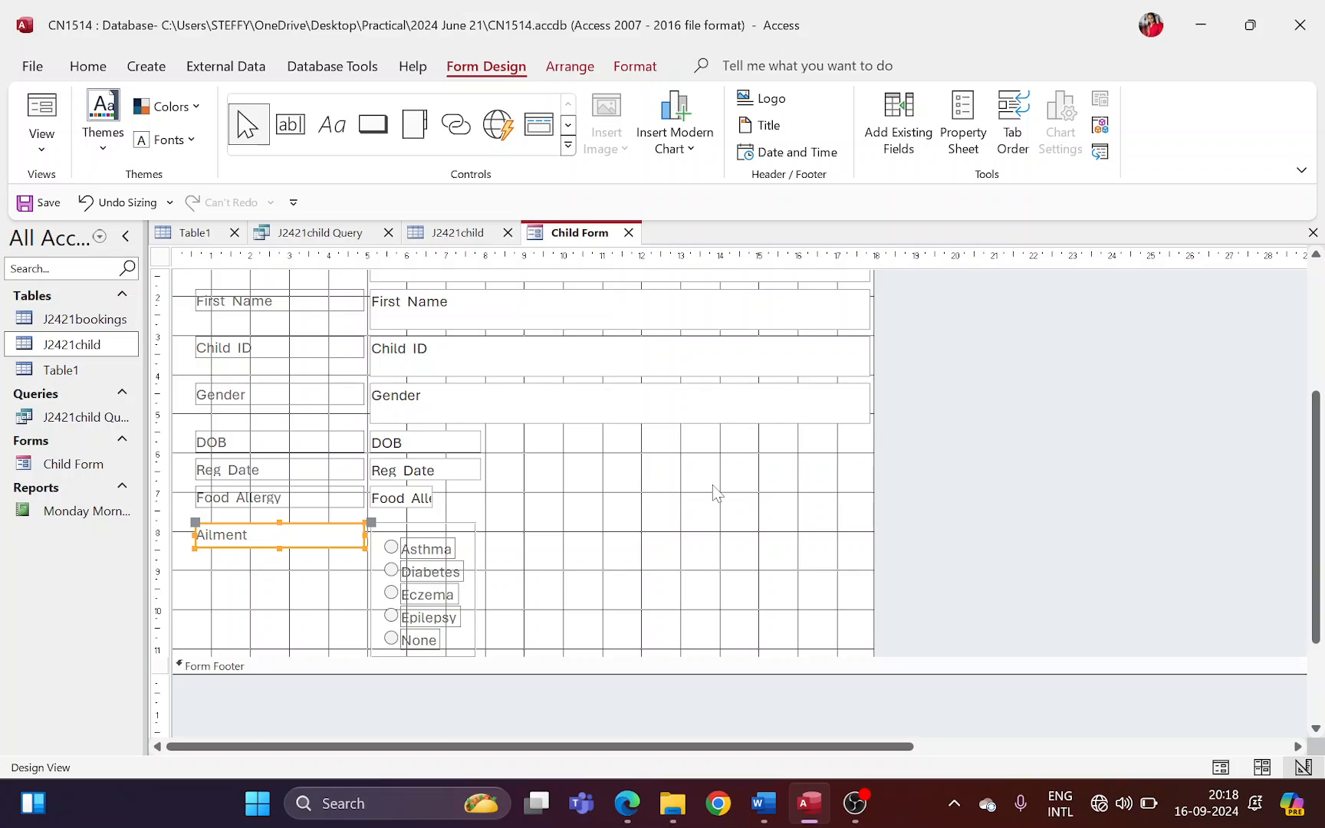
double_click(479, 537)
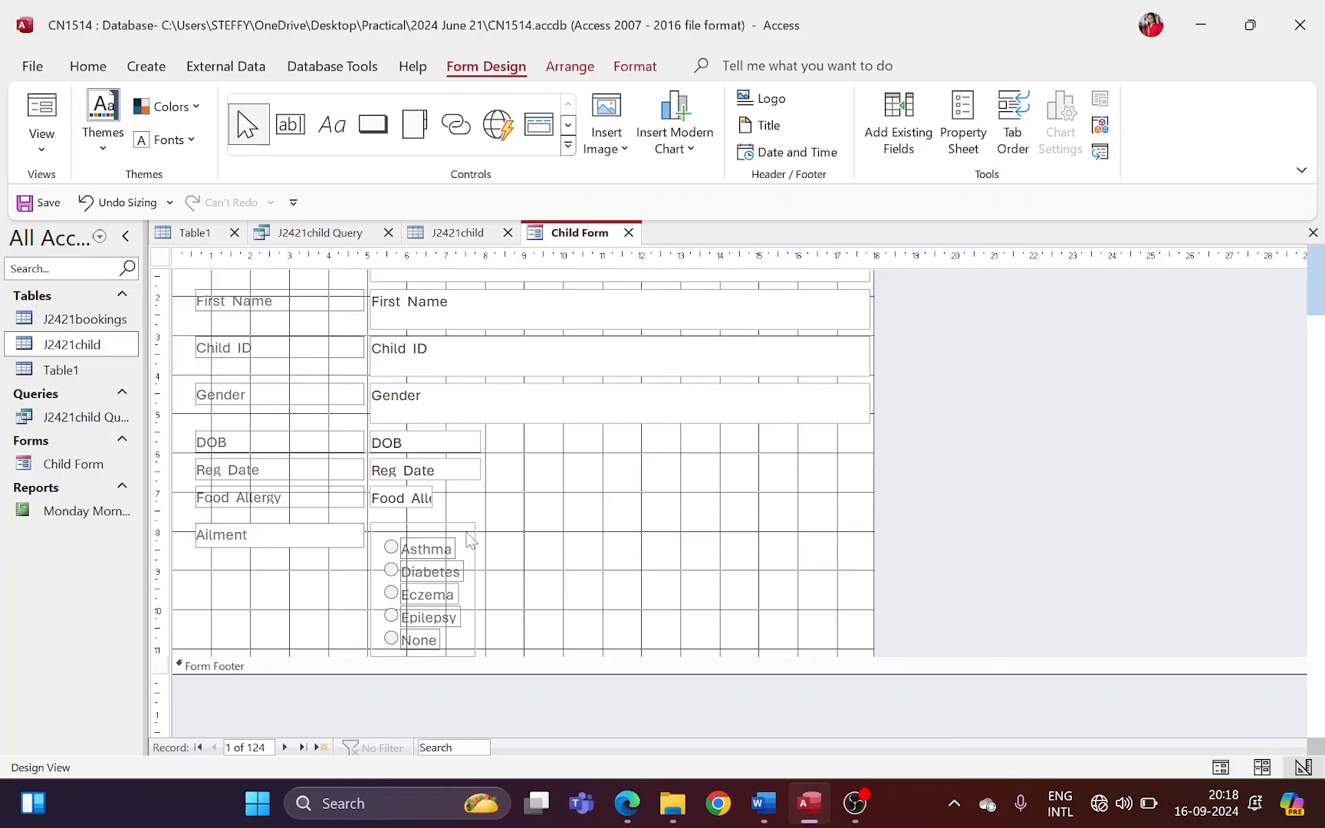
left_click(1021, 330)
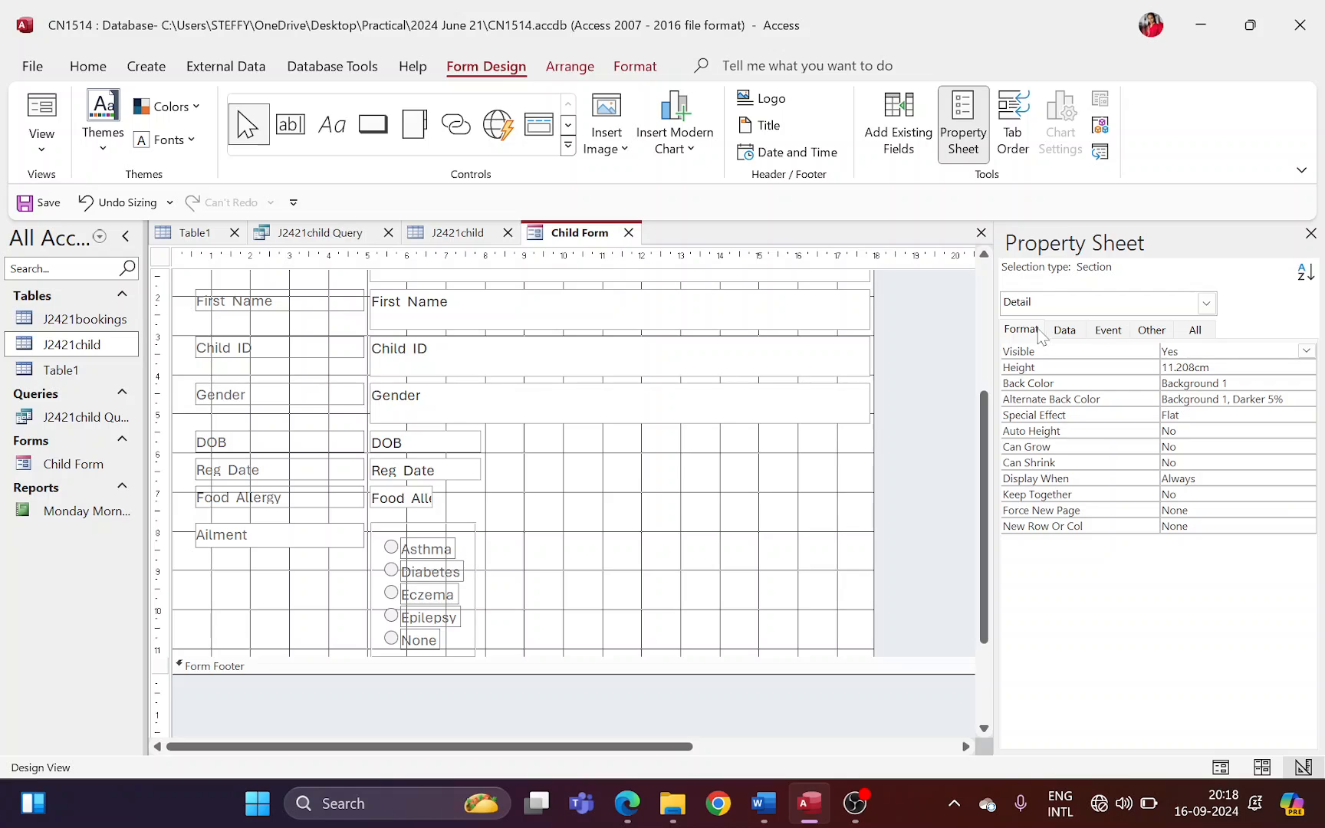
left_click(1121, 335)
left_click(1158, 335)
left_click(1204, 329)
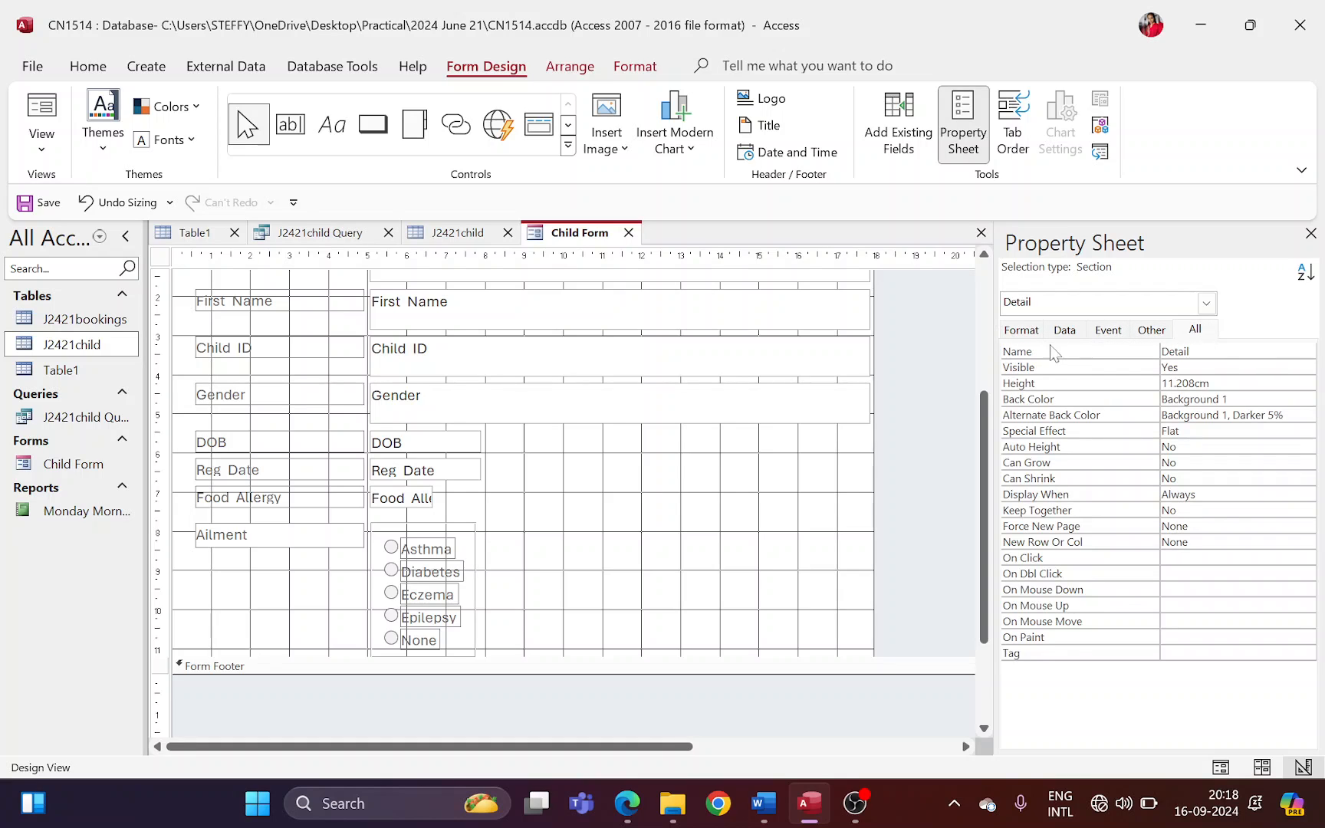
scroll(1035, 345, "down", 1)
- Select the option group Frame15 in the Property Sheet and display its data properties, including the Control Source
left_click(1206, 303)
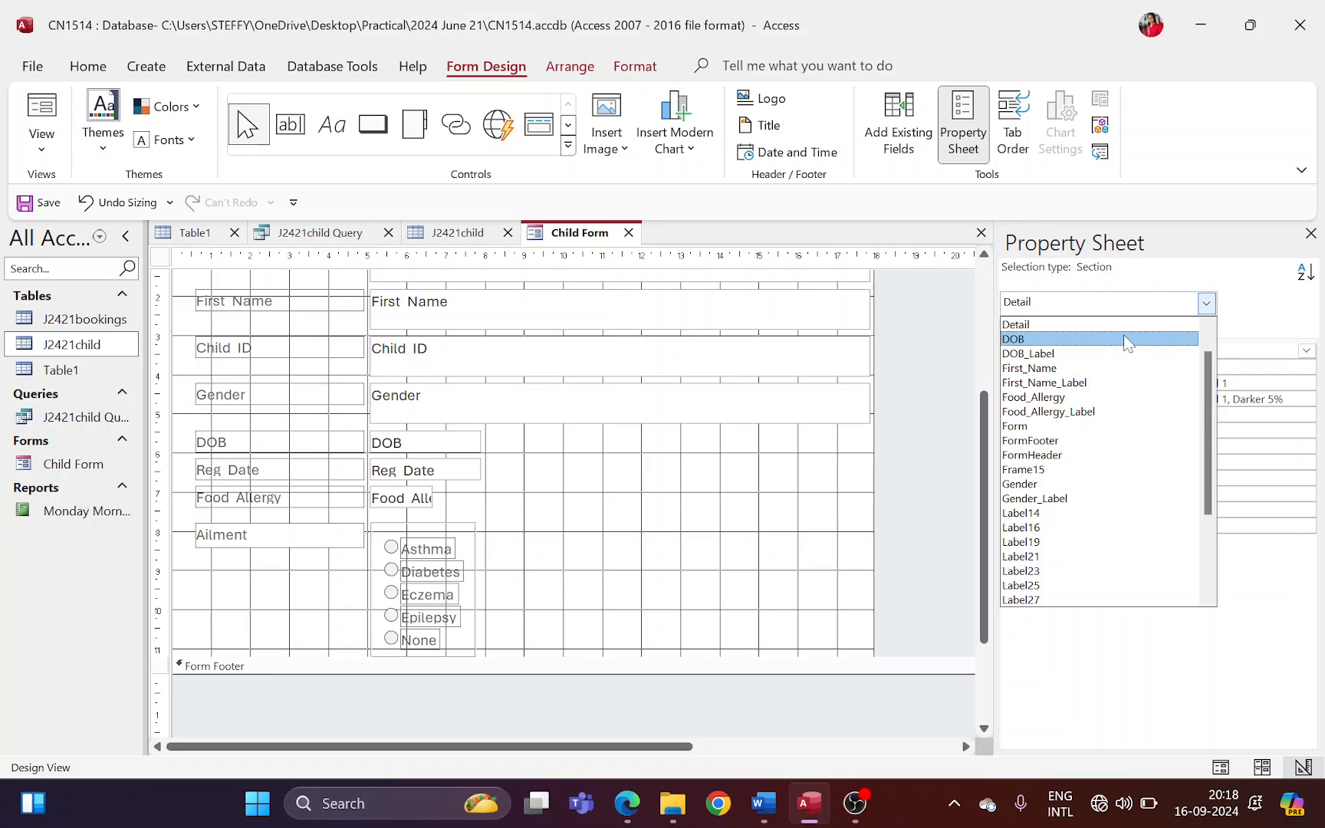
left_click(1077, 464)
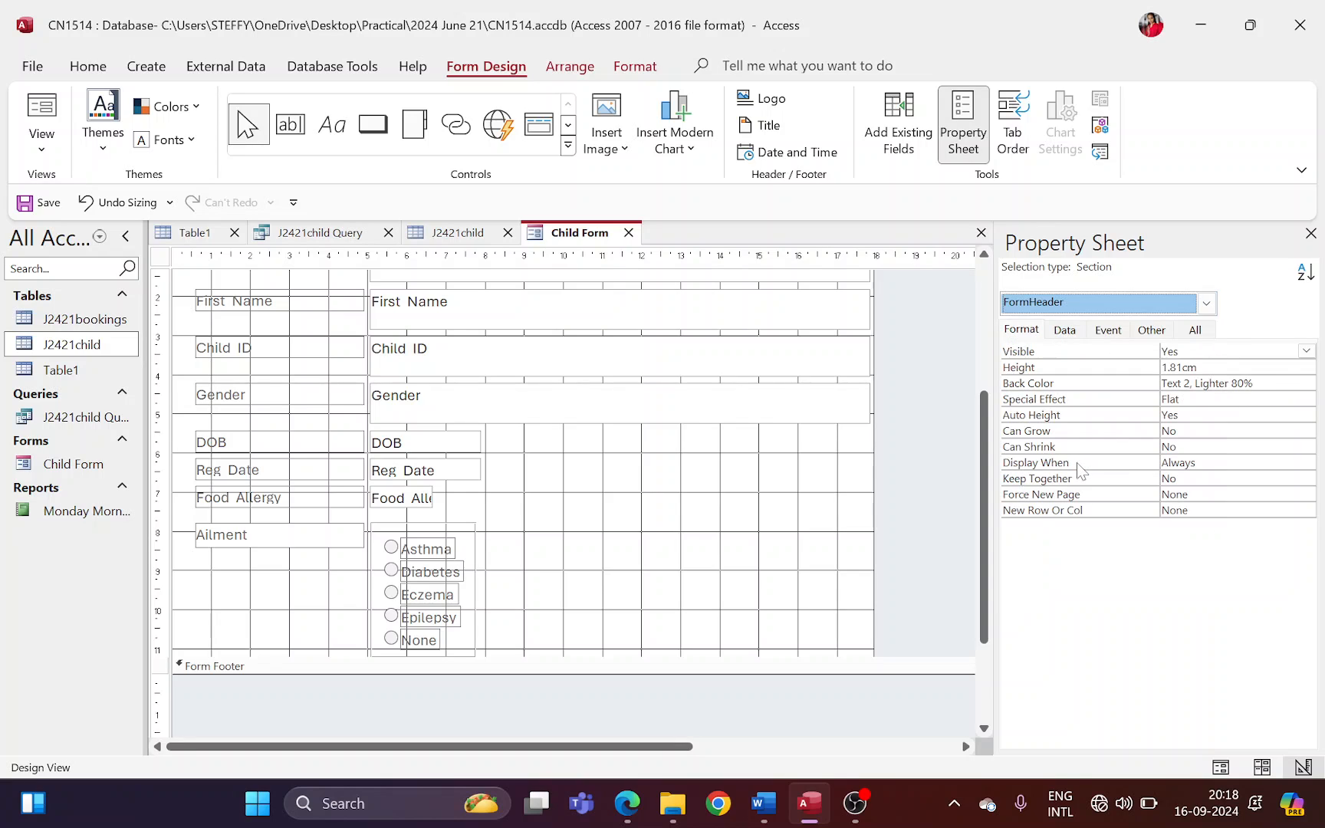
left_click(1206, 303)
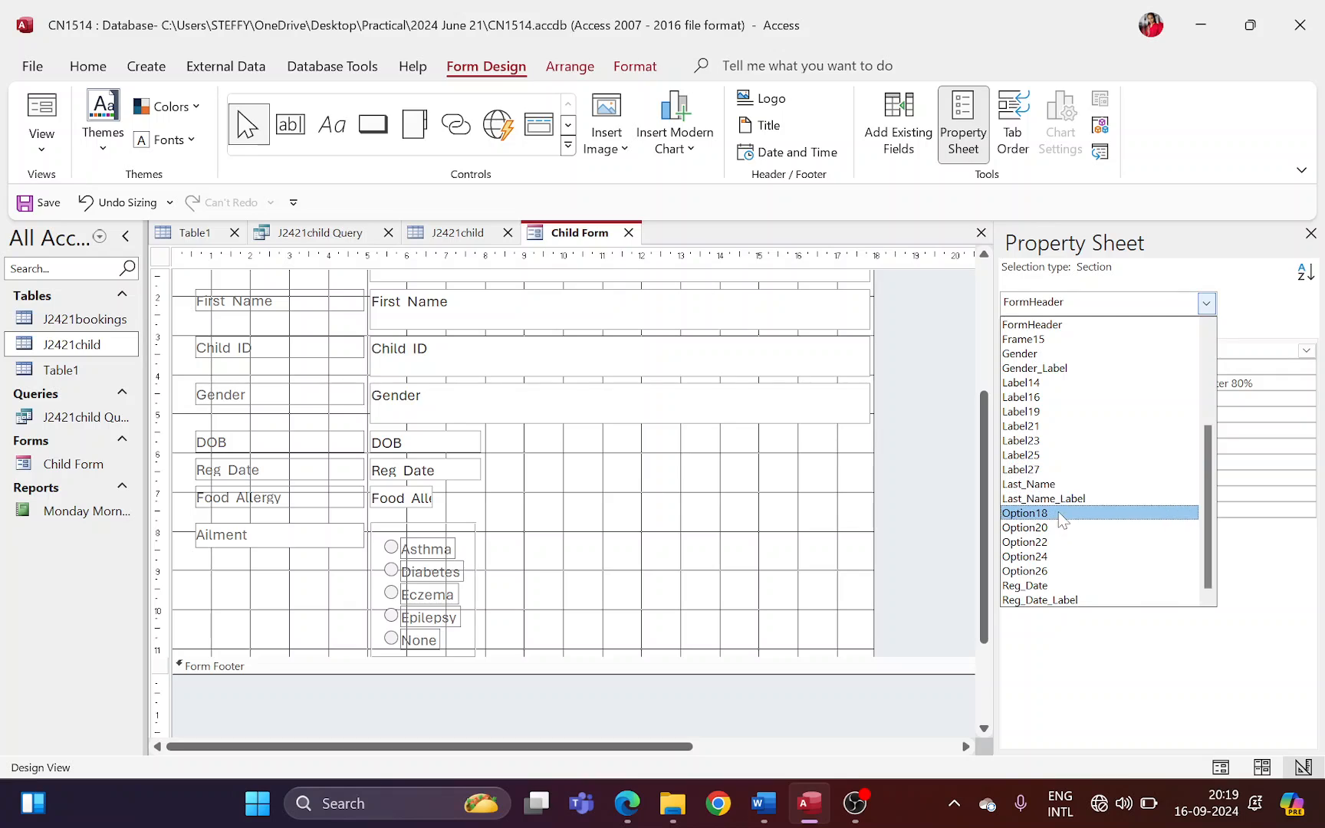
scroll(1060, 512, "up", 2)
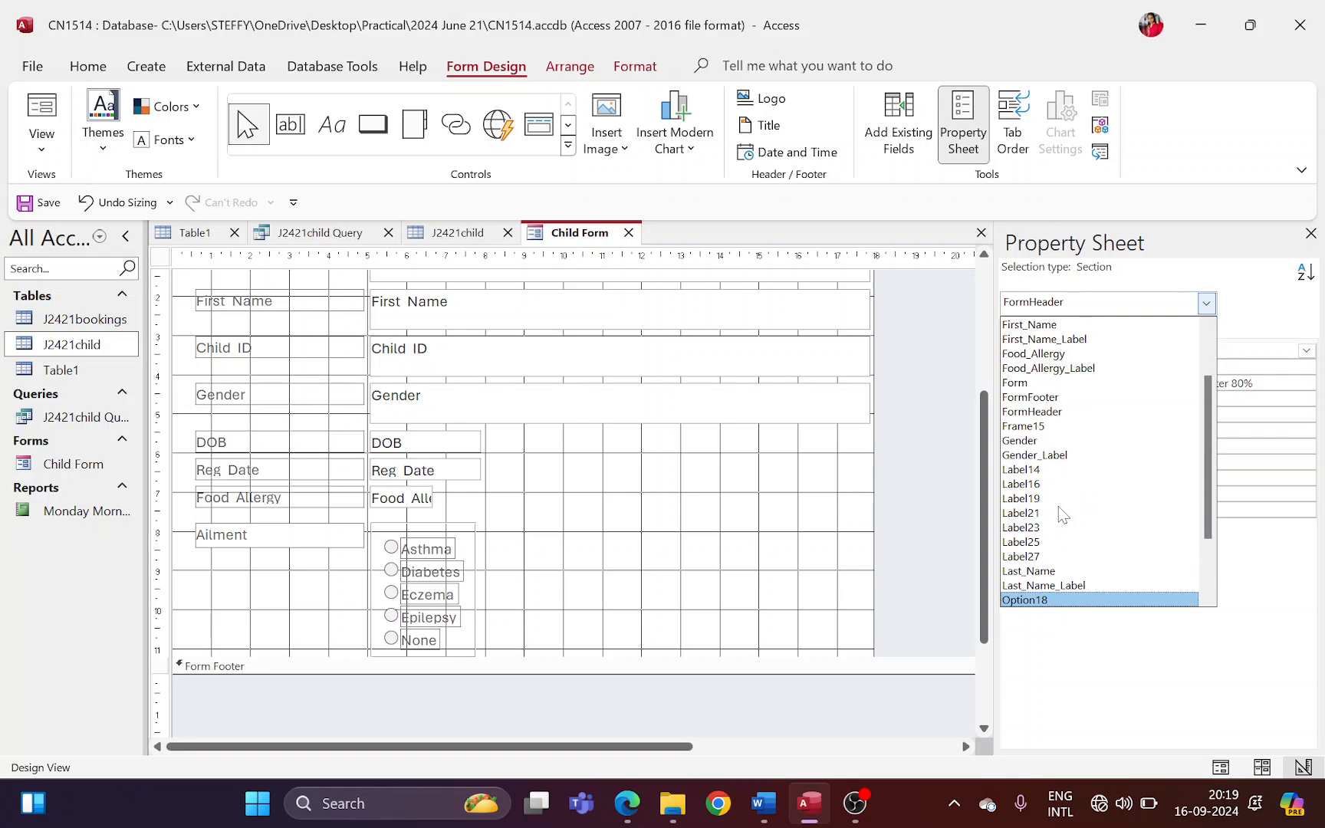
left_click(1041, 427)
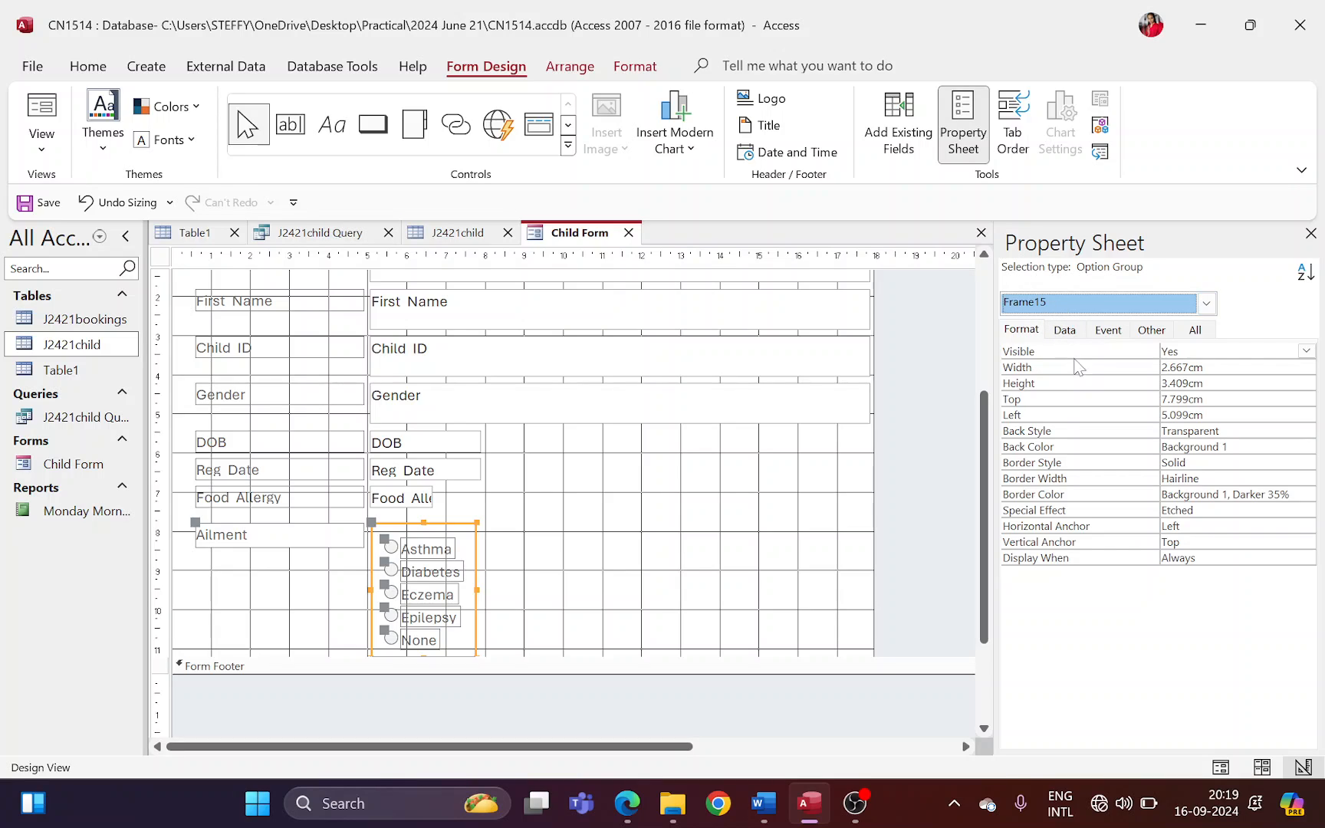
left_click(1070, 334)
left_click(1109, 334)
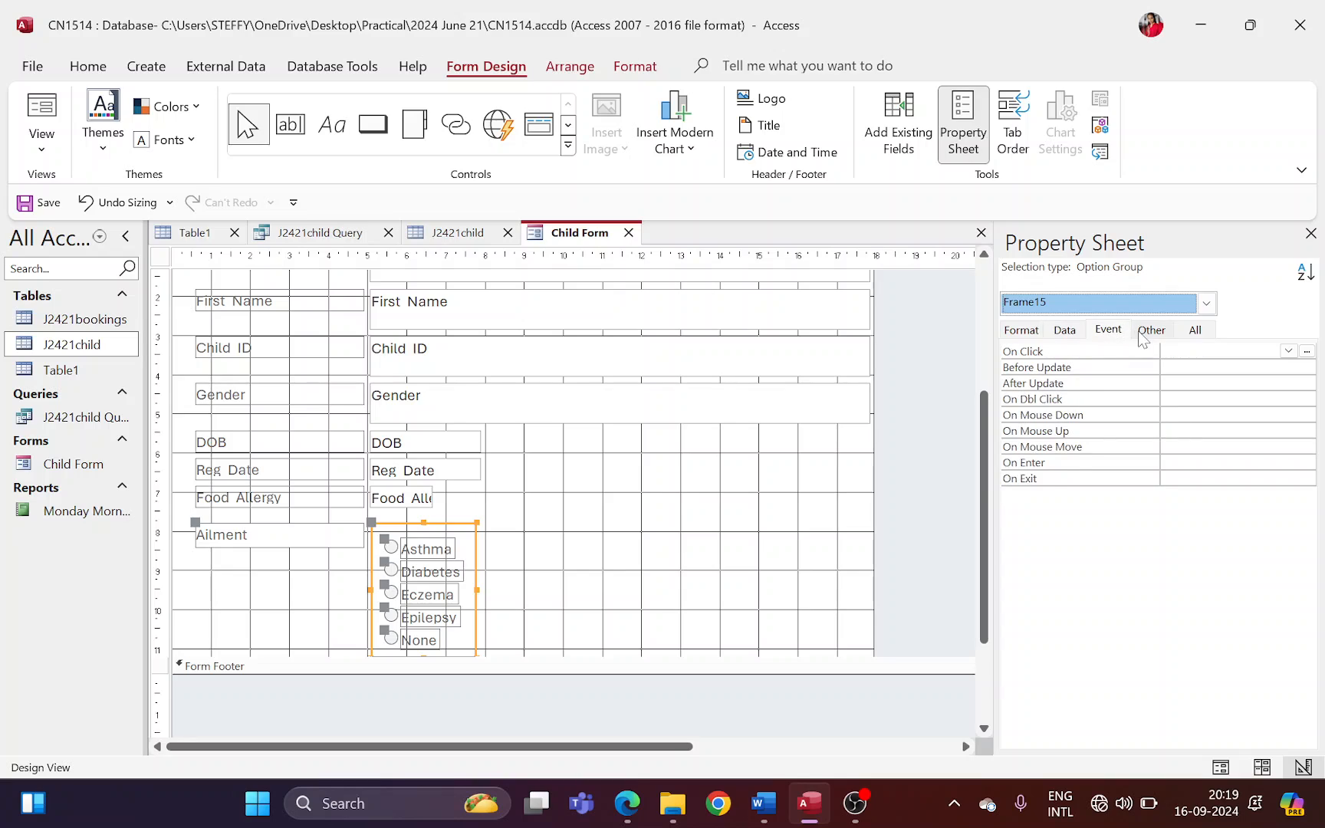
left_click(1146, 334)
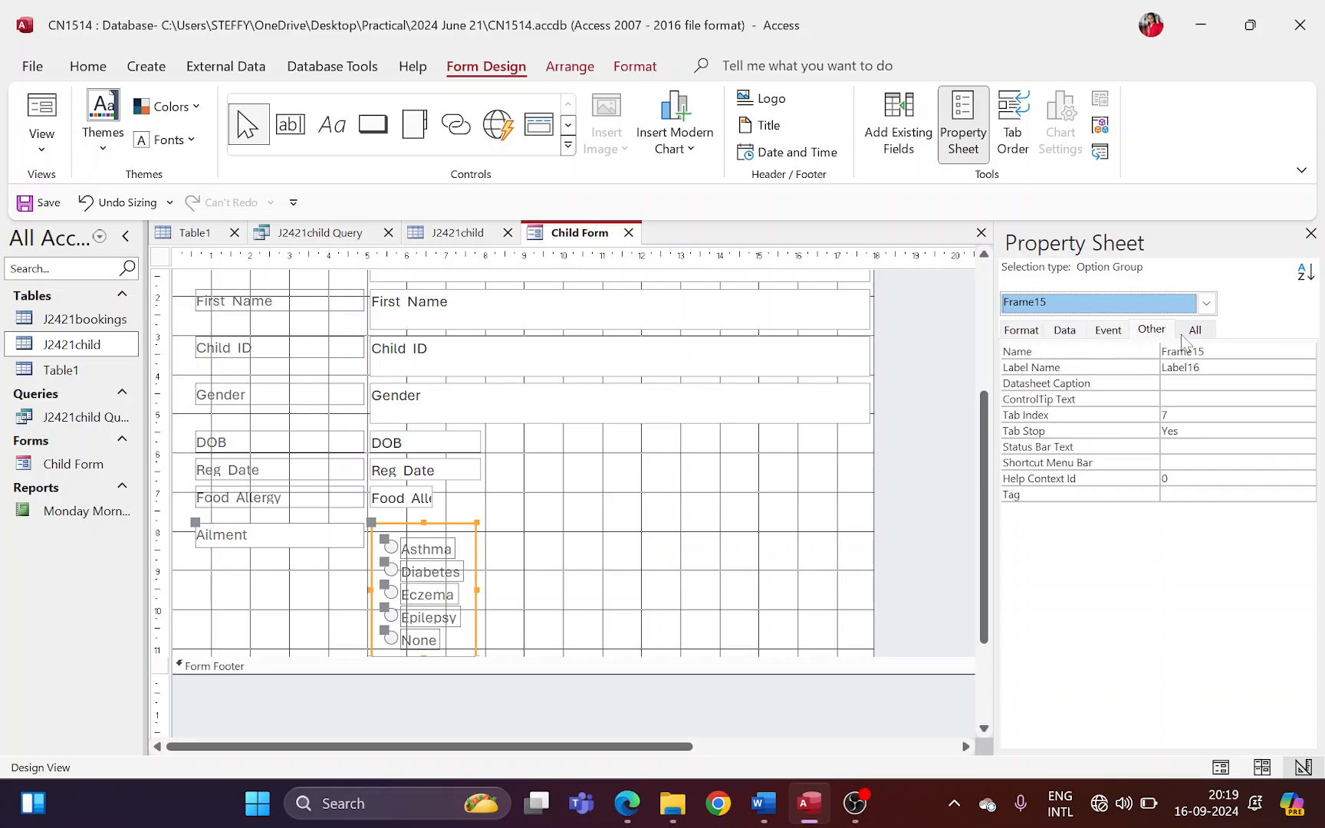
left_click(1065, 332)
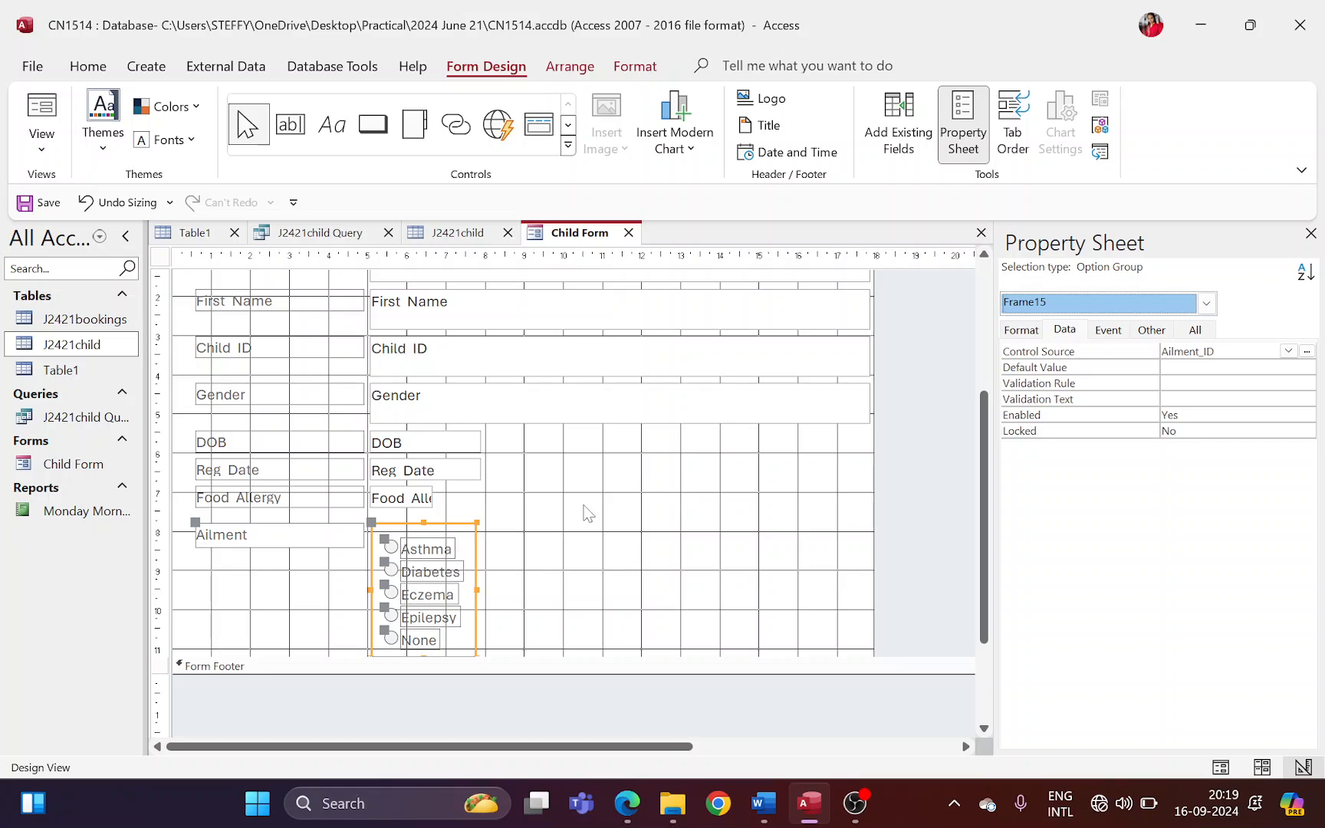
- Draw a new option group in the empty grid area of Child Form's Detail section, beside the Reg Date and Food Allergy fields
left_click(568, 145)
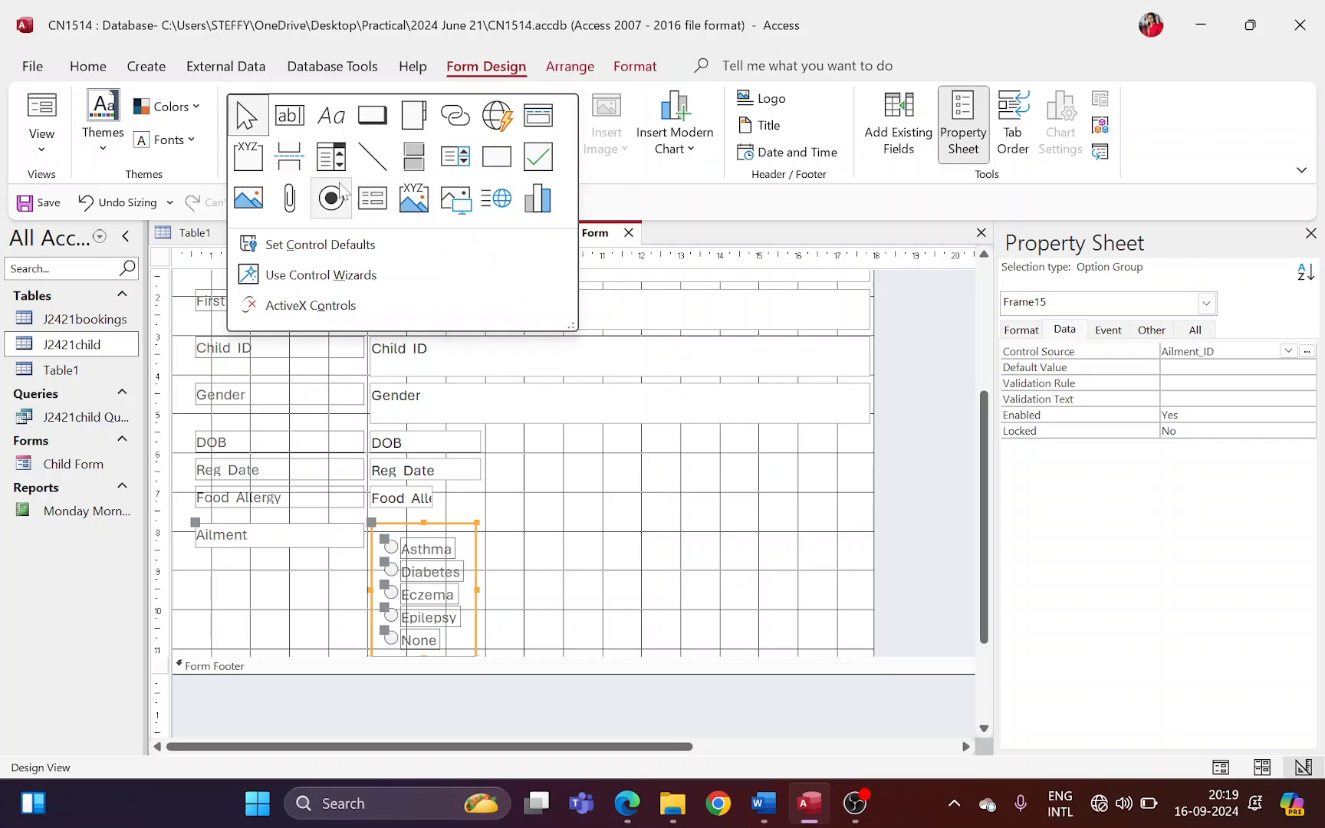
left_click(247, 157)
left_click_drag(614, 477, 724, 551)
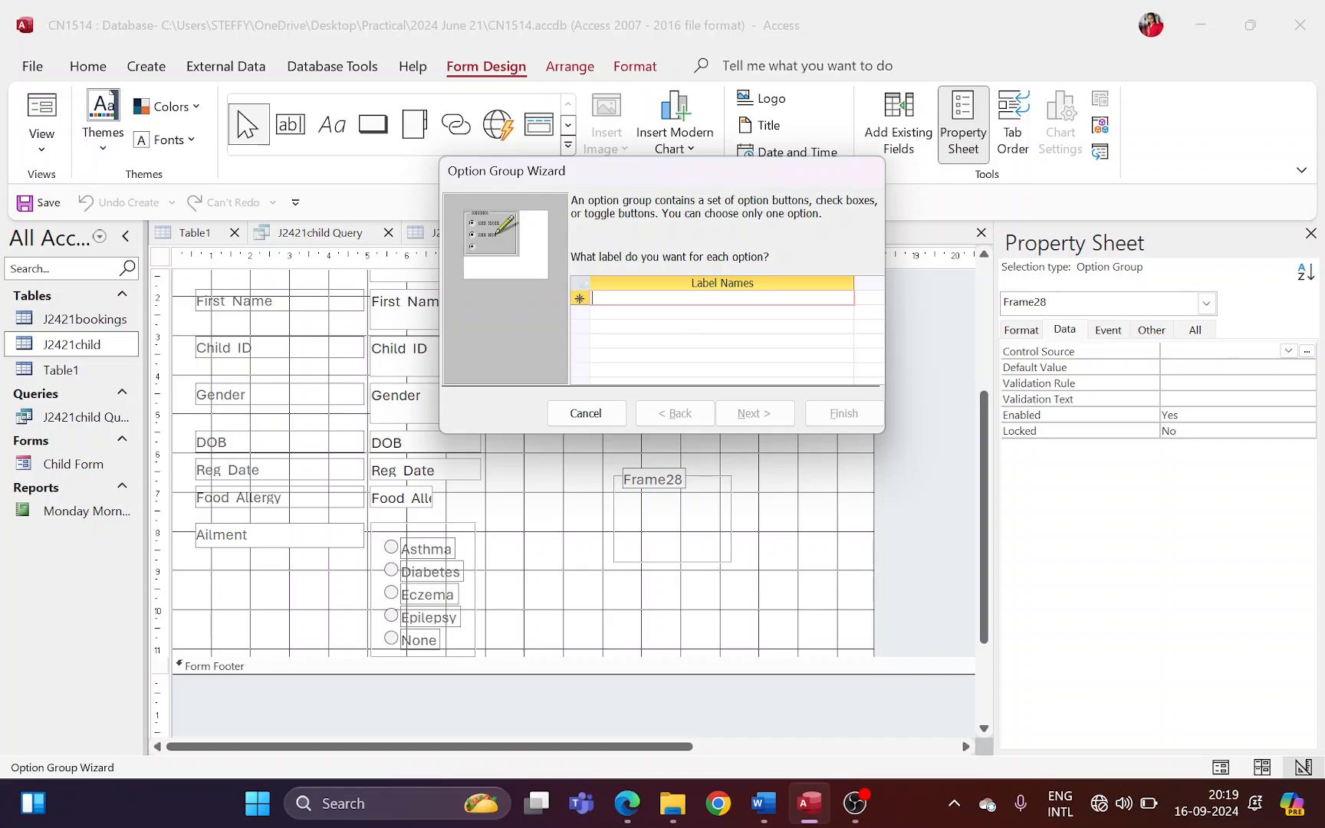
- Enter the option labels Asthma, Diabetes, Eczema, Epilepsy and None in the Option Group Wizard, checking the question paper's linking requirement
type("Asthma")
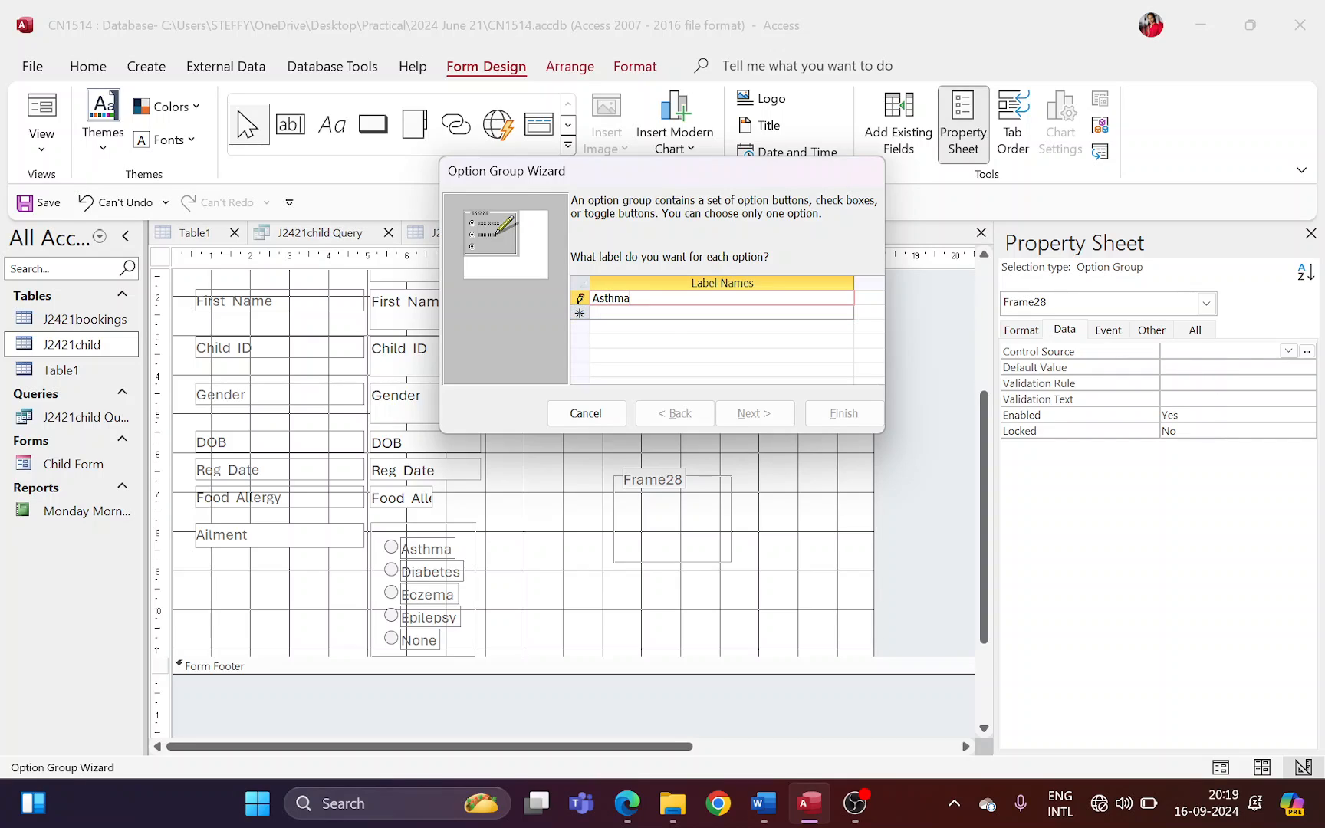
key("Tab")
type("D")
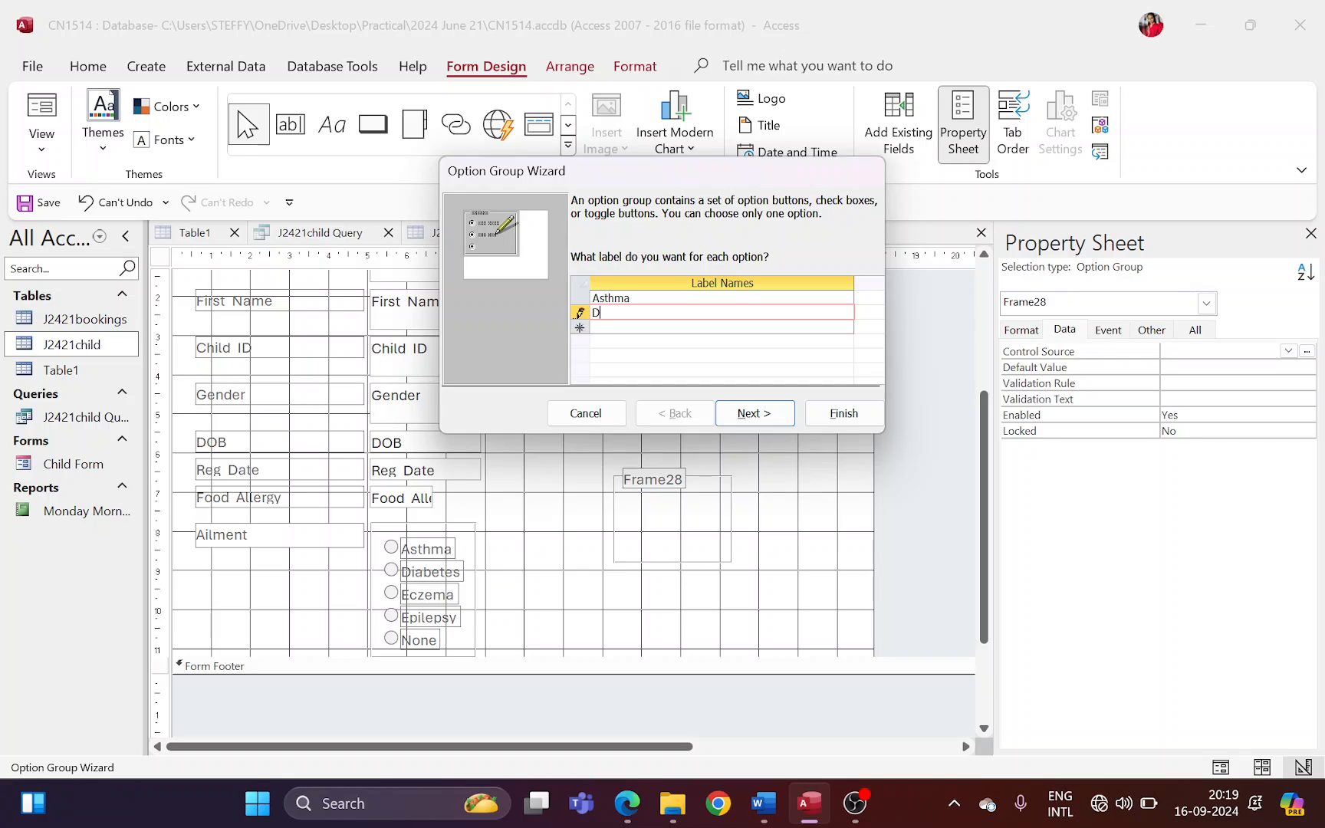
key("Tab")
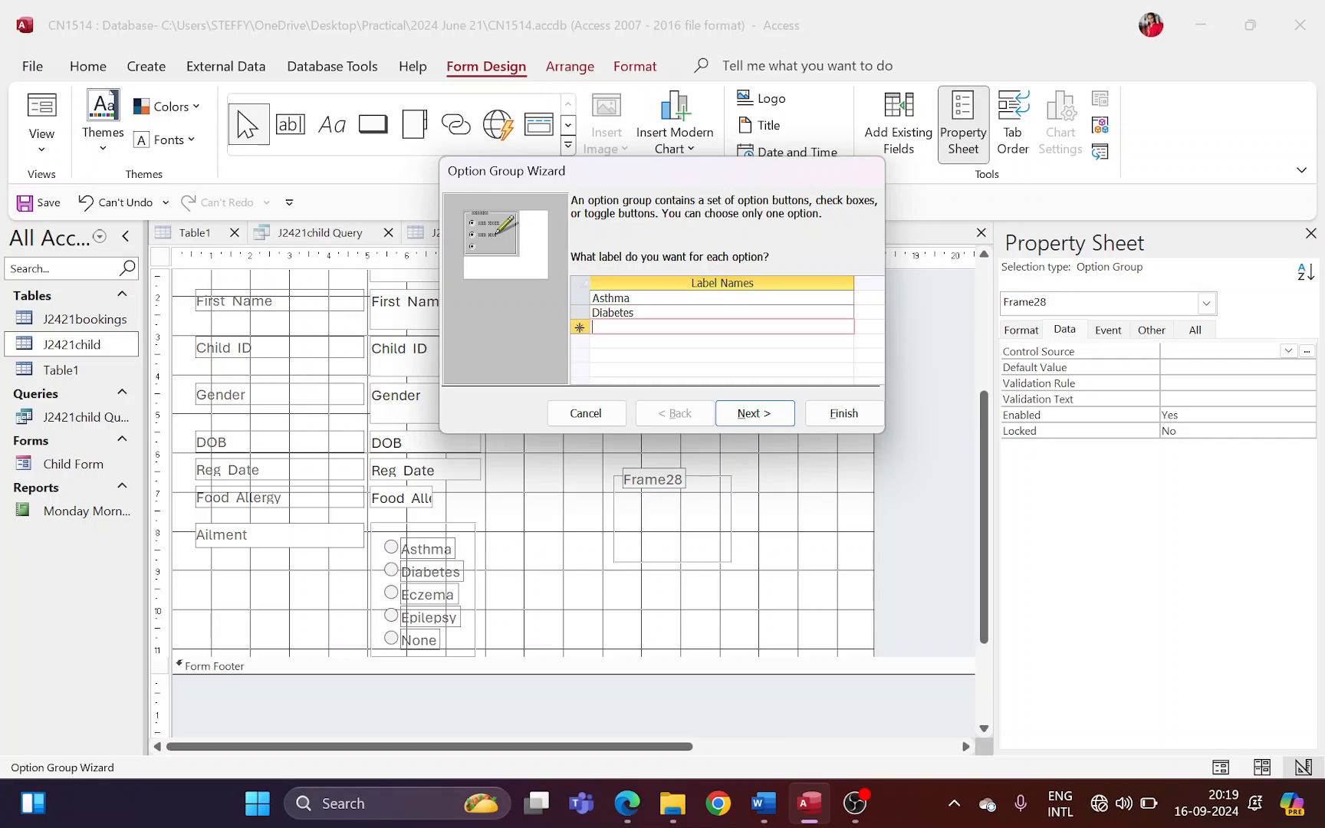
type("Eczema")
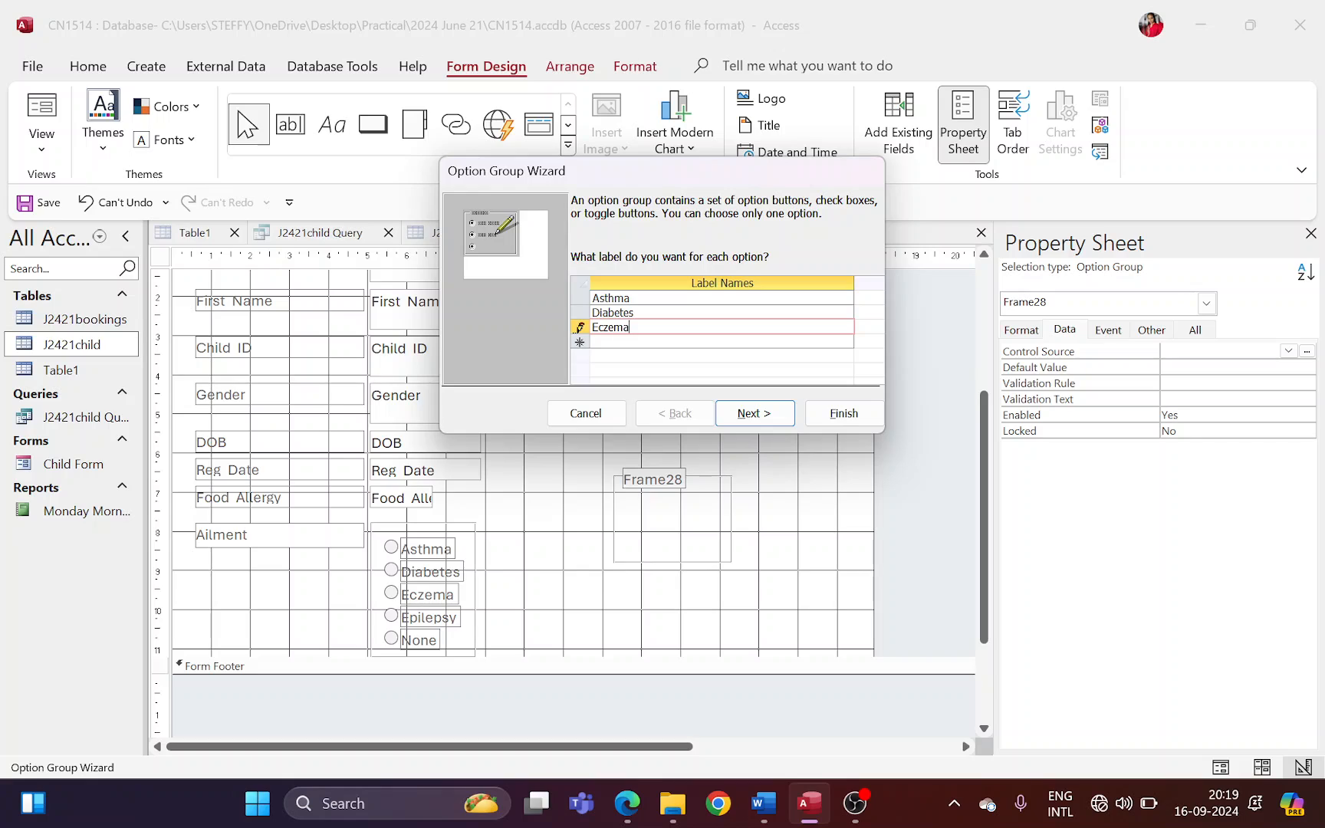
key("Tab")
type("E")
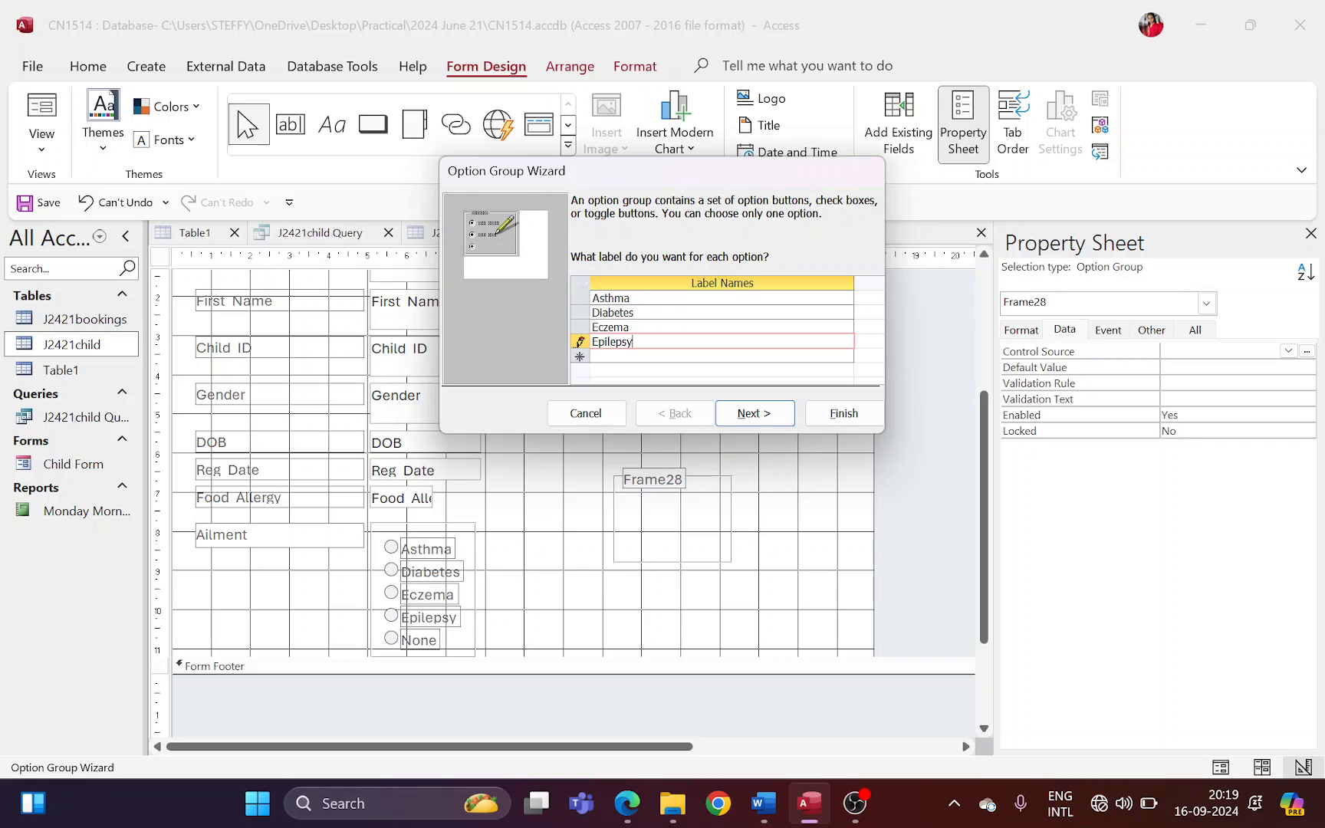
key("Tab")
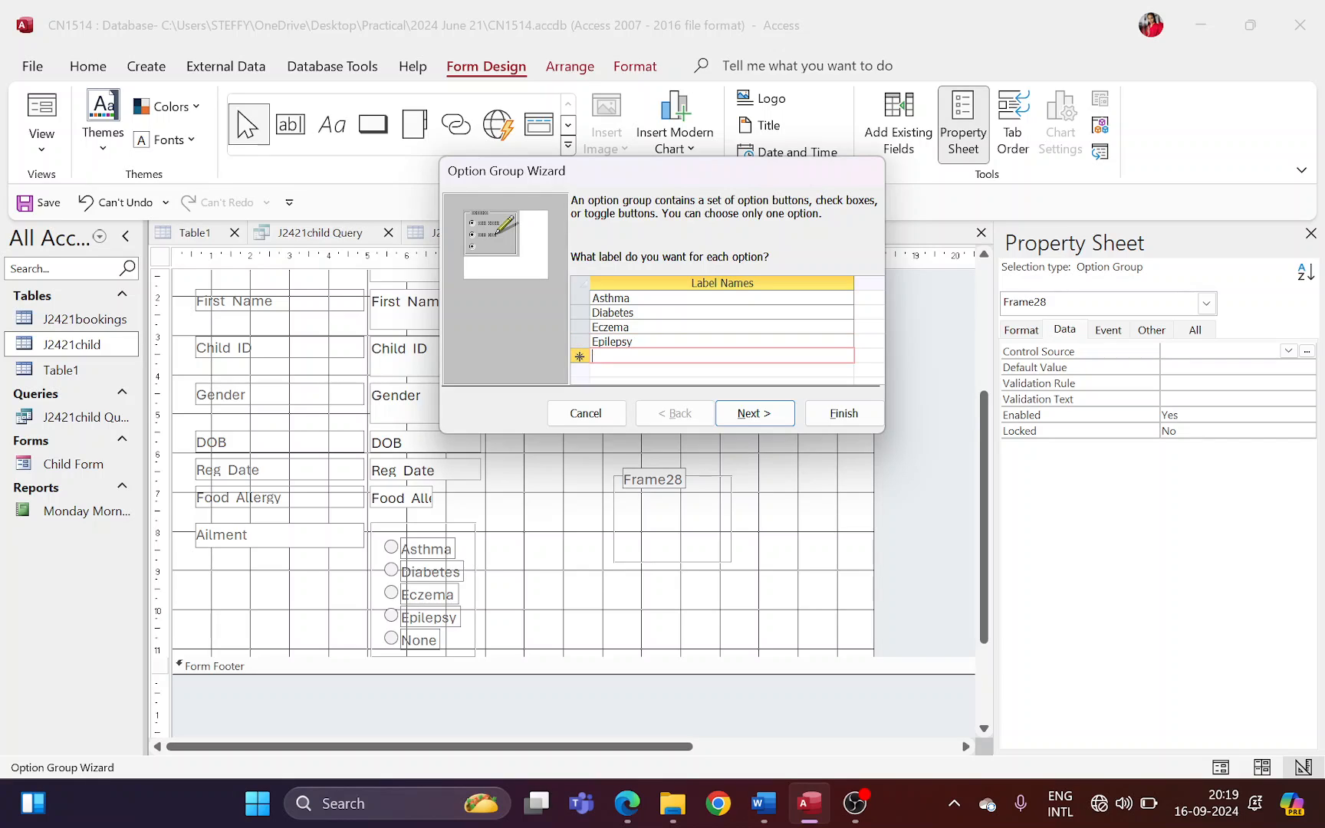
type("None")
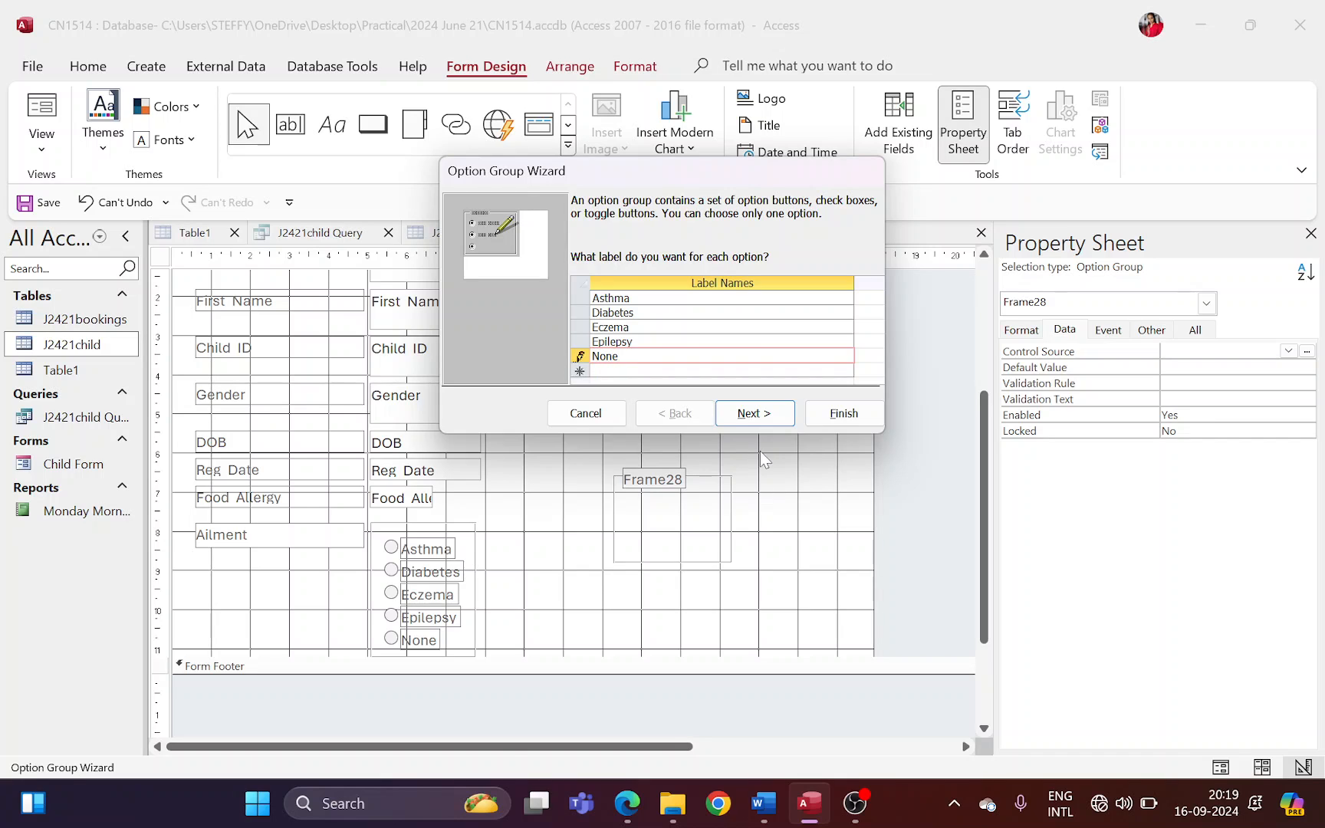
key("alt+Tab")
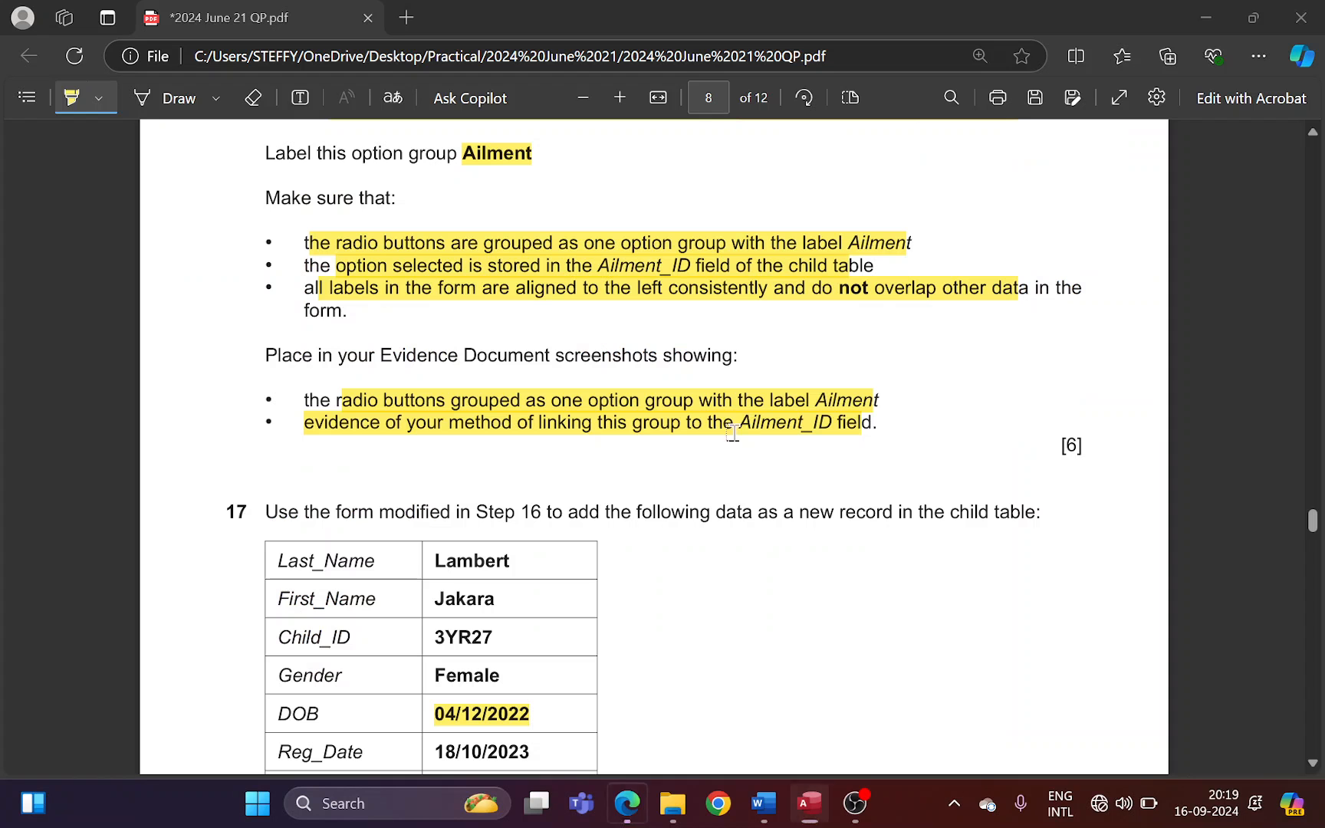
key("alt+Tab")
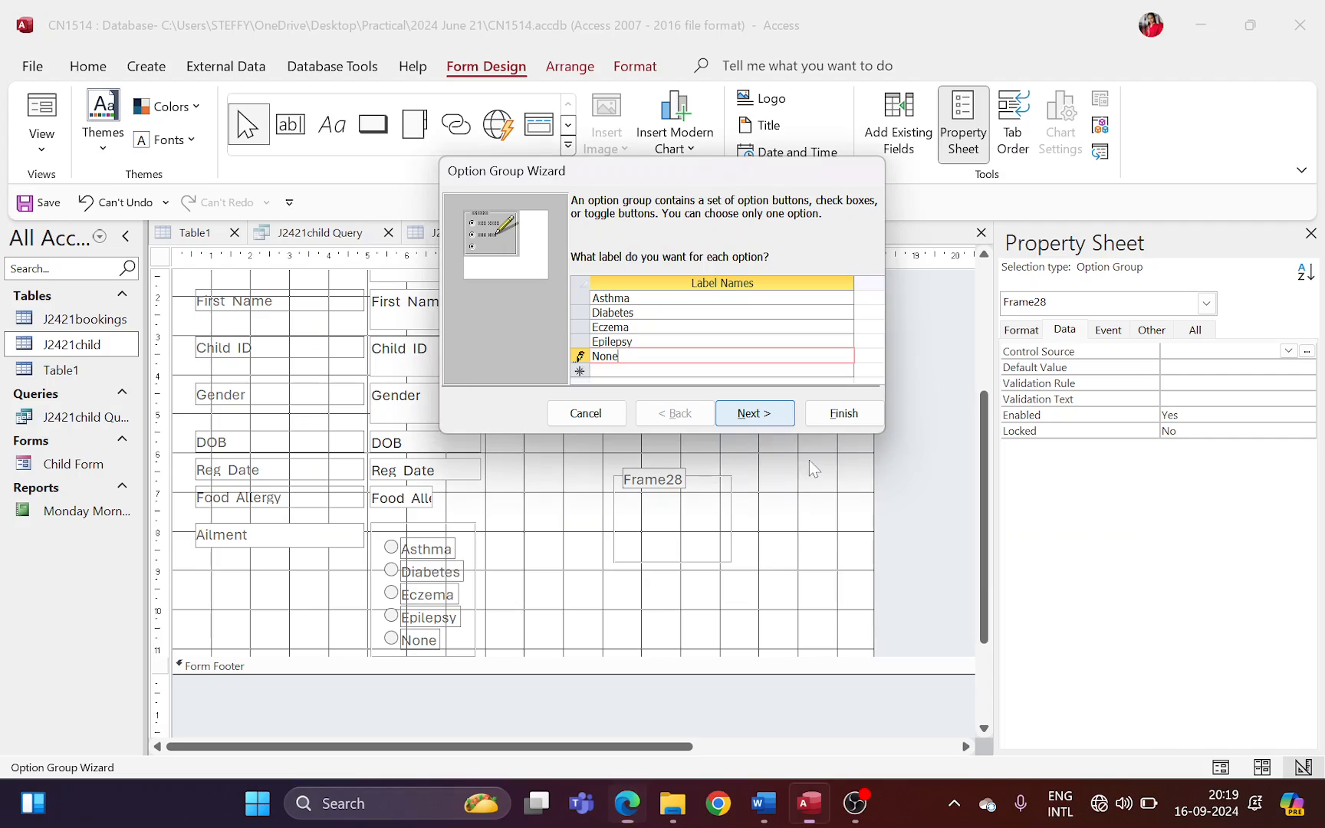
- Choose no default option, accept the option values 1 to 5, and store the selected value in the Ailment_ID field
left_click(767, 418)
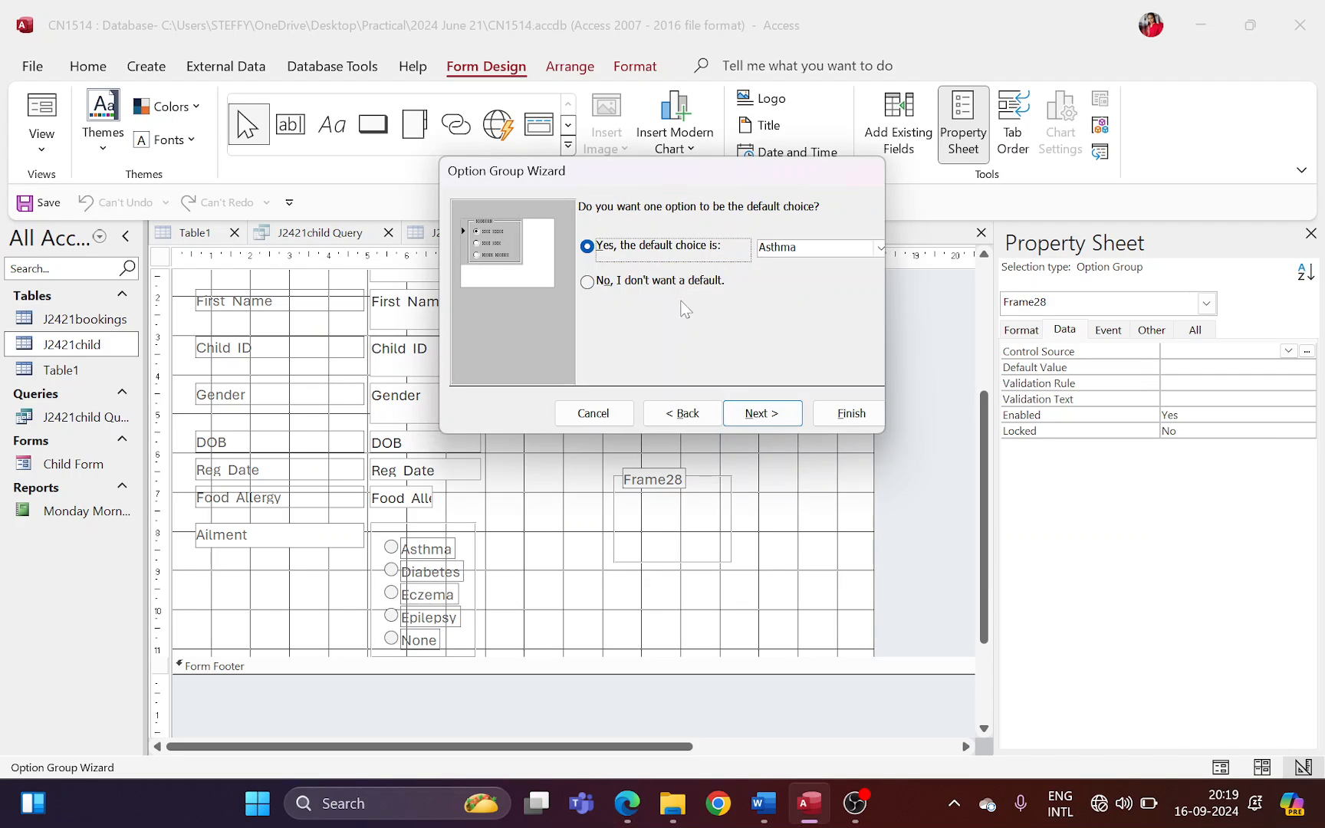
left_click(677, 281)
left_click(771, 412)
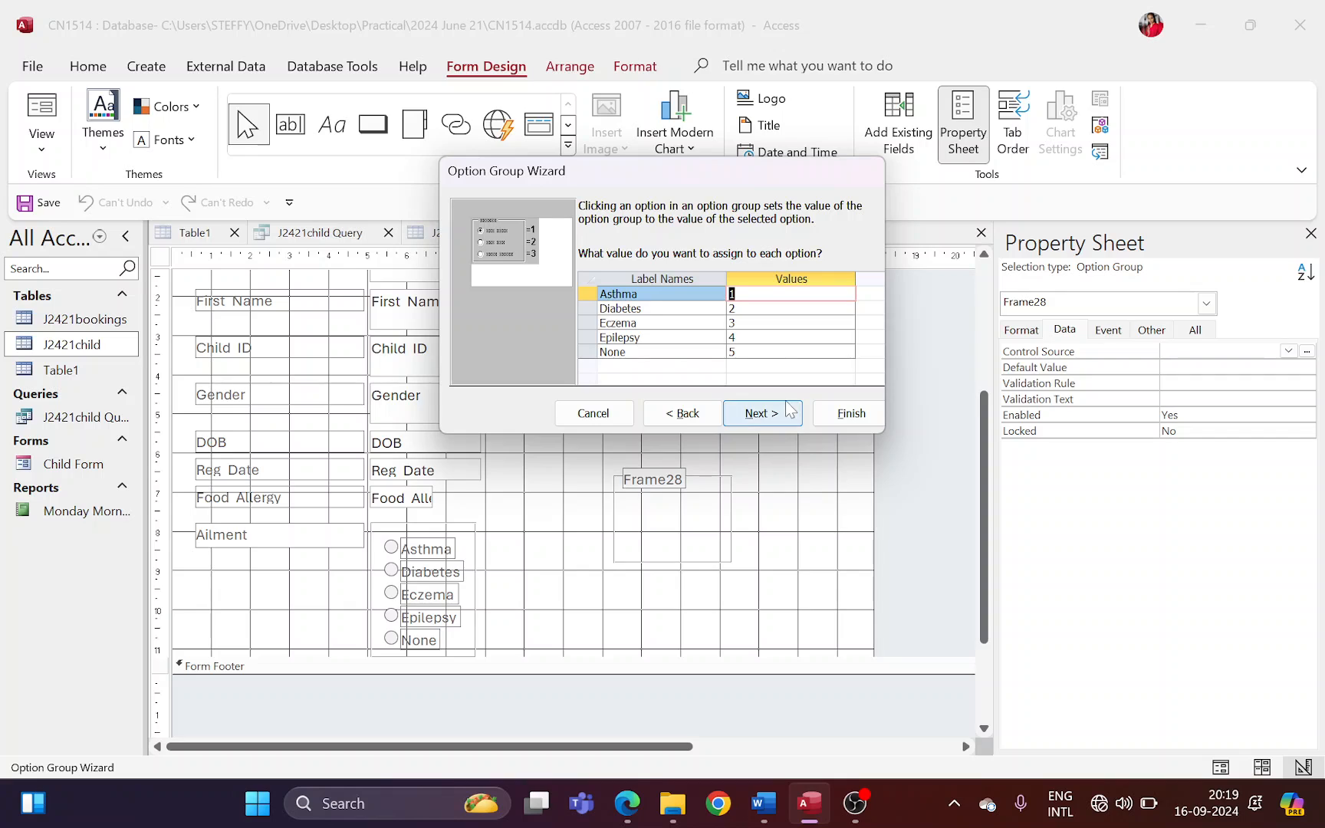
left_click(777, 414)
left_click(724, 351)
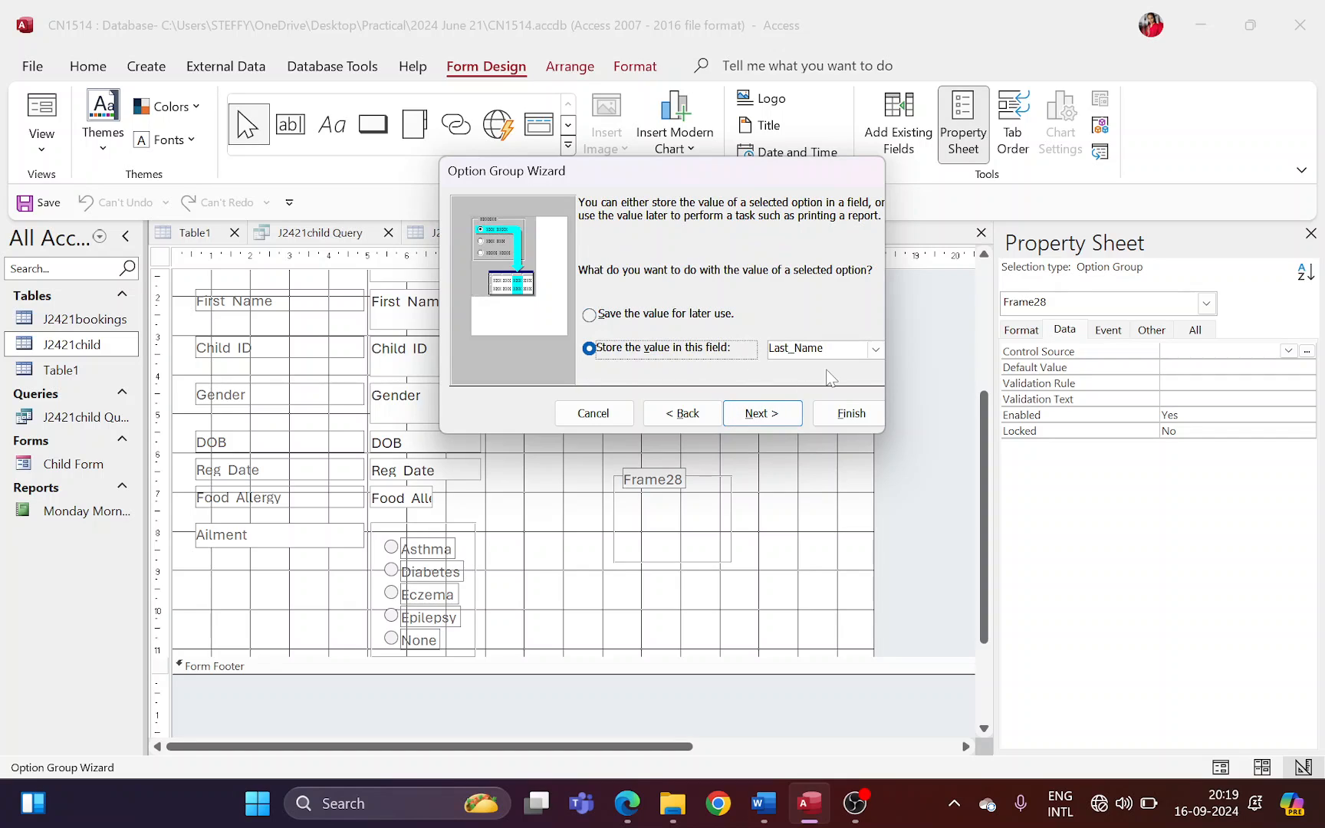
left_click(875, 349)
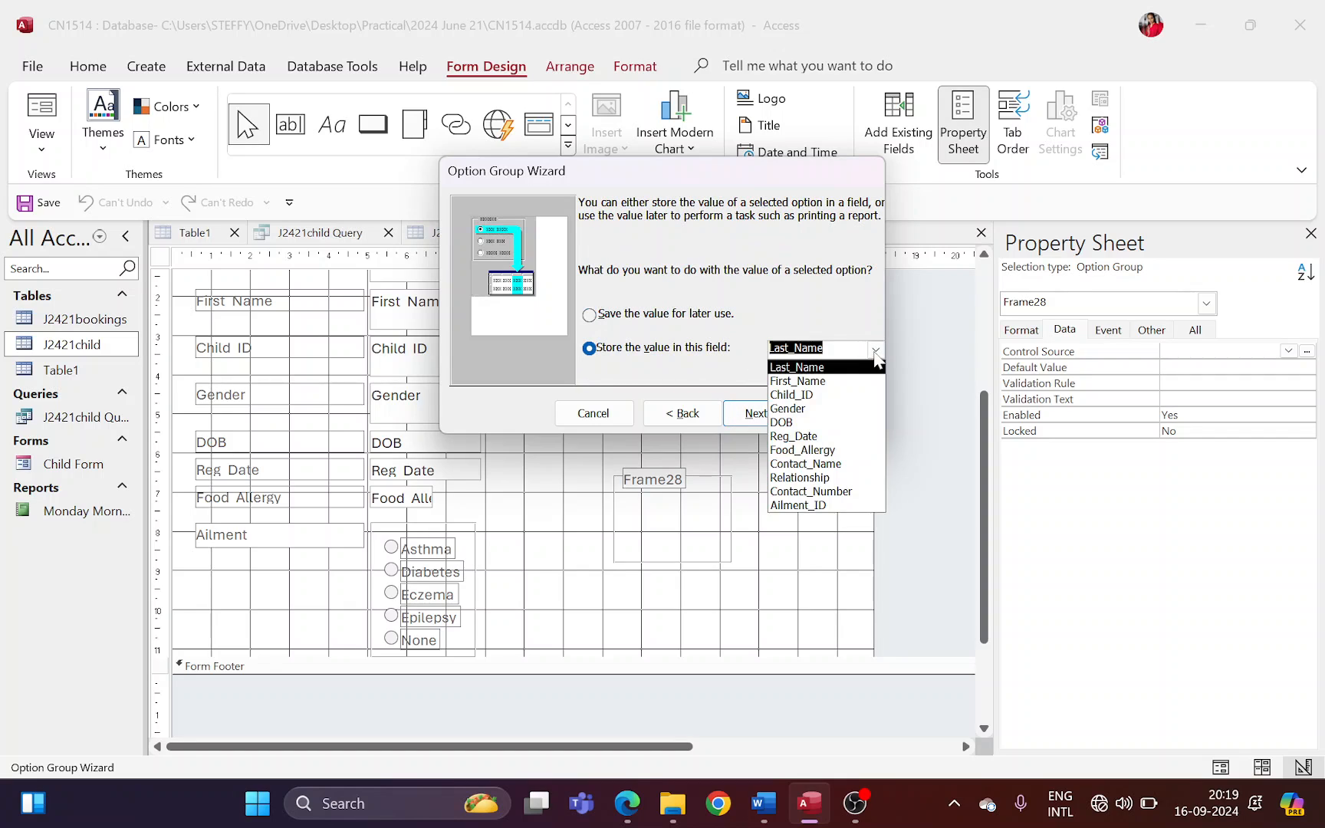
left_click(813, 505)
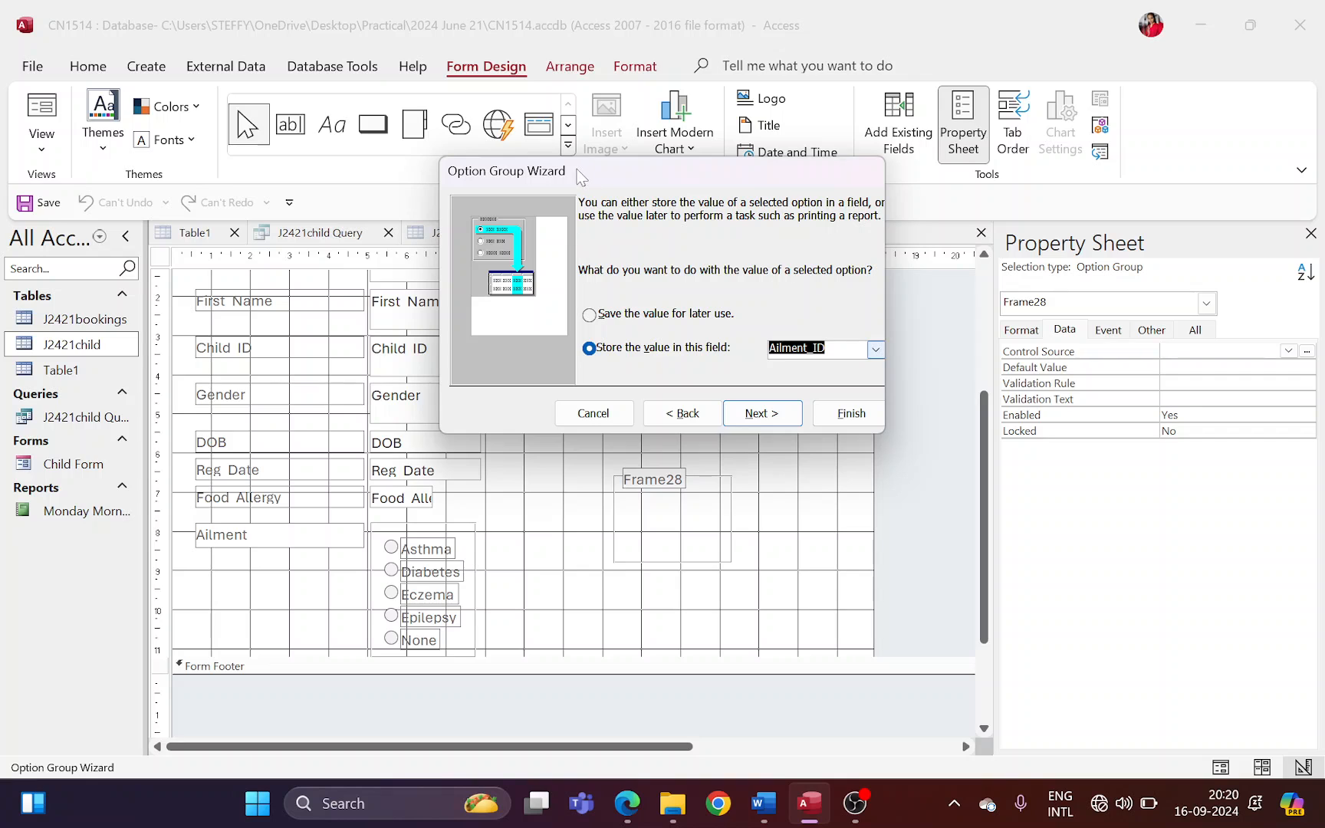
- Capture a screenshot of the Option Group Wizard's Ailment_ID setting and paste it under Step 16 evidence in the Word document
left_click_drag(581, 178, 541, 196)
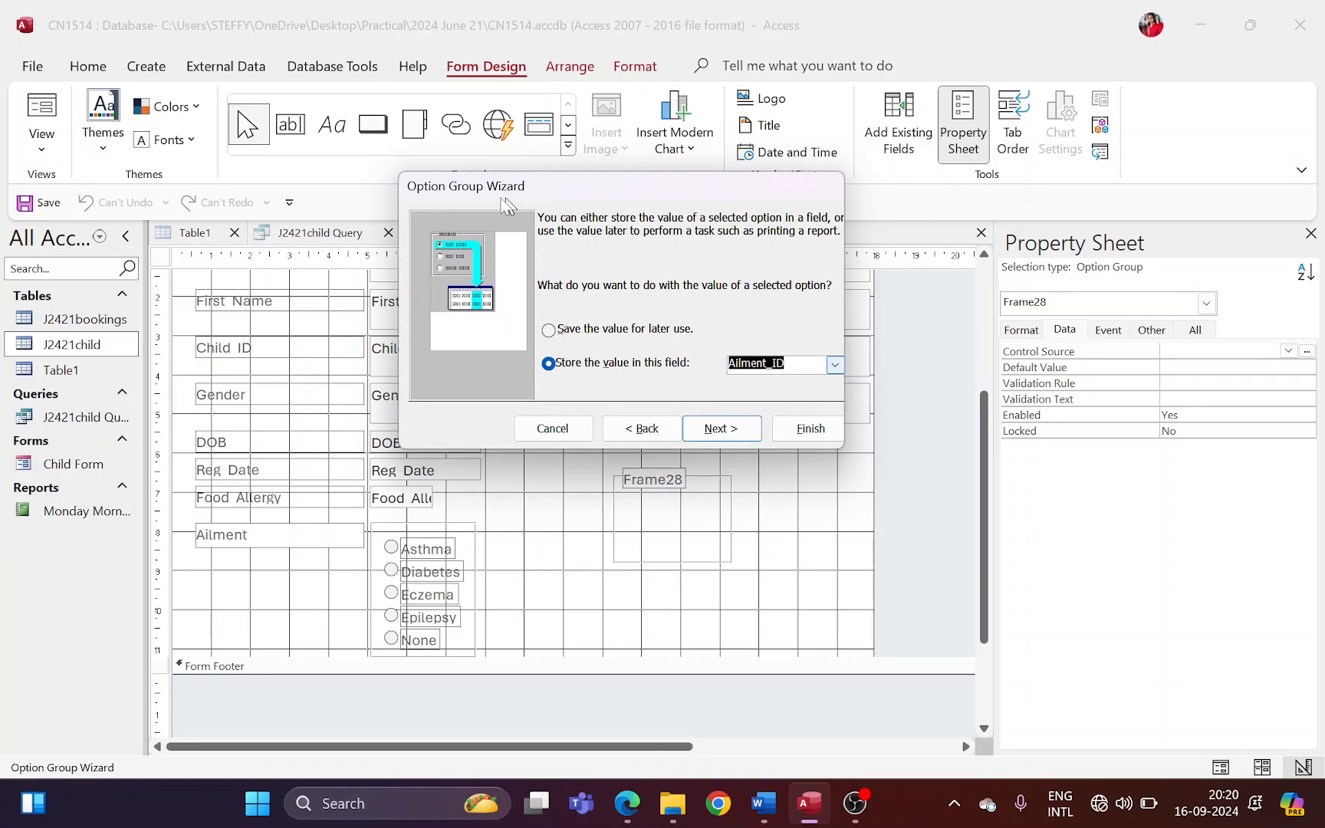
key("super+shift+s")
left_click_drag(393, 169, 845, 452)
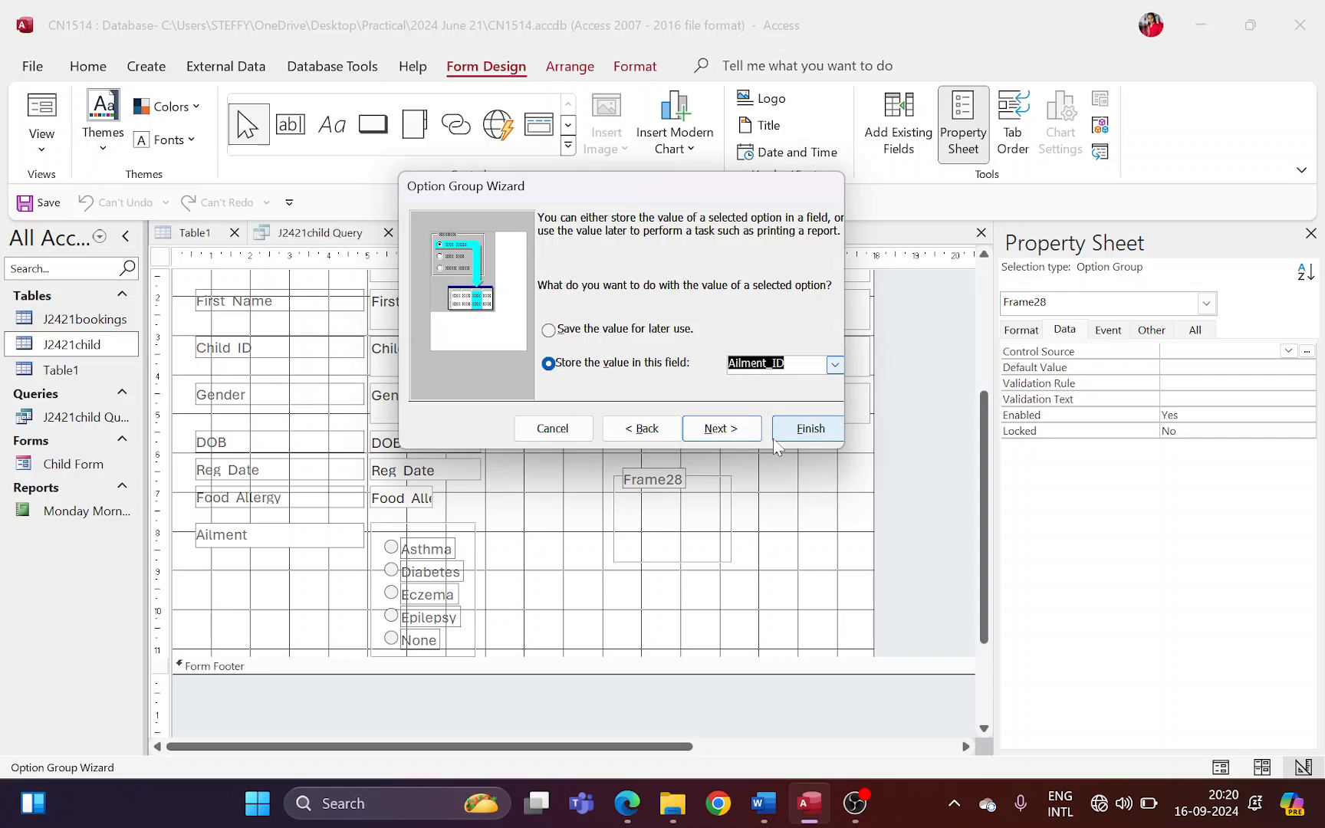
left_click(764, 818)
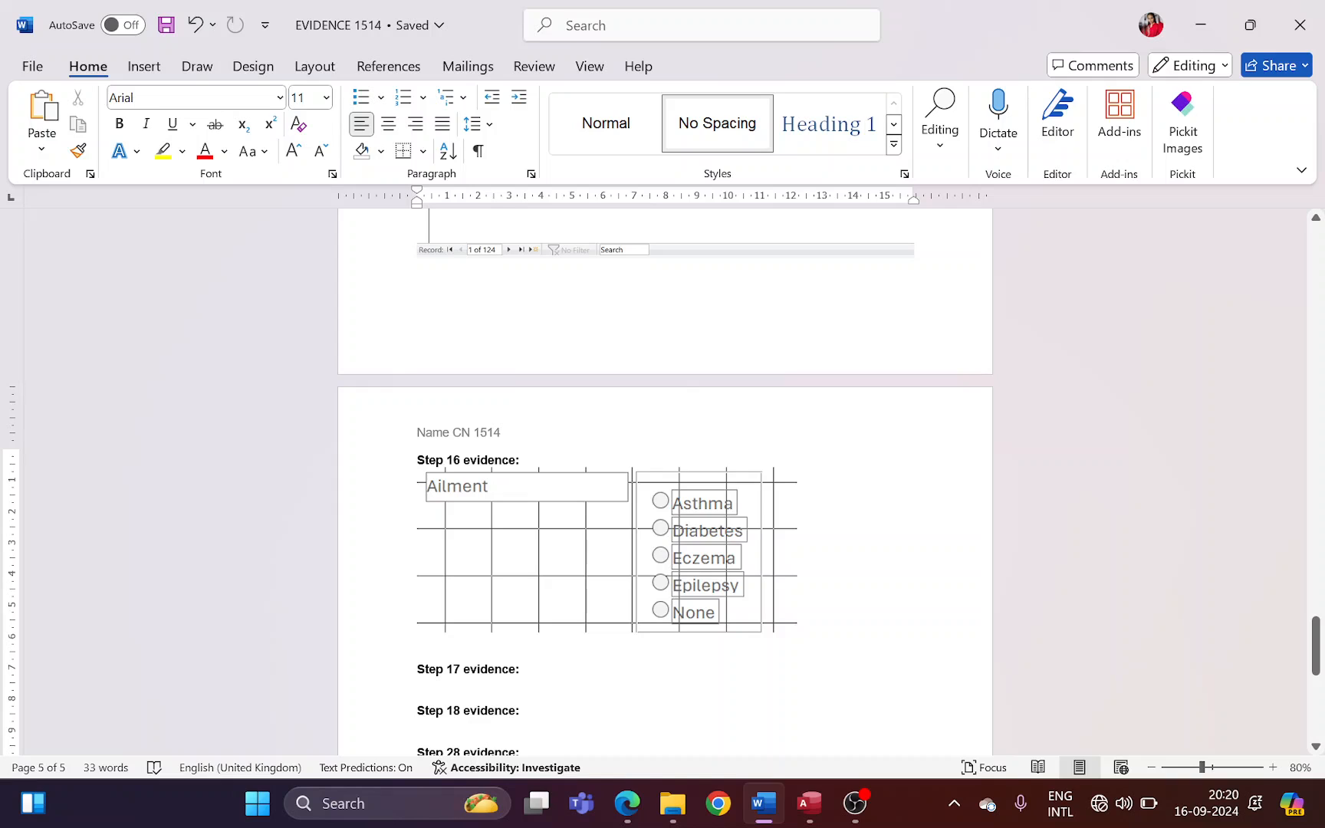
key("ctrl+v")
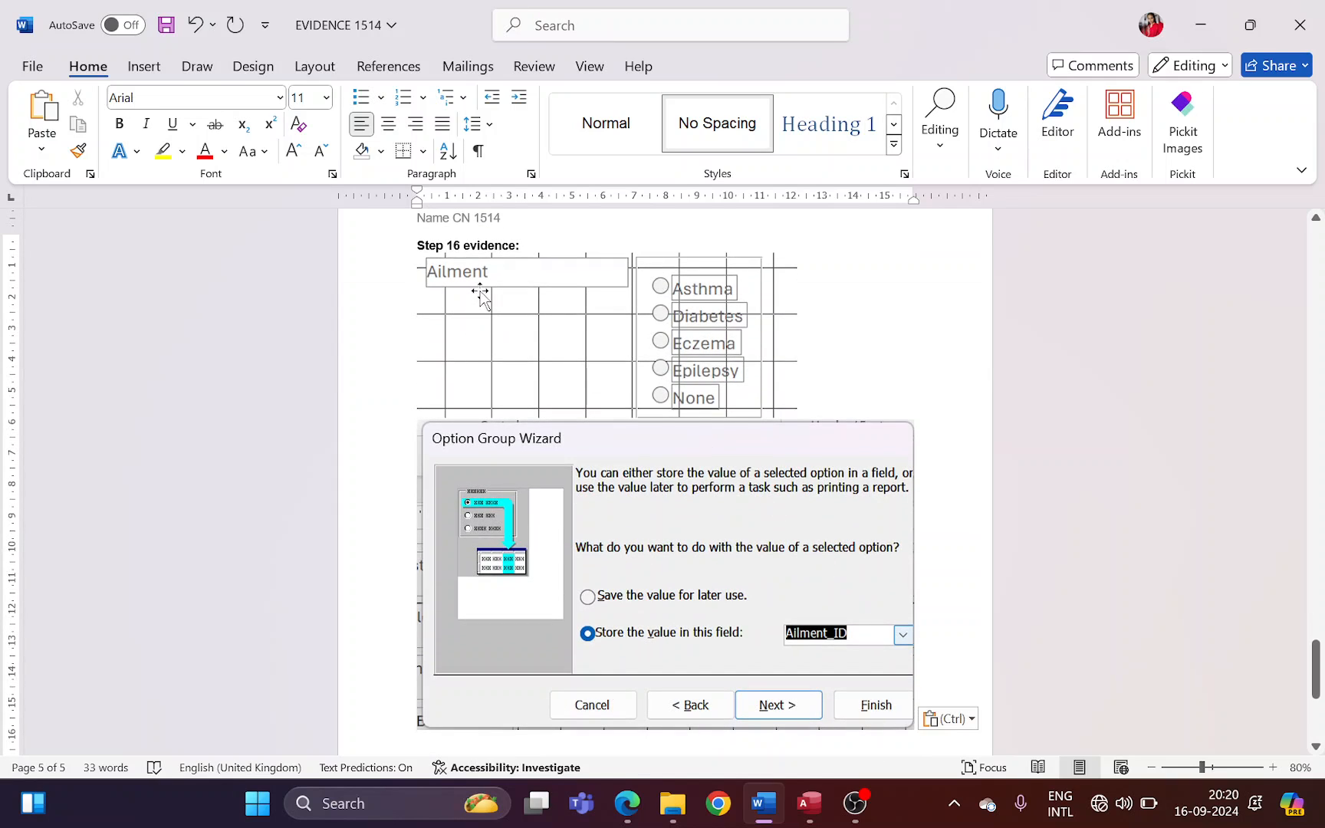
scroll(710, 594, "down", 1)
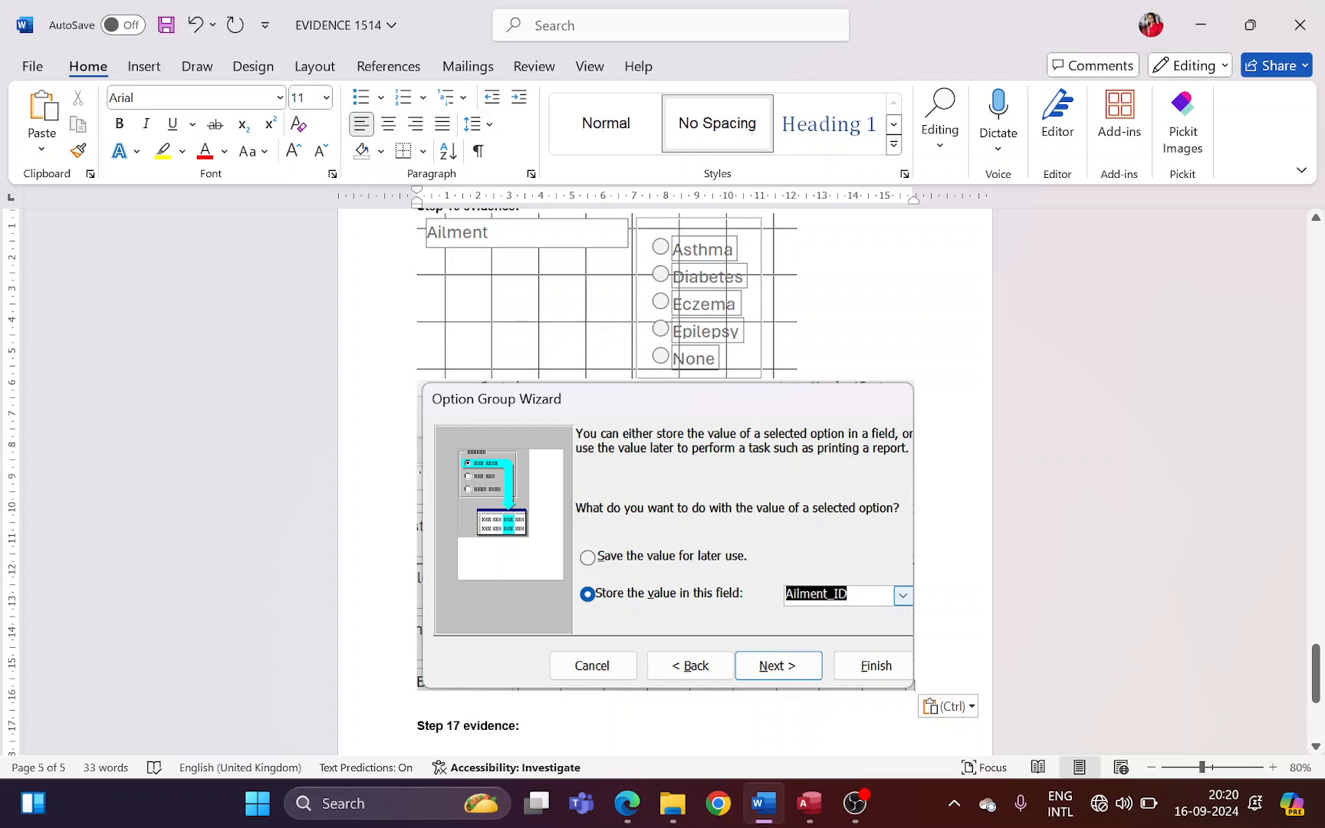
- Return to Access, cancel the Option Group Wizard and delete the leftover Frame28 label and frame from Child Form
left_click(809, 803)
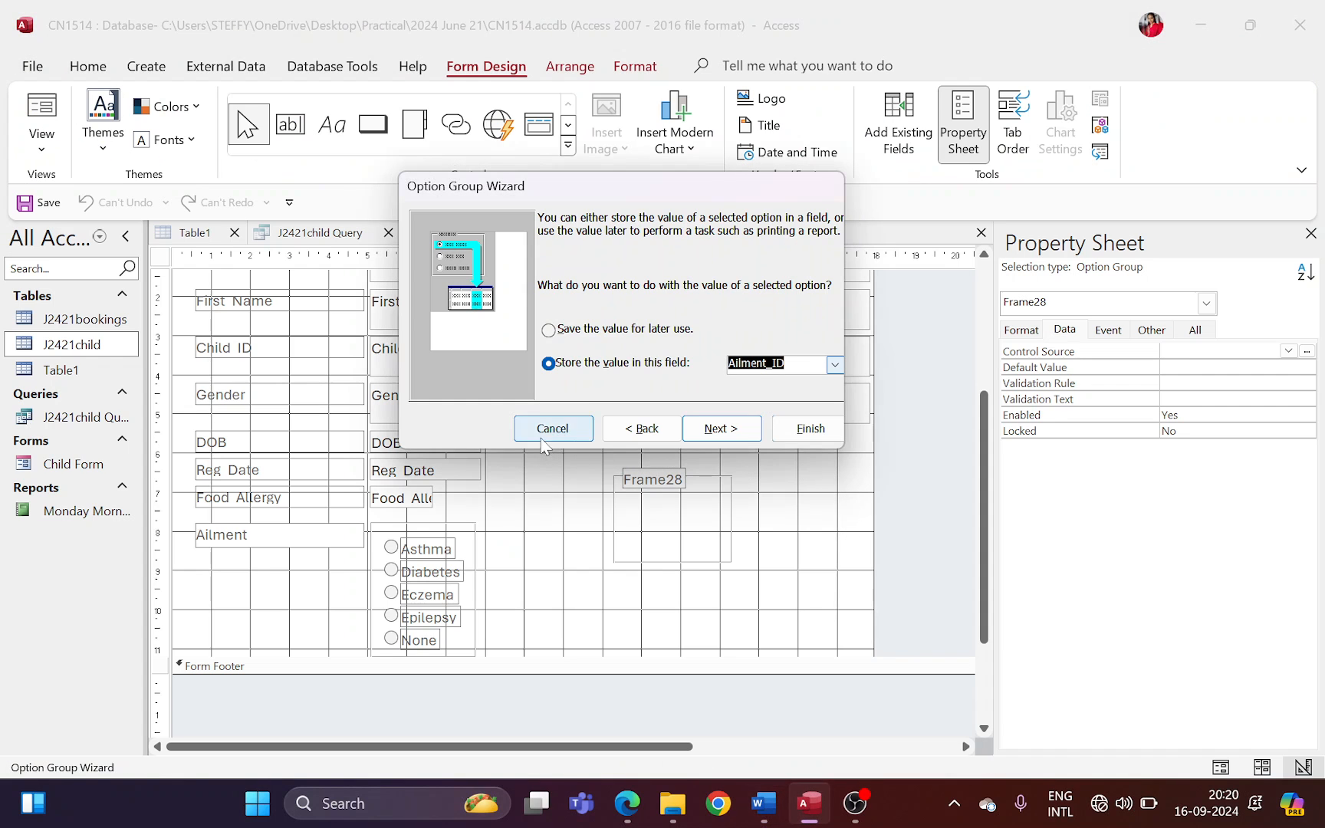
left_click(546, 431)
left_click(698, 513)
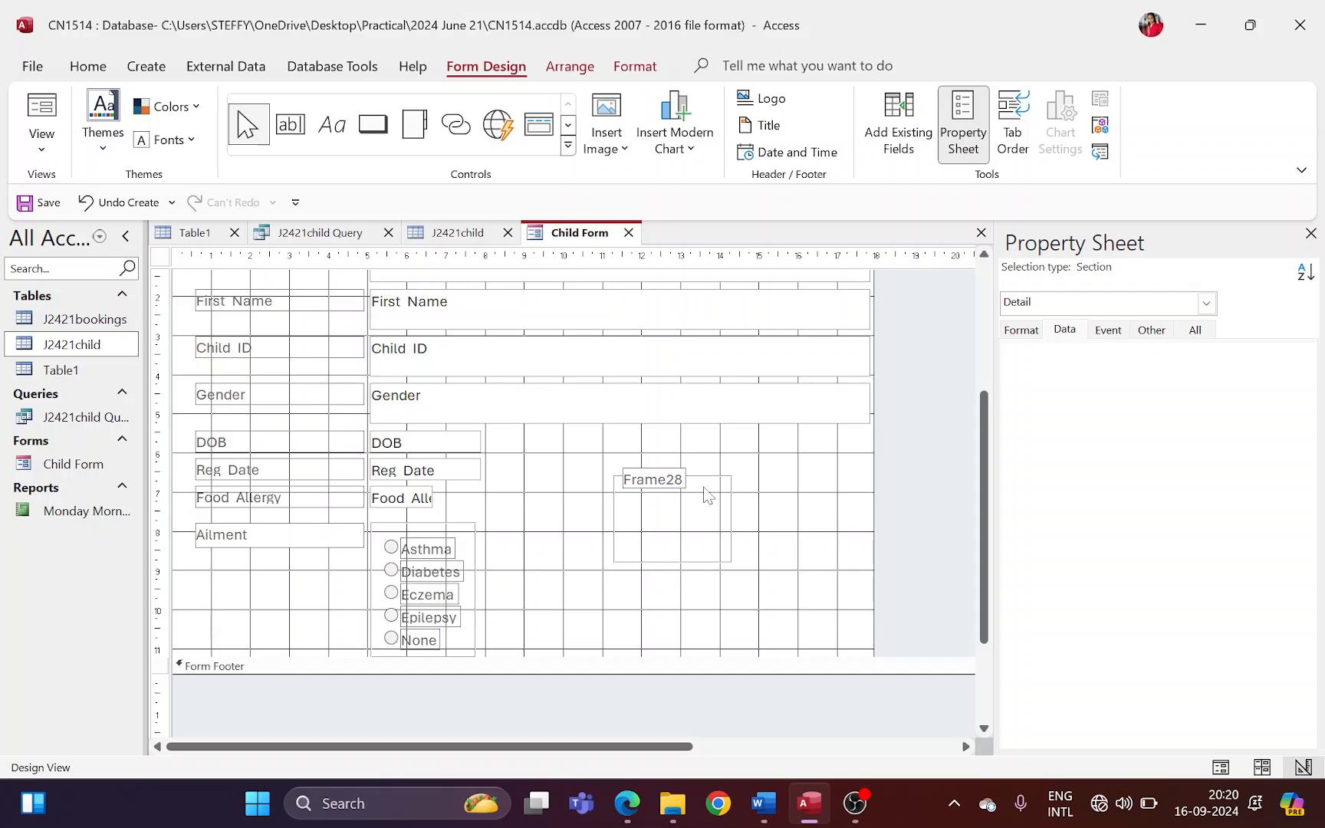
left_click(652, 481)
key("Delete")
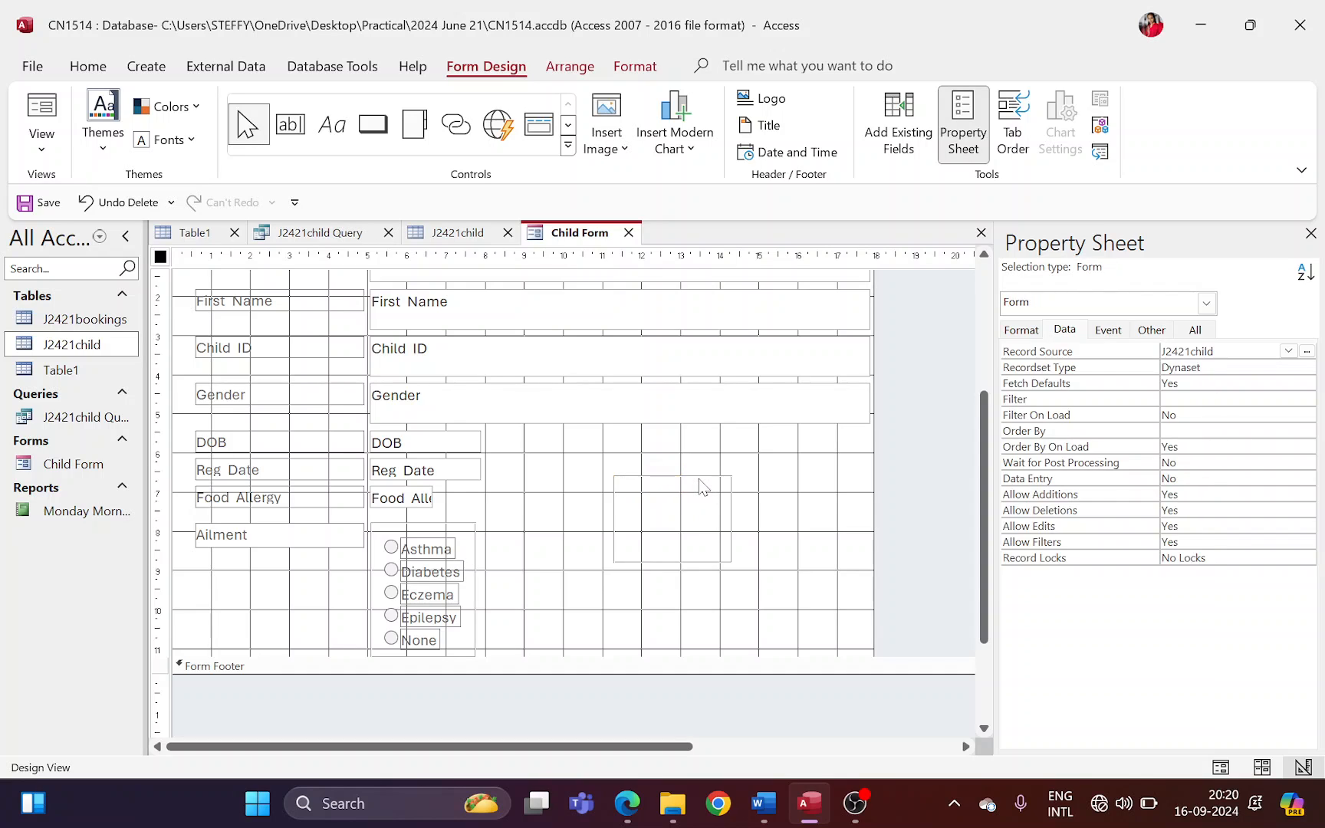
left_click(698, 485)
left_click(698, 485)
key("Delete")
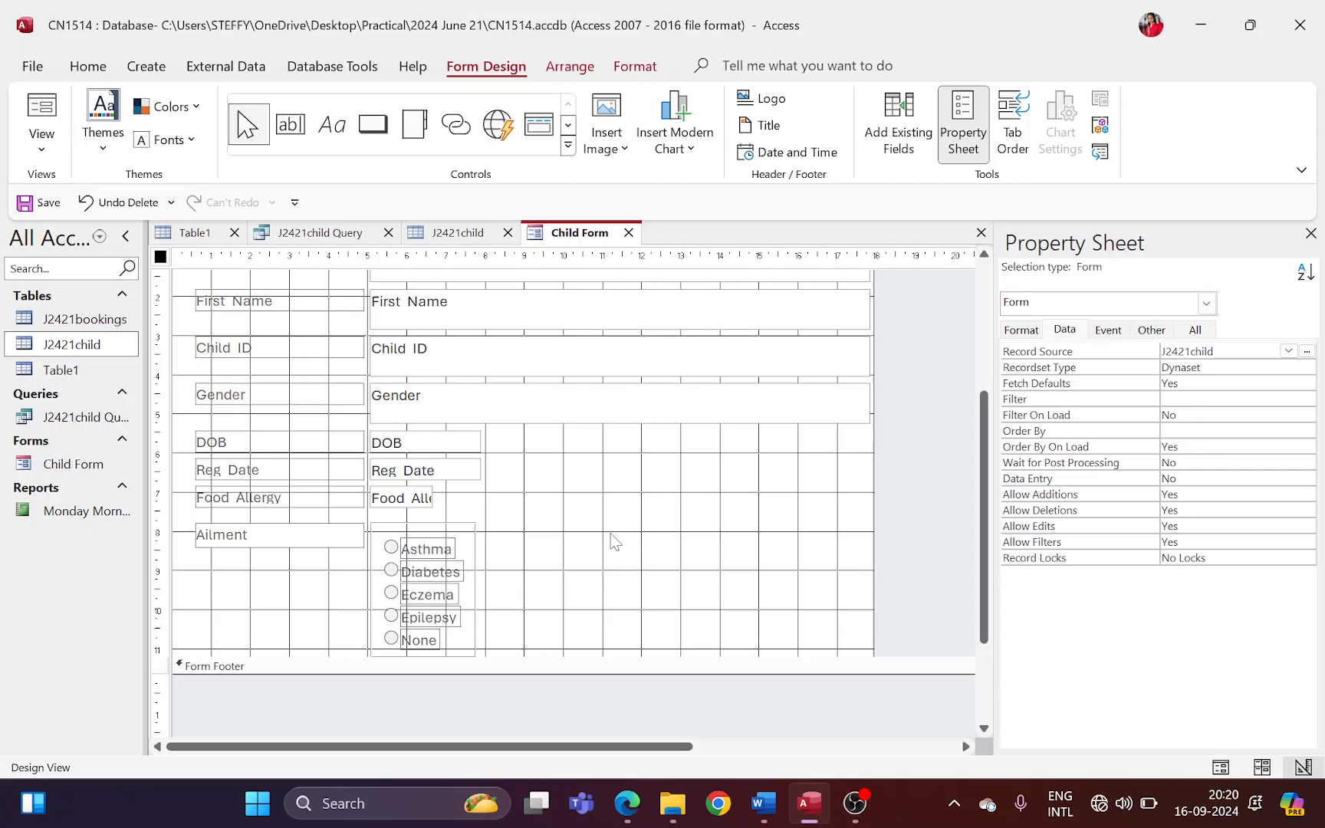
- Consult the new record data for step 17 in the question paper, and switch Child Form in Access to Form View
key("alt+Tab")
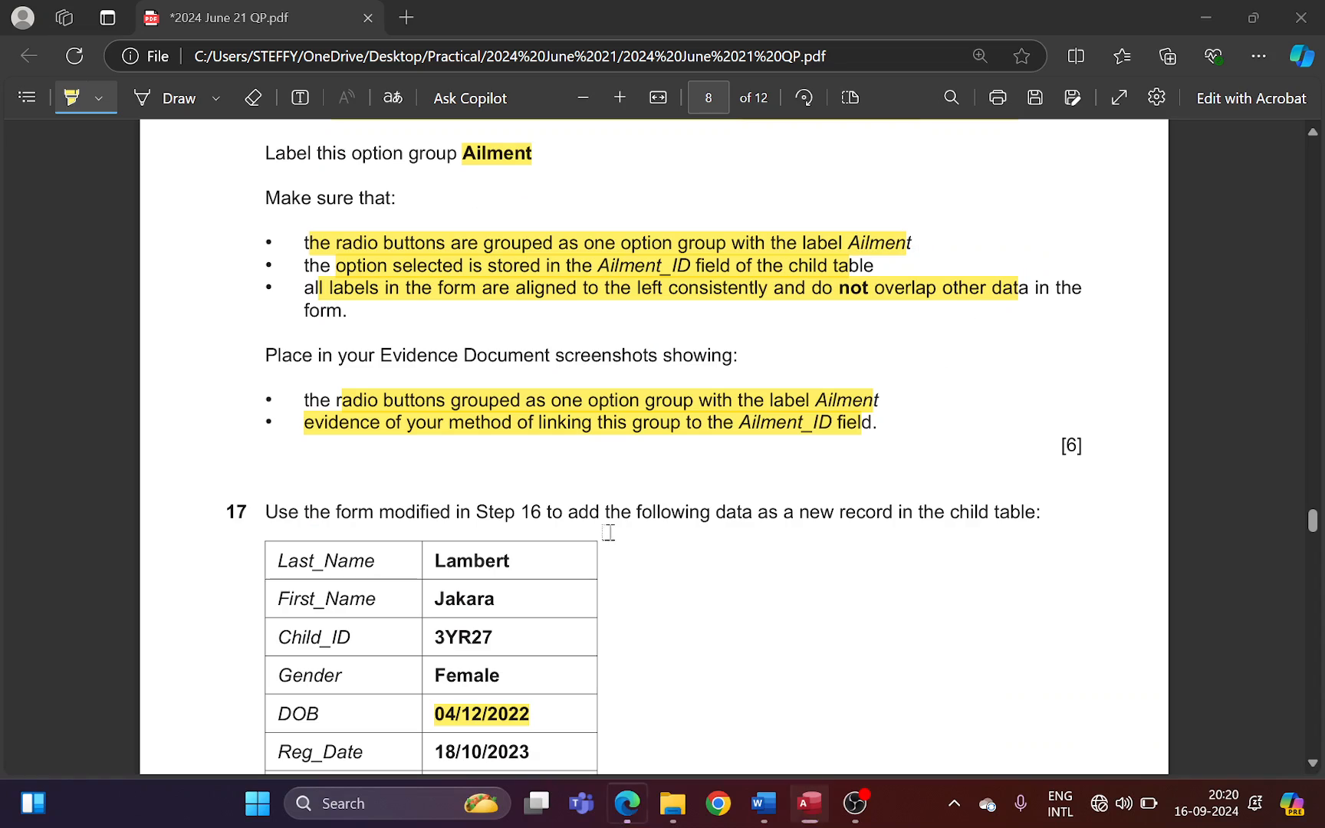
scroll(485, 536, "down", 1)
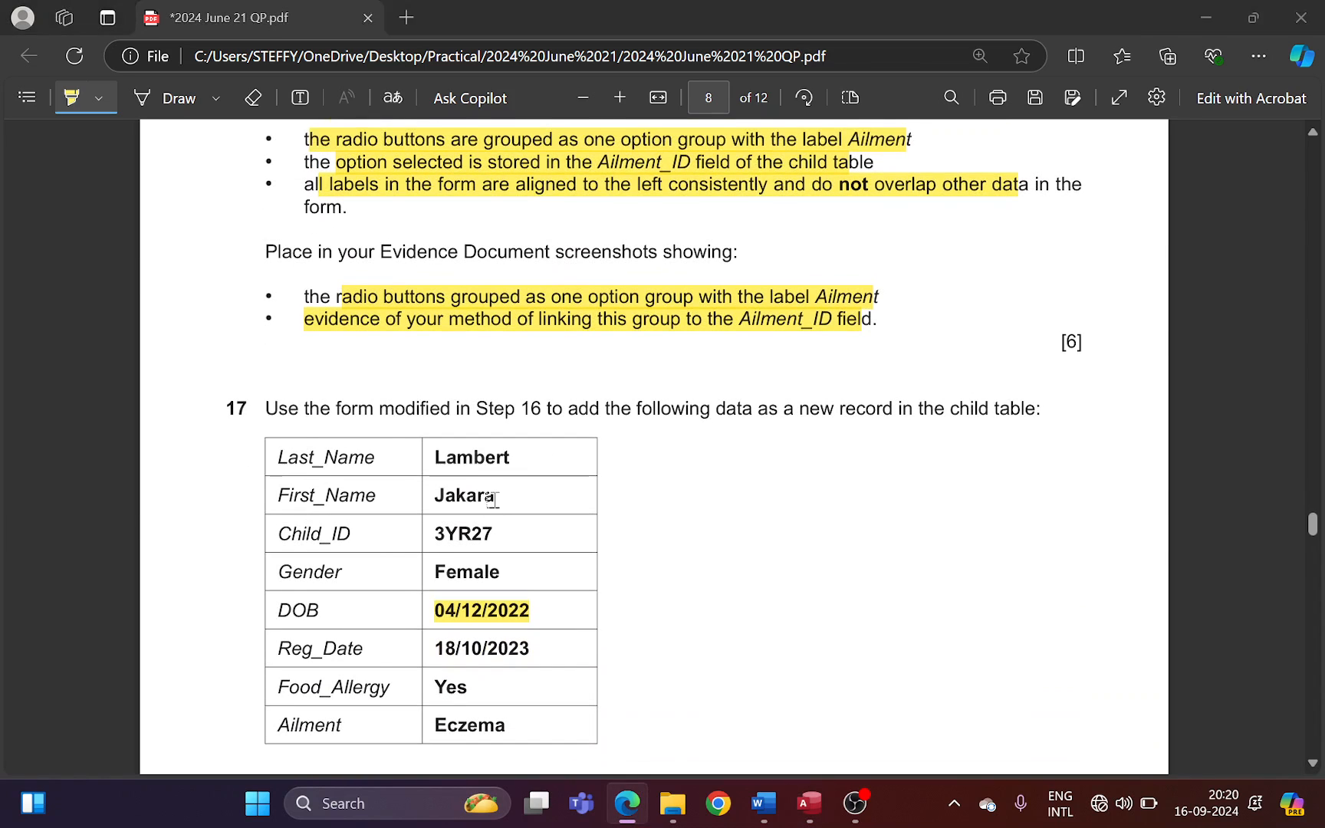
key("alt+Tab")
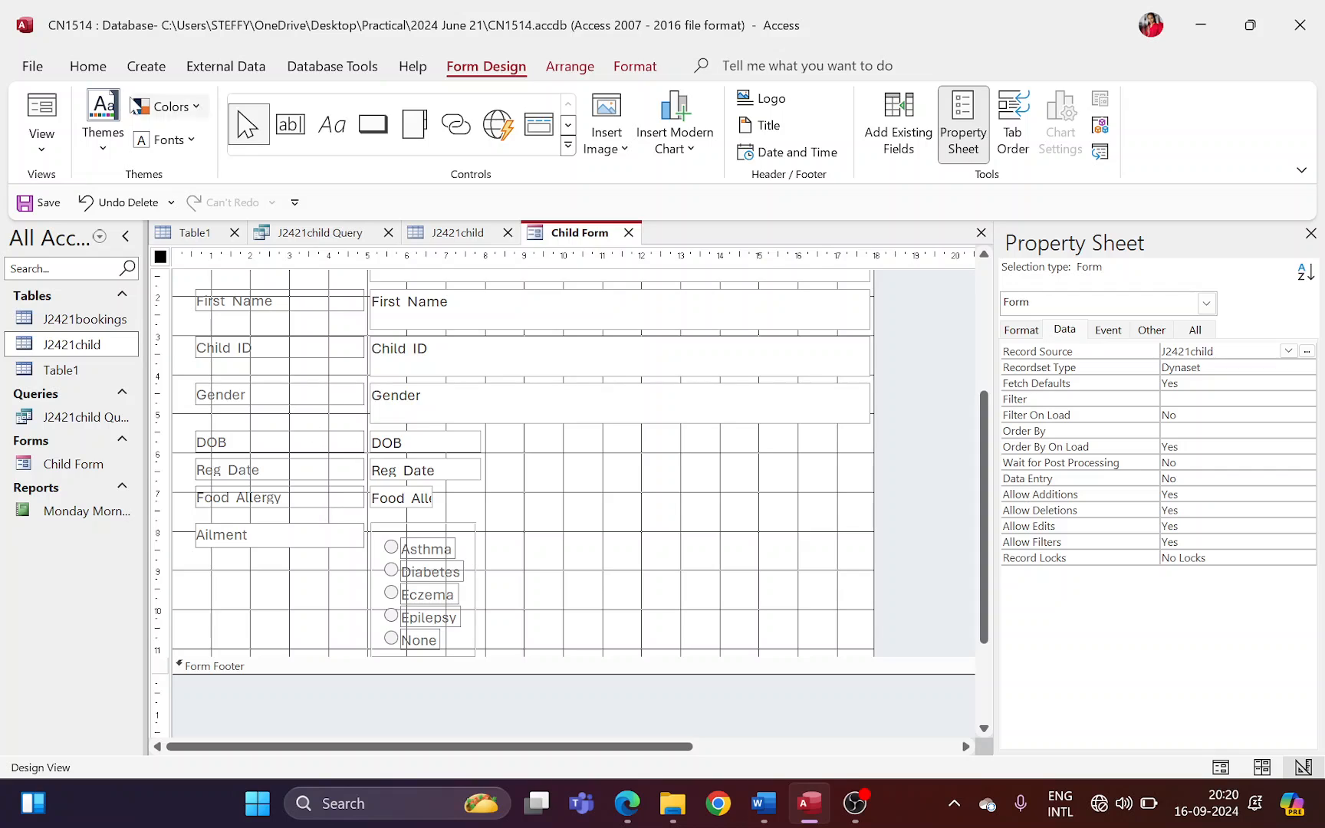
left_click(53, 136)
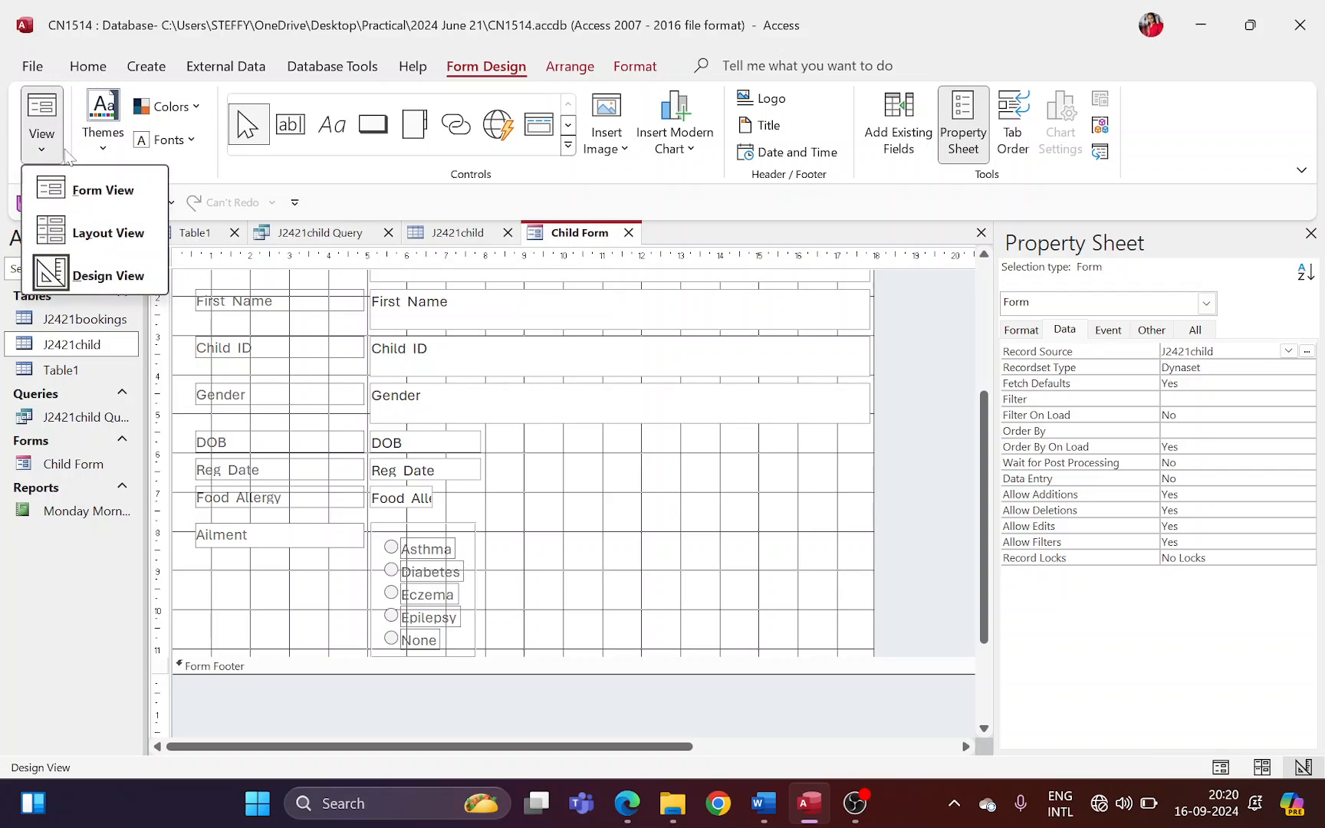
left_click(85, 192)
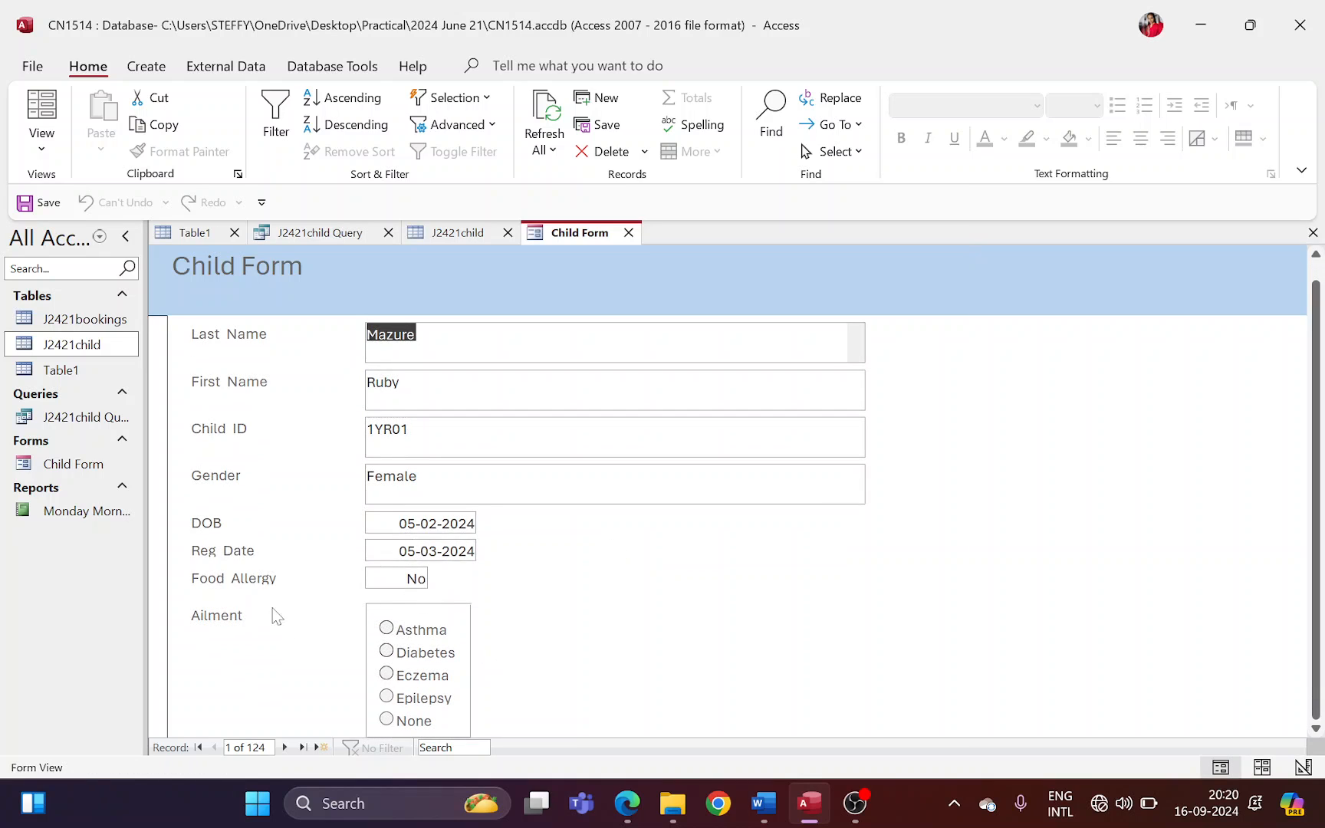
- Return to the question paper and highlight step 17's instruction to use the modified form for adding the new child table record
key("alt+Tab")
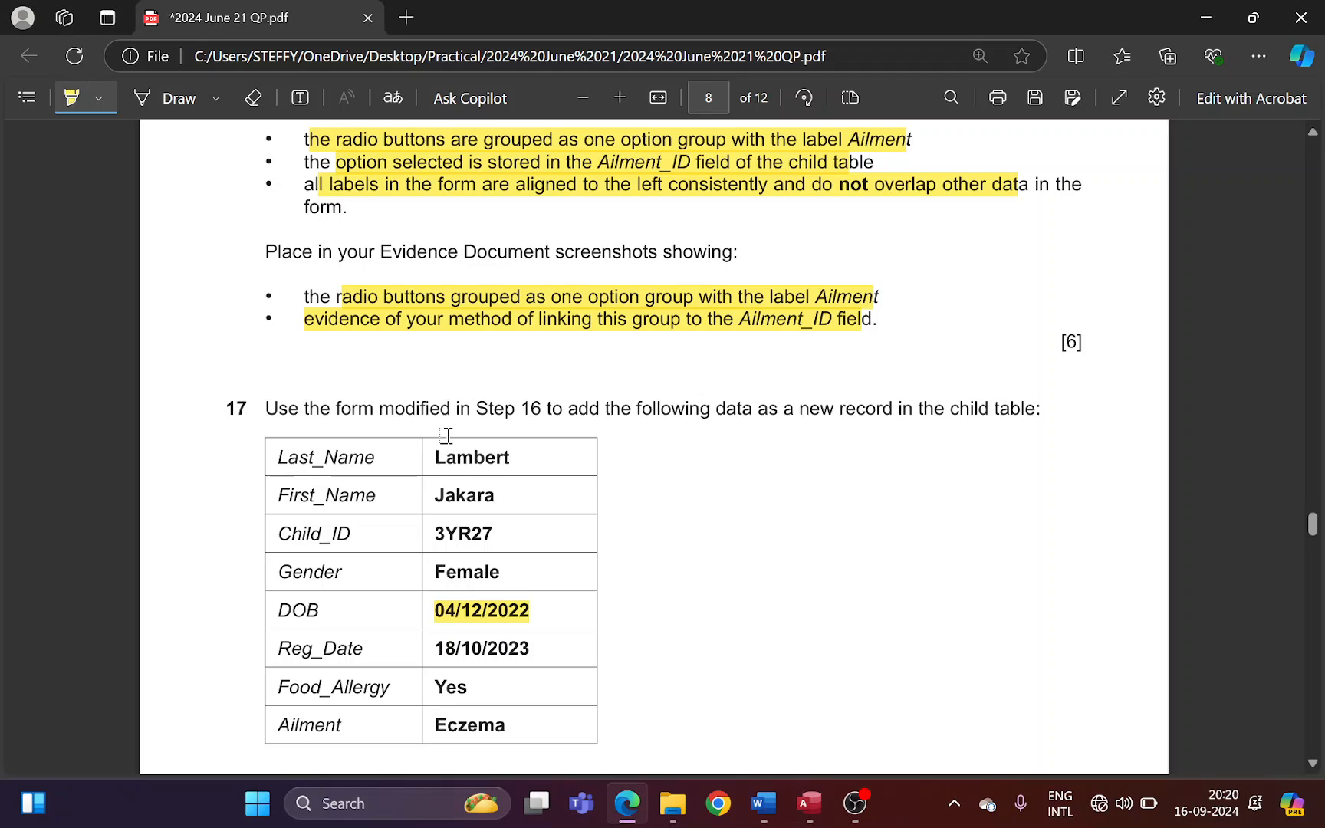
scroll(437, 429, "down", 2)
left_click_drag(308, 305, 561, 308)
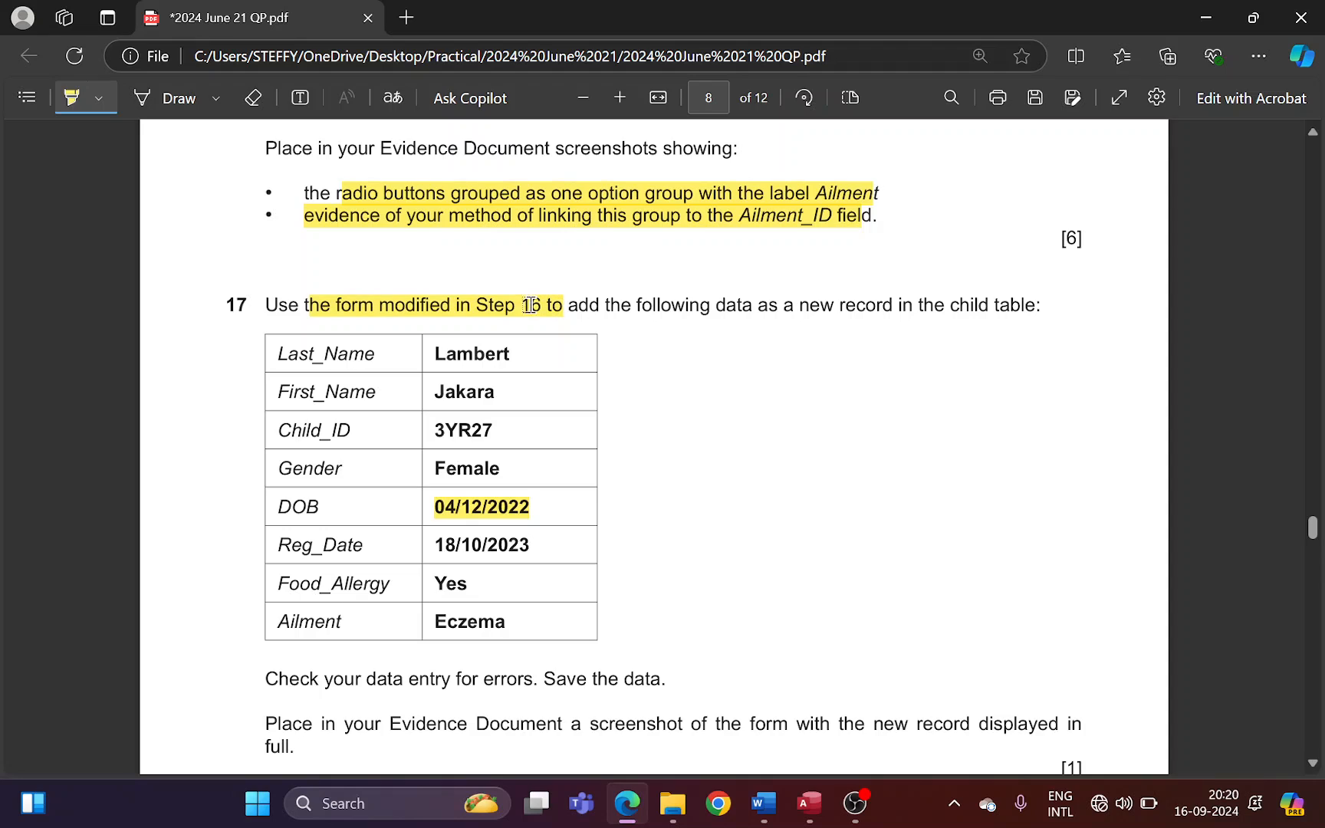
mouse_move(607, 306)
left_mouse_down()
mouse_move(865, 293)
mouse_move(1016, 305)
left_mouse_up()
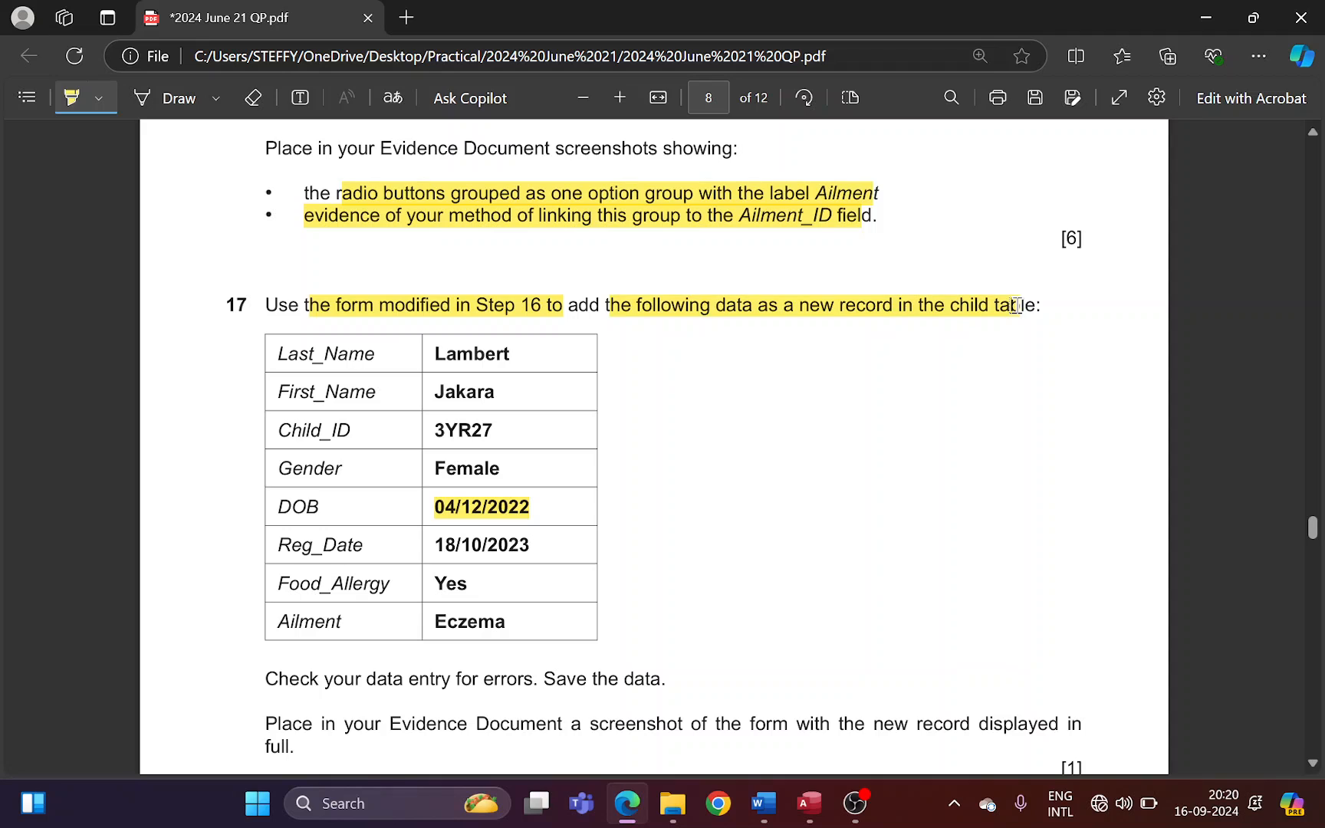
key("alt+Tab")
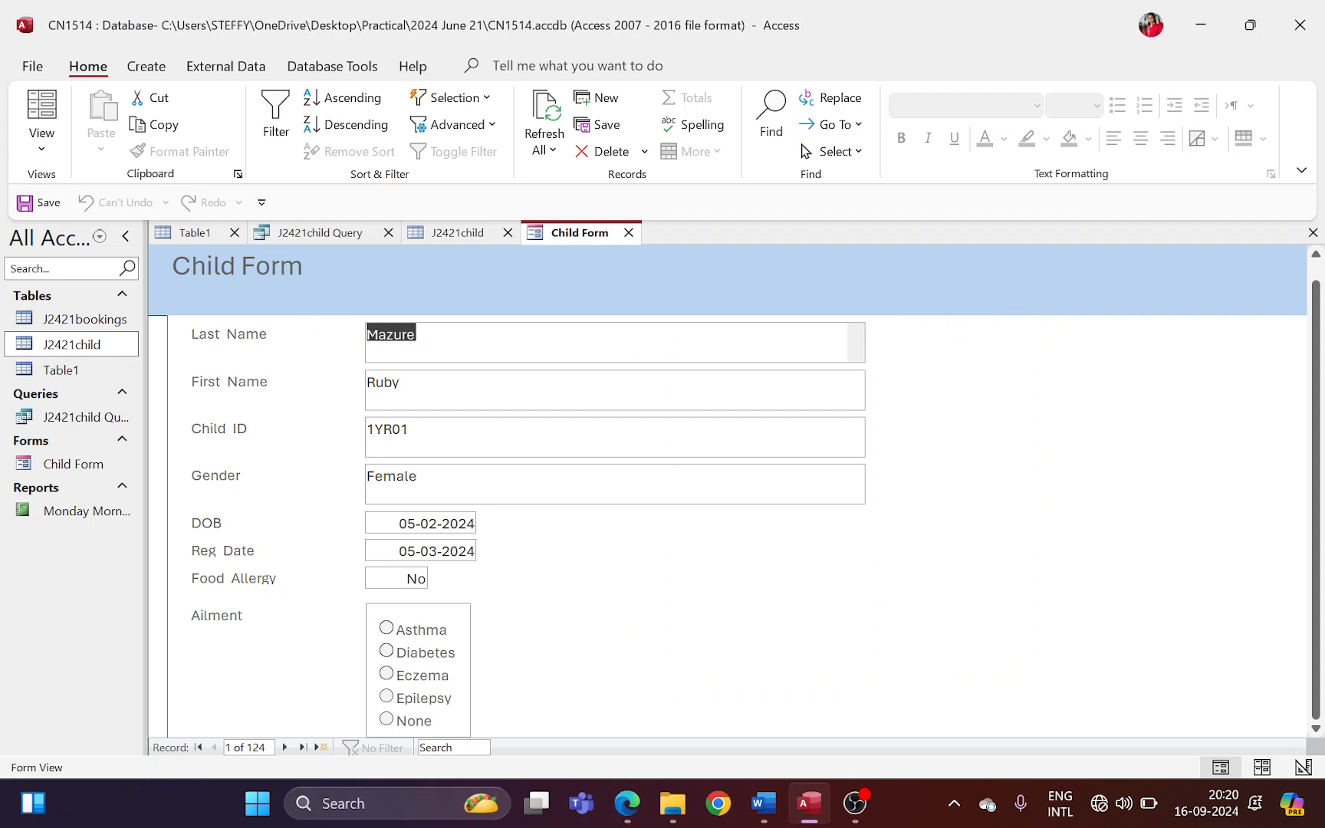
key("alt+Tab")
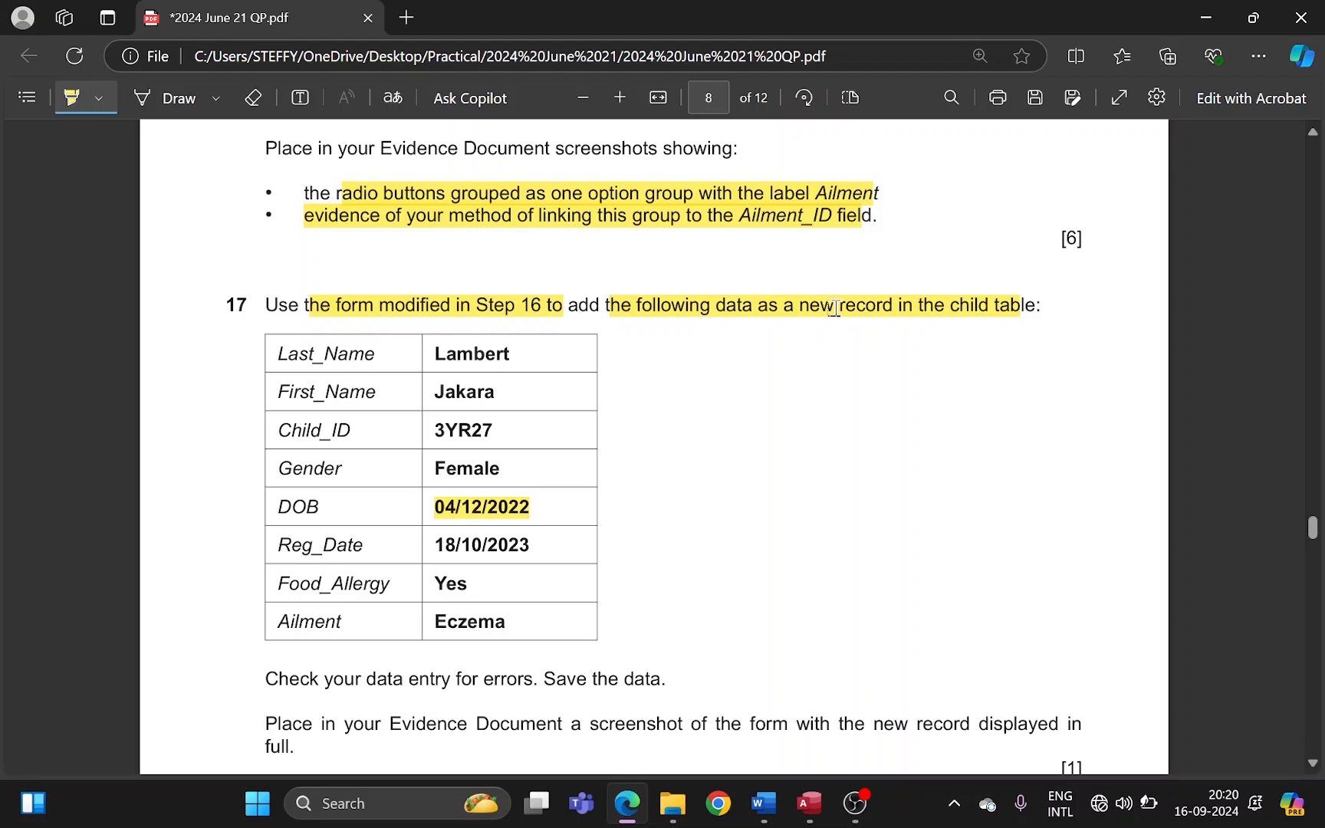
- Start a new record in Child Form in Access, highlight the last name in the question paper, and enter it in the Last Name field
key("alt+Tab")
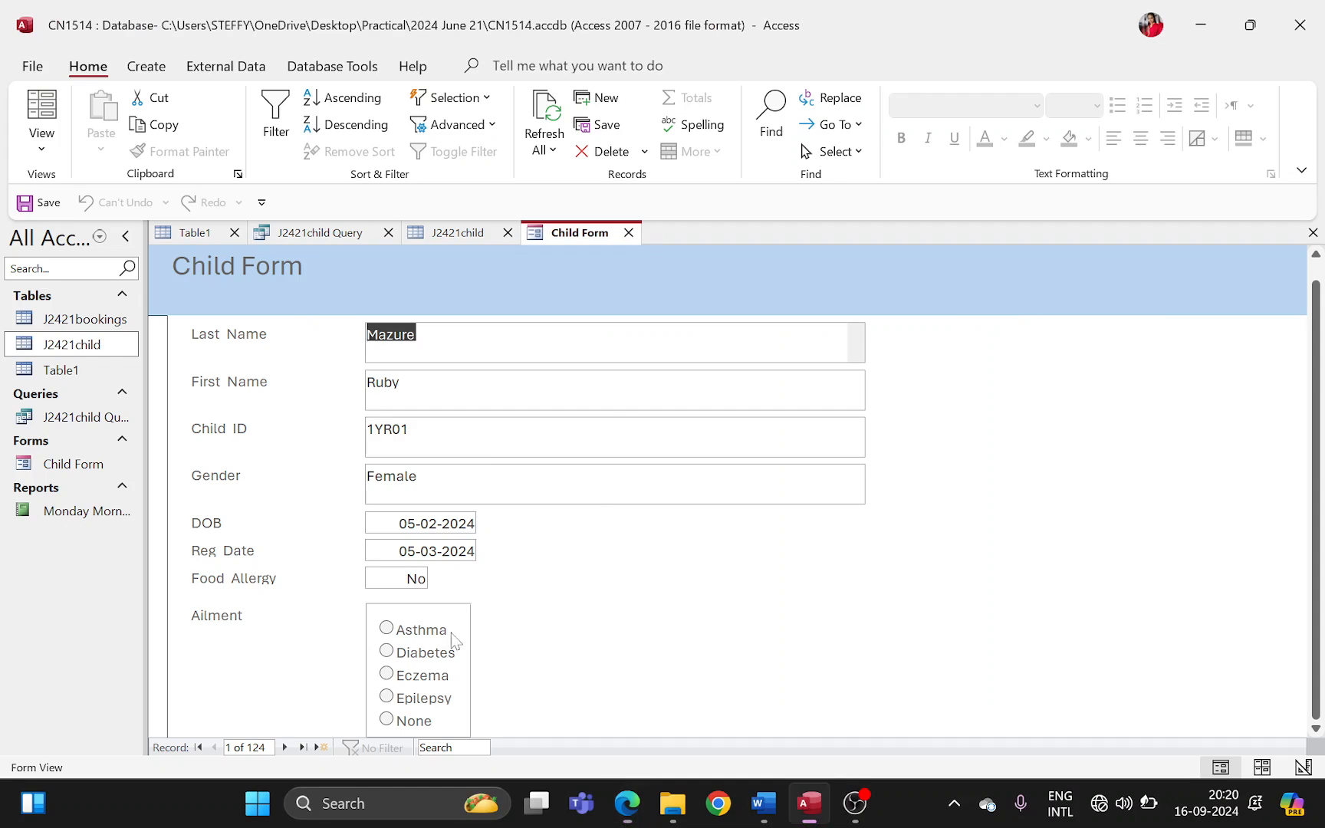
left_click(320, 748)
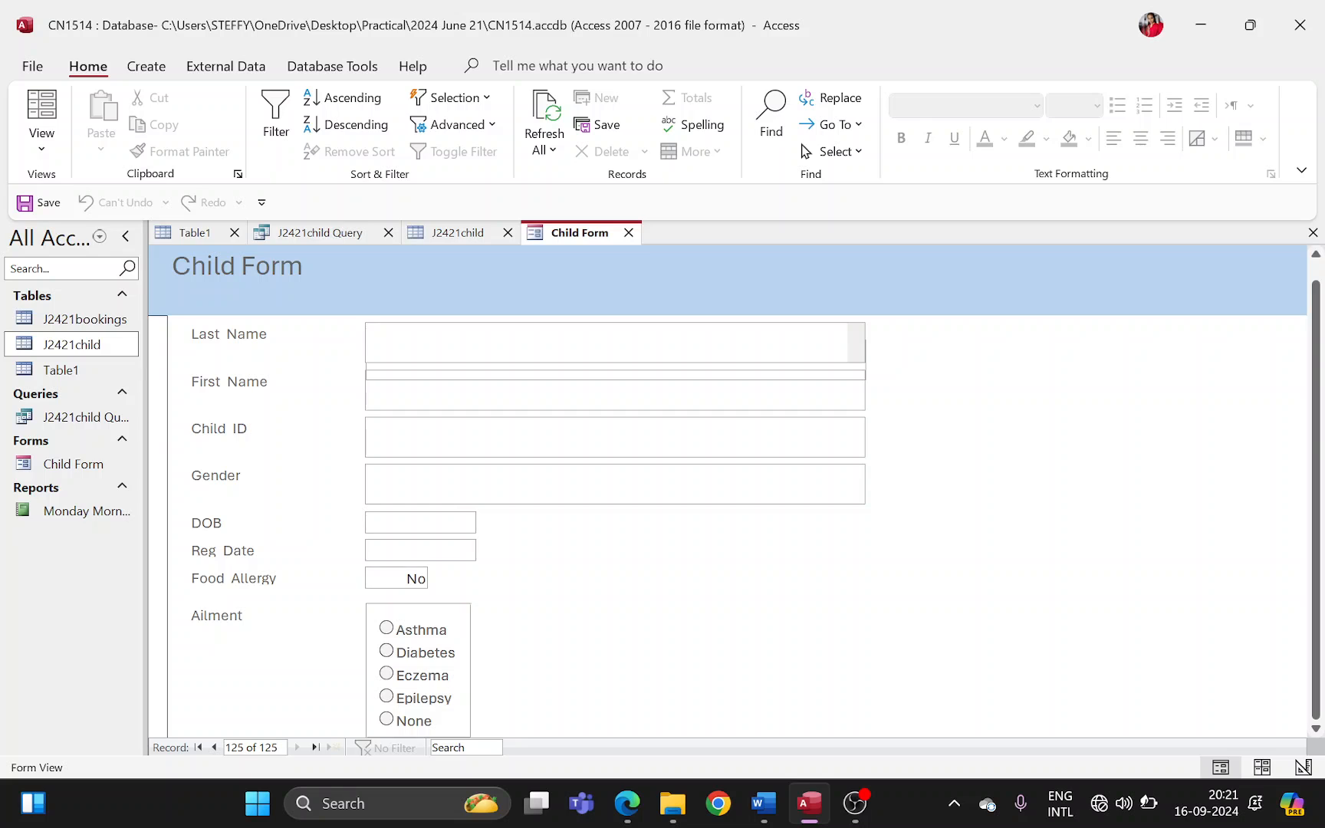
key("alt+Tab")
left_click_drag(440, 352, 518, 350)
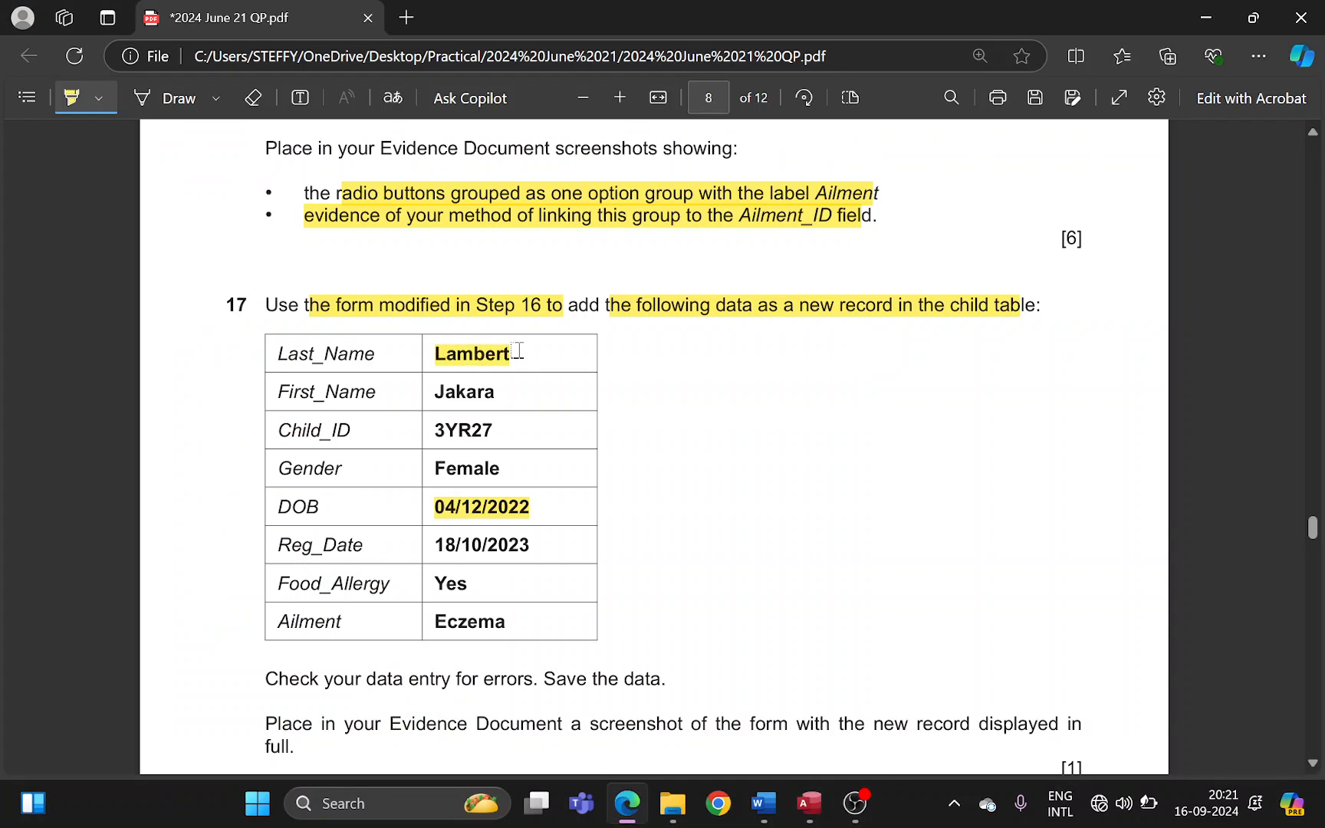
key("alt+Tab")
type("L")
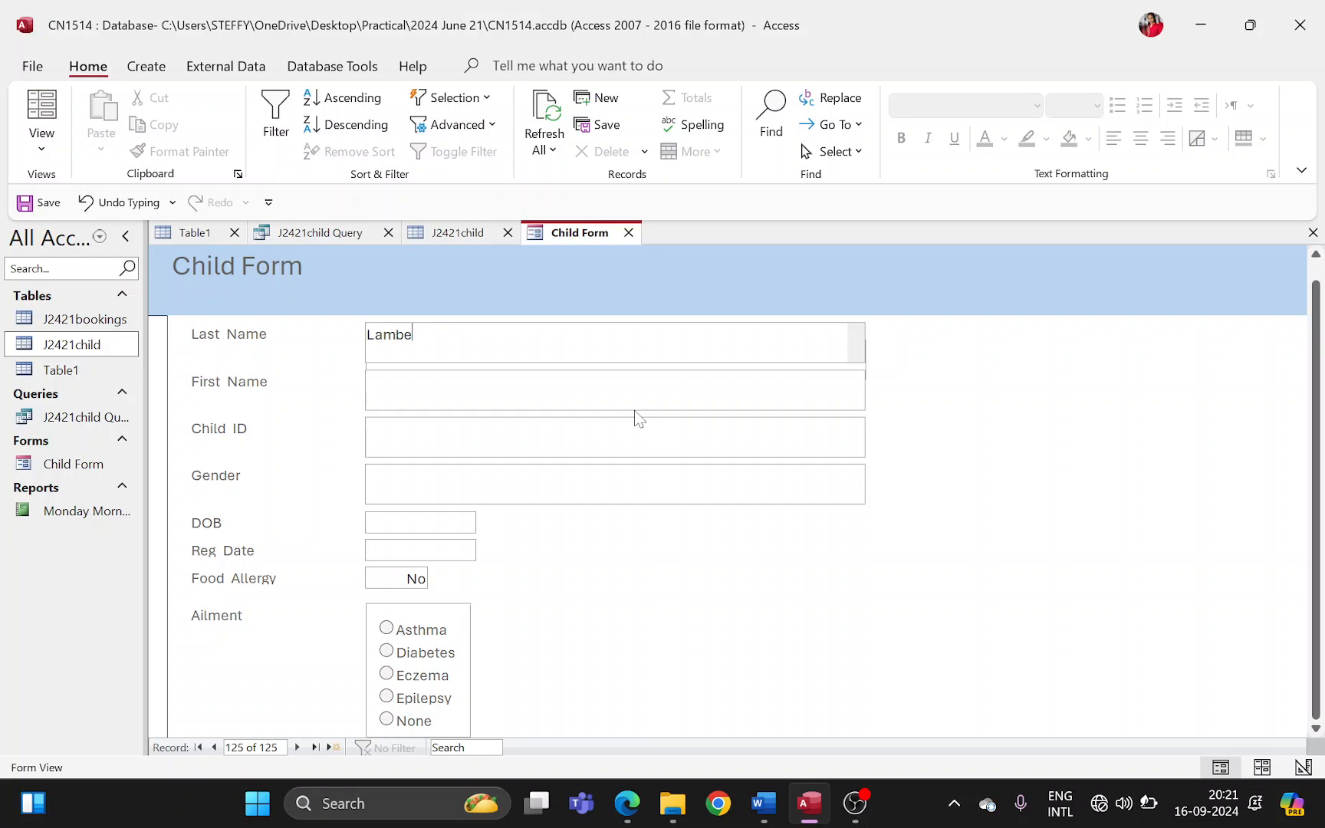
- Highlight the first name in the question paper's step 17 table and enter it in the First Name field of Child Form
key("alt+Tab")
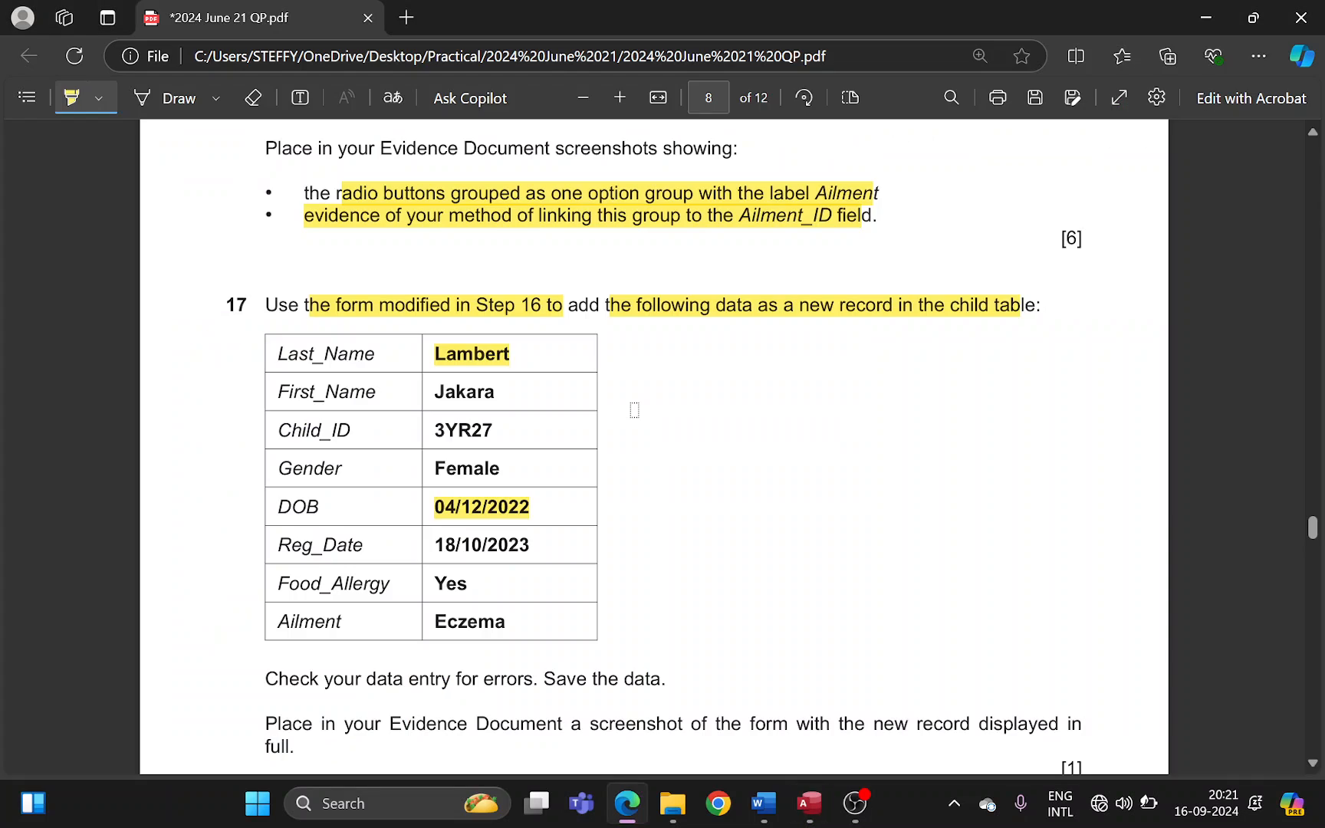
left_click_drag(434, 391, 487, 393)
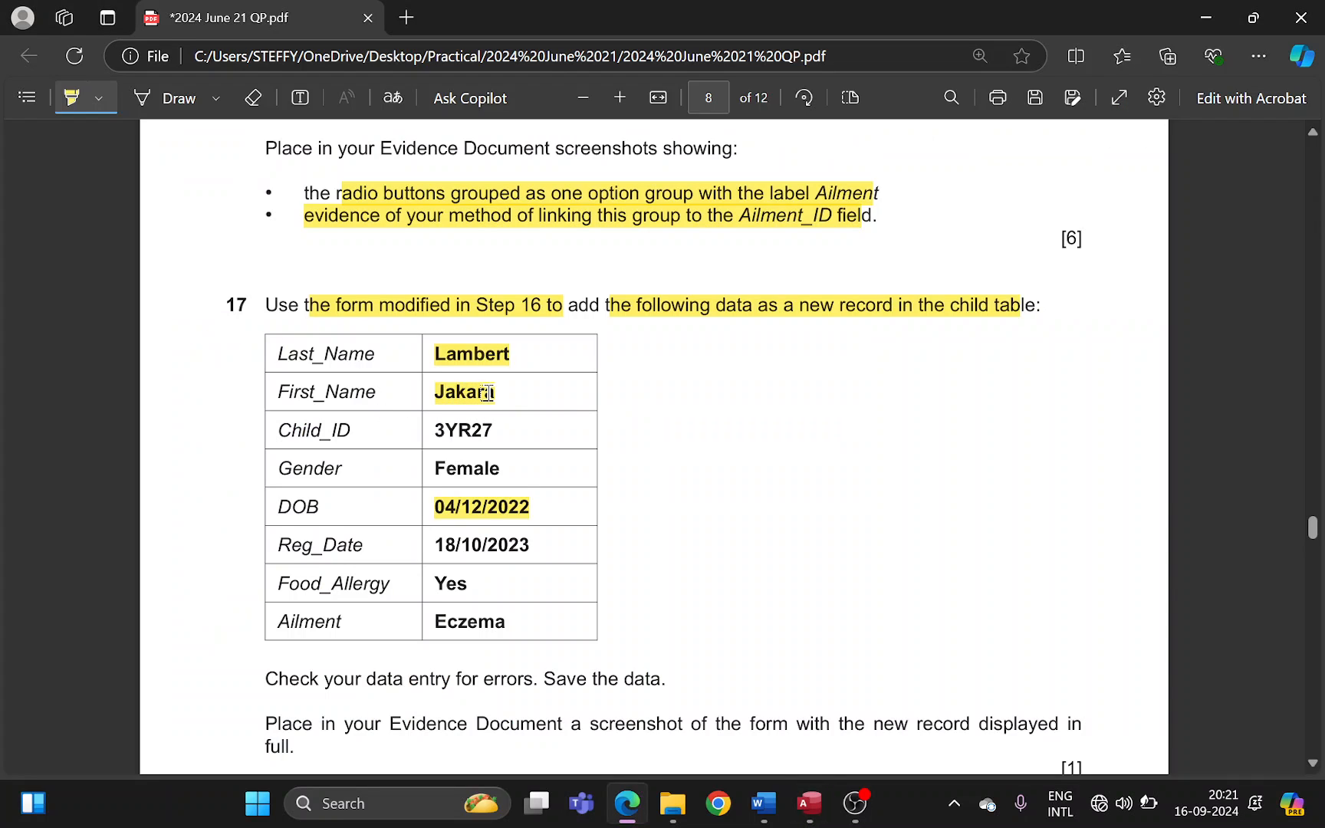
key("alt+Tab")
key("Tab")
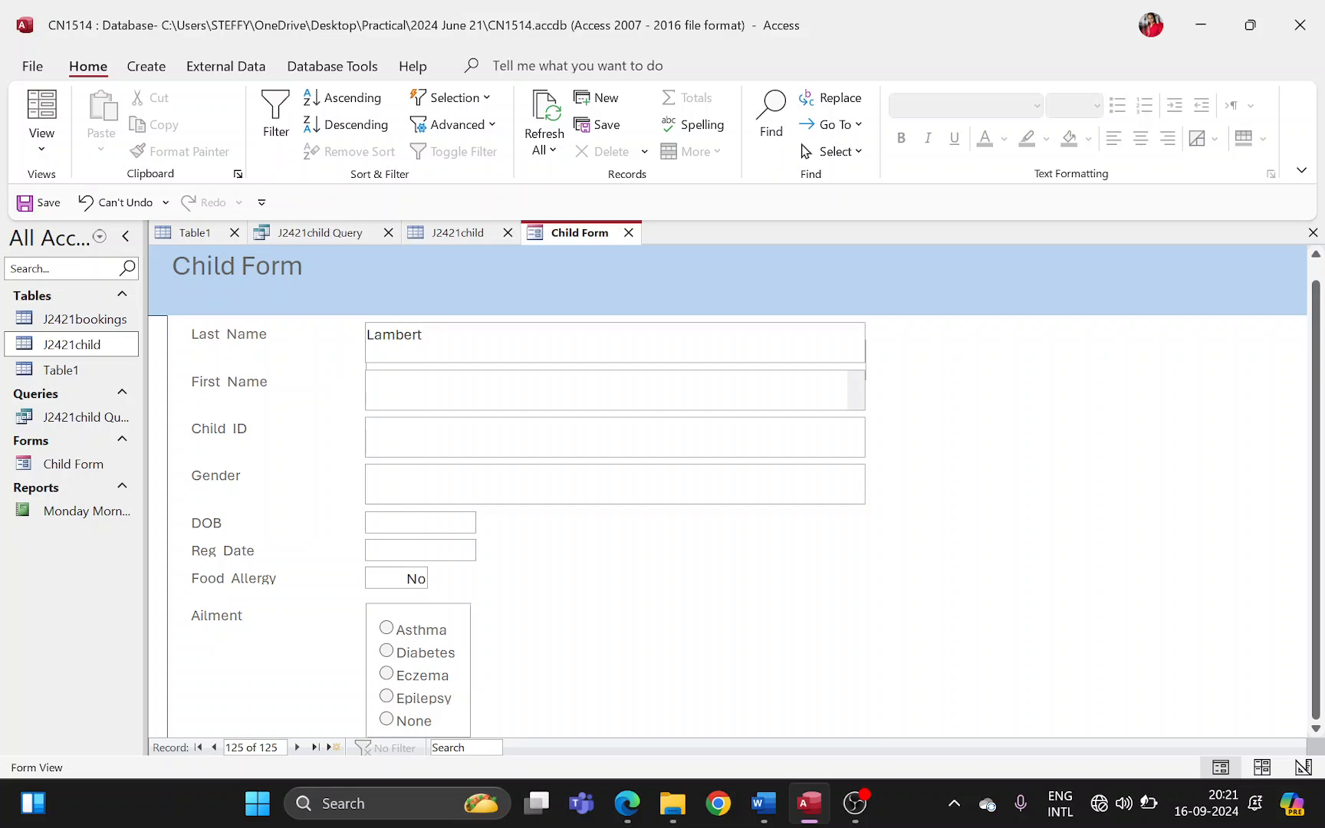
type("Jakara")
key("Tab")
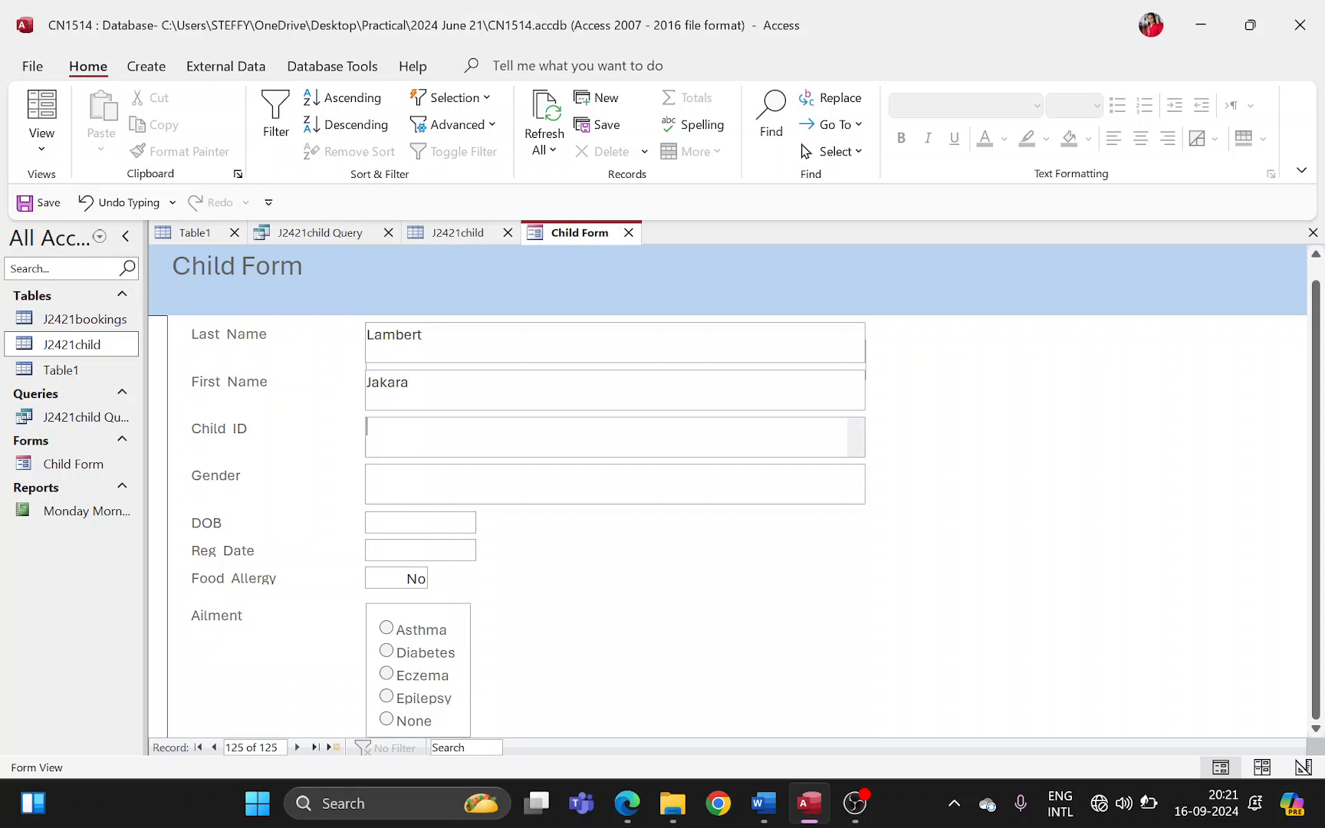
- Highlight the Child_ID value in the question paper and enter it in the Child ID field of the new record
key("alt+Tab")
left_click_drag(437, 427, 499, 429)
key("alt+Tab")
type("3Y")
key("Tab")
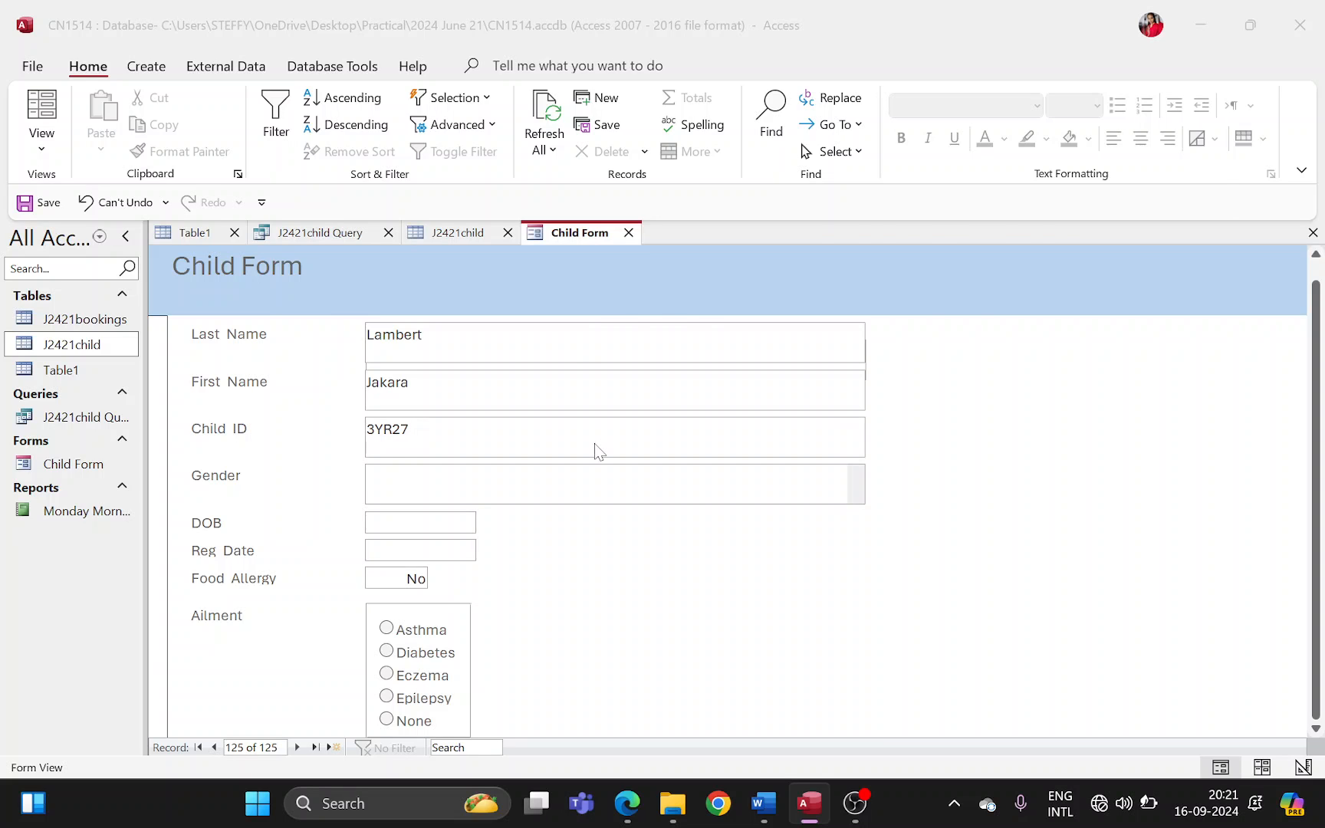
- Highlight the Gender value in the question paper and enter Female in the new record's Gender field in Access
key("alt+Tab")
key("Tab")
key("alt+Tab")
key("Tab")
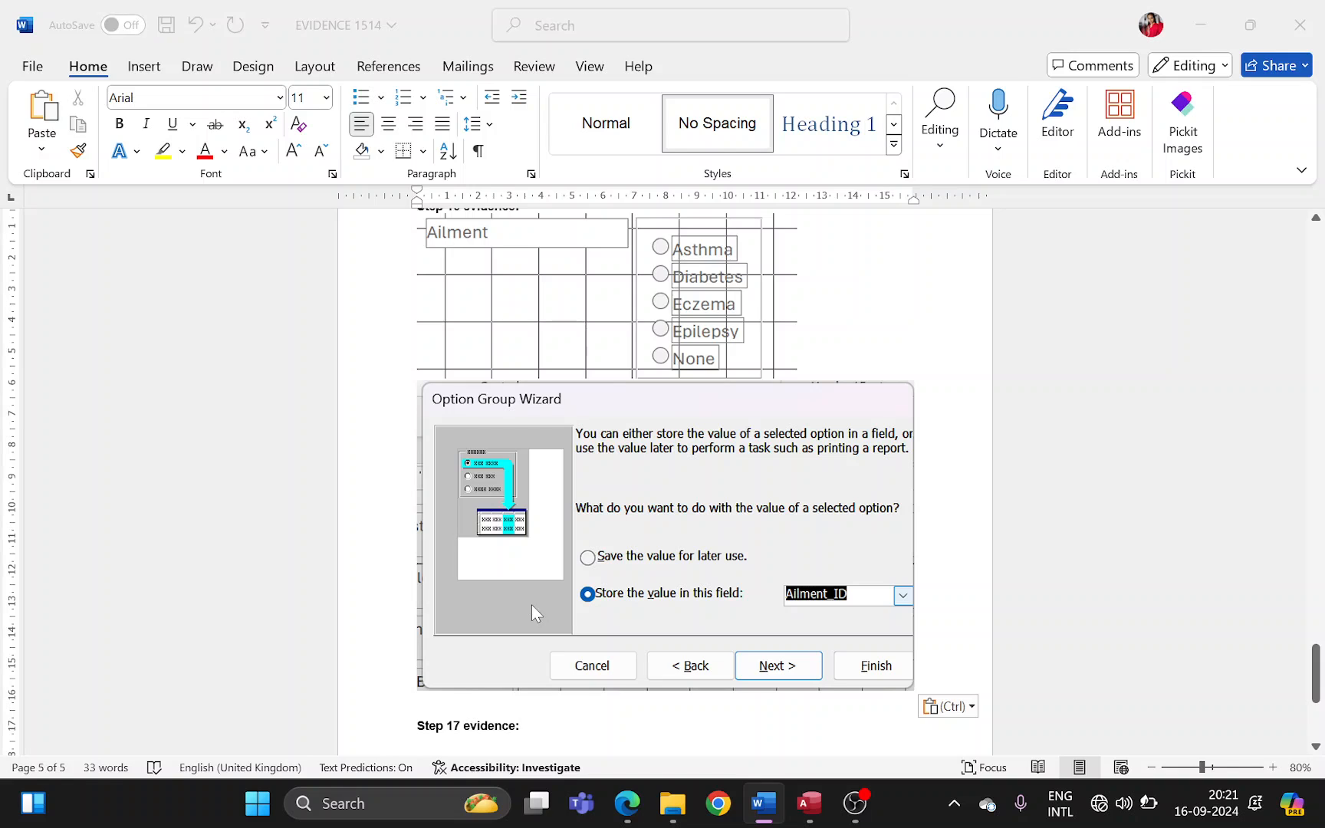
left_click_drag(436, 463, 476, 460)
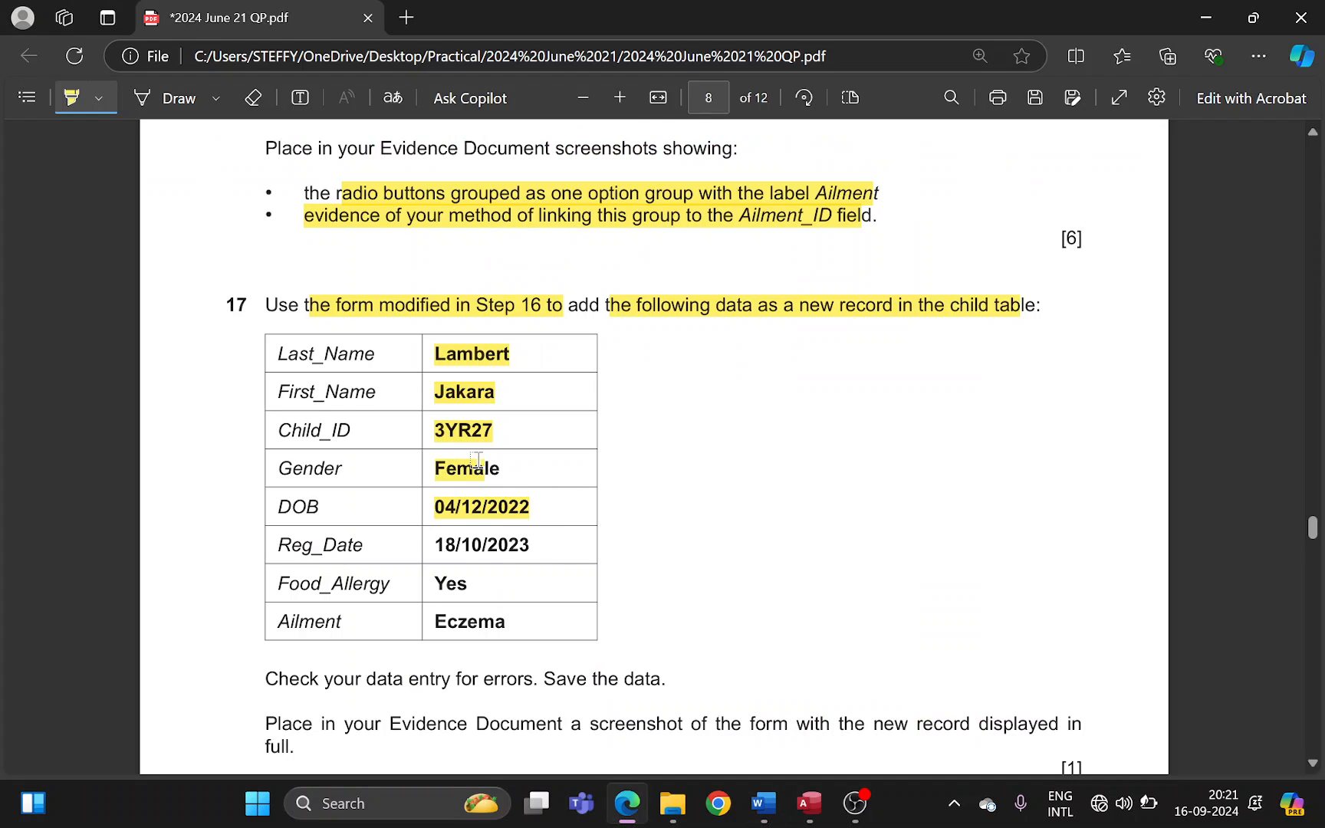
key("alt+Tab")
key("Tab")
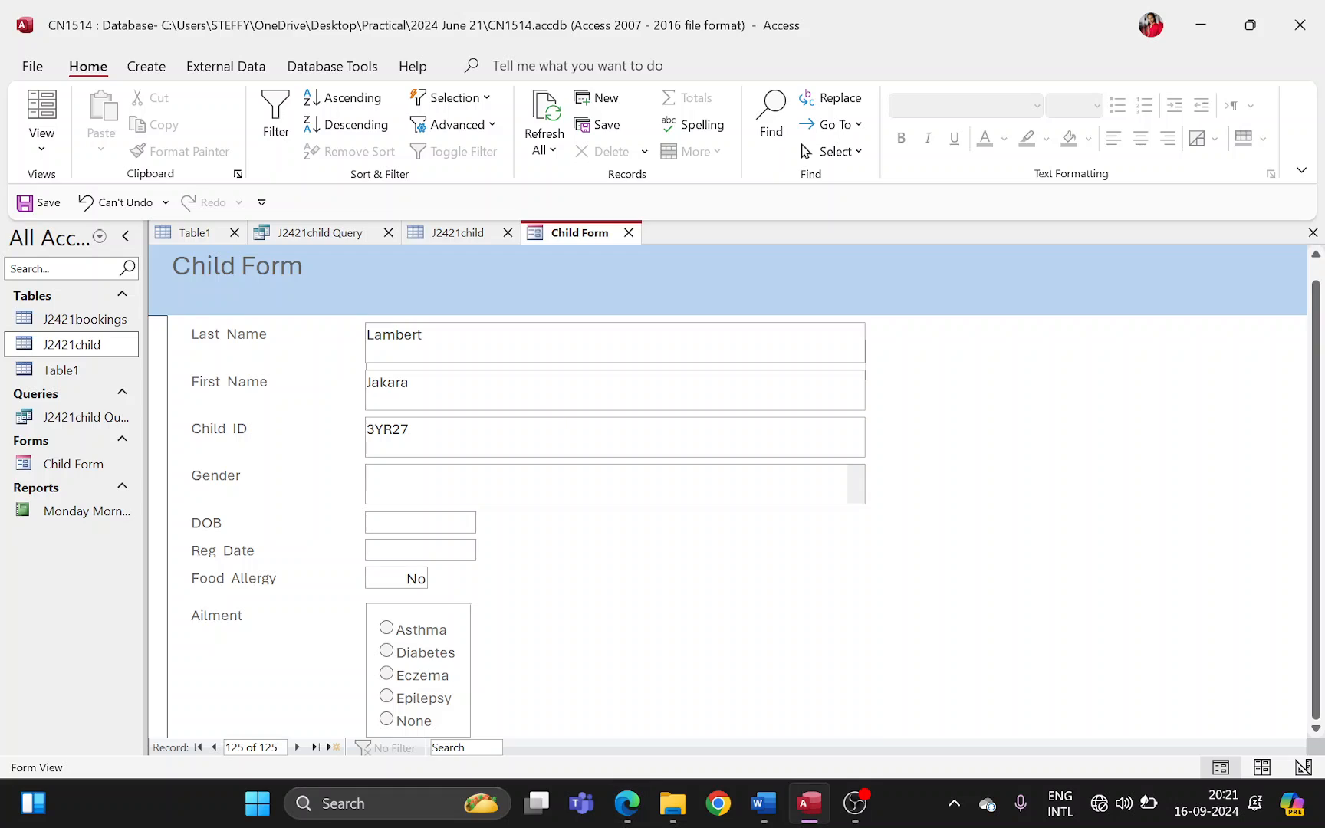
type("Female")
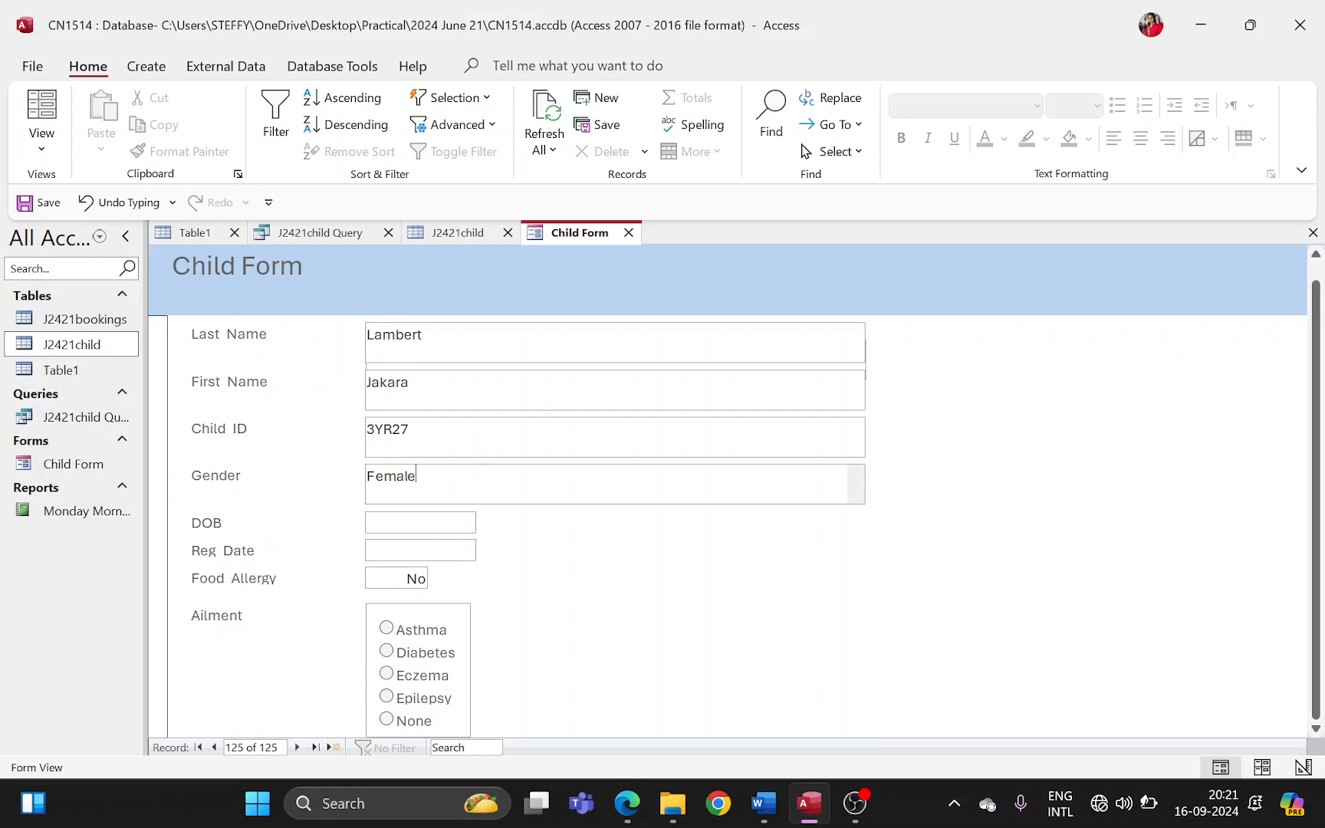
key("Tab")
- Check the DOB in the question paper and enter the child's date of birth in the new Child Form record
key("alt+Tab")
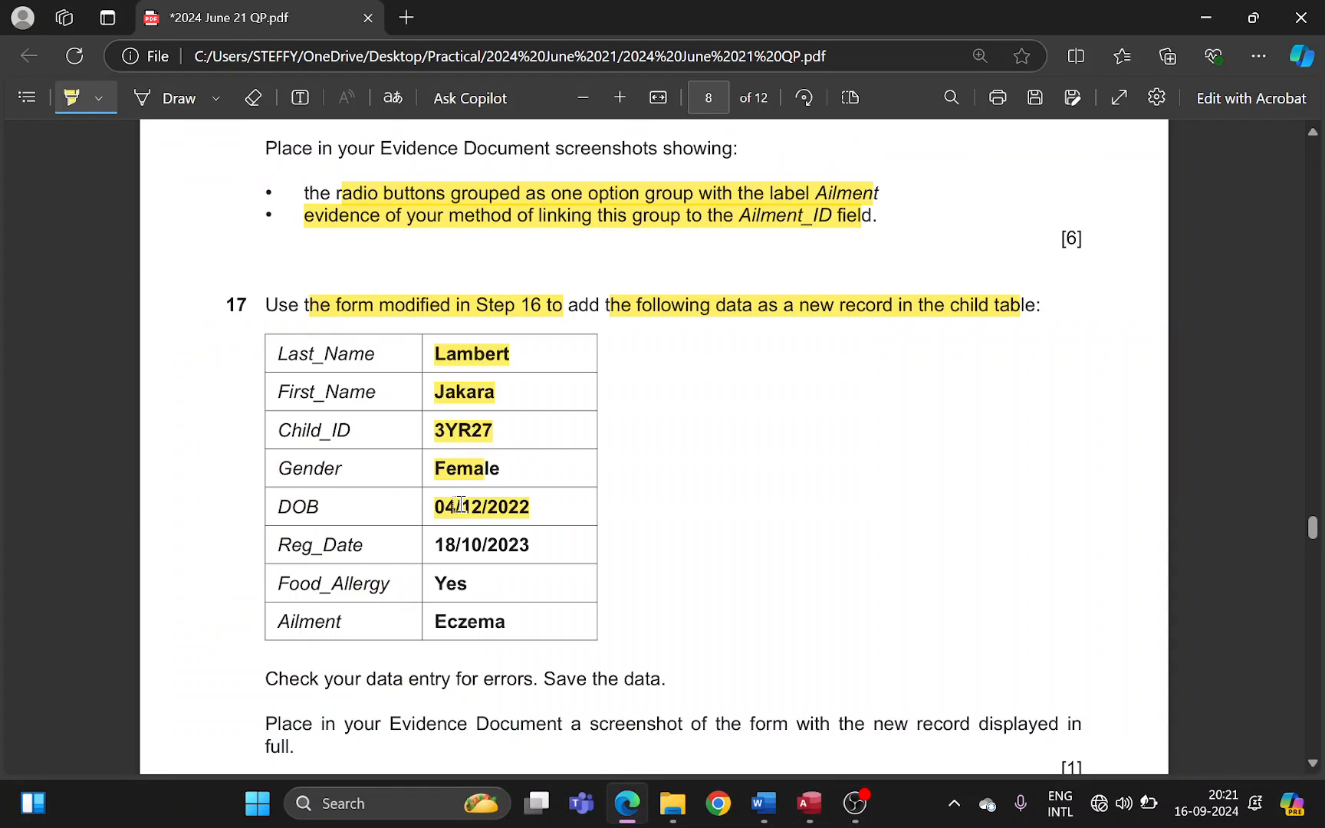
key("alt+Tab")
type("04")
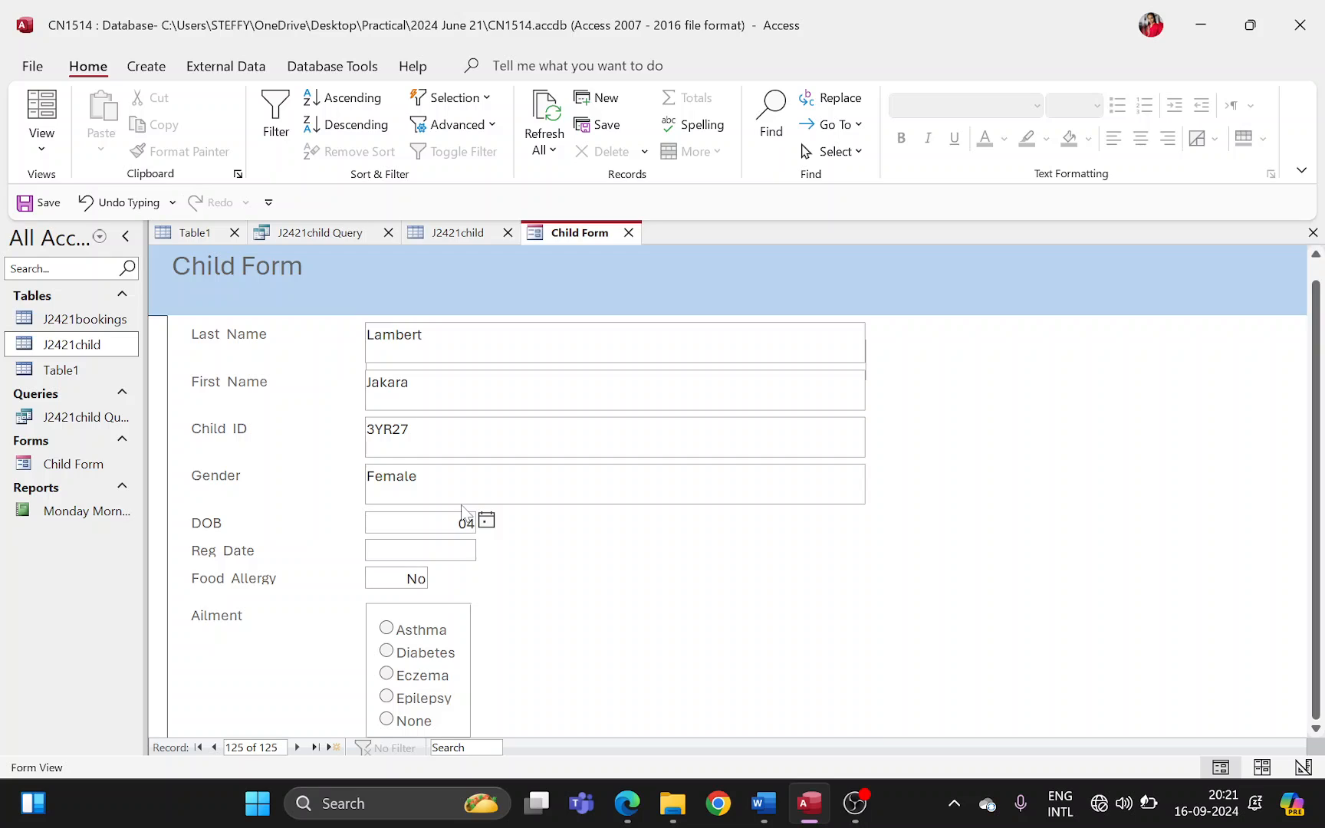
type("/12/2022")
key("Tab")
- Highlight the Reg_Date value in the question paper and enter 18/10/2023 as the Reg Date in Child Form
key("alt+Tab")
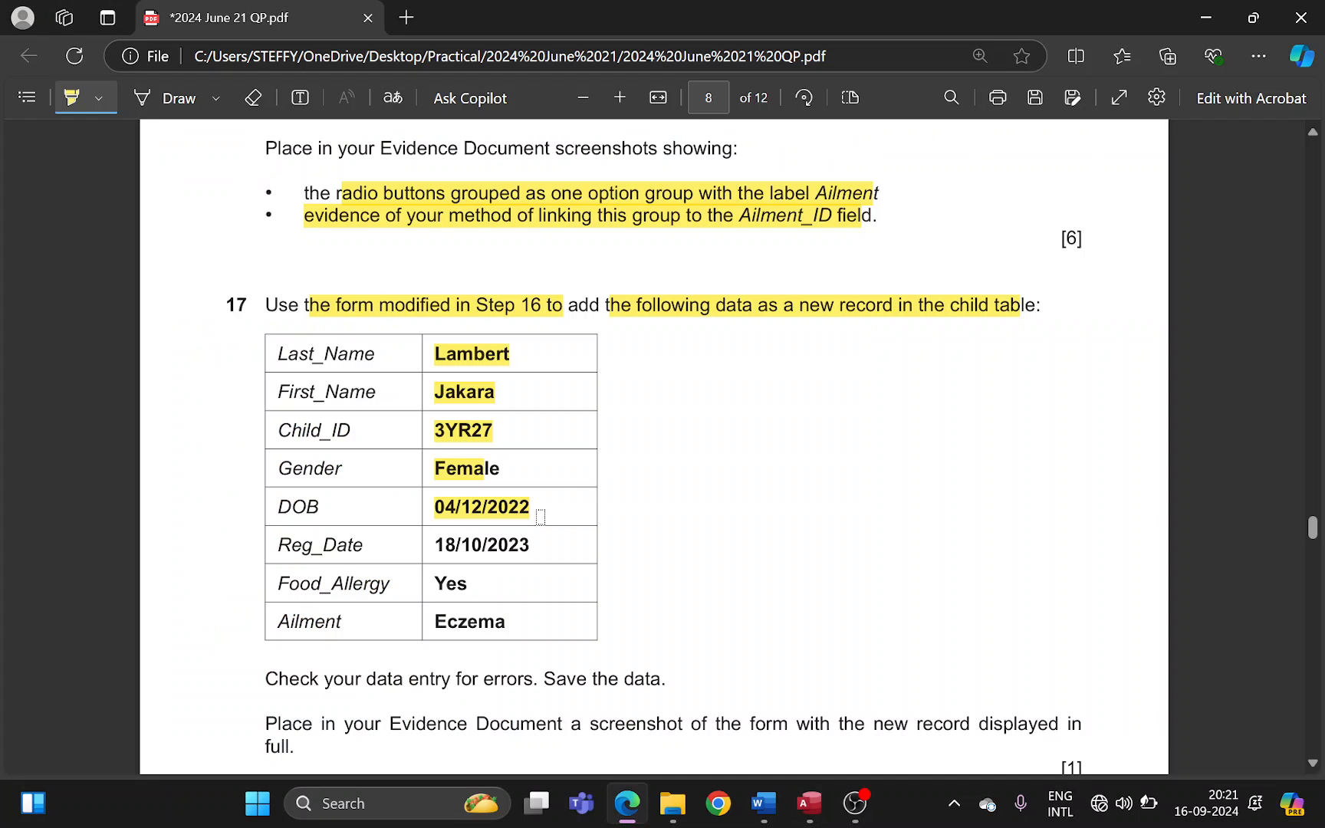
left_click_drag(433, 546, 567, 556)
key("alt+Tab")
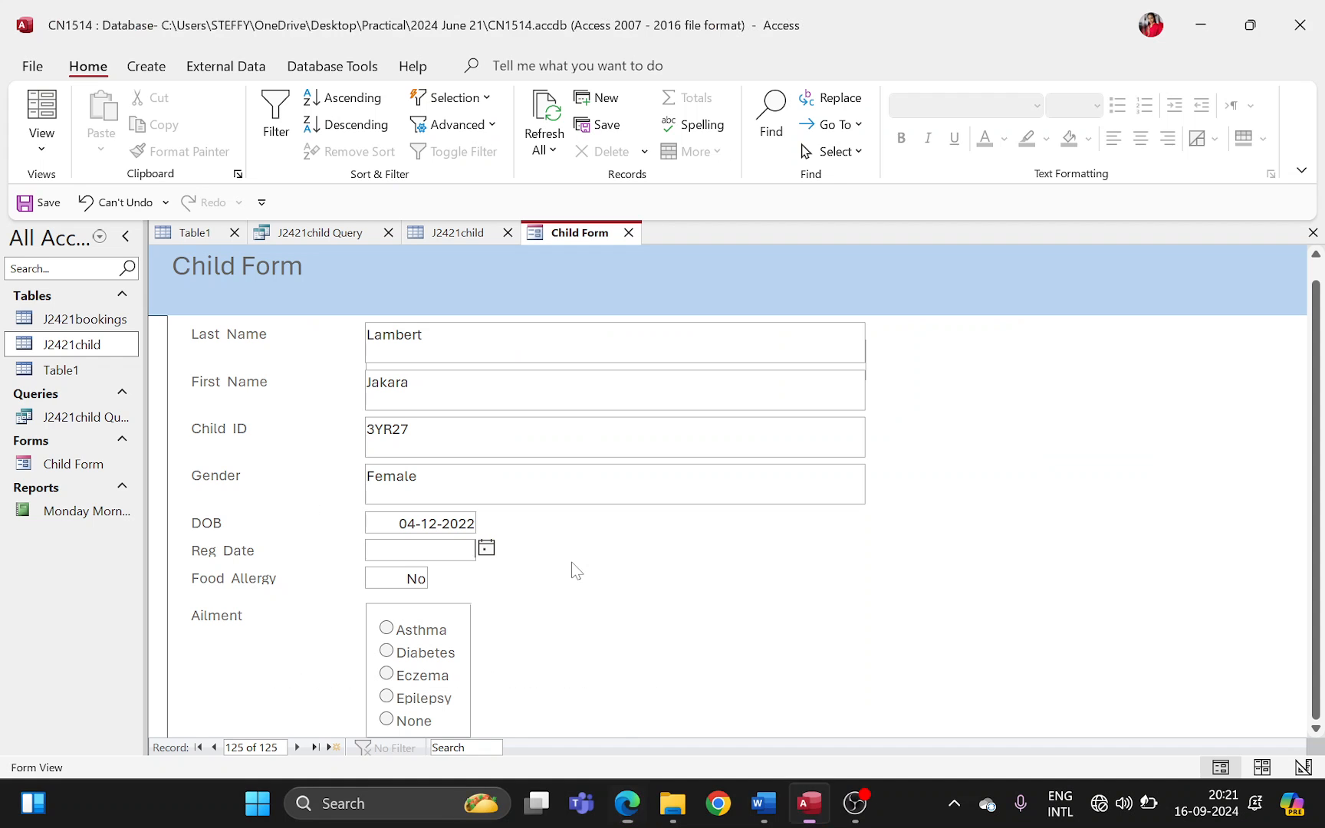
key("alt+Tab")
key("Tab")
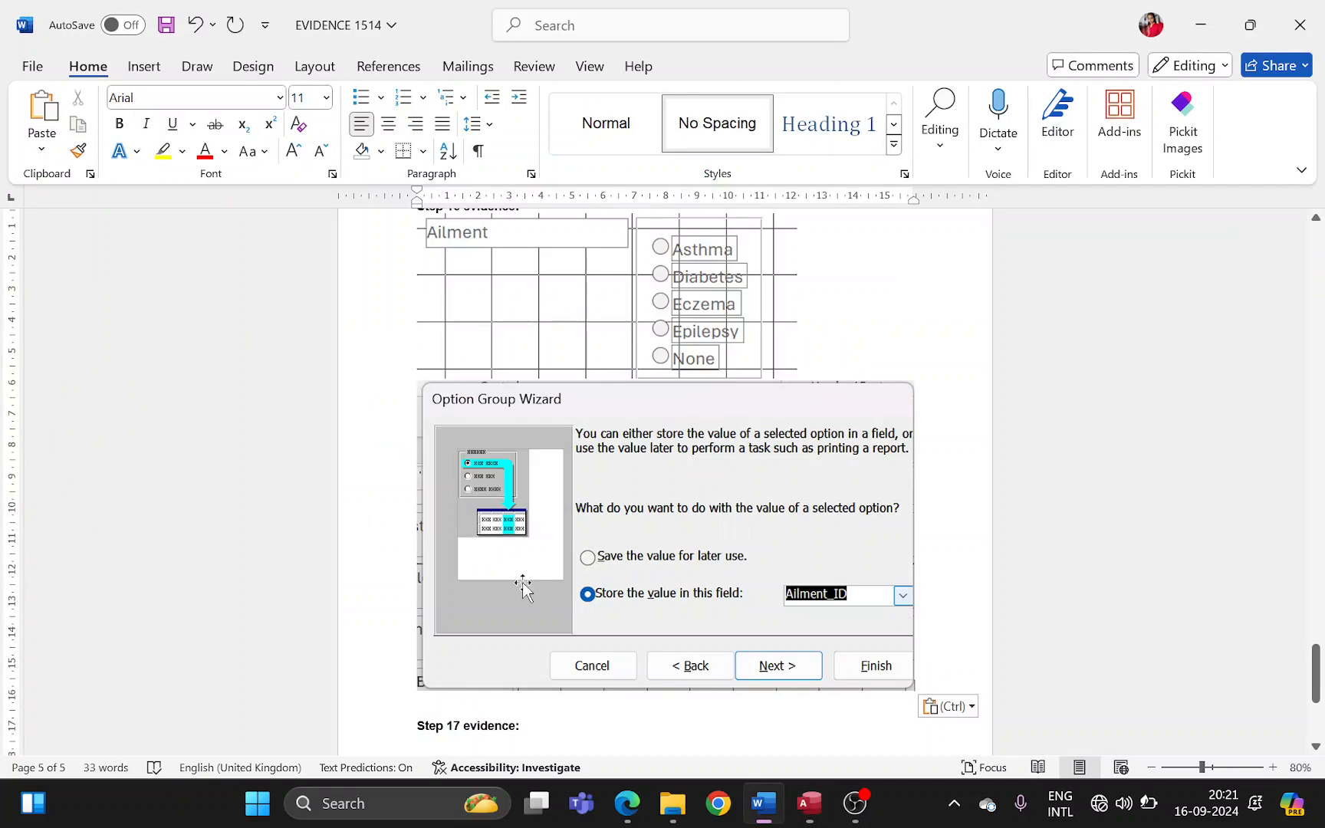
left_click(627, 803)
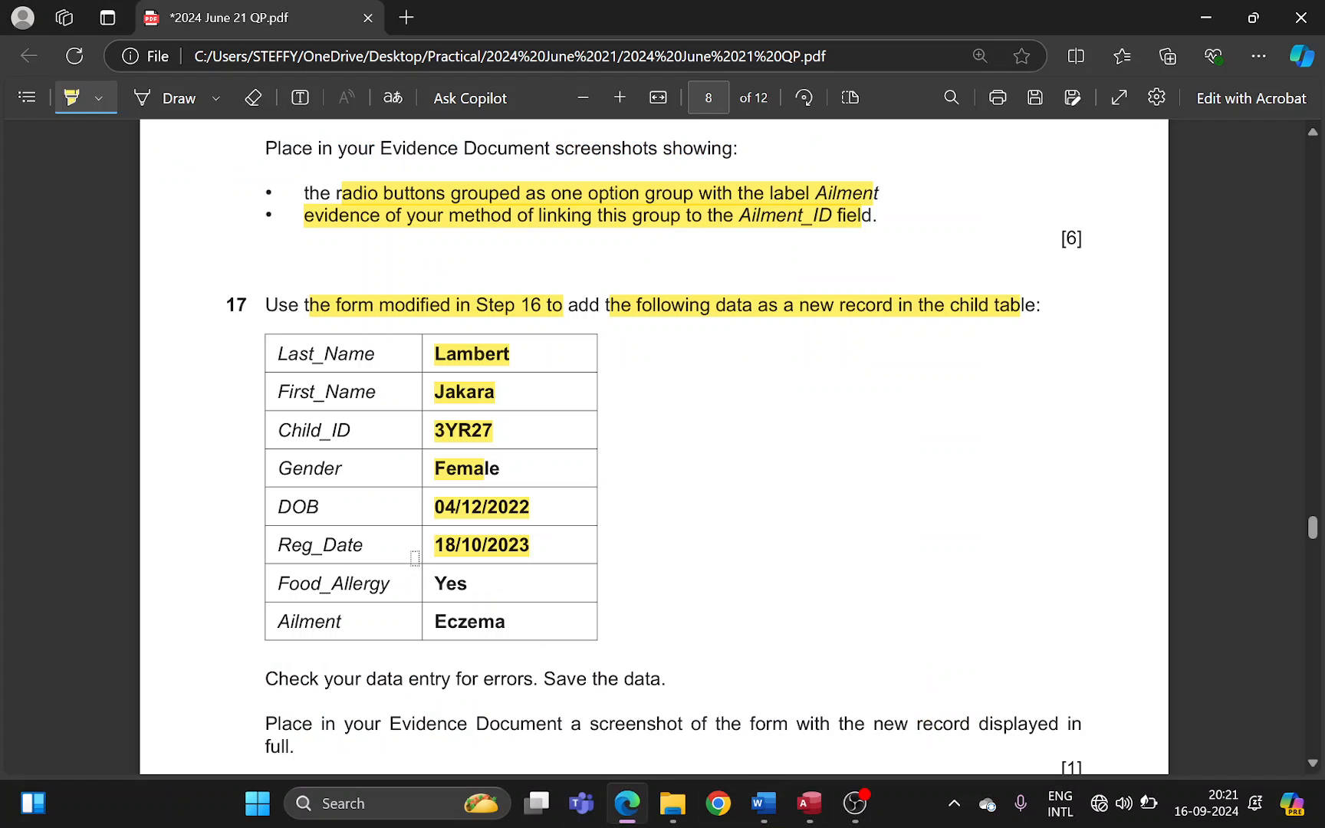
left_click(808, 802)
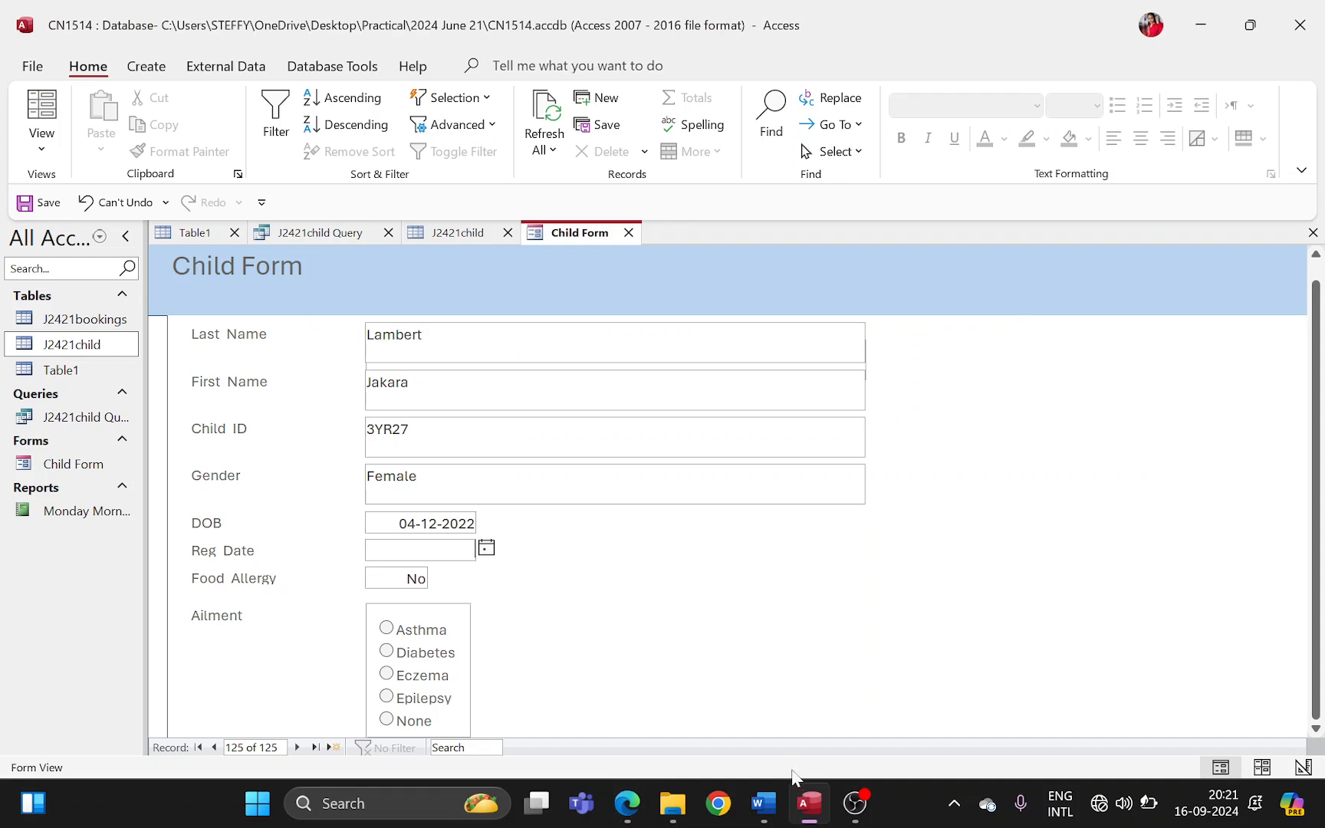
type("18/1")
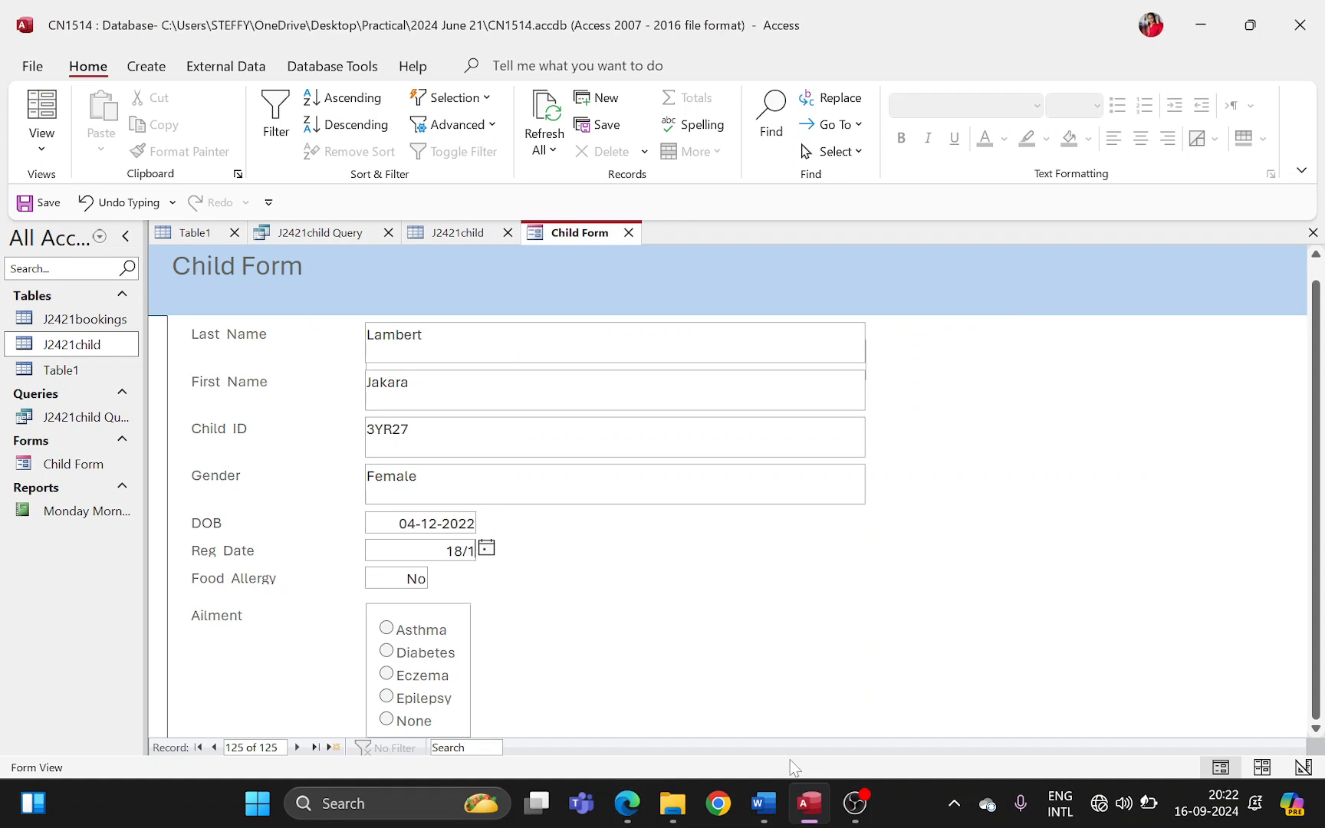
type("0/2023")
- Set Food Allergy to Yes and select Eczema as the Ailment in the new record, highlighting Eczema in the question paper
left_click(627, 802)
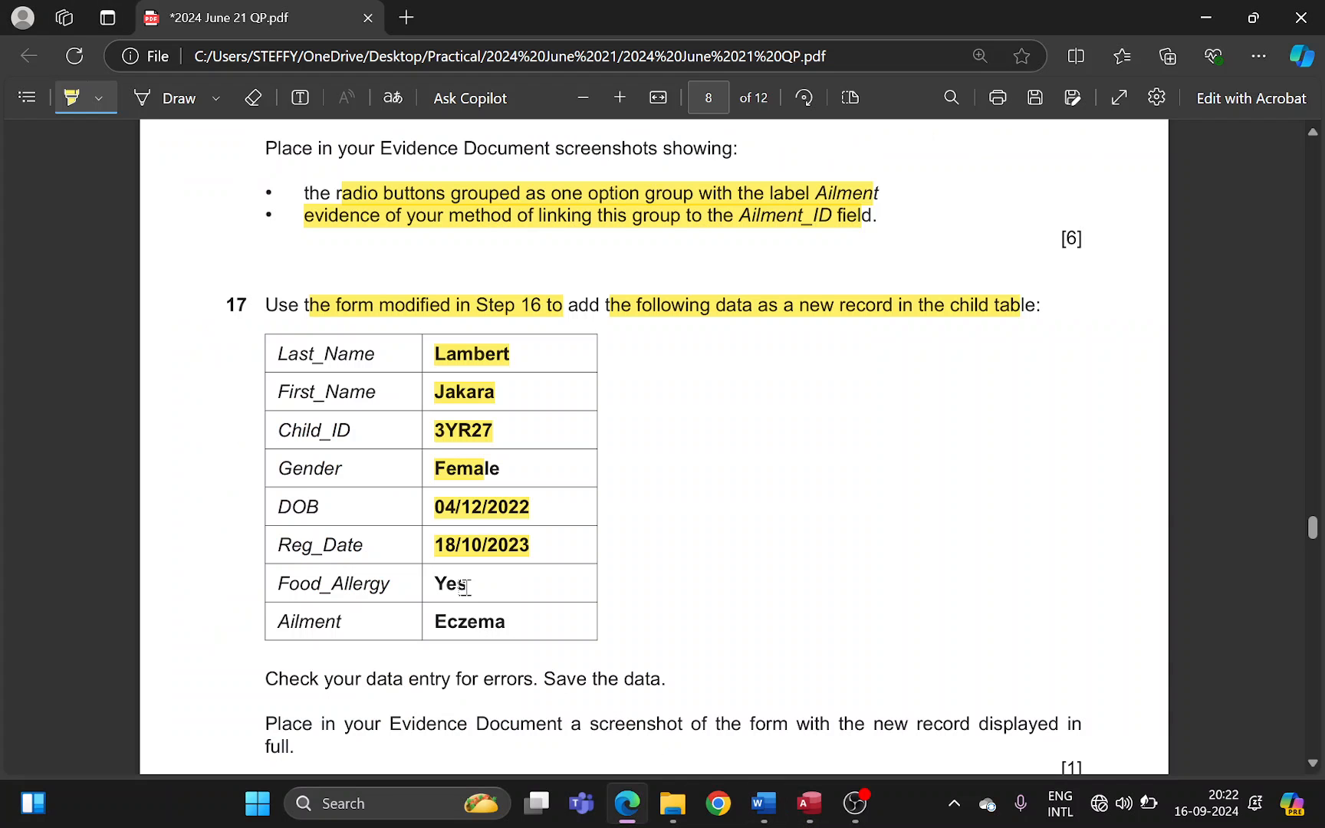
key("alt+Tab")
key("Tab")
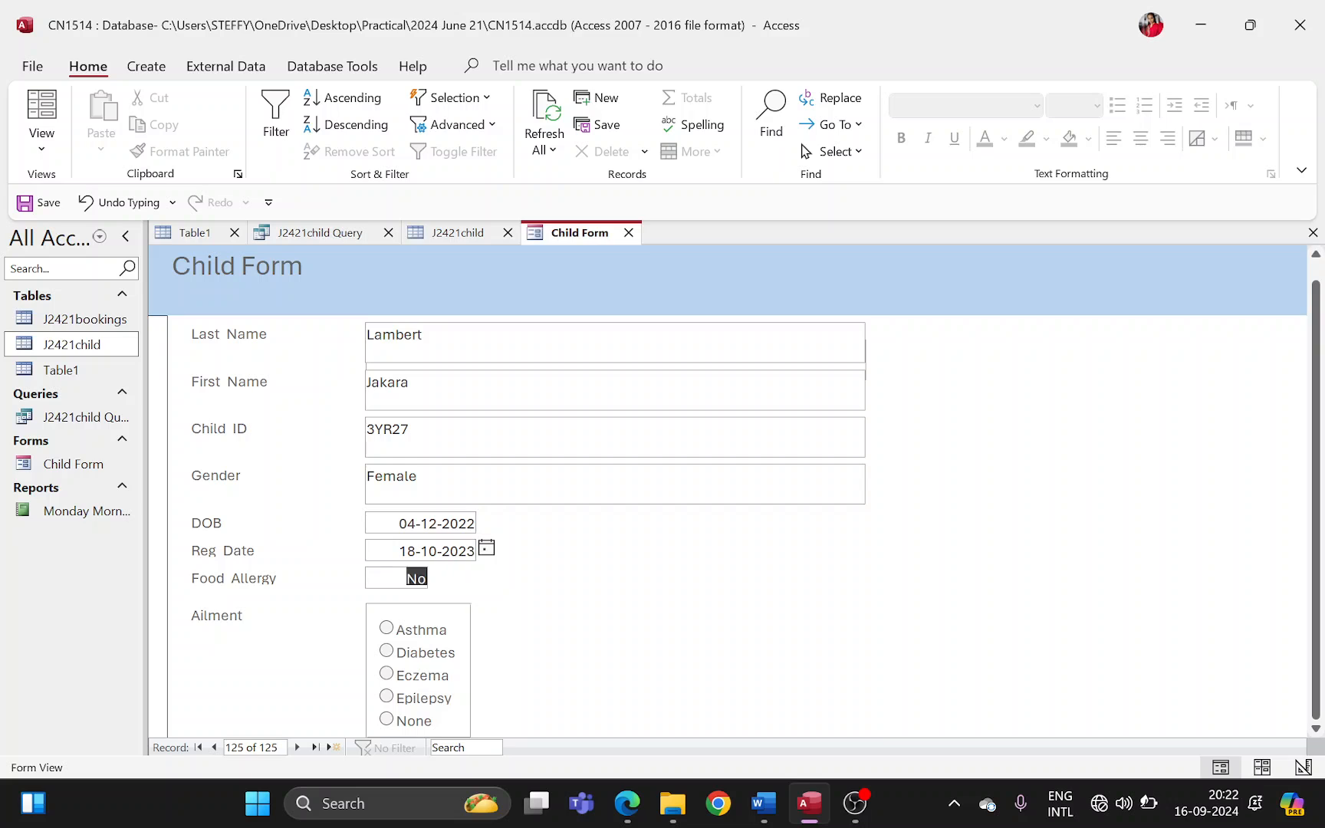
type("Yes")
key("alt+Tab")
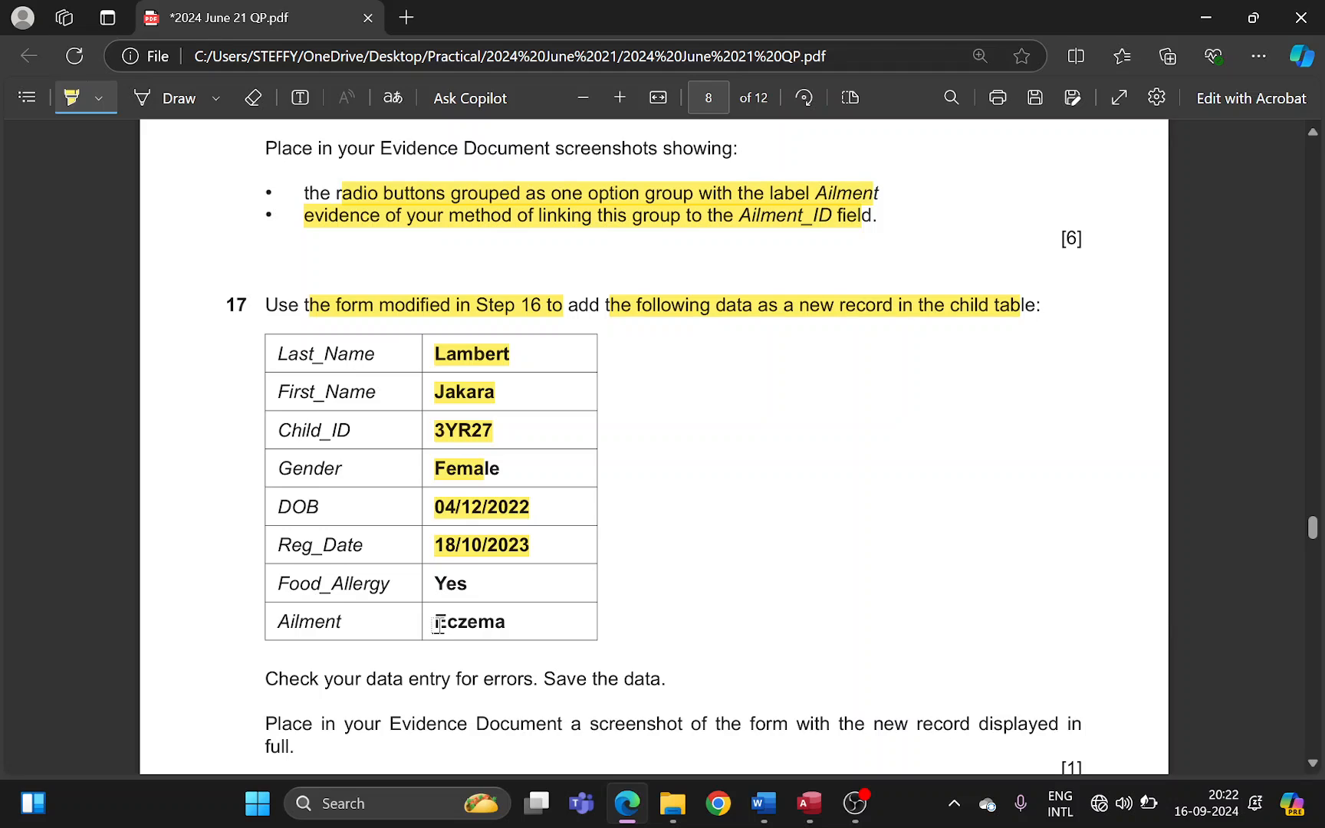
left_click_drag(437, 622, 524, 621)
key("alt+Tab")
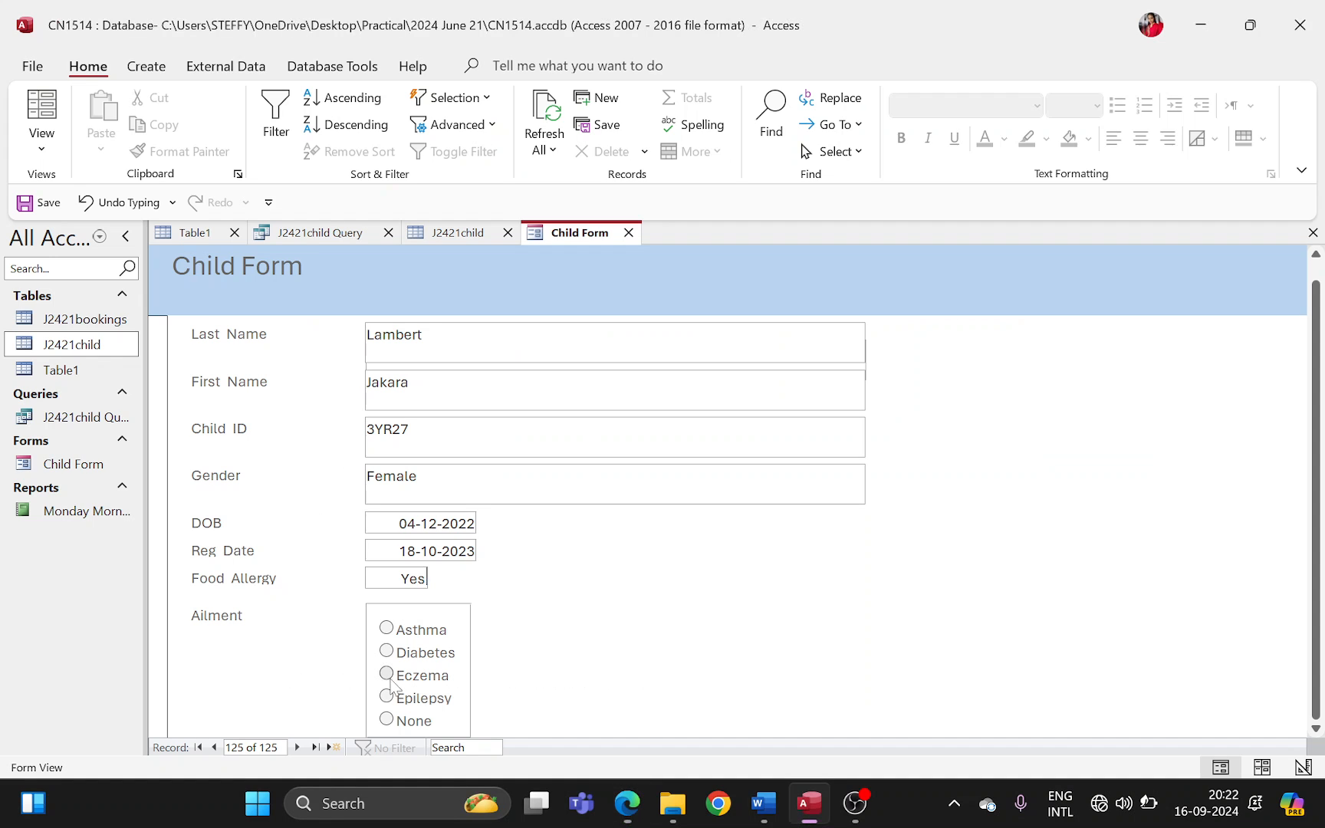
left_click(412, 679)
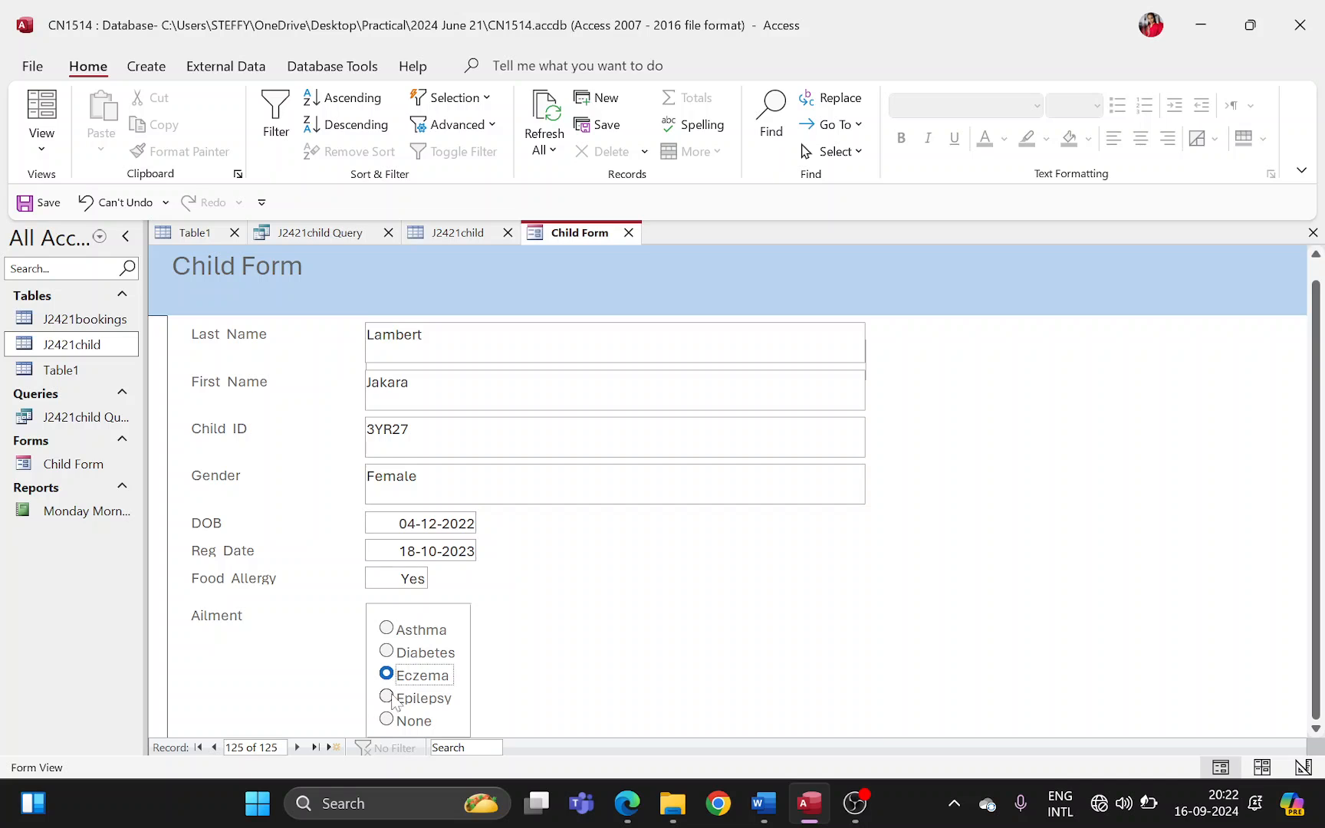
- Check the remaining step 17 instructions in the question paper and save the new record in Child Form
key("alt+Tab")
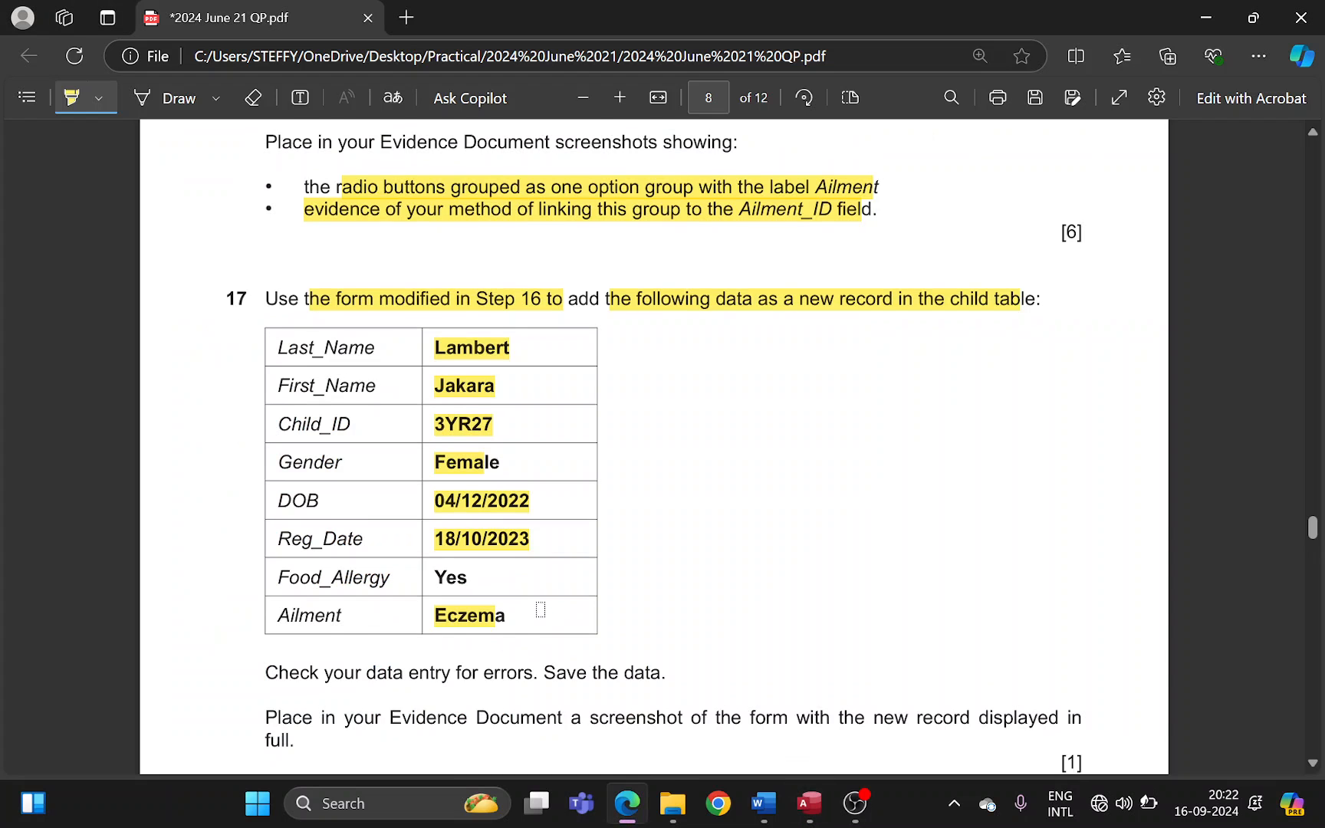
scroll(539, 609, "down", 1)
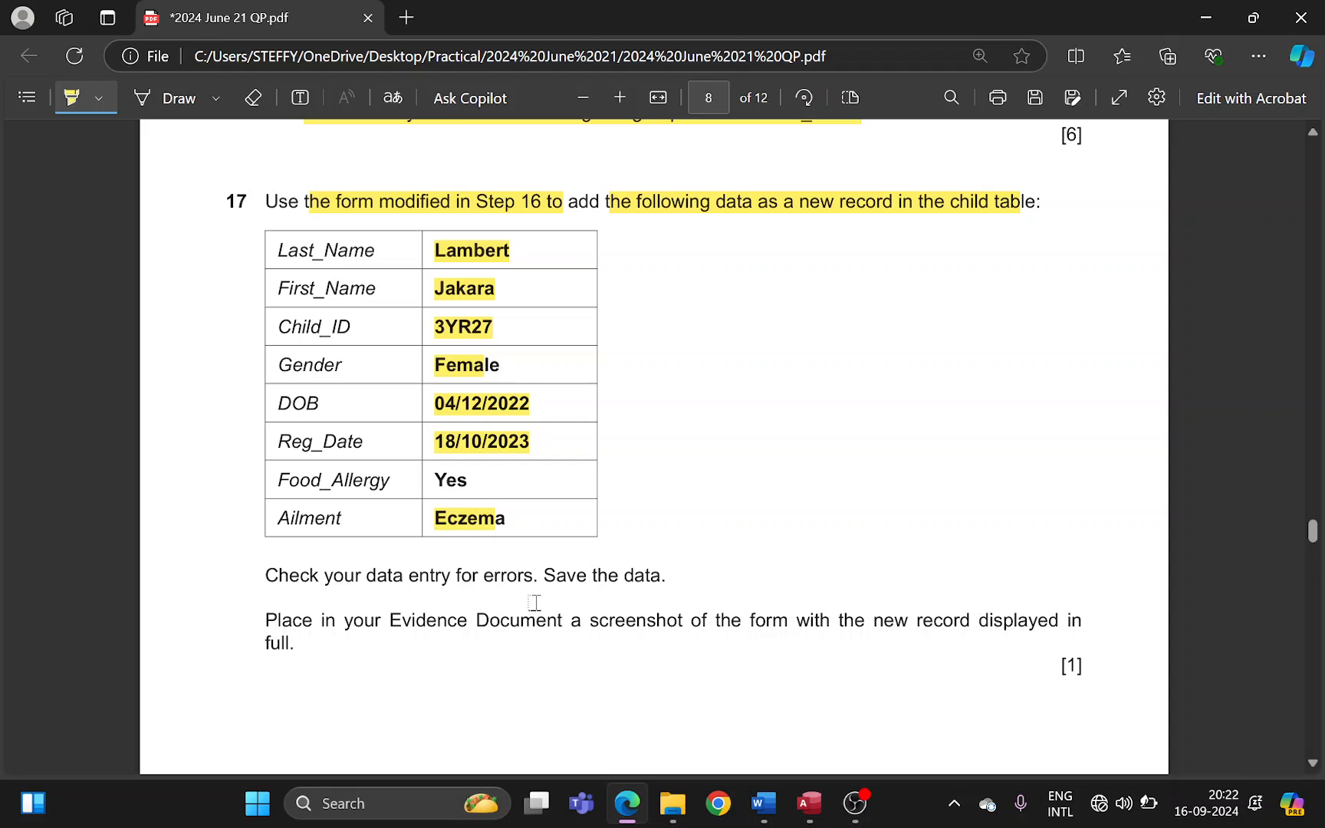
key("alt+Tab")
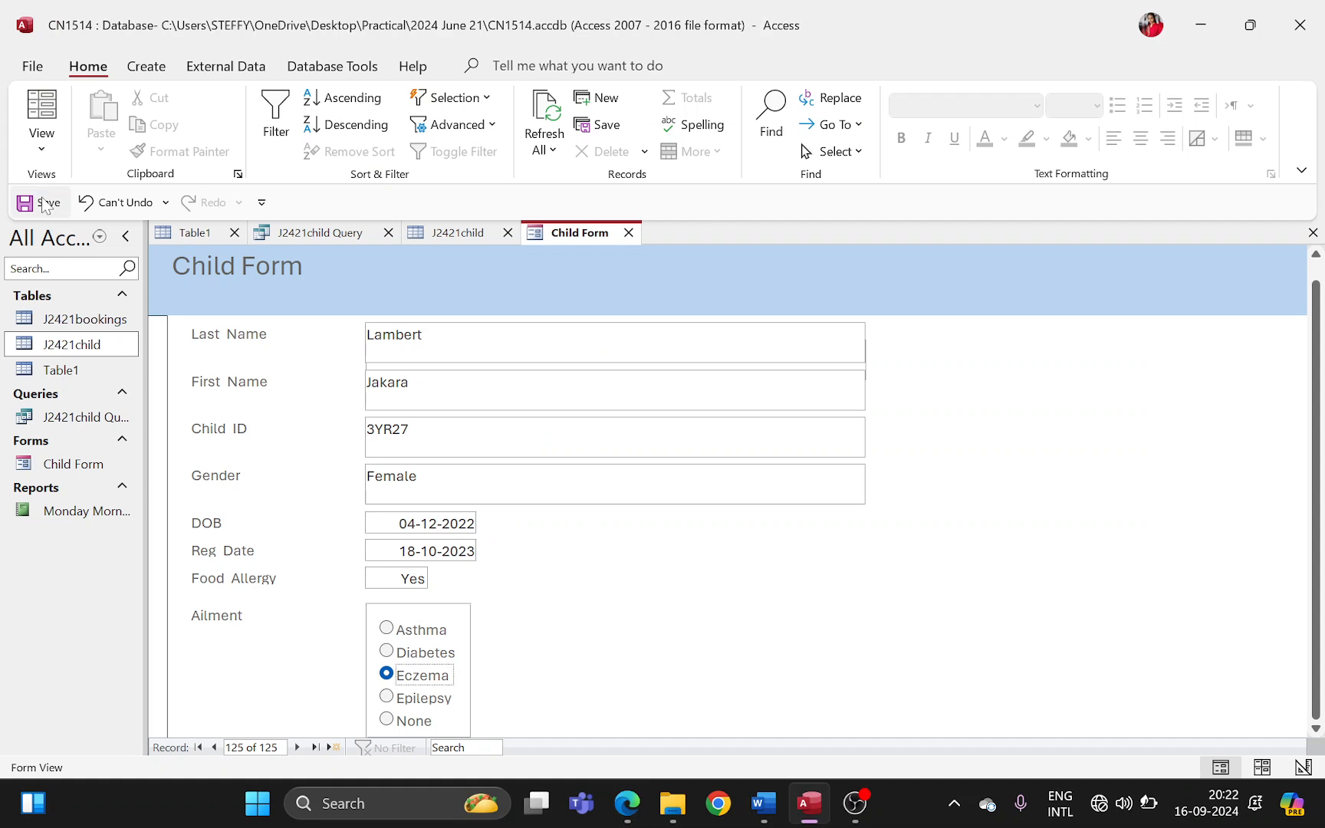
left_click(43, 204)
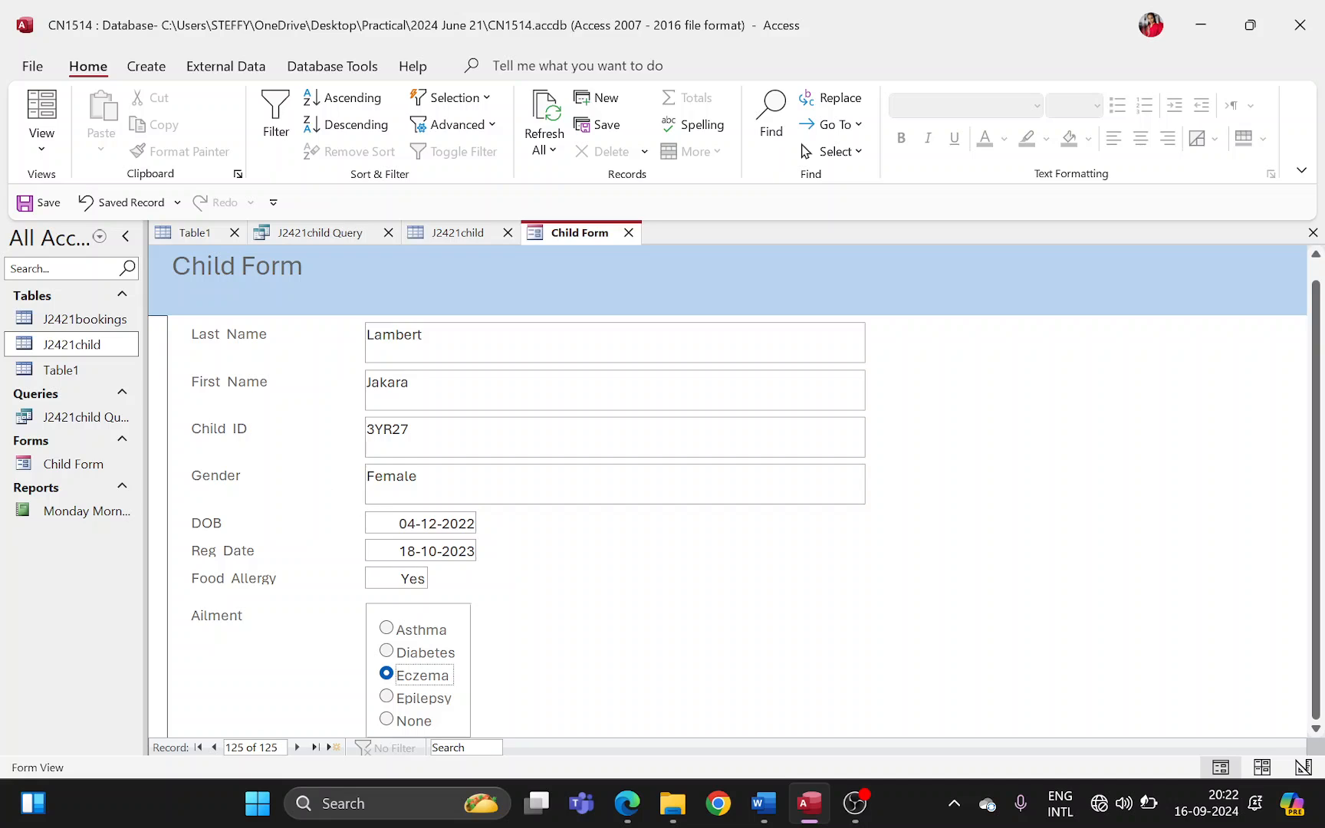
- Highlight the step 17 evidence instruction in the question paper and capture a screenshot of Child Form showing the new record in Access
key("alt+Tab")
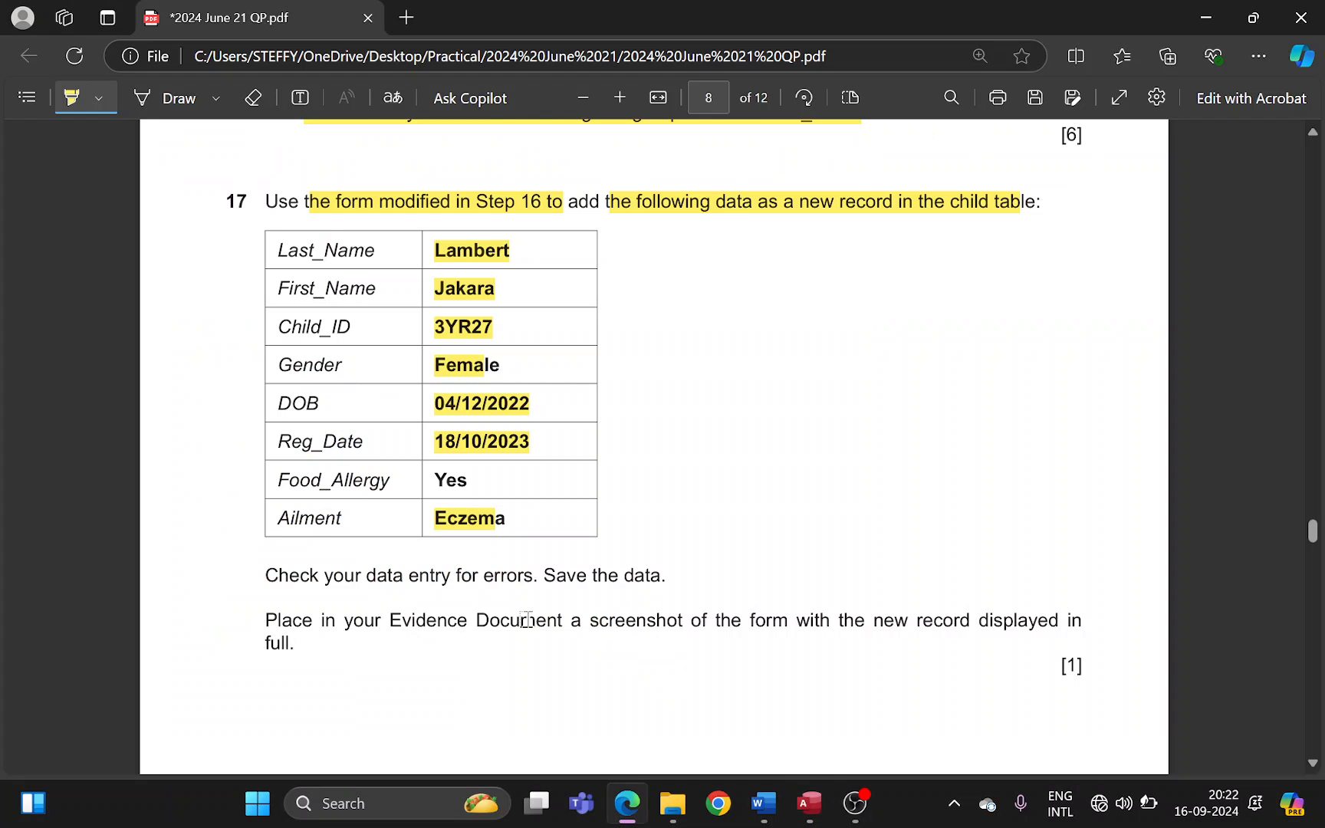
left_click_drag(329, 627, 1002, 622)
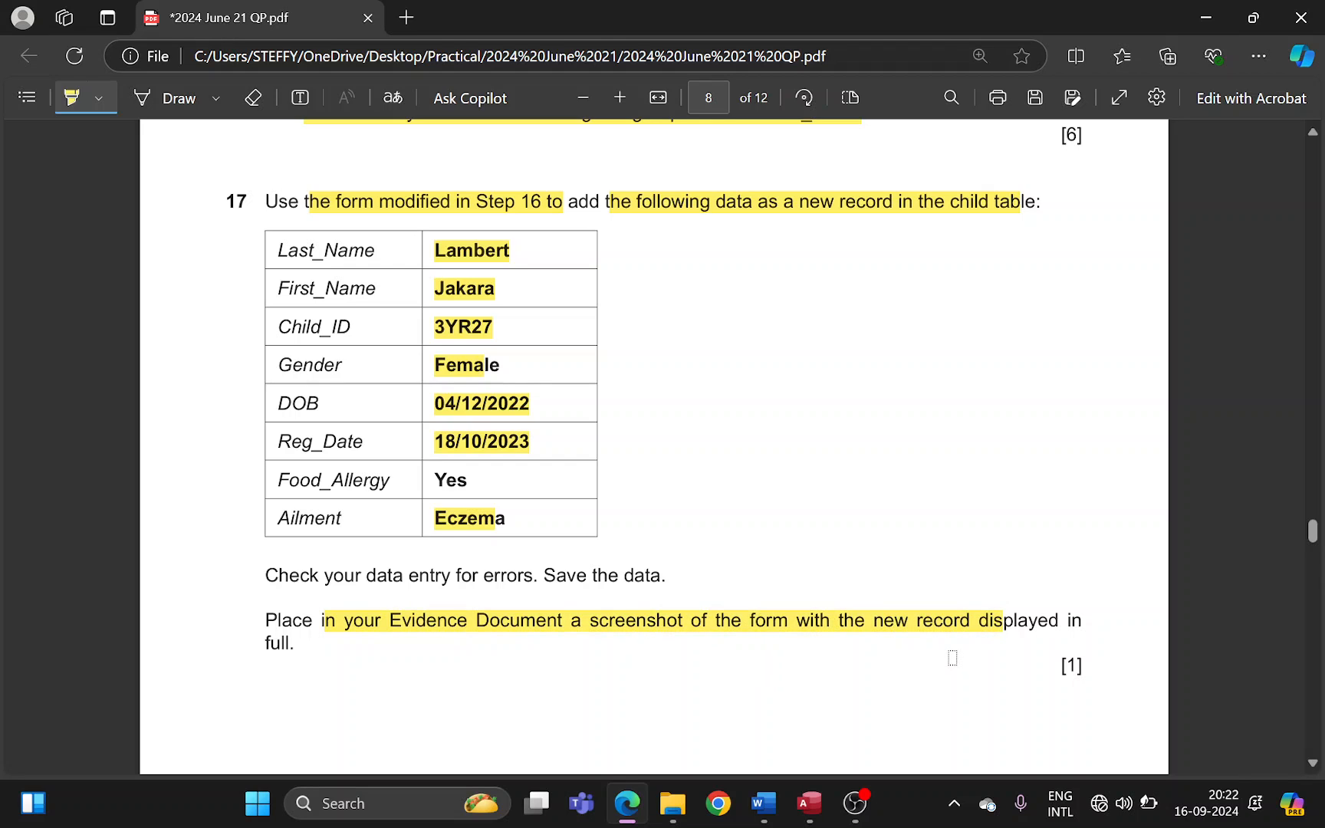
key("alt+Tab")
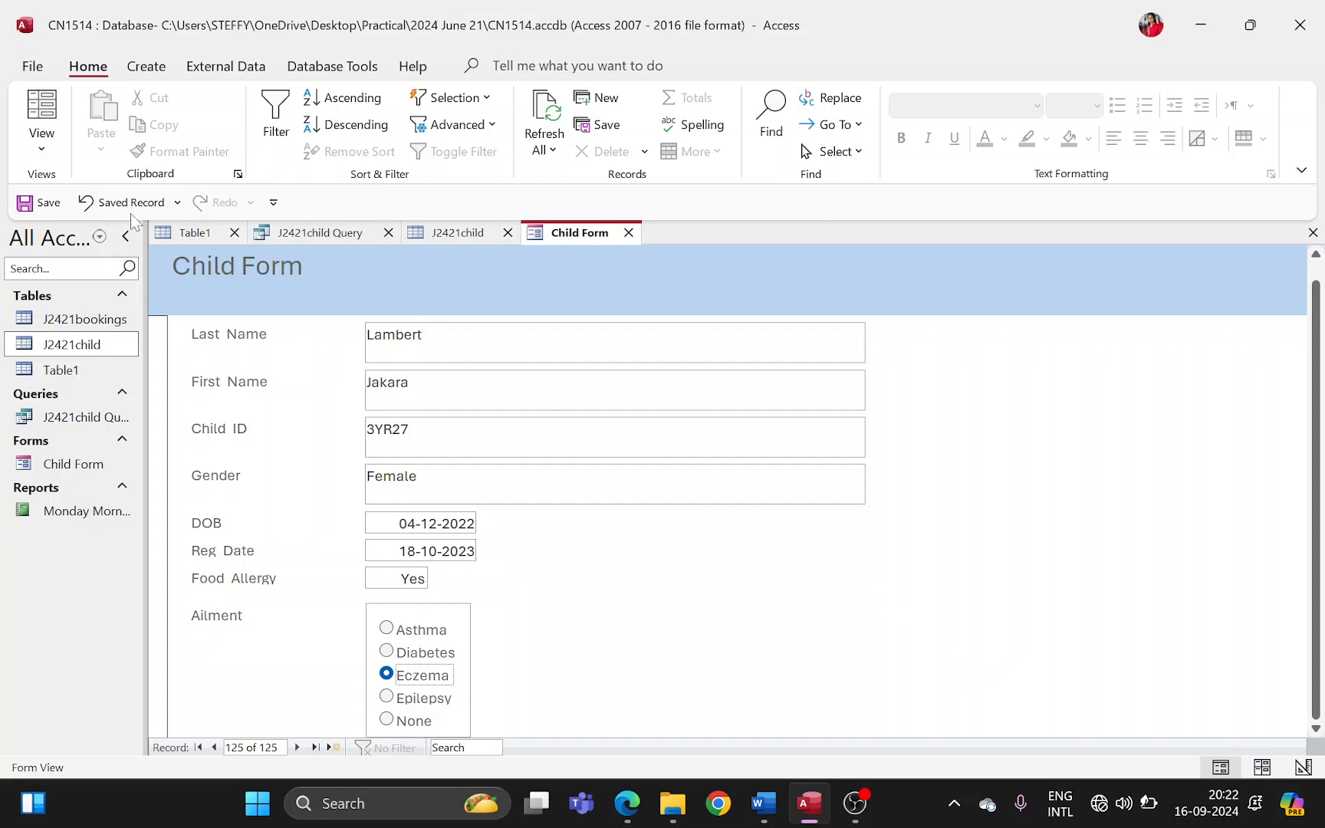
key("super+shift+s")
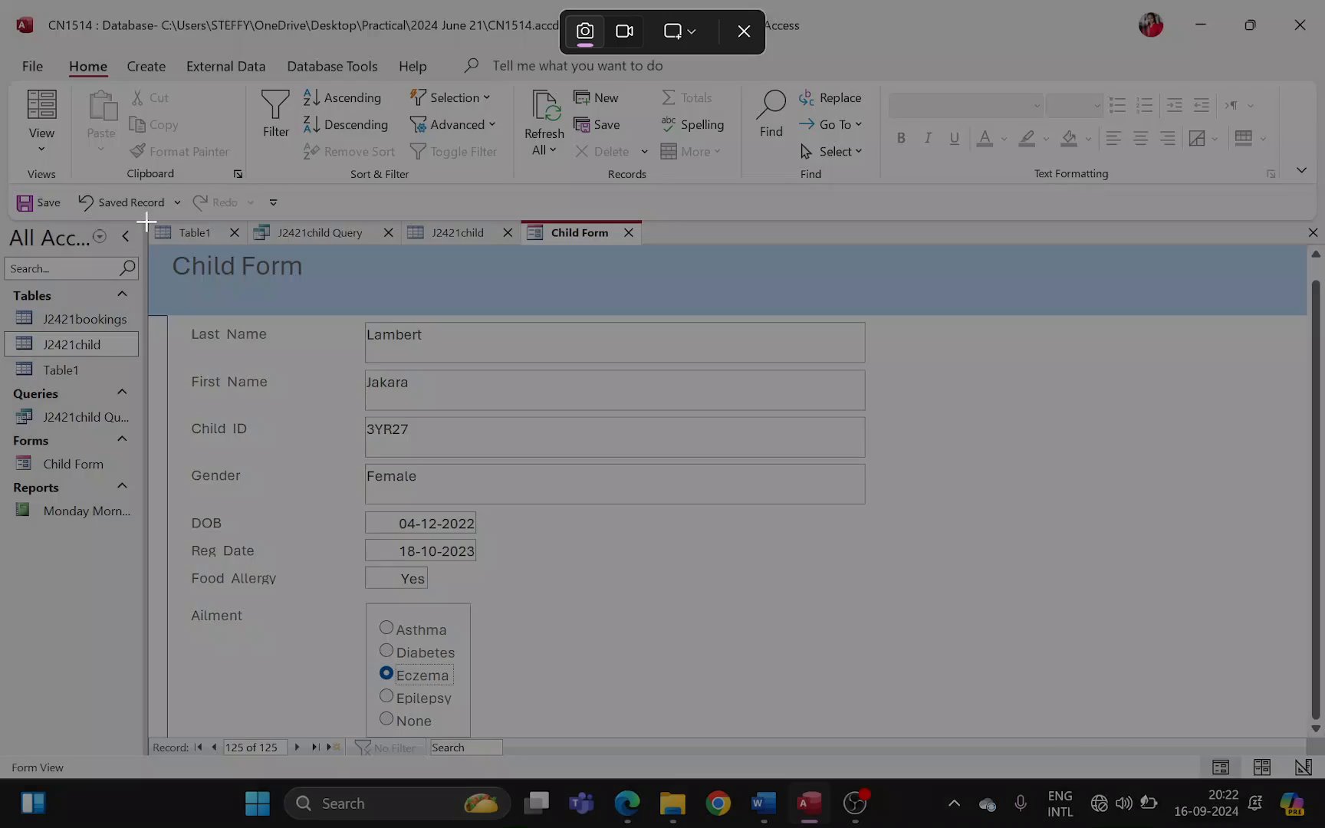
left_click_drag(145, 222, 923, 735)
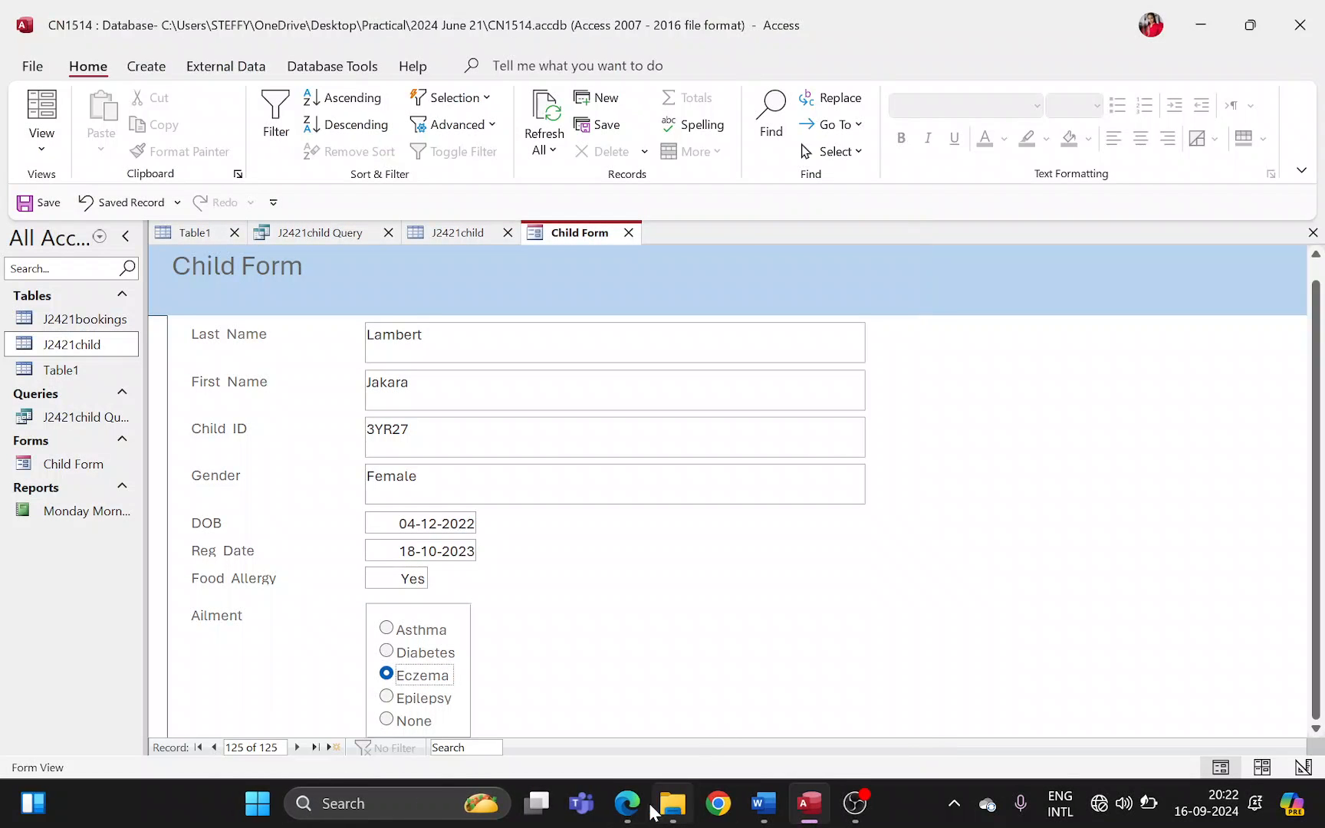
- Switch to Word and paste the captured Child Form screenshot under the Step 17 evidence heading
left_click(764, 804)
left_click(630, 806)
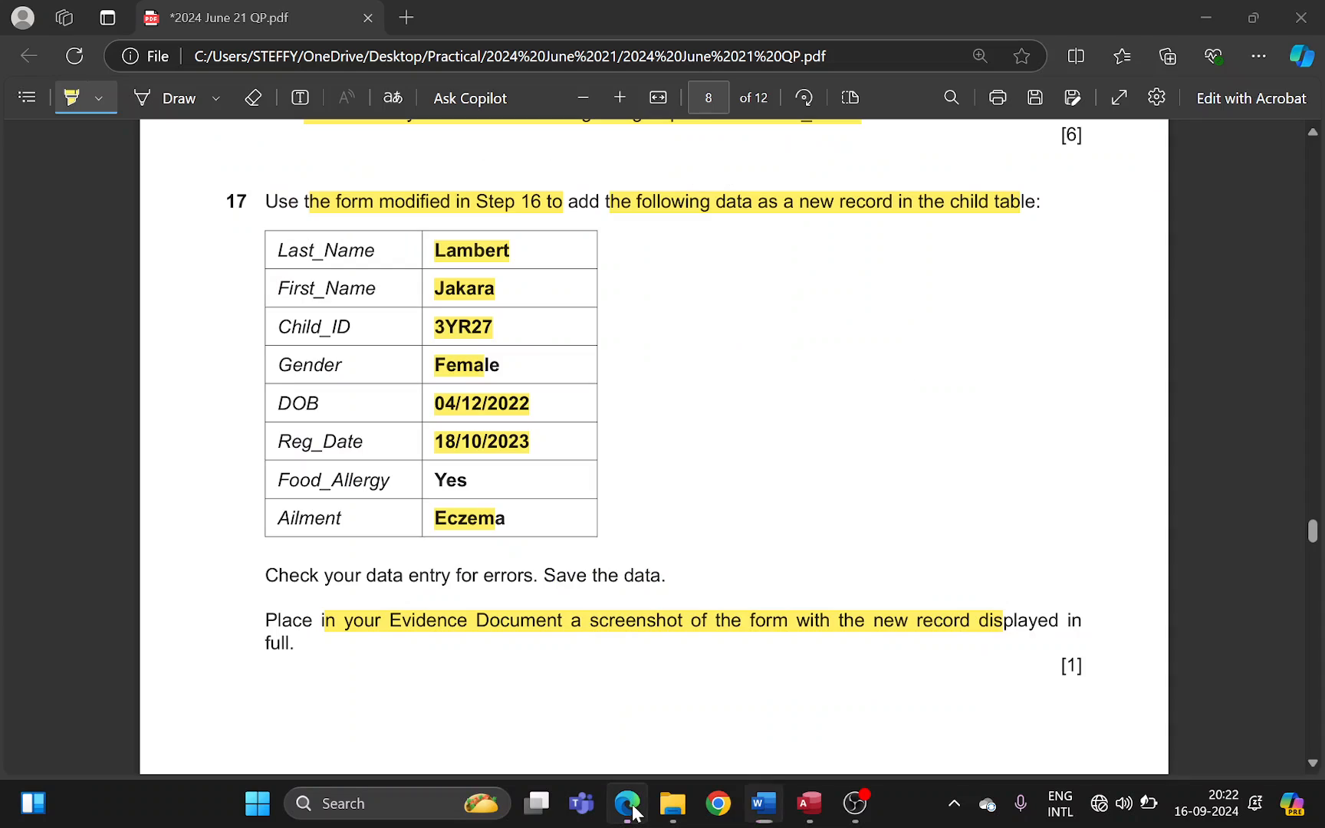
key("alt+Tab")
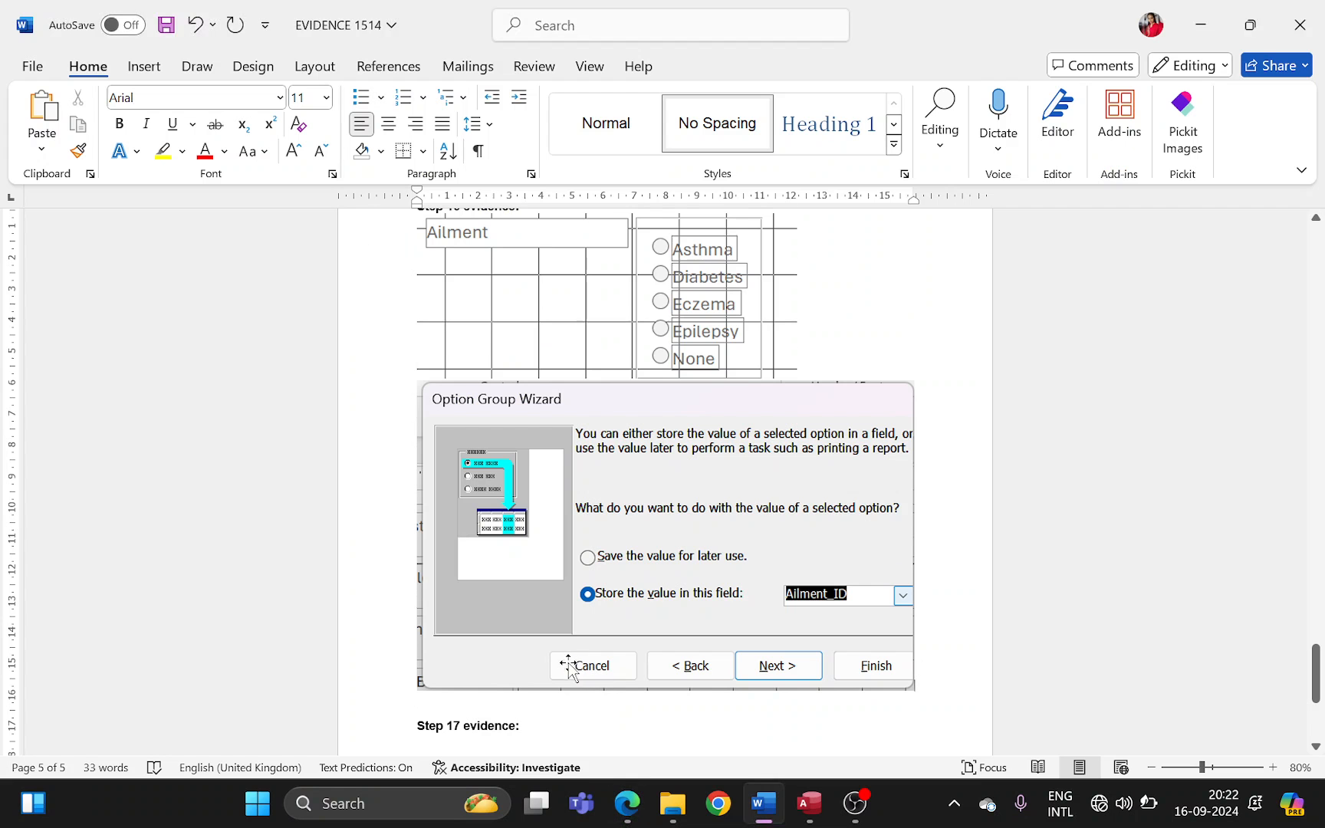
scroll(572, 664, "down", 2)
left_click(443, 591)
key("ctrl+v")
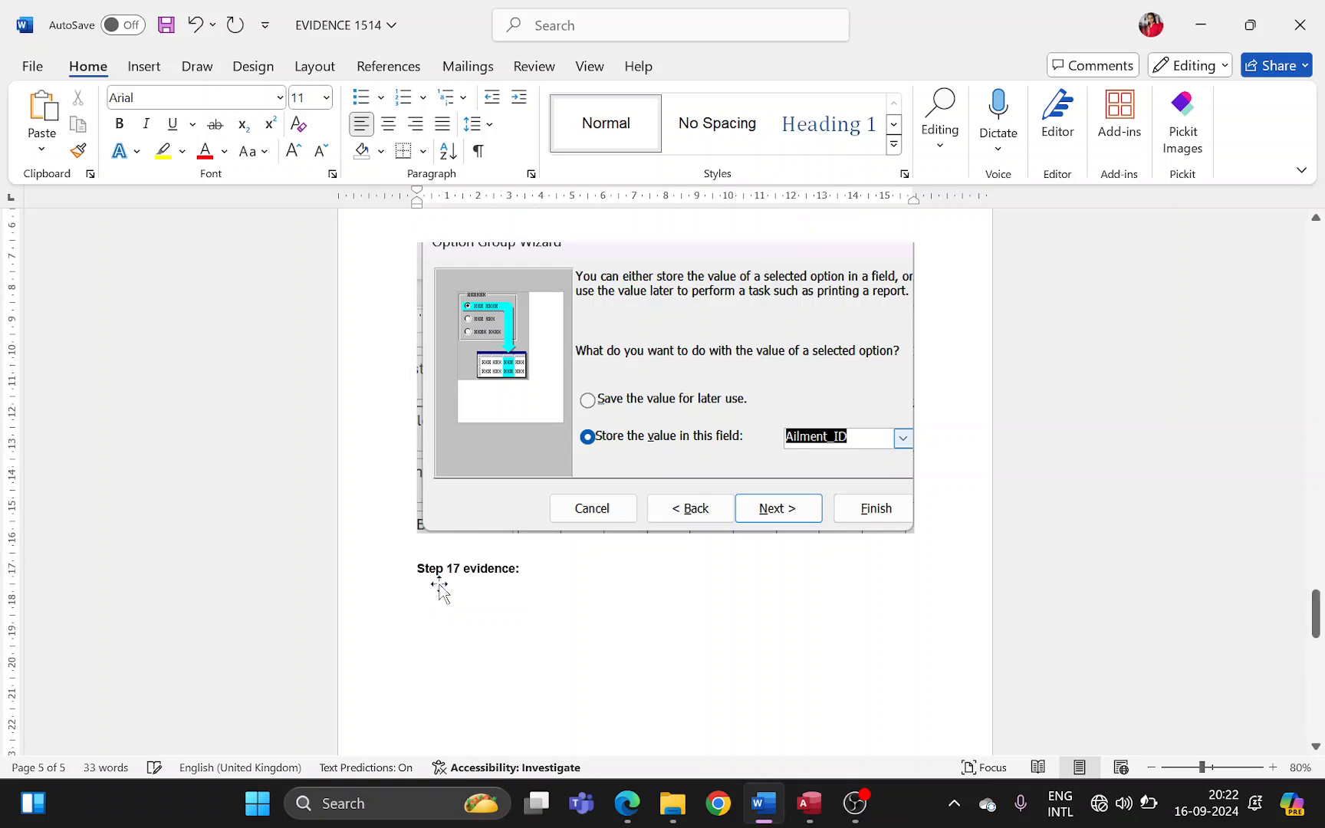
- Shrink the Option Group Wizard screenshot above the Step 17 evidence heading proportionally to about three quarters of its width
scroll(474, 589, "up", 3)
scroll(467, 576, "up", 4)
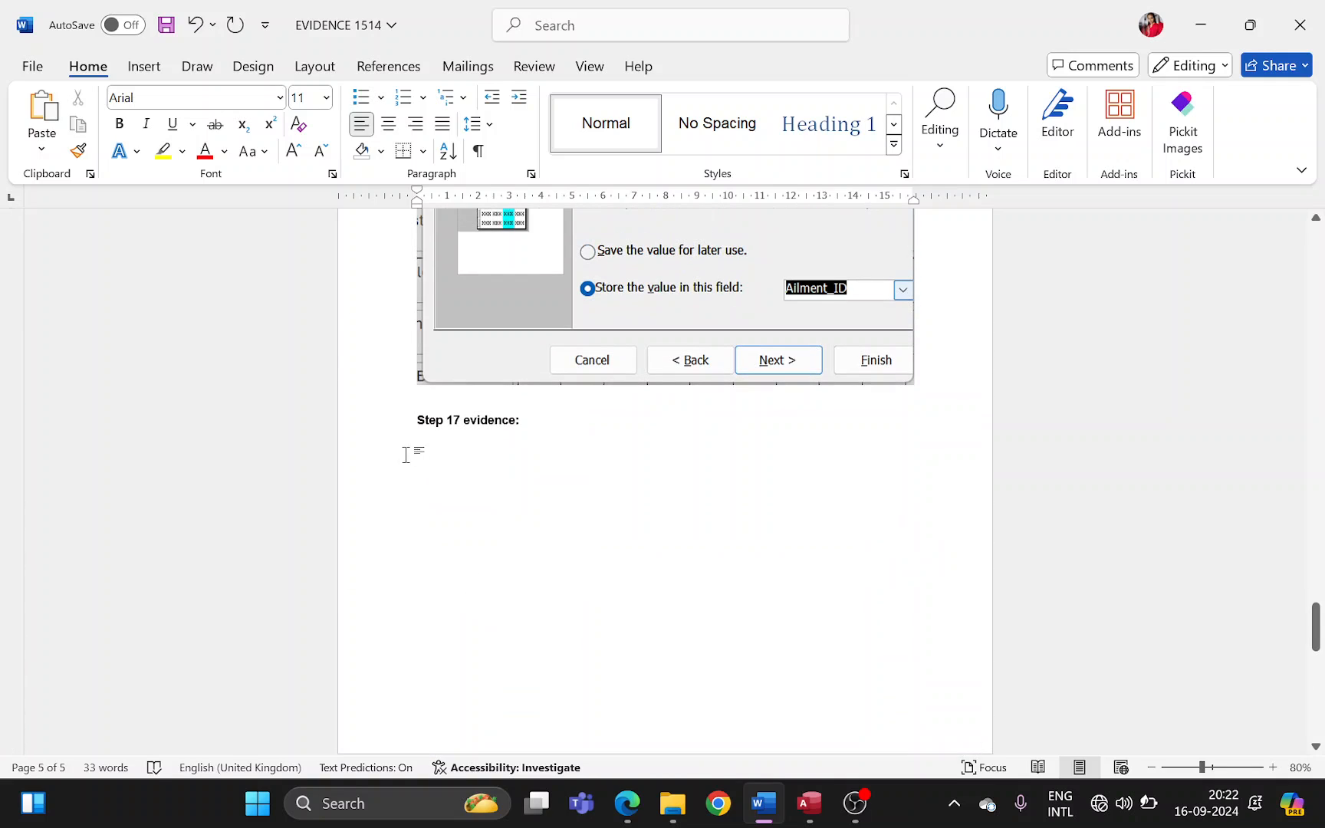
scroll(430, 455, "up", 1)
scroll(448, 461, "up", 3)
left_click(542, 452)
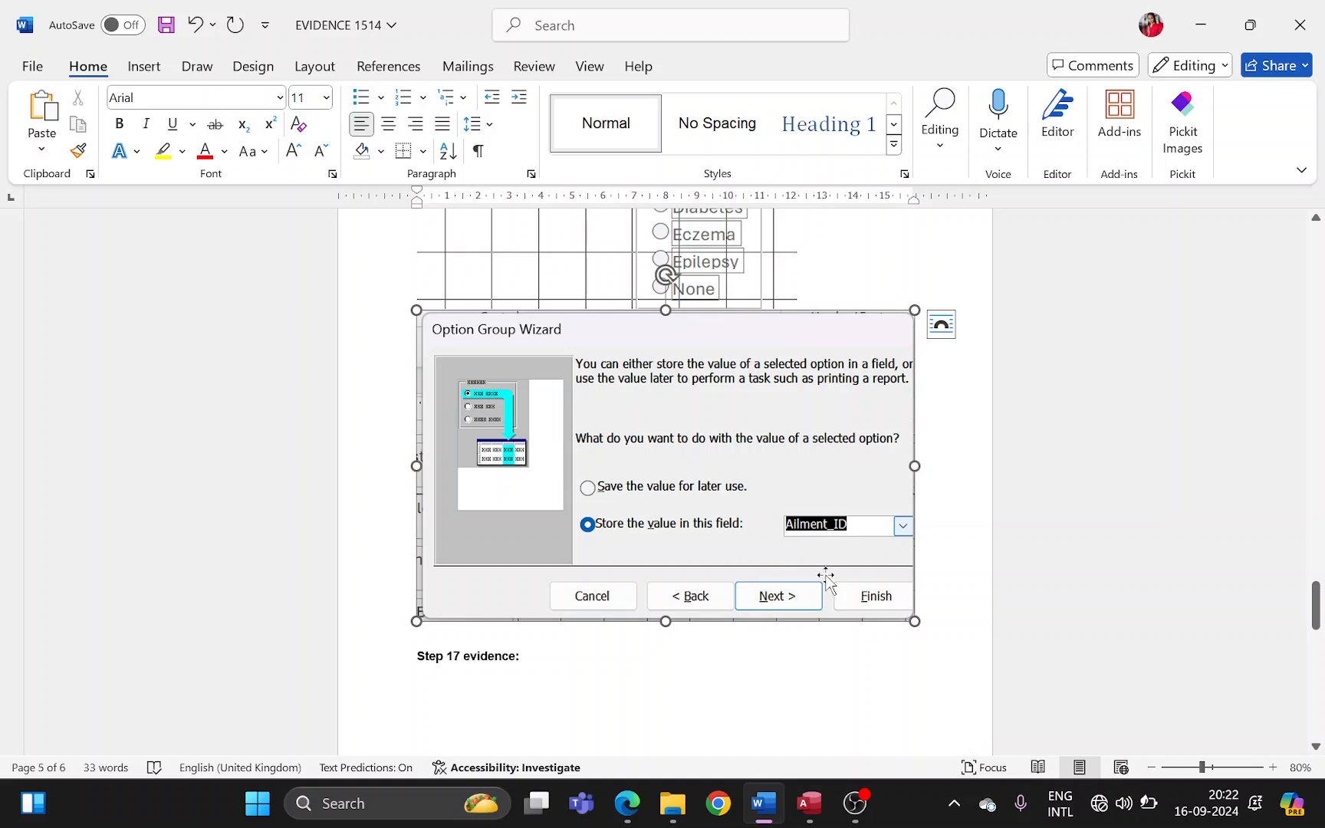
left_click_drag(914, 620, 763, 538)
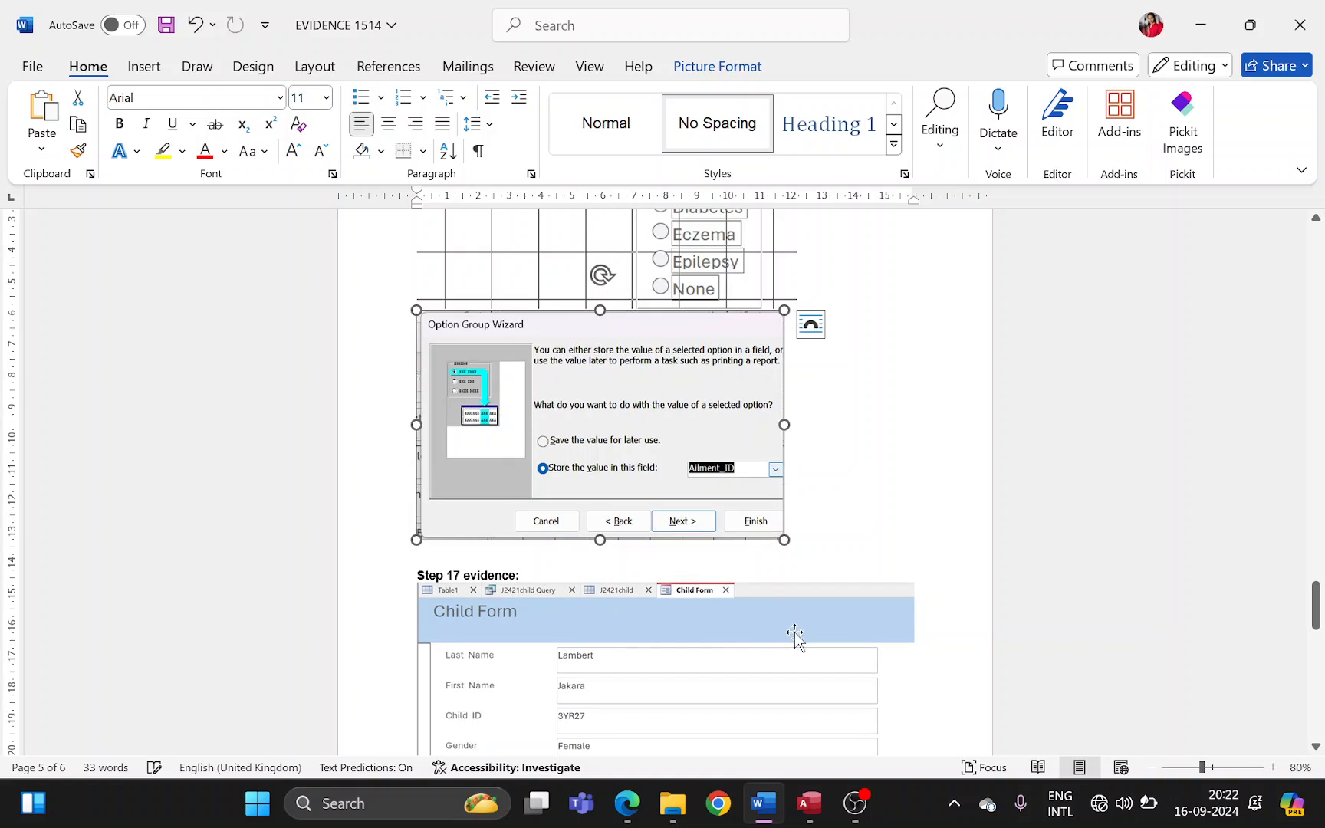
- Highlight step 18's instruction to open the child table in the question paper and open the J2421child table in Access
left_click(809, 802)
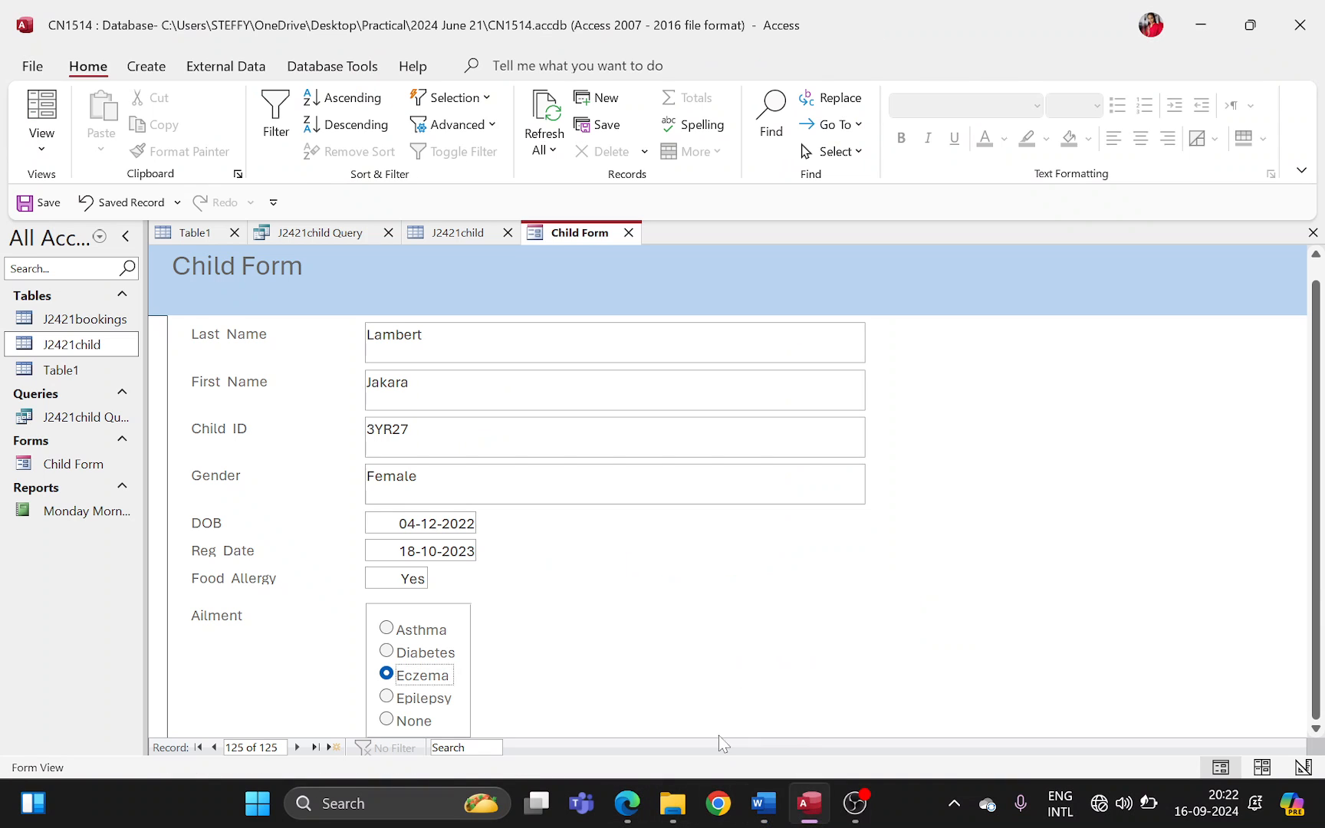
left_click(627, 803)
scroll(553, 584, "down", 4)
scroll(553, 585, "down", 5)
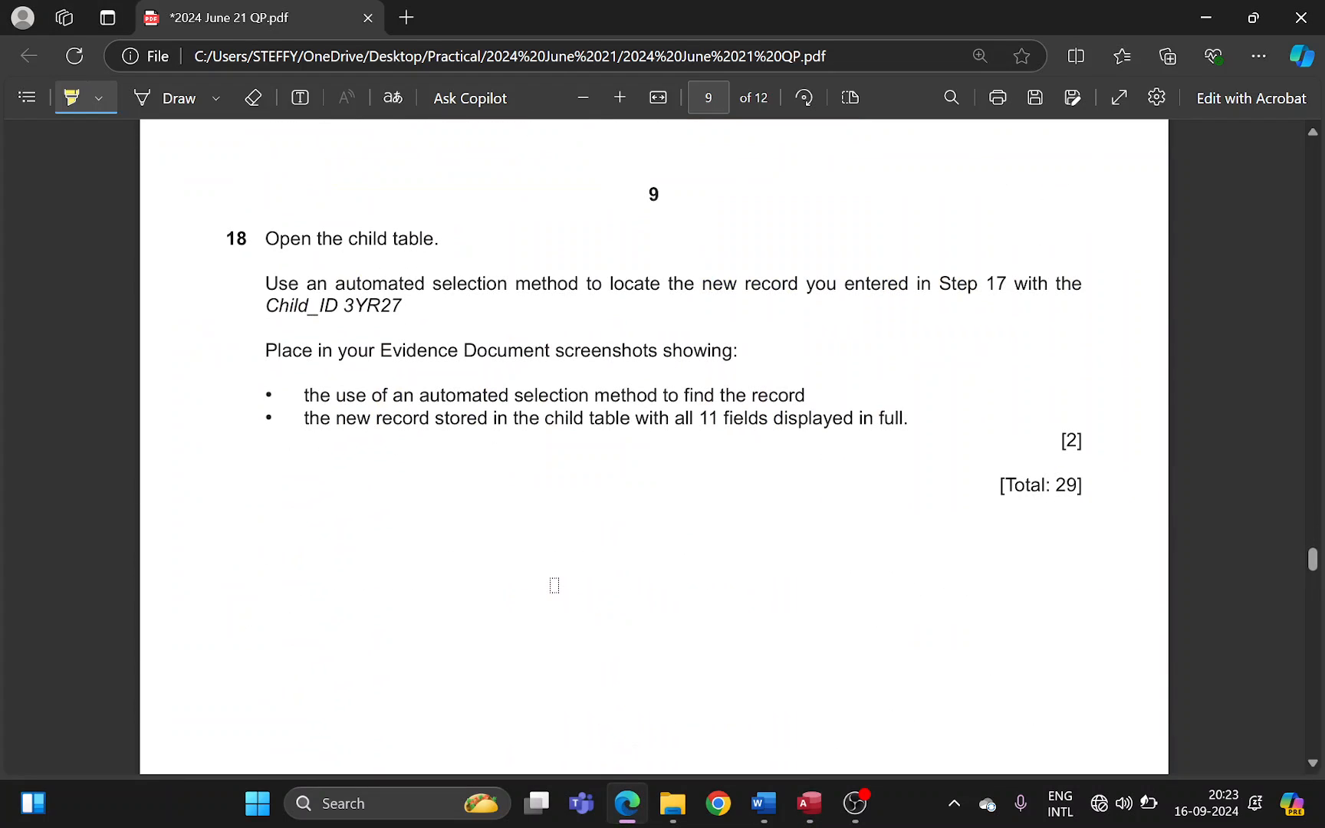
scroll(554, 585, "up", 2)
left_click_drag(292, 448, 417, 448)
key("alt+Tab")
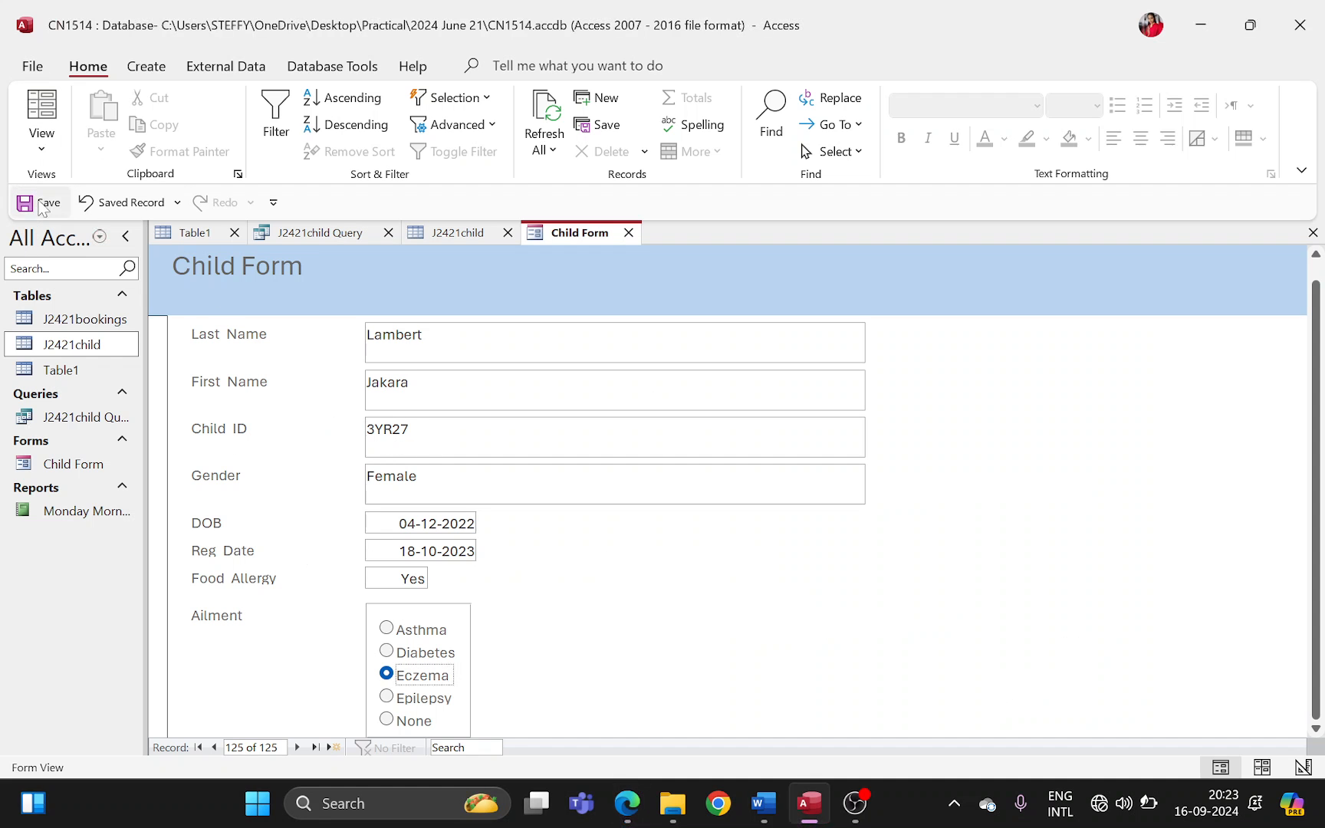
double_click(90, 349)
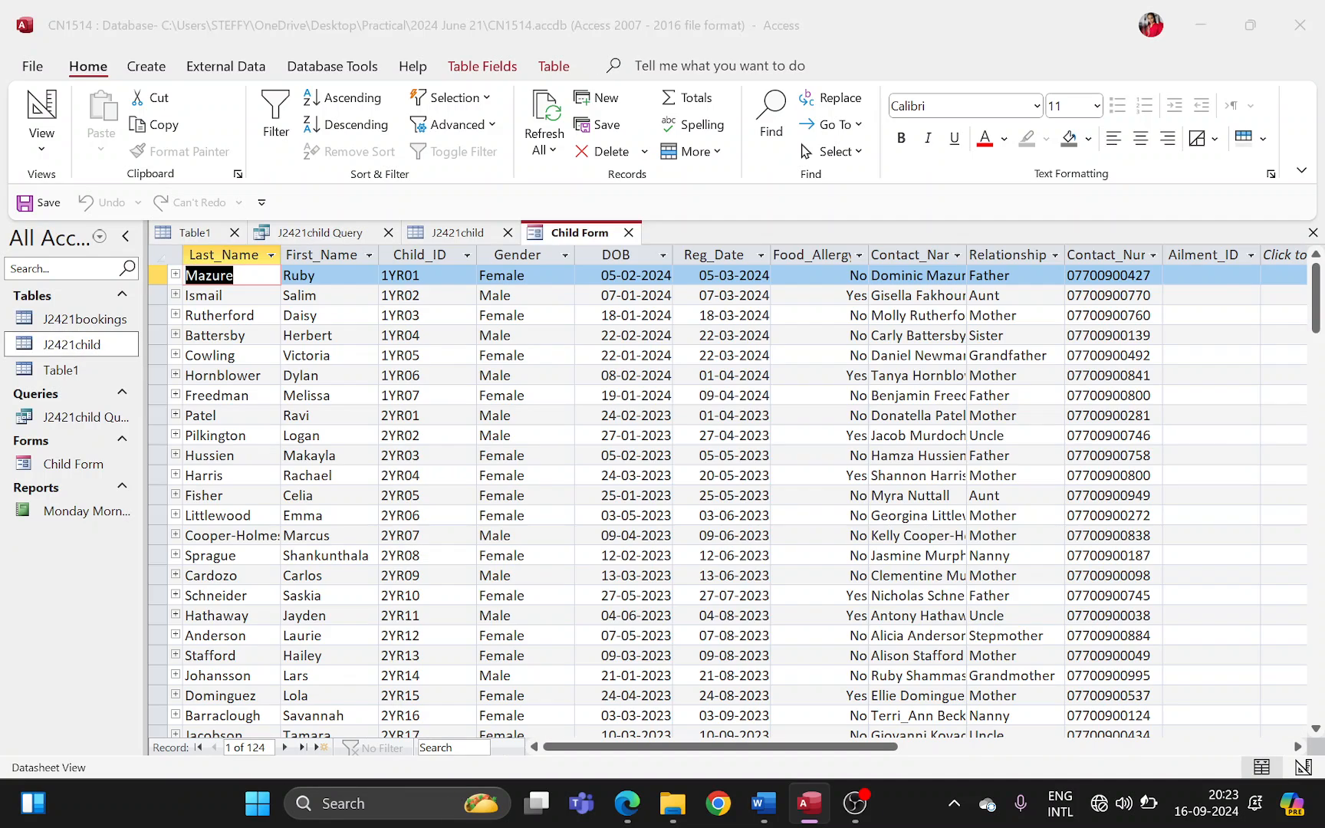
- Highlight the question paper's step 18 instruction on automated selection, including the Child_ID to locate, and return to Access
key("alt+Tab")
left_click(625, 307)
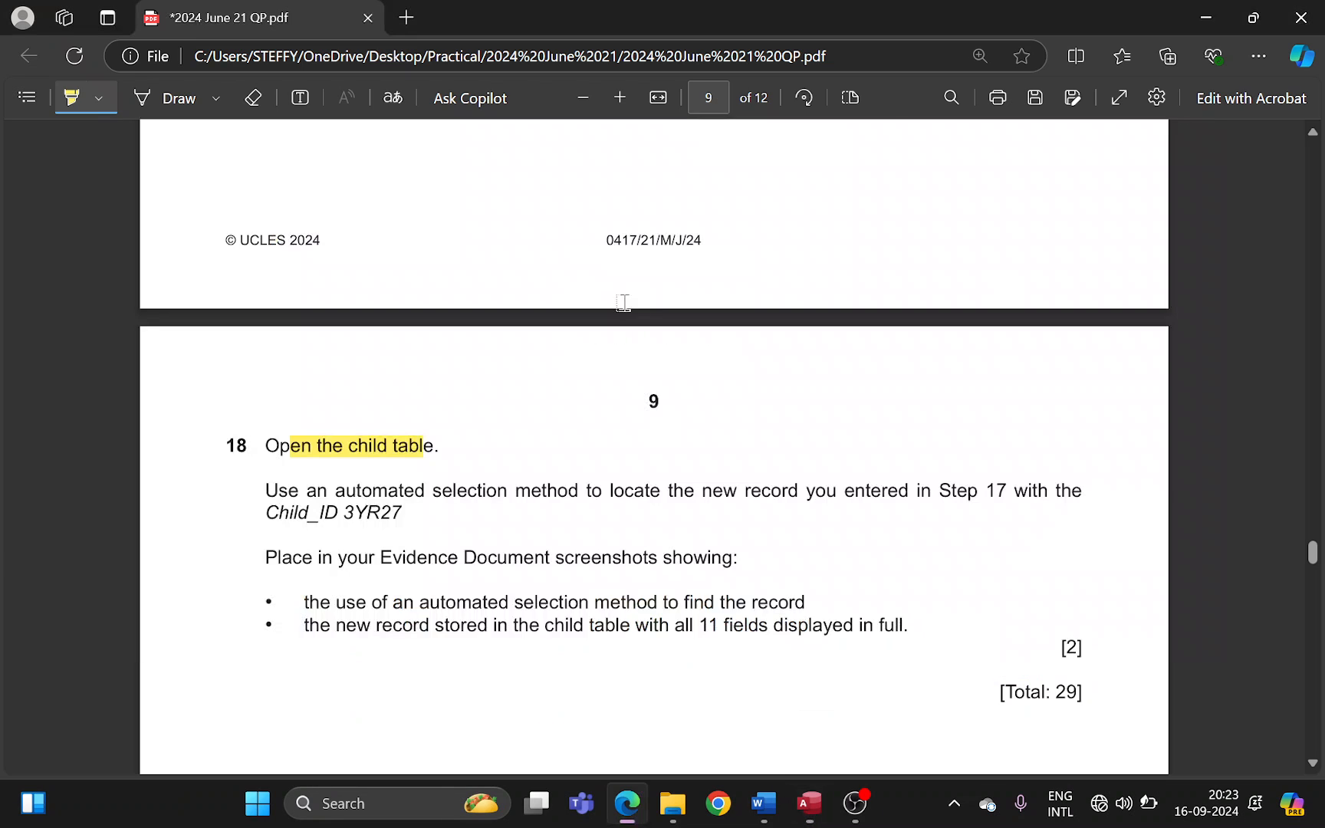
left_click_drag(306, 493, 1059, 495)
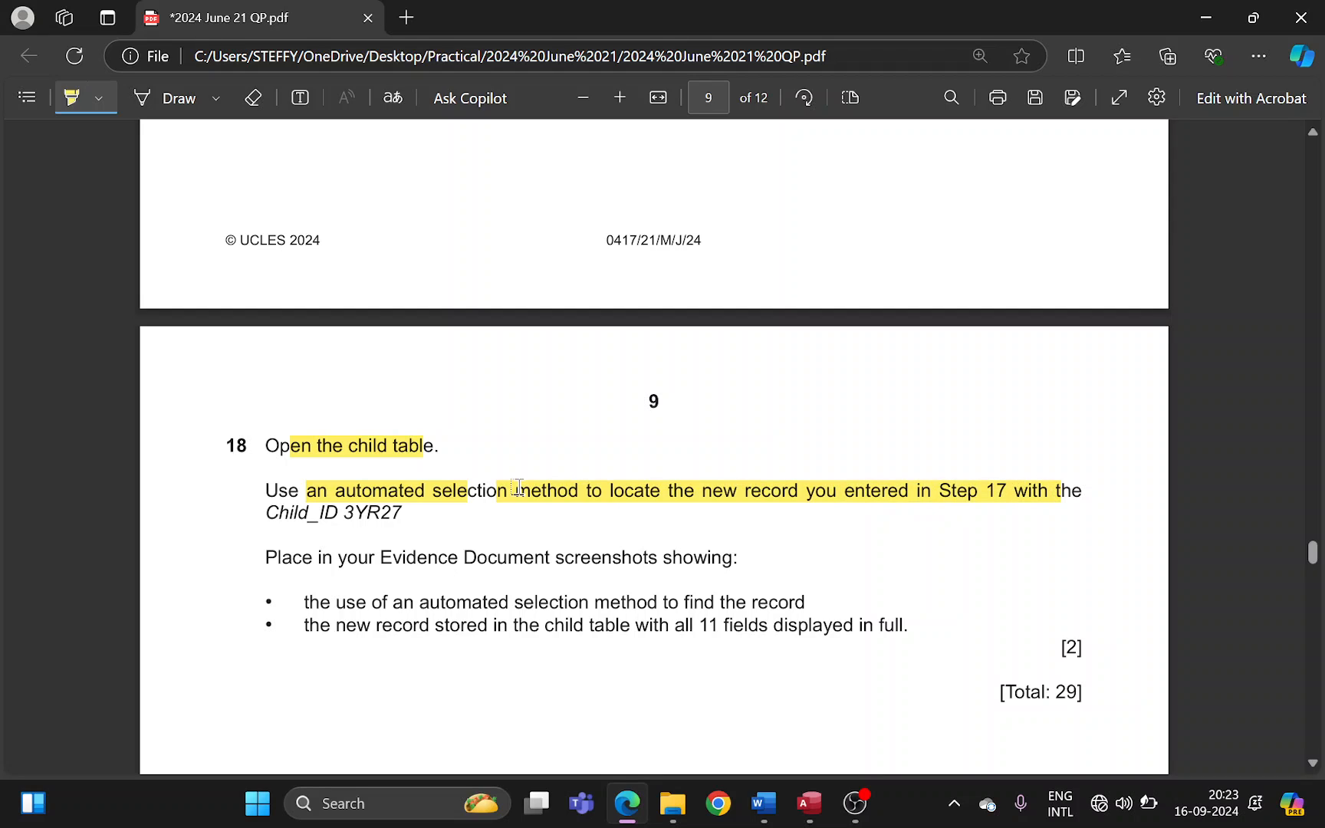
left_click_drag(267, 512, 393, 510)
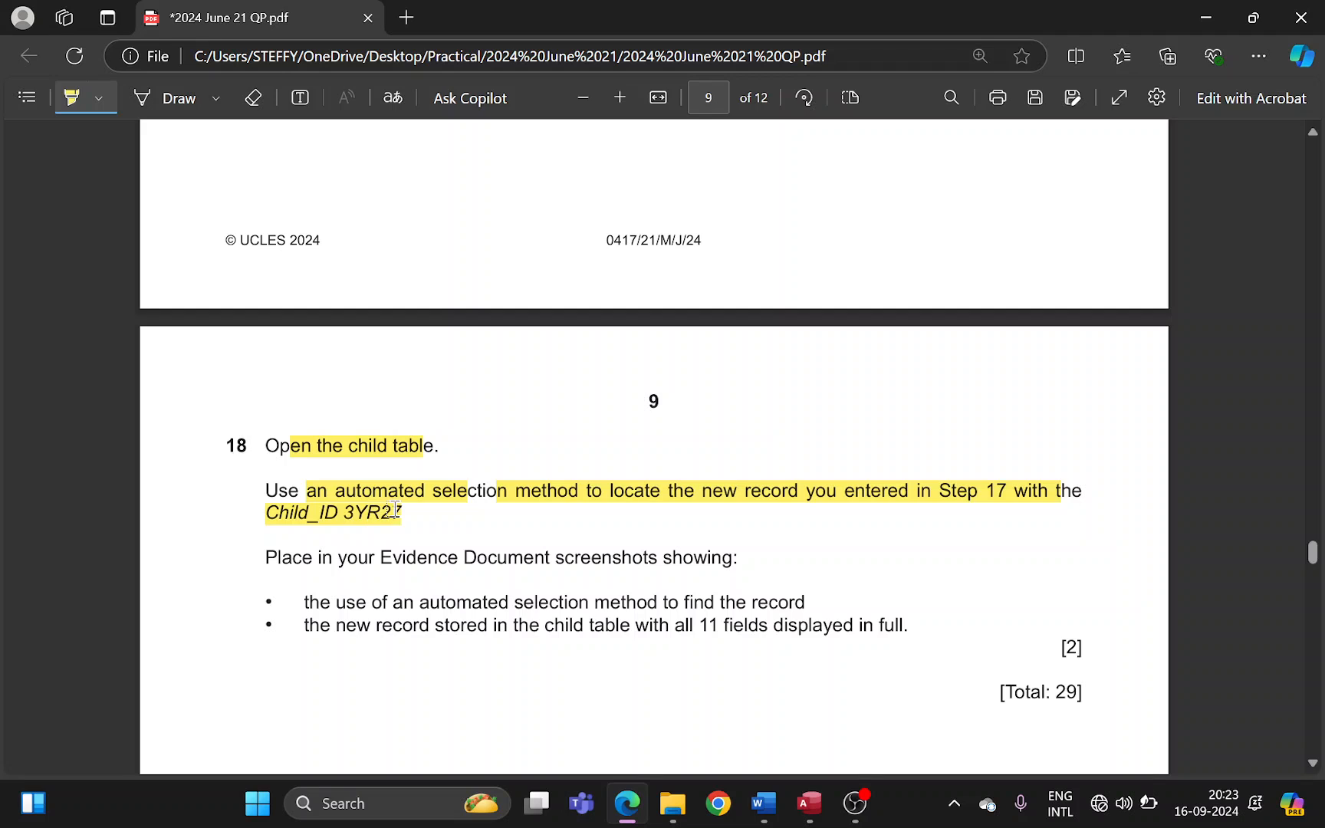
key("alt+Tab")
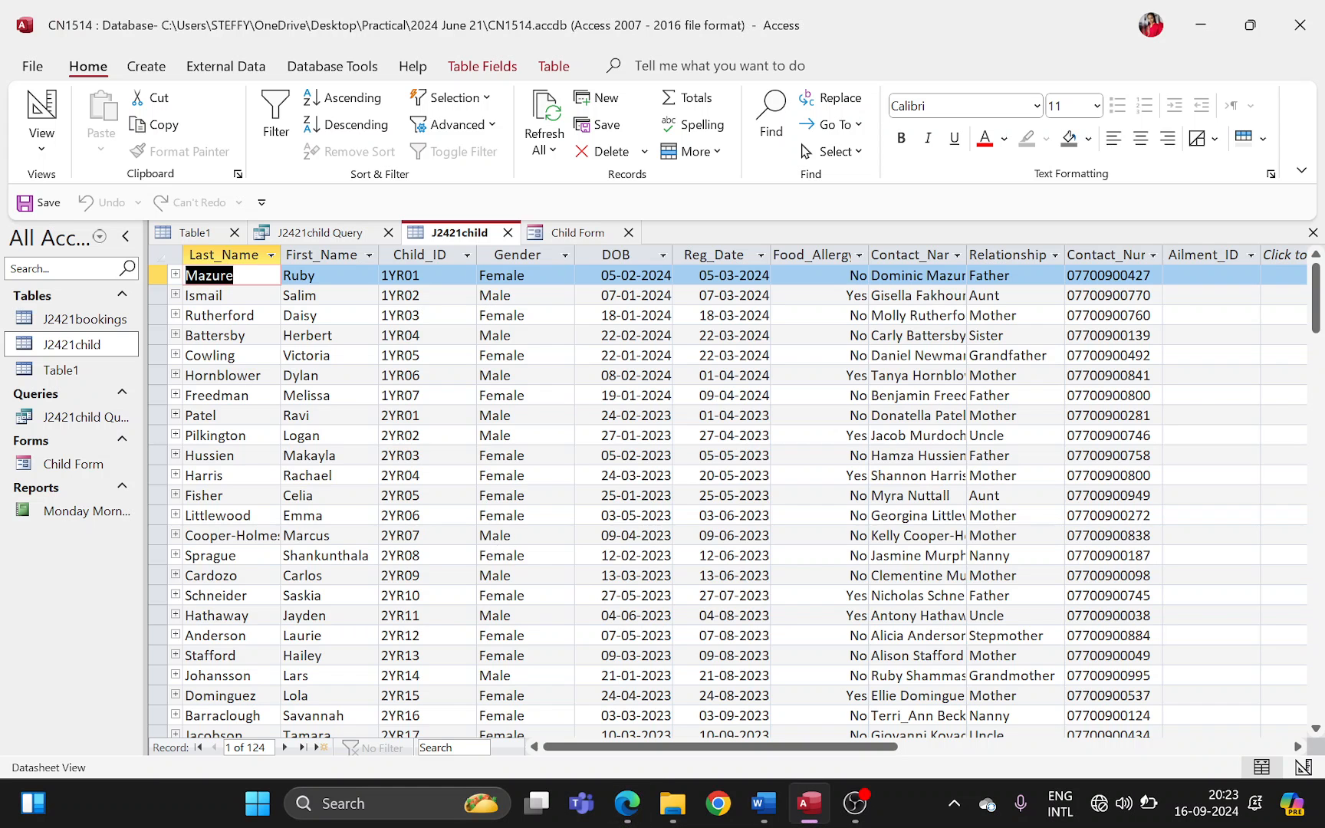
- Filter the child table for records equal to the Child_ID given in step 18, capturing the completed Custom Filter dialog before applying it
left_click(467, 256)
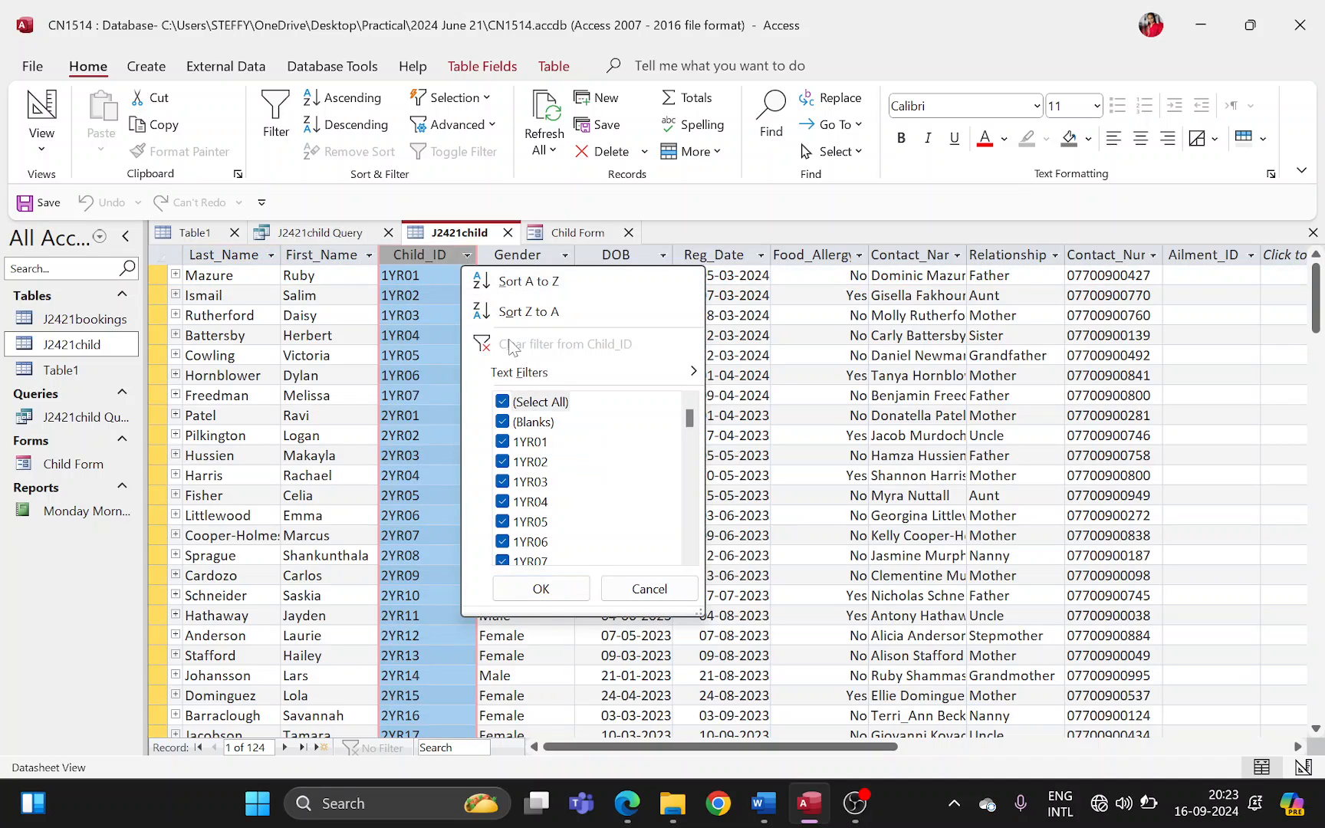
mouse_move(525, 379)
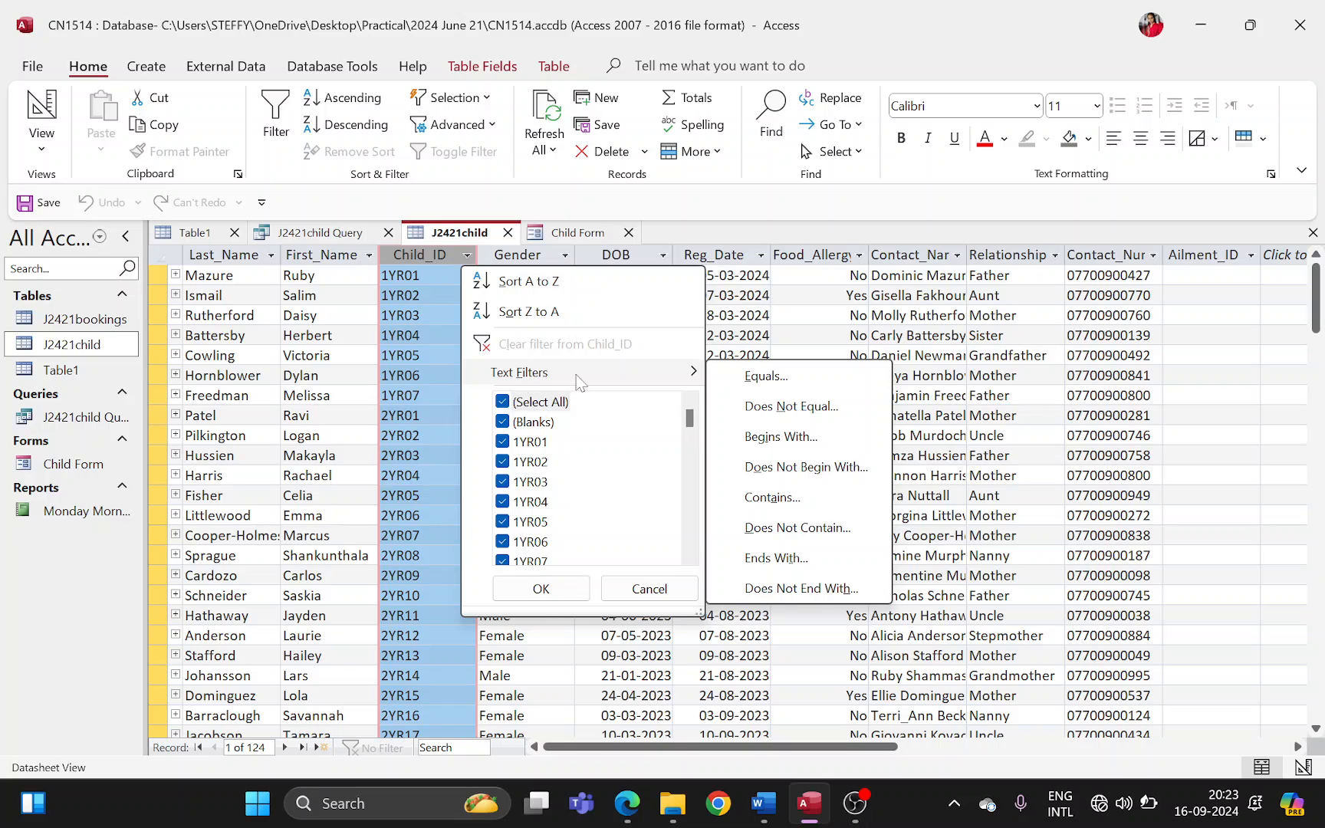
left_click(767, 376)
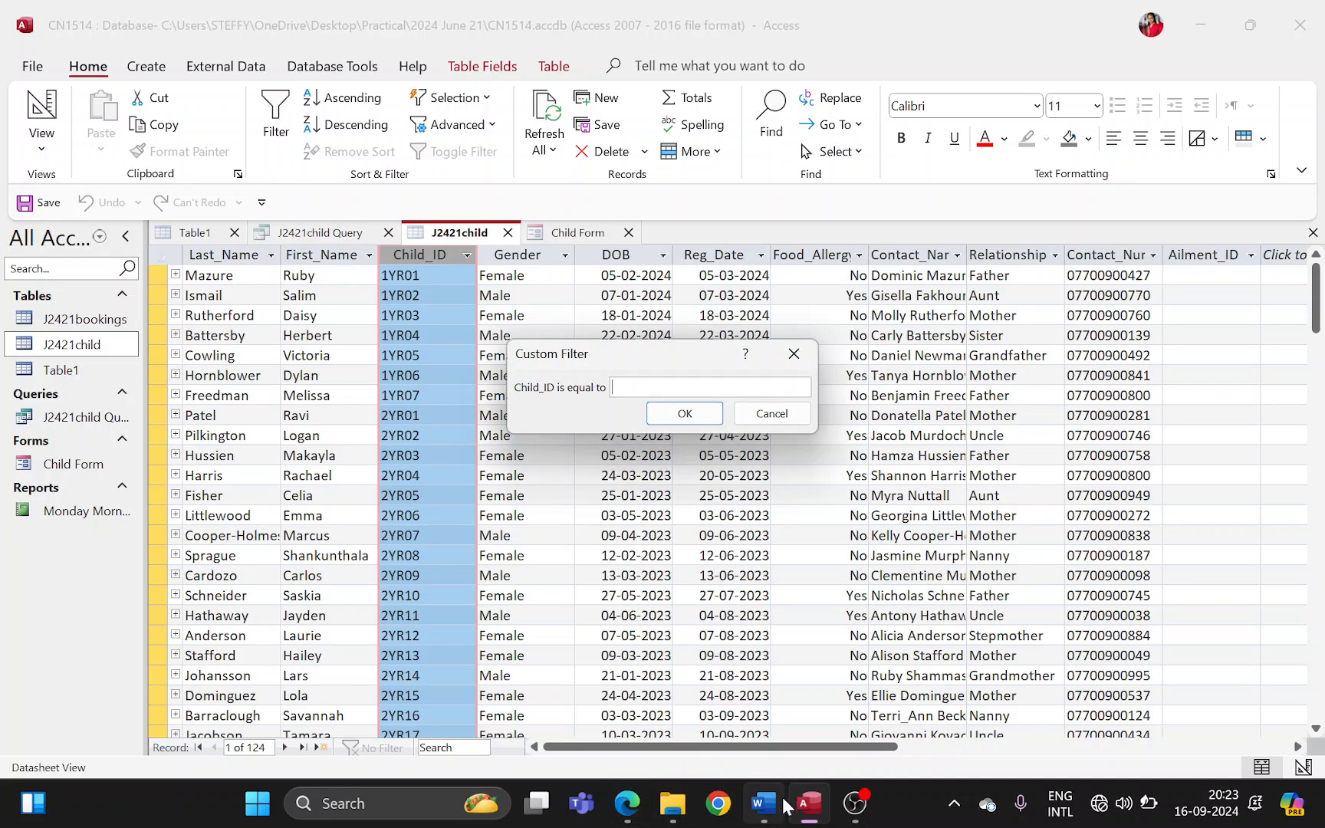
left_click(626, 803)
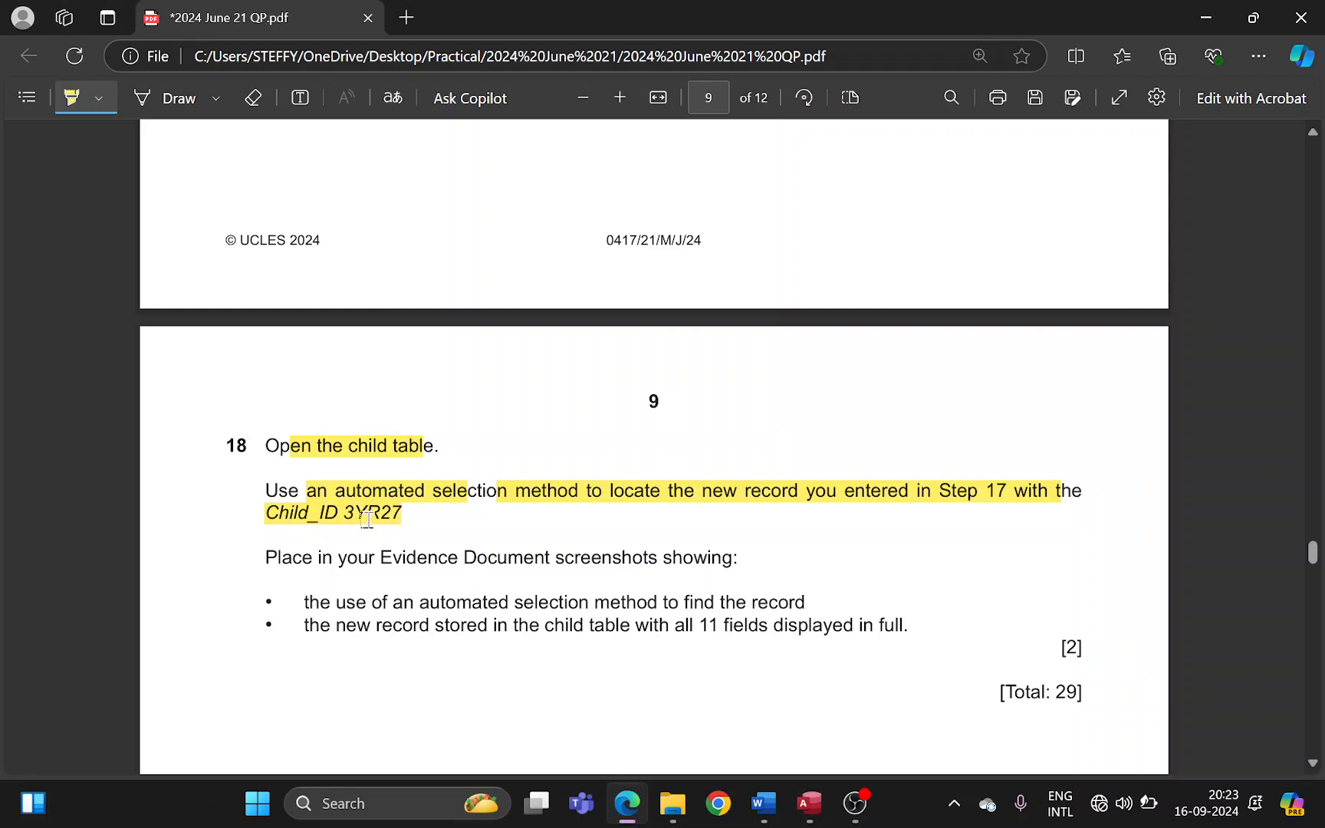
key("alt+Tab")
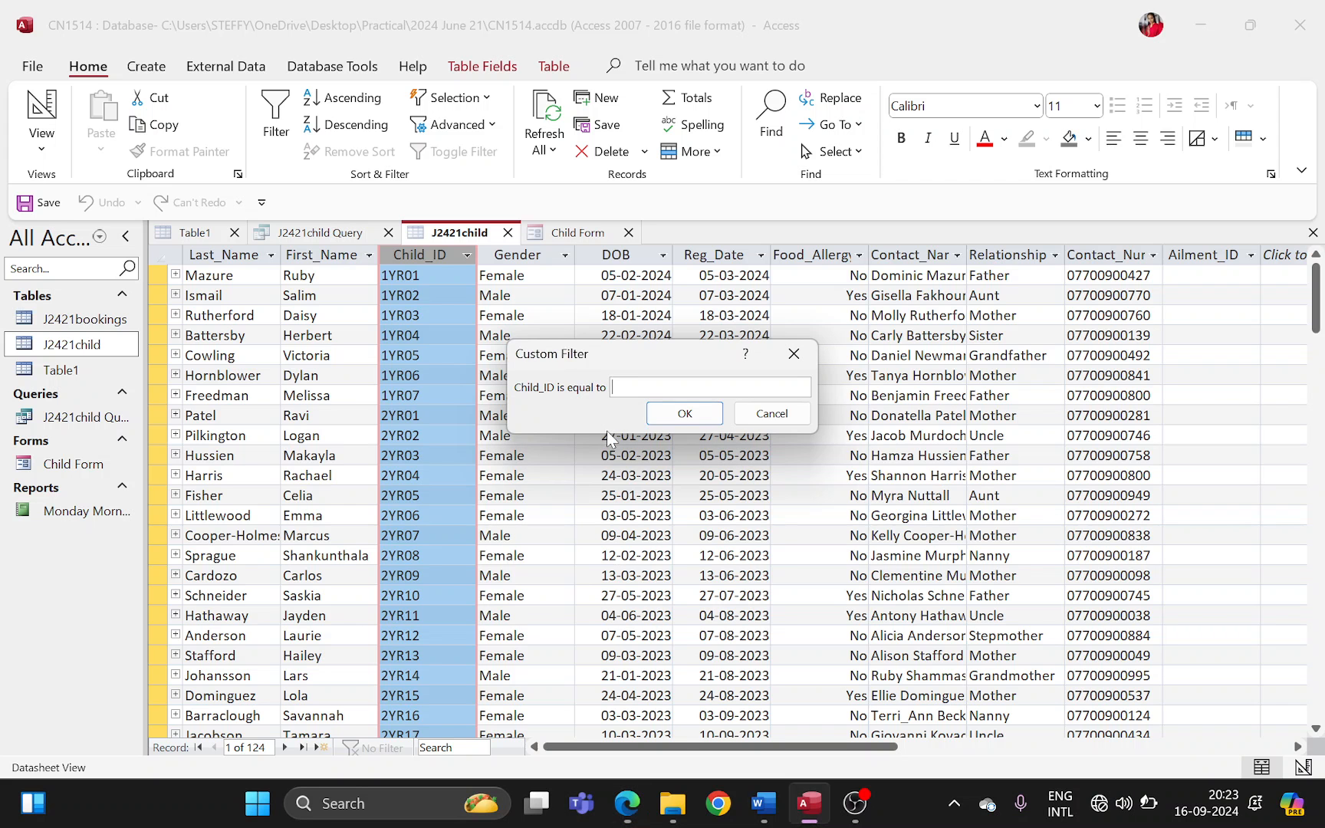
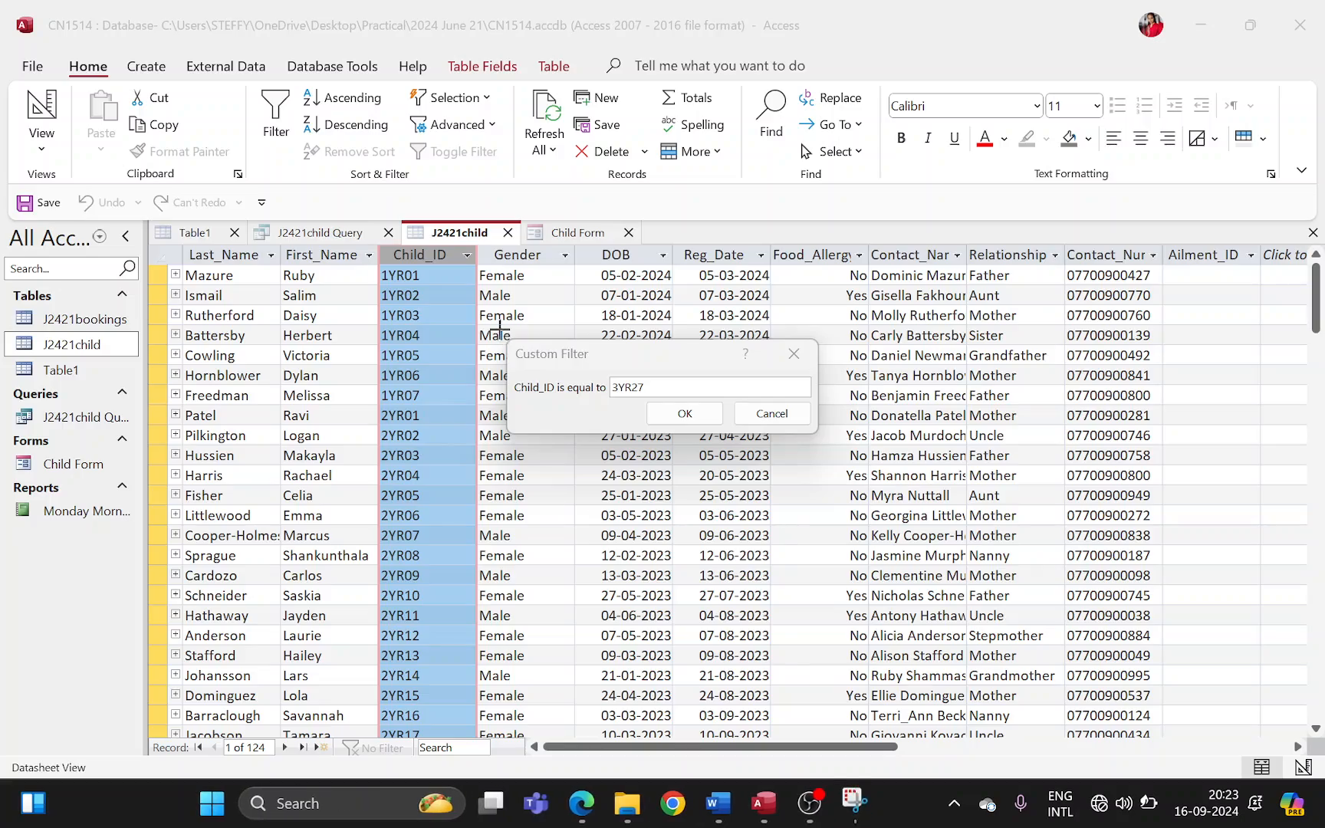
key("super+shift+s")
left_click_drag(497, 325, 822, 454)
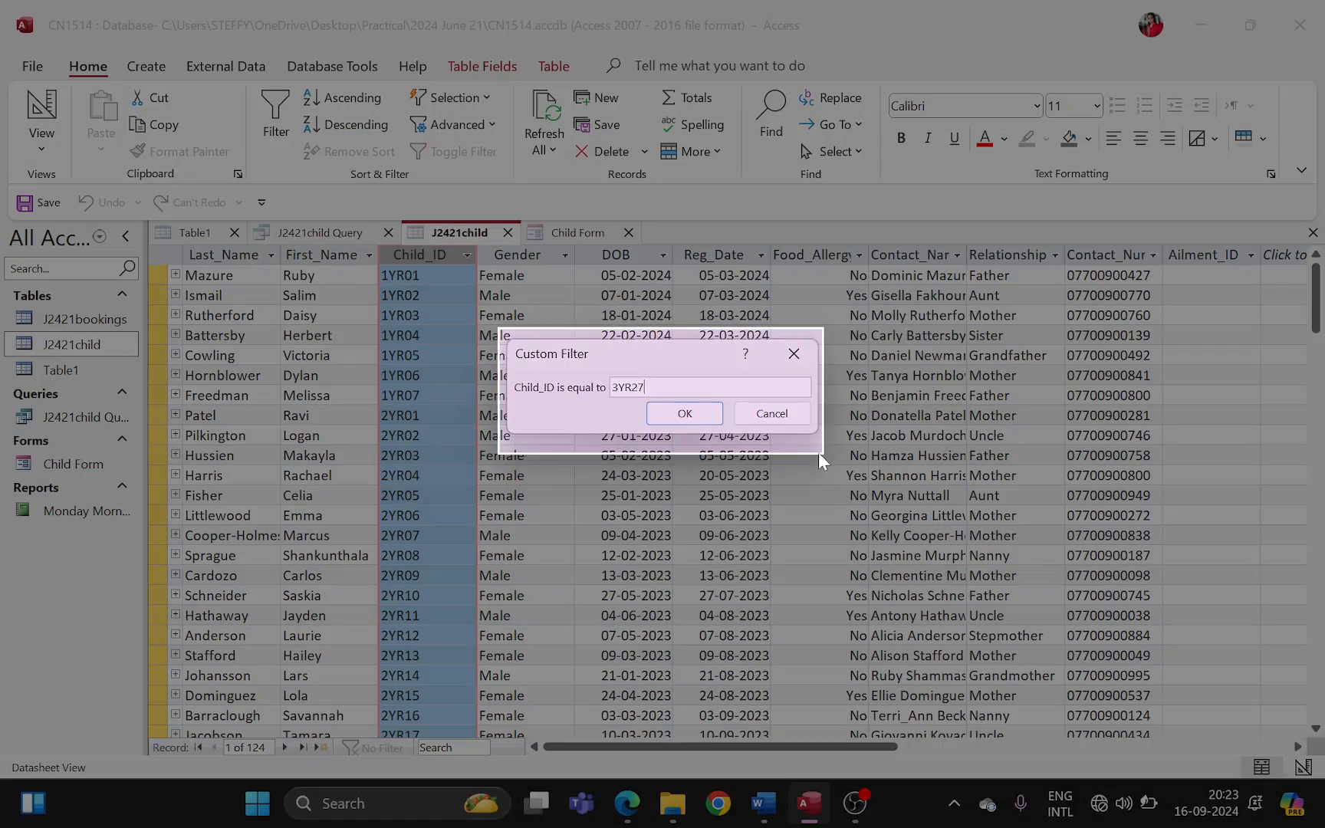
left_click(715, 418)
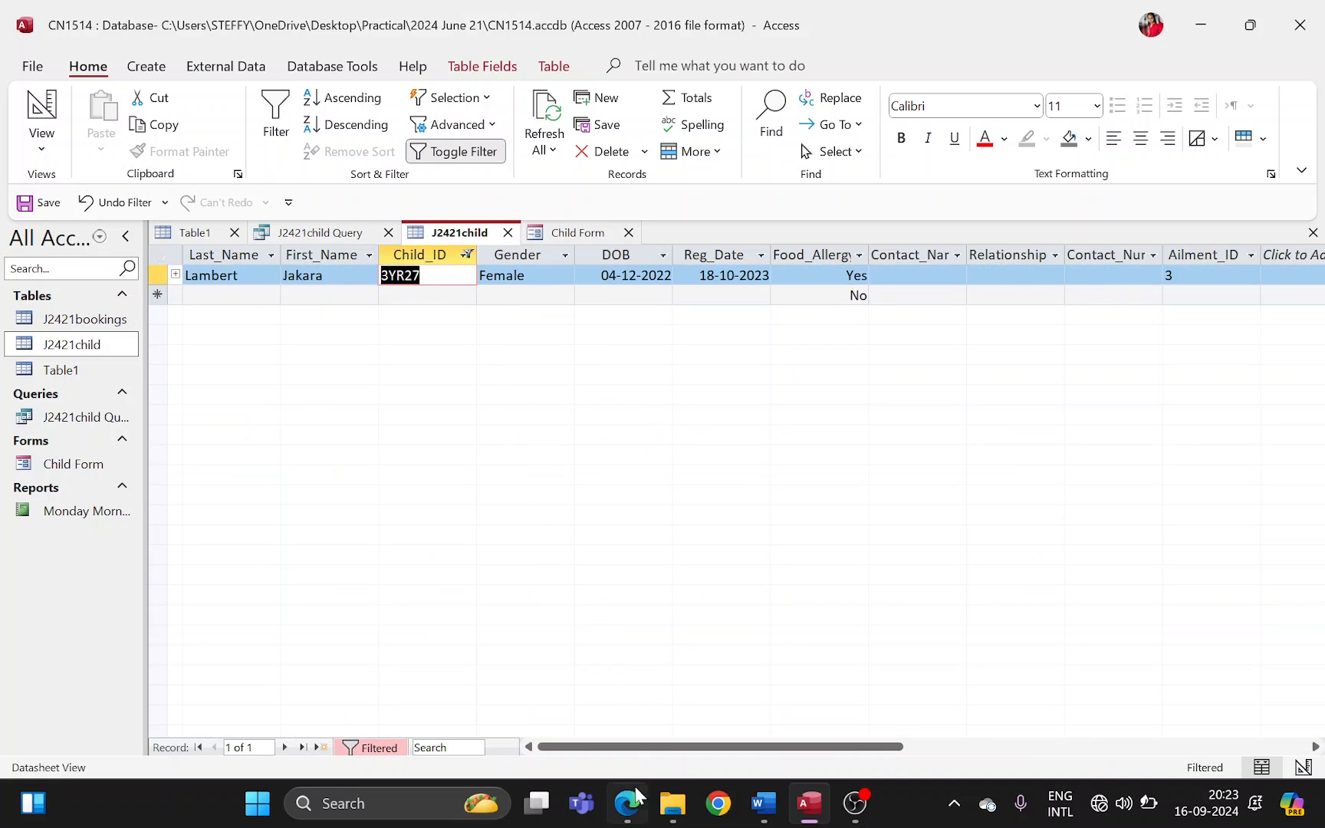
- Switch to Word and paste the Custom Filter screenshot under the Step 18 evidence heading
left_click(776, 811)
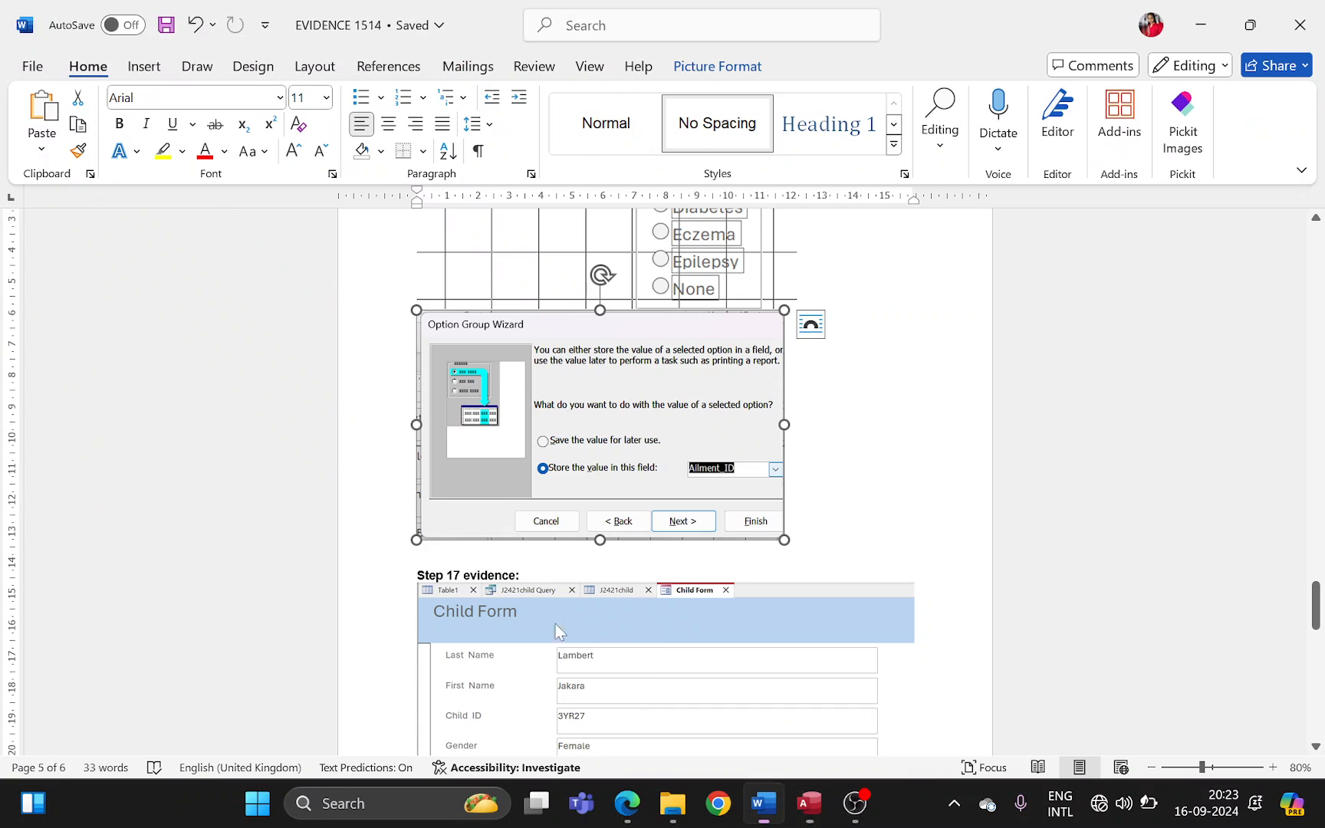
scroll(541, 636, "down", 10)
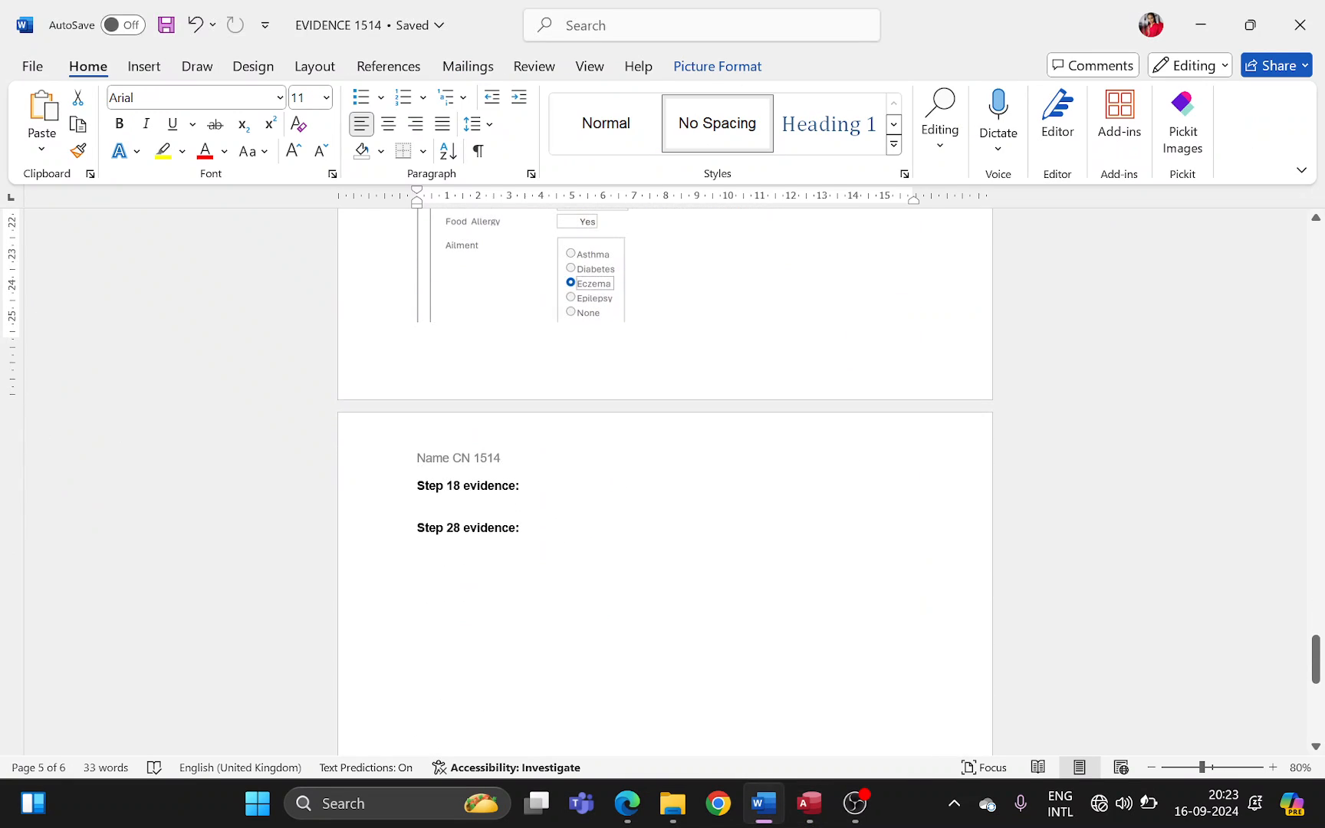
key("ctrl+v")
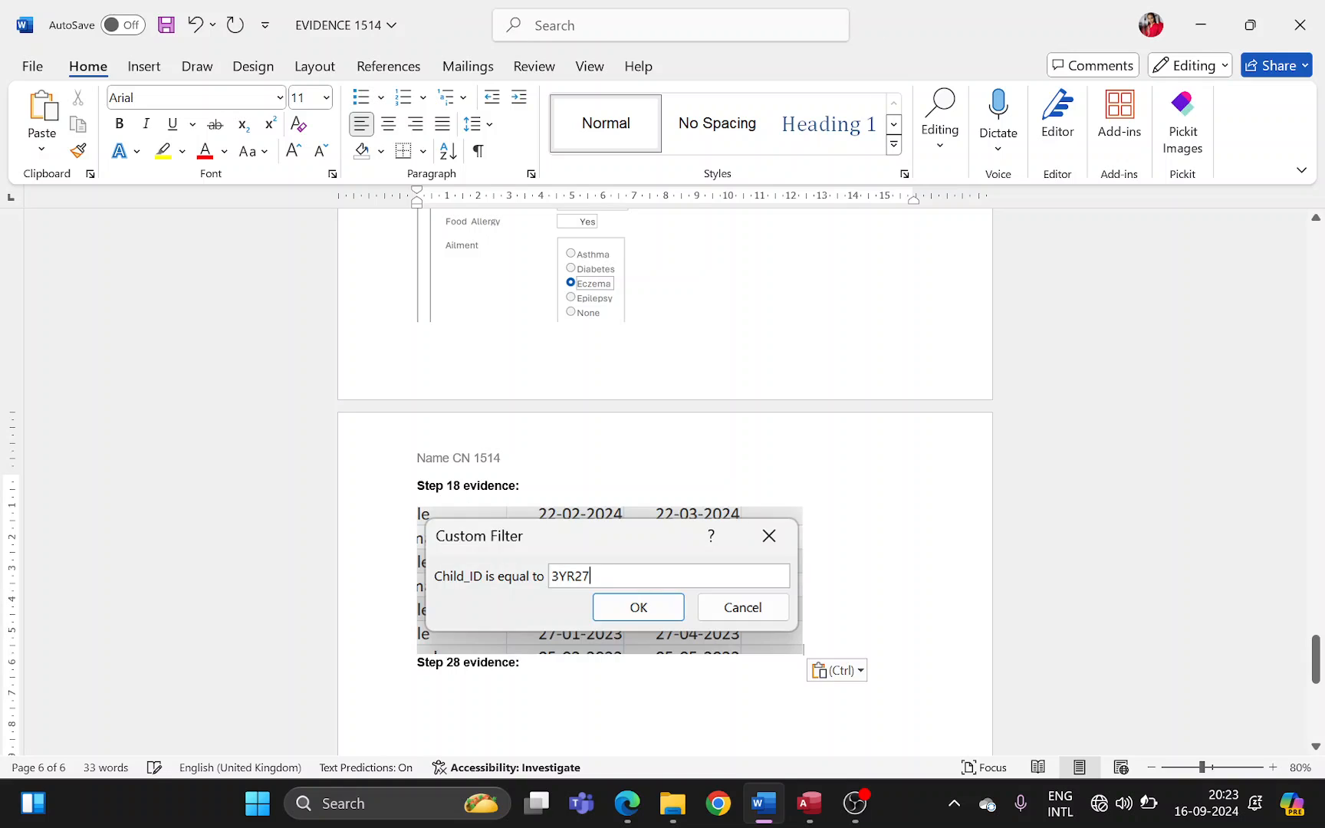
- Capture the filtered J2421child record with all its fields in Access and paste it below the Custom Filter screenshot in Word
key("alt+Tab")
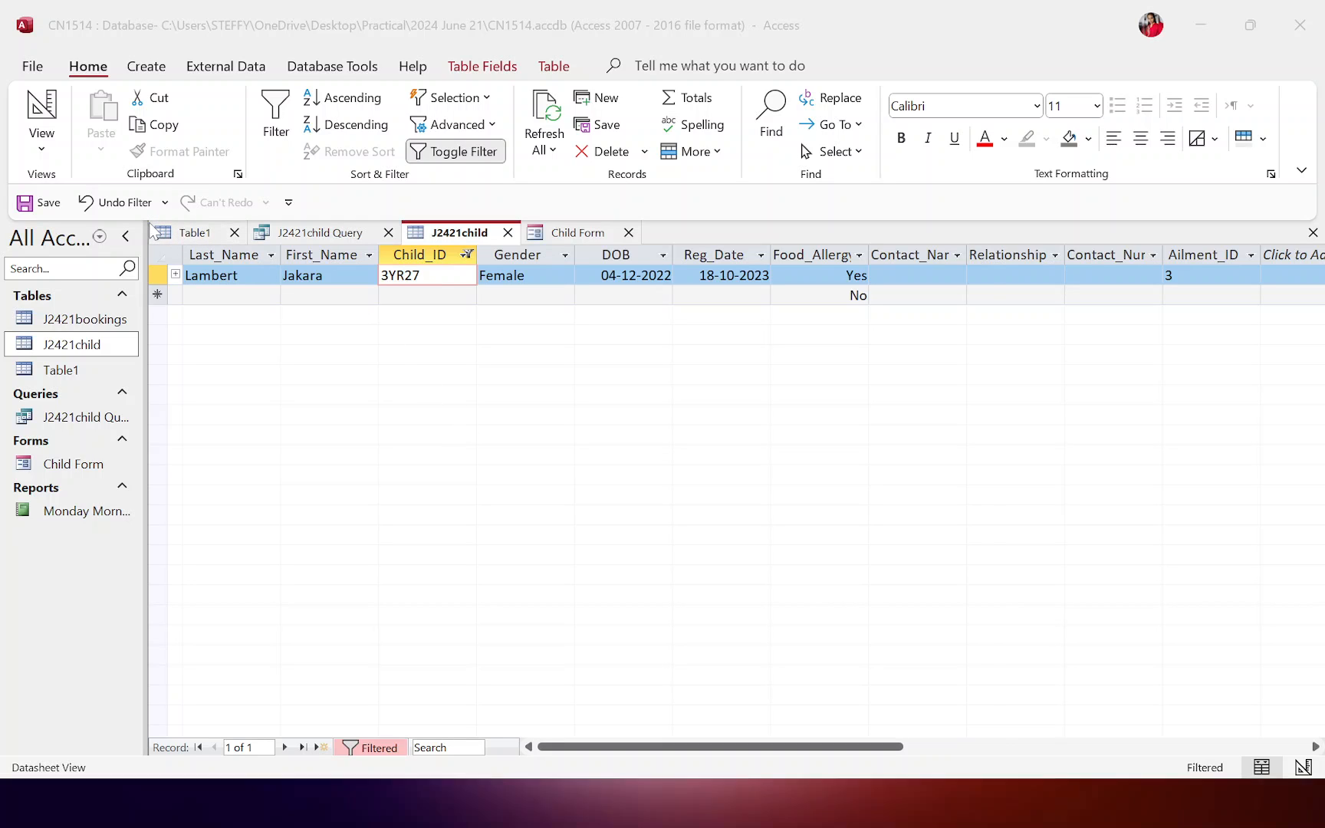
key("super+shift+s")
left_click_drag(162, 239, 1268, 305)
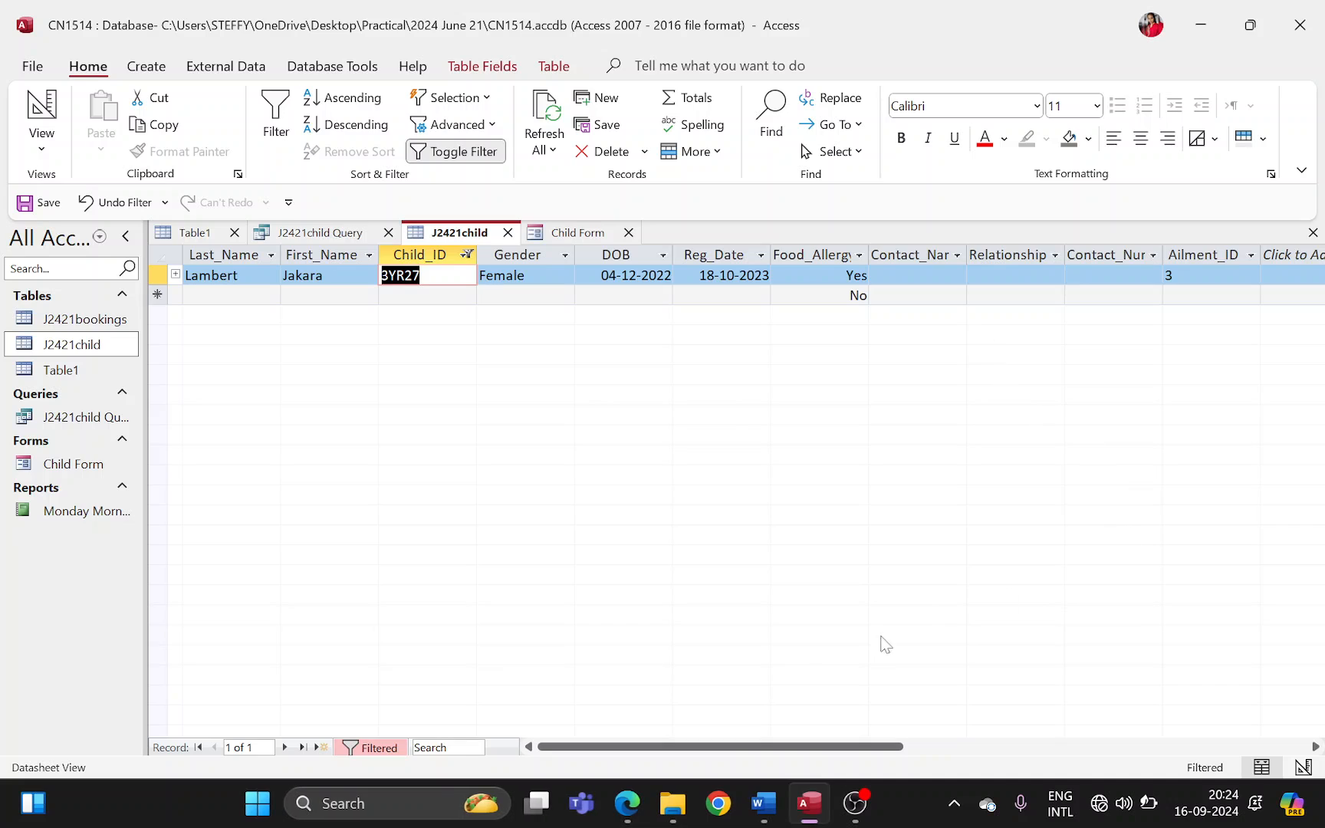
left_click(763, 803)
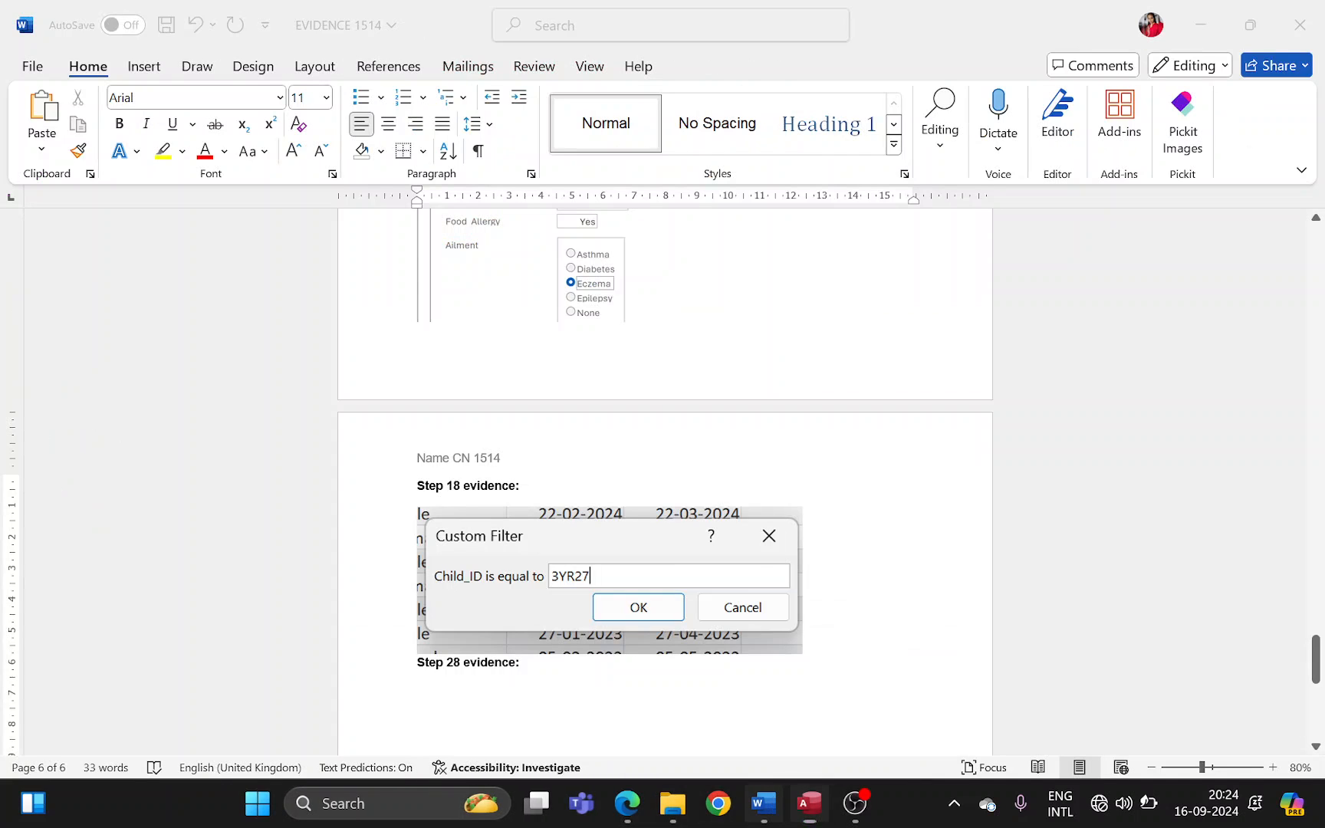
left_click(627, 803)
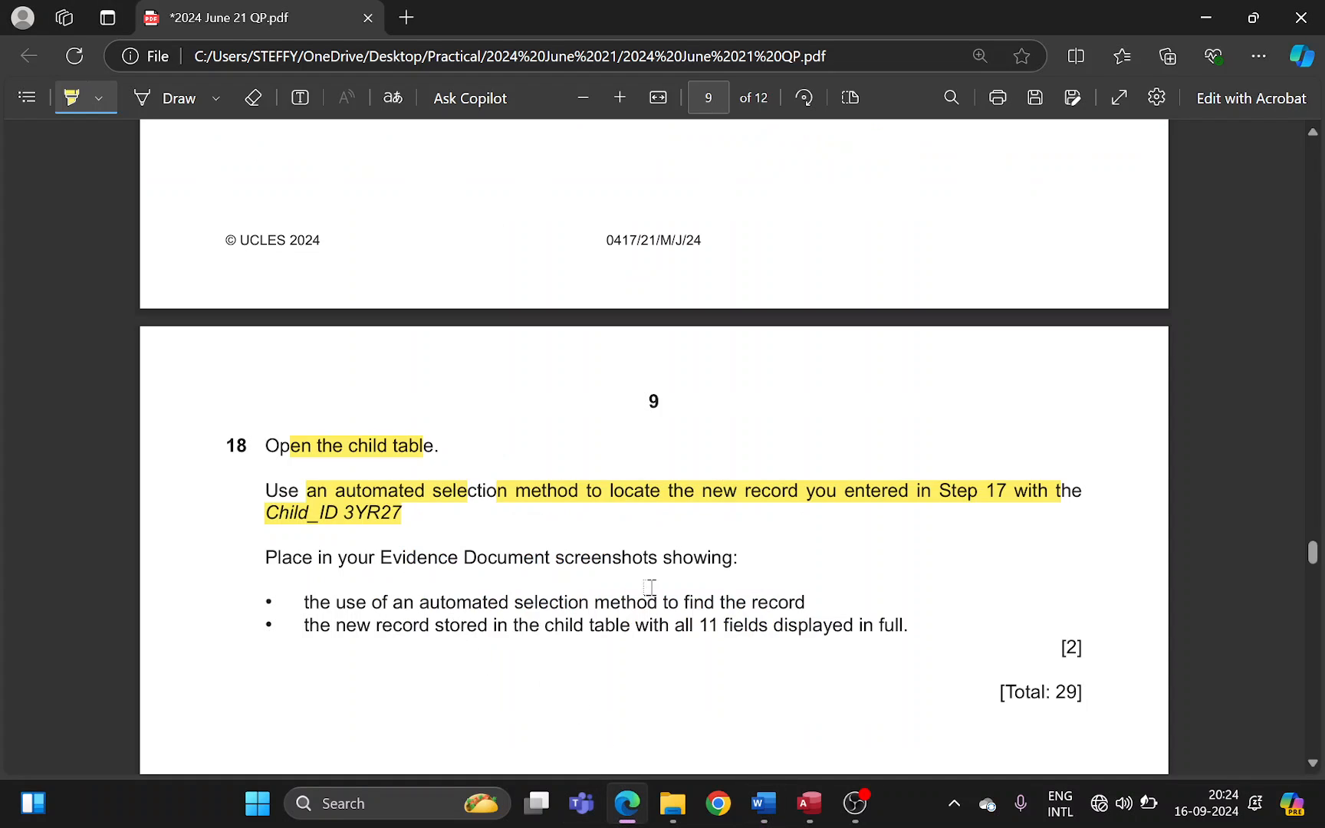
left_click(801, 806)
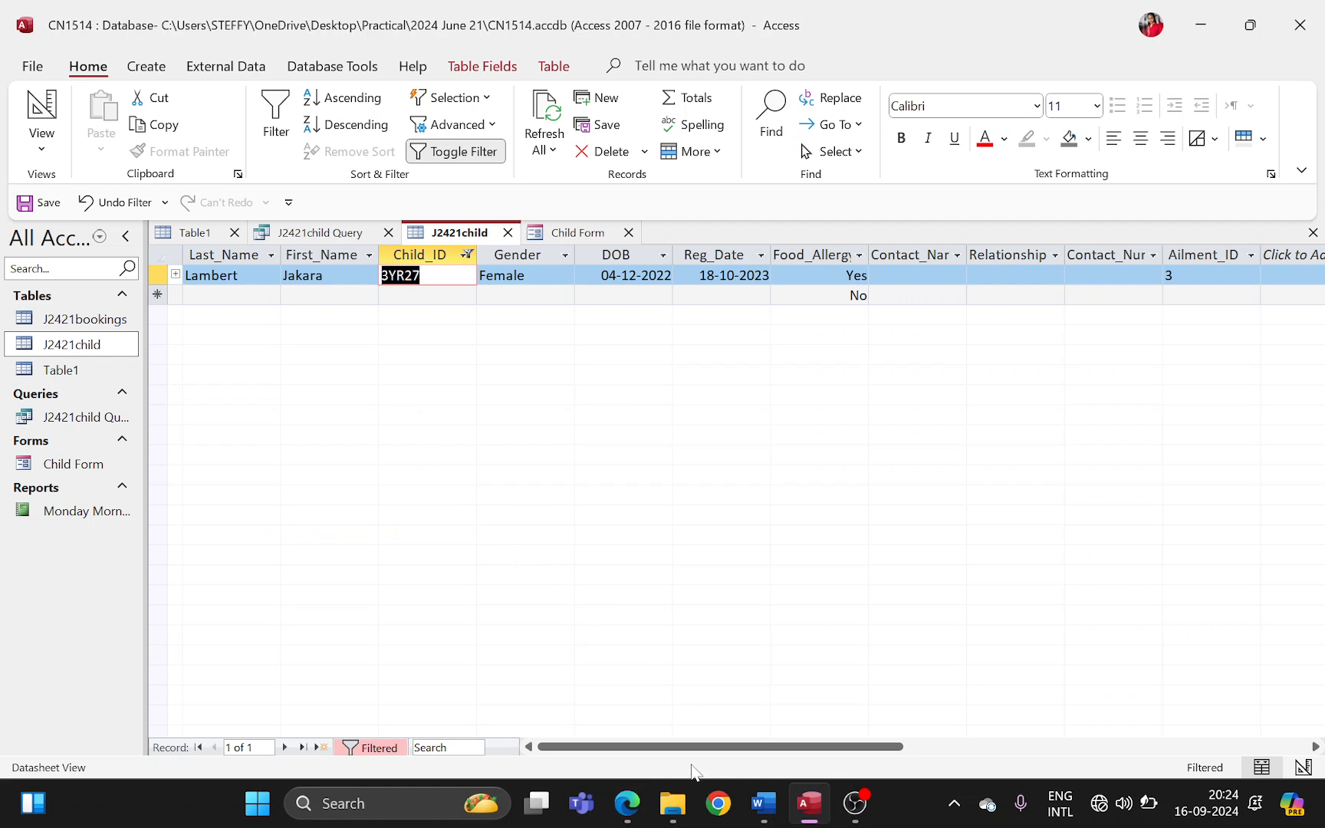
left_click(764, 803)
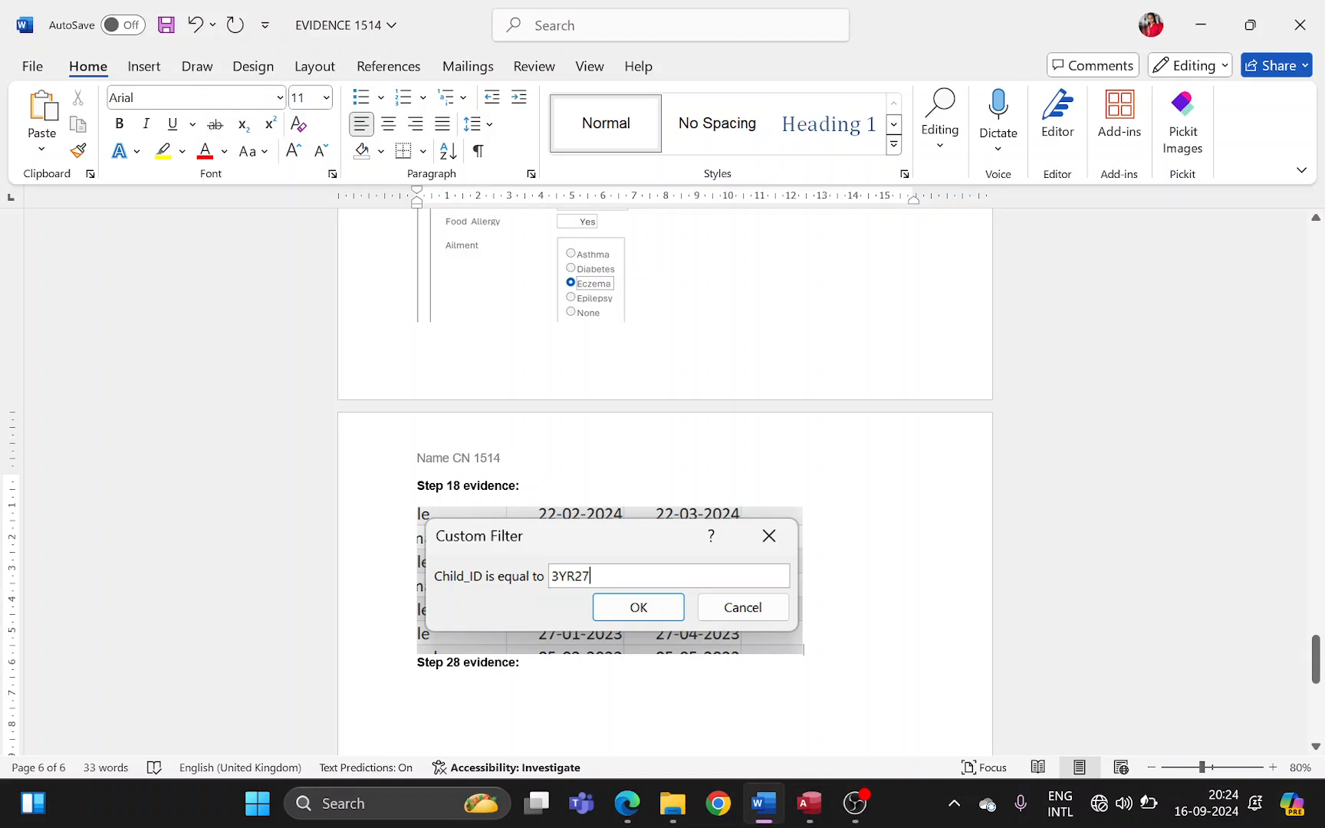
key("ctrl+v")
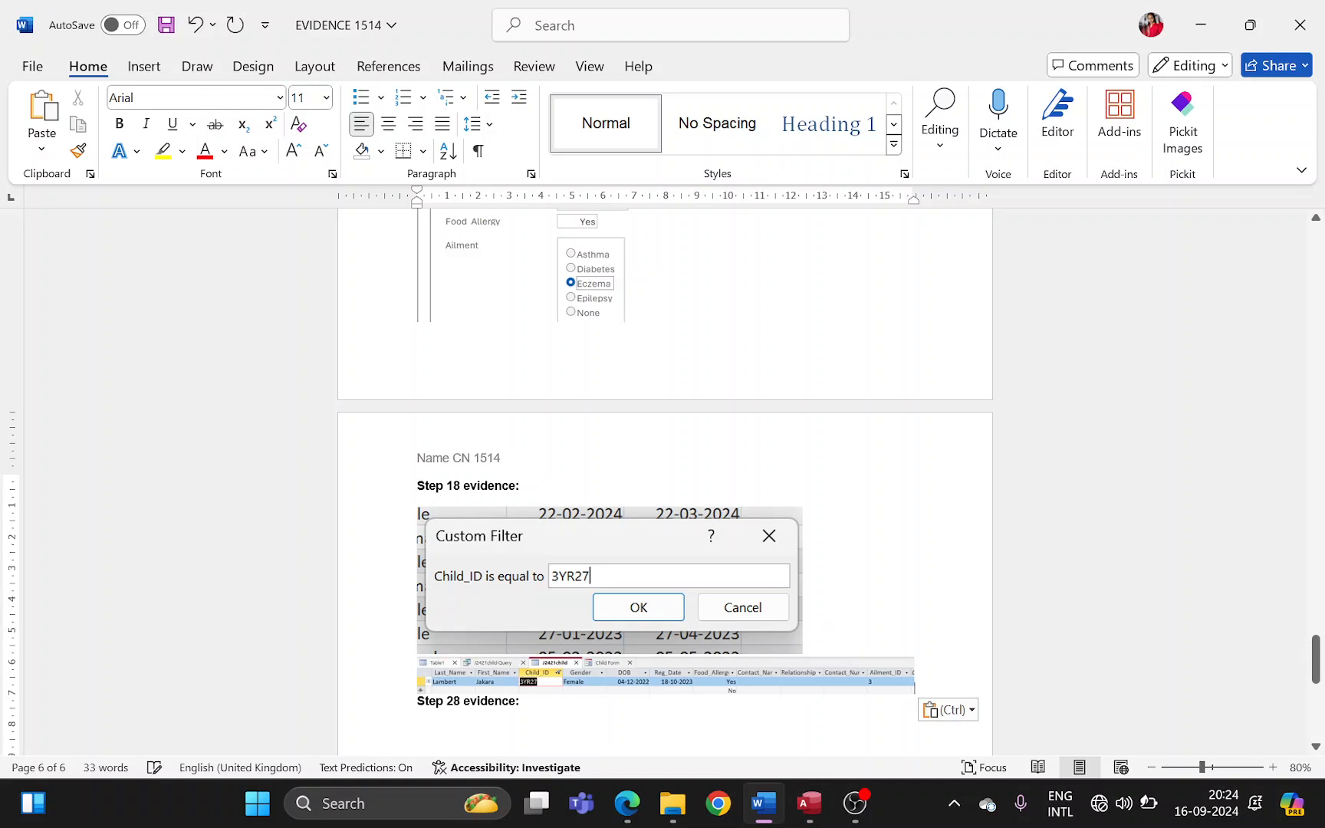
scroll(824, 629, "down", 3)
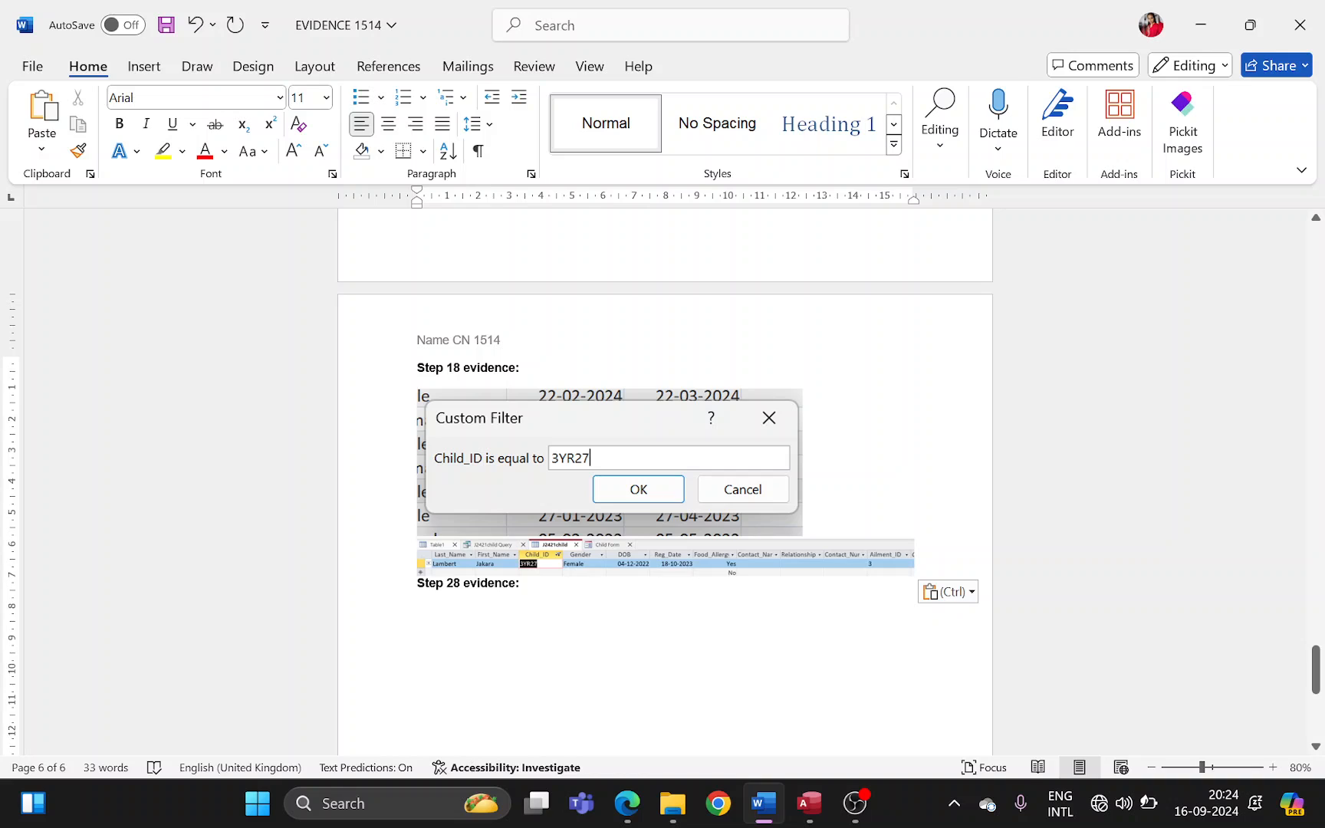
- Switch to Access and clear the filter from the Child_ID field of the J2421child table
left_click(809, 803)
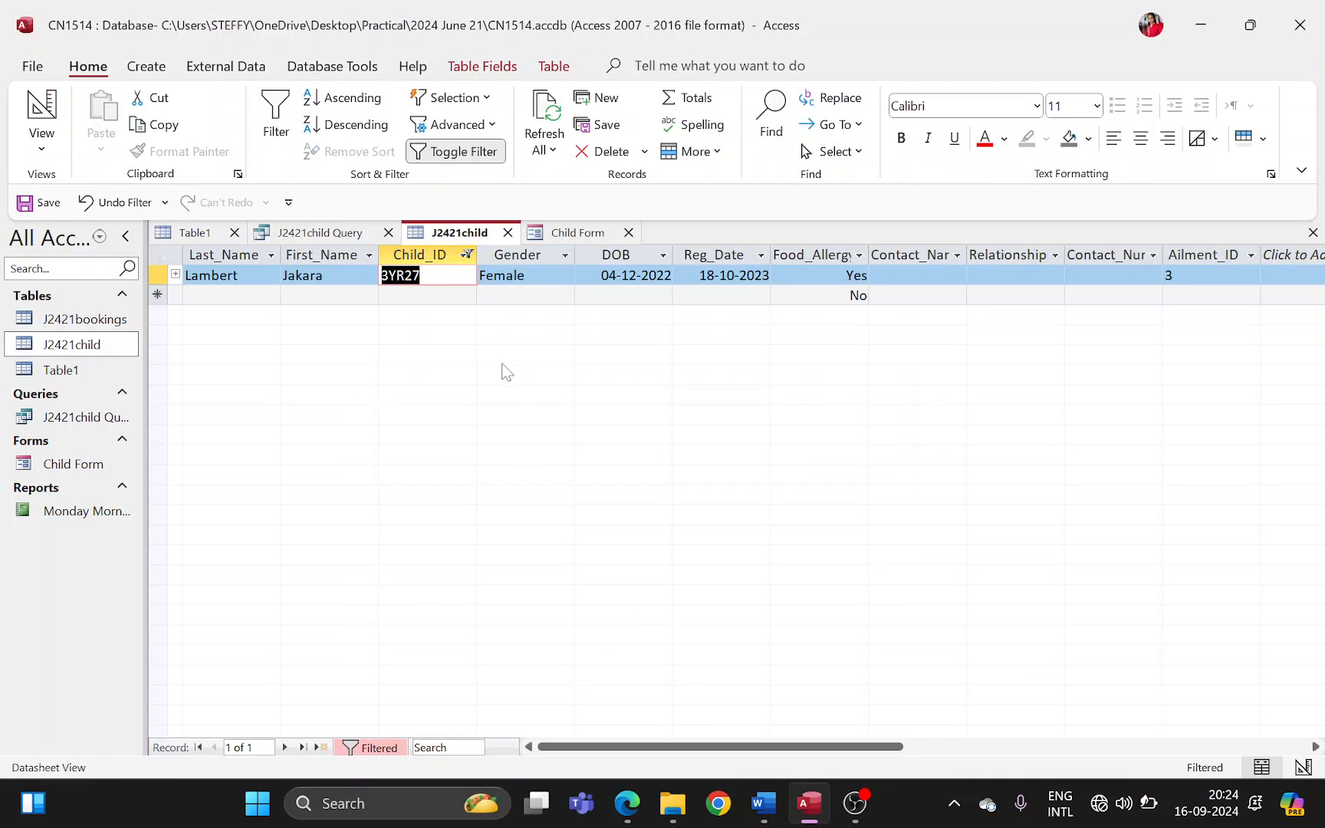
left_click(466, 256)
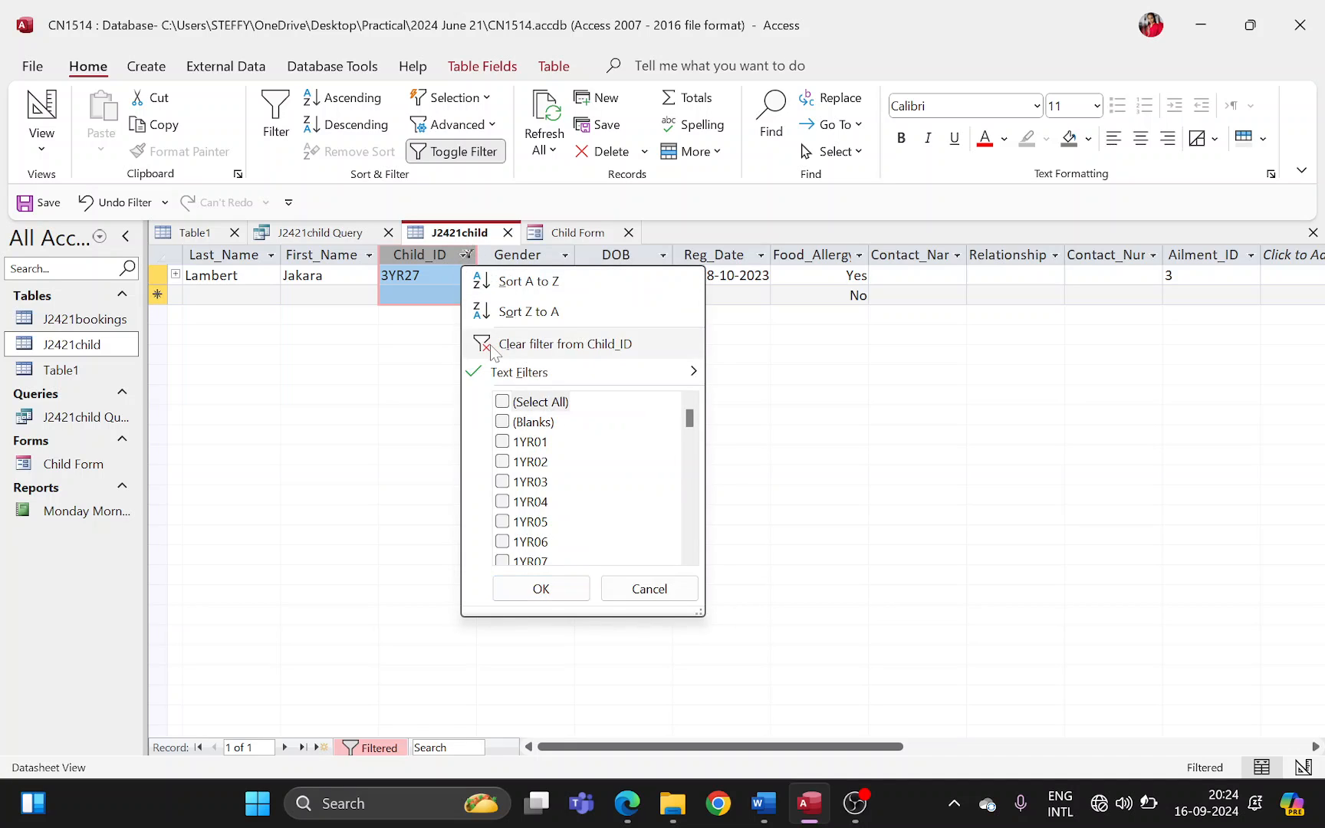
left_click(554, 345)
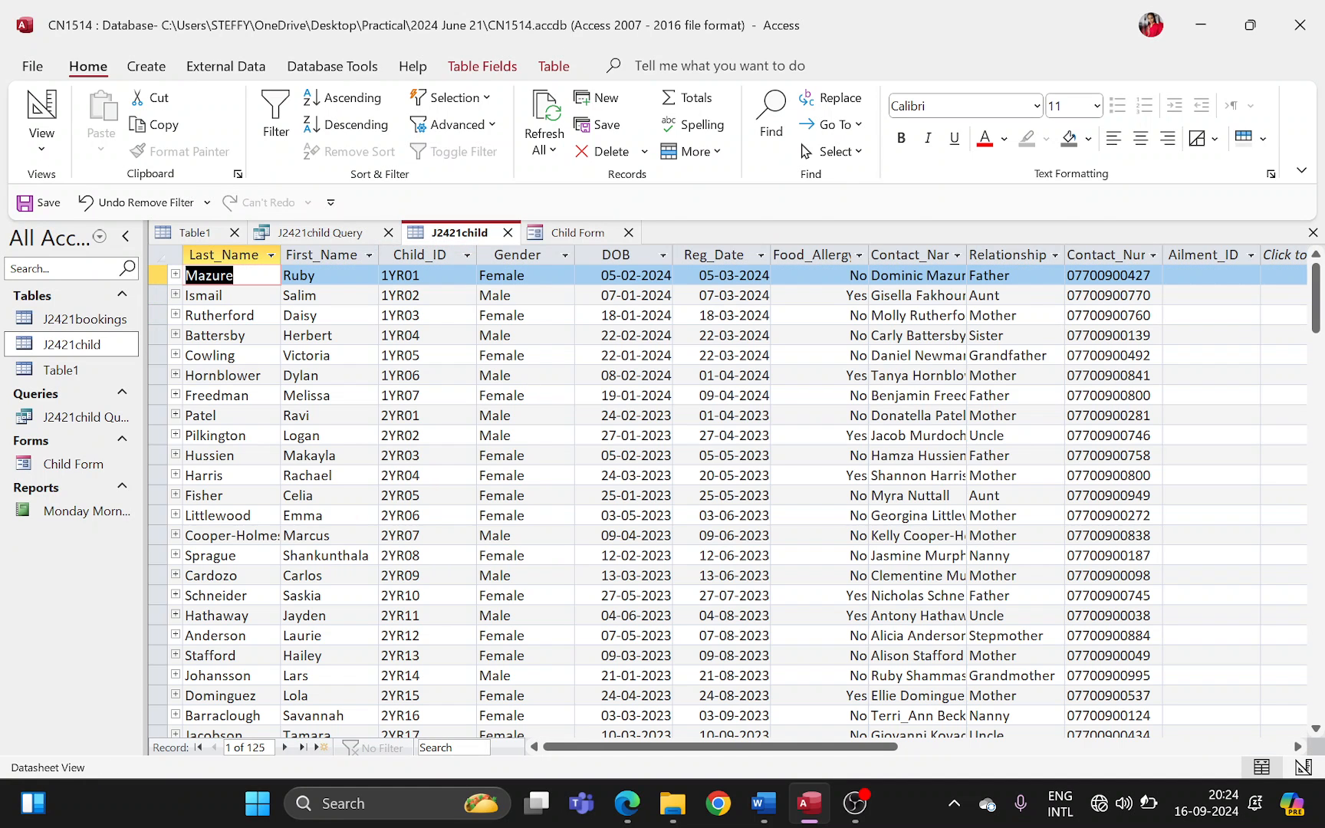
- In the question paper, highlight step 18's two evidence requirements: the automated selection method and the new record with all 11 fields displayed
left_click(627, 803)
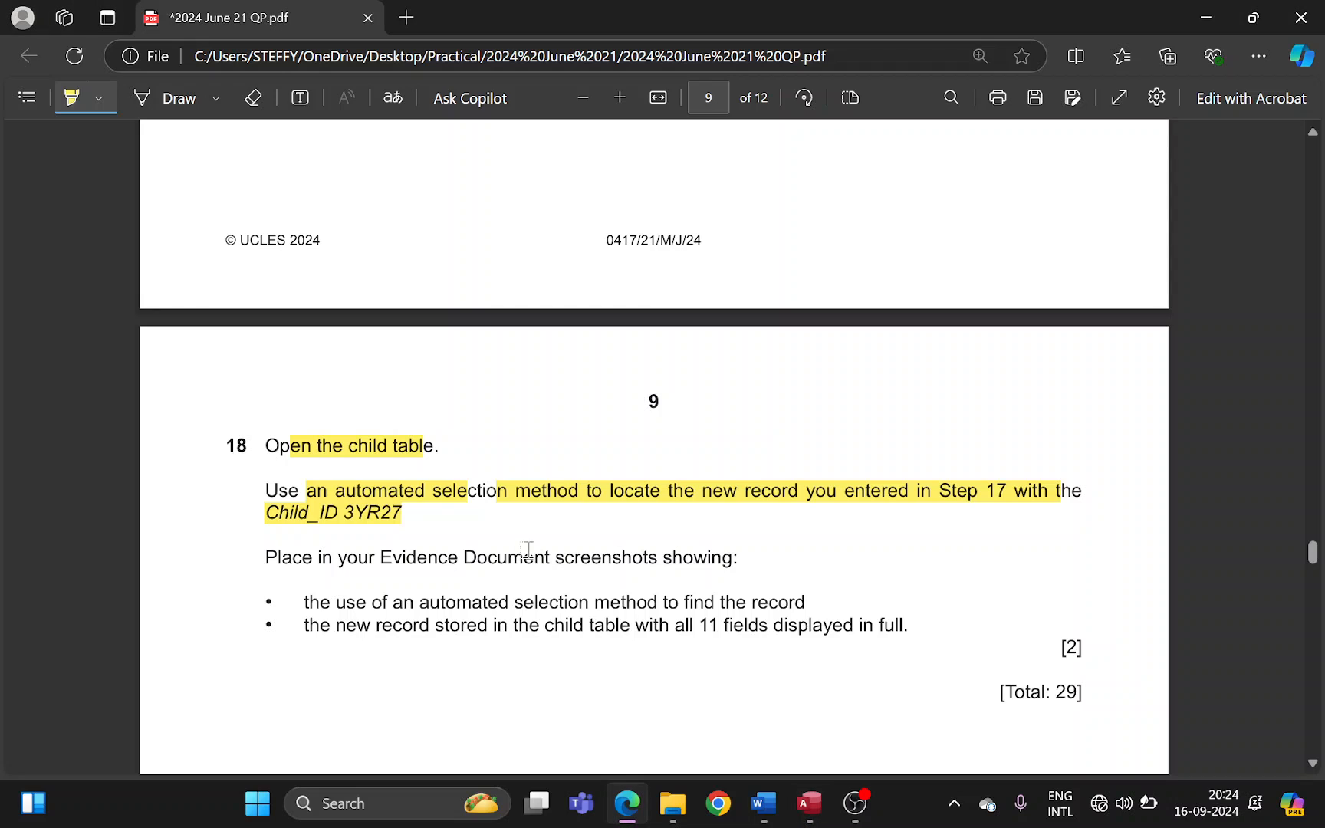
scroll(381, 519, "down", 2)
left_click_drag(368, 498, 747, 498)
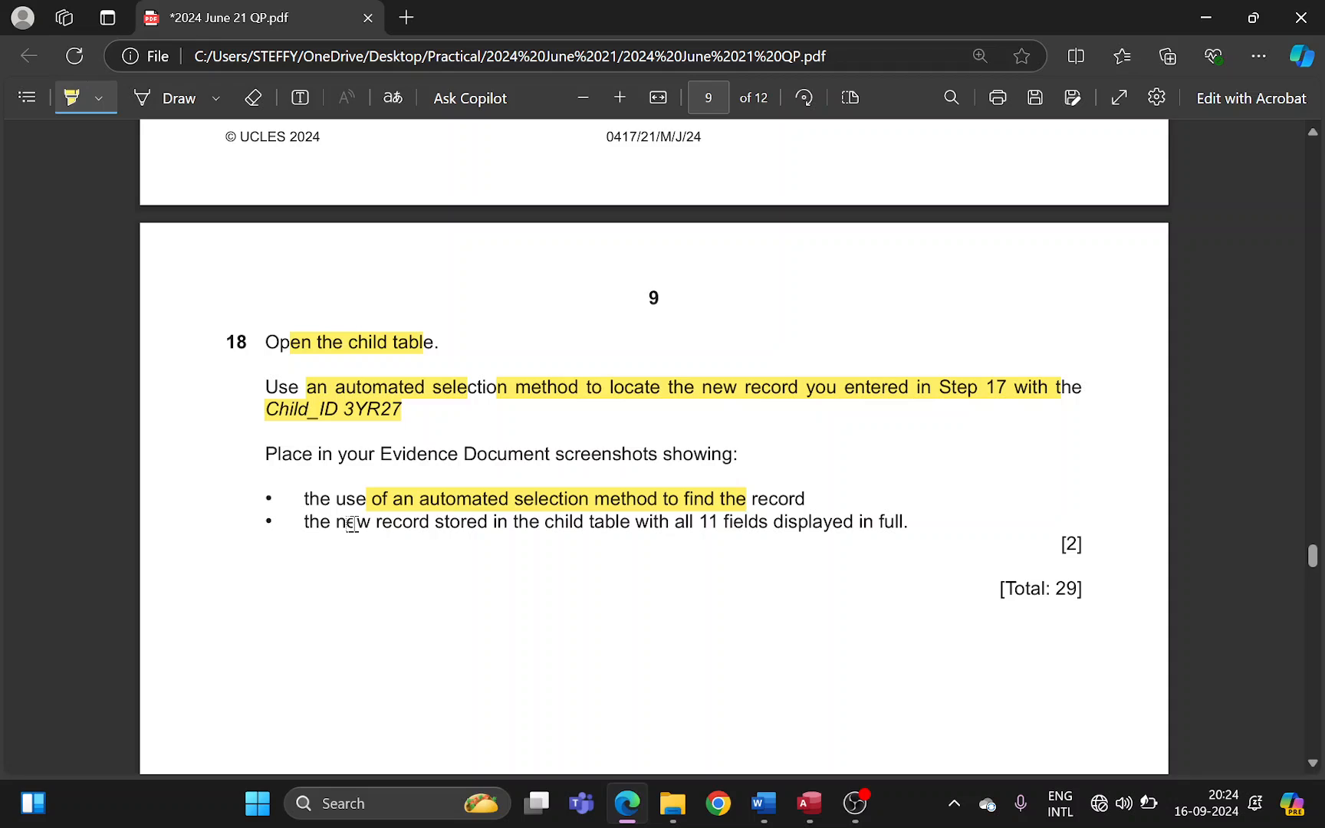
left_click_drag(337, 523, 835, 524)
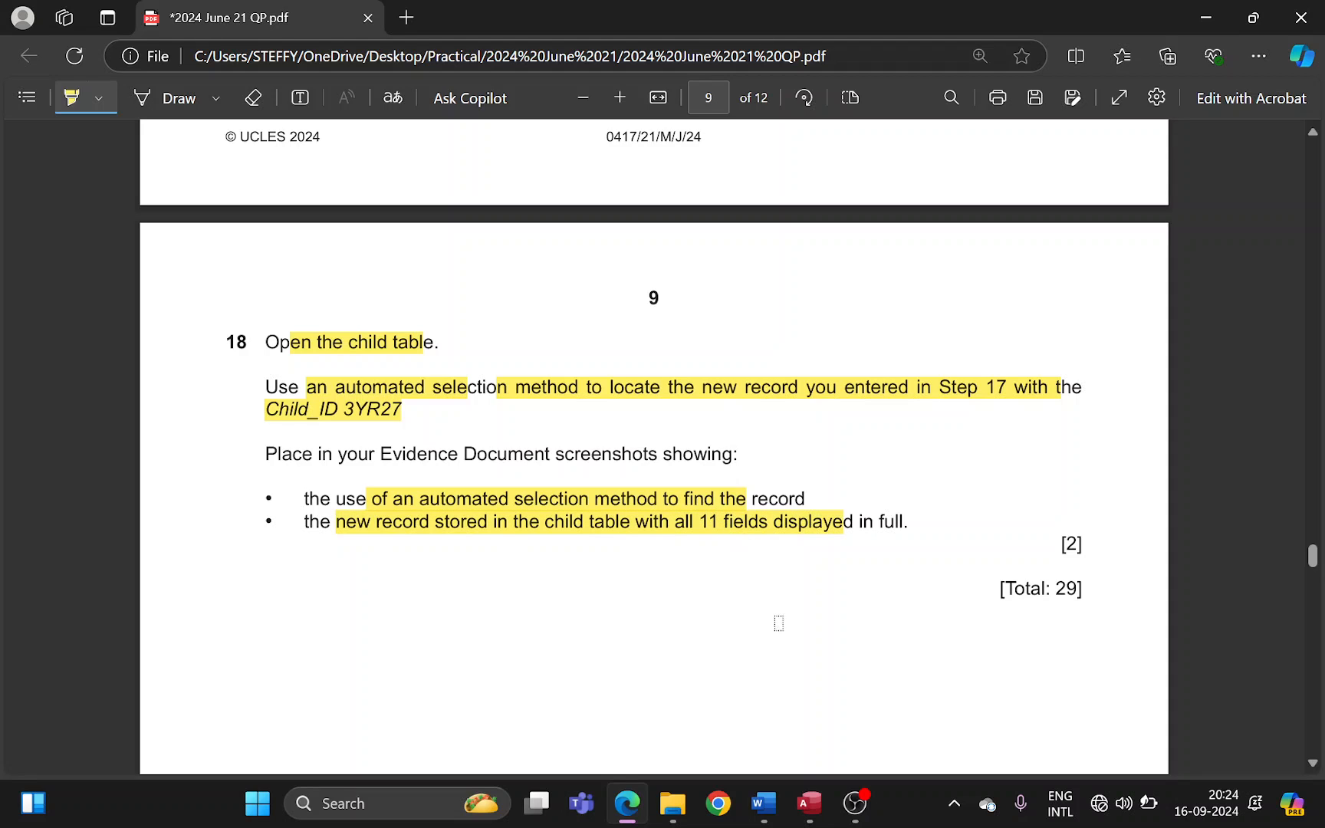
- Check the record screenshot under Step 18 evidence in Word, and review the question paper from step 18 to the start of Task 4
left_click(764, 803)
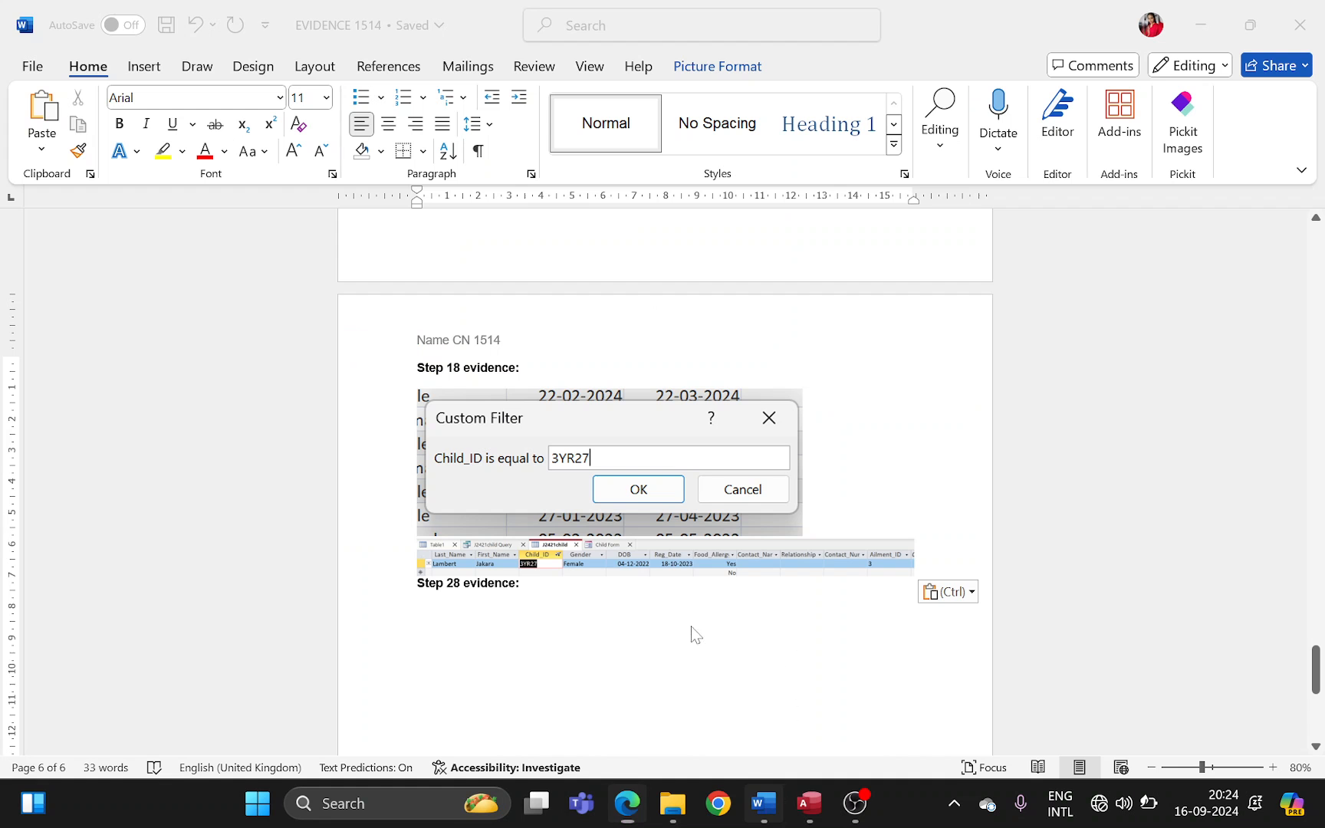
left_click(620, 552)
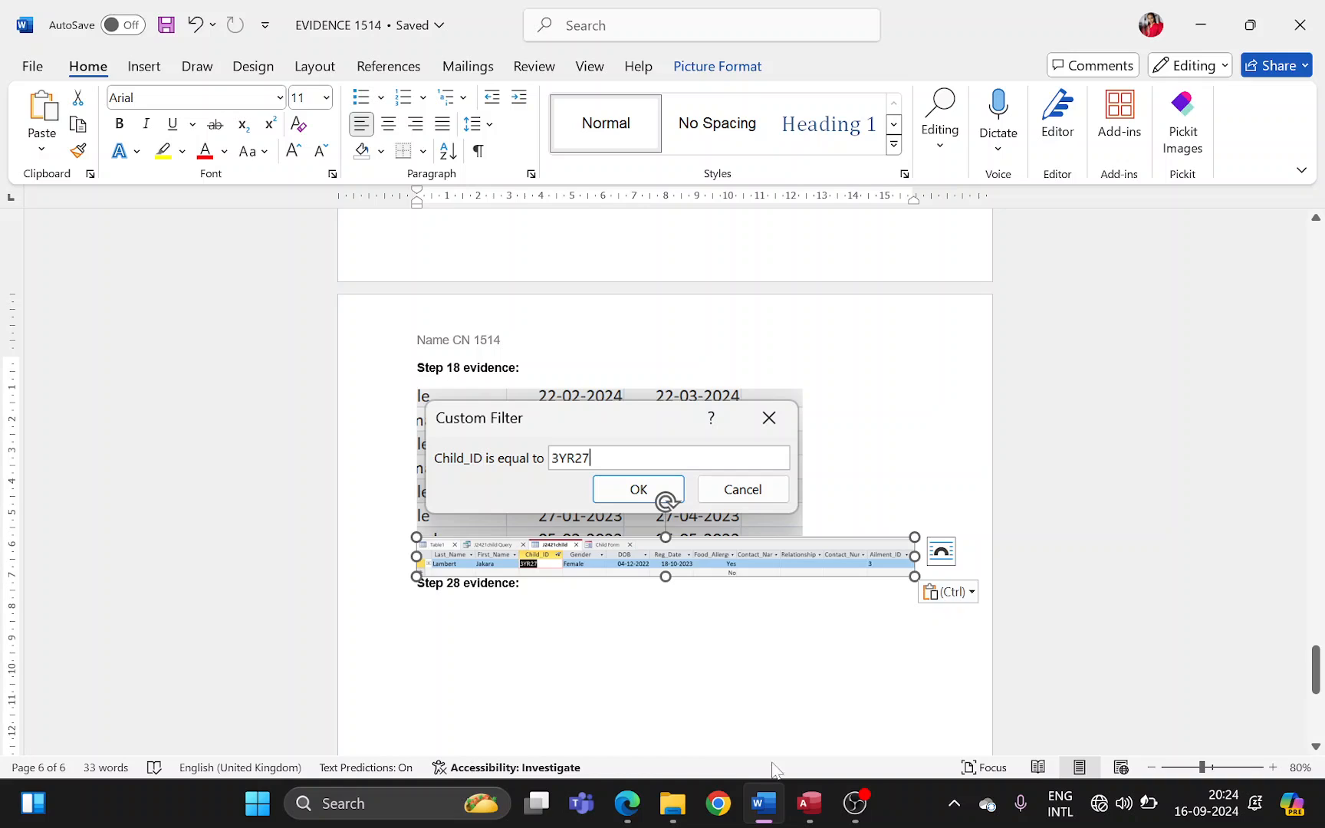
left_click(770, 821)
scroll(584, 616, "down", 8)
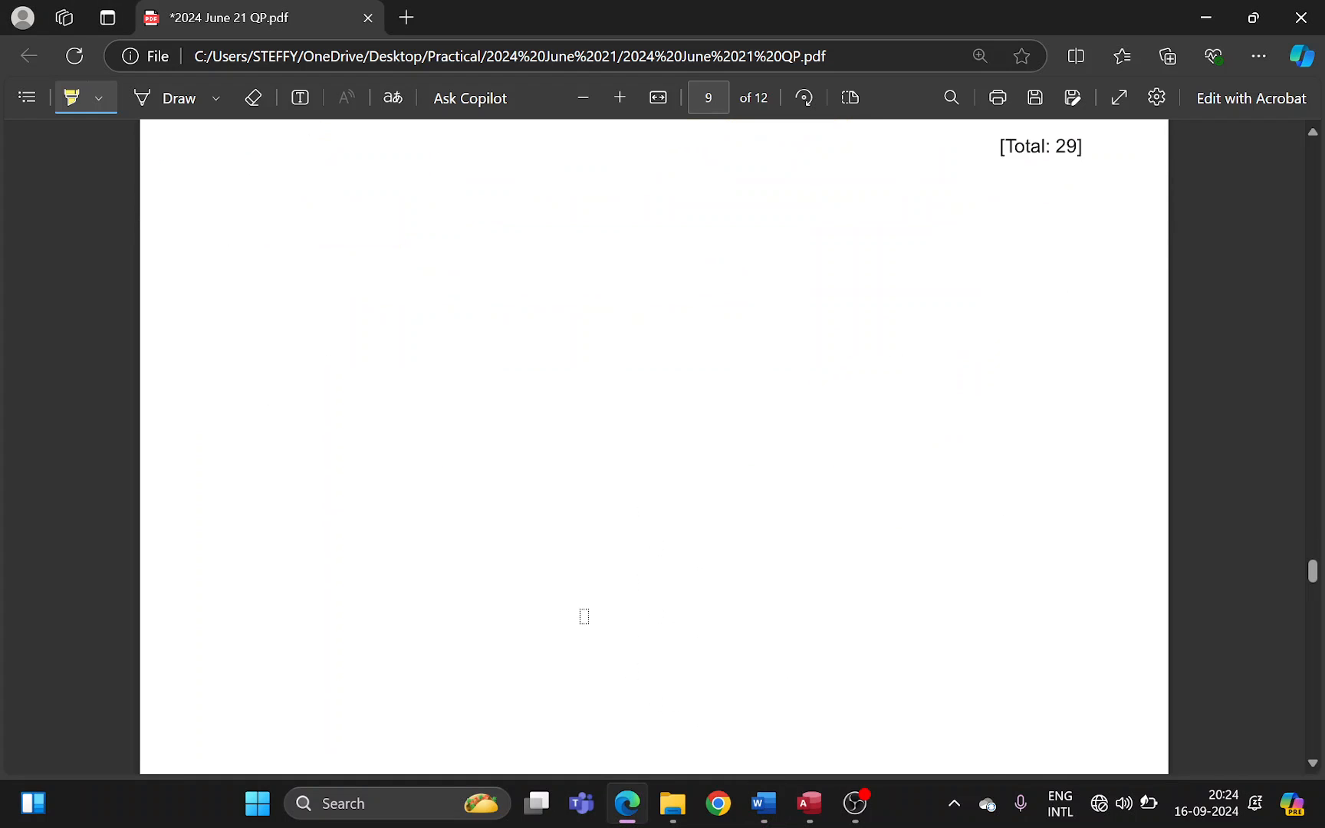
scroll(584, 616, "down", 2)
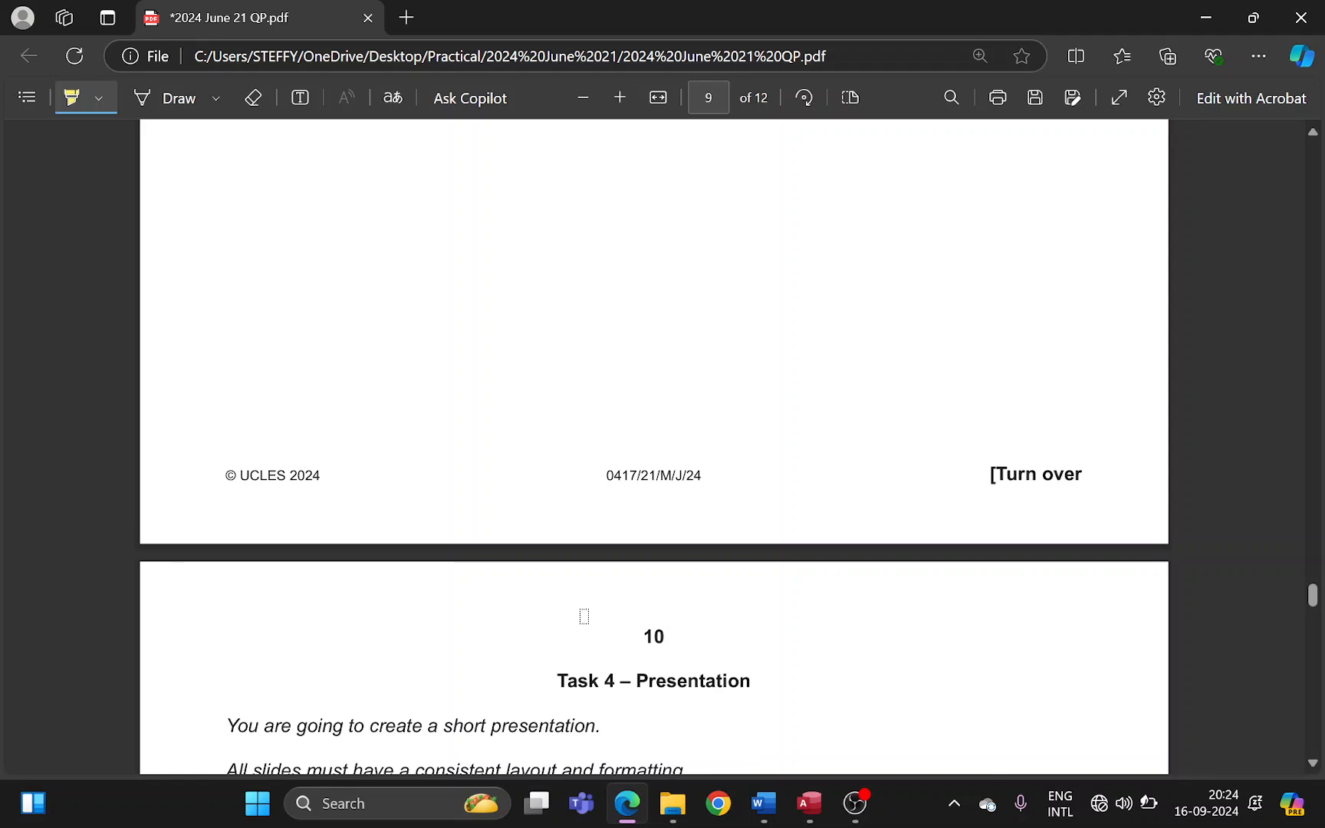
scroll(584, 616, "up", 7)
scroll(584, 616, "up", 3)
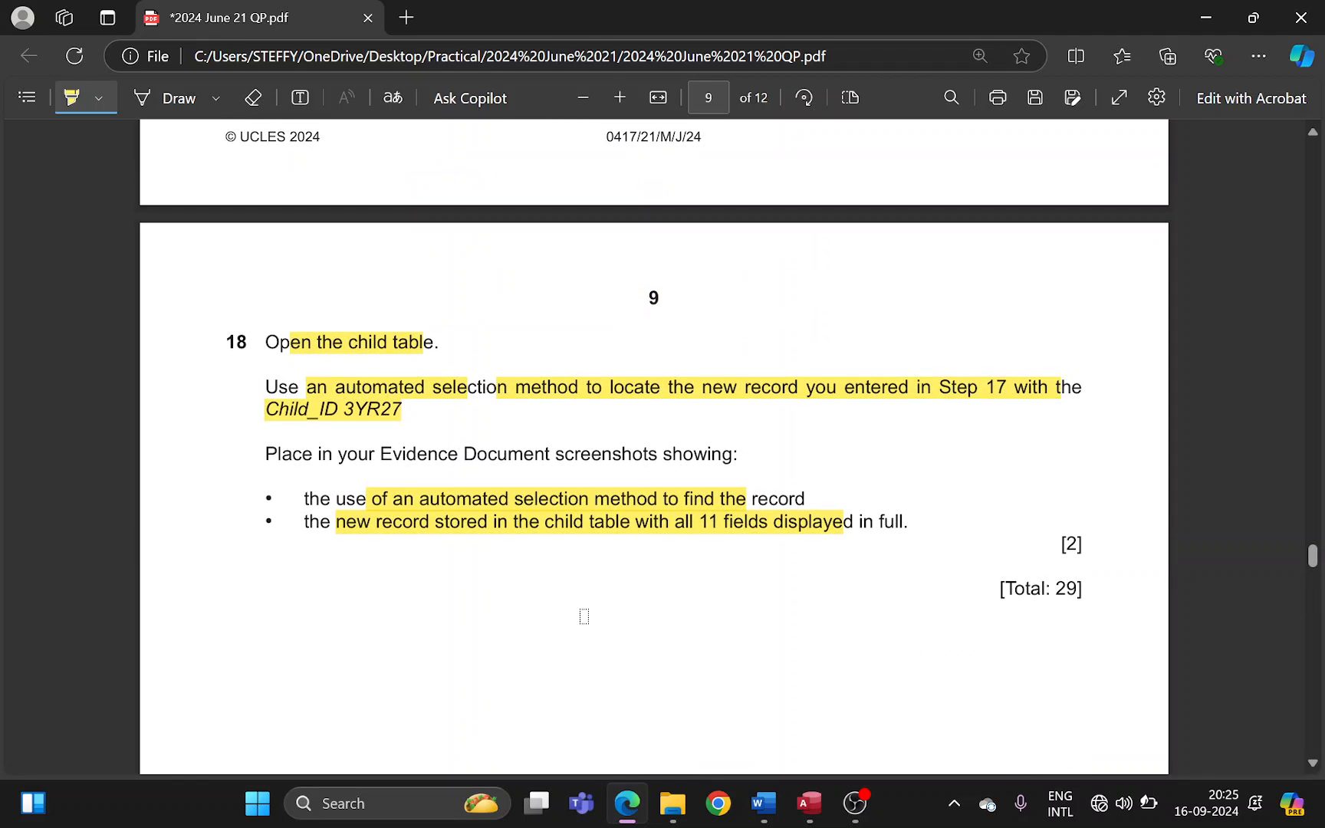